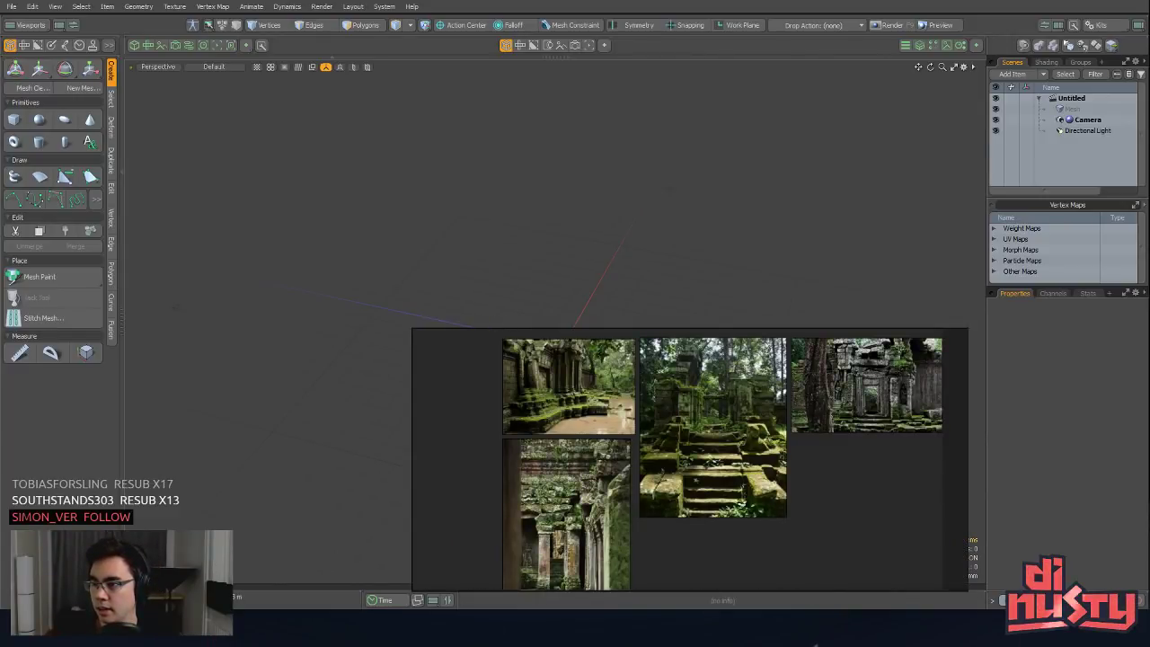
# Step: Examine the mossy temple ruin photos on the reference board
pyautogui.moveTo(849, 482); pyautogui.dragTo(909, 483, button='middle')
pyautogui.scroll(-2, 820, 490)
pyautogui.moveTo(816, 482); pyautogui.dragTo(729, 480, button='middle')
pyautogui.scroll(2, 817, 450)
pyautogui.scroll(-1, 794, 449)
pyautogui.moveTo(795, 449); pyautogui.dragTo(856, 468, button='middle')
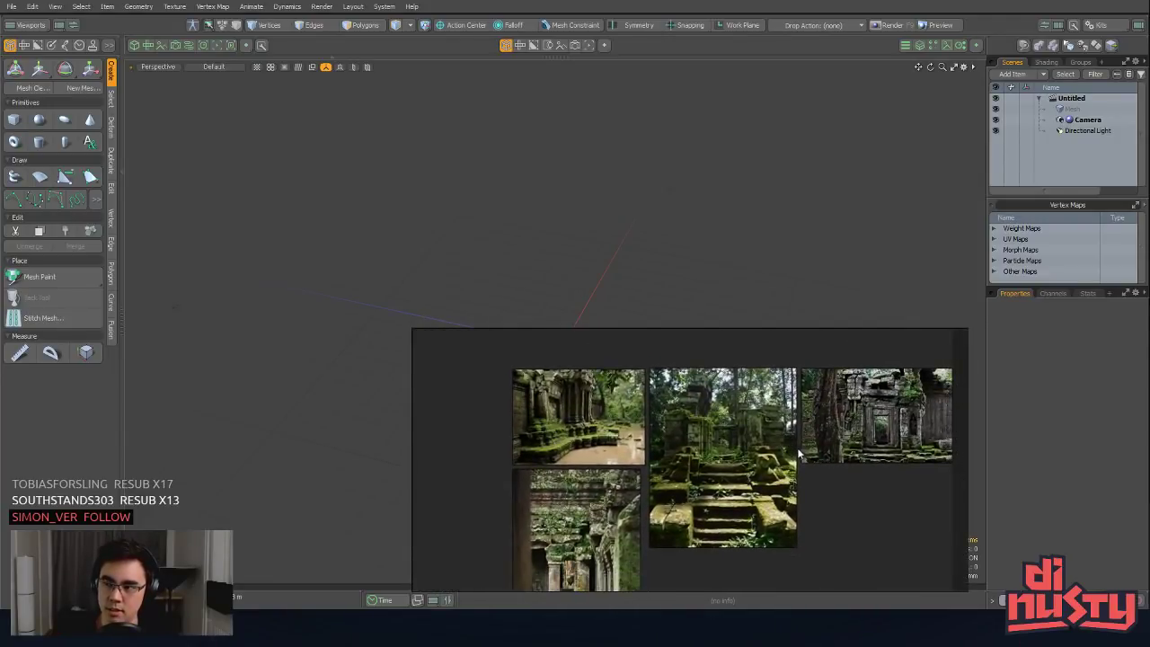
# Step: Switch to the Unity launcher and open the Temple Main project
pyautogui.hotkey('alt', 'Tab')
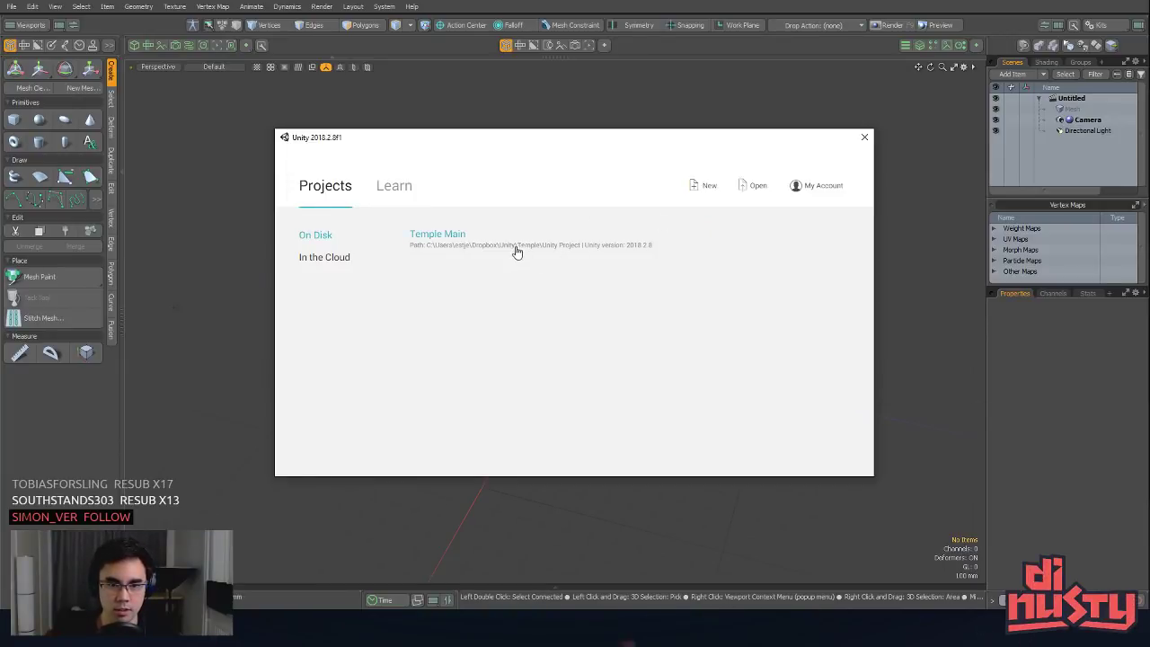
pyautogui.click(516, 251)
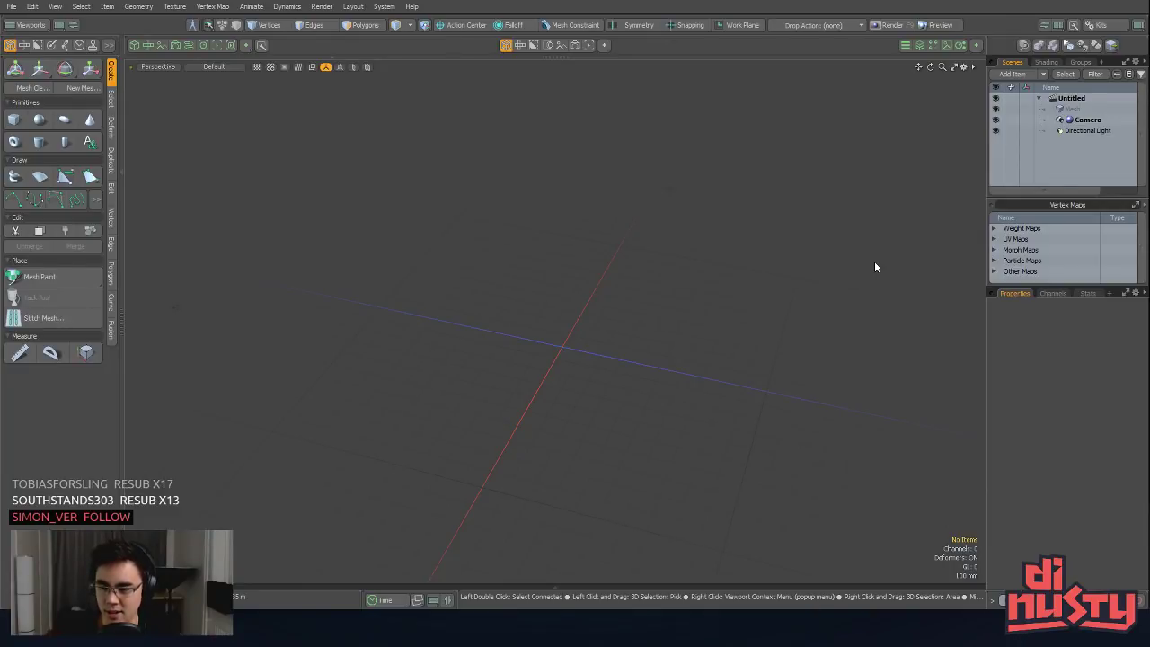
pyautogui.hotkey('ctrl', 'z')
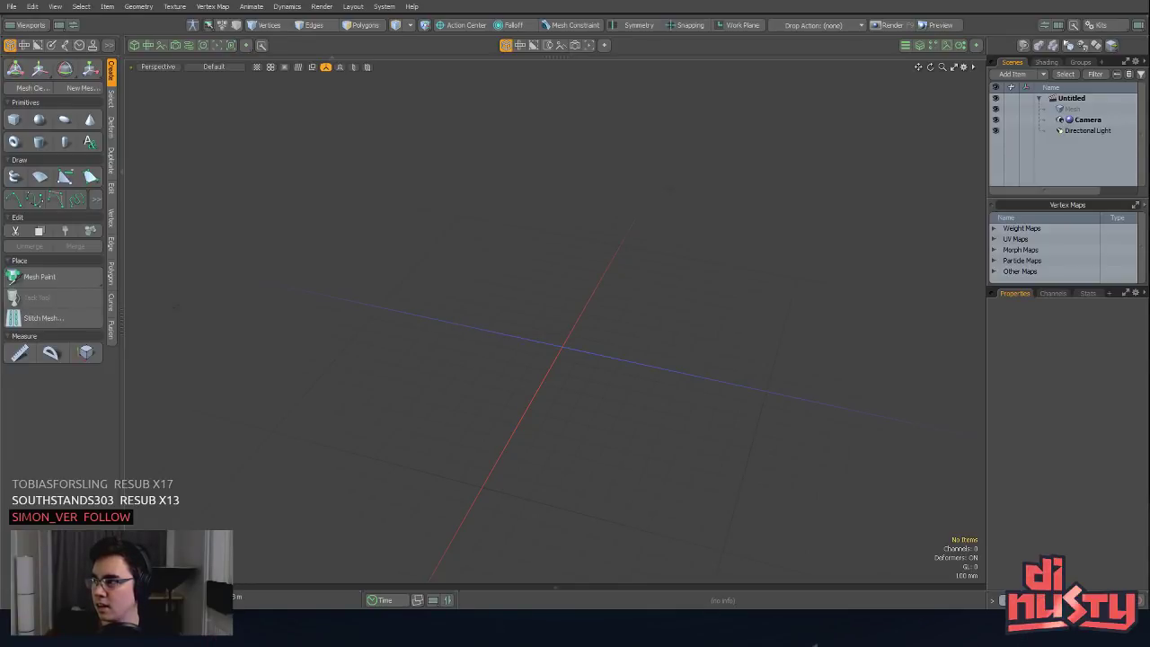
# Step: Read through the announcements channel in Discord and switch to the Unity editor
pyautogui.hotkey('alt', 'Tab')
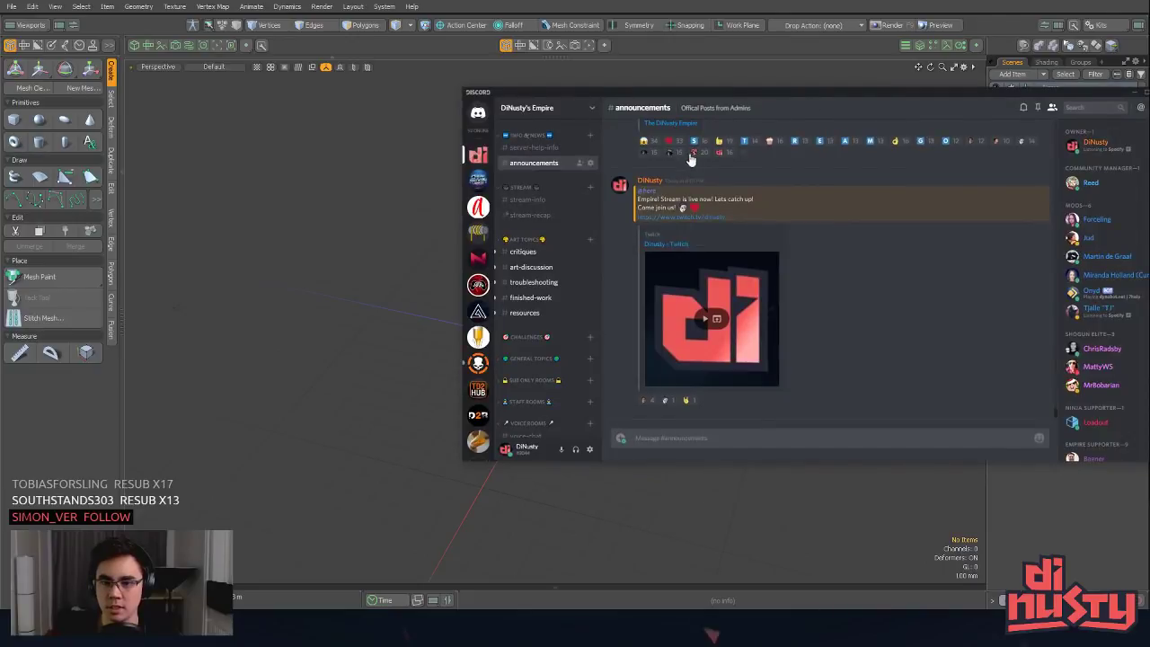
pyautogui.scroll(1, 755, 169)
pyautogui.scroll(3, 754, 169)
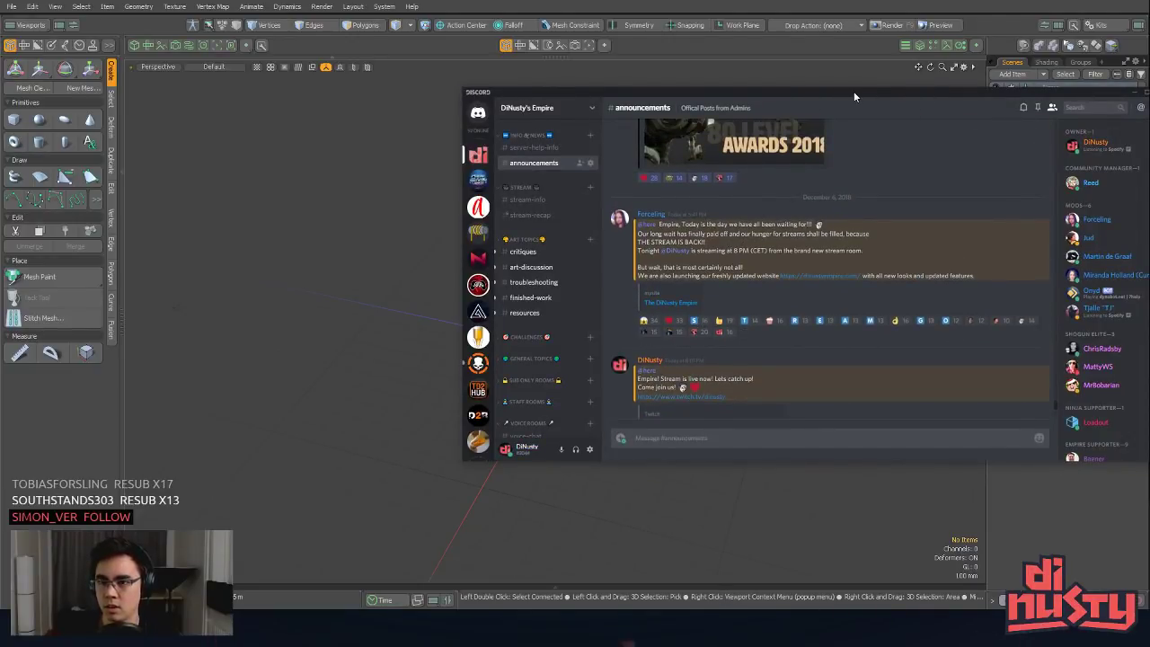
pyautogui.hotkey('alt', 'Tab')
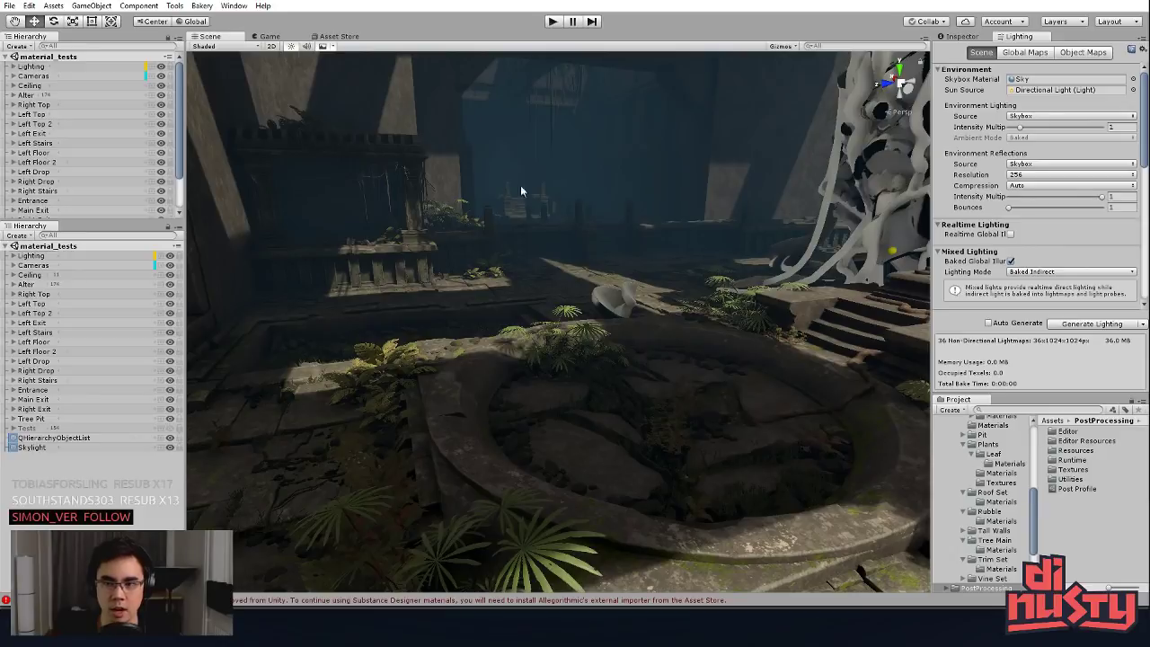
pyautogui.click(201, 6)
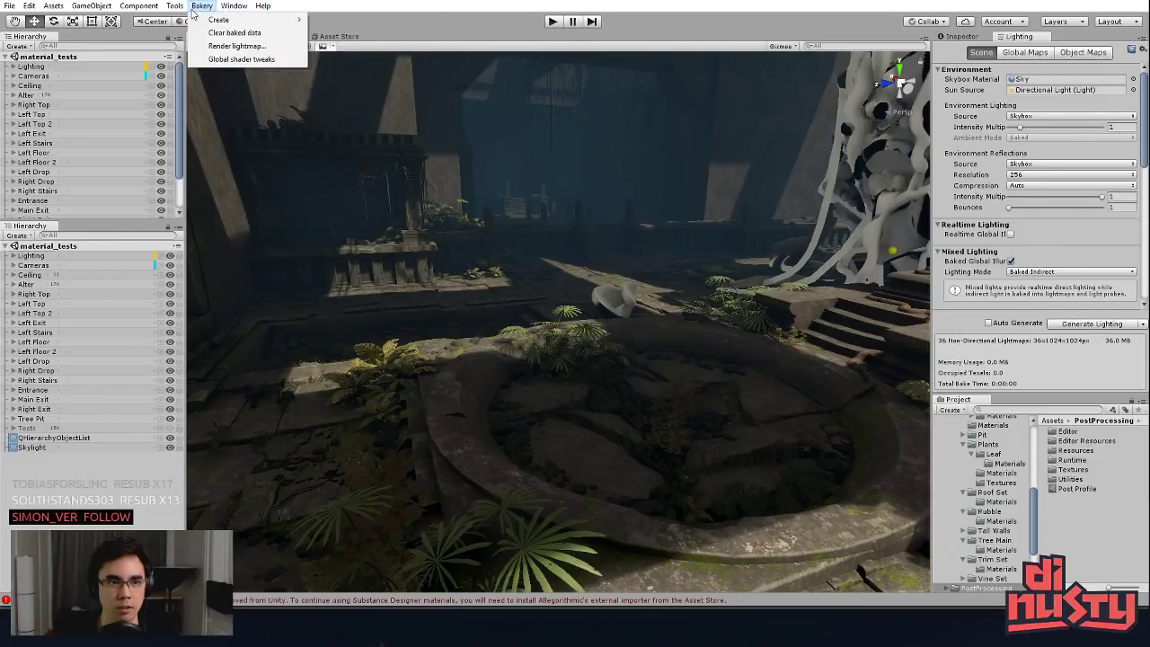
pyautogui.moveTo(212, 24)
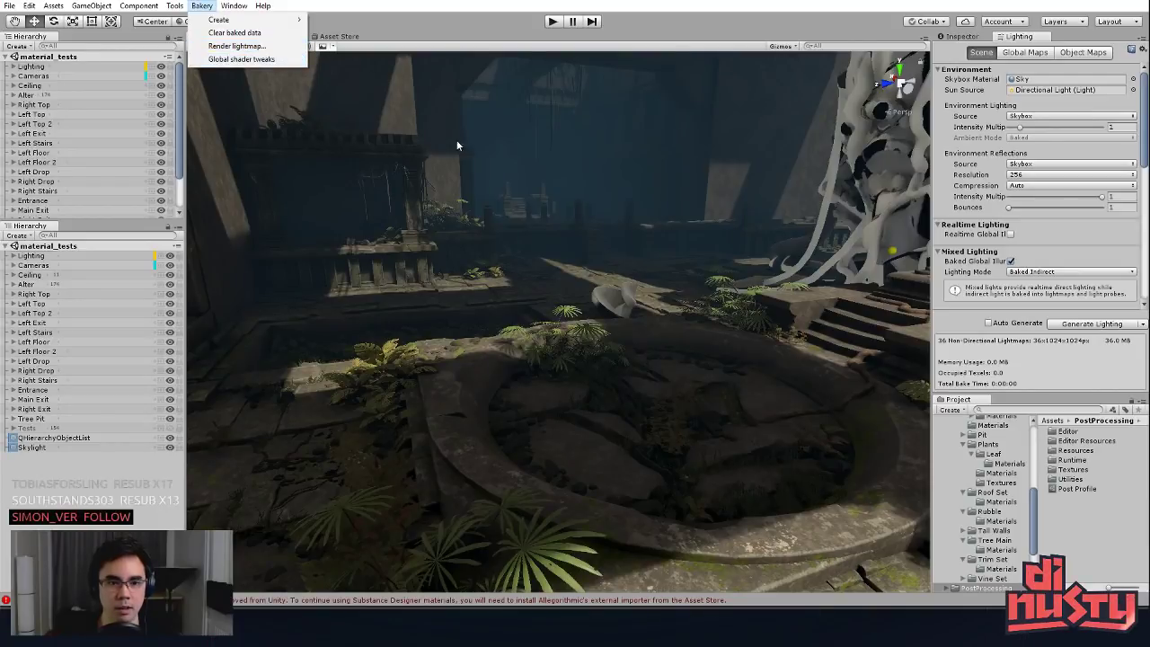
pyautogui.moveTo(185, 9)
pyautogui.click(304, 38)
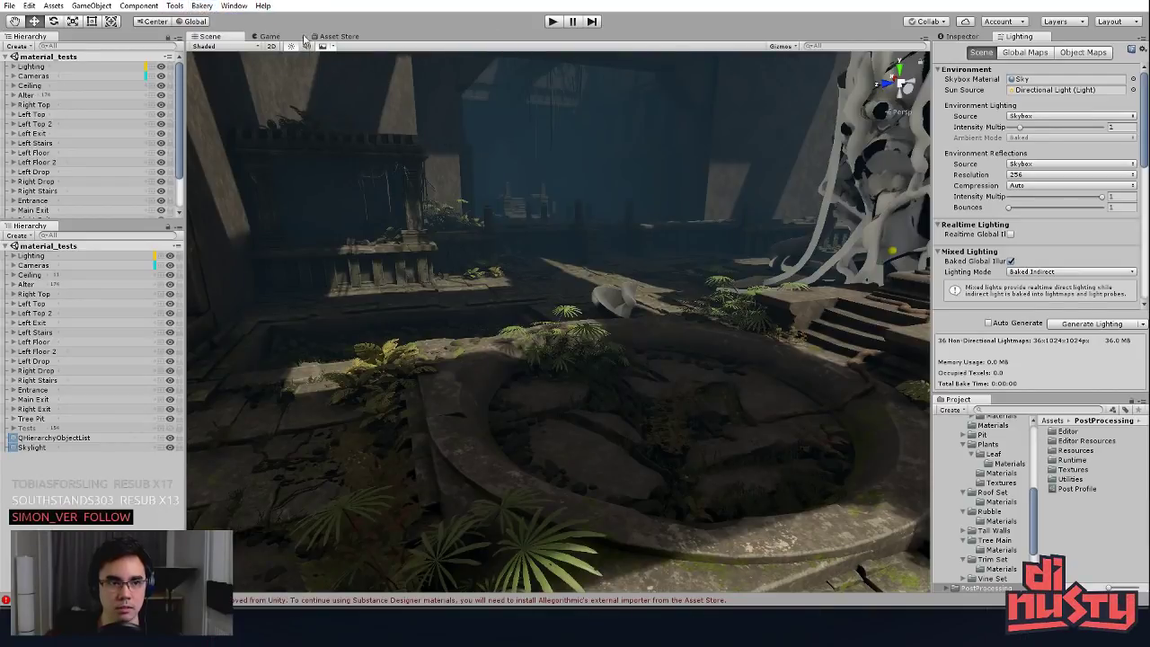
# Step: Display the scene in Baked Lightmap mode and examine the baked lighting across the temple hall
pyautogui.click(239, 46)
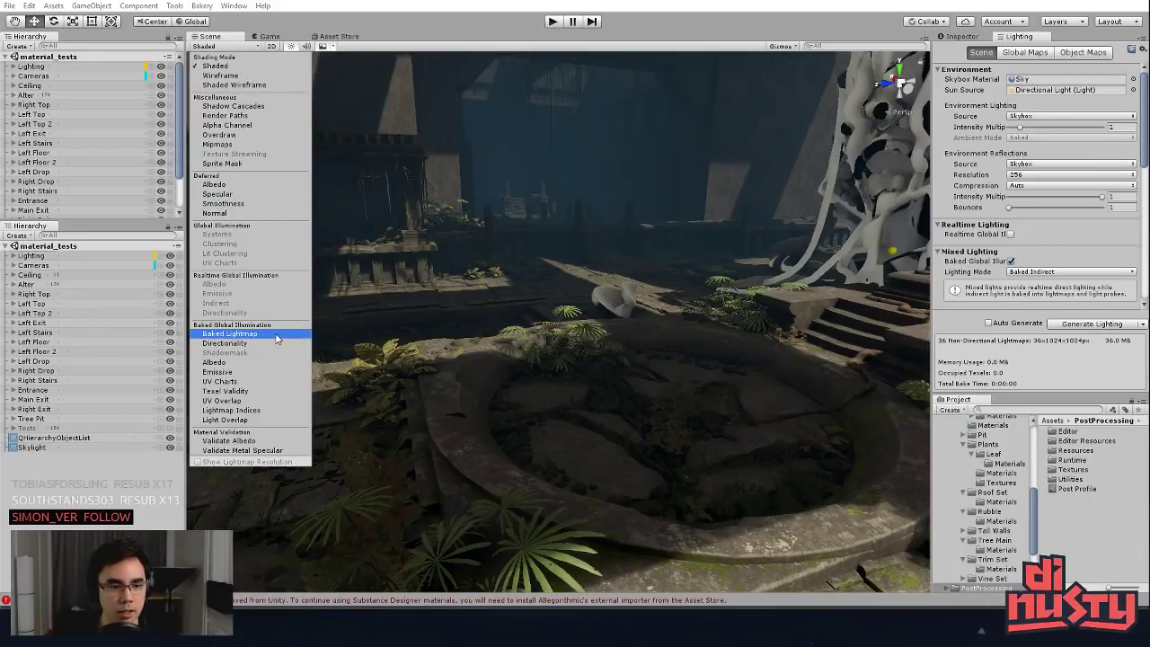
pyautogui.click(229, 334)
pyautogui.moveTo(614, 276)
pyautogui.keyDown('alt'); pyautogui.mouseDown()
pyautogui.moveTo(634, 290)
pyautogui.moveTo(631, 306)
pyautogui.moveTo(586, 325)
pyautogui.moveTo(635, 345)
pyautogui.moveTo(688, 322)
pyautogui.moveTo(368, 373)
pyautogui.moveTo(850, 291)
pyautogui.moveTo(634, 281)
pyautogui.moveTo(618, 400)
pyautogui.moveTo(740, 455)
pyautogui.mouseUp(); pyautogui.keyUp('alt')
pyautogui.moveTo(632, 362); pyautogui.dragTo(703, 363, button='middle')
pyautogui.keyDown('alt'); pyautogui.moveTo(557, 362); pyautogui.dragTo(658, 346); pyautogui.keyUp('alt')
pyautogui.keyDown('alt'); pyautogui.moveTo(658, 346); pyautogui.dragTo(542, 367, button='right'); pyautogui.keyUp('alt')
pyautogui.keyDown('alt'); pyautogui.moveTo(603, 342); pyautogui.dragTo(510, 275); pyautogui.keyUp('alt')
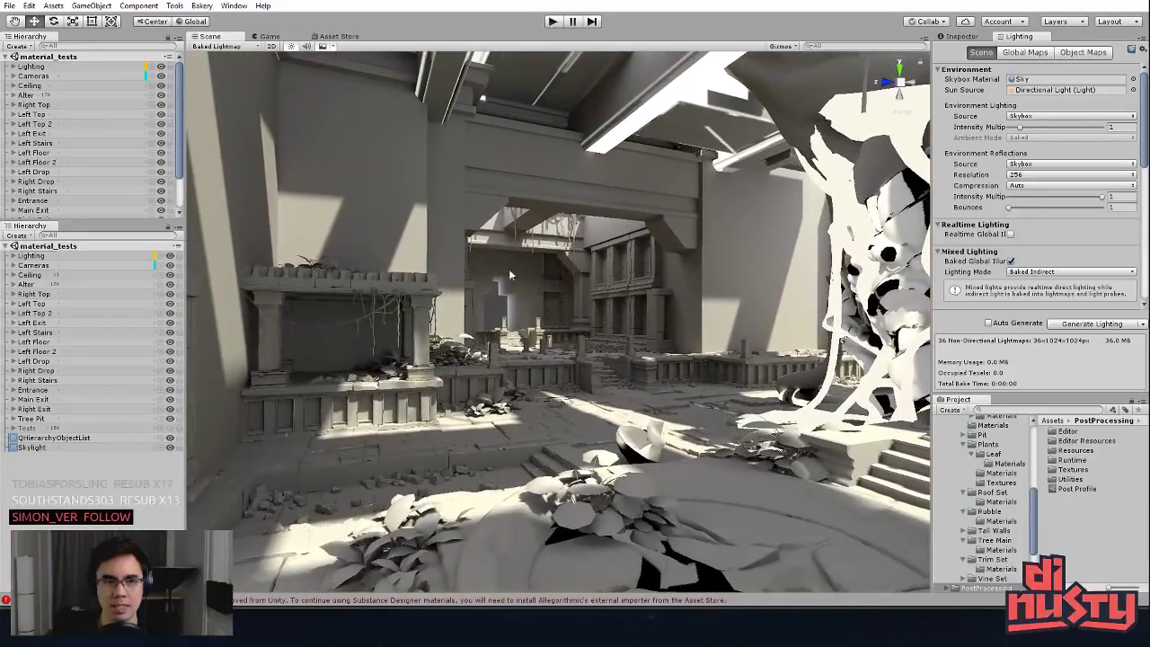
# Step: Set the scene view back to Shaded and frame the stone trim piece beside the altar
pyautogui.click(231, 48)
pyautogui.click(226, 68)
pyautogui.keyDown('alt'); pyautogui.moveTo(499, 312); pyautogui.dragTo(487, 309); pyautogui.keyUp('alt')
pyautogui.click(487, 309)
pyautogui.press('f')
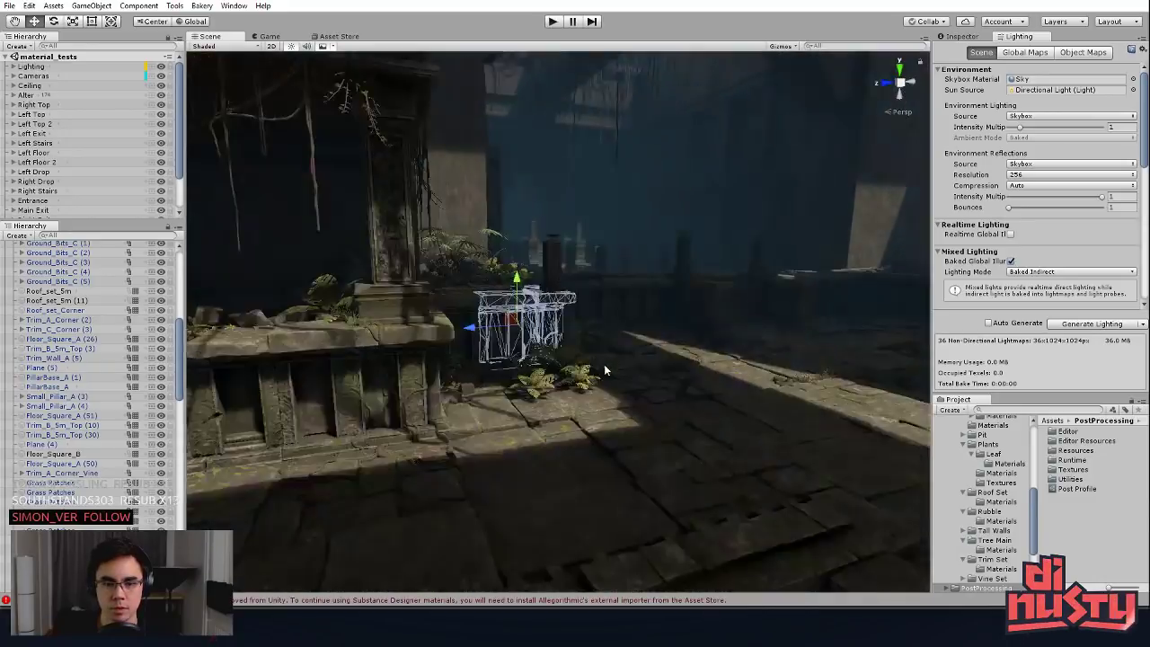
# Step: Select the yellow leaf scatter on the stone ledge above the pit and show its properties in the Inspector
pyautogui.click(606, 367)
pyautogui.scroll(5, 606, 367)
pyautogui.keyDown('alt'); pyautogui.moveTo(606, 367); pyautogui.dragTo(550, 406); pyautogui.keyUp('alt')
pyautogui.keyDown('alt'); pyautogui.moveTo(684, 336); pyautogui.dragTo(875, 187); pyautogui.keyUp('alt')
pyautogui.keyDown('alt'); pyautogui.moveTo(333, 291); pyautogui.dragTo(522, 320); pyautogui.keyUp('alt')
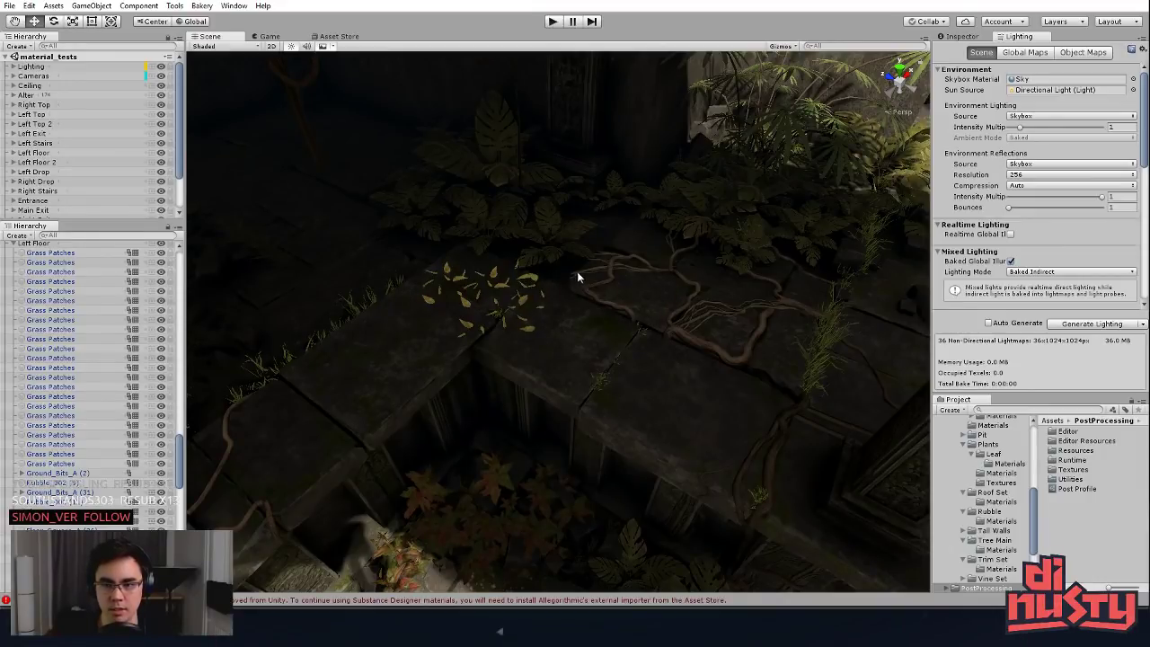
pyautogui.click(526, 284)
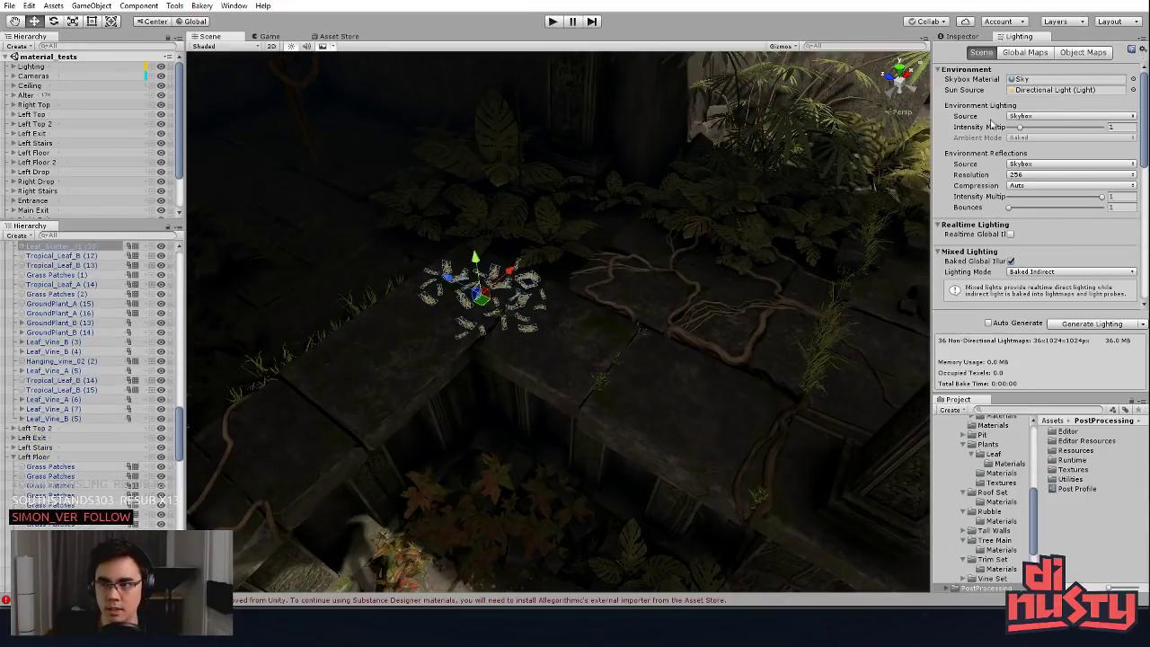
pyautogui.keyDown('alt'); pyautogui.moveTo(572, 246); pyautogui.dragTo(539, 257); pyautogui.keyUp('alt')
pyautogui.scroll(4, 576, 265)
pyautogui.moveTo(665, 274)
pyautogui.keyDown('alt'); pyautogui.mouseDown()
pyautogui.moveTo(707, 294)
pyautogui.moveTo(683, 270)
pyautogui.mouseUp(); pyautogui.keyUp('alt')
pyautogui.click(962, 36)
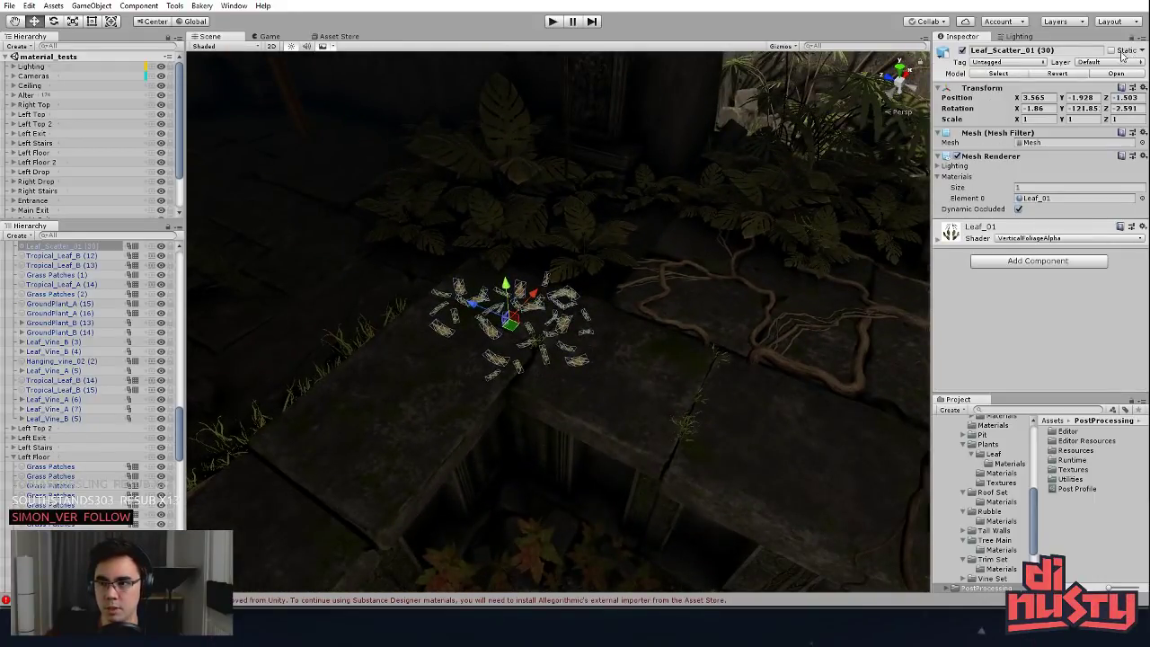
pyautogui.keyDown('alt'); pyautogui.moveTo(860, 170); pyautogui.dragTo(269, 201); pyautogui.keyUp('alt')
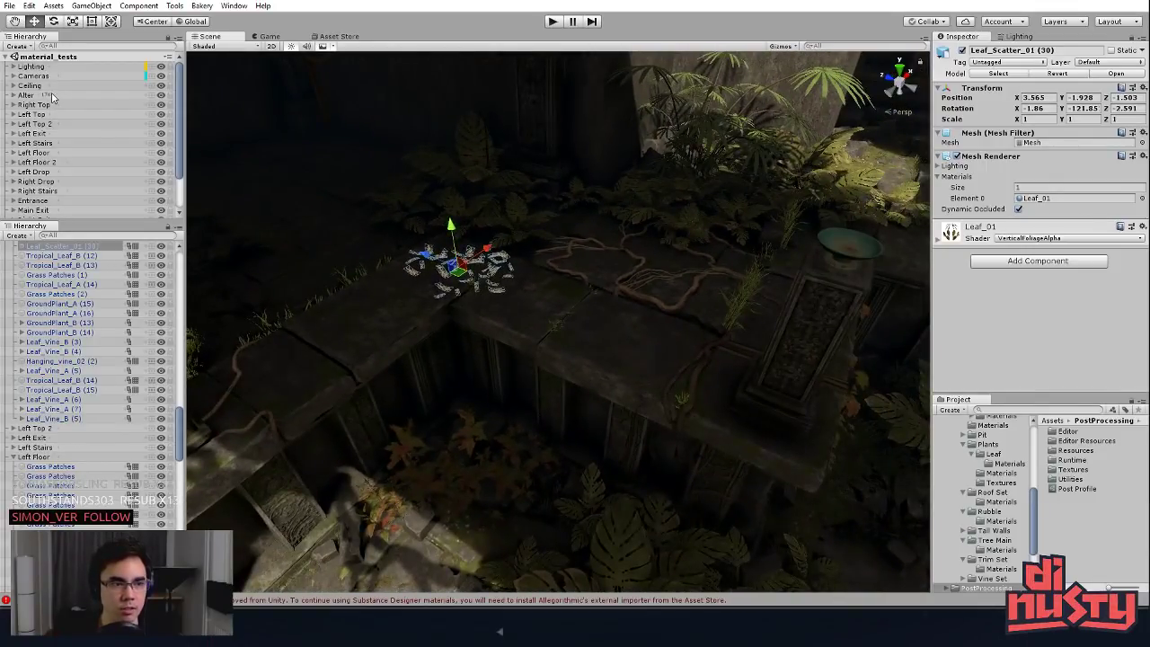
# Step: Enlarge the 3D gizmo icons in the scene view so the probe spheres can be seen
pyautogui.click(781, 45)
pyautogui.moveTo(707, 159)
pyautogui.keyDown('alt'); pyautogui.mouseDown()
pyautogui.moveTo(457, 121)
pyautogui.moveTo(328, 156)
pyautogui.moveTo(653, 174)
pyautogui.moveTo(718, 148)
pyautogui.mouseUp(); pyautogui.keyUp('alt')
pyautogui.scroll(-5, 457, 121)
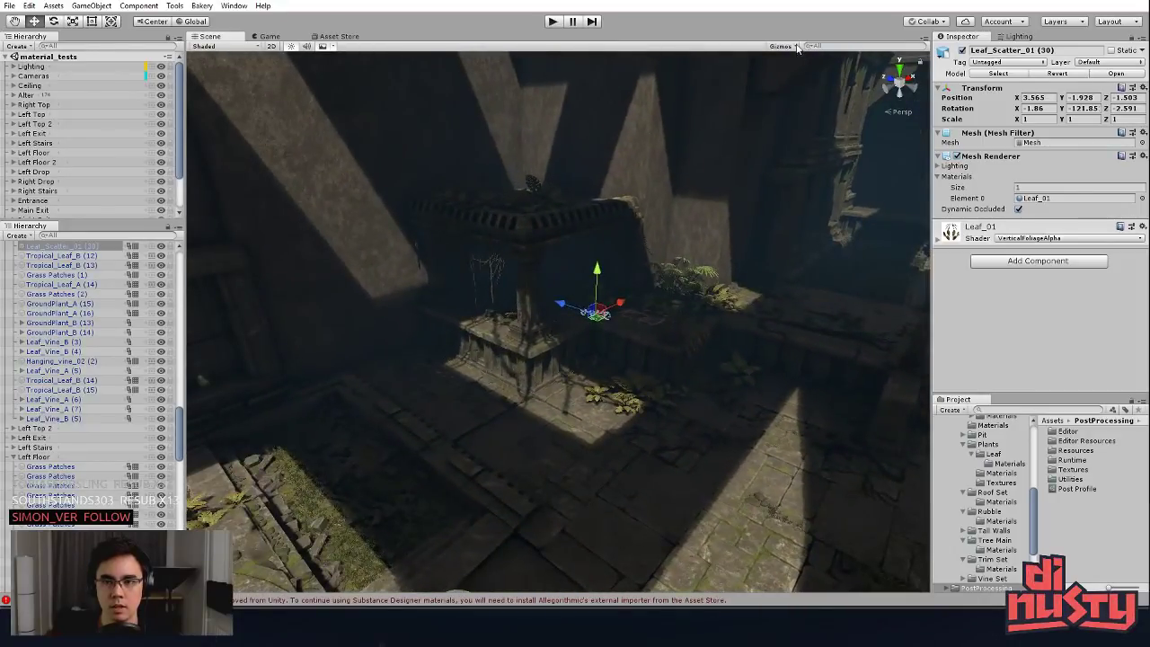
pyautogui.click(782, 46)
pyautogui.moveTo(851, 62); pyautogui.dragTo(894, 65)
pyautogui.moveTo(681, 251); pyautogui.dragTo(580, 255, button='right')
pyautogui.keyDown('alt'); pyautogui.moveTo(581, 255); pyautogui.dragTo(595, 251); pyautogui.keyUp('alt')
# Step: Try to select the probe spheres floating above the temple floor
pyautogui.click(756, 232)
pyautogui.click(756, 239)
pyautogui.click(759, 233)
pyautogui.click(758, 386)
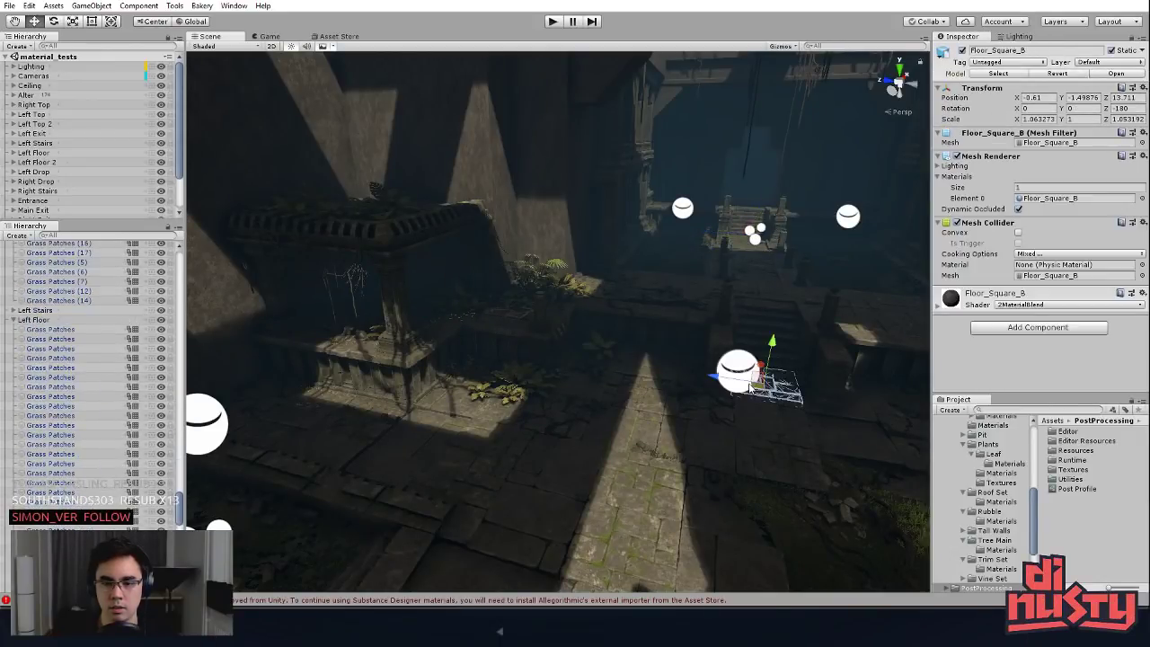
pyautogui.click(746, 372)
pyautogui.keyDown('alt'); pyautogui.moveTo(748, 372); pyautogui.dragTo(817, 393); pyautogui.keyUp('alt')
pyautogui.moveTo(817, 393); pyautogui.dragTo(503, 338, button='middle')
pyautogui.keyDown('alt'); pyautogui.moveTo(504, 339); pyautogui.dragTo(392, 370); pyautogui.keyUp('alt')
pyautogui.click(439, 347)
pyautogui.click(440, 349)
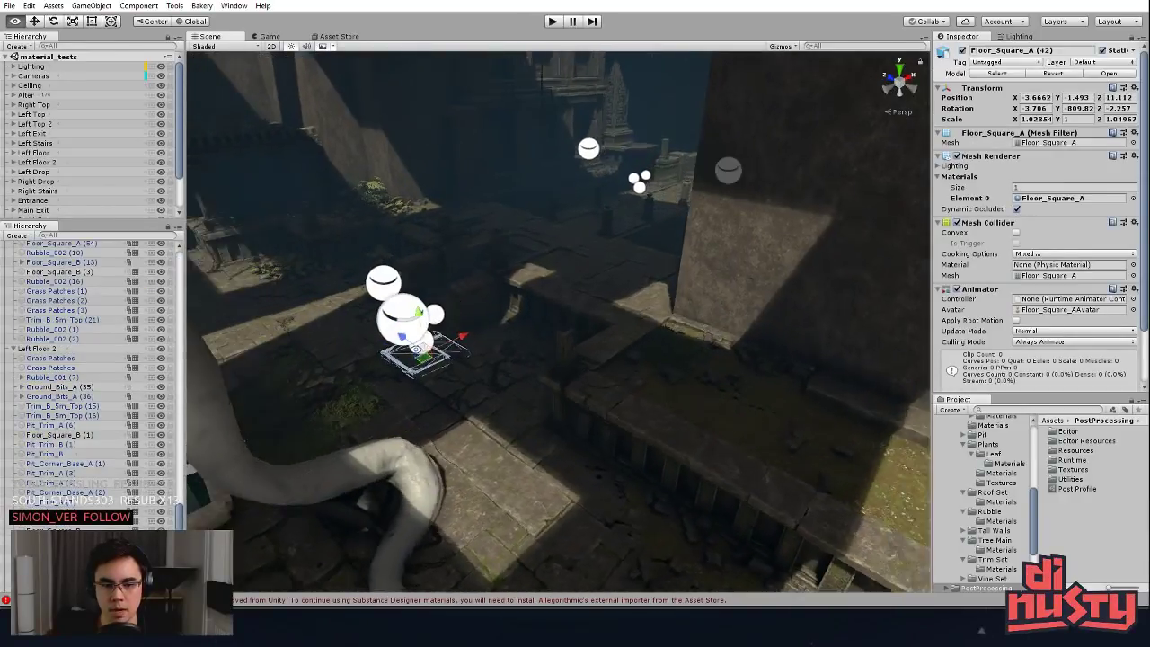
# Step: Select the Light Probe Group through its cluster of spheres above the stone floor
pyautogui.moveTo(391, 370); pyautogui.dragTo(713, 386, button='middle')
pyautogui.keyDown('alt'); pyautogui.moveTo(713, 385); pyautogui.dragTo(516, 321); pyautogui.keyUp('alt')
pyautogui.keyDown('alt'); pyautogui.moveTo(607, 350); pyautogui.dragTo(533, 337); pyautogui.keyUp('alt')
pyautogui.click(441, 345)
pyautogui.click(463, 366)
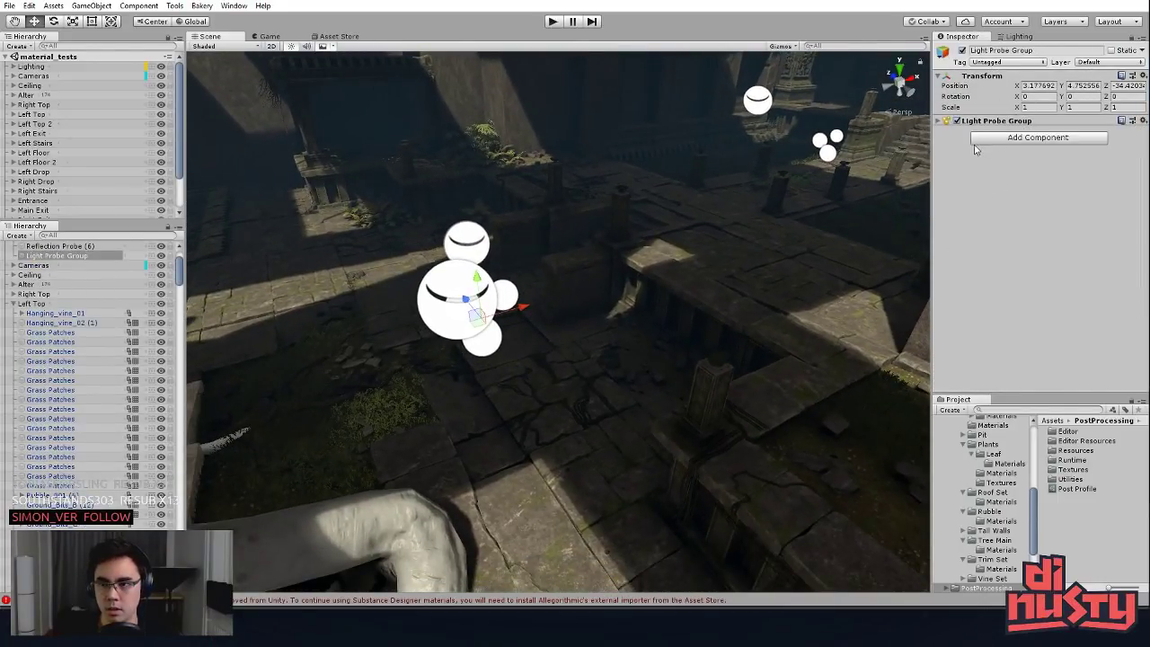
# Step: Expand the Light Probe Group component and try to edit its probes near the altar
pyautogui.click(949, 124)
pyautogui.keyDown('alt'); pyautogui.moveTo(789, 229); pyautogui.dragTo(675, 326); pyautogui.keyUp('alt')
pyautogui.click(1023, 135)
pyautogui.click(541, 310)
pyautogui.click(409, 281)
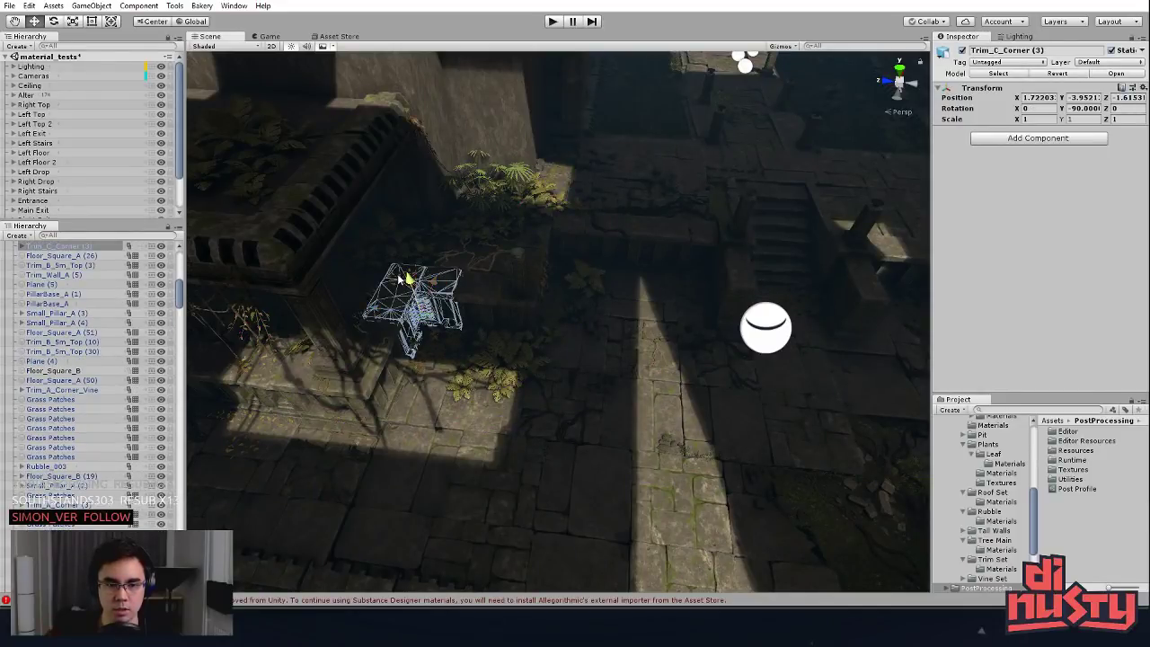
# Step: Clear the trim corner selection, then select and frame the grass patch at the foot of the pit wall
pyautogui.moveTo(590, 286)
pyautogui.mouseDown(button='right')
pyautogui.moveTo(567, 290)
pyautogui.moveTo(575, 286)
pyautogui.mouseUp(button='right')
pyautogui.click(727, 341)
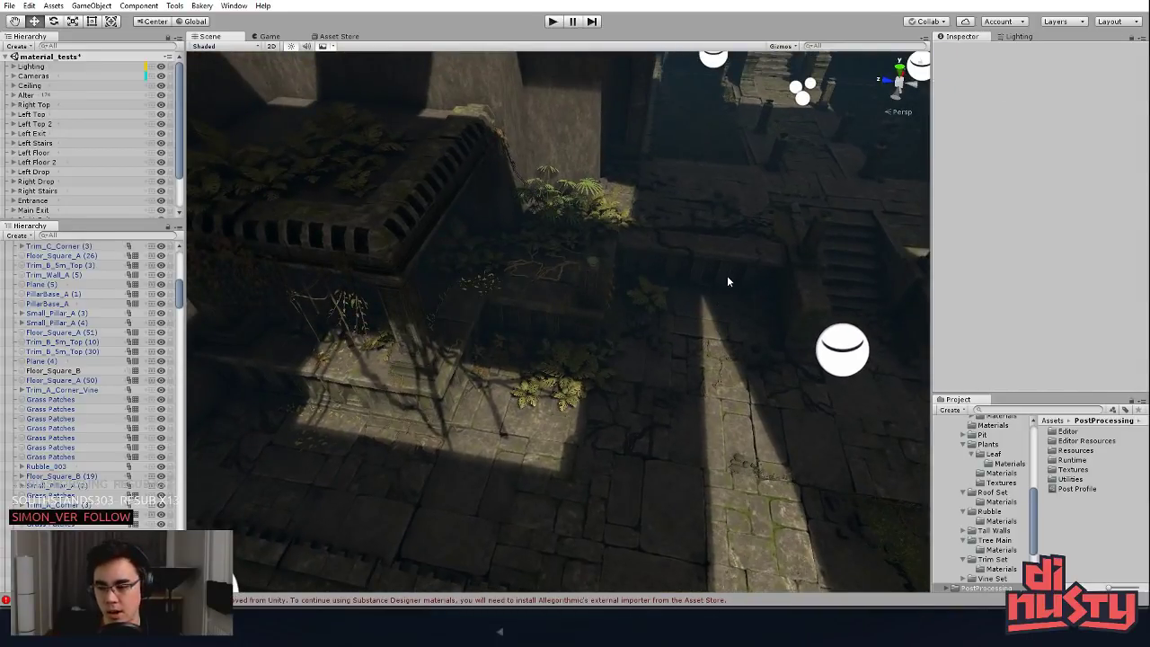
pyautogui.press('q')
pyautogui.moveTo(763, 335); pyautogui.dragTo(783, 293)
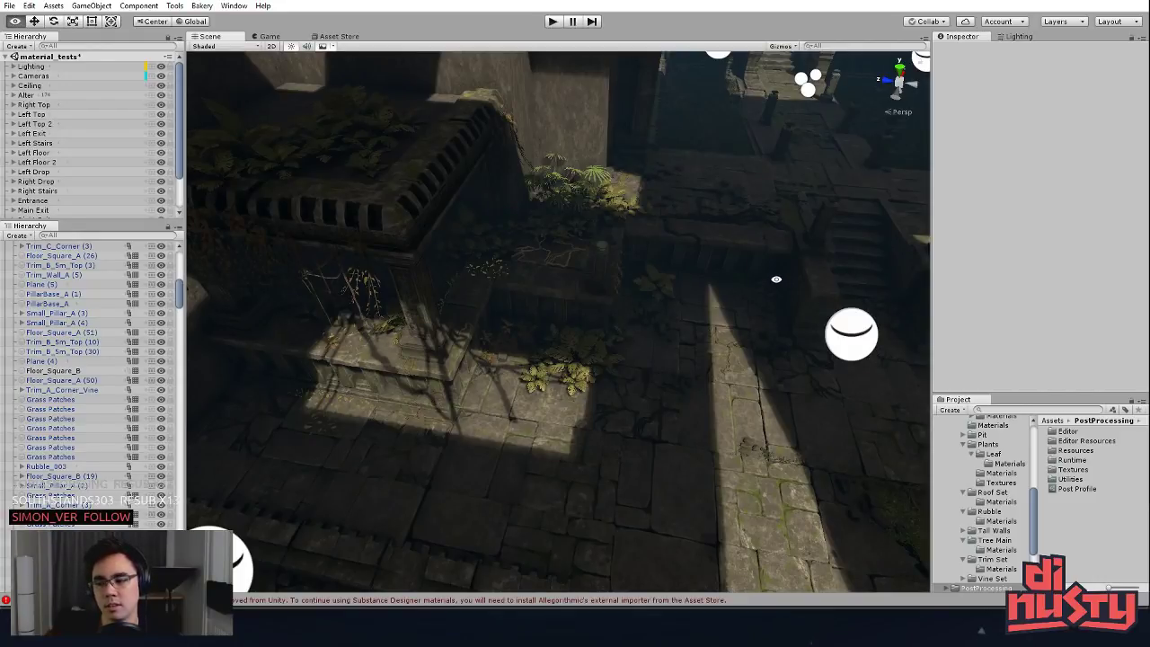
pyautogui.press('w')
pyautogui.click(625, 321)
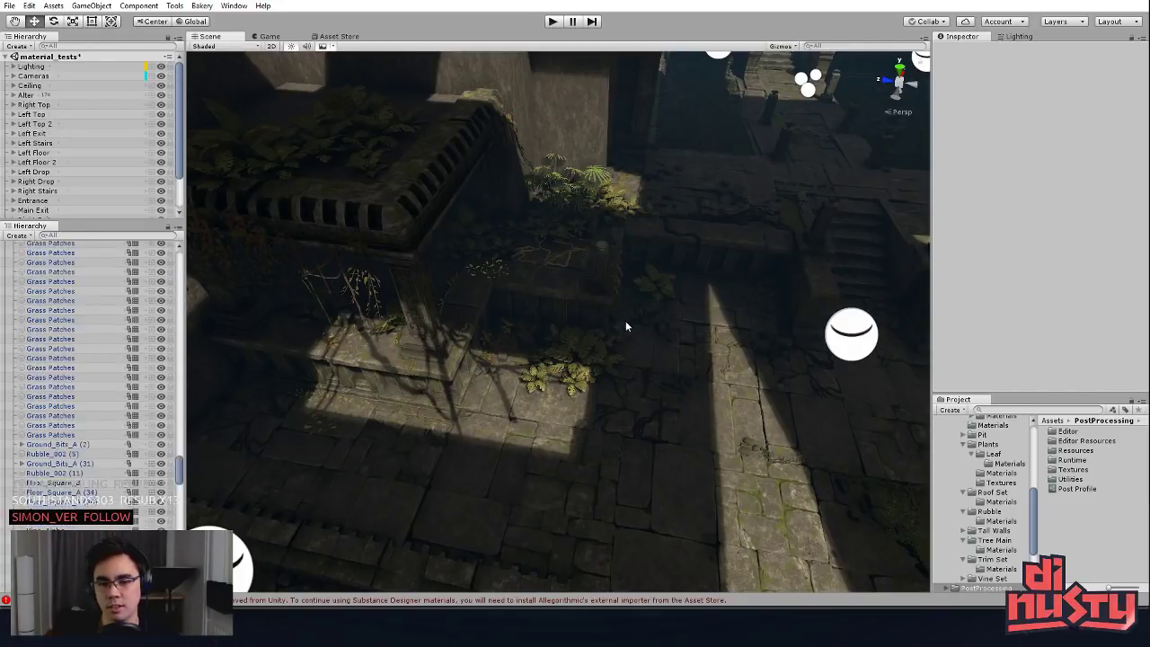
pyautogui.press('f')
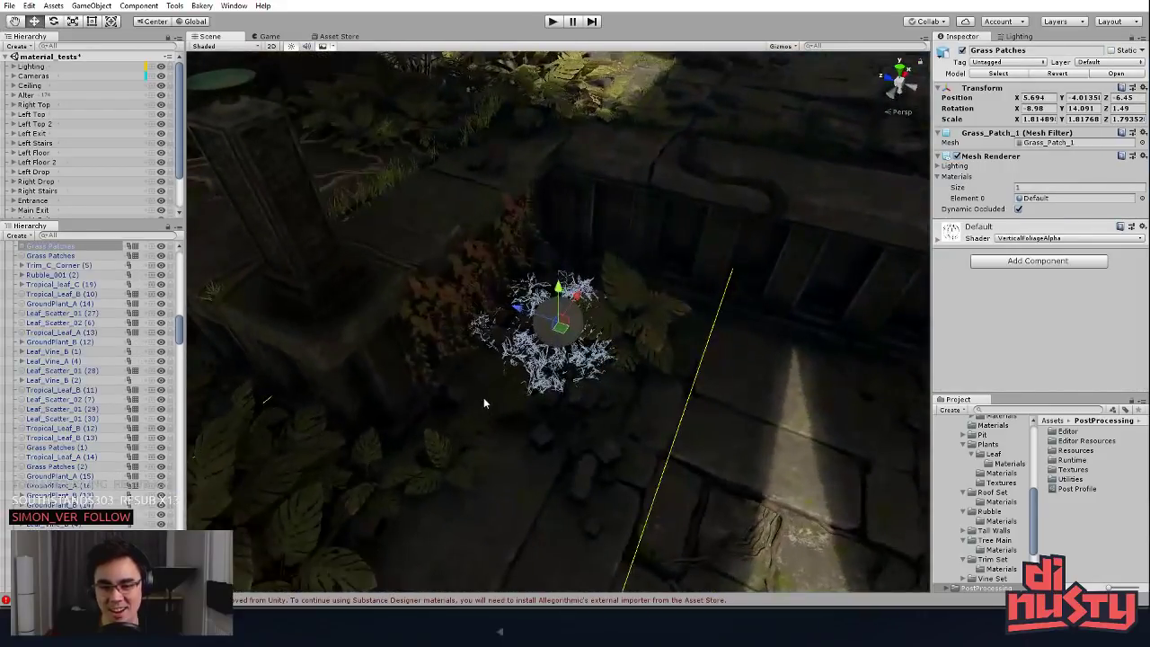
# Step: Select the grass-covered rubble pile beside the pit wall and frame it for a close look
pyautogui.click(469, 424)
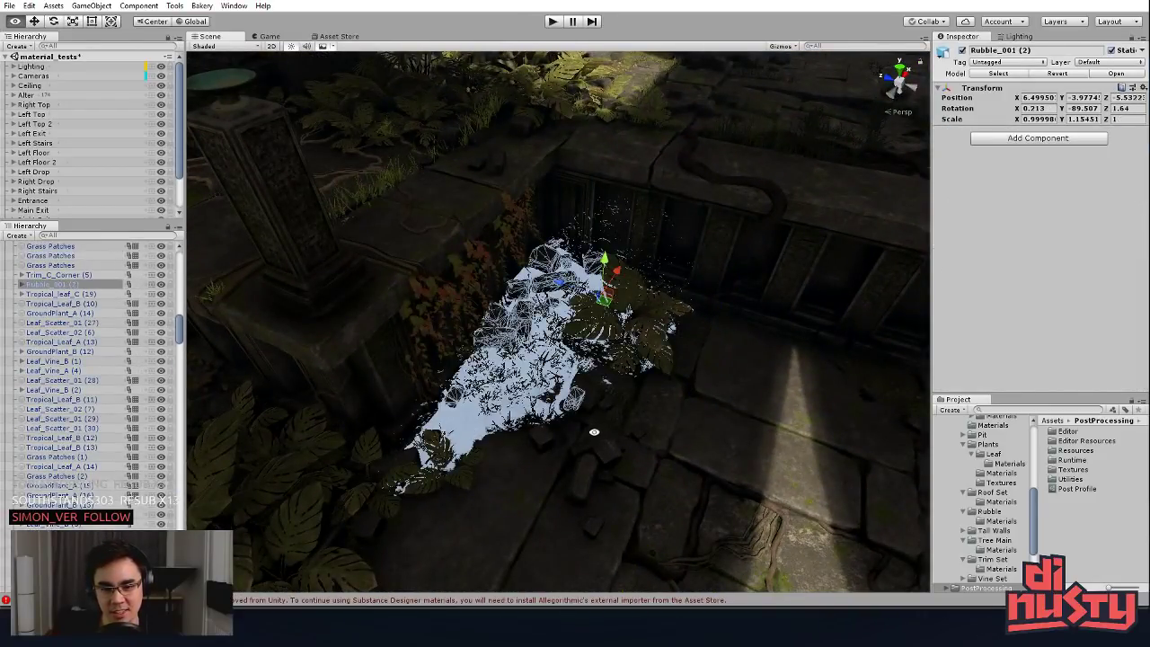
pyautogui.press('f')
pyautogui.moveTo(754, 395); pyautogui.dragTo(800, 270, button='middle')
pyautogui.keyDown('alt'); pyautogui.moveTo(800, 270); pyautogui.dragTo(620, 359, button='right'); pyautogui.keyUp('alt')
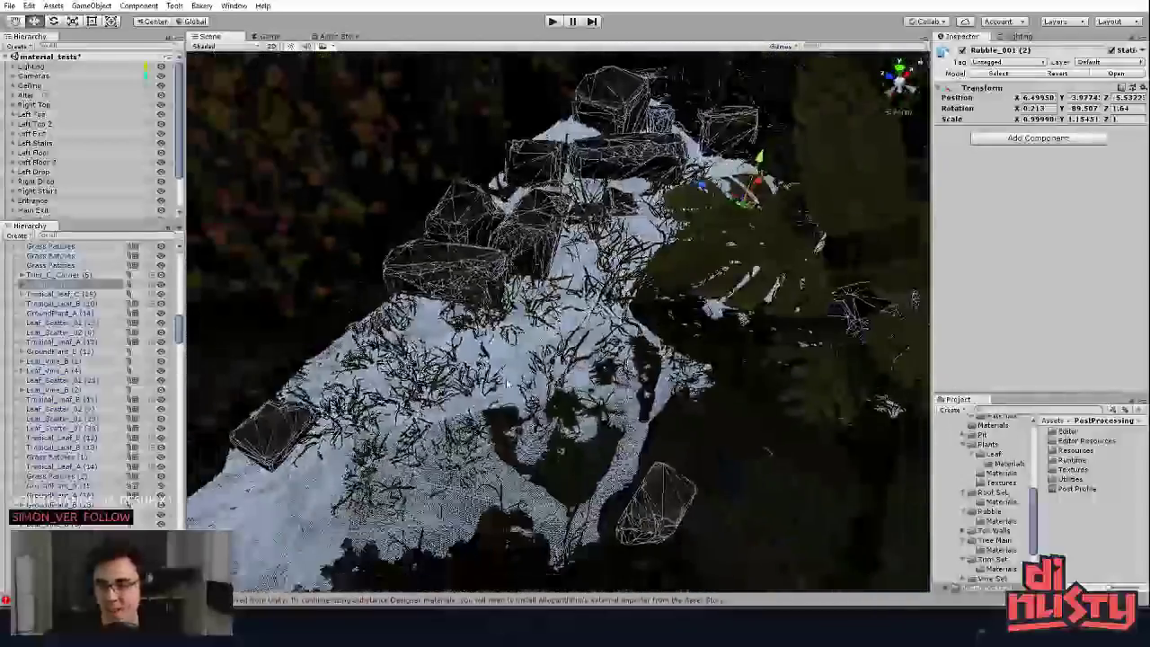
# Step: Clear the selection and examine the lighting on the plants, rubble and stone floor around the altar
pyautogui.click(623, 416)
pyautogui.keyDown('alt'); pyautogui.moveTo(623, 416); pyautogui.dragTo(473, 362, button='right'); pyautogui.keyUp('alt')
pyautogui.moveTo(473, 362); pyautogui.dragTo(692, 354, button='middle')
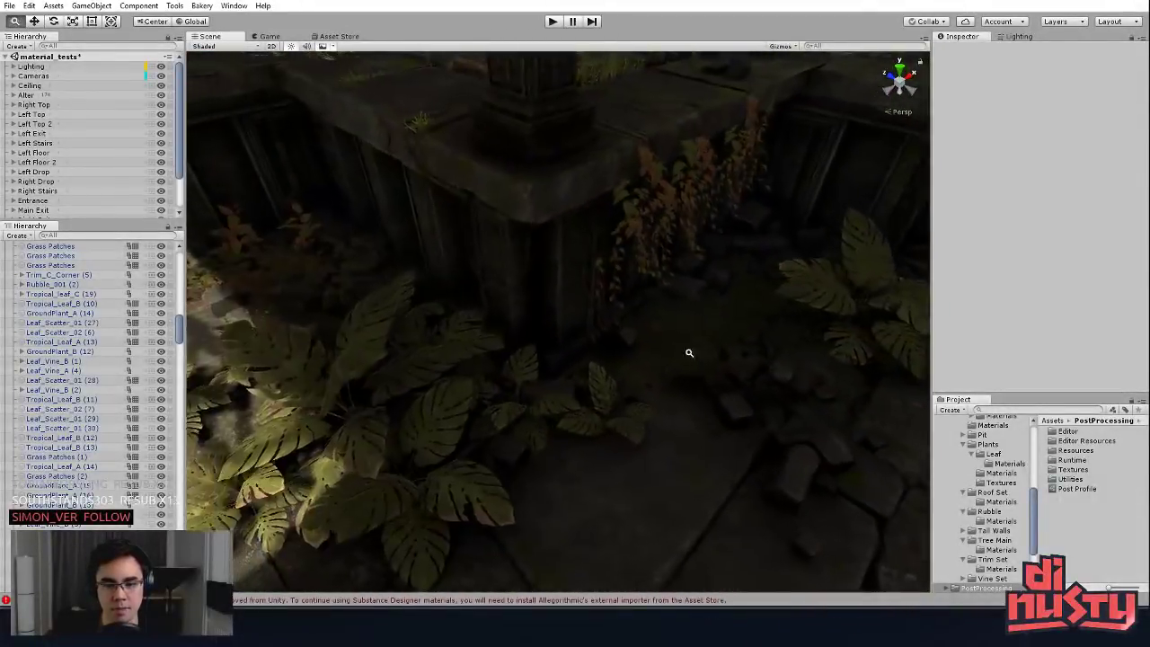
pyautogui.keyDown('alt'); pyautogui.moveTo(693, 354); pyautogui.dragTo(621, 306); pyautogui.keyUp('alt')
pyautogui.moveTo(621, 306); pyautogui.dragTo(795, 322, button='middle')
pyautogui.keyDown('alt'); pyautogui.moveTo(795, 323); pyautogui.dragTo(734, 326, button='right'); pyautogui.keyUp('alt')
pyautogui.keyDown('alt'); pyautogui.moveTo(735, 327); pyautogui.dragTo(778, 316); pyautogui.keyUp('alt')
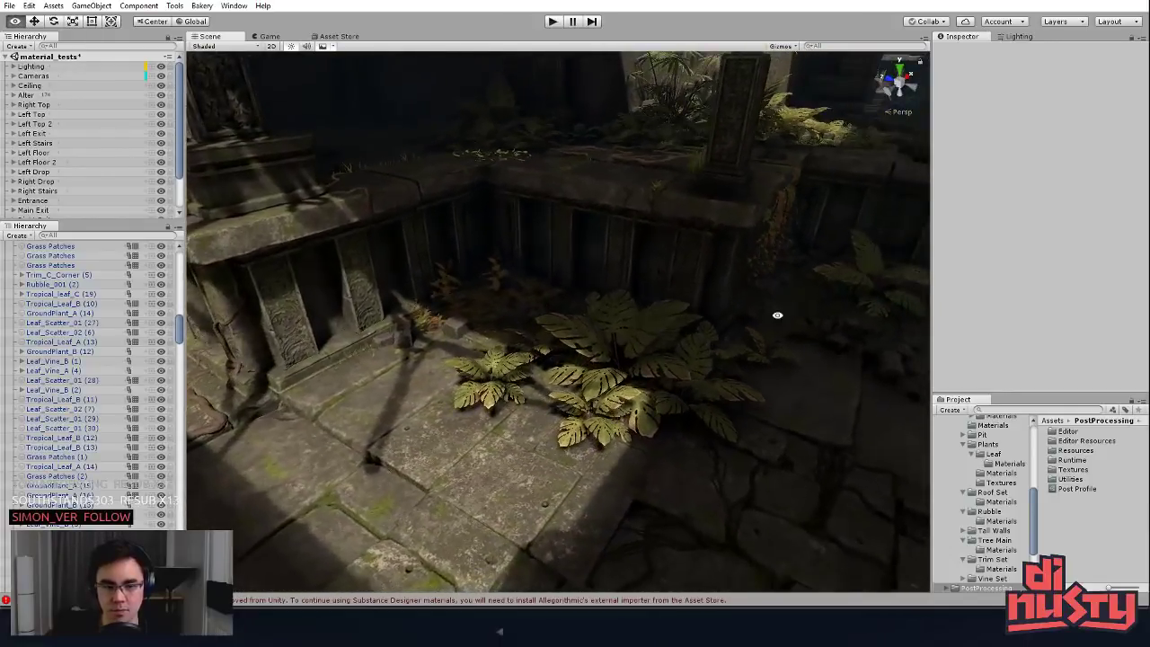
pyautogui.moveTo(778, 315); pyautogui.dragTo(1030, 321, button='middle')
pyautogui.keyDown('alt'); pyautogui.moveTo(1030, 321); pyautogui.dragTo(735, 320, button='right'); pyautogui.keyUp('alt')
pyautogui.keyDown('alt'); pyautogui.moveTo(735, 320); pyautogui.dragTo(775, 298); pyautogui.keyUp('alt')
pyautogui.keyDown('alt'); pyautogui.moveTo(774, 299); pyautogui.dragTo(713, 287, button='right'); pyautogui.keyUp('alt')
pyautogui.keyDown('alt'); pyautogui.moveTo(713, 287); pyautogui.dragTo(745, 280); pyautogui.keyUp('alt')
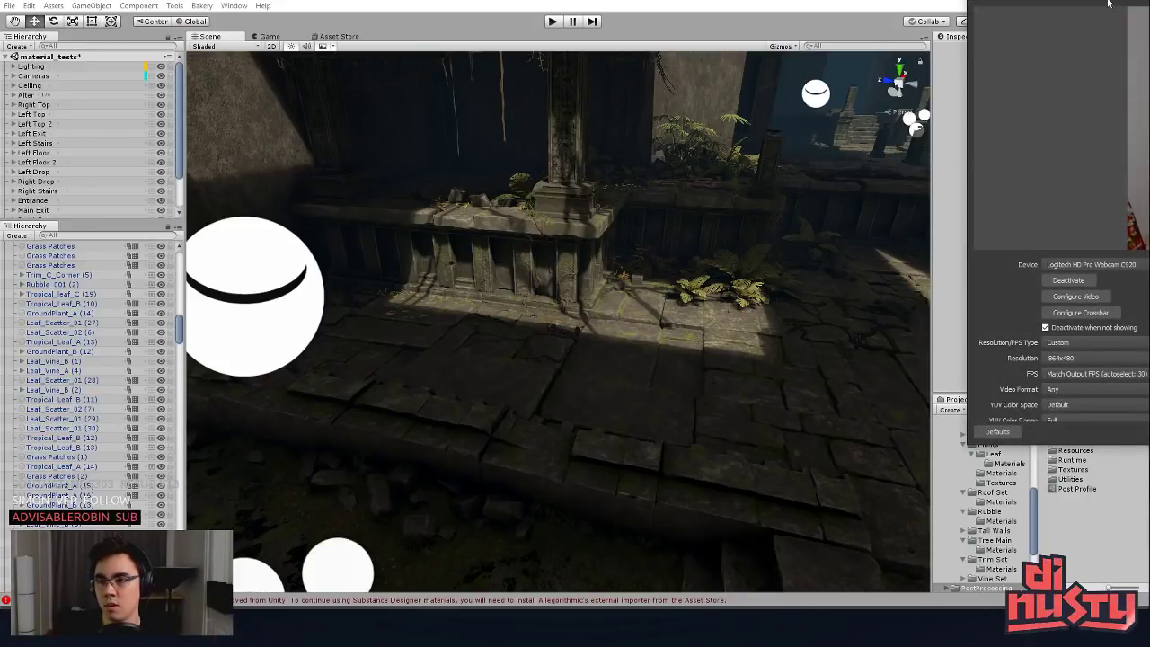
# Step: Move the webcam source settings and the Logitech webcam properties windows out of the workspace
pyautogui.moveTo(1110, 2); pyautogui.dragTo(1149, 2)
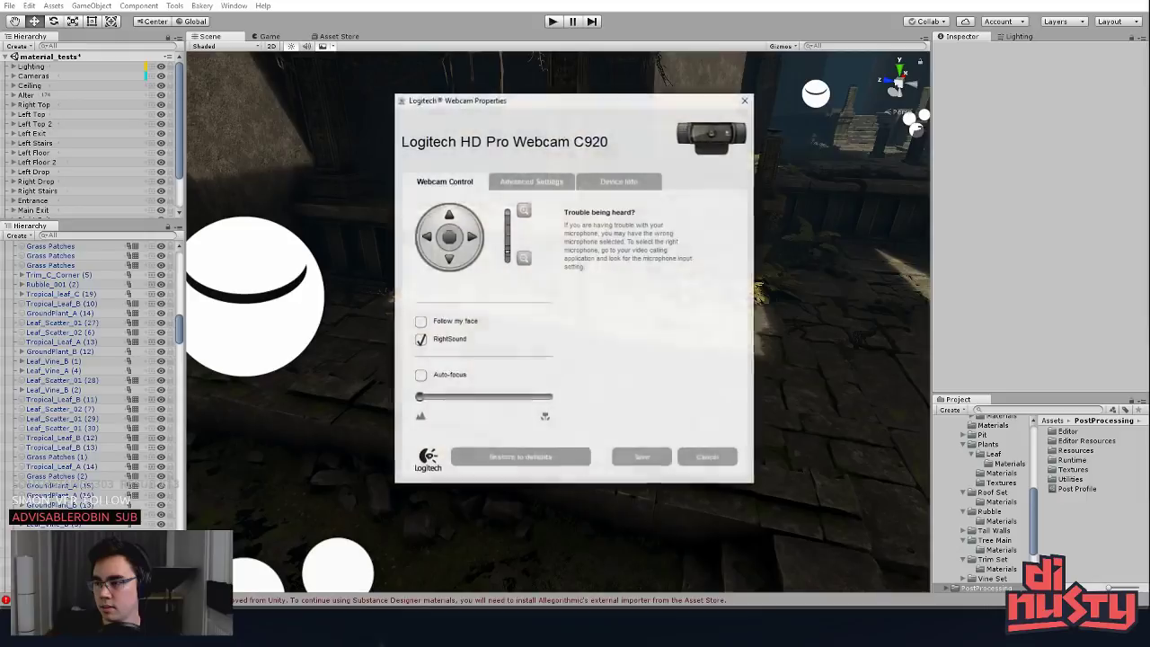
pyautogui.moveTo(658, 99); pyautogui.dragTo(1149, 123)
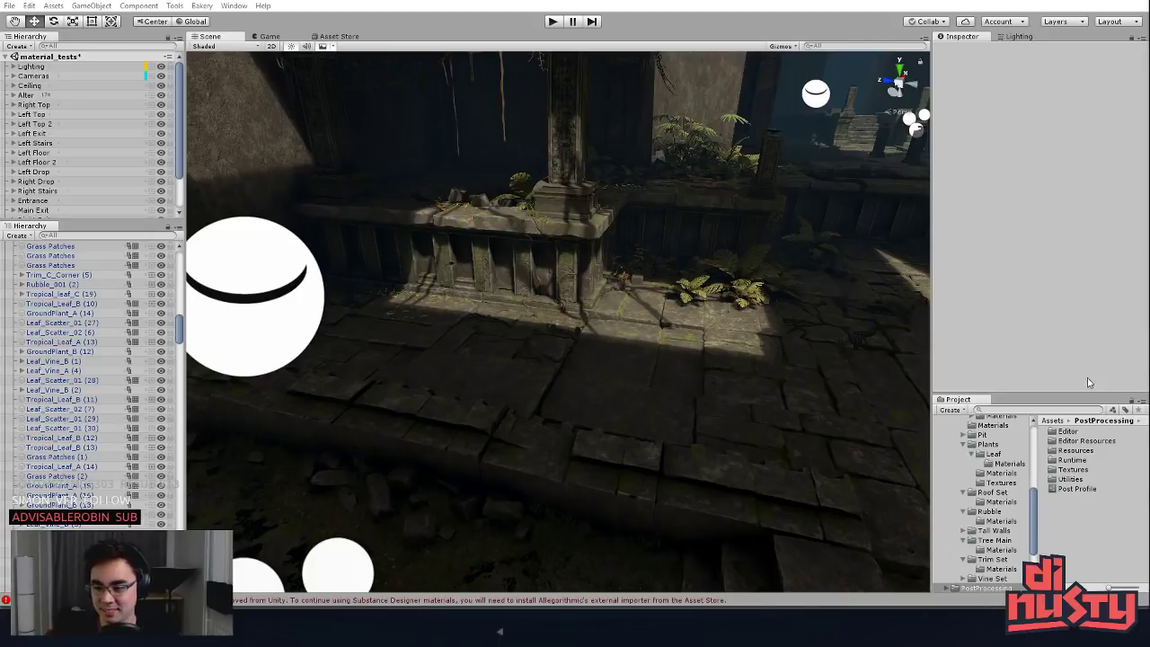
# Step: Select floor tiles in front of the altar, clear the selection and look over the area from further back
pyautogui.click(787, 430)
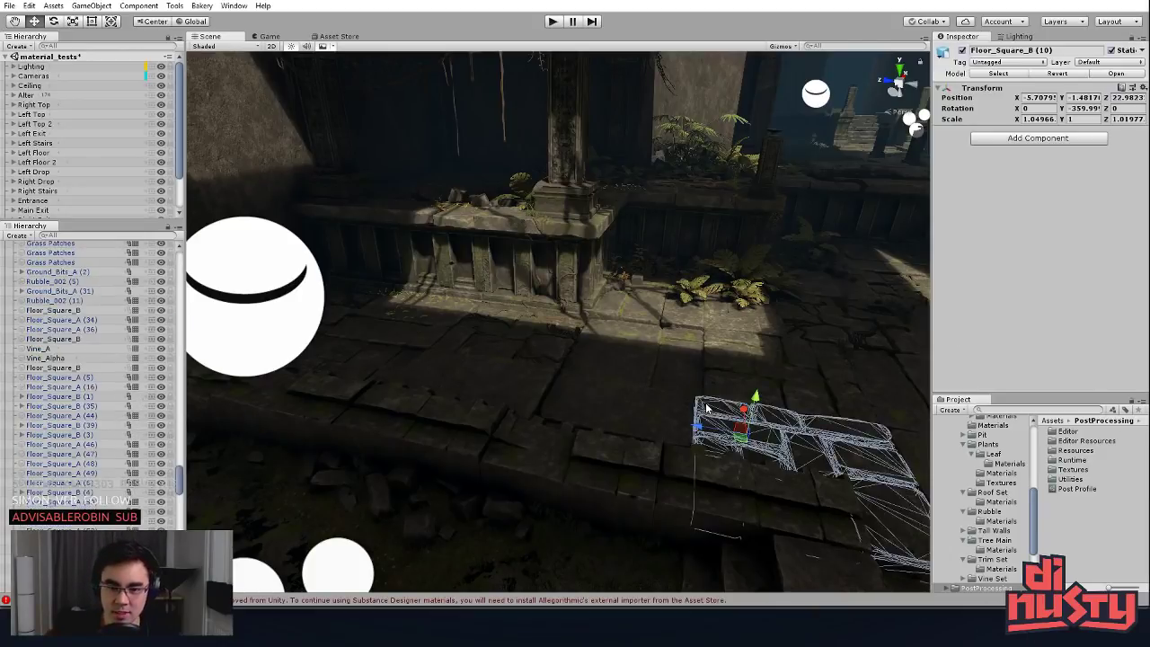
pyautogui.click(642, 370)
pyautogui.click(643, 416)
pyautogui.press('Delete')
pyautogui.keyDown('alt'); pyautogui.moveTo(744, 465); pyautogui.dragTo(809, 454); pyautogui.keyUp('alt')
pyautogui.moveTo(800, 457); pyautogui.dragTo(701, 453, button='middle')
pyautogui.scroll(-5, 700, 453)
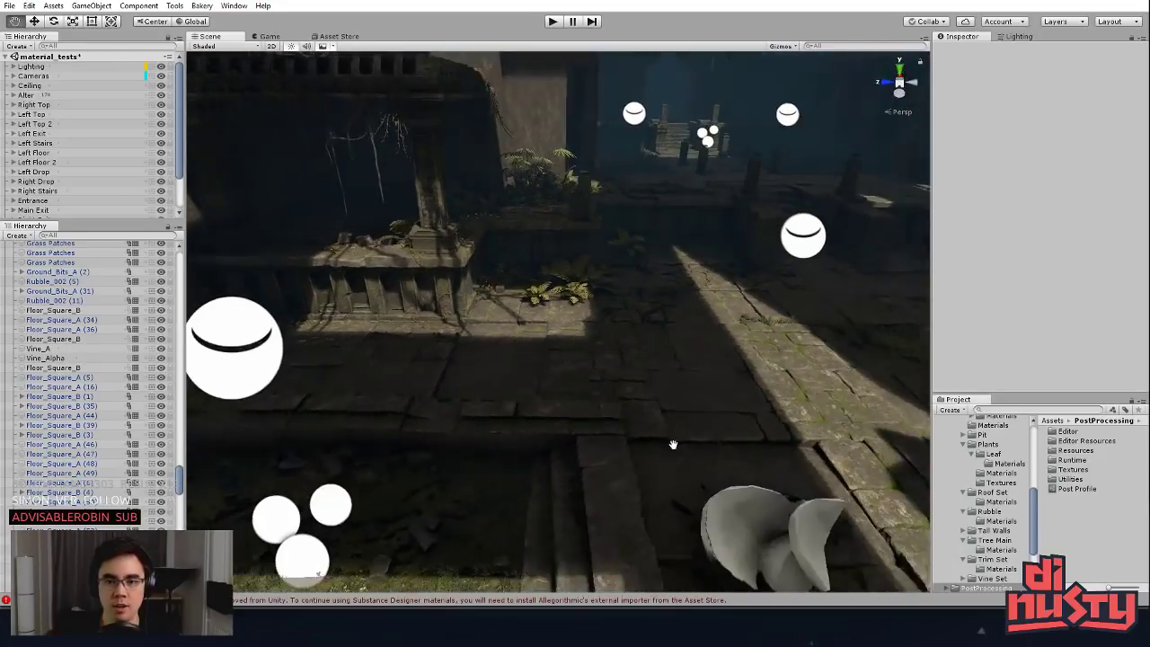
# Step: Look over the stone floor and the root-covered carved faces behind the altar
pyautogui.keyDown('alt'); pyautogui.moveTo(674, 444); pyautogui.dragTo(698, 455); pyautogui.keyUp('alt')
pyautogui.moveTo(699, 455); pyautogui.dragTo(618, 389, button='middle')
pyautogui.scroll(-2, 536, 408)
pyautogui.keyDown('alt'); pyautogui.moveTo(617, 389); pyautogui.dragTo(765, 383); pyautogui.keyUp('alt')
pyautogui.moveTo(764, 383); pyautogui.dragTo(503, 419, button='middle')
pyautogui.keyDown('alt'); pyautogui.moveTo(504, 419); pyautogui.dragTo(609, 390); pyautogui.keyUp('alt')
pyautogui.scroll(-4, 601, 417)
pyautogui.moveTo(608, 390); pyautogui.dragTo(760, 365, button='middle')
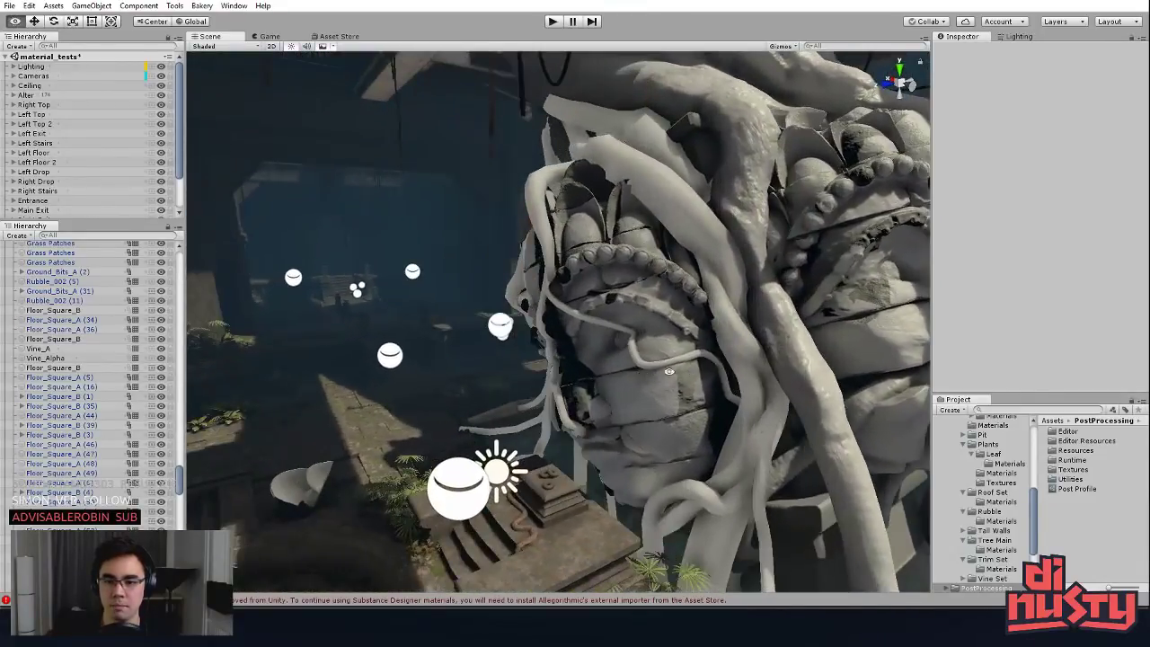
# Step: Select the Tree roots and the carved Face mesh to check their renderer and material, and clear the selection
pyautogui.click(763, 367)
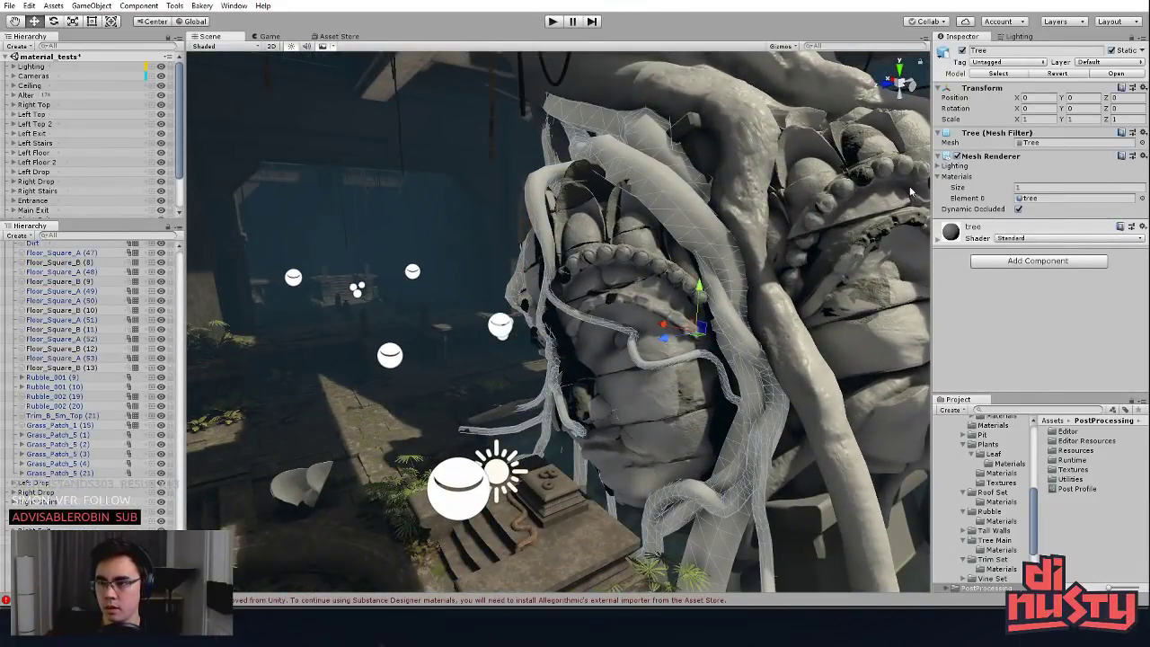
pyautogui.keyDown('alt'); pyautogui.moveTo(635, 221); pyautogui.dragTo(620, 215); pyautogui.keyUp('alt')
pyautogui.click(665, 208)
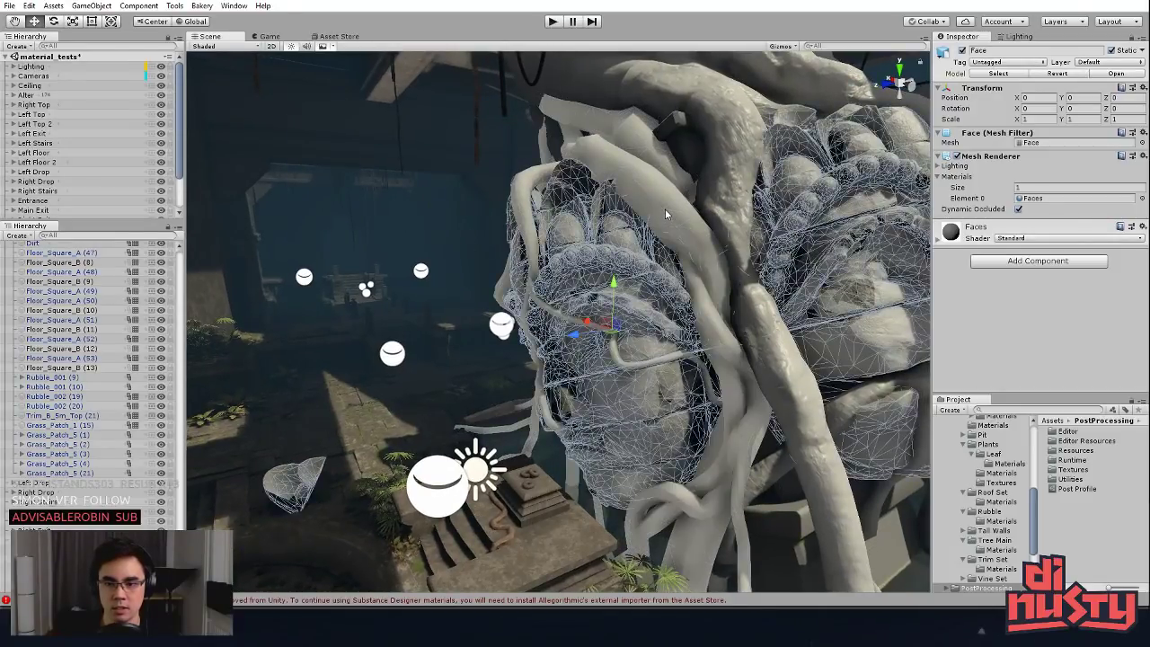
pyautogui.click(665, 209)
pyautogui.moveTo(717, 218); pyautogui.dragTo(795, 206, button='middle')
pyautogui.keyDown('alt'); pyautogui.moveTo(794, 205); pyautogui.dragTo(779, 206); pyautogui.keyUp('alt')
pyautogui.click(375, 249)
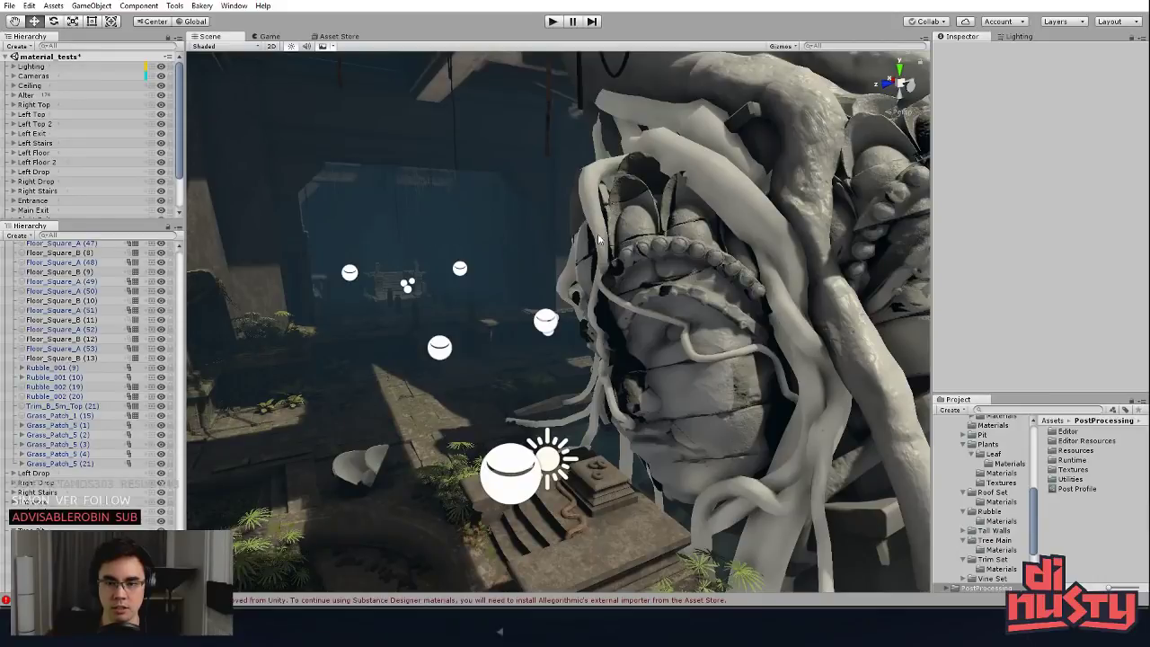
pyautogui.click(693, 235)
pyautogui.click(385, 246)
pyautogui.moveTo(459, 328); pyautogui.dragTo(716, 218, button='middle')
pyautogui.keyDown('alt'); pyautogui.moveTo(716, 218); pyautogui.dragTo(711, 212); pyautogui.keyUp('alt')
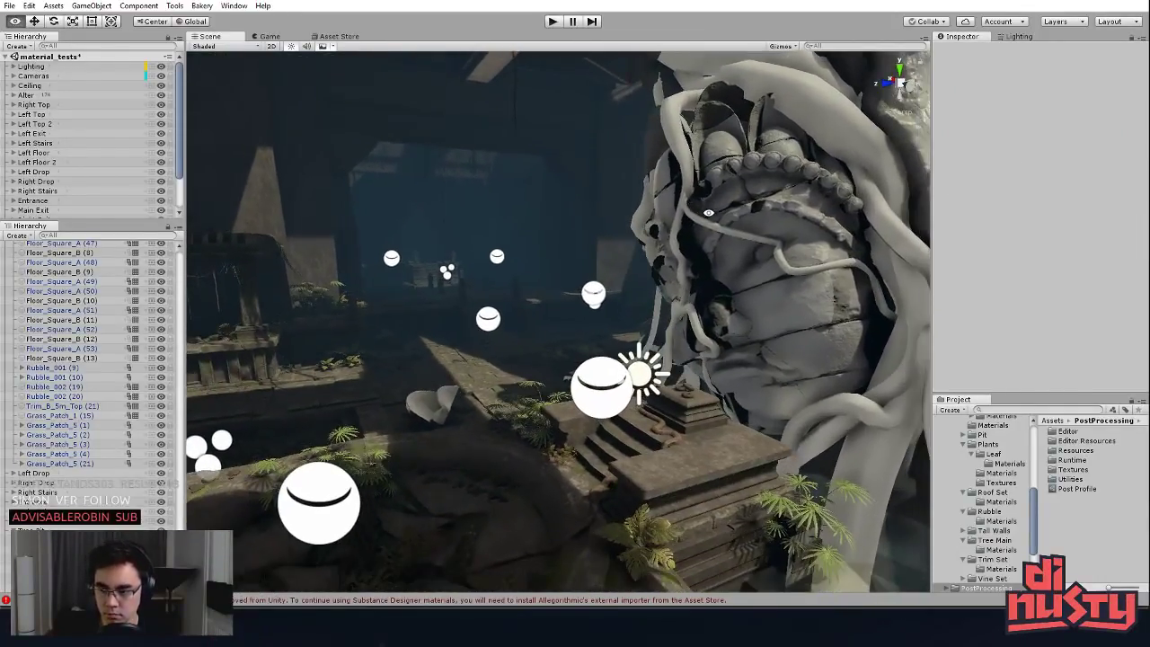
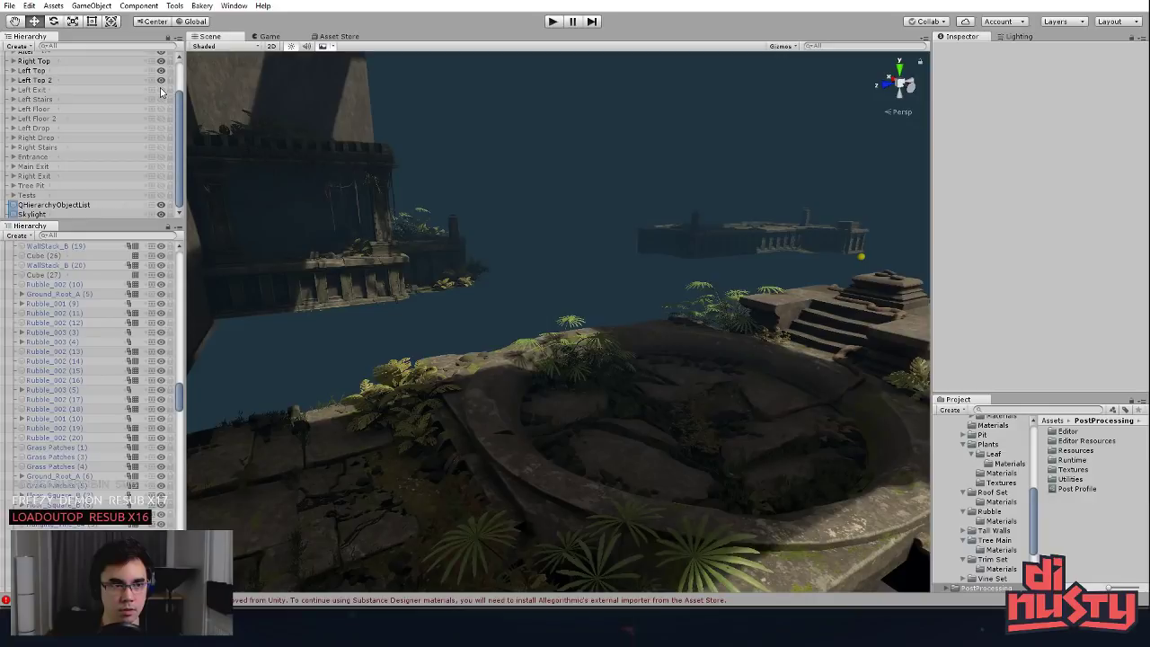
# Step: Hide the Right Top, Left Top and Left Top 2 groups and show the Tree Pit group around the altar
pyautogui.click(160, 80)
pyautogui.scroll(2, 156, 81)
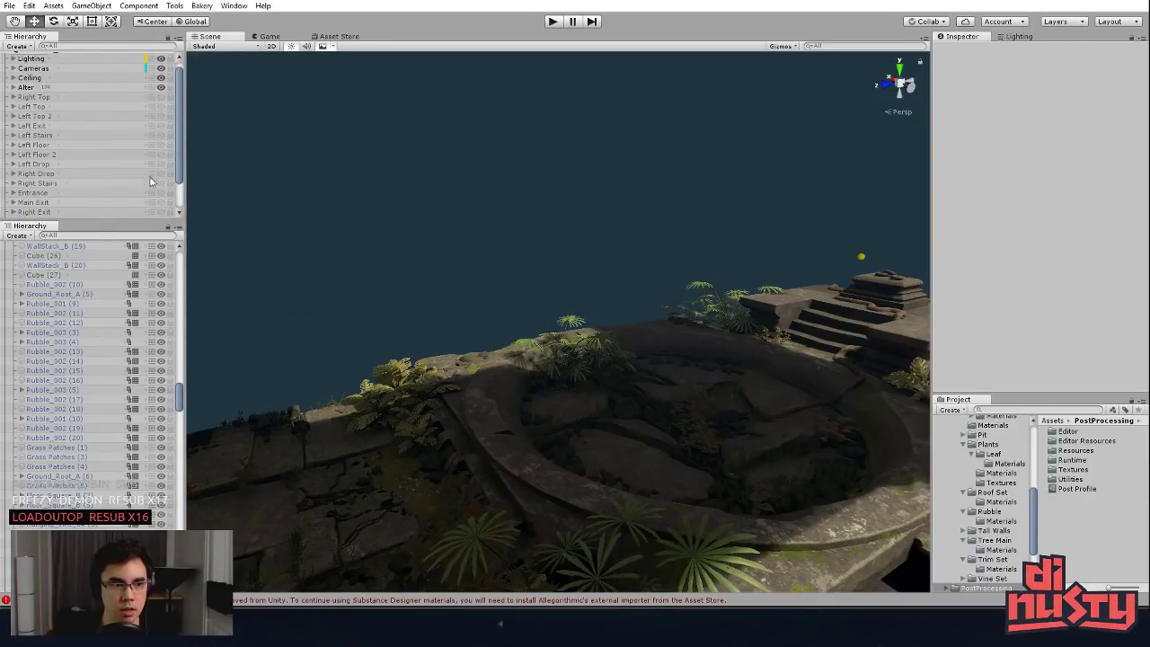
pyautogui.scroll(-2, 150, 182)
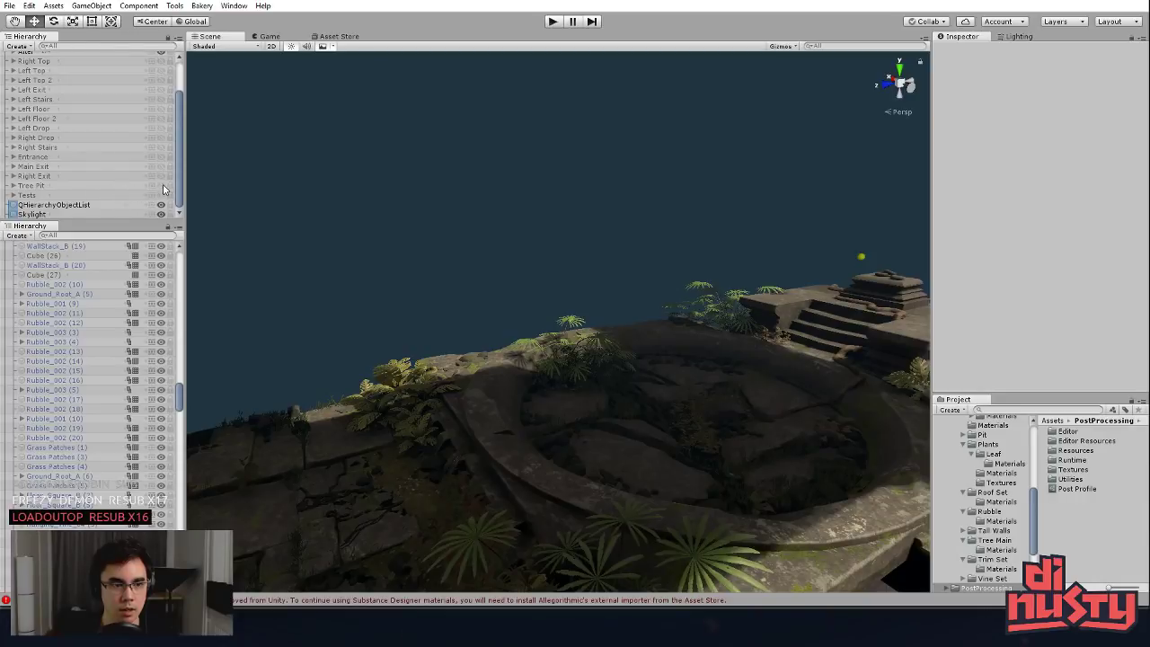
pyautogui.click(162, 185)
pyautogui.keyDown('alt'); pyautogui.moveTo(349, 175); pyautogui.dragTo(427, 221); pyautogui.keyUp('alt')
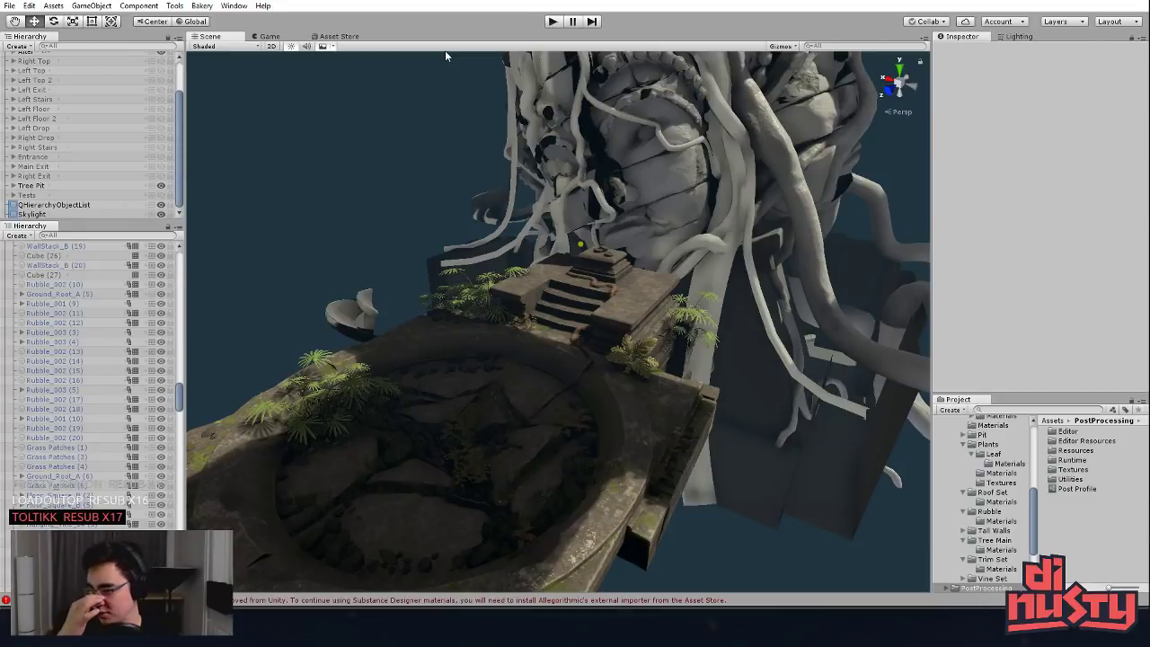
pyautogui.keyDown('alt'); pyautogui.moveTo(554, 133); pyautogui.dragTo(693, 189); pyautogui.keyUp('alt')
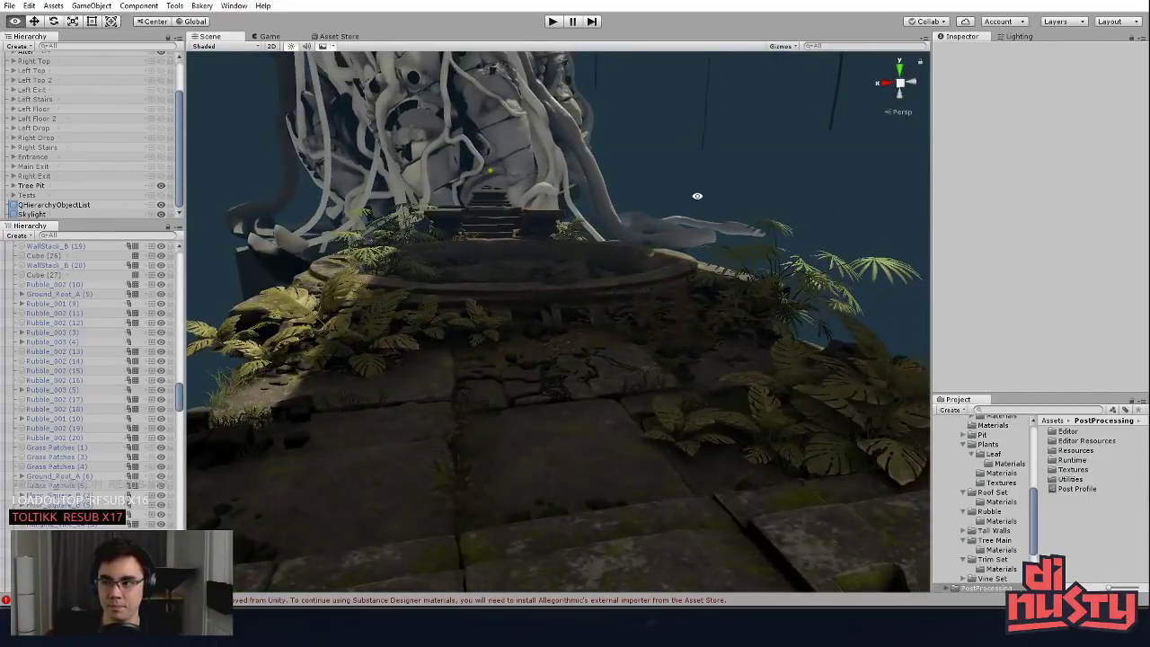
pyautogui.moveTo(793, 195); pyautogui.dragTo(799, 186, button='middle')
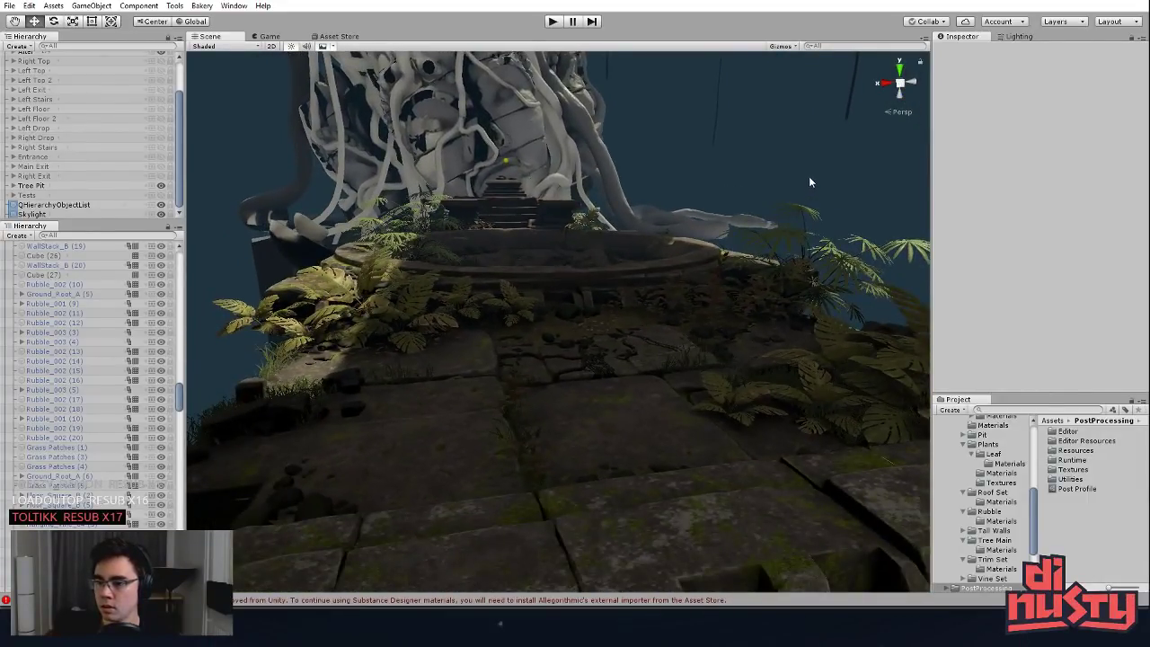
pyautogui.keyDown('alt'); pyautogui.moveTo(810, 182); pyautogui.dragTo(792, 193); pyautogui.keyUp('alt')
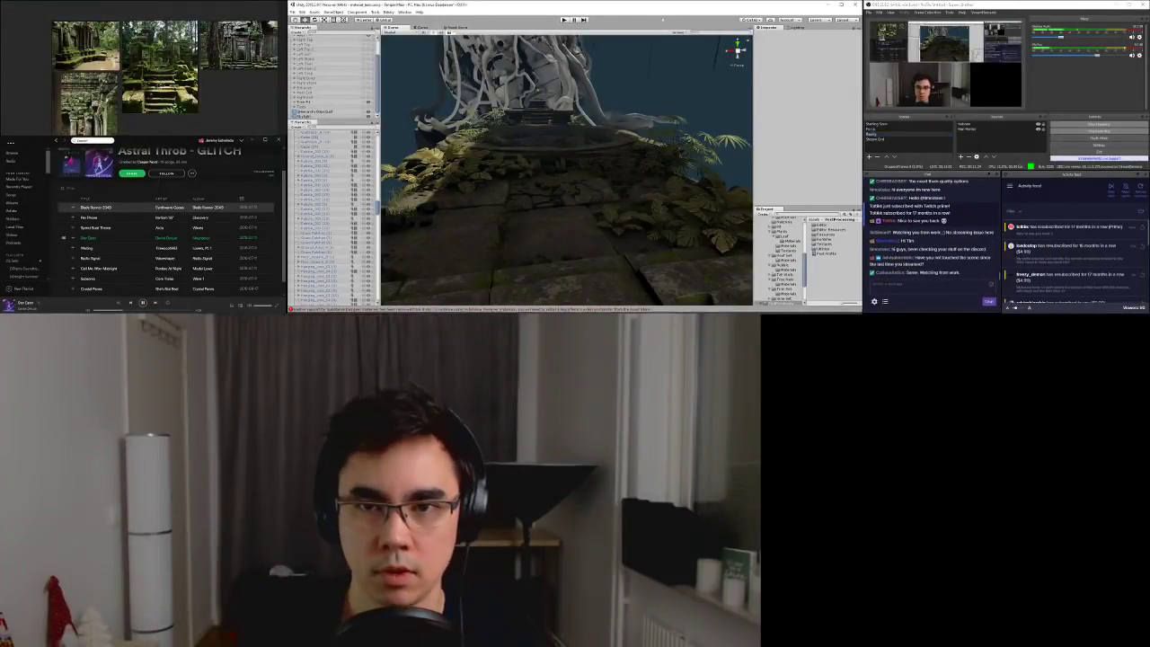
# Step: Maximize the editor window across the full ultrawide screen, view the altar from the side, and restore the window
pyautogui.moveTo(653, 8); pyautogui.dragTo(593, 22)
pyautogui.doubleClick(603, 20)
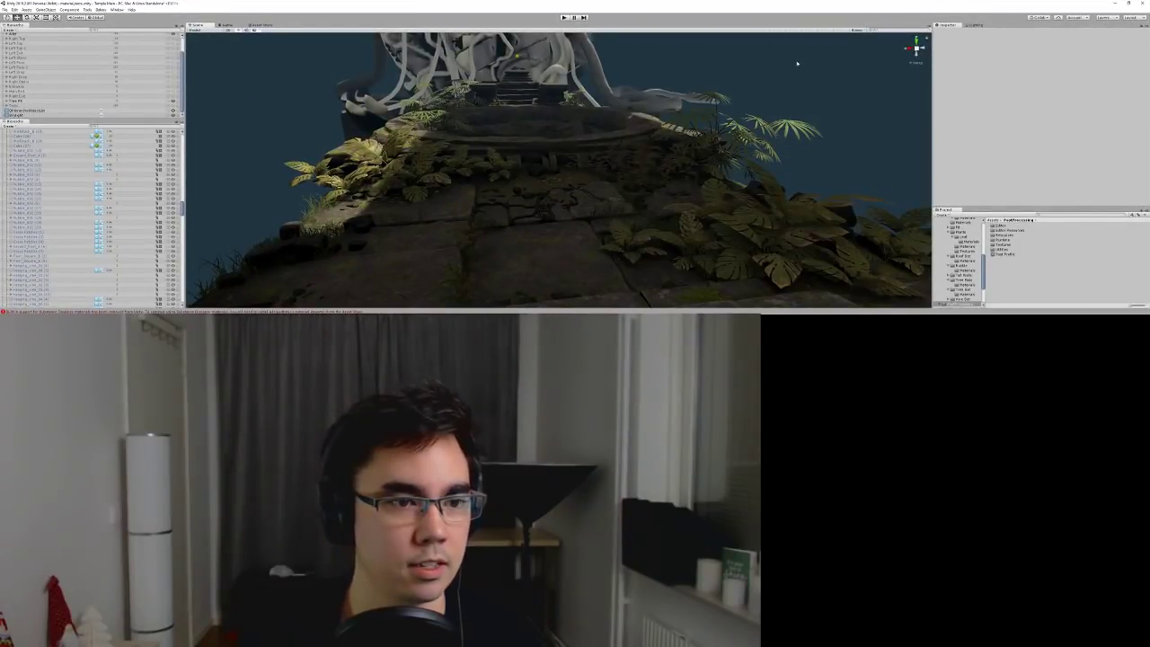
pyautogui.hotkey('shift', 'space')
pyautogui.moveTo(797, 64); pyautogui.dragTo(765, 97, button='right')
pyautogui.hotkey('shift', 'space')
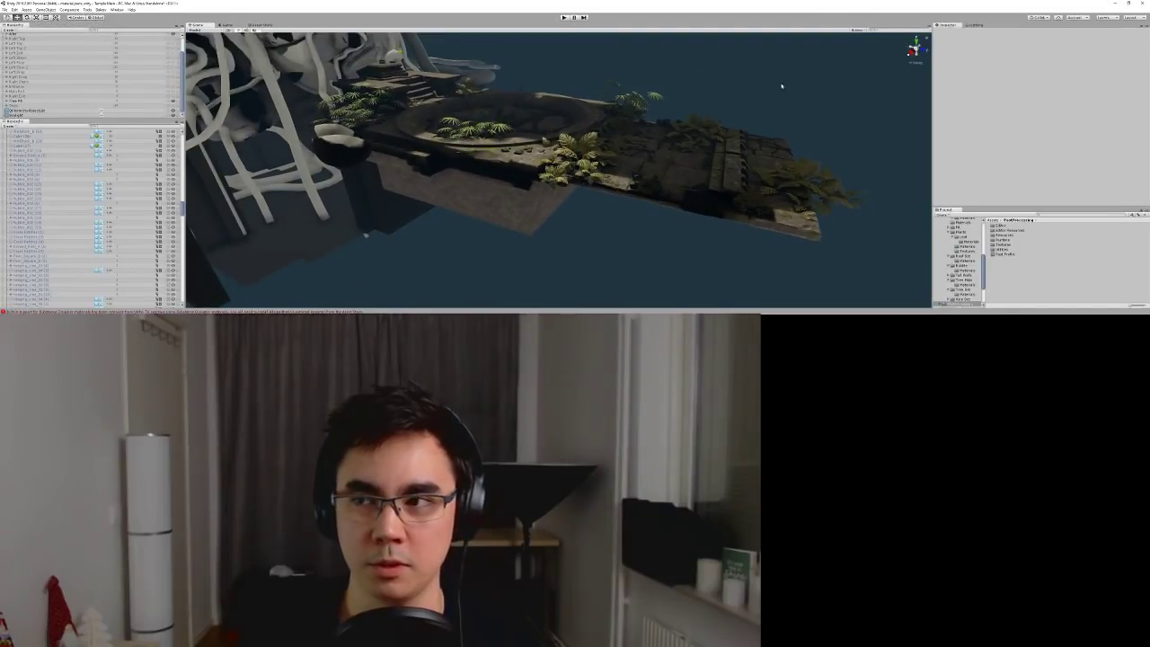
pyautogui.moveTo(810, 4); pyautogui.dragTo(668, 25)
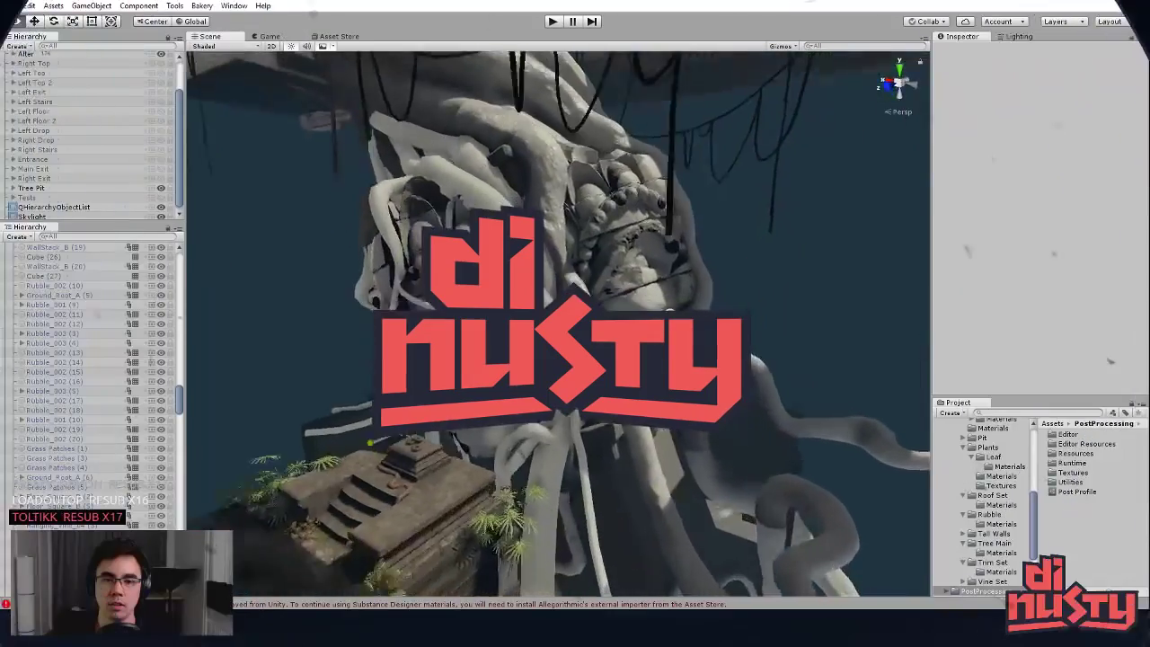
# Step: Examine the lighting and dark patches on the carved faces and roots from in front of the altar
pyautogui.moveTo(611, 315); pyautogui.dragTo(767, 262, button='right')
pyautogui.click(555, 281)
pyautogui.moveTo(767, 262); pyautogui.dragTo(768, 210, button='middle')
pyautogui.keyDown('alt'); pyautogui.moveTo(768, 210); pyautogui.dragTo(840, 223); pyautogui.keyUp('alt')
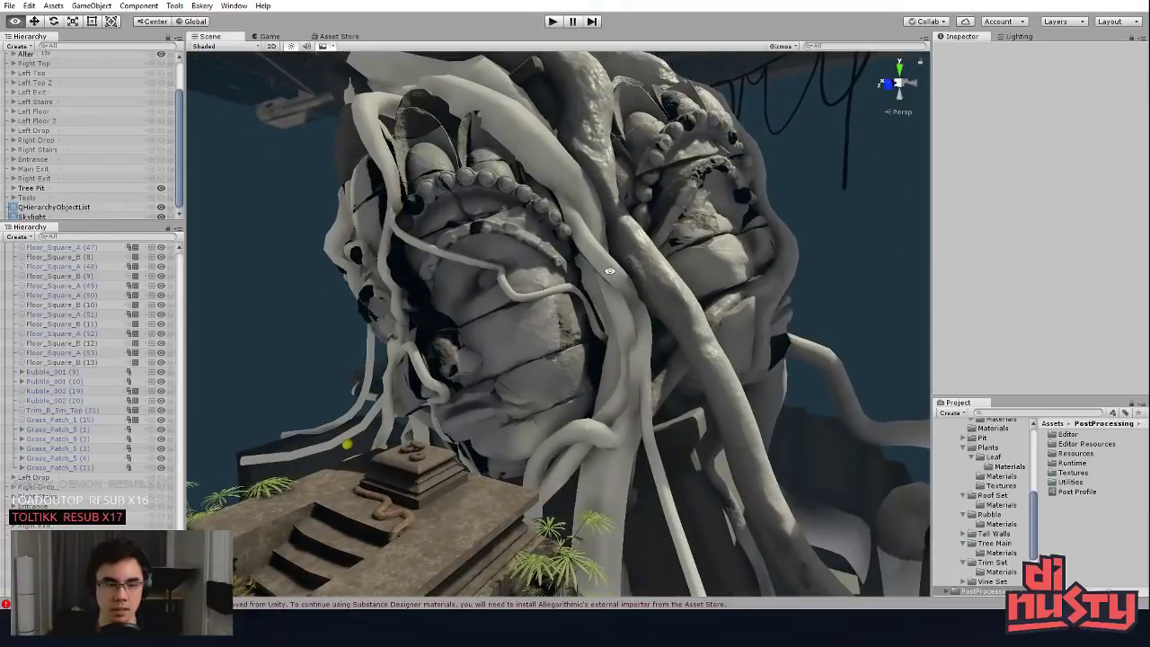
pyautogui.keyDown('alt'); pyautogui.moveTo(609, 271); pyautogui.dragTo(510, 175); pyautogui.keyUp('alt')
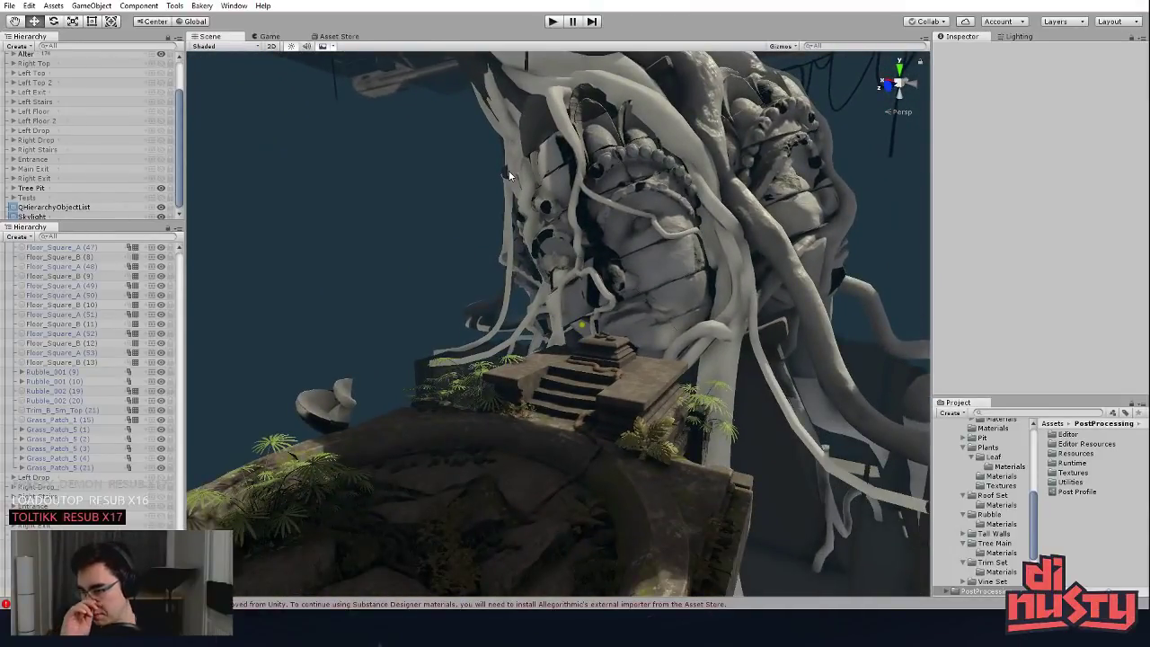
pyautogui.keyDown('alt'); pyautogui.moveTo(575, 157); pyautogui.dragTo(626, 224); pyautogui.keyUp('alt')
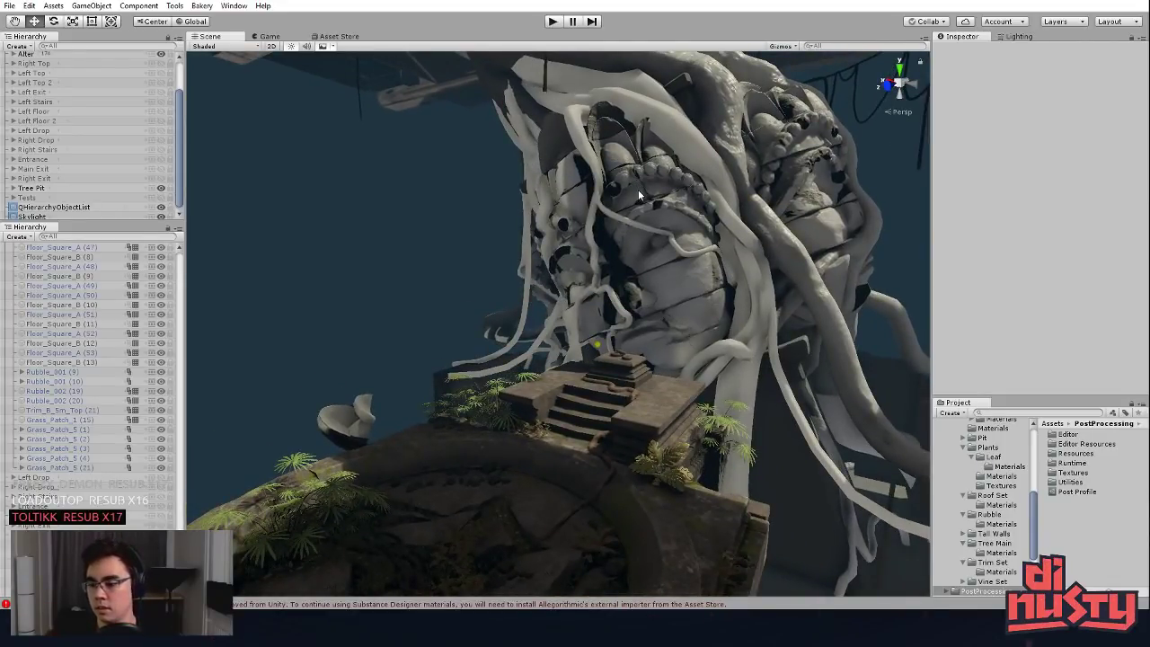
pyautogui.moveTo(636, 198); pyautogui.dragTo(657, 210, button='middle')
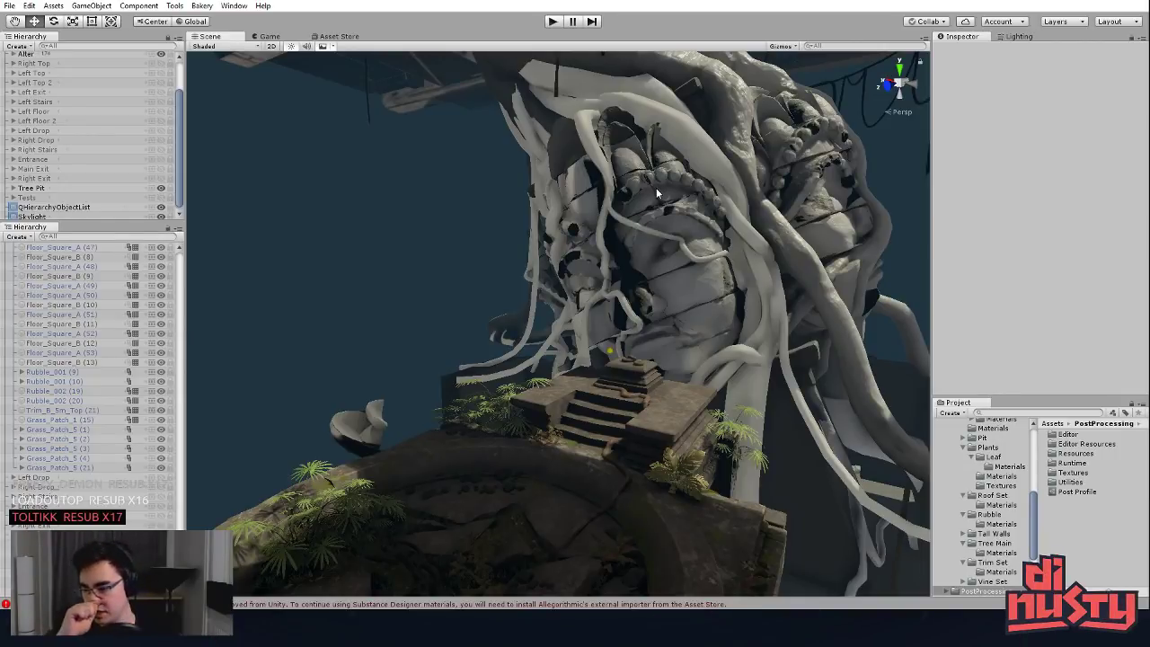
pyautogui.click(656, 188)
pyautogui.keyDown('alt'); pyautogui.moveTo(656, 188); pyautogui.dragTo(432, 254); pyautogui.keyUp('alt')
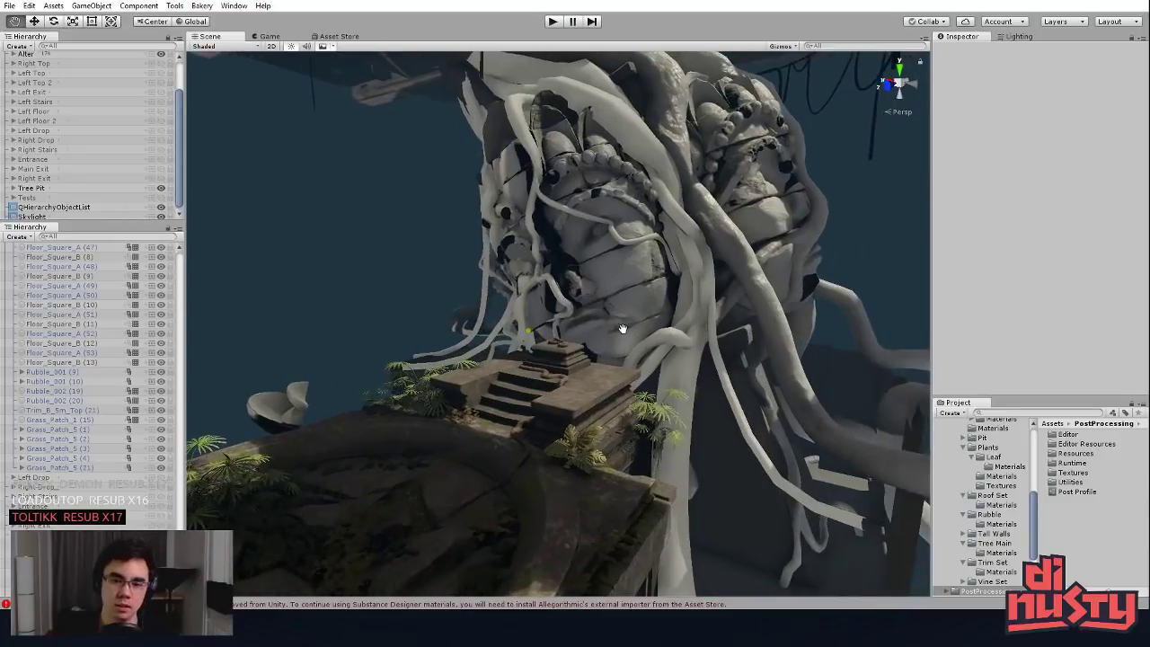
pyautogui.click(433, 255)
# Step: Clear all Bakery baked data for the currently loaded scenes
pyautogui.click(202, 6)
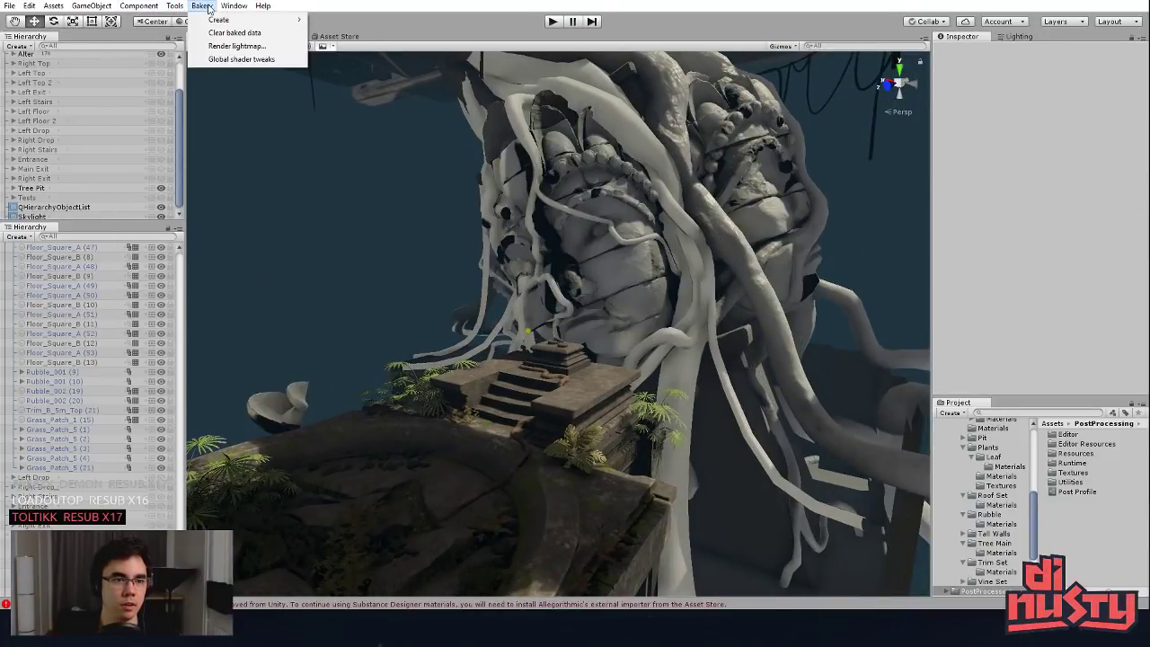
pyautogui.click(234, 32)
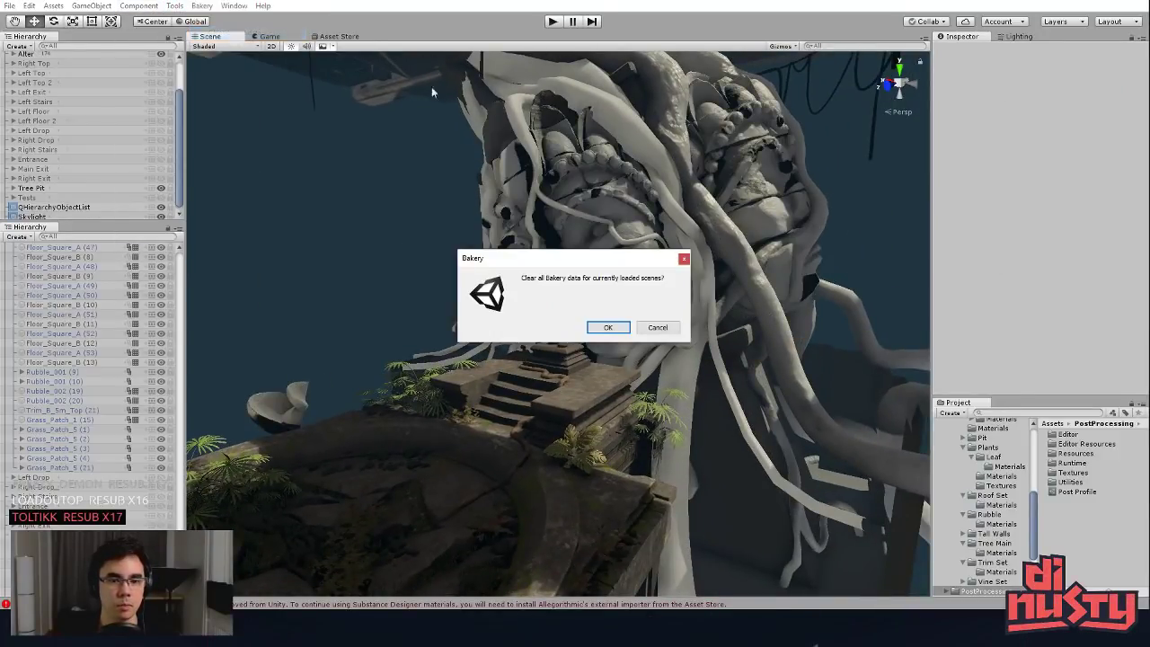
pyautogui.click(608, 327)
# Step: Examine the surface detail of the carved faces and roots up close without baked lighting
pyautogui.keyDown('alt'); pyautogui.moveTo(443, 268); pyautogui.dragTo(429, 300); pyautogui.keyUp('alt')
pyautogui.keyDown('alt'); pyautogui.scroll(5, 830, 311); pyautogui.keyUp('alt')
pyautogui.keyDown('alt'); pyautogui.moveTo(830, 311); pyautogui.dragTo(655, 326); pyautogui.keyUp('alt')
pyautogui.keyDown('alt'); pyautogui.scroll(3, 783, 321); pyautogui.keyUp('alt')
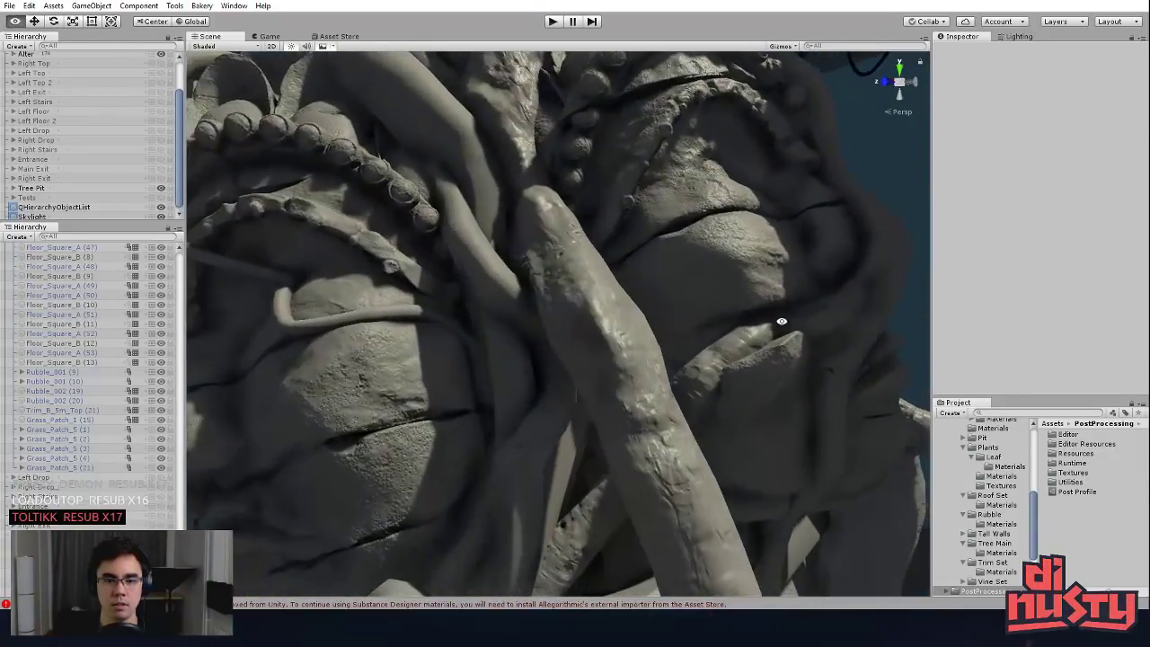
pyautogui.keyDown('alt'); pyautogui.moveTo(783, 321); pyautogui.dragTo(575, 206); pyautogui.keyUp('alt')
pyautogui.keyDown('alt'); pyautogui.scroll(-3, 744, 346); pyautogui.keyUp('alt')
pyautogui.keyDown('alt'); pyautogui.scroll(-3, 687, 310); pyautogui.keyUp('alt')
pyautogui.keyDown('alt'); pyautogui.scroll(3, 576, 240); pyautogui.keyUp('alt')
pyautogui.keyDown('alt'); pyautogui.scroll(3, 575, 207); pyautogui.keyUp('alt')
pyautogui.keyDown('alt'); pyautogui.scroll(-2, 559, 236); pyautogui.keyUp('alt')
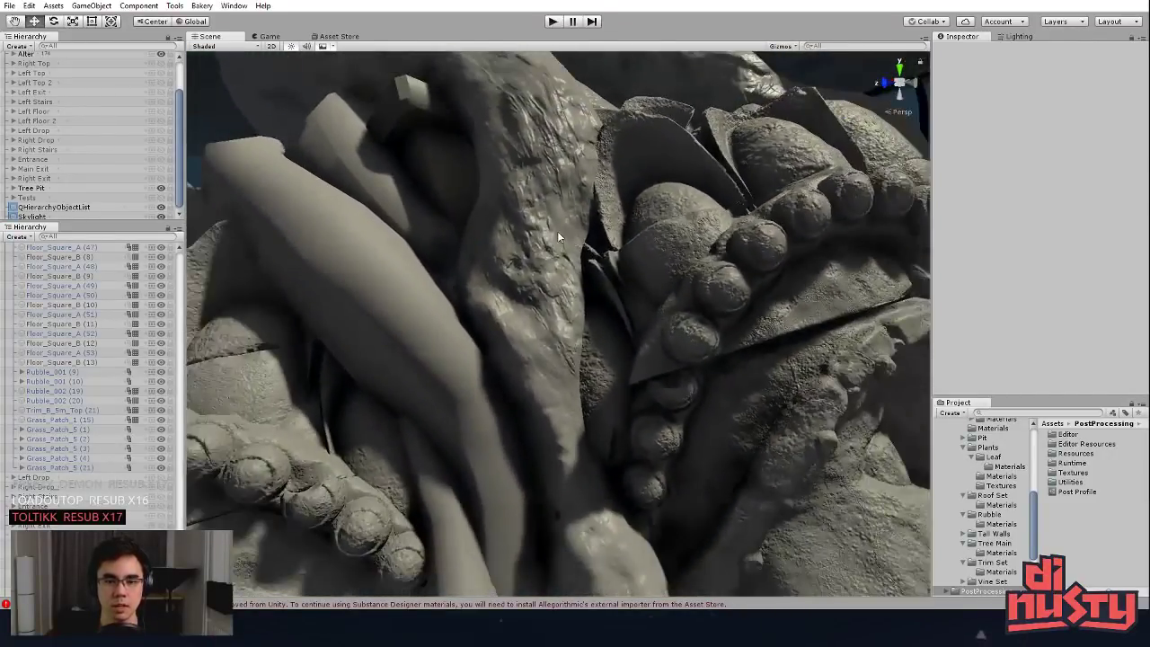
# Step: Select the thick bark-textured root between the faces and turn off the Selection Wire display
pyautogui.click(559, 235)
pyautogui.keyDown('alt'); pyautogui.moveTo(643, 301); pyautogui.dragTo(669, 301); pyautogui.keyUp('alt')
pyautogui.click(784, 46)
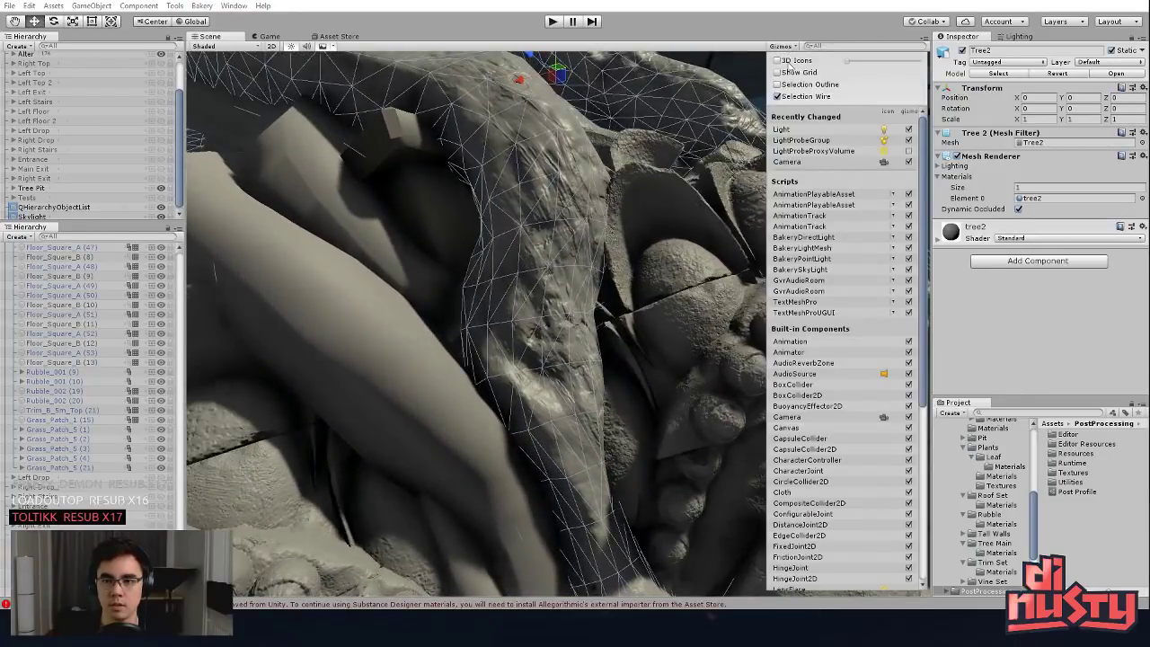
pyautogui.click(802, 96)
pyautogui.keyDown('alt'); pyautogui.moveTo(710, 142); pyautogui.dragTo(676, 167); pyautogui.keyUp('alt')
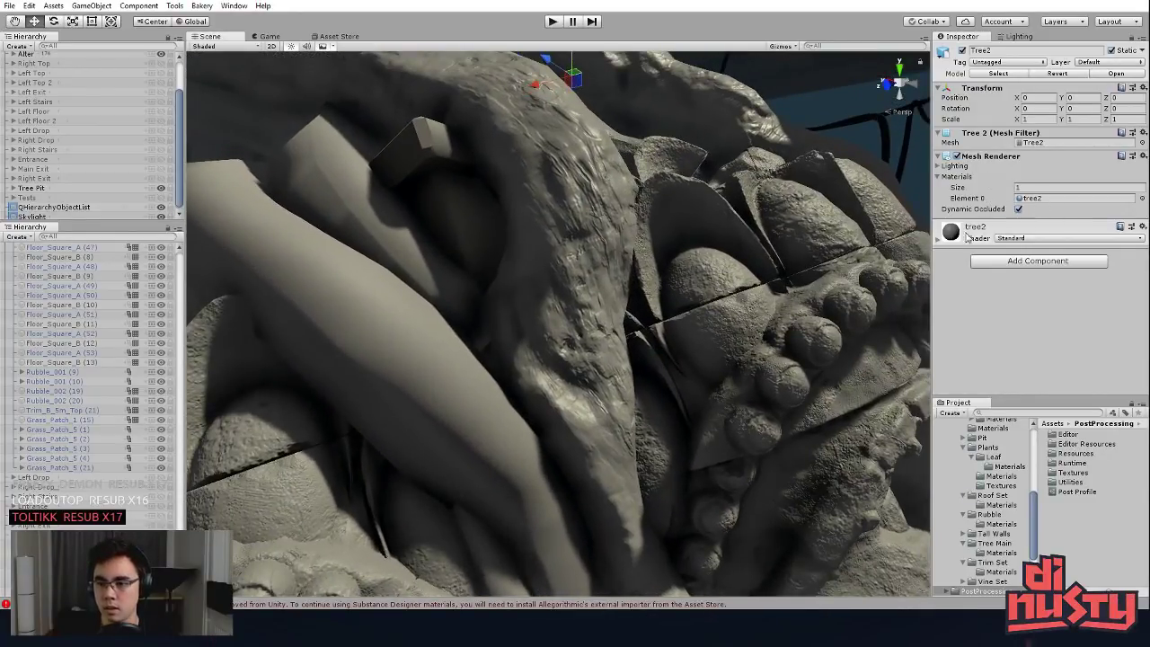
# Step: Expand the tree2 material to review its Standard shader maps and smoothness against the root, and clear the selection
pyautogui.click(966, 236)
pyautogui.scroll(-1, 1004, 342)
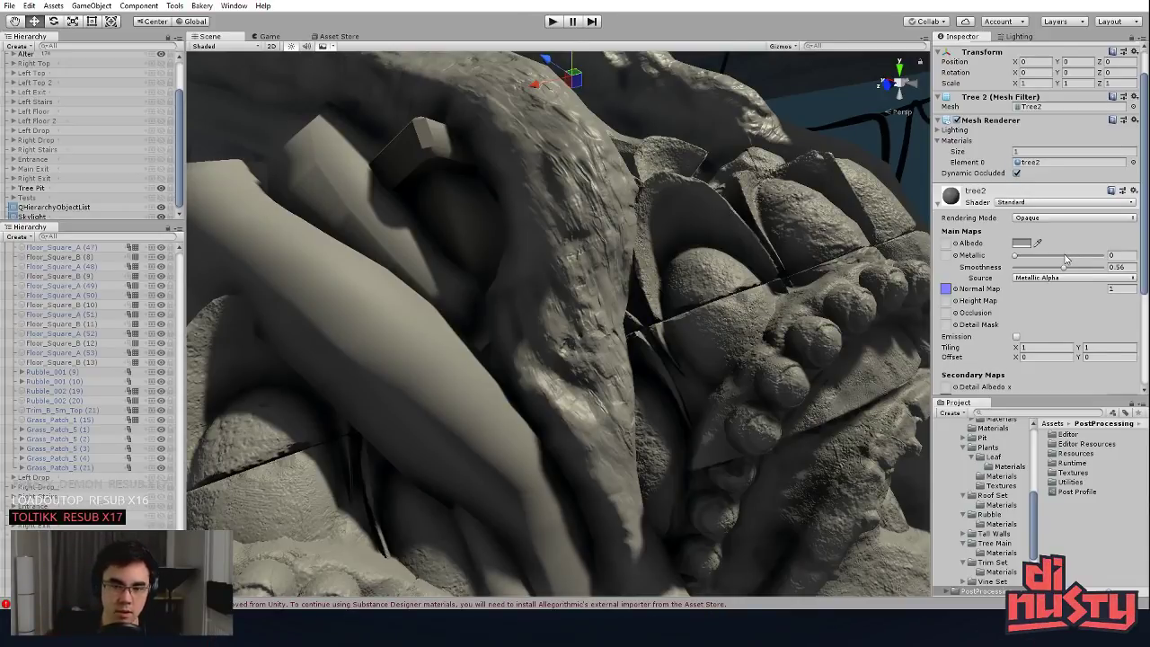
pyautogui.scroll(-5, 883, 272)
pyautogui.moveTo(826, 299); pyautogui.dragTo(825, 269, button='middle')
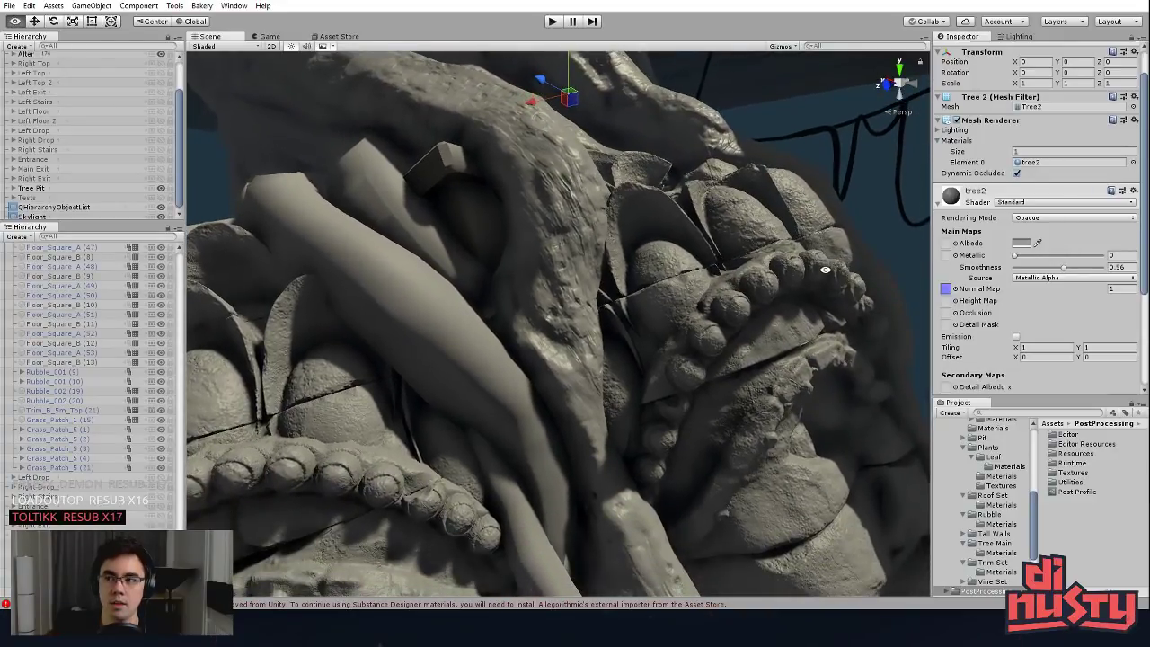
pyautogui.keyDown('alt'); pyautogui.moveTo(825, 269); pyautogui.dragTo(785, 259); pyautogui.keyUp('alt')
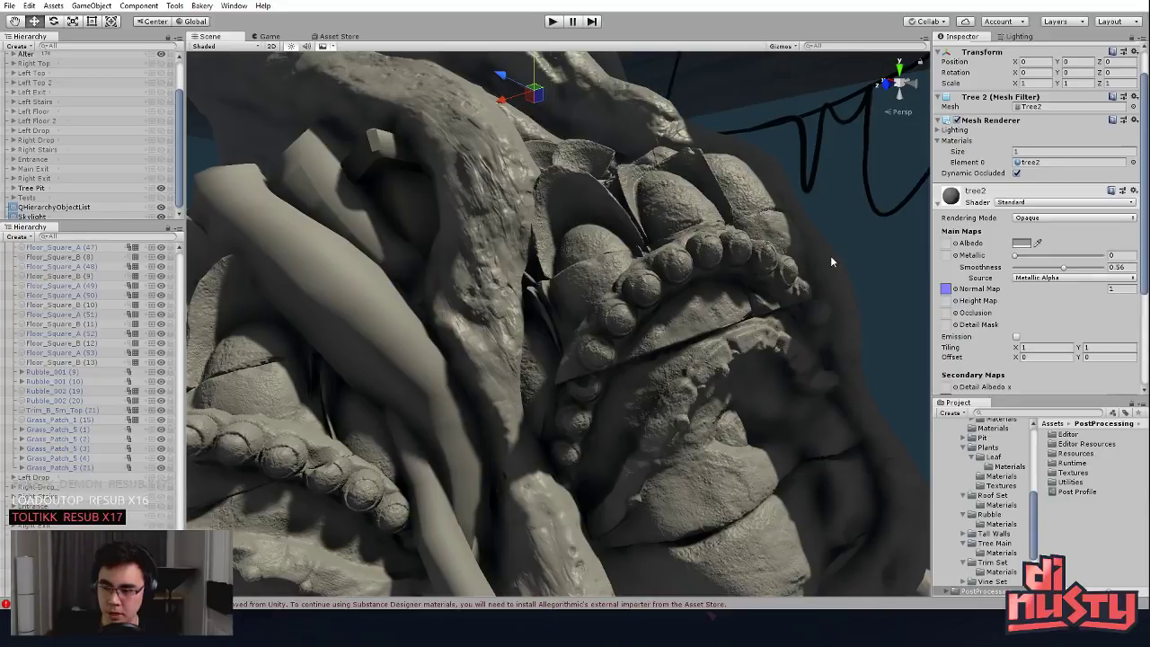
pyautogui.moveTo(791, 202)
pyautogui.mouseDown(button='middle')
pyautogui.moveTo(726, 332)
pyautogui.moveTo(649, 256)
pyautogui.mouseUp(button='middle')
pyautogui.scroll(-5, 649, 256)
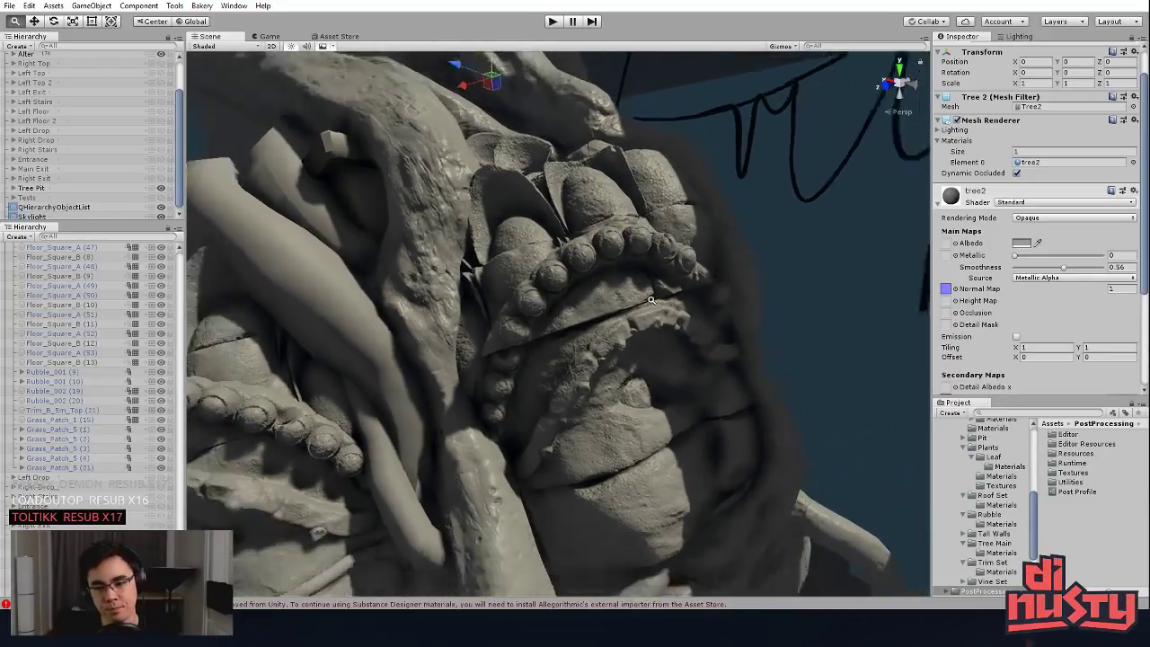
pyautogui.moveTo(649, 256)
pyautogui.keyDown('alt'); pyautogui.mouseDown()
pyautogui.moveTo(569, 270)
pyautogui.moveTo(513, 243)
pyautogui.moveTo(620, 268)
pyautogui.moveTo(765, 267)
pyautogui.moveTo(787, 285)
pyautogui.mouseUp(); pyautogui.keyUp('alt')
pyautogui.scroll(4, 620, 268)
pyautogui.click(789, 290)
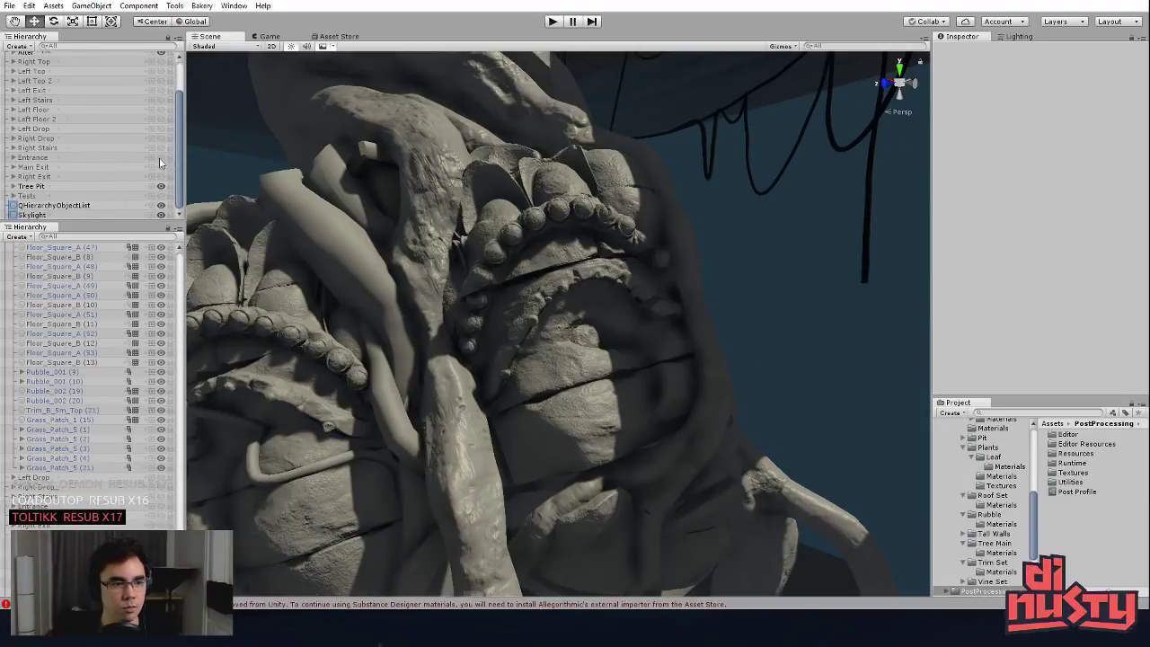
# Step: Hide the Ceiling group and look over the trunk, faces and roots from several distances
pyautogui.scroll(3, 155, 199)
pyautogui.click(161, 86)
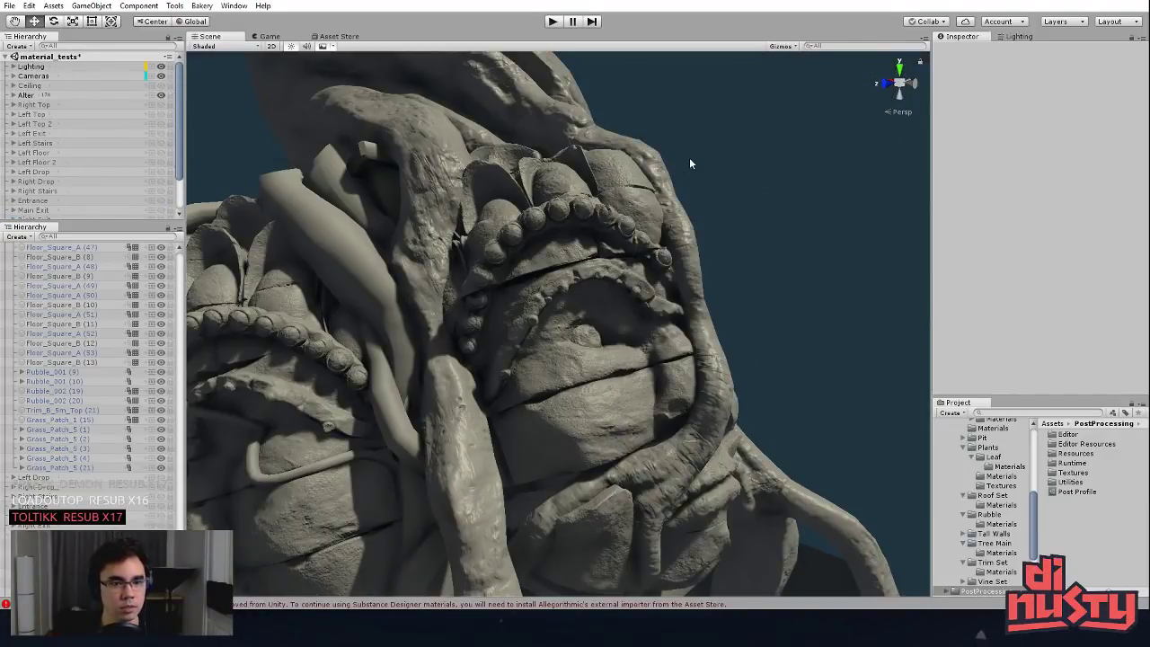
pyautogui.scroll(-5, 753, 189)
pyautogui.moveTo(683, 193)
pyautogui.keyDown('alt'); pyautogui.mouseDown()
pyautogui.moveTo(563, 203)
pyautogui.moveTo(653, 212)
pyautogui.moveTo(652, 200)
pyautogui.mouseUp(); pyautogui.keyUp('alt')
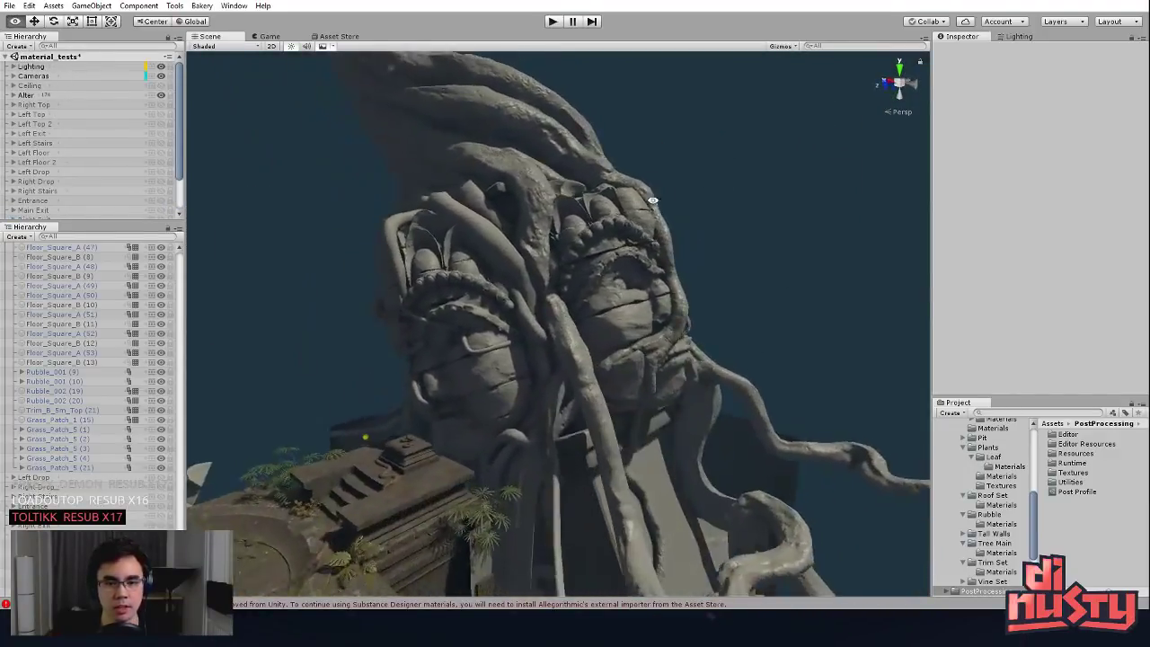
pyautogui.keyDown('alt'); pyautogui.moveTo(653, 200); pyautogui.dragTo(703, 208, button='right'); pyautogui.keyUp('alt')
pyautogui.keyDown('alt'); pyautogui.moveTo(703, 207); pyautogui.dragTo(711, 235); pyautogui.keyUp('alt')
pyautogui.keyDown('alt'); pyautogui.moveTo(711, 236); pyautogui.dragTo(840, 282, button='right'); pyautogui.keyUp('alt')
pyautogui.moveTo(840, 282)
pyautogui.keyDown('alt'); pyautogui.mouseDown()
pyautogui.moveTo(672, 288)
pyautogui.moveTo(707, 290)
pyautogui.mouseUp(); pyautogui.keyUp('alt')
# Step: Select the Tree2 mesh and examine its bark surface beside the carved faces up close
pyautogui.click(672, 287)
pyautogui.keyDown('alt'); pyautogui.moveTo(707, 290); pyautogui.dragTo(573, 309, button='middle'); pyautogui.keyUp('alt')
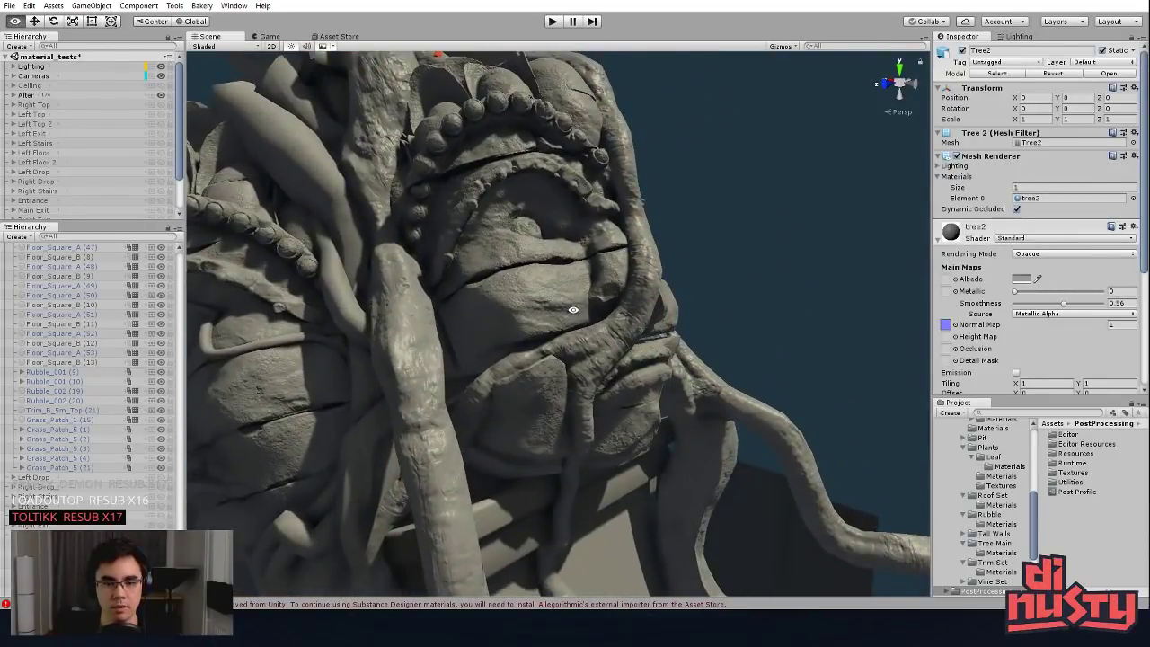
pyautogui.keyDown('alt'); pyautogui.moveTo(573, 309); pyautogui.dragTo(552, 304); pyautogui.keyUp('alt')
pyautogui.keyDown('alt'); pyautogui.moveTo(552, 303); pyautogui.dragTo(616, 296, button='right'); pyautogui.keyUp('alt')
pyautogui.keyDown('alt'); pyautogui.moveTo(616, 296); pyautogui.dragTo(484, 207); pyautogui.keyUp('alt')
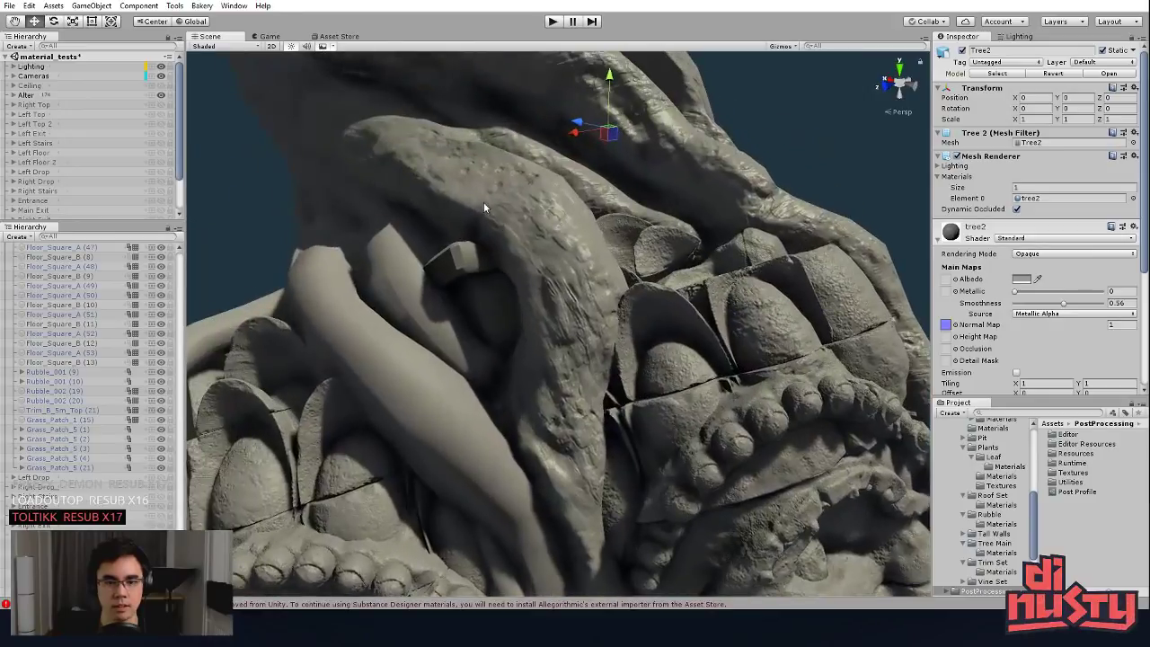
# Step: Locate tree2's main normal map texture CenterTree_N, open it in Photoshop, and reselect the Tree2 mesh in Unity
pyautogui.keyDown('alt'); pyautogui.moveTo(581, 307); pyautogui.dragTo(584, 282); pyautogui.keyUp('alt')
pyautogui.click(537, 240)
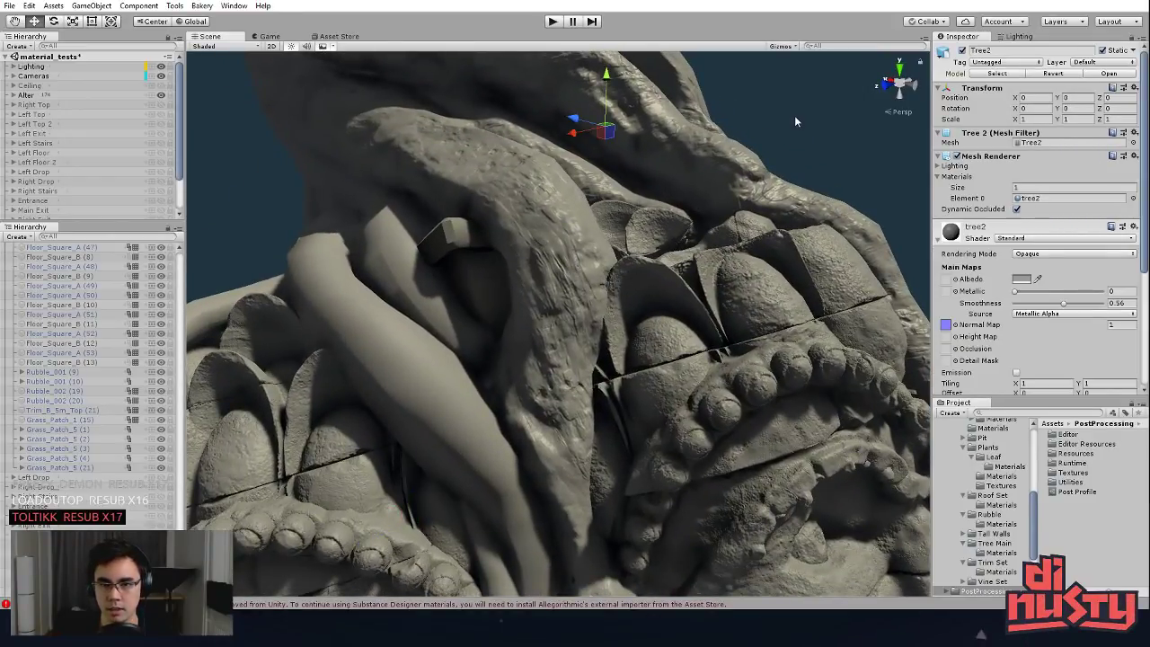
pyautogui.click(947, 326)
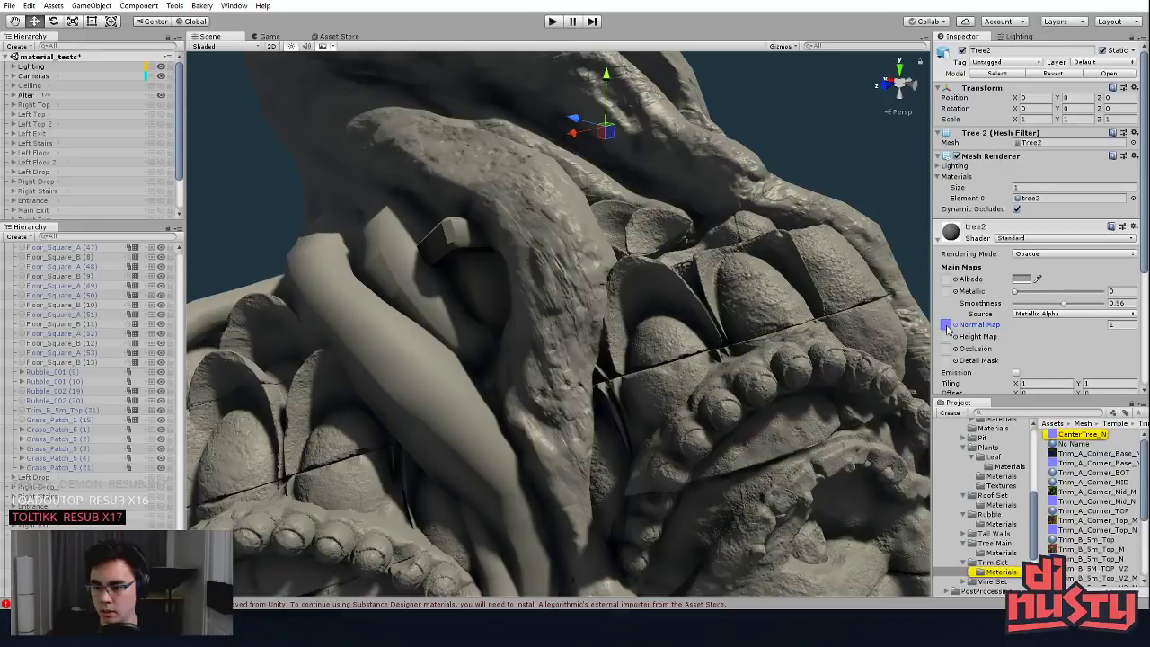
pyautogui.doubleClick(1083, 436)
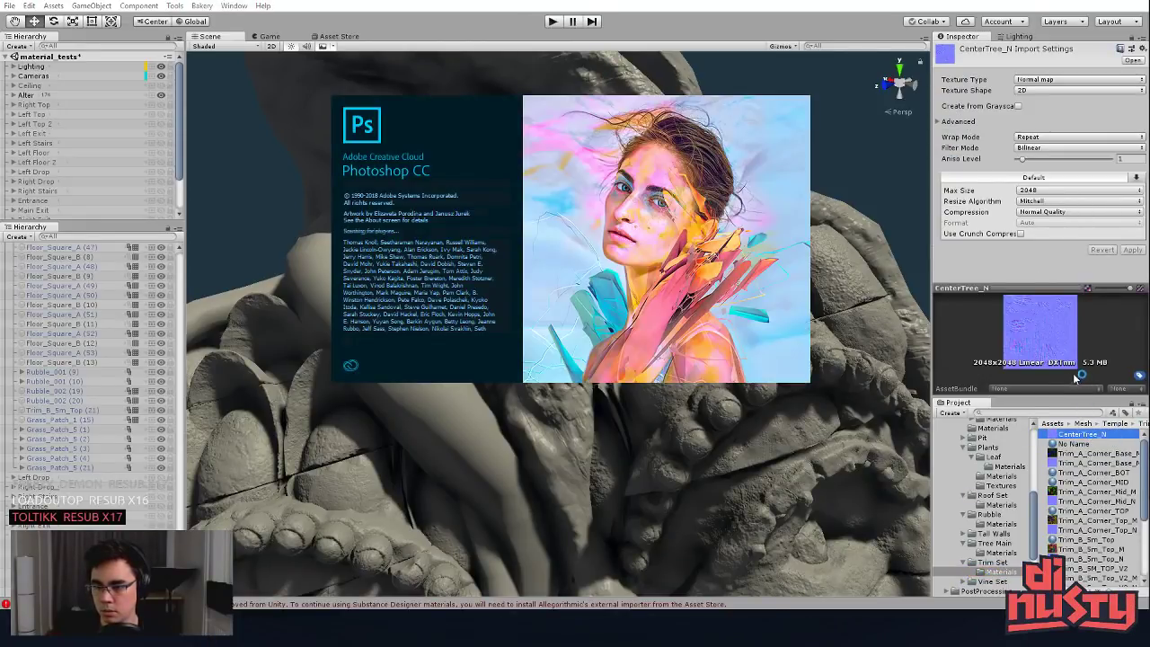
pyautogui.click(908, 214)
pyautogui.click(550, 212)
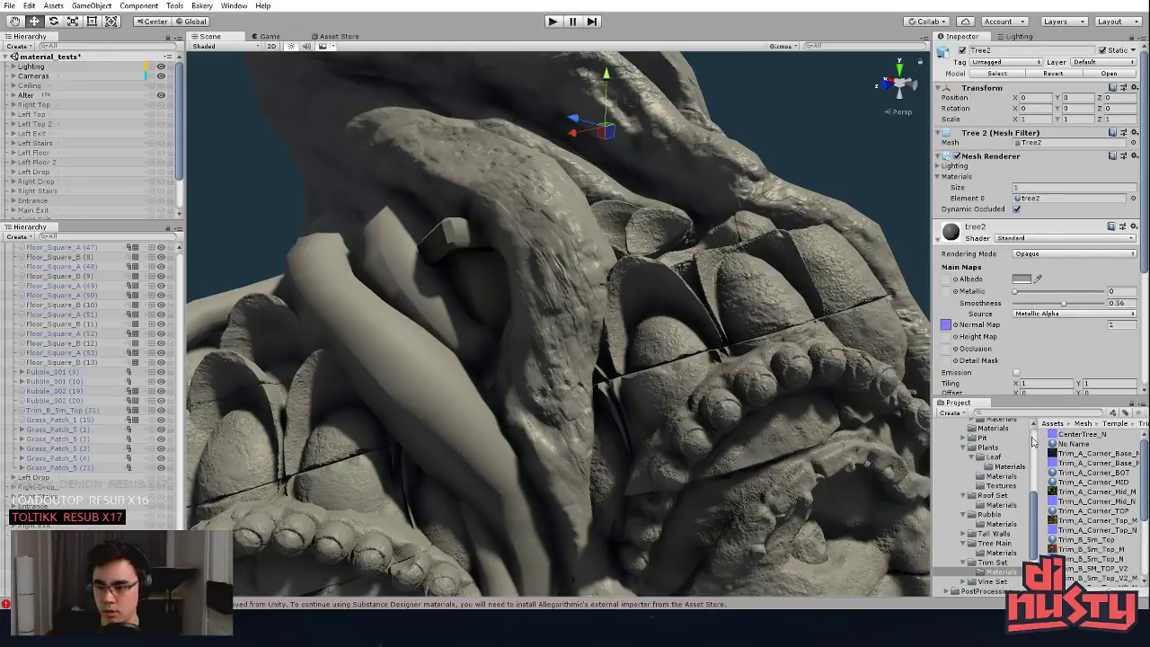
# Step: Locate the texture used by the secondary normal map of the Tree2 mesh's material in the project files
pyautogui.scroll(-2, 1070, 474)
pyautogui.click(580, 274)
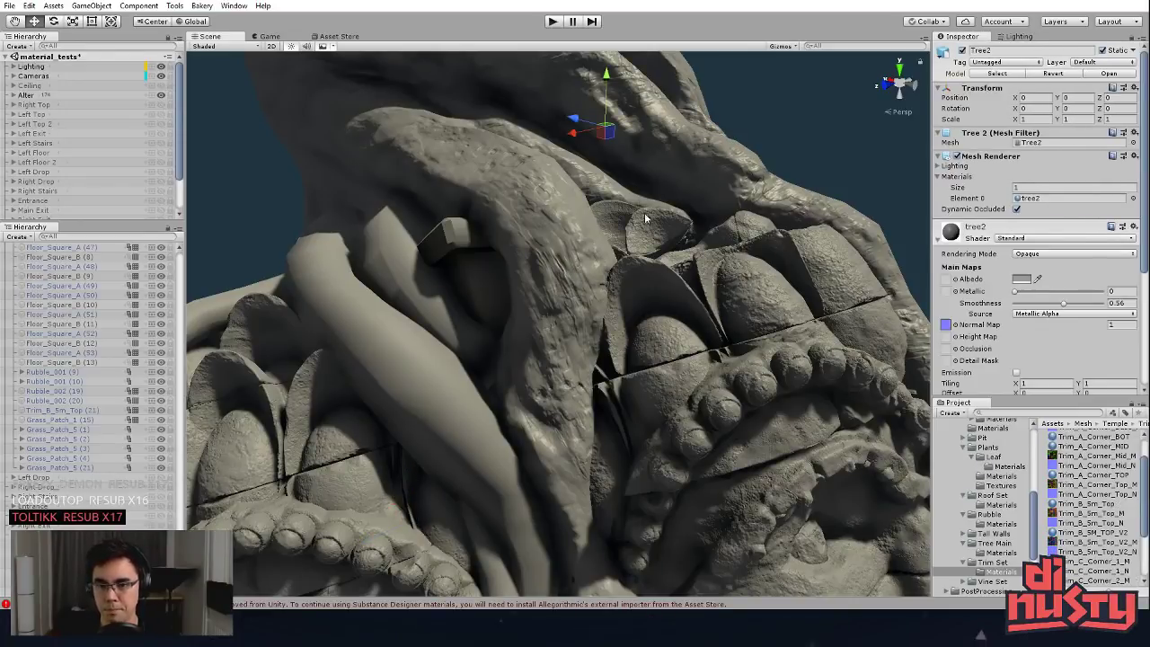
pyautogui.click(535, 243)
pyautogui.click(695, 137)
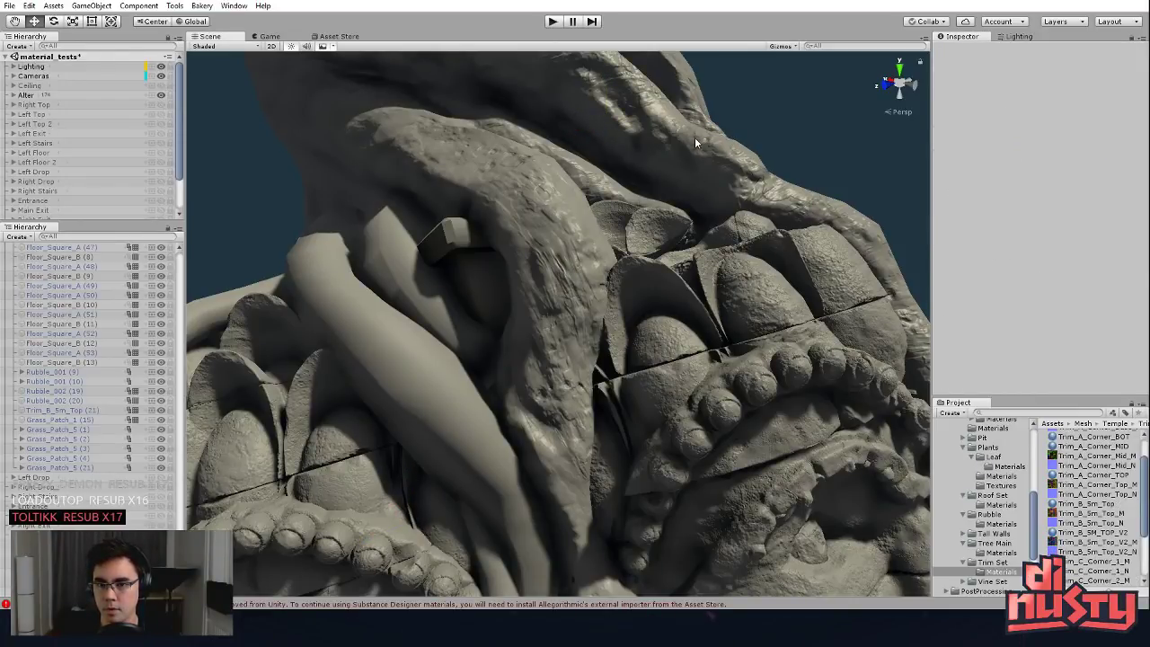
pyautogui.scroll(-3, 1009, 306)
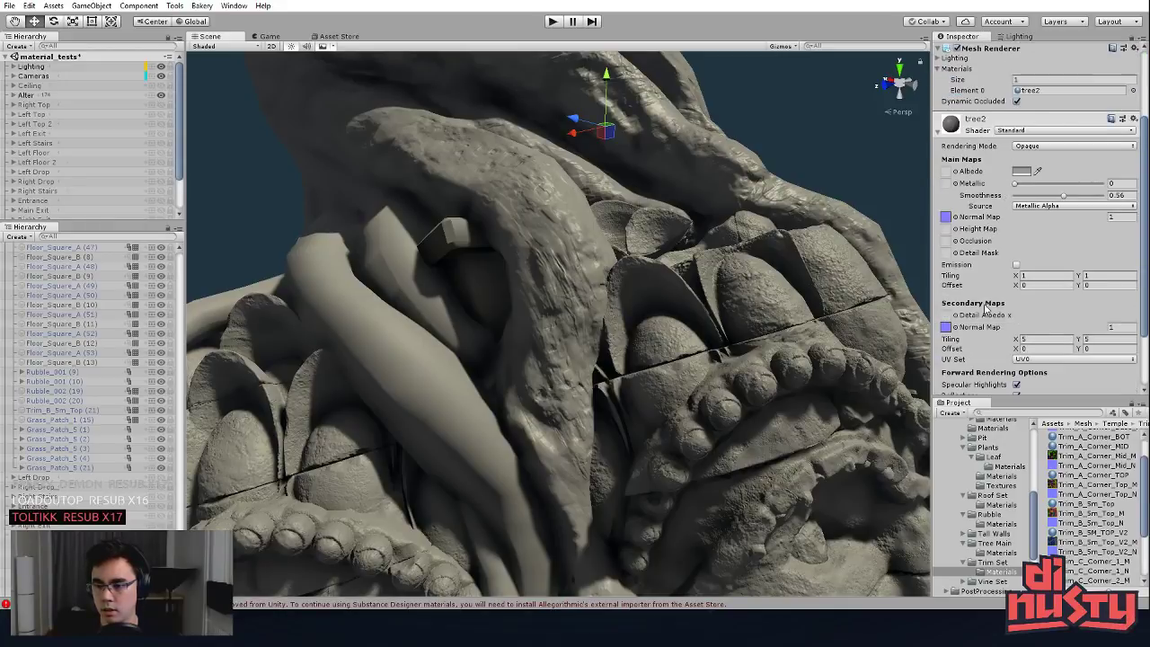
pyautogui.click(946, 328)
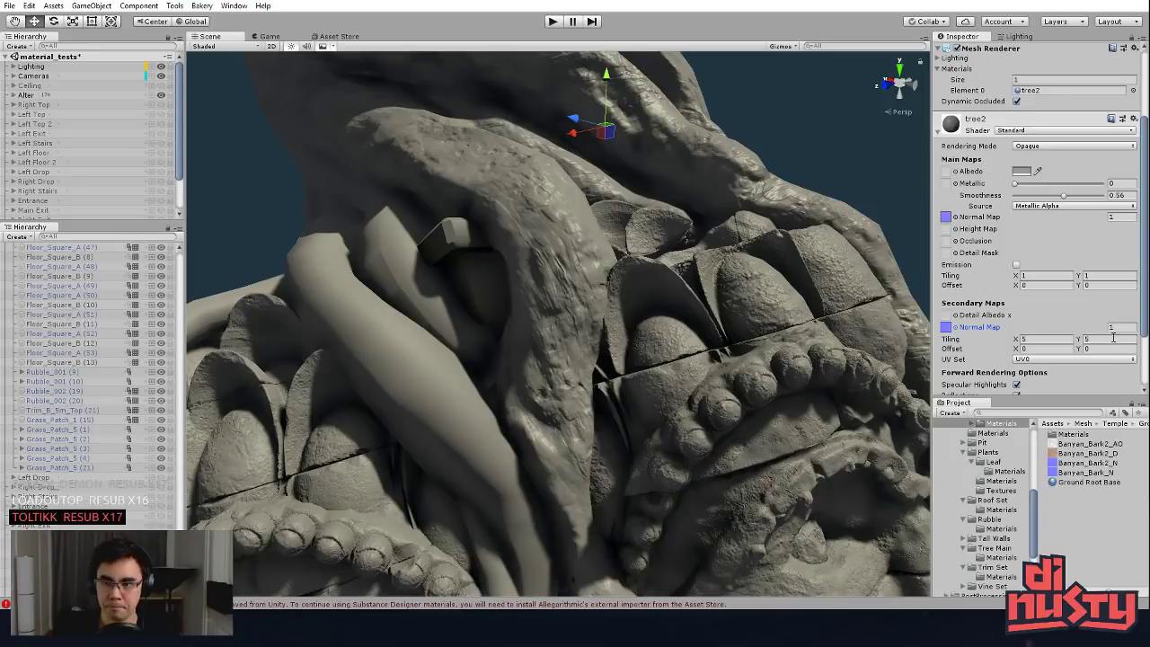
pyautogui.keyDown('alt'); pyautogui.moveTo(816, 336); pyautogui.dragTo(791, 361); pyautogui.keyUp('alt')
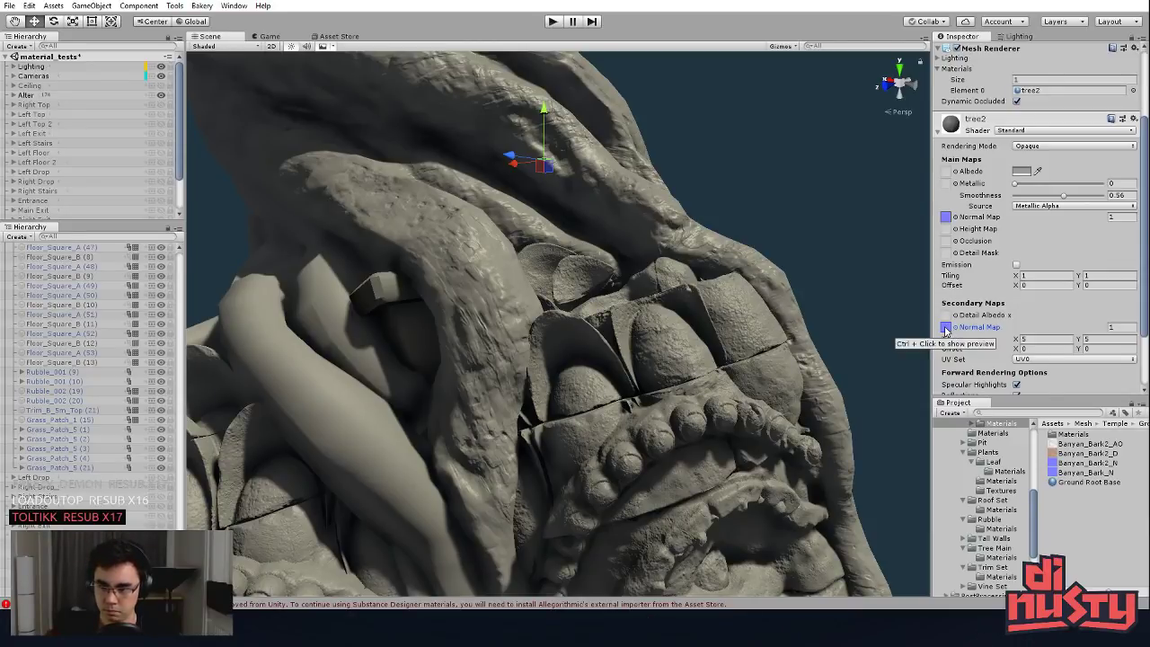
# Step: Search the project assets for "flat" and assign the flat_N texture to tree2's secondary normal map
pyautogui.click(1104, 505)
pyautogui.click(1061, 411)
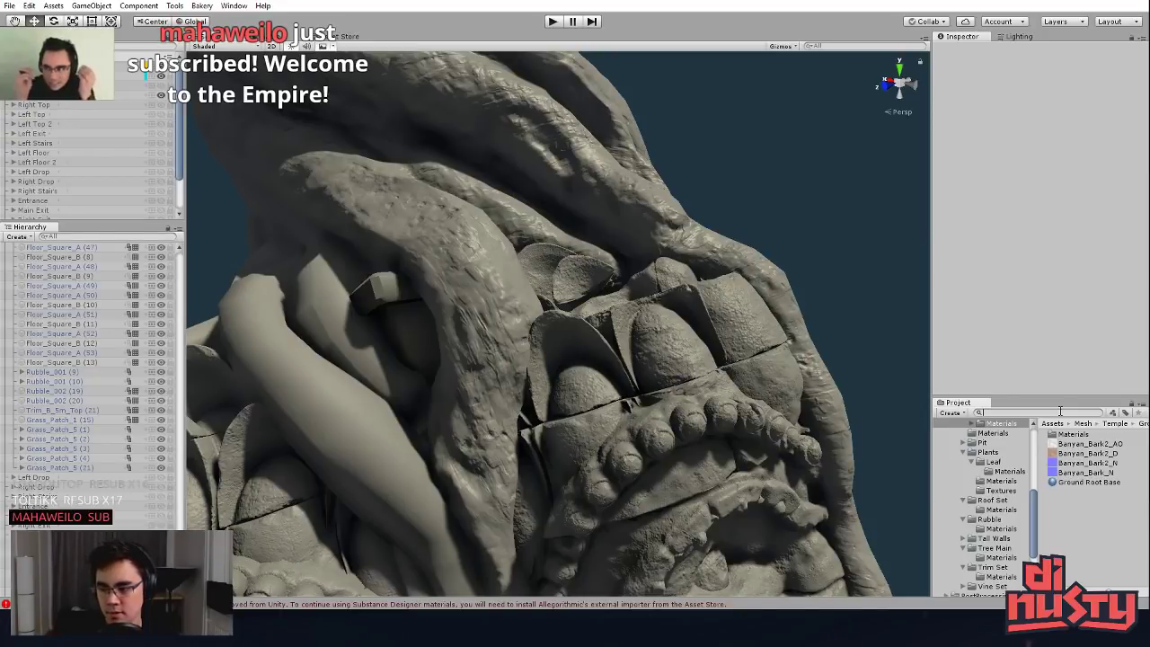
pyautogui.write('flat')
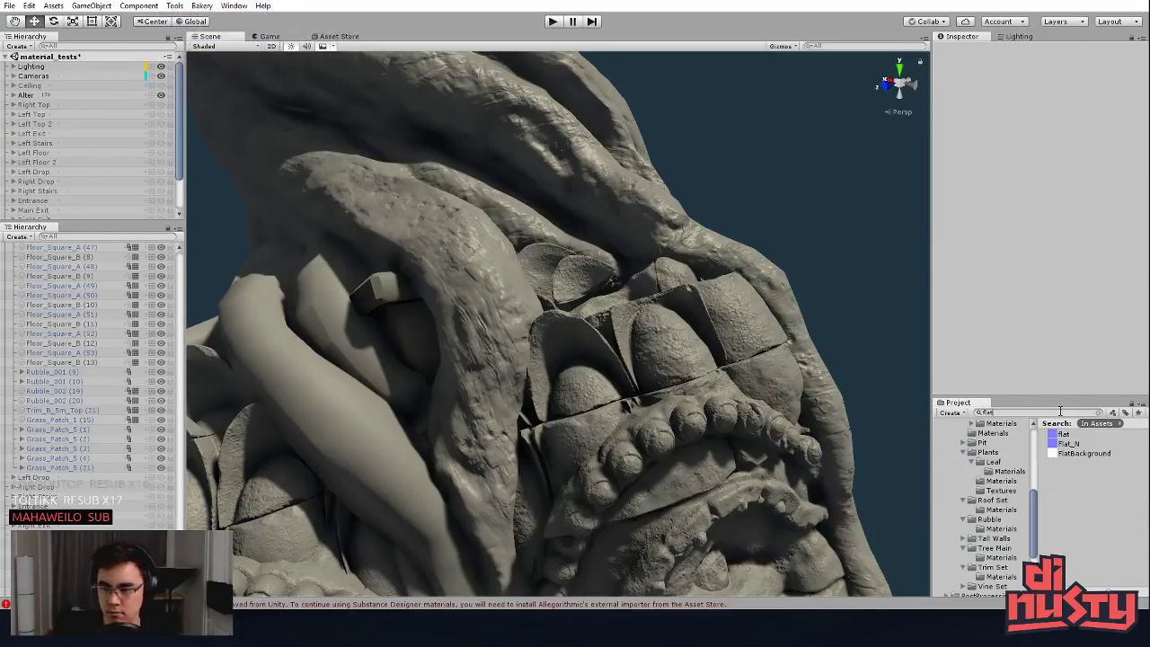
pyautogui.click(638, 171)
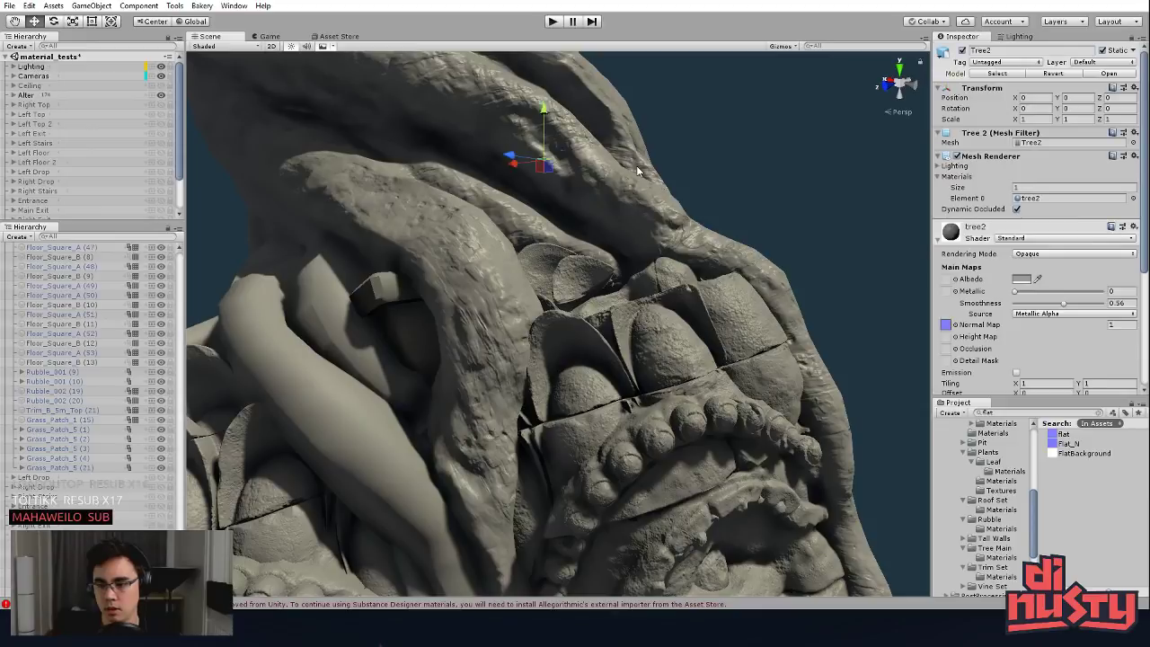
pyautogui.moveTo(1063, 443); pyautogui.dragTo(948, 346)
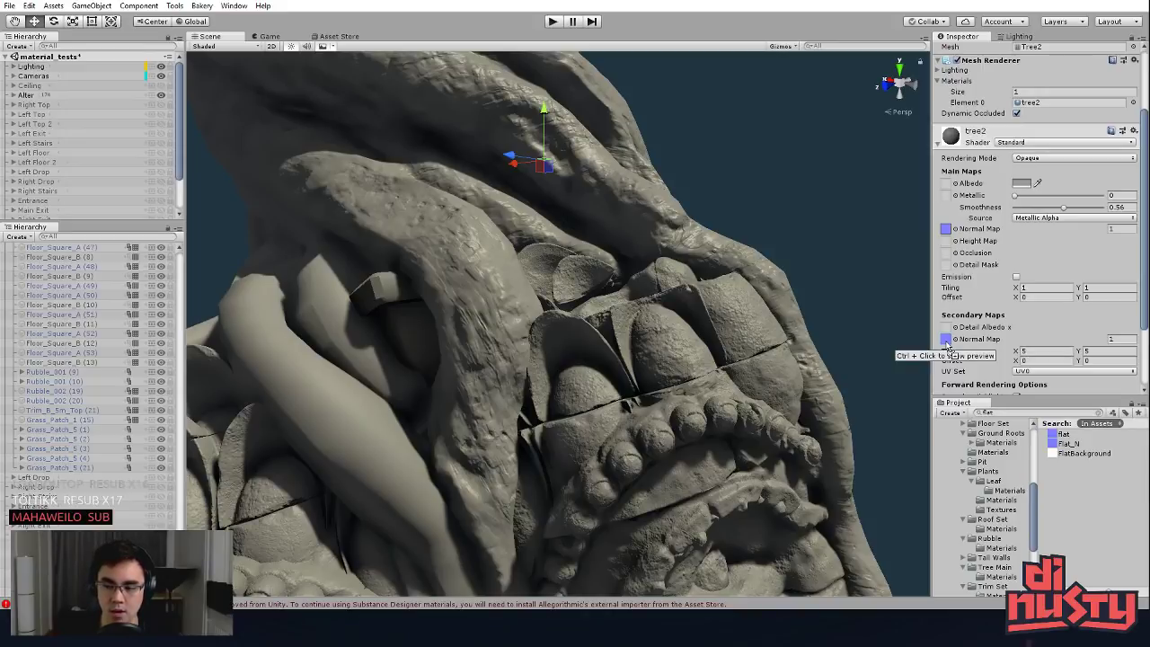
pyautogui.moveTo(946, 346); pyautogui.dragTo(946, 344)
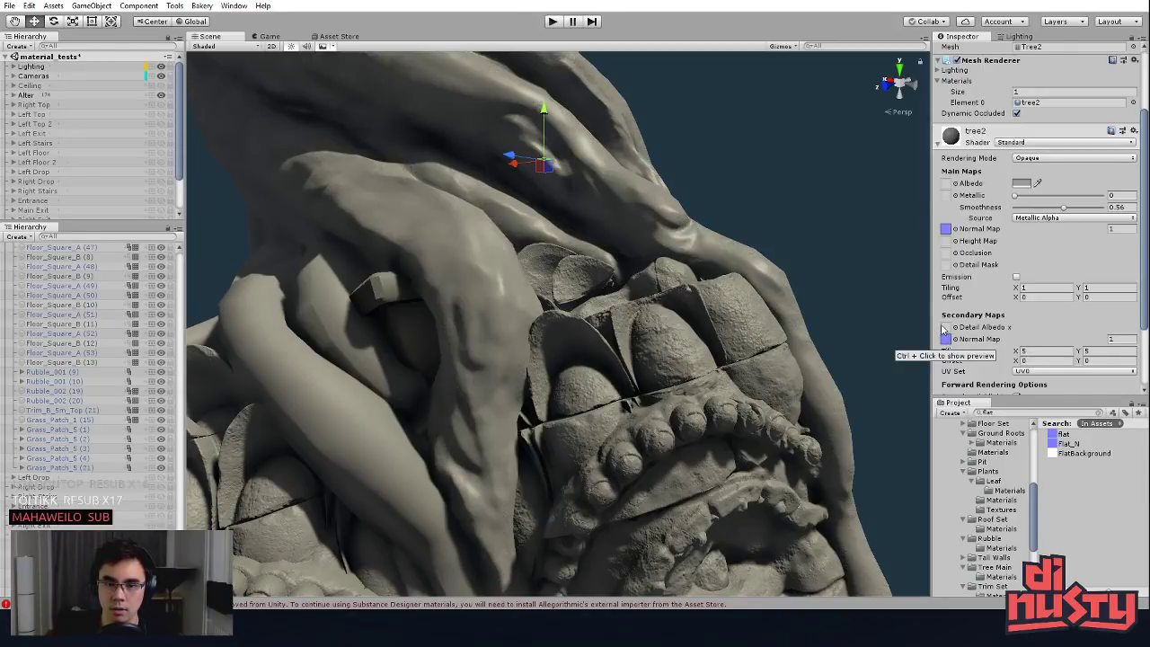
# Step: Examine the trunk and roots with the flat detail normal applied, from the carved faces up to the upper trunk
pyautogui.keyDown('alt'); pyautogui.moveTo(764, 171); pyautogui.dragTo(566, 175); pyautogui.keyUp('alt')
pyautogui.scroll(-5, 565, 175)
pyautogui.moveTo(566, 174); pyautogui.dragTo(714, 216, button='middle')
pyautogui.scroll(3, 714, 216)
pyautogui.keyDown('alt'); pyautogui.moveTo(714, 216); pyautogui.dragTo(622, 196); pyautogui.keyUp('alt')
pyautogui.scroll(4, 622, 196)
pyautogui.keyDown('alt'); pyautogui.moveTo(653, 246); pyautogui.dragTo(567, 209); pyautogui.keyUp('alt')
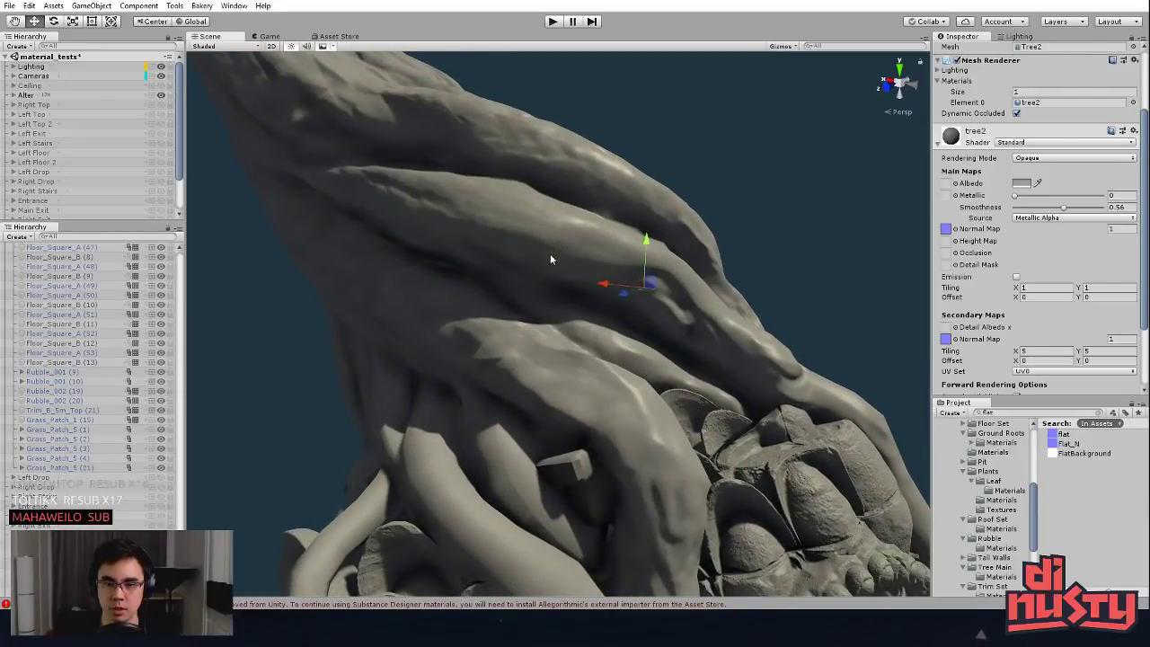
pyautogui.keyDown('alt'); pyautogui.moveTo(534, 332); pyautogui.dragTo(534, 186); pyautogui.keyUp('alt')
pyautogui.scroll(-3, 755, 285)
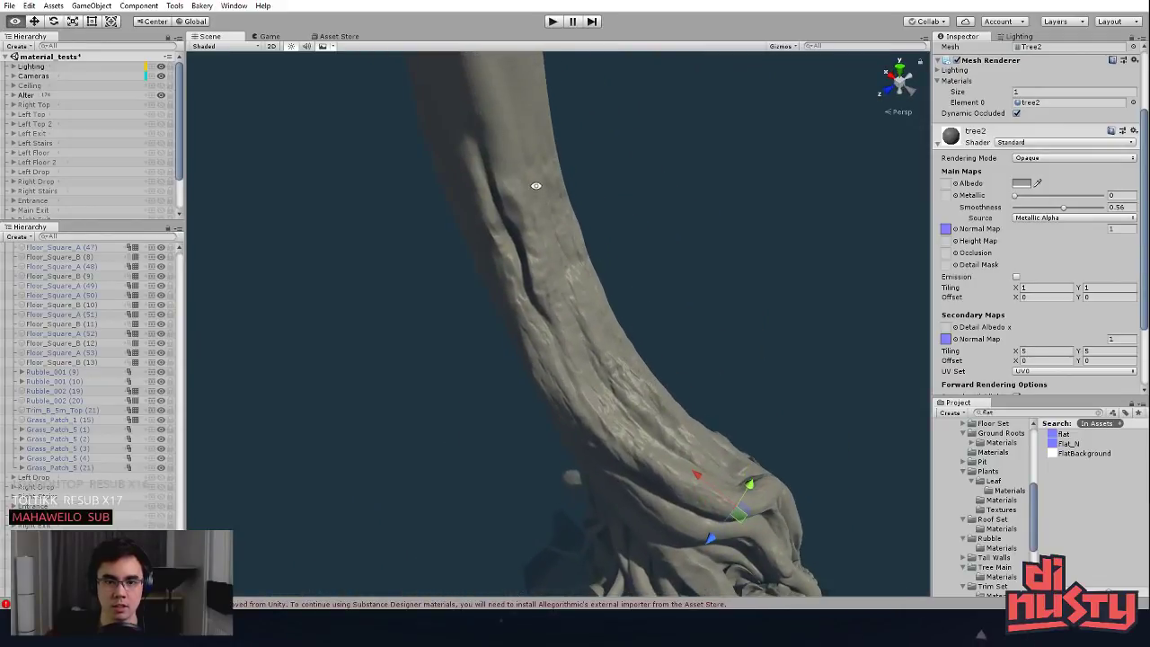
# Step: Clear the selection and examine the bark detail on the twisted trunk and the roots above the carved faces
pyautogui.keyDown('alt'); pyautogui.moveTo(732, 393); pyautogui.dragTo(620, 351); pyautogui.keyUp('alt')
pyautogui.click(759, 227)
pyautogui.scroll(5, 761, 238)
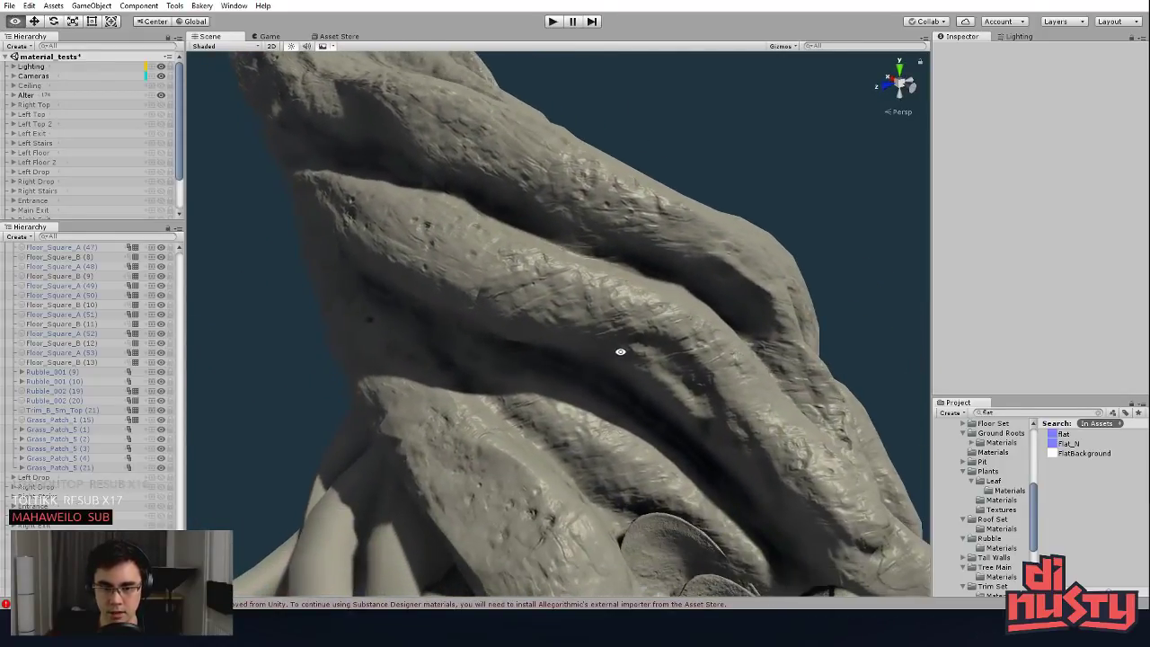
pyautogui.press('w')
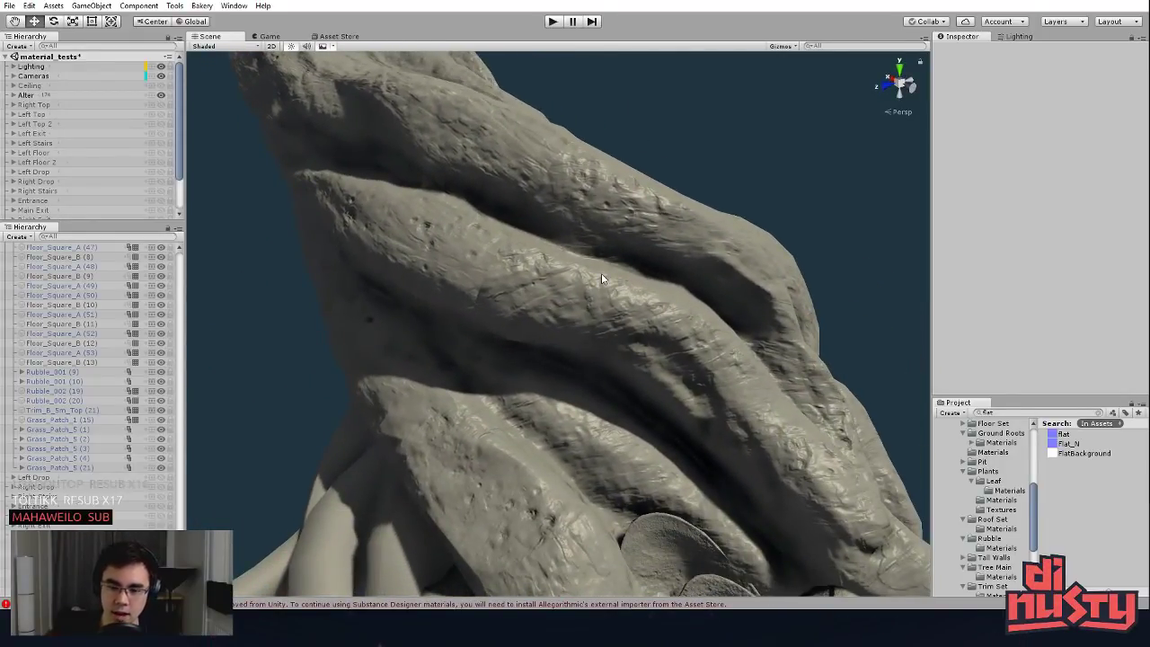
pyautogui.click(658, 276)
pyautogui.click(804, 306)
pyautogui.keyDown('alt'); pyautogui.moveTo(804, 305); pyautogui.dragTo(725, 254); pyautogui.keyUp('alt')
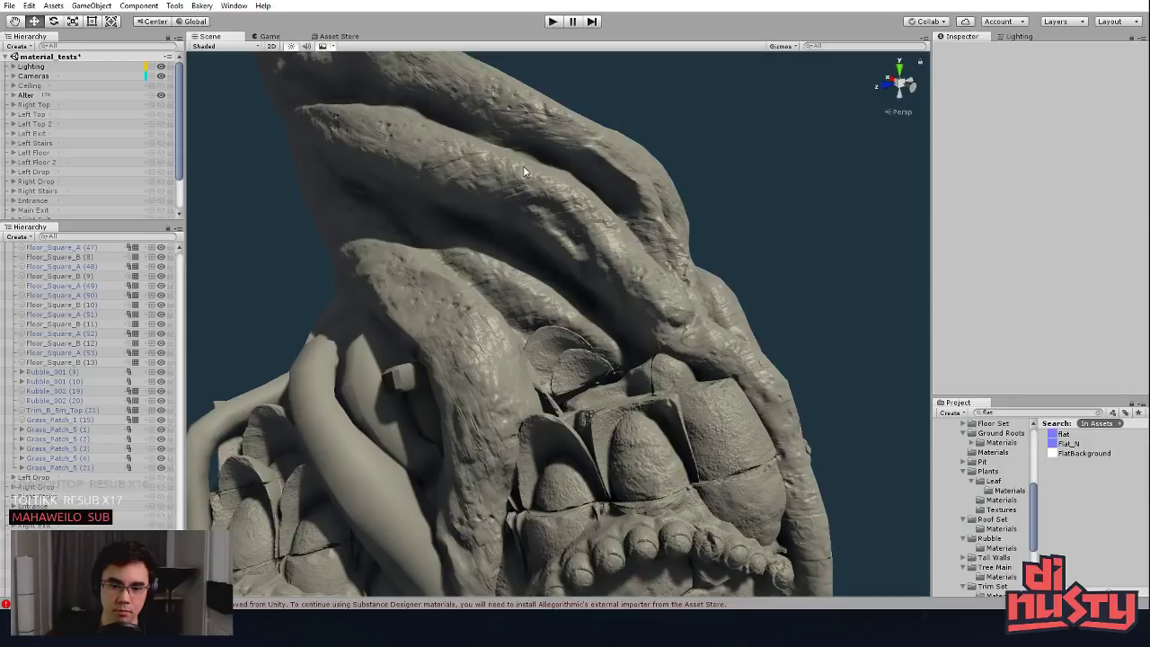
pyautogui.moveTo(547, 195)
pyautogui.keyDown('alt'); pyautogui.mouseDown()
pyautogui.moveTo(588, 185)
pyautogui.moveTo(483, 170)
pyautogui.moveTo(528, 154)
pyautogui.mouseUp(); pyautogui.keyUp('alt')
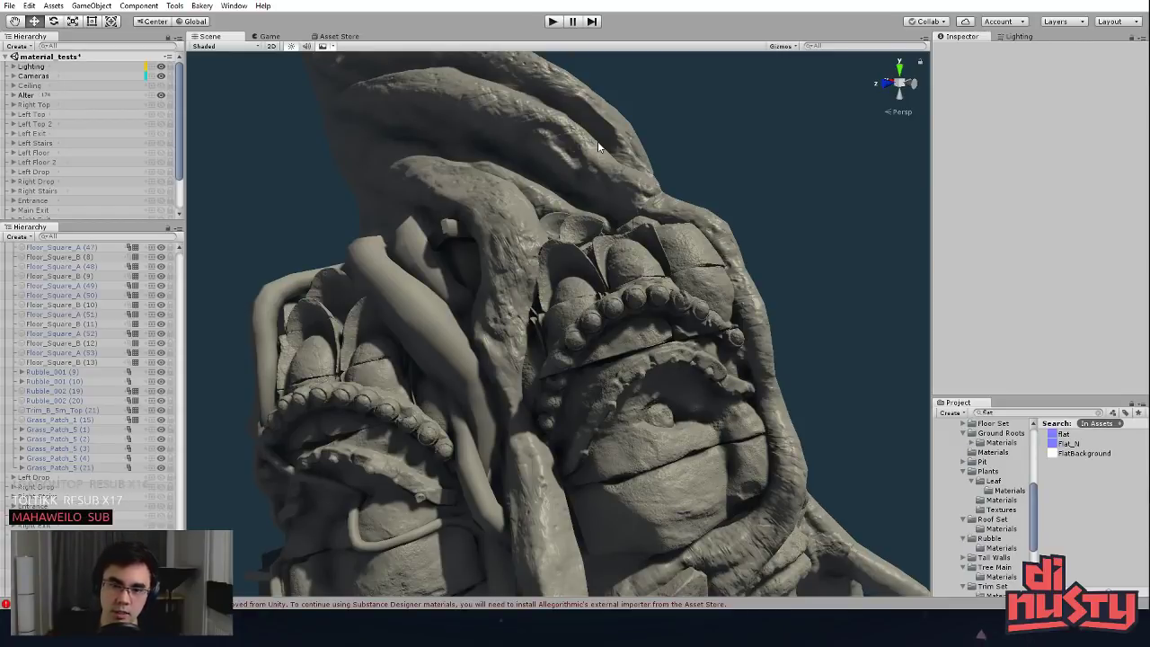
pyautogui.keyDown('alt'); pyautogui.moveTo(597, 141); pyautogui.dragTo(503, 192); pyautogui.keyUp('alt')
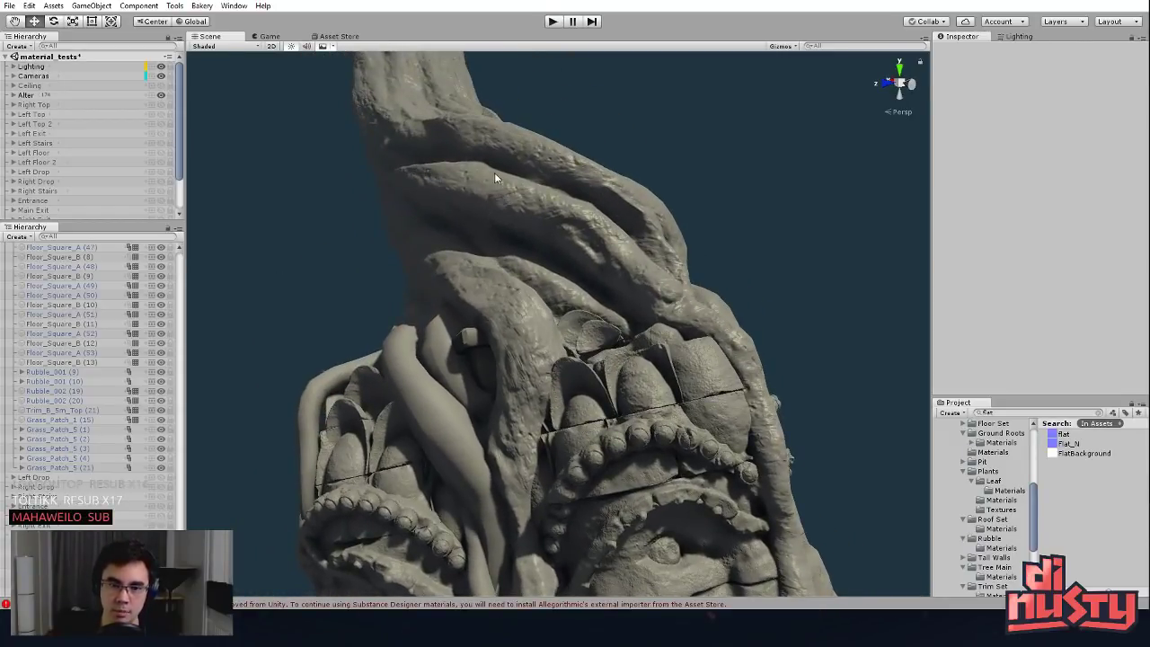
pyautogui.moveTo(489, 152)
pyautogui.keyDown('alt'); pyautogui.mouseDown()
pyautogui.moveTo(620, 261)
pyautogui.moveTo(629, 211)
pyautogui.moveTo(718, 191)
pyautogui.mouseUp(); pyautogui.keyUp('alt')
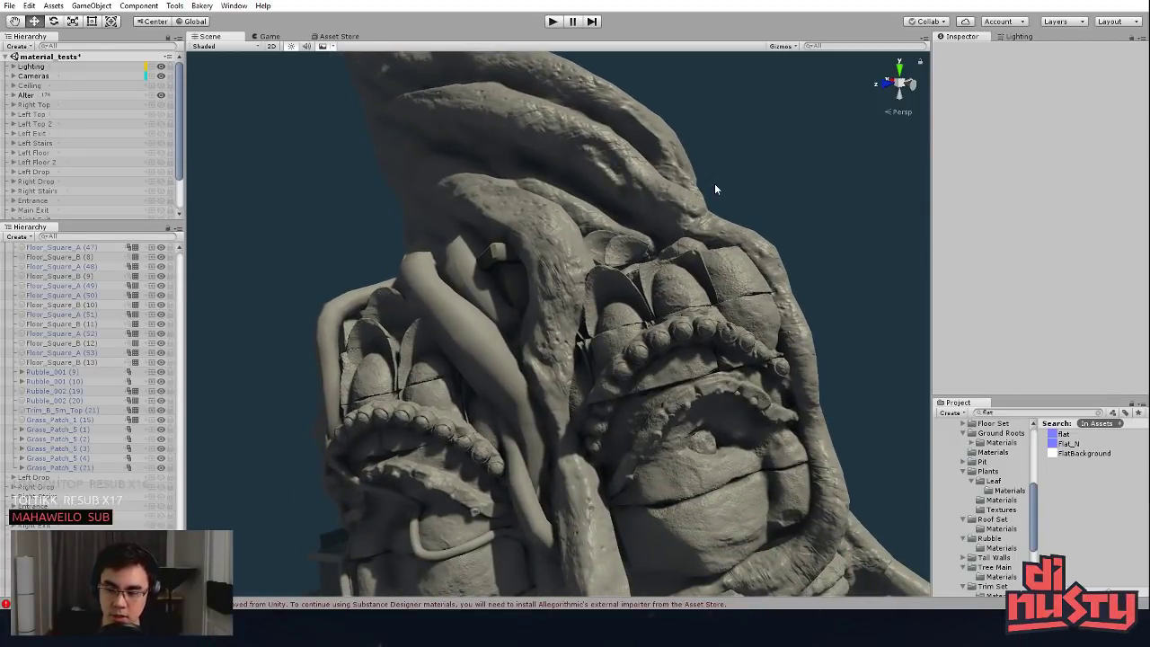
pyautogui.moveTo(698, 293)
pyautogui.keyDown('alt'); pyautogui.mouseDown()
pyautogui.moveTo(682, 260)
pyautogui.moveTo(553, 180)
pyautogui.mouseUp(); pyautogui.keyUp('alt')
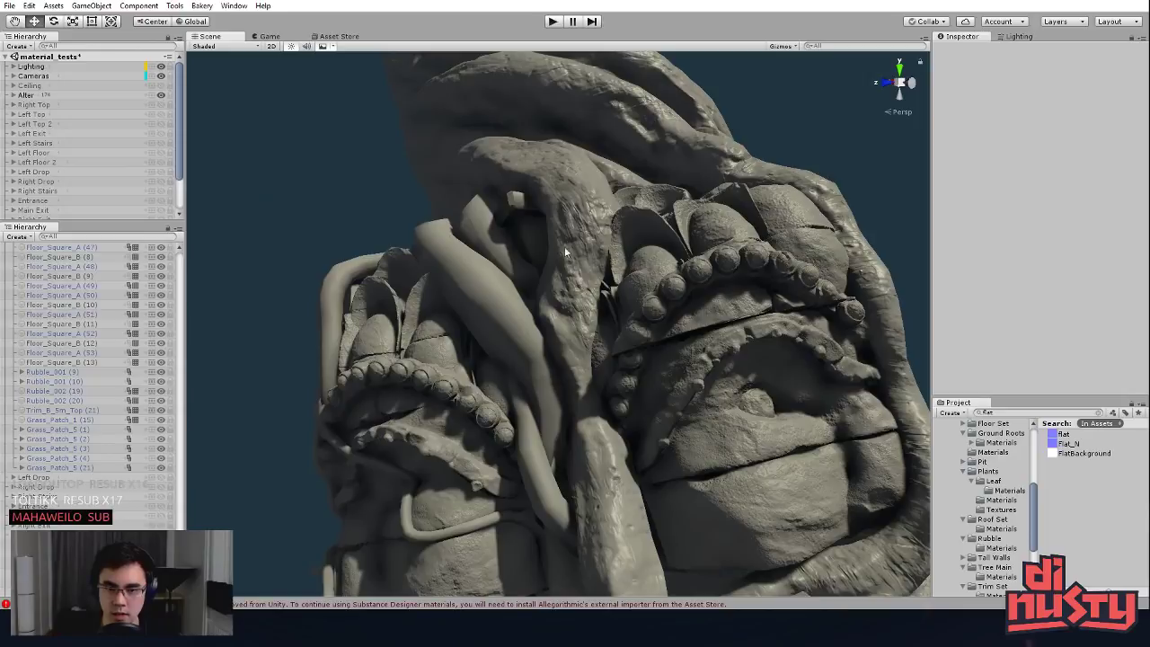
pyautogui.keyDown('alt'); pyautogui.moveTo(583, 314); pyautogui.dragTo(544, 135); pyautogui.keyUp('alt')
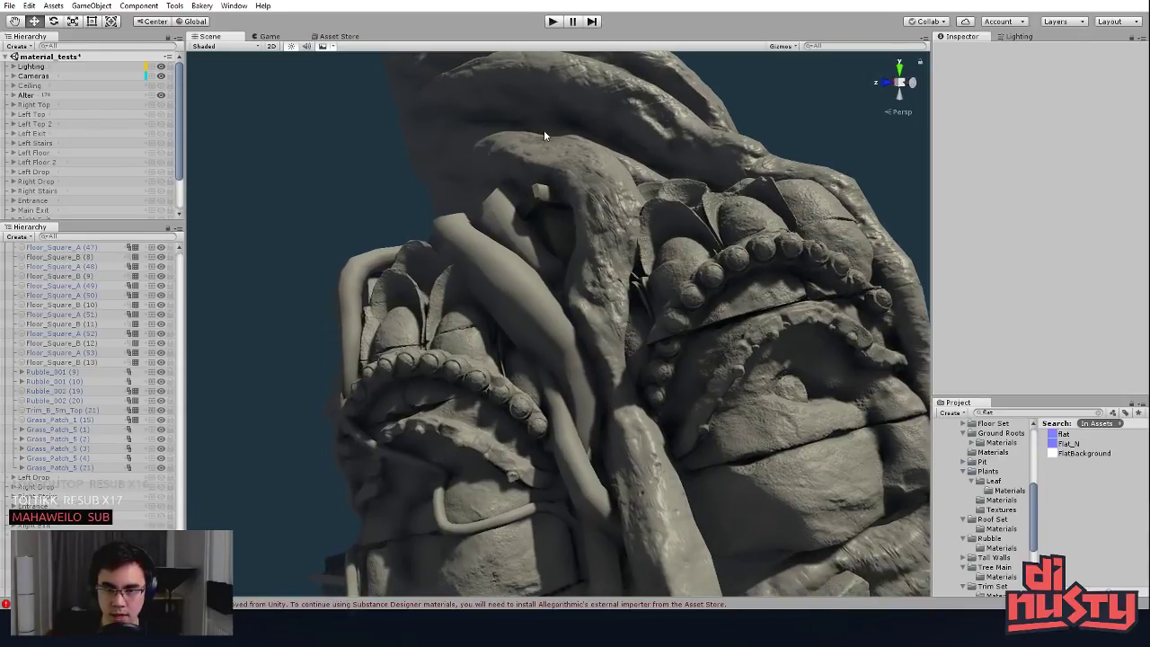
# Step: Inspect the root crossing the carved face up close, comparing its bark with the stone, and view the neighbouring faces
pyautogui.keyDown('alt'); pyautogui.moveTo(596, 260); pyautogui.dragTo(522, 209); pyautogui.keyUp('alt')
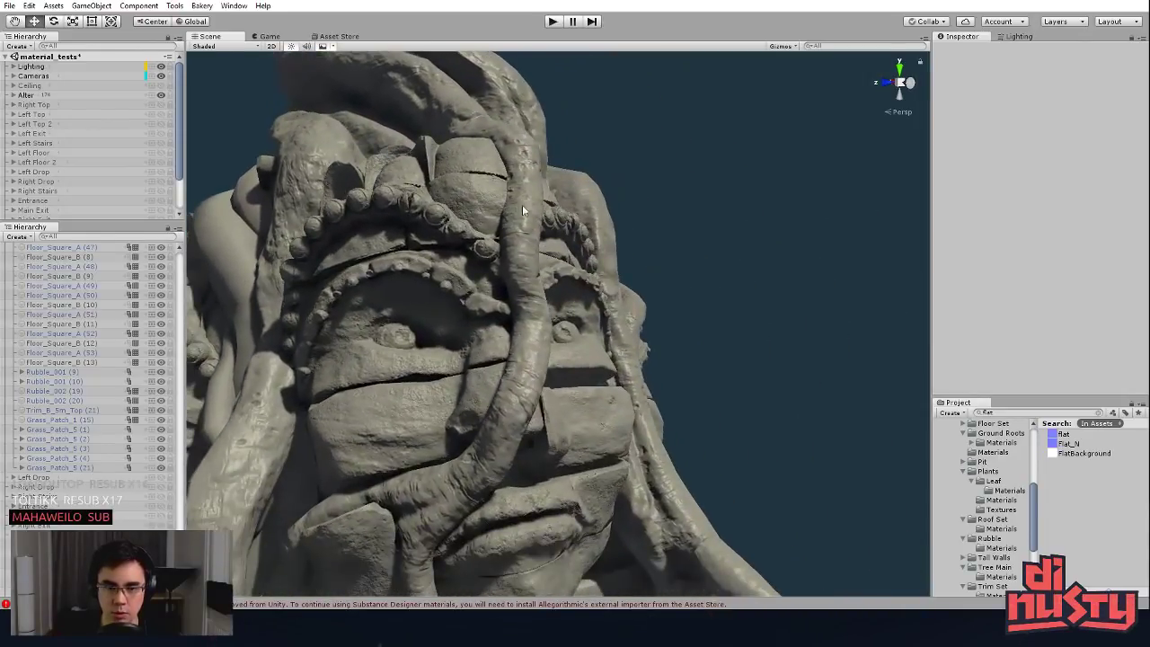
pyautogui.keyDown('alt'); pyautogui.moveTo(508, 383); pyautogui.dragTo(655, 390); pyautogui.keyUp('alt')
pyautogui.scroll(3, 655, 390)
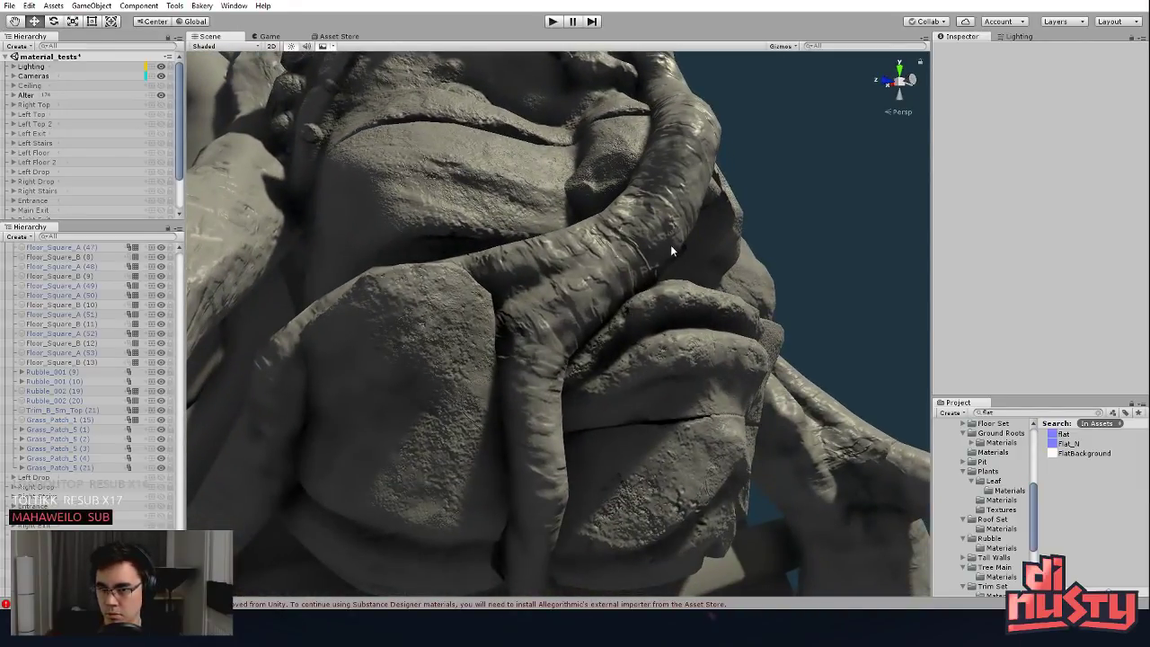
pyautogui.keyDown('alt'); pyautogui.moveTo(692, 248); pyautogui.dragTo(681, 210); pyautogui.keyUp('alt')
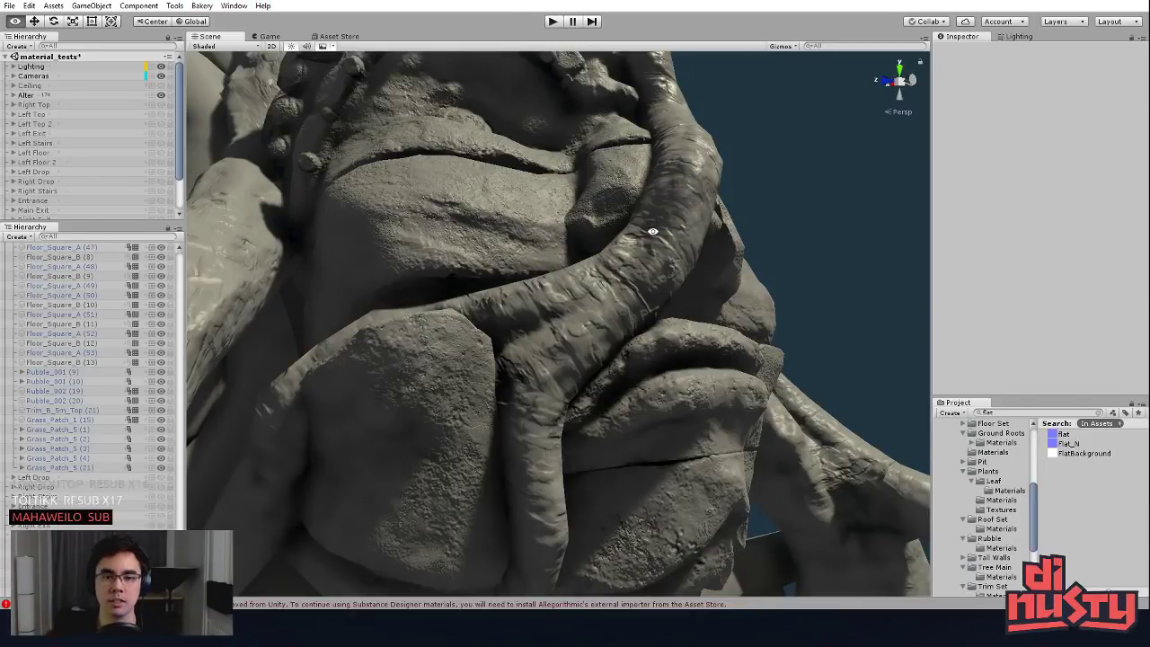
pyautogui.keyDown('alt'); pyautogui.moveTo(672, 129); pyautogui.dragTo(693, 167, button='middle'); pyautogui.keyUp('alt')
pyautogui.scroll(-5, 693, 167)
pyautogui.keyDown('alt'); pyautogui.moveTo(593, 178); pyautogui.dragTo(604, 284); pyautogui.keyUp('alt')
pyautogui.keyDown('alt'); pyautogui.moveTo(530, 447); pyautogui.dragTo(567, 359); pyautogui.keyUp('alt')
pyautogui.keyDown('alt'); pyautogui.moveTo(567, 359); pyautogui.dragTo(665, 279, button='right'); pyautogui.keyUp('alt')
pyautogui.keyDown('alt'); pyautogui.moveTo(665, 279); pyautogui.dragTo(728, 205); pyautogui.keyUp('alt')
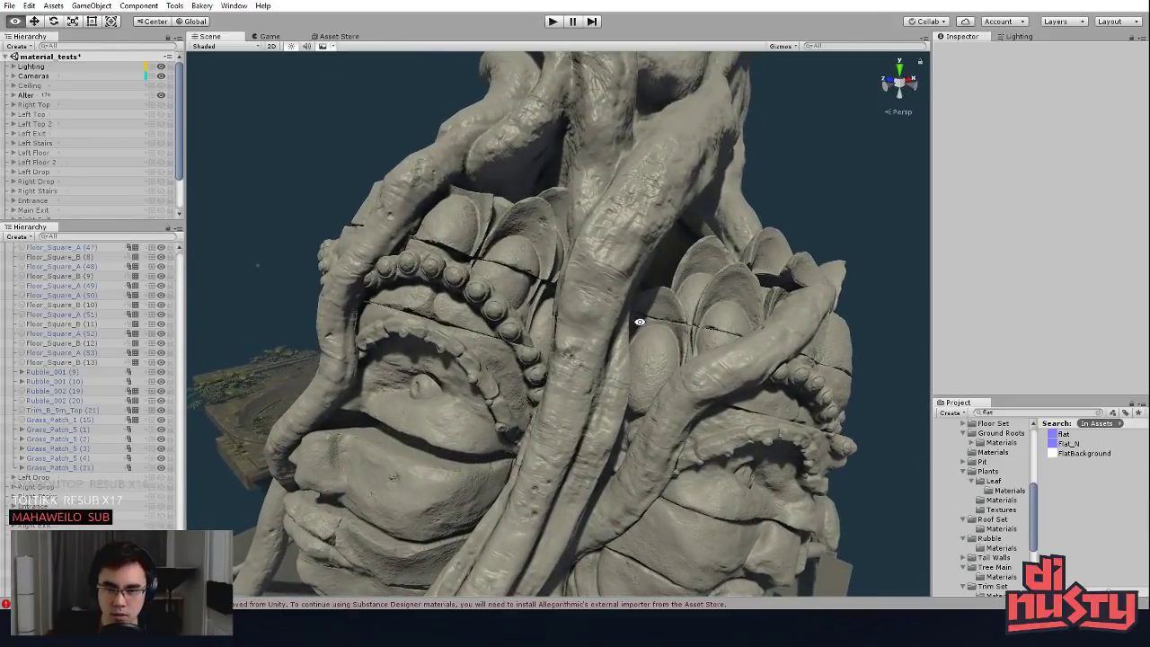
# Step: Set the secondary maps tiling of Tree2's material to 1 in X and Y and view the whole tree from afar
pyautogui.keyDown('alt'); pyautogui.moveTo(638, 324); pyautogui.dragTo(674, 256); pyautogui.keyUp('alt')
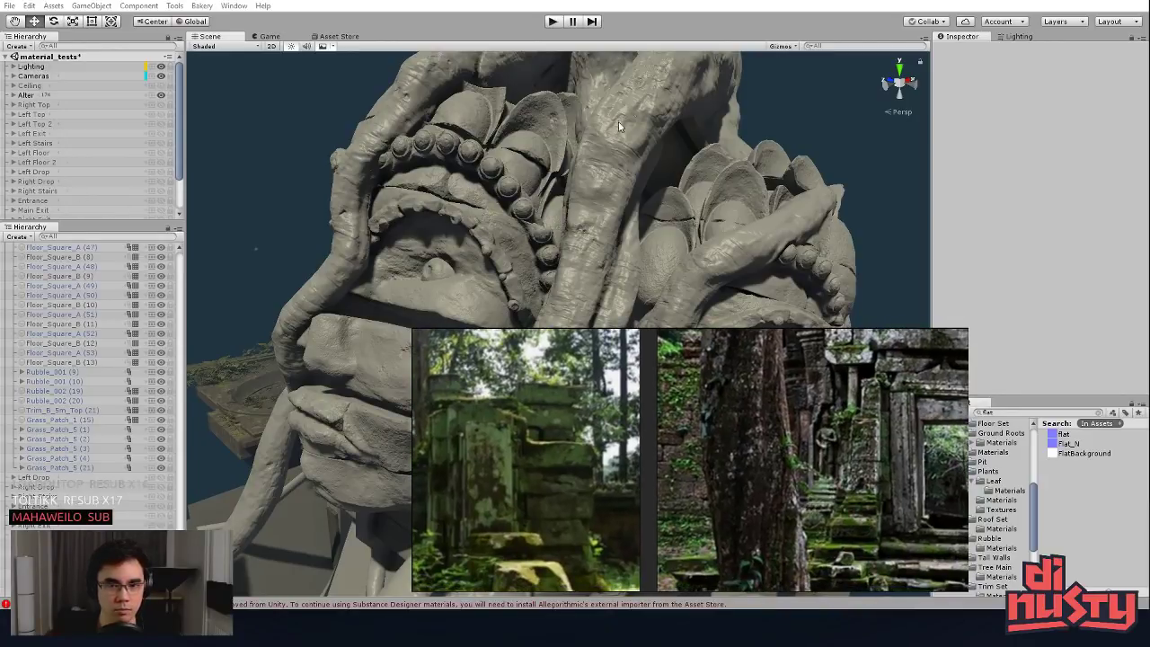
pyautogui.keyDown('alt'); pyautogui.moveTo(818, 88); pyautogui.dragTo(634, 114); pyautogui.keyUp('alt')
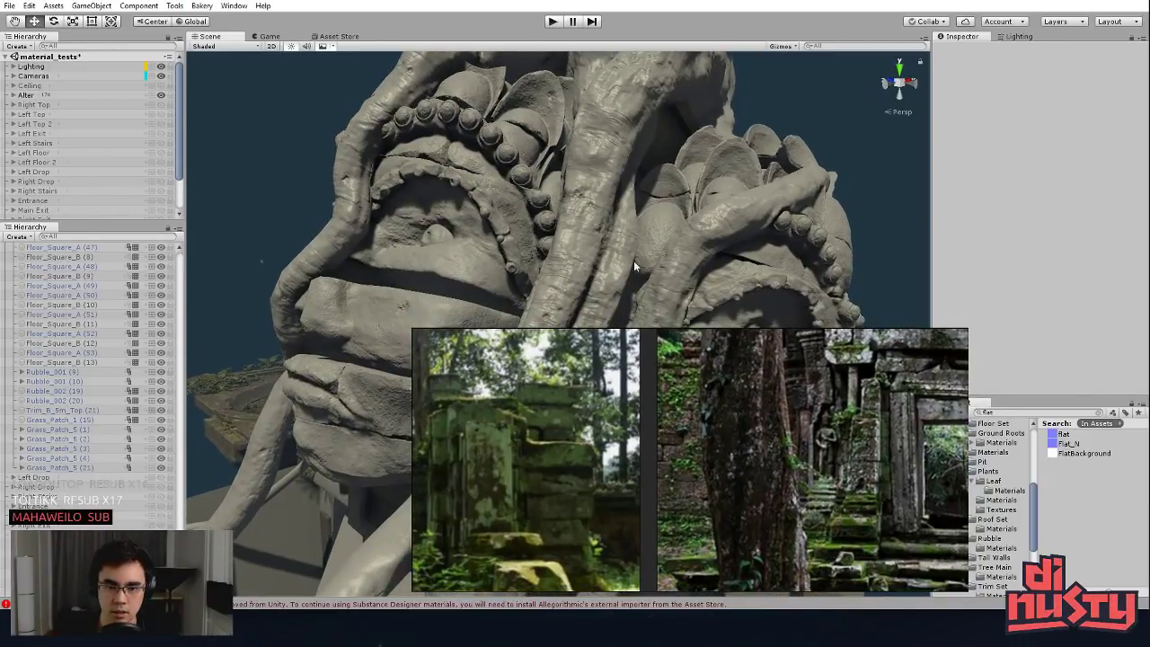
pyautogui.keyDown('alt'); pyautogui.moveTo(813, 644); pyautogui.dragTo(710, 640); pyautogui.keyUp('alt')
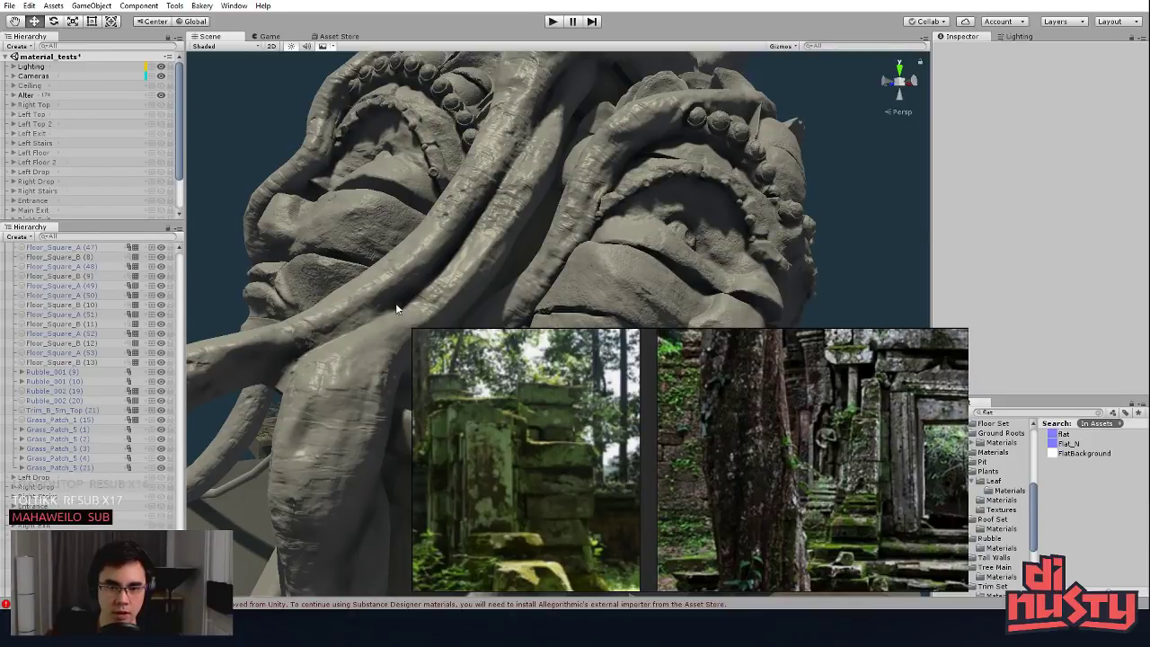
pyautogui.keyDown('alt'); pyautogui.moveTo(398, 309); pyautogui.dragTo(601, 199); pyautogui.keyUp('alt')
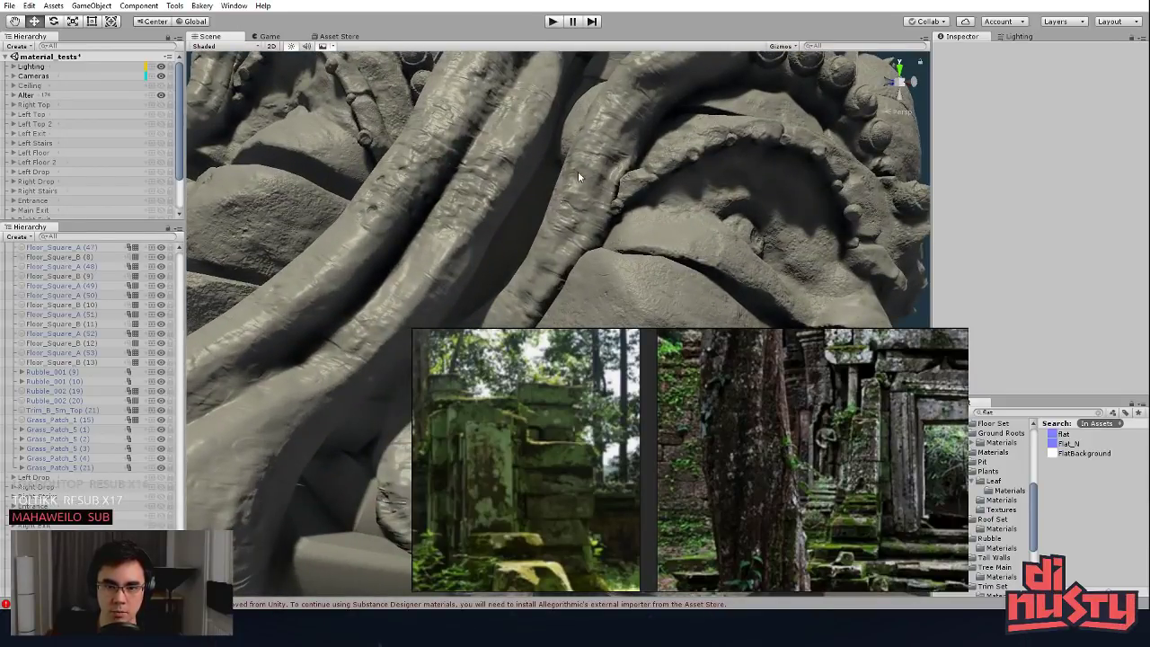
pyautogui.click(597, 211)
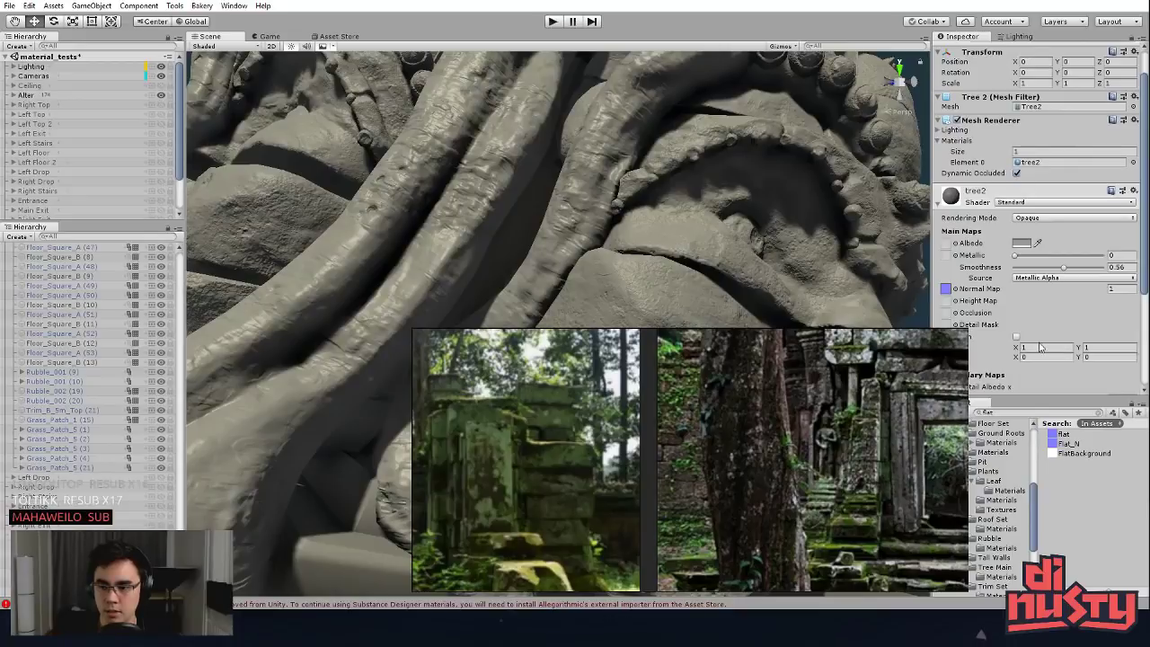
pyautogui.scroll(-4, 1011, 352)
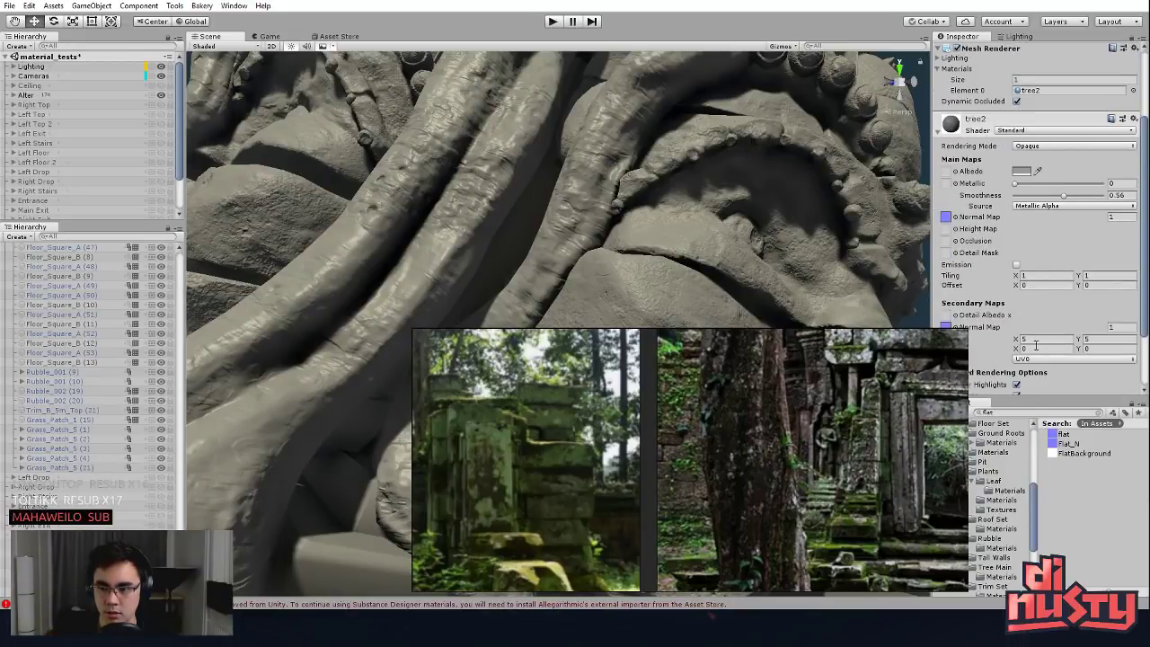
pyautogui.click(1105, 339)
pyautogui.write('51')
pyautogui.press('s')
pyautogui.moveTo(593, 243); pyautogui.dragTo(538, 243, button='right')
pyautogui.keyDown('alt'); pyautogui.moveTo(538, 244); pyautogui.dragTo(660, 211); pyautogui.keyUp('alt')
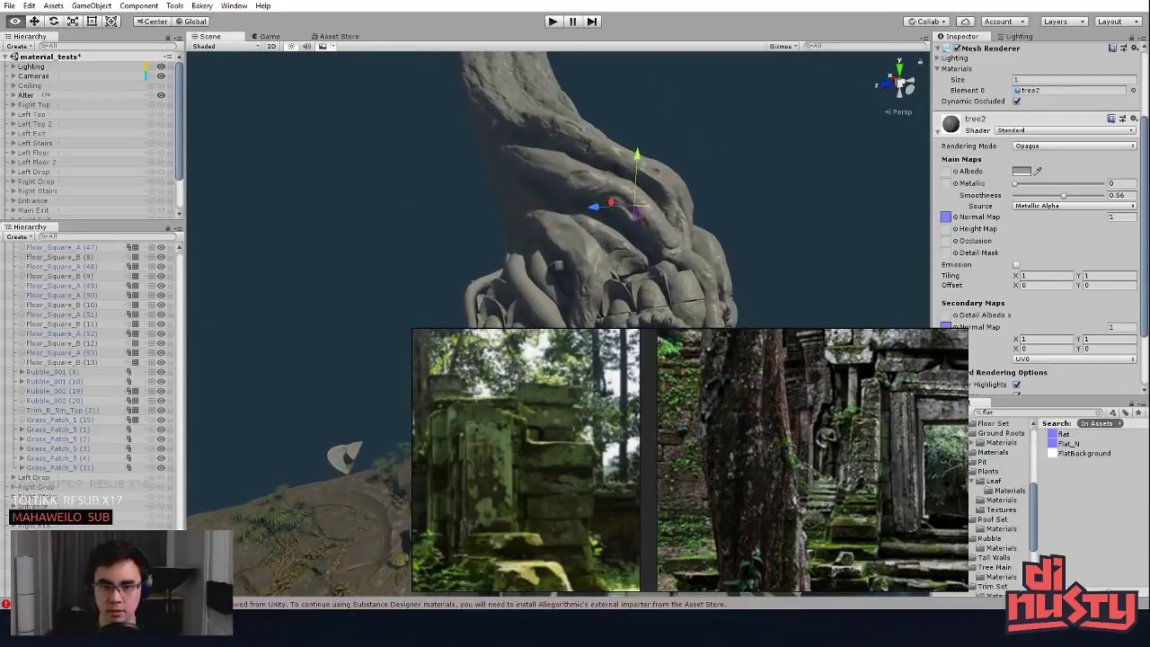
# Step: Try a secondary maps tiling of 3 in X and Y on the tree2 material, viewing the roots over the carved face
pyautogui.moveTo(660, 212); pyautogui.dragTo(577, 275, button='middle')
pyautogui.keyDown('alt'); pyautogui.moveTo(577, 275); pyautogui.dragTo(643, 299); pyautogui.keyUp('alt')
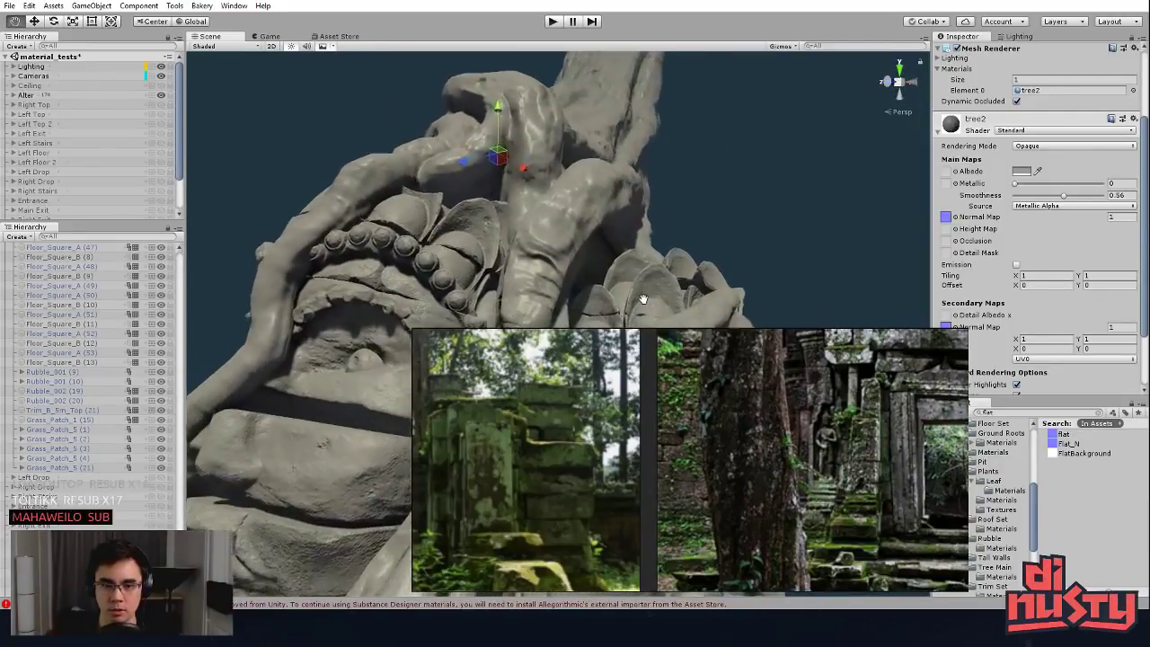
pyautogui.click(1047, 339)
pyautogui.write('3')
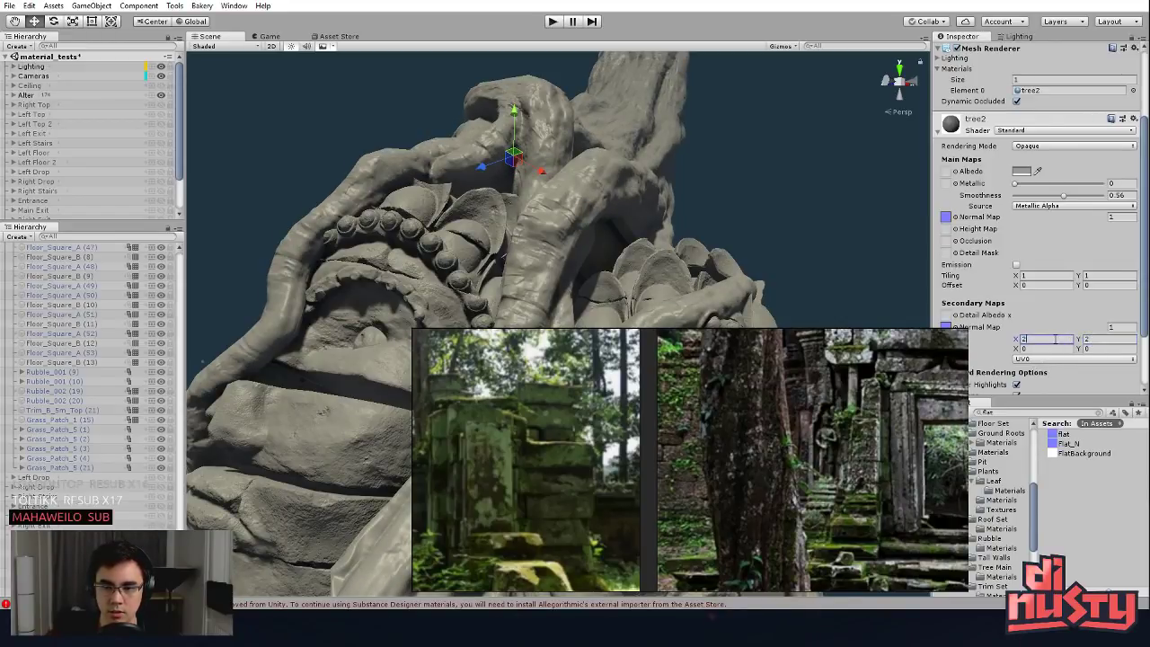
pyautogui.click(1095, 339)
pyautogui.write('3')
# Step: Set the secondary maps tiling of the tree2 material to 15 in X and Y
pyautogui.click(1036, 339)
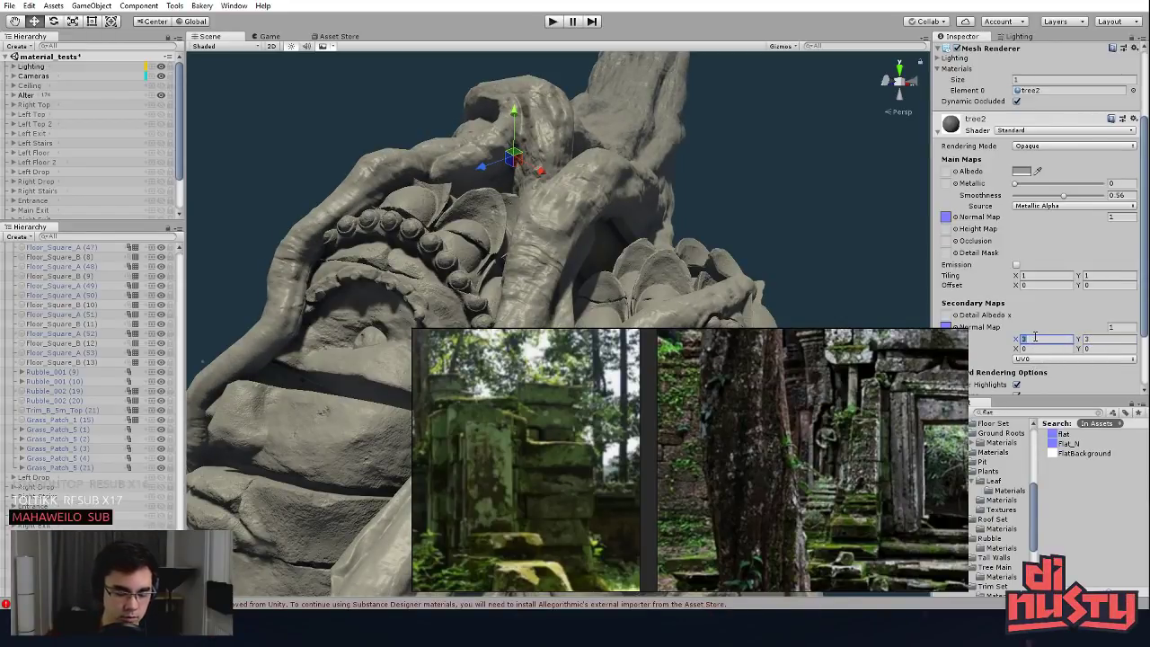
pyautogui.write('15')
pyautogui.press('Tab')
pyautogui.write('15')
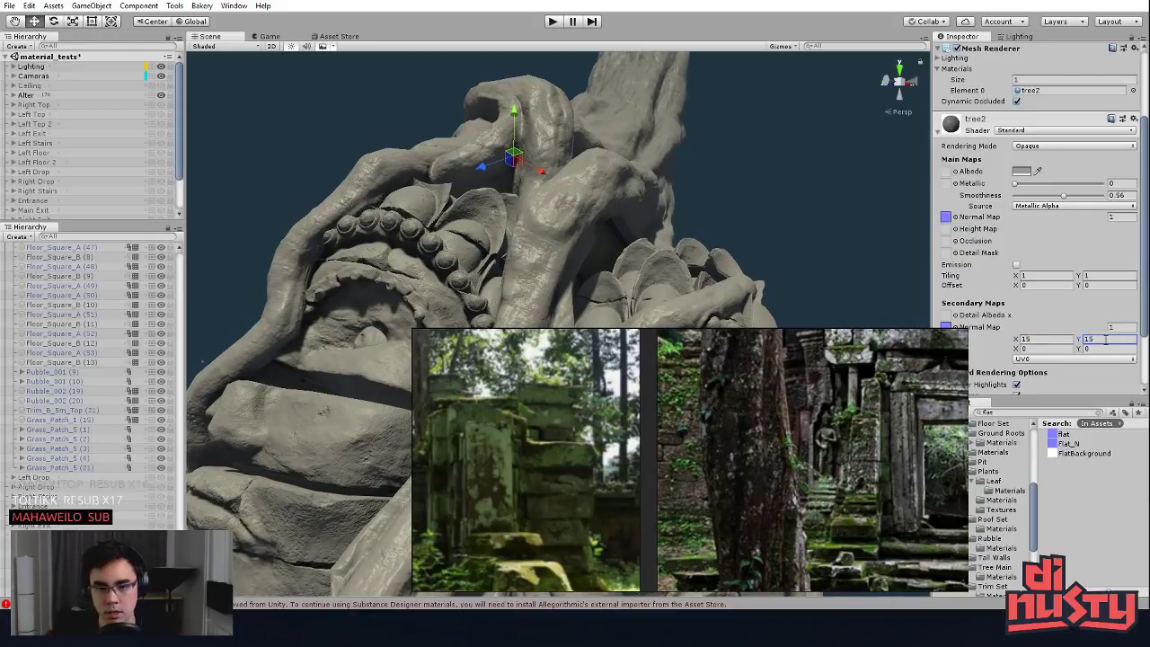
# Step: Examine the finer bark detail on the roots up close and compare it with the surrounding carved stone
pyautogui.press('w')
pyautogui.moveTo(803, 277)
pyautogui.mouseDown(button='right')
pyautogui.moveTo(764, 274)
pyautogui.moveTo(768, 314)
pyautogui.mouseUp(button='right')
pyautogui.keyDown('alt'); pyautogui.moveTo(575, 225); pyautogui.dragTo(534, 202); pyautogui.keyUp('alt')
pyautogui.keyDown('alt'); pyautogui.moveTo(535, 202); pyautogui.dragTo(647, 216, button='right'); pyautogui.keyUp('alt')
pyautogui.keyDown('alt'); pyautogui.moveTo(647, 332); pyautogui.dragTo(538, 321, button='right'); pyautogui.keyUp('alt')
pyautogui.keyDown('alt'); pyautogui.moveTo(538, 320); pyautogui.dragTo(503, 288); pyautogui.keyUp('alt')
pyautogui.keyDown('alt'); pyautogui.moveTo(503, 287); pyautogui.dragTo(539, 293, button='right'); pyautogui.keyUp('alt')
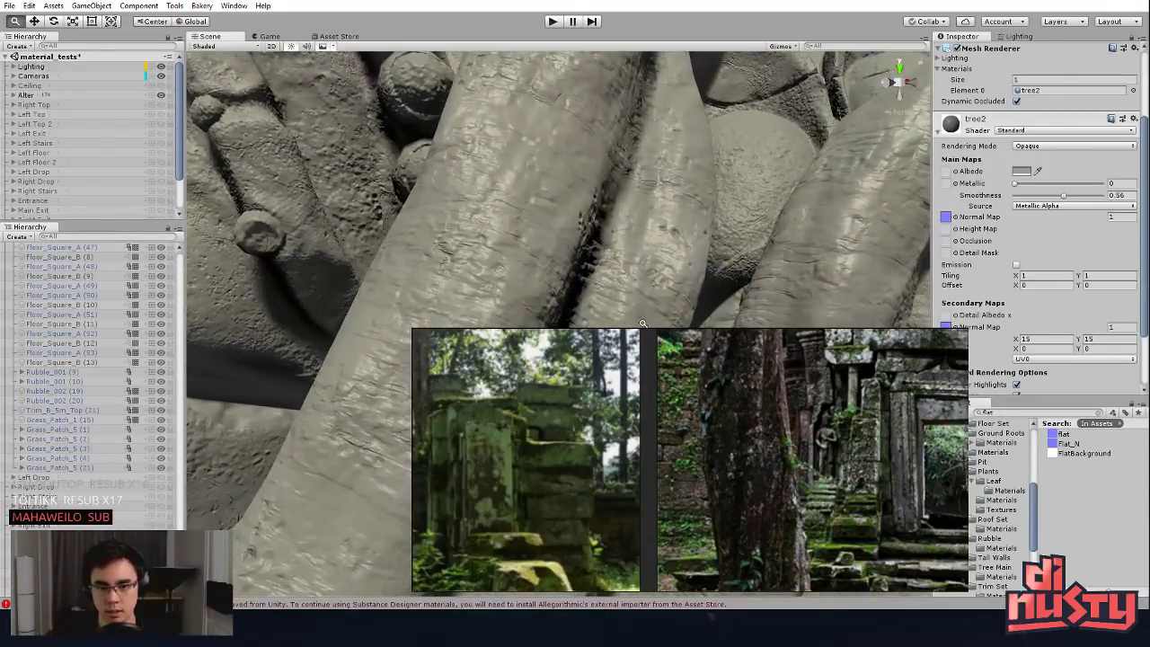
pyautogui.keyDown('alt'); pyautogui.moveTo(486, 287); pyautogui.dragTo(665, 315, button='middle'); pyautogui.keyUp('alt')
pyautogui.keyDown('alt'); pyautogui.moveTo(539, 288); pyautogui.dragTo(626, 261); pyautogui.keyUp('alt')
pyautogui.moveTo(653, 314)
pyautogui.keyDown('alt'); pyautogui.mouseDown()
pyautogui.moveTo(492, 297)
pyautogui.moveTo(583, 251)
pyautogui.moveTo(606, 272)
pyautogui.moveTo(615, 317)
pyautogui.moveTo(674, 303)
pyautogui.mouseUp(); pyautogui.keyUp('alt')
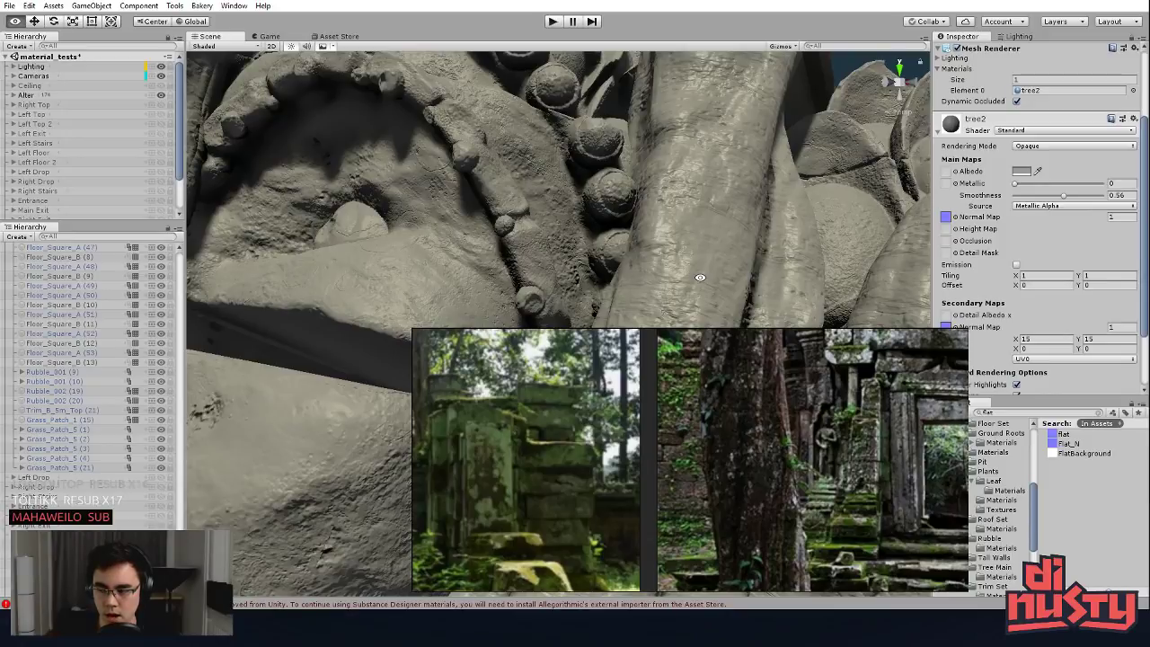
pyautogui.keyDown('alt'); pyautogui.moveTo(700, 278); pyautogui.dragTo(711, 286); pyautogui.keyUp('alt')
# Step: Try a secondary maps tiling of 5 in X and Y on the carved face's Faces material and inspect the stone up close
pyautogui.click(575, 260)
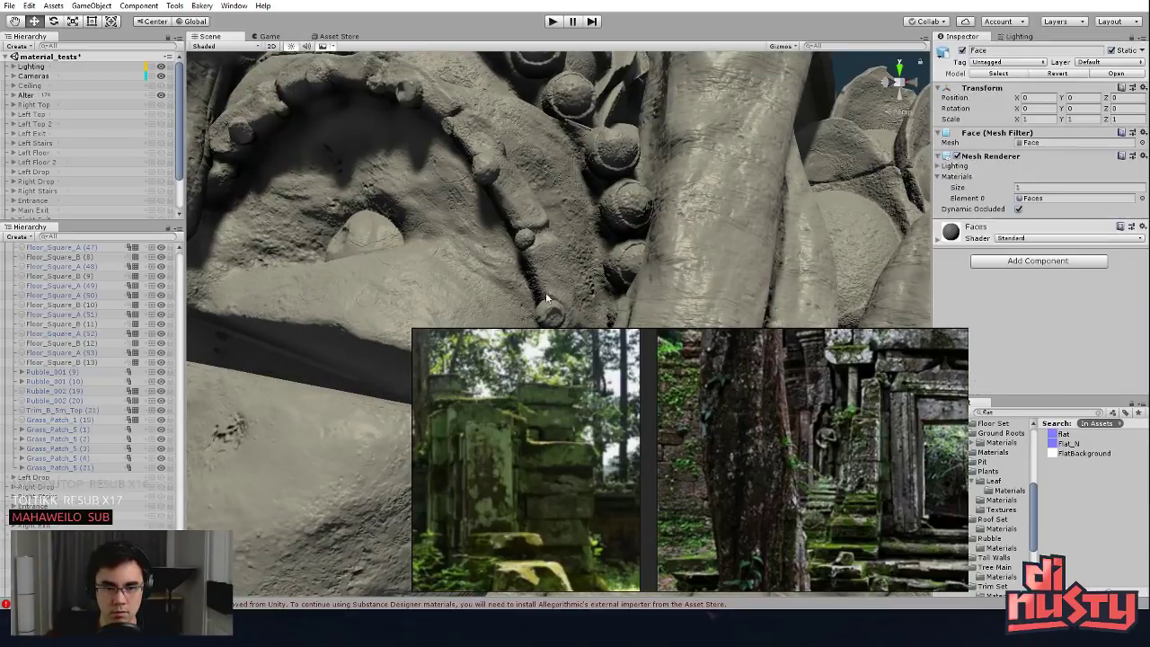
pyautogui.click(991, 228)
pyautogui.scroll(-2, 991, 338)
pyautogui.click(1033, 375)
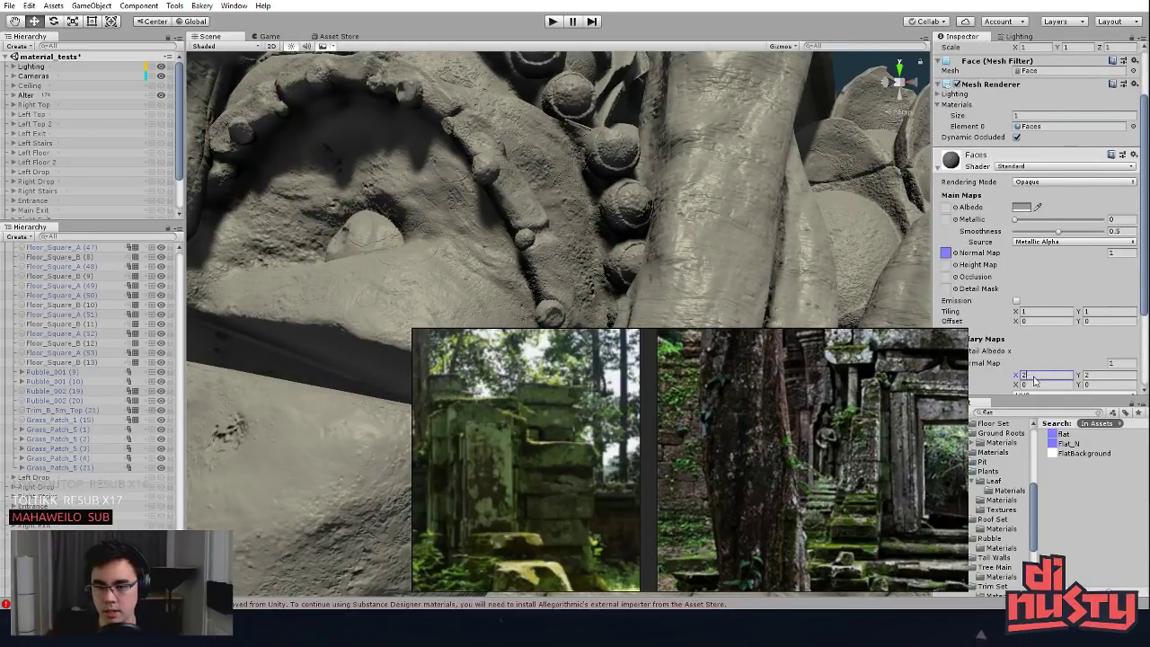
pyautogui.write('5')
pyautogui.click(1105, 376)
pyautogui.write('5')
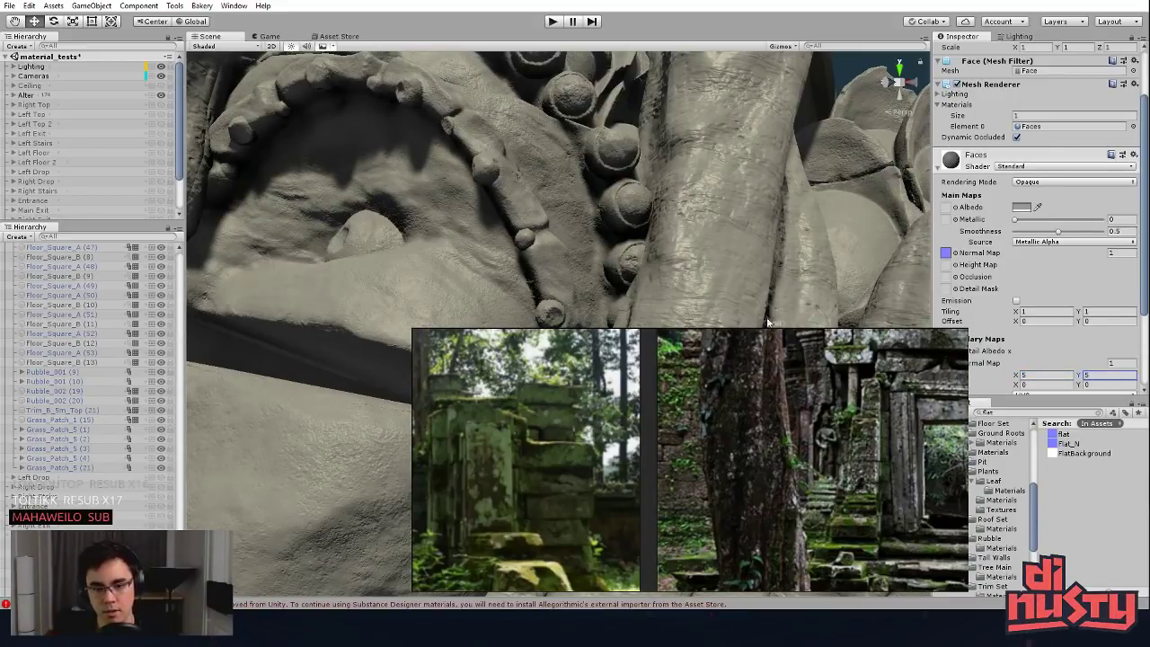
pyautogui.moveTo(736, 298); pyautogui.dragTo(730, 144, button='right')
pyautogui.press('w')
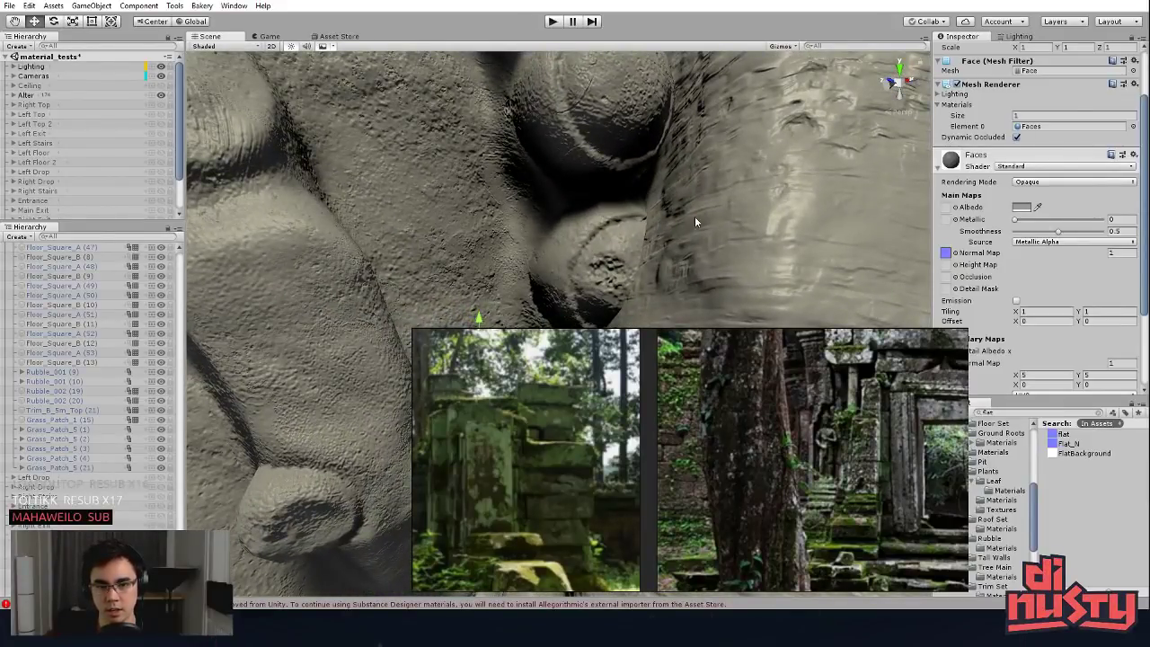
# Step: Test the Faces material's secondary maps tiling at 3 and at 4 in X and Y
pyautogui.click(1066, 378)
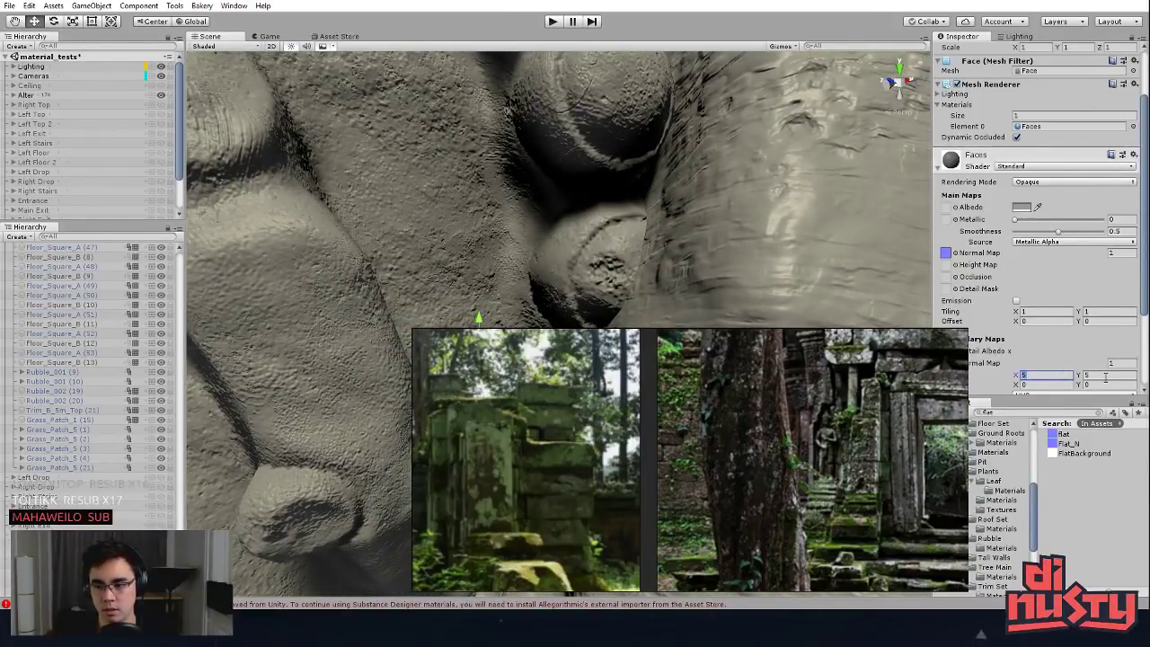
pyautogui.write('3')
pyautogui.press('Tab')
pyautogui.write('3')
pyautogui.click(1056, 377)
pyautogui.write('4')
pyautogui.press('Tab')
pyautogui.write('4')
# Step: Set the secondary maps tiling of the Faces material to 3 in X and Y and view the faces with their roots
pyautogui.click(1055, 377)
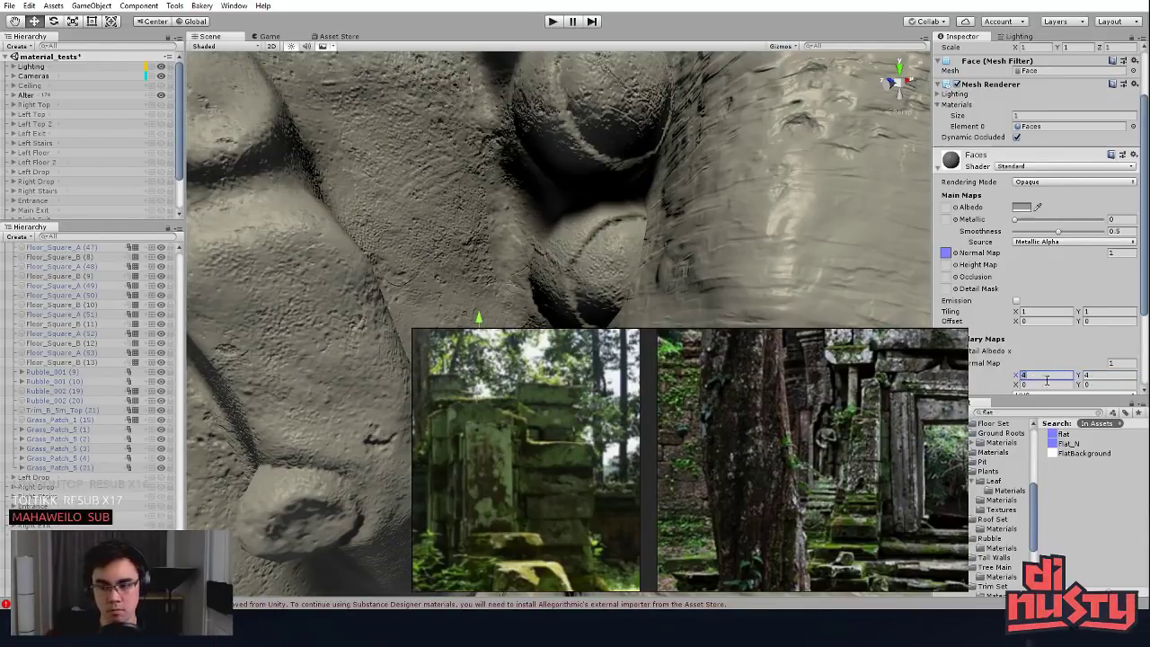
pyautogui.write('3')
pyautogui.press('Tab')
pyautogui.write('3')
pyautogui.click(1053, 377)
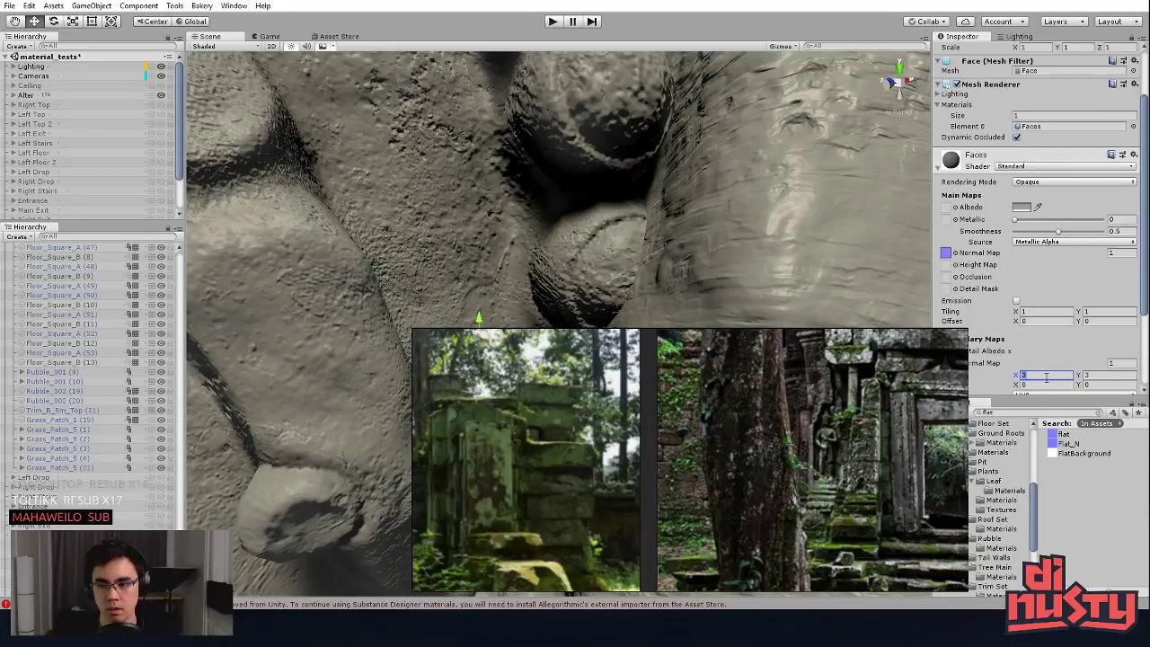
pyautogui.moveTo(674, 285)
pyautogui.mouseDown(button='right')
pyautogui.moveTo(667, 300)
pyautogui.moveTo(668, 270)
pyautogui.mouseUp(button='right')
pyautogui.press('s')
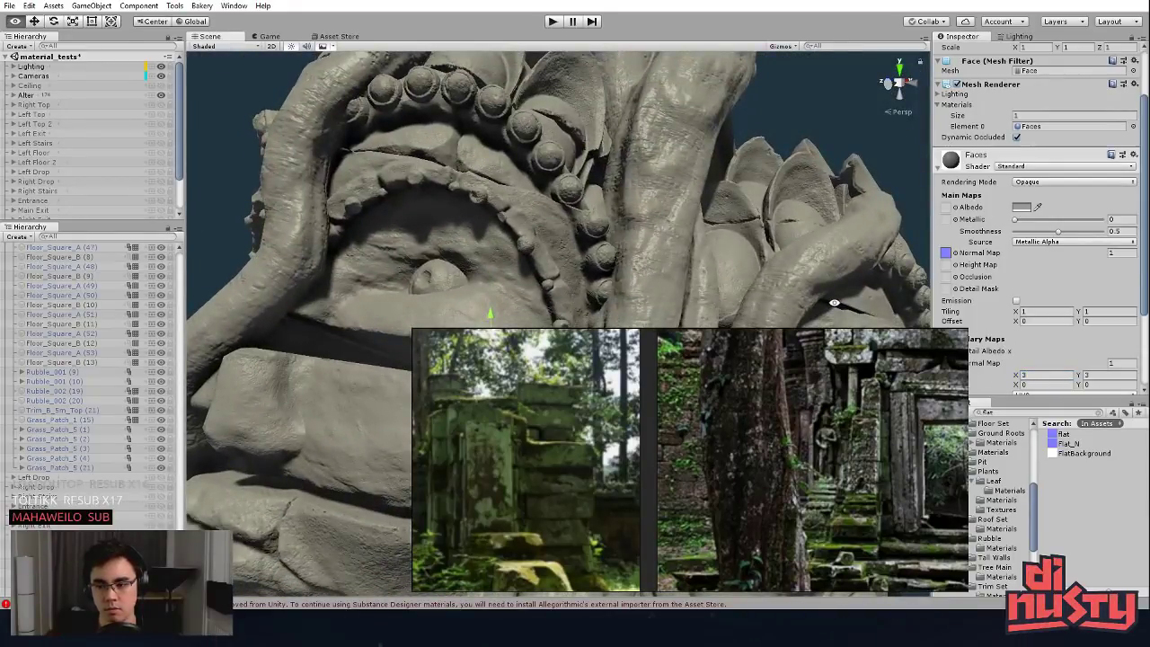
pyautogui.keyDown('alt'); pyautogui.moveTo(834, 302); pyautogui.dragTo(881, 298); pyautogui.keyUp('alt')
pyautogui.click(814, 187)
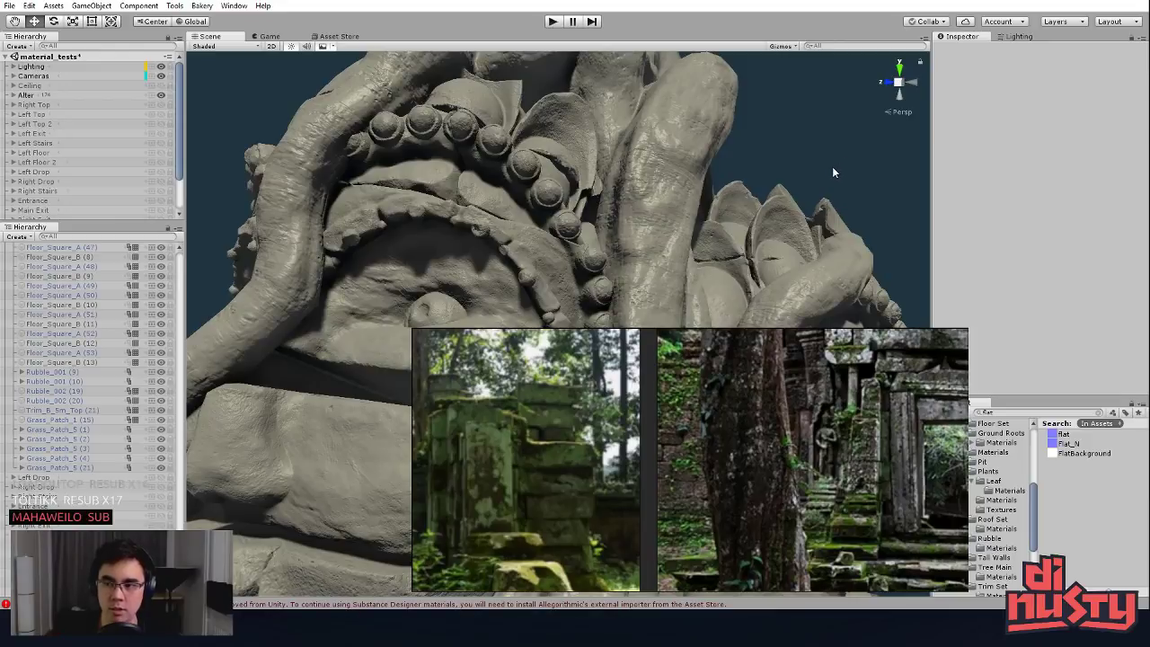
pyautogui.keyDown('alt'); pyautogui.moveTo(794, 183); pyautogui.dragTo(721, 277); pyautogui.keyUp('alt')
# Step: Set the smoothness of the Faces material to 0.575 and view the neighbouring faces without a selection
pyautogui.click(722, 277)
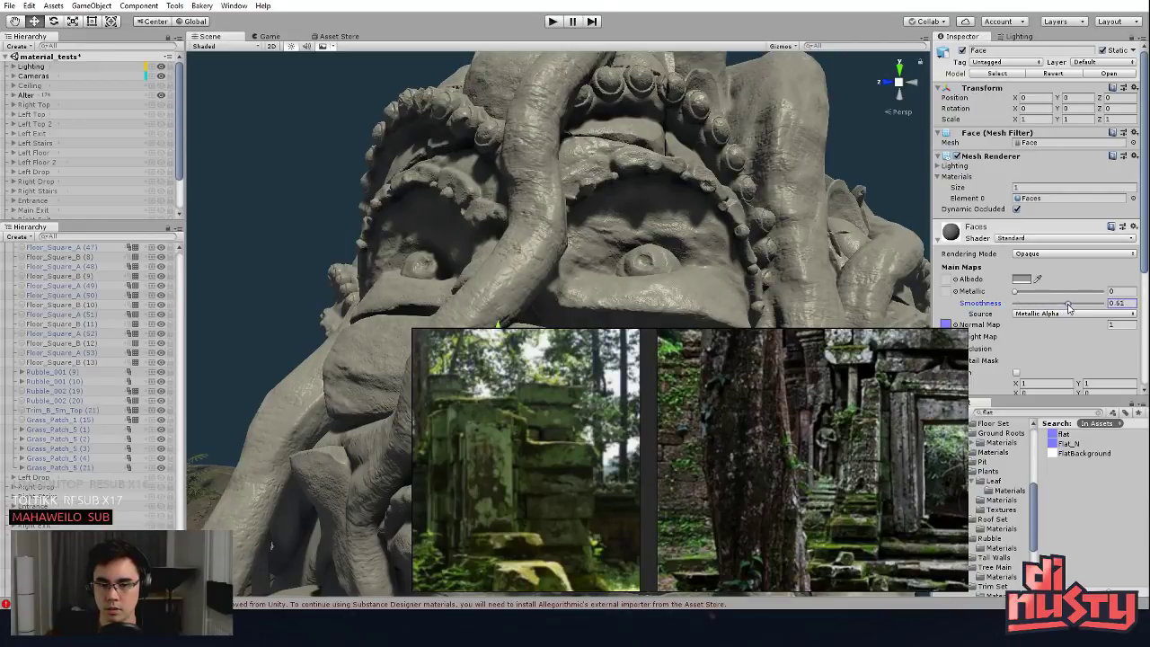
pyautogui.moveTo(1058, 305); pyautogui.dragTo(1066, 304)
pyautogui.click(902, 244)
pyautogui.keyDown('alt'); pyautogui.moveTo(902, 243); pyautogui.dragTo(692, 198); pyautogui.keyUp('alt')
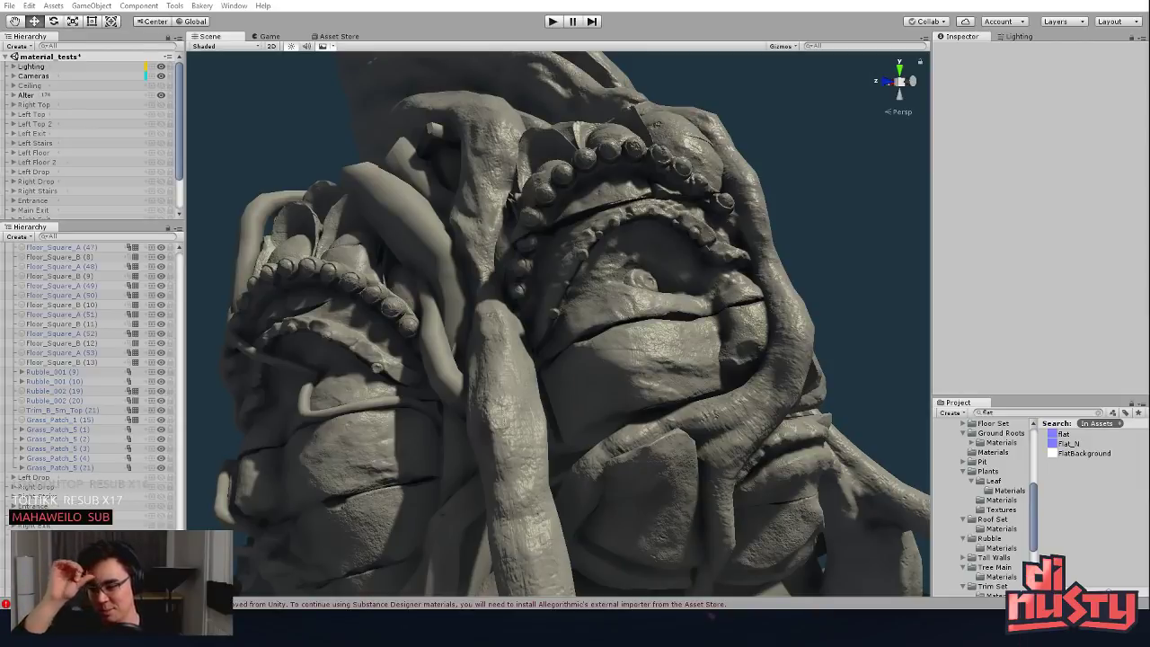
# Step: View the shadowed side of the faces and open the post-processing profile used by Camera2
pyautogui.moveTo(845, 196)
pyautogui.keyDown('alt'); pyautogui.mouseDown()
pyautogui.moveTo(827, 251)
pyautogui.moveTo(840, 300)
pyautogui.moveTo(689, 310)
pyautogui.moveTo(835, 260)
pyautogui.moveTo(764, 171)
pyautogui.moveTo(781, 209)
pyautogui.moveTo(641, 226)
pyautogui.moveTo(599, 290)
pyautogui.moveTo(465, 291)
pyautogui.moveTo(726, 272)
pyautogui.moveTo(935, 310)
pyautogui.moveTo(548, 279)
pyautogui.moveTo(722, 314)
pyautogui.moveTo(710, 306)
pyautogui.mouseUp(); pyautogui.keyUp('alt')
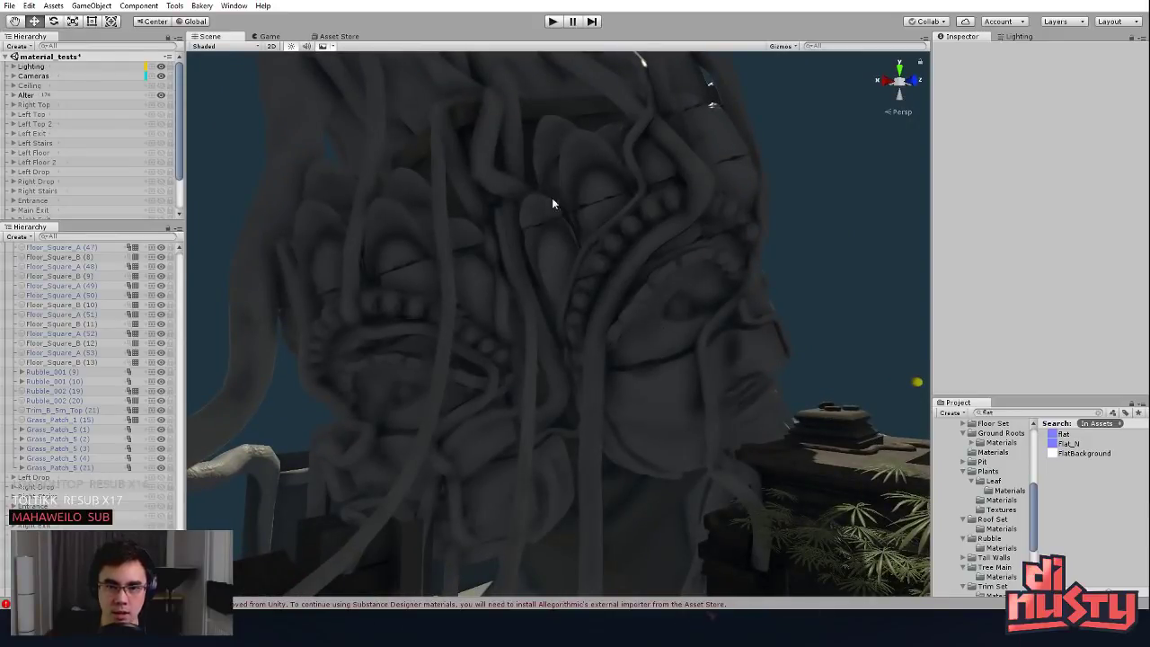
pyautogui.keyDown('alt'); pyautogui.moveTo(513, 367); pyautogui.dragTo(546, 331); pyautogui.keyUp('alt')
pyautogui.click(22, 77)
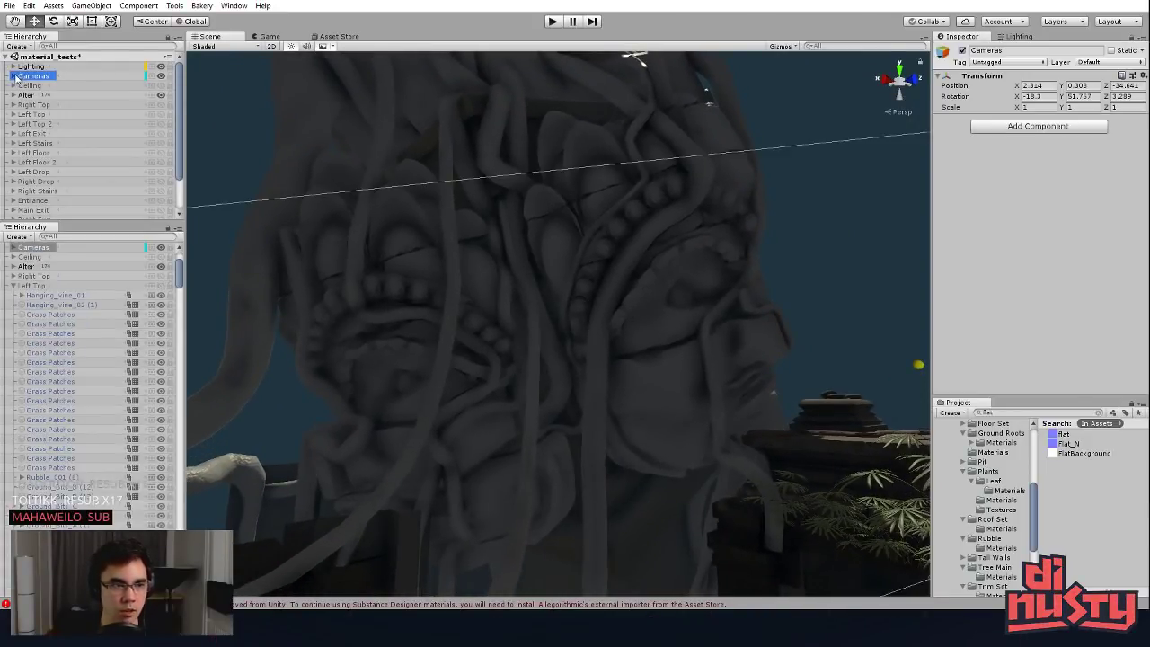
pyautogui.click(13, 77)
pyautogui.click(43, 96)
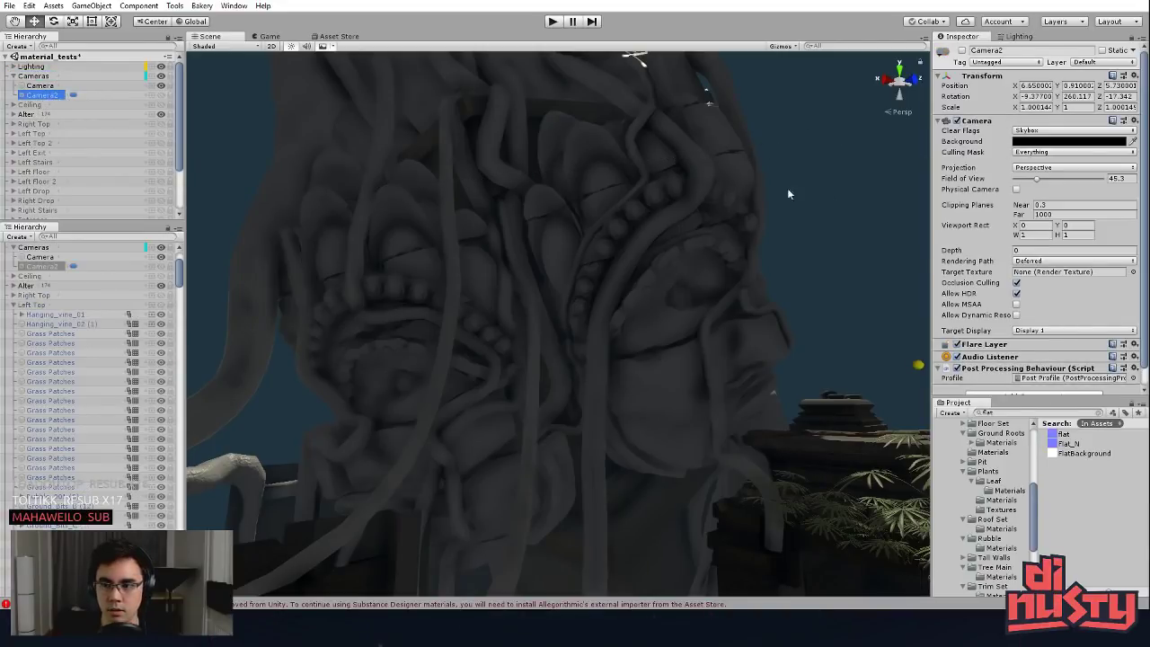
pyautogui.scroll(-1, 1051, 346)
pyautogui.doubleClick(1069, 359)
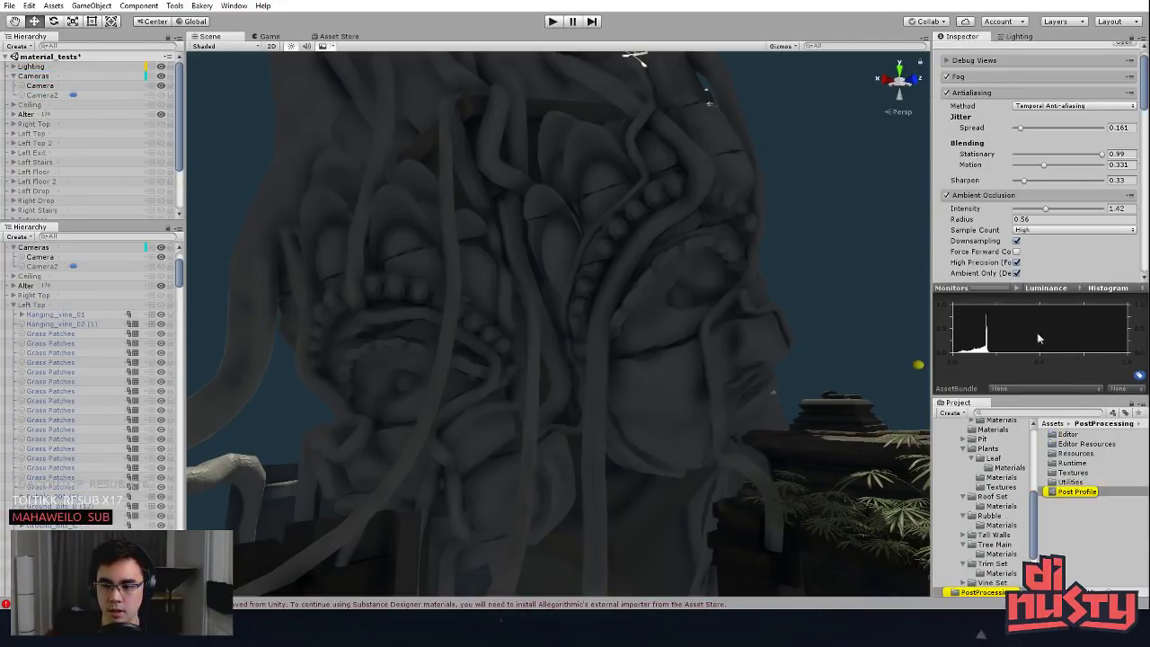
# Step: Compare the shadowed faces with ambient occlusion off and on, and set its intensity to 1.12
pyautogui.click(948, 196)
pyautogui.click(947, 196)
pyautogui.click(947, 196)
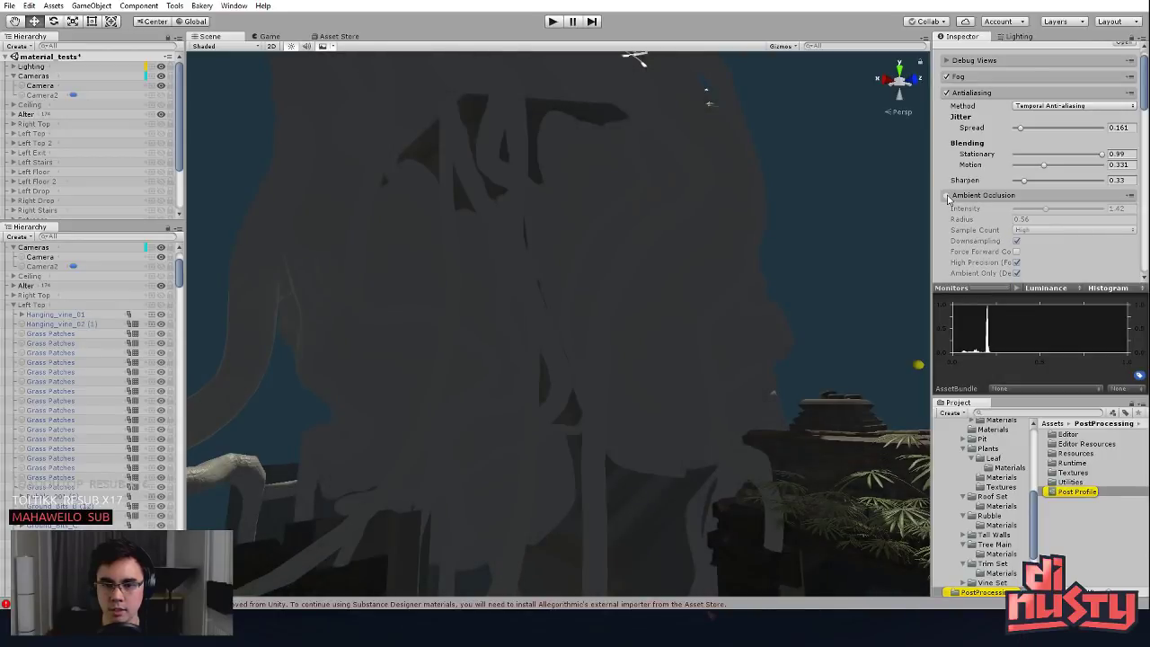
pyautogui.click(947, 196)
pyautogui.moveTo(1046, 208)
pyautogui.mouseDown()
pyautogui.moveTo(1027, 208)
pyautogui.moveTo(1040, 213)
pyautogui.mouseUp()
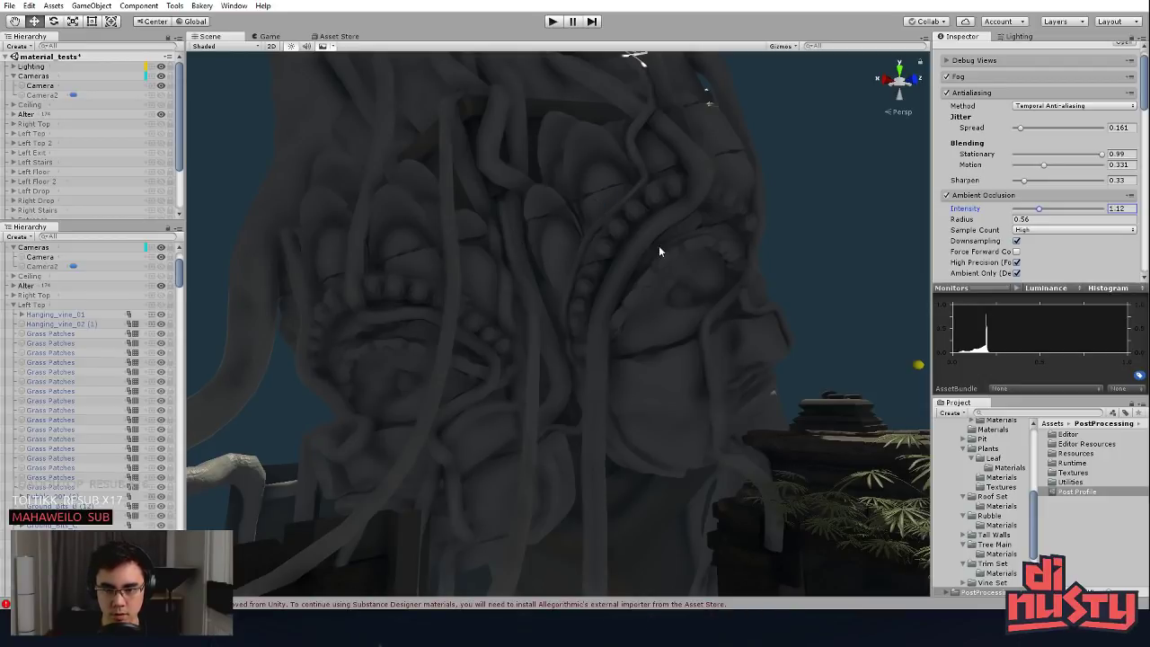
# Step: Examine the shading on the shadowed faces, the bark of the lit twisted roots, and the front faces
pyautogui.keyDown('alt'); pyautogui.moveTo(657, 270); pyautogui.dragTo(657, 314); pyautogui.keyUp('alt')
pyautogui.keyDown('alt'); pyautogui.moveTo(657, 315); pyautogui.dragTo(674, 325, button='right'); pyautogui.keyUp('alt')
pyautogui.keyDown('alt'); pyautogui.moveTo(674, 326); pyautogui.dragTo(707, 254); pyautogui.keyUp('alt')
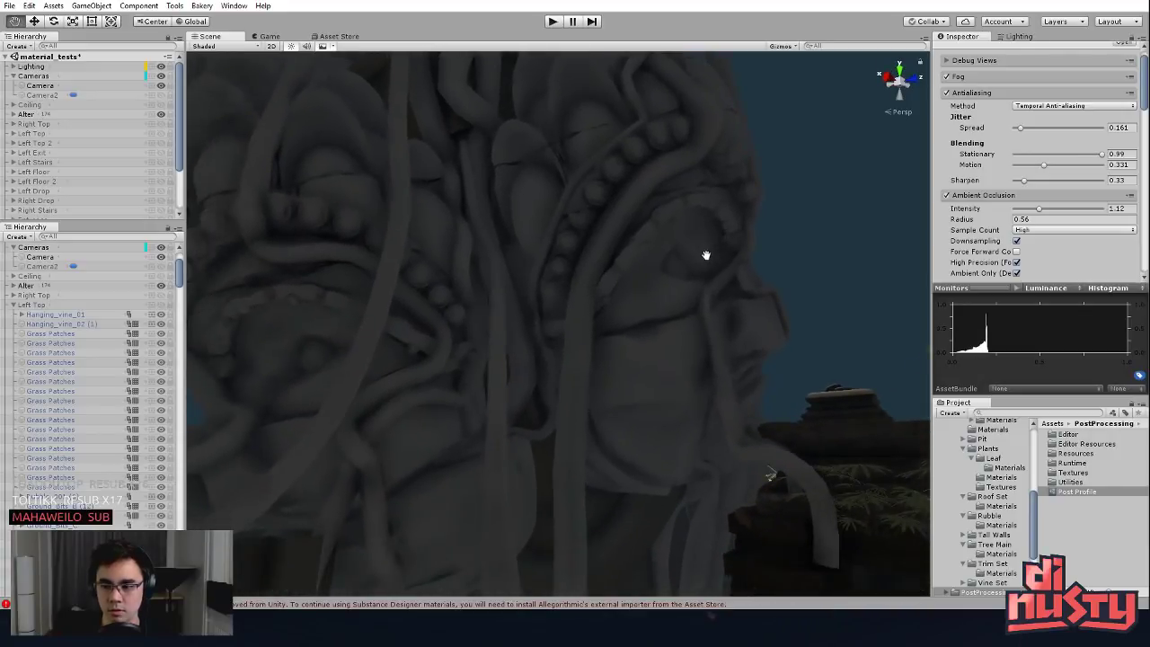
pyautogui.keyDown('alt'); pyautogui.moveTo(924, 258); pyautogui.dragTo(807, 340); pyautogui.keyUp('alt')
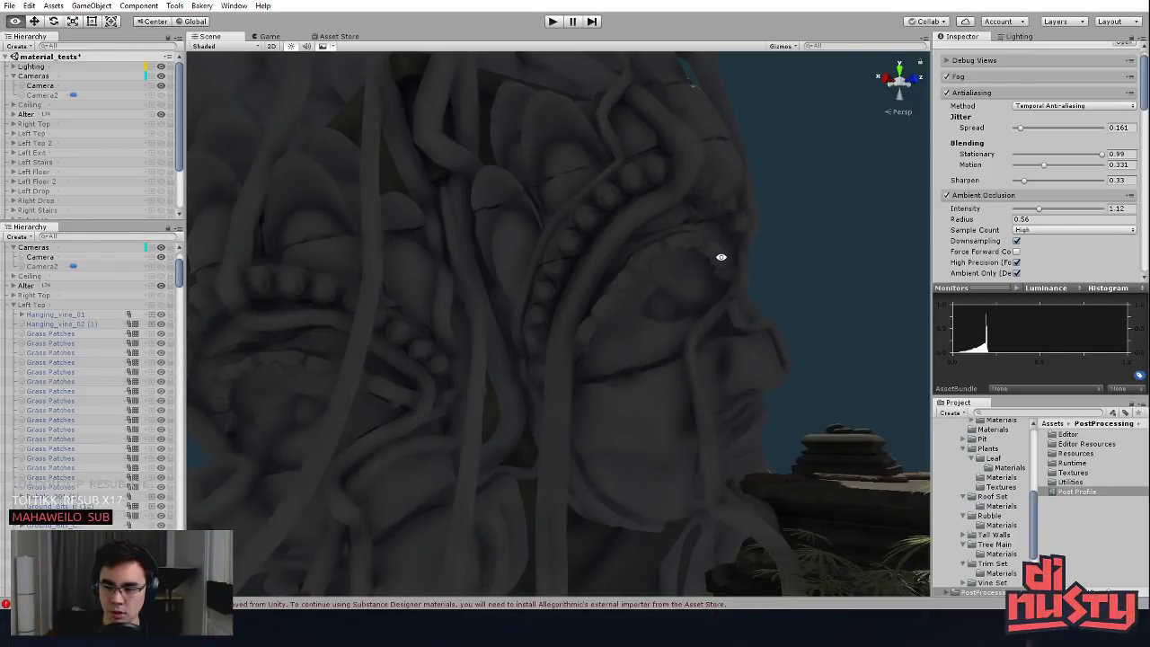
pyautogui.keyDown('alt'); pyautogui.moveTo(721, 257); pyautogui.dragTo(556, 252); pyautogui.keyUp('alt')
pyautogui.scroll(3, 509, 326)
pyautogui.keyDown('alt'); pyautogui.moveTo(637, 210); pyautogui.dragTo(678, 215, button='right'); pyautogui.keyUp('alt')
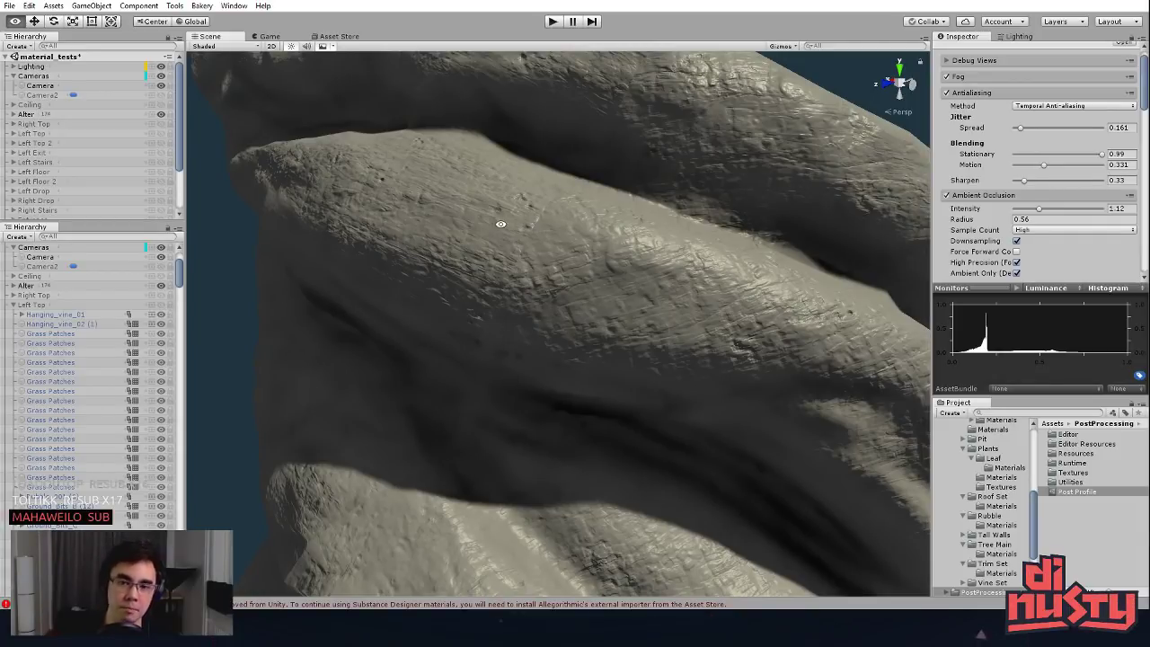
pyautogui.keyDown('alt'); pyautogui.moveTo(535, 214); pyautogui.dragTo(757, 239); pyautogui.keyUp('alt')
pyautogui.scroll(-4, 758, 239)
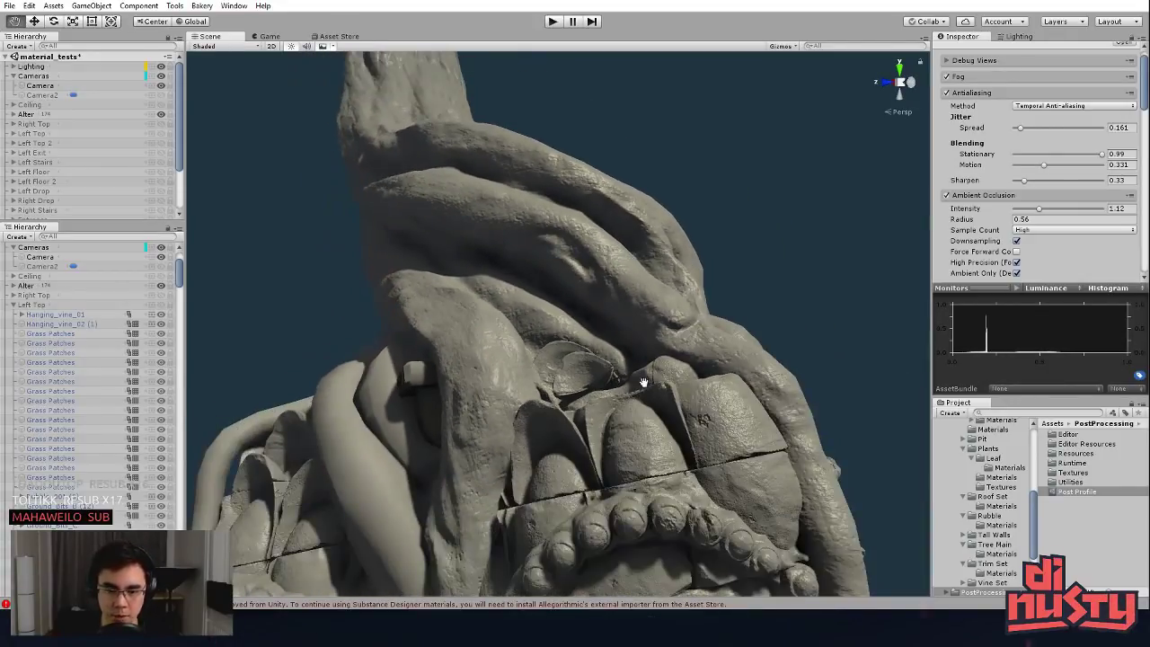
pyautogui.scroll(3, 642, 383)
pyautogui.keyDown('alt'); pyautogui.moveTo(642, 383); pyautogui.dragTo(743, 214); pyautogui.keyUp('alt')
pyautogui.scroll(-5, 689, 219)
# Step: Compare the settings of the tree2 and Faces materials, including the tree's secondary maps tiling, and clear the selection
pyautogui.click(745, 218)
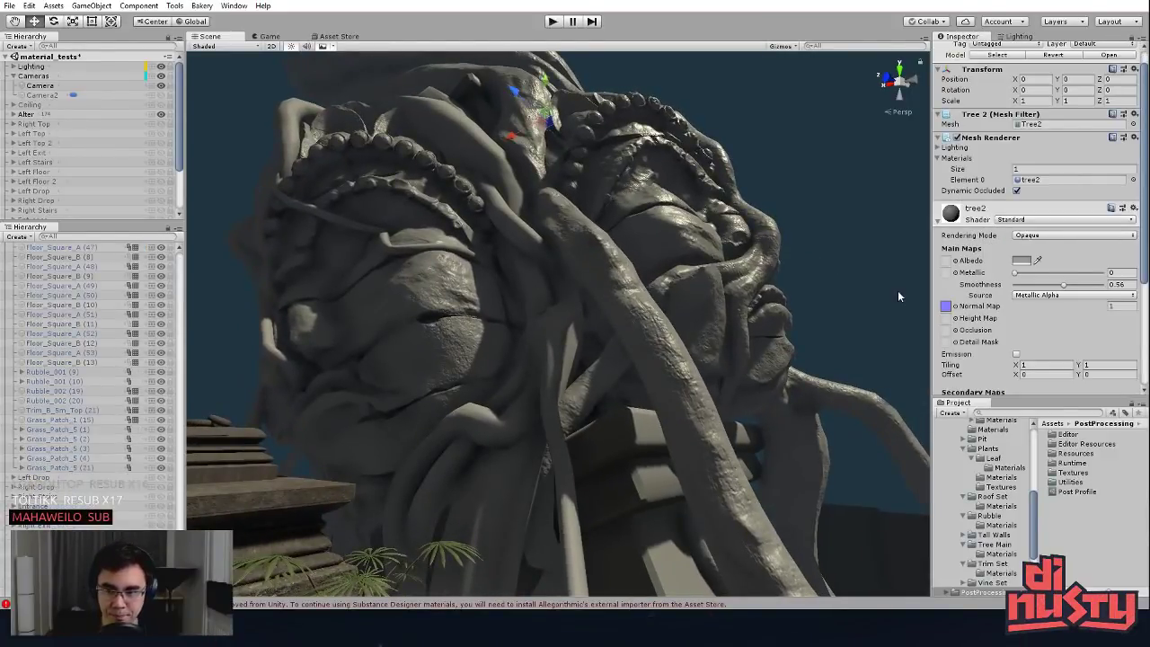
pyautogui.click(775, 265)
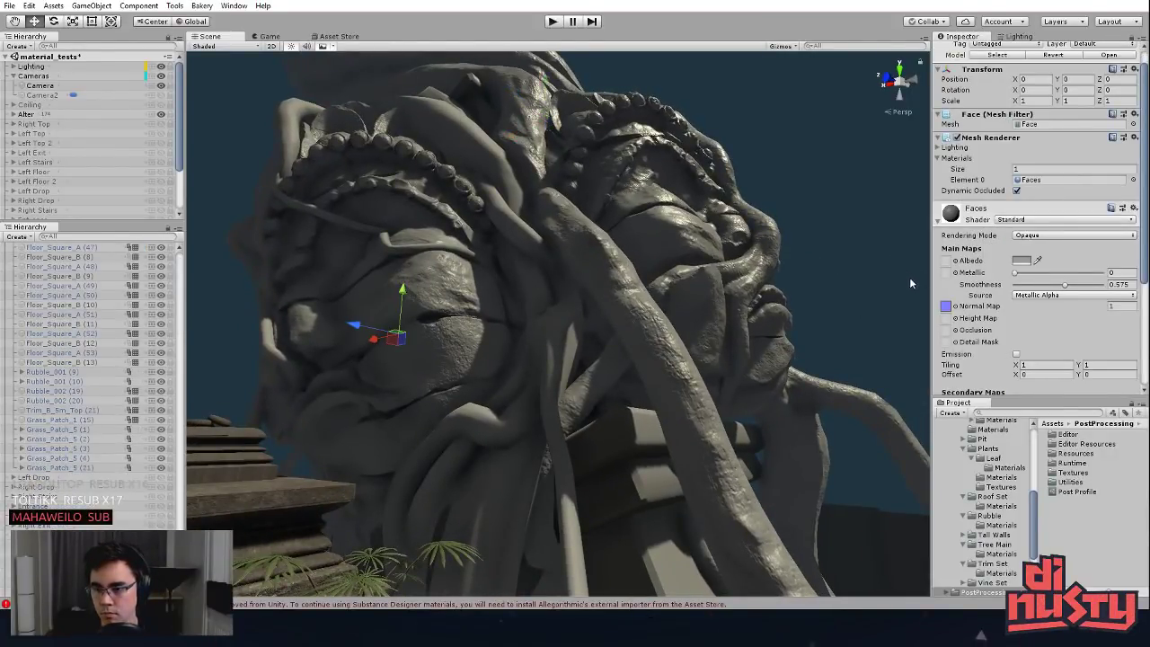
pyautogui.click(768, 221)
pyautogui.scroll(-4, 1002, 396)
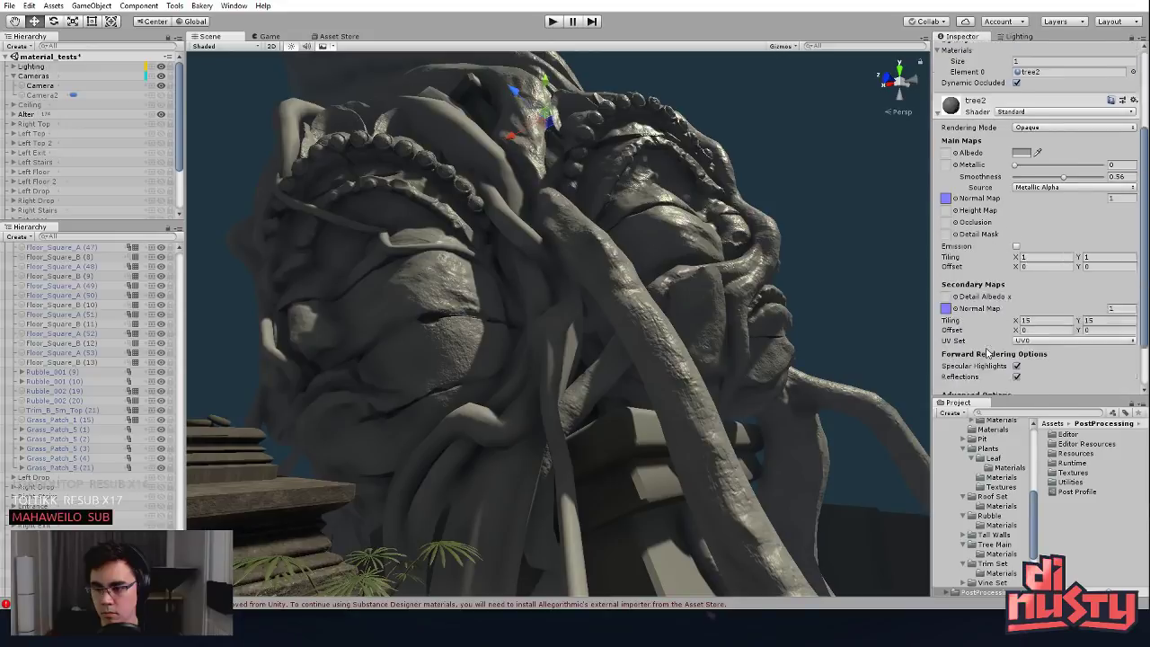
pyautogui.click(1059, 260)
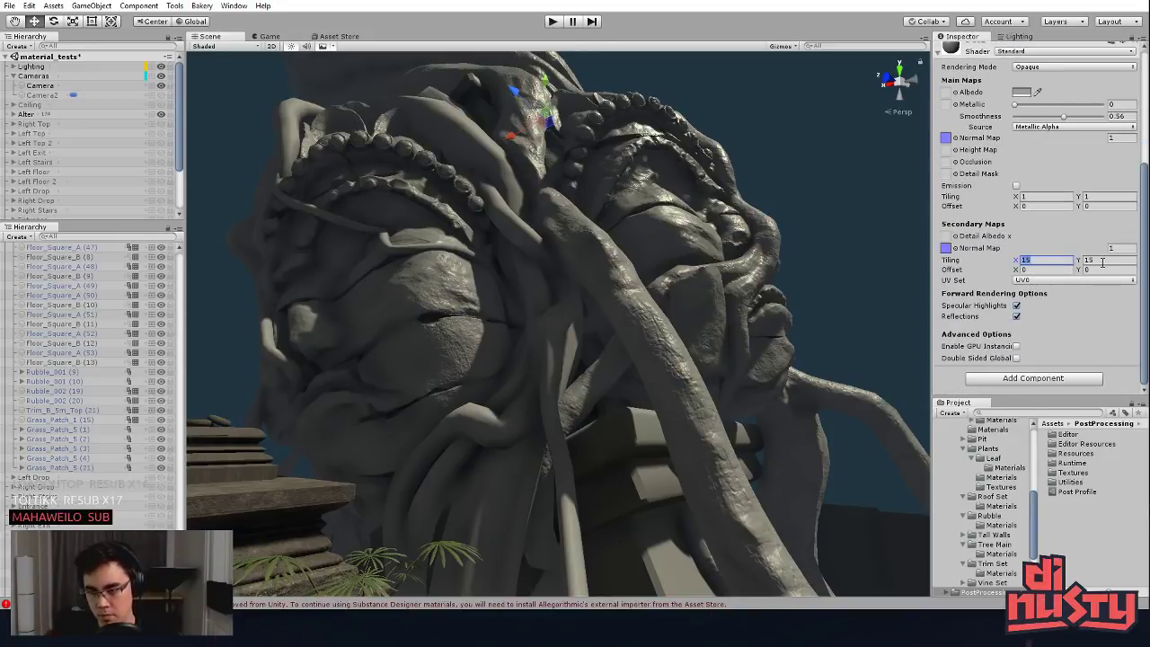
pyautogui.click(807, 270)
# Step: Review the root-covered faces from the lit and shadowed sides, comparing how the surface detail reads in each
pyautogui.moveTo(807, 270)
pyautogui.keyDown('alt'); pyautogui.mouseDown()
pyautogui.moveTo(660, 381)
pyautogui.moveTo(573, 242)
pyautogui.moveTo(624, 227)
pyautogui.moveTo(721, 269)
pyautogui.moveTo(760, 252)
pyautogui.moveTo(674, 329)
pyautogui.moveTo(729, 337)
pyautogui.moveTo(692, 362)
pyautogui.moveTo(730, 333)
pyautogui.moveTo(745, 347)
pyautogui.moveTo(650, 238)
pyautogui.moveTo(629, 249)
pyautogui.moveTo(662, 203)
pyautogui.moveTo(711, 192)
pyautogui.moveTo(619, 208)
pyautogui.moveTo(662, 280)
pyautogui.moveTo(719, 297)
pyautogui.moveTo(570, 360)
pyautogui.moveTo(663, 329)
pyautogui.moveTo(659, 303)
pyautogui.mouseUp(); pyautogui.keyUp('alt')
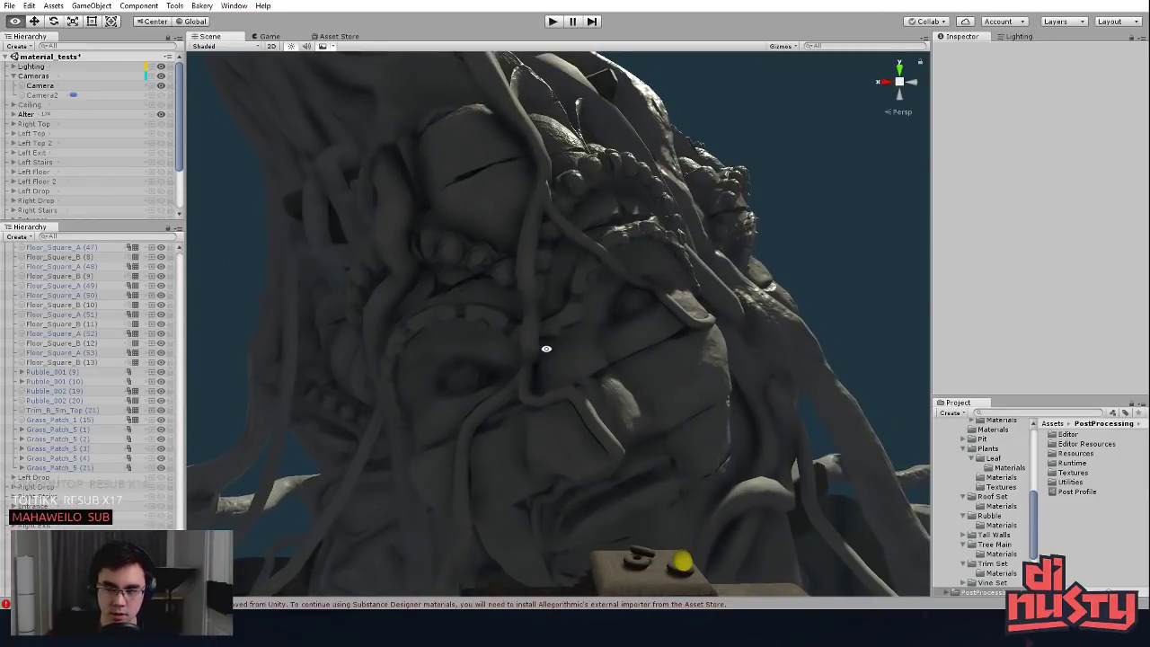
pyautogui.moveTo(547, 345)
pyautogui.keyDown('alt'); pyautogui.mouseDown()
pyautogui.moveTo(624, 324)
pyautogui.moveTo(670, 293)
pyautogui.moveTo(536, 308)
pyautogui.moveTo(397, 424)
pyautogui.moveTo(485, 288)
pyautogui.moveTo(580, 272)
pyautogui.moveTo(661, 323)
pyautogui.moveTo(665, 288)
pyautogui.moveTo(679, 283)
pyautogui.mouseUp(); pyautogui.keyUp('alt')
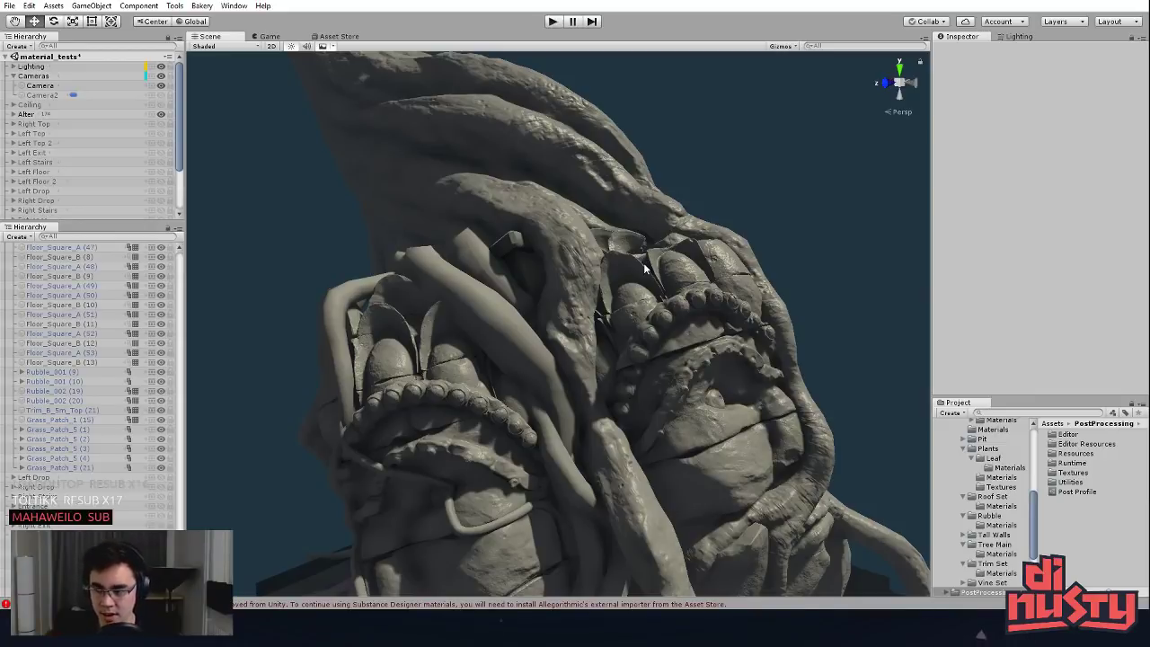
pyautogui.moveTo(623, 251); pyautogui.dragTo(653, 170, button='right')
pyautogui.moveTo(632, 257); pyautogui.dragTo(632, 258, button='middle')
pyautogui.scroll(-3, 633, 258)
pyautogui.keyDown('alt'); pyautogui.moveTo(633, 258); pyautogui.dragTo(739, 305); pyautogui.keyUp('alt')
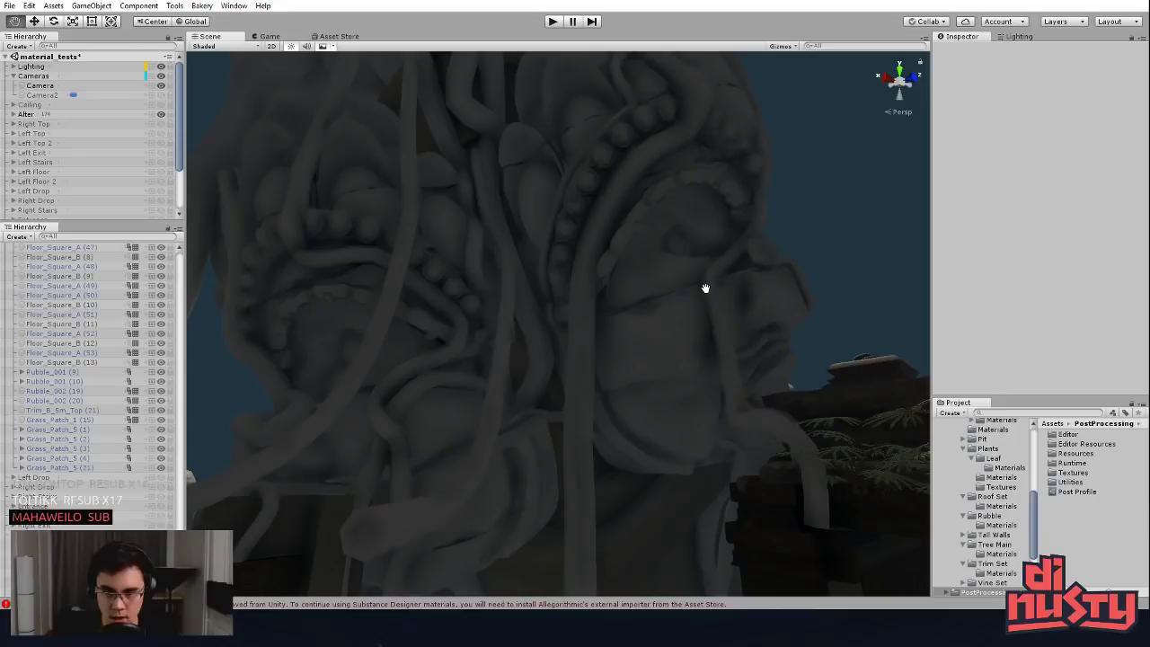
pyautogui.keyDown('alt'); pyautogui.moveTo(706, 290); pyautogui.dragTo(719, 314); pyautogui.keyUp('alt')
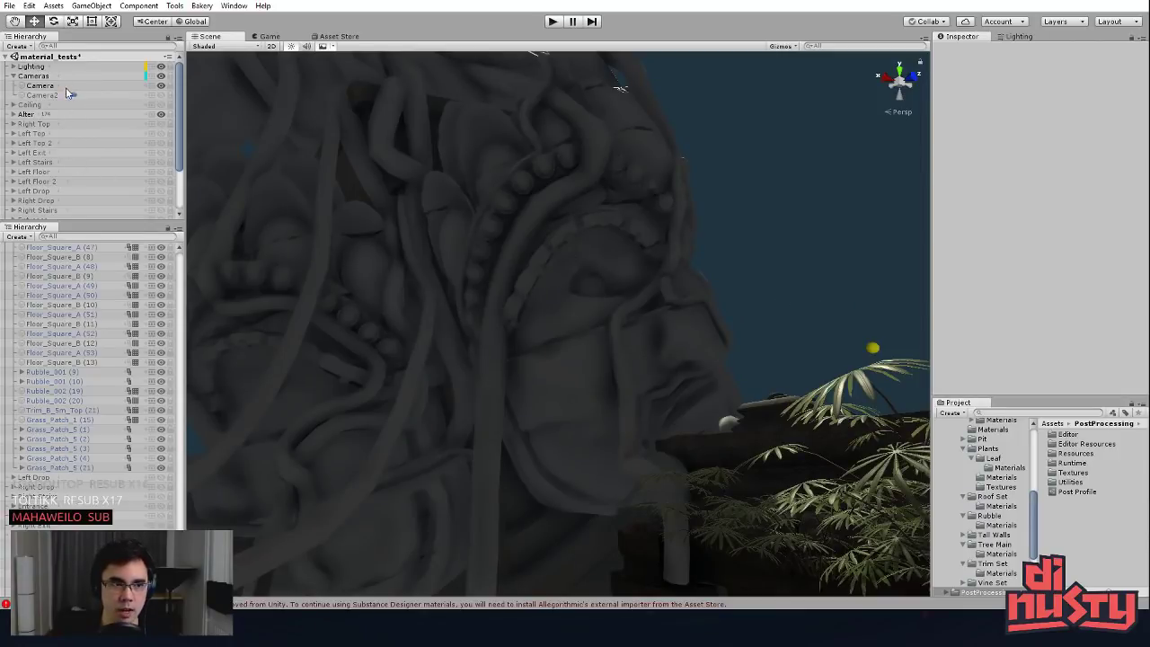
# Step: Show the hidden Left Top group and bring its carved pillar into view beside the shadowed faces
pyautogui.keyDown('alt'); pyautogui.moveTo(394, 235); pyautogui.dragTo(675, 314); pyautogui.keyUp('alt')
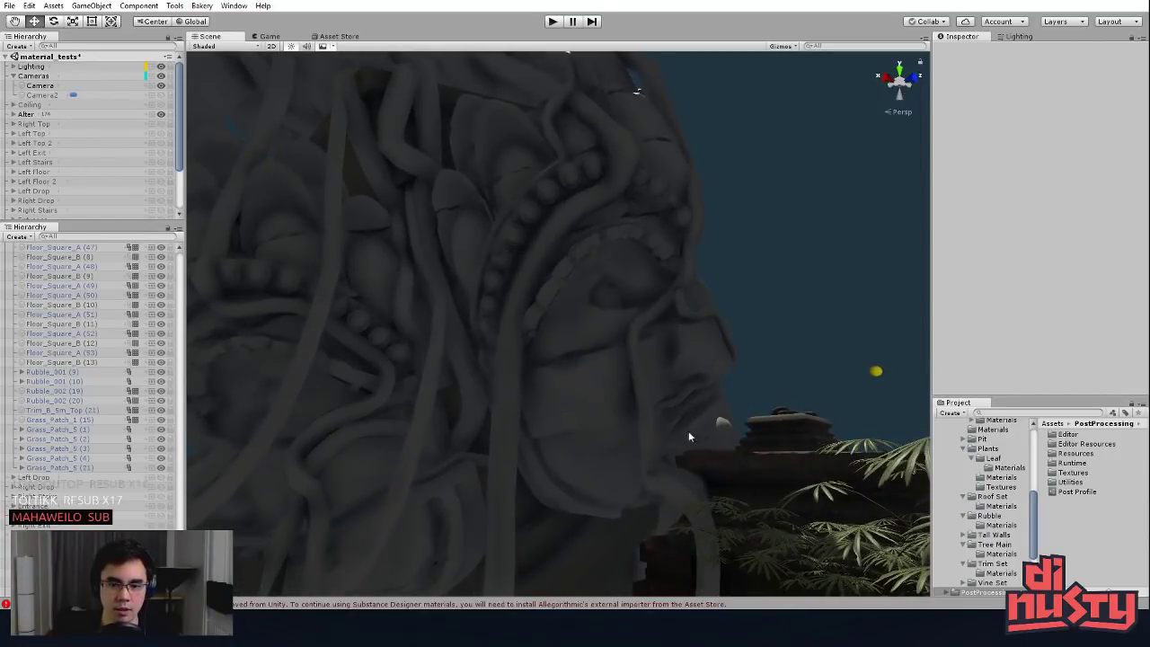
pyautogui.keyDown('alt'); pyautogui.moveTo(689, 432); pyautogui.dragTo(476, 398); pyautogui.keyUp('alt')
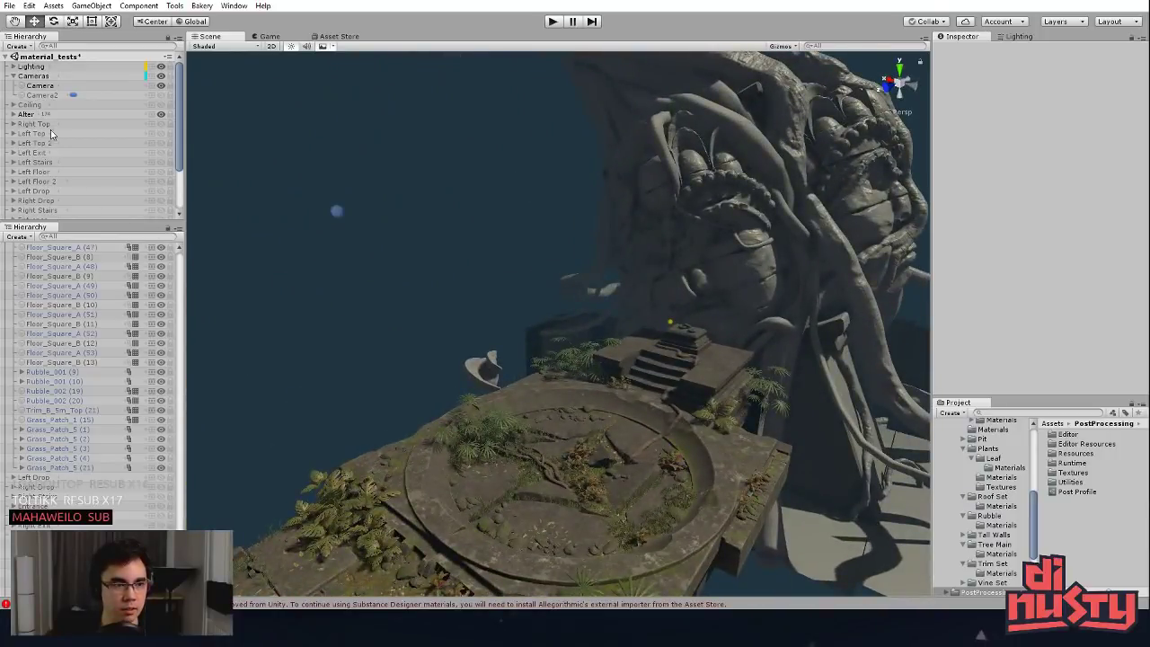
pyautogui.click(161, 133)
pyautogui.keyDown('alt'); pyautogui.moveTo(284, 172); pyautogui.dragTo(637, 396); pyautogui.keyUp('alt')
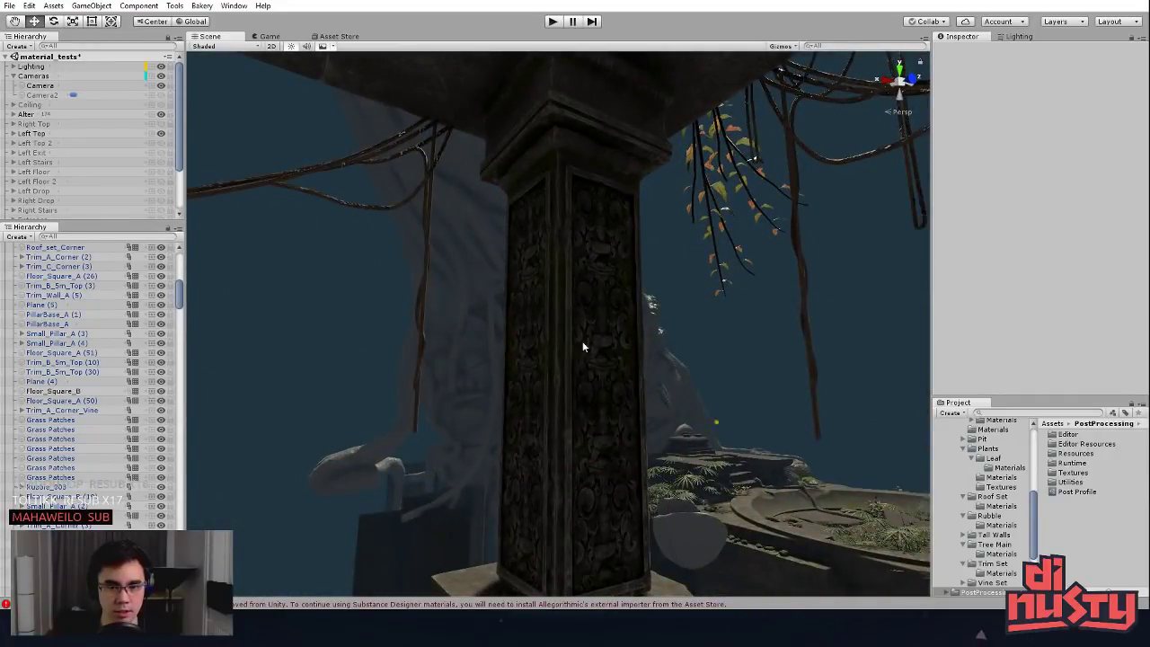
pyautogui.keyDown('alt'); pyautogui.moveTo(582, 346); pyautogui.dragTo(634, 285); pyautogui.keyUp('alt')
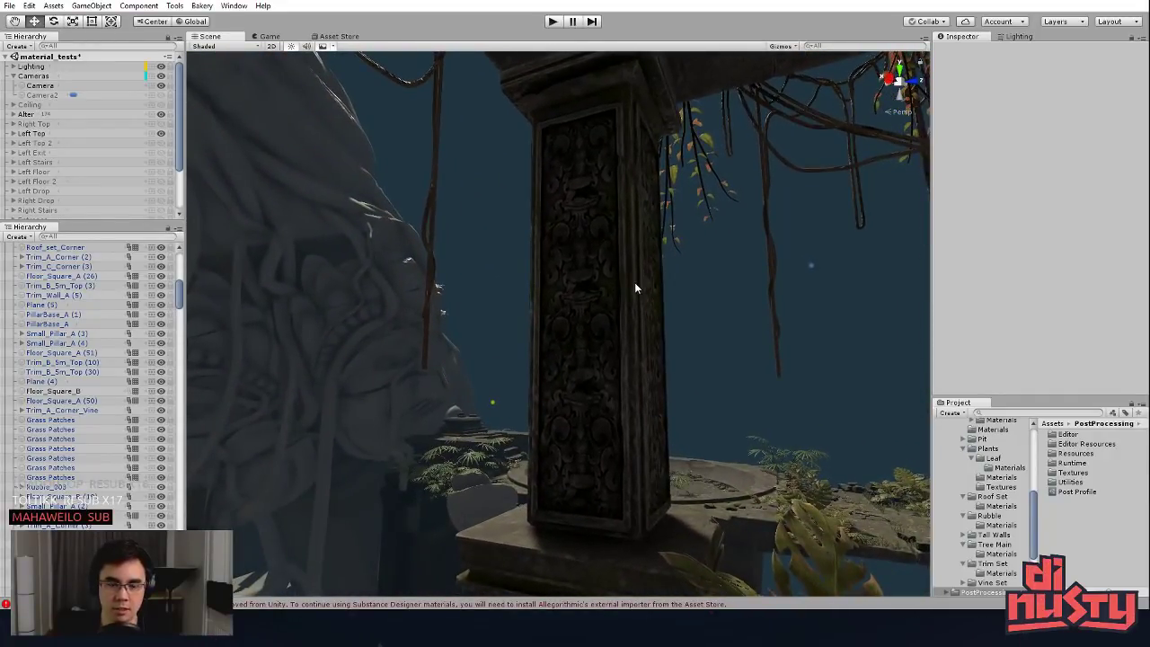
# Step: Select the carved small pillar and review its Pillar_Small_A material's stone, moss and master map settings
pyautogui.click(578, 333)
pyautogui.click(603, 327)
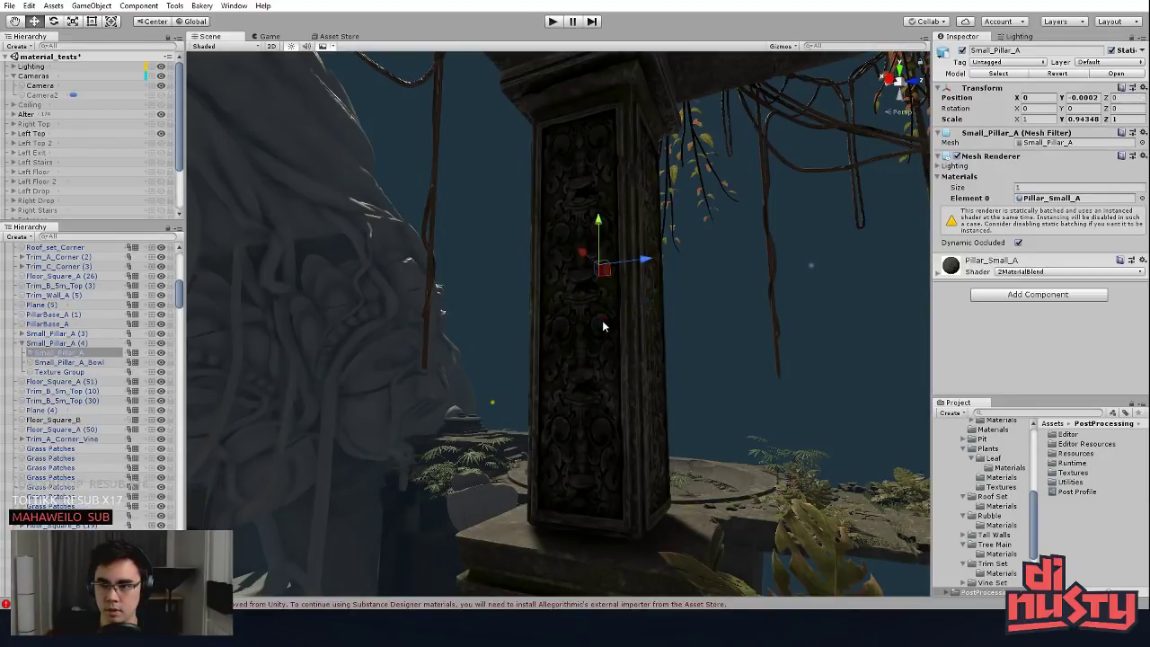
pyautogui.click(989, 272)
pyautogui.scroll(-5, 993, 337)
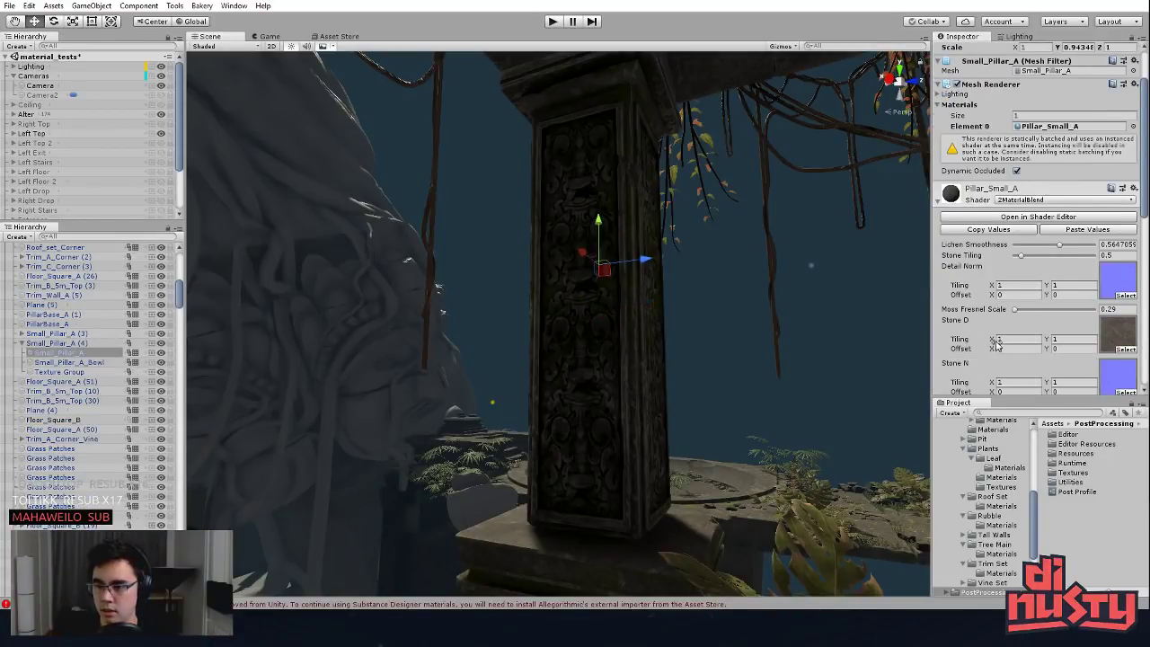
pyautogui.scroll(-10, 995, 327)
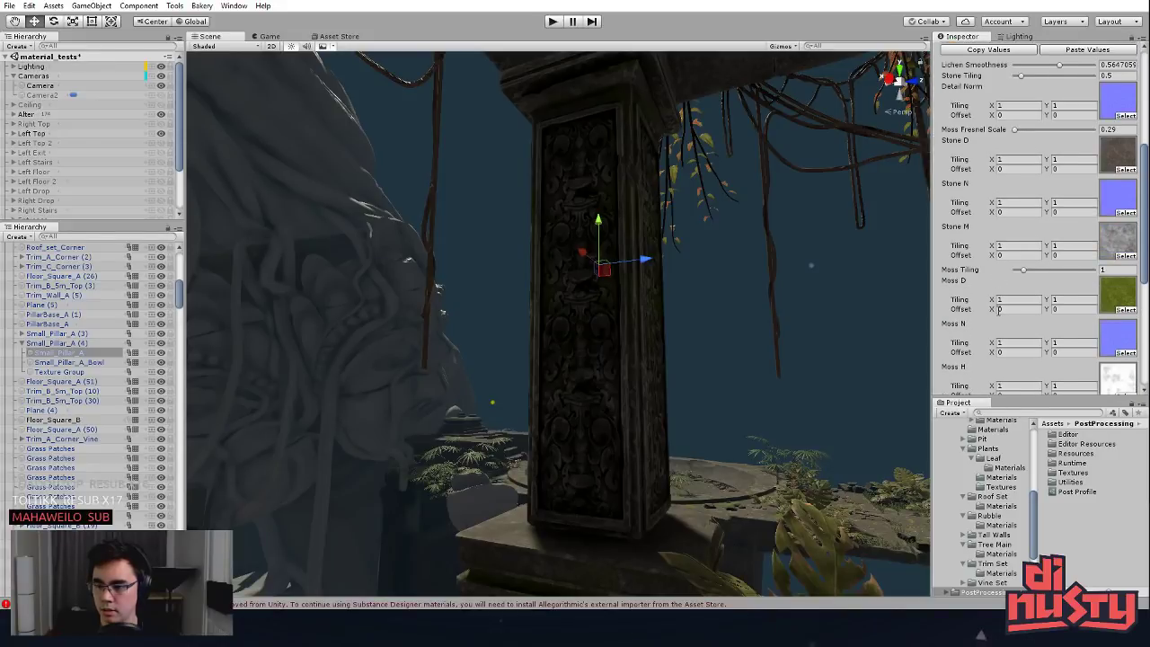
pyautogui.scroll(-7, 998, 310)
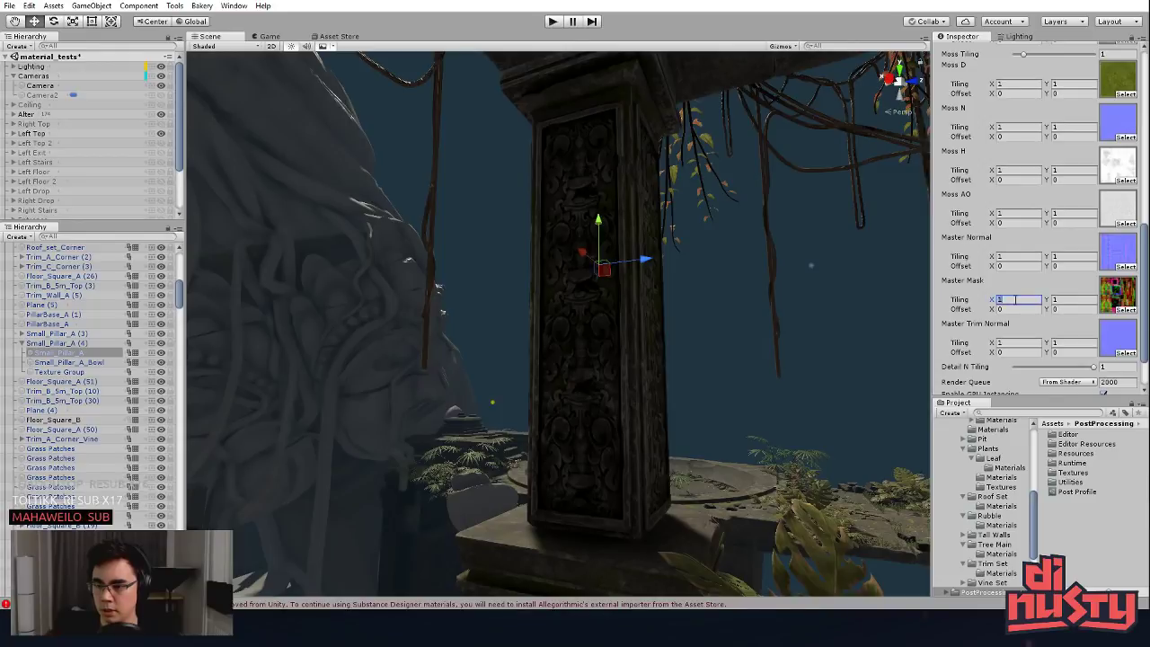
pyautogui.moveTo(818, 278); pyautogui.dragTo(830, 294, button='right')
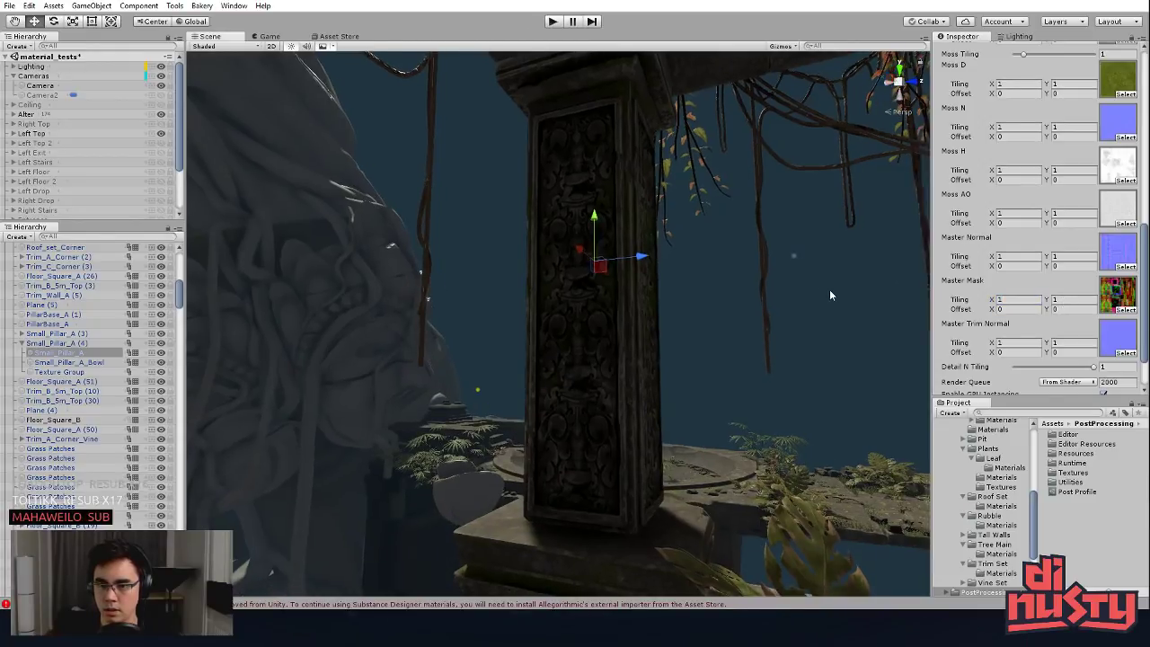
# Step: Examine the carved pillar's shadowed side against the shadowed faces, and clear the selection
pyautogui.click(638, 333)
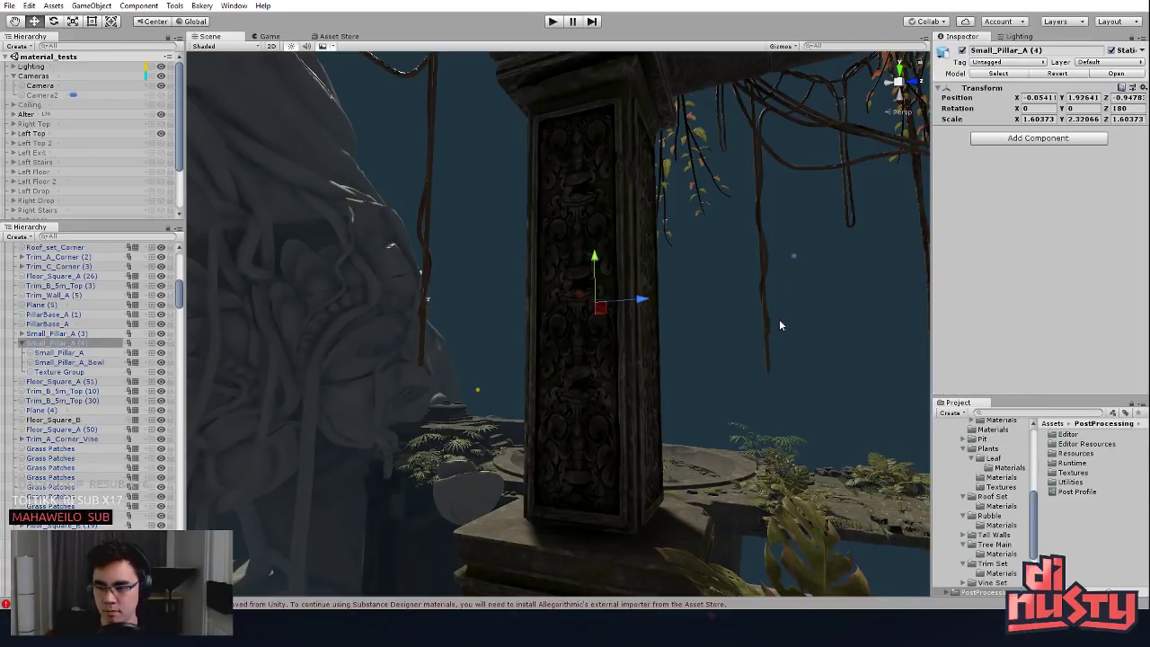
pyautogui.moveTo(780, 323); pyautogui.dragTo(794, 312, button='right')
pyautogui.moveTo(794, 312); pyautogui.dragTo(803, 279, button='middle')
pyautogui.moveTo(803, 278); pyautogui.dragTo(806, 286, button='right')
pyautogui.moveTo(806, 286); pyautogui.dragTo(795, 289, button='middle')
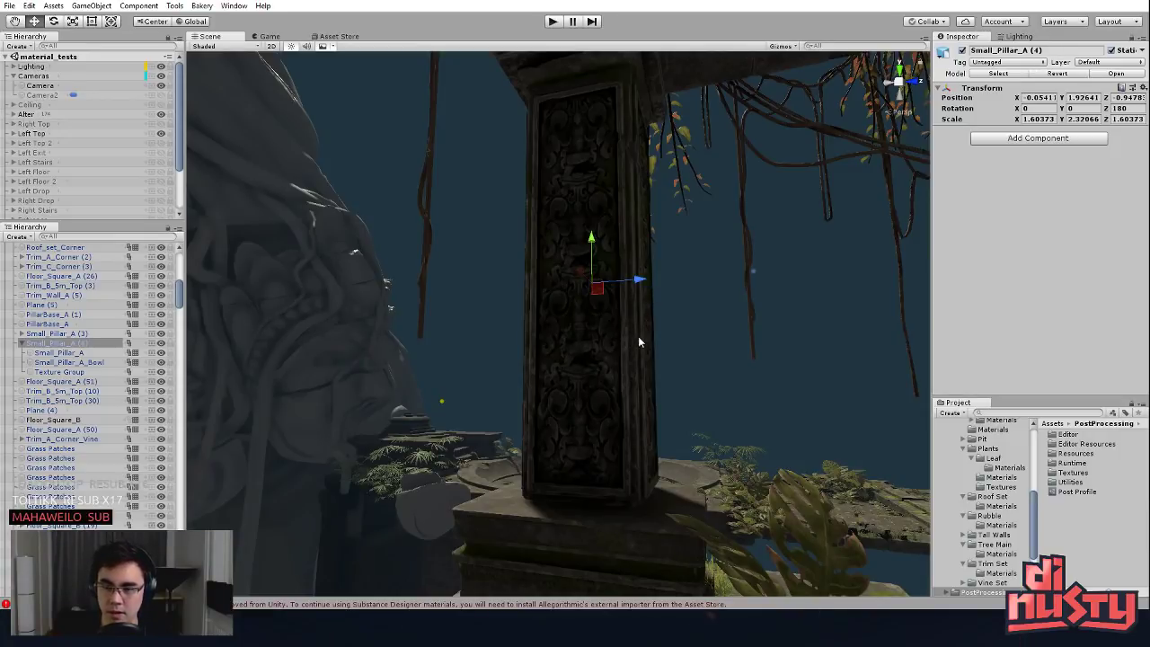
pyautogui.click(652, 296)
pyautogui.click(691, 266)
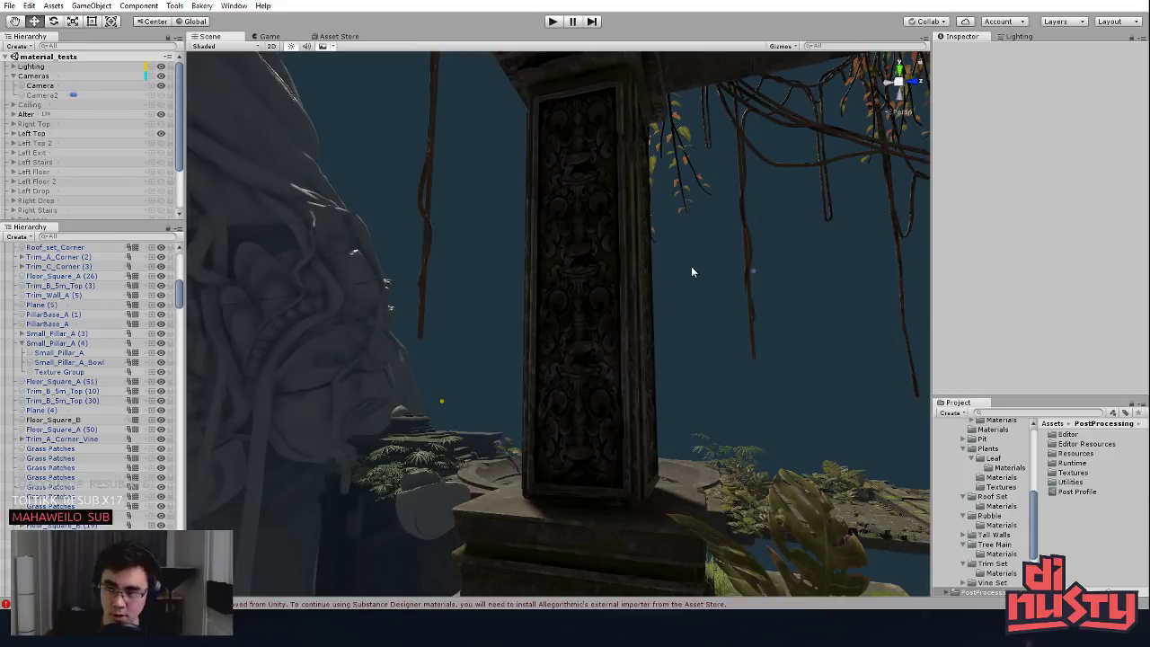
# Step: Try Master Mask tiling values of 0 and 2 on the small pillar's Pillar_Small_A material
pyautogui.click(614, 254)
pyautogui.keyDown('alt'); pyautogui.moveTo(683, 242); pyautogui.dragTo(663, 362); pyautogui.keyUp('alt')
pyautogui.click(651, 364)
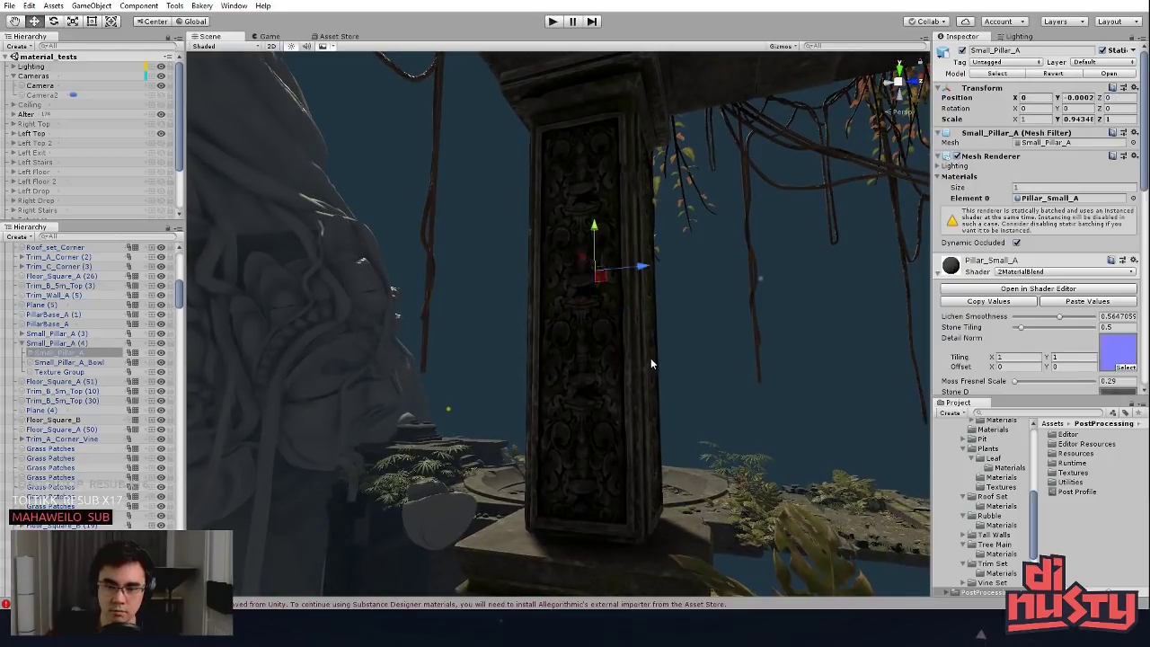
pyautogui.scroll(-10, 1047, 343)
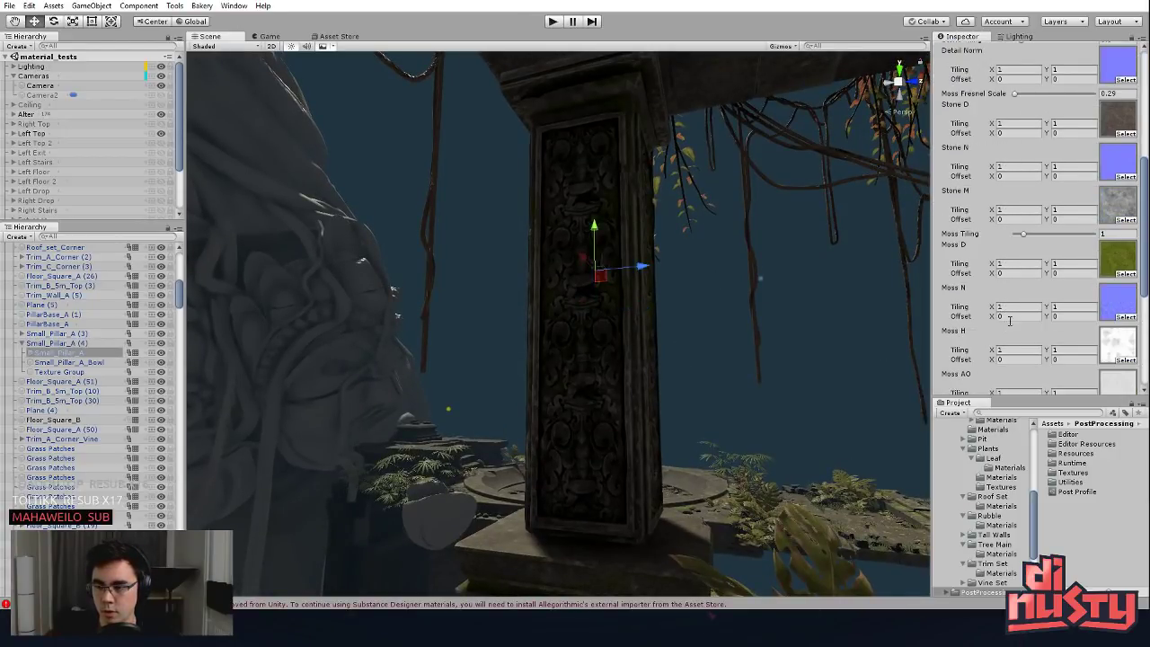
pyautogui.scroll(-1, 1011, 322)
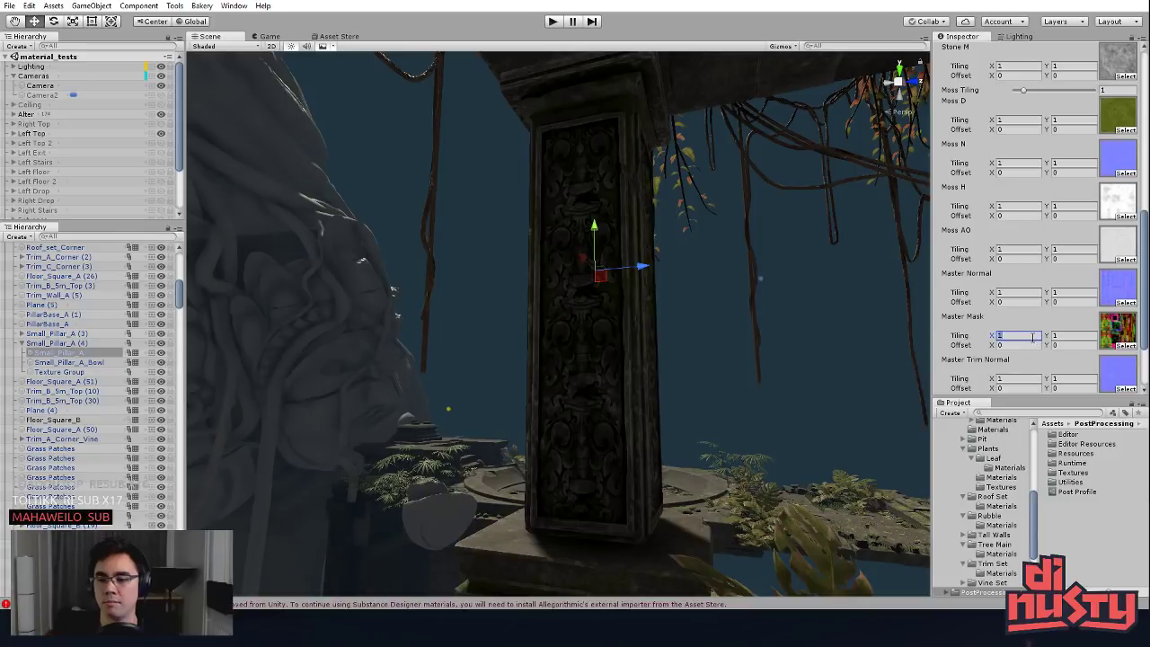
pyautogui.press('Tab')
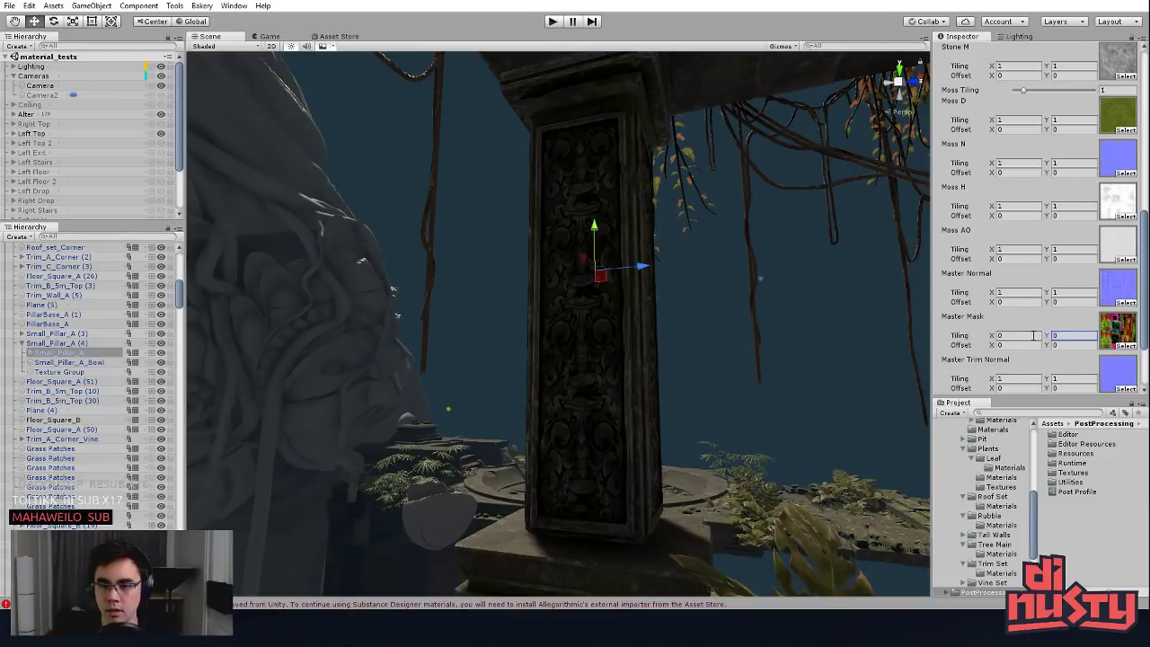
pyautogui.click(1021, 335)
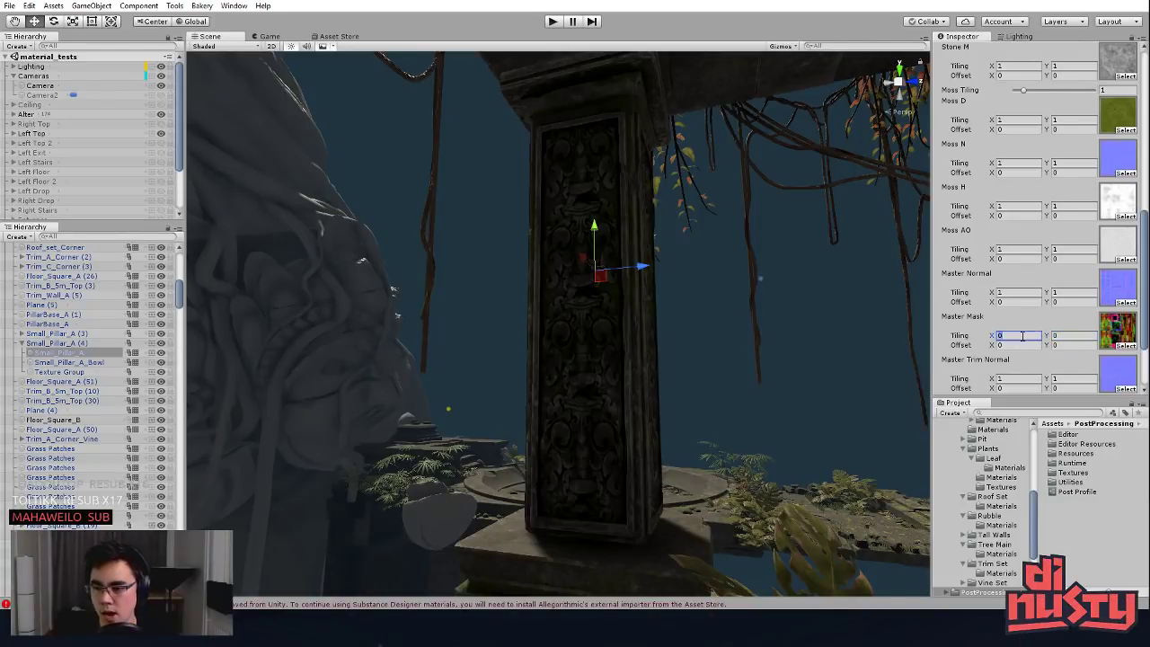
pyautogui.write('1')
pyautogui.press('Tab')
pyautogui.click(1025, 335)
pyautogui.write('2')
pyautogui.click(1062, 341)
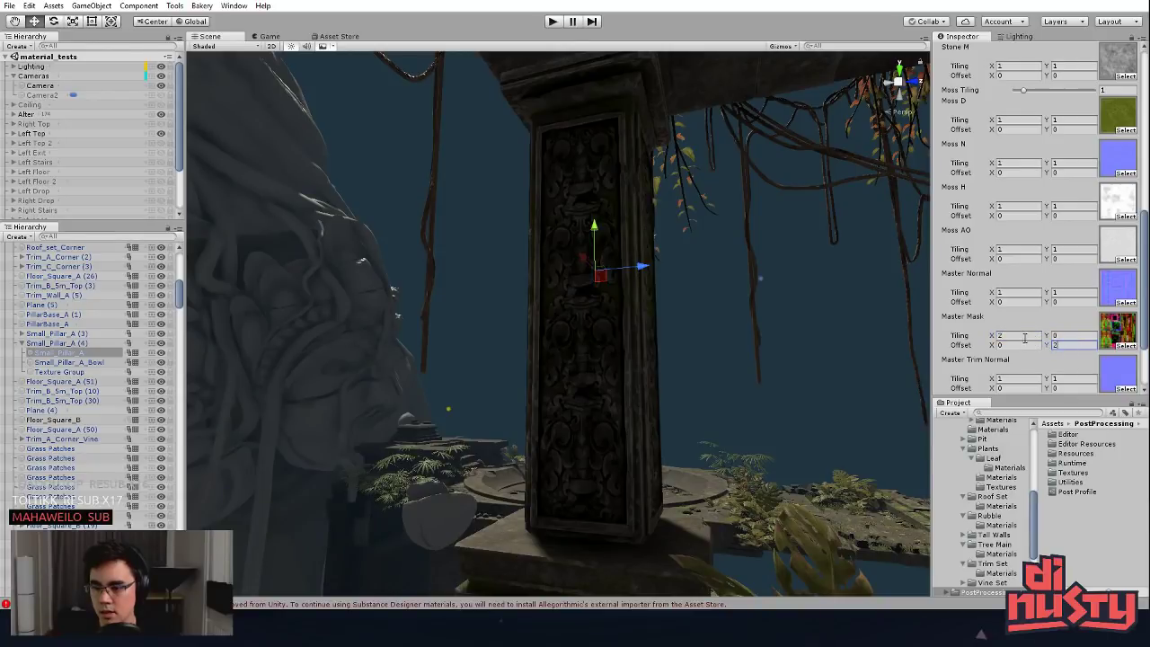
# Step: Restore the Pillar_Small_A material's Master Mask tiling to 1 in X and Y
pyautogui.click(1024, 337)
pyautogui.write('1')
pyautogui.press('Tab')
pyautogui.write('1')
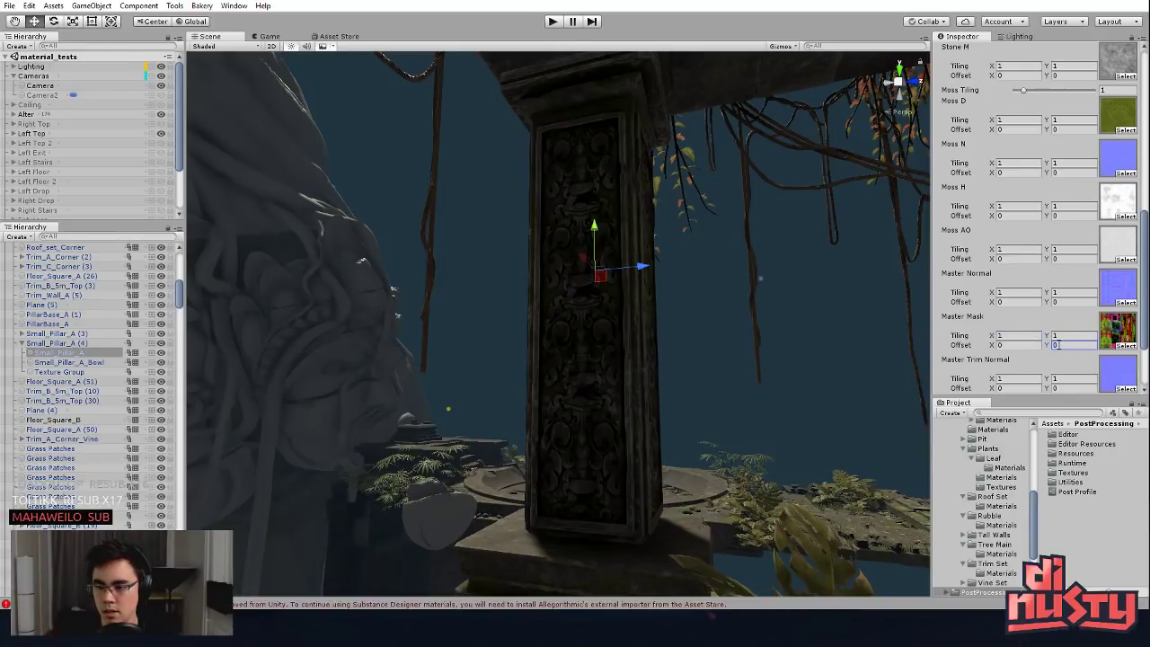
pyautogui.scroll(-2, 1035, 342)
pyautogui.scroll(-2, 980, 354)
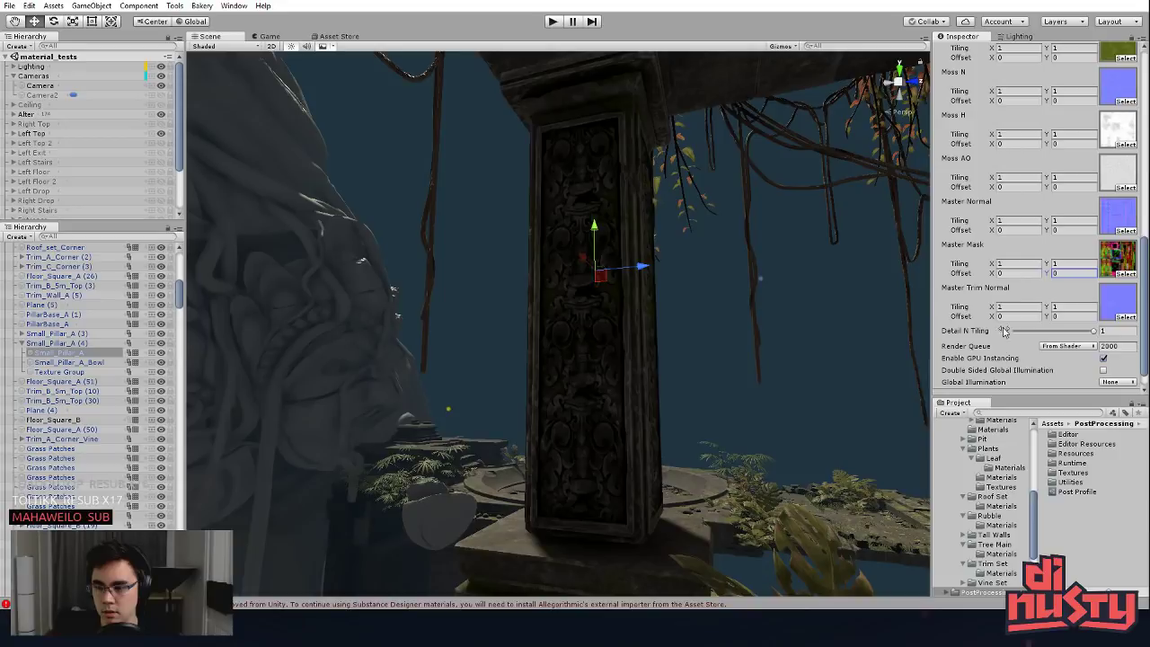
# Step: Examine the lit, mossy carvings of the small pillar up close from several angles
pyautogui.keyDown('alt'); pyautogui.moveTo(706, 333); pyautogui.dragTo(885, 330); pyautogui.keyUp('alt')
pyautogui.keyDown('alt'); pyautogui.moveTo(503, 309); pyautogui.dragTo(701, 337, button='middle'); pyautogui.keyUp('alt')
pyautogui.keyDown('alt'); pyautogui.moveTo(701, 337); pyautogui.dragTo(741, 343, button='right'); pyautogui.keyUp('alt')
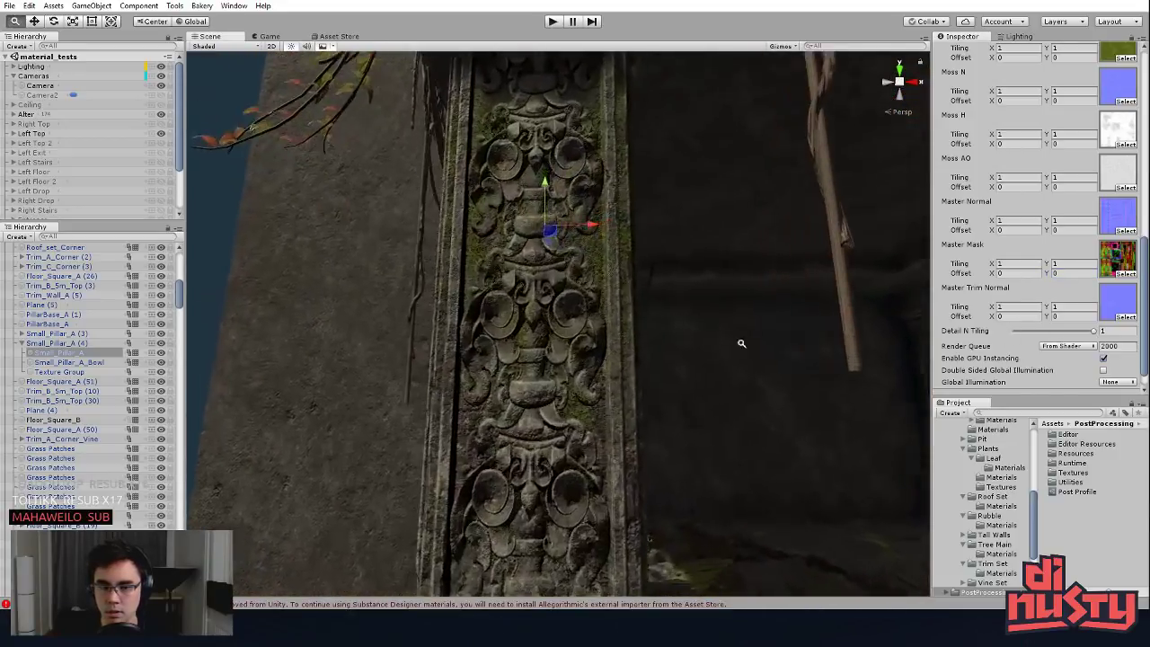
pyautogui.keyDown('alt'); pyautogui.moveTo(742, 344); pyautogui.dragTo(817, 290); pyautogui.keyUp('alt')
pyautogui.moveTo(817, 290); pyautogui.dragTo(688, 319, button='middle')
pyautogui.click(661, 328)
pyautogui.keyDown('alt'); pyautogui.moveTo(662, 328); pyautogui.dragTo(719, 347); pyautogui.keyUp('alt')
pyautogui.click(648, 350)
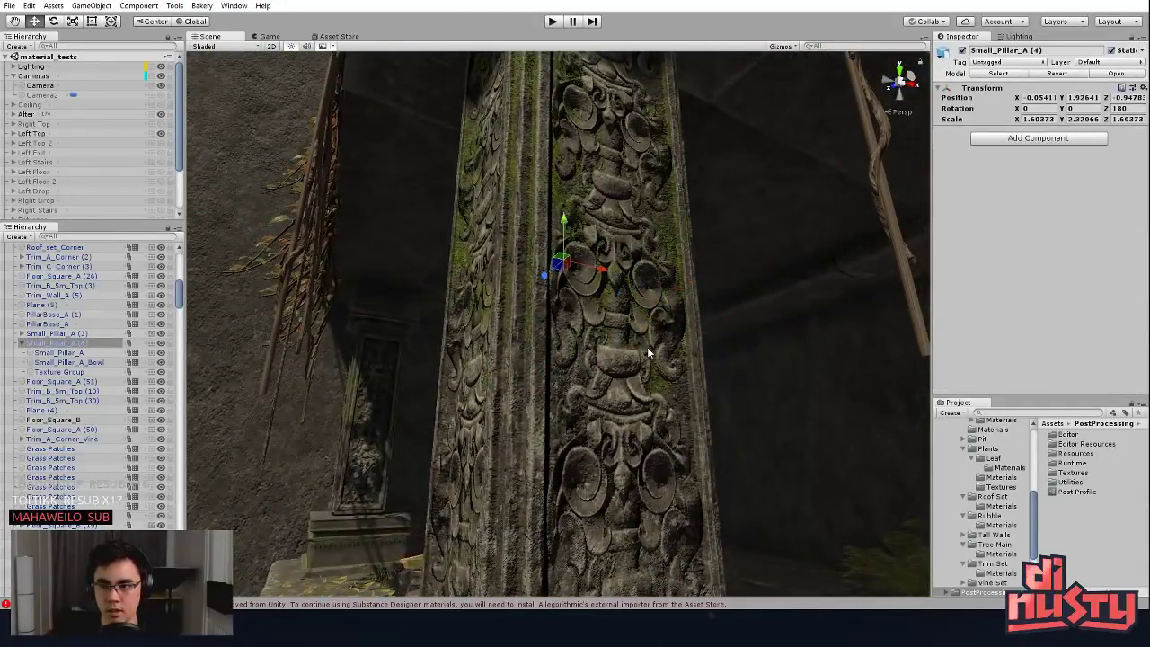
pyautogui.moveTo(572, 184)
pyautogui.keyDown('alt'); pyautogui.mouseDown()
pyautogui.moveTo(598, 195)
pyautogui.moveTo(599, 114)
pyautogui.moveTo(578, 185)
pyautogui.mouseUp(); pyautogui.keyUp('alt')
# Step: Reselect the small pillar mesh and review its moss tiling, moss maps, Master Normal and Master Mask settings
pyautogui.click(578, 189)
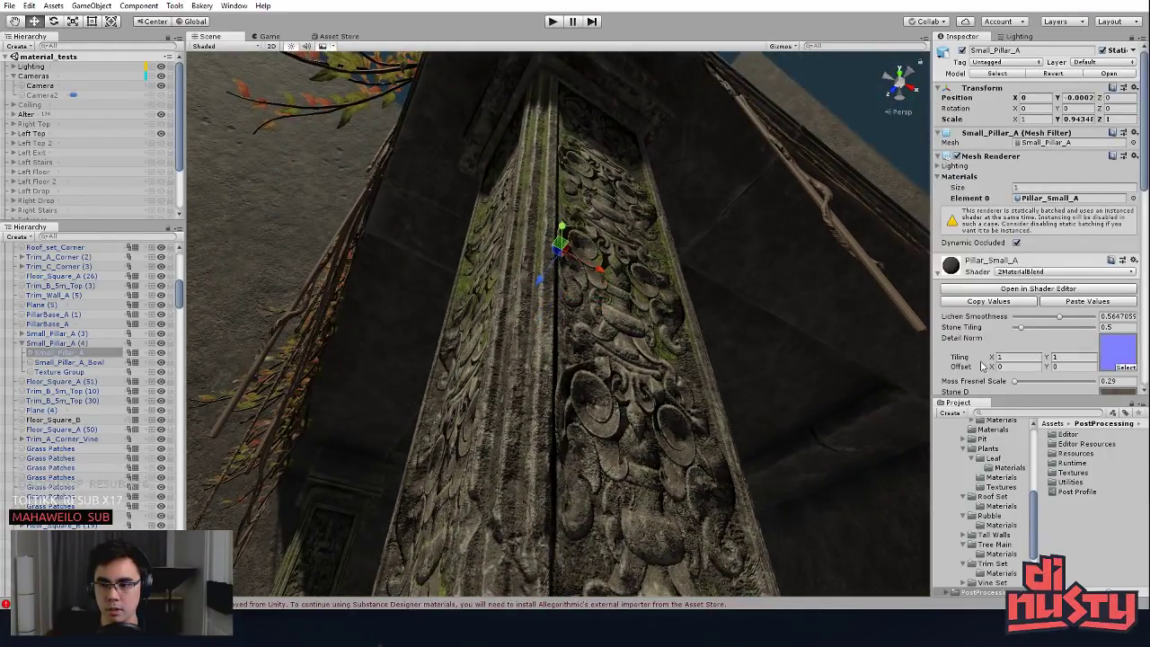
pyautogui.scroll(-5, 983, 366)
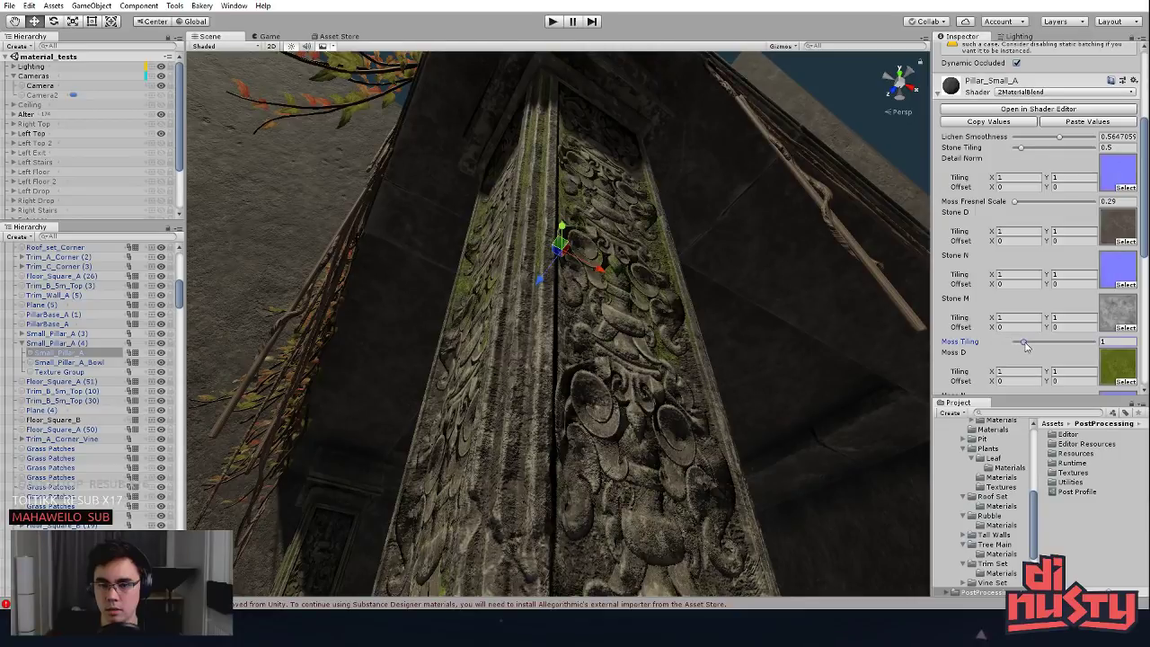
pyautogui.scroll(-4, 1005, 350)
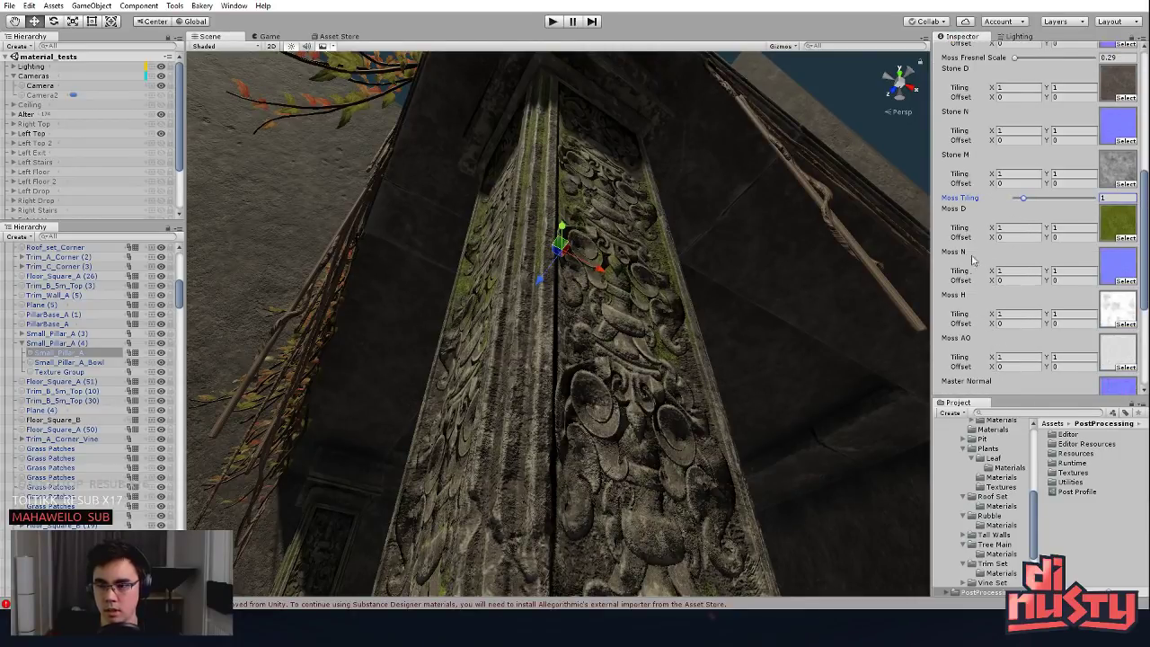
pyautogui.scroll(-1, 980, 322)
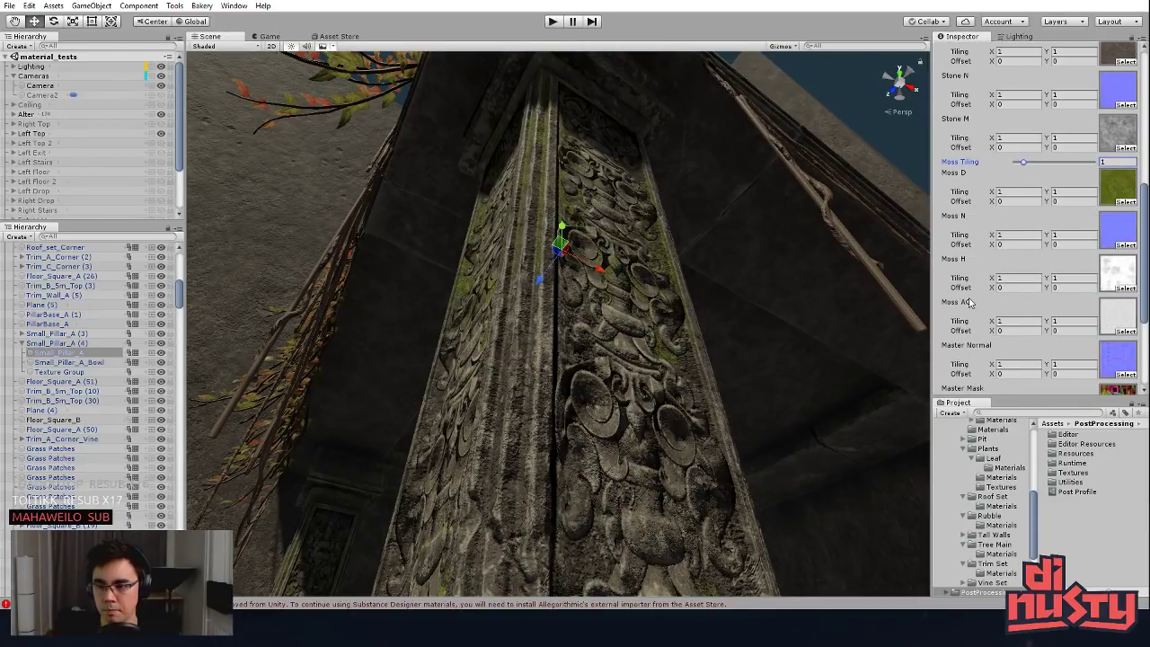
pyautogui.scroll(-1, 961, 279)
pyautogui.click(1021, 371)
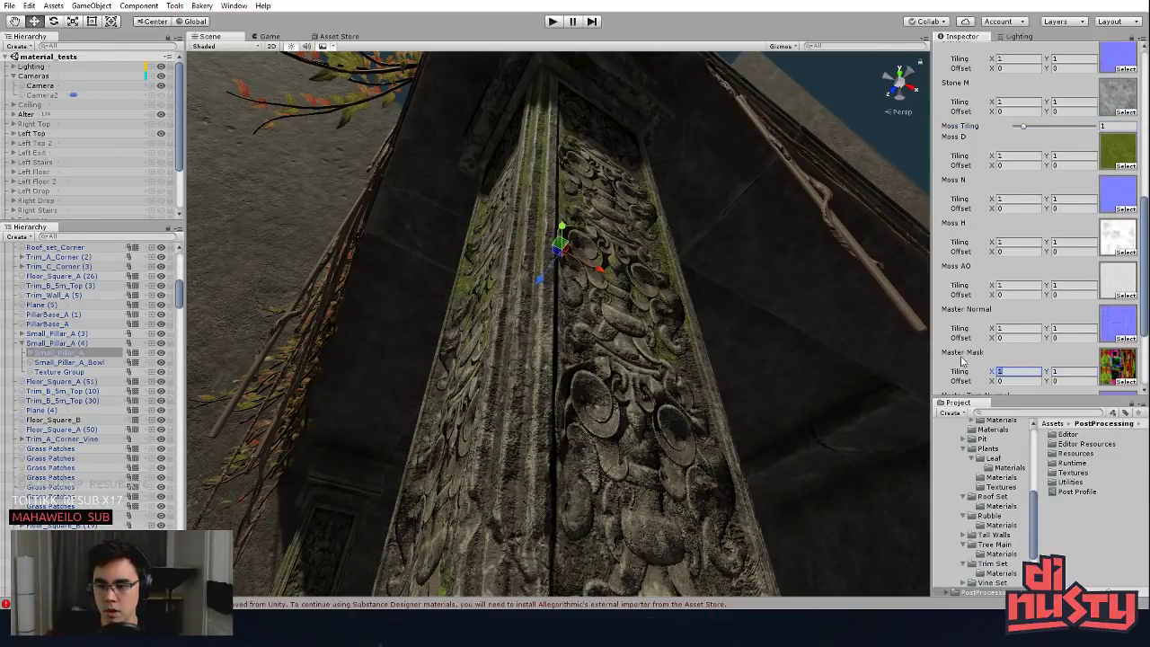
pyautogui.scroll(-2, 962, 360)
# Step: Inspect the pillar down to its base and the carved relief on its shadowed side, with nothing selected
pyautogui.keyDown('alt'); pyautogui.moveTo(794, 367); pyautogui.dragTo(680, 318, button='right'); pyautogui.keyUp('alt')
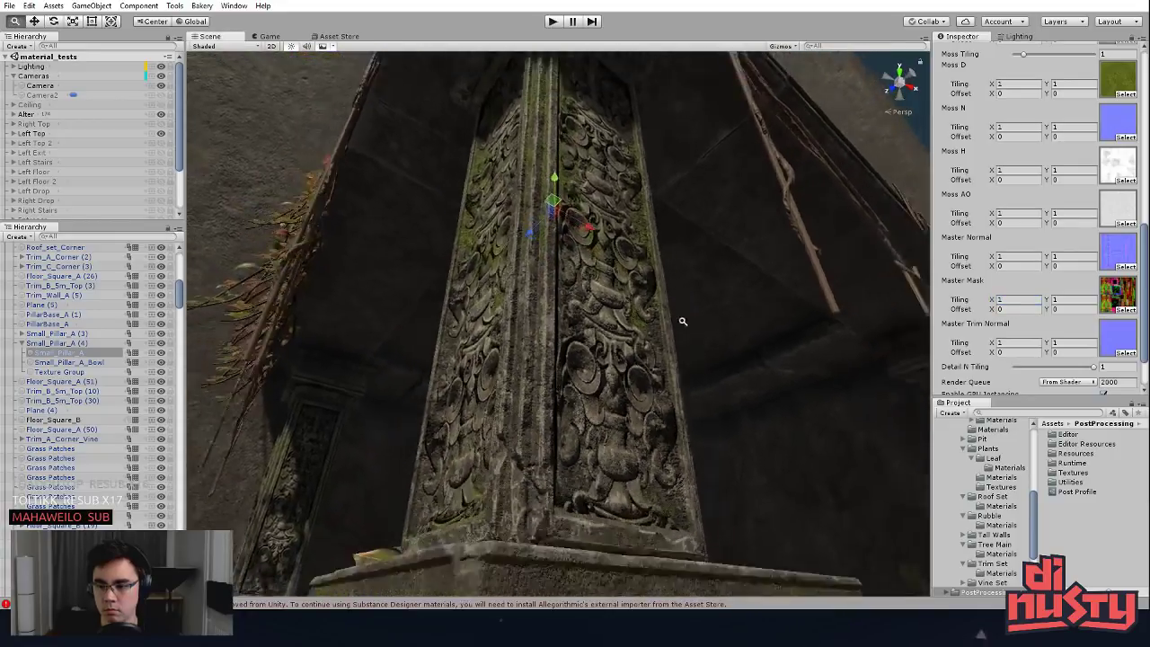
pyautogui.keyDown('alt'); pyautogui.moveTo(680, 319); pyautogui.dragTo(654, 305); pyautogui.keyUp('alt')
pyautogui.click(686, 390)
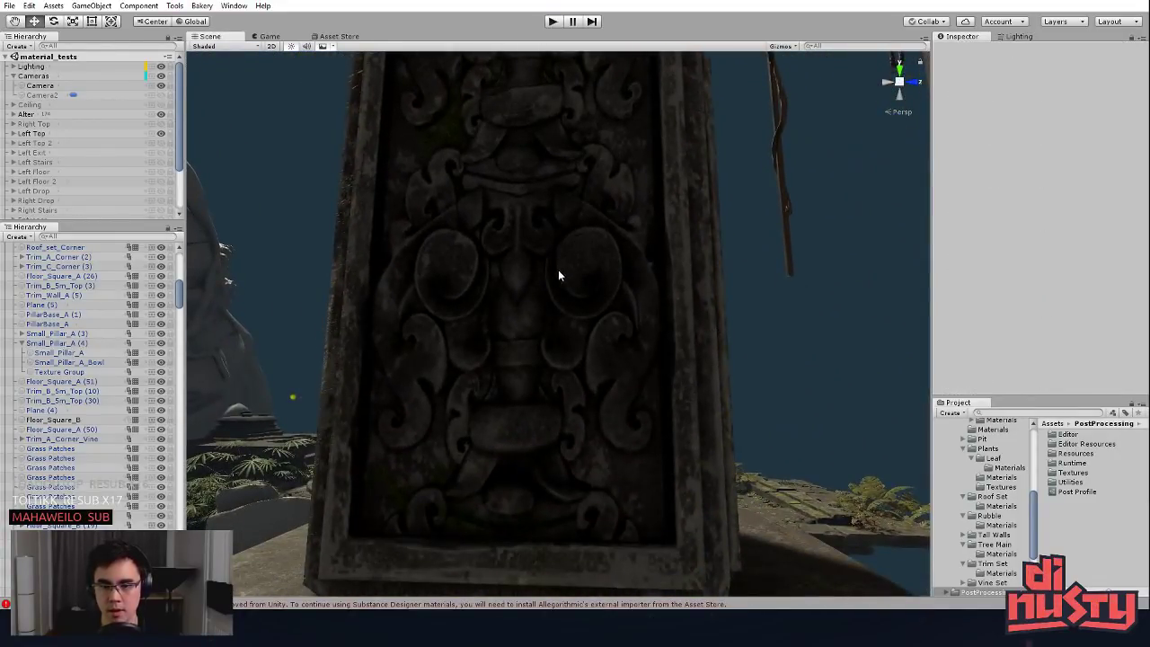
pyautogui.moveTo(552, 242); pyautogui.dragTo(648, 346, button='middle')
# Step: Return to the root-covered faces and examine their surface detail from the altar platform and the lit side
pyautogui.keyDown('alt'); pyautogui.moveTo(741, 419); pyautogui.dragTo(326, 213); pyautogui.keyUp('alt')
pyautogui.click(327, 213)
pyautogui.press('f')
pyautogui.moveTo(674, 197)
pyautogui.keyDown('alt'); pyautogui.mouseDown()
pyautogui.moveTo(578, 277)
pyautogui.moveTo(630, 194)
pyautogui.moveTo(688, 212)
pyautogui.mouseUp(); pyautogui.keyUp('alt')
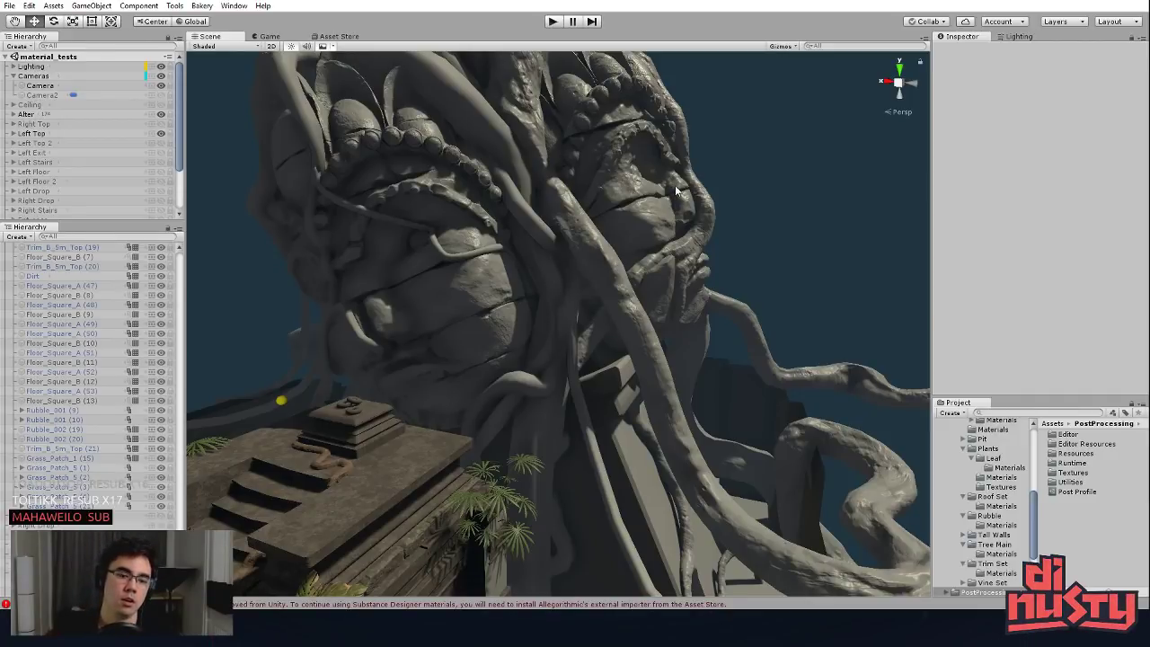
pyautogui.keyDown('alt'); pyautogui.moveTo(615, 267); pyautogui.dragTo(734, 254); pyautogui.keyUp('alt')
pyautogui.scroll(-3, 734, 254)
pyautogui.moveTo(734, 255); pyautogui.dragTo(681, 211, button='middle')
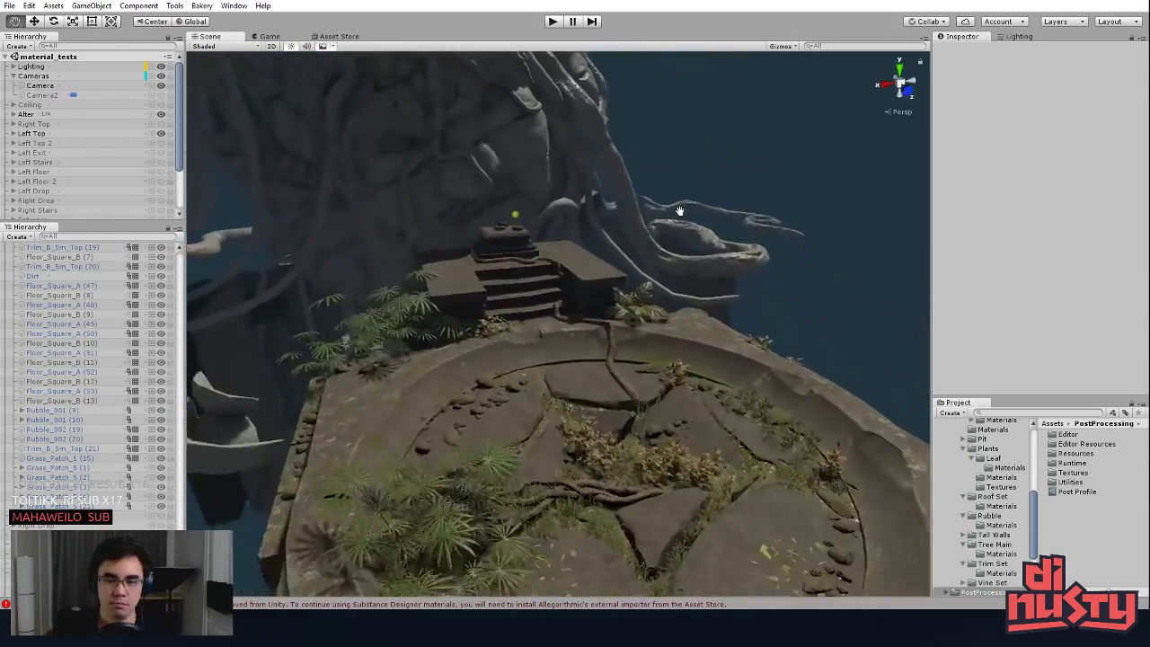
pyautogui.keyDown('alt'); pyautogui.moveTo(680, 211); pyautogui.dragTo(567, 362); pyautogui.keyUp('alt')
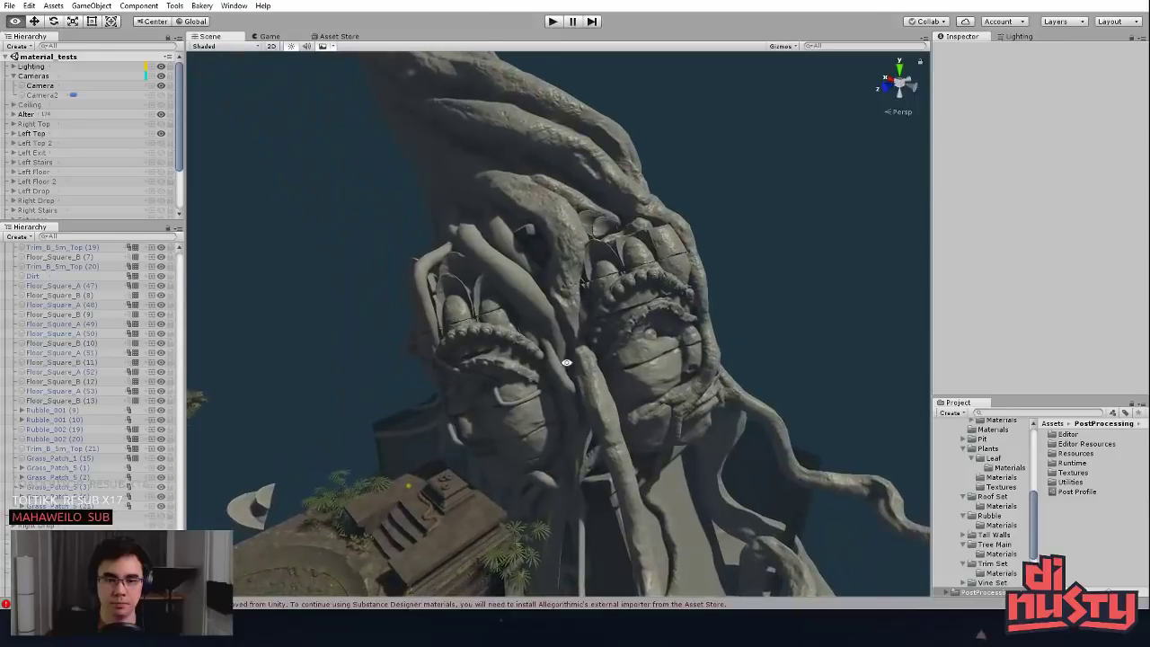
# Step: Select the Face mesh to check its Faces material, view the faces above the altar, and clear the selection
pyautogui.click(567, 362)
pyautogui.press('f')
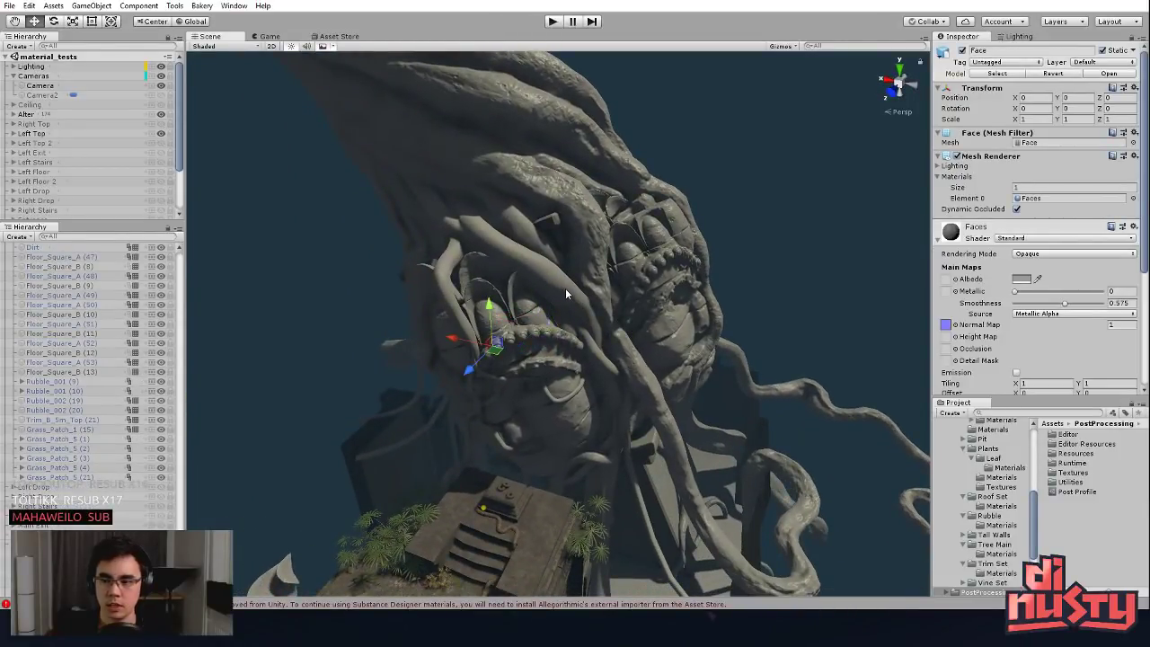
pyautogui.keyDown('alt'); pyautogui.moveTo(604, 295); pyautogui.dragTo(565, 316); pyautogui.keyUp('alt')
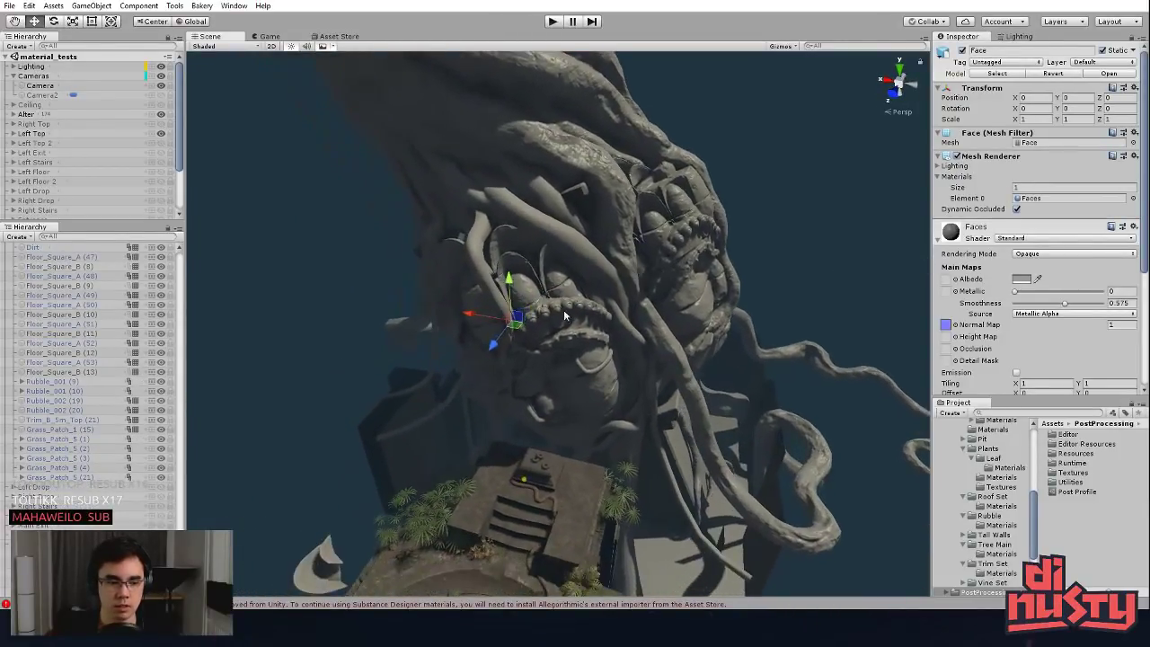
pyautogui.click(601, 255)
pyautogui.keyDown('alt'); pyautogui.moveTo(632, 303); pyautogui.dragTo(644, 289); pyautogui.keyUp('alt')
pyautogui.click(683, 149)
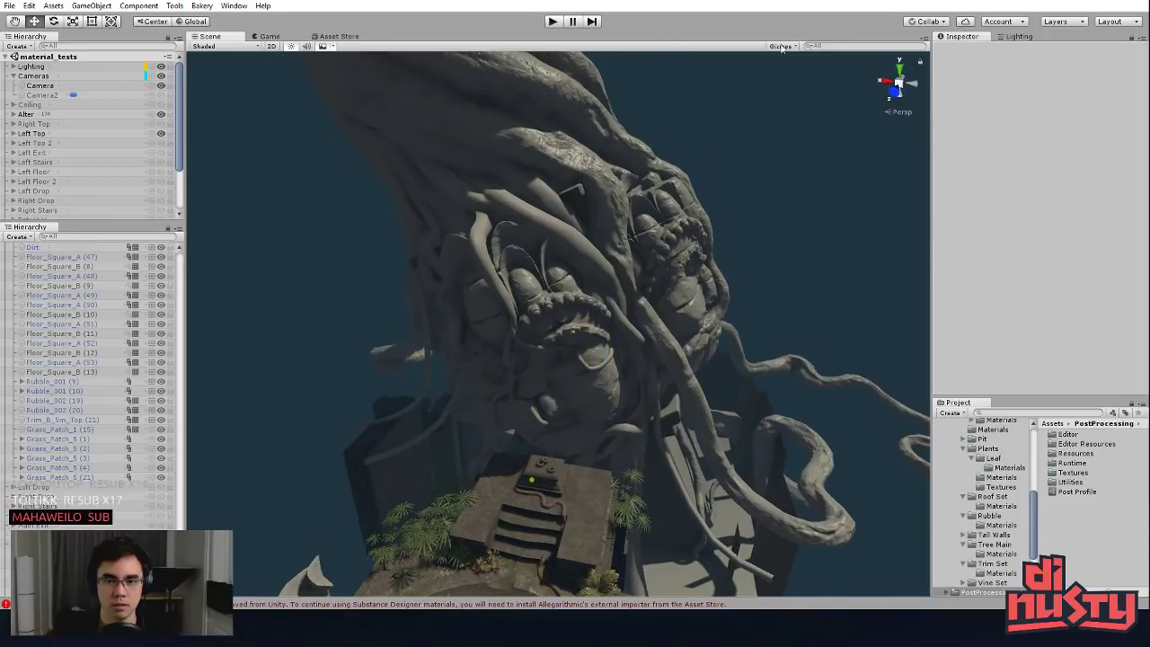
# Step: Turn on the Selection Wire display for the scene view and select the Tree root mesh over the faces
pyautogui.click(781, 46)
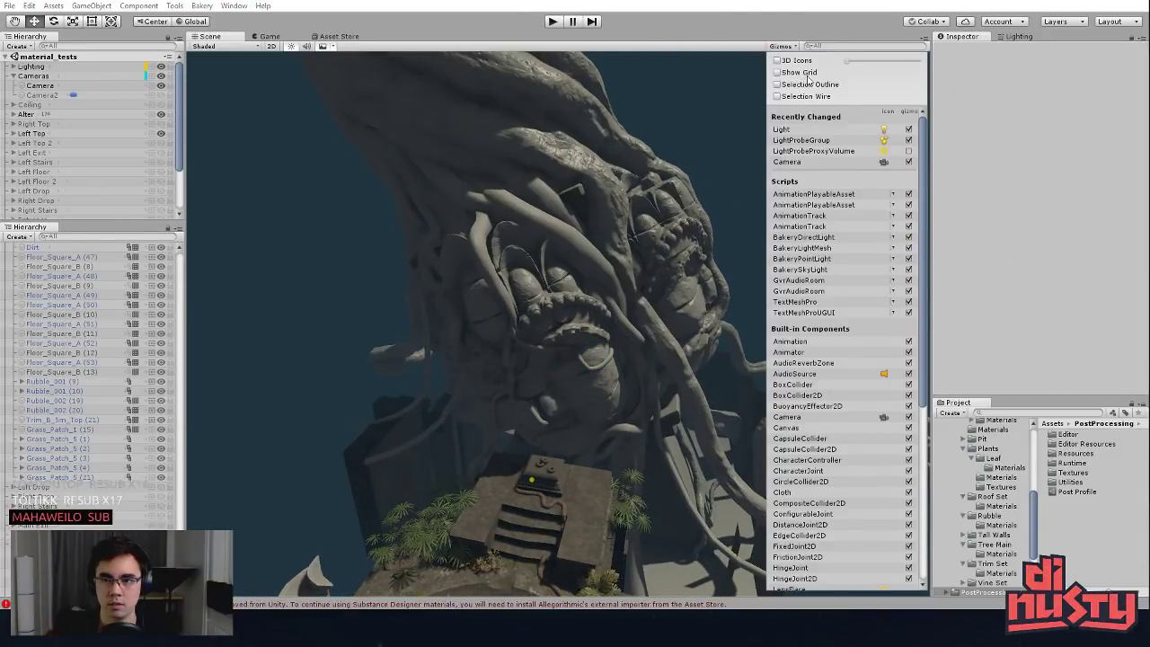
pyautogui.click(806, 96)
pyautogui.click(683, 88)
pyautogui.click(558, 239)
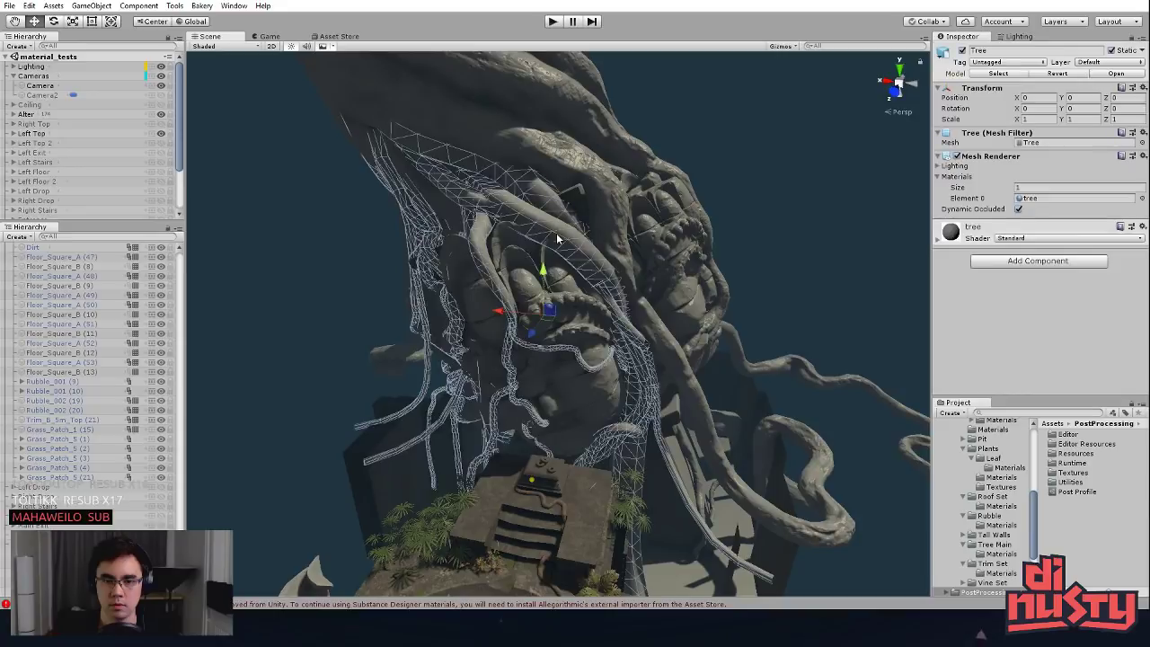
# Step: Inspect the wireframe of the Tree roots up close around the faces and from in front of the altar
pyautogui.keyDown('alt'); pyautogui.moveTo(613, 266); pyautogui.dragTo(631, 315); pyautogui.keyUp('alt')
pyautogui.moveTo(632, 315); pyautogui.dragTo(647, 105, button='middle')
pyautogui.keyDown('alt'); pyautogui.moveTo(586, 310); pyautogui.dragTo(635, 206); pyautogui.keyUp('alt')
pyautogui.moveTo(634, 206); pyautogui.dragTo(701, 200, button='middle')
pyautogui.keyDown('alt'); pyautogui.moveTo(701, 201); pyautogui.dragTo(567, 218); pyautogui.keyUp('alt')
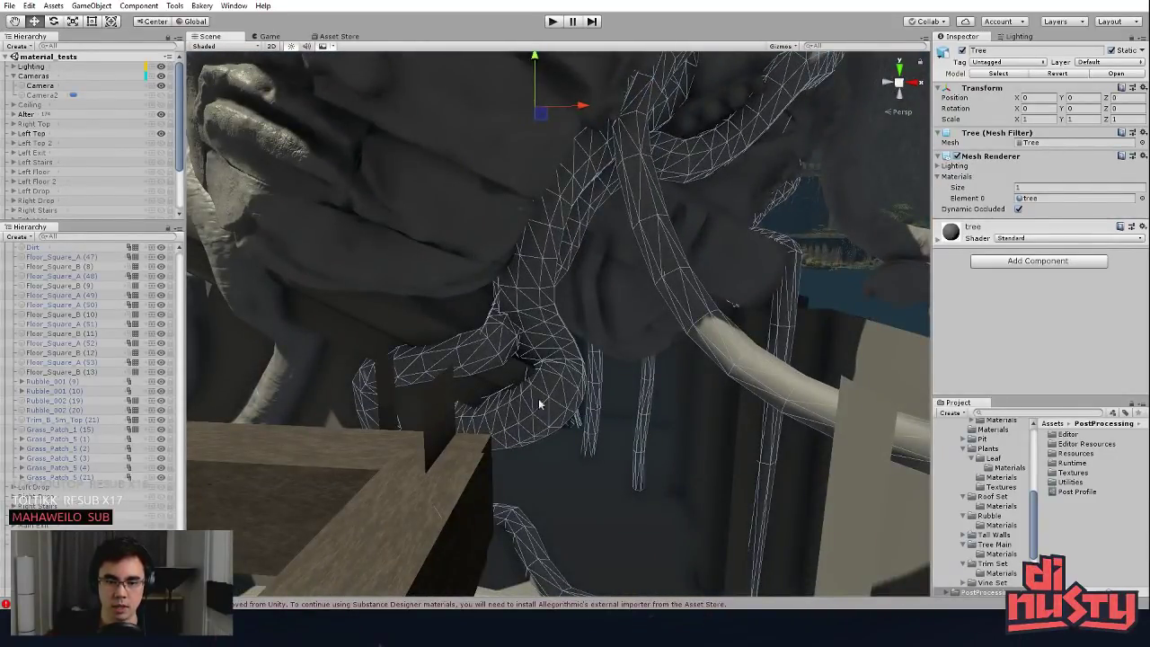
pyautogui.keyDown('alt'); pyautogui.moveTo(408, 370); pyautogui.dragTo(501, 341); pyautogui.keyUp('alt')
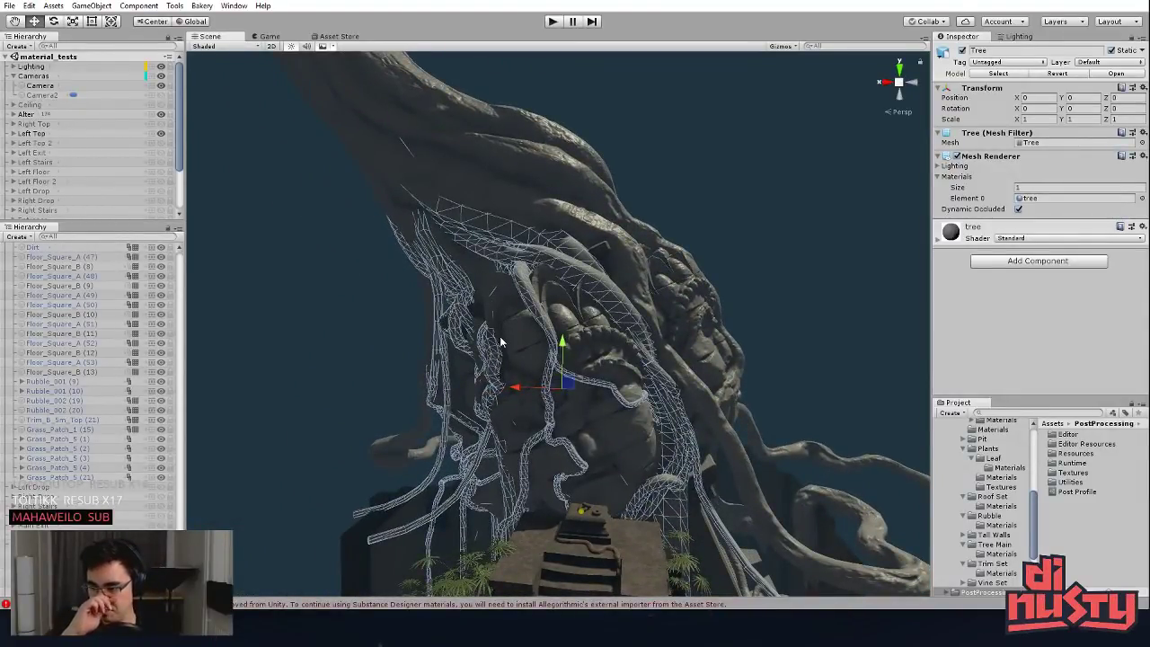
pyautogui.keyDown('alt'); pyautogui.moveTo(608, 336); pyautogui.dragTo(603, 326, button='middle'); pyautogui.keyUp('alt')
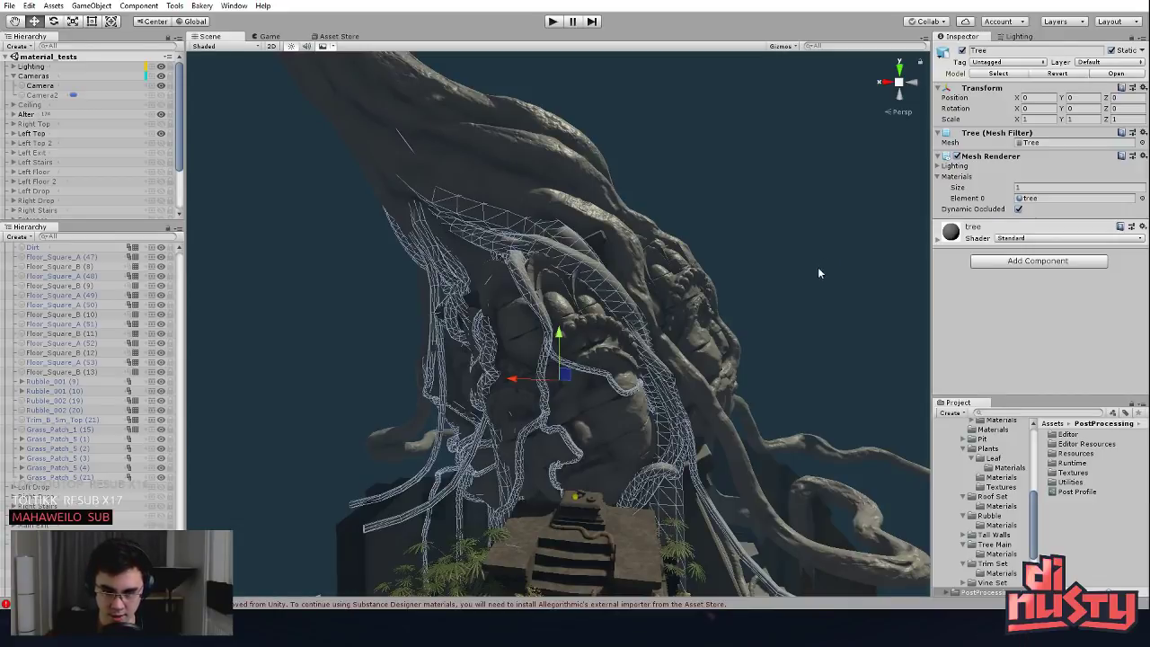
pyautogui.keyDown('alt'); pyautogui.moveTo(818, 267); pyautogui.dragTo(801, 262); pyautogui.keyUp('alt')
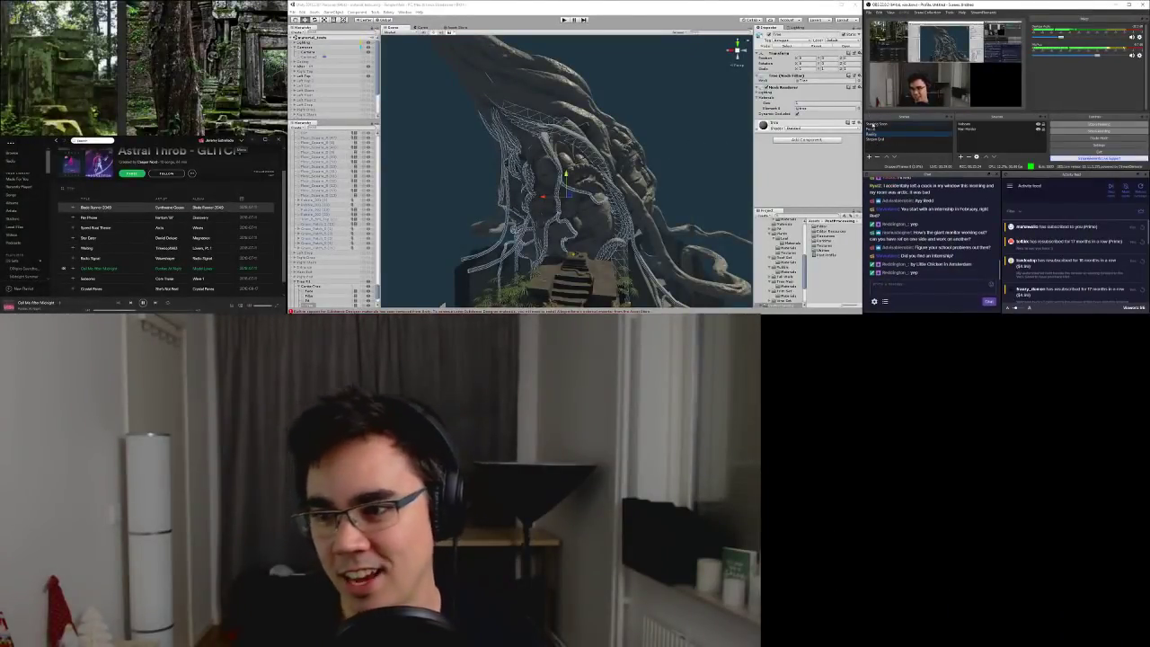
pyautogui.click(870, 131)
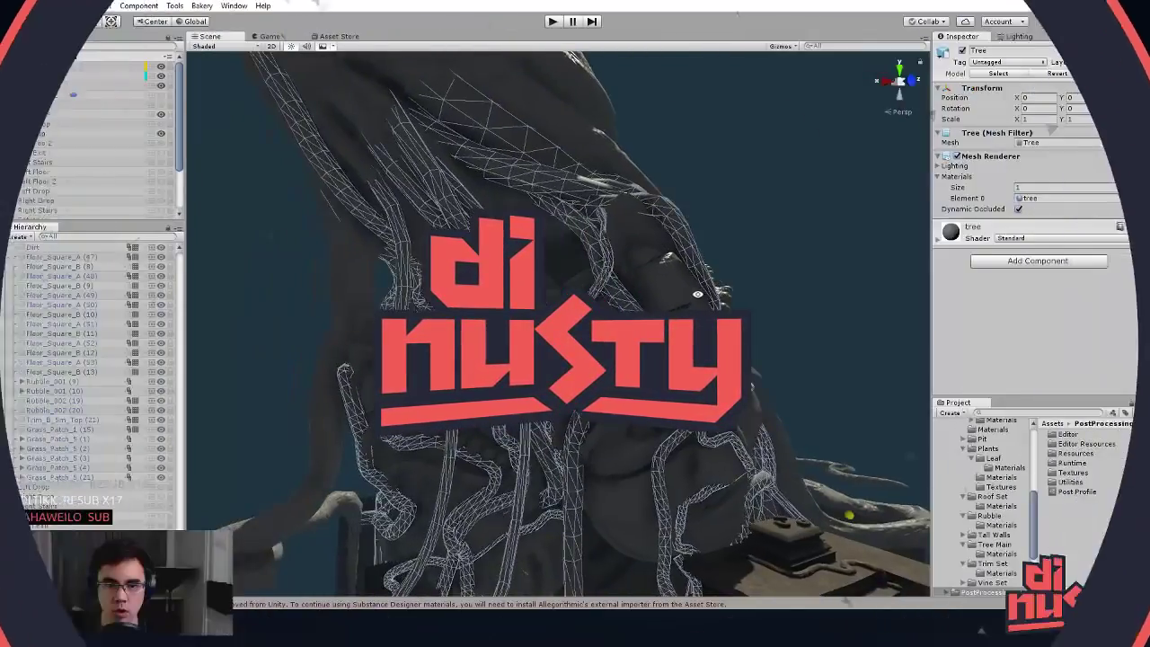
pyautogui.moveTo(737, 311)
pyautogui.keyDown('alt'); pyautogui.mouseDown()
pyautogui.moveTo(567, 271)
pyautogui.moveTo(740, 307)
pyautogui.mouseUp(); pyautogui.keyUp('alt')
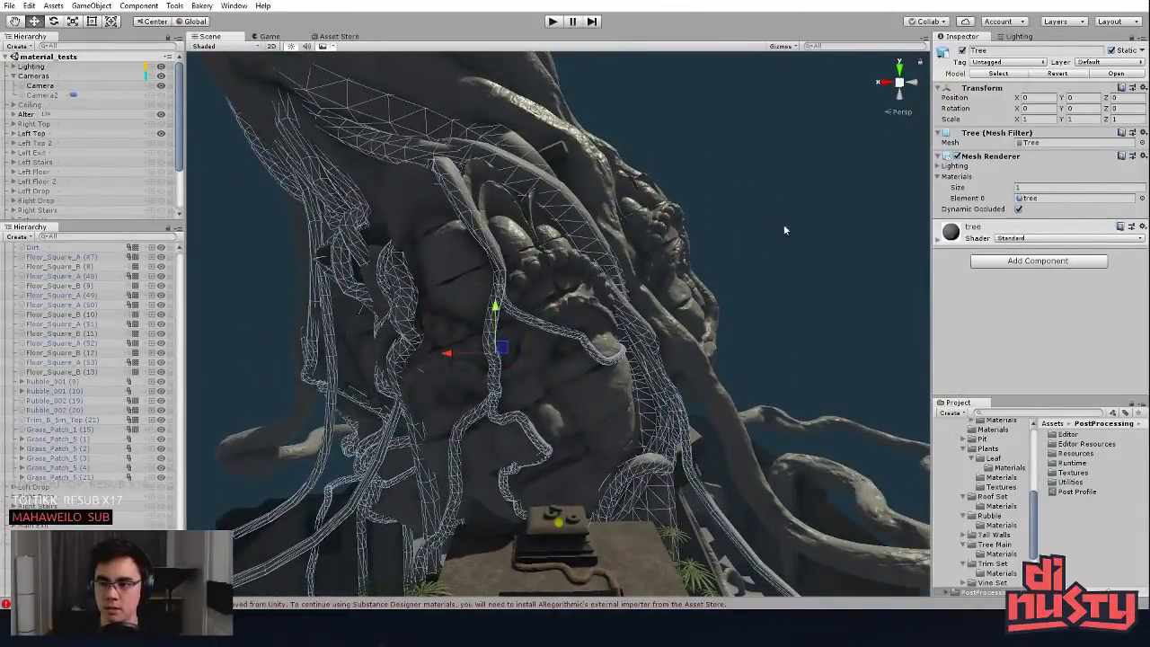
# Step: Expand the tree material's settings and view the roots above the altar with the mesh selected and deselected
pyautogui.click(1021, 234)
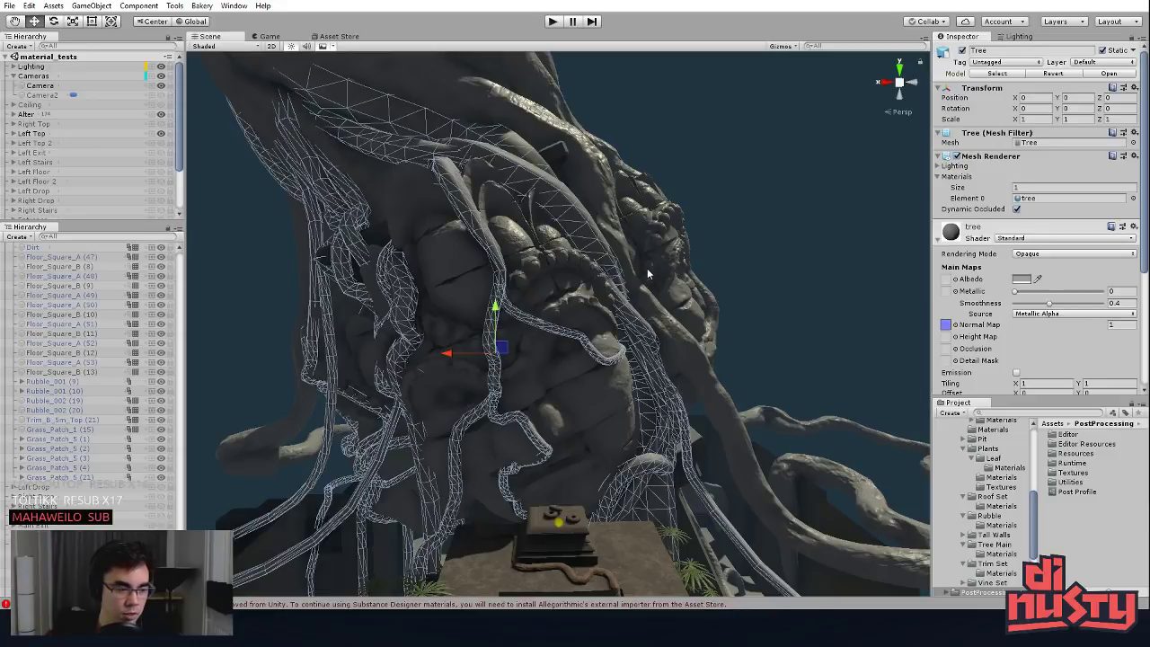
pyautogui.click(715, 184)
pyautogui.click(520, 174)
pyautogui.click(742, 171)
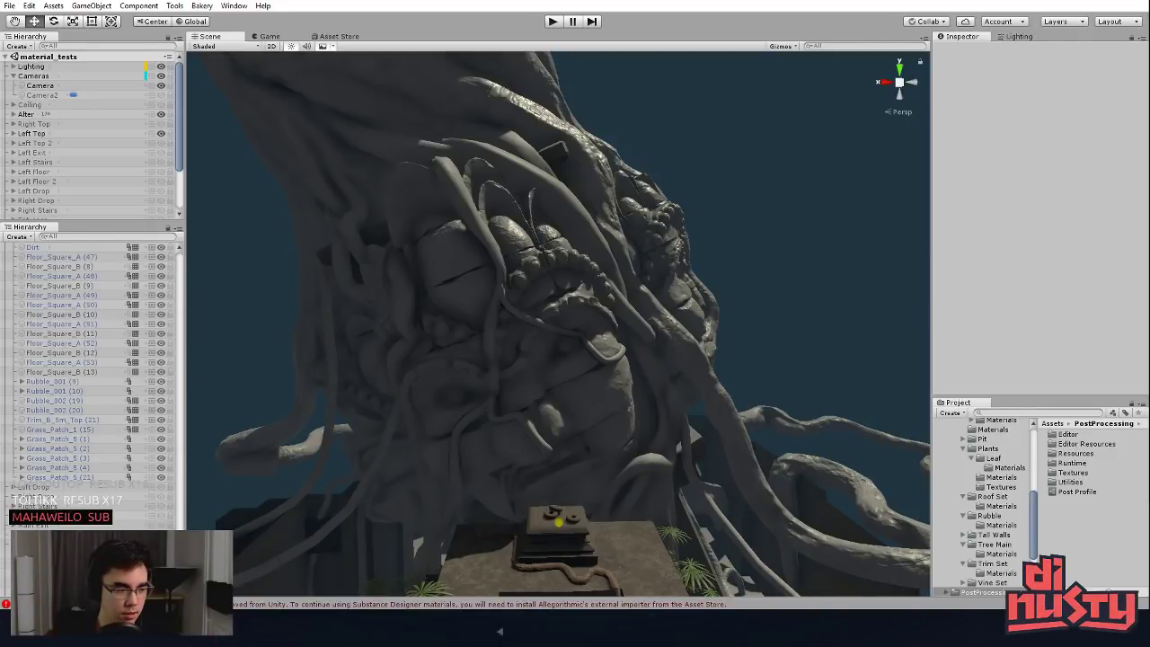
pyautogui.hotkey('alt', 'Tab')
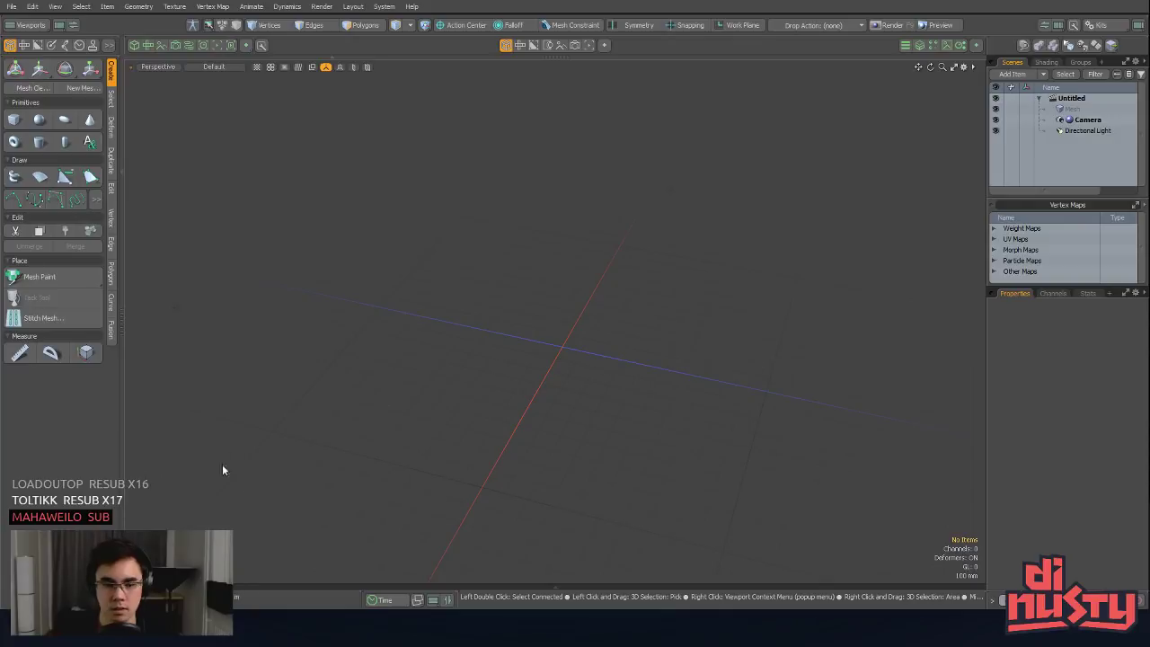
pyautogui.hotkey('alt', 'Tab')
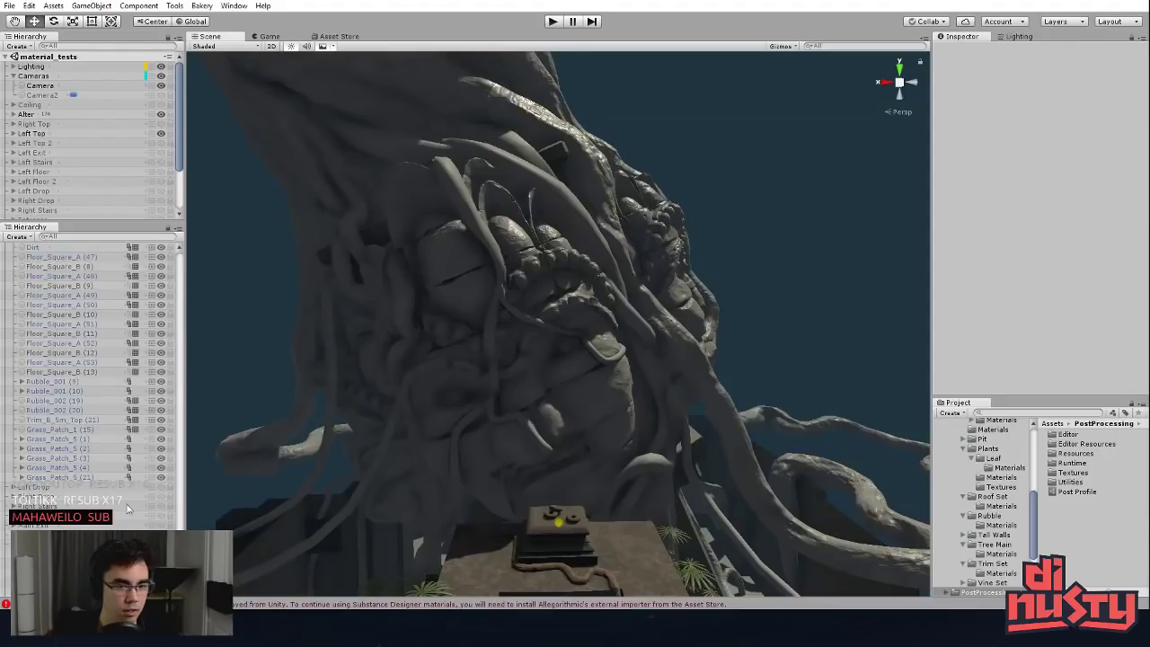
# Step: Compare the Tree root mesh's wireframe with its shaded surface by alternately selecting and deselecting it
pyautogui.click(529, 201)
pyautogui.click(816, 177)
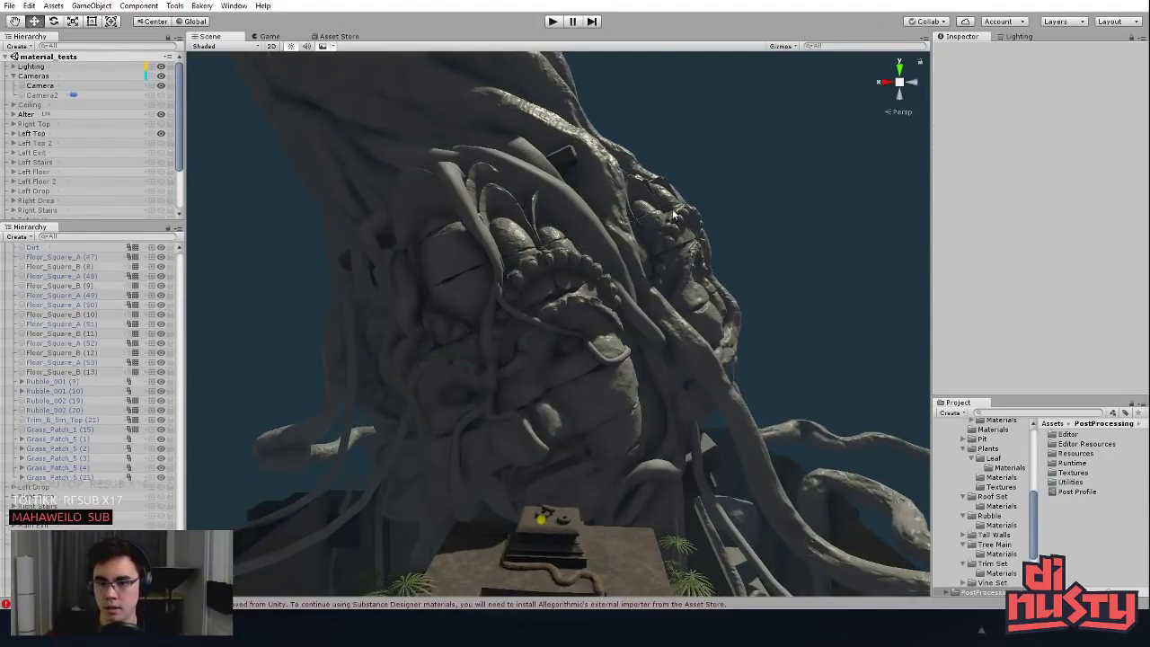
pyautogui.click(676, 216)
pyautogui.click(591, 213)
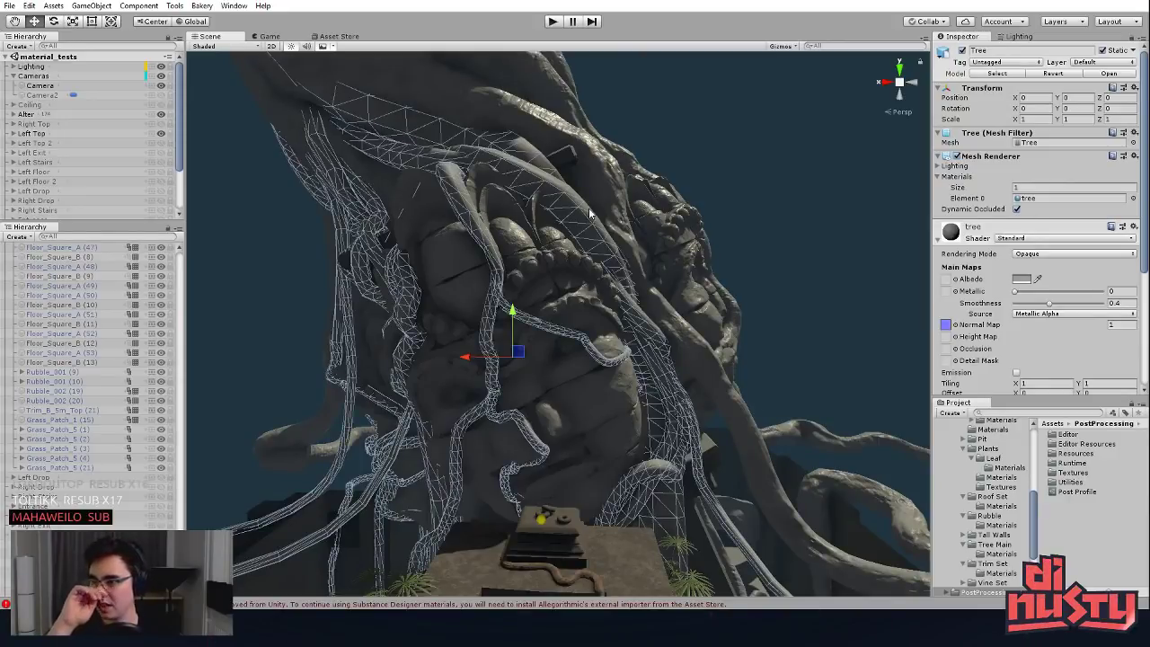
pyautogui.click(925, 204)
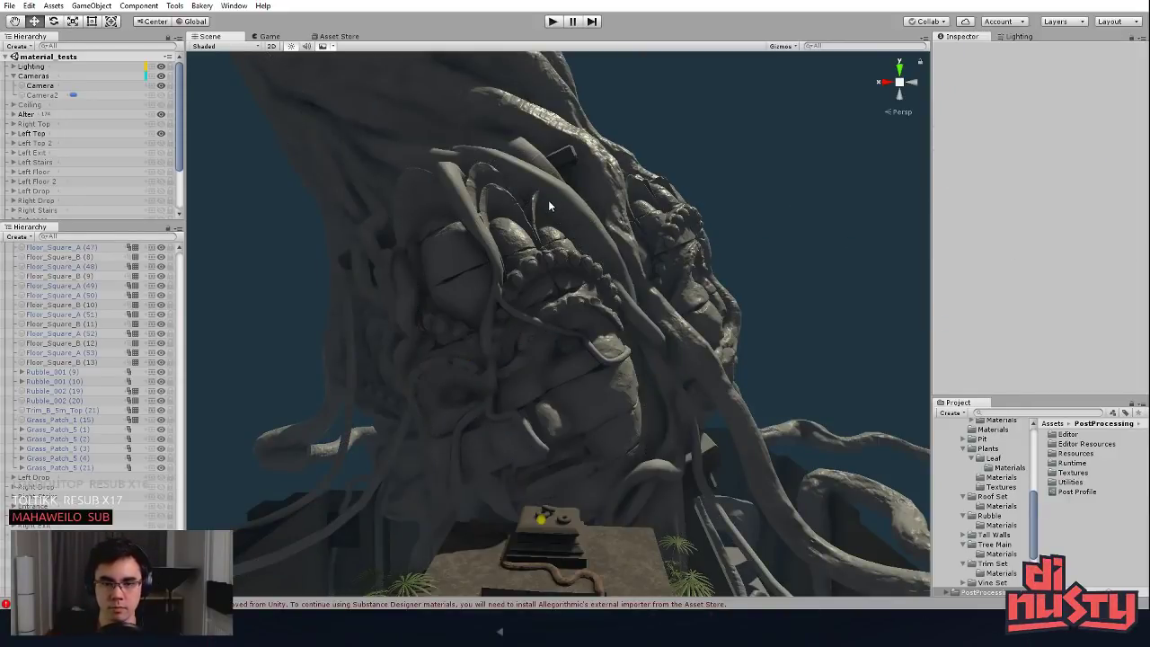
pyautogui.click(548, 199)
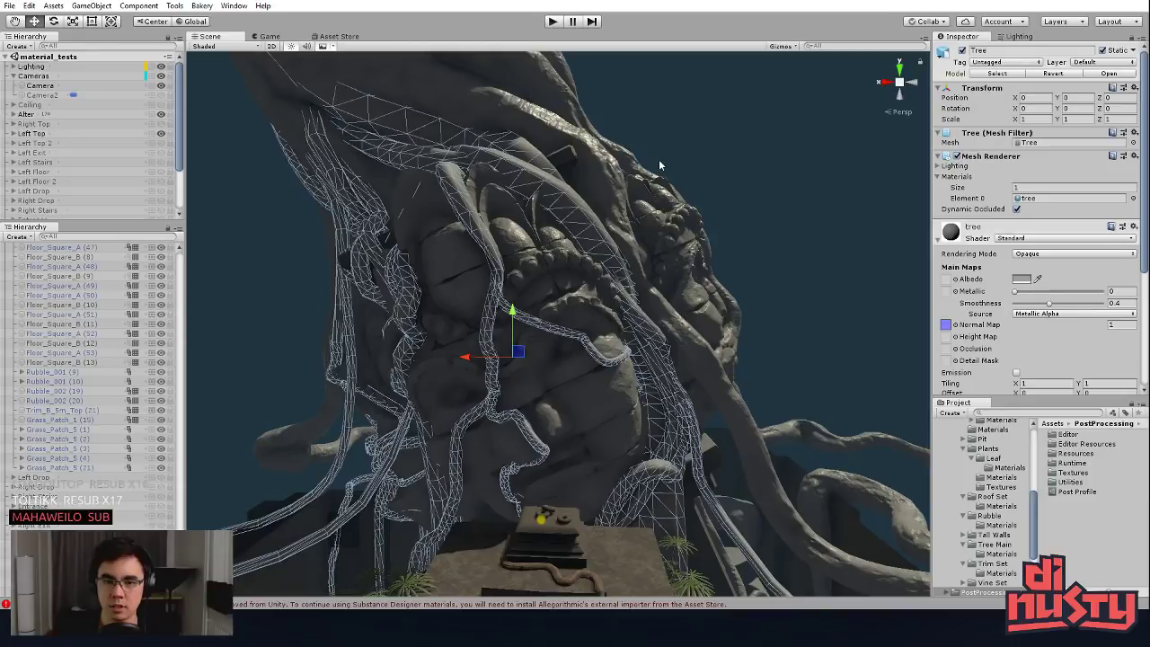
pyautogui.click(659, 159)
# Step: Check the Face mesh's wireframe against the overlapping roots and reselect the Tree mesh
pyautogui.click(616, 187)
pyautogui.click(614, 188)
pyautogui.click(575, 215)
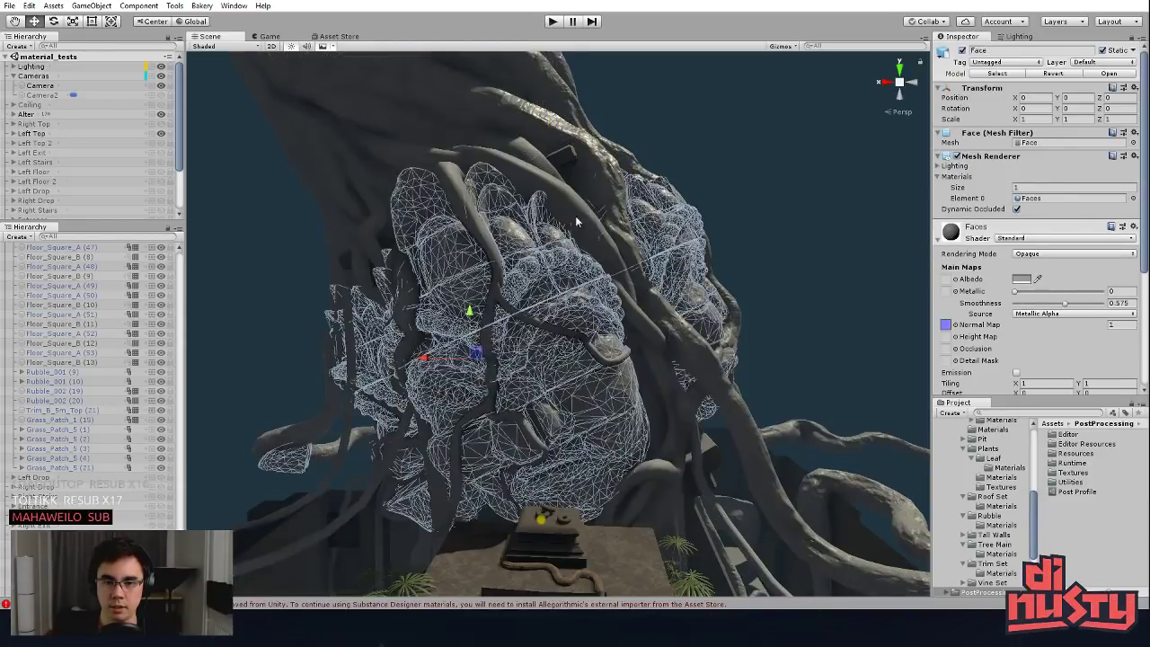
pyautogui.click(569, 220)
pyautogui.click(768, 186)
pyautogui.click(602, 238)
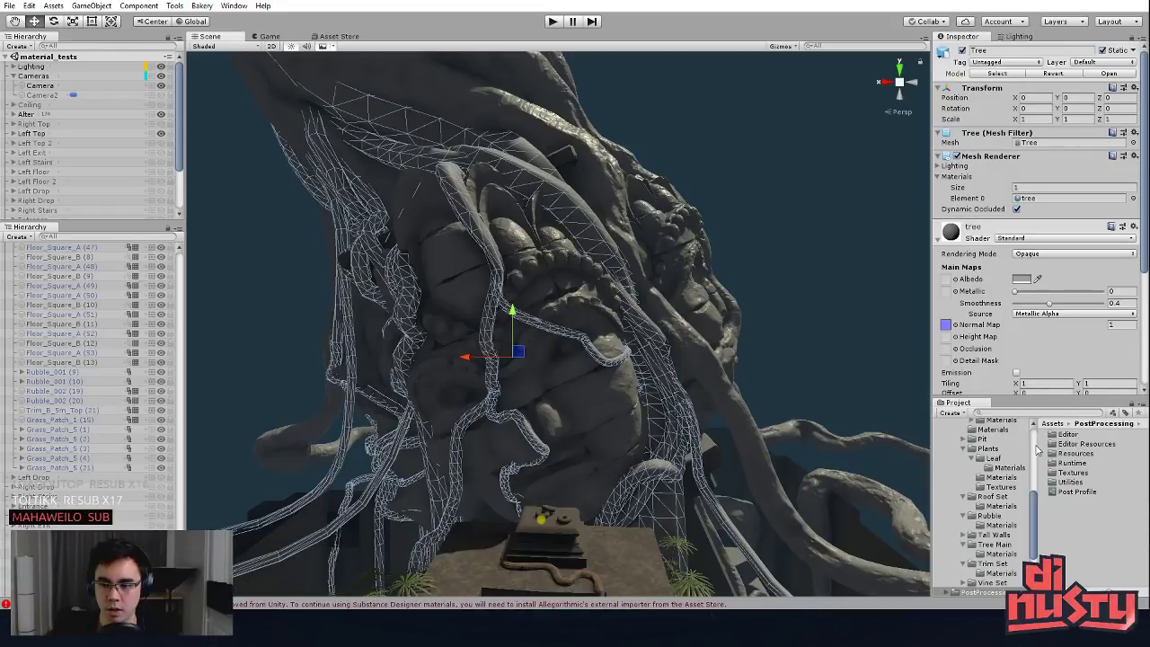
# Step: Locate the Tree mesh asset in the project and reveal its Tree Main folder in the file explorer
pyautogui.moveTo(1038, 444)
pyautogui.mouseDown()
pyautogui.moveTo(1018, 444)
pyautogui.moveTo(1028, 444)
pyautogui.mouseUp()
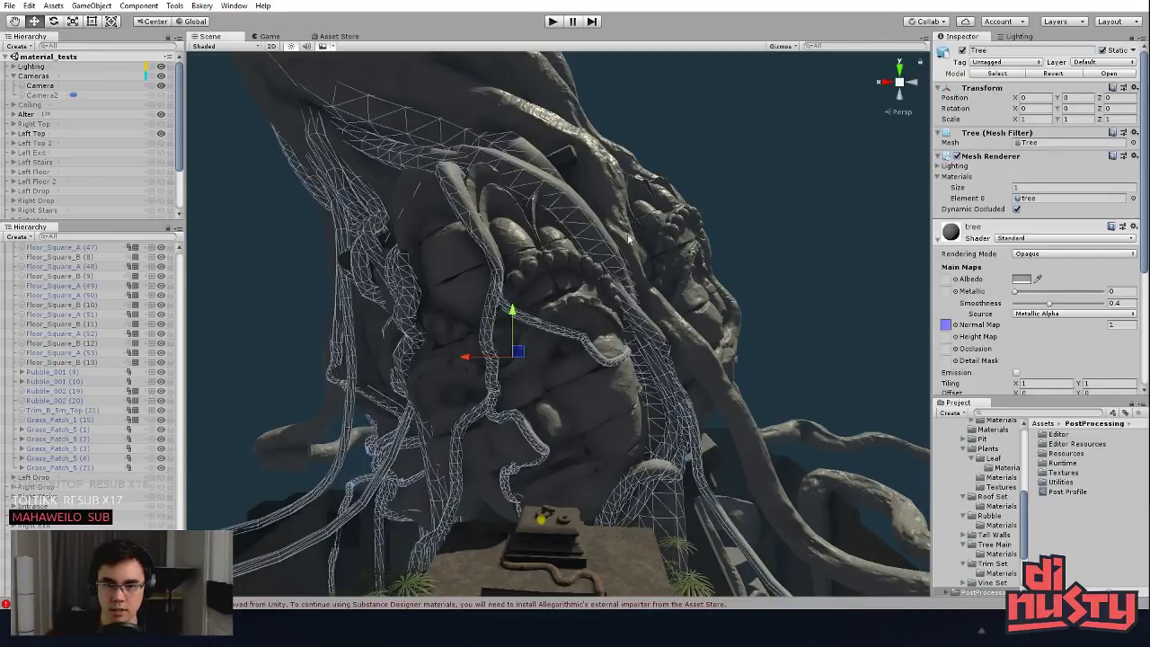
pyautogui.click(1033, 143)
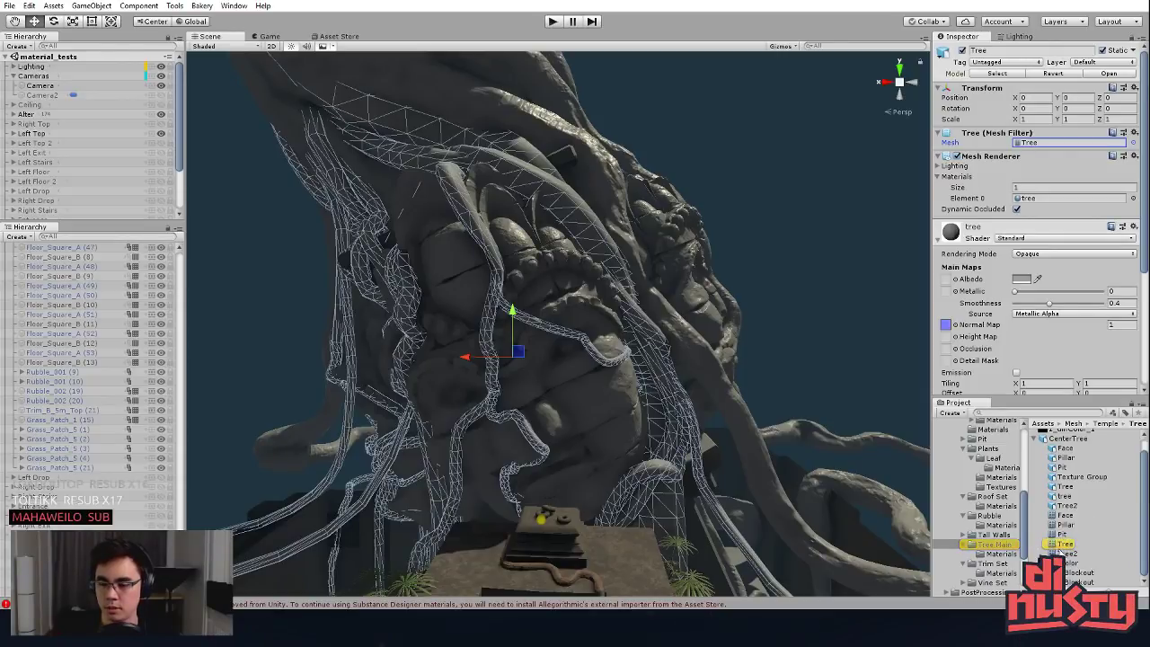
pyautogui.rightClick(1066, 544)
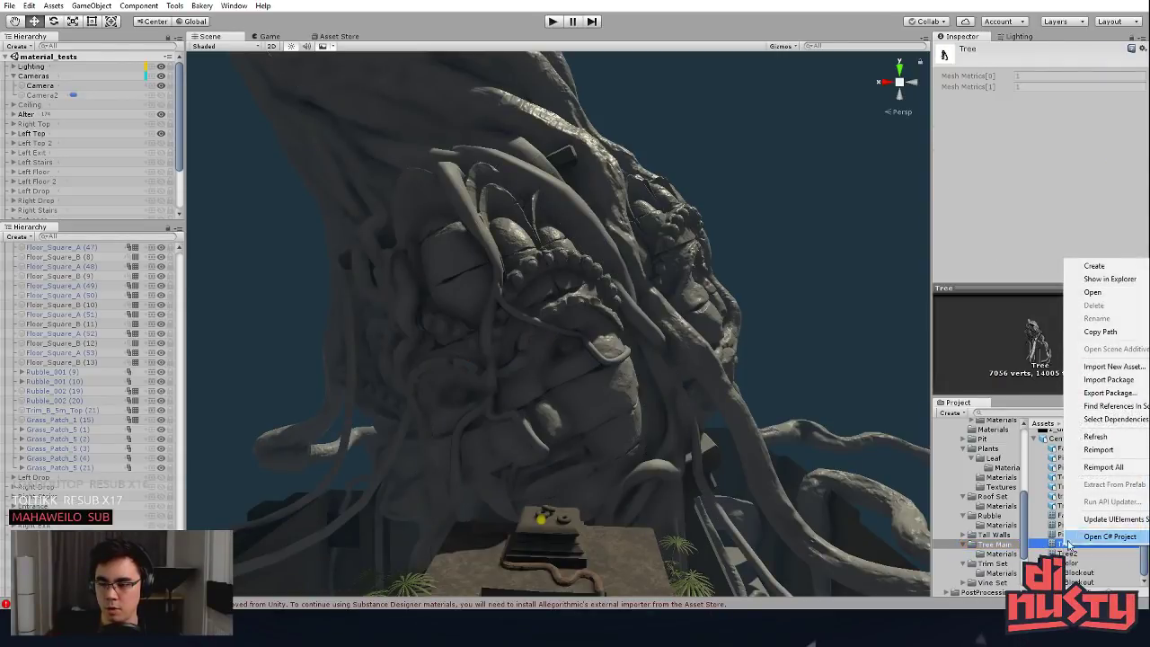
pyautogui.click(1114, 280)
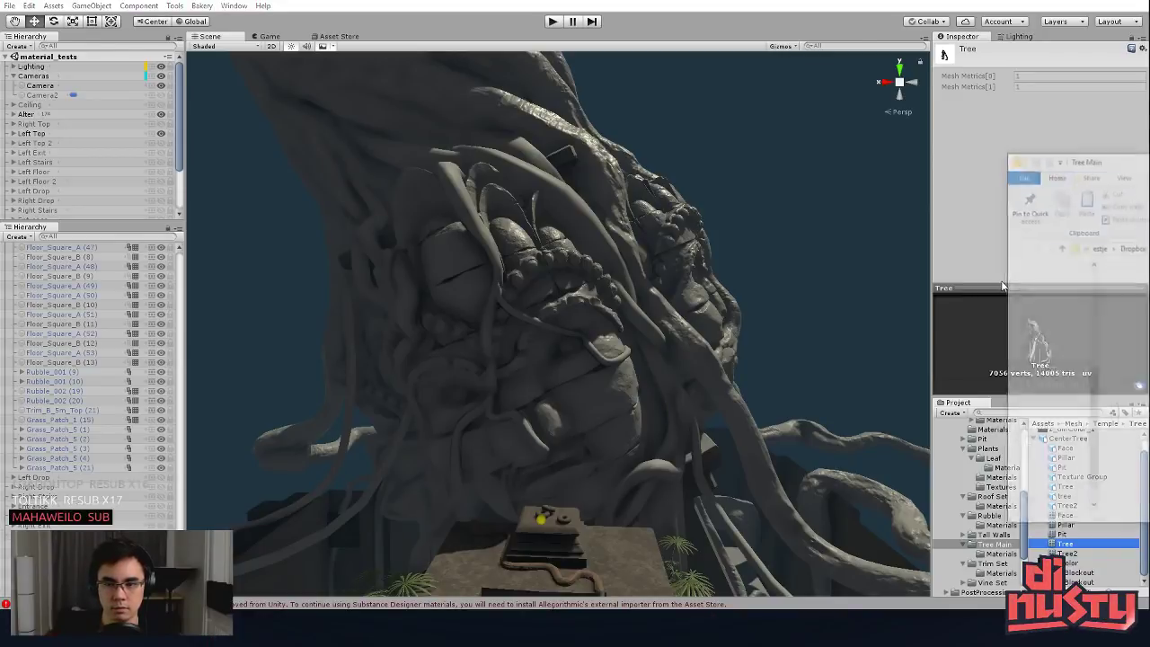
pyautogui.moveTo(1149, 164); pyautogui.dragTo(637, 171)
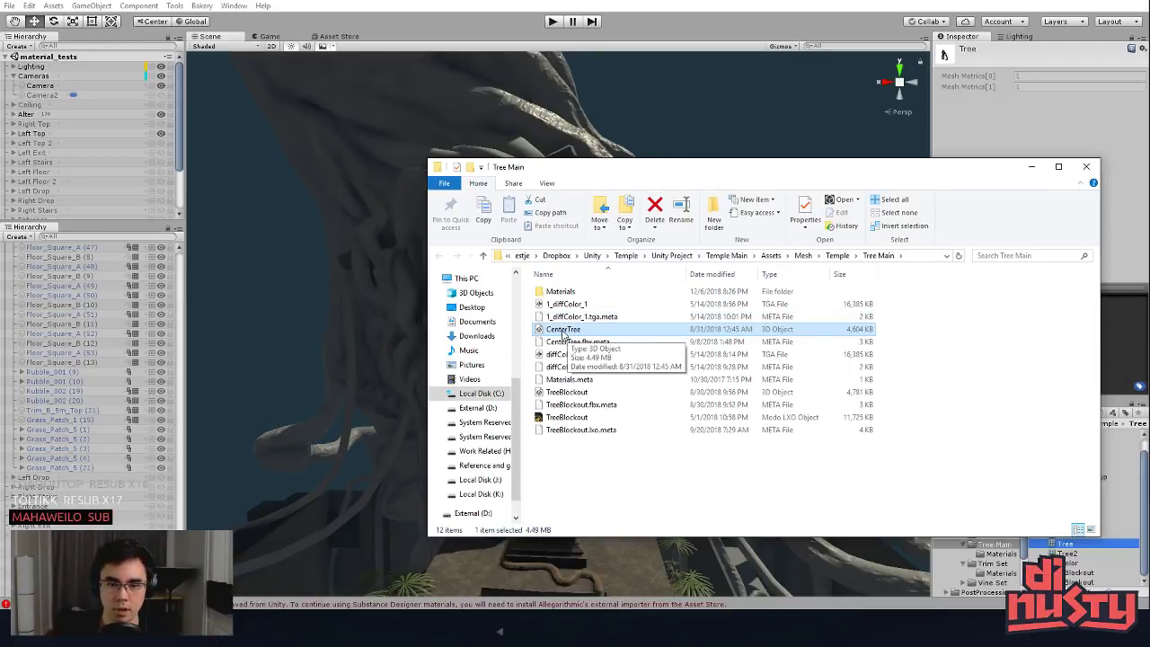
# Step: Load the CenterTree FBX file into Modo, accepting the default FBX load options
pyautogui.moveTo(562, 333); pyautogui.dragTo(600, 331)
pyautogui.hotkey('alt', 'Tab')
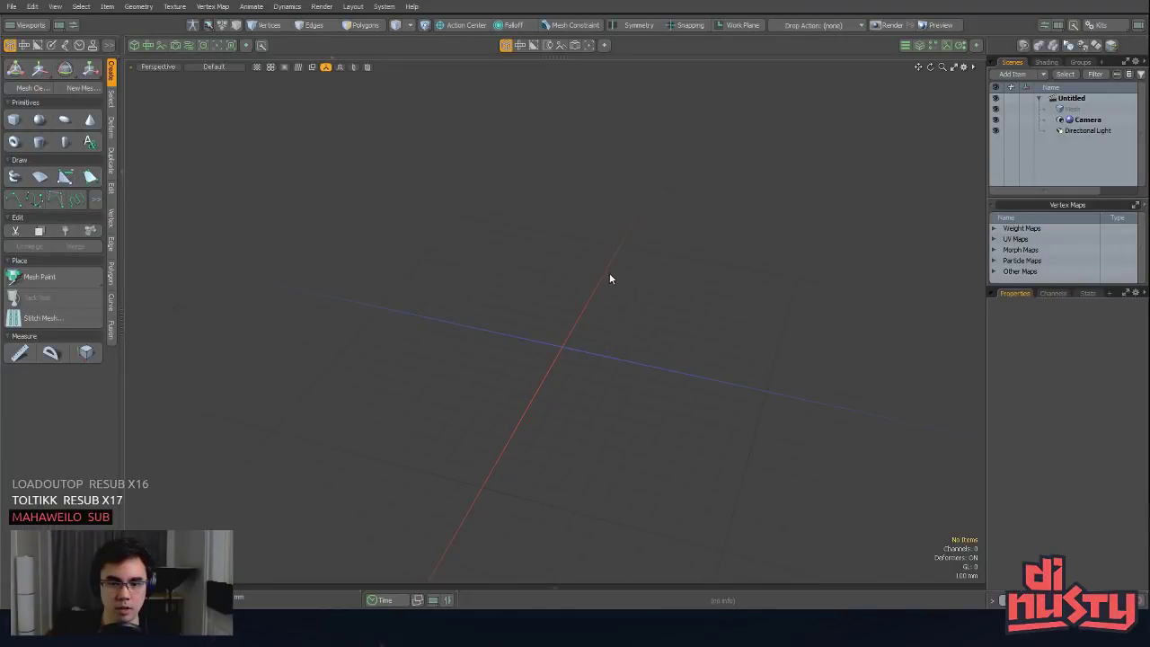
pyautogui.hotkey('alt', 'Tab')
pyautogui.click(415, 233)
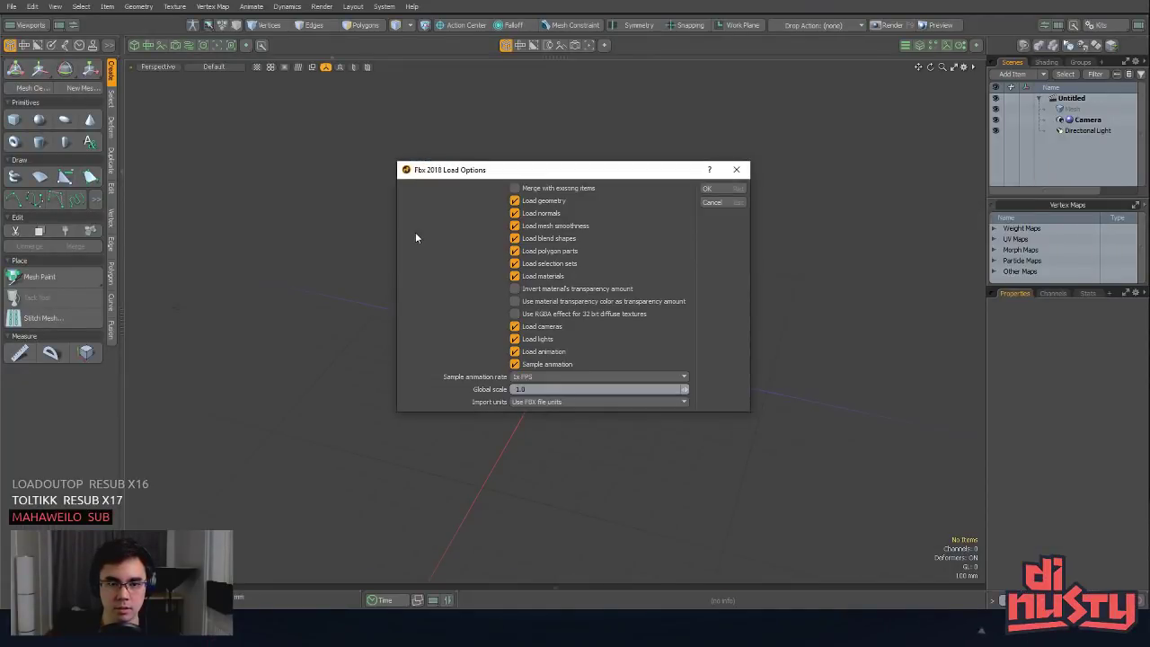
pyautogui.click(710, 189)
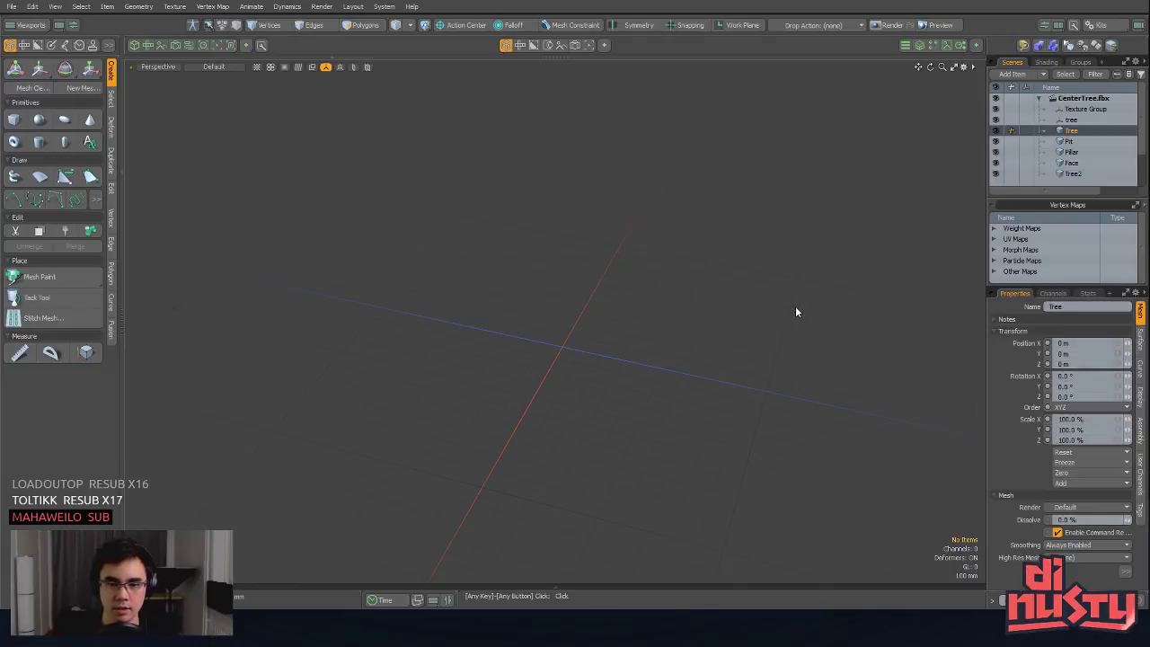
# Step: Fit the imported model in view, isolate the Tree root mesh by hiding all other items, and clear the selection
pyautogui.hotkey('shift', 'a')
pyautogui.keyDown('alt'); pyautogui.moveTo(796, 311); pyautogui.dragTo(670, 310); pyautogui.keyUp('alt')
pyautogui.click(857, 308)
pyautogui.click(656, 310)
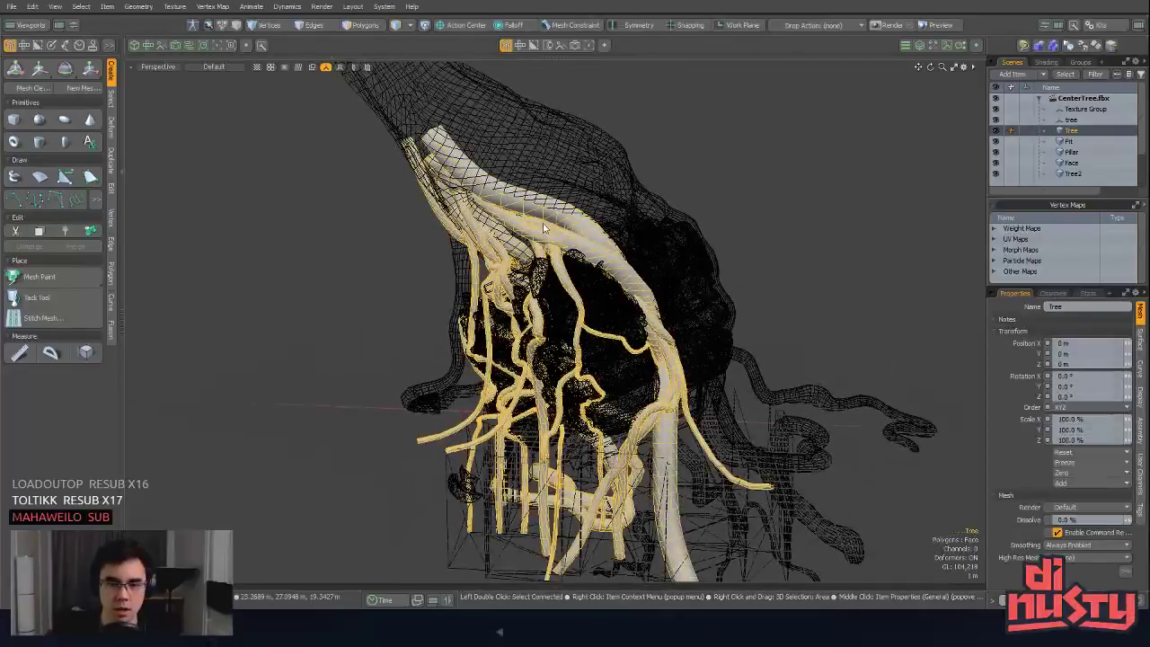
pyautogui.hotkey('shift', 'h')
pyautogui.keyDown('alt'); pyautogui.moveTo(738, 237); pyautogui.dragTo(667, 267); pyautogui.keyUp('alt')
pyautogui.click(851, 310)
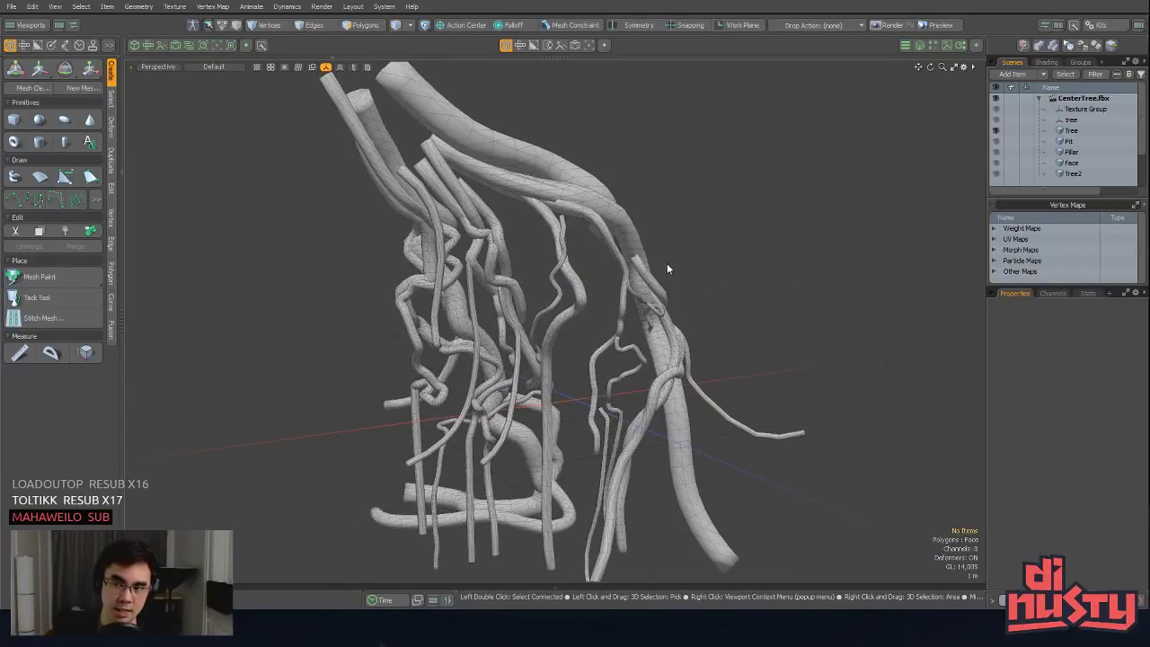
# Step: Compare the isolated roots with the shaded tree and the Tree mesh preview in Unity, and clear the selection
pyautogui.press('alt')
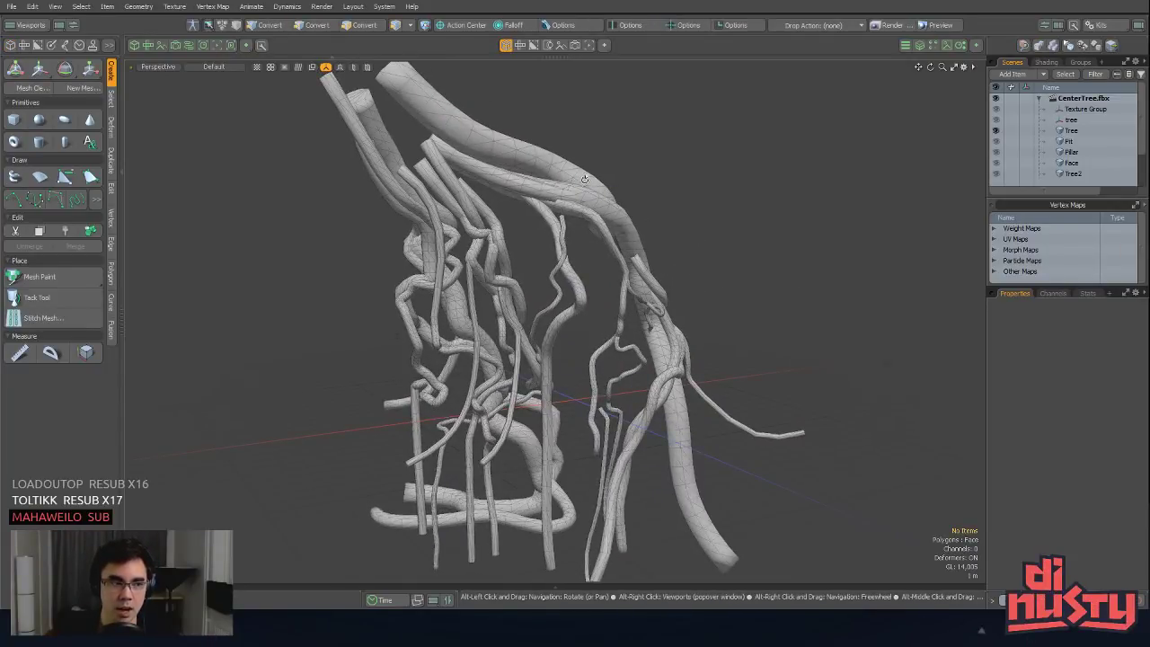
pyautogui.hotkey('alt', 'Tab')
pyautogui.hotkey('alt', 'Tab')
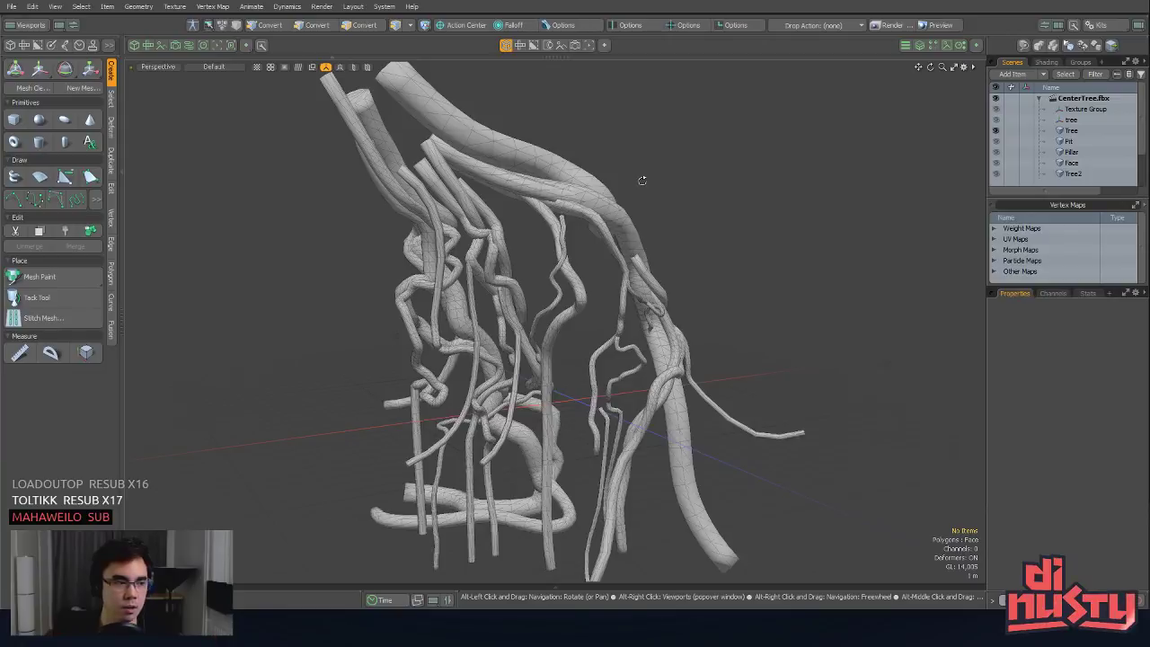
pyautogui.hotkey('alt', 'Tab')
pyautogui.keyDown('alt'); pyautogui.moveTo(731, 284); pyautogui.dragTo(707, 248); pyautogui.keyUp('alt')
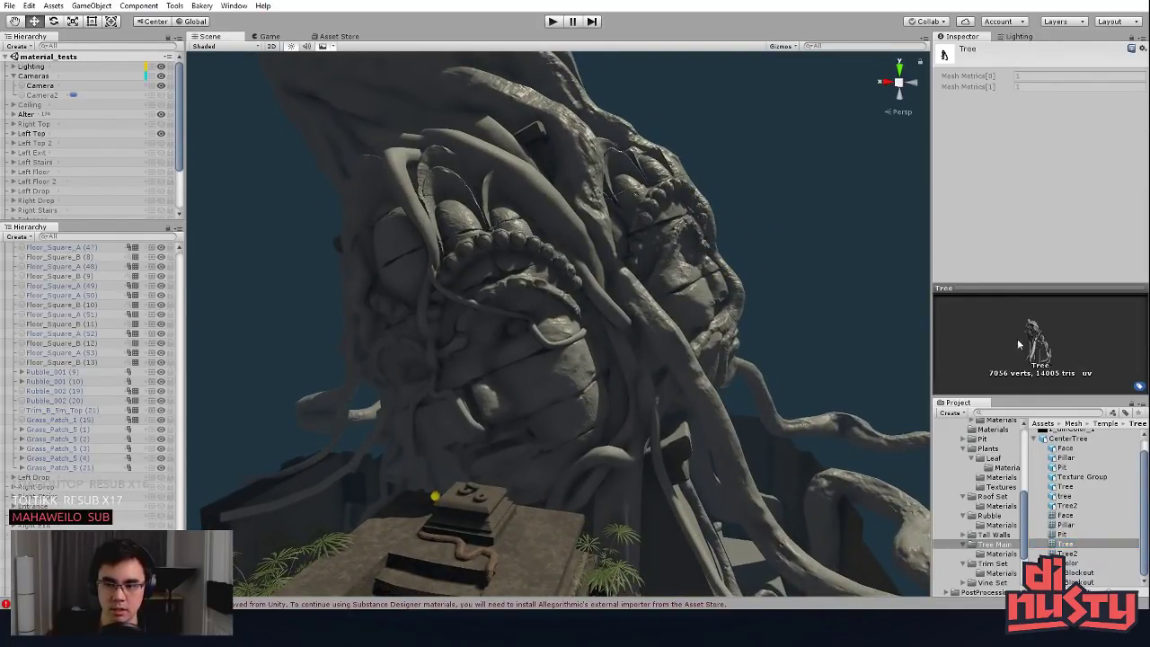
pyautogui.moveTo(1020, 344); pyautogui.dragTo(1067, 360)
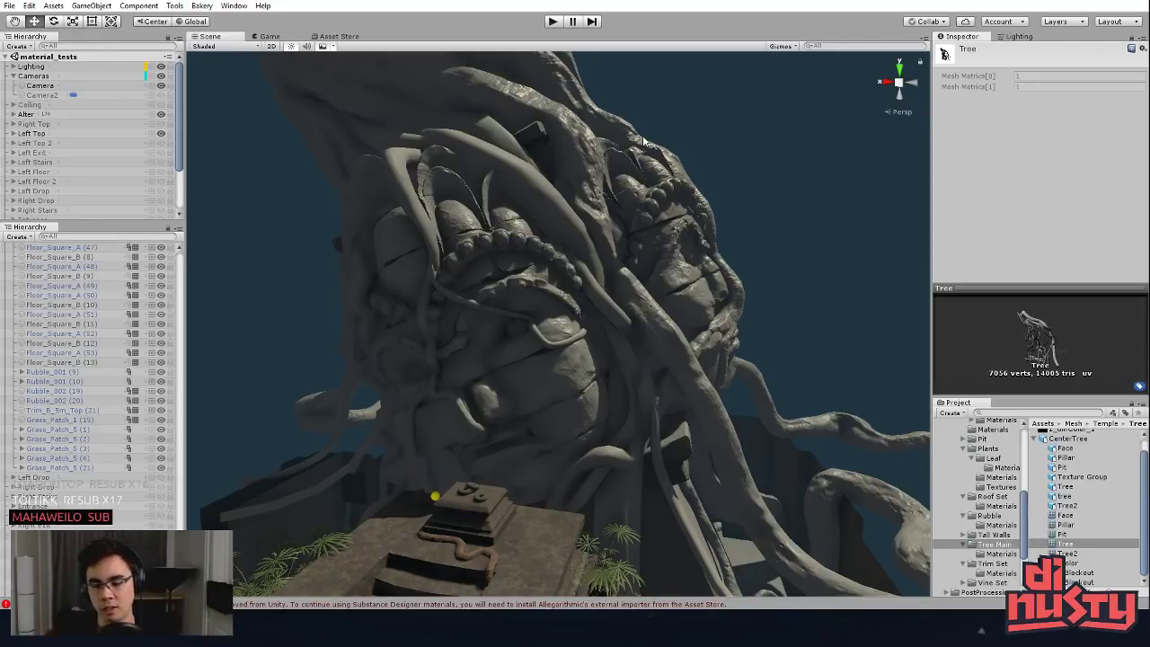
pyautogui.click(760, 186)
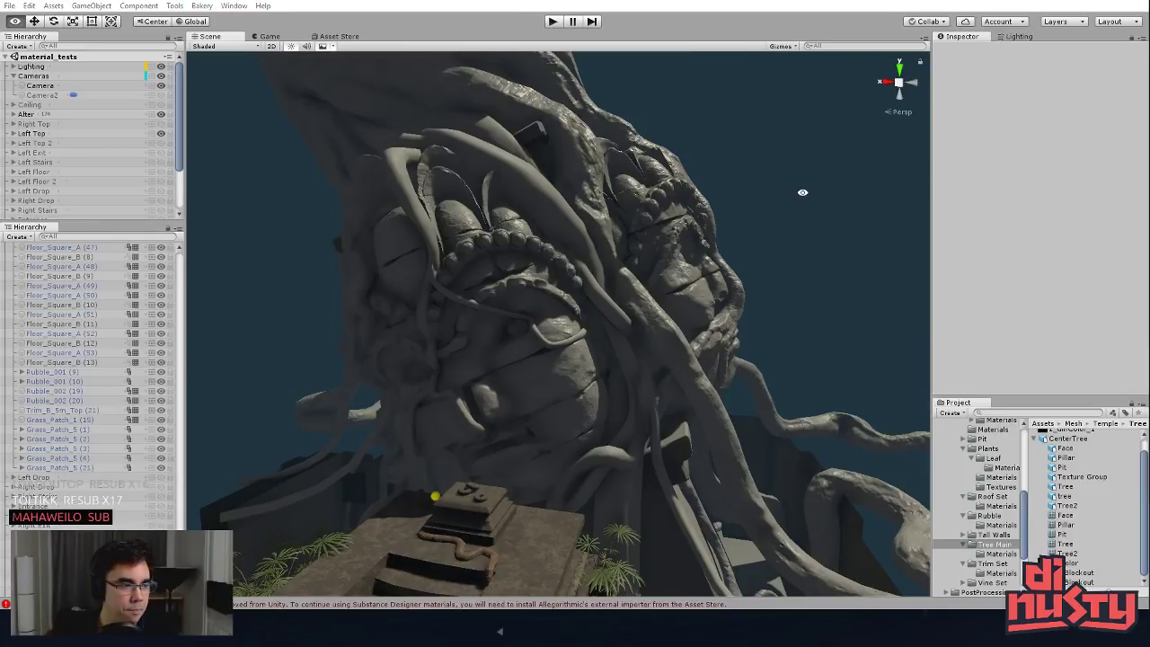
# Step: In Modo, select the lengthwise edge loop running along the back of the thick upper root
pyautogui.hotkey('alt', 'Tab')
pyautogui.keyDown('alt'); pyautogui.moveTo(800, 194); pyautogui.dragTo(673, 304); pyautogui.keyUp('alt')
pyautogui.click(513, 188)
pyautogui.keyDown('alt'); pyautogui.moveTo(786, 242); pyautogui.dragTo(552, 250); pyautogui.keyUp('alt')
pyautogui.doubleClick(634, 178)
pyautogui.press('2')
pyautogui.keyDown('ctrl'); pyautogui.keyDown('alt'); pyautogui.moveTo(471, 314); pyautogui.dragTo(510, 241); pyautogui.keyUp('alt'); pyautogui.keyUp('ctrl')
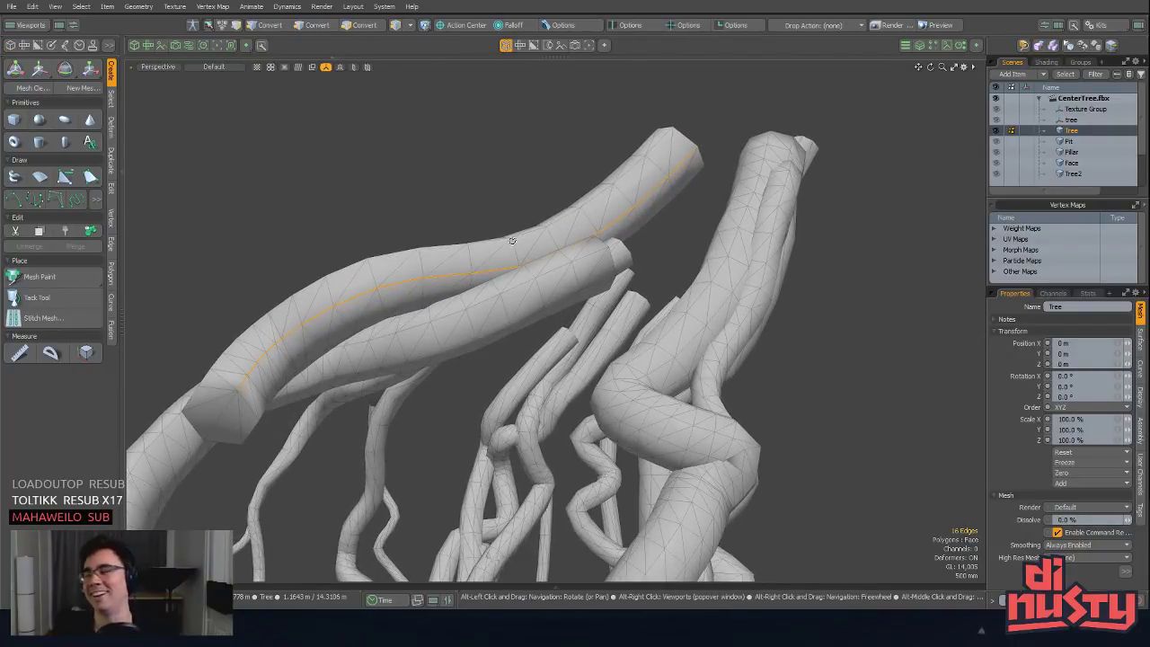
pyautogui.press('alt')
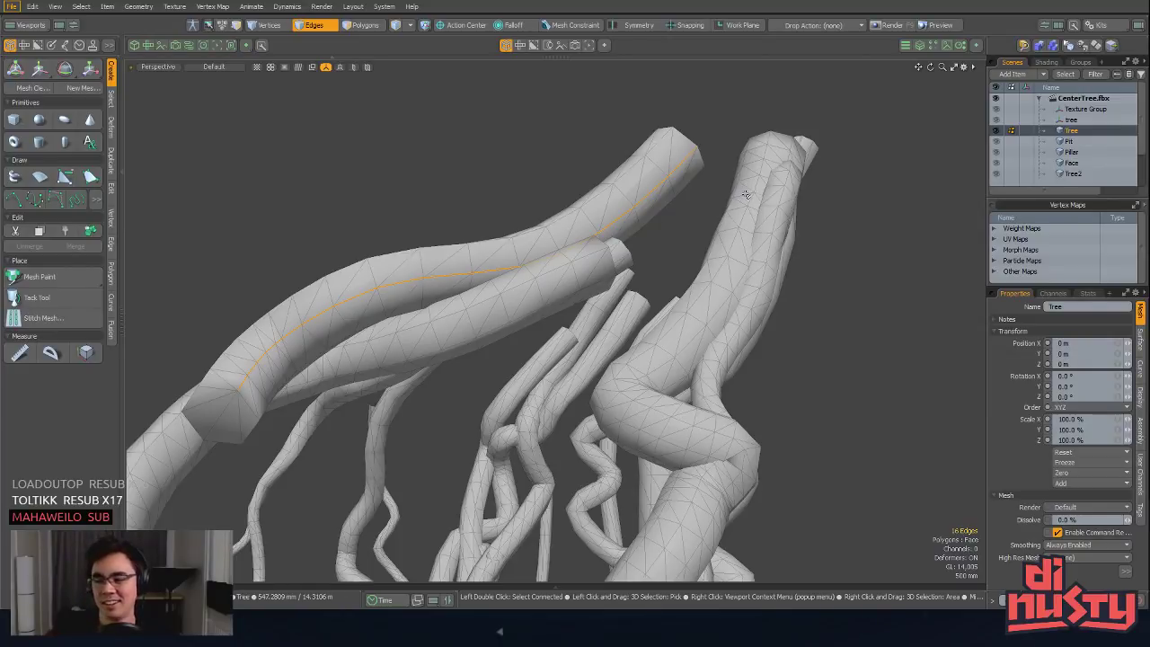
# Step: Examine how the edge loops run along the thick upper root from several sides, selecting different edges for comparison
pyautogui.keyDown('alt'); pyautogui.moveTo(845, 246); pyautogui.dragTo(501, 252); pyautogui.keyUp('alt')
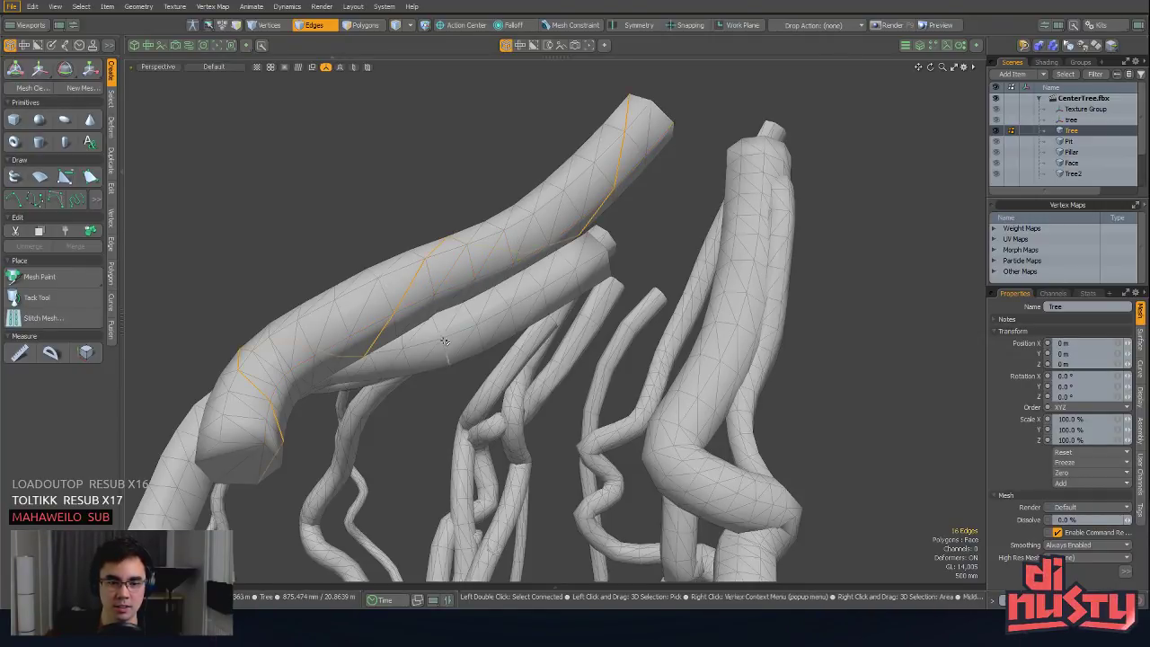
pyautogui.keyDown('alt'); pyautogui.moveTo(444, 342); pyautogui.dragTo(414, 269); pyautogui.keyUp('alt')
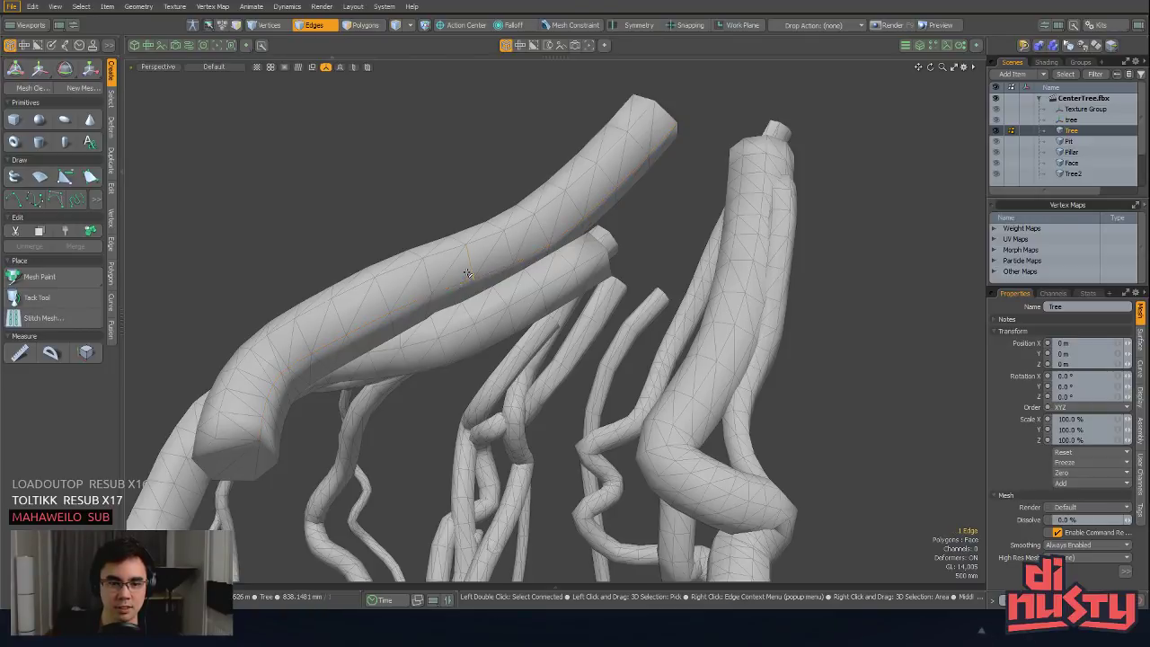
pyautogui.keyDown('alt'); pyautogui.moveTo(459, 281); pyautogui.dragTo(493, 278); pyautogui.keyUp('alt')
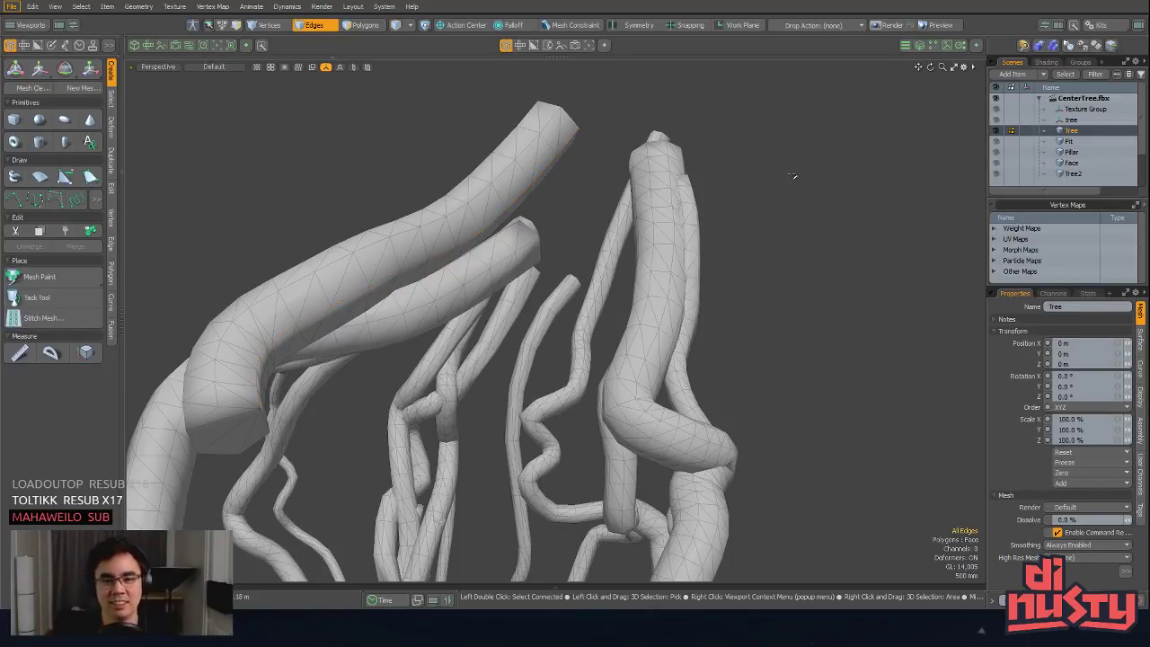
pyautogui.keyDown('alt'); pyautogui.moveTo(792, 176); pyautogui.dragTo(620, 216); pyautogui.keyUp('alt')
# Step: Select the connected polygons of the thickest intertwined roots to see their full extent, and clear that selection
pyautogui.keyDown('alt'); pyautogui.moveTo(620, 216); pyautogui.dragTo(561, 254); pyautogui.keyUp('alt')
pyautogui.press(']')
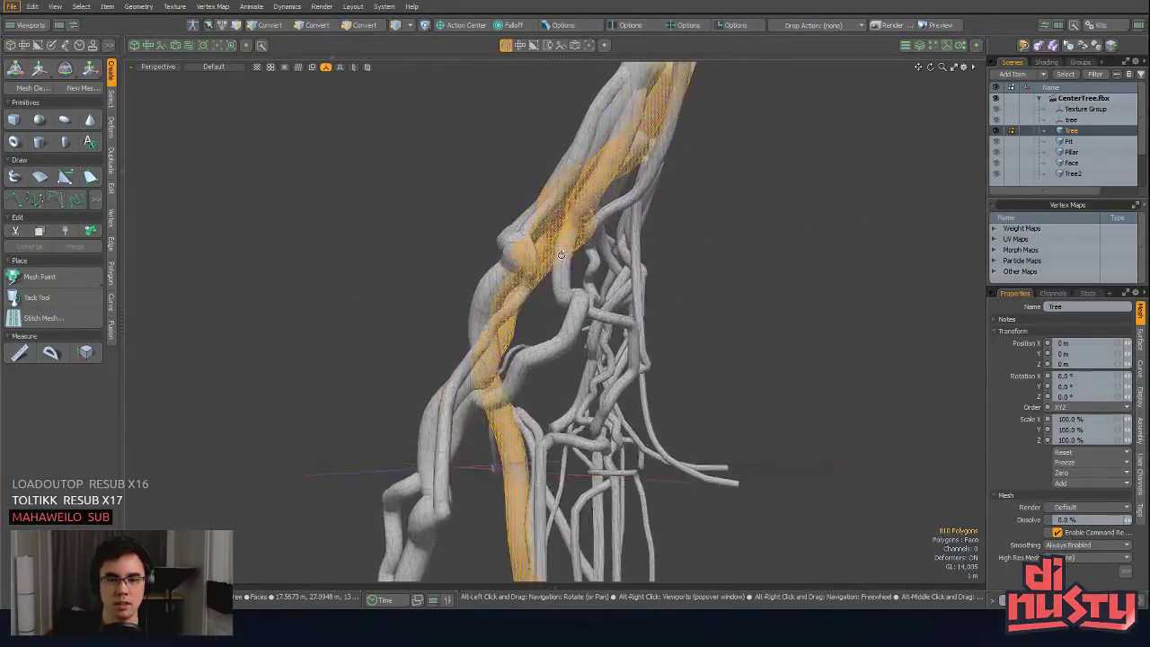
pyautogui.keyDown('shift'); pyautogui.doubleClick(478, 295); pyautogui.keyUp('shift')
pyautogui.keyDown('alt'); pyautogui.moveTo(480, 295); pyautogui.dragTo(573, 468); pyautogui.keyUp('alt')
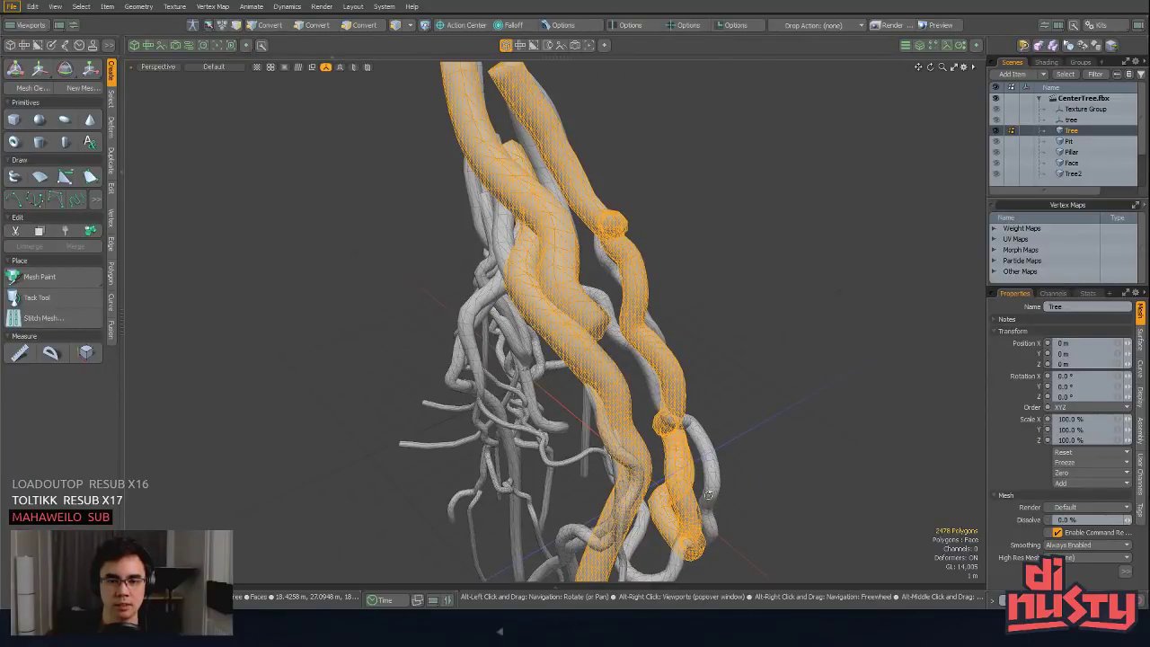
pyautogui.keyDown('alt'); pyautogui.moveTo(764, 367); pyautogui.dragTo(401, 312); pyautogui.keyUp('alt')
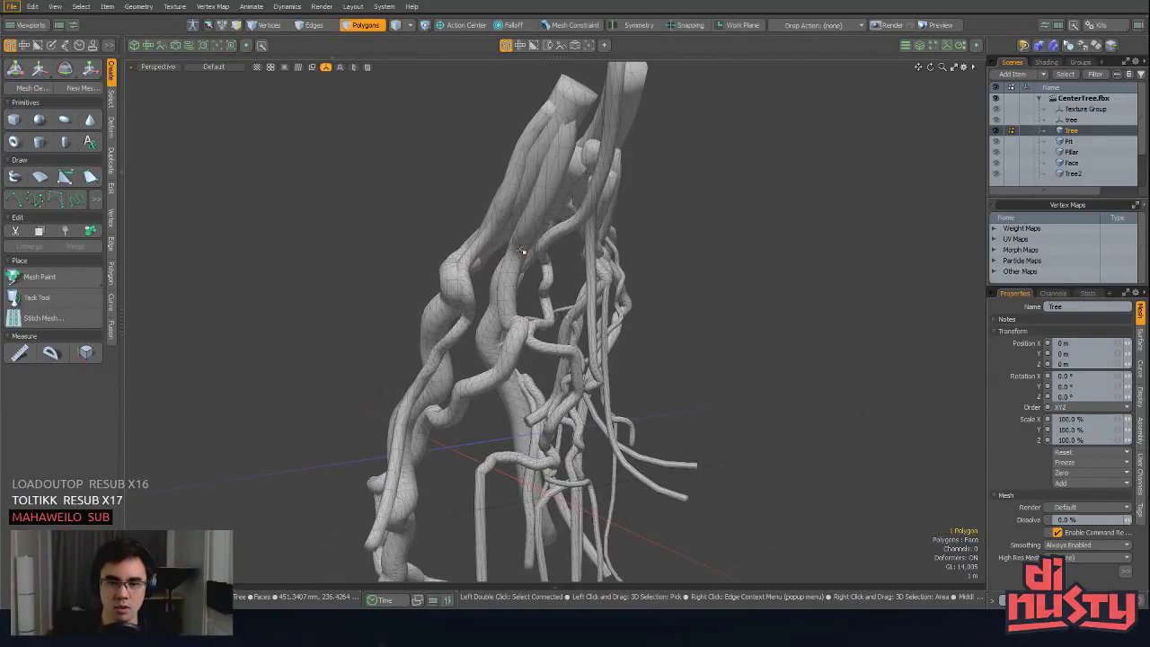
pyautogui.keyDown('alt'); pyautogui.moveTo(522, 251); pyautogui.dragTo(247, 179); pyautogui.keyUp('alt')
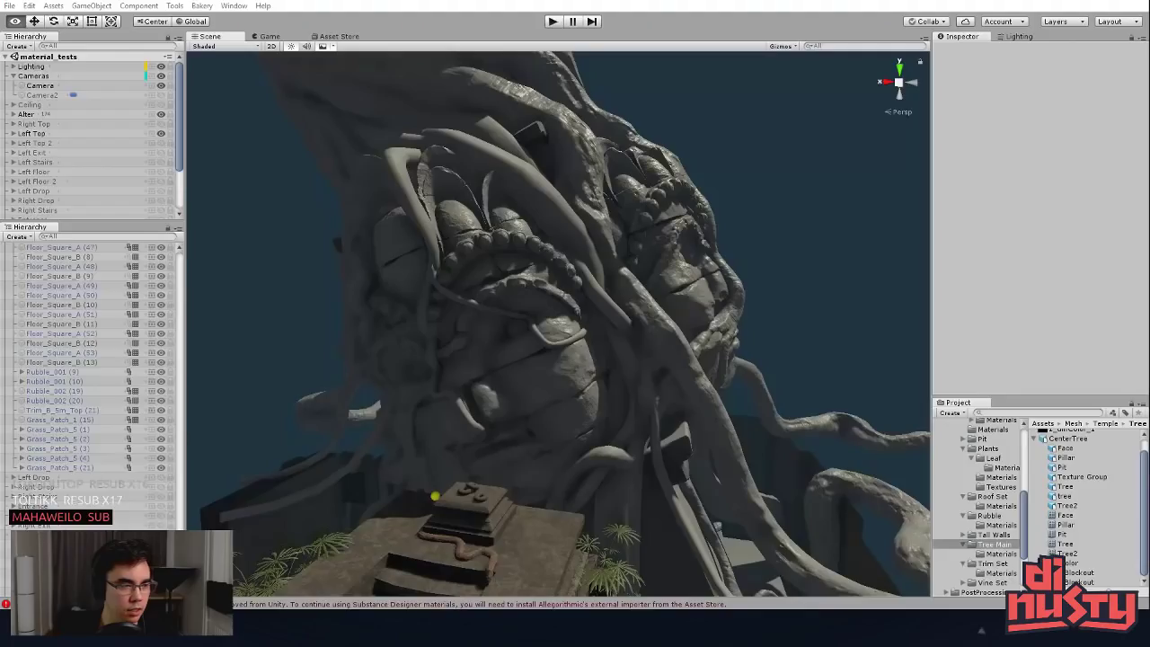
# Step: In Unity, examine the shaded tree's trunk and roots above and around the carved faces up close
pyautogui.moveTo(387, 296)
pyautogui.keyDown('alt'); pyautogui.mouseDown()
pyautogui.moveTo(359, 288)
pyautogui.moveTo(317, 193)
pyautogui.moveTo(436, 302)
pyautogui.moveTo(621, 267)
pyautogui.moveTo(583, 163)
pyautogui.moveTo(673, 189)
pyautogui.moveTo(638, 171)
pyautogui.moveTo(500, 239)
pyautogui.moveTo(474, 207)
pyautogui.moveTo(521, 233)
pyautogui.moveTo(372, 246)
pyautogui.moveTo(483, 249)
pyautogui.moveTo(529, 290)
pyautogui.moveTo(639, 316)
pyautogui.moveTo(635, 241)
pyautogui.moveTo(744, 319)
pyautogui.moveTo(657, 329)
pyautogui.moveTo(575, 259)
pyautogui.moveTo(540, 249)
pyautogui.moveTo(470, 290)
pyautogui.moveTo(575, 285)
pyautogui.moveTo(596, 231)
pyautogui.moveTo(544, 180)
pyautogui.moveTo(647, 238)
pyautogui.moveTo(645, 278)
pyautogui.moveTo(596, 216)
pyautogui.mouseUp(); pyautogui.keyUp('alt')
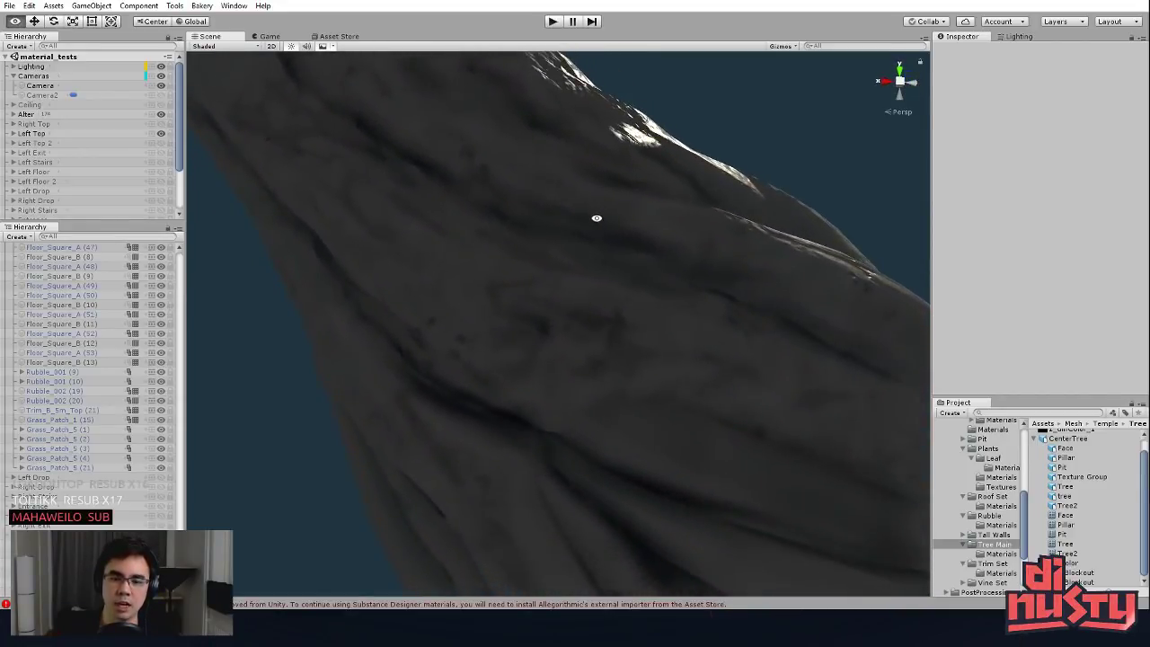
pyautogui.keyDown('alt'); pyautogui.moveTo(596, 215); pyautogui.dragTo(617, 275, button='right'); pyautogui.keyUp('alt')
pyautogui.keyDown('alt'); pyautogui.moveTo(616, 275); pyautogui.dragTo(599, 308); pyautogui.keyUp('alt')
pyautogui.keyDown('alt'); pyautogui.moveTo(599, 309); pyautogui.dragTo(750, 352, button='right'); pyautogui.keyUp('alt')
pyautogui.keyDown('alt'); pyautogui.moveTo(750, 351); pyautogui.dragTo(542, 272); pyautogui.keyUp('alt')
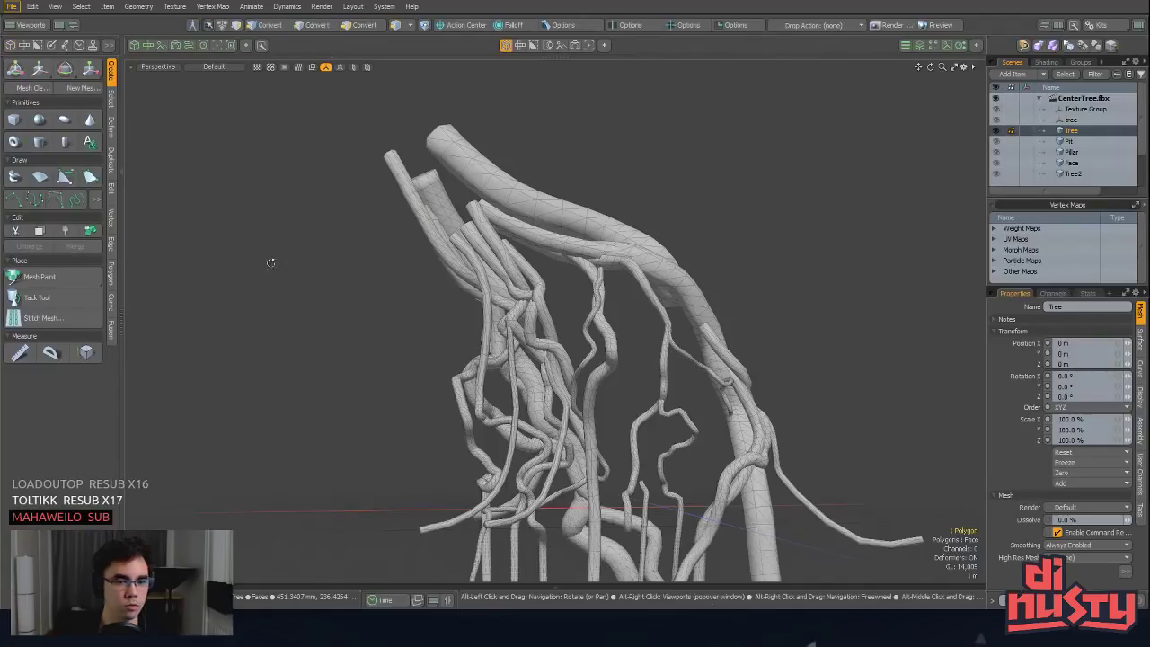
# Step: In Modo, select all connected polygons of the long thick root that curves down through the model
pyautogui.keyDown('alt'); pyautogui.moveTo(377, 270); pyautogui.dragTo(796, 291); pyautogui.keyUp('alt')
pyautogui.doubleClick(568, 241)
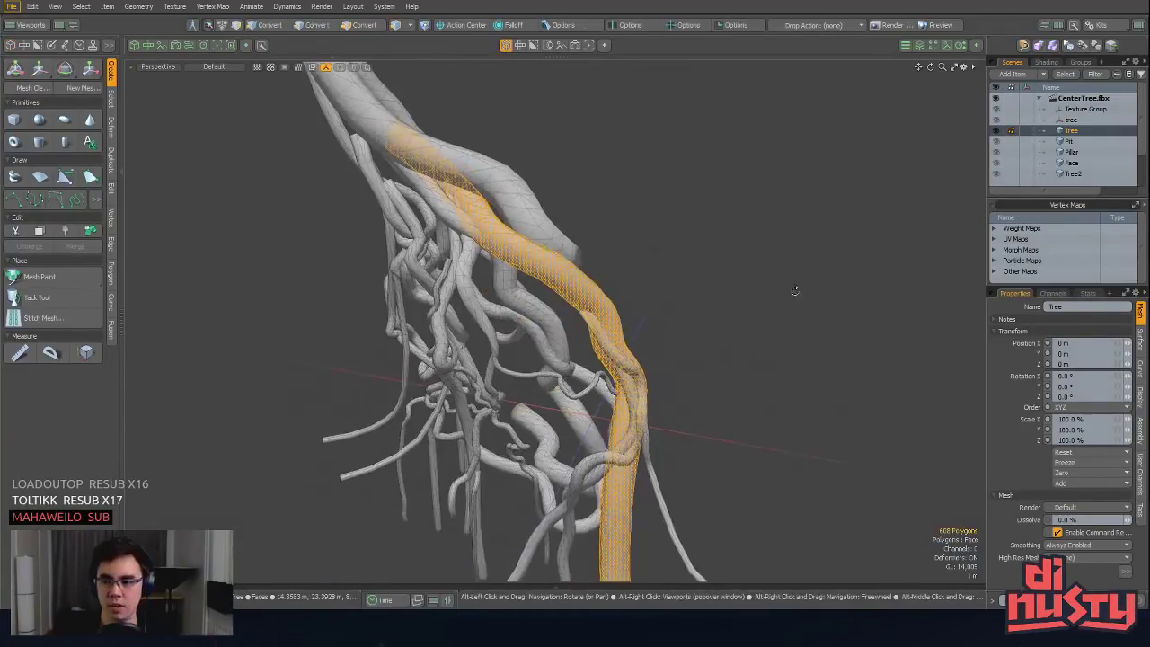
pyautogui.click(1054, 294)
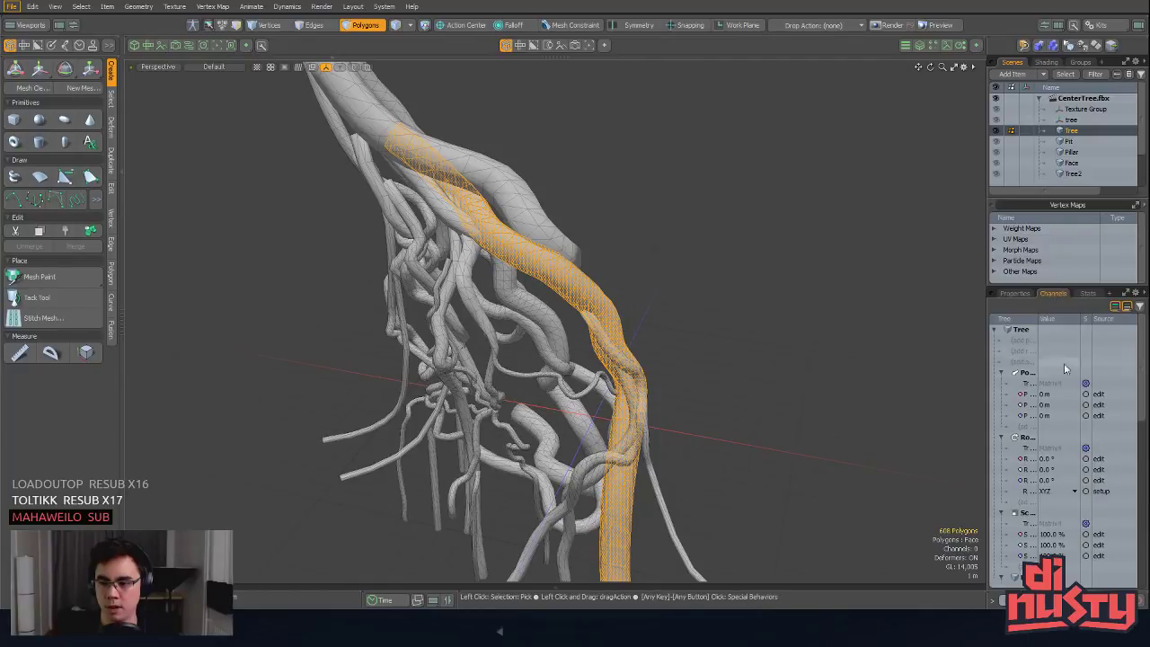
pyautogui.click(1014, 294)
# Step: Show a widened UV editor beside the 3D view and display the mesh's existing map named UV in it
pyautogui.keyDown('alt'); pyautogui.rightClick(806, 261); pyautogui.keyUp('alt')
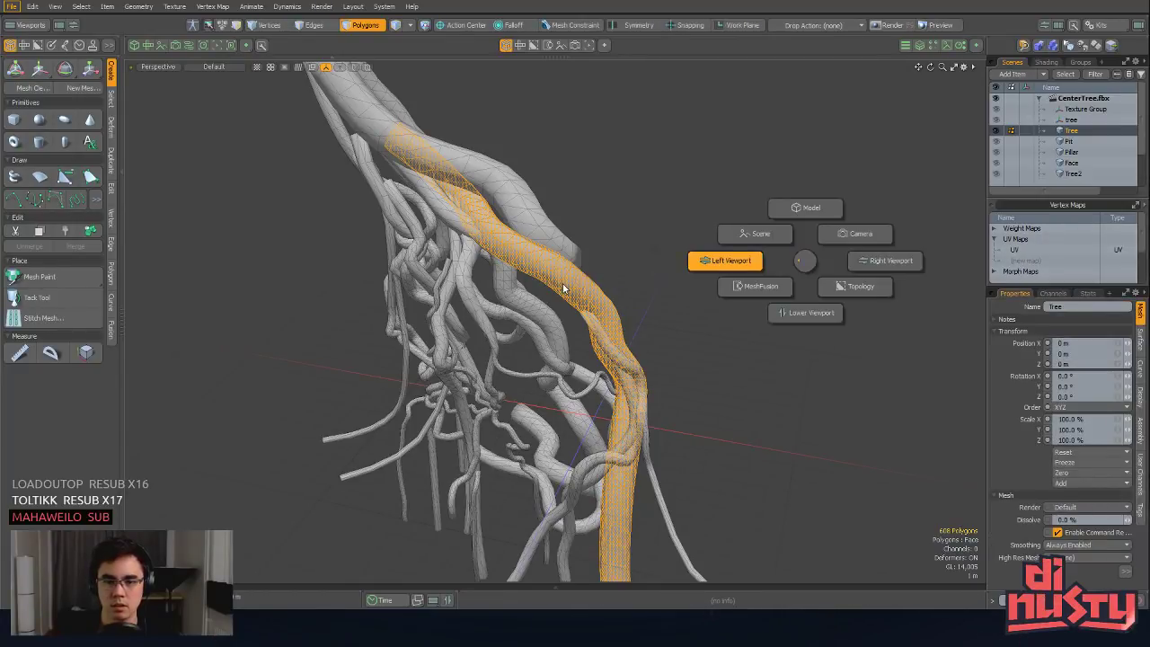
pyautogui.click(725, 261)
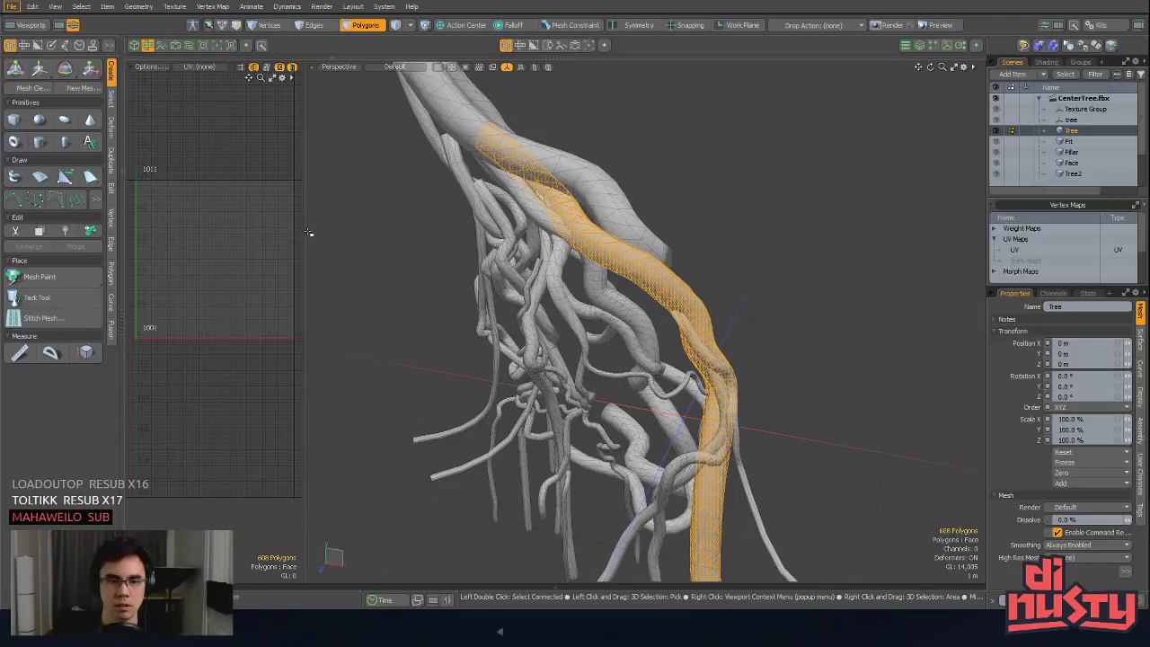
pyautogui.moveTo(305, 230); pyautogui.dragTo(437, 230)
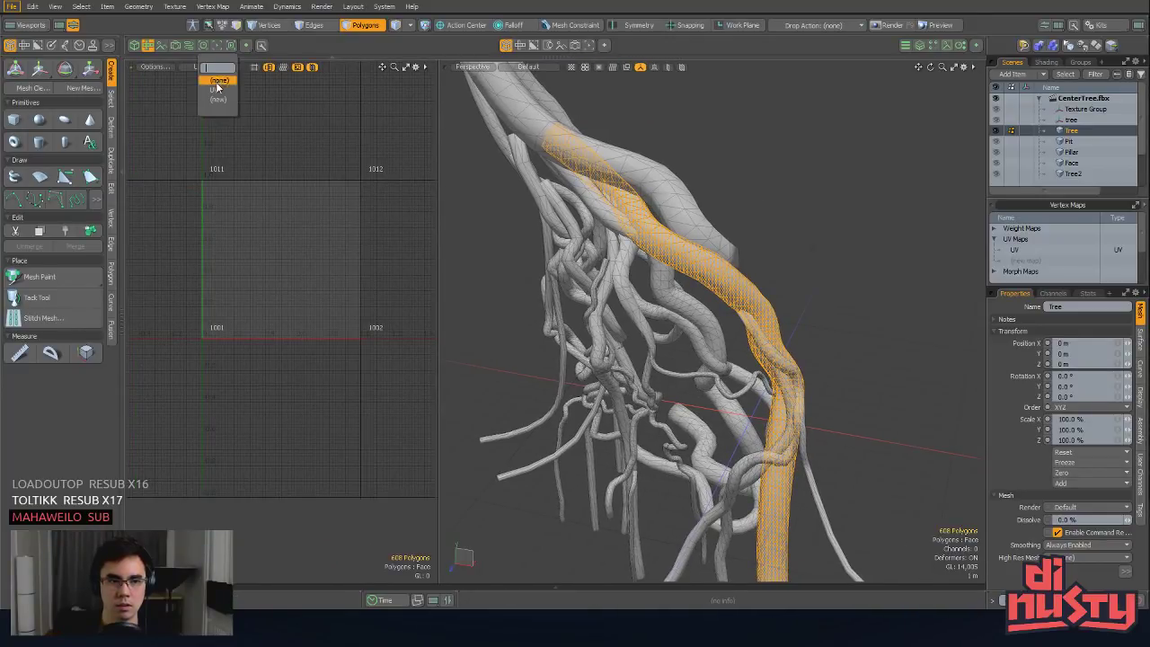
pyautogui.click(216, 89)
pyautogui.keyDown('alt'); pyautogui.moveTo(240, 262); pyautogui.dragTo(332, 277); pyautogui.keyUp('alt')
# Step: Select and delete the end-cap polygons on the first group of upper root tips
pyautogui.keyDown('alt'); pyautogui.moveTo(663, 254); pyautogui.dragTo(780, 297); pyautogui.keyUp('alt')
pyautogui.keyDown('alt'); pyautogui.moveTo(763, 247); pyautogui.dragTo(760, 285); pyautogui.keyUp('alt')
pyautogui.click(774, 236)
pyautogui.hotkey('shift', 'a')
pyautogui.keyDown('alt'); pyautogui.moveTo(767, 213); pyautogui.dragTo(618, 211); pyautogui.keyUp('alt')
pyautogui.scroll(-5, 669, 241)
pyautogui.scroll(-3, 865, 200)
pyautogui.keyDown('alt'); pyautogui.moveTo(865, 200); pyautogui.dragTo(631, 278); pyautogui.keyUp('alt')
pyautogui.keyDown('alt'); pyautogui.moveTo(631, 278); pyautogui.dragTo(646, 295); pyautogui.keyUp('alt')
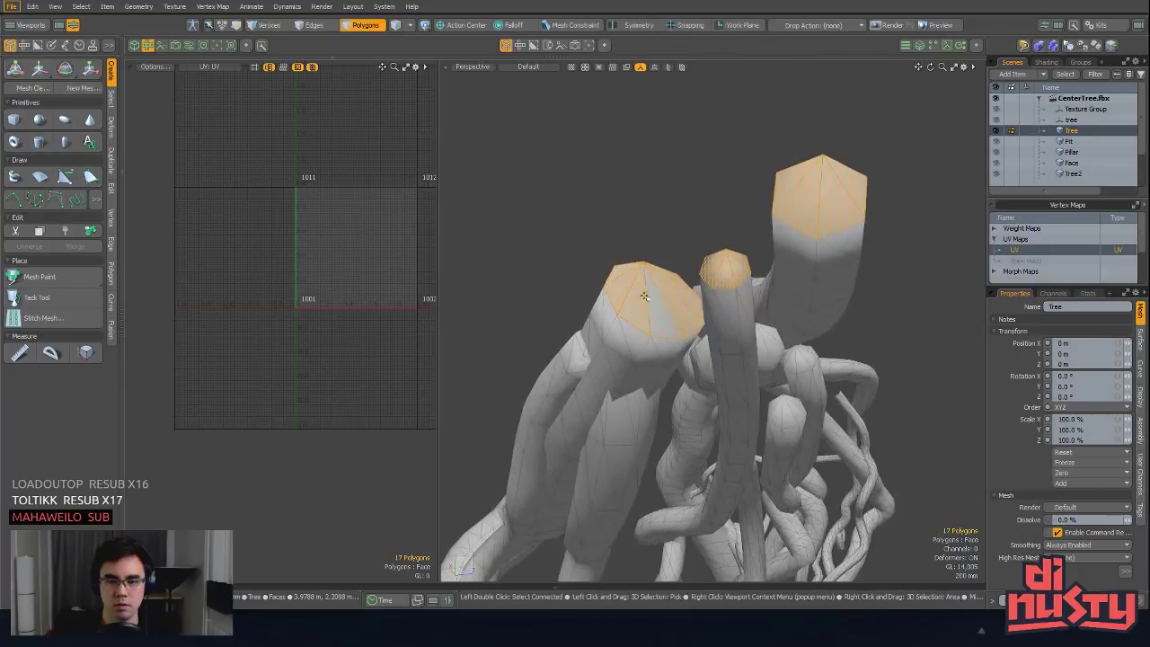
pyautogui.press('Delete')
# Step: Select and delete the end-cap polygons on the remaining root tips across the Tree mesh
pyautogui.keyDown('alt'); pyautogui.moveTo(661, 357); pyautogui.dragTo(862, 350); pyautogui.keyUp('alt')
pyautogui.scroll(-3, 642, 301)
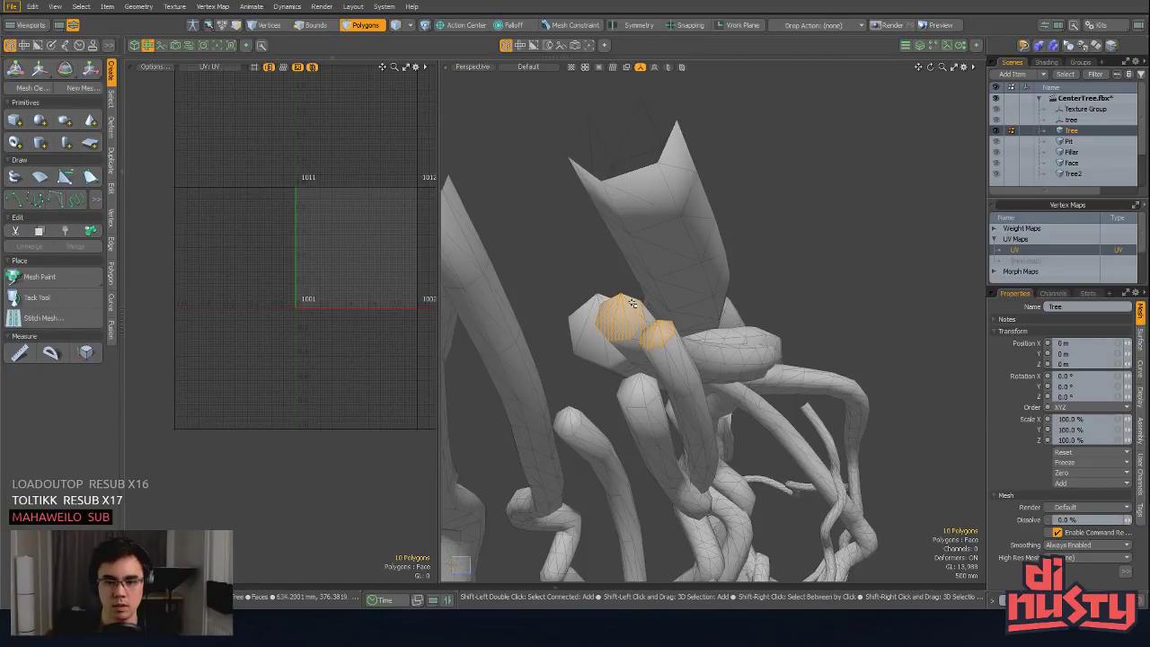
pyautogui.scroll(4, 592, 329)
pyautogui.keyDown('alt'); pyautogui.moveTo(596, 333); pyautogui.dragTo(620, 270); pyautogui.keyUp('alt')
pyautogui.keyDown('shift'); pyautogui.moveTo(620, 269); pyautogui.dragTo(588, 361); pyautogui.keyUp('shift')
pyautogui.keyDown('alt'); pyautogui.moveTo(588, 362); pyautogui.dragTo(702, 361); pyautogui.keyUp('alt')
pyautogui.scroll(-4, 647, 346)
pyautogui.scroll(-2, 719, 368)
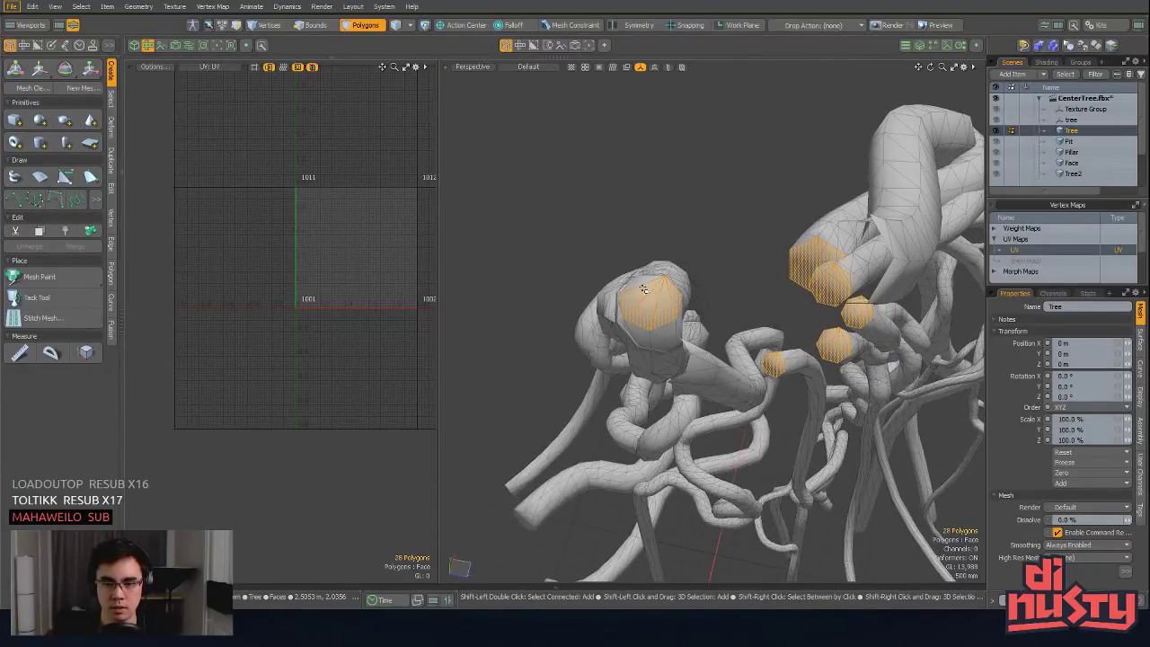
pyautogui.press('Delete')
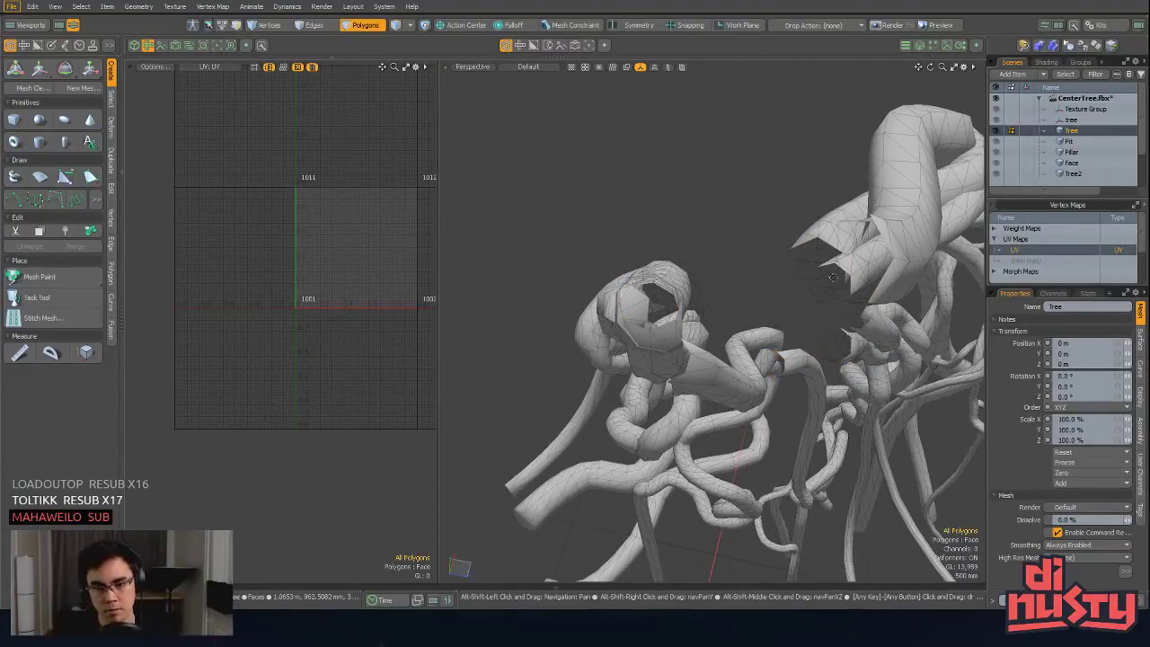
# Step: Select all connected polygons of the uncapped thick upper root
pyautogui.keyDown('alt'); pyautogui.moveTo(833, 278); pyautogui.dragTo(645, 221); pyautogui.keyUp('alt')
pyautogui.doubleClick(590, 232)
pyautogui.keyDown('alt'); pyautogui.keyDown('shift'); pyautogui.moveTo(243, 219); pyautogui.dragTo(213, 208); pyautogui.keyUp('shift'); pyautogui.keyUp('alt')
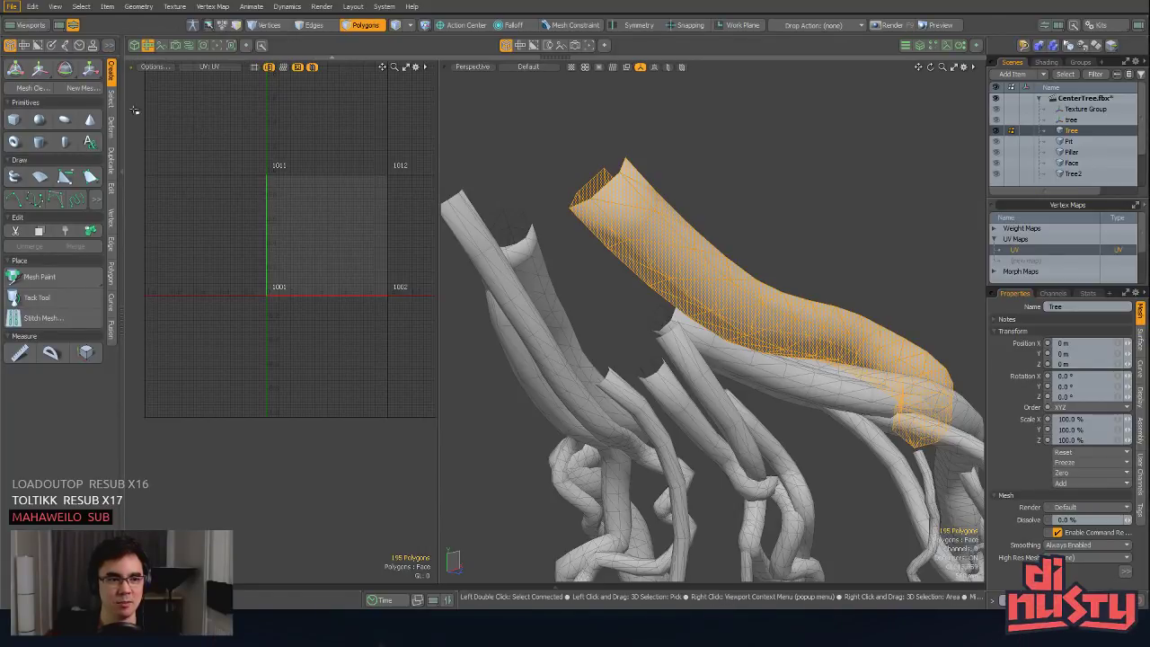
# Step: Widen the tool palette and switch it to the toolset that adapts to the viewport and selection type
pyautogui.moveTo(123, 103); pyautogui.dragTo(155, 107)
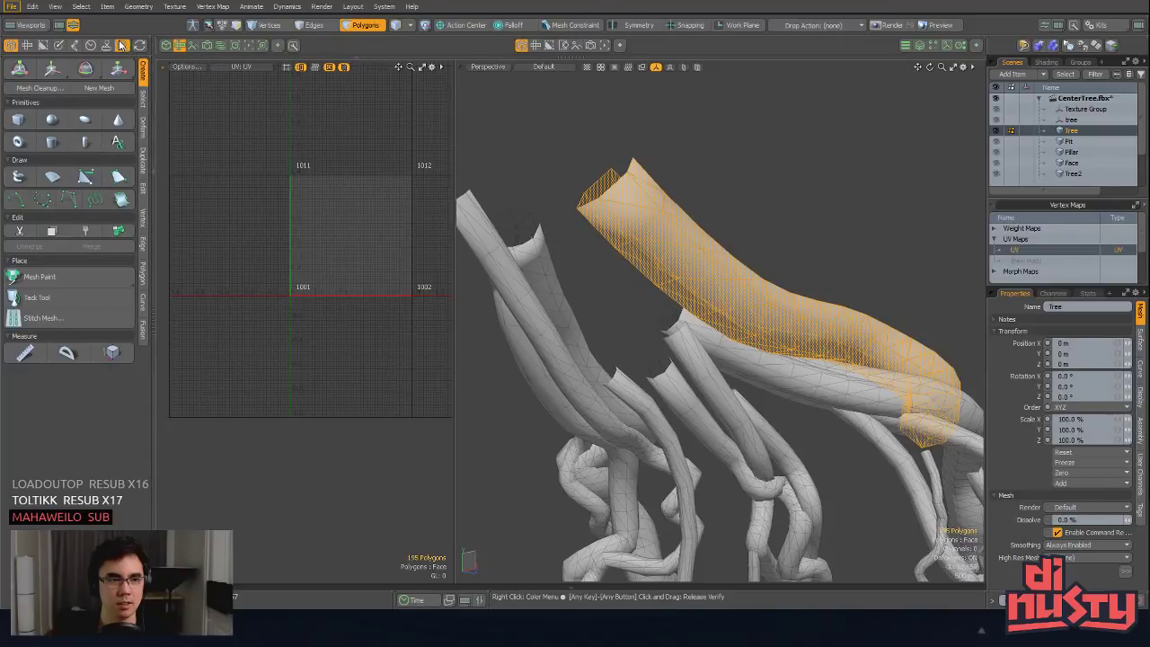
pyautogui.click(139, 45)
pyautogui.keyDown('alt'); pyautogui.keyDown('shift'); pyautogui.moveTo(410, 275); pyautogui.dragTo(358, 295); pyautogui.keyUp('shift'); pyautogui.keyUp('alt')
pyautogui.click(133, 70)
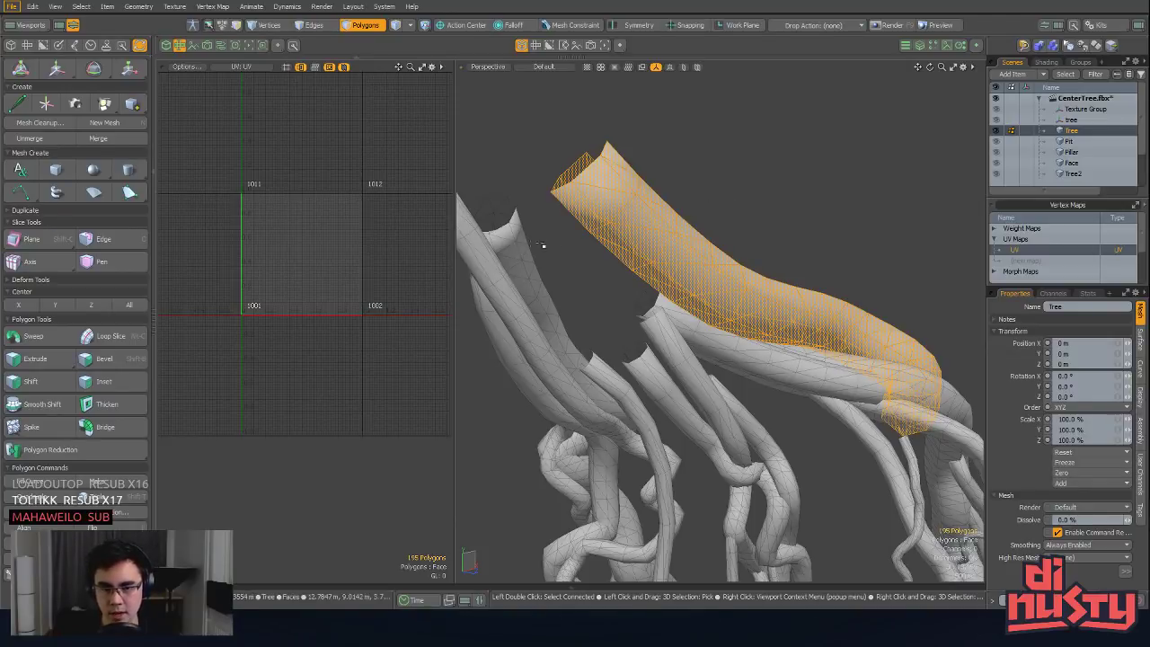
# Step: Undo the root selection and the end-cap deletions on the Tree mesh
pyautogui.keyDown('alt'); pyautogui.moveTo(542, 245); pyautogui.dragTo(539, 199); pyautogui.keyUp('alt')
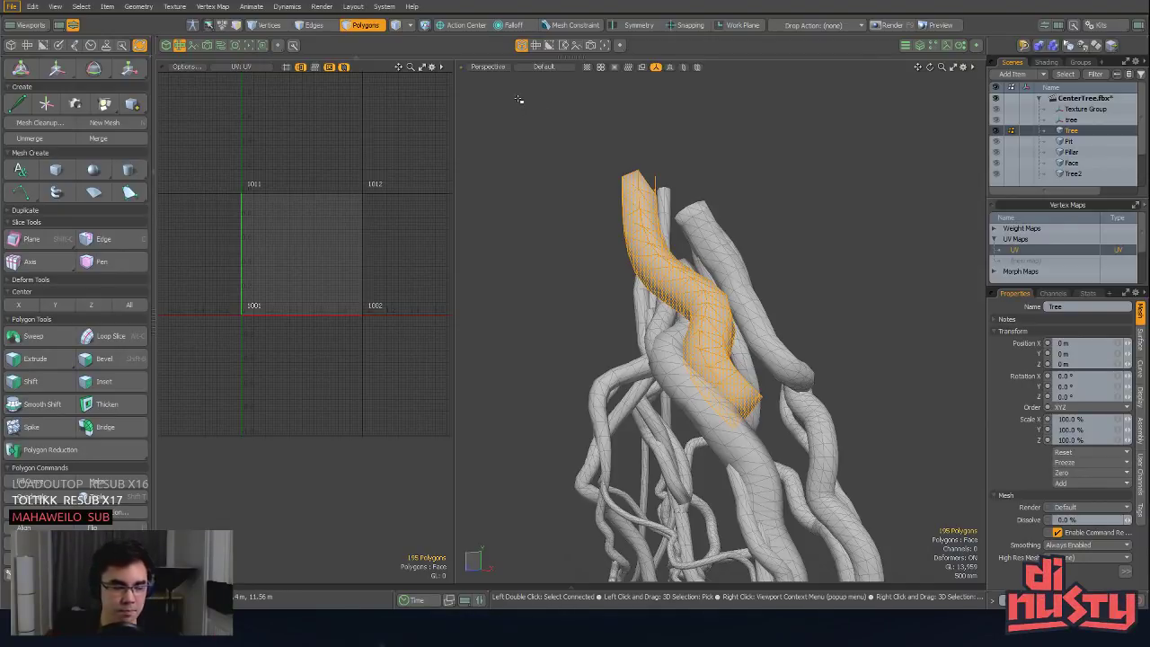
pyautogui.keyDown('alt'); pyautogui.moveTo(667, 322); pyautogui.dragTo(739, 232); pyautogui.keyUp('alt')
pyautogui.hotkey('ctrl', 'z')
pyautogui.hotkey('ctrl', 'z')
pyautogui.hotkey('ctrl', 'z')
pyautogui.hotkey('ctrl', 'z')
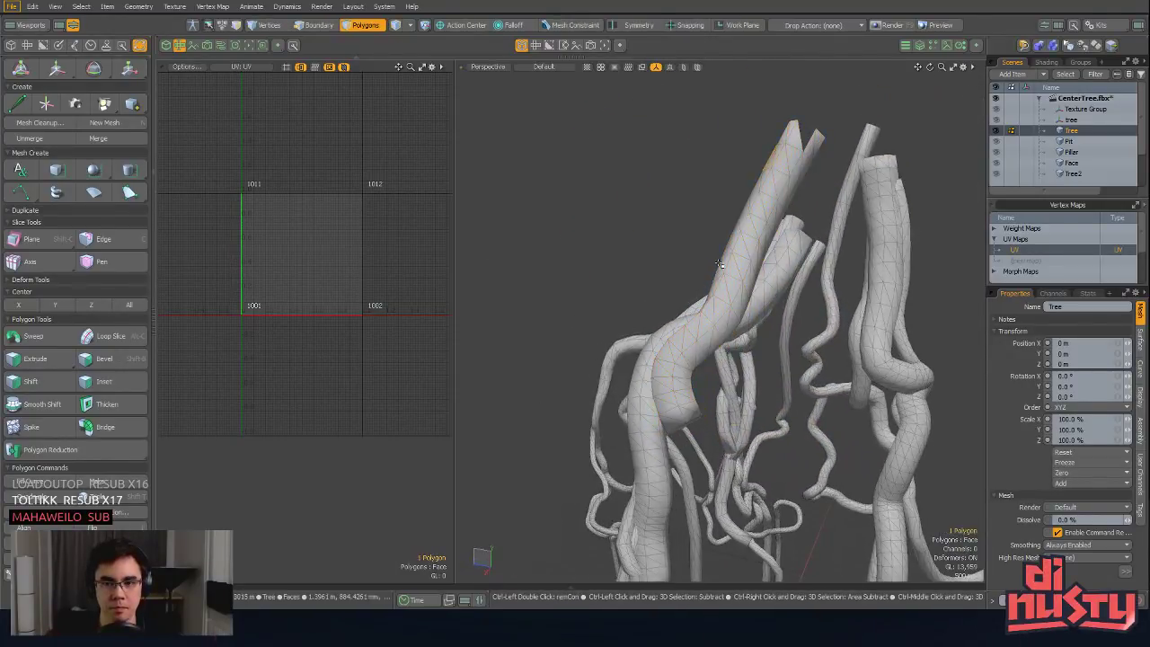
pyautogui.hotkey('ctrl', 'z')
pyautogui.hotkey('ctrl', 'z')
# Step: Delete the selected end-cap polygons at the thick upper root's tip, and isolate that root by hiding all unselected geometry
pyautogui.keyDown('shift'); pyautogui.click(803, 132); pyautogui.keyUp('shift')
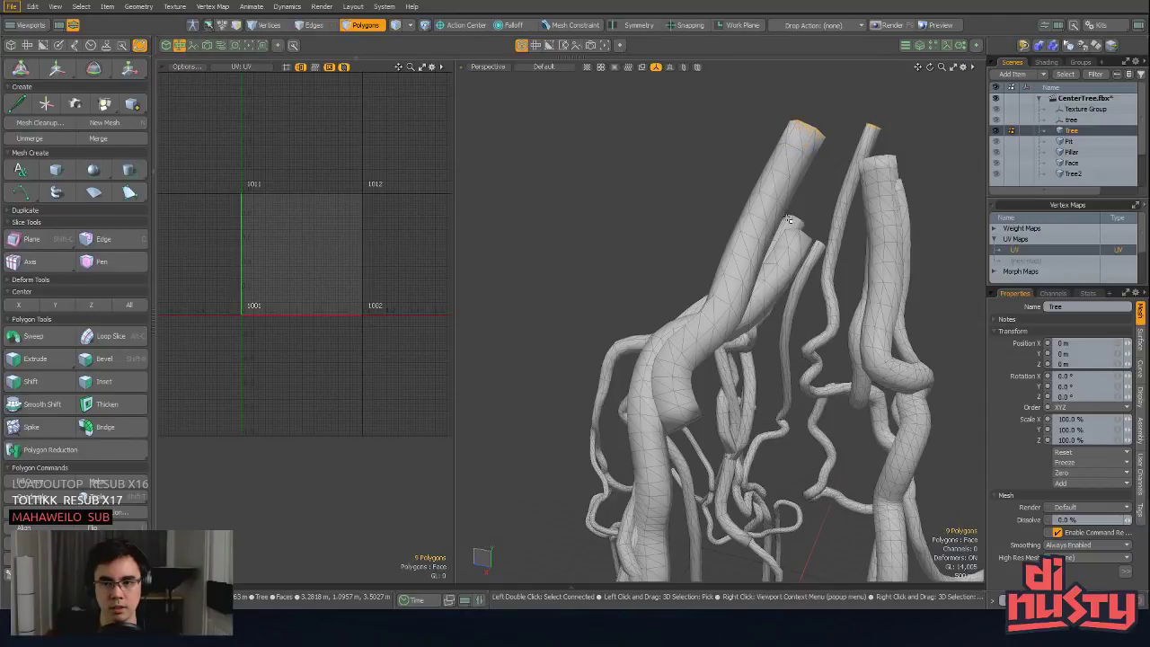
pyautogui.press('Delete')
pyautogui.doubleClick(780, 155)
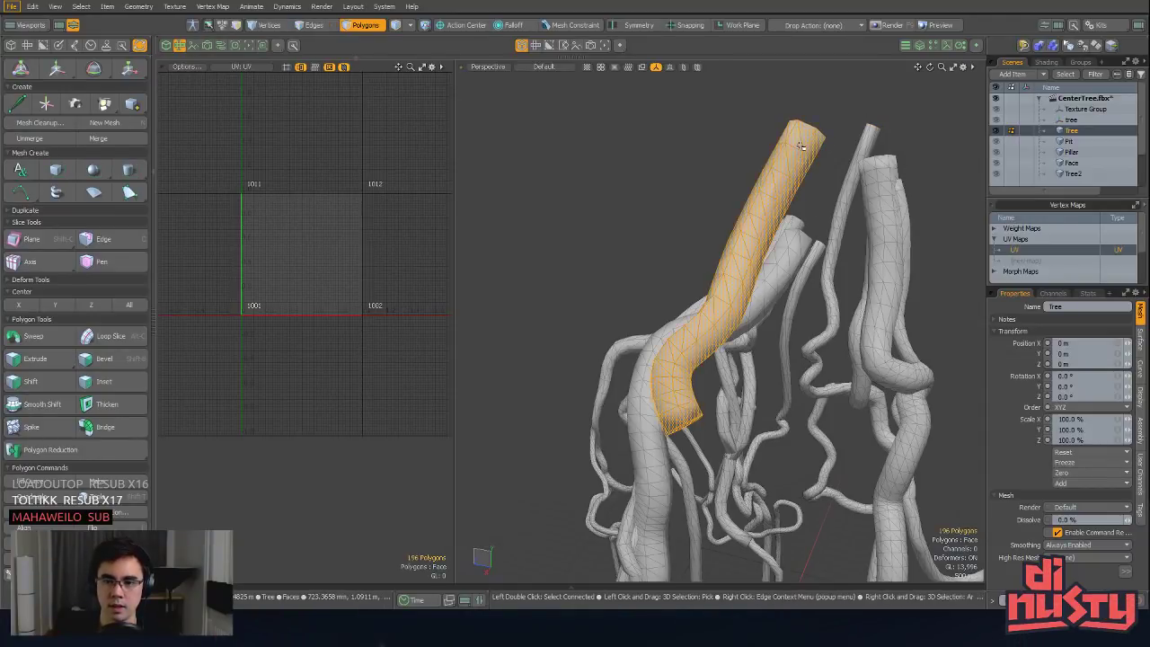
pyautogui.hotkey('shift', 'h')
pyautogui.keyDown('alt'); pyautogui.moveTo(791, 180); pyautogui.dragTo(752, 356); pyautogui.keyUp('alt')
pyautogui.press('2')
pyautogui.press('3')
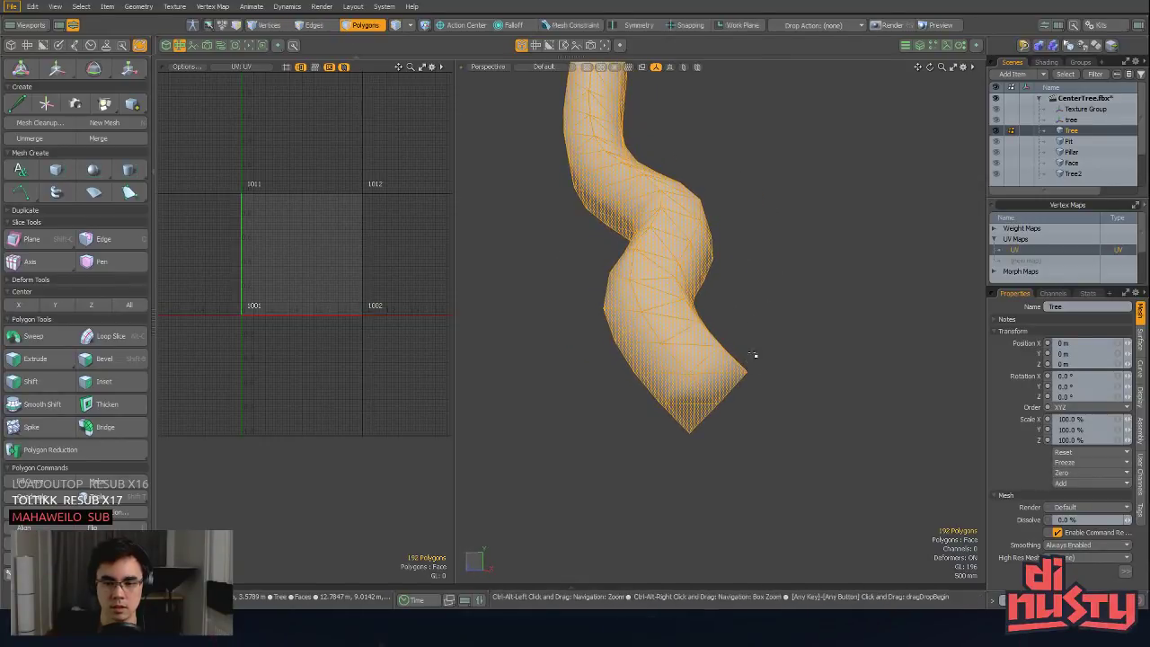
pyautogui.keyDown('alt'); pyautogui.moveTo(816, 336); pyautogui.dragTo(531, 345); pyautogui.keyUp('alt')
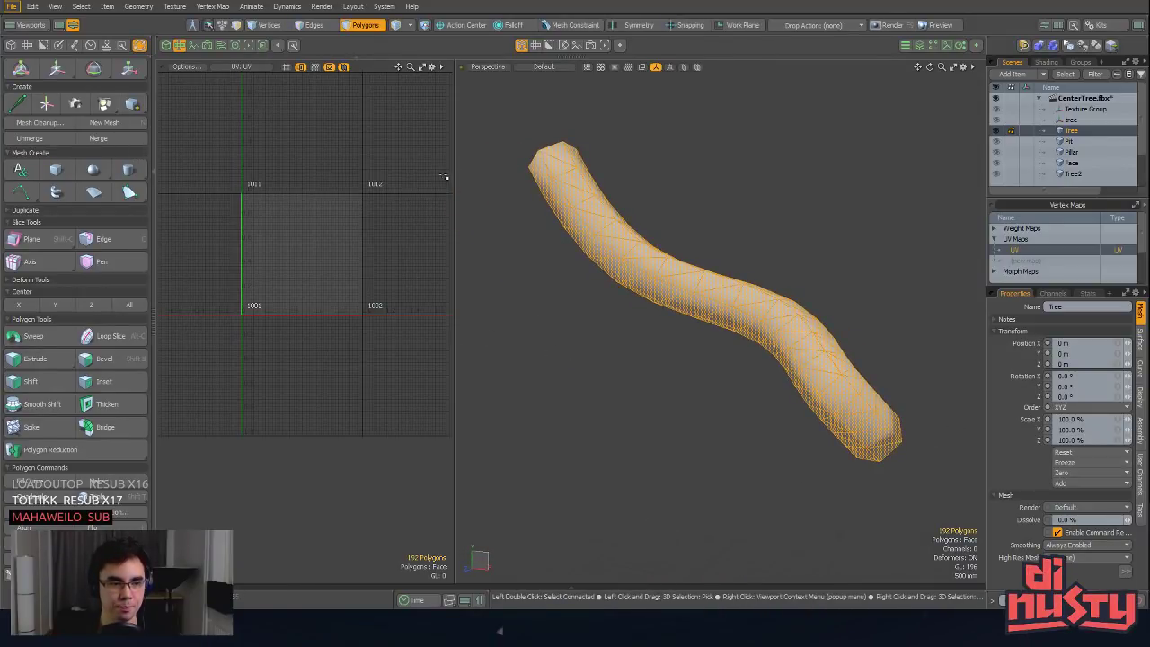
# Step: Project the isolated root's selected polygons into the UV map with Project from View
pyautogui.click(129, 68)
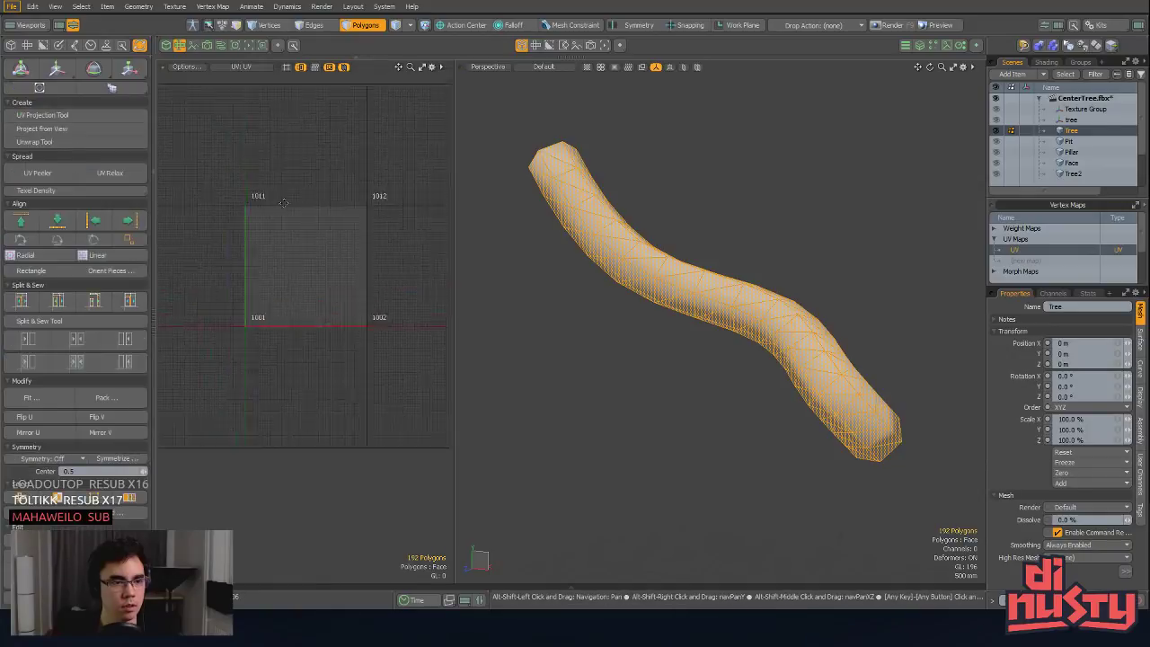
pyautogui.click(71, 114)
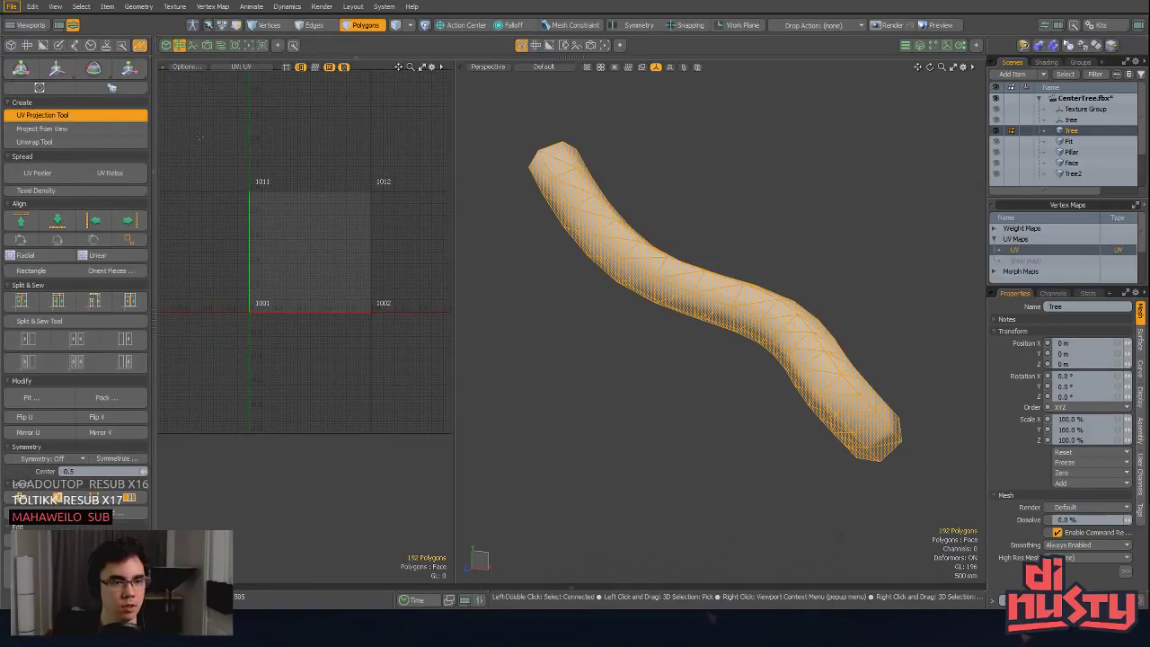
pyautogui.click(73, 133)
pyautogui.keyDown('ctrl'); pyautogui.keyDown('alt'); pyautogui.moveTo(269, 202); pyautogui.dragTo(368, 247); pyautogui.keyUp('alt'); pyautogui.keyUp('ctrl')
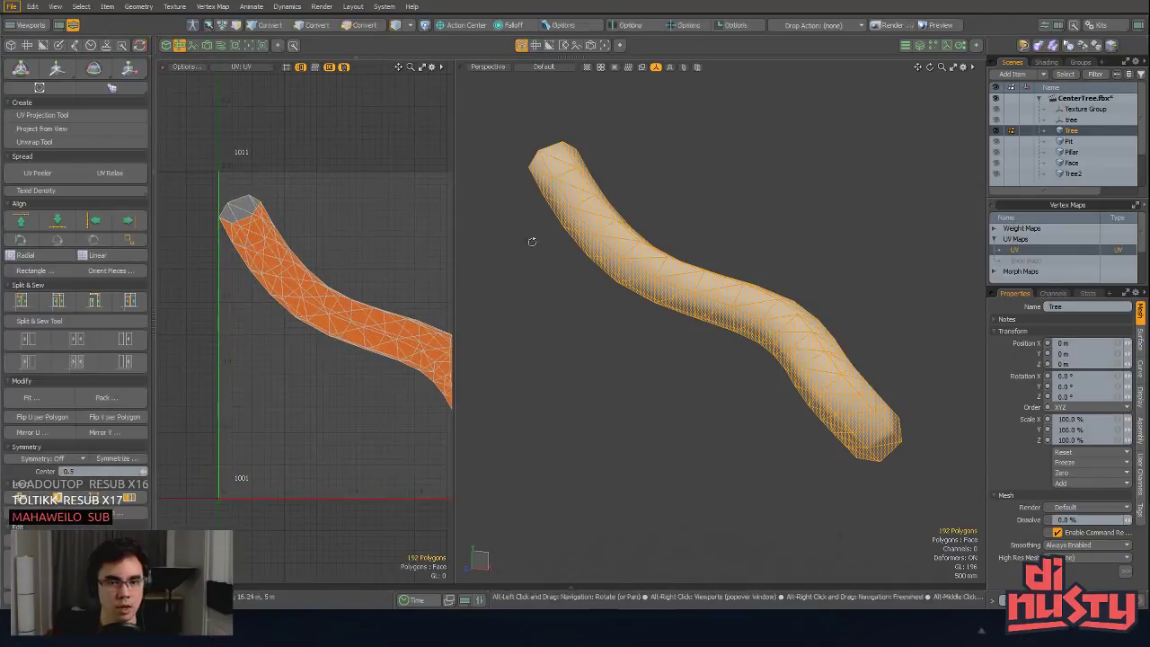
# Step: Select the lengthwise edge loop running along the underside of the isolated root as the seam
pyautogui.keyDown('alt'); pyautogui.moveTo(532, 241); pyautogui.dragTo(705, 200); pyautogui.keyUp('alt')
pyautogui.press('2')
pyautogui.doubleClick(624, 135)
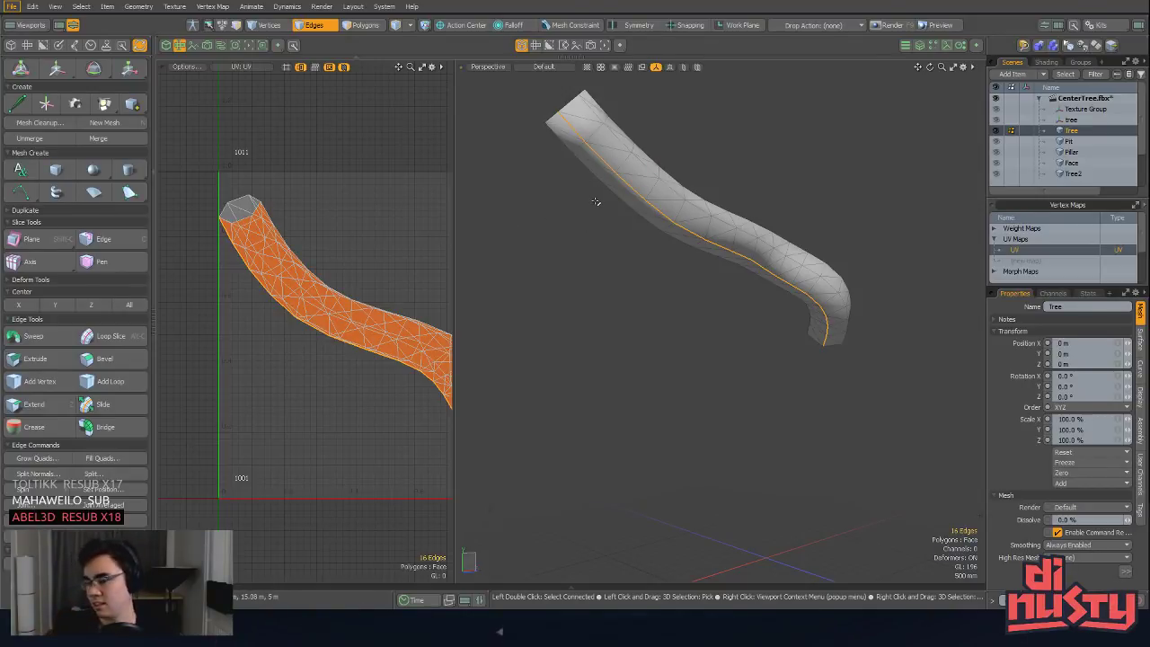
pyautogui.keyDown('alt'); pyautogui.moveTo(658, 121); pyautogui.dragTo(638, 167); pyautogui.keyUp('alt')
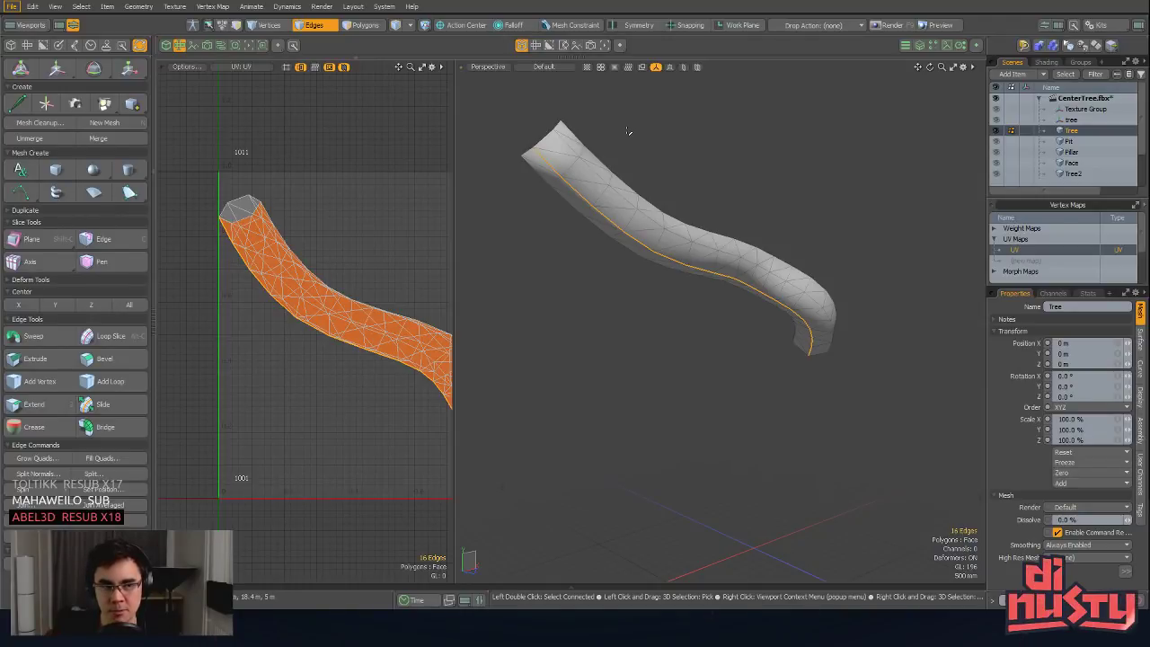
# Step: Switch the tool palette to the UV toolset, keeping the root's seam edge loop selected
pyautogui.click(108, 45)
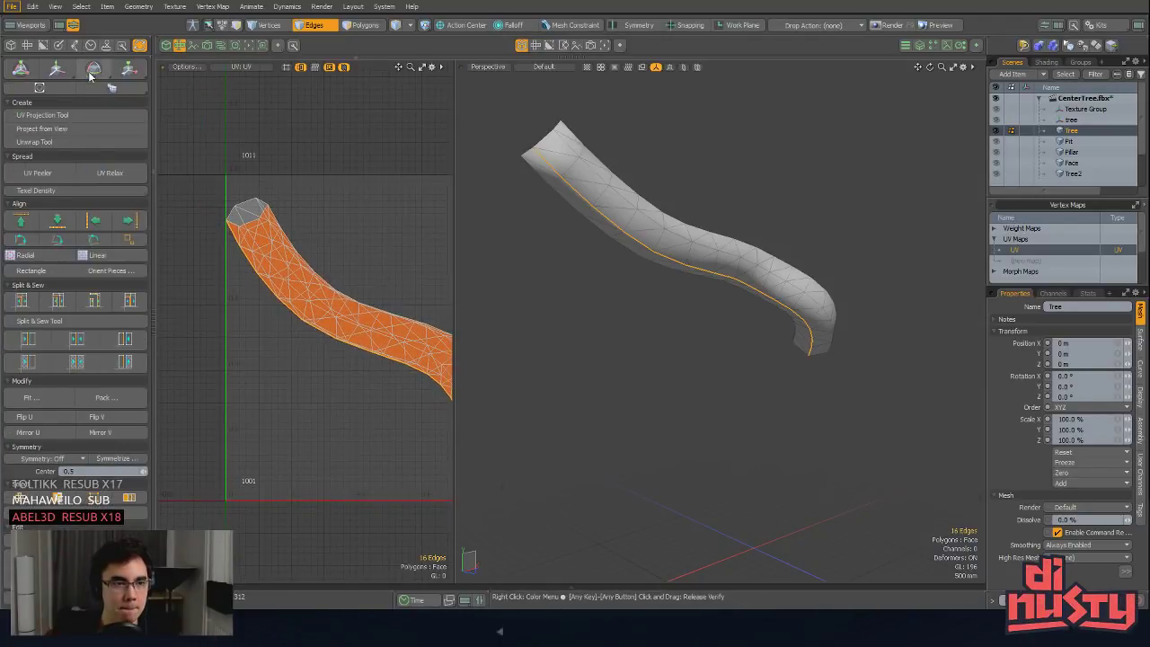
pyautogui.click(75, 45)
pyautogui.click(90, 45)
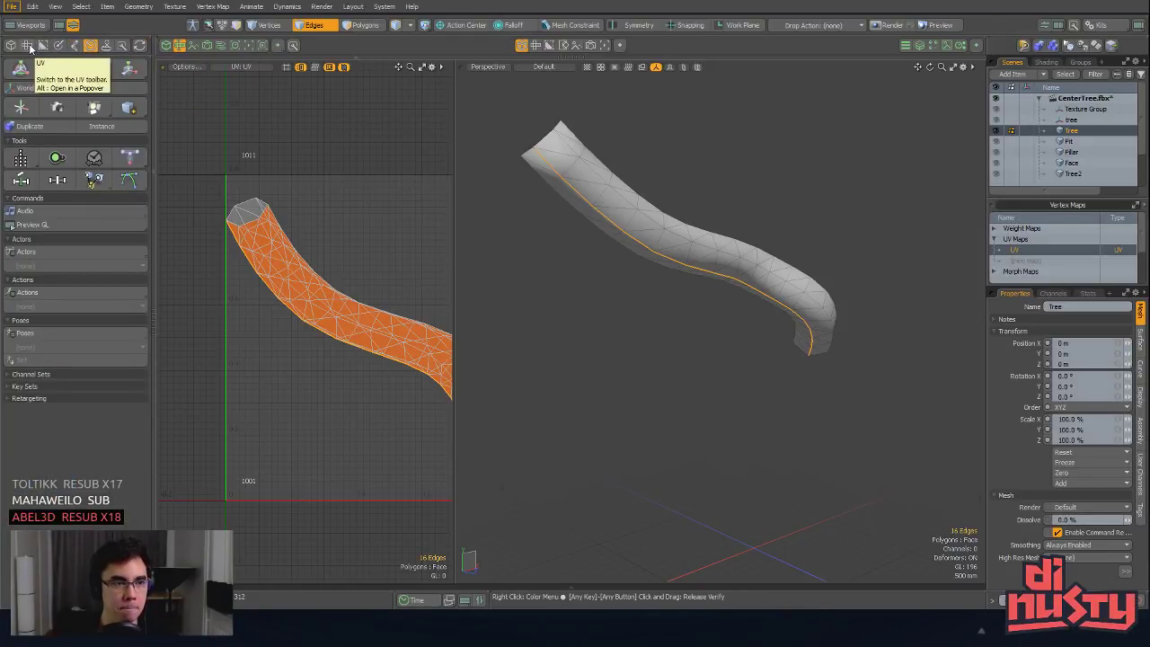
pyautogui.click(29, 46)
pyautogui.keyDown('alt'); pyautogui.moveTo(388, 138); pyautogui.dragTo(351, 126); pyautogui.keyUp('alt')
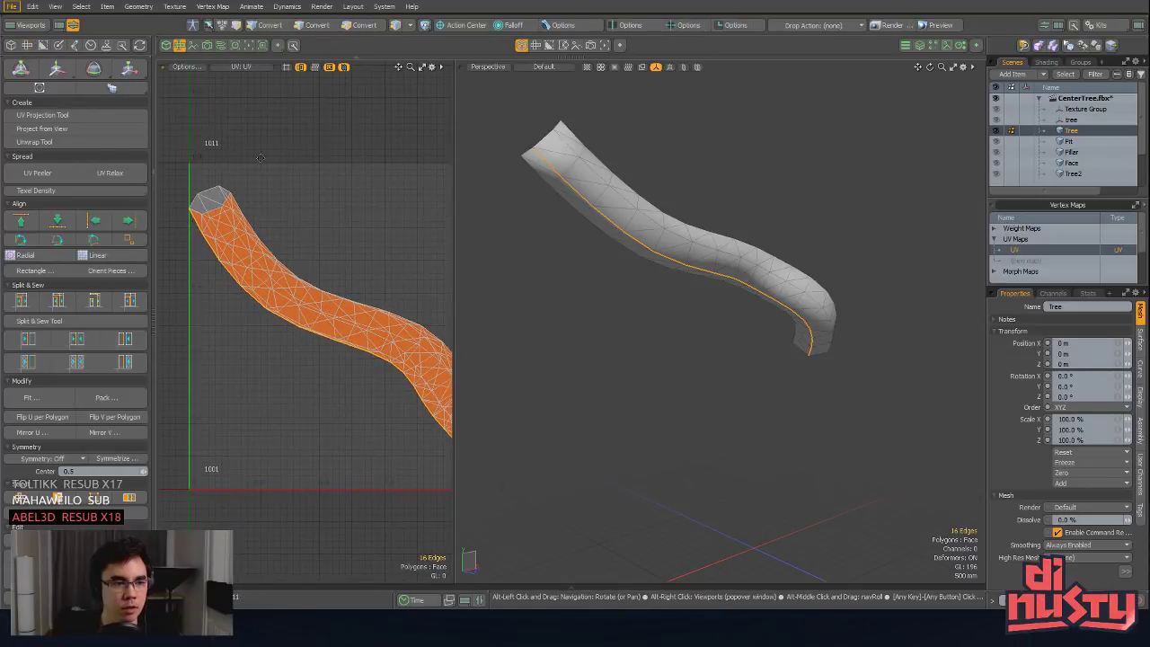
# Step: Unwrap the isolated root's UVs along the selected seam with the Unwrap Tool, and check part of the island against the mesh
pyautogui.click(94, 142)
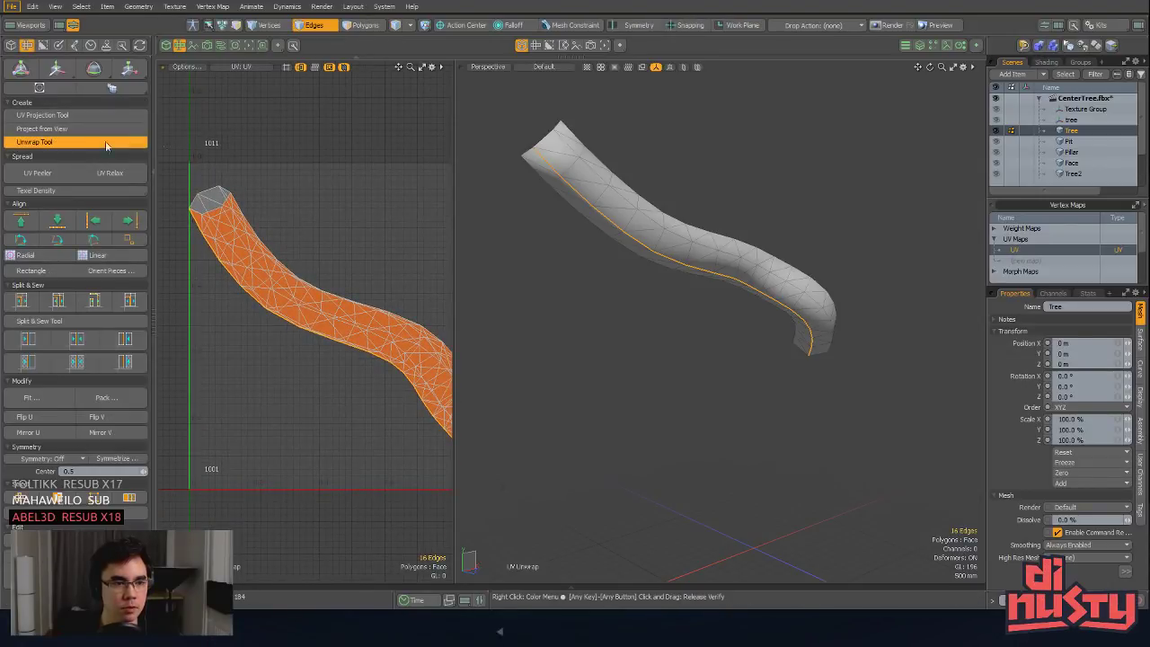
pyautogui.click(405, 244)
pyautogui.press('q')
pyautogui.scroll(-5, 396, 244)
pyautogui.press('3')
pyautogui.moveTo(383, 291); pyautogui.dragTo(392, 288)
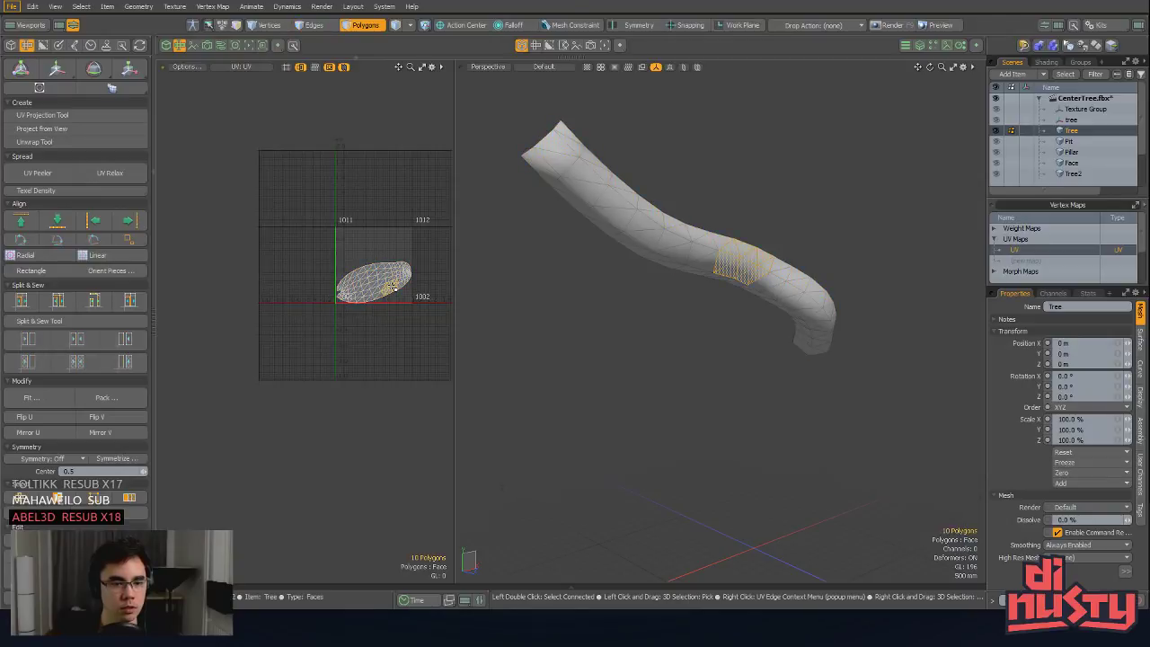
pyautogui.press('a')
pyautogui.click(608, 249)
# Step: Reselect the root's lengthwise seam edge loop, and unhide the rest of the Tree mesh
pyautogui.press('2')
pyautogui.doubleClick(571, 195)
pyautogui.keyDown('alt'); pyautogui.moveTo(575, 202); pyautogui.dragTo(643, 260); pyautogui.keyUp('alt')
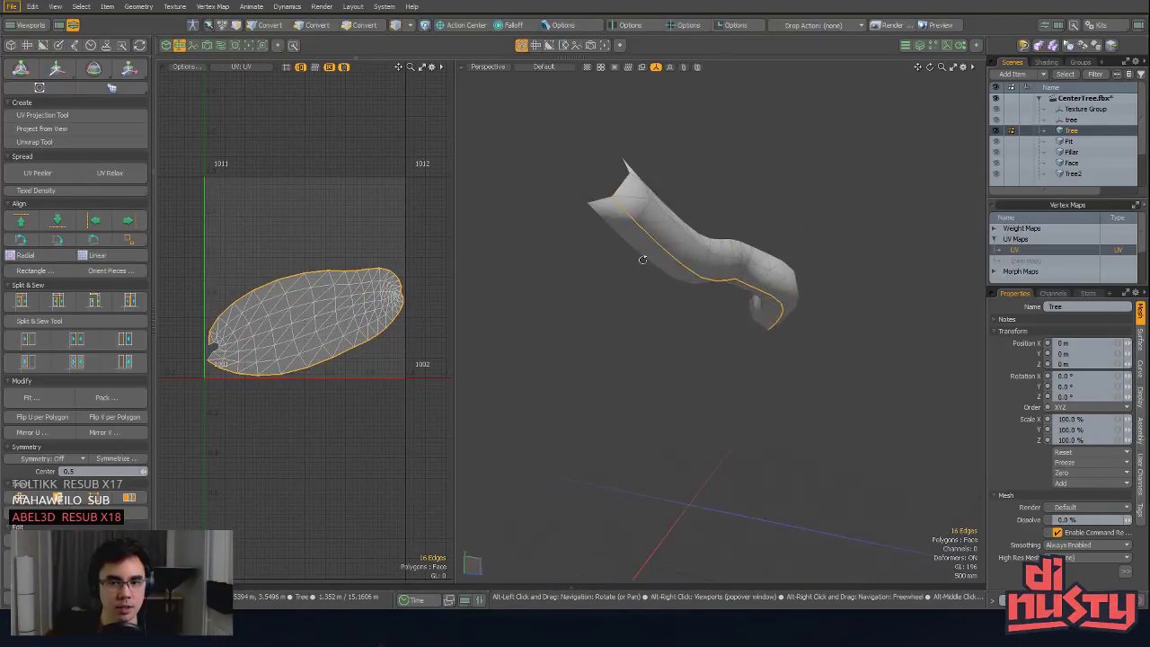
pyautogui.press('u')
pyautogui.keyDown('alt'); pyautogui.moveTo(786, 231); pyautogui.dragTo(742, 241); pyautogui.keyUp('alt')
pyautogui.click(743, 224)
pyautogui.doubleClick(681, 187)
pyautogui.keyDown('alt'); pyautogui.moveTo(697, 202); pyautogui.dragTo(733, 260); pyautogui.keyUp('alt')
# Step: Add the edges around the root's end cap to the seam selection, and unwrap the root again with the Unwrap Tool
pyautogui.keyDown('ctrl'); pyautogui.click(613, 438); pyautogui.keyUp('ctrl')
pyautogui.scroll(3, 620, 441)
pyautogui.keyDown('alt'); pyautogui.moveTo(629, 440); pyautogui.dragTo(684, 388); pyautogui.keyUp('alt')
pyautogui.keyDown('shift'); pyautogui.moveTo(688, 385); pyautogui.dragTo(809, 429); pyautogui.keyUp('shift')
pyautogui.keyDown('shift'); pyautogui.click(614, 404); pyautogui.keyUp('shift')
pyautogui.click(36, 142)
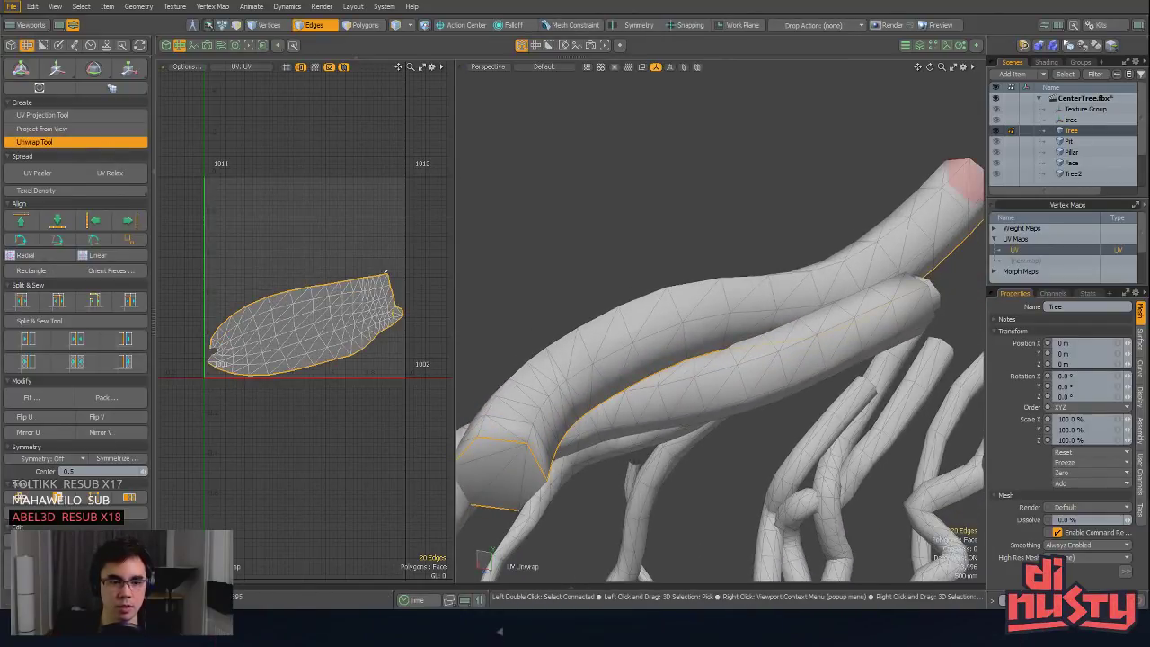
# Step: Check the extent of the root's unwrapped UV island, and try to straighten it with UV Rectangle
pyautogui.press('3')
pyautogui.click(365, 307)
pyautogui.doubleClick(345, 288)
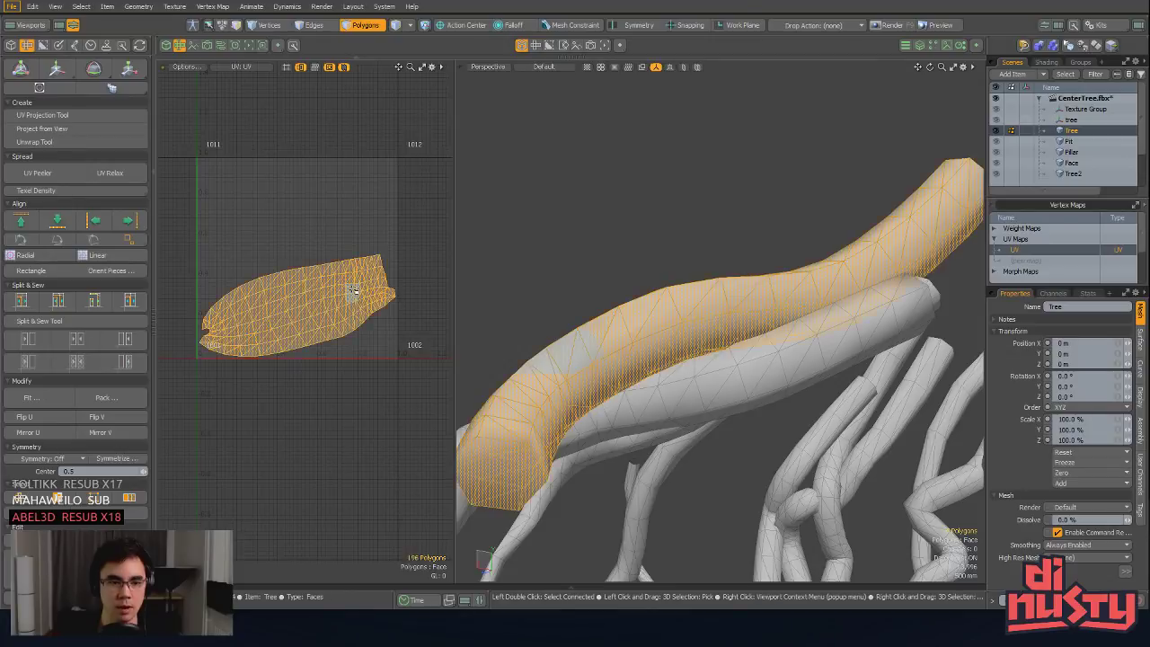
pyautogui.click(169, 168)
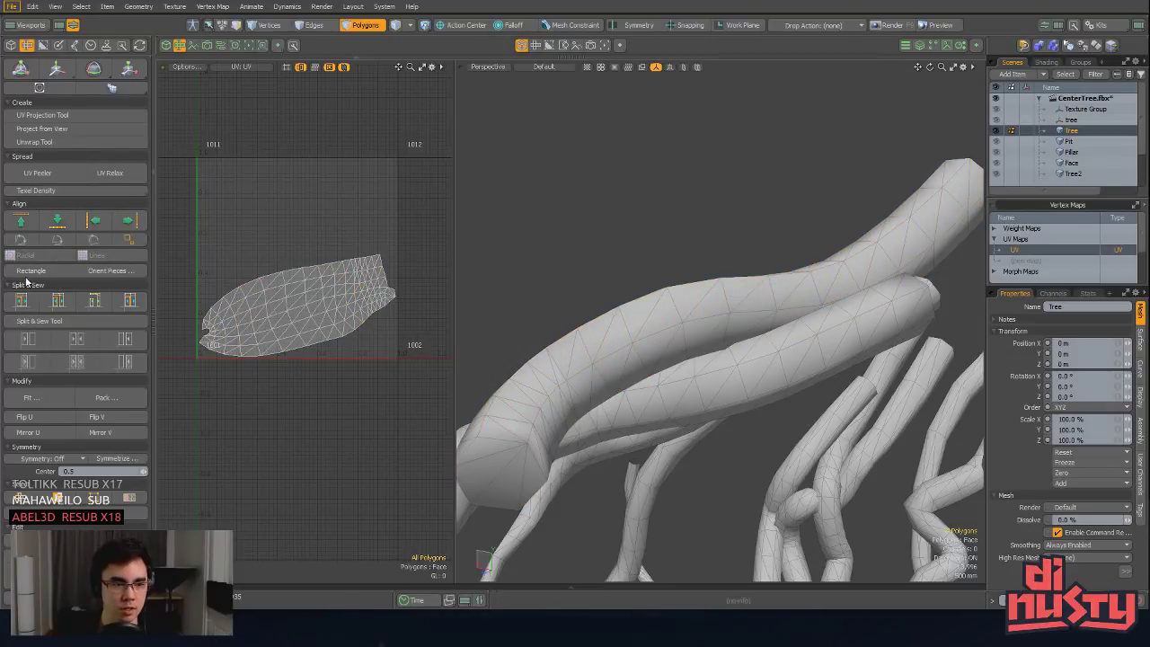
pyautogui.click(36, 270)
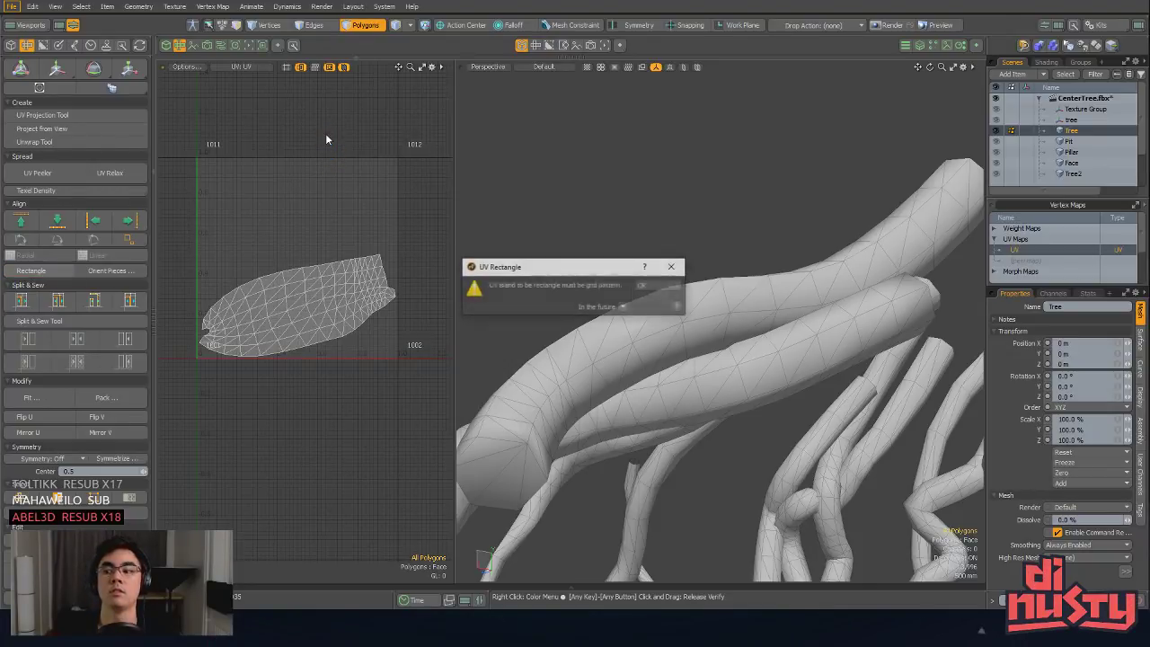
pyautogui.click(644, 285)
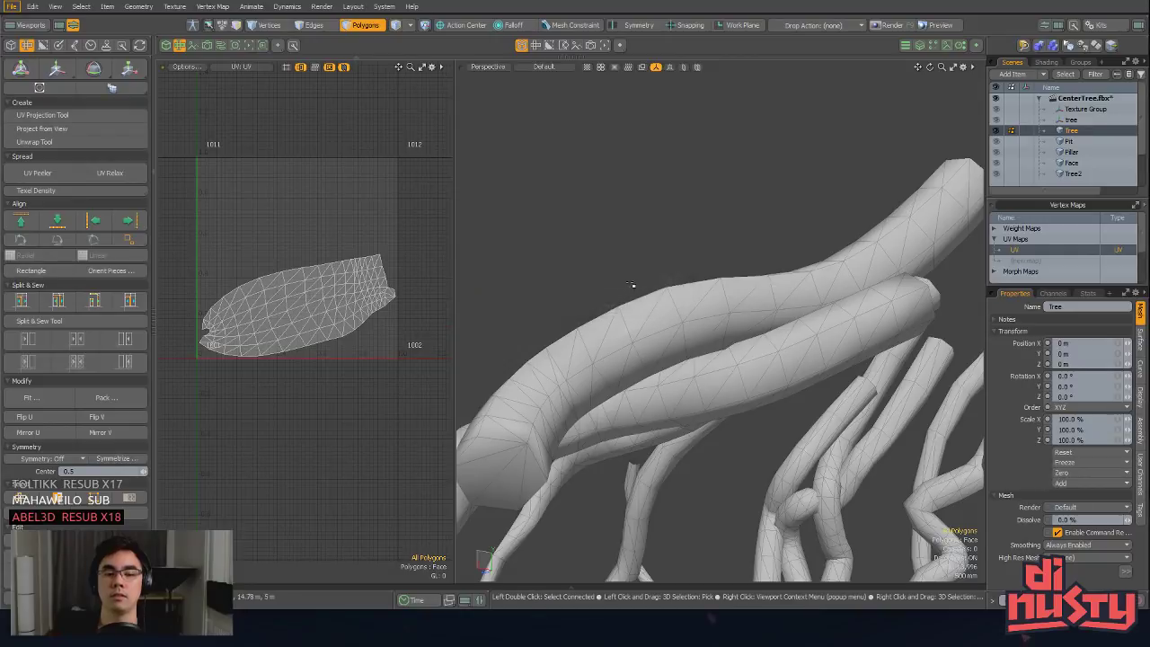
# Step: Relax the root's UV island with UV Relax
pyautogui.click(311, 271)
pyautogui.click(309, 198)
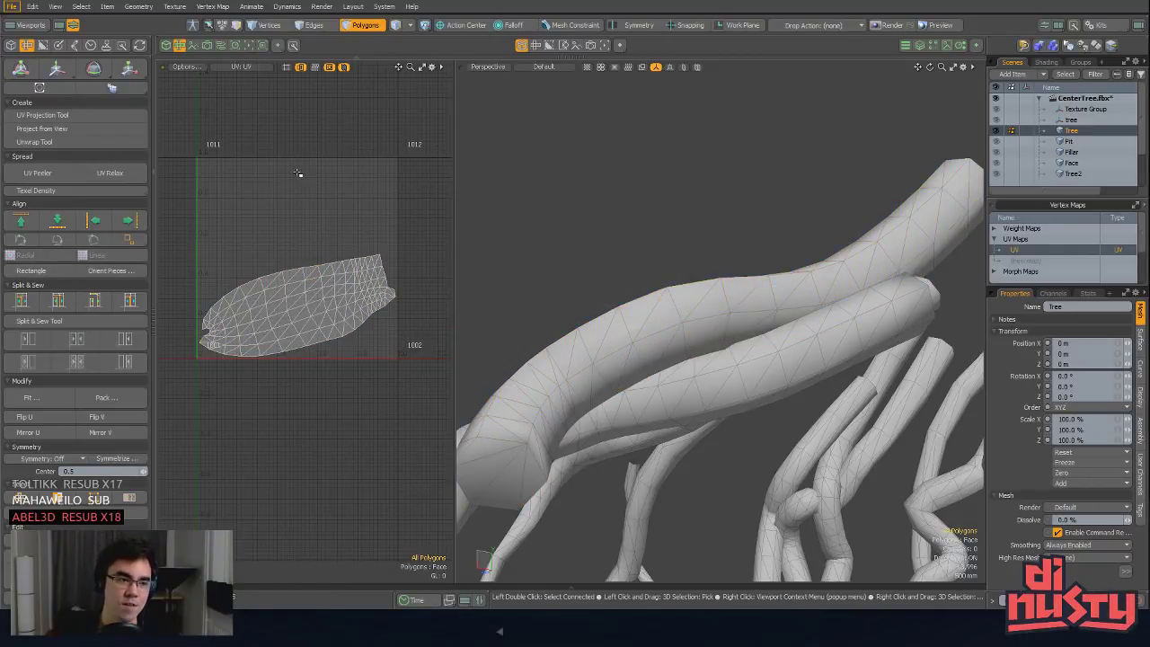
pyautogui.keyDown('alt'); pyautogui.moveTo(285, 166); pyautogui.dragTo(281, 153); pyautogui.keyUp('alt')
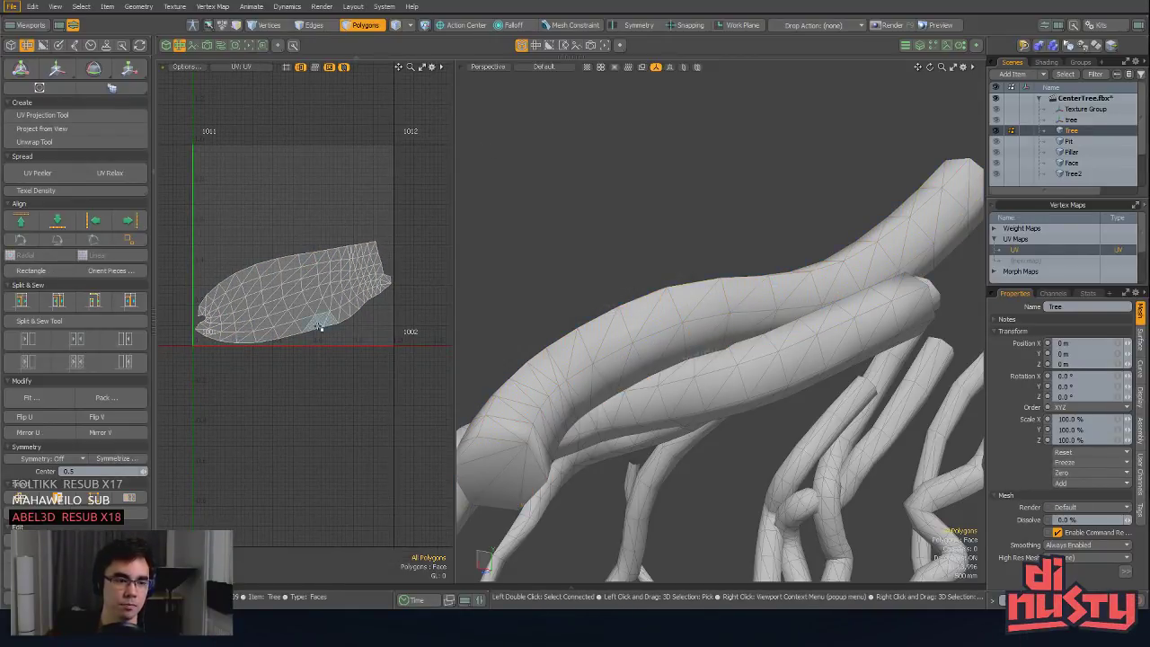
pyautogui.click(270, 206)
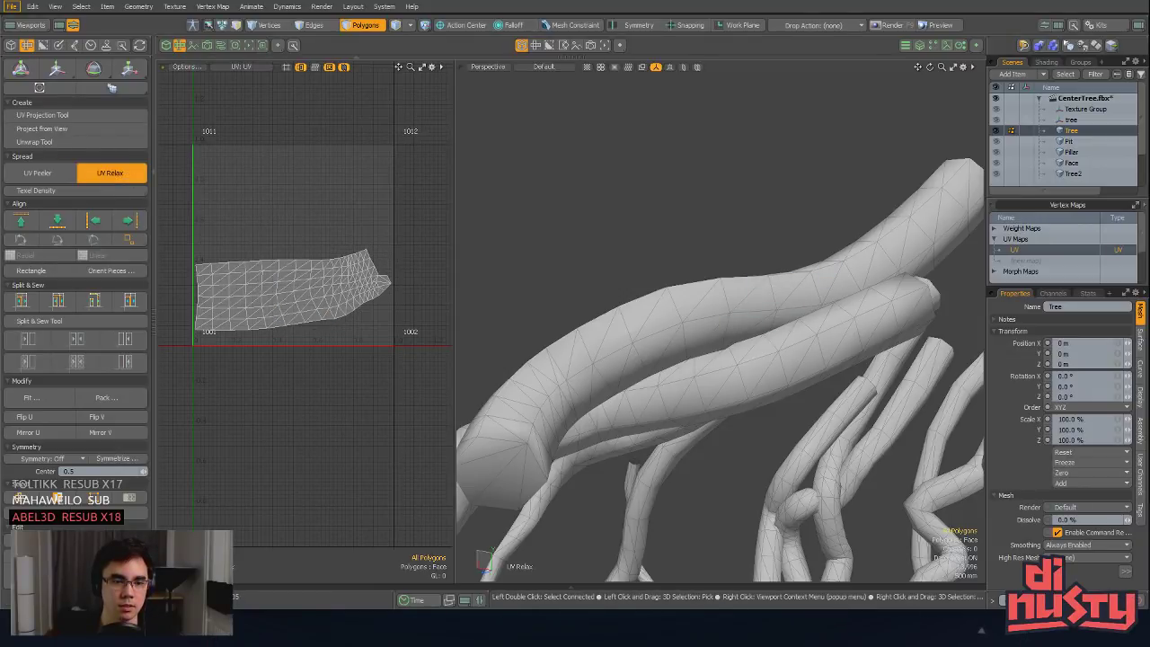
pyautogui.click(293, 200)
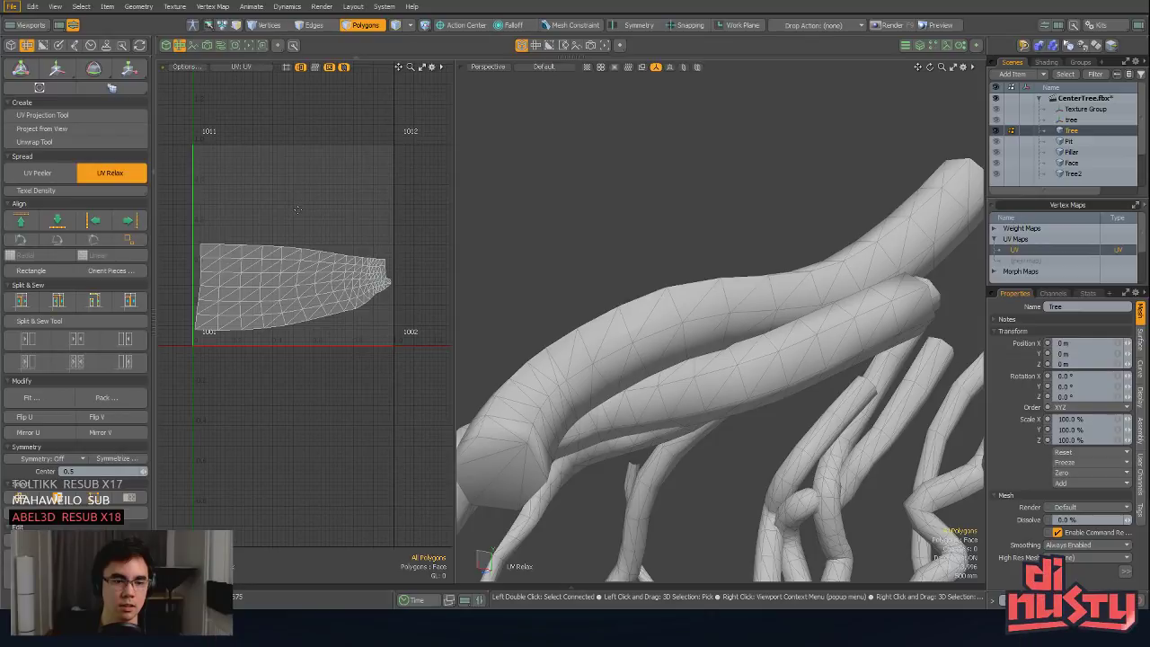
pyautogui.press('q')
# Step: Add one more end-cap edge to the seam selection, unwrap the root with the Unwrap Tool, and check the new UV island
pyautogui.press('2')
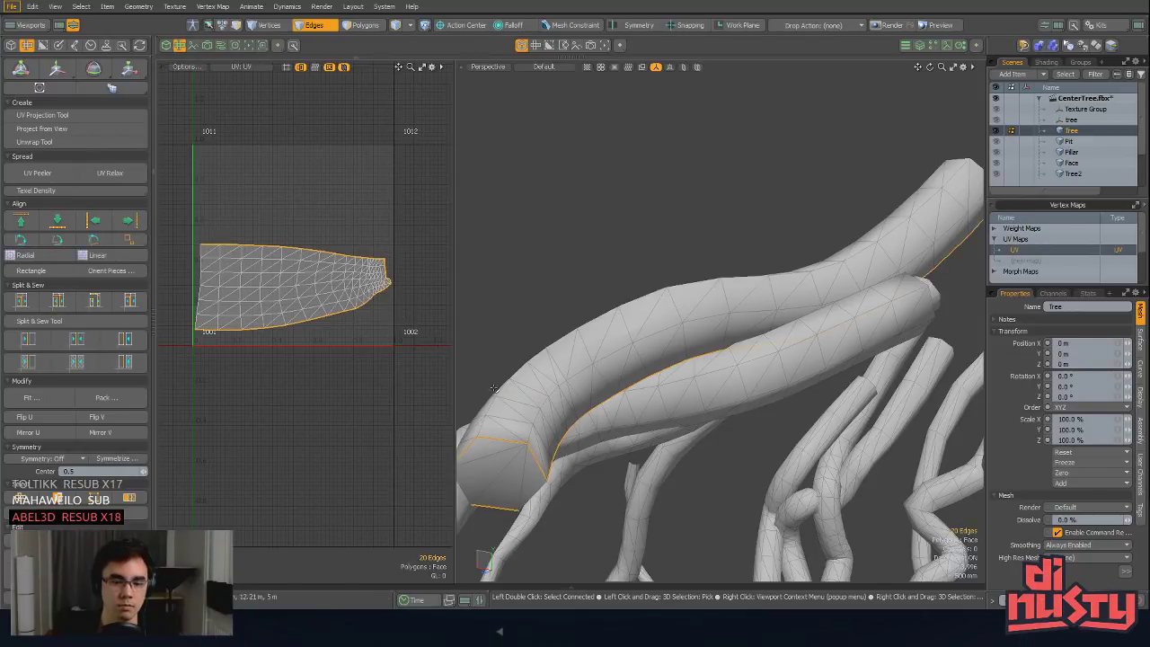
pyautogui.keyDown('alt'); pyautogui.moveTo(493, 388); pyautogui.dragTo(624, 389); pyautogui.keyUp('alt')
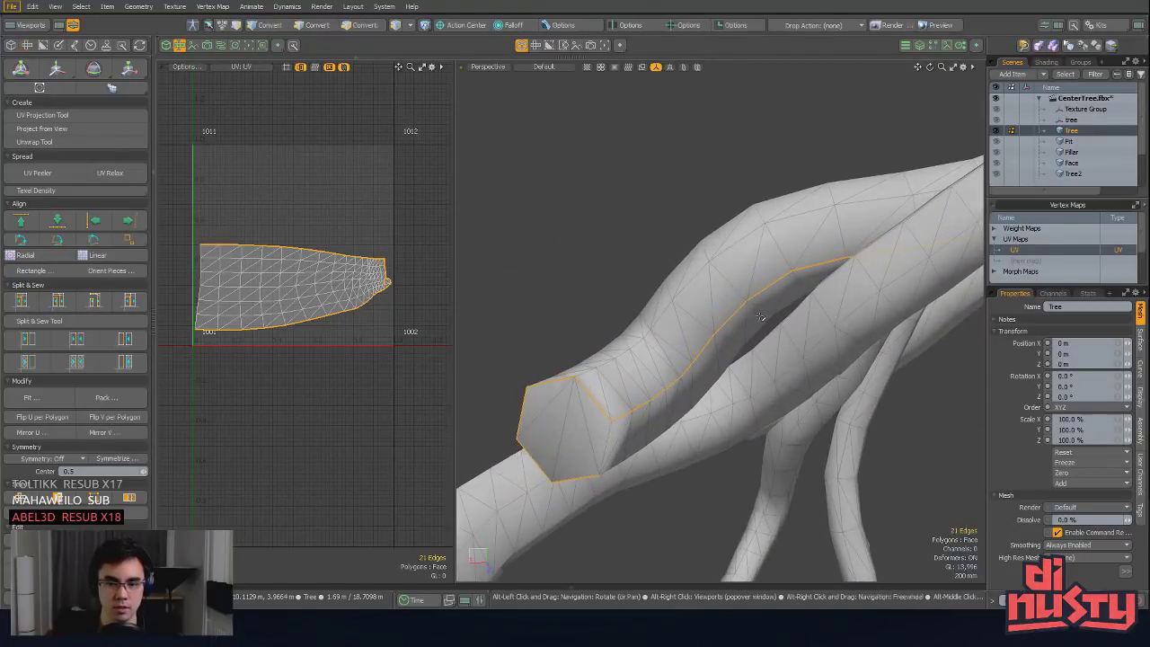
pyautogui.click(77, 142)
pyautogui.press('3')
pyautogui.press(']')
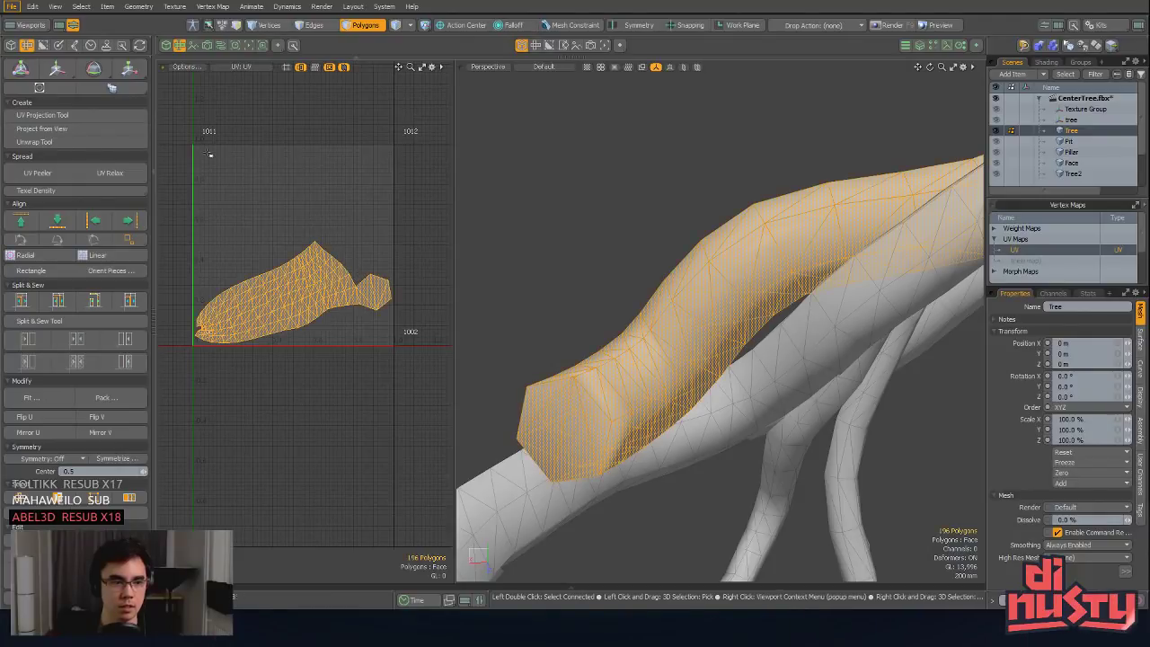
pyautogui.click(211, 153)
# Step: Relax the newly unwrapped root and end-cap UVs with UV Relax, and check the relaxed island's extent
pyautogui.click(117, 172)
pyautogui.click(319, 185)
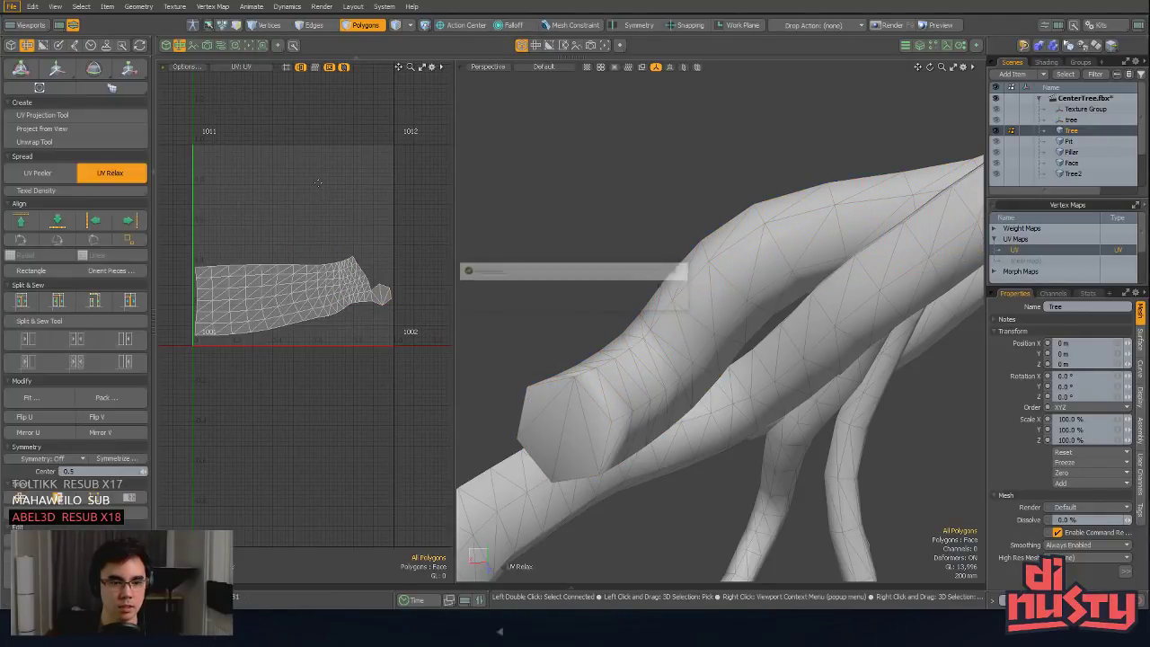
pyautogui.press('space')
pyautogui.moveTo(318, 268); pyautogui.dragTo(316, 277)
pyautogui.press(']')
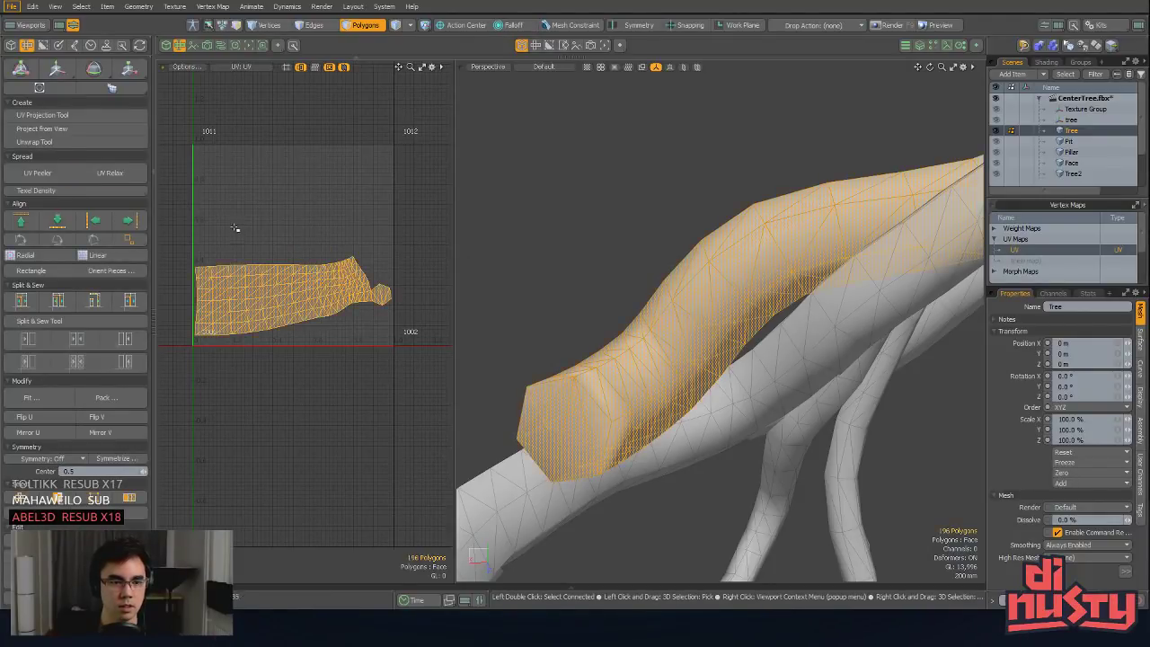
pyautogui.click(237, 227)
# Step: Select the end cap's four polygons in the UV map, and move them along U beyond the UV tile's edge
pyautogui.scroll(2, 384, 290)
pyautogui.moveTo(384, 290); pyautogui.dragTo(392, 301)
pyautogui.press('w')
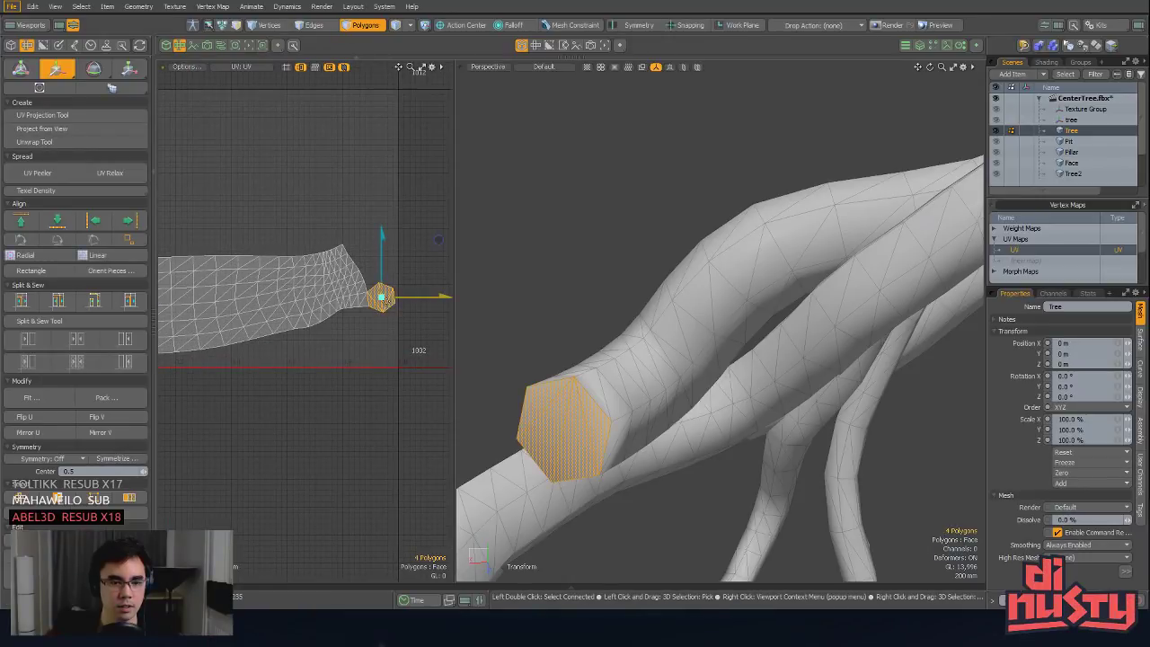
pyautogui.press('k')
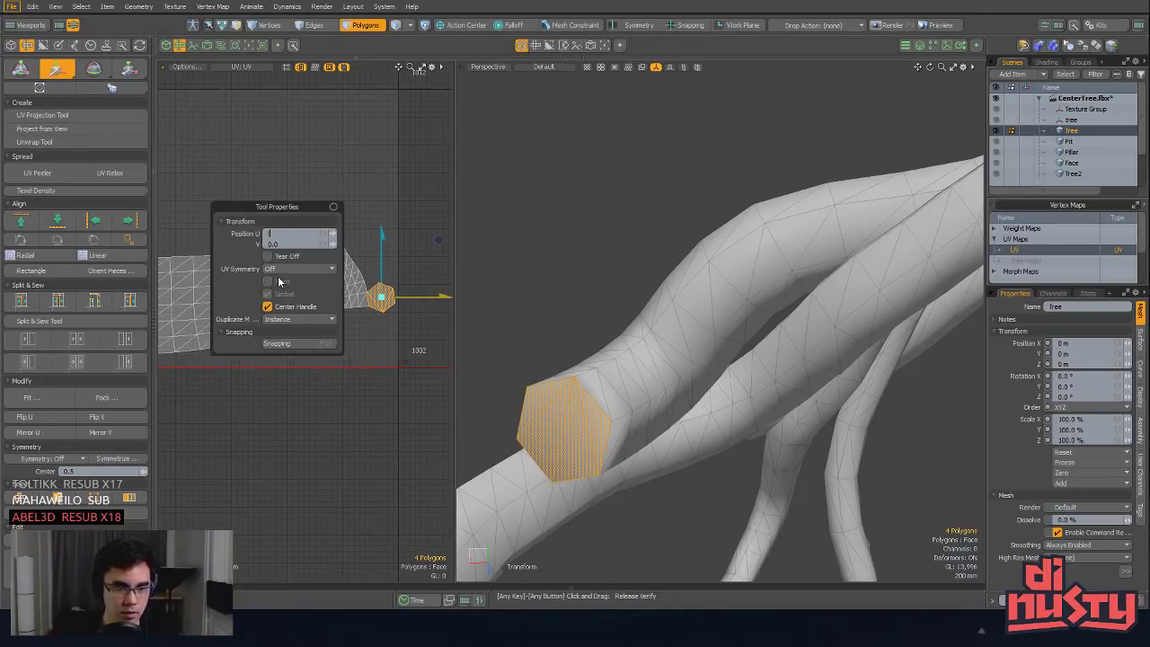
pyautogui.moveTo(387, 298); pyautogui.dragTo(439, 298)
pyautogui.press('q')
# Step: Select the root's main UV island without the end cap, and try to straighten it with UV Rectangle
pyautogui.moveTo(347, 271); pyautogui.dragTo(342, 286)
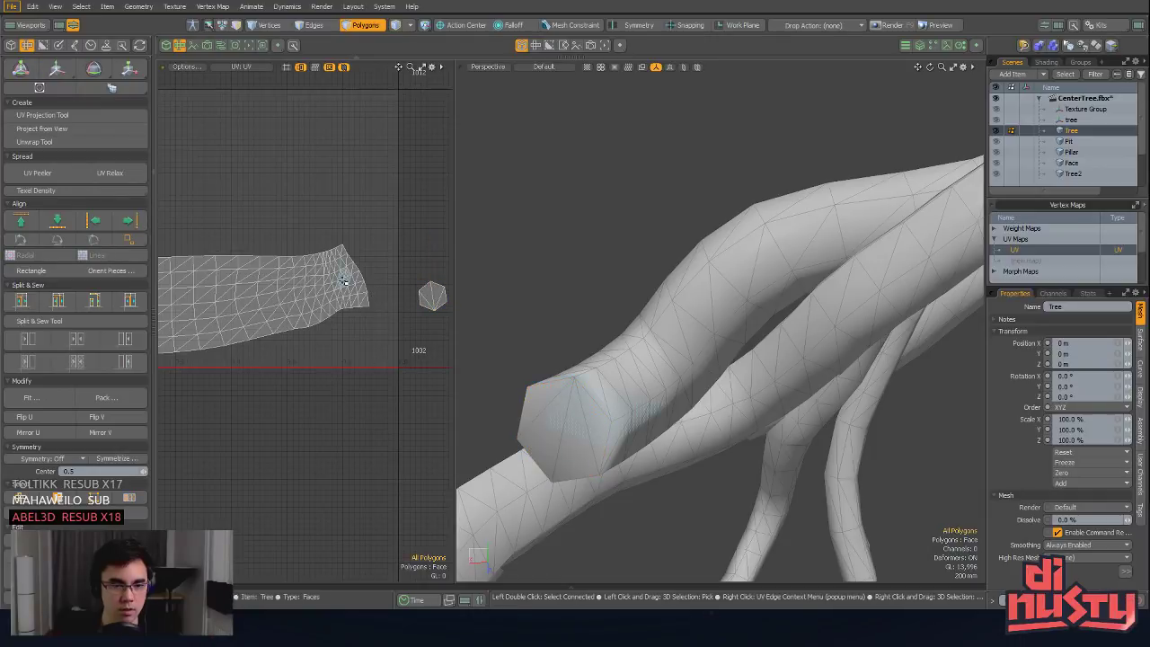
pyautogui.press(']')
pyautogui.click(292, 165)
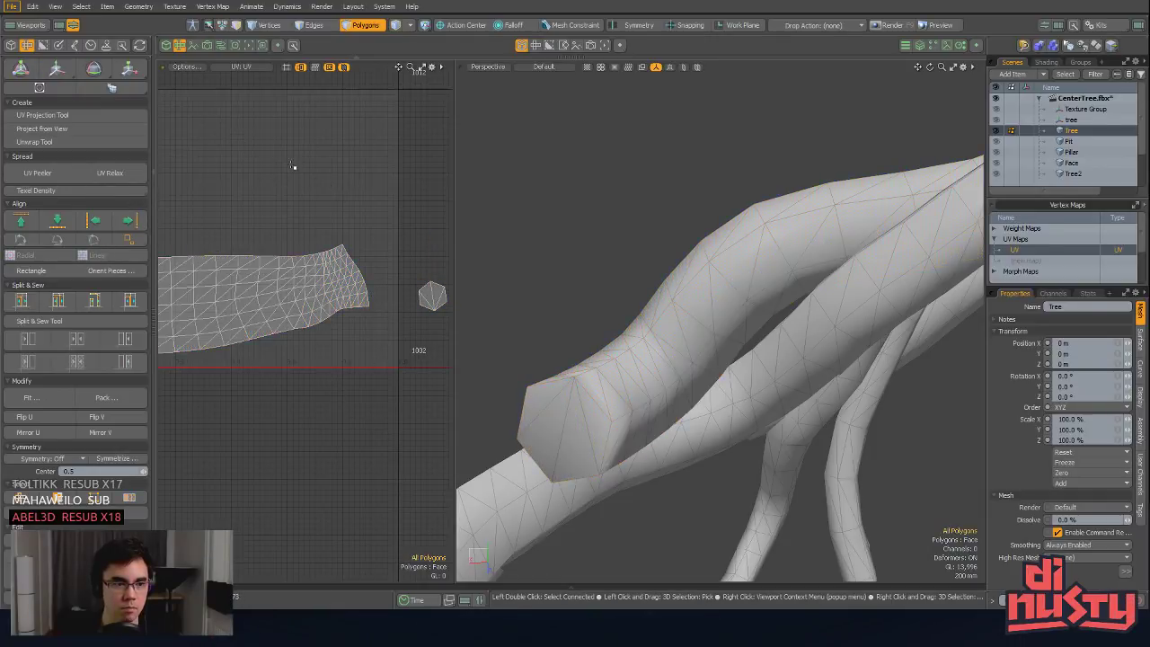
pyautogui.click(251, 299)
pyautogui.press(']')
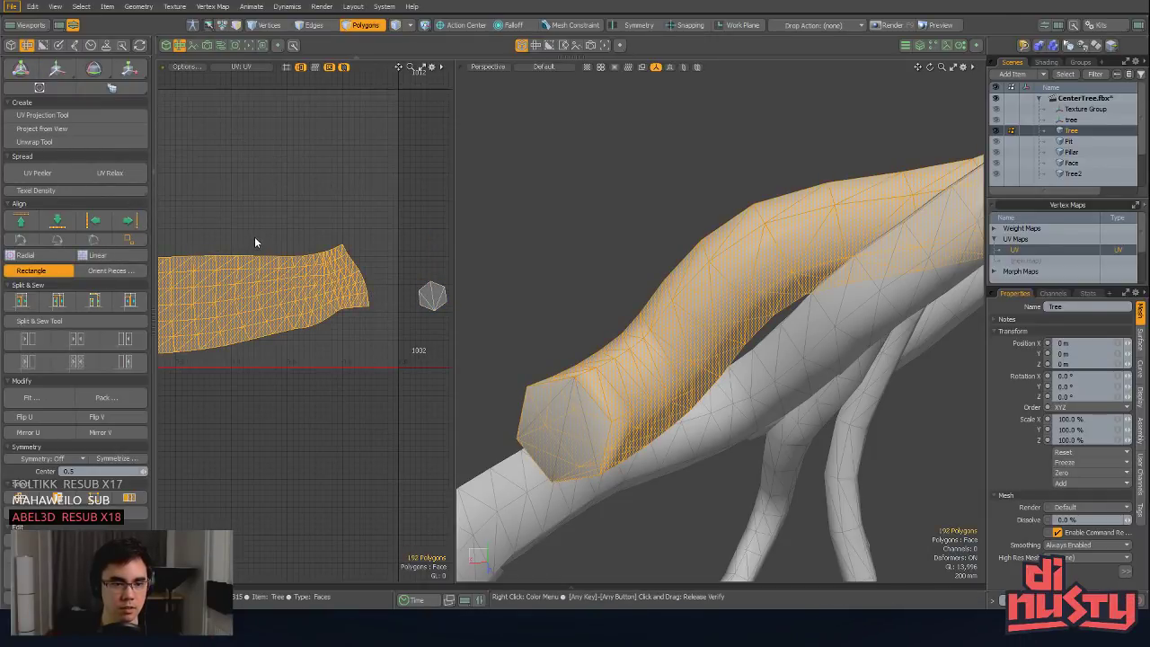
pyautogui.click(679, 268)
# Step: Relax the root's main UV island with UV Relax in Adaptive mode, keeping the boundary Smooth
pyautogui.keyDown('alt'); pyautogui.keyDown('shift'); pyautogui.moveTo(307, 257); pyautogui.dragTo(367, 238); pyautogui.keyUp('shift'); pyautogui.keyUp('alt')
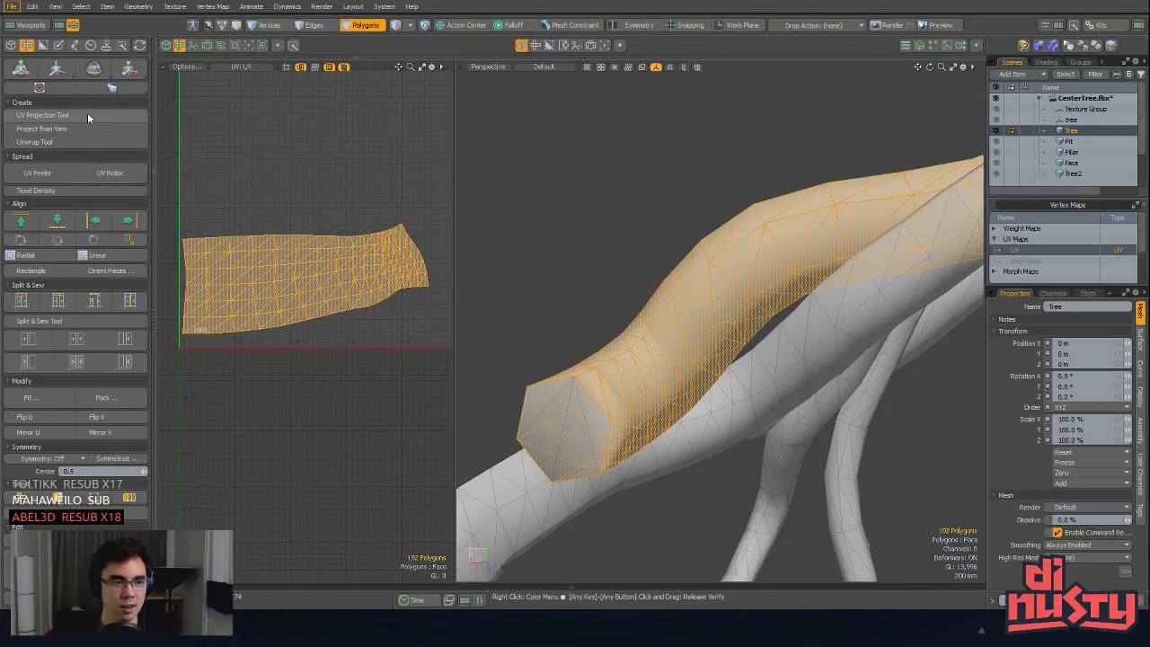
pyautogui.click(111, 180)
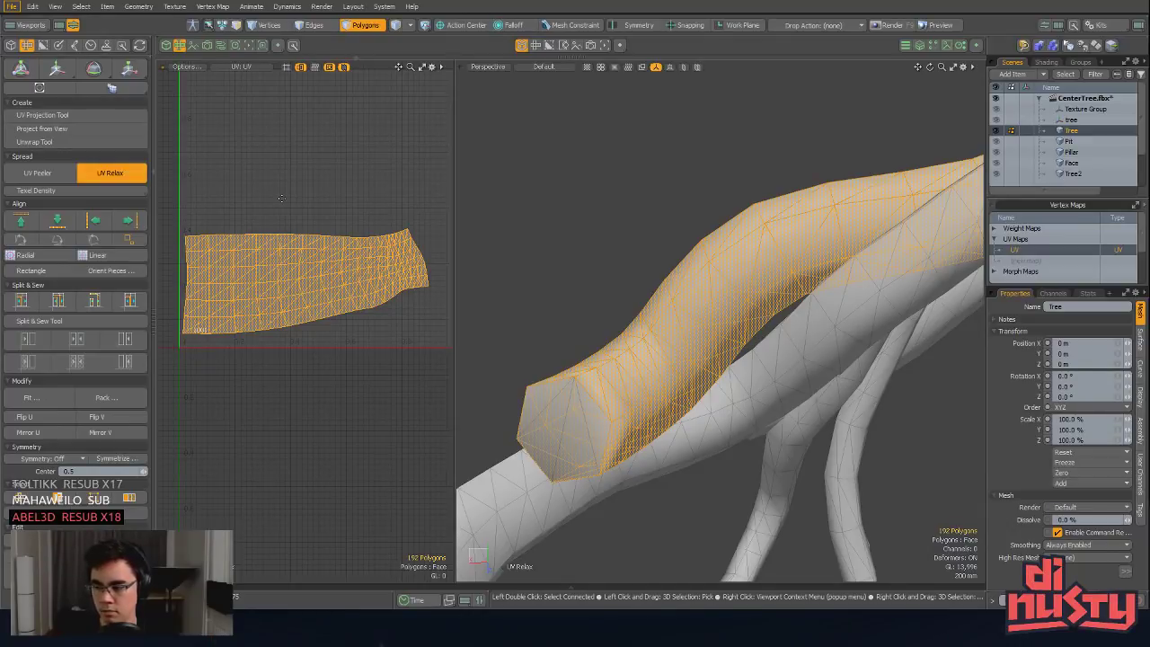
pyautogui.press('k')
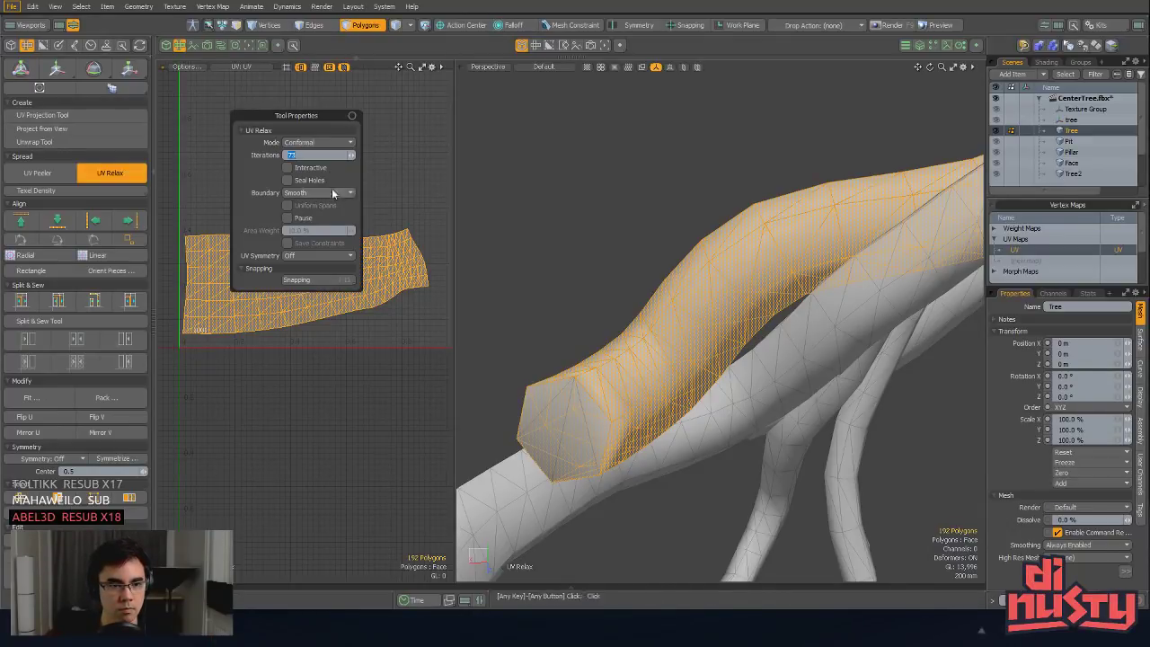
pyautogui.click(317, 143)
pyautogui.click(332, 154)
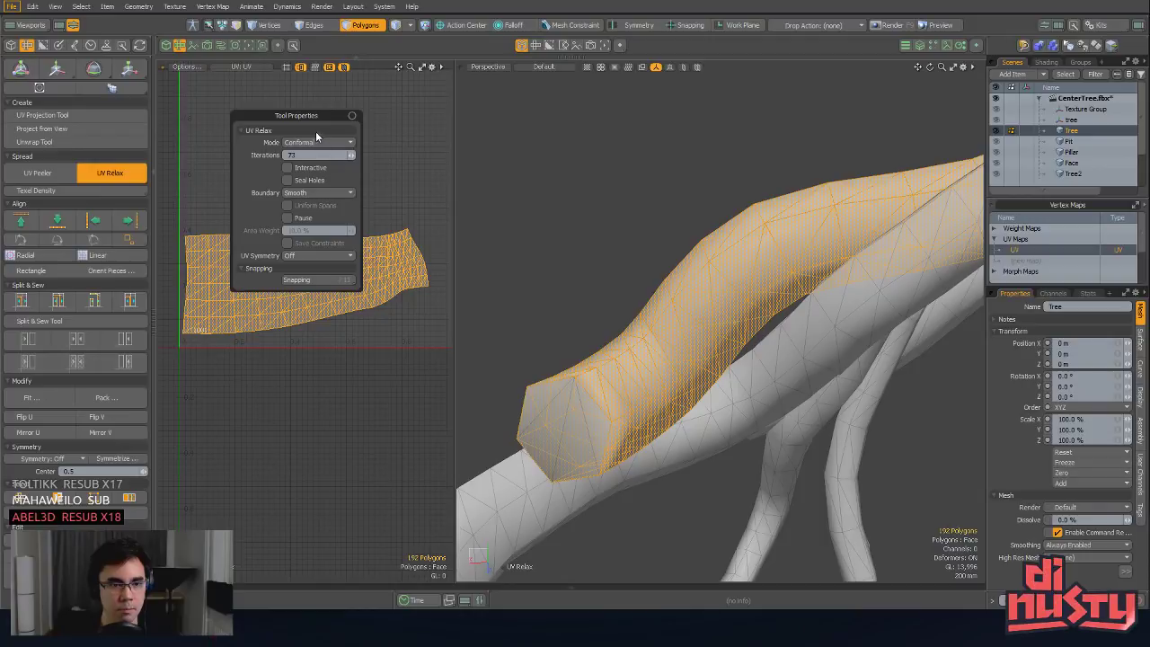
pyautogui.moveTo(305, 116); pyautogui.dragTo(548, 119)
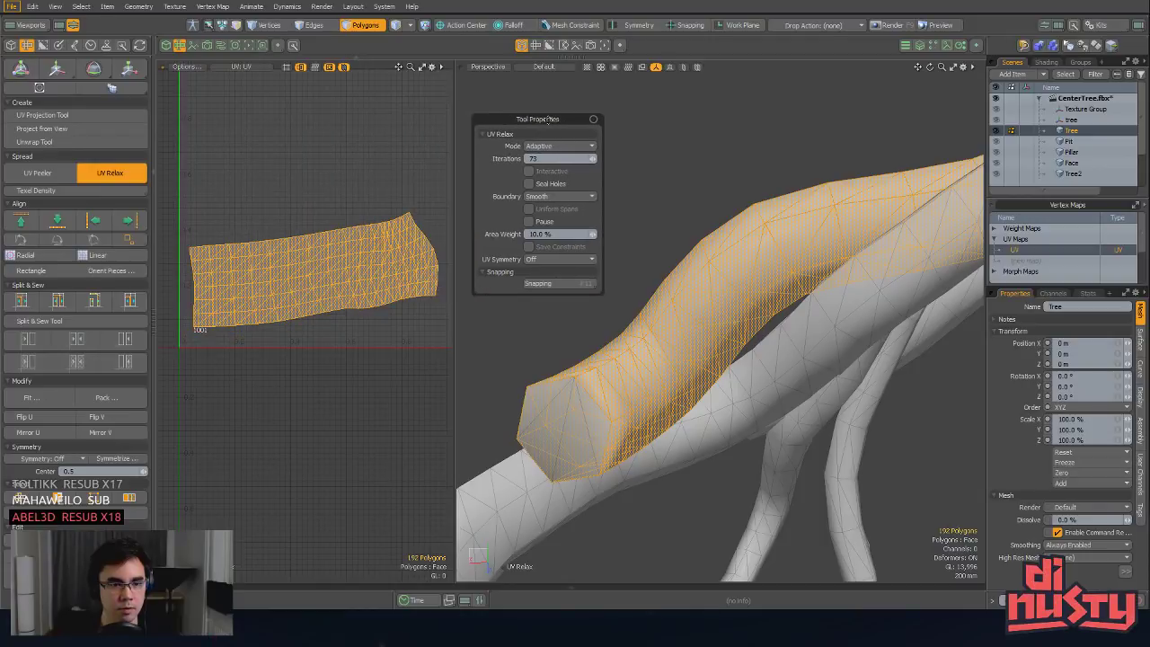
pyautogui.click(549, 198)
pyautogui.click(478, 181)
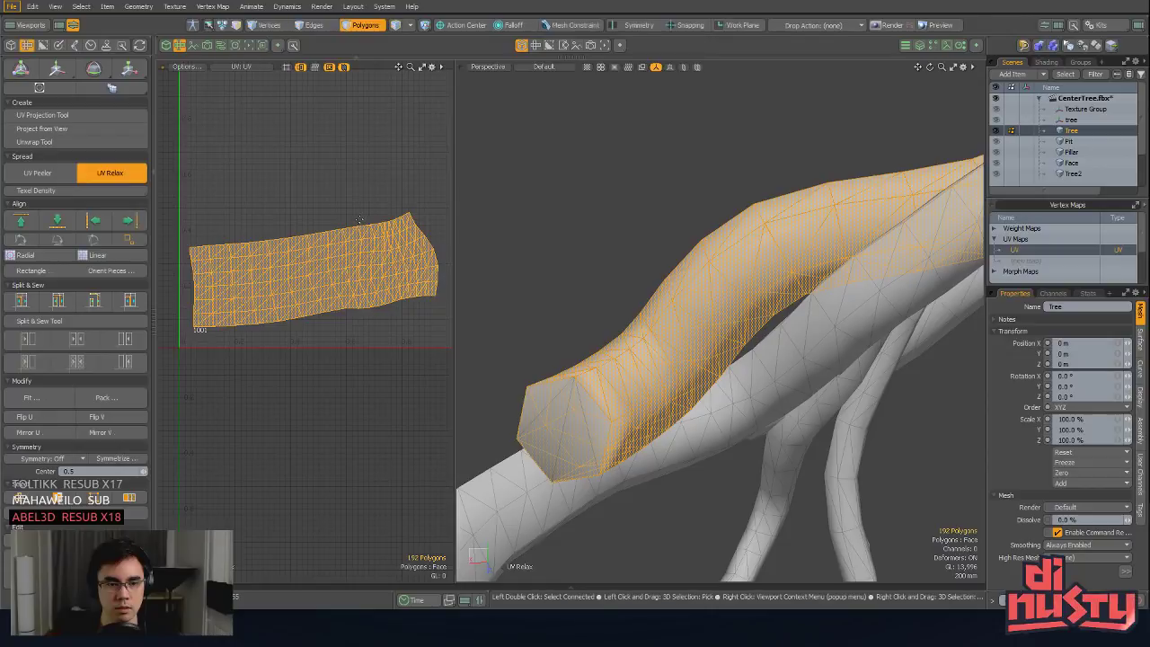
pyautogui.press('Escape')
# Step: Compare the relaxed UV island with the root's mesh by picking UV polygons and locating them on the model
pyautogui.keyDown('ctrl'); pyautogui.keyDown('alt'); pyautogui.moveTo(390, 223); pyautogui.dragTo(349, 246); pyautogui.keyUp('alt'); pyautogui.keyUp('ctrl')
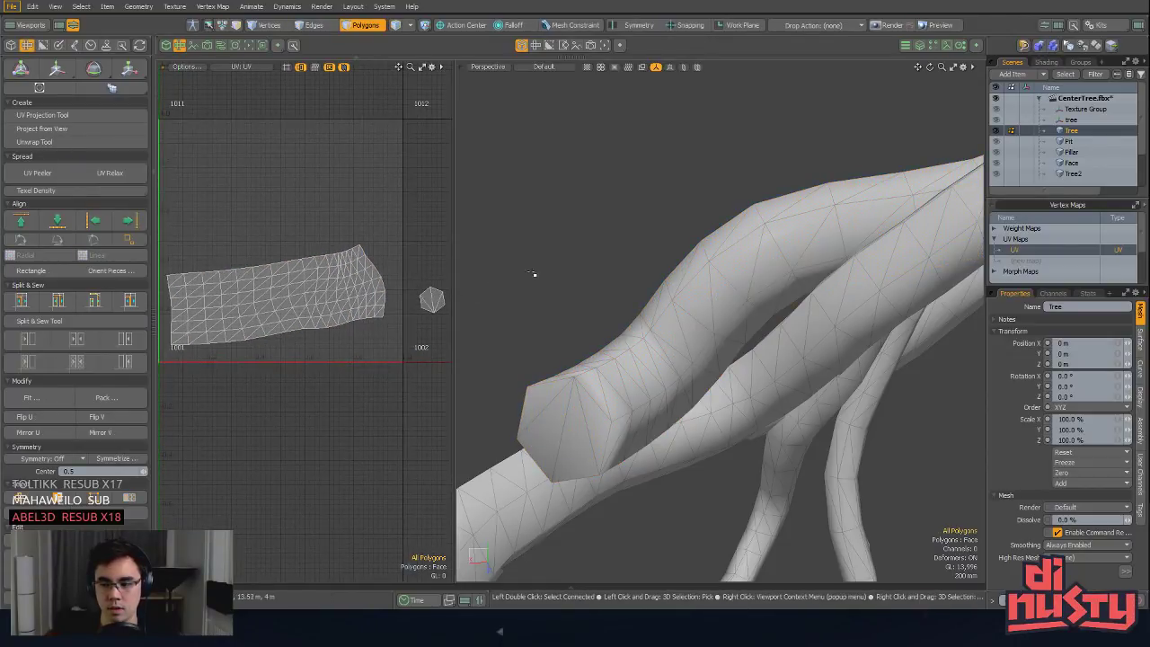
pyautogui.doubleClick(330, 304)
pyautogui.click(584, 259)
pyautogui.keyDown('alt'); pyautogui.moveTo(583, 261); pyautogui.dragTo(573, 313); pyautogui.keyUp('alt')
pyautogui.click(324, 302)
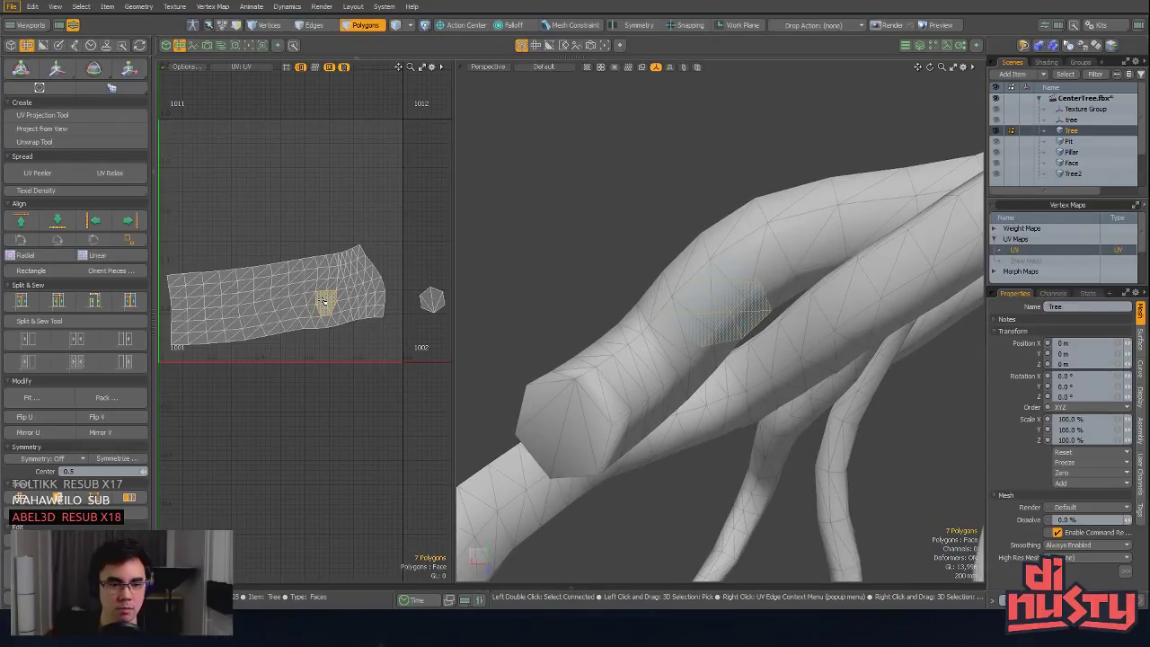
pyautogui.click(333, 232)
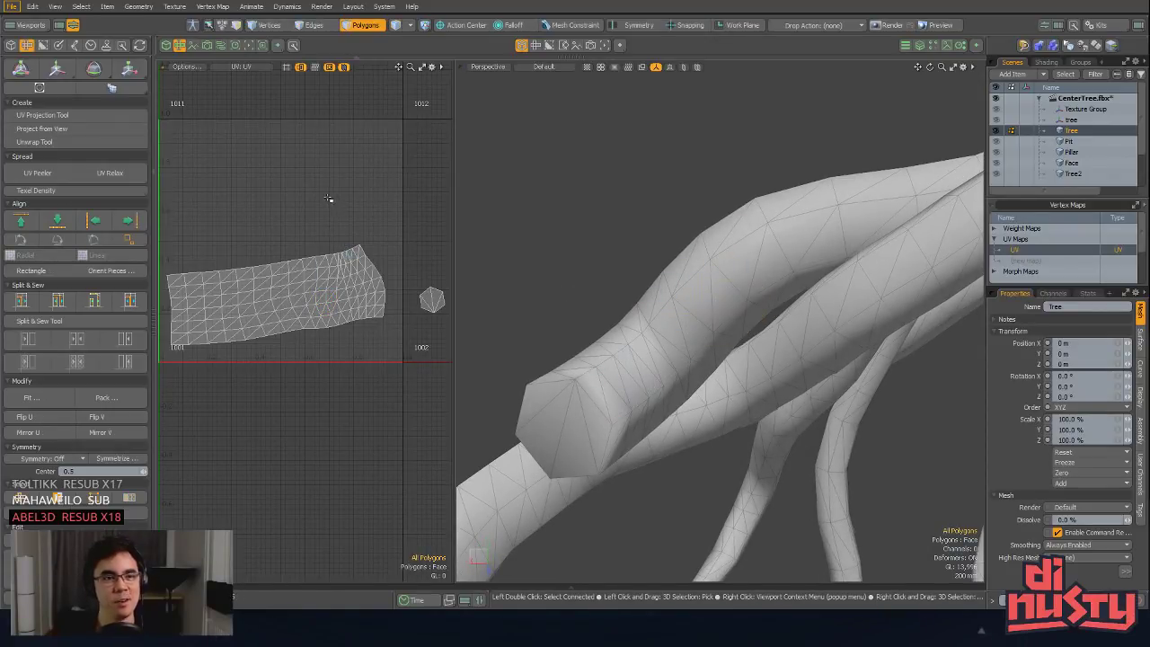
pyautogui.click(321, 6)
pyautogui.click(321, 7)
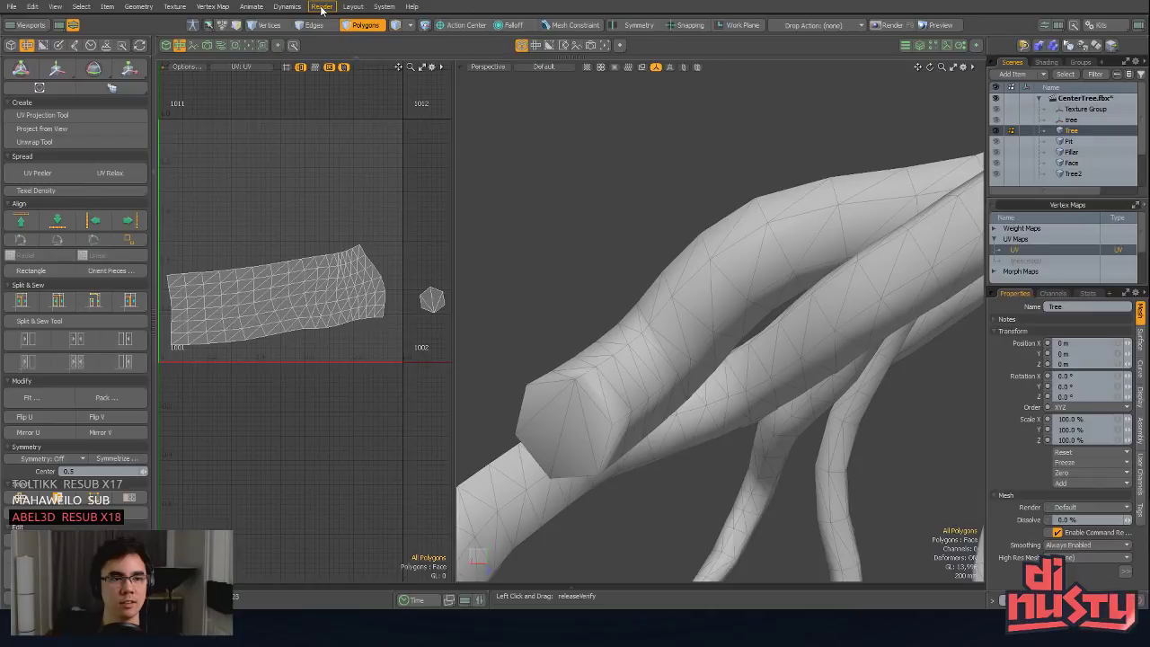
# Step: Select all connected polygons of the unwrapped root, and isolate it by hiding the unselected geometry
pyautogui.doubleClick(744, 218)
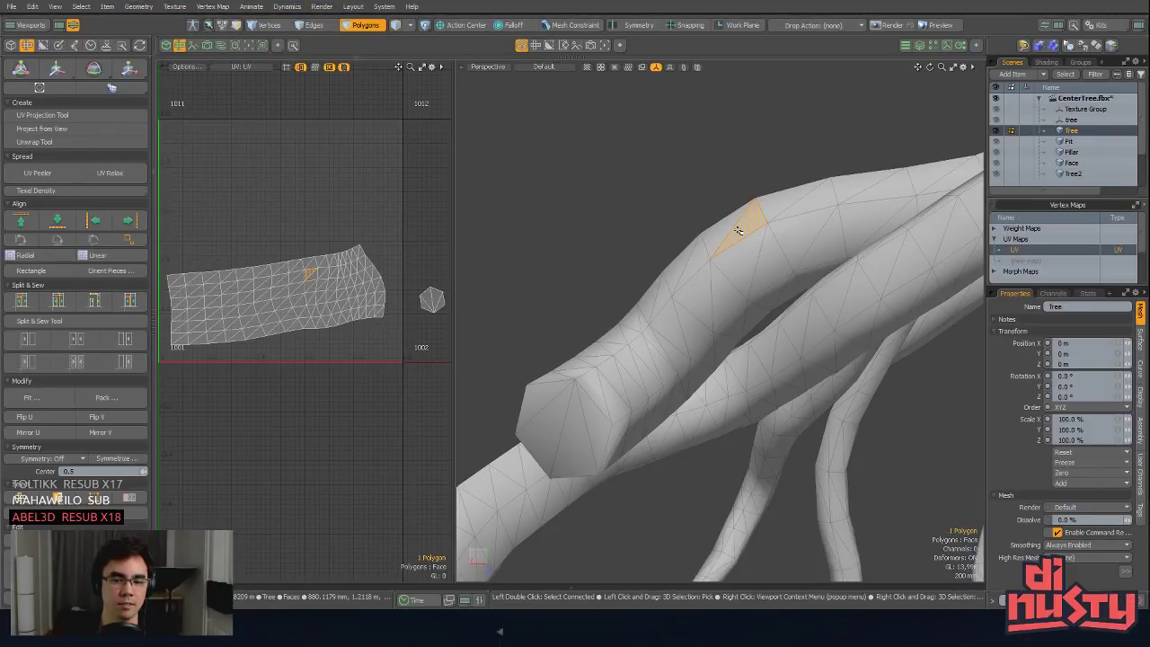
pyautogui.keyDown('alt'); pyautogui.moveTo(704, 193); pyautogui.dragTo(764, 270); pyautogui.keyUp('alt')
pyautogui.hotkey('shift', 'h')
pyautogui.click(672, 191)
# Step: Detriangulate the isolated root, and unhide the rest of the Tree mesh
pyautogui.scroll(-3, 775, 274)
pyautogui.click(139, 7)
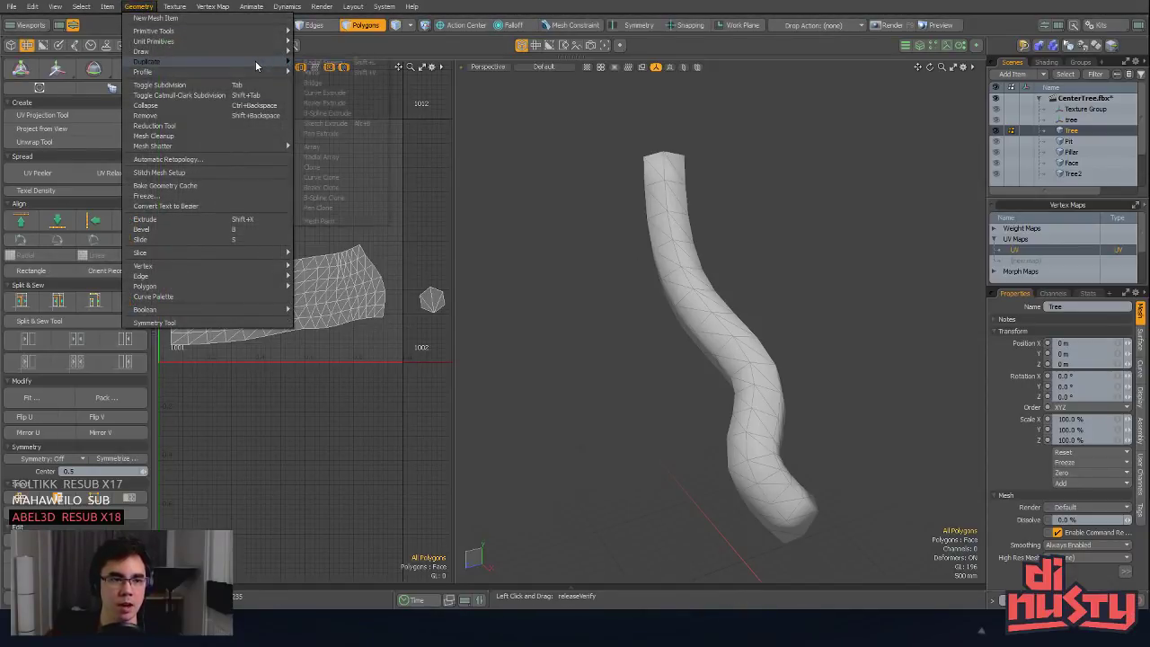
pyautogui.moveTo(242, 287)
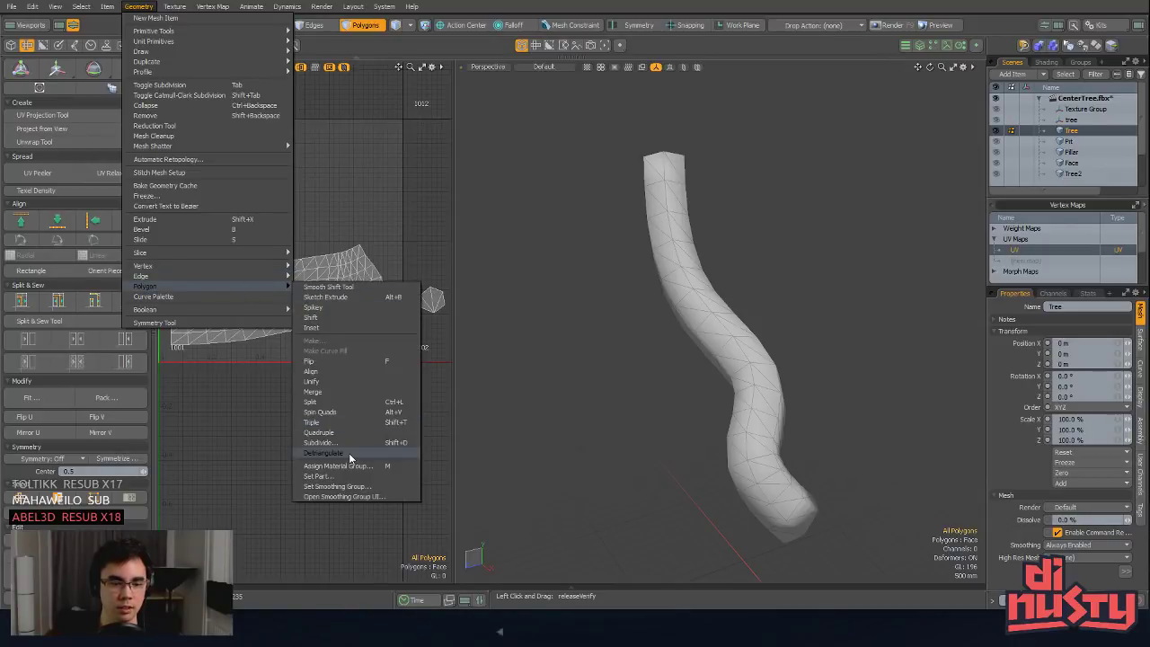
pyautogui.click(325, 453)
pyautogui.keyDown('alt'); pyautogui.moveTo(503, 386); pyautogui.dragTo(784, 433); pyautogui.keyUp('alt')
pyautogui.keyDown('alt'); pyautogui.moveTo(551, 400); pyautogui.dragTo(708, 192); pyautogui.keyUp('alt')
pyautogui.press('u')
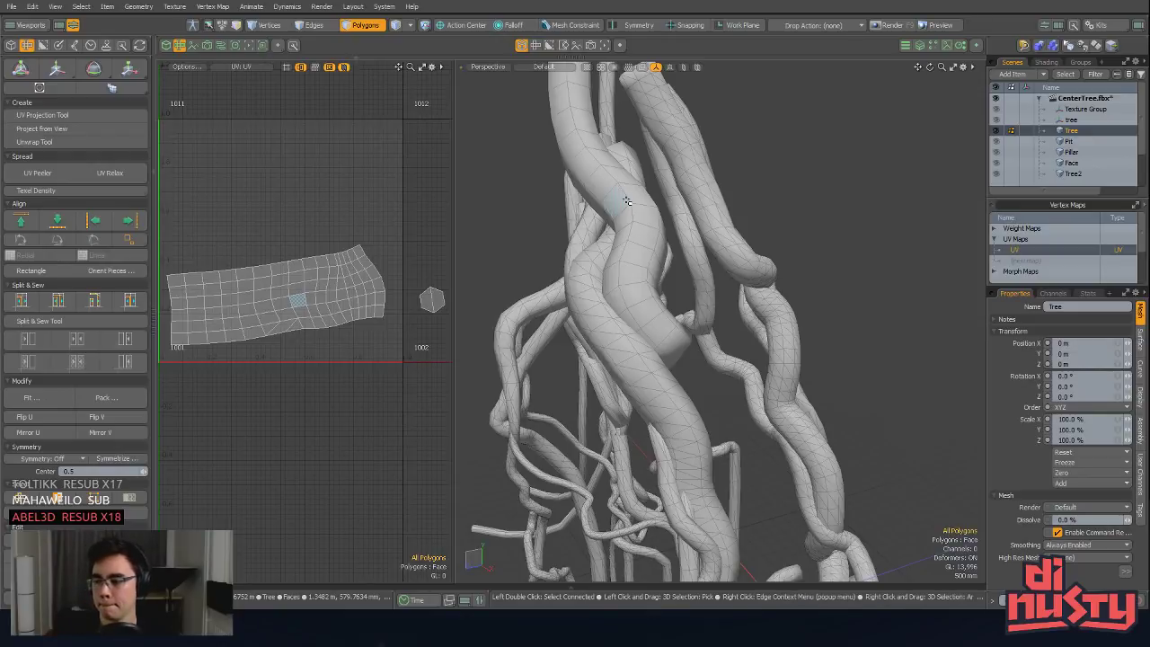
# Step: Select all connected polygons of the neighbouring long root, and isolate it by hiding the unselected geometry
pyautogui.keyDown('alt'); pyautogui.moveTo(626, 202); pyautogui.dragTo(624, 137); pyautogui.keyUp('alt')
pyautogui.doubleClick(623, 137)
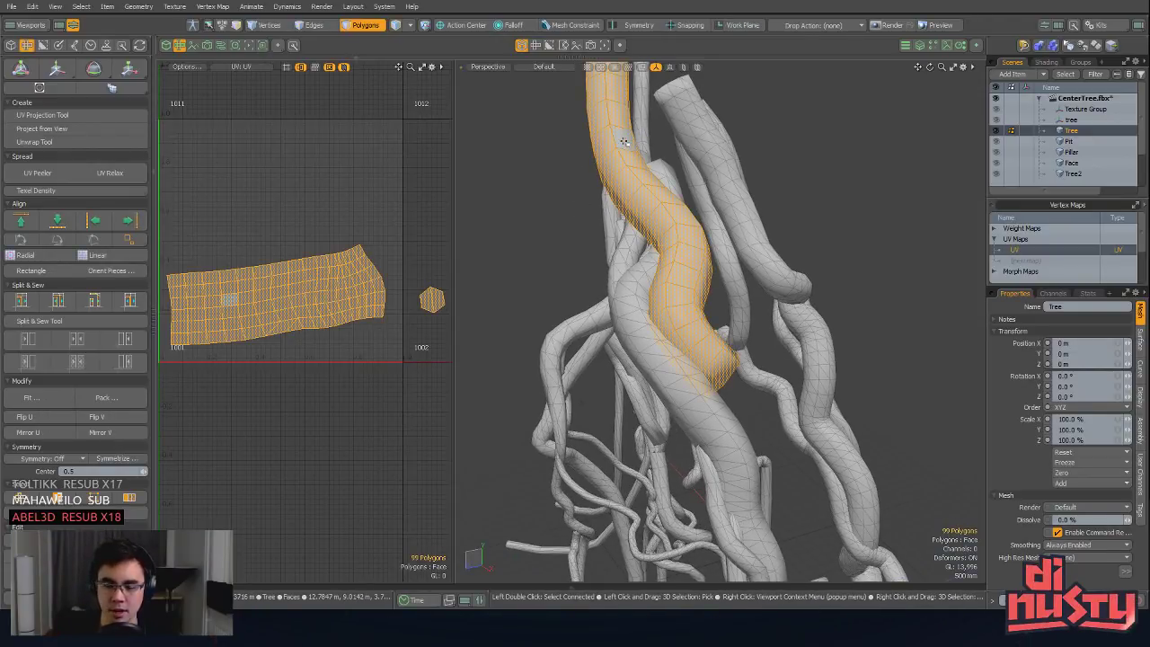
pyautogui.keyDown('alt'); pyautogui.moveTo(634, 126); pyautogui.dragTo(819, 249); pyautogui.keyUp('alt')
pyautogui.click(673, 289)
pyautogui.doubleClick(672, 288)
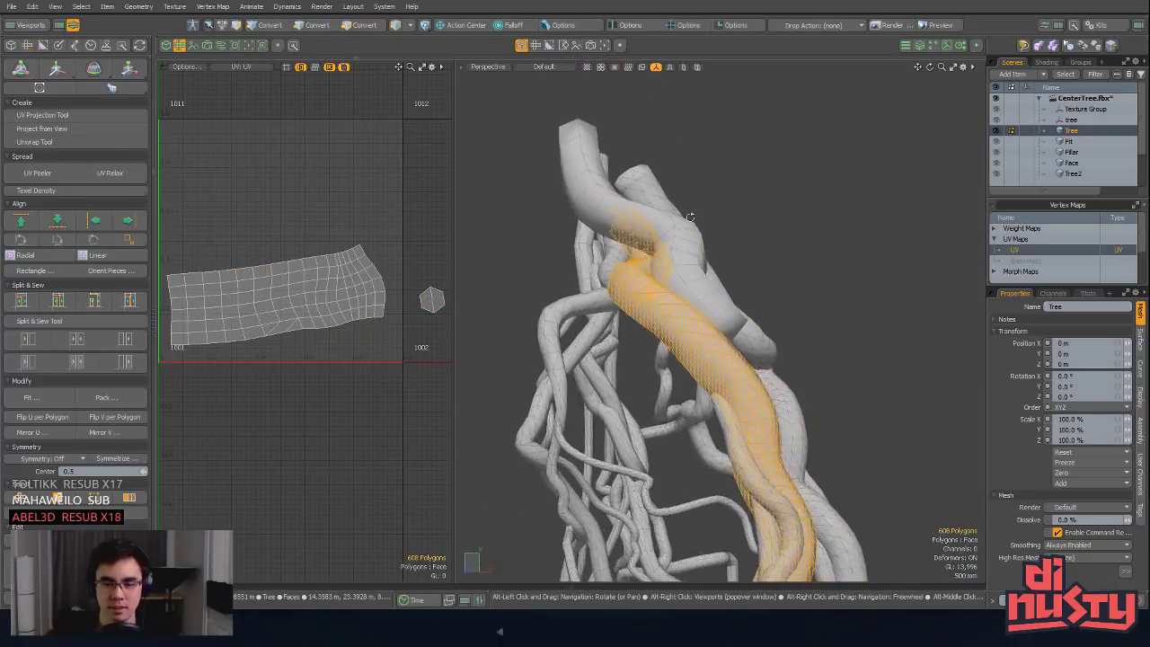
pyautogui.hotkey('shift', 'h')
pyautogui.keyDown('alt'); pyautogui.moveTo(685, 206); pyautogui.dragTo(875, 197); pyautogui.keyUp('alt')
# Step: Detriangulate the isolated long root, and bring the hidden roots back into view
pyautogui.press('Escape')
pyautogui.click(213, 6)
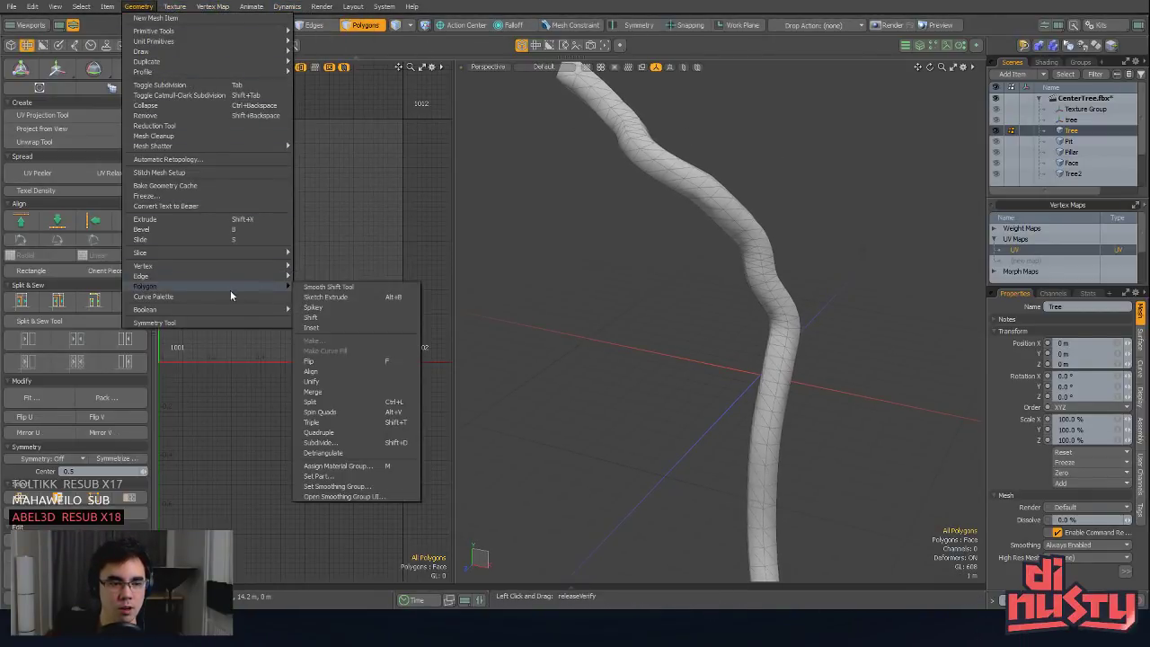
pyautogui.moveTo(239, 287)
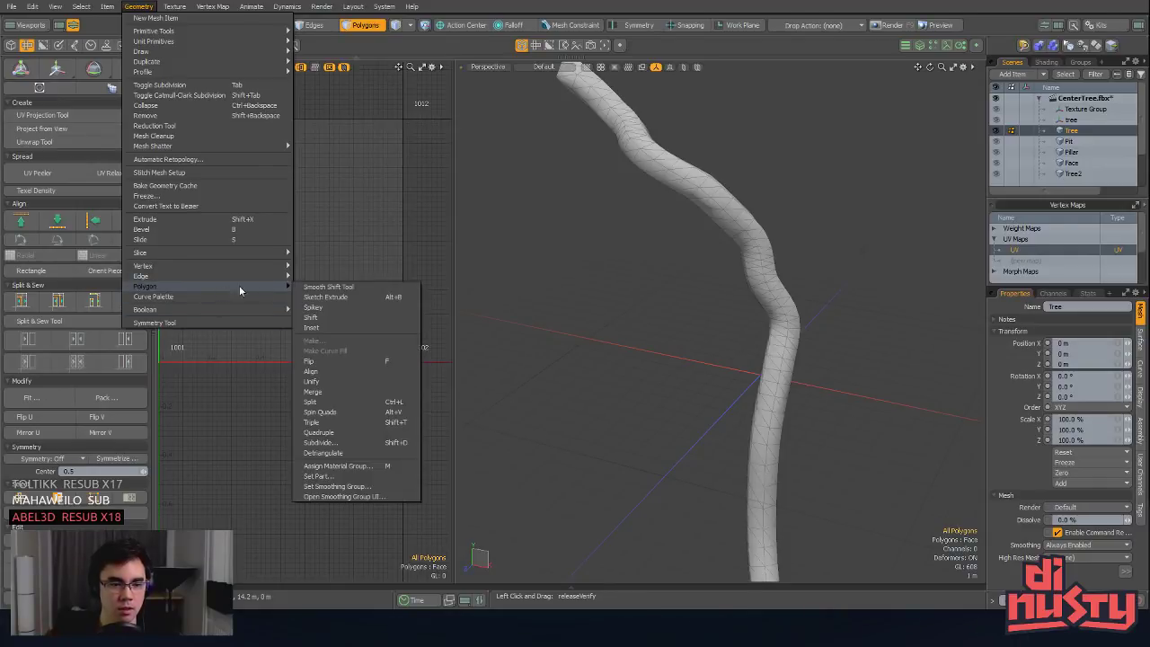
pyautogui.click(365, 455)
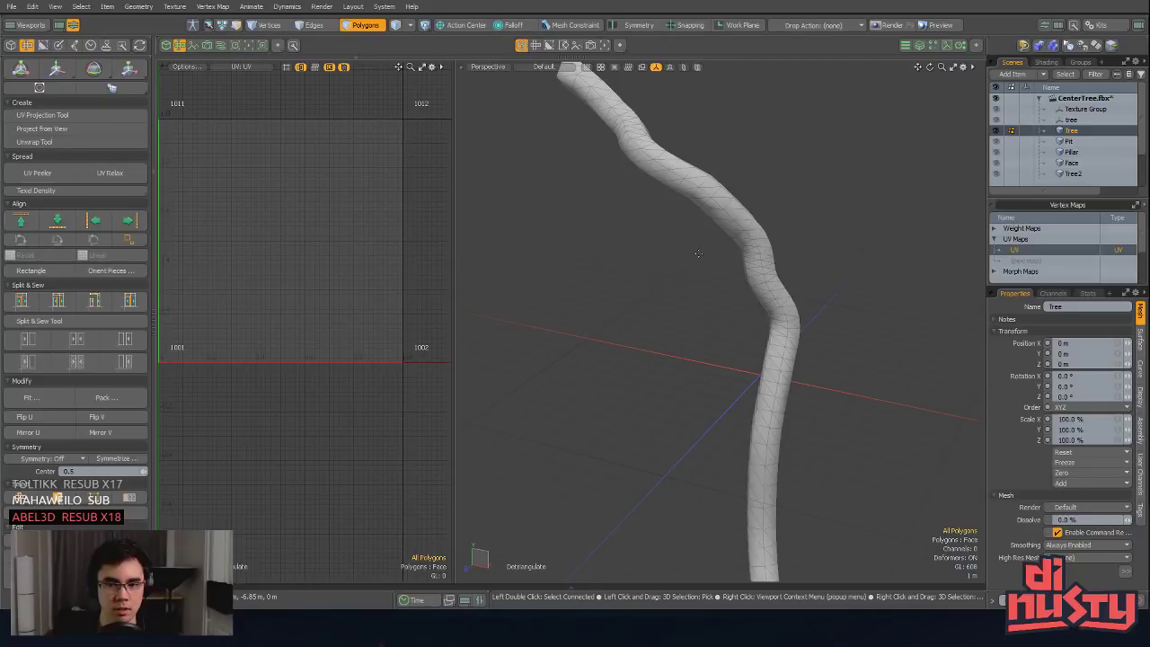
pyautogui.keyDown('alt'); pyautogui.moveTo(697, 255); pyautogui.dragTo(540, 301); pyautogui.keyUp('alt')
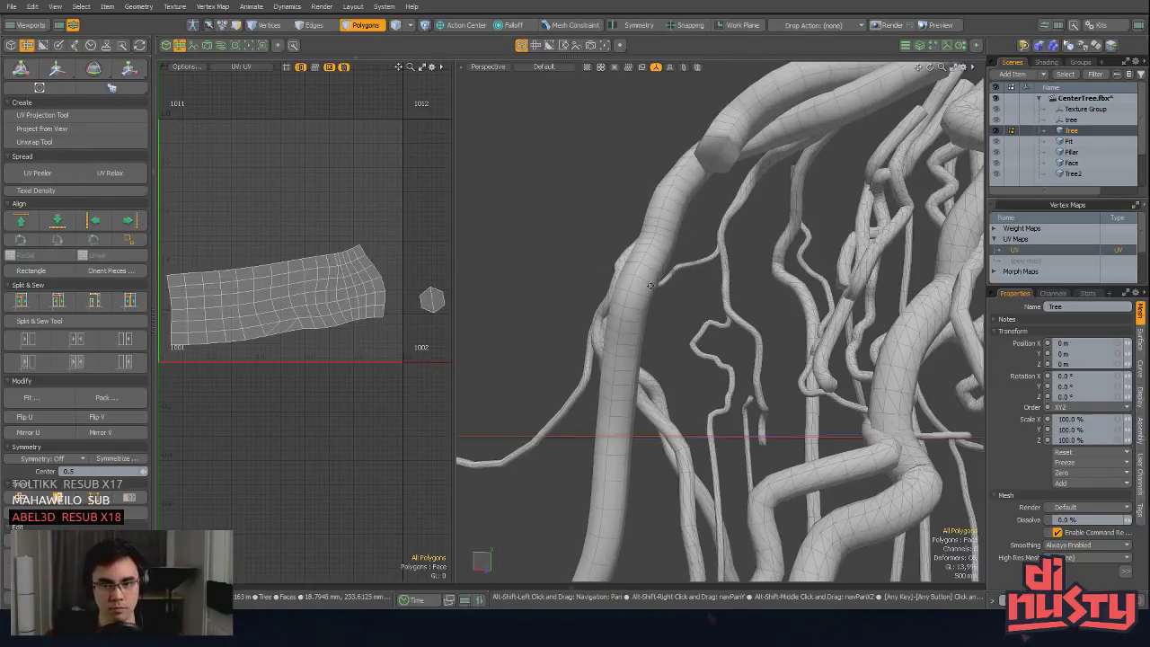
pyautogui.keyDown('alt'); pyautogui.moveTo(545, 300); pyautogui.dragTo(601, 311); pyautogui.keyUp('alt')
# Step: Detriangulate the whole Tree mesh with no polygons selected
pyautogui.click(139, 6)
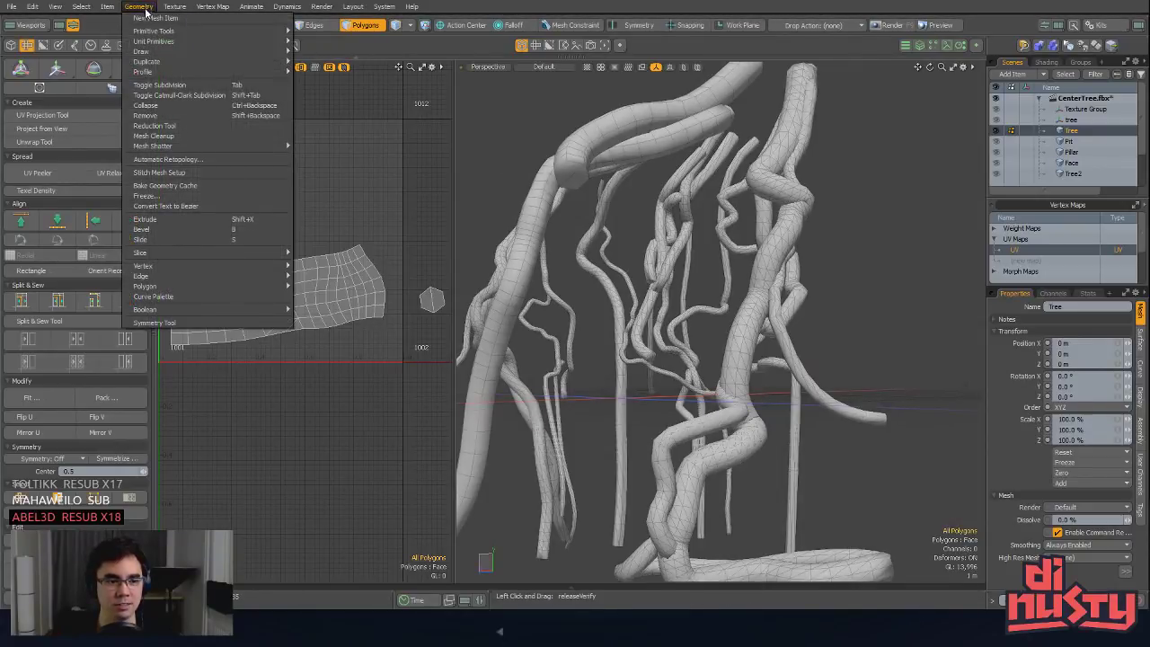
pyautogui.click(368, 452)
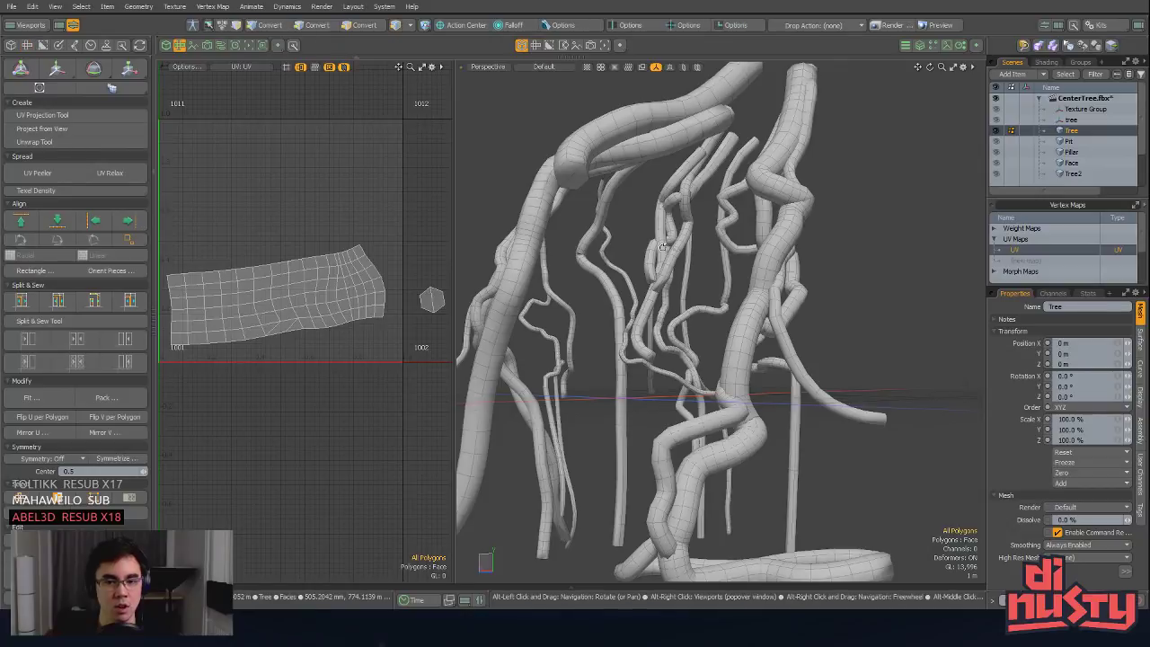
pyautogui.scroll(5, 687, 241)
pyautogui.keyDown('alt'); pyautogui.moveTo(724, 237); pyautogui.dragTo(690, 304); pyautogui.keyUp('alt')
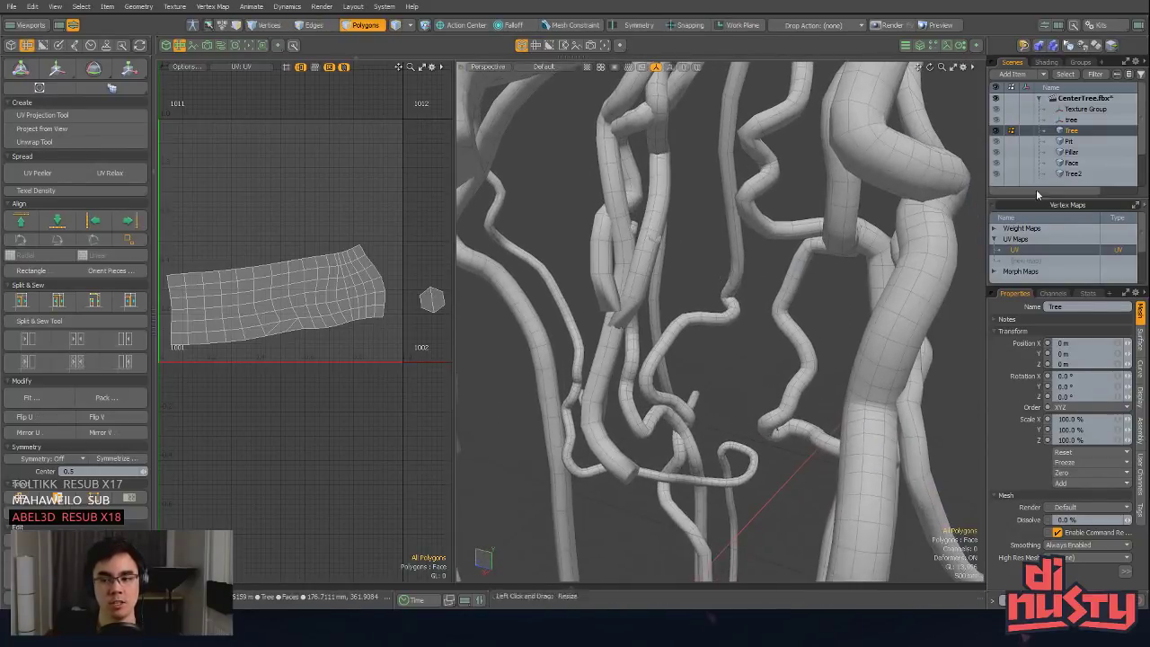
# Step: Show the Shader Tree and select the Base Shader
pyautogui.click(1047, 62)
pyautogui.click(1043, 142)
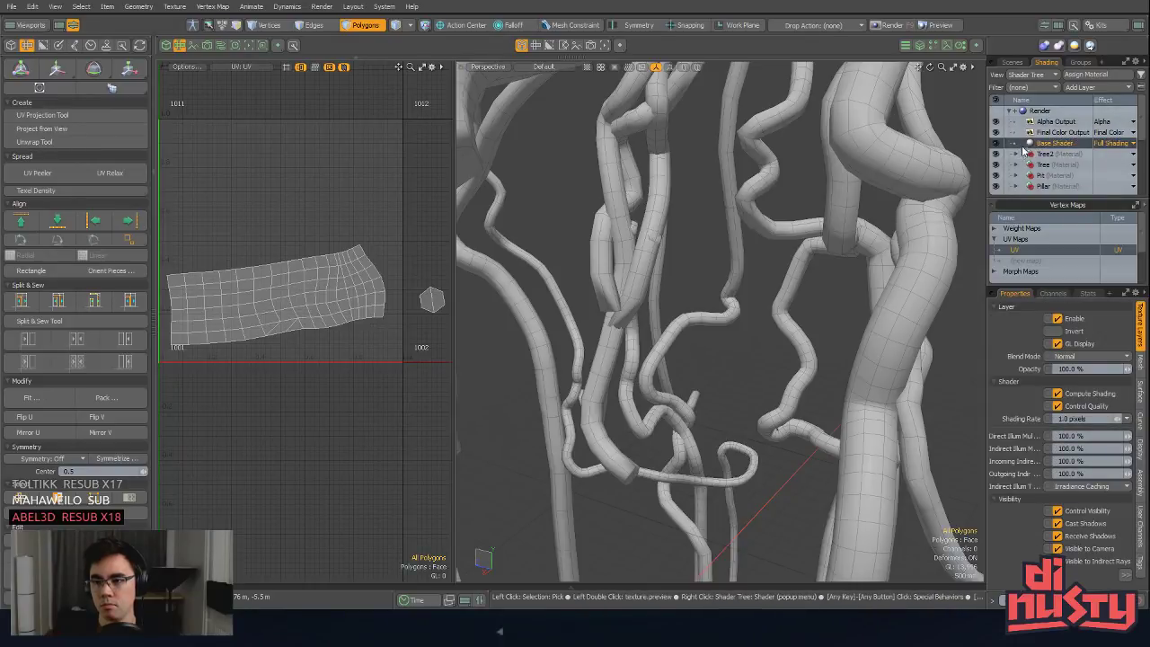
pyautogui.keyDown('alt'); pyautogui.moveTo(697, 191); pyautogui.dragTo(787, 123); pyautogui.keyUp('alt')
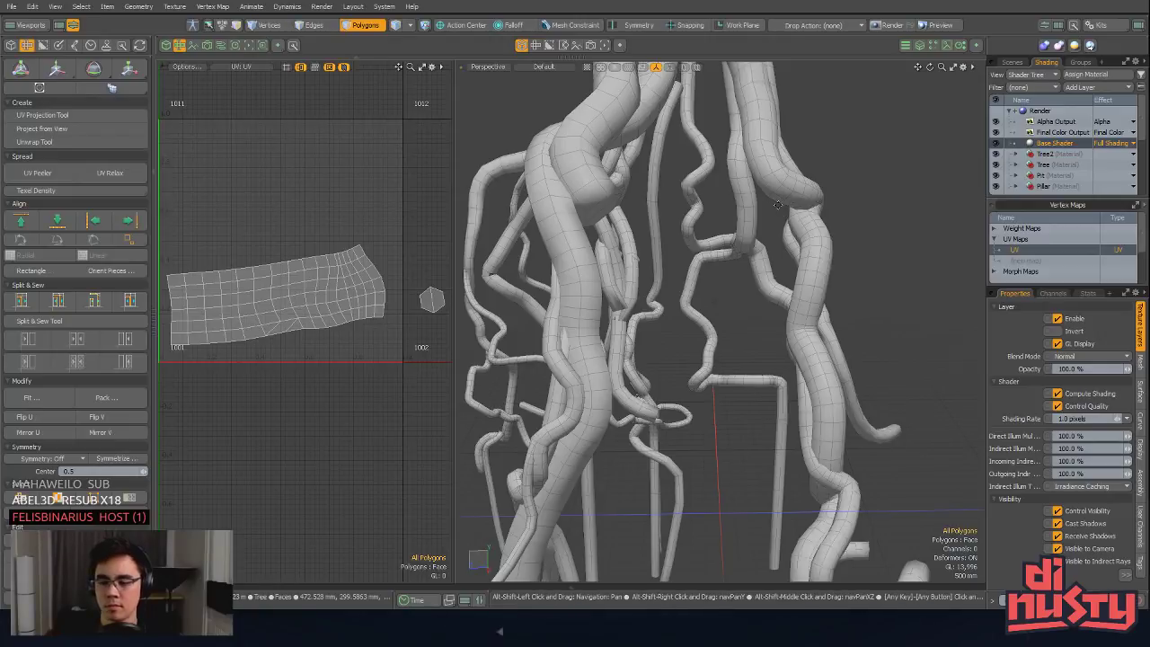
pyautogui.keyDown('alt'); pyautogui.keyDown('shift'); pyautogui.moveTo(784, 214); pyautogui.dragTo(625, 278); pyautogui.keyUp('shift'); pyautogui.keyUp('alt')
pyautogui.click(599, 297)
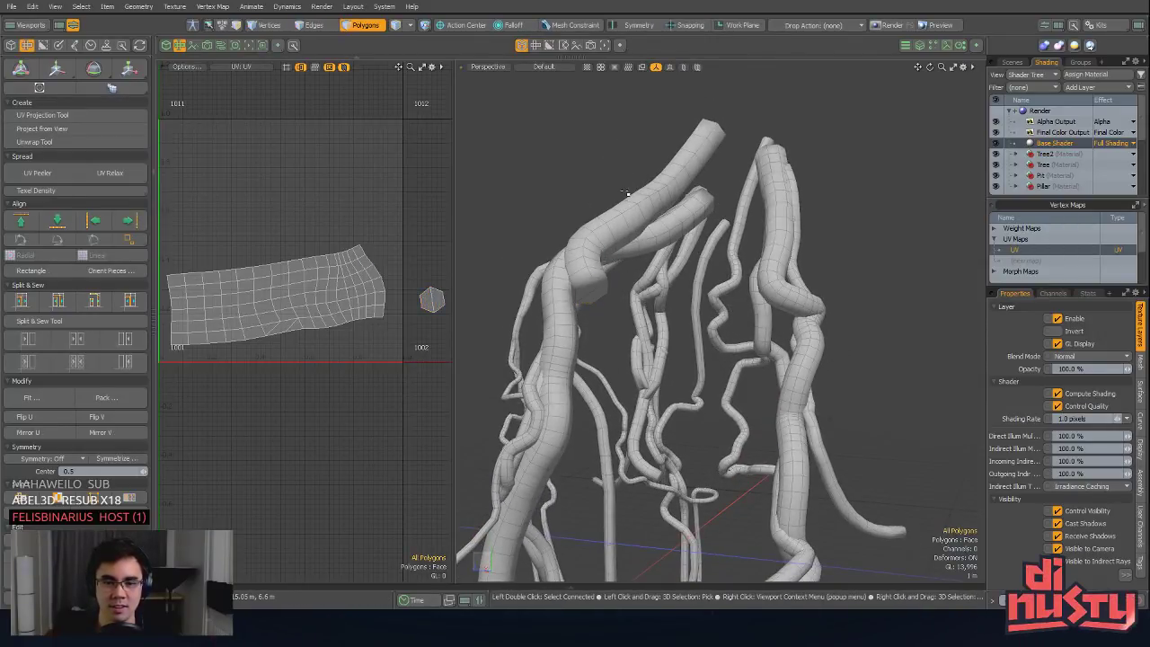
# Step: Select a lengthwise edge loop and the end-cap edges on the long root
pyautogui.keyDown('alt'); pyautogui.moveTo(628, 192); pyautogui.dragTo(676, 337); pyautogui.keyUp('alt')
pyautogui.press('2')
pyautogui.doubleClick(631, 237)
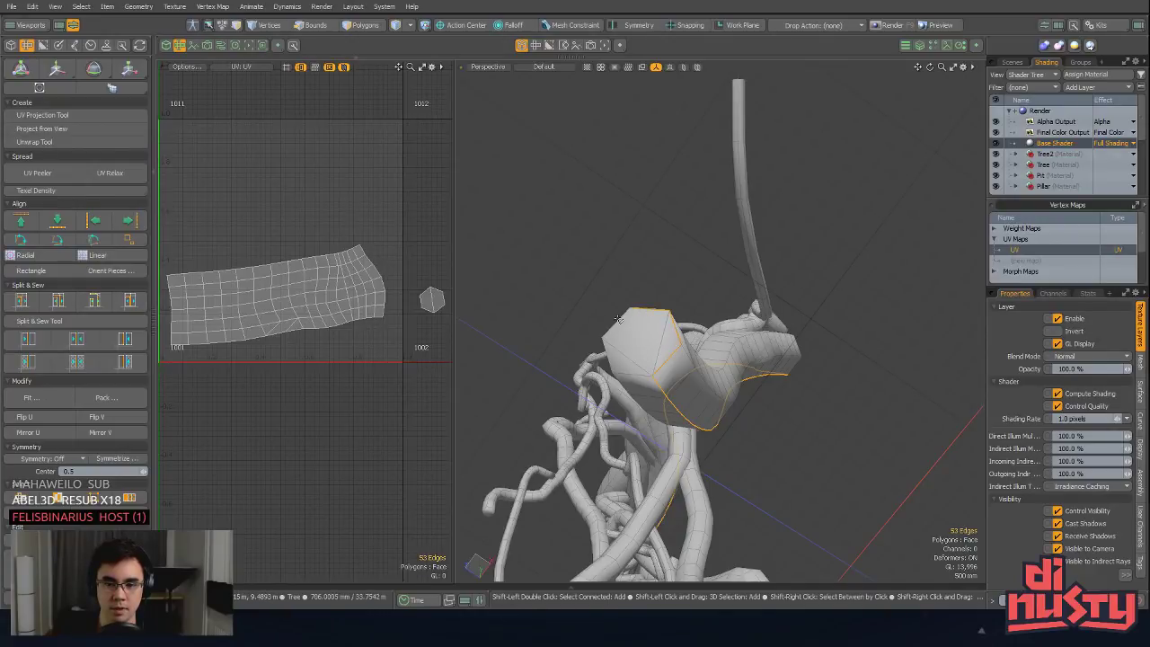
pyautogui.keyDown('shift'); pyautogui.click(609, 364); pyautogui.keyUp('shift')
pyautogui.keyDown('alt'); pyautogui.moveTo(609, 364); pyautogui.dragTo(730, 347); pyautogui.keyUp('alt')
pyautogui.keyDown('shift'); pyautogui.click(715, 327); pyautogui.keyUp('shift')
pyautogui.keyDown('alt'); pyautogui.moveTo(713, 277); pyautogui.dragTo(761, 290); pyautogui.keyUp('alt')
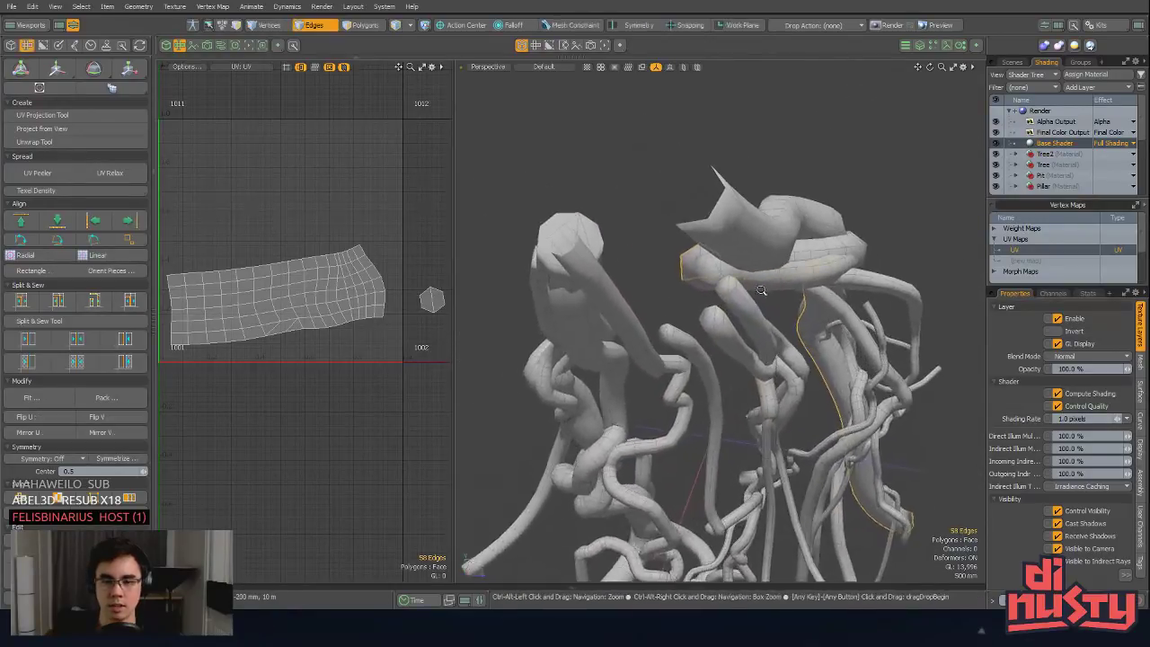
# Step: Isolate the short root beneath the upper roots to inspect its edges, and unhide everything again
pyautogui.press('3')
pyautogui.doubleClick(785, 266)
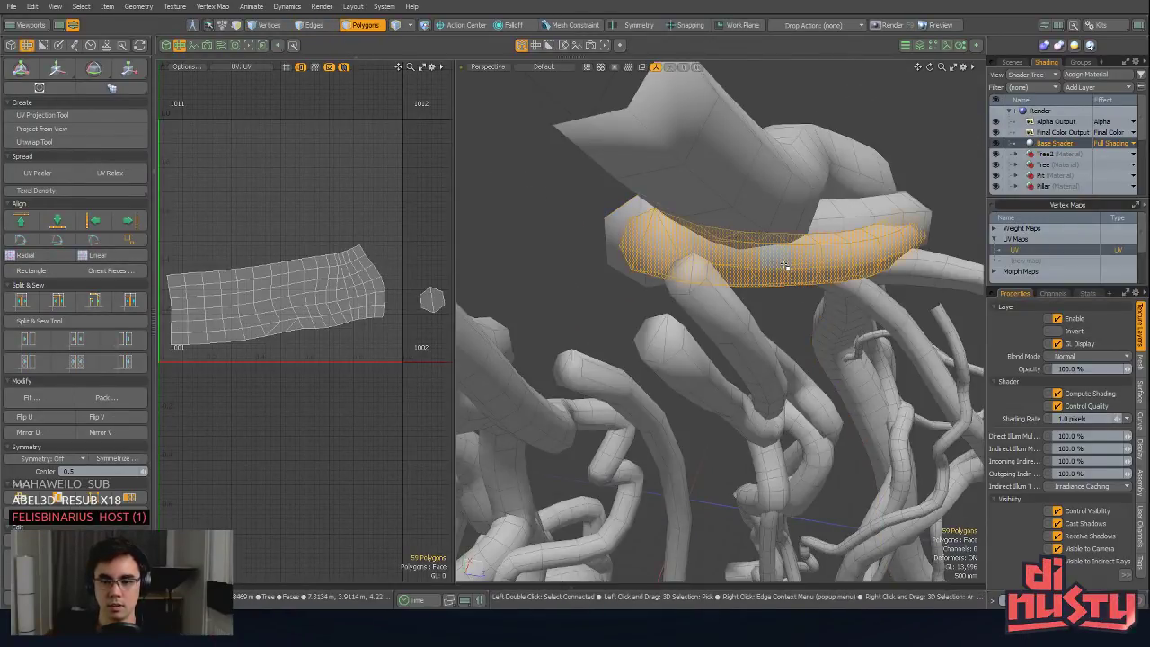
pyautogui.hotkey('shift', 'h')
pyautogui.press('2')
pyautogui.press('e')
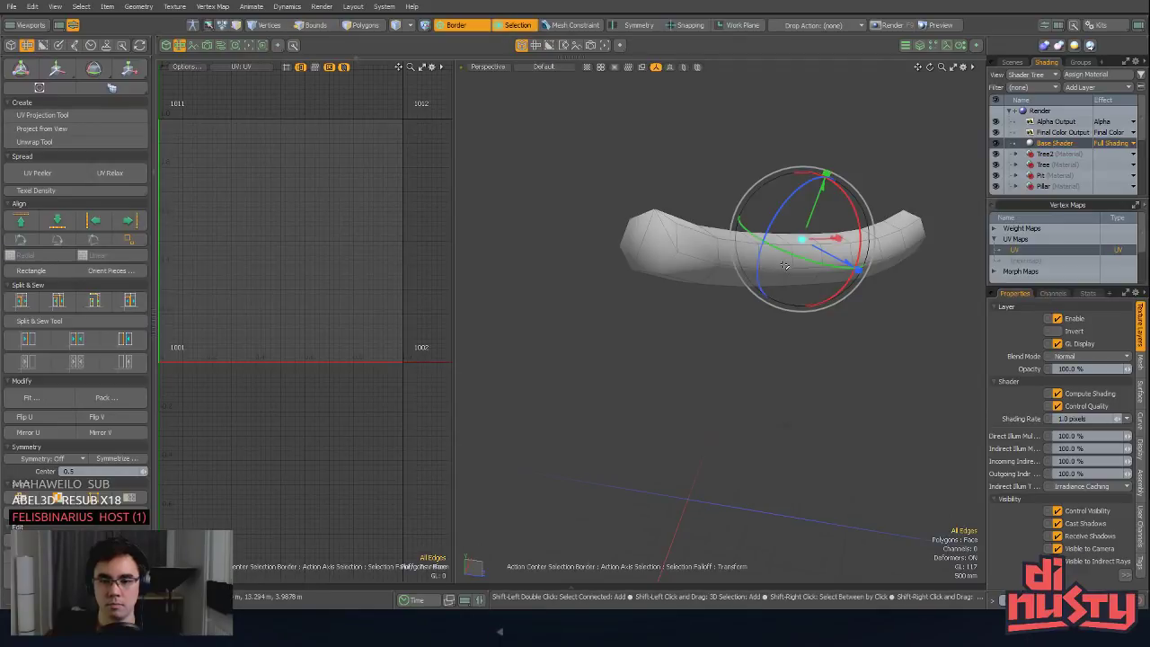
pyautogui.press('space')
pyautogui.moveTo(778, 279); pyautogui.dragTo(834, 346, button='middle')
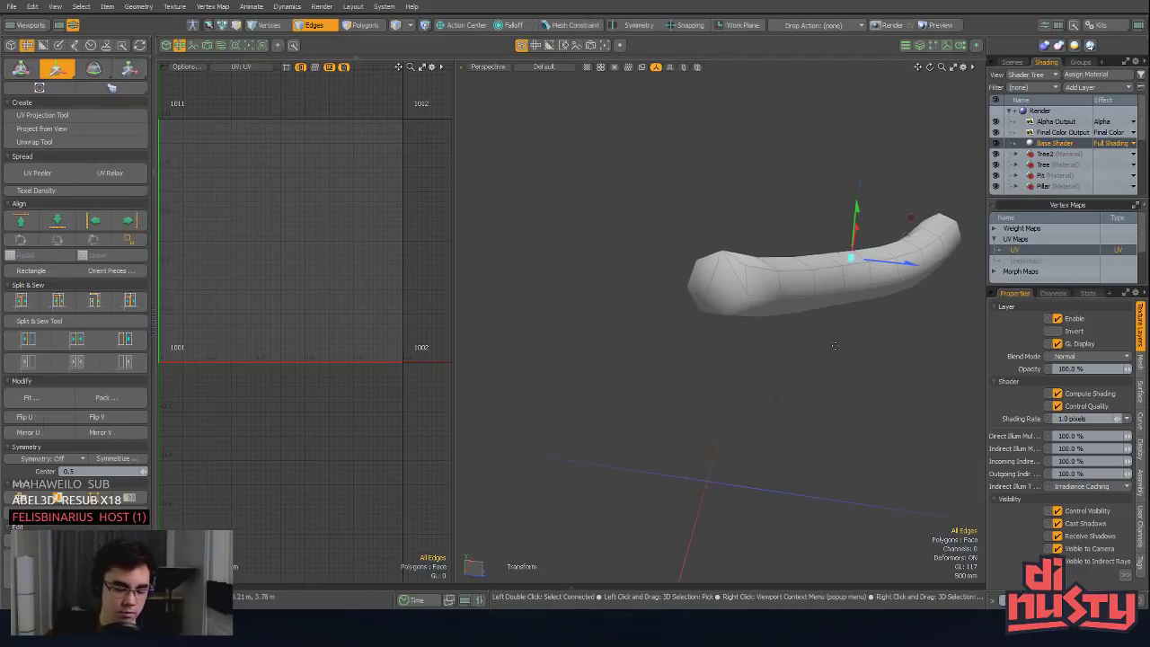
pyautogui.press('u')
# Step: Isolate the long root to try picking its edge loops, and unhide the rest of the mesh
pyautogui.press('3')
pyautogui.doubleClick(702, 265)
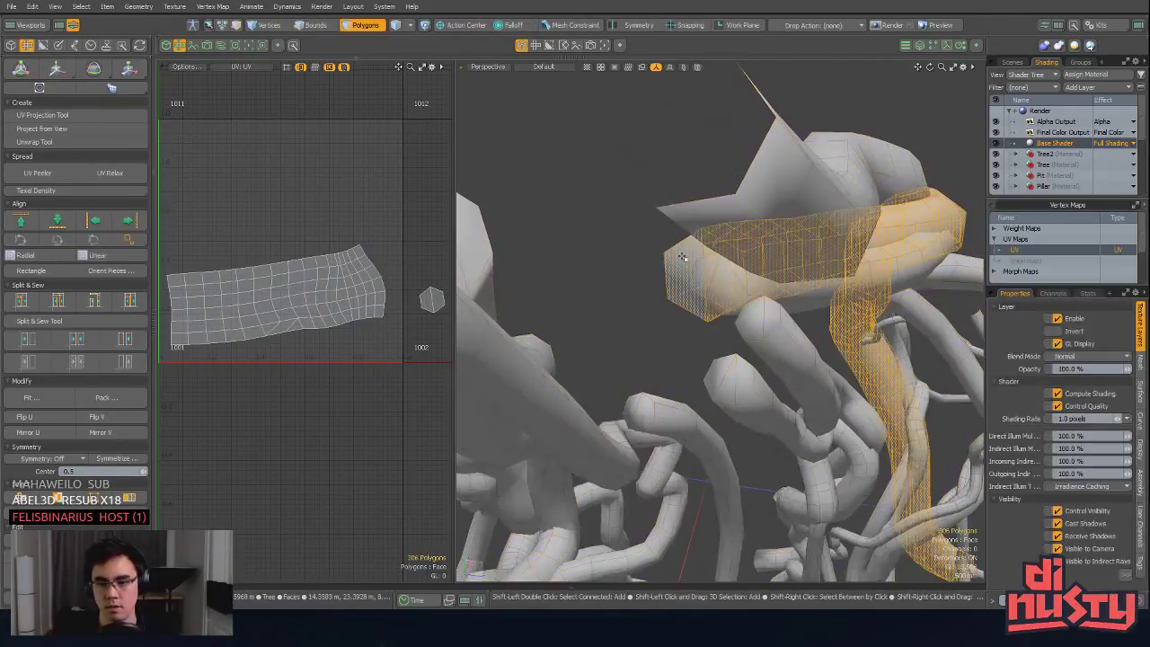
pyautogui.hotkey('shift', 'h')
pyautogui.press('2')
pyautogui.keyDown('alt'); pyautogui.moveTo(731, 195); pyautogui.dragTo(643, 282); pyautogui.keyUp('alt')
pyautogui.doubleClick(794, 279)
pyautogui.click(818, 248)
pyautogui.press('u')
pyautogui.scroll(-3, 672, 275)
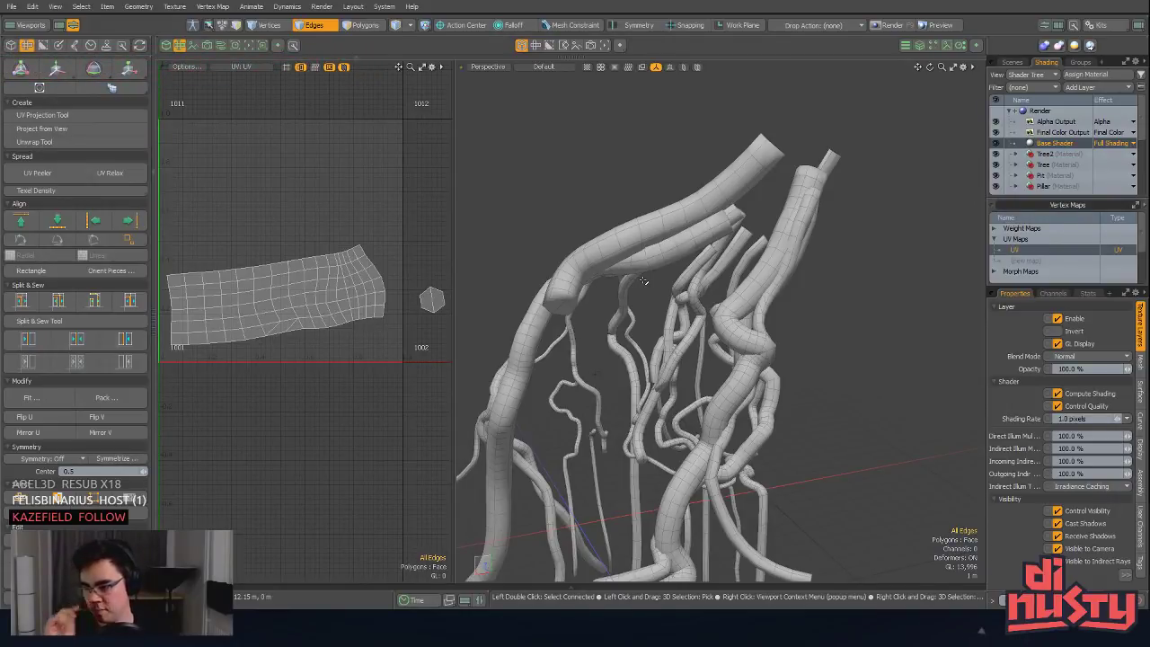
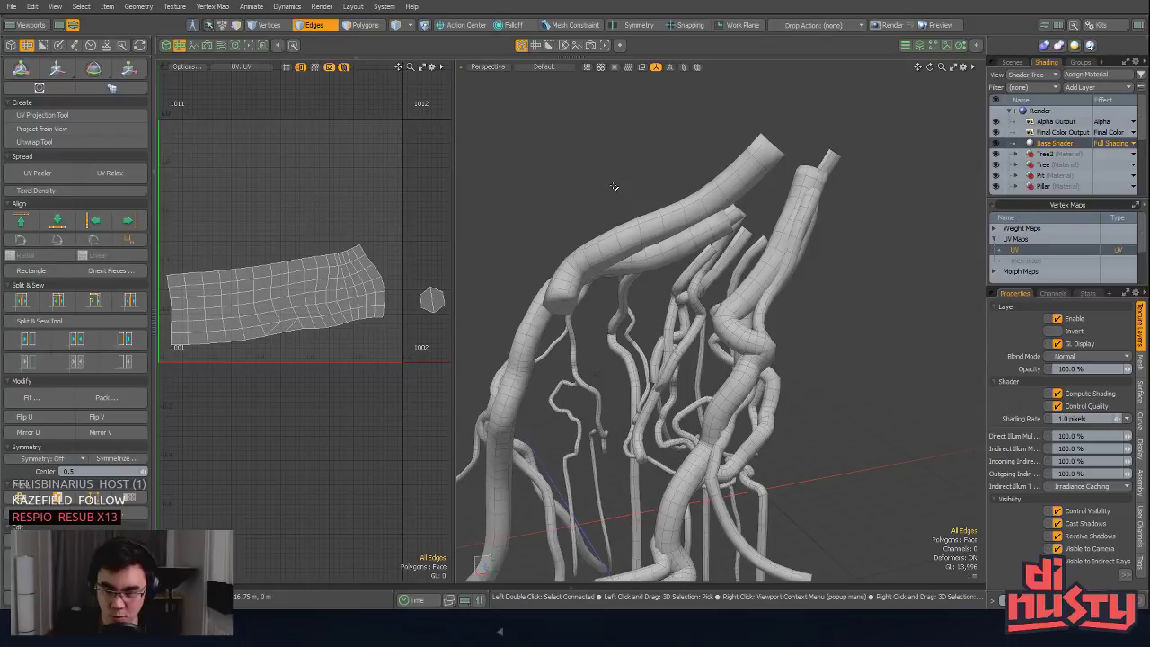
# Step: Select a single lengthwise edge loop plus the end-cap edges on the upper root as its seam
pyautogui.moveTo(769, 197); pyautogui.dragTo(820, 187, button='middle')
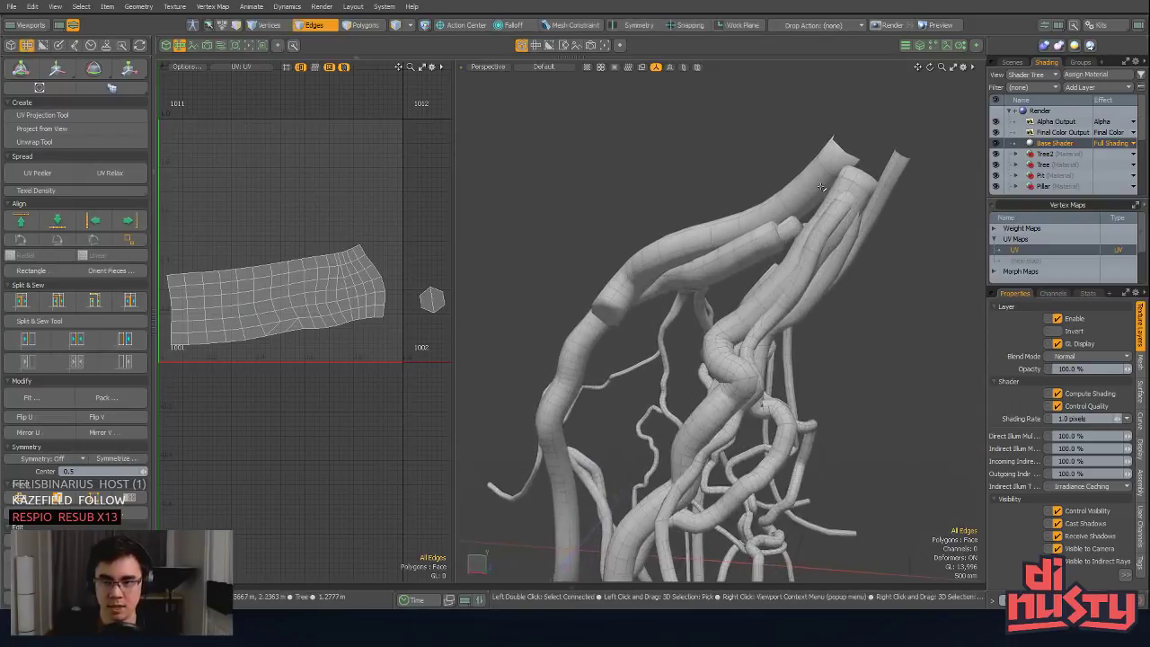
pyautogui.doubleClick(822, 185)
pyautogui.keyDown('alt'); pyautogui.moveTo(821, 186); pyautogui.dragTo(815, 250); pyautogui.keyUp('alt')
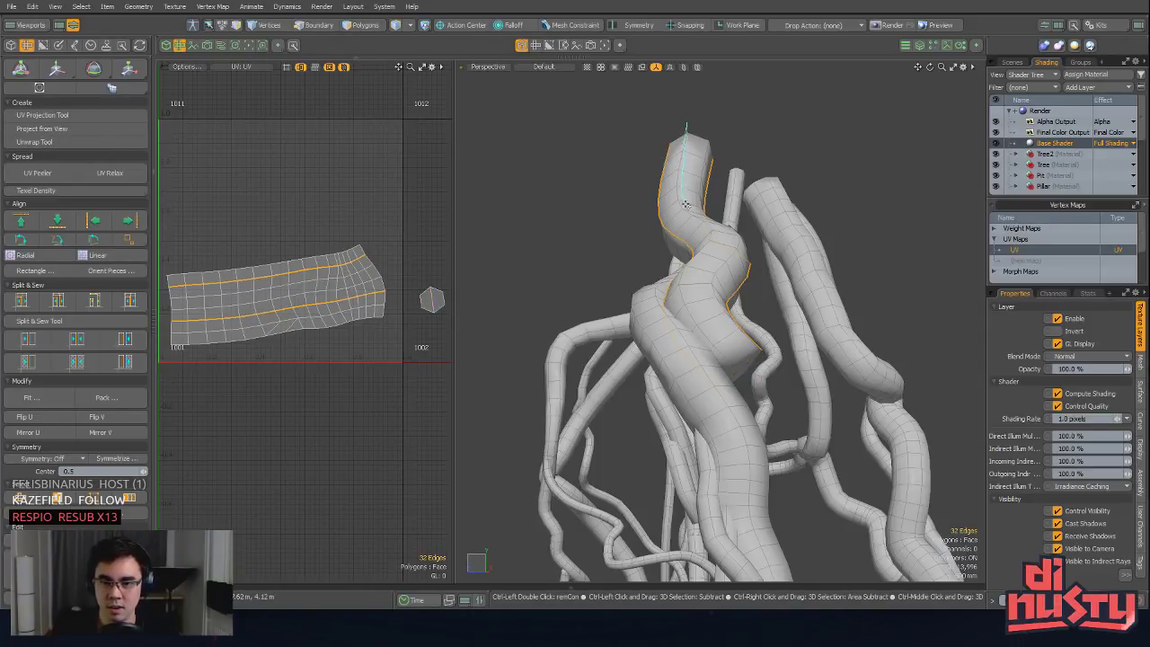
pyautogui.keyDown('ctrl'); pyautogui.moveTo(607, 386); pyautogui.dragTo(655, 89, button='middle'); pyautogui.keyUp('ctrl')
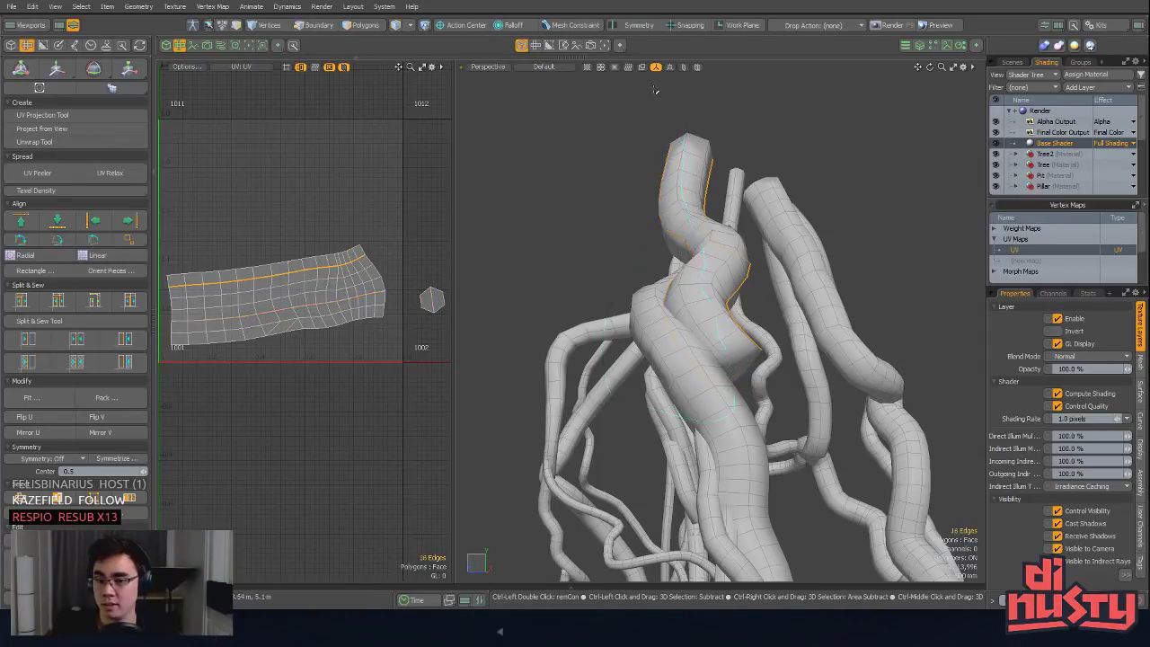
pyautogui.keyDown('alt'); pyautogui.moveTo(751, 145); pyautogui.dragTo(706, 256); pyautogui.keyUp('alt')
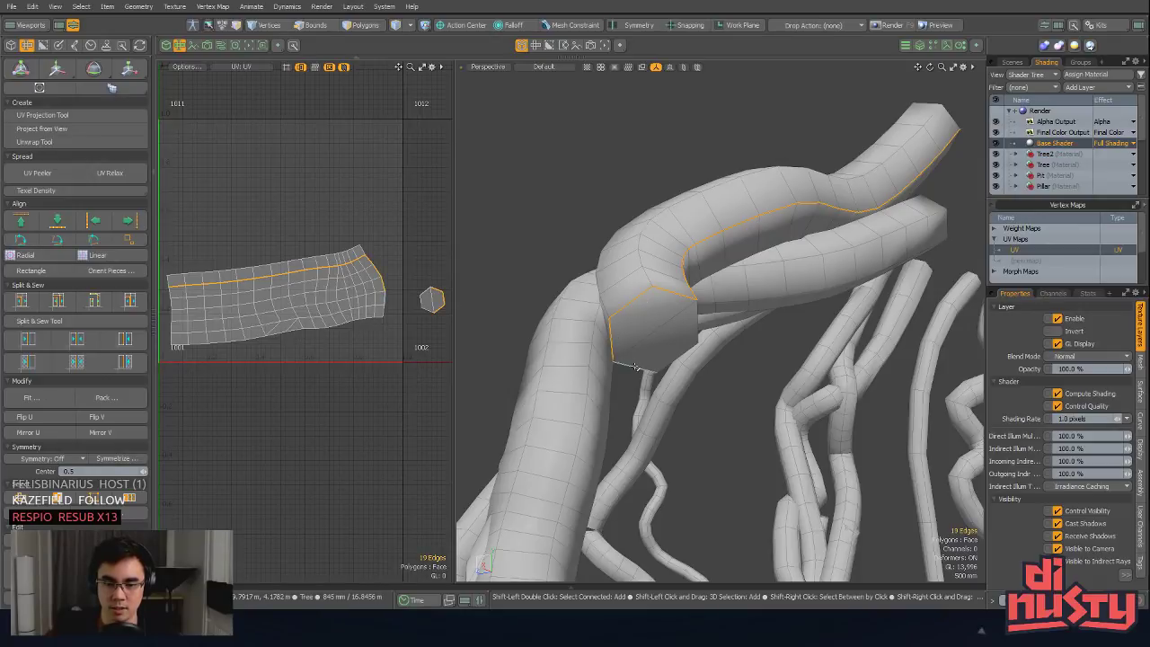
pyautogui.keyDown('alt'); pyautogui.moveTo(678, 360); pyautogui.dragTo(728, 351); pyautogui.keyUp('alt')
pyautogui.click(725, 355)
pyautogui.click(634, 306)
pyautogui.keyDown('alt'); pyautogui.moveTo(634, 305); pyautogui.dragTo(706, 231); pyautogui.keyUp('alt')
# Step: Select all connected polygons of the already unwrapped upper root and hide it
pyautogui.press('3')
pyautogui.doubleClick(786, 277)
pyautogui.press('h')
pyautogui.hotkey('ctrl', 'z')
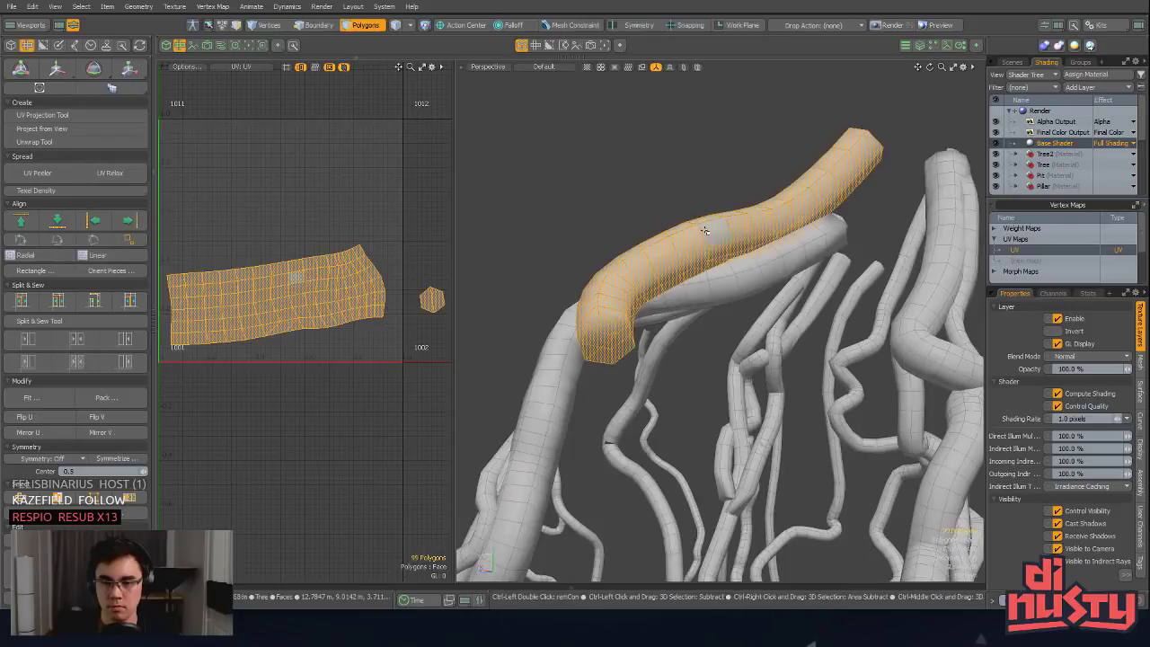
pyautogui.click(746, 205)
pyautogui.doubleClick(746, 237)
pyautogui.press('h')
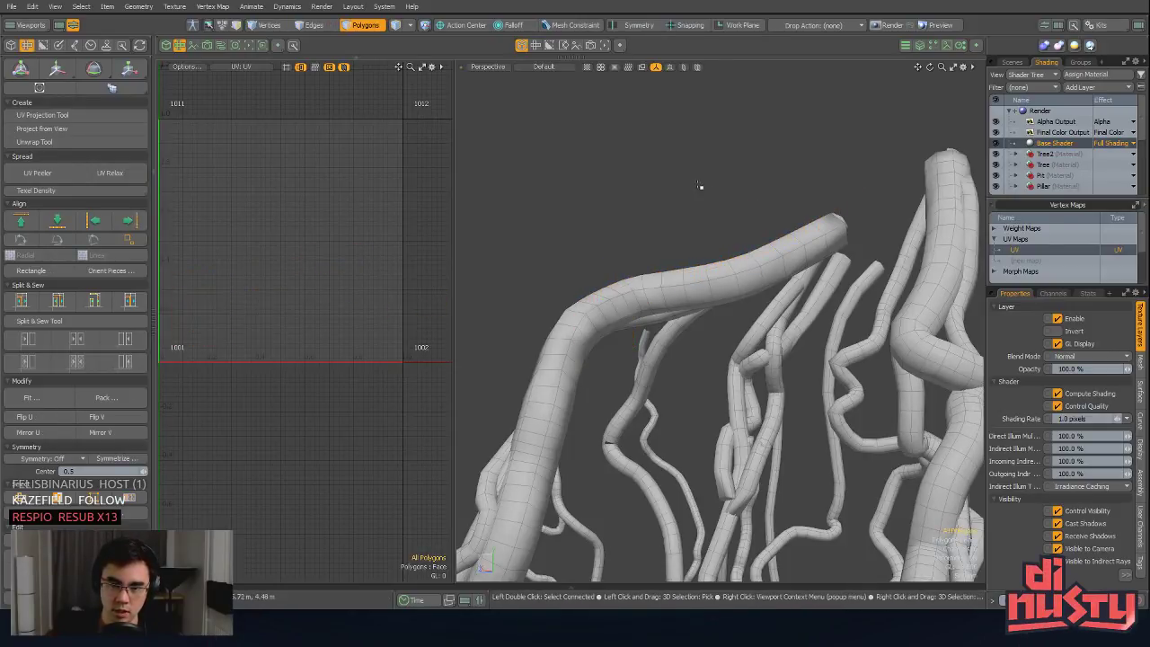
# Step: Select one lengthwise edge loop and the surrounding end-cap edges on the long root as its unwrap seam
pyautogui.doubleClick(747, 282)
pyautogui.press('2')
pyautogui.click(748, 292)
pyautogui.doubleClick(747, 292)
pyautogui.keyDown('alt'); pyautogui.moveTo(748, 292); pyautogui.dragTo(737, 366); pyautogui.keyUp('alt')
pyautogui.keyDown('shift'); pyautogui.click(651, 273); pyautogui.keyUp('shift')
pyautogui.keyDown('shift'); pyautogui.click(630, 261); pyautogui.keyUp('shift')
pyautogui.keyDown('shift'); pyautogui.click(750, 349); pyautogui.keyUp('shift')
pyautogui.keyDown('shift'); pyautogui.click(733, 382); pyautogui.keyUp('shift')
pyautogui.keyDown('alt'); pyautogui.moveTo(737, 366); pyautogui.dragTo(740, 293); pyautogui.keyUp('alt')
pyautogui.keyDown('alt'); pyautogui.keyDown('shift'); pyautogui.moveTo(740, 293); pyautogui.dragTo(751, 357); pyautogui.keyUp('shift'); pyautogui.keyUp('alt')
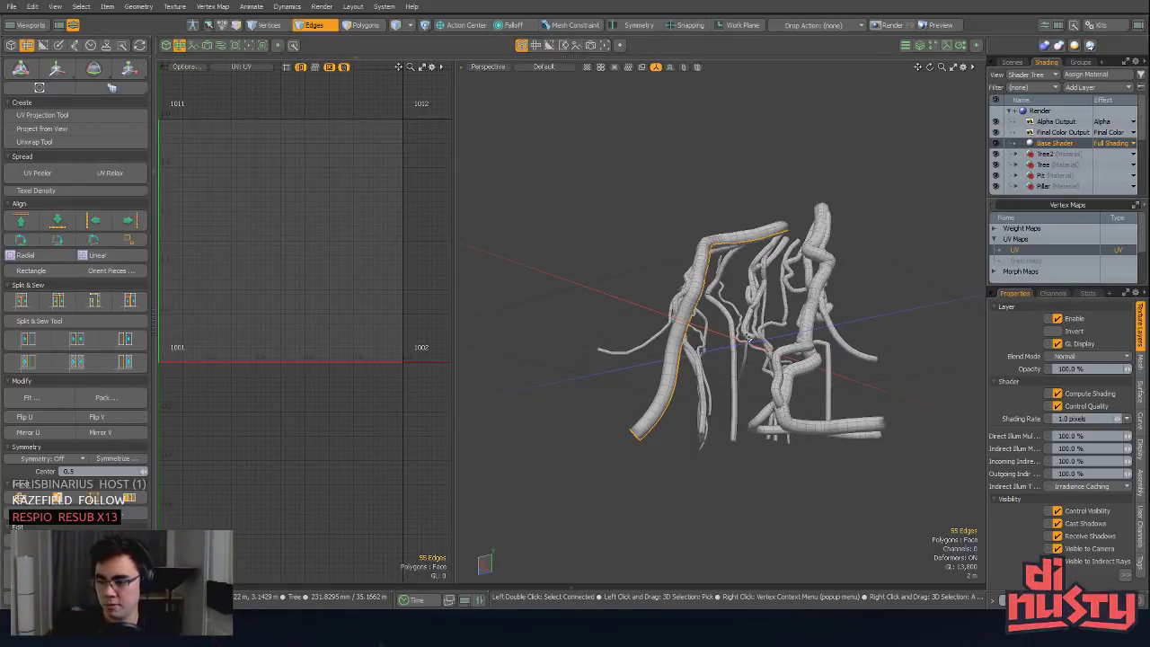
# Step: Try the Project from View tool with the long root's seam edges selected
pyautogui.keyDown('ctrl'); pyautogui.keyDown('alt'); pyautogui.moveTo(753, 198); pyautogui.dragTo(816, 197); pyautogui.keyUp('alt'); pyautogui.keyUp('ctrl')
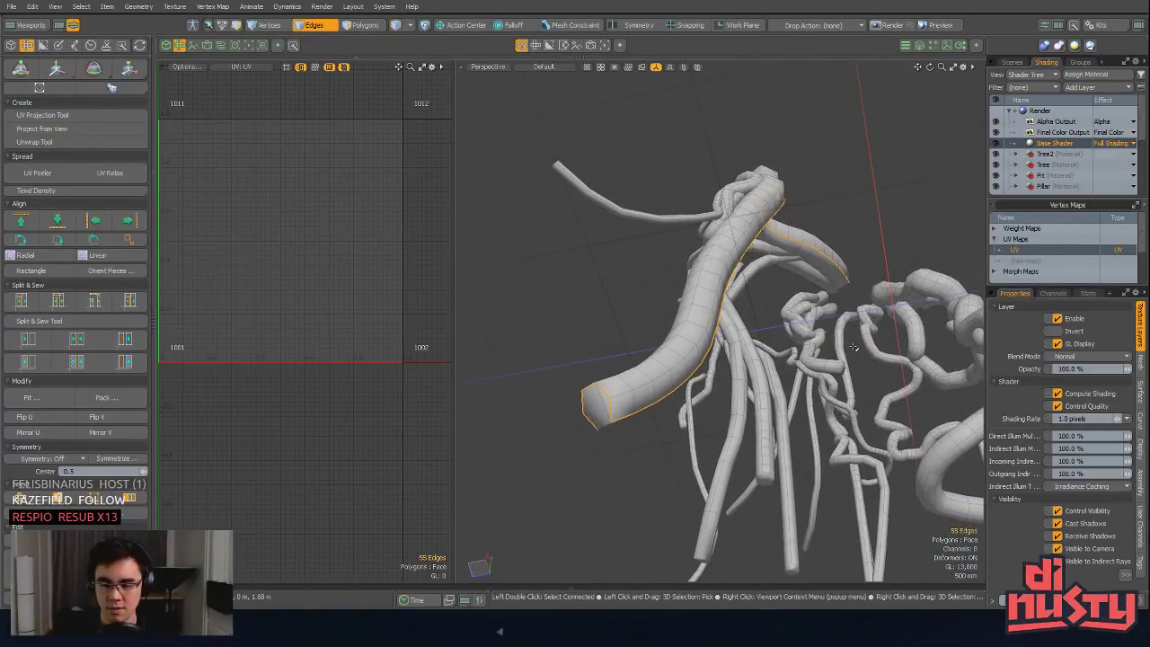
pyautogui.keyDown('alt'); pyautogui.keyDown('shift'); pyautogui.moveTo(811, 338); pyautogui.dragTo(800, 299); pyautogui.keyUp('shift'); pyautogui.keyUp('alt')
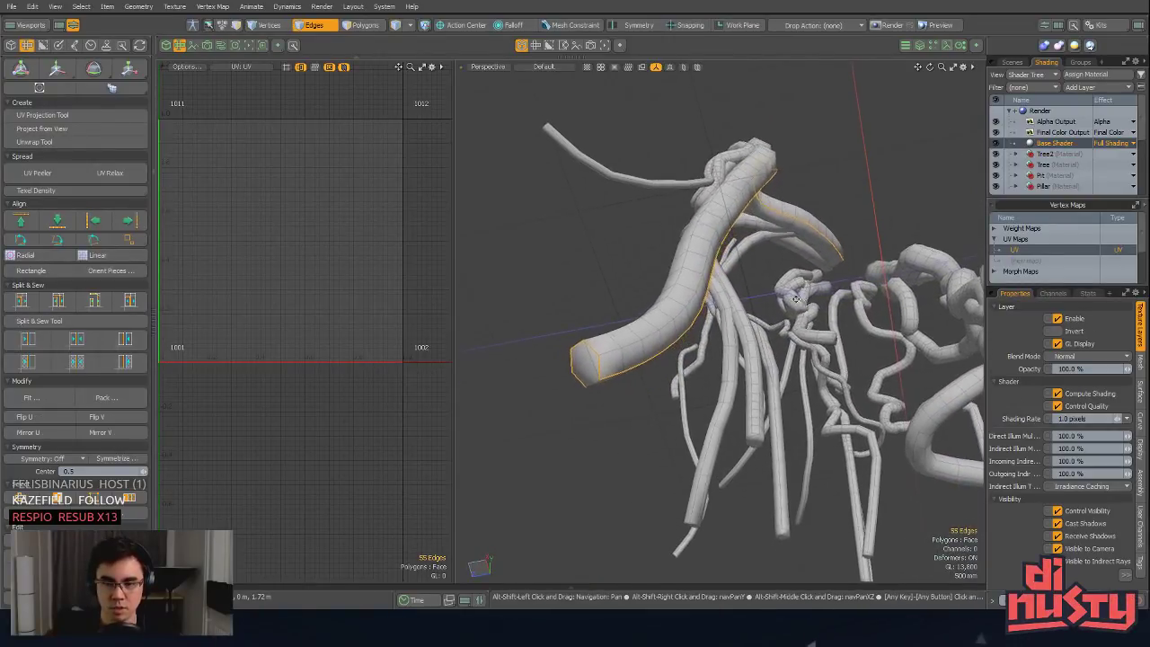
pyautogui.click(86, 130)
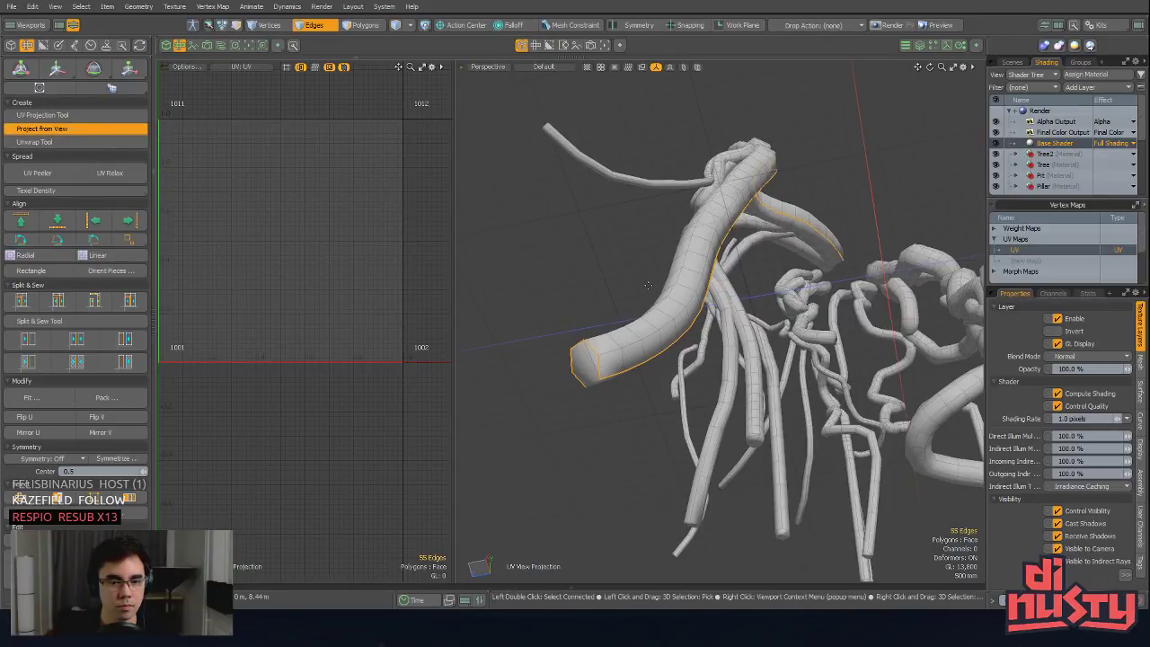
pyautogui.press('space')
# Step: Choose the UV map for the UV viewport, and select all connected polygons of the long root
pyautogui.moveTo(326, 259)
pyautogui.keyDown('alt'); pyautogui.keyDown('shift'); pyautogui.mouseDown()
pyautogui.moveTo(450, 221)
pyautogui.moveTo(328, 270)
pyautogui.mouseUp(); pyautogui.keyUp('shift'); pyautogui.keyUp('alt')
pyautogui.moveTo(328, 269)
pyautogui.keyDown('ctrl'); pyautogui.keyDown('alt'); pyautogui.mouseDown()
pyautogui.moveTo(288, 270)
pyautogui.moveTo(316, 279)
pyautogui.mouseUp(); pyautogui.keyUp('alt'); pyautogui.keyUp('ctrl')
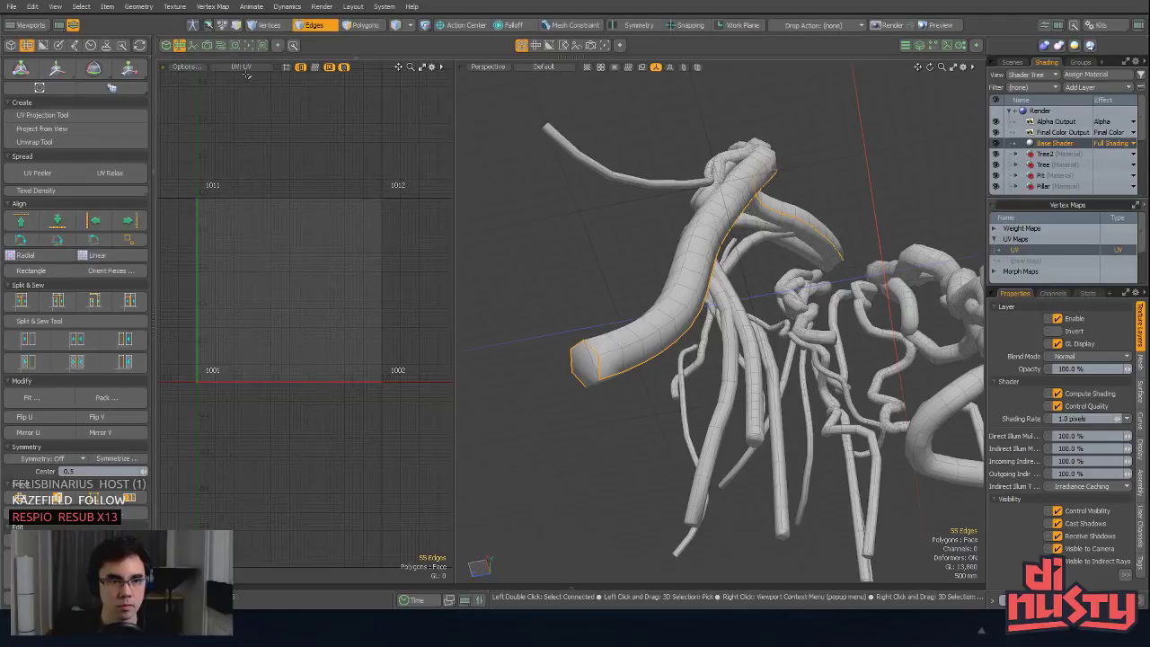
pyautogui.click(243, 67)
pyautogui.click(244, 94)
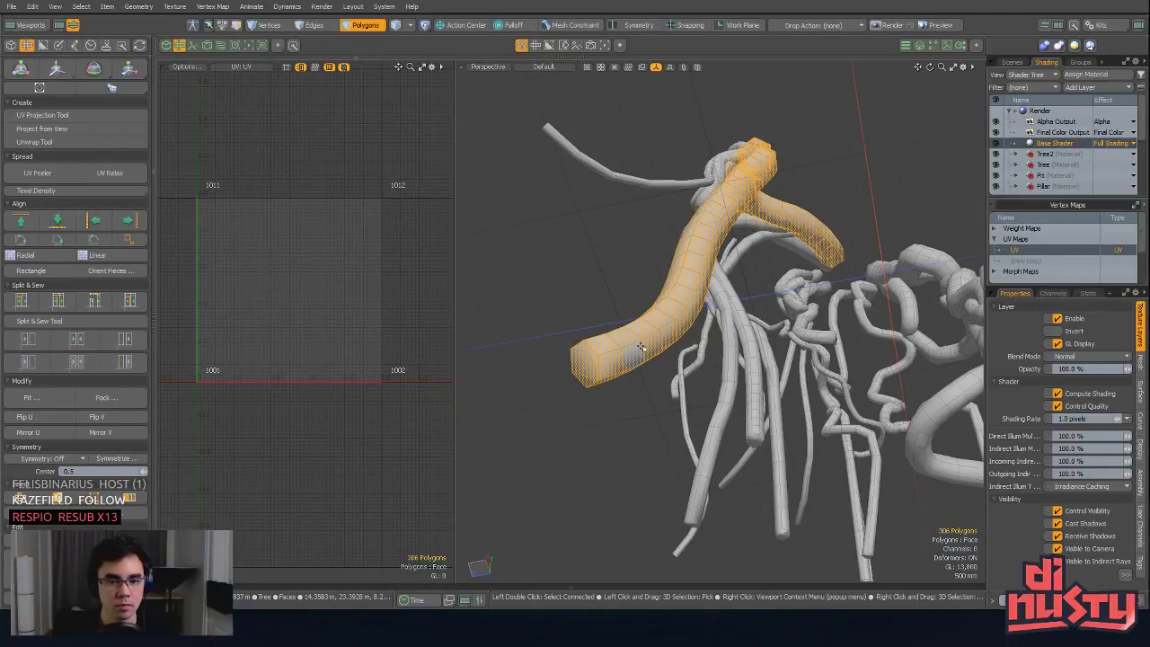
# Step: Isolate the long root by hiding all unselected polygons, and unwrap its UVs along the selected seam edges
pyautogui.press('3')
pyautogui.hotkey('shift', 'h')
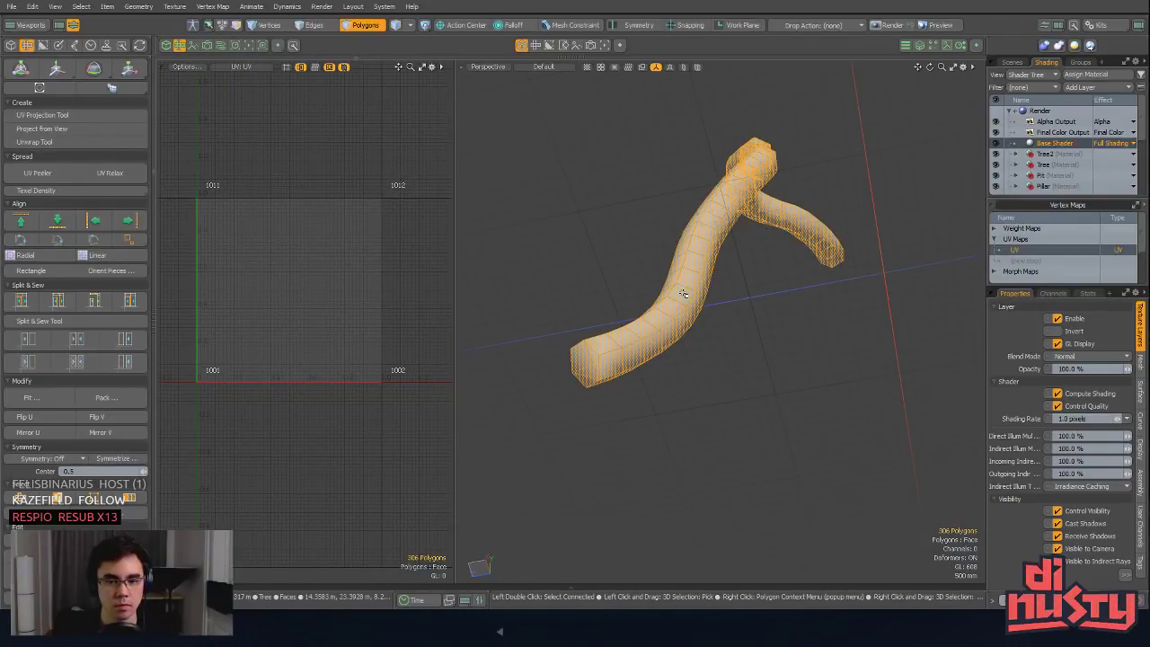
pyautogui.press('2')
pyautogui.keyDown('alt'); pyautogui.moveTo(684, 378); pyautogui.dragTo(696, 374); pyautogui.keyUp('alt')
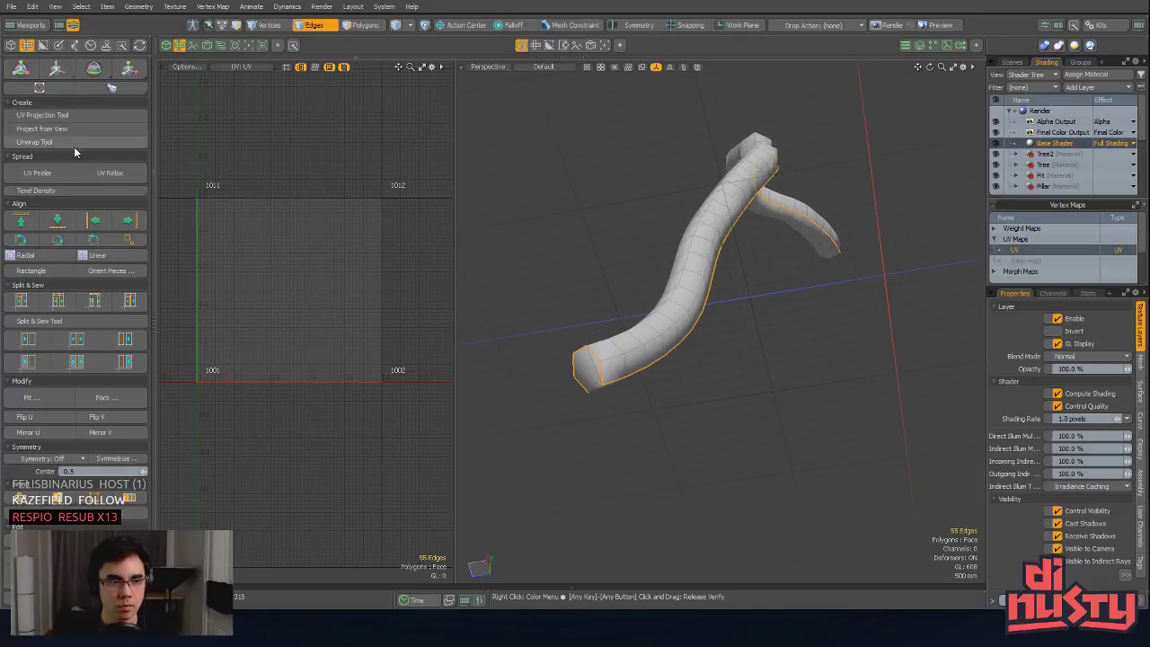
pyautogui.click(73, 143)
# Step: Select all connected polygons of the long root, relax its UVs with UV Relax, and show the tool's properties
pyautogui.press('3')
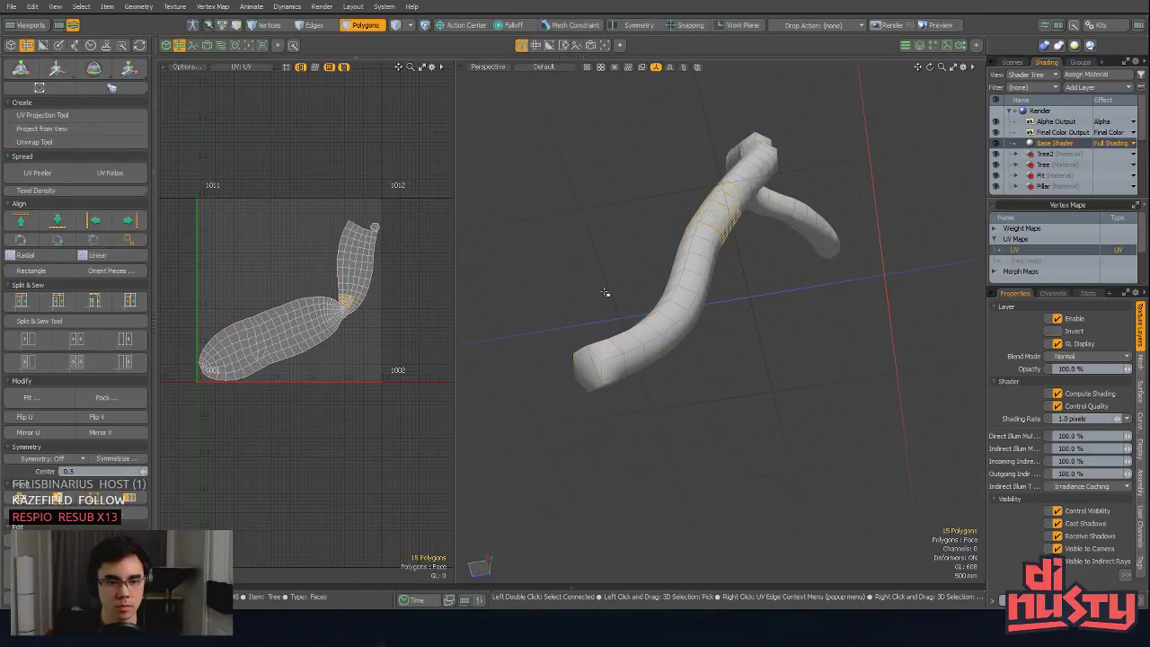
pyautogui.press(']')
pyautogui.keyDown('alt'); pyautogui.moveTo(605, 292); pyautogui.dragTo(880, 344); pyautogui.keyUp('alt')
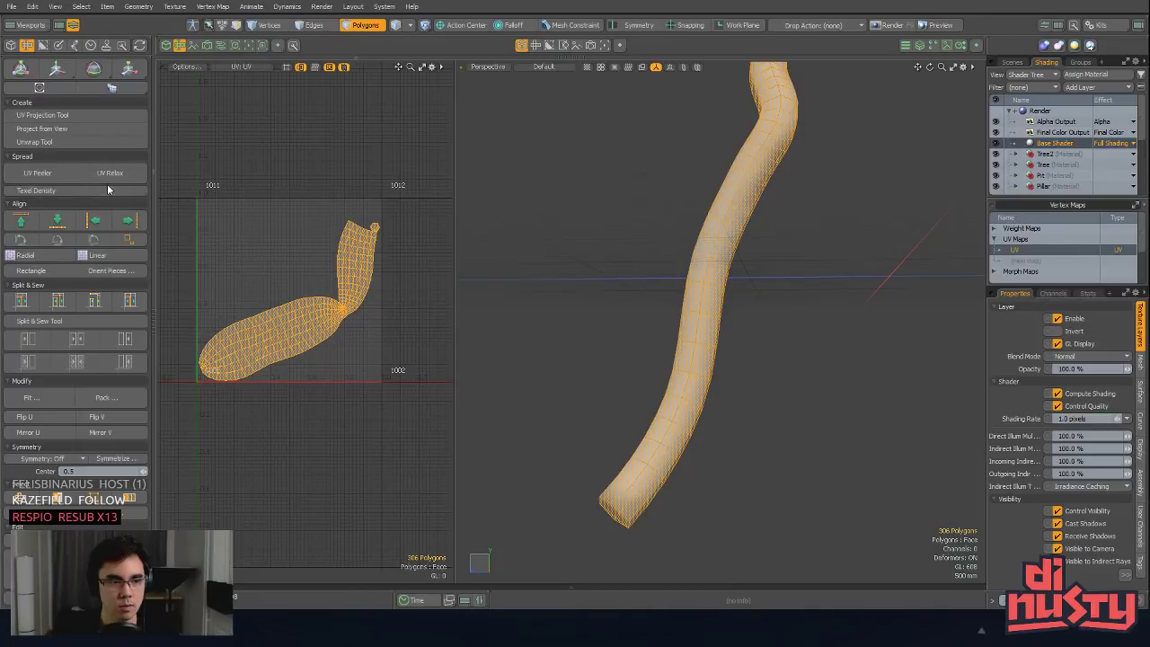
pyautogui.click(316, 177)
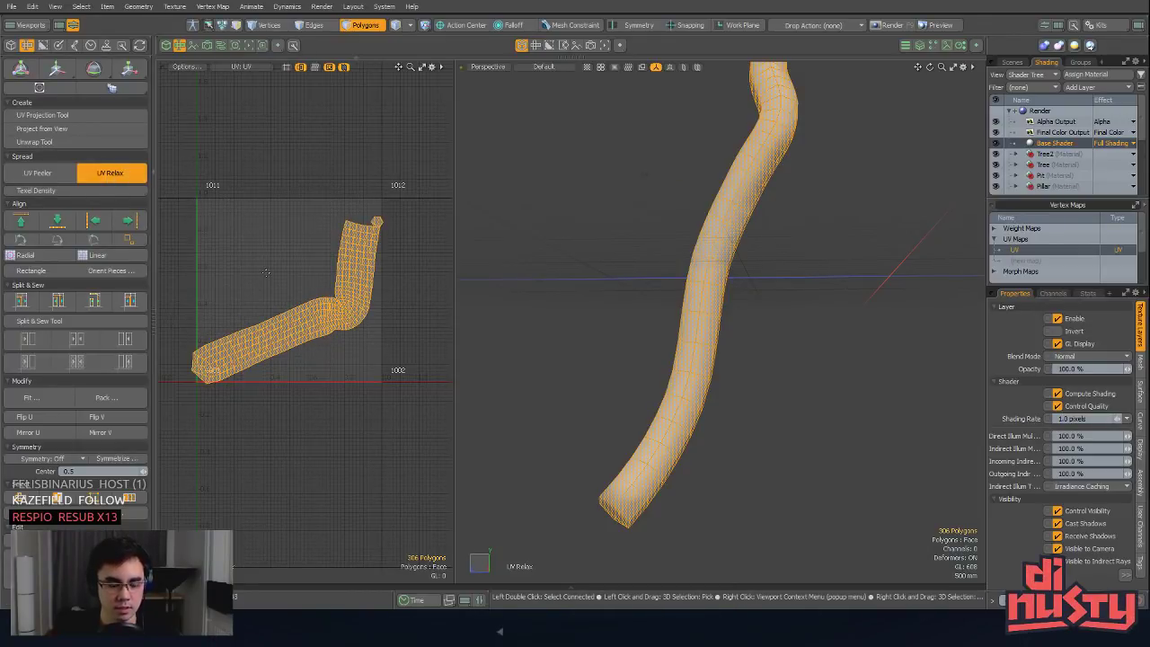
pyautogui.press('k')
# Step: Try the Conformal and Spring modes of UV Relax on the long root's UVs
pyautogui.click(286, 176)
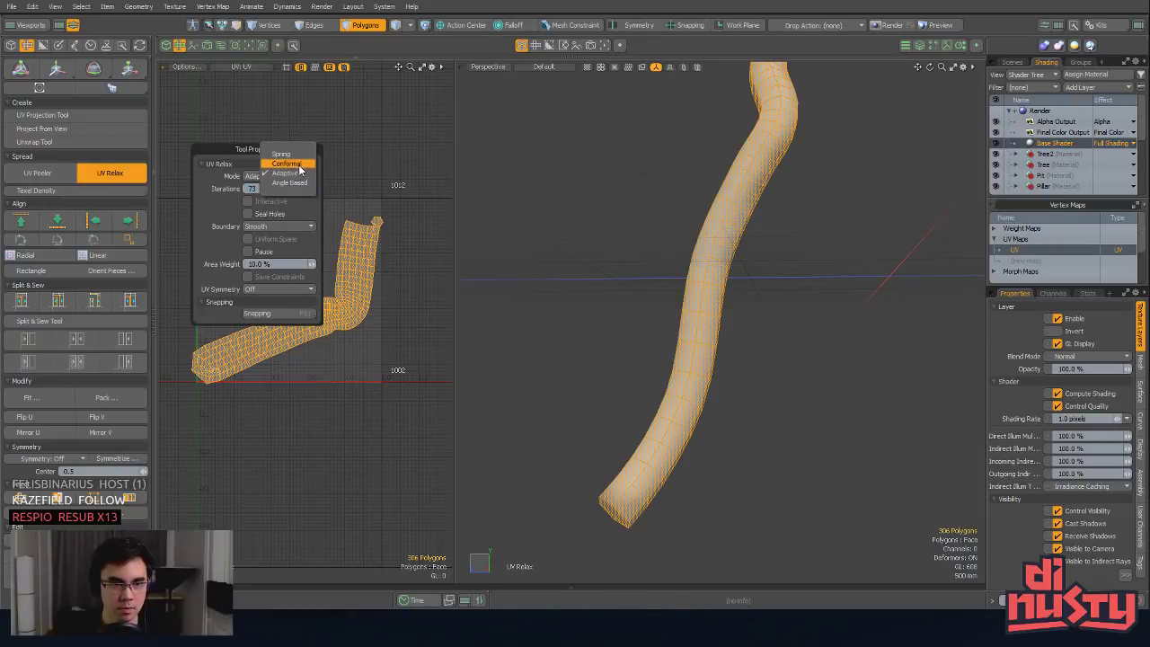
pyautogui.click(298, 164)
pyautogui.click(302, 176)
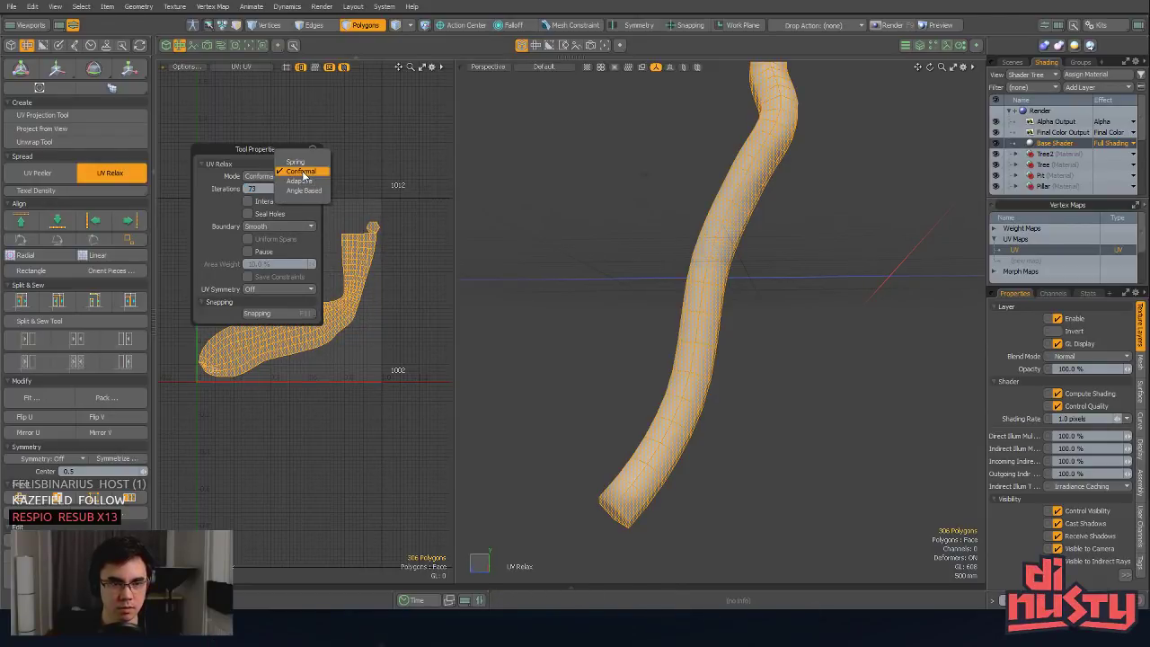
pyautogui.click(313, 168)
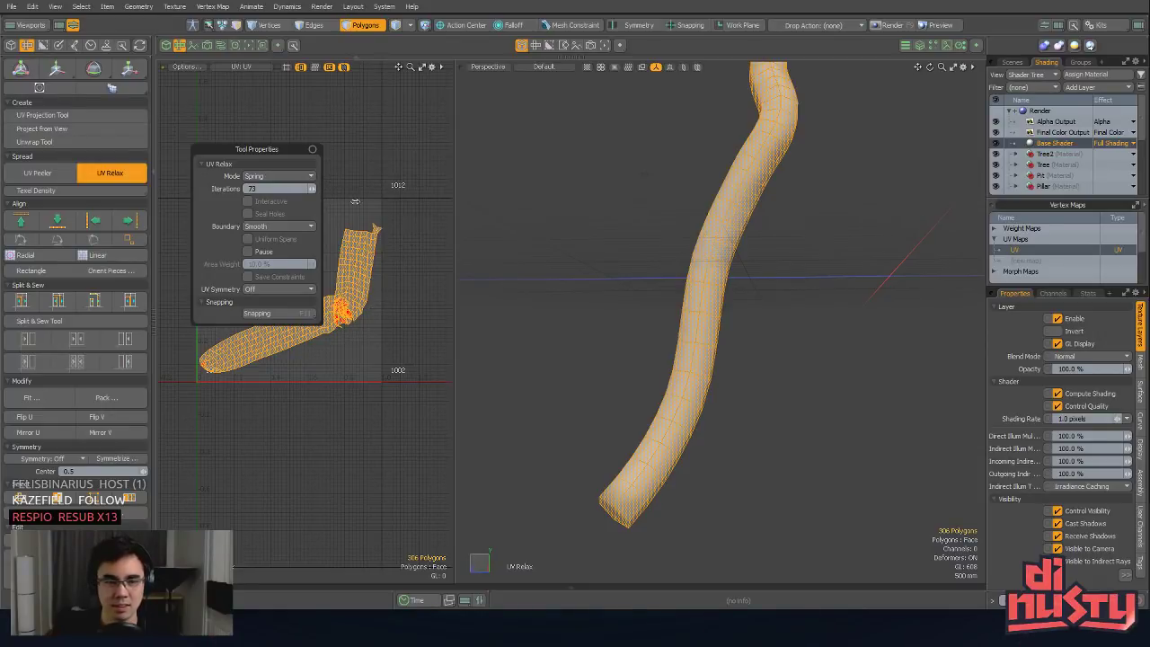
# Step: Set the UV Relax mode to Conformal with 254 iterations for the long root, and finish the relaxation
pyautogui.click(286, 176)
pyautogui.click(303, 187)
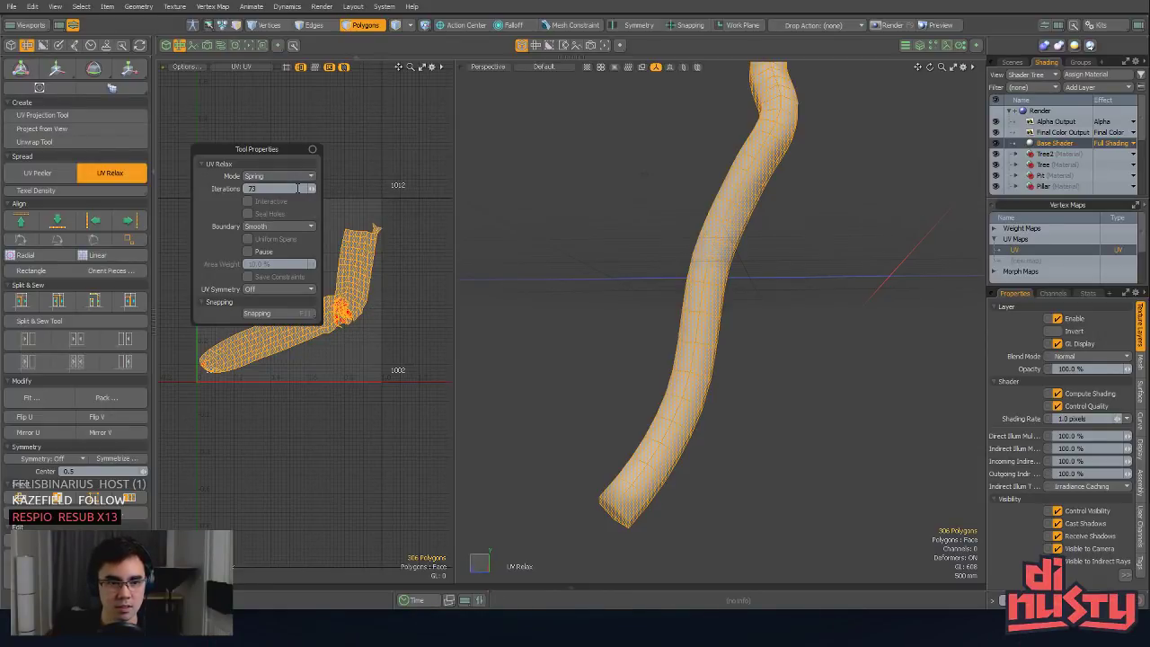
pyautogui.click(297, 177)
pyautogui.click(296, 179)
pyautogui.click(295, 177)
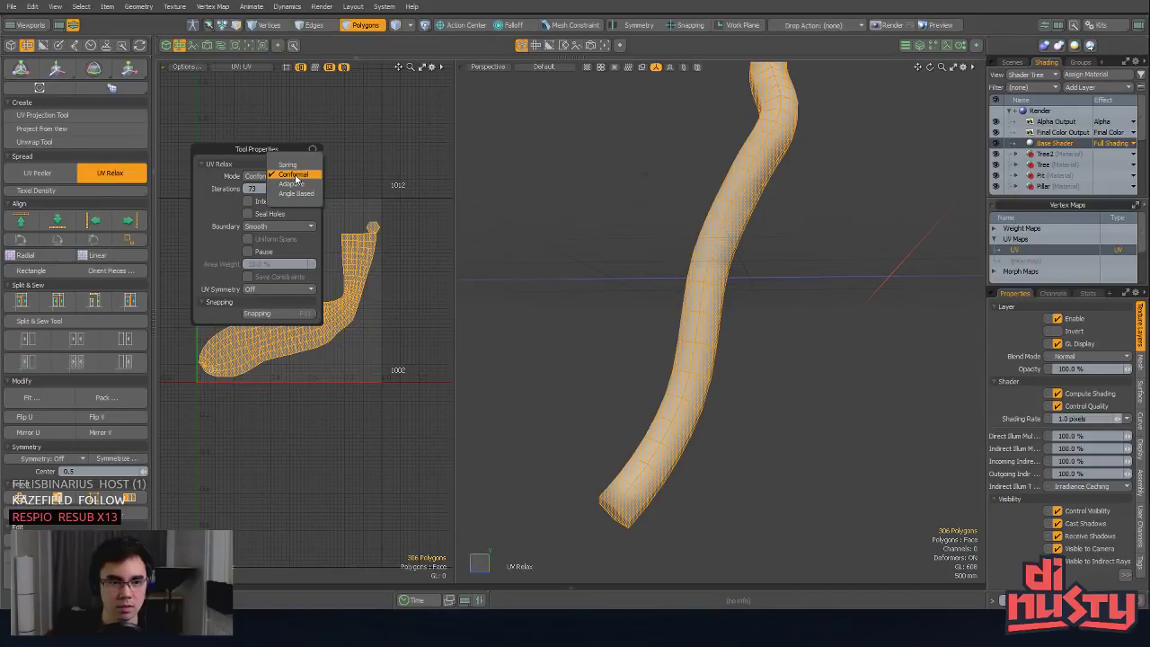
pyautogui.click(295, 176)
pyautogui.moveTo(312, 188)
pyautogui.mouseDown()
pyautogui.moveTo(511, 190)
pyautogui.moveTo(317, 188)
pyautogui.mouseUp()
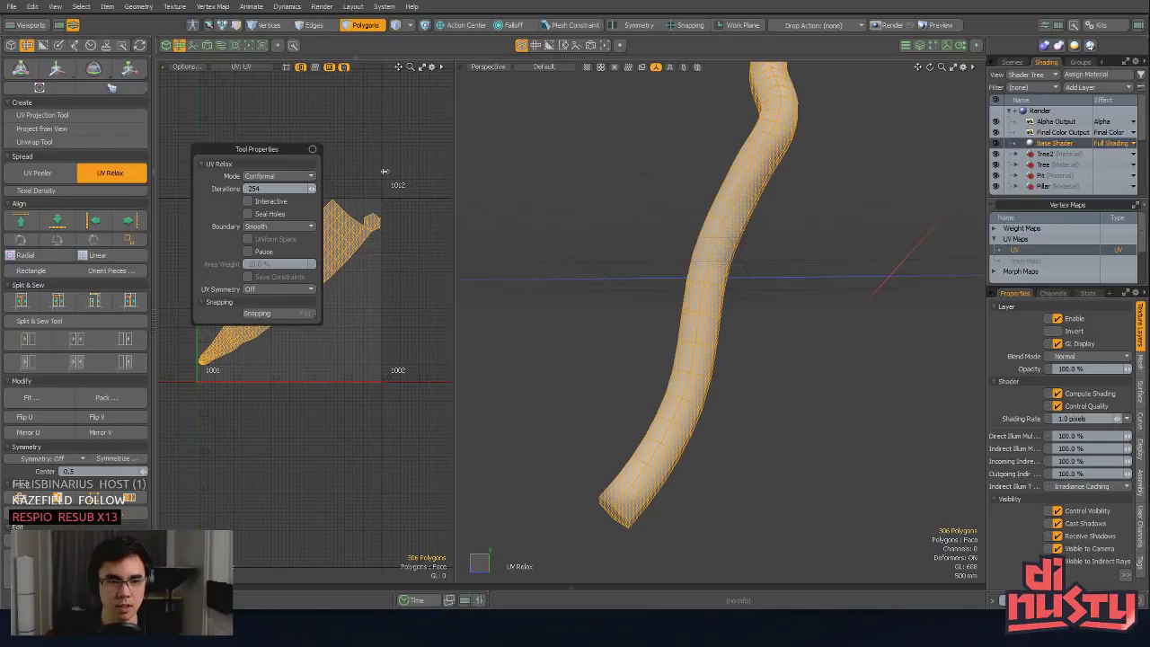
pyautogui.press('space')
# Step: Select the end-cap edges at the long root's lower tip and examine the matching end-cap polygons
pyautogui.press('2')
pyautogui.scroll(4, 673, 337)
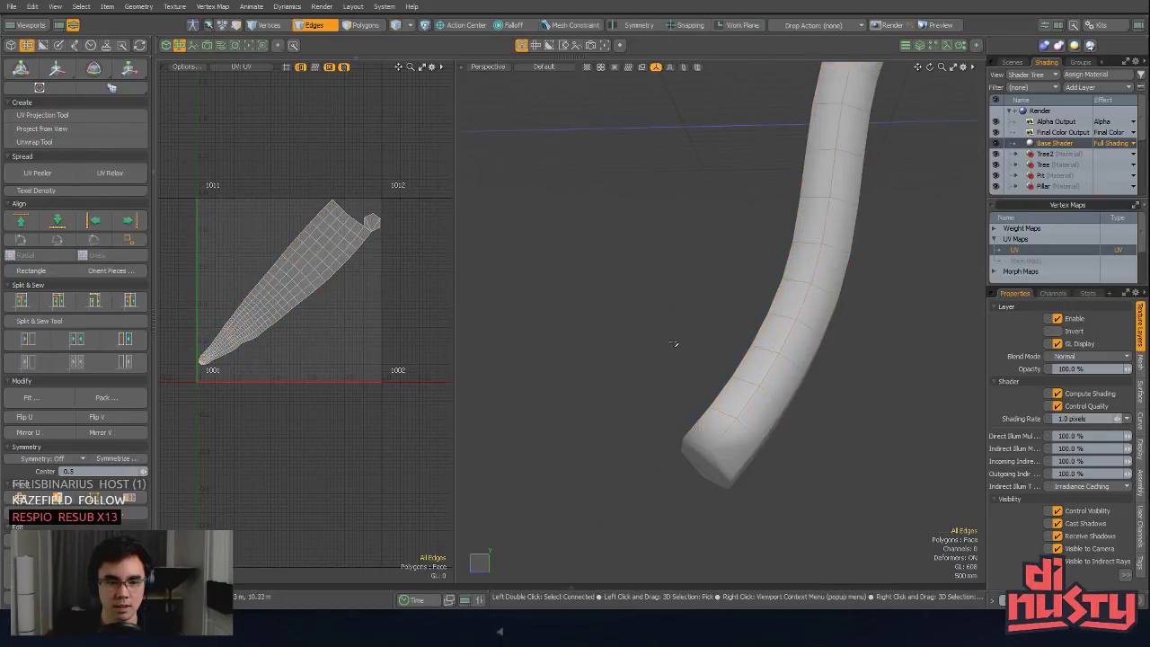
pyautogui.scroll(1, 274, 393)
pyautogui.scroll(2, 274, 393)
pyautogui.moveTo(780, 493); pyautogui.dragTo(782, 492, button='right')
pyautogui.press('3')
pyautogui.keyDown('alt'); pyautogui.moveTo(781, 492); pyautogui.dragTo(938, 417); pyautogui.keyUp('alt')
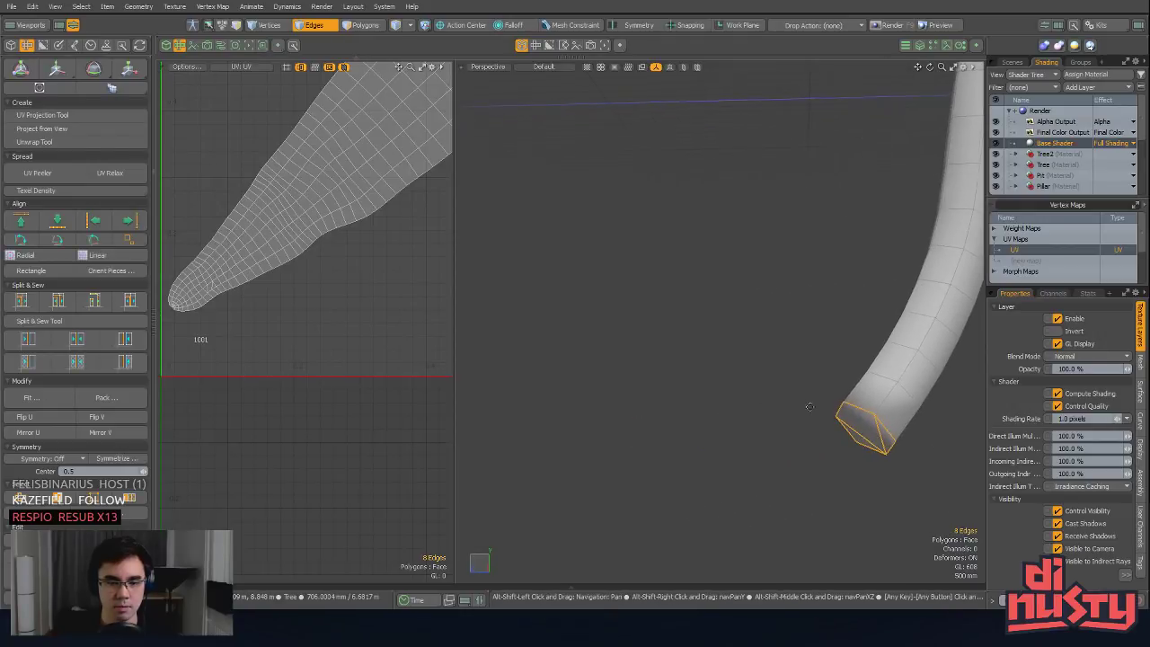
pyautogui.scroll(-8, 944, 419)
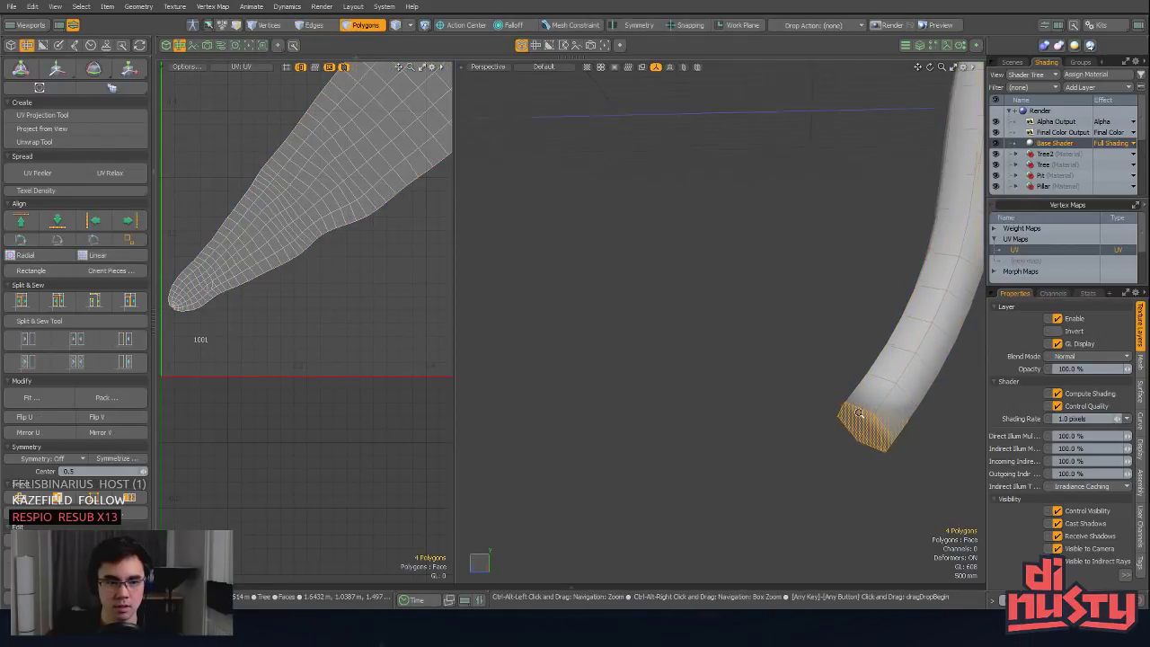
# Step: Frame the selected polygons and select the two polygons that form the hexagonal end cap of the root
pyautogui.keyDown('alt'); pyautogui.moveTo(909, 264); pyautogui.dragTo(847, 304); pyautogui.keyUp('alt')
pyautogui.moveTo(838, 210); pyautogui.dragTo(916, 208, button='right')
pyautogui.hotkey('shift', 'a')
pyautogui.moveTo(827, 296)
pyautogui.keyDown('alt'); pyautogui.mouseDown()
pyautogui.moveTo(701, 409)
pyautogui.moveTo(611, 247)
pyautogui.mouseUp(); pyautogui.keyUp('alt')
pyautogui.scroll(-5, 611, 246)
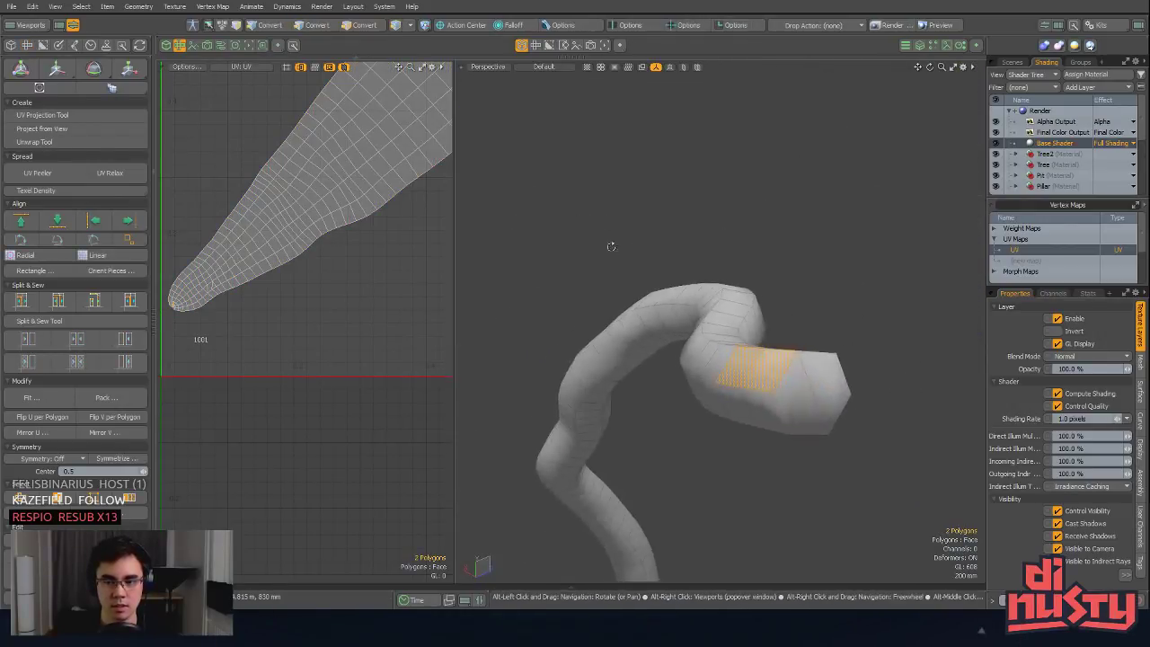
pyautogui.click(803, 400)
pyautogui.keyDown('shift'); pyautogui.click(822, 379); pyautogui.keyUp('shift')
# Step: Examine the narrow tip of the root's UV island and select the polygon bordering the small hole there
pyautogui.keyDown('alt'); pyautogui.keyDown('shift'); pyautogui.moveTo(271, 285); pyautogui.dragTo(370, 361); pyautogui.keyUp('shift'); pyautogui.keyUp('alt')
pyautogui.keyDown('ctrl'); pyautogui.keyDown('alt'); pyautogui.moveTo(289, 371); pyautogui.dragTo(367, 444); pyautogui.keyUp('alt'); pyautogui.keyUp('ctrl')
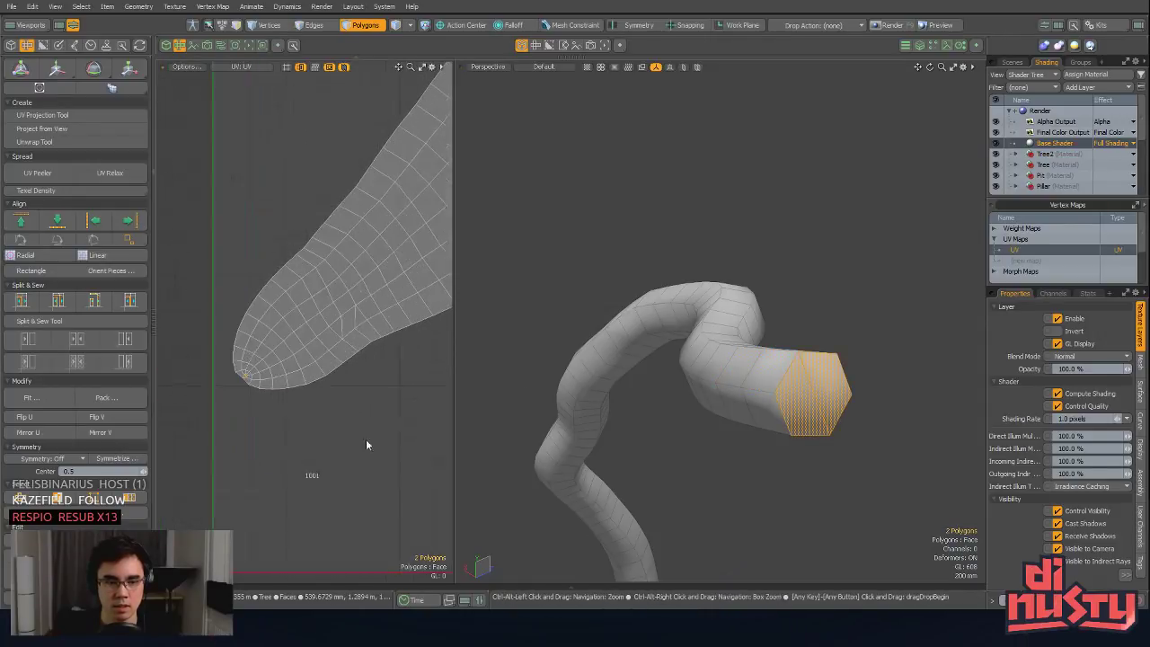
pyautogui.keyDown('alt'); pyautogui.keyDown('shift'); pyautogui.moveTo(235, 404); pyautogui.dragTo(176, 330); pyautogui.keyUp('shift'); pyautogui.keyUp('alt')
pyautogui.keyDown('ctrl'); pyautogui.keyDown('alt'); pyautogui.moveTo(176, 330); pyautogui.dragTo(223, 304); pyautogui.keyUp('alt'); pyautogui.keyUp('ctrl')
pyautogui.press('w')
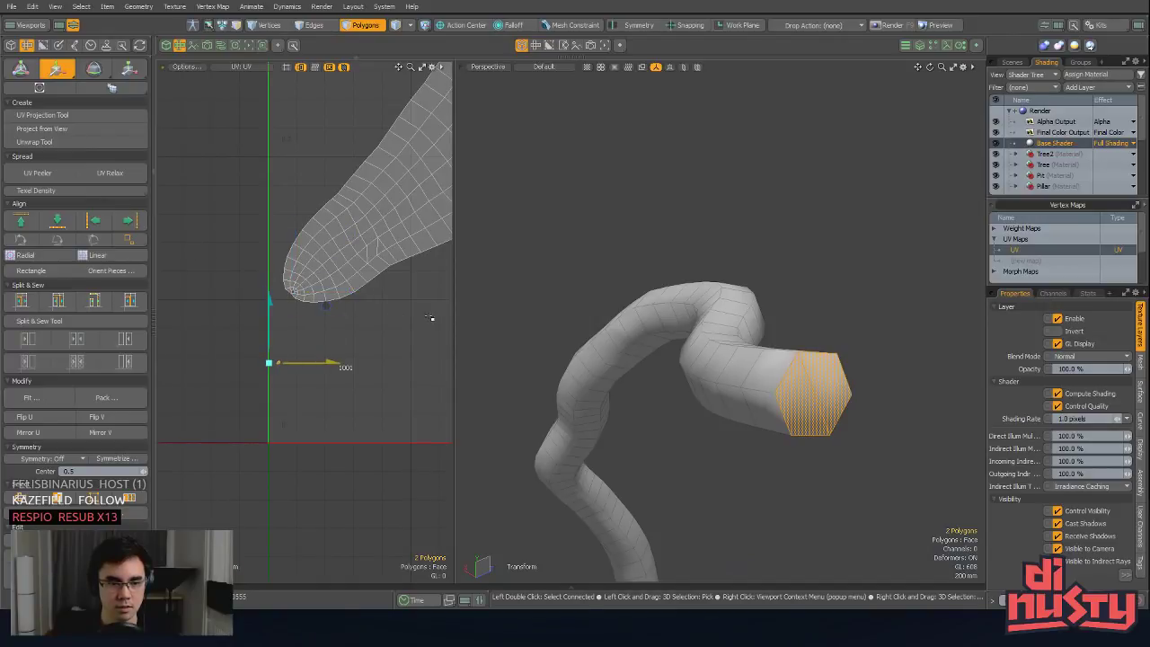
pyautogui.press('q')
pyautogui.click(430, 317)
pyautogui.press('2')
pyautogui.keyDown('ctrl'); pyautogui.keyDown('alt'); pyautogui.moveTo(295, 362); pyautogui.dragTo(275, 335); pyautogui.keyUp('alt'); pyautogui.keyUp('ctrl')
pyautogui.press('3')
pyautogui.click(323, 384)
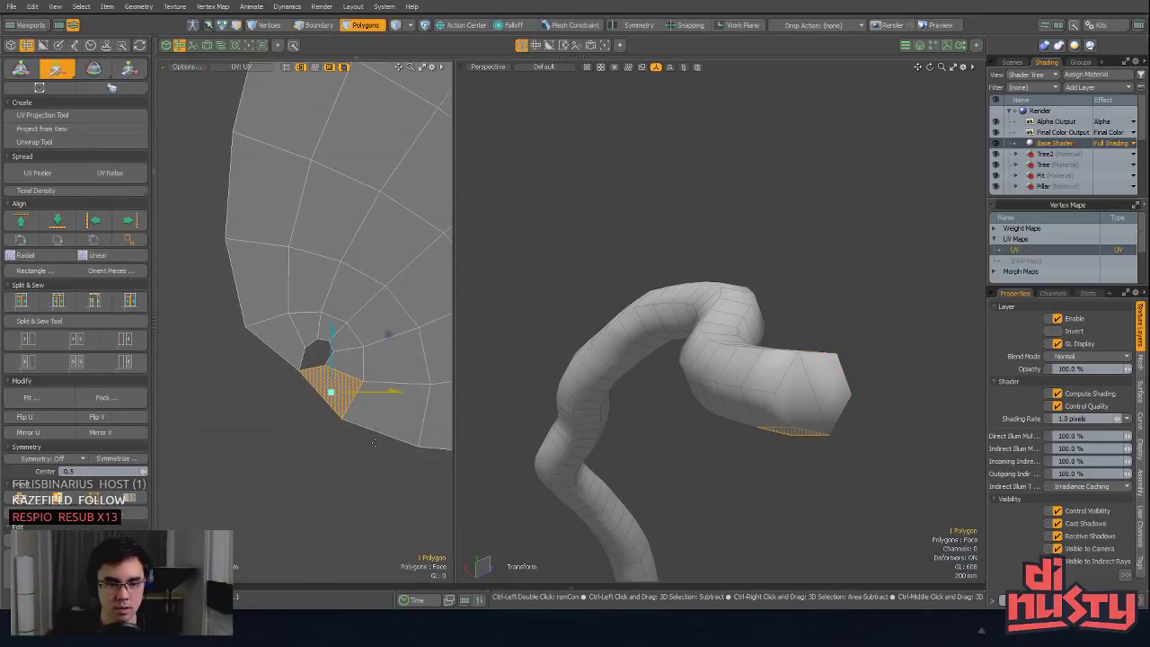
# Step: Try moving the UV vertex at the edge of the hole in the island's tip, and undo the move
pyautogui.press('q')
pyautogui.press('1')
pyautogui.click(297, 370)
pyautogui.press('w')
pyautogui.moveTo(294, 371); pyautogui.dragTo(348, 367)
pyautogui.hotkey('ctrl', 'z')
# Step: Return to polygon selection, frame the whole UV island, and select polygons in its middle
pyautogui.press('q')
pyautogui.press('3')
pyautogui.press(']')
pyautogui.hotkey('shift', 'a')
pyautogui.click(334, 295)
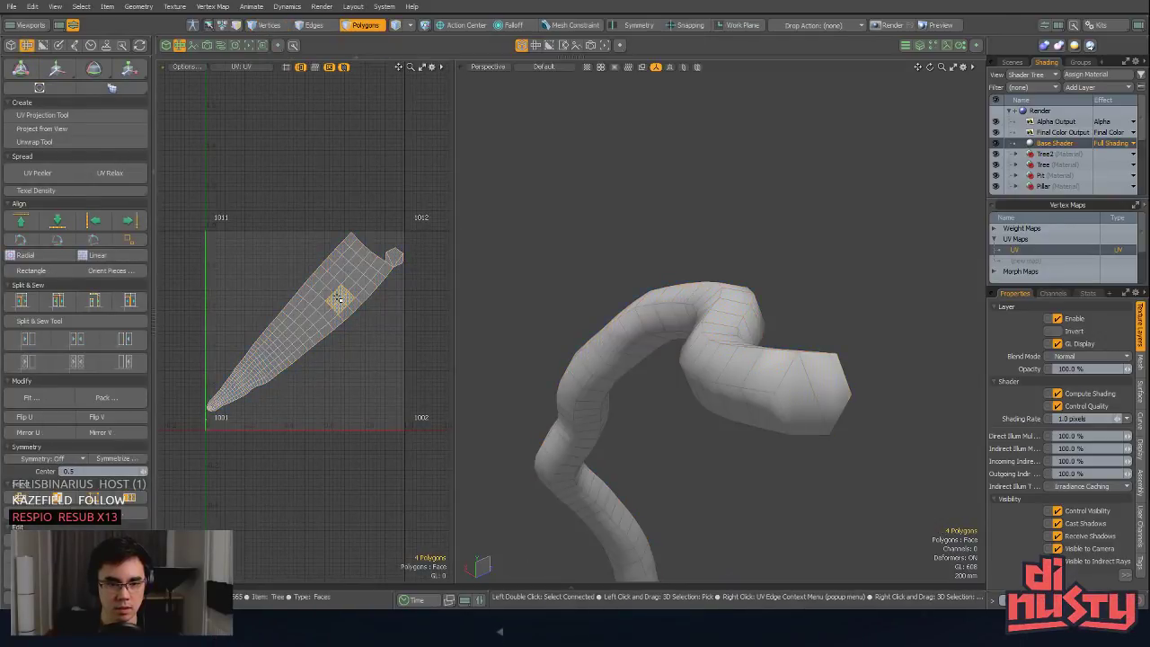
# Step: Select the isolated root's seam edges: the lengthwise loop along its underside and the edges around its end cap
pyautogui.press('2')
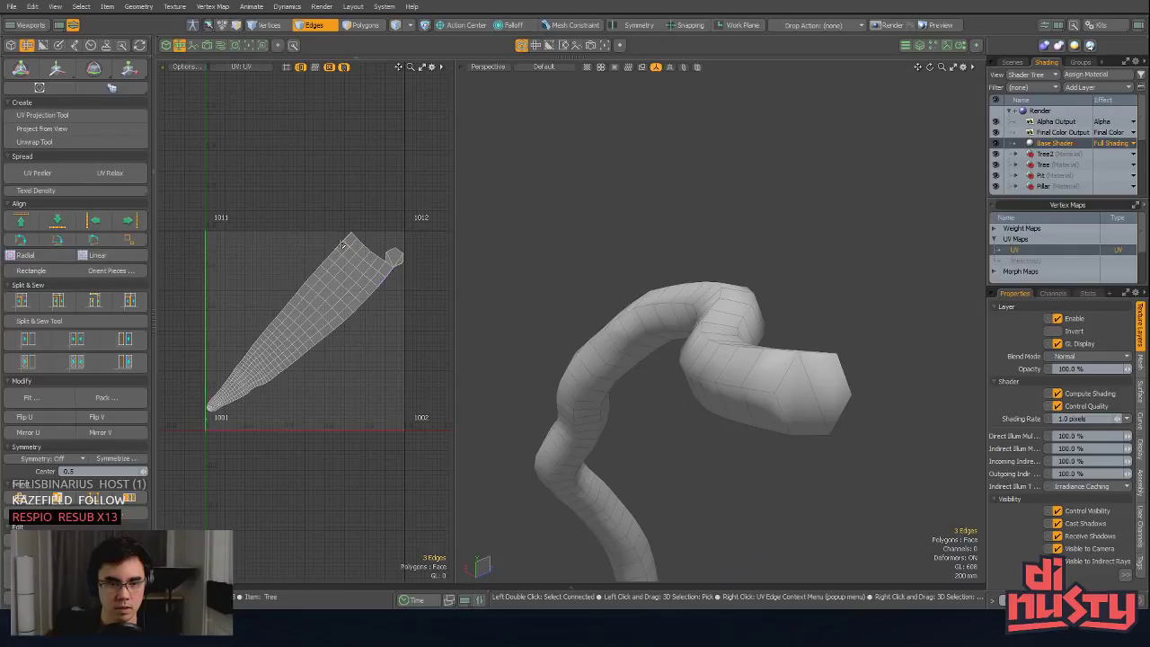
pyautogui.doubleClick(381, 278)
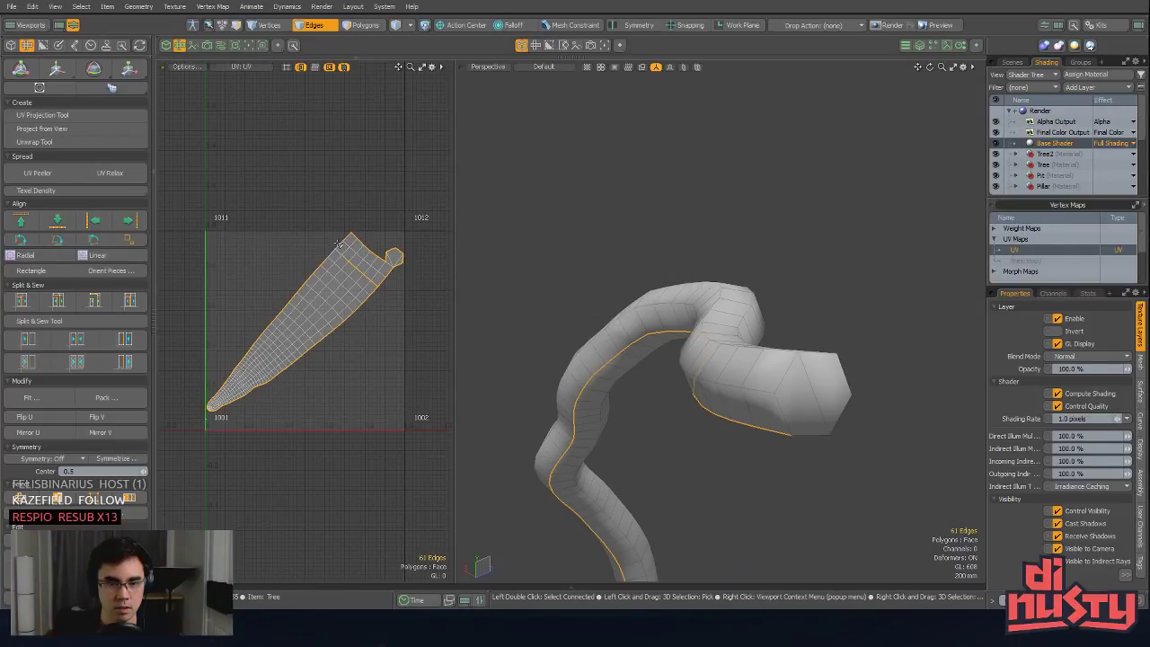
pyautogui.keyDown('alt'); pyautogui.keyDown('shift'); pyautogui.moveTo(411, 267); pyautogui.dragTo(434, 240); pyautogui.keyUp('shift'); pyautogui.keyUp('alt')
pyautogui.keyDown('alt'); pyautogui.keyDown('shift'); pyautogui.moveTo(606, 288); pyautogui.dragTo(628, 315); pyautogui.keyUp('shift'); pyautogui.keyUp('alt')
pyautogui.scroll(-5, 615, 258)
pyautogui.keyDown('alt'); pyautogui.keyDown('shift'); pyautogui.moveTo(628, 315); pyautogui.dragTo(661, 247); pyautogui.keyUp('shift'); pyautogui.keyUp('alt')
pyautogui.keyDown('alt'); pyautogui.moveTo(662, 247); pyautogui.dragTo(639, 293); pyautogui.keyUp('alt')
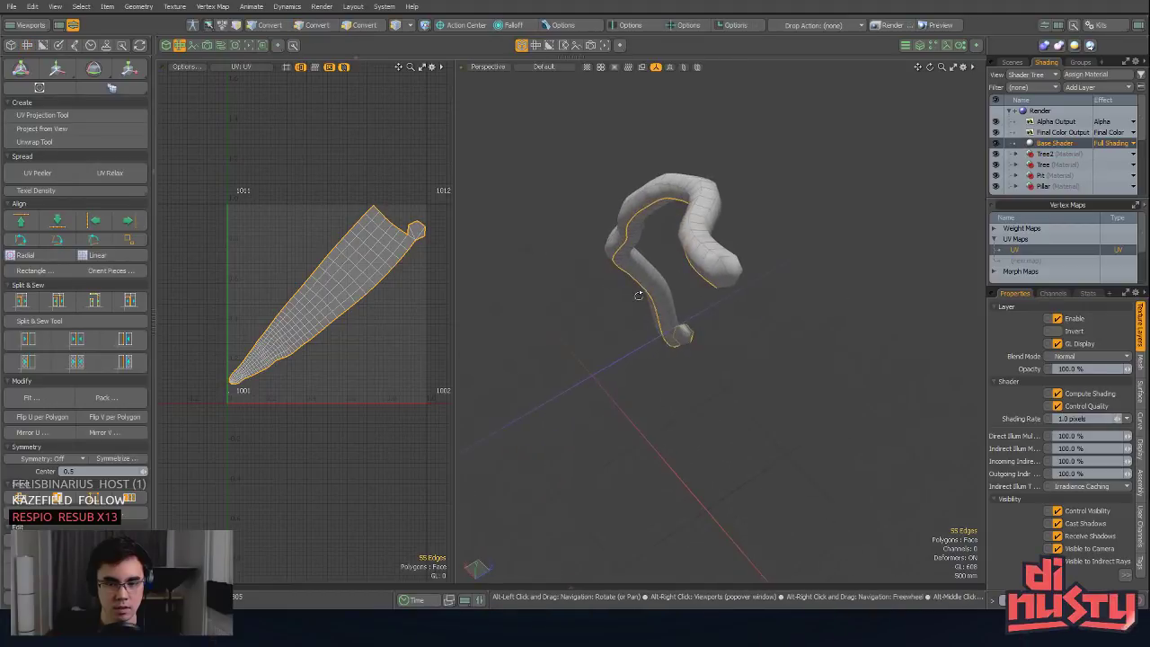
pyautogui.scroll(5, 714, 275)
pyautogui.keyDown('alt'); pyautogui.moveTo(714, 275); pyautogui.dragTo(710, 224); pyautogui.keyUp('alt')
pyautogui.keyDown('shift'); pyautogui.click(720, 247); pyautogui.keyUp('shift')
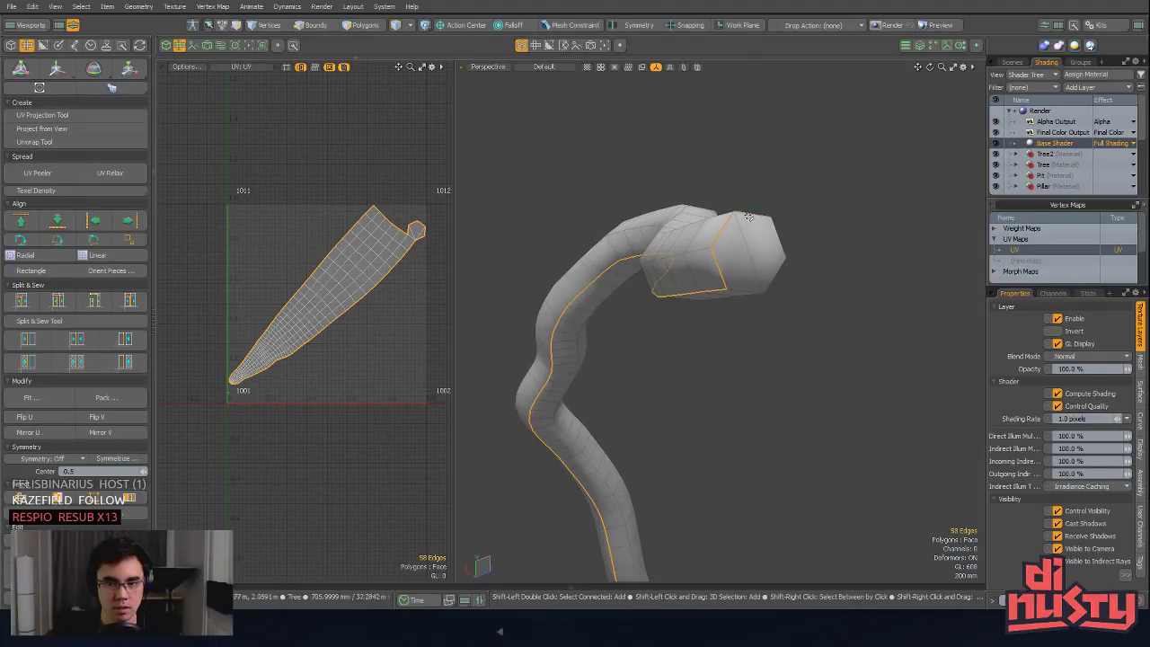
pyautogui.keyDown('shift'); pyautogui.click(780, 265); pyautogui.keyUp('shift')
pyautogui.keyDown('alt'); pyautogui.moveTo(780, 267); pyautogui.dragTo(809, 288); pyautogui.keyUp('alt')
pyautogui.keyDown('alt'); pyautogui.keyDown('shift'); pyautogui.moveTo(809, 288); pyautogui.dragTo(845, 254); pyautogui.keyUp('shift'); pyautogui.keyUp('alt')
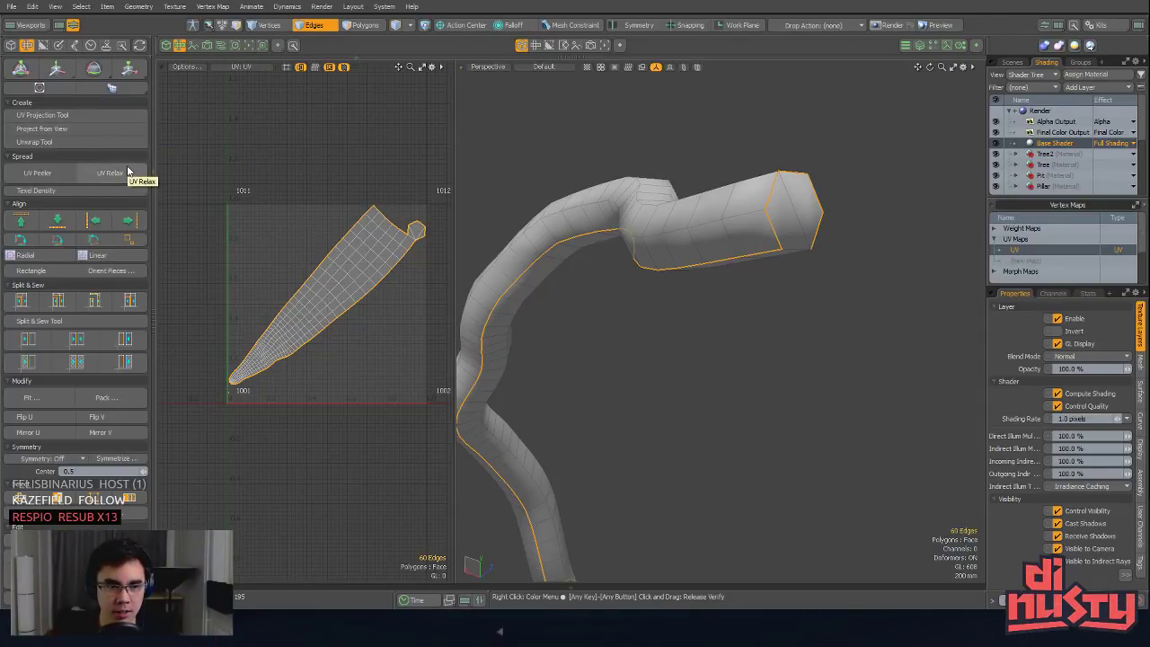
# Step: Relax the isolated root's UV island and unwrap it using the selected seam edges, undoing the accidental single-edge selection
pyautogui.scroll(3, 303, 328)
pyautogui.keyDown('alt'); pyautogui.keyDown('shift'); pyautogui.moveTo(303, 328); pyautogui.dragTo(328, 270); pyautogui.keyUp('shift'); pyautogui.keyUp('alt')
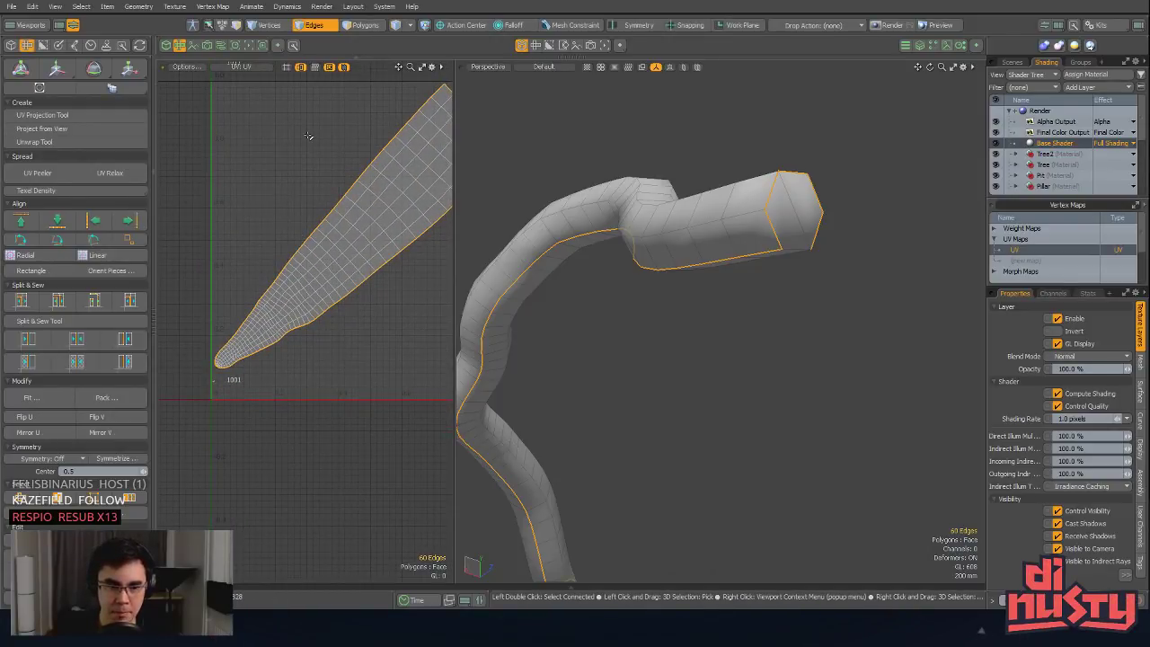
pyautogui.keyDown('alt'); pyautogui.keyDown('shift'); pyautogui.moveTo(347, 239); pyautogui.dragTo(293, 268); pyautogui.keyUp('shift'); pyautogui.keyUp('alt')
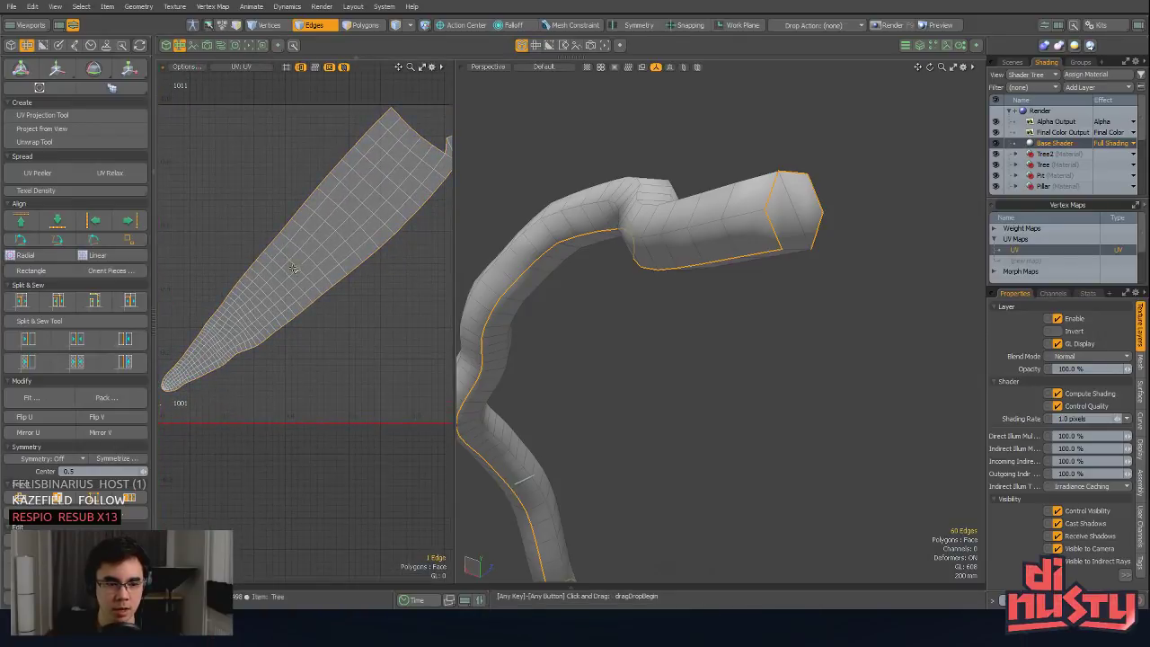
pyautogui.hotkey('ctrl', 'z')
pyautogui.keyDown('alt'); pyautogui.keyDown('shift'); pyautogui.moveTo(174, 355); pyautogui.dragTo(248, 327); pyautogui.keyUp('shift'); pyautogui.keyUp('alt')
pyautogui.keyDown('alt'); pyautogui.keyDown('shift'); pyautogui.moveTo(248, 327); pyautogui.dragTo(286, 311); pyautogui.keyUp('shift'); pyautogui.keyUp('alt')
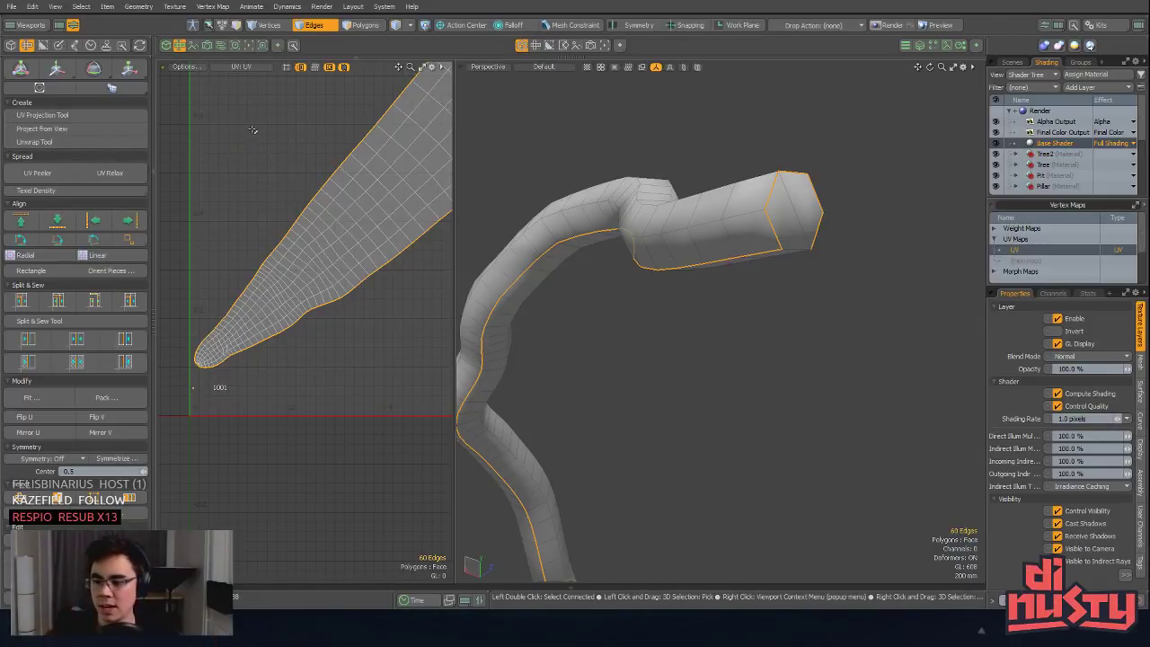
pyautogui.keyDown('alt'); pyautogui.keyDown('shift'); pyautogui.moveTo(345, 245); pyautogui.dragTo(292, 280); pyautogui.keyUp('shift'); pyautogui.keyUp('alt')
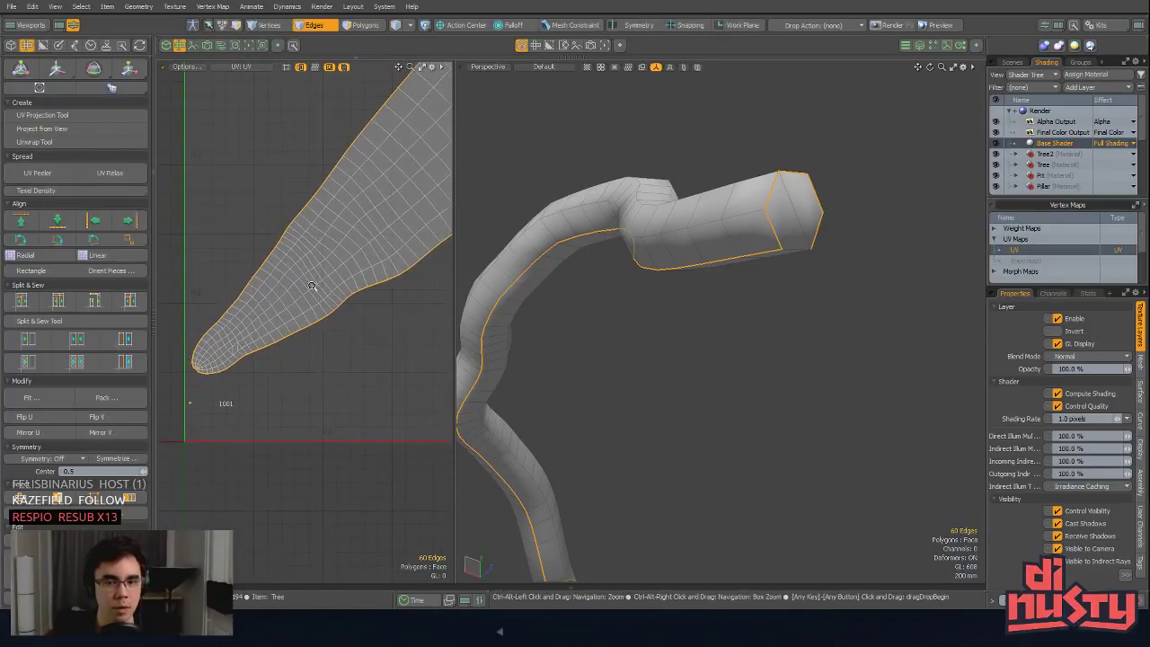
pyautogui.click(97, 142)
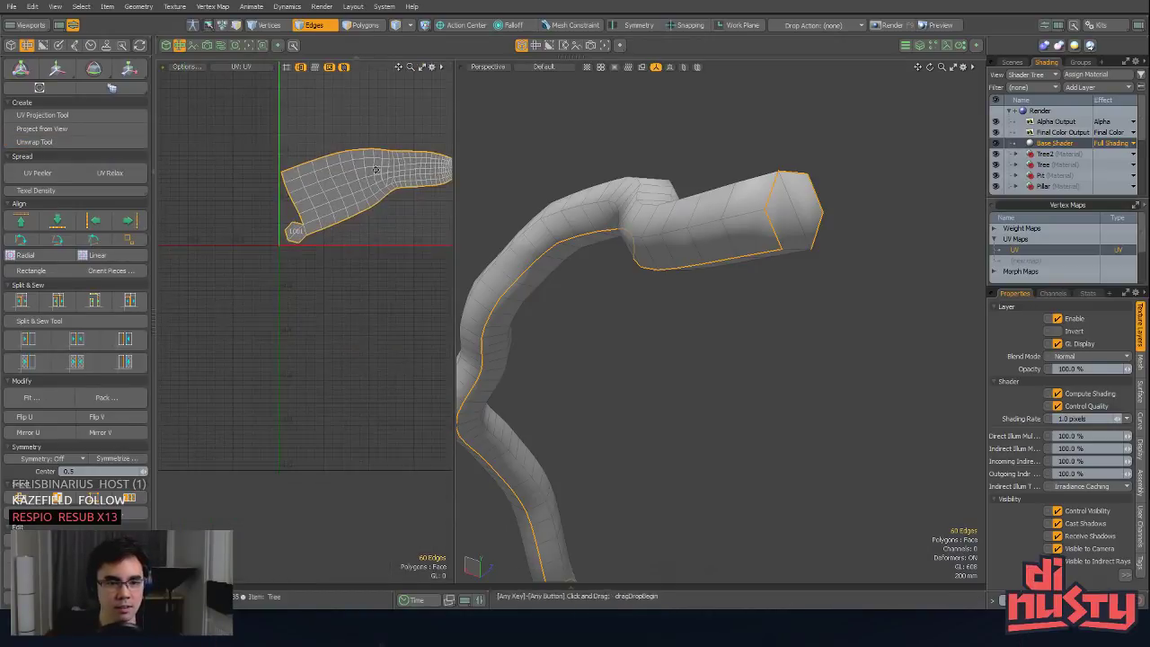
# Step: Switch to polygon selection and unhide the rest of the tree's roots
pyautogui.press('3')
pyautogui.press('a')
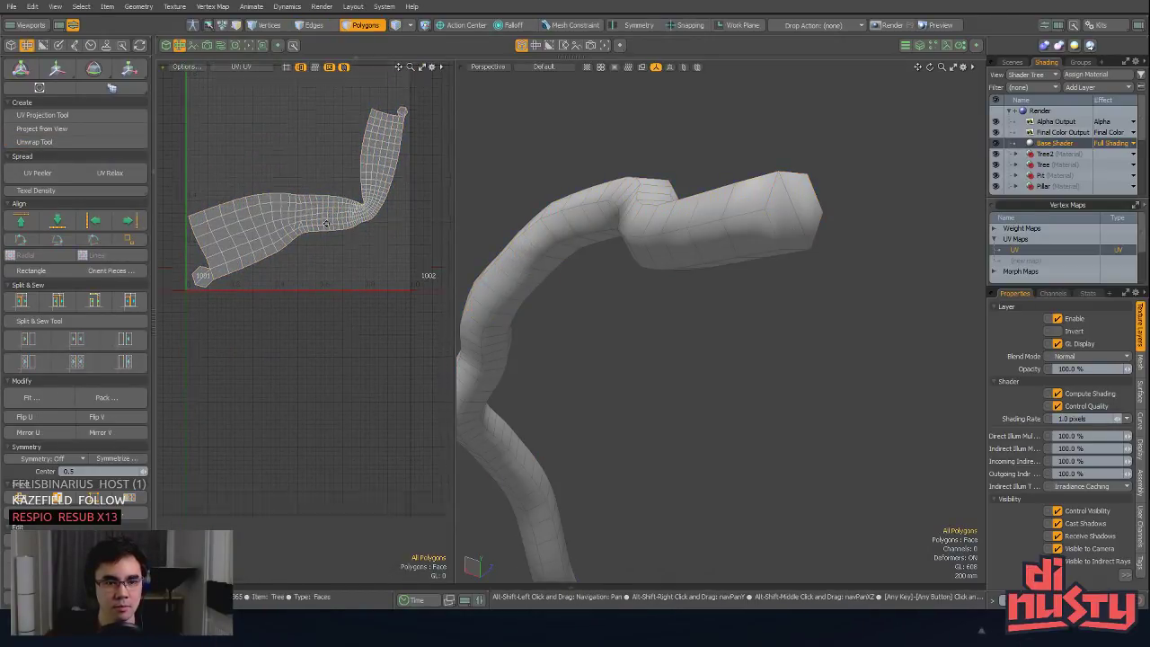
pyautogui.press('u')
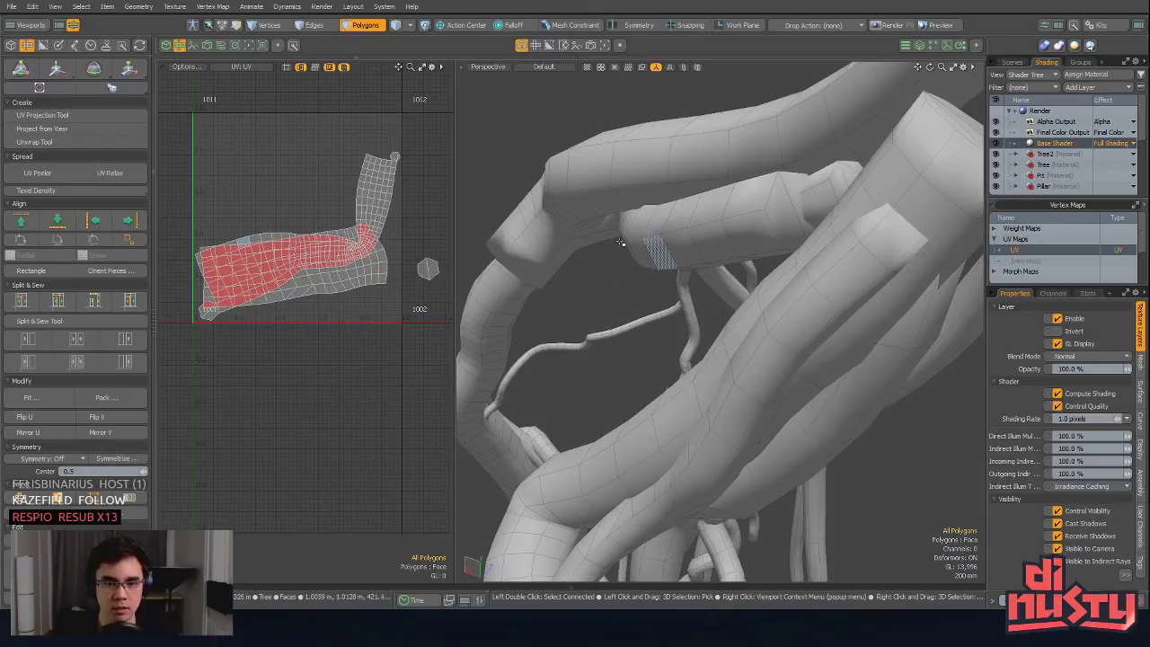
pyautogui.click(541, 231)
pyautogui.hotkey('shift', 'Up')
pyautogui.hotkey('shift', 'Up')
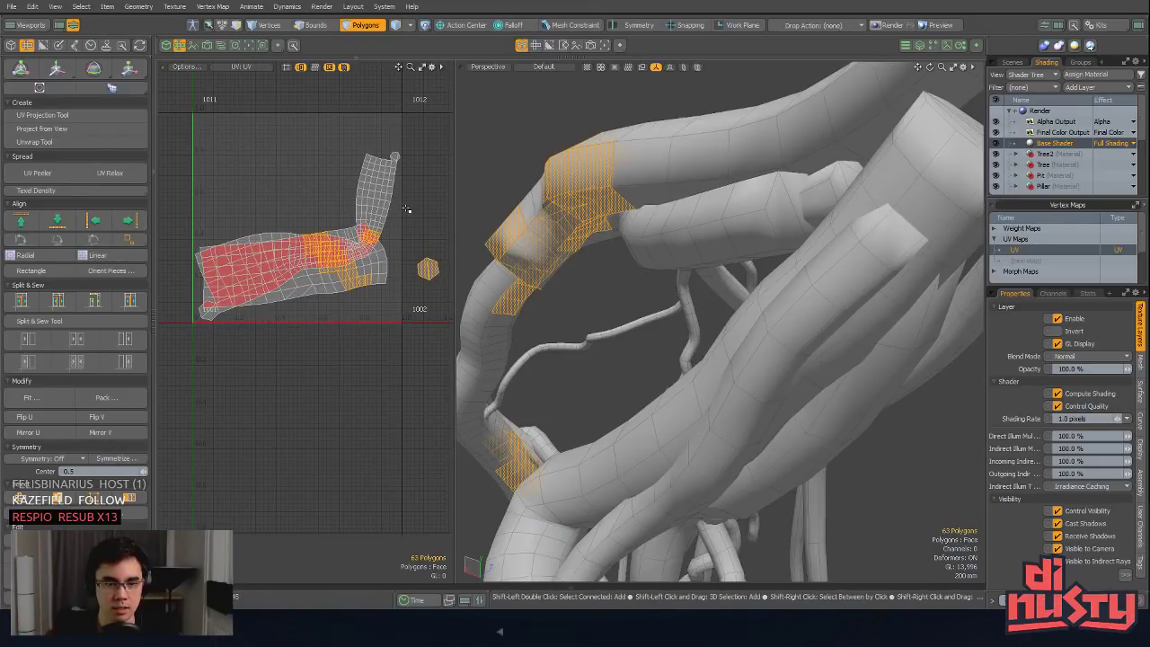
pyautogui.press(']')
pyautogui.click(415, 224)
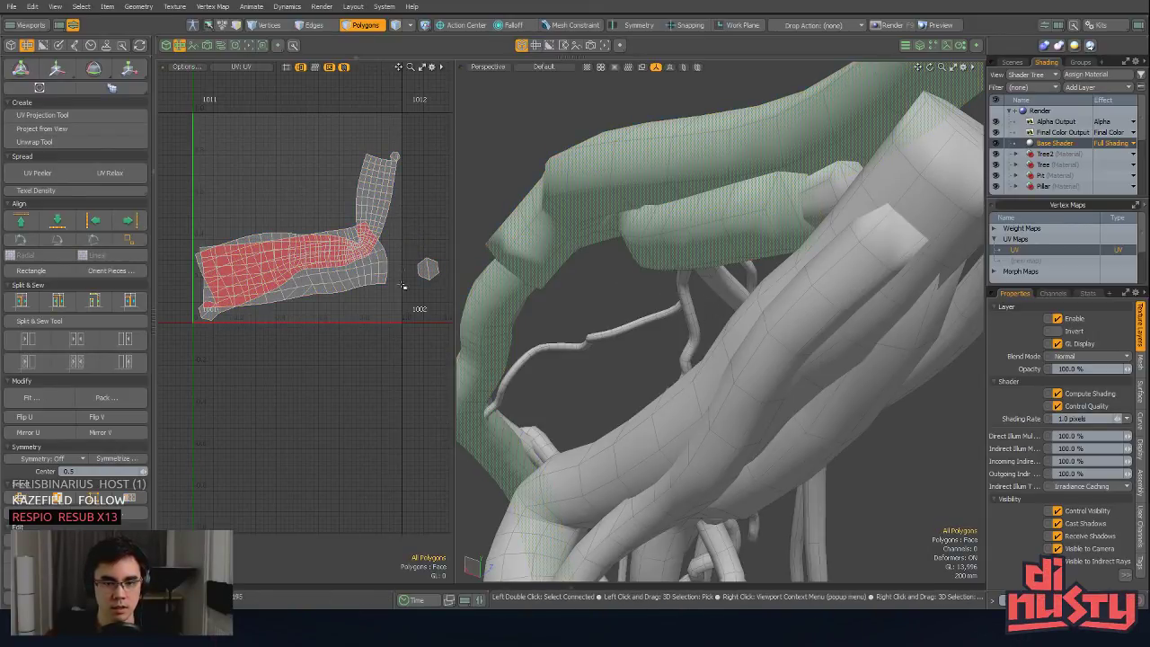
pyautogui.hotkey('ctrl', 'z')
# Step: Select all connected polygons of the unwrapped root, starting from a patch on its UV island
pyautogui.moveTo(364, 304)
pyautogui.keyDown('alt'); pyautogui.keyDown('shift'); pyautogui.mouseDown()
pyautogui.moveTo(405, 319)
pyautogui.moveTo(396, 289)
pyautogui.moveTo(376, 288)
pyautogui.mouseUp(); pyautogui.keyUp('shift'); pyautogui.keyUp('alt')
pyautogui.click(442, 308)
pyautogui.keyDown('alt'); pyautogui.moveTo(550, 253); pyautogui.dragTo(559, 275); pyautogui.keyUp('alt')
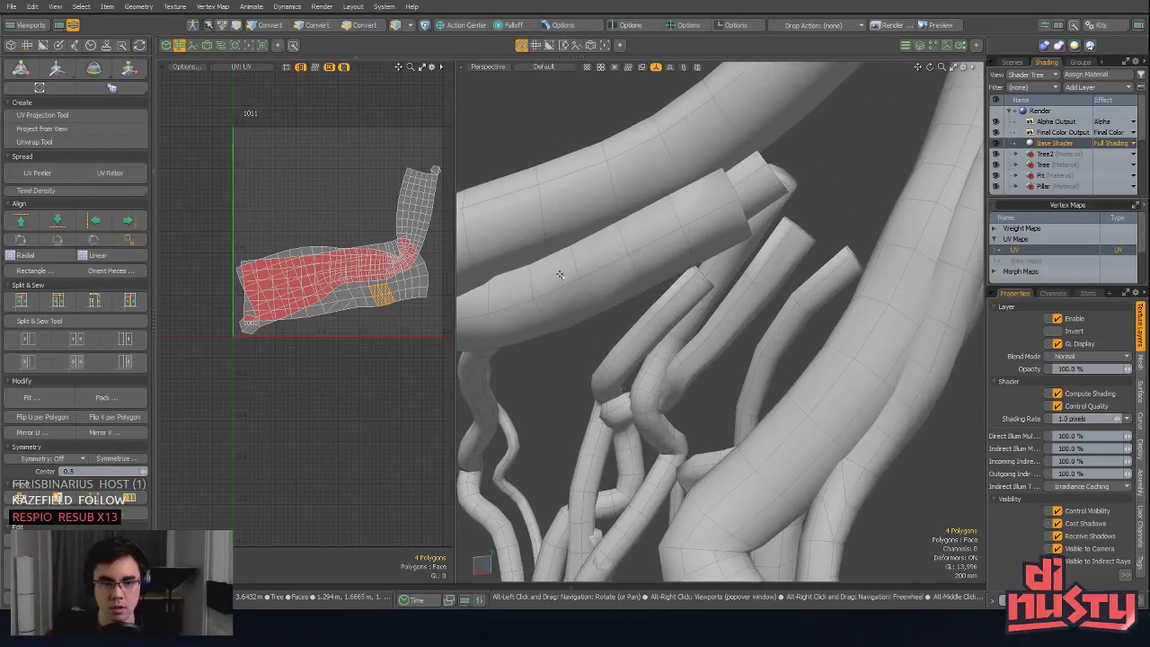
pyautogui.hotkey('shift', 'Up')
pyautogui.hotkey('shift', 'Up')
pyautogui.hotkey('shift', 'Up')
pyautogui.hotkey('shift', 'Up')
pyautogui.press(']')
pyautogui.keyDown('alt'); pyautogui.keyDown('shift'); pyautogui.moveTo(671, 222); pyautogui.dragTo(747, 249); pyautogui.keyUp('shift'); pyautogui.keyUp('alt')
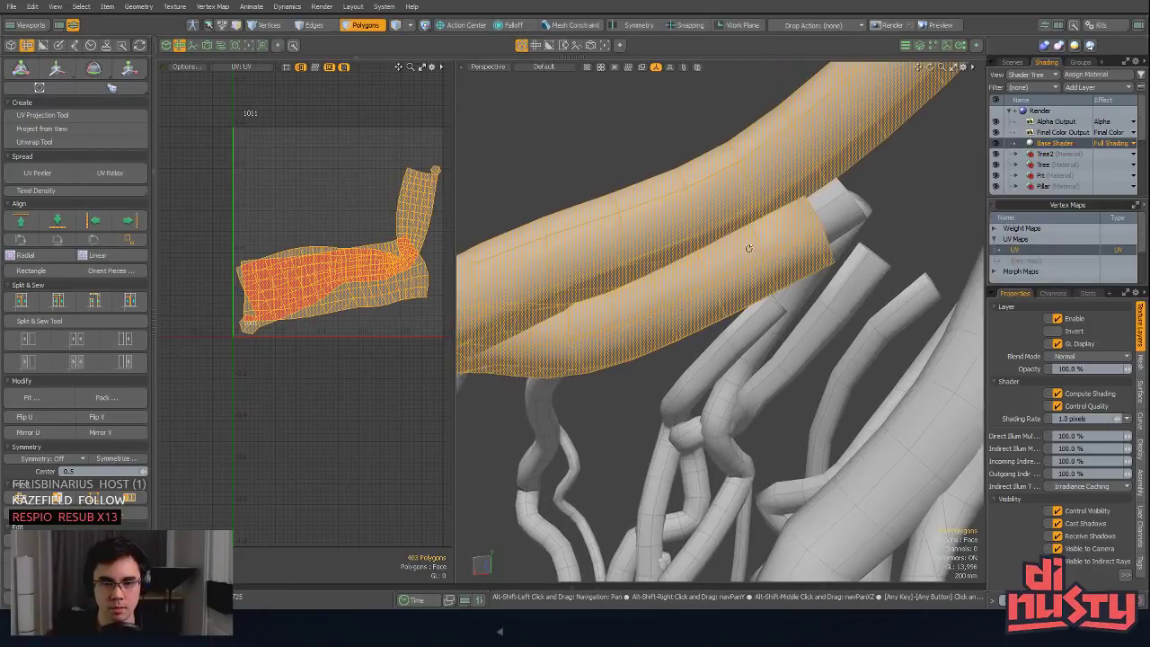
pyautogui.scroll(-2, 365, 257)
pyautogui.keyDown('alt'); pyautogui.keyDown('shift'); pyautogui.moveTo(397, 328); pyautogui.dragTo(343, 332); pyautogui.keyUp('shift'); pyautogui.keyUp('alt')
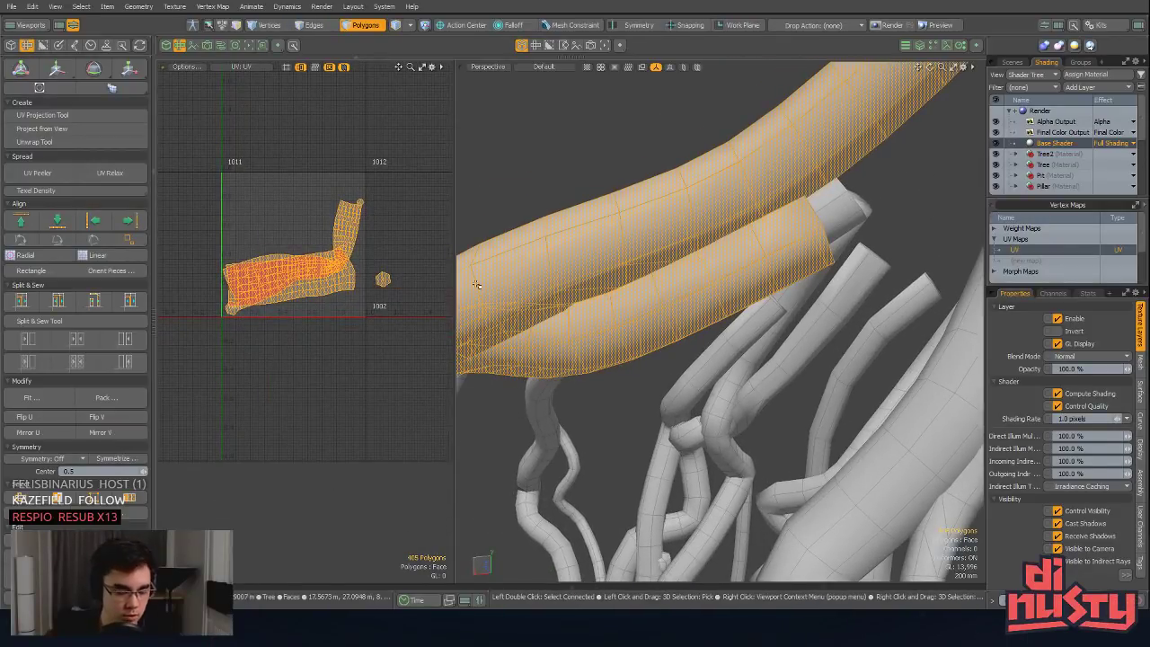
# Step: Assign a new green material named UV to the selected root, with colour 16, 220, 41
pyautogui.keyDown('alt'); pyautogui.keyDown('shift'); pyautogui.moveTo(649, 231); pyautogui.dragTo(680, 215); pyautogui.keyUp('shift'); pyautogui.keyUp('alt')
pyautogui.press('m')
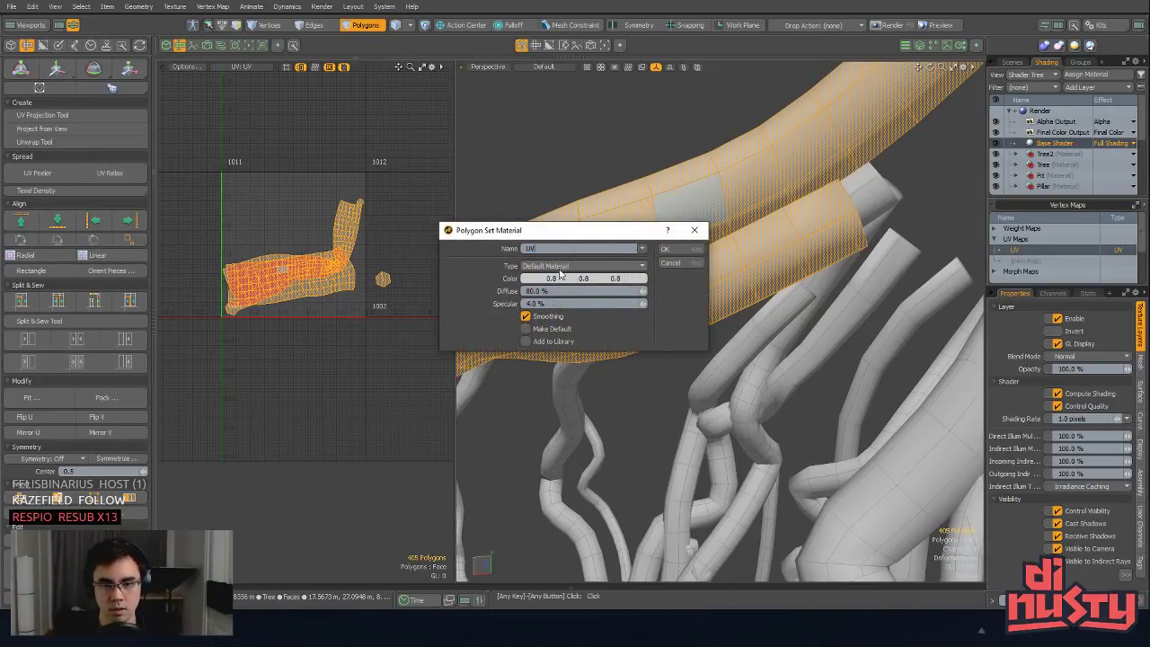
pyautogui.click(627, 278)
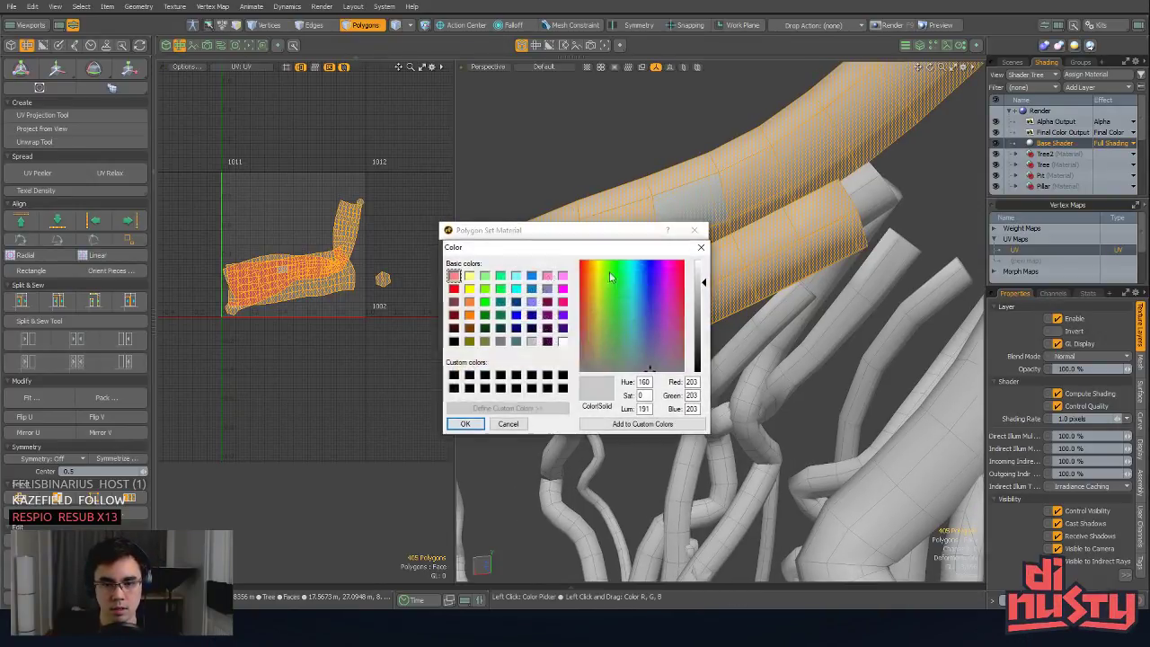
pyautogui.click(680, 278)
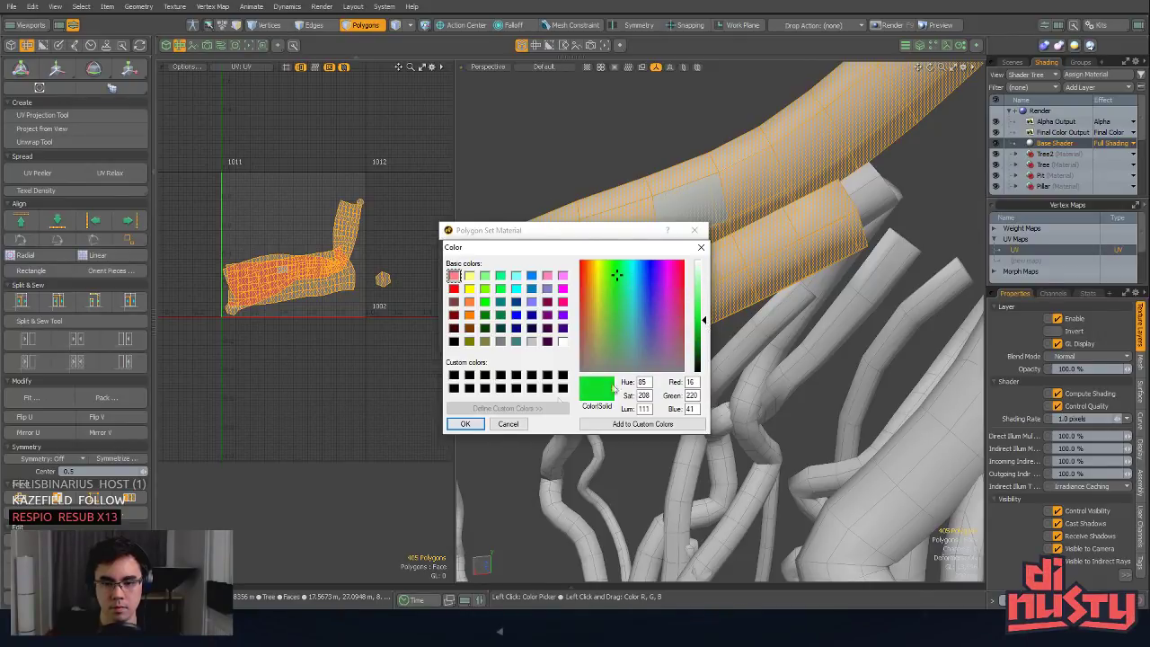
pyautogui.click(465, 424)
pyautogui.click(670, 251)
pyautogui.keyDown('alt'); pyautogui.moveTo(697, 269); pyautogui.dragTo(809, 289); pyautogui.keyUp('alt')
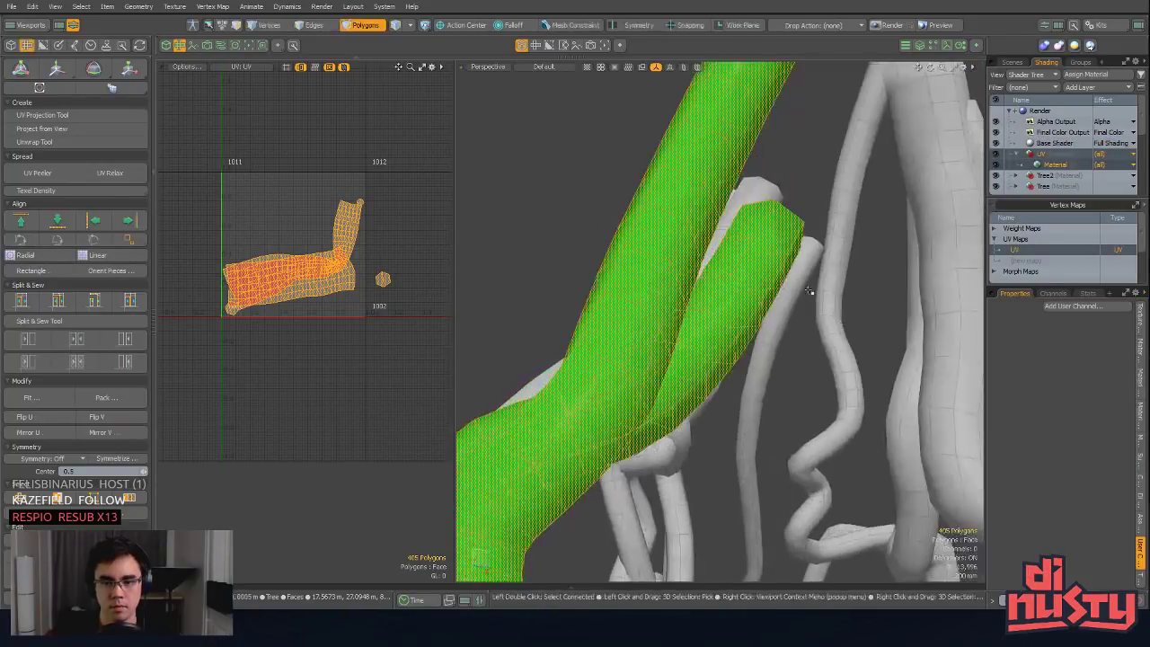
# Step: Clear the selection and select the whole thin root that winds across the green root
pyautogui.press('1')
pyautogui.scroll(-5, 685, 280)
pyautogui.keyDown('alt'); pyautogui.moveTo(686, 280); pyautogui.dragTo(756, 171); pyautogui.keyUp('alt')
pyautogui.scroll(4, 713, 318)
pyautogui.keyDown('alt'); pyautogui.moveTo(714, 318); pyautogui.dragTo(701, 297); pyautogui.keyUp('alt')
pyautogui.scroll(-5, 685, 282)
pyautogui.press('3')
pyautogui.doubleClick(775, 491)
pyautogui.keyDown('alt'); pyautogui.moveTo(774, 491); pyautogui.dragTo(720, 273); pyautogui.keyUp('alt')
pyautogui.scroll(-4, 701, 396)
pyautogui.keyDown('alt'); pyautogui.keyDown('shift'); pyautogui.moveTo(682, 392); pyautogui.dragTo(539, 241); pyautogui.keyUp('shift'); pyautogui.keyUp('alt')
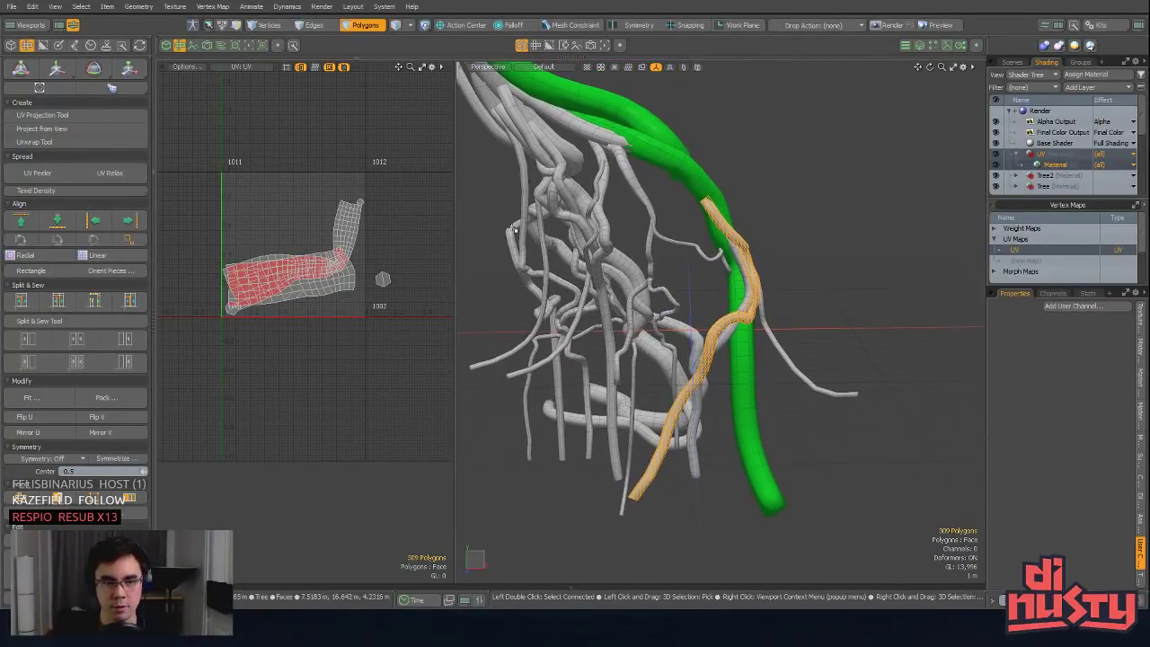
# Step: Project the selected thin root's UVs from the current view and move its island clear of the existing UVs
pyautogui.click(81, 128)
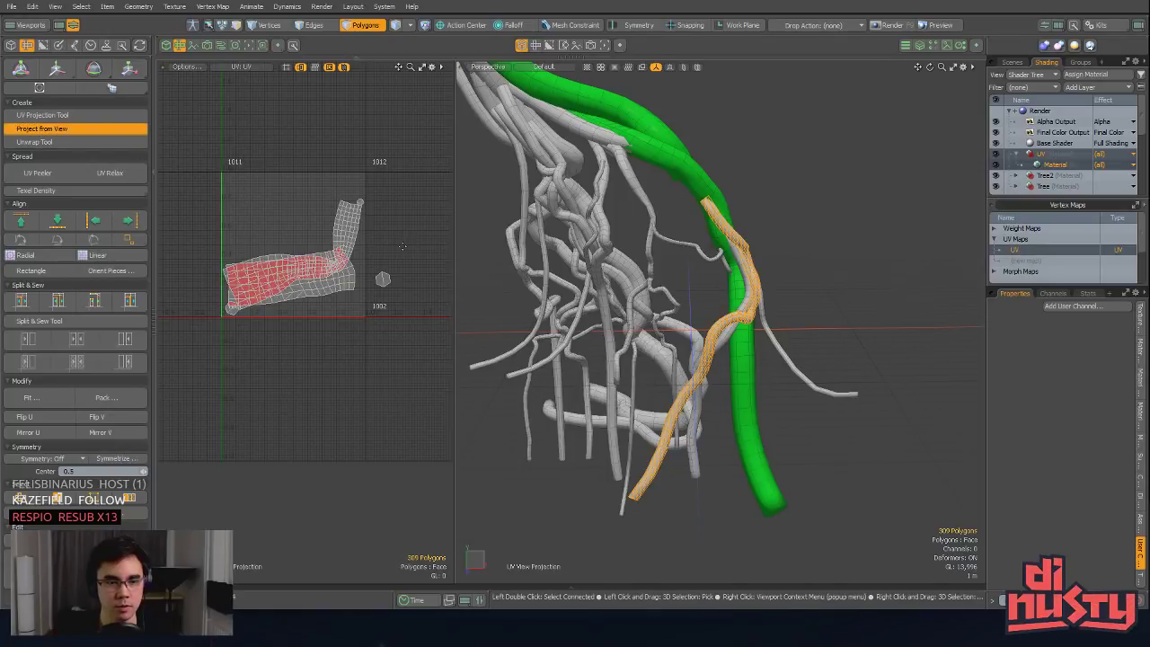
pyautogui.click(637, 277)
pyautogui.press('w')
pyautogui.moveTo(310, 231); pyautogui.dragTo(356, 273)
pyautogui.press('q')
# Step: Select the end-cap polygons at both ends of the thin root's UV strip and move them off the strip
pyautogui.scroll(5, 315, 199)
pyautogui.keyDown('alt'); pyautogui.keyDown('shift'); pyautogui.moveTo(429, 256); pyautogui.dragTo(328, 261); pyautogui.keyUp('shift'); pyautogui.keyUp('alt')
pyautogui.moveTo(286, 270); pyautogui.dragTo(364, 203, button='right')
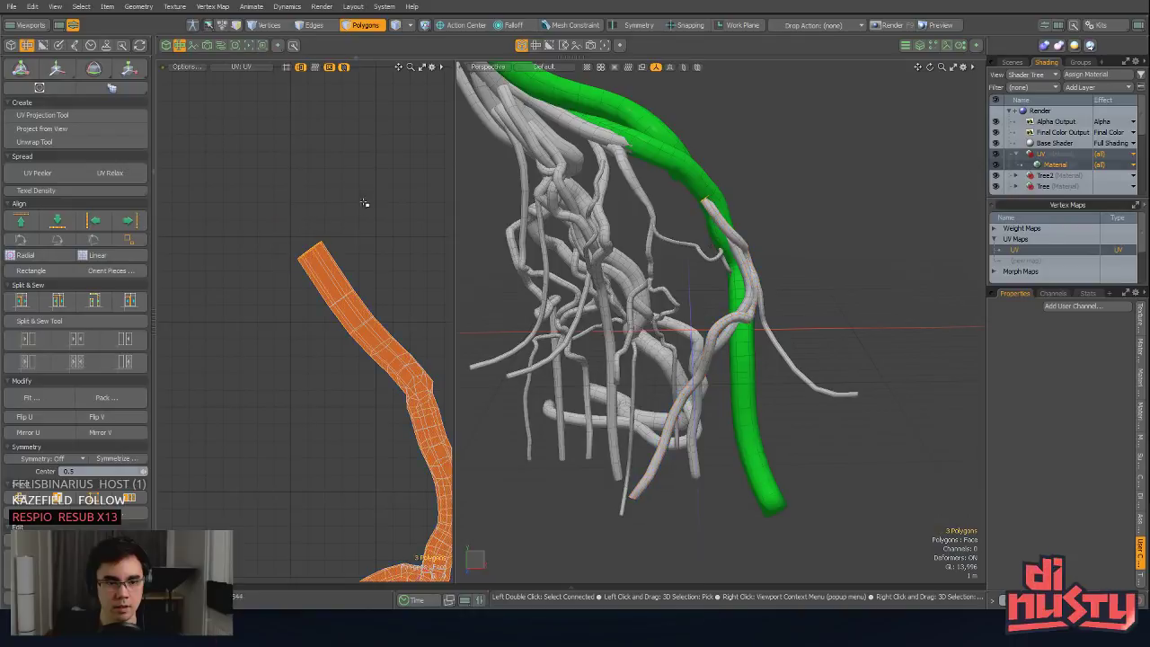
pyautogui.keyDown('ctrl'); pyautogui.keyDown('alt'); pyautogui.moveTo(345, 274); pyautogui.dragTo(274, 286); pyautogui.keyUp('alt'); pyautogui.keyUp('ctrl')
pyautogui.keyDown('alt'); pyautogui.keyDown('shift'); pyautogui.moveTo(336, 417); pyautogui.dragTo(326, 213); pyautogui.keyUp('shift'); pyautogui.keyUp('alt')
pyautogui.keyDown('ctrl'); pyautogui.keyDown('alt'); pyautogui.moveTo(269, 369); pyautogui.dragTo(359, 359); pyautogui.keyUp('alt'); pyautogui.keyUp('ctrl')
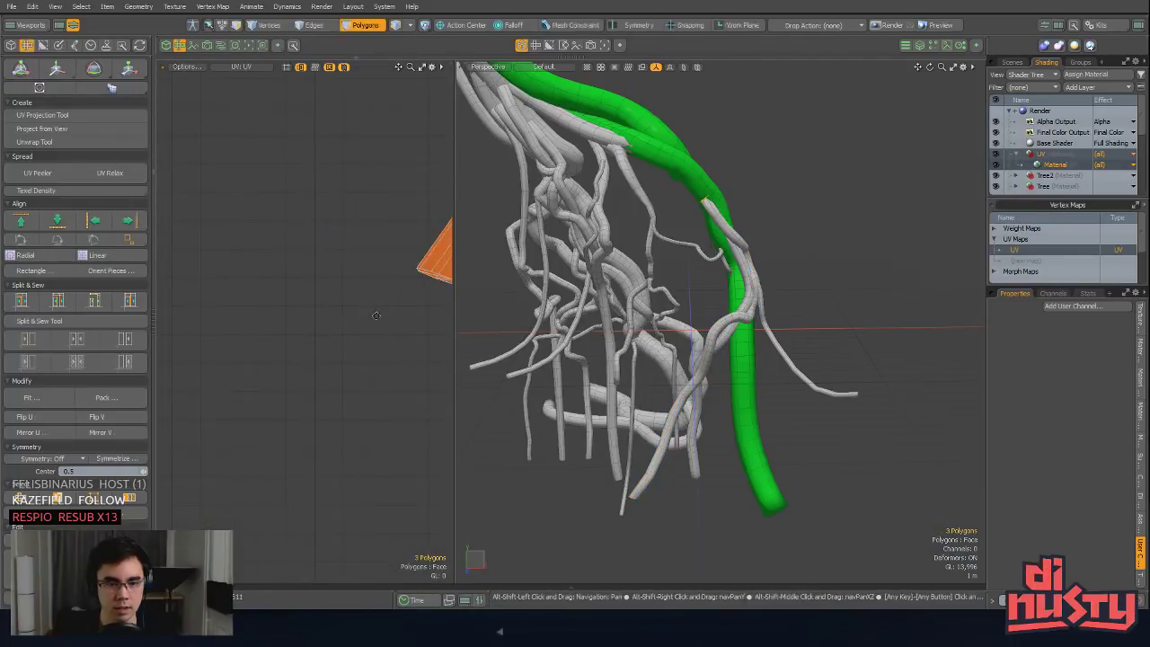
pyautogui.keyDown('alt'); pyautogui.keyDown('shift'); pyautogui.moveTo(378, 301); pyautogui.dragTo(294, 332); pyautogui.keyUp('shift'); pyautogui.keyUp('alt')
pyautogui.keyDown('shift'); pyautogui.moveTo(286, 275); pyautogui.dragTo(412, 338, button='right'); pyautogui.keyUp('shift')
pyautogui.keyDown('alt'); pyautogui.keyDown('shift'); pyautogui.moveTo(378, 343); pyautogui.dragTo(323, 383); pyautogui.keyUp('shift'); pyautogui.keyUp('alt')
pyautogui.scroll(-5, 332, 388)
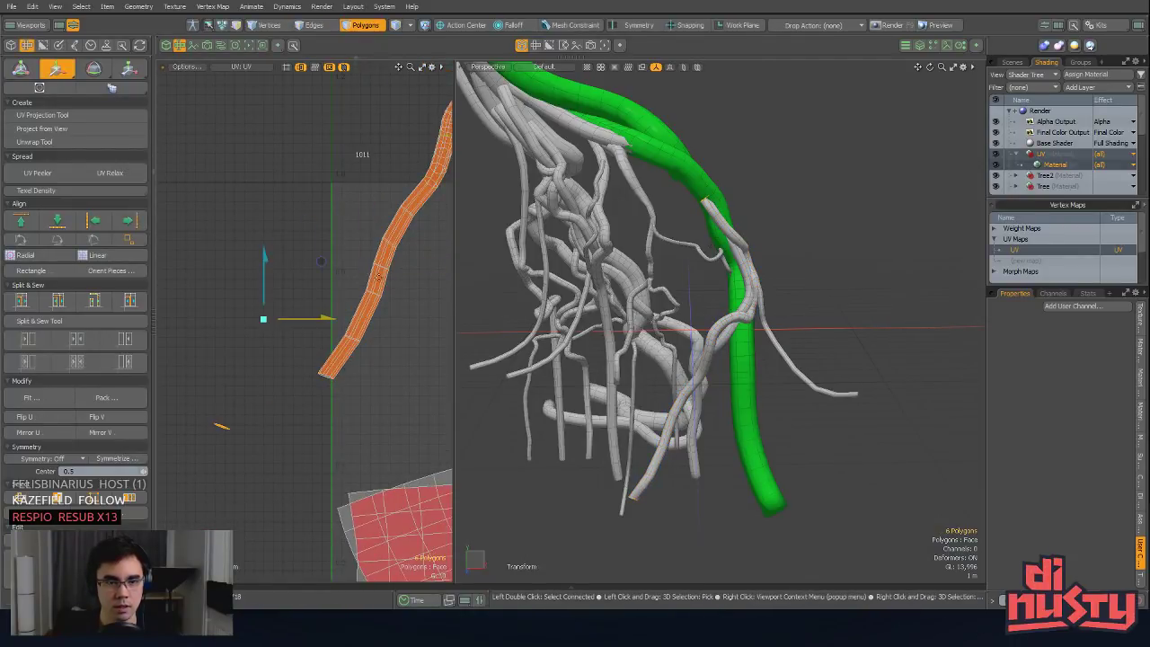
pyautogui.press('space')
# Step: Select the lengthwise edge loop along the thin root as its seam, excluding the edge on the end cap
pyautogui.moveTo(412, 192); pyautogui.dragTo(431, 203)
pyautogui.keyDown('alt'); pyautogui.keyDown('shift'); pyautogui.moveTo(422, 198); pyautogui.dragTo(321, 329); pyautogui.keyUp('shift'); pyautogui.keyUp('alt')
pyautogui.scroll(-3, 322, 329)
pyautogui.scroll(4, 359, 246)
pyautogui.keyDown('alt'); pyautogui.moveTo(688, 265); pyautogui.dragTo(374, 206); pyautogui.keyUp('alt')
pyautogui.press(']')
pyautogui.keyDown('alt'); pyautogui.moveTo(589, 269); pyautogui.dragTo(764, 288); pyautogui.keyUp('alt')
pyautogui.keyDown('alt'); pyautogui.moveTo(764, 289); pyautogui.dragTo(840, 285); pyautogui.keyUp('alt')
pyautogui.press('2')
pyautogui.doubleClick(750, 357)
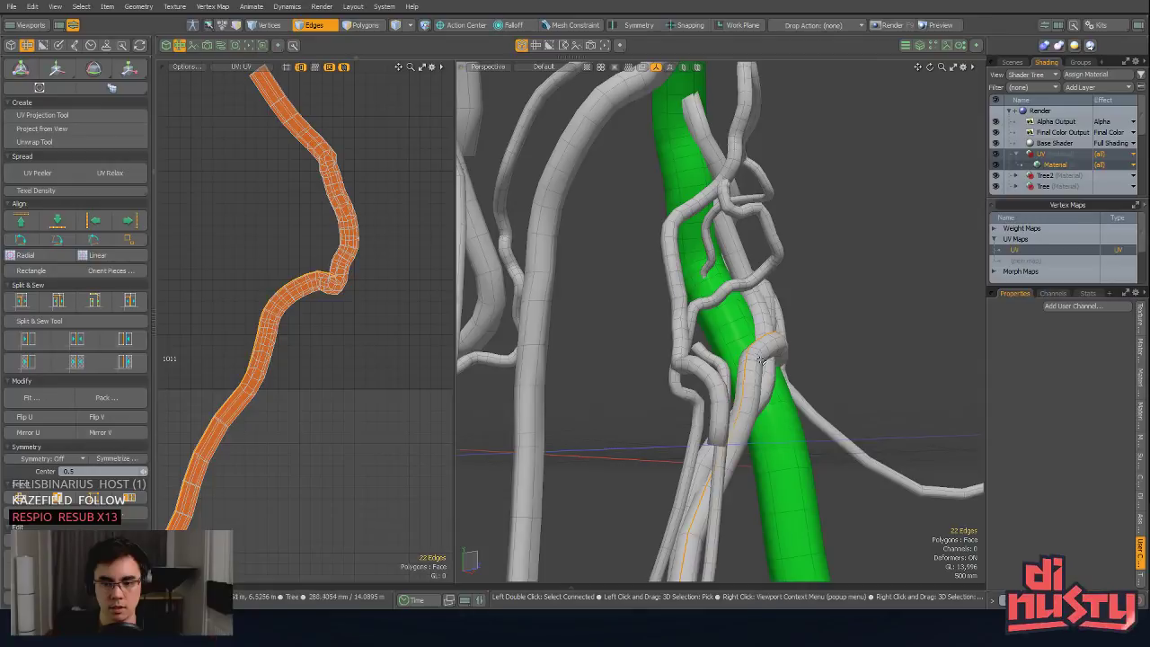
pyautogui.scroll(-3, 809, 352)
pyautogui.scroll(-5, 380, 304)
pyautogui.keyDown('ctrl'); pyautogui.moveTo(283, 209); pyautogui.dragTo(318, 209, button='right'); pyautogui.keyUp('ctrl')
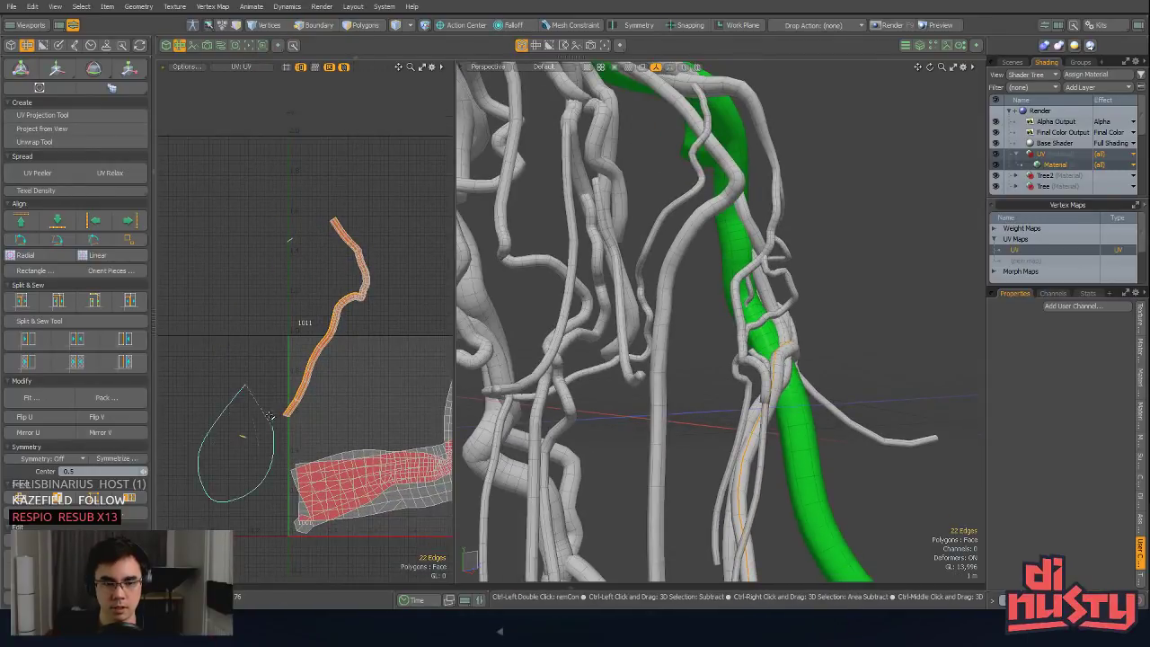
pyautogui.keyDown('ctrl'); pyautogui.moveTo(270, 415); pyautogui.dragTo(262, 403, button='right'); pyautogui.keyUp('ctrl')
pyautogui.scroll(5, 328, 377)
pyautogui.moveTo(328, 378)
pyautogui.keyDown('alt'); pyautogui.keyDown('shift'); pyautogui.mouseDown()
pyautogui.moveTo(367, 405)
pyautogui.moveTo(395, 393)
pyautogui.mouseUp(); pyautogui.keyUp('shift'); pyautogui.keyUp('alt')
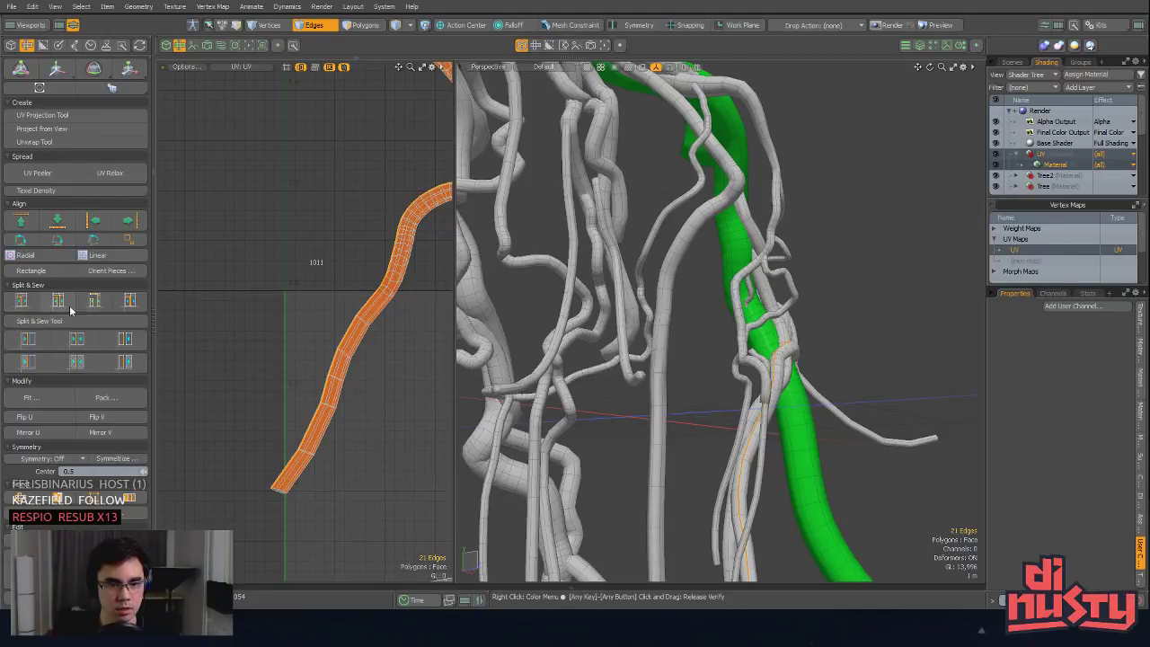
# Step: Check the strip's split by selecting individual polygons in the UV view, and select the entire strip without its end caps
pyautogui.scroll(6, 347, 351)
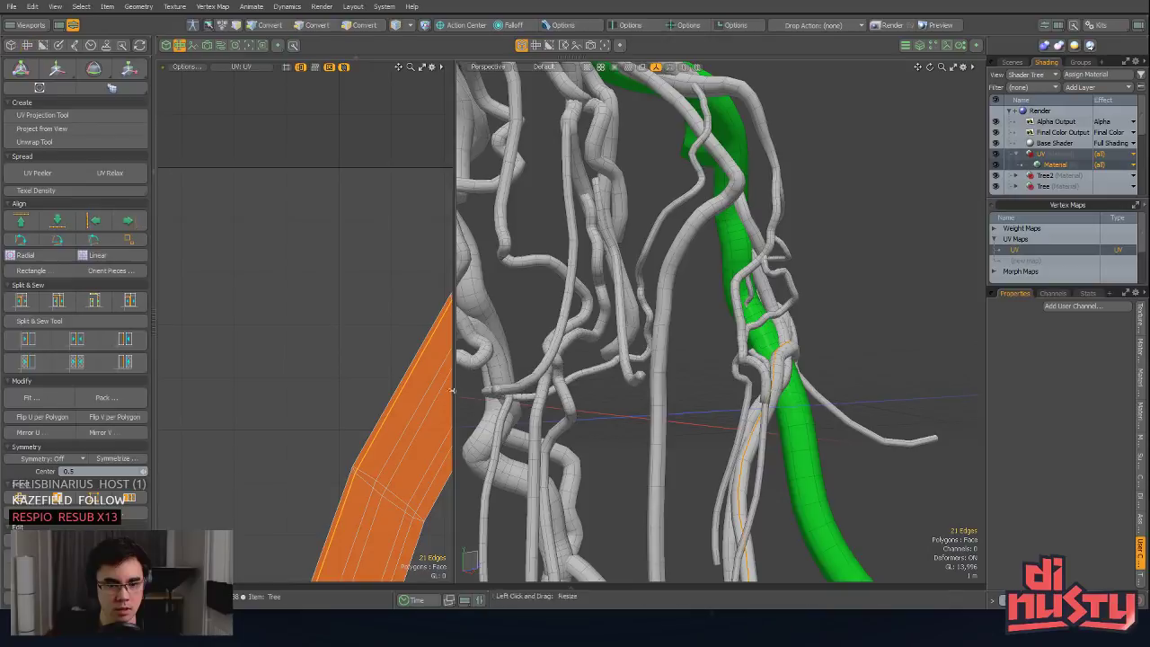
pyautogui.press('3')
pyautogui.moveTo(383, 437); pyautogui.dragTo(398, 438)
pyautogui.press('w')
pyautogui.press('q')
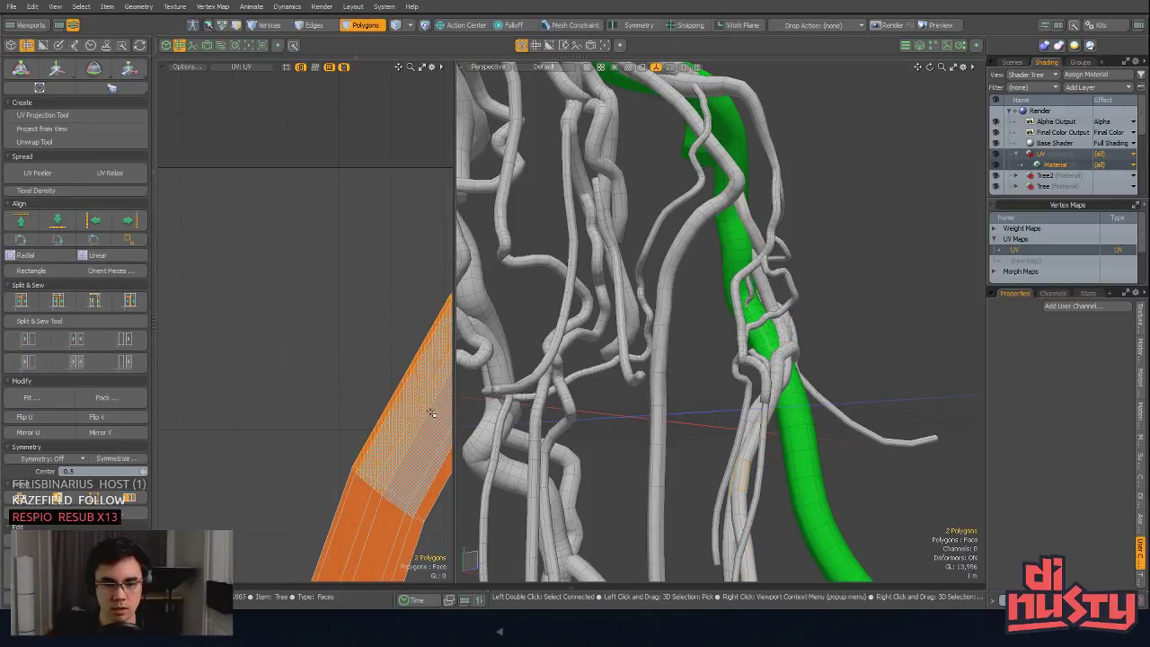
pyautogui.press('l')
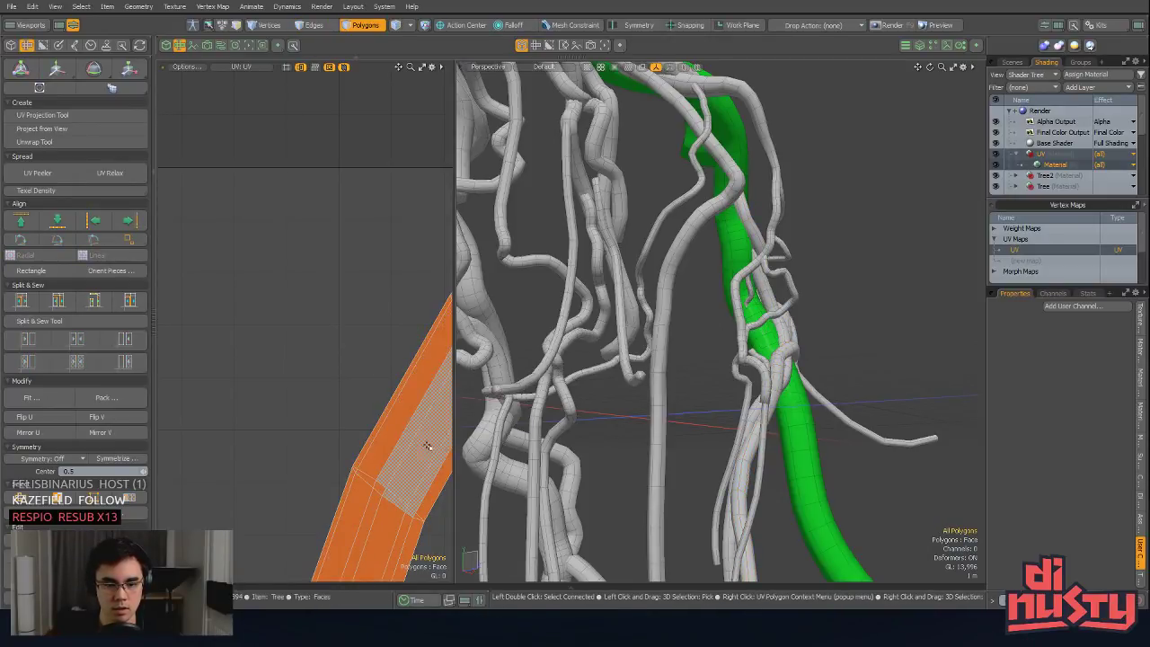
pyautogui.doubleClick(402, 410)
pyautogui.scroll(-5, 373, 368)
# Step: Relax the thin root's UV strip with the UV Relax tool
pyautogui.click(124, 176)
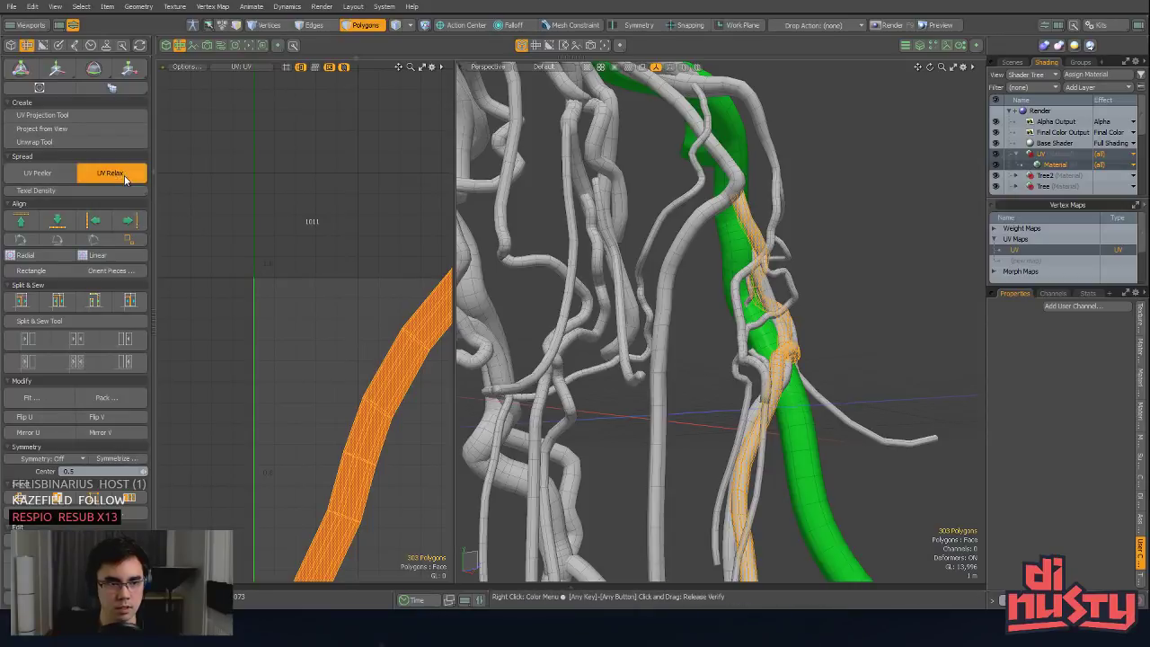
pyautogui.click(278, 264)
pyautogui.press('q')
pyautogui.click(279, 261)
pyautogui.keyDown('ctrl'); pyautogui.keyDown('alt'); pyautogui.moveTo(342, 255); pyautogui.dragTo(260, 259); pyautogui.keyUp('alt'); pyautogui.keyUp('ctrl')
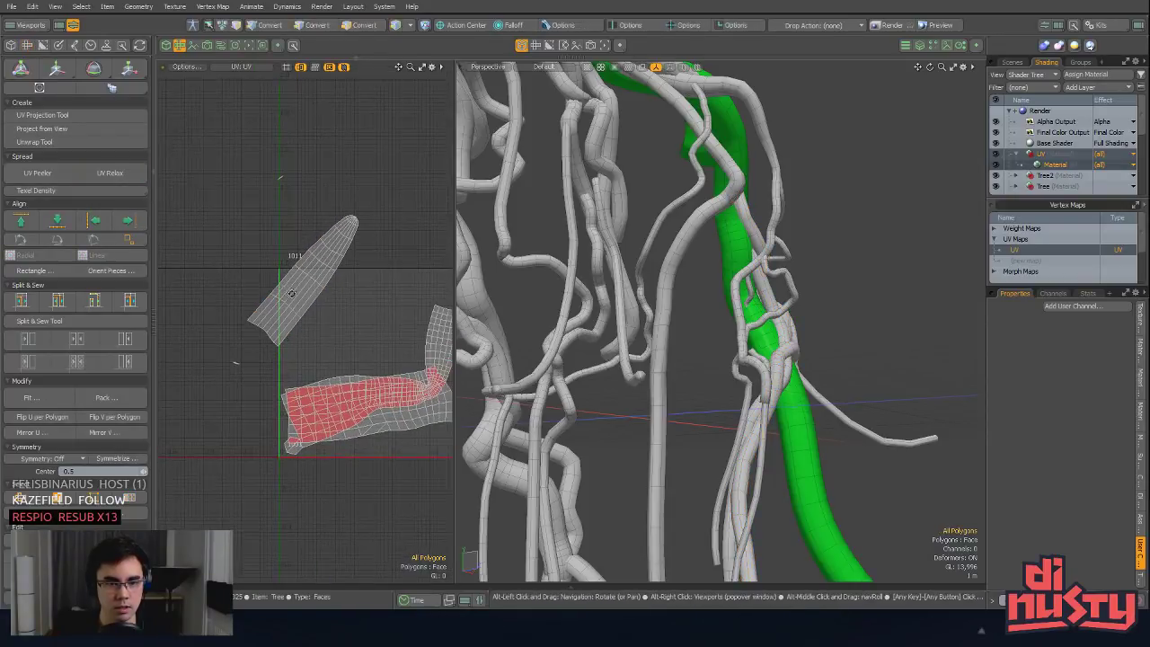
# Step: Examine the relaxed UV island by selecting parts of it and locating them on the thin root
pyautogui.moveTo(332, 236)
pyautogui.keyDown('ctrl'); pyautogui.keyDown('alt'); pyautogui.mouseDown()
pyautogui.moveTo(362, 189)
pyautogui.moveTo(370, 246)
pyautogui.moveTo(306, 272)
pyautogui.mouseUp(); pyautogui.keyUp('alt'); pyautogui.keyUp('ctrl')
pyautogui.keyDown('ctrl'); pyautogui.keyDown('alt'); pyautogui.moveTo(355, 272); pyautogui.dragTo(409, 268); pyautogui.keyUp('alt'); pyautogui.keyUp('ctrl')
pyautogui.moveTo(284, 236)
pyautogui.mouseDown(button='right')
pyautogui.moveTo(273, 286)
pyautogui.moveTo(301, 263)
pyautogui.mouseUp(button='right')
pyautogui.hotkey('shift', 'a')
pyautogui.moveTo(692, 274)
pyautogui.keyDown('alt'); pyautogui.mouseDown()
pyautogui.moveTo(647, 306)
pyautogui.moveTo(559, 321)
pyautogui.mouseUp(); pyautogui.keyUp('alt')
pyautogui.press('1')
pyautogui.moveTo(351, 241)
pyautogui.mouseDown(button='right')
pyautogui.moveTo(281, 294)
pyautogui.moveTo(314, 282)
pyautogui.mouseUp(button='right')
pyautogui.hotkey('shift', 'a')
# Step: Select all connected polygons of the thin root, end caps included, and inspect the pinched area of its UVs
pyautogui.keyDown('alt'); pyautogui.moveTo(741, 315); pyautogui.dragTo(508, 355); pyautogui.keyUp('alt')
pyautogui.press('3')
pyautogui.press(']')
pyautogui.keyDown('ctrl'); pyautogui.keyDown('alt'); pyautogui.moveTo(349, 365); pyautogui.dragTo(230, 361); pyautogui.keyUp('alt'); pyautogui.keyUp('ctrl')
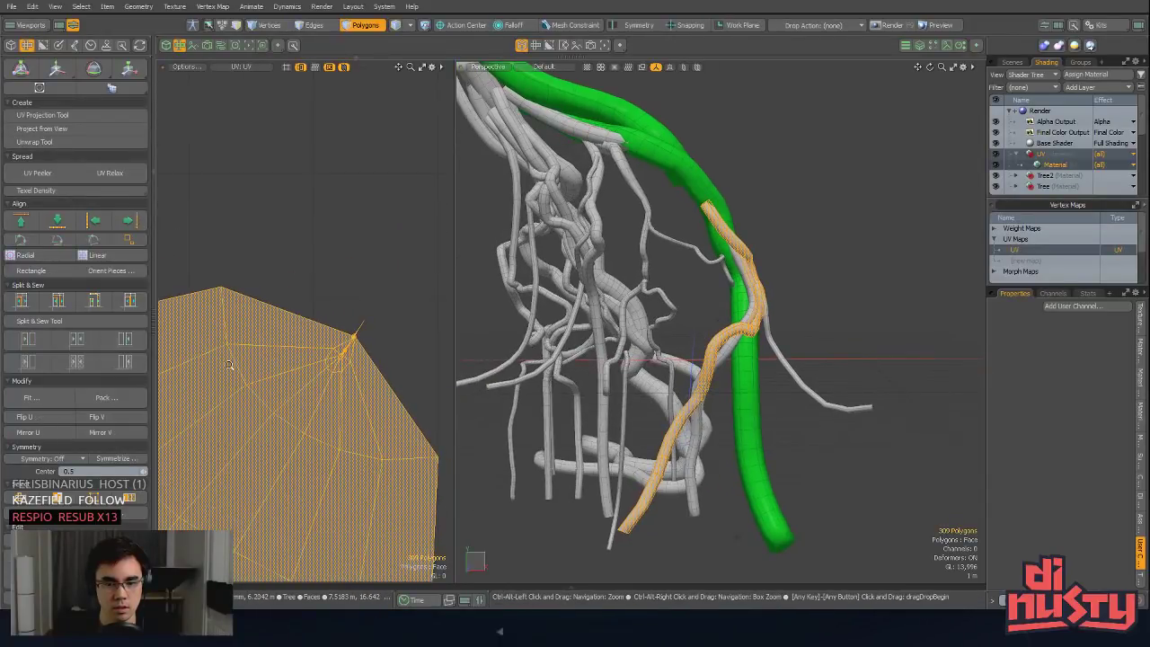
# Step: Check the pinched end of the thin root's UV island by selecting individual polygons, and reselect everything connected to them
pyautogui.press('2')
pyautogui.press('3')
pyautogui.click(355, 395)
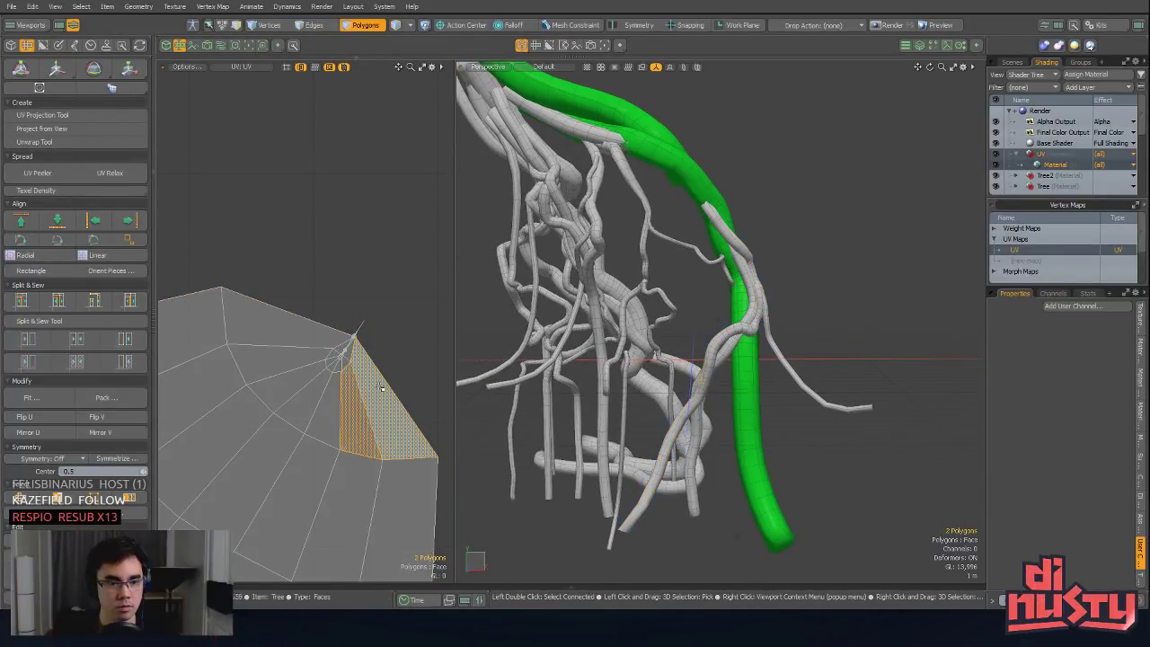
pyautogui.click(397, 376)
pyautogui.click(389, 402)
pyautogui.press(']')
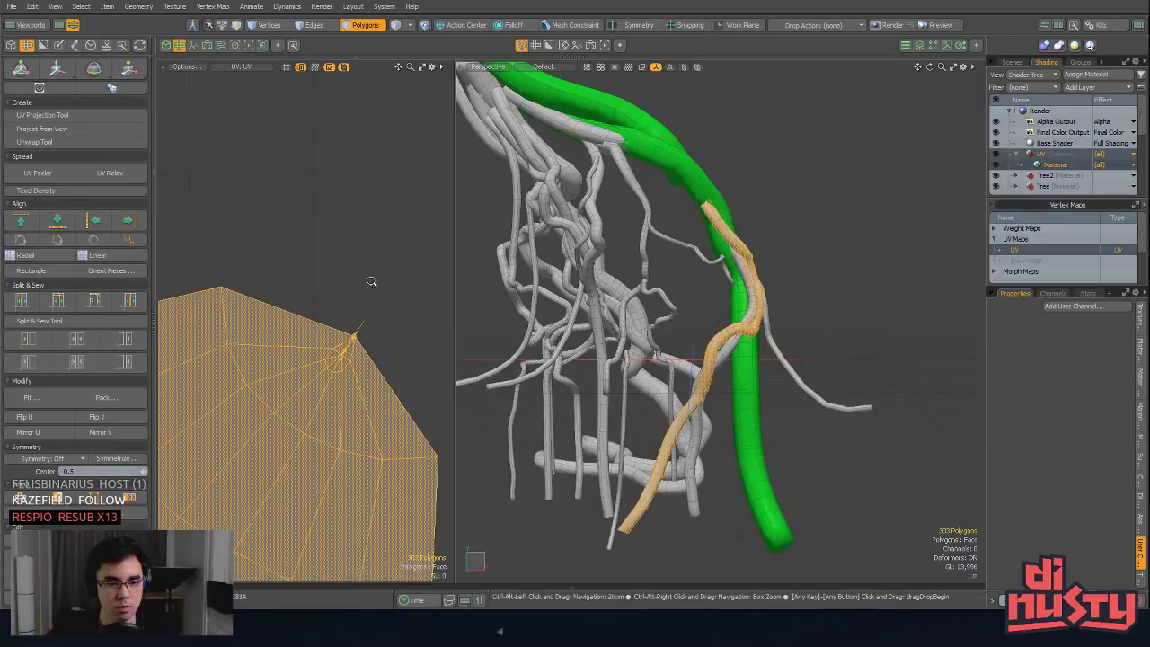
pyautogui.keyDown('ctrl'); pyautogui.keyDown('alt'); pyautogui.moveTo(372, 281); pyautogui.dragTo(284, 256); pyautogui.keyUp('alt'); pyautogui.keyUp('ctrl')
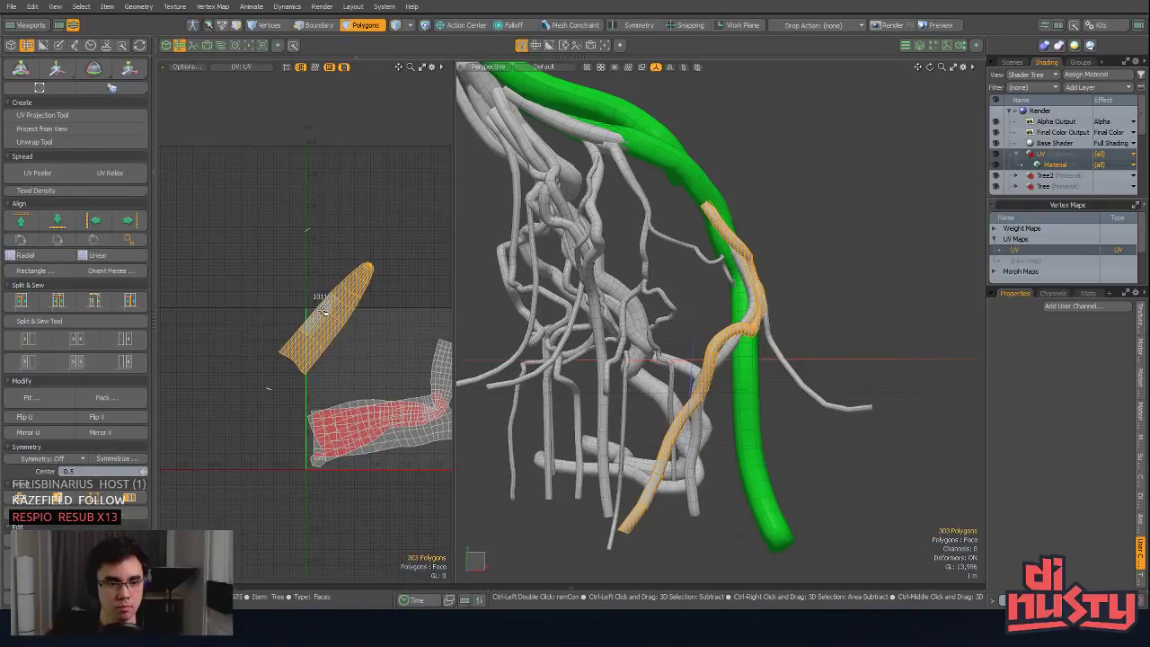
# Step: Reproject the UVs of the whole thin root, end caps included, from an angled perspective view
pyautogui.keyDown('alt'); pyautogui.moveTo(755, 314); pyautogui.dragTo(720, 353); pyautogui.keyUp('alt')
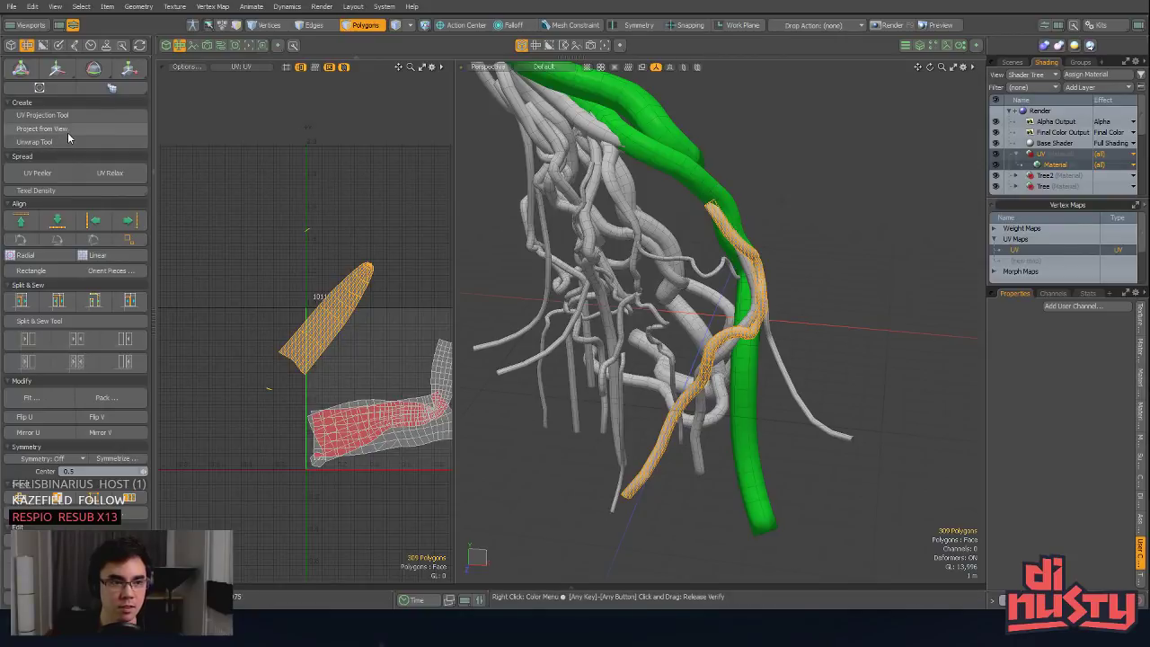
pyautogui.click(41, 129)
pyautogui.click(779, 307)
pyautogui.scroll(2, 409, 397)
pyautogui.keyDown('alt'); pyautogui.keyDown('shift'); pyautogui.moveTo(408, 337); pyautogui.dragTo(303, 223); pyautogui.keyUp('shift'); pyautogui.keyUp('alt')
pyautogui.press('w')
pyautogui.press('q')
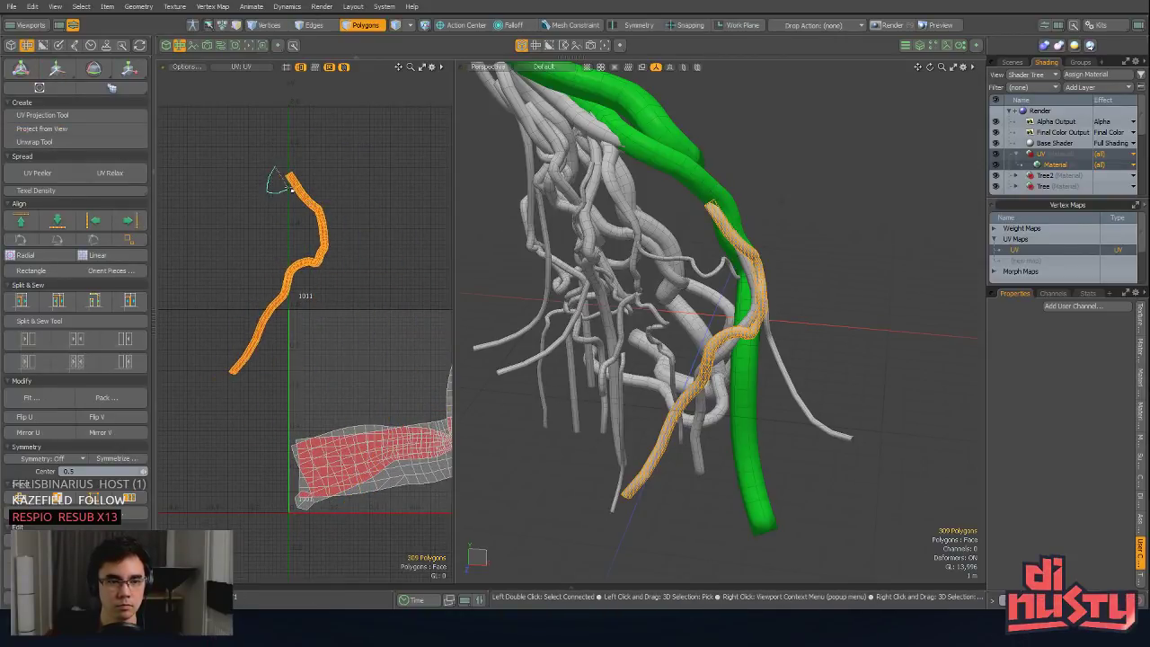
# Step: Set the end caps apart from the projected UV strip and split the thin root along a lengthwise edge loop
pyautogui.click(275, 303)
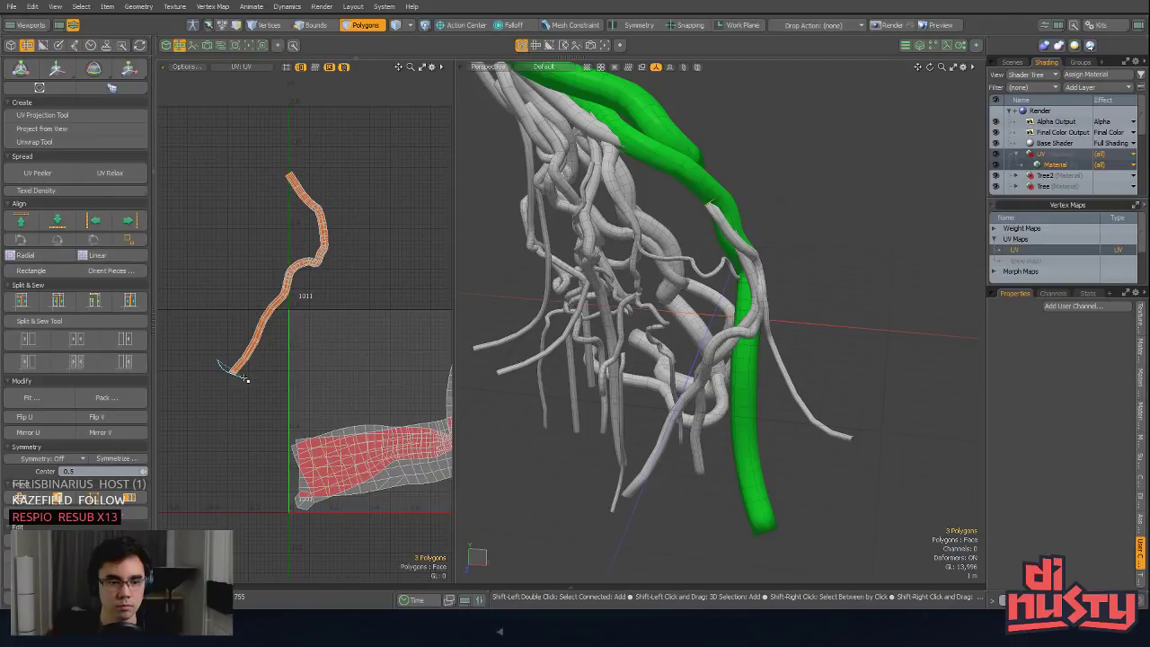
pyautogui.click(327, 431)
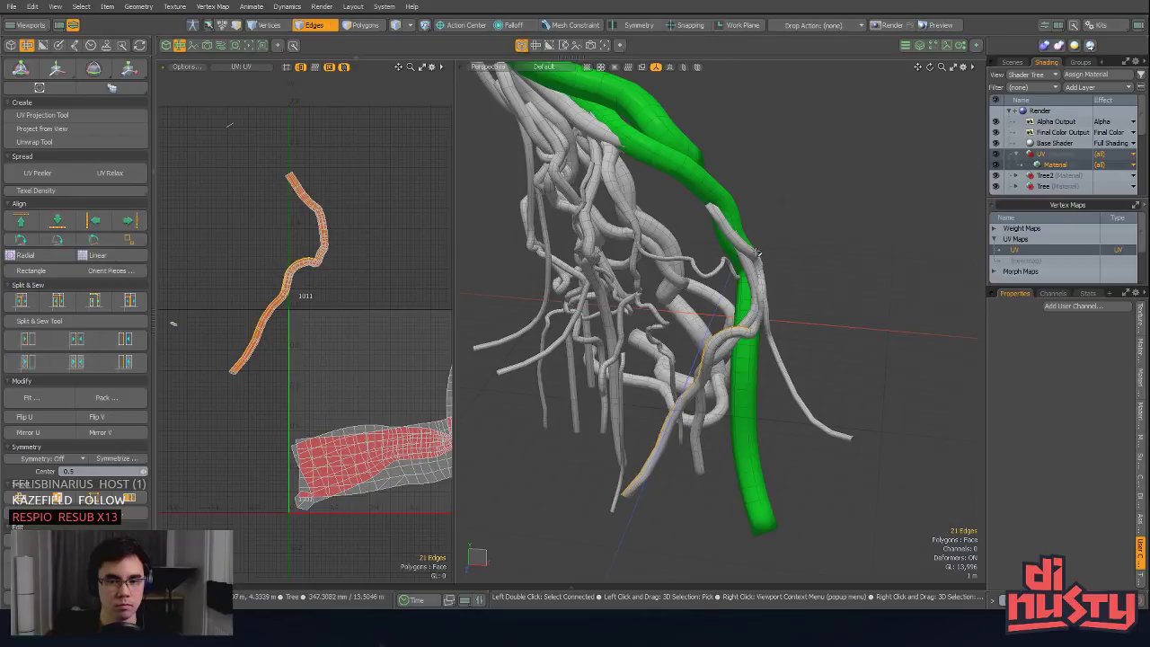
pyautogui.scroll(6, 746, 258)
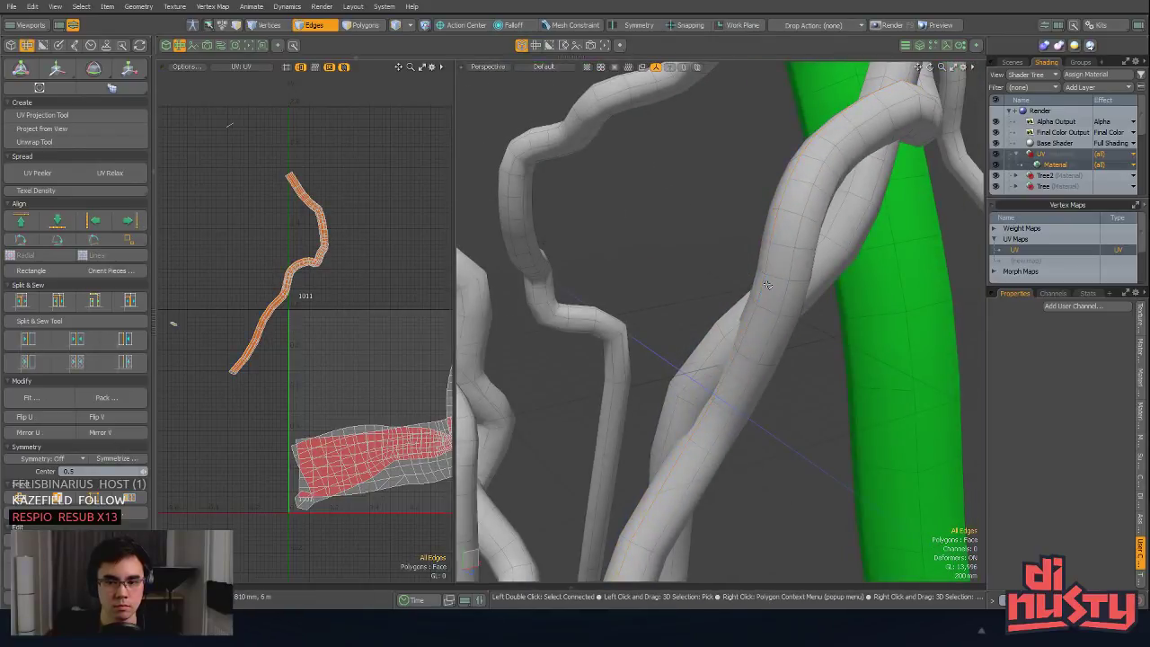
pyautogui.scroll(-3, 868, 346)
pyautogui.press('l')
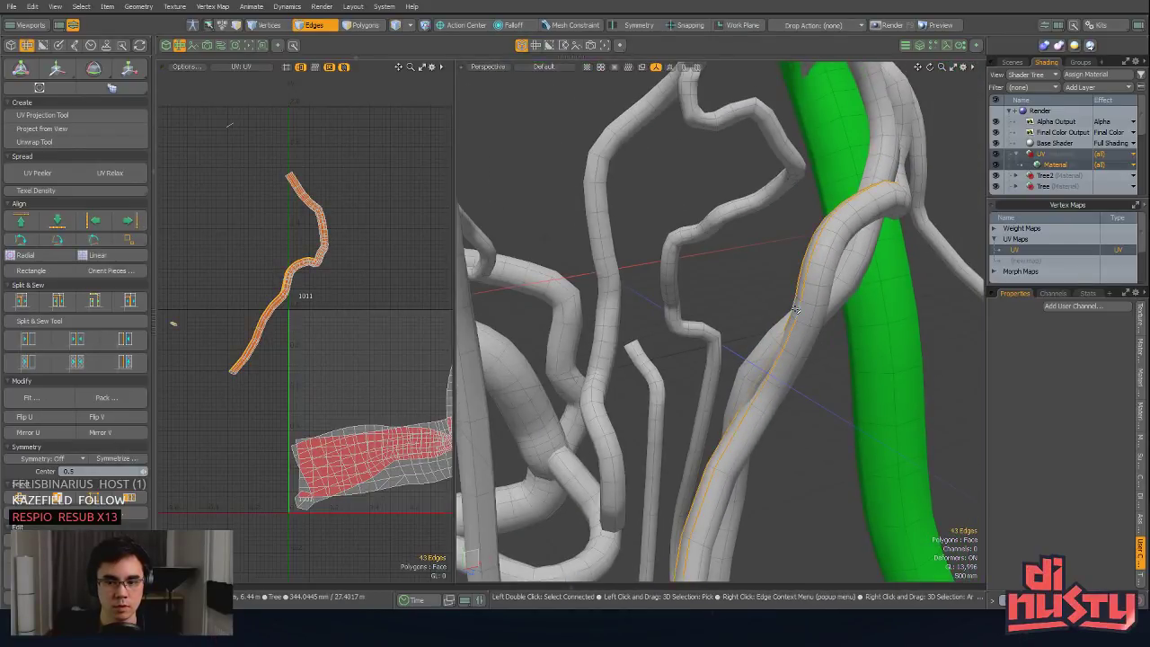
pyautogui.scroll(-3, 850, 347)
# Step: Relax the thin root's newly projected UV strip, without its end caps, using UV Relax
pyautogui.keyDown('alt'); pyautogui.moveTo(787, 392); pyautogui.dragTo(617, 456); pyautogui.keyUp('alt')
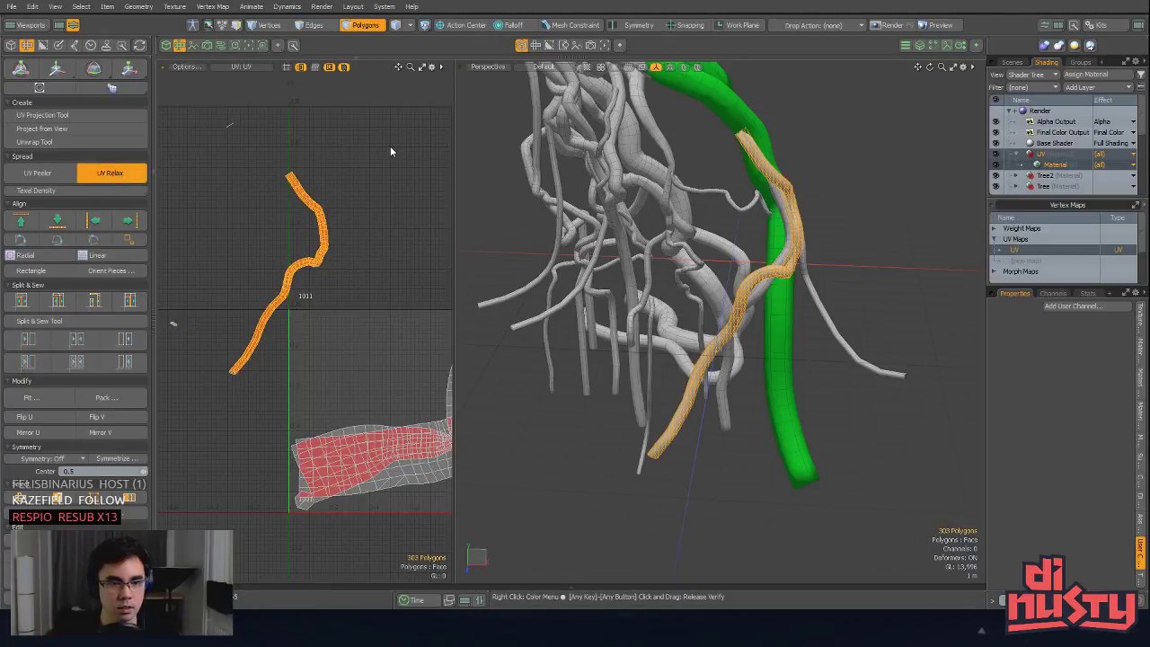
pyautogui.hotkey('ctrl', 'z')
pyautogui.keyDown('ctrl'); pyautogui.keyDown('alt'); pyautogui.moveTo(369, 213); pyautogui.dragTo(468, 304); pyautogui.keyUp('alt'); pyautogui.keyUp('ctrl')
pyautogui.click(375, 360)
# Step: Select the vertices around the pinch in the UV strip and examine the matching section of the thin root
pyautogui.press('1')
pyautogui.moveTo(321, 310); pyautogui.dragTo(361, 347, button='right')
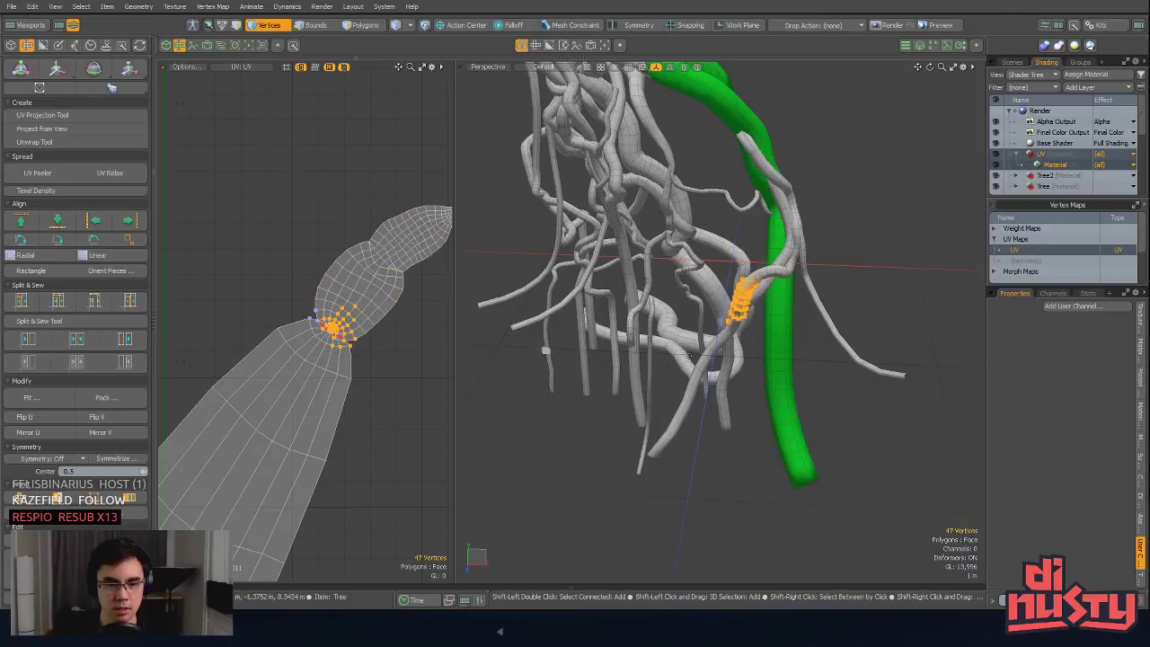
pyautogui.hotkey('shift', 'a')
pyautogui.keyDown('alt'); pyautogui.moveTo(689, 357); pyautogui.dragTo(1030, 257); pyautogui.keyUp('alt')
pyautogui.keyDown('ctrl'); pyautogui.keyDown('alt'); pyautogui.moveTo(327, 334); pyautogui.dragTo(523, 393); pyautogui.keyUp('alt'); pyautogui.keyUp('ctrl')
pyautogui.click(346, 299)
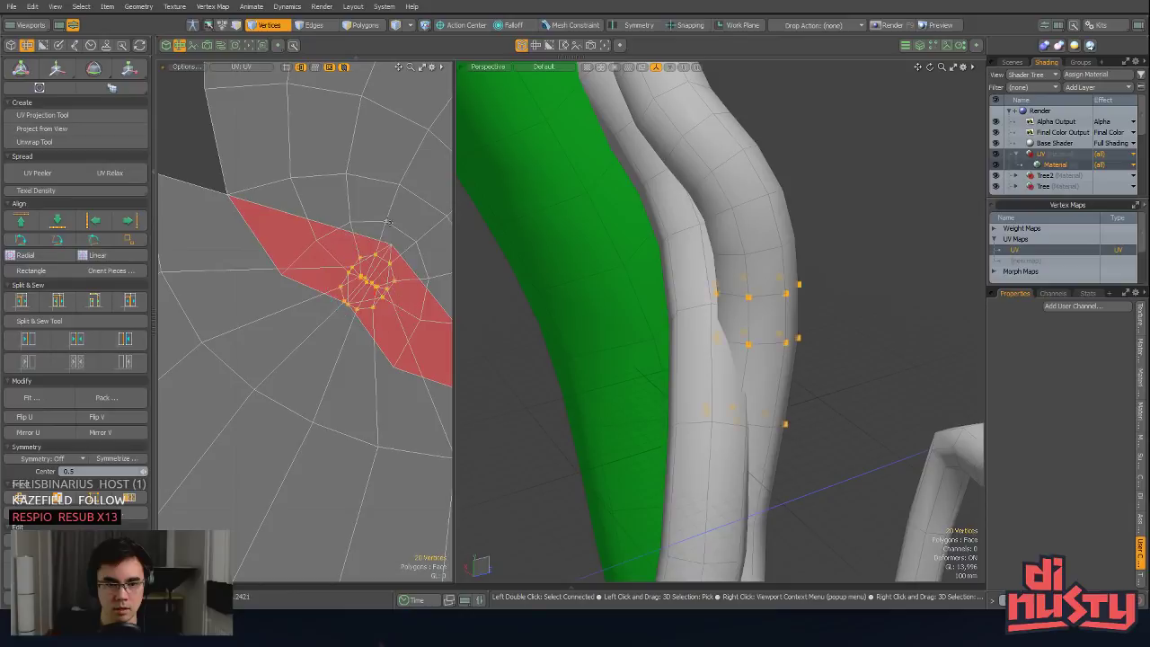
pyautogui.hotkey('shift', 'a')
pyautogui.keyDown('alt'); pyautogui.moveTo(774, 309); pyautogui.dragTo(559, 308); pyautogui.keyUp('alt')
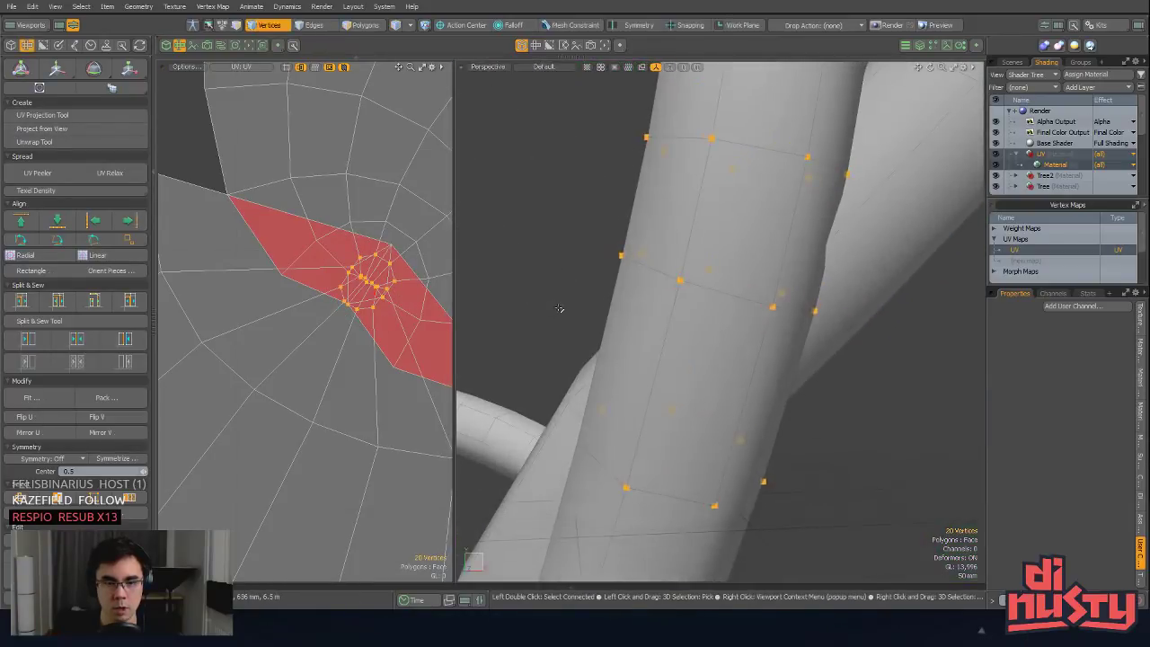
pyautogui.press('2')
pyautogui.keyDown('alt'); pyautogui.moveTo(672, 329); pyautogui.dragTo(862, 387); pyautogui.keyUp('alt')
pyautogui.hotkey('shift', 'a')
pyautogui.keyDown('ctrl'); pyautogui.keyDown('alt'); pyautogui.moveTo(393, 340); pyautogui.dragTo(297, 350); pyautogui.keyUp('alt'); pyautogui.keyUp('ctrl')
# Step: Select the whole pinched UV strip and relax it further with the UV Relax tool
pyautogui.press('3')
pyautogui.doubleClick(361, 352)
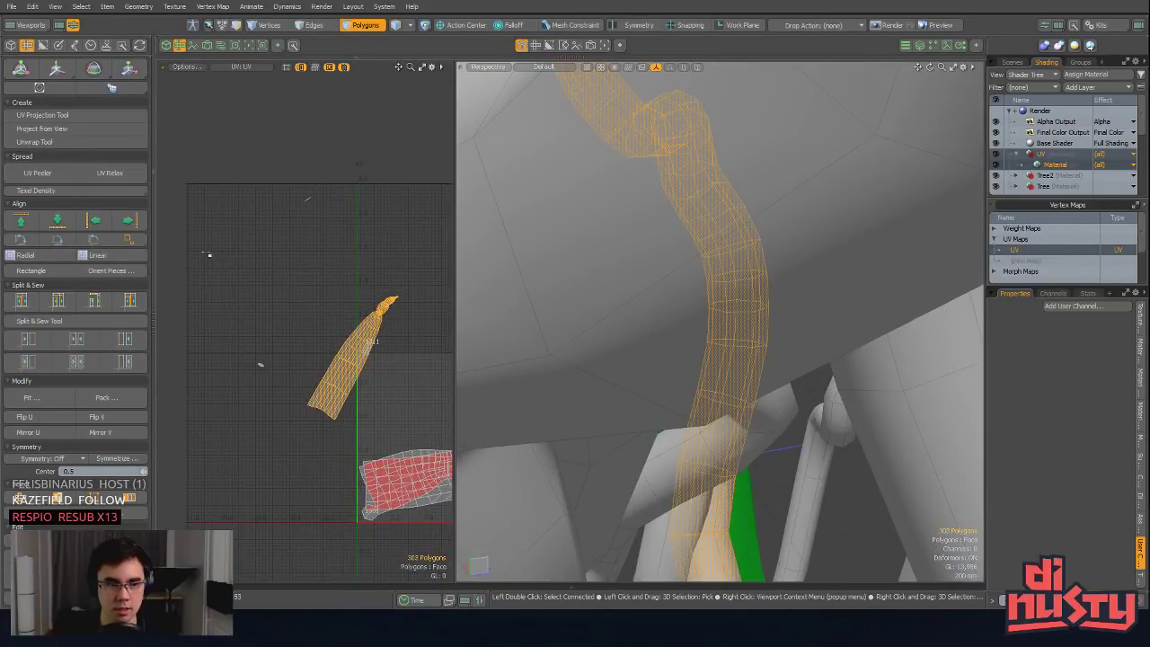
pyautogui.click(112, 173)
pyautogui.click(328, 317)
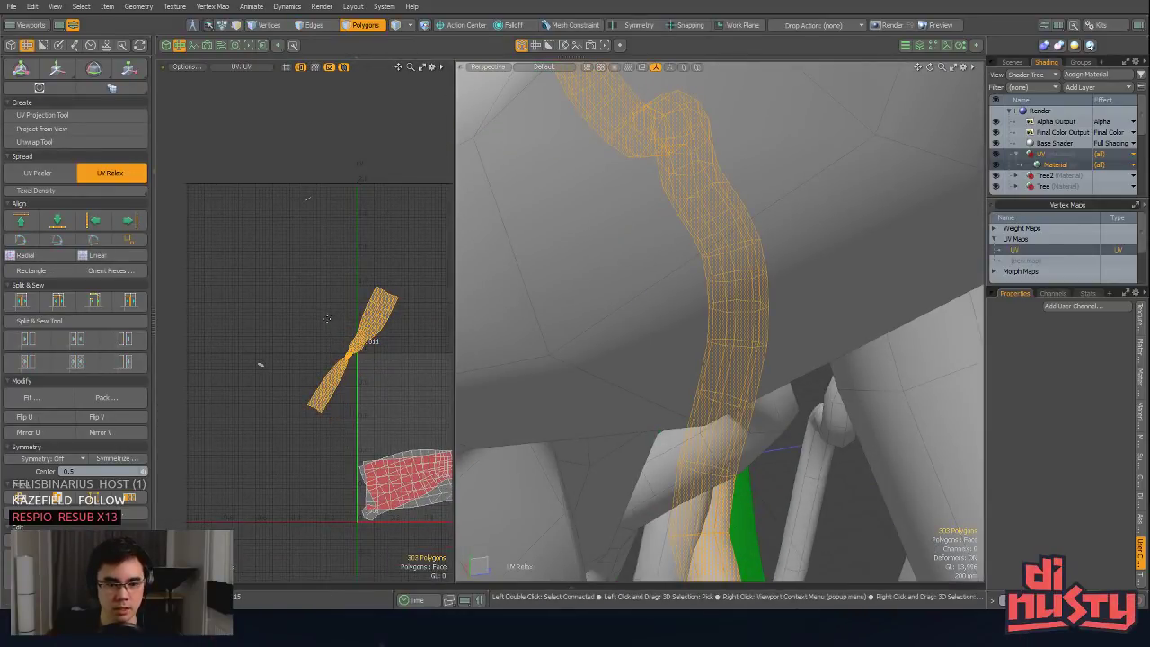
pyautogui.click(129, 174)
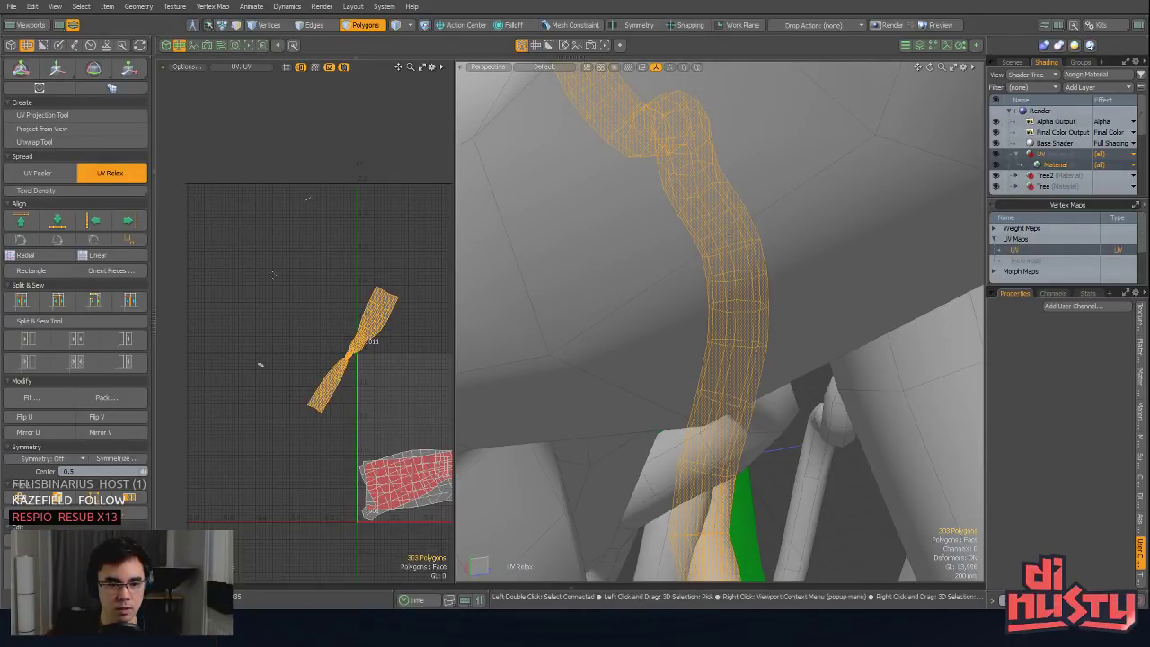
pyautogui.click(329, 305)
# Step: Inspect the vertices at the strip's narrow waist and frame the complete root model
pyautogui.scroll(8, 354, 367)
pyautogui.press('1')
pyautogui.moveTo(268, 284)
pyautogui.mouseDown(button='right')
pyautogui.moveTo(324, 286)
pyautogui.moveTo(284, 273)
pyautogui.mouseUp(button='right')
pyautogui.scroll(-4, 346, 322)
pyautogui.press('a')
pyautogui.moveTo(713, 352)
pyautogui.keyDown('alt'); pyautogui.mouseDown()
pyautogui.moveTo(611, 359)
pyautogui.moveTo(585, 458)
pyautogui.moveTo(695, 359)
pyautogui.mouseUp(); pyautogui.keyUp('alt')
pyautogui.press('3')
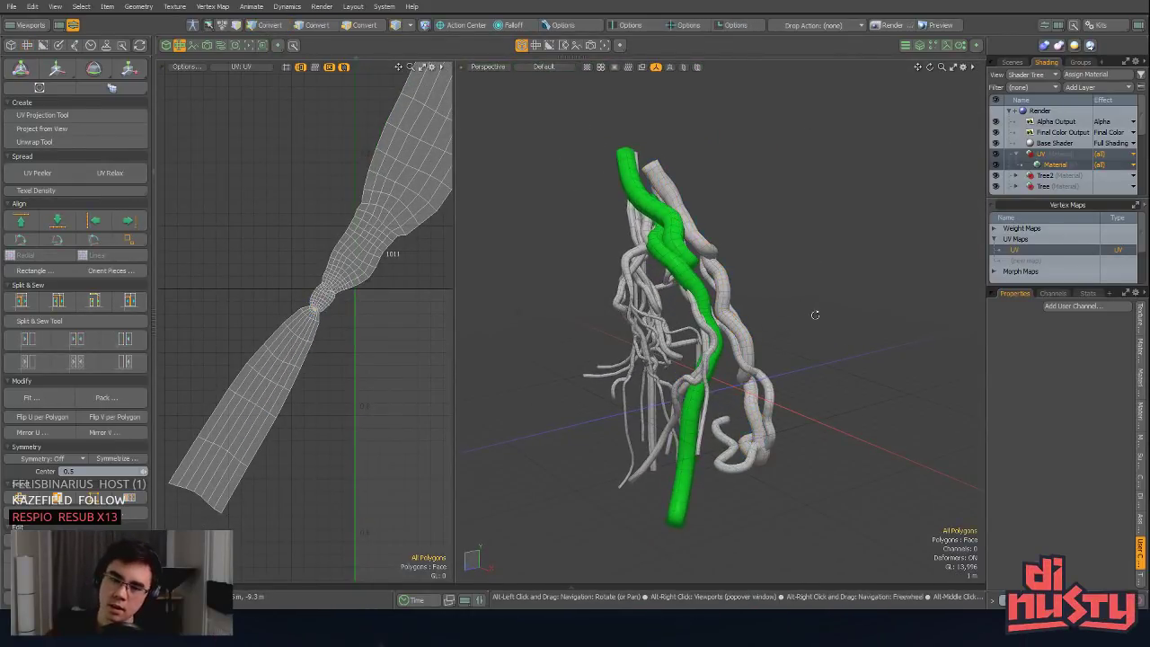
# Step: Select the connected polygons of the thick gray root beside the green ones and hide everything else
pyautogui.keyDown('alt'); pyautogui.moveTo(811, 318); pyautogui.dragTo(785, 292); pyautogui.keyUp('alt')
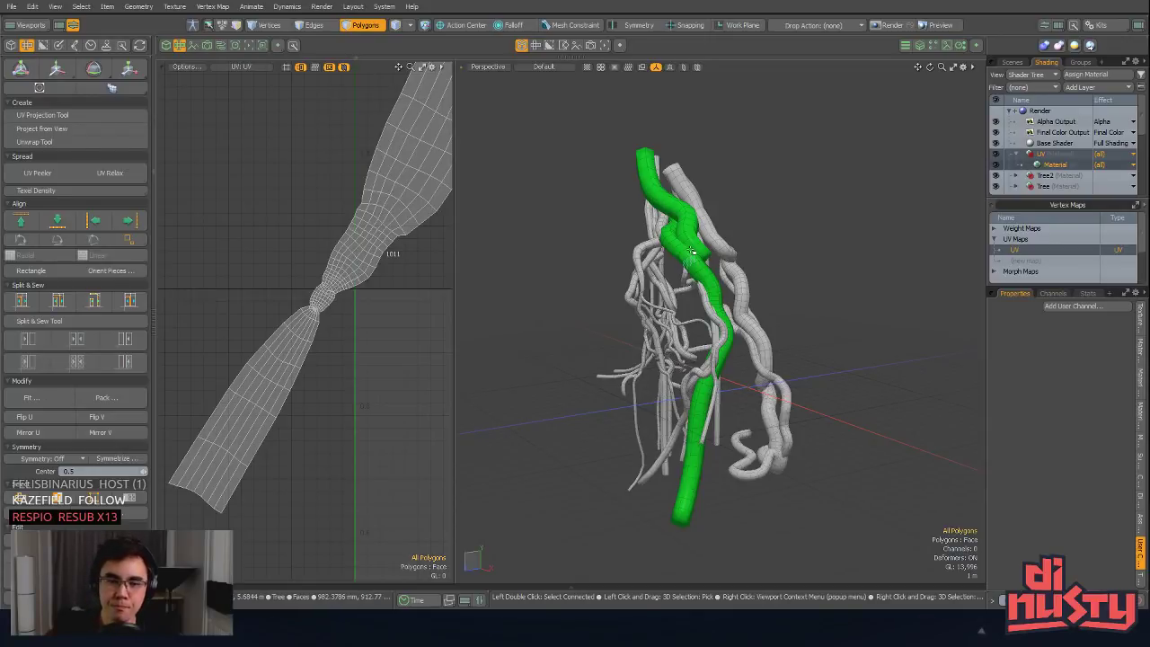
pyautogui.keyDown('shift'); pyautogui.doubleClick(716, 241); pyautogui.keyUp('shift')
pyautogui.keyDown('alt'); pyautogui.moveTo(715, 241); pyautogui.dragTo(675, 339); pyautogui.keyUp('alt')
pyautogui.hotkey('shift', 'h')
pyautogui.click(795, 325)
# Step: Select end-cap edges and a lengthwise edge run as a seam on the isolated root
pyautogui.press('2')
pyautogui.press('3')
pyautogui.click(664, 319)
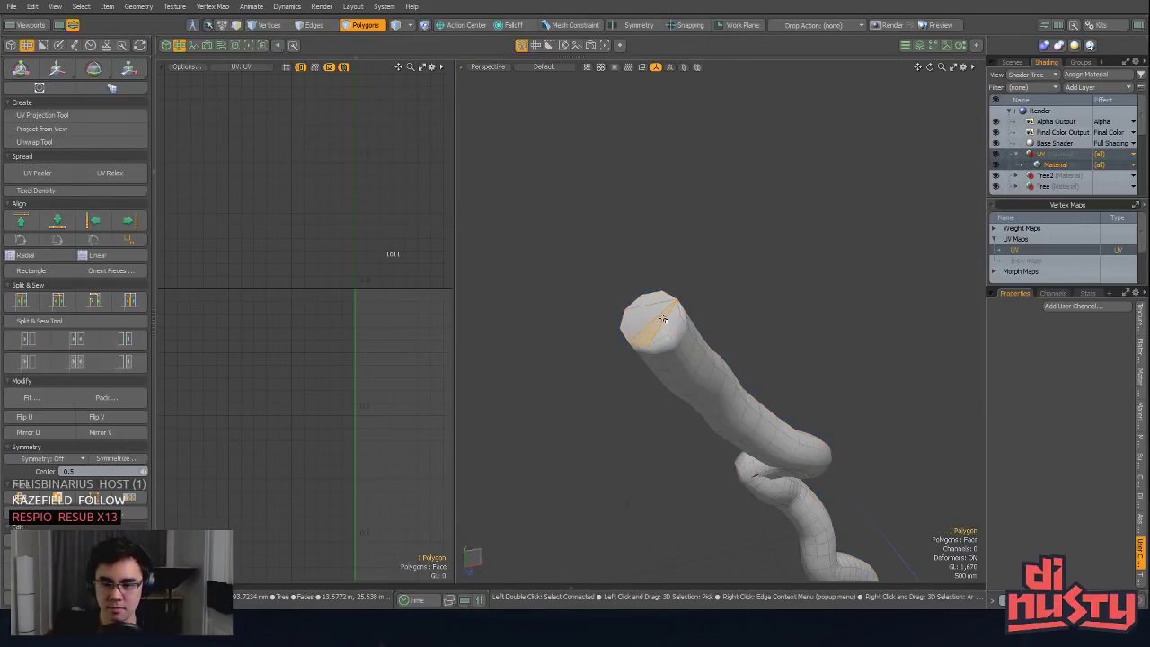
pyautogui.keyDown('alt'); pyautogui.moveTo(646, 302); pyautogui.dragTo(624, 520); pyautogui.keyUp('alt')
pyautogui.press('2')
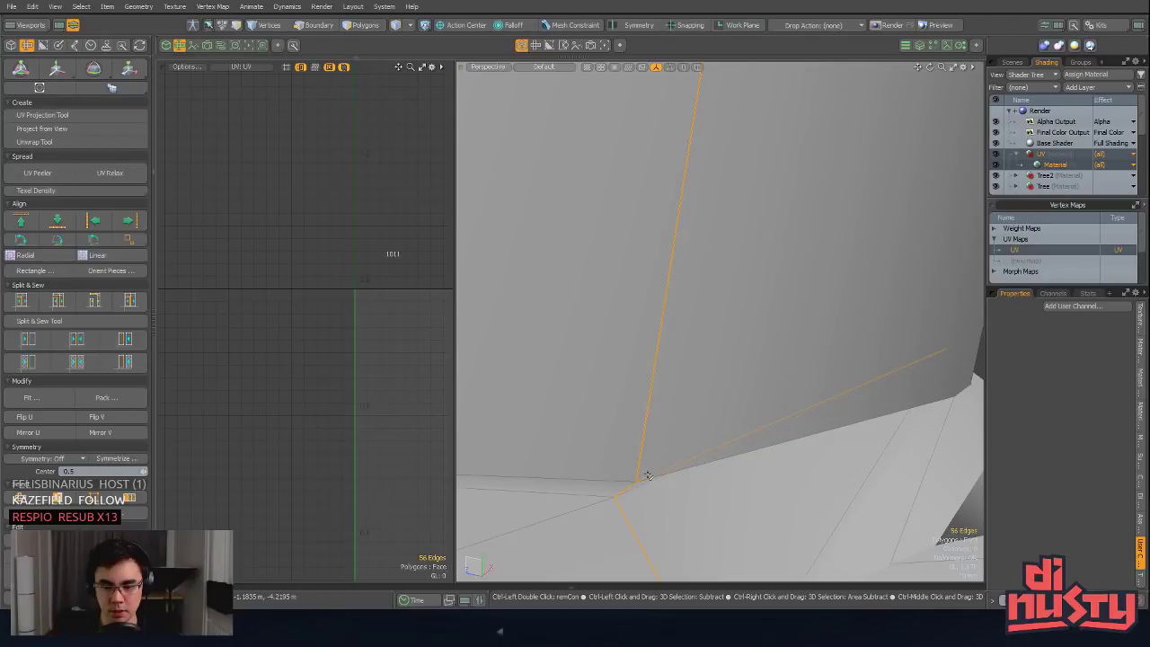
pyautogui.keyDown('alt'); pyautogui.moveTo(648, 475); pyautogui.dragTo(680, 454); pyautogui.keyUp('alt')
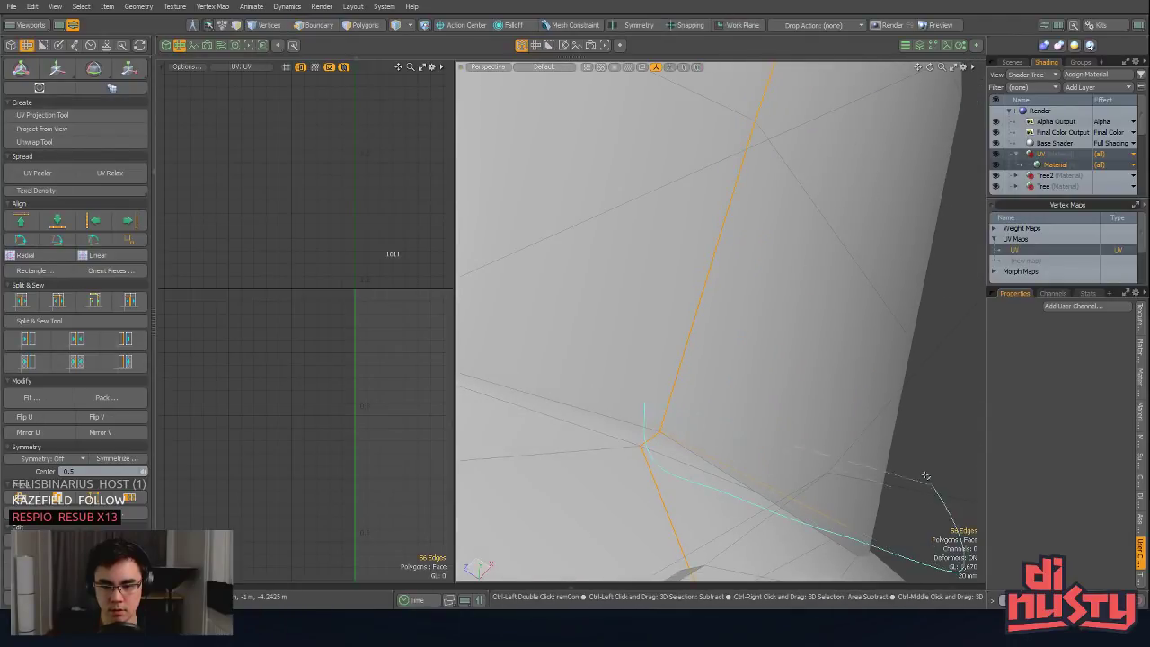
pyautogui.keyDown('alt'); pyautogui.moveTo(925, 476); pyautogui.dragTo(764, 397); pyautogui.keyUp('alt')
pyautogui.keyDown('alt'); pyautogui.moveTo(715, 333); pyautogui.dragTo(778, 397); pyautogui.keyUp('alt')
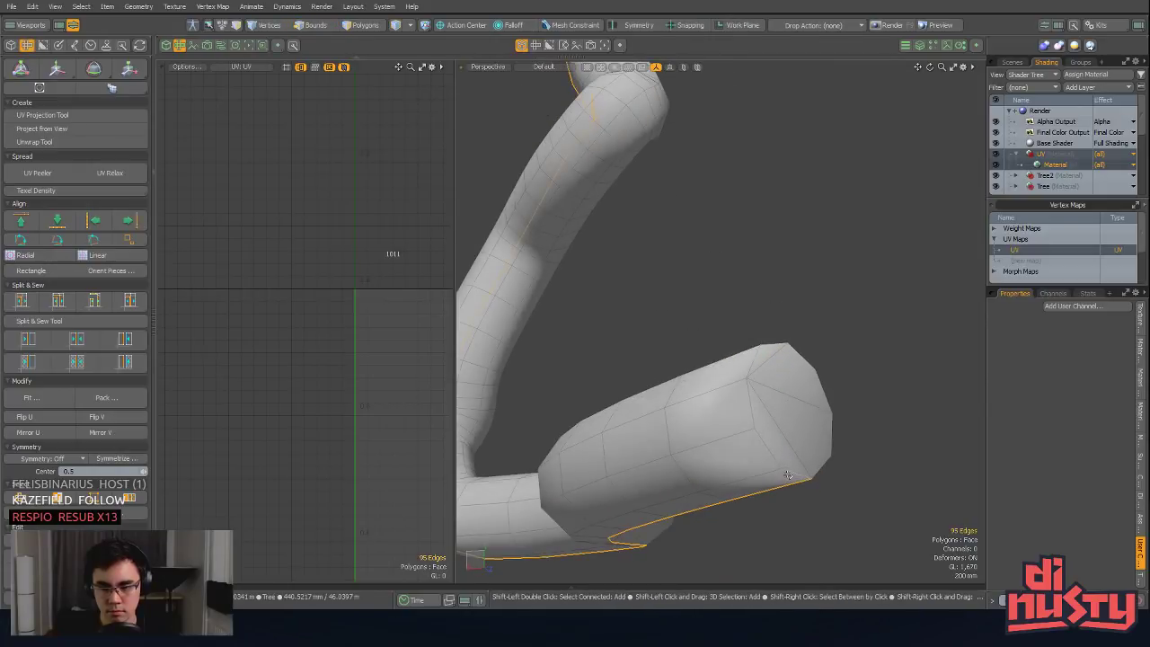
# Step: Add the edges around the root's other end and in its overlapping folds to the seam selection, checking the whole length
pyautogui.keyDown('alt'); pyautogui.moveTo(779, 336); pyautogui.dragTo(687, 399); pyautogui.keyUp('alt')
pyautogui.keyDown('shift'); pyautogui.click(753, 444); pyautogui.keyUp('shift')
pyautogui.keyDown('alt'); pyautogui.keyDown('shift'); pyautogui.moveTo(687, 399); pyautogui.dragTo(780, 387); pyautogui.keyUp('shift'); pyautogui.keyUp('alt')
pyautogui.hotkey('shift', 'a')
pyautogui.keyDown('ctrl'); pyautogui.moveTo(815, 482); pyautogui.dragTo(814, 480, button='right'); pyautogui.keyUp('ctrl')
pyautogui.moveTo(815, 480)
pyautogui.keyDown('alt'); pyautogui.mouseDown()
pyautogui.moveTo(808, 403)
pyautogui.moveTo(706, 452)
pyautogui.mouseUp(); pyautogui.keyUp('alt')
pyautogui.keyDown('alt'); pyautogui.moveTo(651, 476); pyautogui.dragTo(671, 404); pyautogui.keyUp('alt')
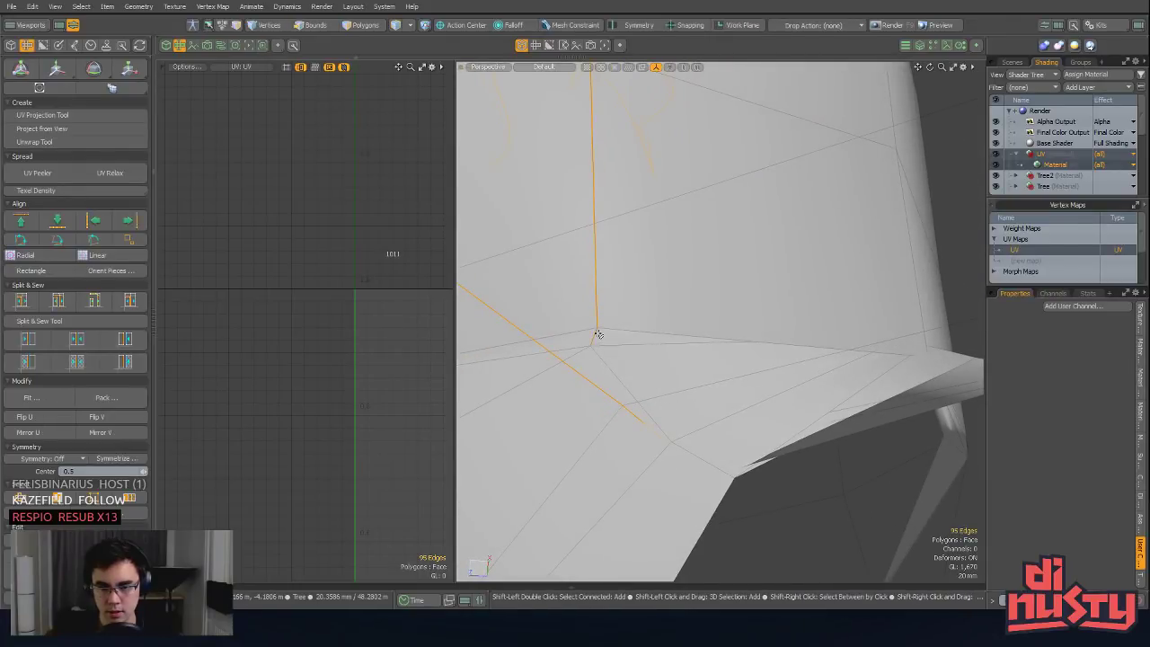
pyautogui.keyDown('alt'); pyautogui.moveTo(612, 368); pyautogui.dragTo(703, 347); pyautogui.keyUp('alt')
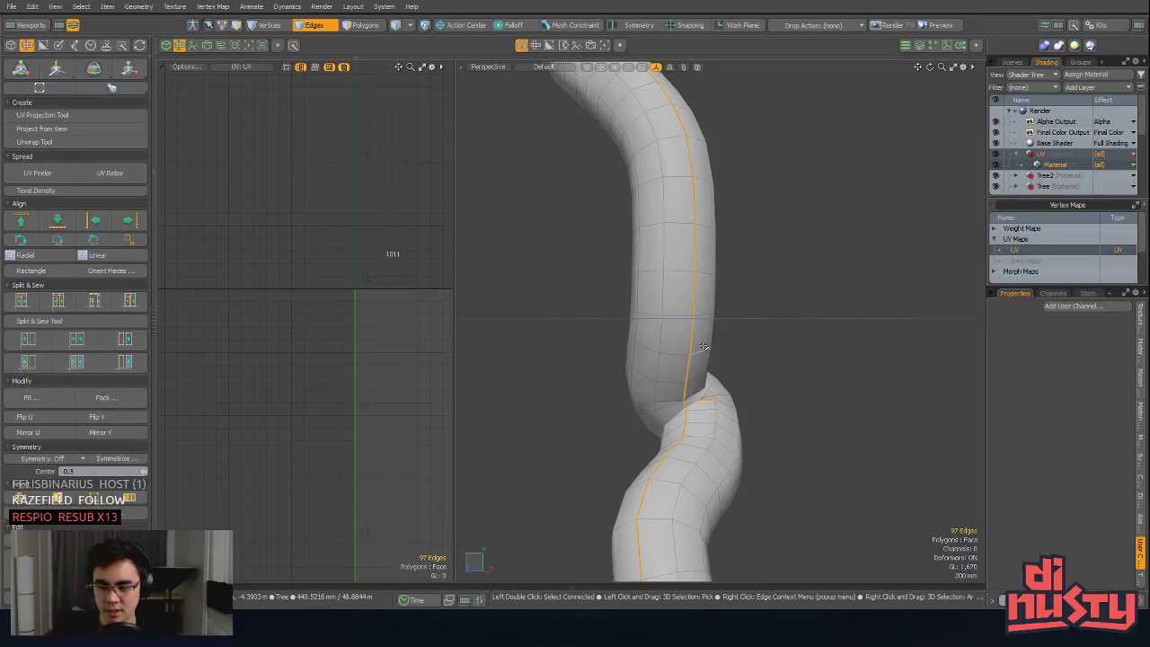
pyautogui.keyDown('alt'); pyautogui.moveTo(704, 346); pyautogui.dragTo(585, 398); pyautogui.keyUp('alt')
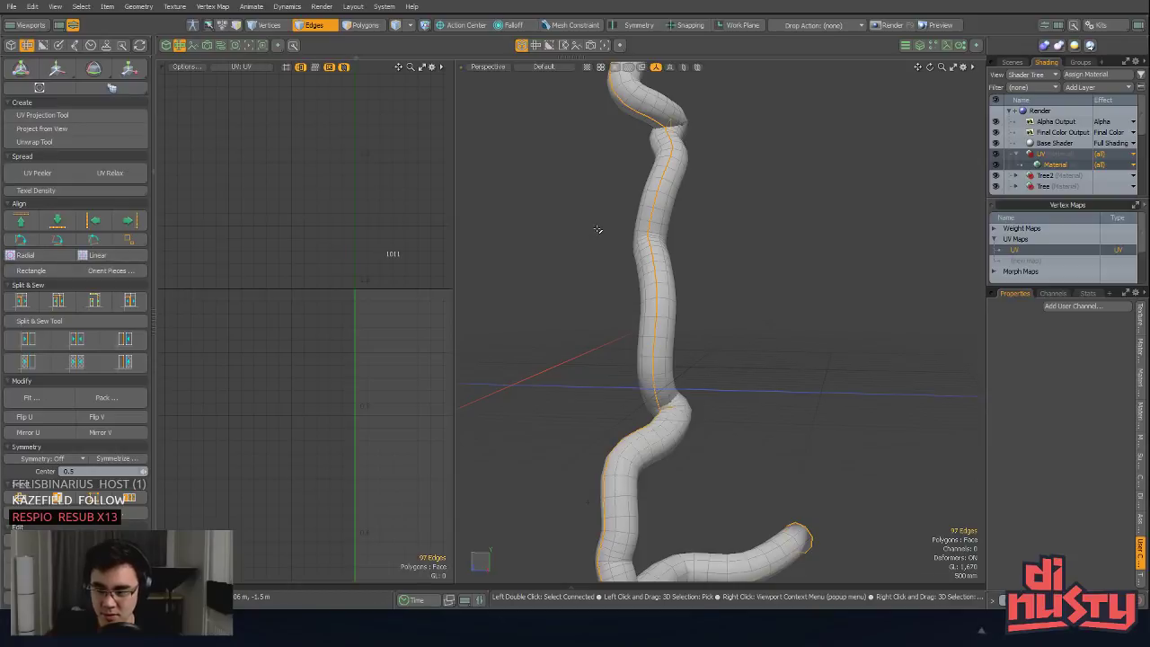
pyautogui.scroll(5, 619, 291)
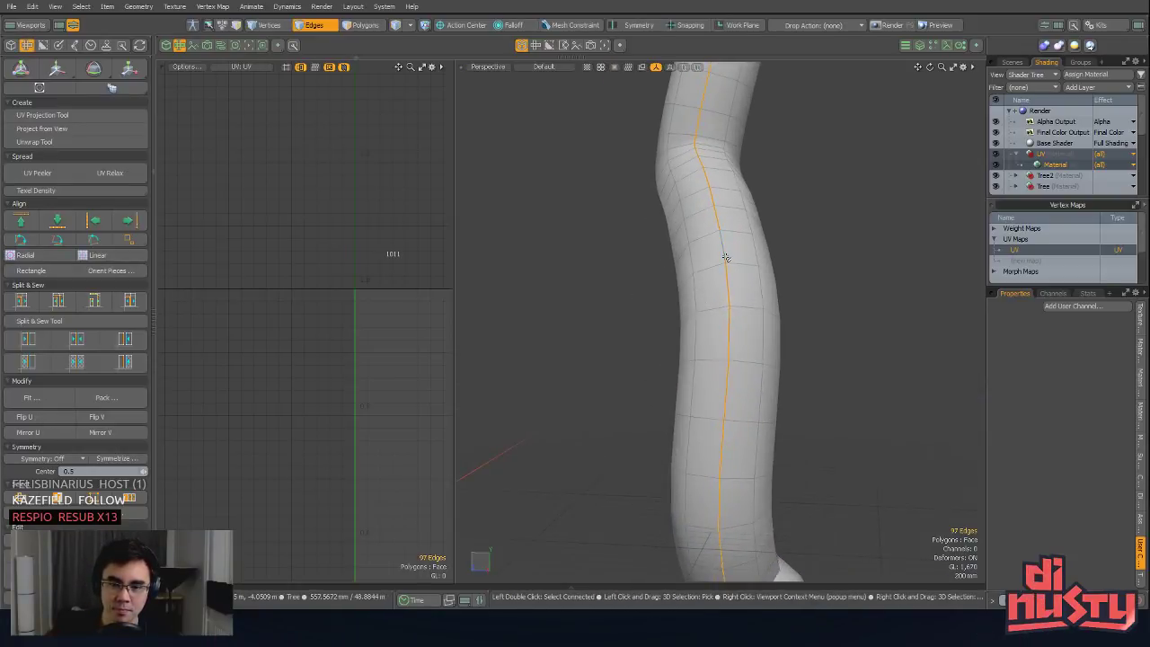
# Step: Discard the seam selection and select a different lengthwise edge run together with the root's end loops
pyautogui.hotkey('ctrl', 'z')
pyautogui.scroll(-4, 758, 360)
pyautogui.keyDown('alt'); pyautogui.moveTo(728, 297); pyautogui.dragTo(769, 244); pyautogui.keyUp('alt')
pyautogui.scroll(-4, 768, 278)
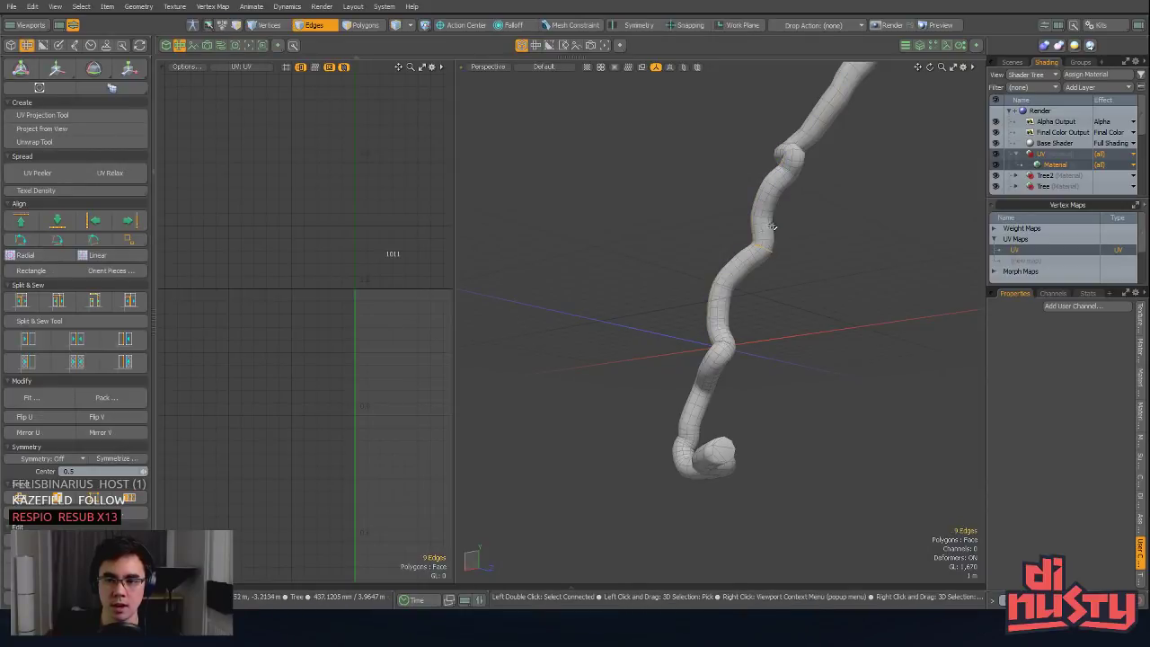
pyautogui.doubleClick(768, 230)
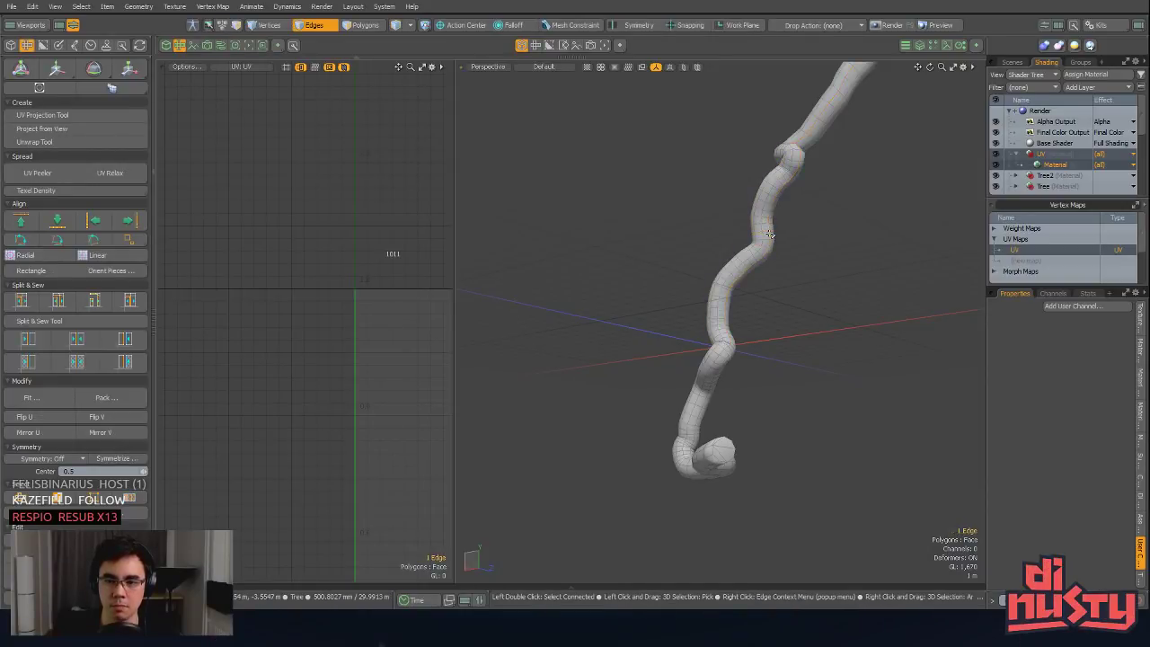
pyautogui.doubleClick(770, 234)
pyautogui.scroll(3, 769, 234)
pyautogui.keyDown('alt'); pyautogui.moveTo(803, 258); pyautogui.dragTo(752, 306); pyautogui.keyUp('alt')
pyautogui.scroll(6, 719, 395)
pyautogui.keyDown('alt'); pyautogui.moveTo(842, 398); pyautogui.dragTo(680, 436); pyautogui.keyUp('alt')
pyautogui.keyDown('shift'); pyautogui.doubleClick(740, 423); pyautogui.keyUp('shift')
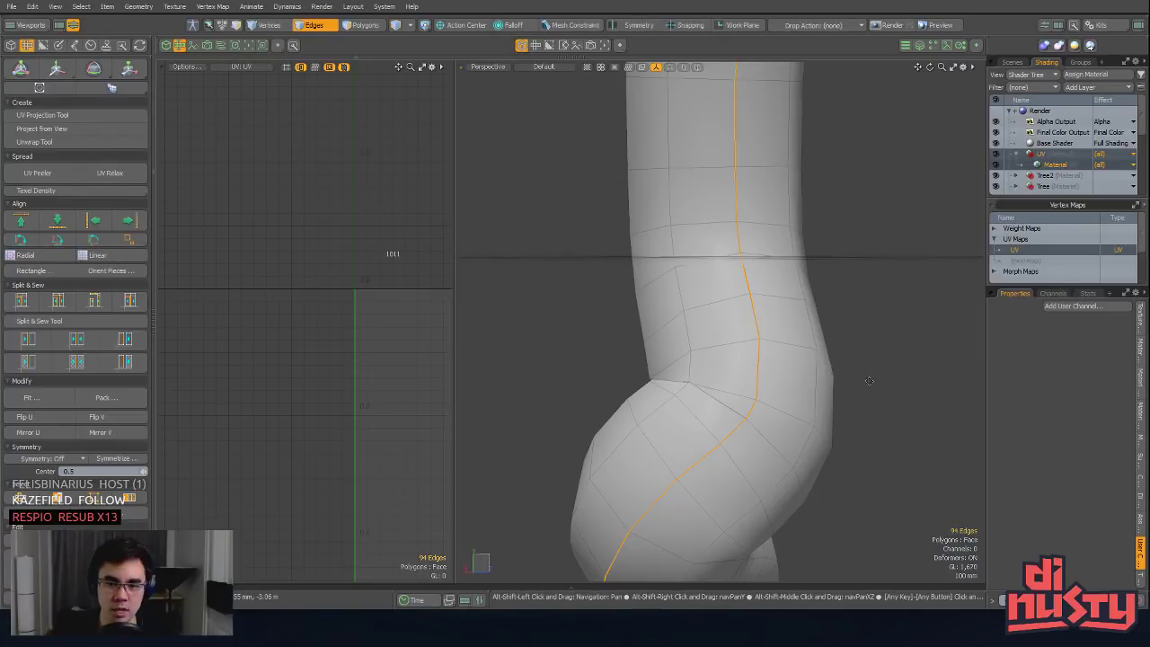
# Step: Examine the path of the reselected seam along the isolated root and through its bends
pyautogui.moveTo(865, 372)
pyautogui.keyDown('alt'); pyautogui.mouseDown()
pyautogui.moveTo(860, 406)
pyautogui.moveTo(833, 414)
pyautogui.moveTo(808, 374)
pyautogui.moveTo(660, 416)
pyautogui.moveTo(614, 398)
pyautogui.moveTo(852, 389)
pyautogui.mouseUp(); pyautogui.keyUp('alt')
pyautogui.scroll(-4, 860, 405)
pyautogui.scroll(-2, 809, 374)
pyautogui.keyDown('alt'); pyautogui.moveTo(852, 388); pyautogui.dragTo(809, 289); pyautogui.keyUp('alt')
pyautogui.keyDown('alt'); pyautogui.keyDown('shift'); pyautogui.moveTo(809, 290); pyautogui.dragTo(823, 318); pyautogui.keyUp('shift'); pyautogui.keyUp('alt')
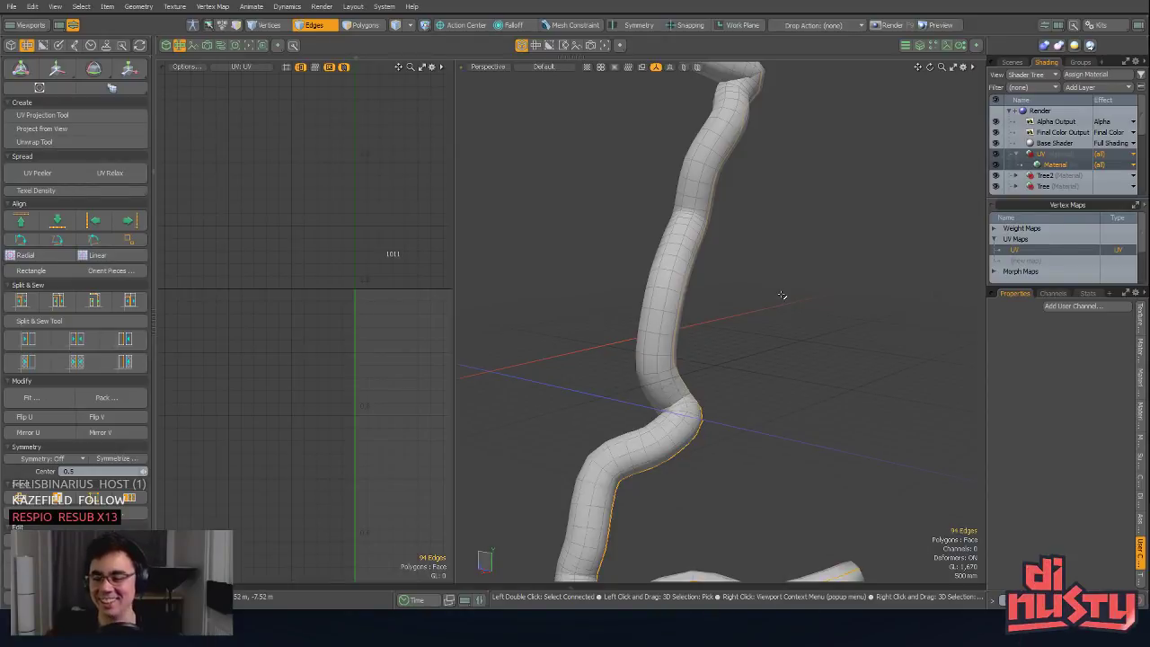
pyautogui.click(822, 310)
pyautogui.keyDown('alt'); pyautogui.keyDown('shift'); pyautogui.moveTo(790, 380); pyautogui.dragTo(734, 296); pyautogui.keyUp('shift'); pyautogui.keyUp('alt')
pyautogui.click(690, 333)
pyautogui.scroll(5, 724, 301)
pyautogui.keyDown('alt'); pyautogui.moveTo(644, 368); pyautogui.dragTo(850, 351); pyautogui.keyUp('alt')
pyautogui.scroll(-5, 860, 386)
# Step: Unhide all the roots and bring the whole model back into view
pyautogui.press('u')
pyautogui.press('5')
pyautogui.scroll(-8, 729, 393)
pyautogui.keyDown('alt'); pyautogui.moveTo(730, 393); pyautogui.dragTo(636, 223); pyautogui.keyUp('alt')
pyautogui.press('2')
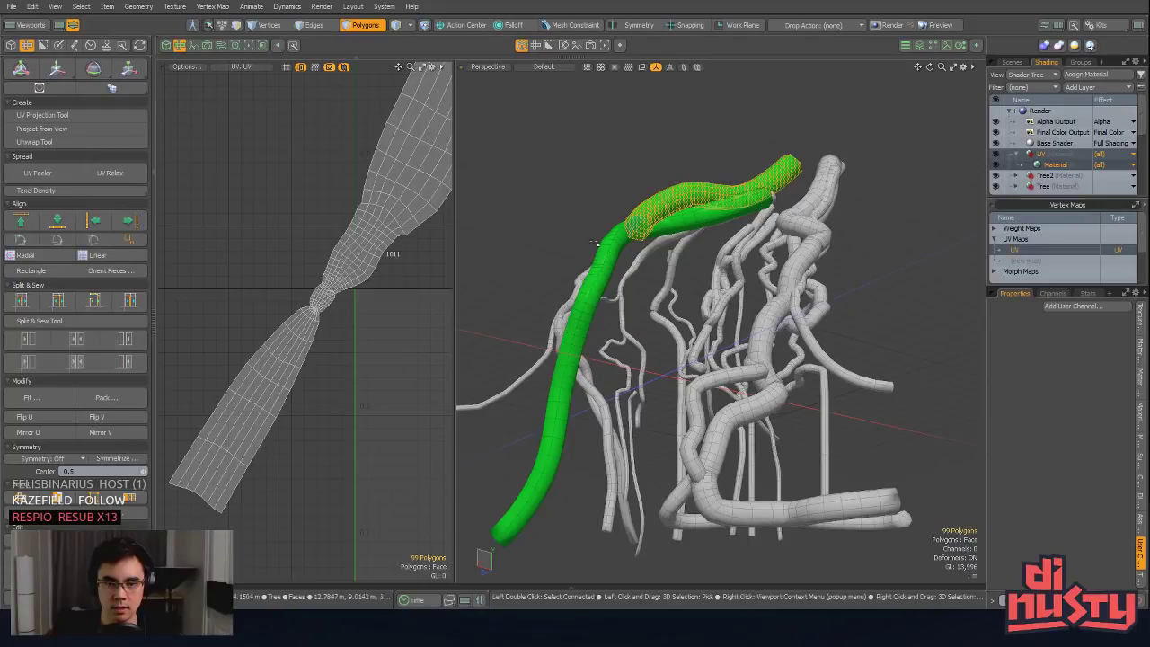
# Step: Select the polygons at the pinch of the thin root's UV strip and locate them on the model
pyautogui.scroll(-3, 393, 326)
pyautogui.scroll(1, 440, 311)
pyautogui.scroll(-1, 423, 314)
pyautogui.scroll(1, 230, 216)
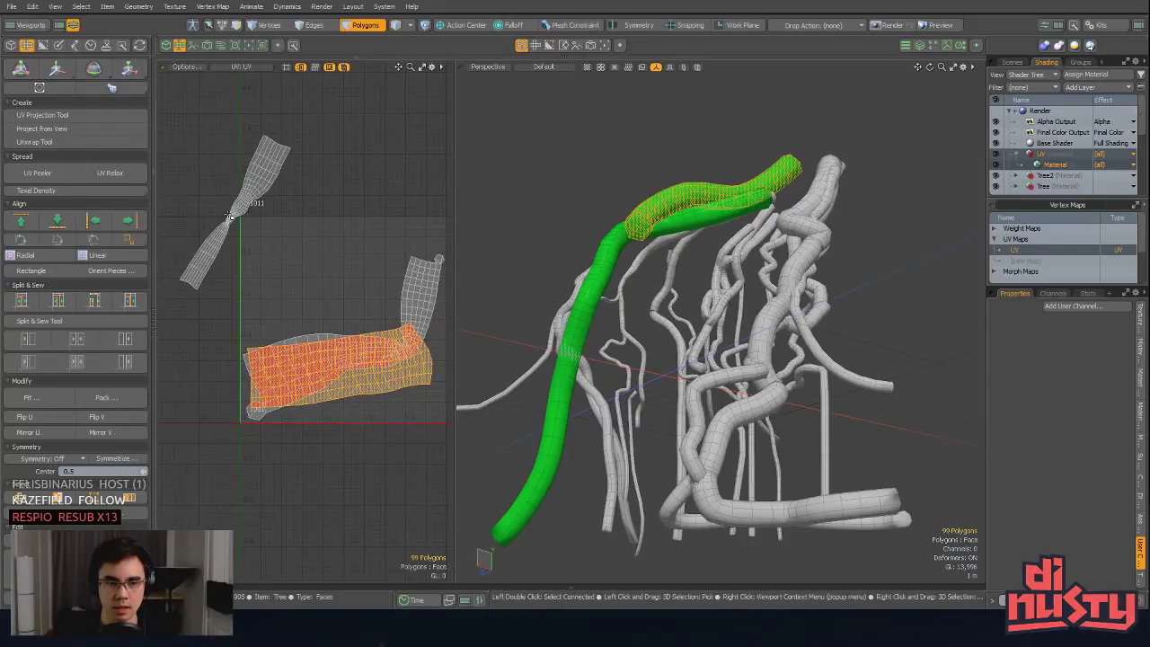
pyautogui.doubleClick(235, 219)
pyautogui.scroll(1, 241, 223)
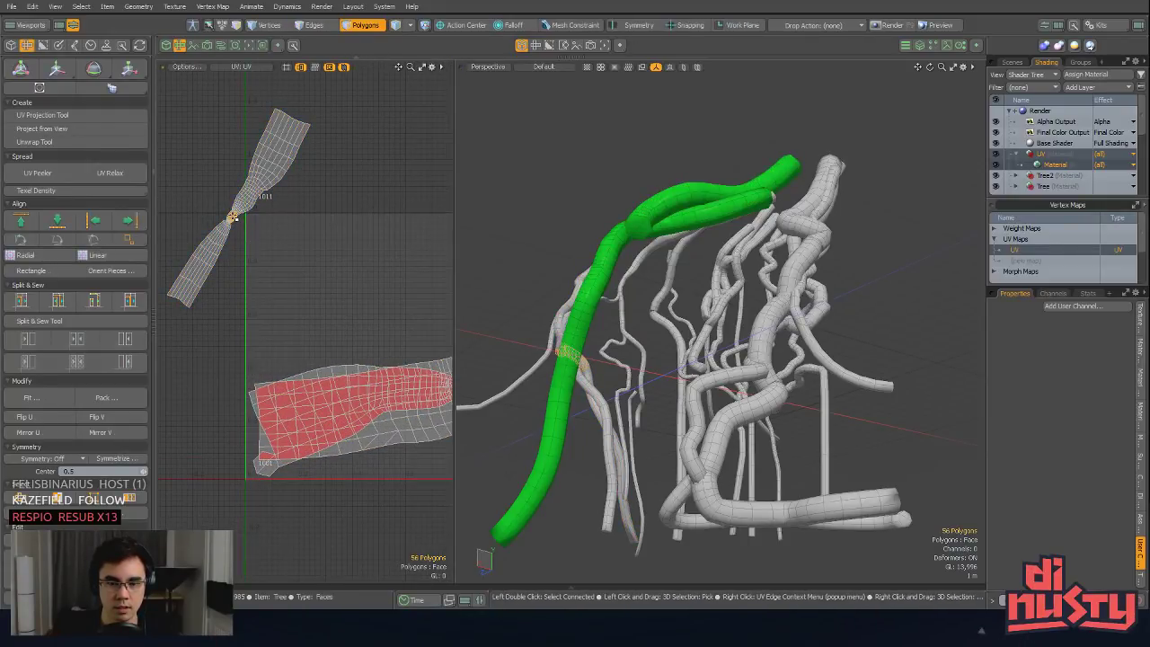
pyautogui.doubleClick(232, 218)
# Step: Select the connected thin roots and the adjoining green roots, and hide the rest of the model
pyautogui.keyDown('alt'); pyautogui.moveTo(782, 386); pyautogui.dragTo(768, 298); pyautogui.keyUp('alt')
pyautogui.press('3')
pyautogui.keyDown('alt'); pyautogui.moveTo(843, 309); pyautogui.dragTo(790, 359); pyautogui.keyUp('alt')
pyautogui.press(']')
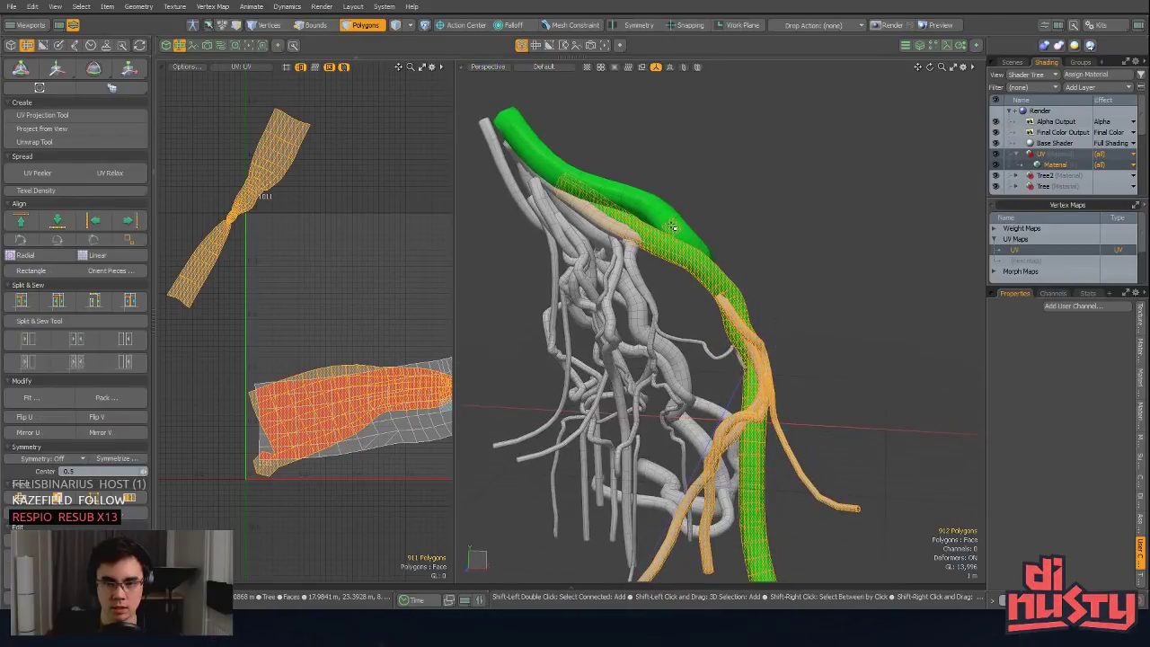
pyautogui.keyDown('shift'); pyautogui.doubleClick(672, 226); pyautogui.keyUp('shift')
pyautogui.keyDown('alt'); pyautogui.moveTo(674, 230); pyautogui.dragTo(719, 359); pyautogui.keyUp('alt')
pyautogui.hotkey('shift', 'h')
pyautogui.click(783, 335)
# Step: Select a lengthwise edge run on the thin root with the pinched UVs
pyautogui.scroll(3, 782, 336)
pyautogui.doubleClick(673, 296)
pyautogui.keyDown('ctrl'); pyautogui.keyDown('alt'); pyautogui.moveTo(673, 296); pyautogui.dragTo(683, 234); pyautogui.keyUp('alt'); pyautogui.keyUp('ctrl')
pyautogui.press('2')
pyautogui.doubleClick(765, 246)
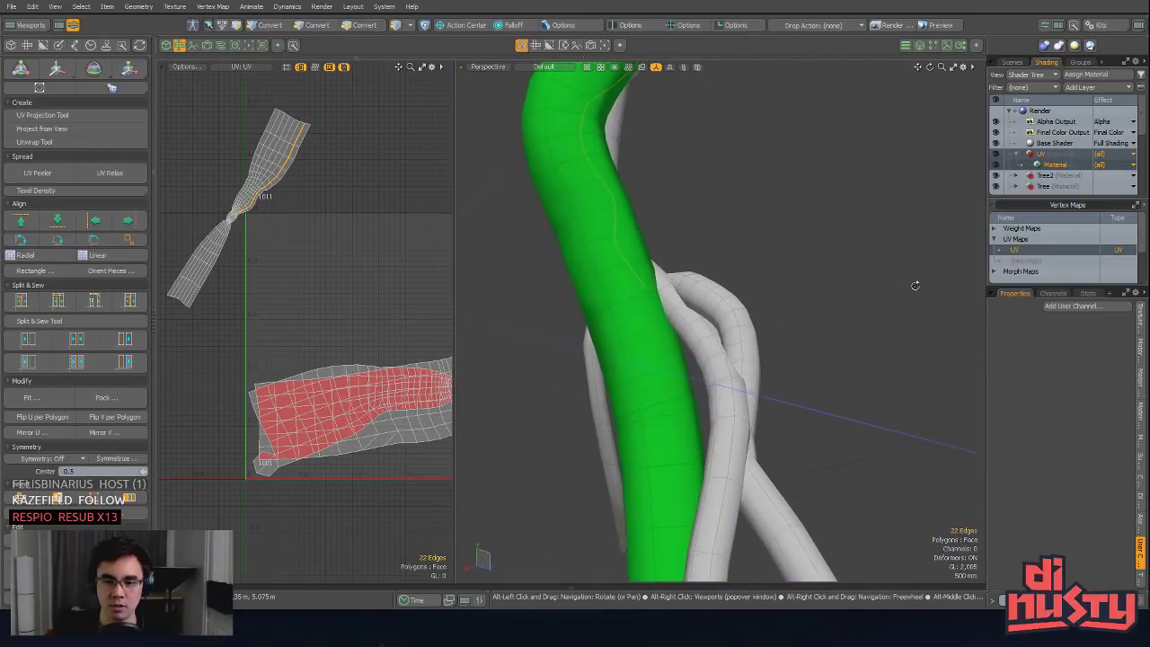
# Step: Try to delete the thick green root that runs in front of the thin roots
pyautogui.press('3')
pyautogui.click(590, 198)
pyautogui.doubleClick(589, 184)
pyautogui.press('Delete')
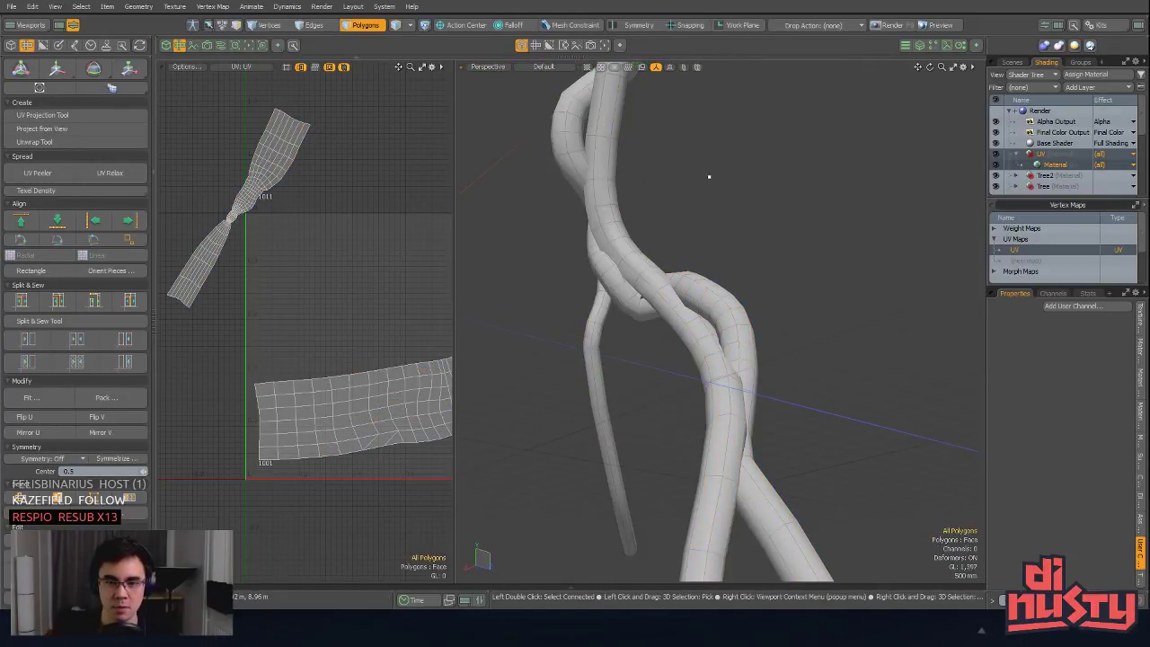
pyautogui.keyDown('alt'); pyautogui.moveTo(711, 177); pyautogui.dragTo(675, 235); pyautogui.keyUp('alt')
pyautogui.hotkey('ctrl', 'z')
# Step: Select all connected polygons of the two thin grey roots wrapped around the thick green root
pyautogui.keyDown('alt'); pyautogui.moveTo(772, 264); pyautogui.dragTo(719, 301); pyautogui.keyUp('alt')
pyautogui.click(696, 360)
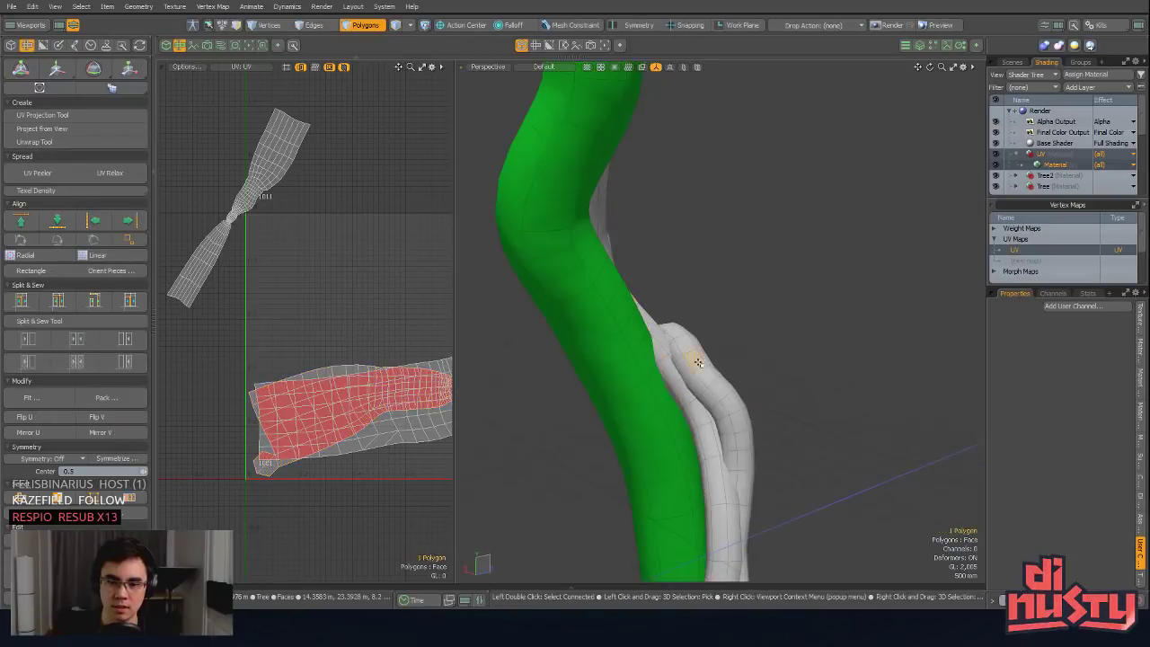
pyautogui.keyDown('shift'); pyautogui.click(693, 390); pyautogui.keyUp('shift')
pyautogui.keyDown('alt'); pyautogui.moveTo(693, 390); pyautogui.dragTo(629, 332); pyautogui.keyUp('alt')
pyautogui.keyDown('shift'); pyautogui.doubleClick(743, 267); pyautogui.keyUp('shift')
pyautogui.keyDown('alt'); pyautogui.moveTo(771, 268); pyautogui.dragTo(828, 260); pyautogui.keyUp('alt')
pyautogui.click(765, 249)
pyautogui.press(']')
# Step: Assign the selected thin roots a new UV1 material in yellow-green with RGB 0.58, 0.86, 0.07
pyautogui.press('m')
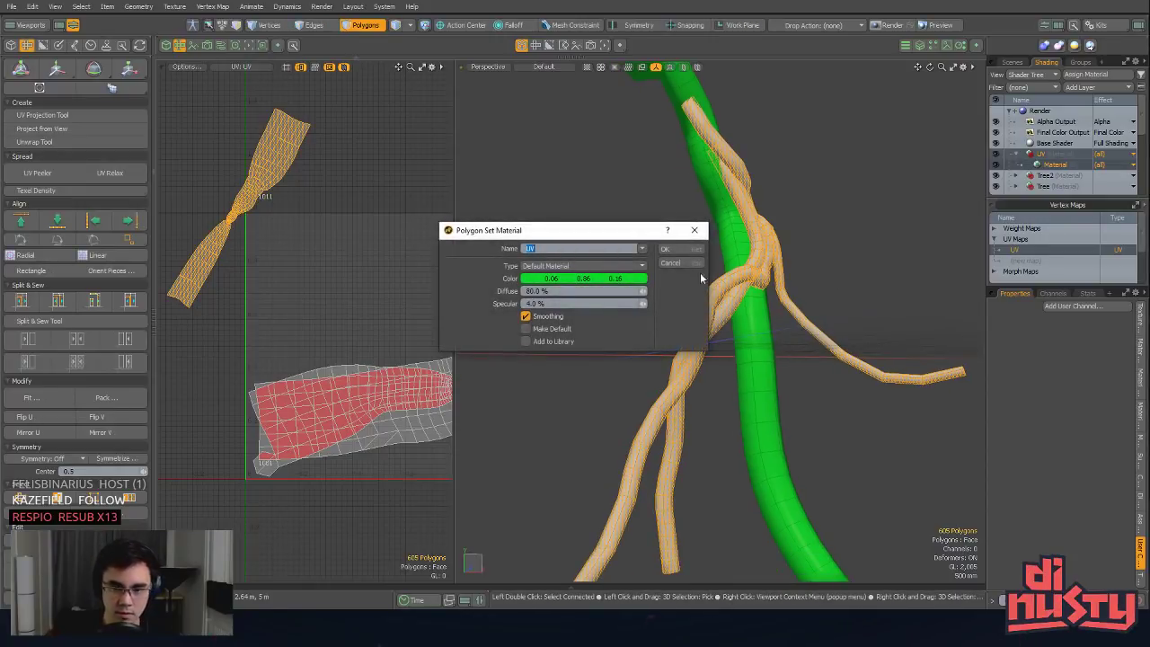
pyautogui.click(591, 278)
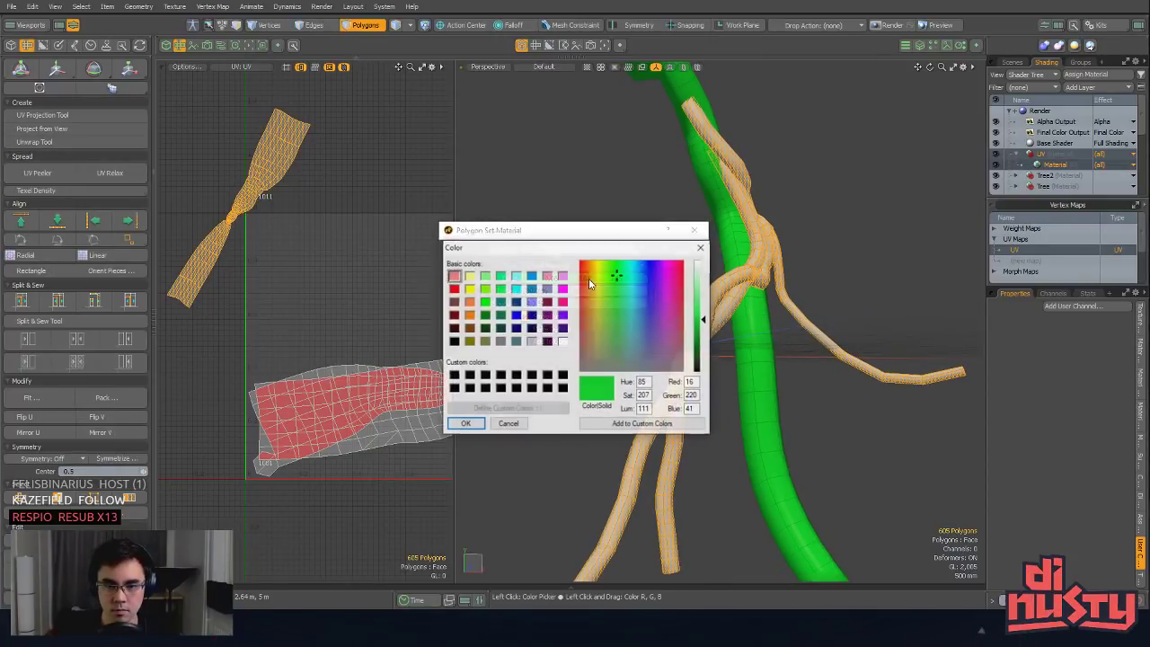
pyautogui.click(466, 423)
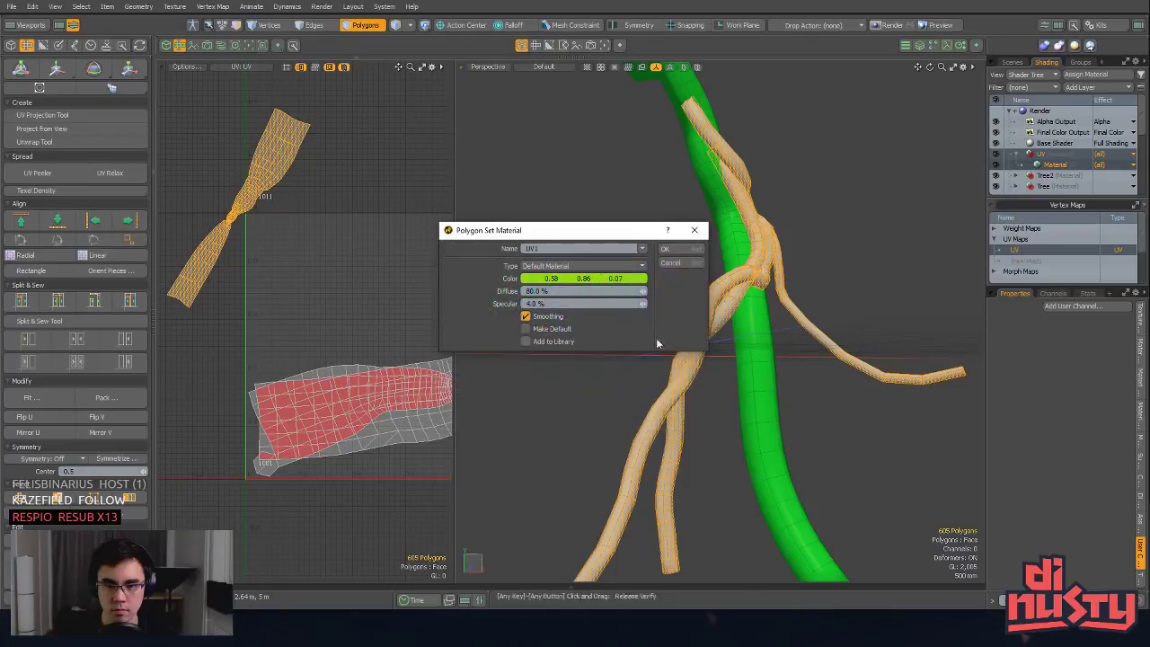
pyautogui.click(683, 249)
pyautogui.click(805, 252)
pyautogui.scroll(3, 805, 253)
pyautogui.keyDown('alt'); pyautogui.moveTo(805, 253); pyautogui.dragTo(734, 249); pyautogui.keyUp('alt')
pyautogui.hotkey('ctrl', 'z')
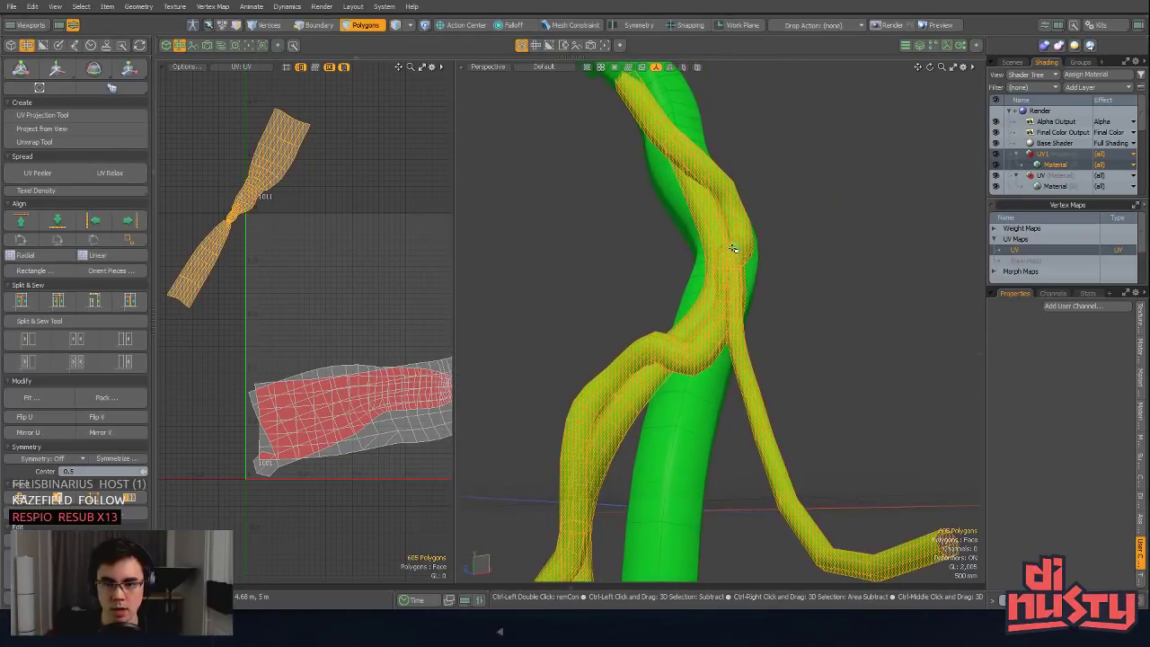
# Step: Change the thin roots' UV1 material colour to orange and clear the selection
pyautogui.press('m')
pyautogui.click(583, 277)
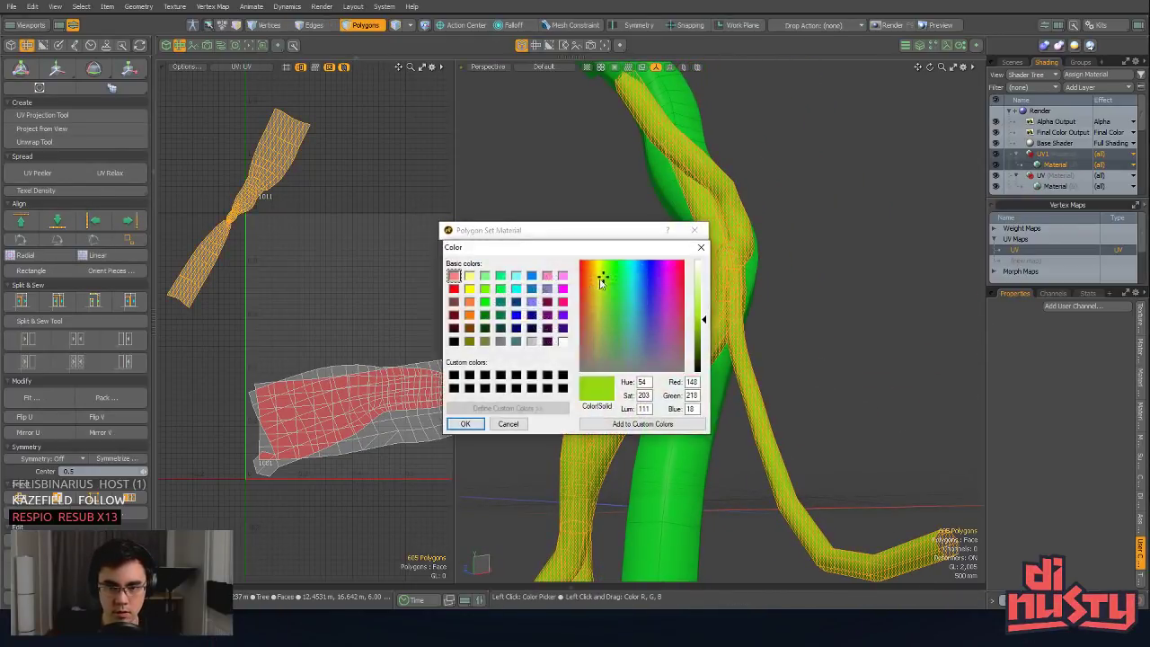
pyautogui.click(466, 427)
pyautogui.click(684, 250)
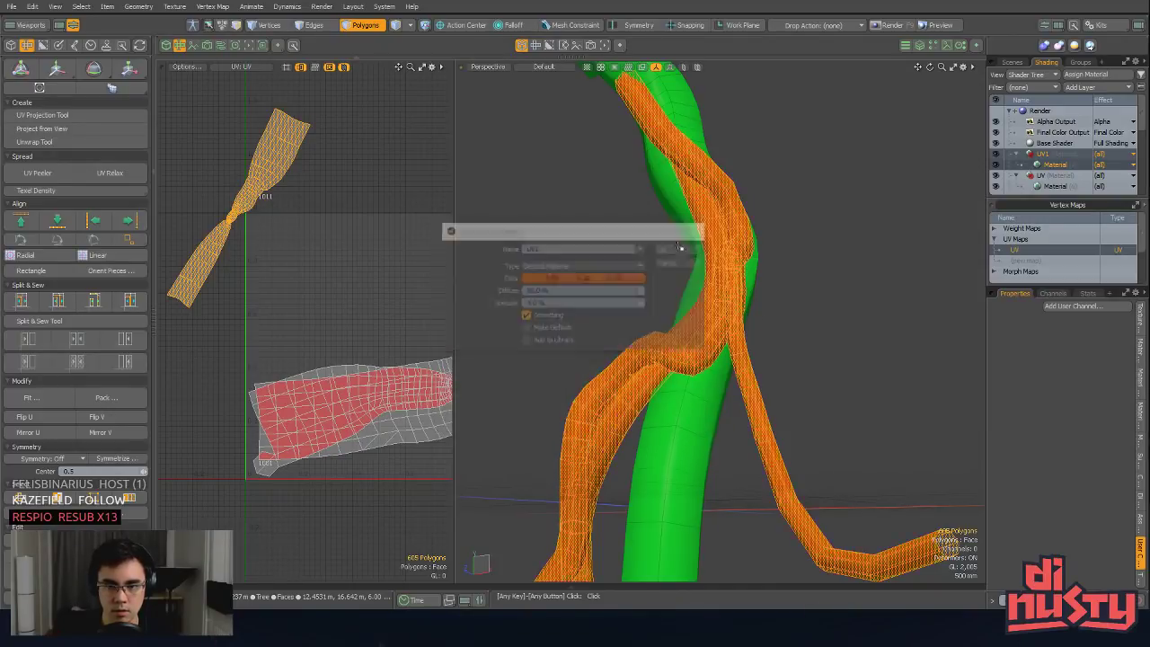
pyautogui.click(816, 268)
# Step: Select the connected orange root with the pinched UVs and compare it with its UV strip
pyautogui.keyDown('alt'); pyautogui.moveTo(816, 268); pyautogui.dragTo(582, 464); pyautogui.keyUp('alt')
pyautogui.doubleClick(598, 272)
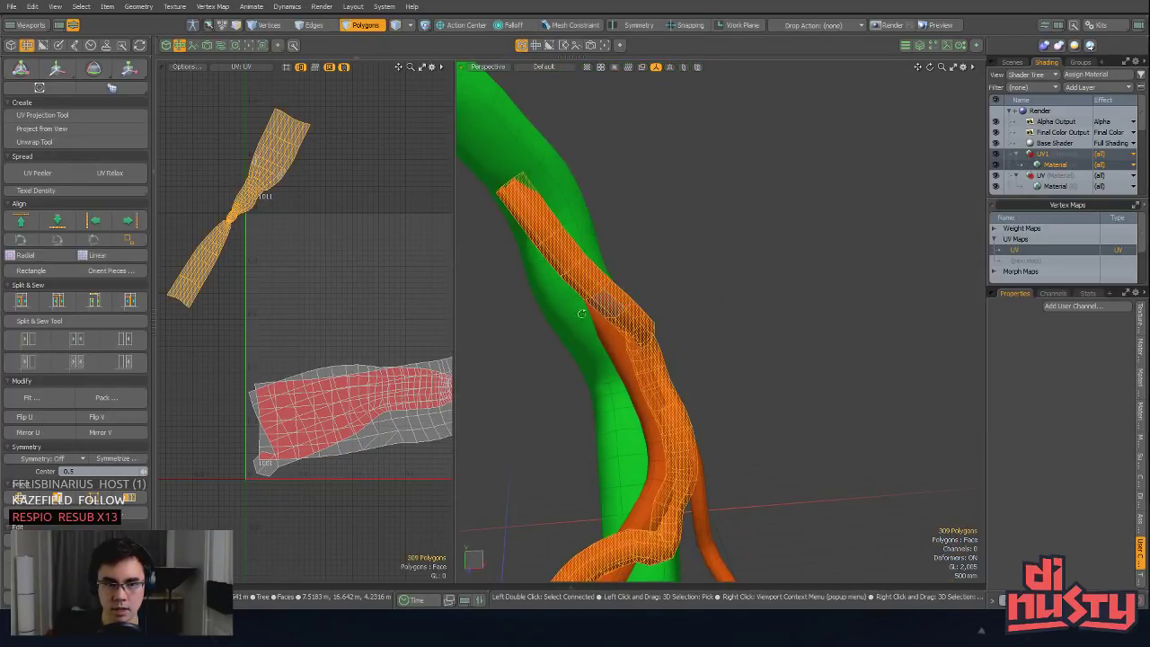
pyautogui.keyDown('alt'); pyautogui.moveTo(290, 237); pyautogui.dragTo(334, 257); pyautogui.keyUp('alt')
pyautogui.scroll(-4, 647, 277)
pyautogui.keyDown('alt'); pyautogui.moveTo(646, 277); pyautogui.dragTo(661, 247); pyautogui.keyUp('alt')
pyautogui.scroll(3, 642, 337)
# Step: Select lengthwise edge loops along the orange root where its UV strip is pinched
pyautogui.press('2')
pyautogui.click(644, 337)
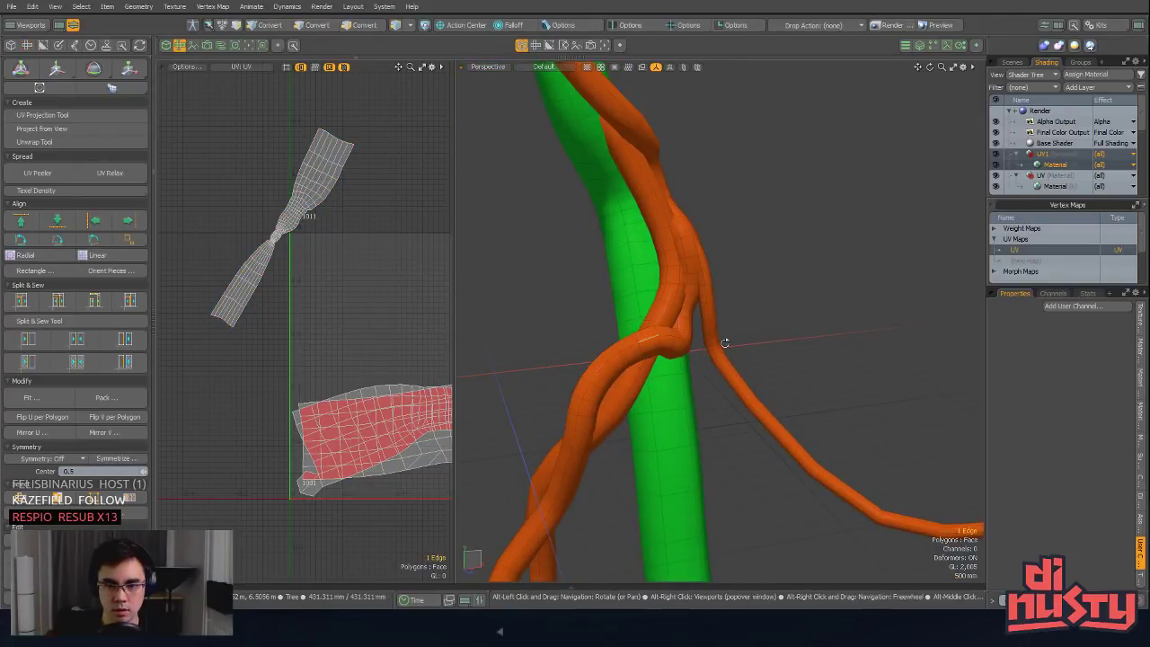
pyautogui.keyDown('alt'); pyautogui.moveTo(725, 343); pyautogui.dragTo(626, 326); pyautogui.keyUp('alt')
pyautogui.scroll(6, 657, 334)
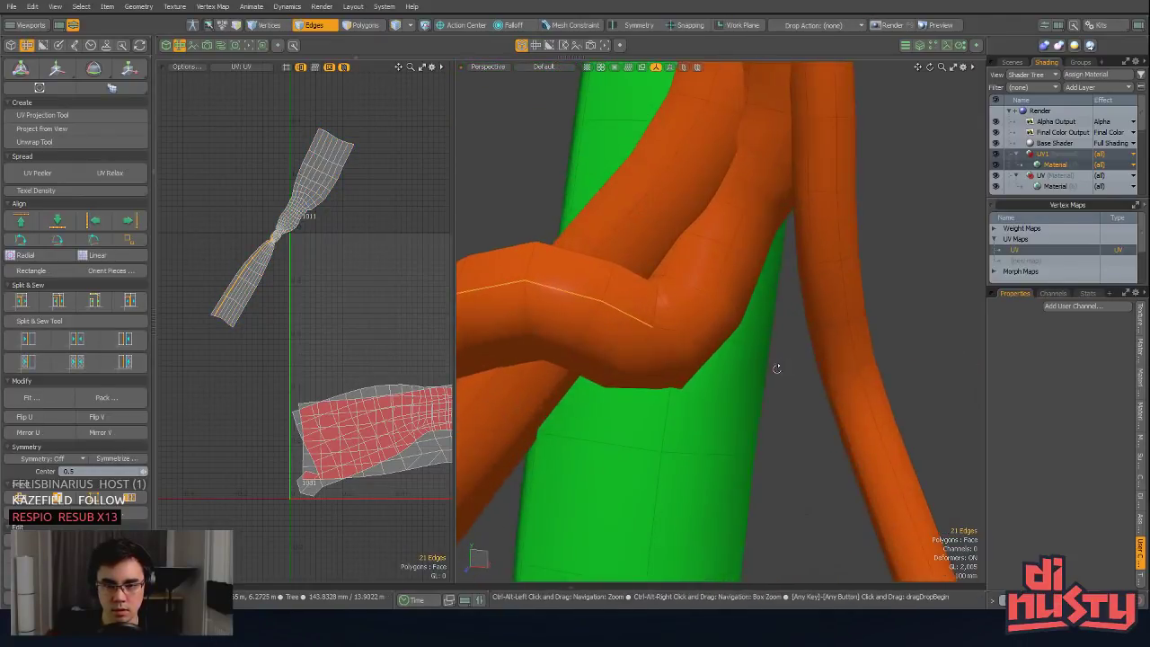
pyautogui.scroll(-5, 747, 315)
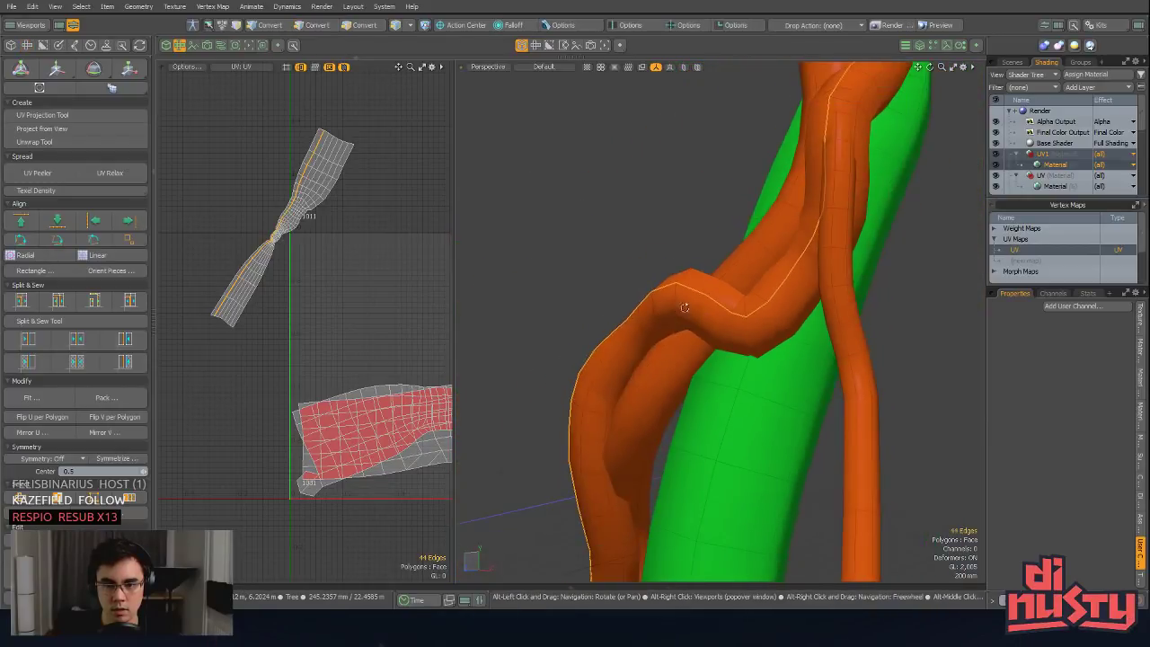
pyautogui.keyDown('alt'); pyautogui.moveTo(747, 316); pyautogui.dragTo(714, 287); pyautogui.keyUp('alt')
# Step: Select the connected orange root with the pinched UVs and hide the rest of the model
pyautogui.scroll(-5, 786, 206)
pyautogui.press('3')
pyautogui.scroll(3, 728, 315)
pyautogui.doubleClick(707, 272)
pyautogui.hotkey('shift', 'h')
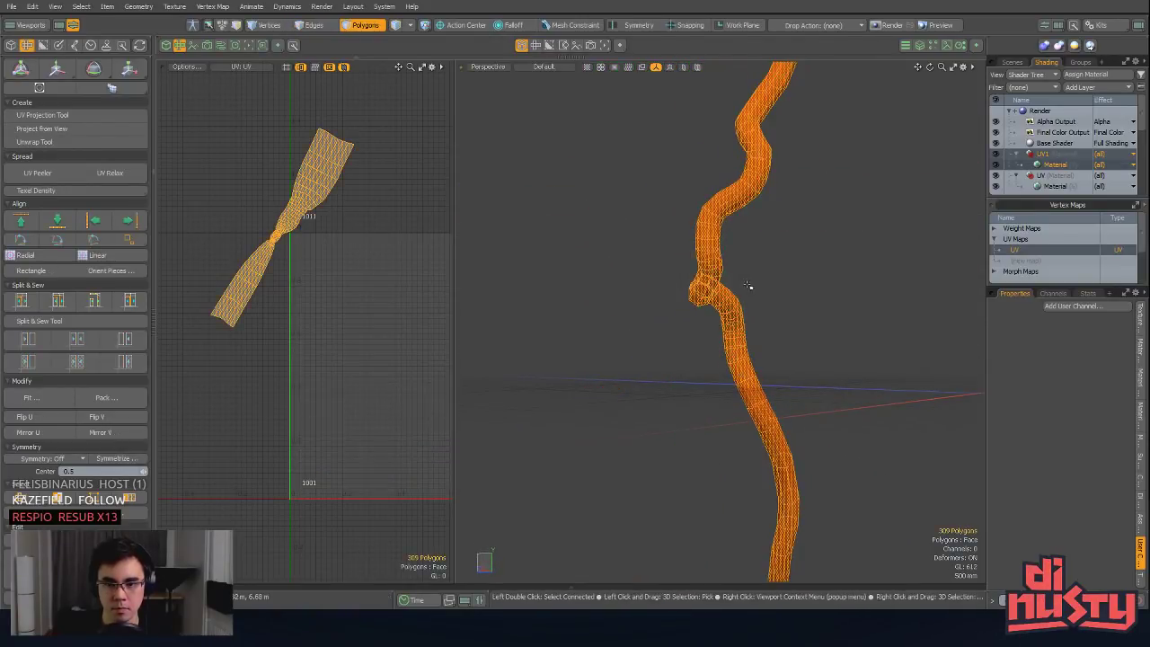
# Step: Lasso the stray polygons at the gap in the isolated root's tight bend and remove them
pyautogui.scroll(4, 708, 272)
pyautogui.press('2')
pyautogui.keyDown('alt'); pyautogui.moveTo(807, 299); pyautogui.dragTo(676, 250); pyautogui.keyUp('alt')
pyautogui.scroll(4, 775, 286)
pyautogui.press('3')
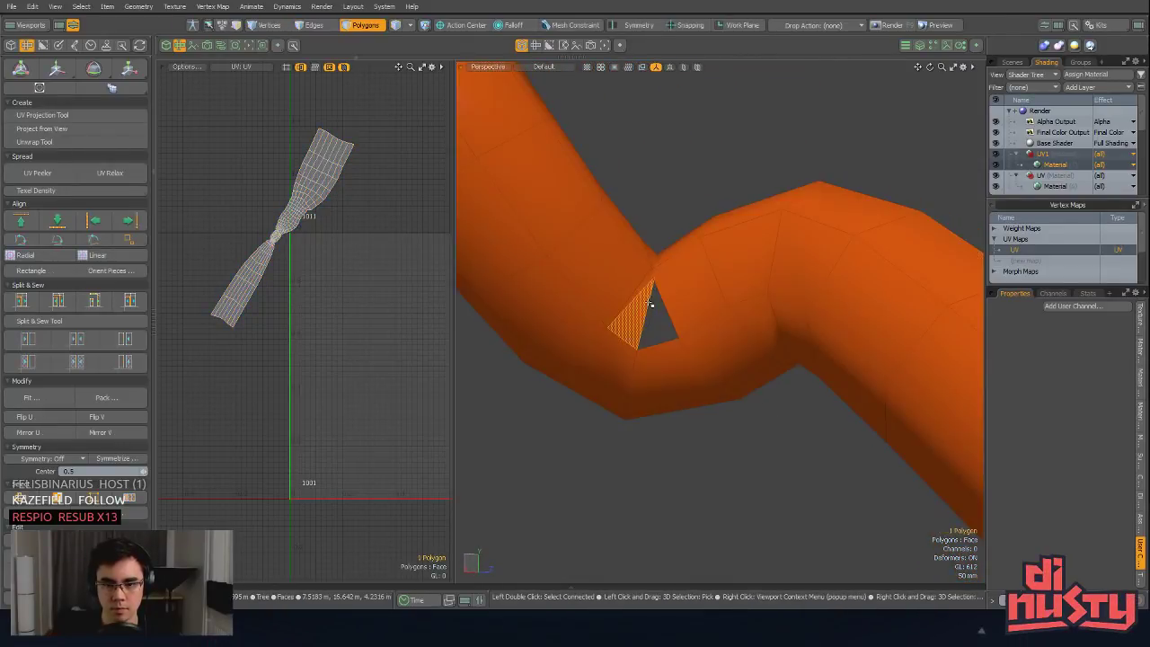
pyautogui.doubleClick(645, 303)
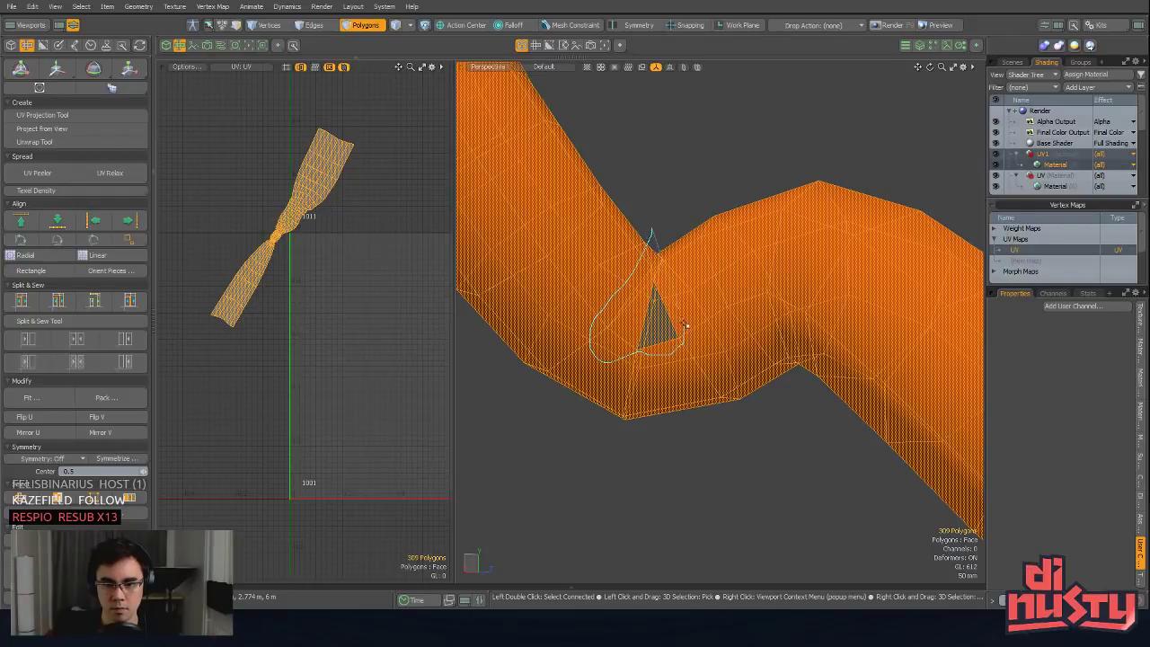
pyautogui.moveTo(685, 325); pyautogui.dragTo(683, 329, button='right')
pyautogui.moveTo(688, 174)
pyautogui.keyDown('alt'); pyautogui.mouseDown()
pyautogui.moveTo(570, 315)
pyautogui.moveTo(611, 327)
pyautogui.moveTo(788, 239)
pyautogui.mouseUp(); pyautogui.keyUp('alt')
pyautogui.keyDown('alt'); pyautogui.moveTo(719, 282); pyautogui.dragTo(611, 332); pyautogui.keyUp('alt')
# Step: Toggle the Lazy Selection option
pyautogui.press('1')
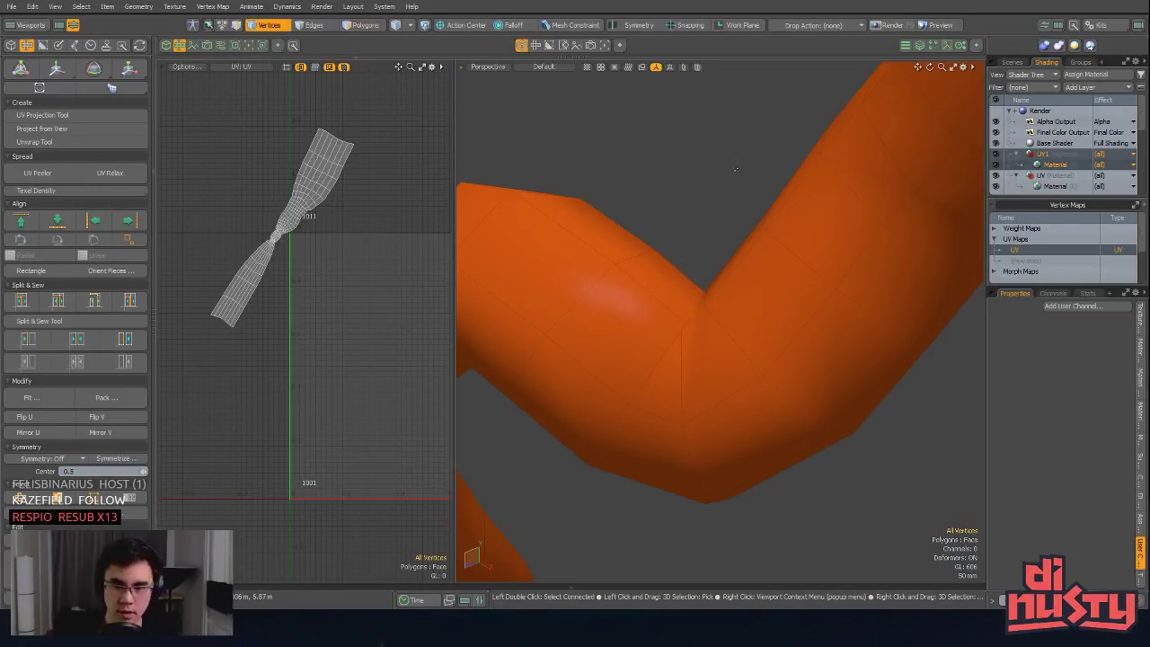
pyautogui.click(81, 6)
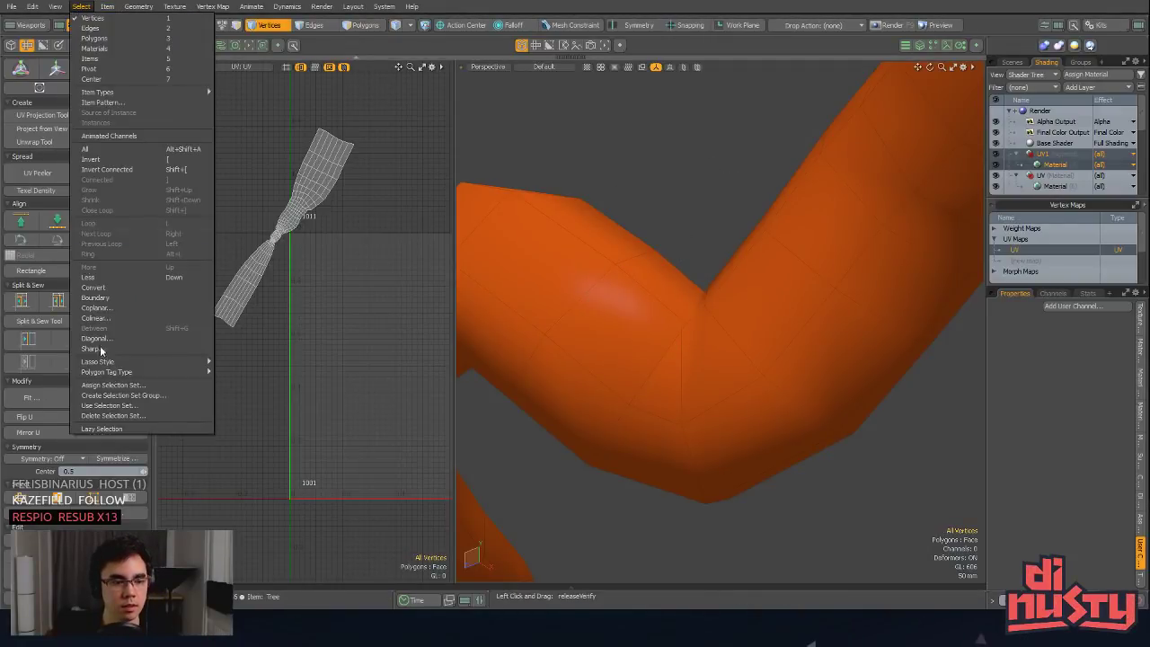
pyautogui.click(118, 430)
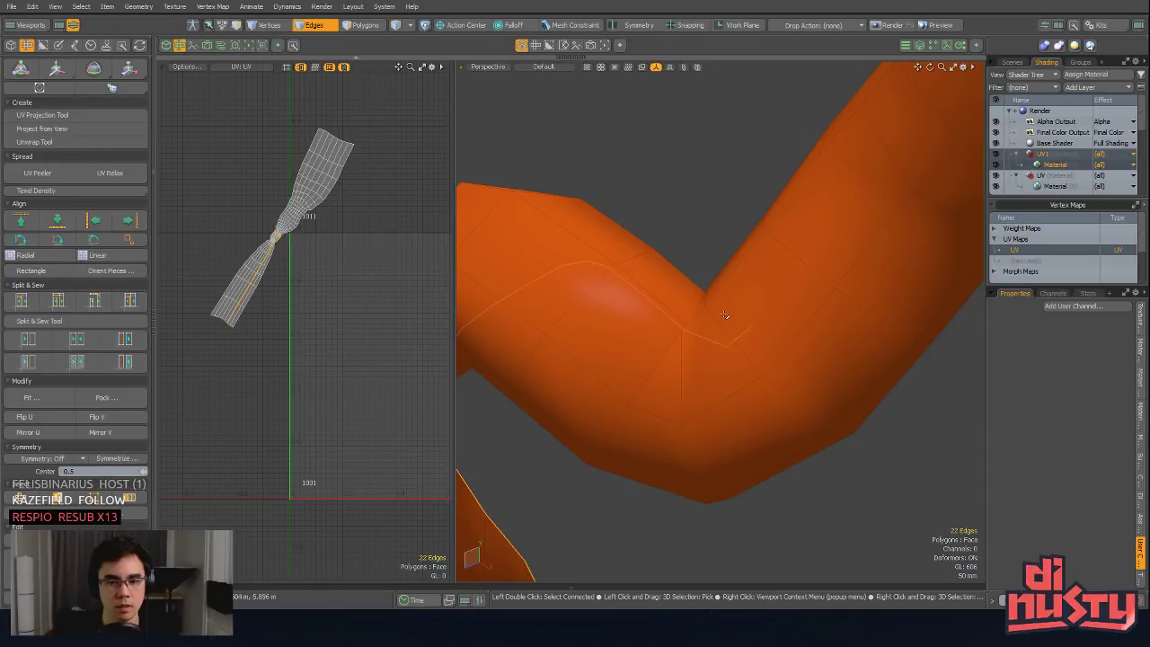
# Step: Try the Weld tool on the open gap at the root's tight bend
pyautogui.click(11, 44)
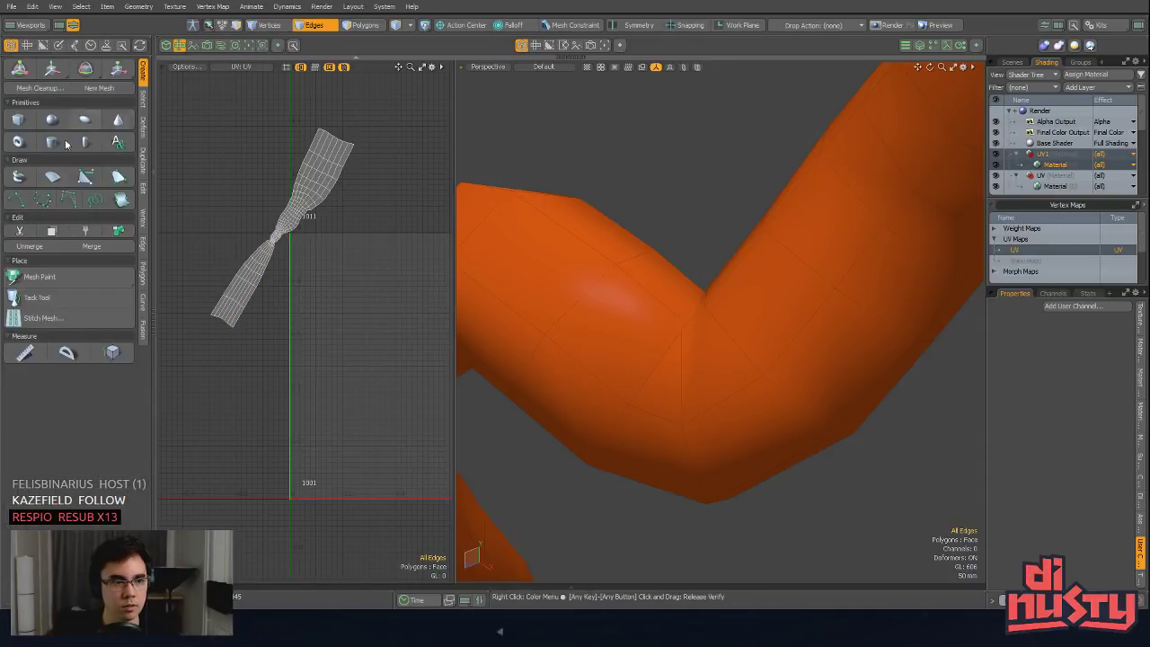
pyautogui.click(144, 98)
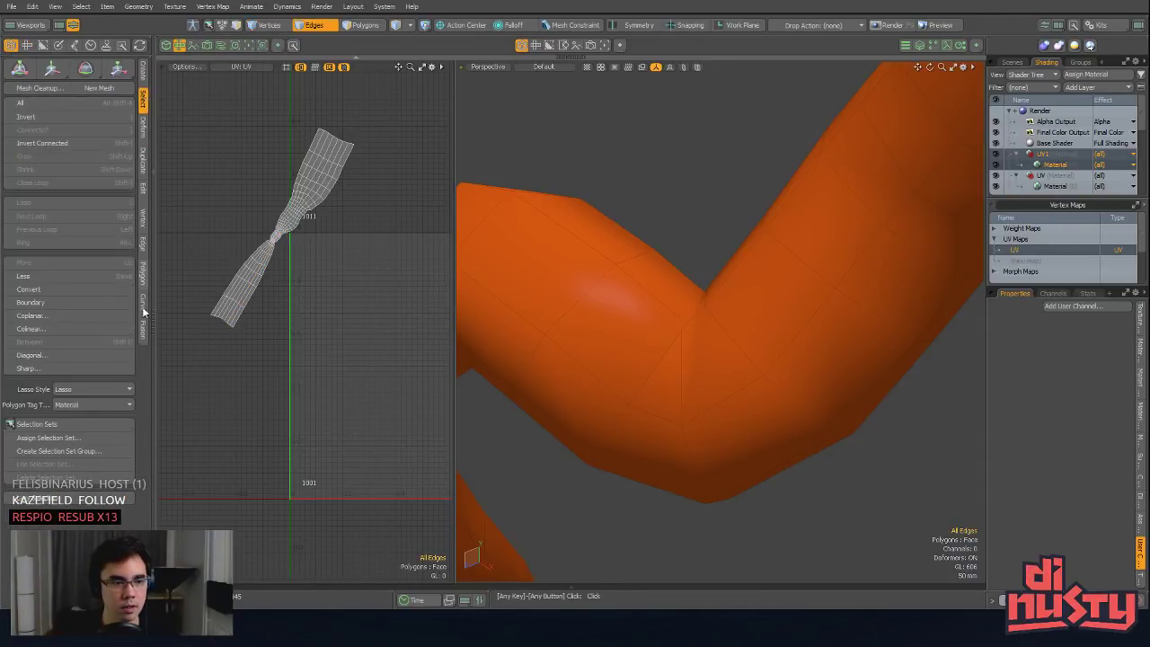
pyautogui.click(144, 219)
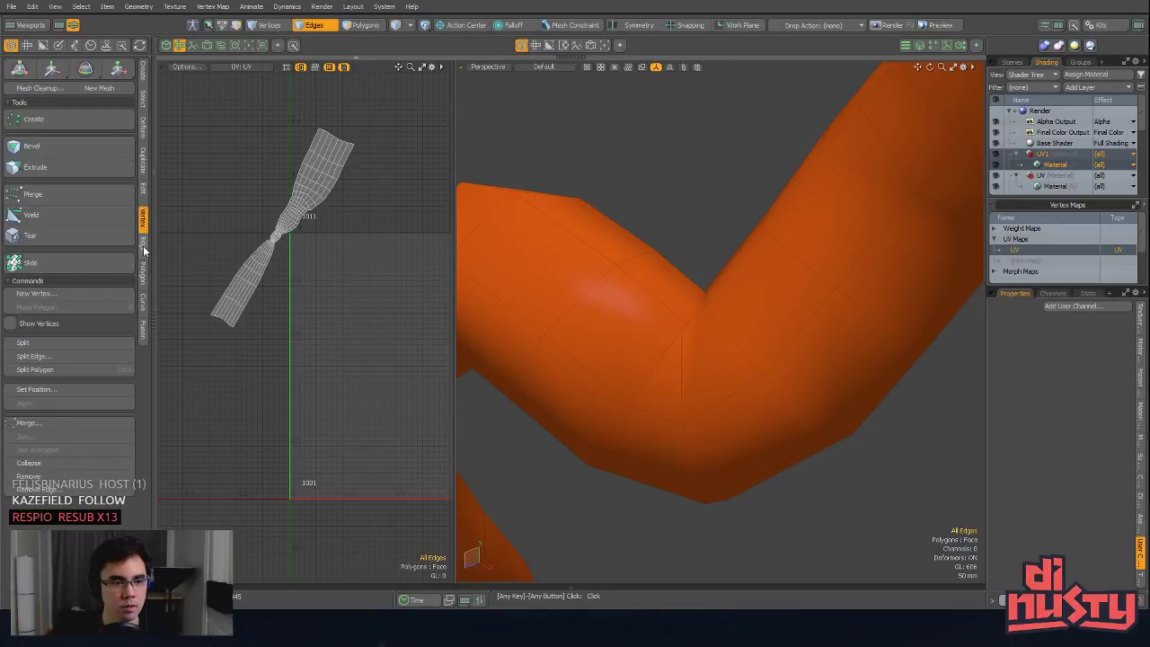
pyautogui.click(68, 223)
pyautogui.moveTo(710, 310)
pyautogui.keyDown('alt'); pyautogui.mouseDown()
pyautogui.moveTo(645, 356)
pyautogui.moveTo(829, 314)
pyautogui.moveTo(749, 341)
pyautogui.moveTo(732, 330)
pyautogui.moveTo(771, 319)
pyautogui.moveTo(729, 310)
pyautogui.mouseUp(); pyautogui.keyUp('alt')
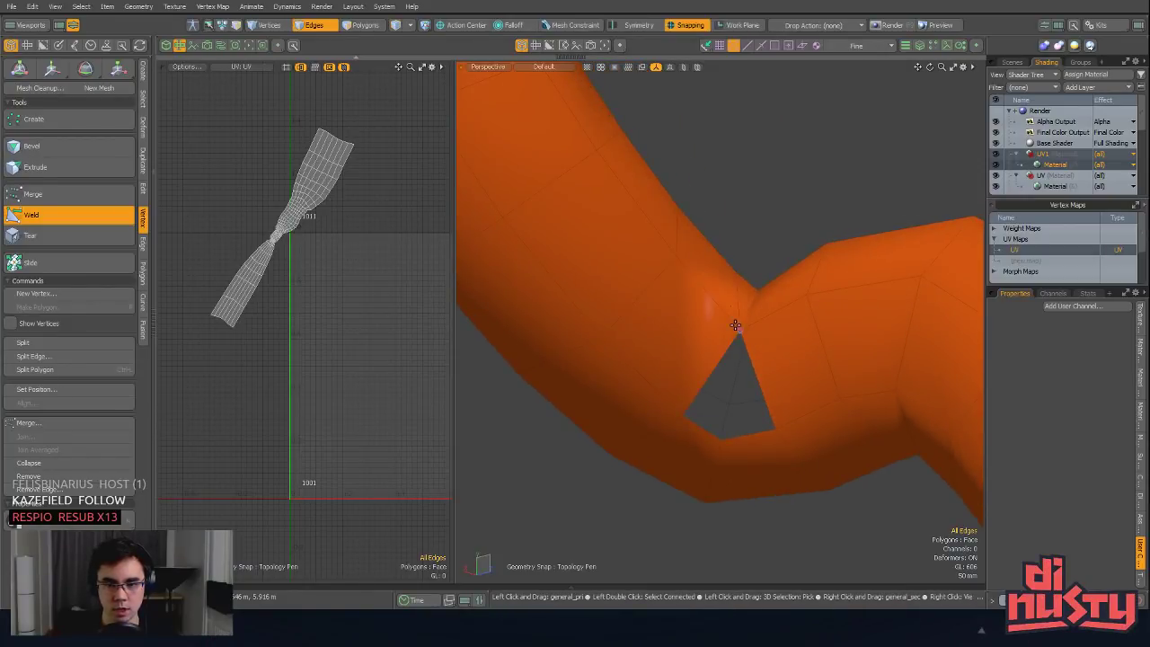
pyautogui.keyDown('alt'); pyautogui.moveTo(748, 375); pyautogui.dragTo(719, 370); pyautogui.keyUp('alt')
pyautogui.press('space')
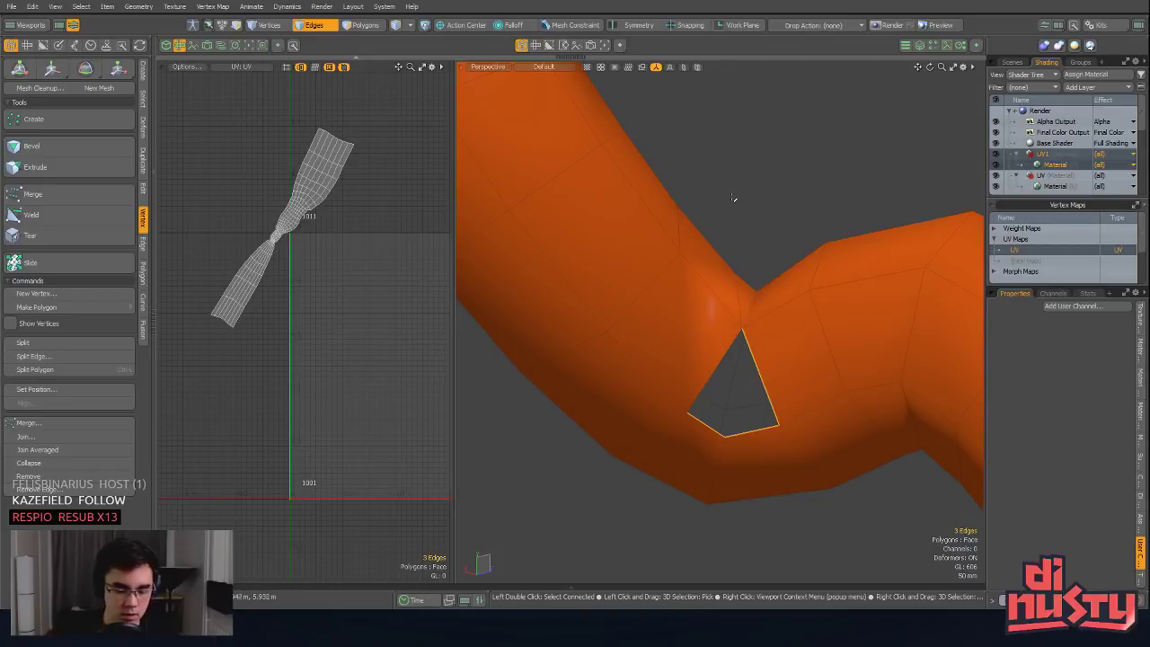
# Step: Examine the edges and connected polygons around the gap at the bend from several sides
pyautogui.click(734, 198)
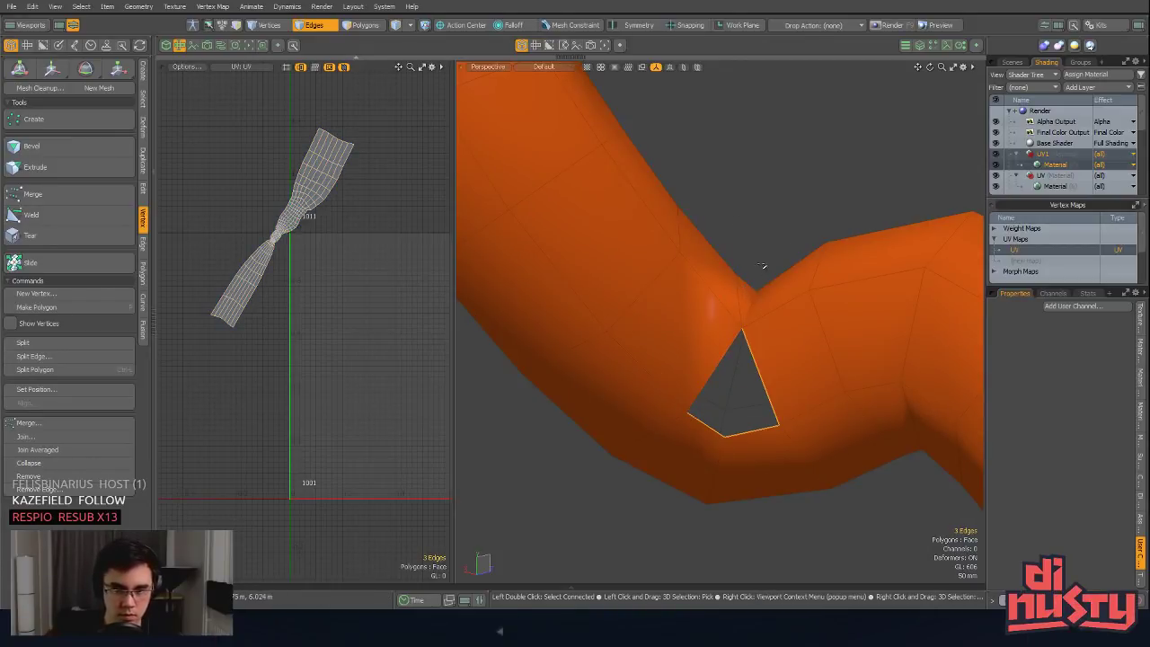
pyautogui.doubleClick(729, 357)
pyautogui.keyDown('alt'); pyautogui.moveTo(729, 356); pyautogui.dragTo(530, 372); pyautogui.keyUp('alt')
pyautogui.scroll(3, 740, 390)
pyautogui.scroll(3, 818, 401)
pyautogui.scroll(-5, 495, 359)
pyautogui.press('3')
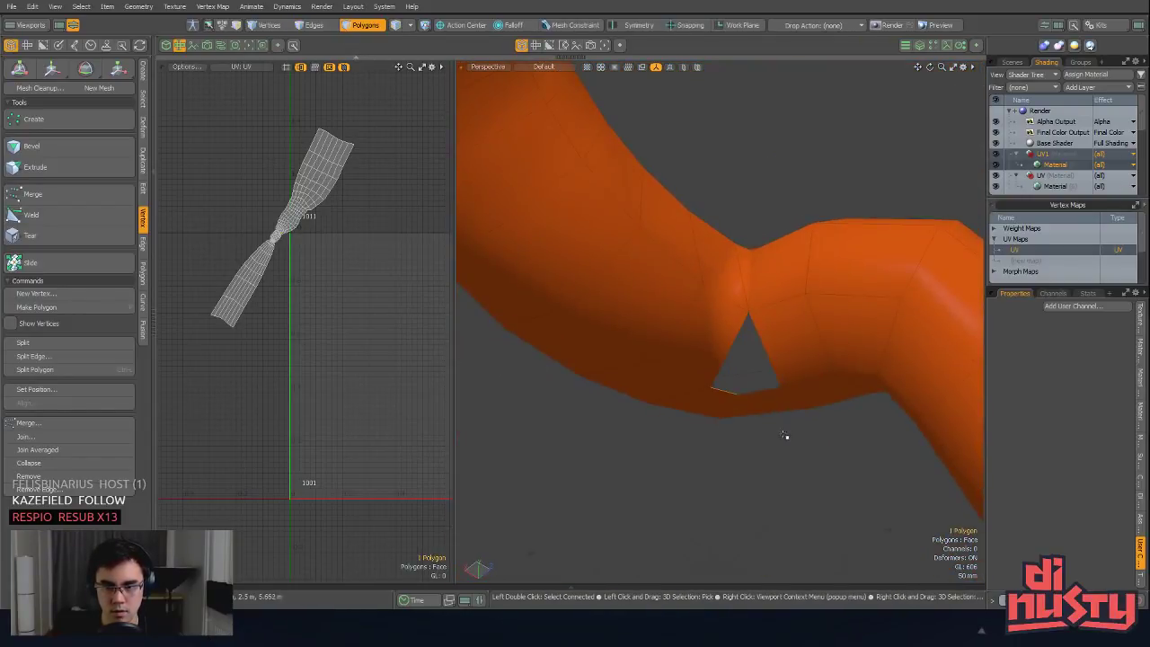
pyautogui.doubleClick(778, 351)
pyautogui.click(855, 449)
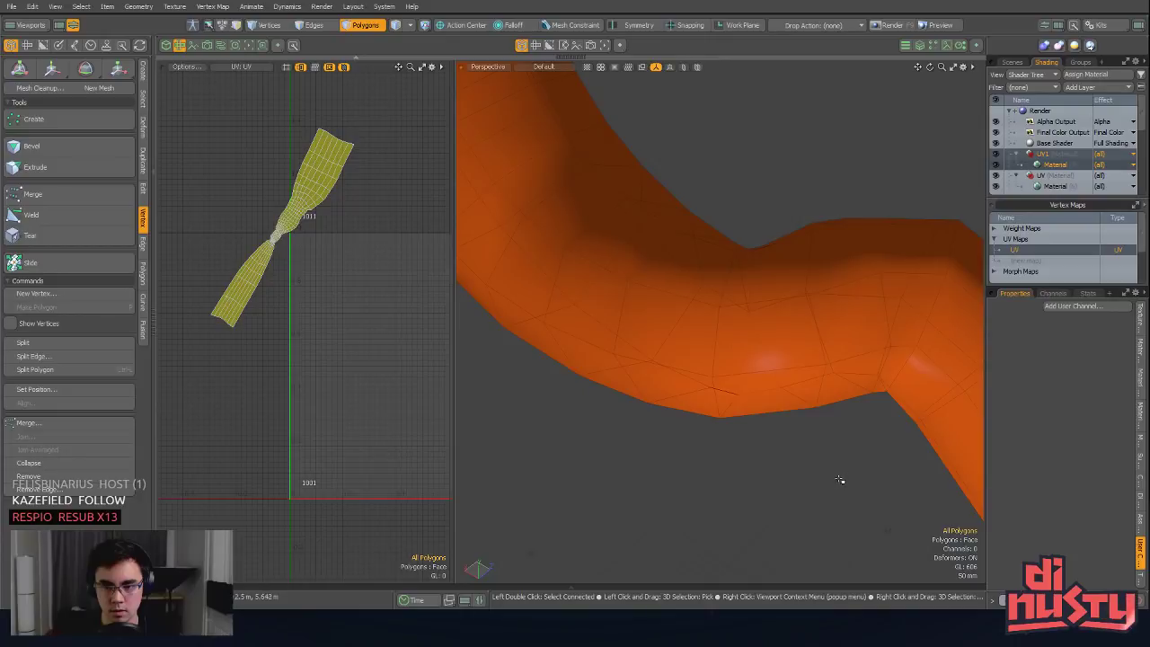
# Step: Delete the polygon adjoining the gap at the root's tight bend
pyautogui.keyDown('alt'); pyautogui.moveTo(839, 480); pyautogui.dragTo(849, 297); pyautogui.keyUp('alt')
pyautogui.click(776, 310)
pyautogui.doubleClick(840, 330)
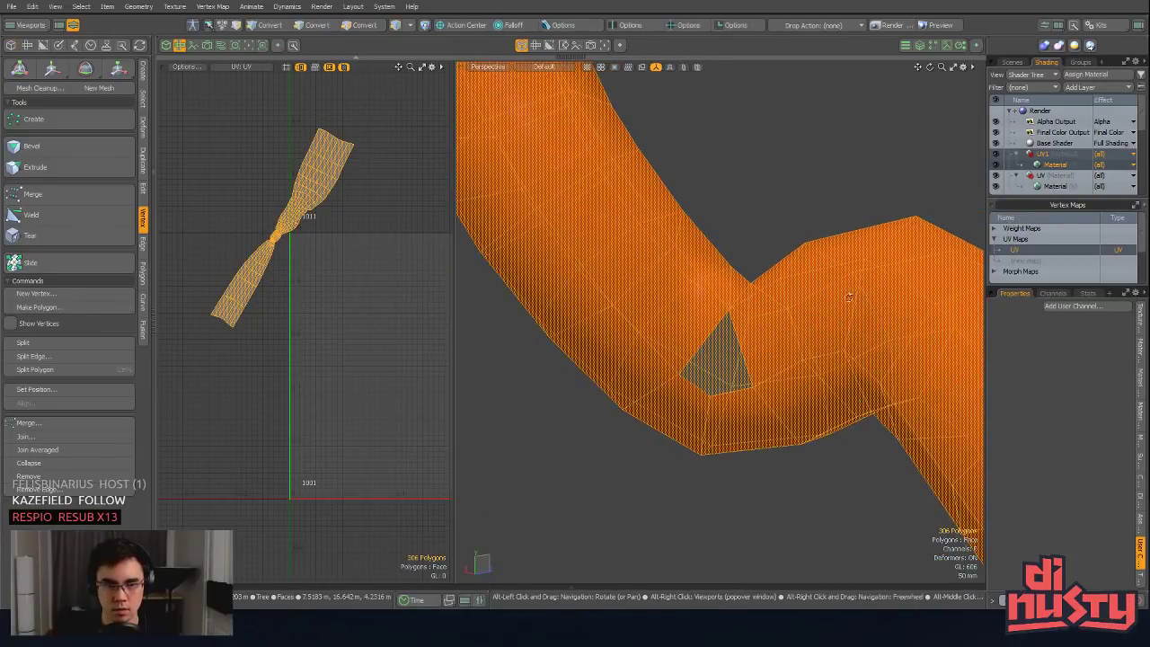
pyautogui.click(775, 197)
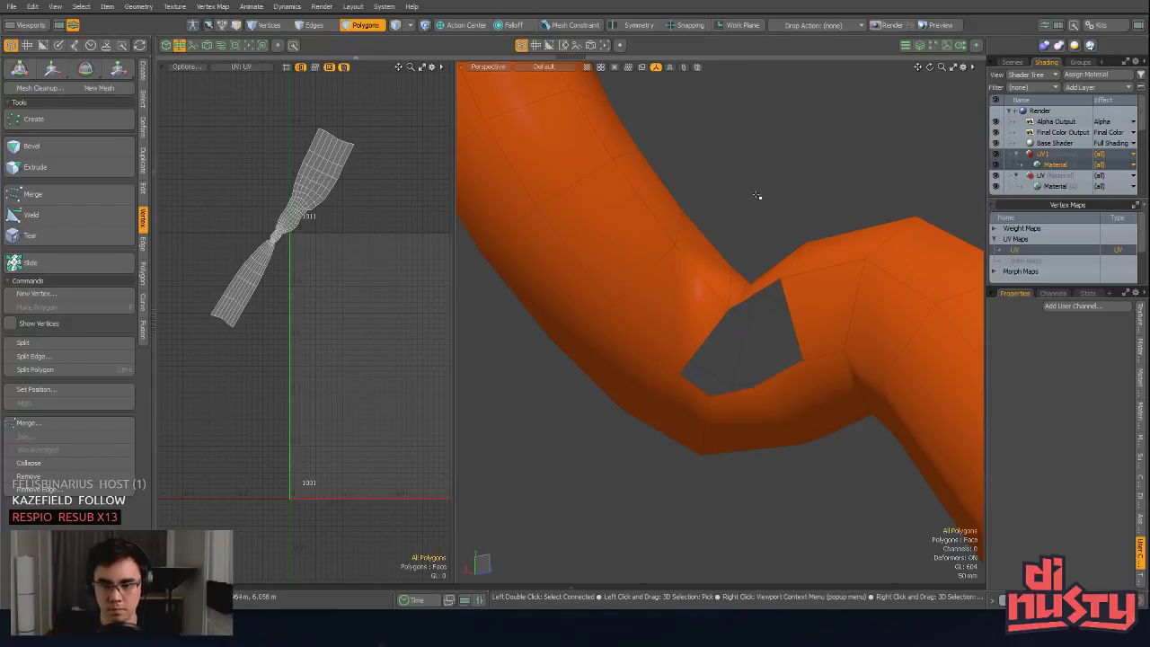
# Step: Examine the polygons, vertices and upper rim edge of the enlarged hole at the bend
pyautogui.doubleClick(756, 290)
pyautogui.press('1')
pyautogui.click(749, 312)
pyautogui.keyDown('alt'); pyautogui.moveTo(778, 304); pyautogui.dragTo(780, 347); pyautogui.keyUp('alt')
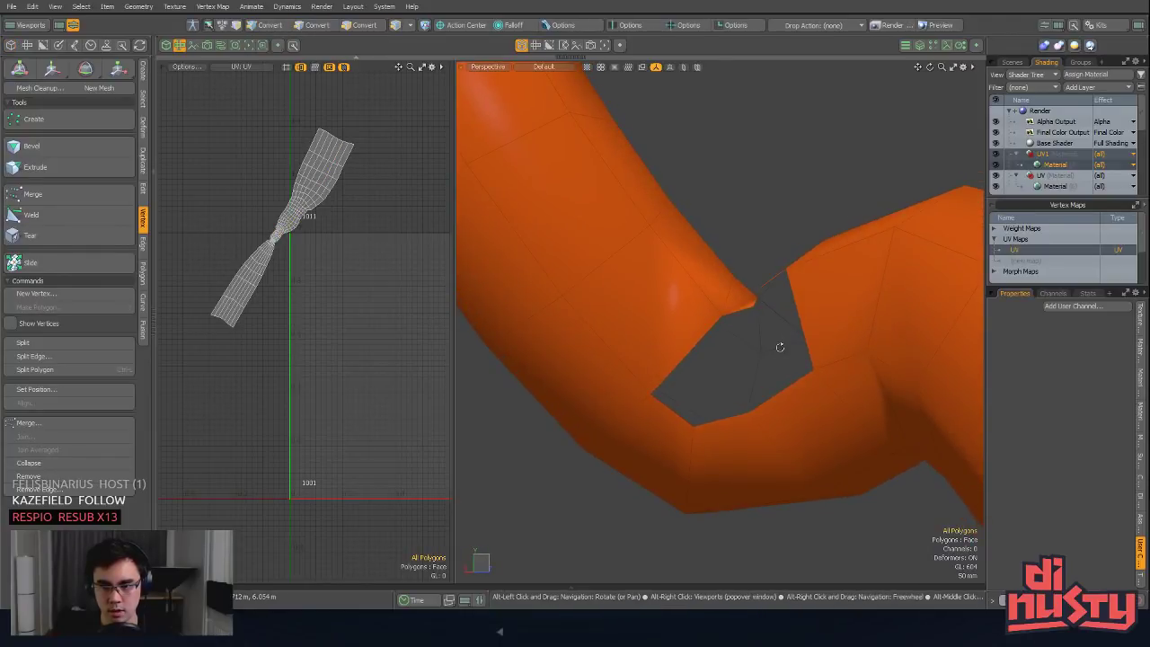
pyautogui.keyDown('alt'); pyautogui.moveTo(740, 200); pyautogui.dragTo(770, 347); pyautogui.keyUp('alt')
pyautogui.press('2')
pyautogui.click(755, 299)
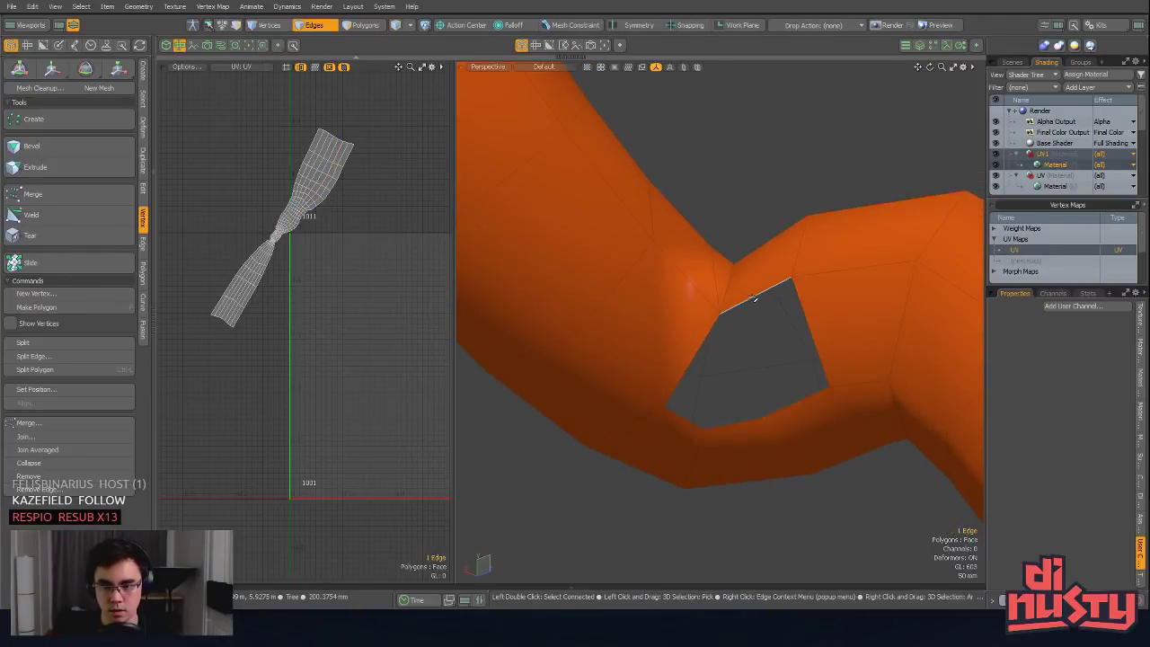
pyautogui.press('1')
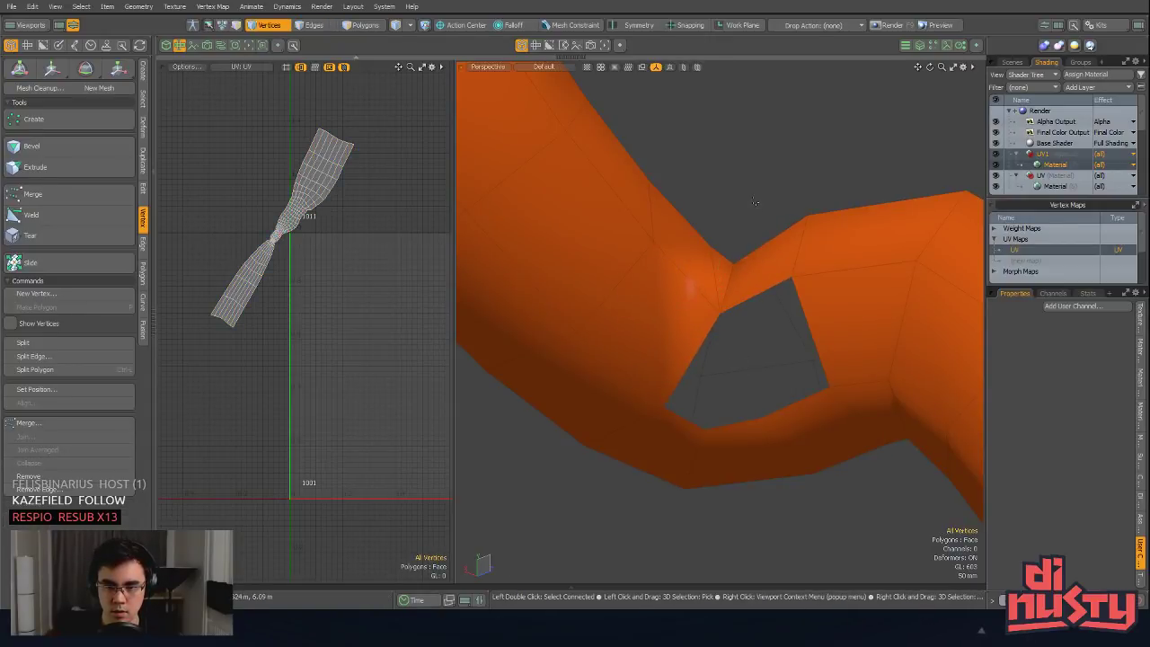
# Step: Try moving two polygons beside the hole at the root's bend
pyautogui.keyDown('alt'); pyautogui.moveTo(756, 202); pyautogui.dragTo(696, 247); pyautogui.keyUp('alt')
pyautogui.press('3')
pyautogui.click(649, 302)
pyautogui.keyDown('shift'); pyautogui.click(663, 275); pyautogui.keyUp('shift')
pyautogui.press('w')
pyautogui.moveTo(665, 313); pyautogui.dragTo(647, 272)
pyautogui.hotkey('ctrl', 'z')
pyautogui.hotkey('ctrl', 'z')
pyautogui.hotkey('ctrl', 'z')
# Step: Check the edge loop along the hole's rim and select the large polygon next to it
pyautogui.press('2')
pyautogui.keyDown('alt'); pyautogui.moveTo(771, 241); pyautogui.dragTo(821, 441); pyautogui.keyUp('alt')
pyautogui.doubleClick(748, 295)
pyautogui.press('3')
pyautogui.click(627, 313)
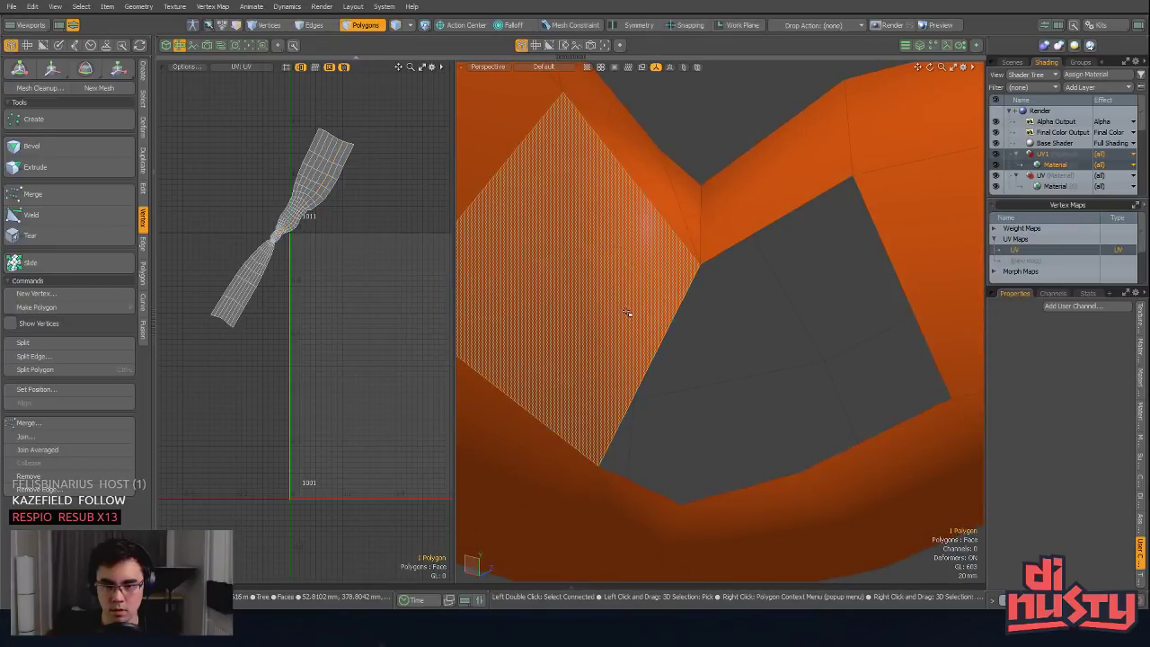
# Step: Lasso the vertices around the root's tight bend to examine the geometry at the hole
pyautogui.scroll(-5, 827, 341)
pyautogui.press('1')
pyautogui.moveTo(582, 252); pyautogui.dragTo(582, 252, button='right')
pyautogui.moveTo(582, 252)
pyautogui.keyDown('alt'); pyautogui.mouseDown()
pyautogui.moveTo(611, 375)
pyautogui.moveTo(689, 464)
pyautogui.moveTo(688, 318)
pyautogui.moveTo(737, 369)
pyautogui.moveTo(752, 437)
pyautogui.moveTo(660, 467)
pyautogui.moveTo(702, 441)
pyautogui.moveTo(776, 357)
pyautogui.mouseUp(); pyautogui.keyUp('alt')
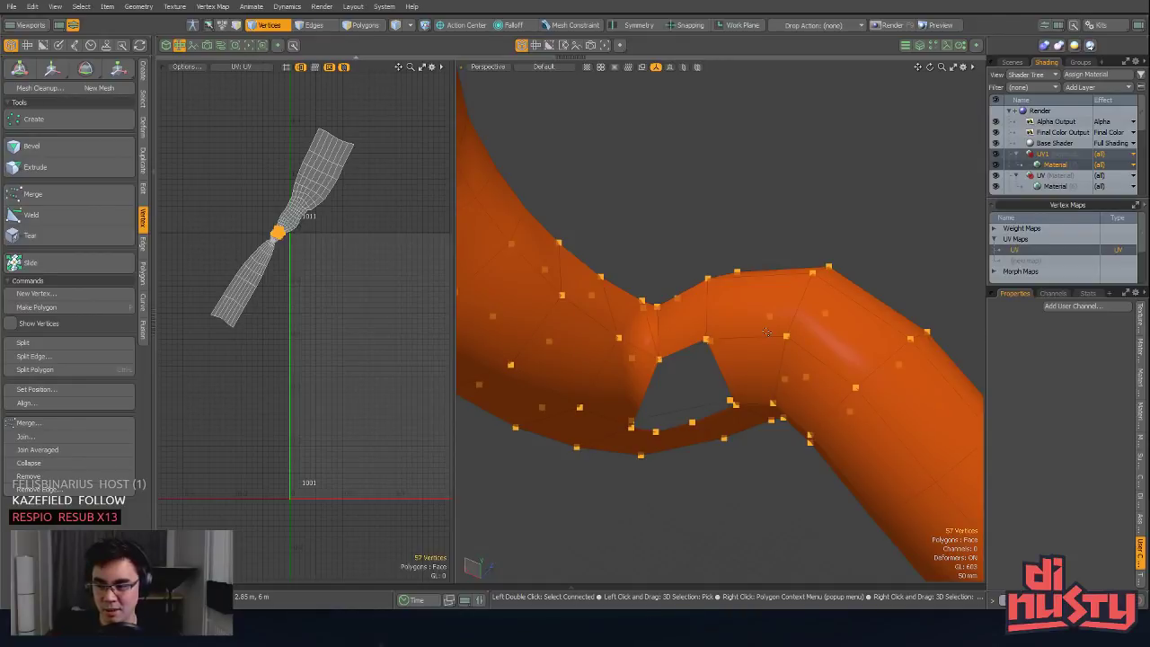
# Step: Select the edge loop that follows the hole's rim and continues lengthwise along the root
pyautogui.press('2')
pyautogui.doubleClick(683, 352)
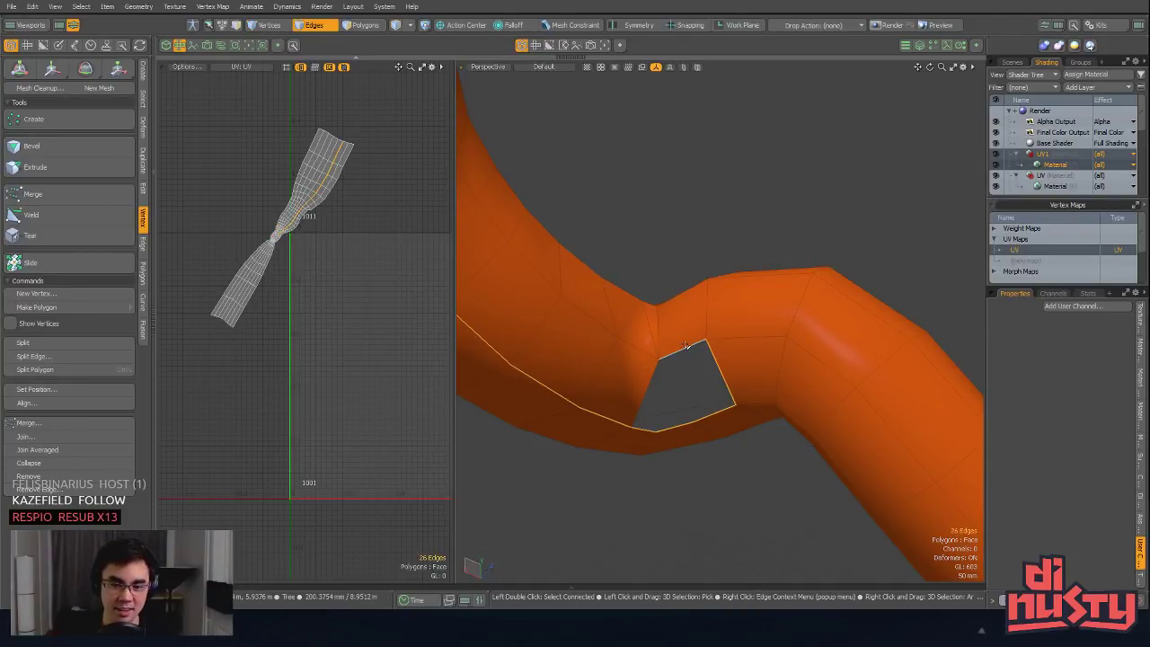
pyautogui.scroll(-3, 764, 392)
pyautogui.keyDown('alt'); pyautogui.keyDown('shift'); pyautogui.moveTo(689, 332); pyautogui.dragTo(788, 449); pyautogui.keyUp('shift'); pyautogui.keyUp('alt')
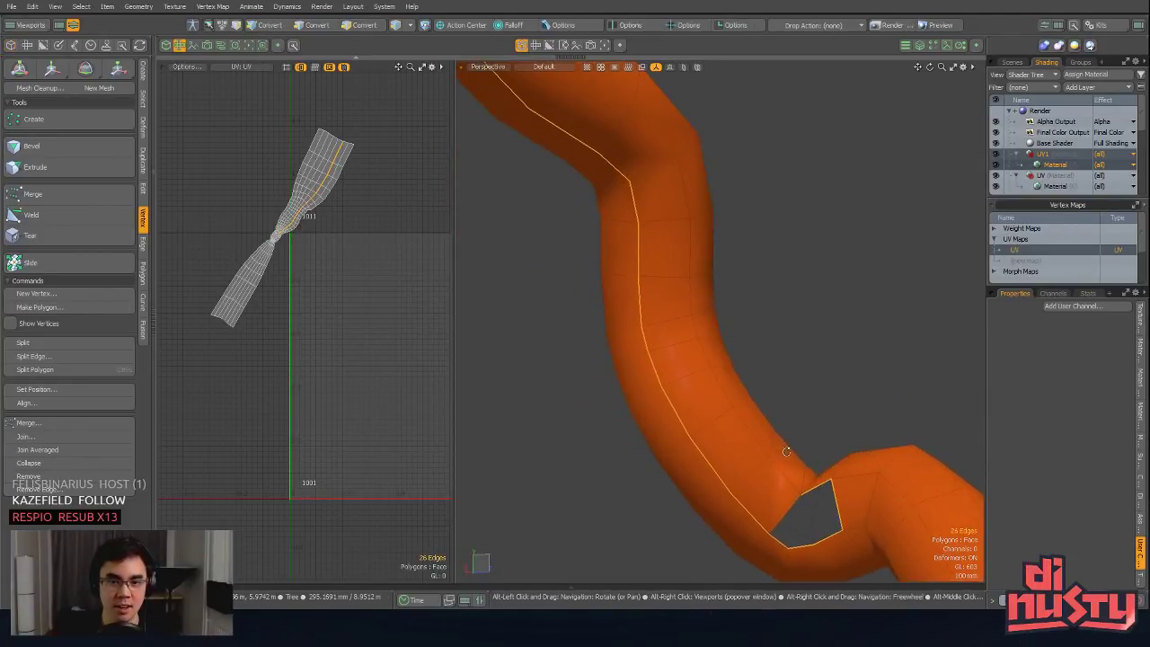
# Step: Reduce the edge selection to the hole's rim at the root's bend and fill the hole with a polygon
pyautogui.scroll(-4, 753, 444)
pyautogui.scroll(-3, 645, 329)
pyautogui.keyDown('alt'); pyautogui.moveTo(629, 333); pyautogui.dragTo(665, 313); pyautogui.keyUp('alt')
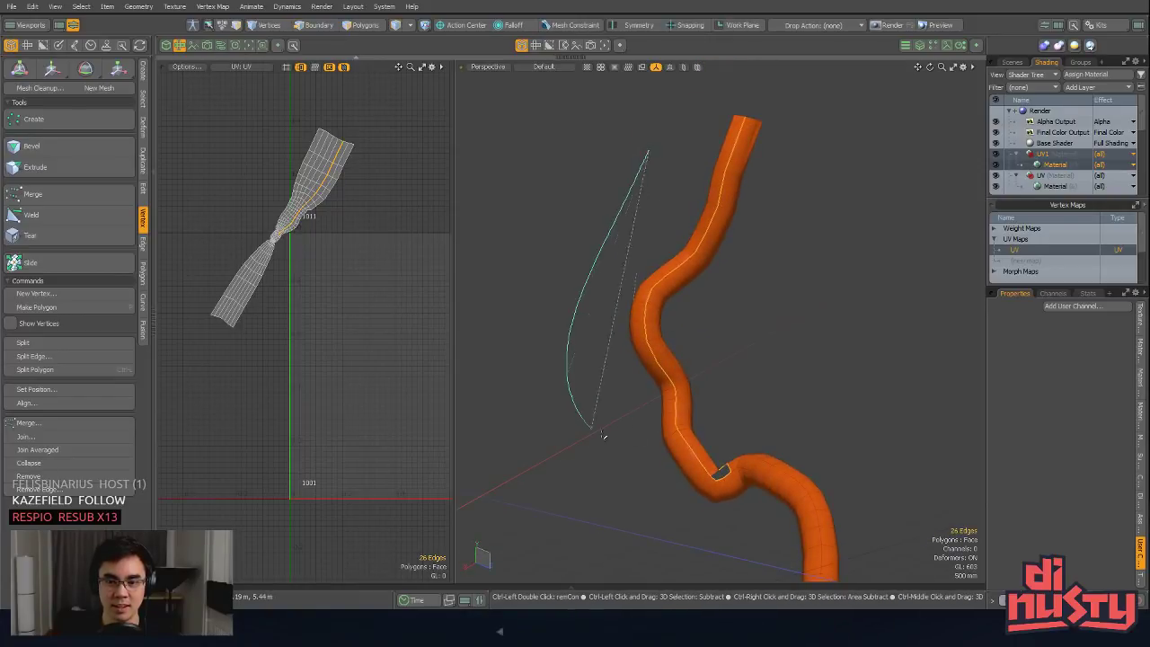
pyautogui.keyDown('ctrl'); pyautogui.moveTo(604, 436); pyautogui.dragTo(600, 433, button='right'); pyautogui.keyUp('ctrl')
pyautogui.scroll(6, 551, 207)
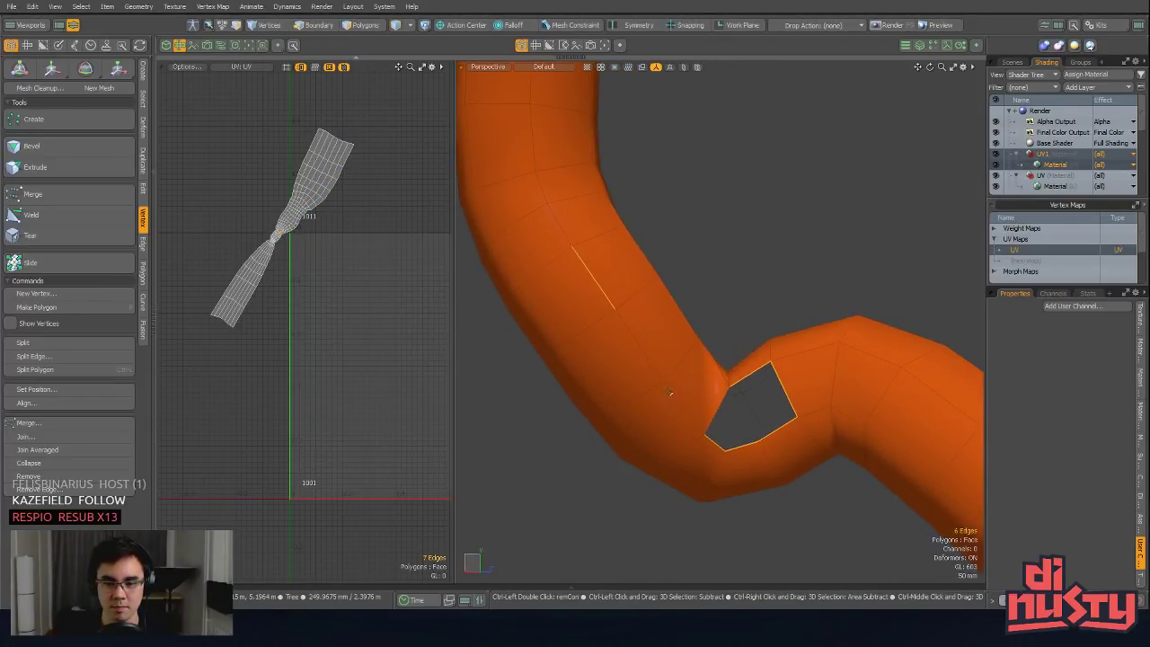
pyautogui.scroll(5, 753, 377)
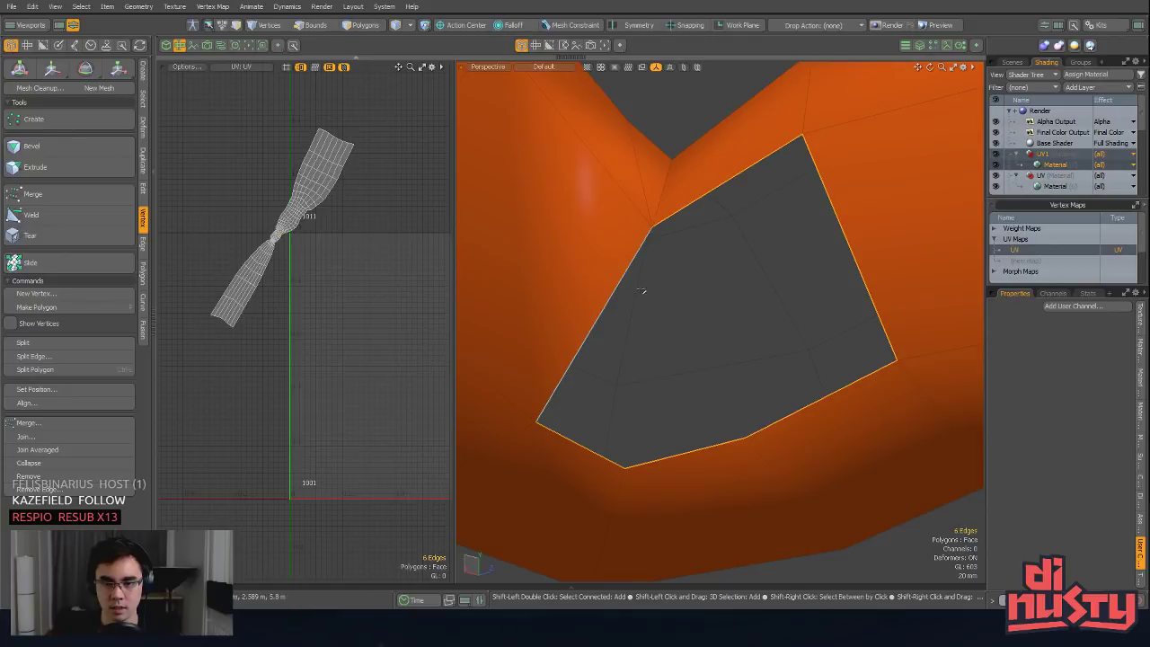
pyautogui.press('p')
# Step: Split the new polygon with edges running from its corner vertex at the crease to the vertices on its opposite side
pyautogui.press('1')
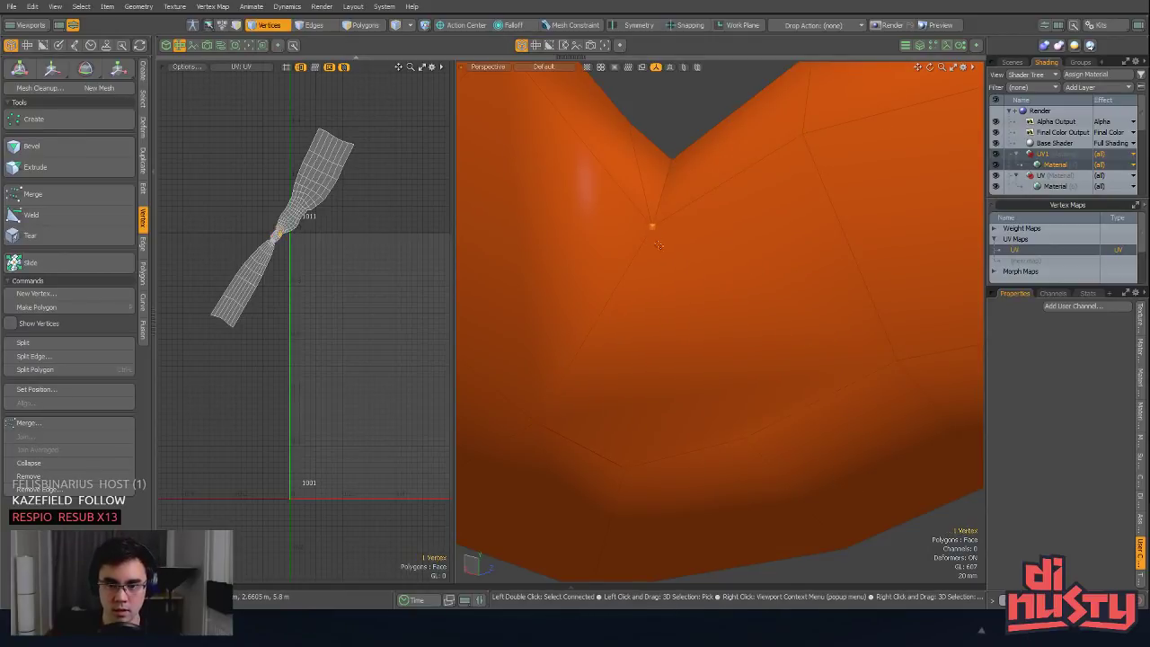
pyautogui.keyDown('shift'); pyautogui.click(745, 438); pyautogui.keyUp('shift')
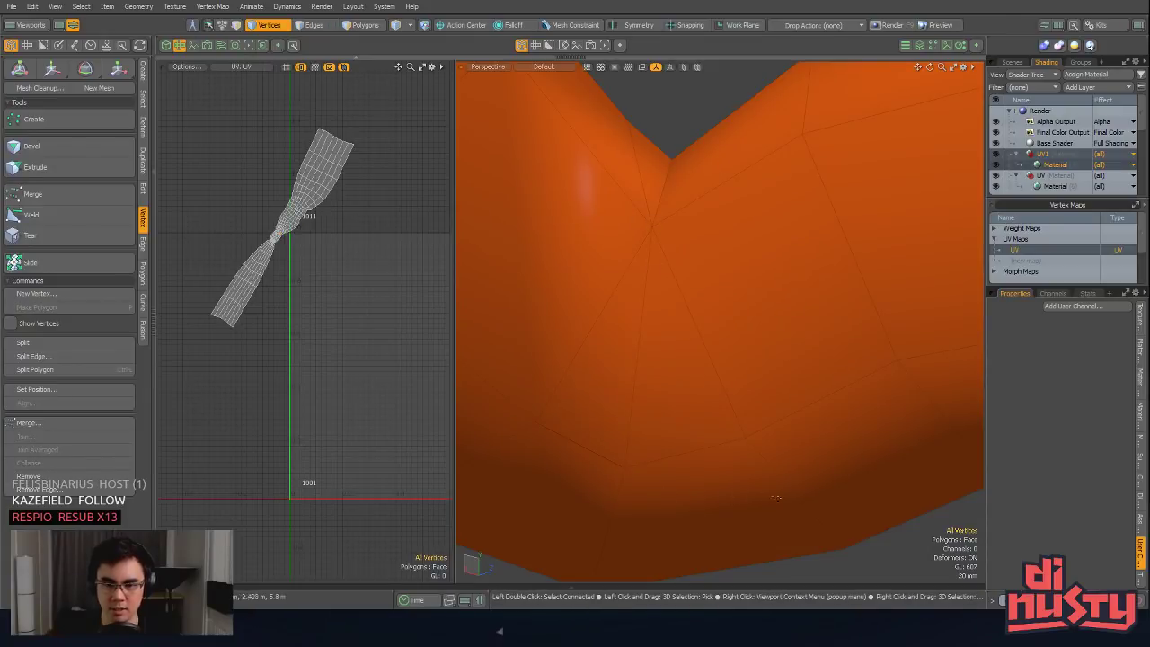
pyautogui.keyDown('alt'); pyautogui.moveTo(777, 499); pyautogui.dragTo(617, 177); pyautogui.keyUp('alt')
# Step: Check the polygons around the tight bend and try moving the one beside the crease
pyautogui.press('3')
pyautogui.click(622, 382)
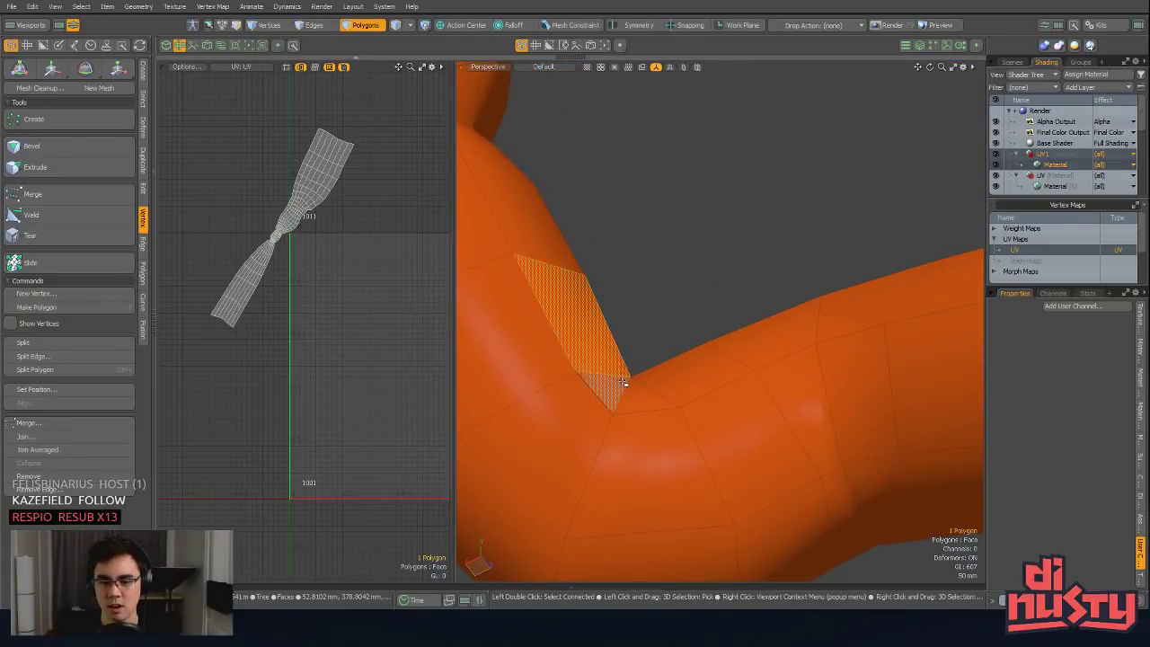
pyautogui.click(623, 382)
pyautogui.scroll(3, 559, 378)
pyautogui.keyDown('alt'); pyautogui.moveTo(559, 378); pyautogui.dragTo(670, 454); pyautogui.keyUp('alt')
pyautogui.click(773, 205)
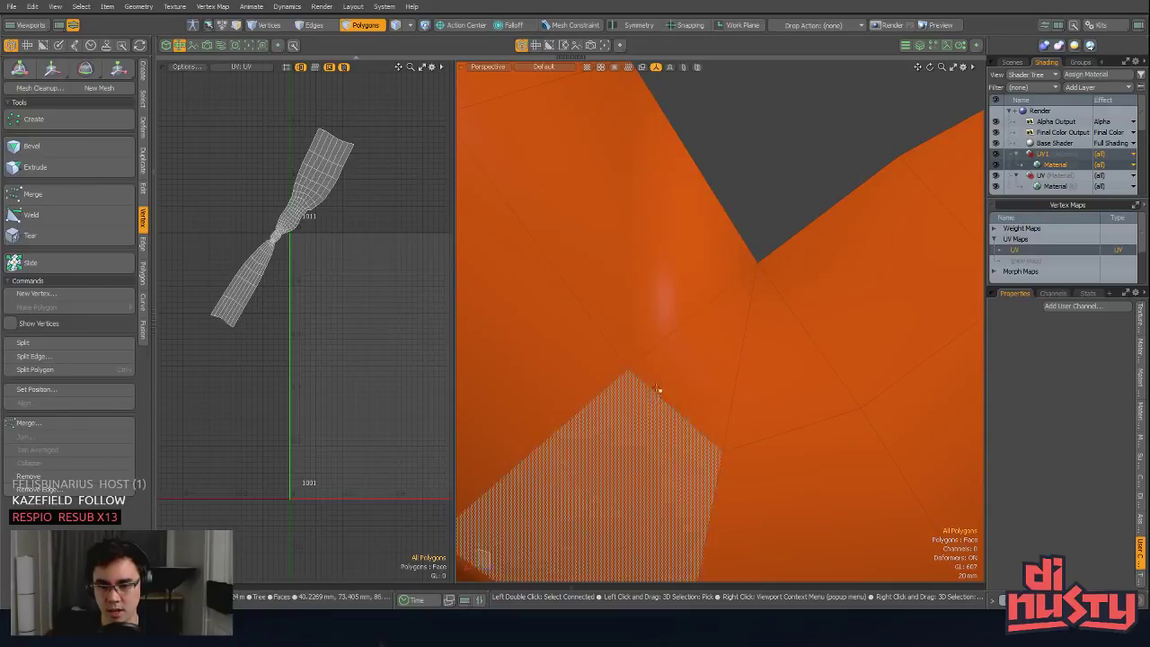
pyautogui.click(644, 446)
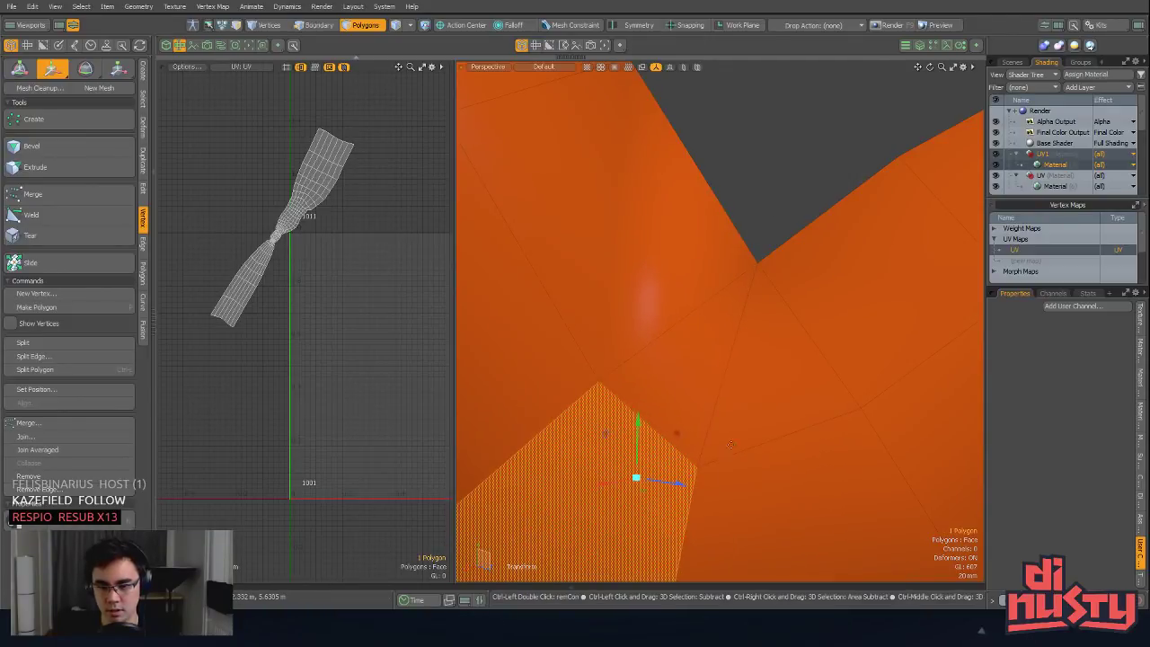
pyautogui.hotkey('ctrl', 'z')
pyautogui.keyDown('alt'); pyautogui.moveTo(648, 359); pyautogui.dragTo(629, 359); pyautogui.keyUp('alt')
# Step: Check the individual vertices along the dark open edge at the bend for a remaining gap
pyautogui.press('1')
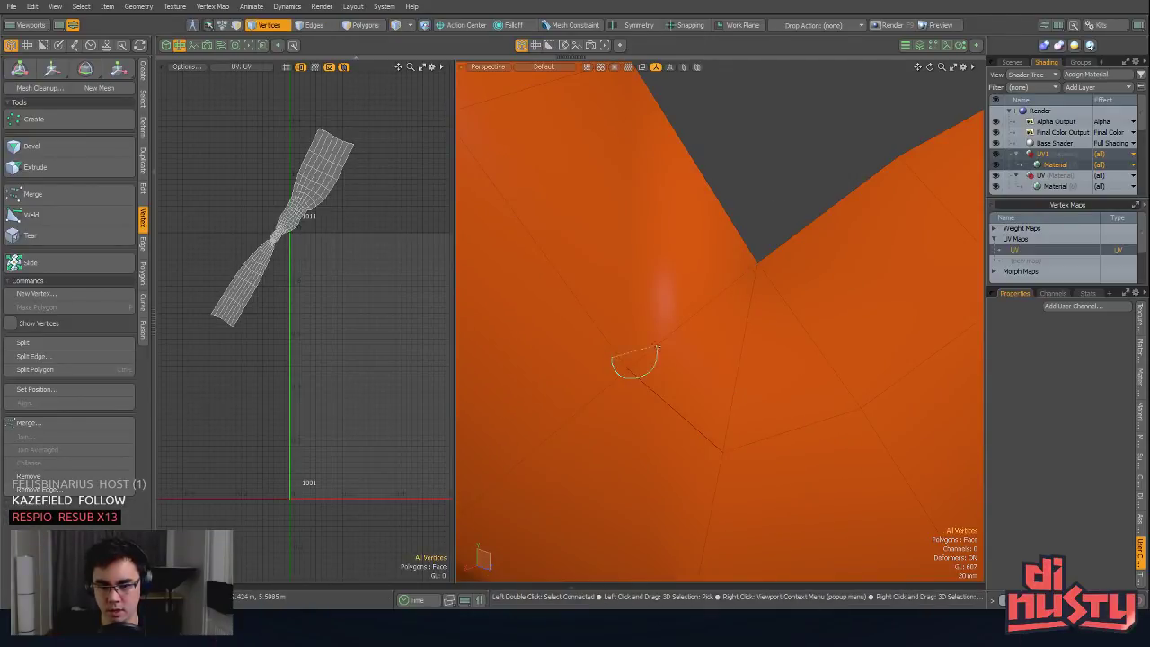
pyautogui.click(614, 360)
pyautogui.keyDown('shift'); pyautogui.click(549, 311); pyautogui.keyUp('shift')
pyautogui.keyDown('alt'); pyautogui.moveTo(549, 311); pyautogui.dragTo(738, 375); pyautogui.keyUp('alt')
pyautogui.click(609, 306)
pyautogui.keyDown('alt'); pyautogui.moveTo(620, 317); pyautogui.dragTo(687, 252); pyautogui.keyUp('alt')
pyautogui.click(717, 348)
pyautogui.keyDown('alt'); pyautogui.moveTo(785, 397); pyautogui.dragTo(771, 319); pyautogui.keyUp('alt')
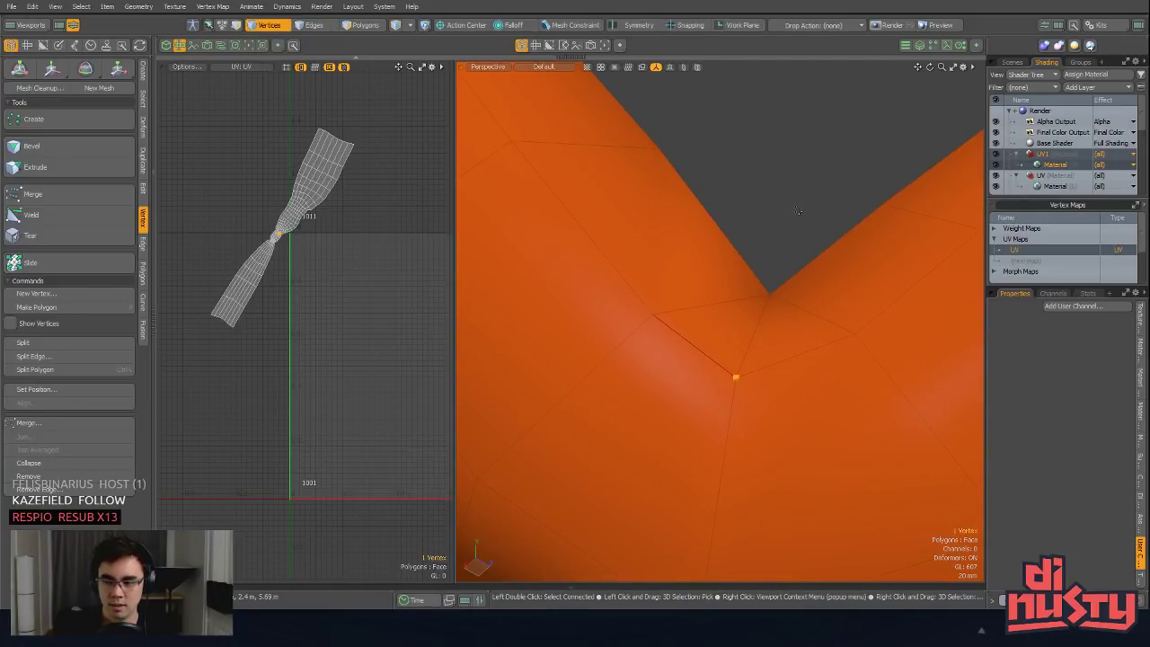
pyautogui.keyDown('ctrl'); pyautogui.keyDown('alt'); pyautogui.moveTo(798, 210); pyautogui.dragTo(604, 452); pyautogui.keyUp('alt'); pyautogui.keyUp('ctrl')
# Step: Run Mesh Cleanup on all of the root's polygons with every cleanup option enabled
pyautogui.moveTo(674, 367)
pyautogui.mouseDown()
pyautogui.moveTo(663, 367)
pyautogui.moveTo(711, 336)
pyautogui.moveTo(636, 334)
pyautogui.mouseUp()
pyautogui.doubleClick(664, 367)
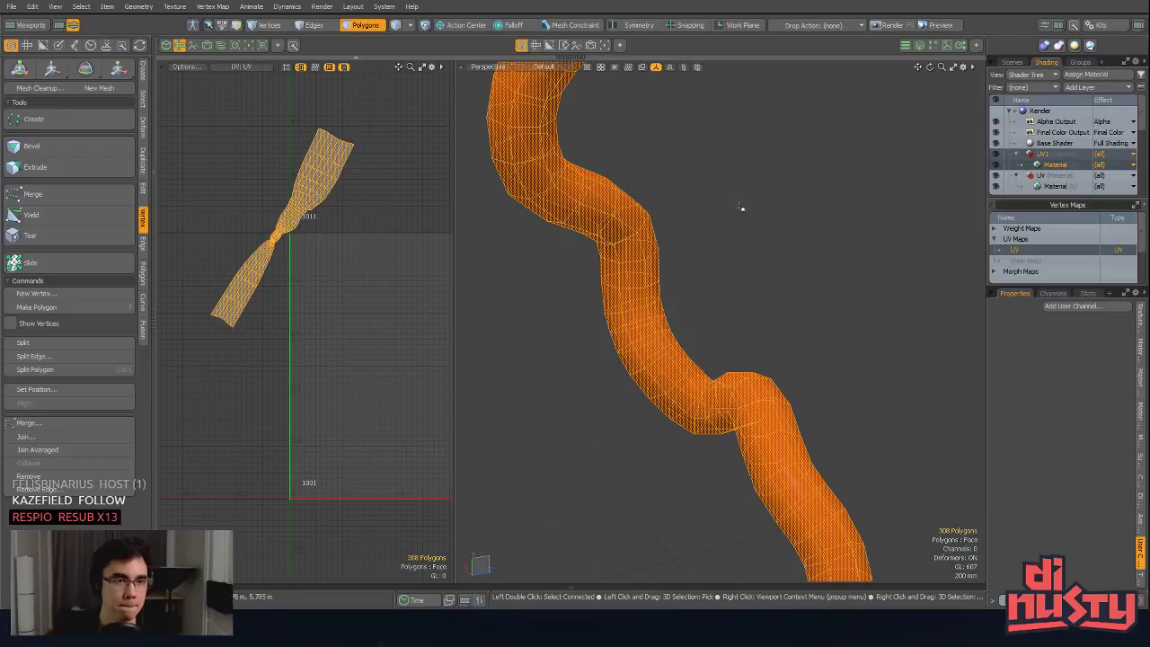
pyautogui.keyDown('alt'); pyautogui.keyDown('shift'); pyautogui.moveTo(761, 300); pyautogui.dragTo(783, 321); pyautogui.keyUp('shift'); pyautogui.keyUp('alt')
pyautogui.click(596, 357)
pyautogui.doubleClick(760, 321)
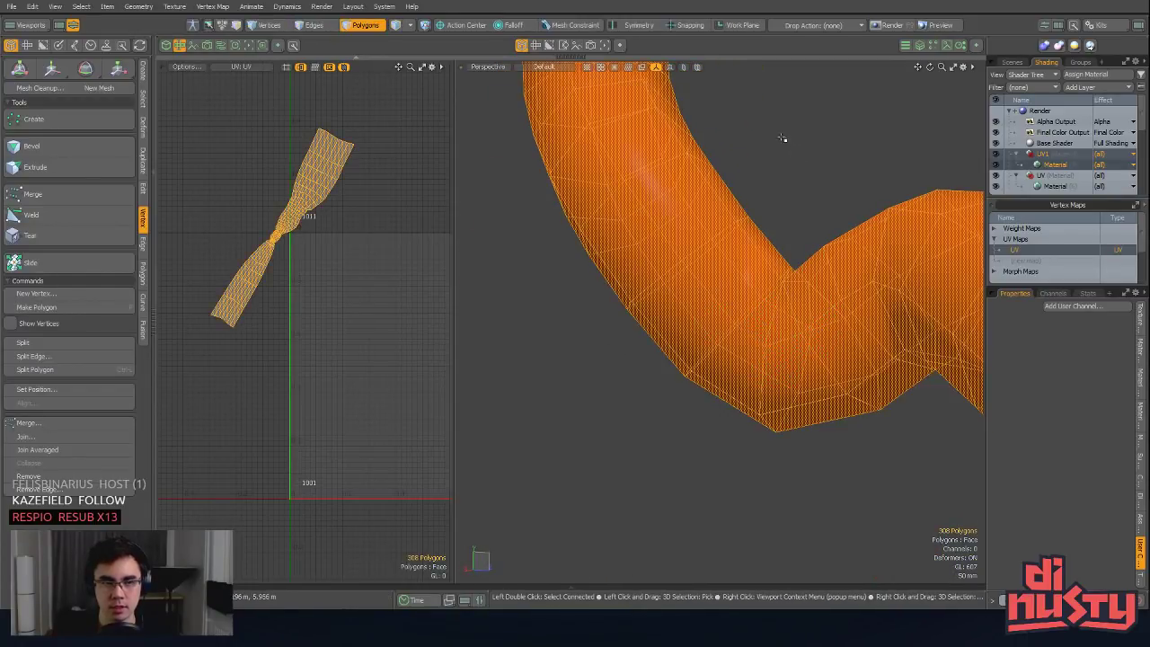
pyautogui.click(139, 6)
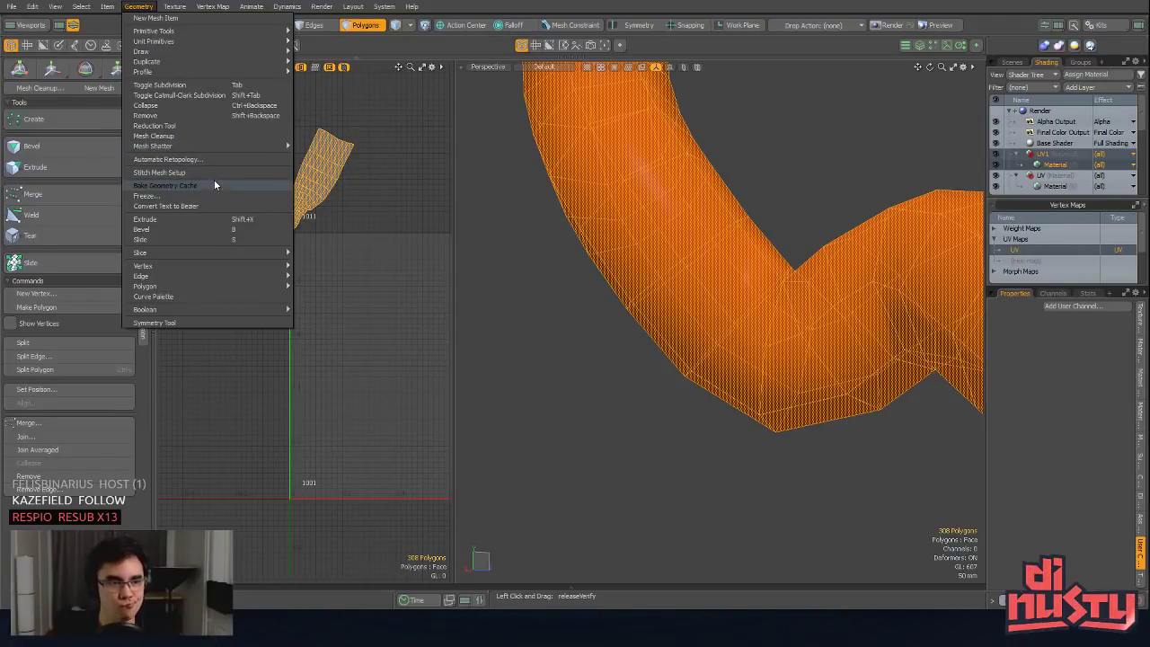
pyautogui.moveTo(210, 148)
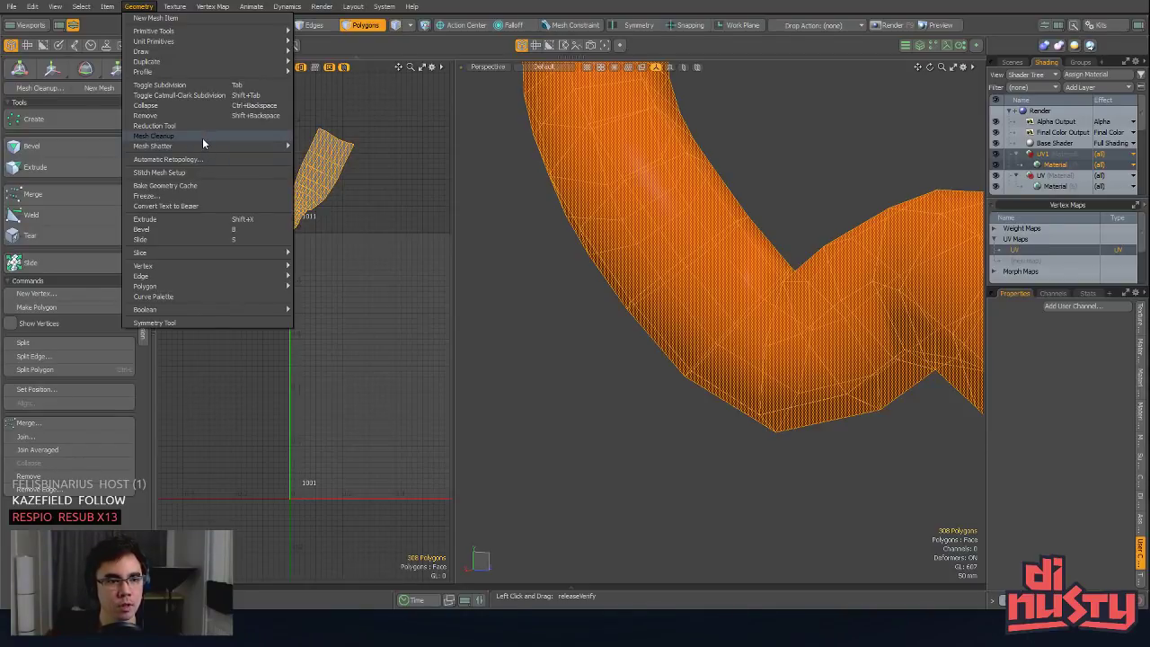
pyautogui.click(203, 136)
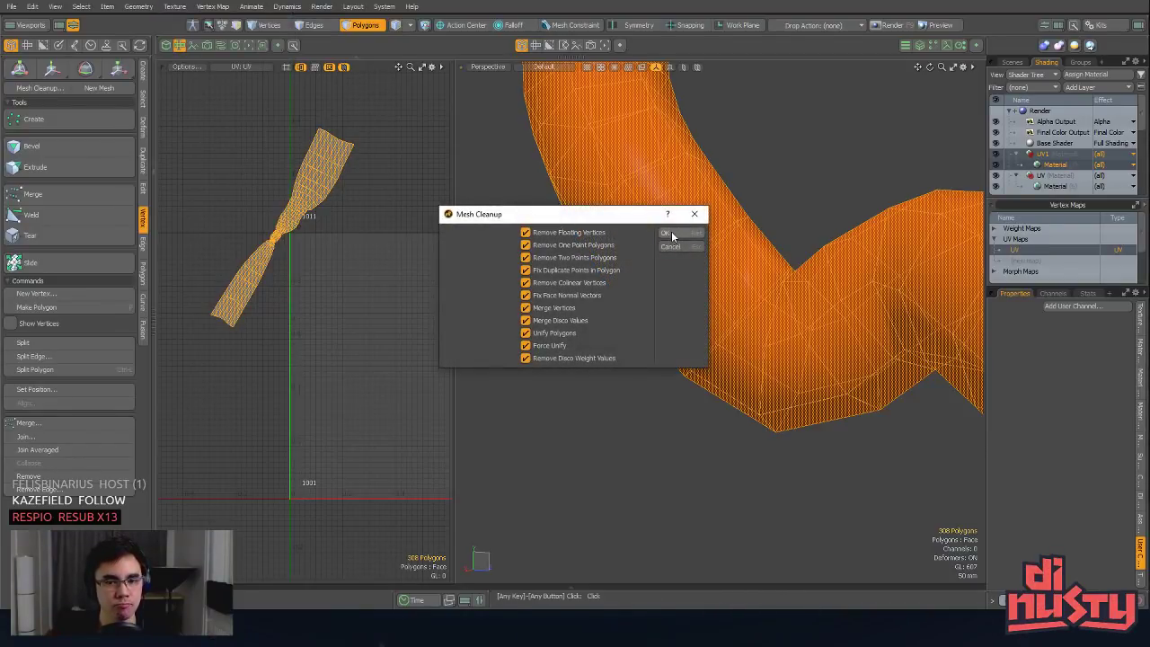
pyautogui.click(669, 234)
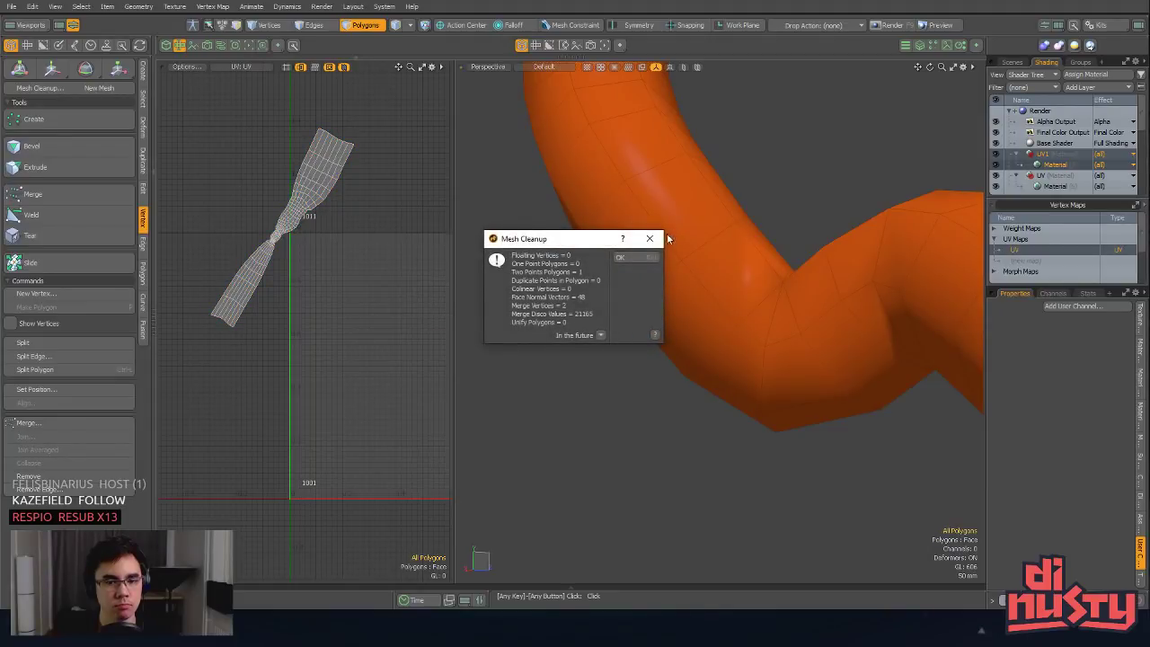
pyautogui.click(640, 257)
# Step: Look over the cleaned-up root and check its connected polygons by selecting the whole piece
pyautogui.keyDown('alt'); pyautogui.moveTo(640, 257); pyautogui.dragTo(809, 269); pyautogui.keyUp('alt')
pyautogui.press('u')
pyautogui.scroll(-8, 695, 266)
pyautogui.hotkey('ctrl', 'z')
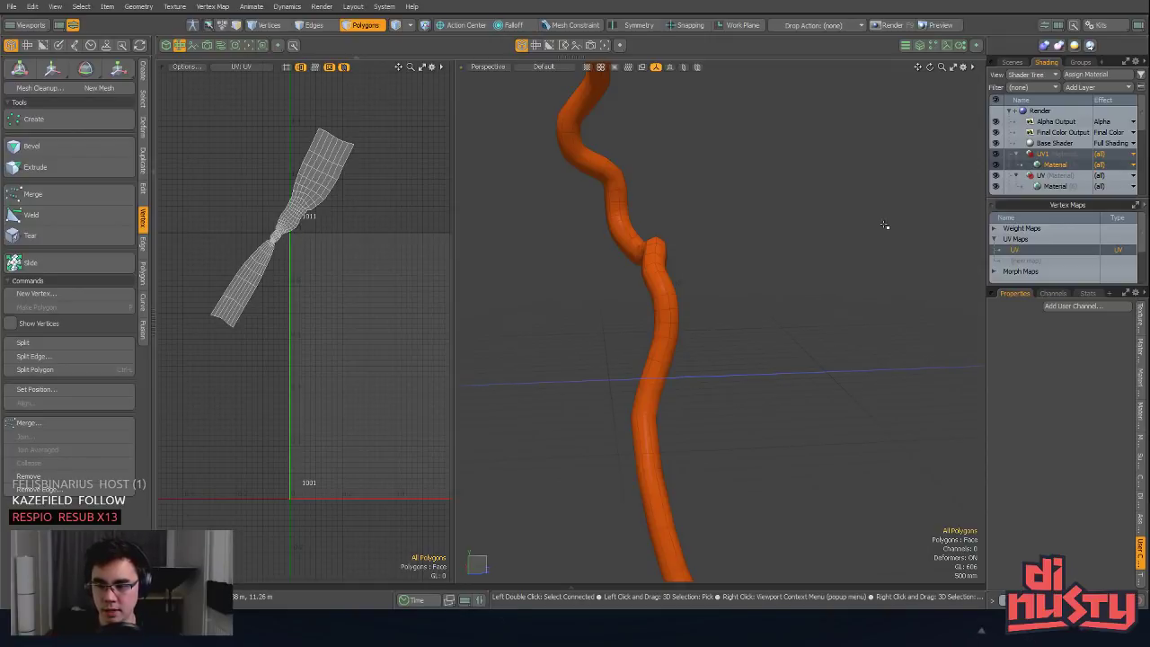
pyautogui.keyDown('shift'); pyautogui.doubleClick(660, 257); pyautogui.keyUp('shift')
pyautogui.scroll(-4, 656, 260)
pyautogui.keyDown('alt'); pyautogui.moveTo(657, 260); pyautogui.dragTo(788, 303); pyautogui.keyUp('alt')
pyautogui.scroll(5, 685, 286)
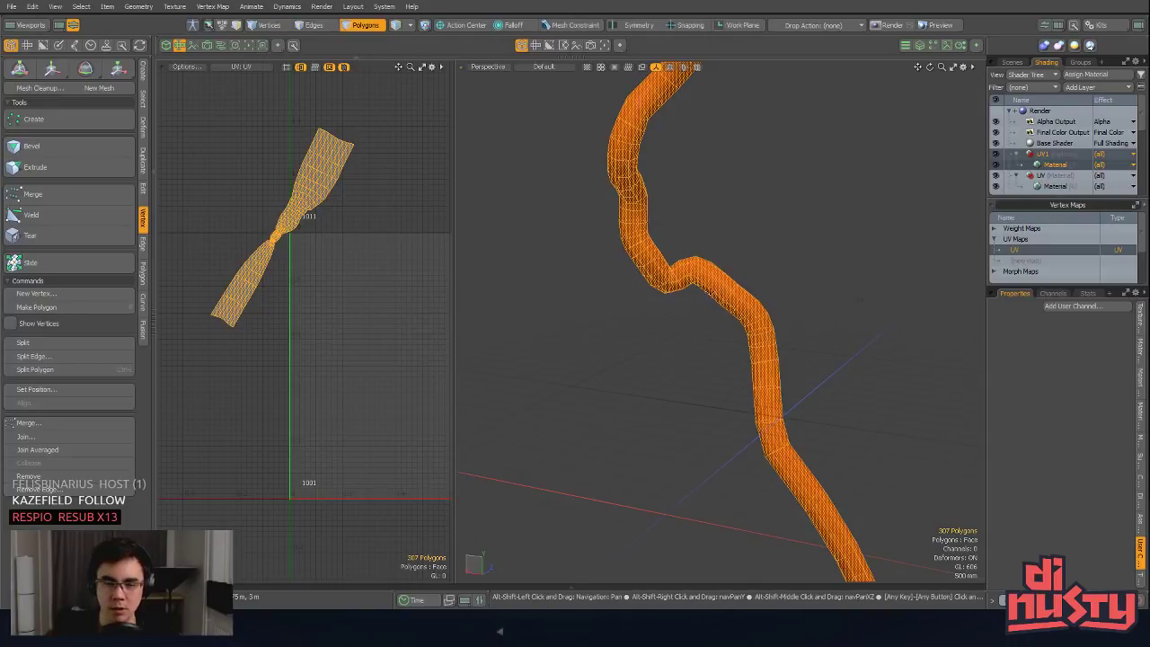
pyautogui.keyDown('alt'); pyautogui.moveTo(687, 289); pyautogui.dragTo(682, 301); pyautogui.keyUp('alt')
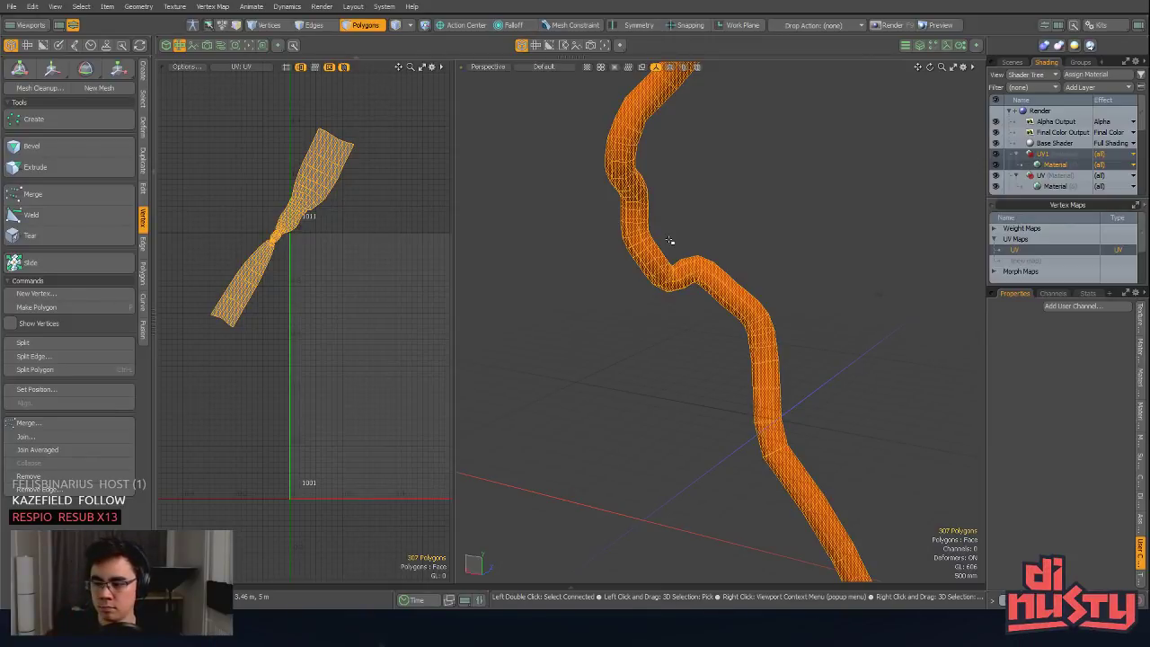
pyautogui.click(881, 223)
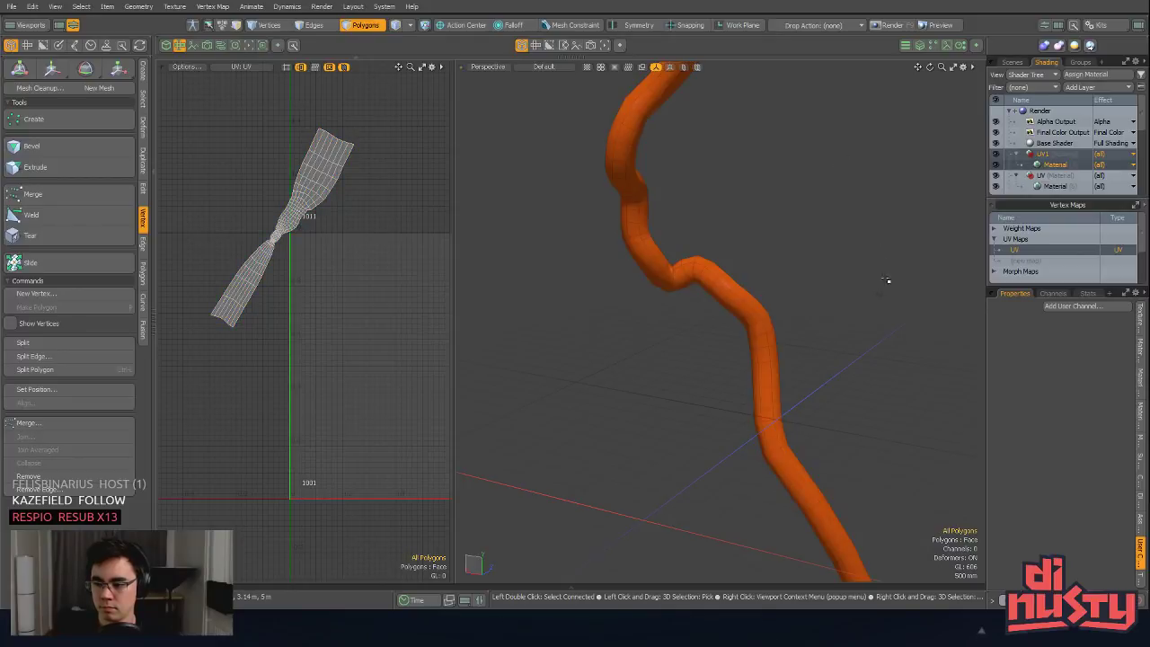
# Step: Select the lengthwise edge loop running along the whole root as its UV seam
pyautogui.keyDown('alt'); pyautogui.moveTo(889, 279); pyautogui.dragTo(883, 332); pyautogui.keyUp('alt')
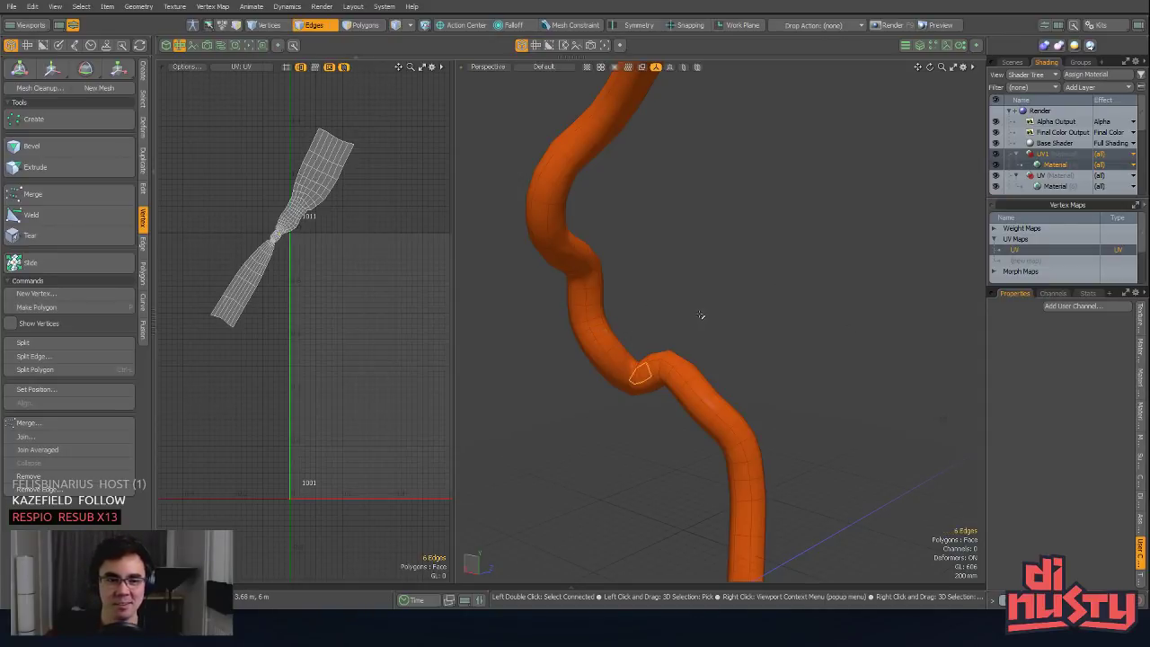
pyautogui.doubleClick(598, 308)
pyautogui.keyDown('alt'); pyautogui.moveTo(704, 324); pyautogui.dragTo(575, 427); pyautogui.keyUp('alt')
pyautogui.press('2')
pyautogui.doubleClick(609, 401)
pyautogui.keyDown('alt'); pyautogui.moveTo(575, 427); pyautogui.dragTo(669, 332); pyautogui.keyUp('alt')
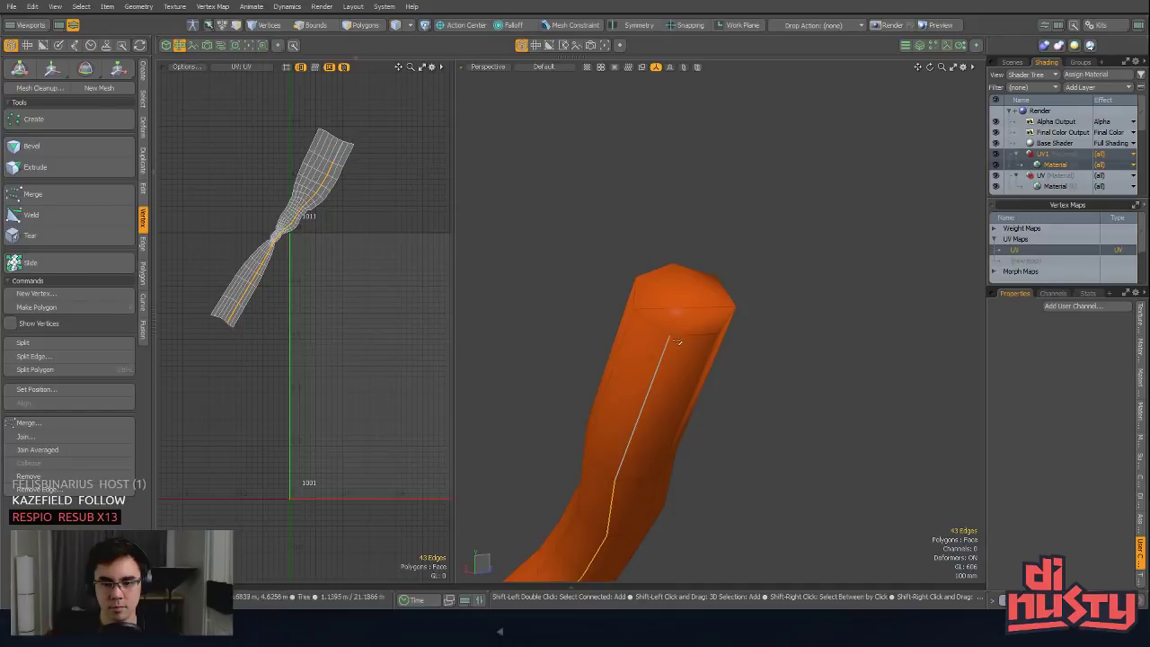
# Step: Add the edges around the end cap at the root's upper end to the seam selection
pyautogui.keyDown('shift'); pyautogui.click(663, 341); pyautogui.keyUp('shift')
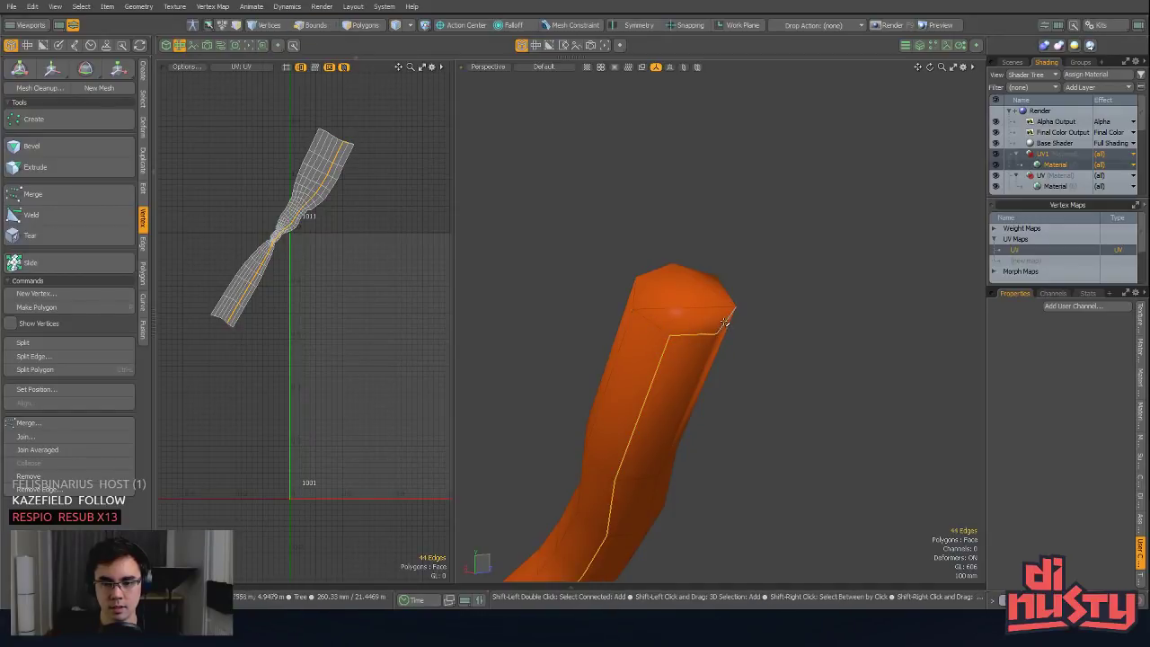
pyautogui.keyDown('shift'); pyautogui.click(699, 268); pyautogui.keyUp('shift')
pyautogui.keyDown('shift'); pyautogui.click(633, 304); pyautogui.keyUp('shift')
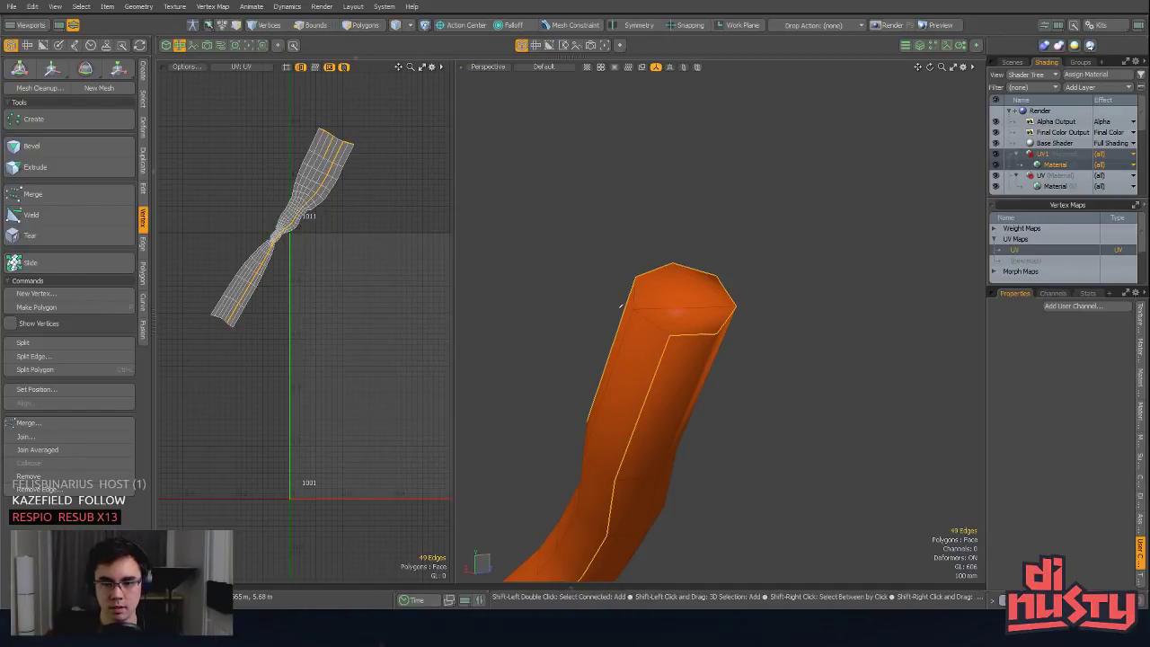
pyautogui.keyDown('alt'); pyautogui.moveTo(620, 305); pyautogui.dragTo(802, 443); pyautogui.keyUp('alt')
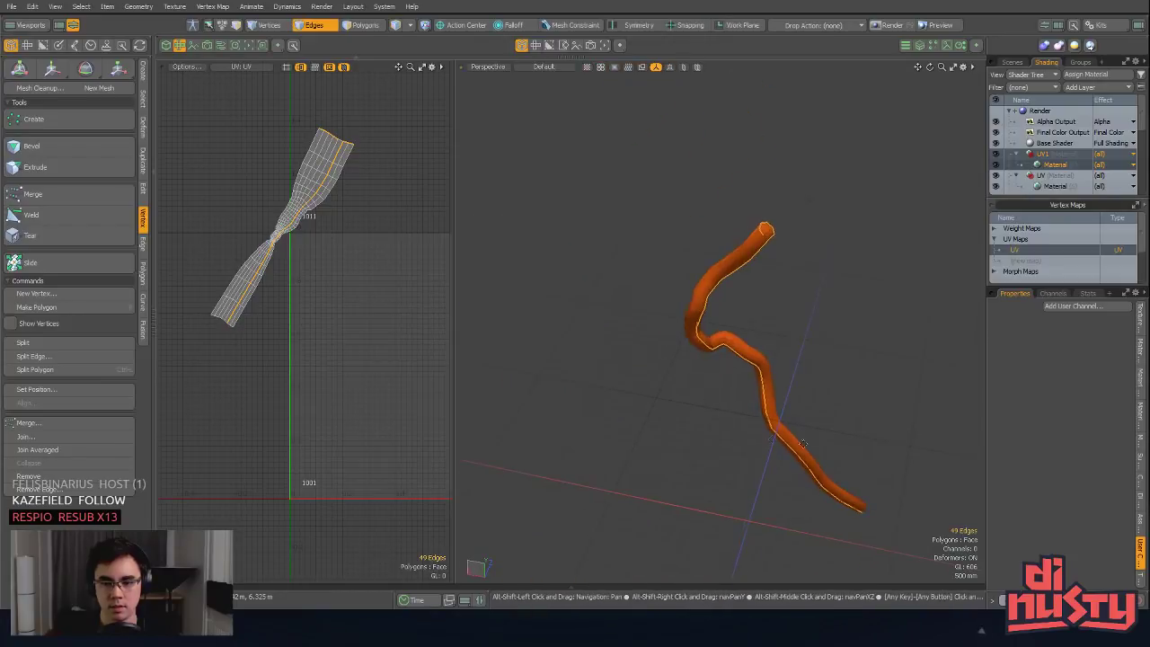
# Step: Add the edges around the end cap at the root's opposite end to the seam selection
pyautogui.scroll(5, 802, 443)
pyautogui.keyDown('alt'); pyautogui.moveTo(860, 385); pyautogui.dragTo(774, 324); pyautogui.keyUp('alt')
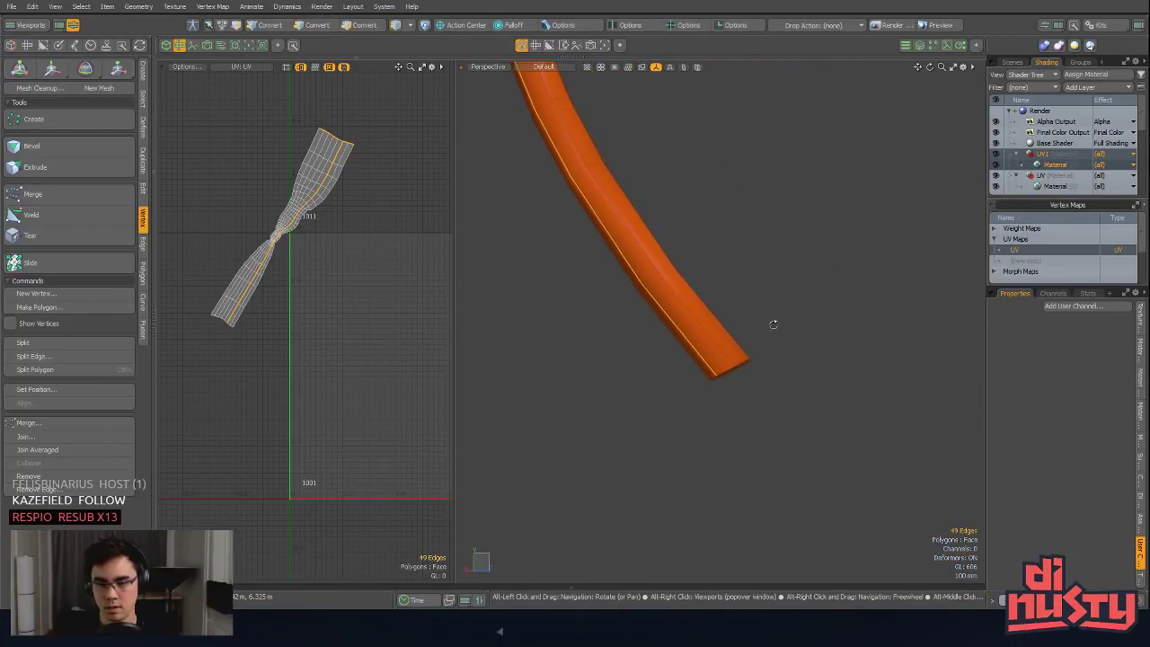
pyautogui.scroll(-6, 773, 323)
pyautogui.scroll(8, 635, 311)
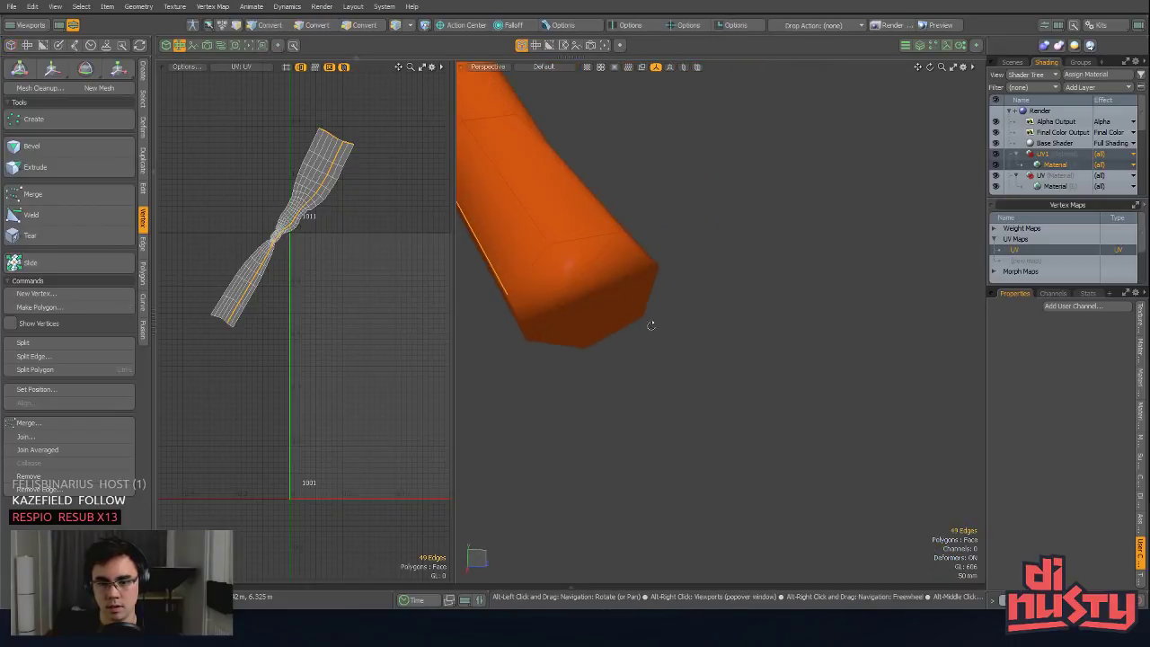
pyautogui.keyDown('alt'); pyautogui.moveTo(651, 326); pyautogui.dragTo(733, 274); pyautogui.keyUp('alt')
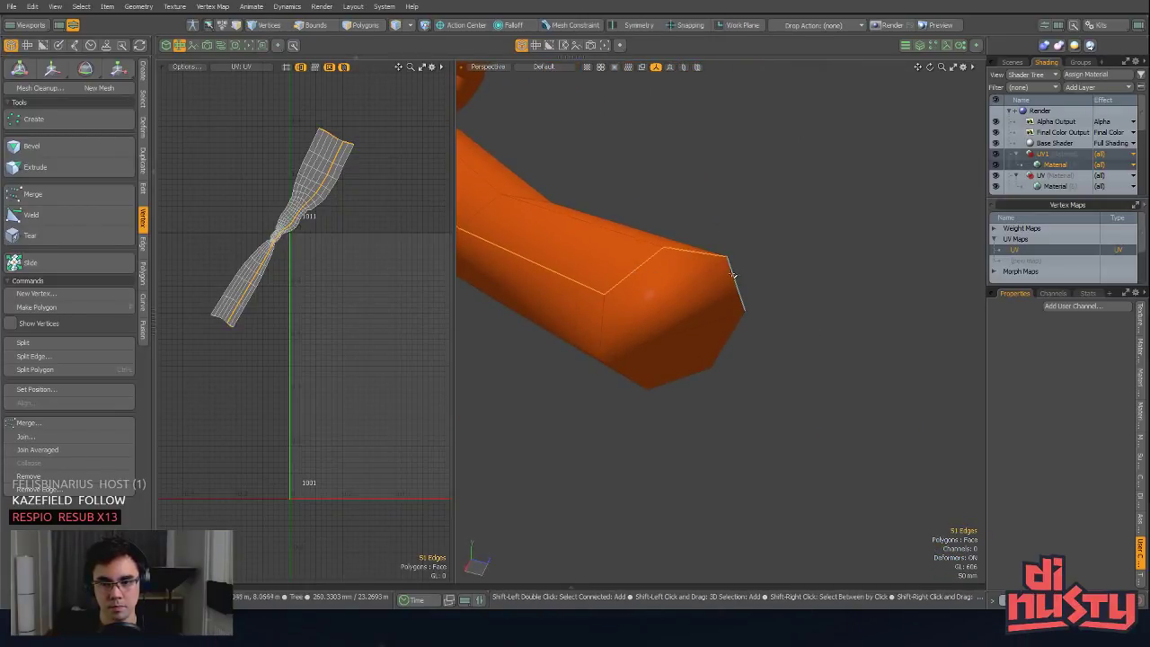
pyautogui.keyDown('shift'); pyautogui.click(639, 383); pyautogui.keyUp('shift')
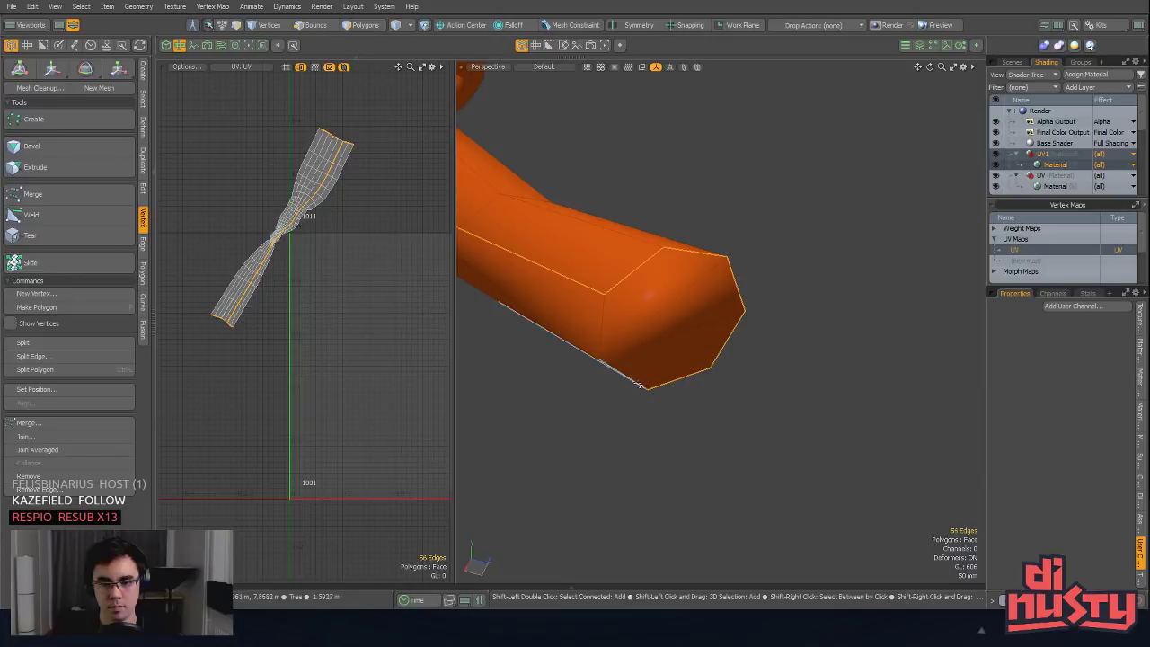
pyautogui.keyDown('alt'); pyautogui.moveTo(639, 383); pyautogui.dragTo(469, 500); pyautogui.keyUp('alt')
pyautogui.scroll(-10, 707, 444)
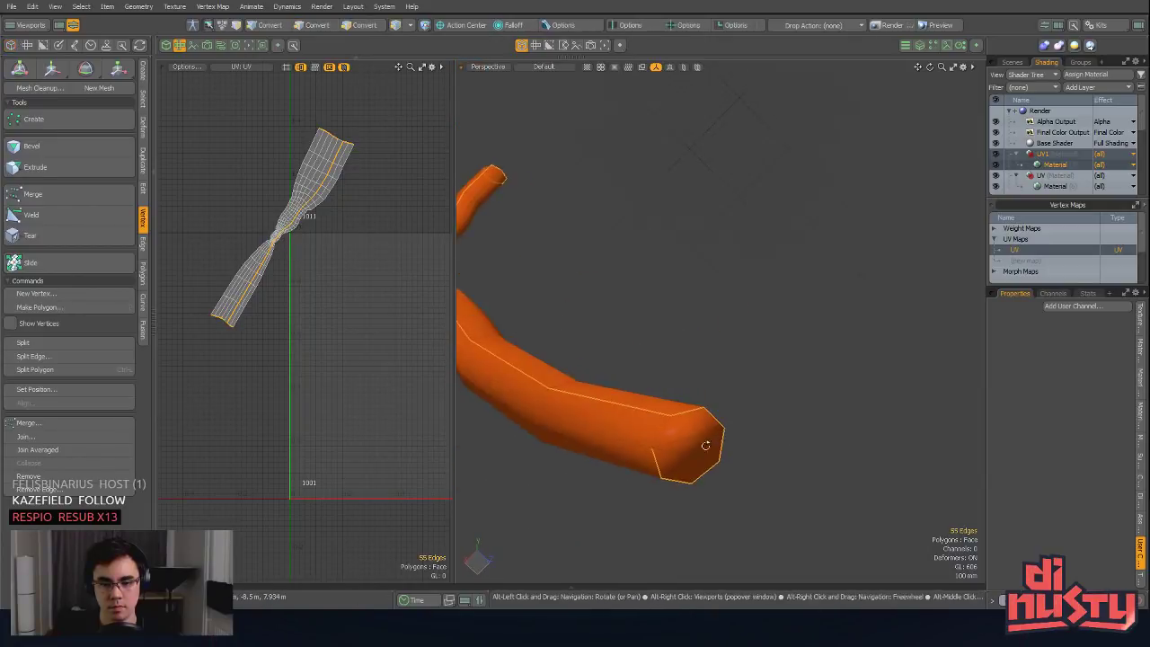
pyautogui.keyDown('alt'); pyautogui.moveTo(750, 457); pyautogui.dragTo(865, 505); pyautogui.keyUp('alt')
pyautogui.keyDown('alt'); pyautogui.keyDown('shift'); pyautogui.moveTo(690, 433); pyautogui.dragTo(747, 468); pyautogui.keyUp('shift'); pyautogui.keyUp('alt')
pyautogui.scroll(-3, 747, 466)
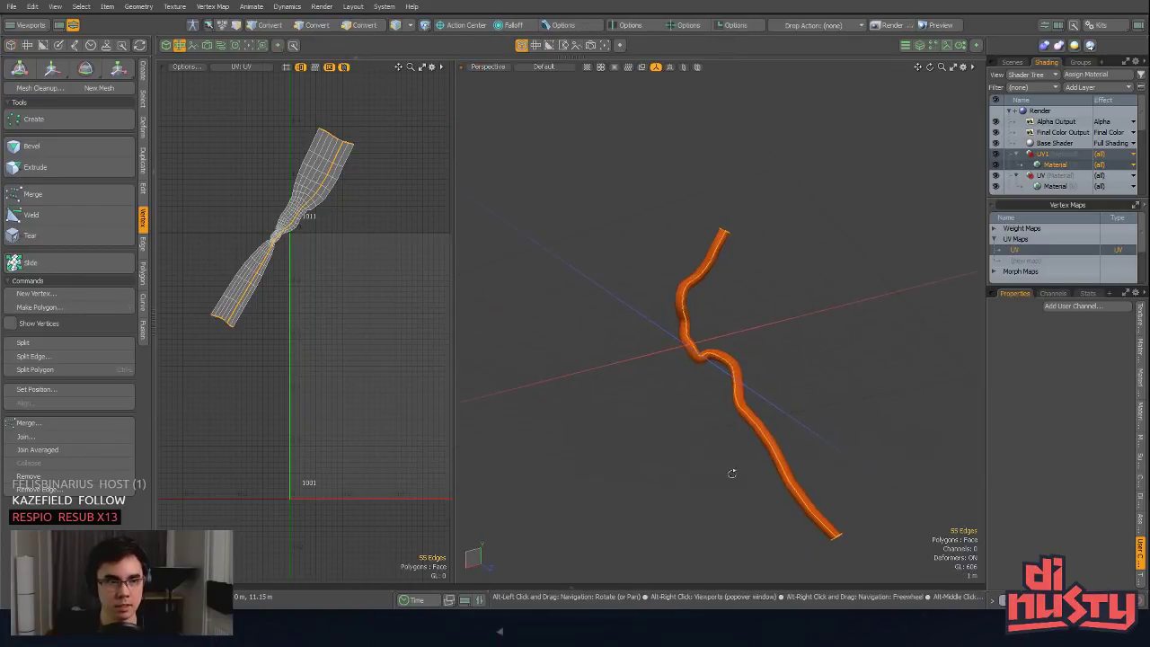
# Step: Unwrap the thin root's UVs along the selected seam edges with the Unwrap Tool
pyautogui.click(122, 45)
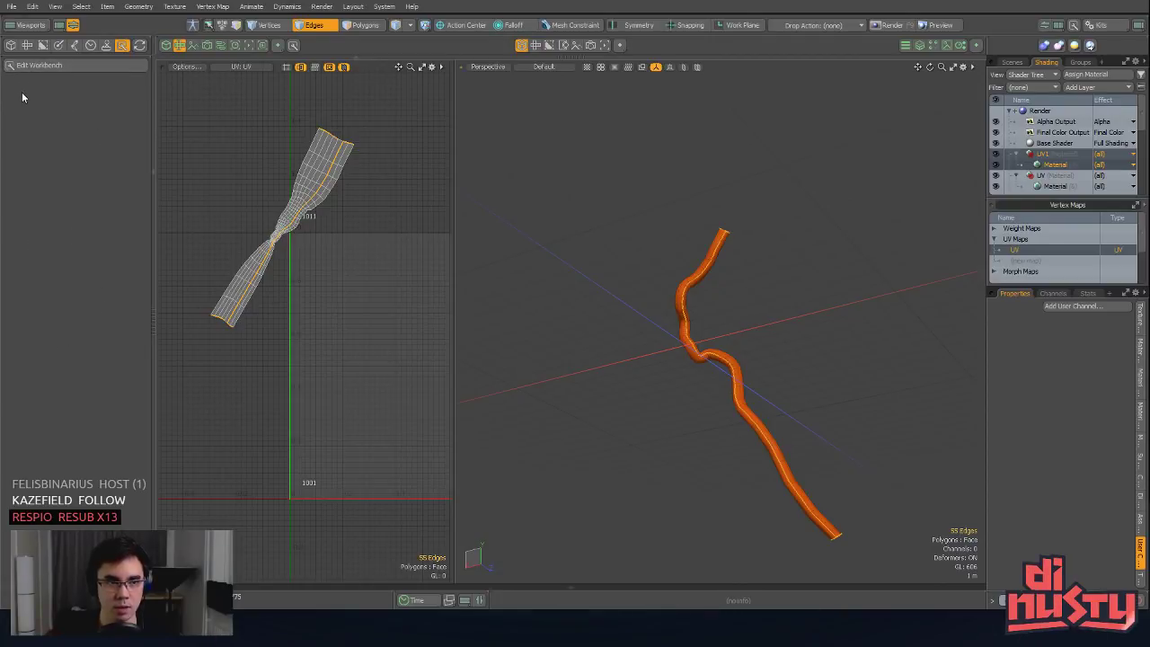
pyautogui.click(42, 47)
pyautogui.click(31, 46)
pyautogui.click(40, 47)
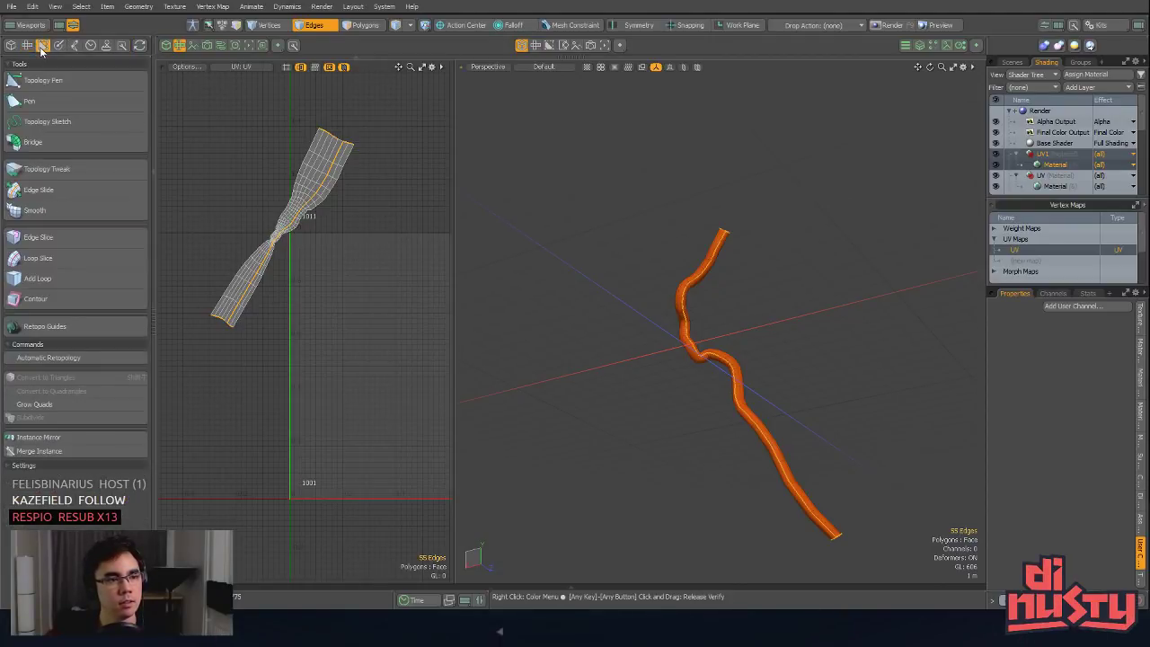
pyautogui.click(59, 46)
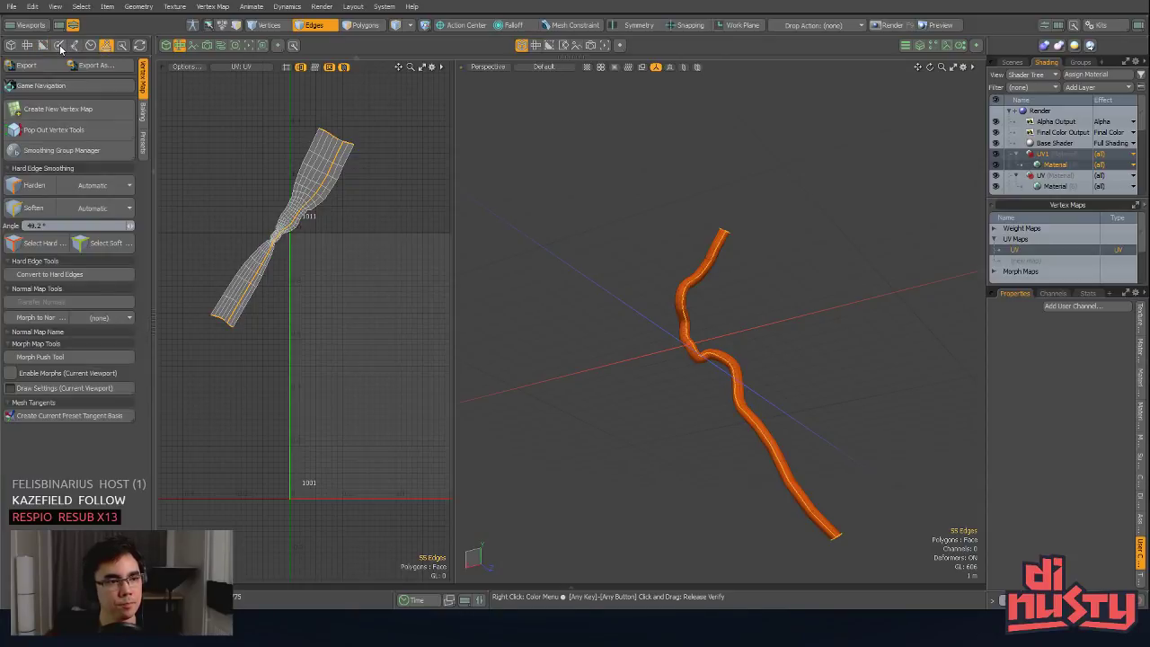
pyautogui.click(26, 47)
pyautogui.click(54, 142)
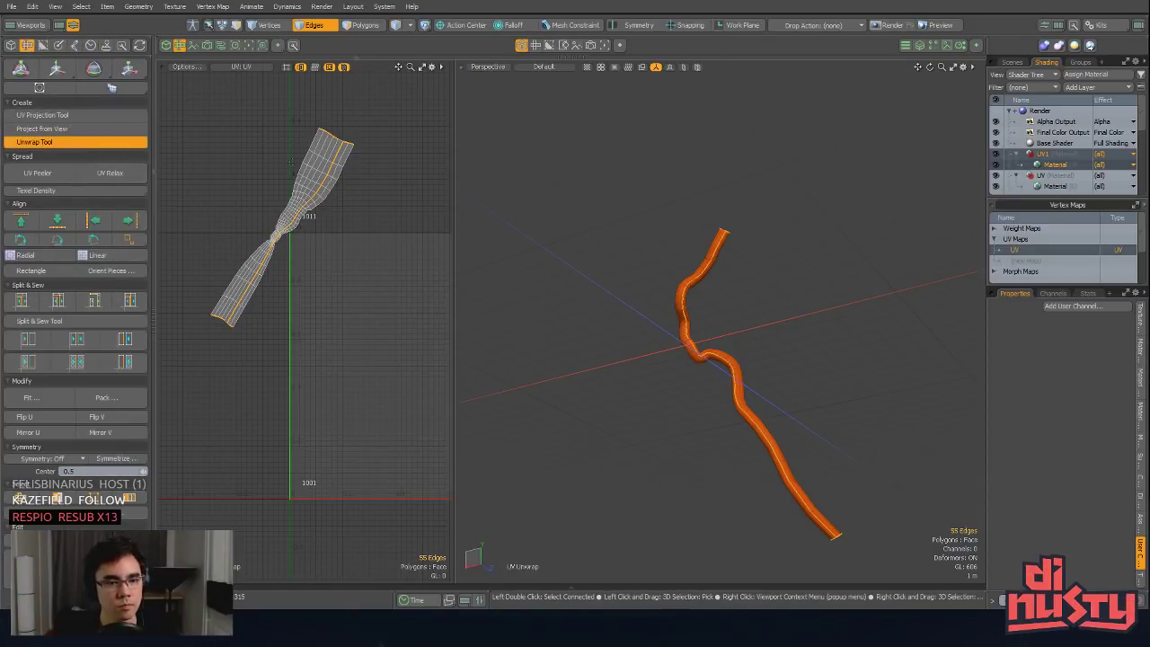
pyautogui.scroll(-3, 399, 287)
pyautogui.keyDown('alt'); pyautogui.keyDown('shift'); pyautogui.moveTo(399, 287); pyautogui.dragTo(270, 209); pyautogui.keyUp('shift'); pyautogui.keyUp('alt')
pyautogui.press('space')
# Step: Select the root's whole UV island and even it out with UV Relax
pyautogui.press('3')
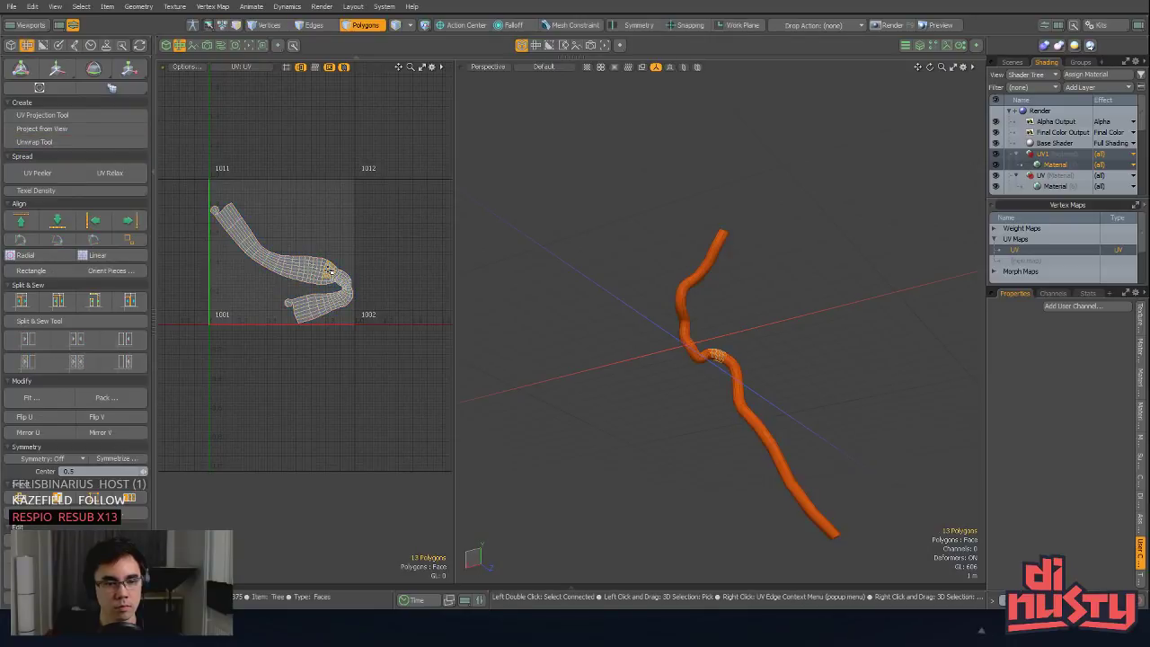
pyautogui.doubleClick(329, 272)
pyautogui.keyDown('alt'); pyautogui.keyDown('shift'); pyautogui.moveTo(348, 214); pyautogui.dragTo(340, 189); pyautogui.keyUp('shift'); pyautogui.keyUp('alt')
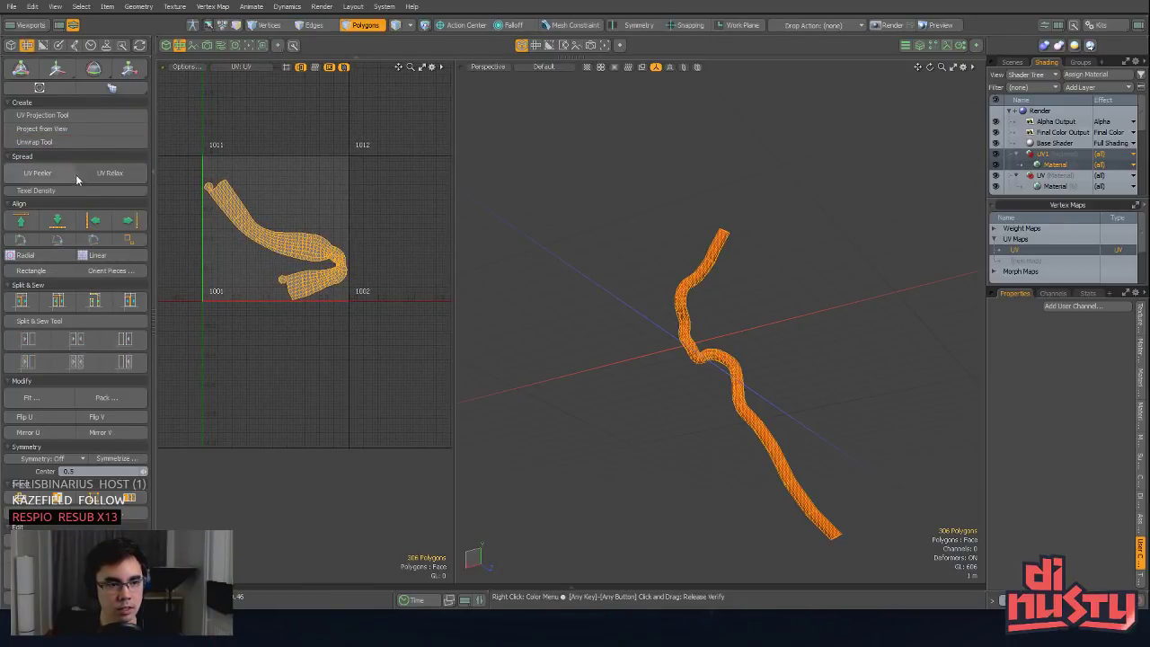
pyautogui.click(110, 173)
pyautogui.click(327, 195)
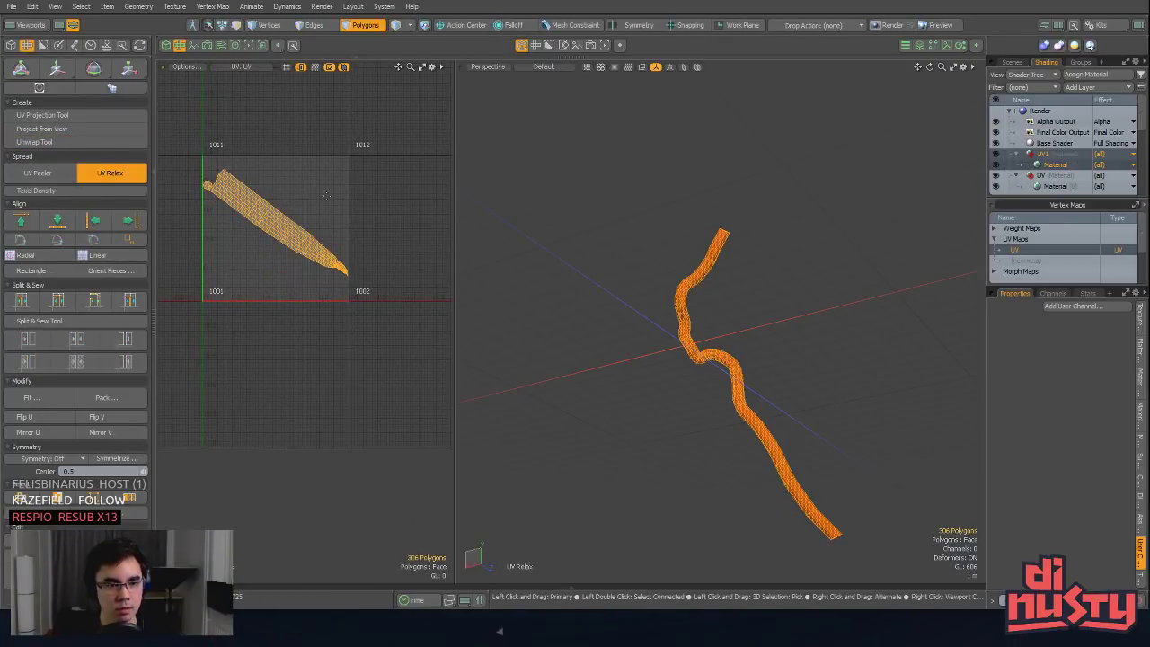
pyautogui.press('space')
pyautogui.click(326, 195)
# Step: Select the vertices of the island's narrow pinched end and relax them with UV Relax
pyautogui.keyDown('ctrl'); pyautogui.keyDown('alt'); pyautogui.moveTo(334, 276); pyautogui.dragTo(467, 297); pyautogui.keyUp('alt'); pyautogui.keyUp('ctrl')
pyautogui.click(390, 203)
pyautogui.press('1')
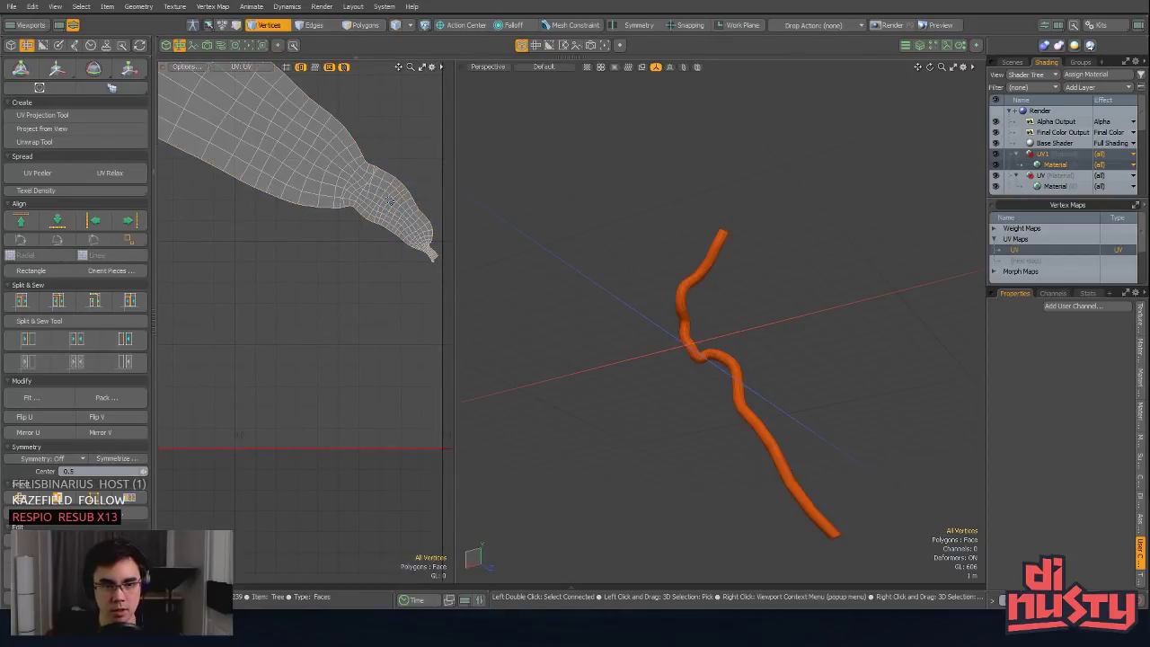
pyautogui.moveTo(354, 148); pyautogui.dragTo(298, 205, button='right')
pyautogui.keyDown('alt'); pyautogui.keyDown('shift'); pyautogui.moveTo(300, 200); pyautogui.dragTo(257, 216); pyautogui.keyUp('shift'); pyautogui.keyUp('alt')
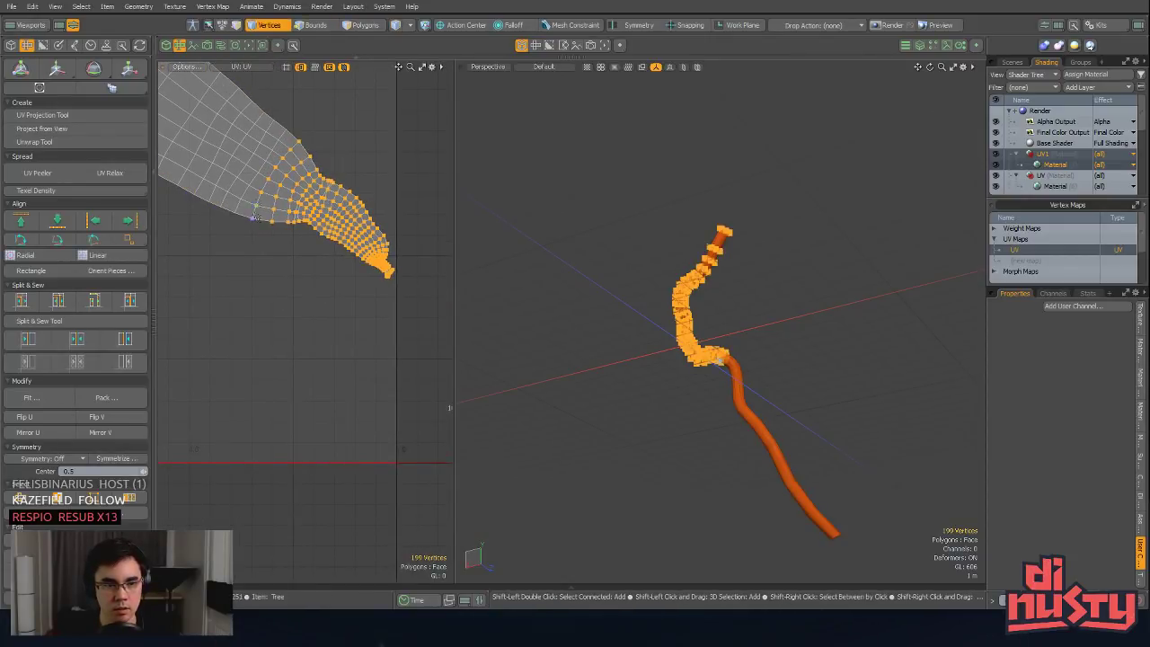
pyautogui.keyDown('alt'); pyautogui.keyDown('shift'); pyautogui.moveTo(334, 276); pyautogui.dragTo(272, 329); pyautogui.keyUp('shift'); pyautogui.keyUp('alt')
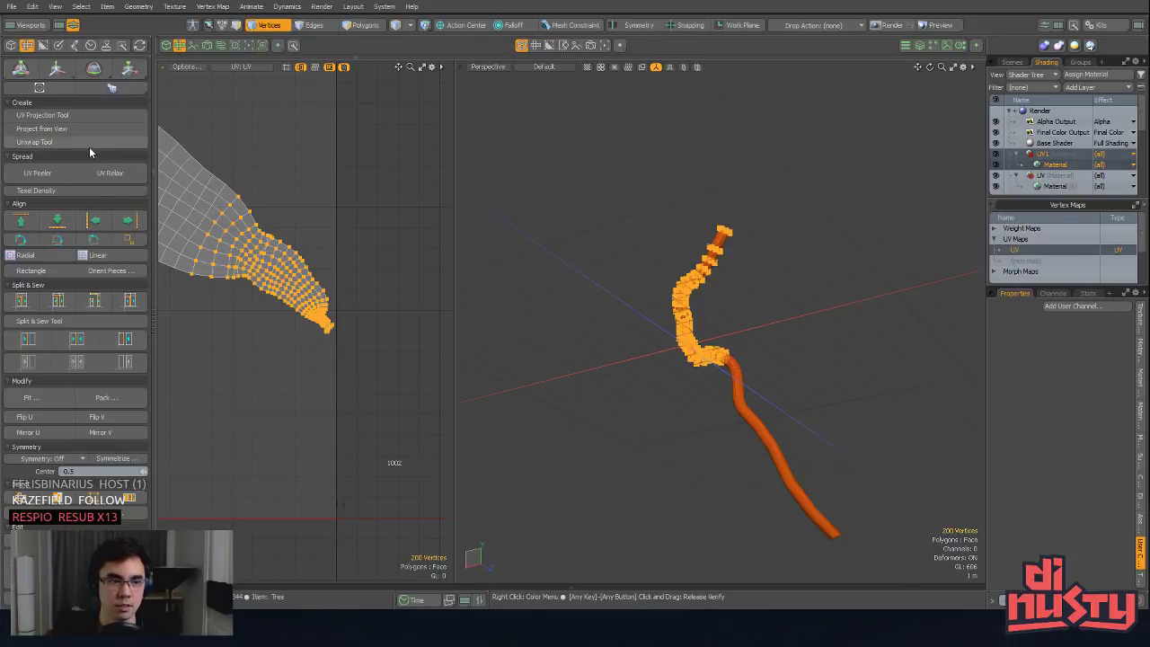
pyautogui.click(106, 174)
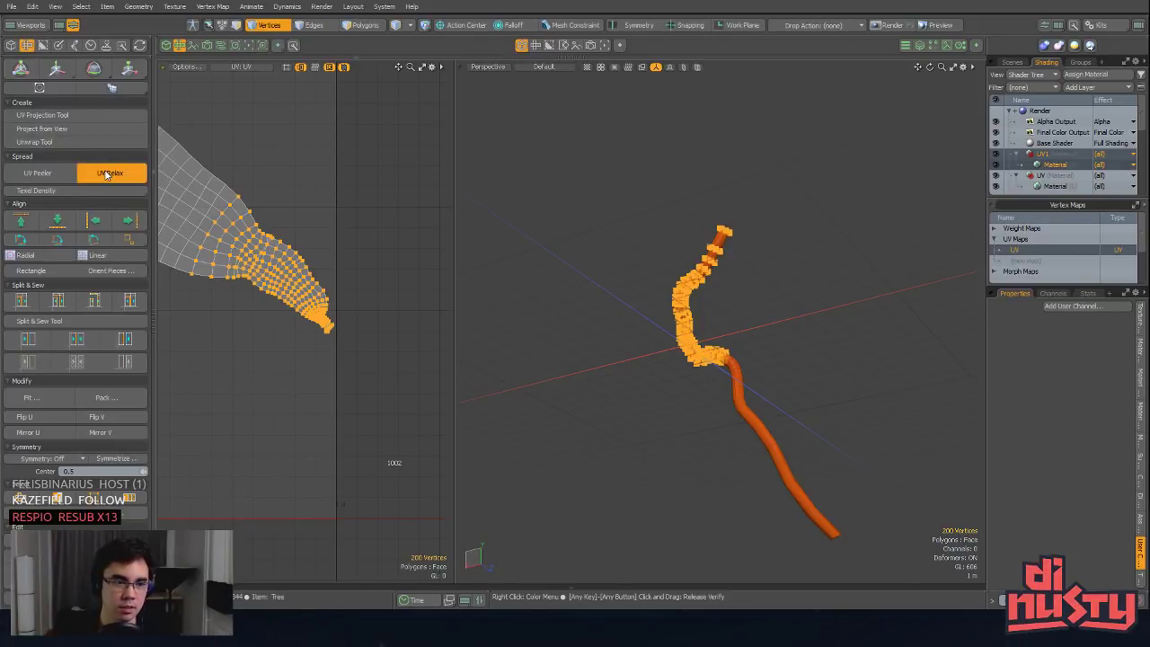
pyautogui.click(276, 241)
pyautogui.press('space')
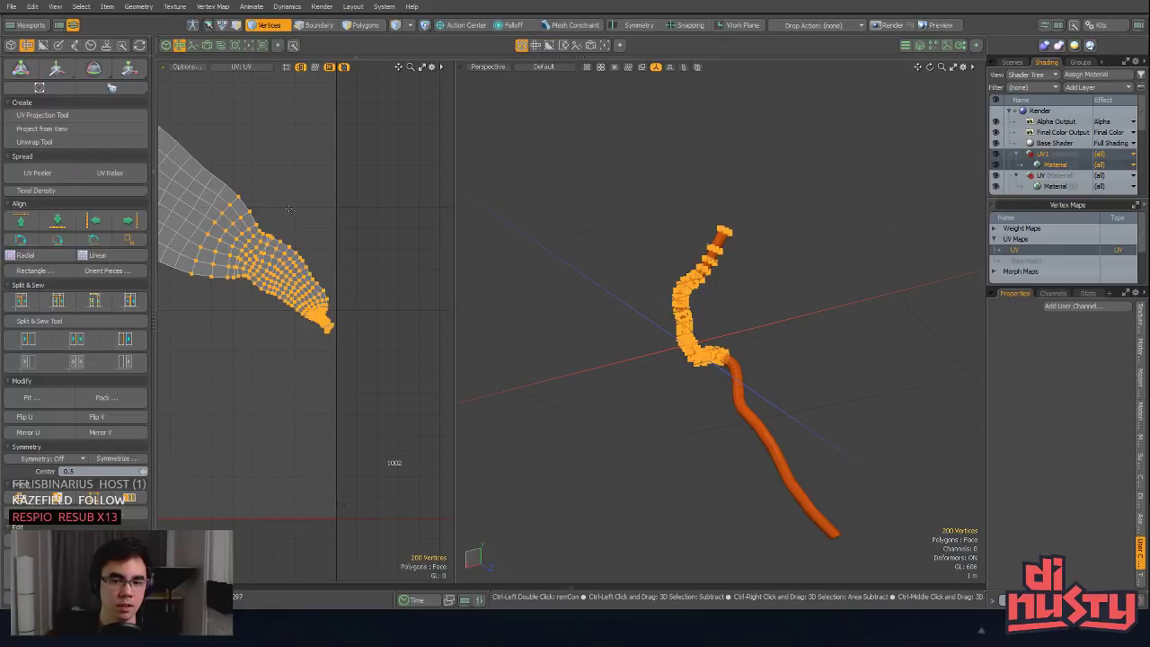
# Step: Examine the narrow end of the relaxed UV island up close
pyautogui.keyDown('alt'); pyautogui.keyDown('shift'); pyautogui.moveTo(313, 319); pyautogui.dragTo(252, 275); pyautogui.keyUp('shift'); pyautogui.keyUp('alt')
pyautogui.scroll(2, 255, 277)
pyautogui.click(294, 332)
pyautogui.keyDown('ctrl'); pyautogui.keyDown('alt'); pyautogui.moveTo(295, 332); pyautogui.dragTo(392, 328); pyautogui.keyUp('alt'); pyautogui.keyUp('ctrl')
pyautogui.keyDown('alt'); pyautogui.keyDown('shift'); pyautogui.moveTo(240, 302); pyautogui.dragTo(311, 310); pyautogui.keyUp('shift'); pyautogui.keyUp('alt')
pyautogui.keyDown('ctrl'); pyautogui.keyDown('alt'); pyautogui.moveTo(311, 310); pyautogui.dragTo(328, 364); pyautogui.keyUp('alt'); pyautogui.keyUp('ctrl')
pyautogui.keyDown('ctrl'); pyautogui.keyDown('alt'); pyautogui.moveTo(328, 364); pyautogui.dragTo(336, 326); pyautogui.keyUp('alt'); pyautogui.keyUp('ctrl')
pyautogui.keyDown('ctrl'); pyautogui.keyDown('alt'); pyautogui.moveTo(314, 279); pyautogui.dragTo(303, 235); pyautogui.keyUp('alt'); pyautogui.keyUp('ctrl')
pyautogui.press('space')
pyautogui.press('space')
pyautogui.click(301, 236)
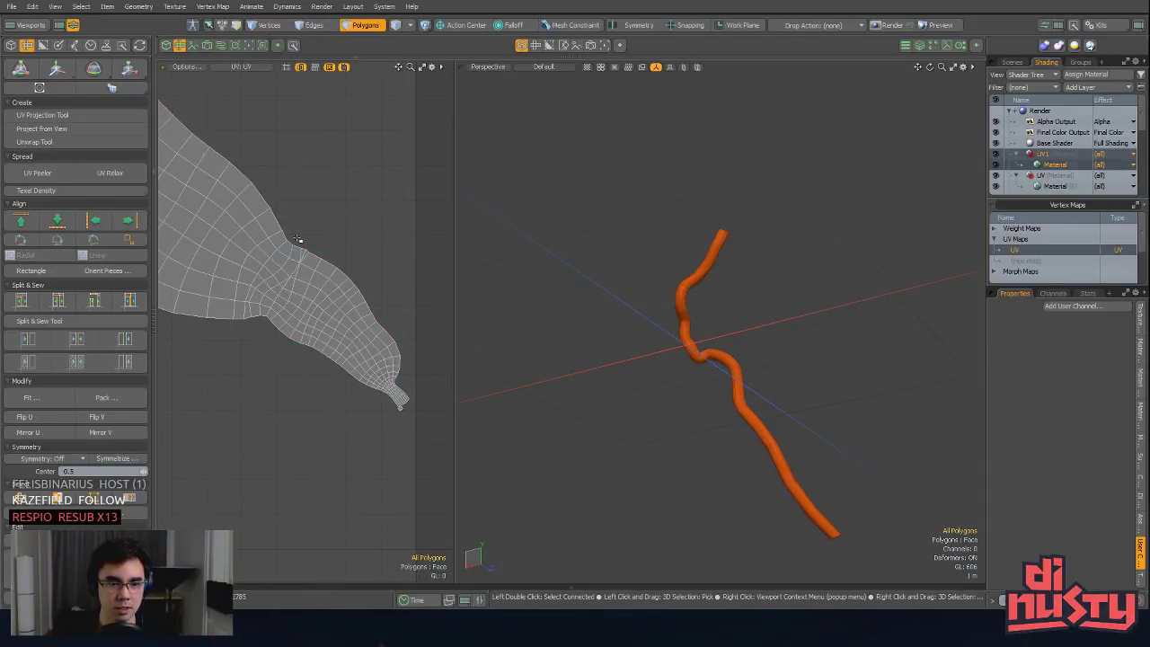
# Step: Select the polygons at the island's narrow end to check which part of the root they cover
pyautogui.moveTo(239, 255)
pyautogui.keyDown('ctrl'); pyautogui.mouseDown()
pyautogui.moveTo(231, 309)
pyautogui.moveTo(365, 280)
pyautogui.moveTo(372, 352)
pyautogui.mouseUp(); pyautogui.keyUp('ctrl')
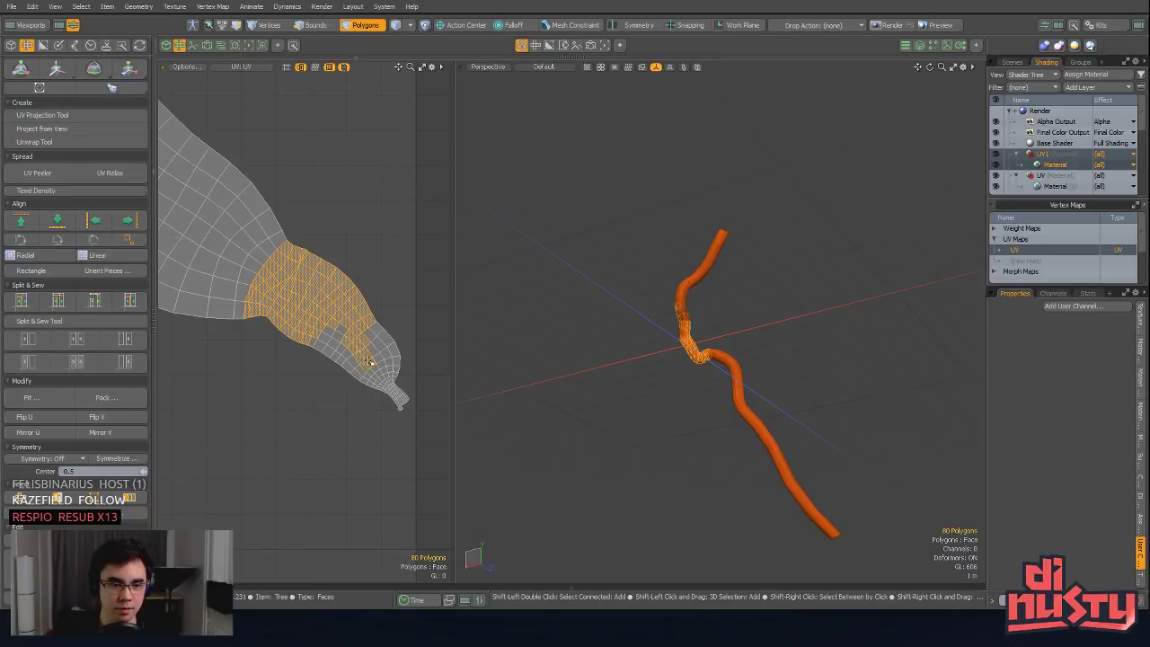
pyautogui.scroll(4, 344, 310)
pyautogui.keyDown('alt'); pyautogui.keyDown('shift'); pyautogui.moveTo(345, 307); pyautogui.dragTo(315, 263); pyautogui.keyUp('shift'); pyautogui.keyUp('alt')
pyautogui.scroll(-4, 357, 323)
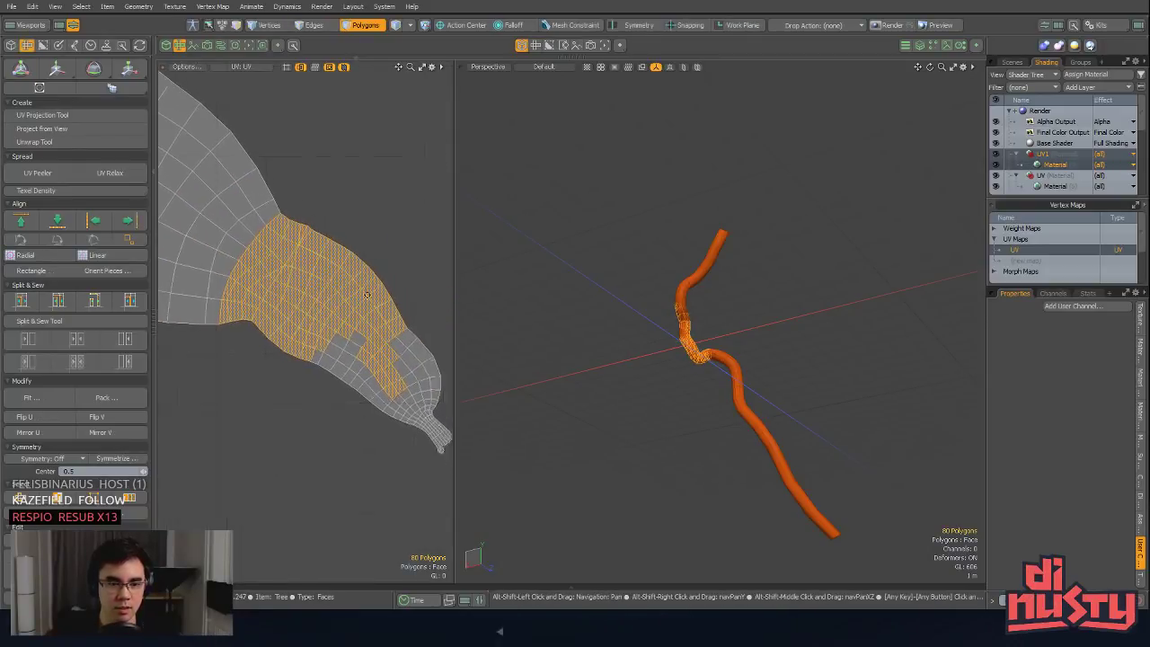
pyautogui.keyDown('alt'); pyautogui.keyDown('shift'); pyautogui.moveTo(356, 323); pyautogui.dragTo(319, 285); pyautogui.keyUp('shift'); pyautogui.keyUp('alt')
pyautogui.moveTo(343, 228)
pyautogui.keyDown('shift'); pyautogui.mouseDown(button='right')
pyautogui.moveTo(253, 276)
pyautogui.moveTo(385, 228)
pyautogui.mouseUp(button='right'); pyautogui.keyUp('shift')
pyautogui.scroll(-6, 386, 227)
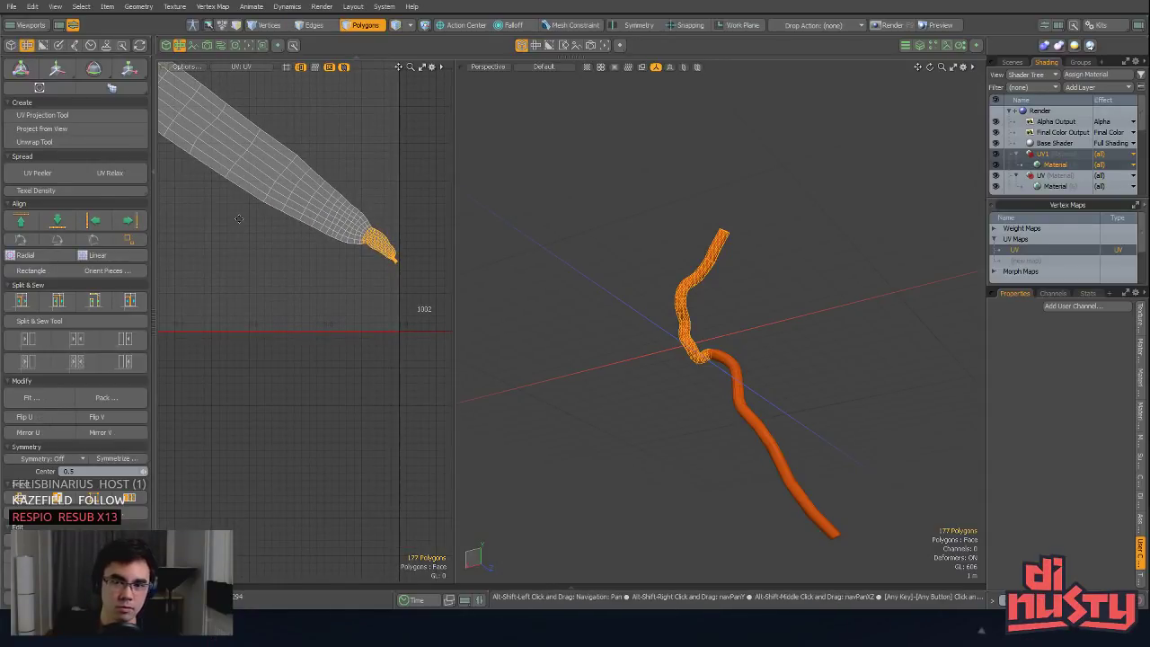
# Step: Reselect the root's entire UV island and relax it once more with UV Relax
pyautogui.click(380, 211)
pyautogui.doubleClick(315, 217)
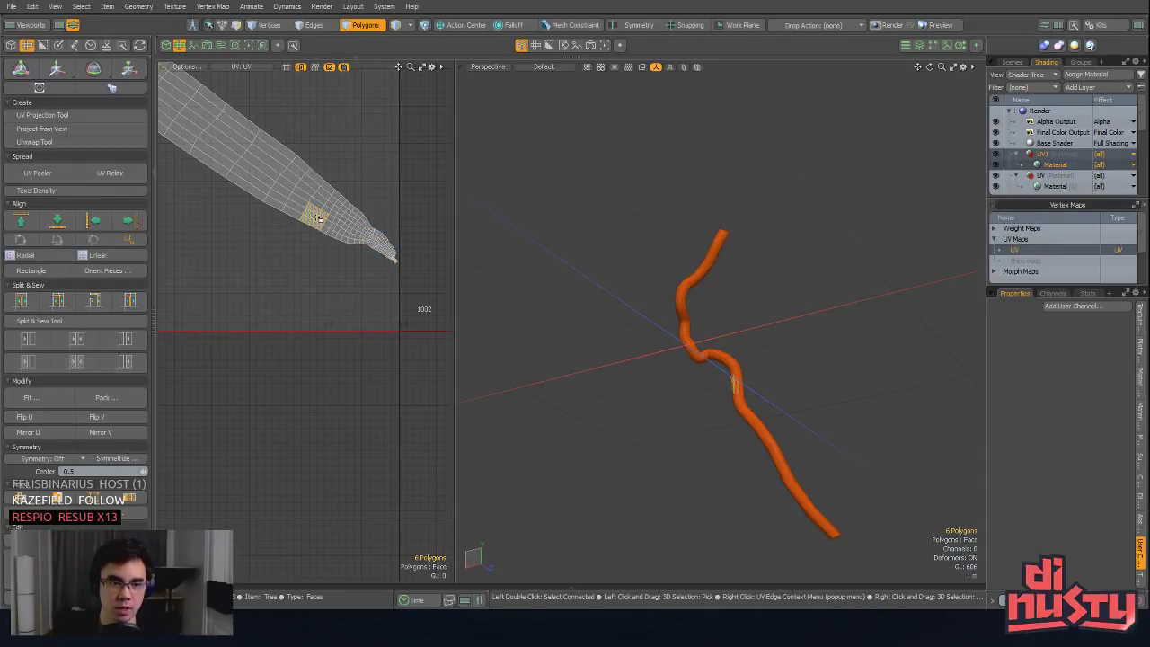
pyautogui.hotkey('shift', 'a')
pyautogui.keyDown('alt'); pyautogui.moveTo(363, 283); pyautogui.dragTo(345, 248); pyautogui.keyUp('alt')
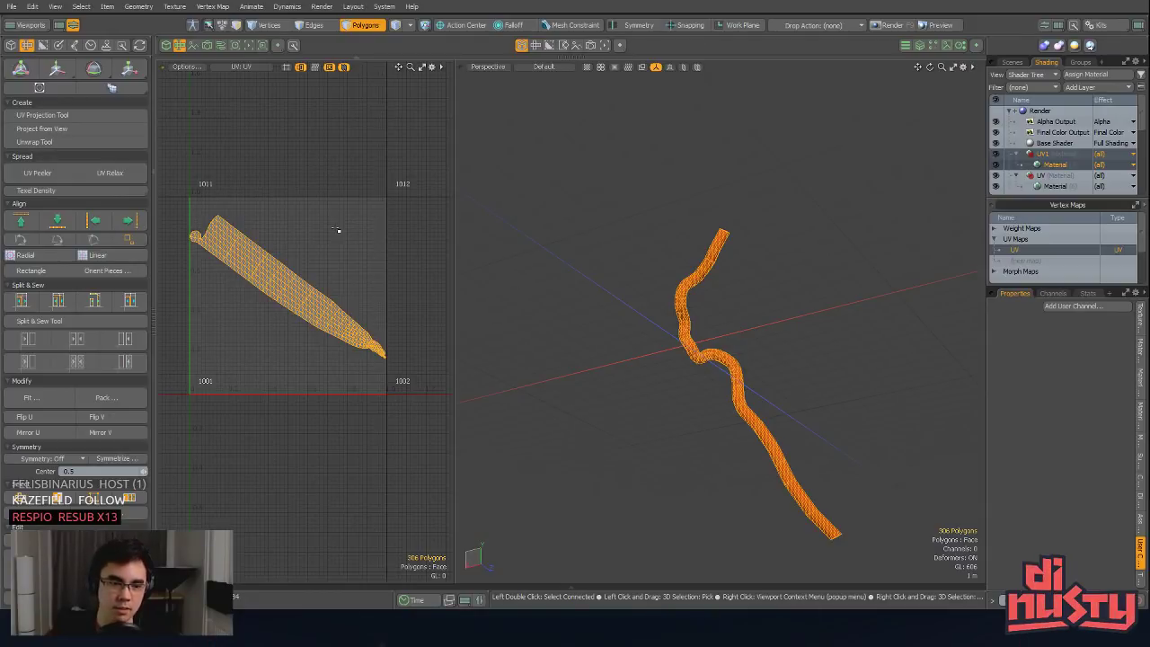
pyautogui.keyDown('alt'); pyautogui.keyDown('shift'); pyautogui.moveTo(384, 275); pyautogui.dragTo(391, 248); pyautogui.keyUp('shift'); pyautogui.keyUp('alt')
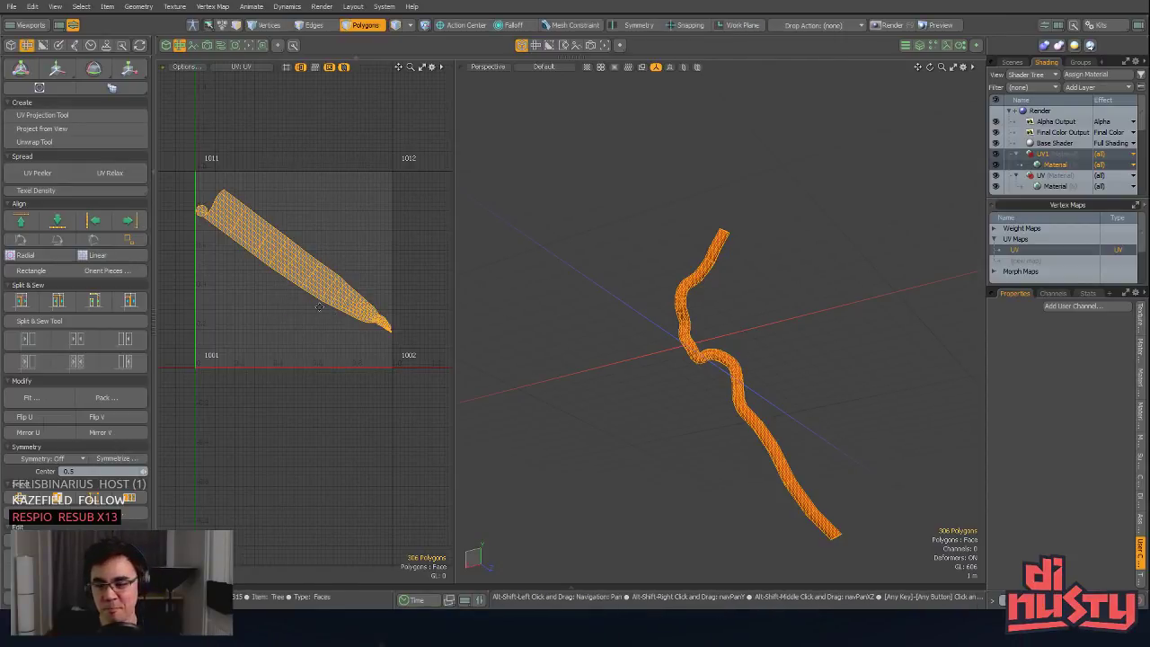
pyautogui.scroll(3, 319, 308)
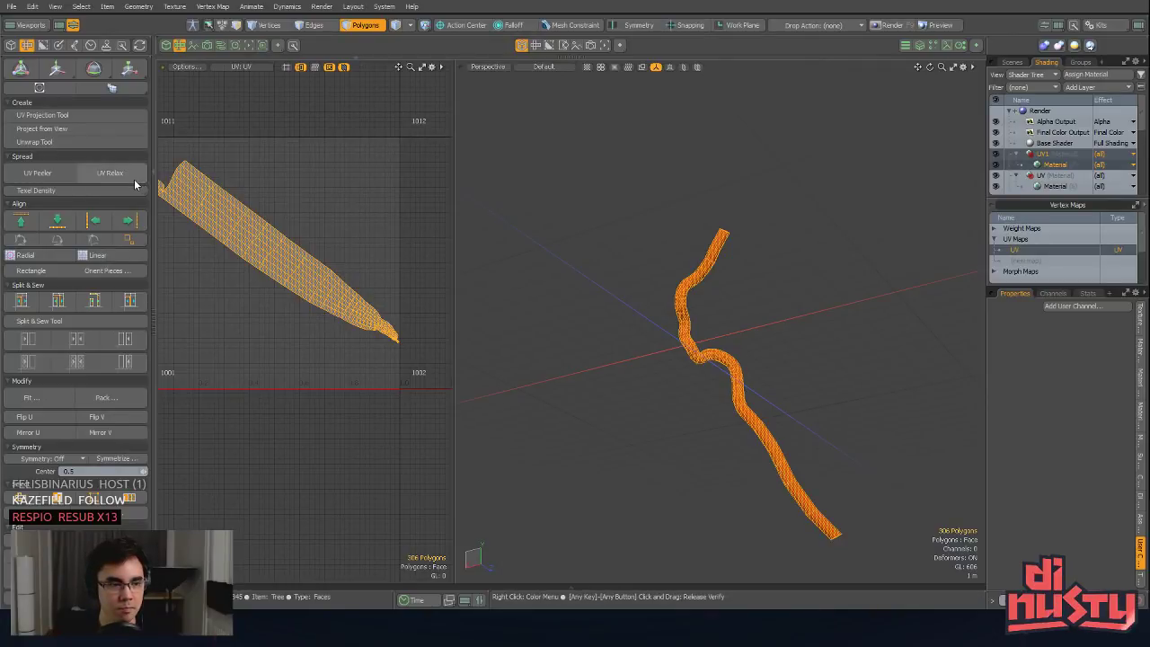
pyautogui.keyDown('ctrl'); pyautogui.keyDown('alt'); pyautogui.moveTo(401, 354); pyautogui.dragTo(456, 357); pyautogui.keyUp('alt'); pyautogui.keyUp('ctrl')
pyautogui.press('a')
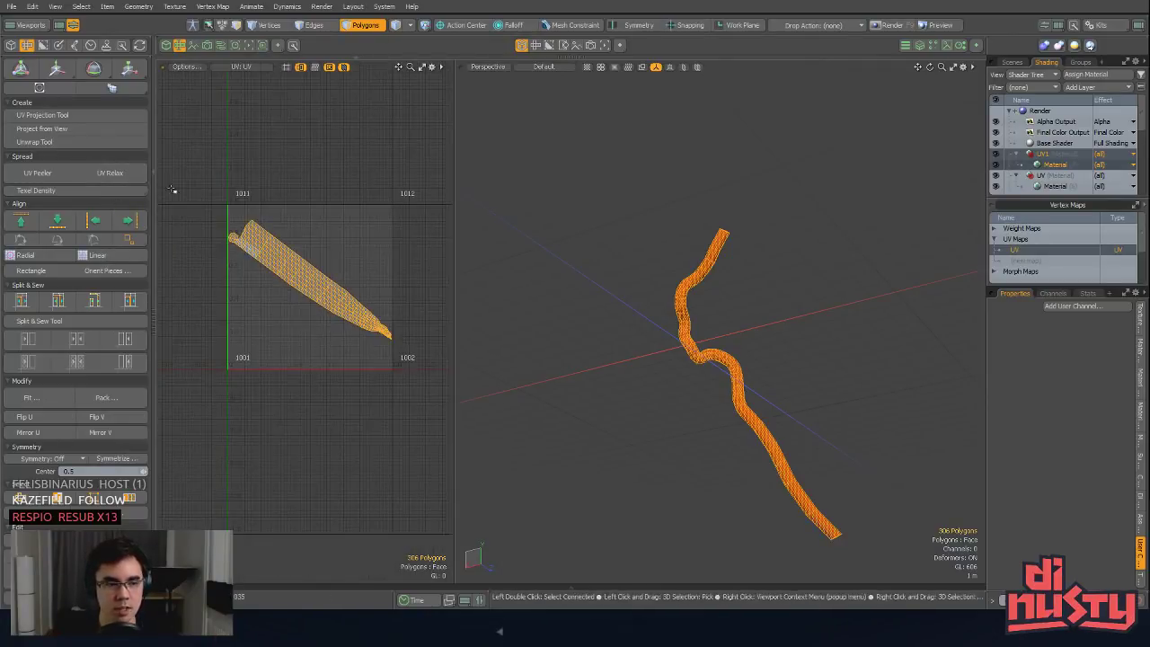
pyautogui.click(110, 172)
pyautogui.click(322, 188)
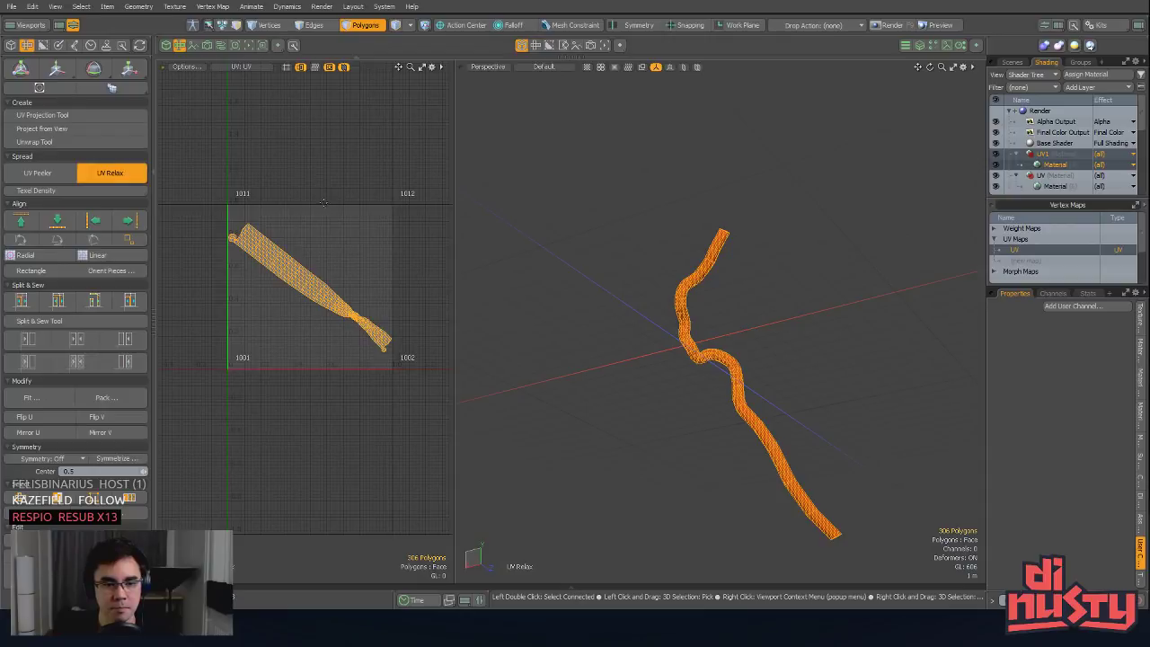
pyautogui.press('space')
# Step: Inspect the vertices around the narrow bend in the middle of the relaxed island
pyautogui.scroll(5, 360, 311)
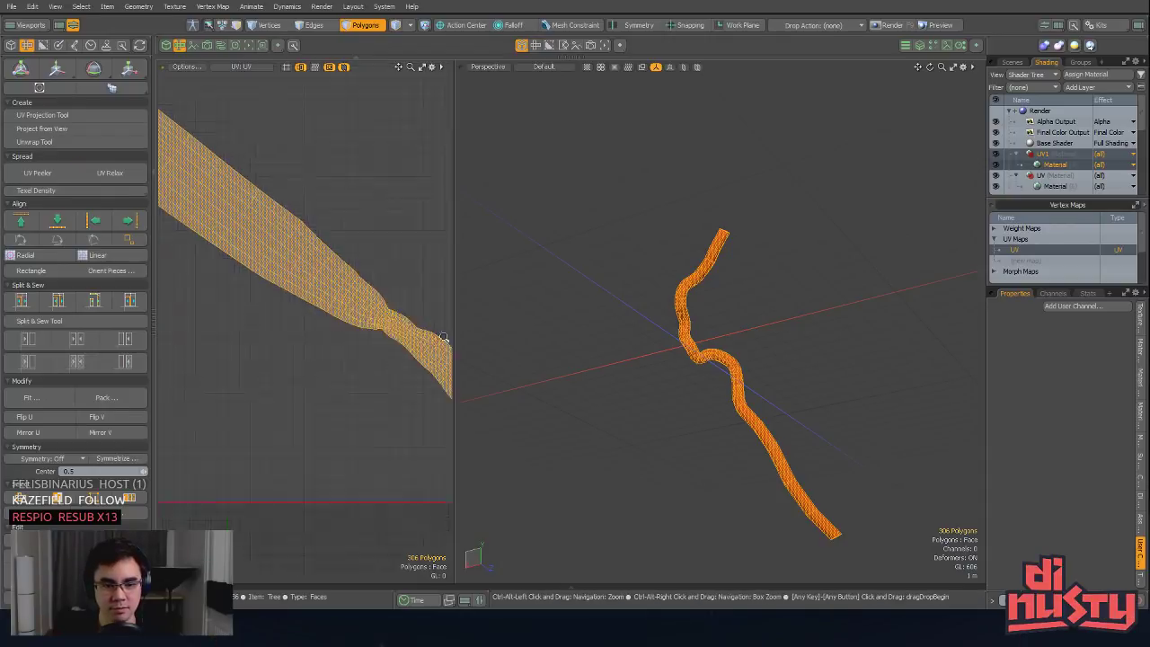
pyautogui.press('1')
pyautogui.moveTo(359, 313)
pyautogui.keyDown('ctrl'); pyautogui.keyDown('alt'); pyautogui.mouseDown()
pyautogui.moveTo(437, 347)
pyautogui.moveTo(333, 303)
pyautogui.mouseUp(); pyautogui.keyUp('alt'); pyautogui.keyUp('ctrl')
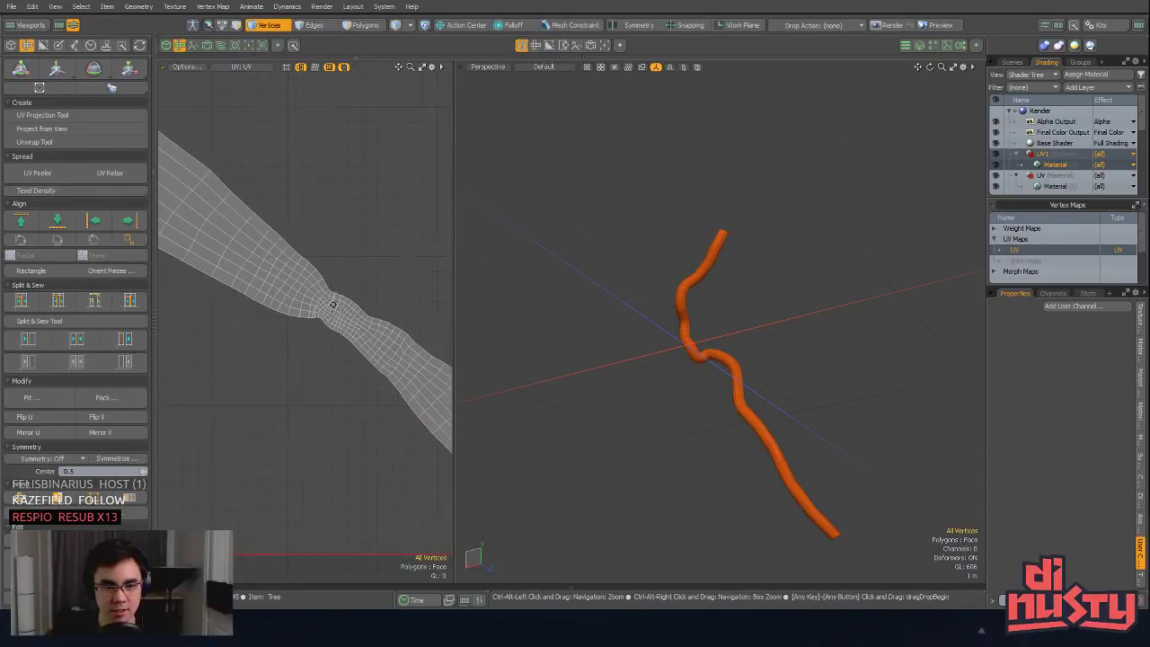
pyautogui.moveTo(311, 216); pyautogui.dragTo(420, 175, button='right')
# Step: Unhide the rest of the tree and select all connected polygons of the unwrapped thin root
pyautogui.click(710, 629)
pyautogui.scroll(-5, 686, 279)
pyautogui.keyDown('alt'); pyautogui.moveTo(683, 305); pyautogui.dragTo(746, 314); pyautogui.keyUp('alt')
pyautogui.press('u')
pyautogui.keyDown('alt'); pyautogui.moveTo(746, 314); pyautogui.dragTo(629, 261); pyautogui.keyUp('alt')
pyautogui.press('3')
pyautogui.click(565, 293)
pyautogui.doubleClick(565, 293)
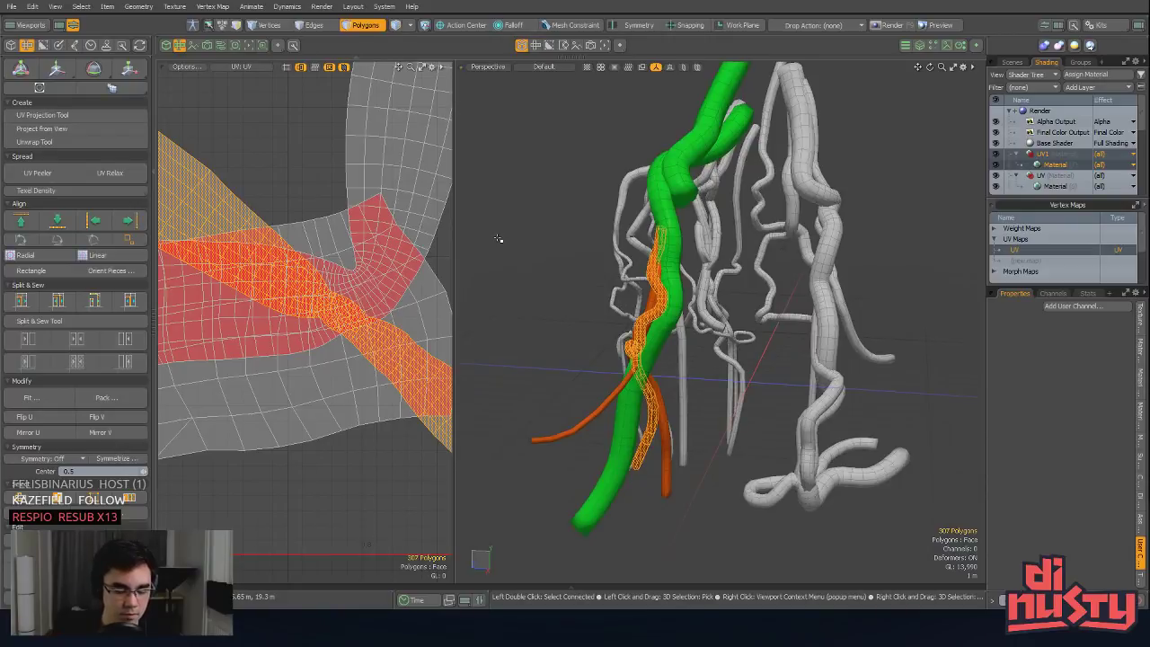
# Step: Assign the existing green UV material to the selected root
pyautogui.press('m')
pyautogui.click(649, 251)
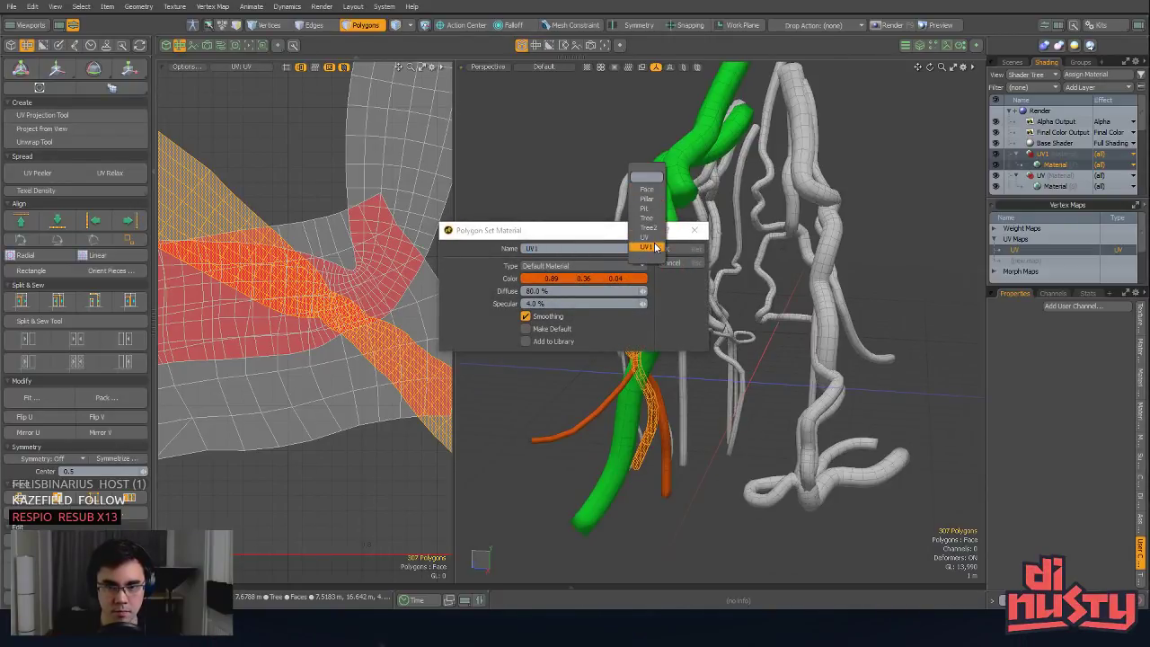
pyautogui.click(649, 248)
pyautogui.click(650, 250)
pyautogui.click(647, 238)
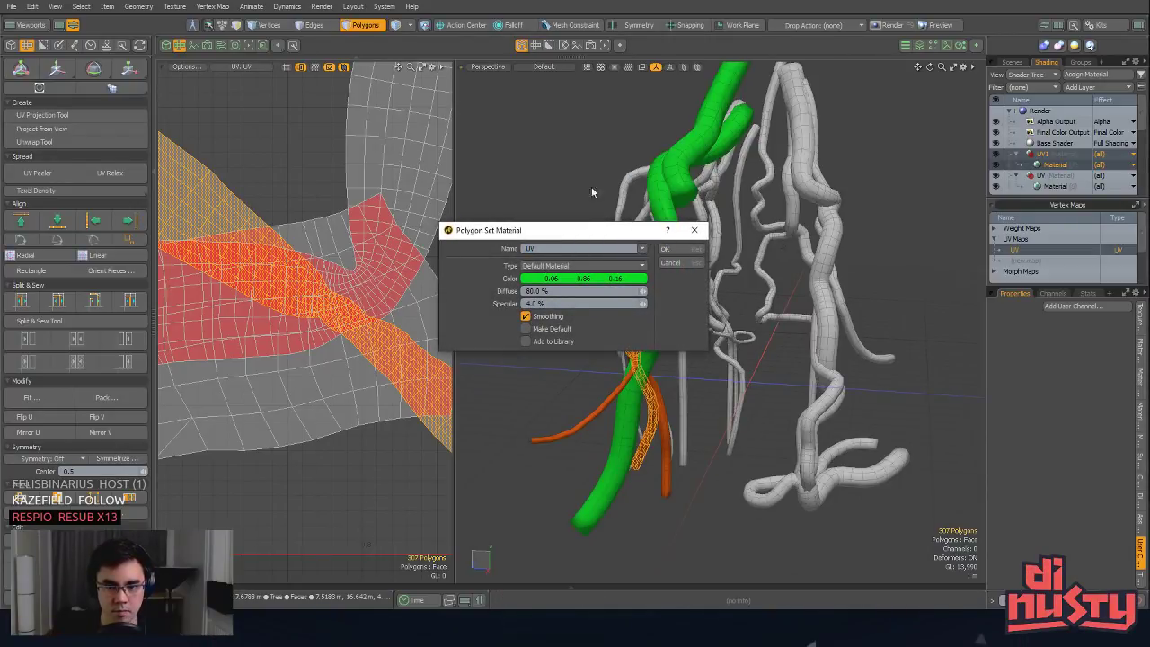
pyautogui.click(675, 252)
# Step: Select the neighbouring thin orange root and isolate it by hiding everything else
pyautogui.click(593, 232)
pyautogui.keyDown('alt'); pyautogui.moveTo(593, 232); pyautogui.dragTo(757, 313); pyautogui.keyUp('alt')
pyautogui.doubleClick(841, 289)
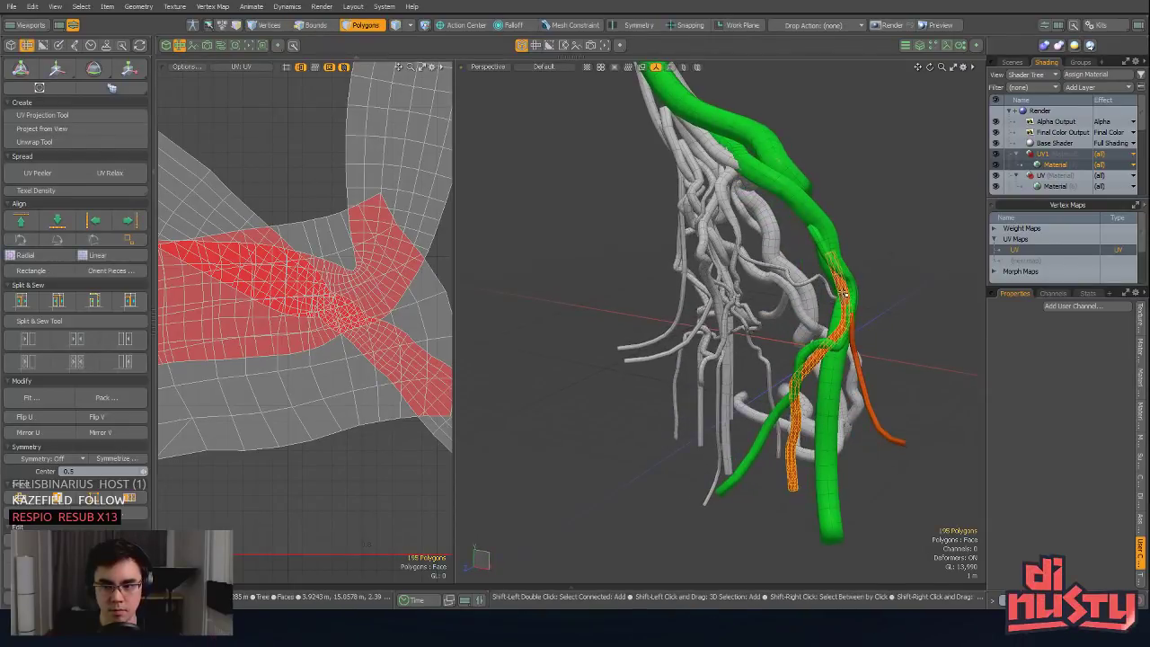
pyautogui.hotkey('shift', 'h')
pyautogui.keyDown('alt'); pyautogui.moveTo(858, 303); pyautogui.dragTo(698, 357); pyautogui.keyUp('alt')
# Step: Select the end cap polygons at both the upper and lower ends of the isolated root
pyautogui.click(740, 164)
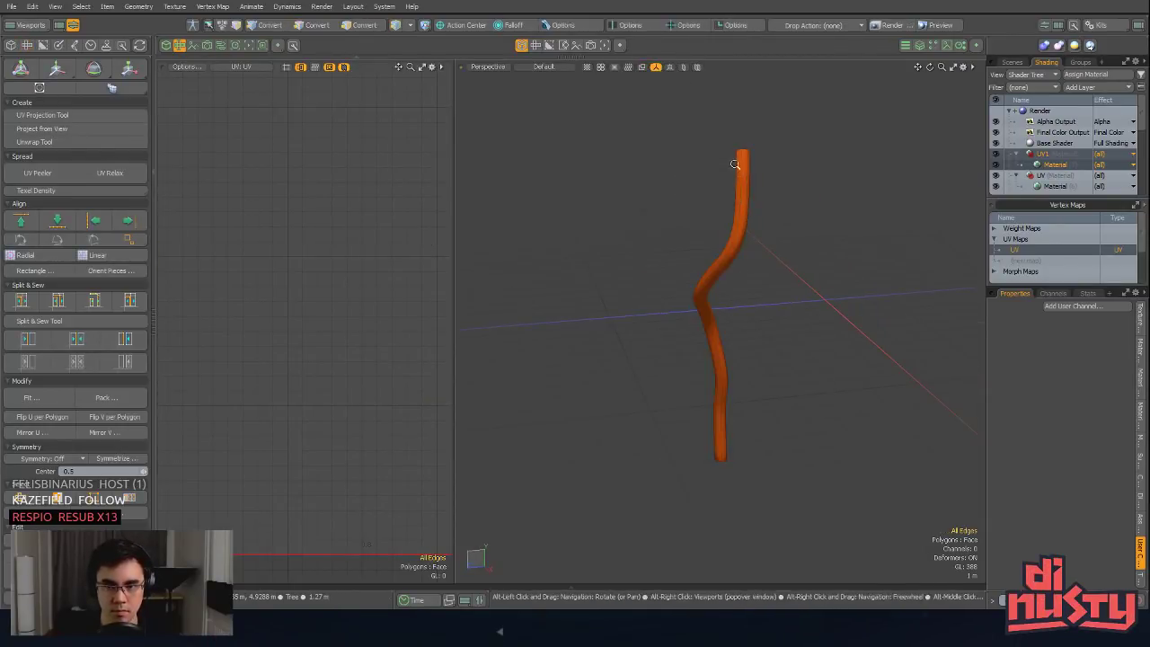
pyautogui.keyDown('alt'); pyautogui.moveTo(739, 164); pyautogui.dragTo(739, 126); pyautogui.keyUp('alt')
pyautogui.hotkey('ctrl', 'z')
pyautogui.moveTo(740, 126); pyautogui.dragTo(783, 125, button='right')
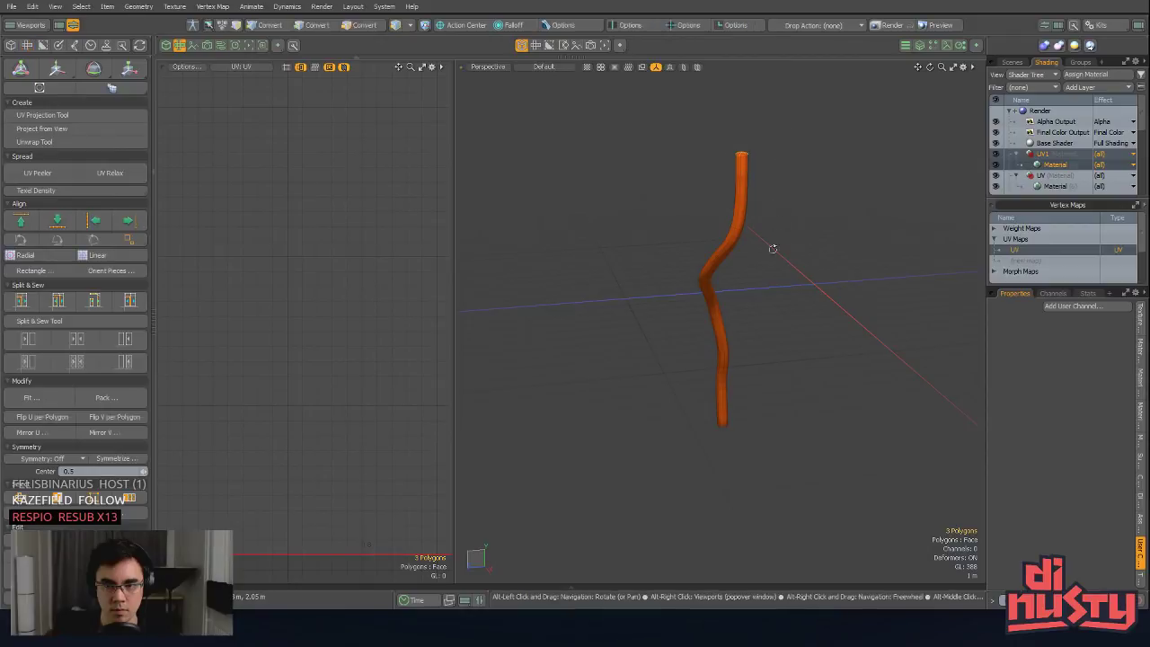
pyautogui.keyDown('ctrl'); pyautogui.keyDown('alt'); pyautogui.moveTo(773, 249); pyautogui.dragTo(673, 362); pyautogui.keyUp('alt'); pyautogui.keyUp('ctrl')
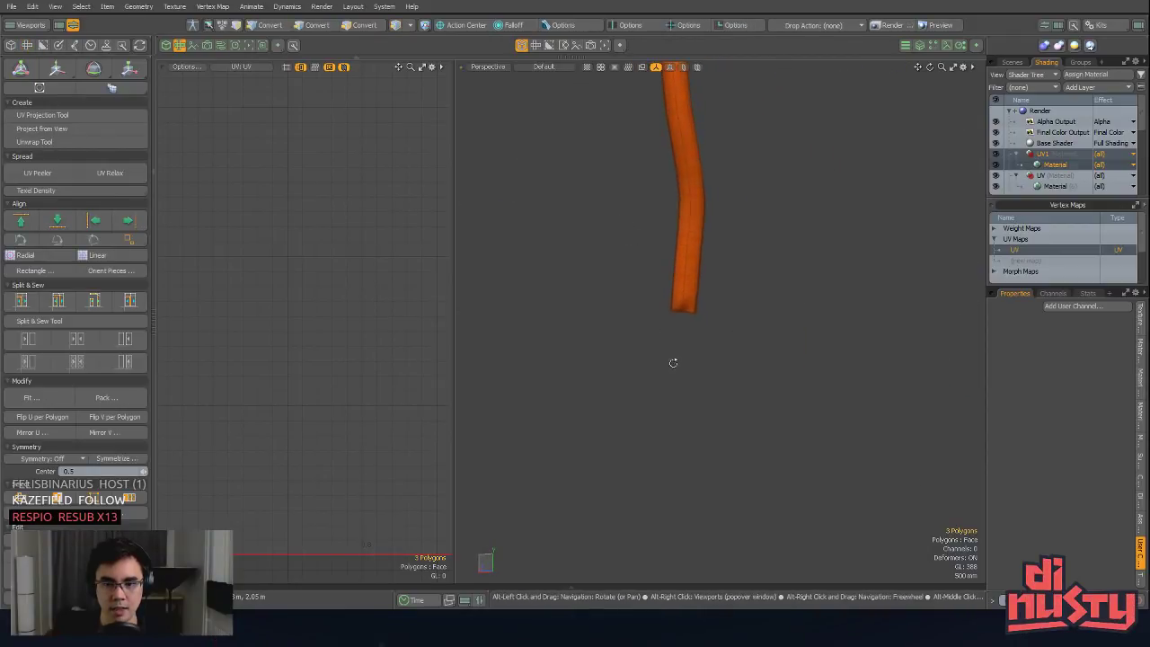
pyautogui.moveTo(648, 307)
pyautogui.keyDown('shift'); pyautogui.mouseDown()
pyautogui.moveTo(706, 310)
pyautogui.moveTo(689, 306)
pyautogui.mouseUp(); pyautogui.keyUp('shift')
pyautogui.press('a')
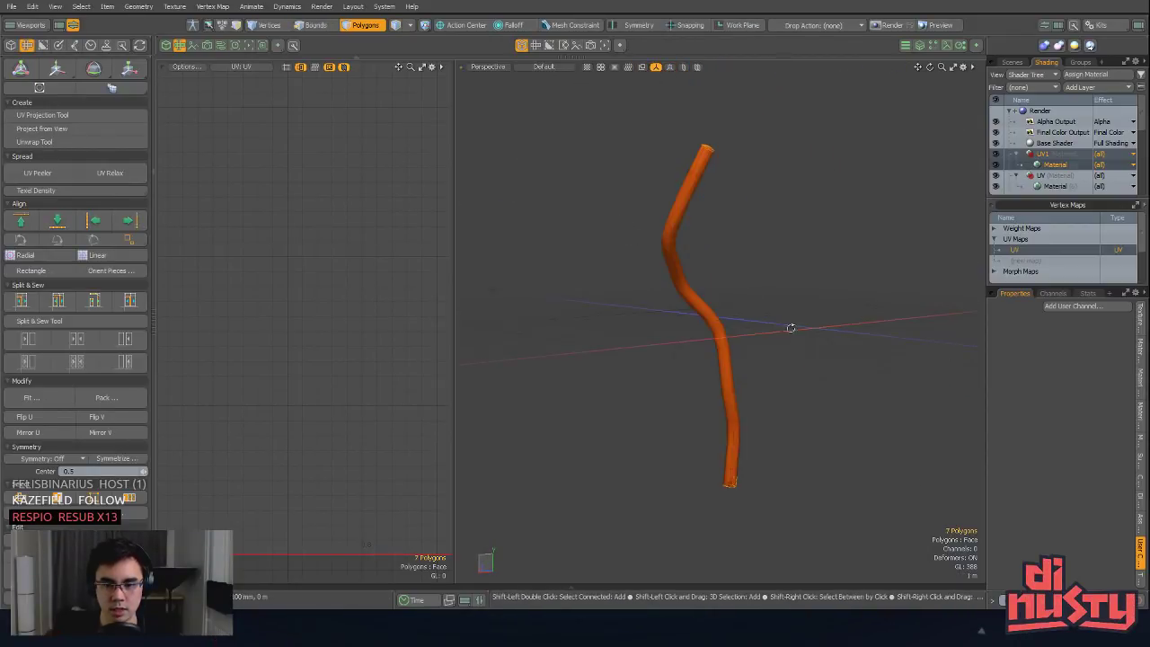
# Step: Check both ends of the root and deselect the stray polygon so only the end caps stay selected
pyautogui.keyDown('alt'); pyautogui.moveTo(790, 329); pyautogui.dragTo(755, 333); pyautogui.keyUp('alt')
pyautogui.keyDown('alt'); pyautogui.keyDown('shift'); pyautogui.moveTo(755, 332); pyautogui.dragTo(688, 215); pyautogui.keyUp('shift'); pyautogui.keyUp('alt')
pyautogui.keyDown('ctrl'); pyautogui.keyDown('alt'); pyautogui.moveTo(689, 215); pyautogui.dragTo(746, 342); pyautogui.keyUp('alt'); pyautogui.keyUp('ctrl')
pyautogui.keyDown('alt'); pyautogui.moveTo(746, 341); pyautogui.dragTo(642, 189); pyautogui.keyUp('alt')
pyautogui.keyDown('ctrl'); pyautogui.click(619, 347); pyautogui.keyUp('ctrl')
pyautogui.keyDown('alt'); pyautogui.keyDown('shift'); pyautogui.moveTo(641, 189); pyautogui.dragTo(804, 386); pyautogui.keyUp('shift'); pyautogui.keyUp('alt')
pyautogui.keyDown('ctrl'); pyautogui.keyDown('alt'); pyautogui.moveTo(713, 310); pyautogui.dragTo(686, 312); pyautogui.keyUp('alt'); pyautogui.keyUp('ctrl')
pyautogui.keyDown('alt'); pyautogui.keyDown('shift'); pyautogui.moveTo(687, 312); pyautogui.dragTo(813, 404); pyautogui.keyUp('shift'); pyautogui.keyUp('alt')
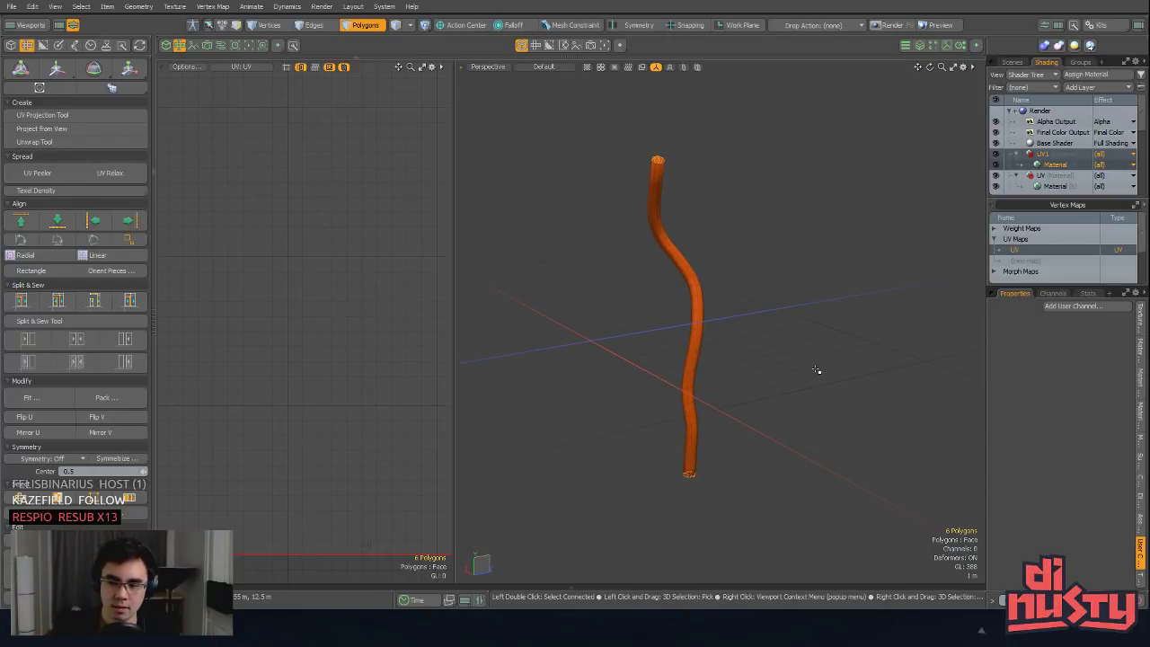
pyautogui.keyDown('alt'); pyautogui.moveTo(814, 333); pyautogui.dragTo(864, 375); pyautogui.keyUp('alt')
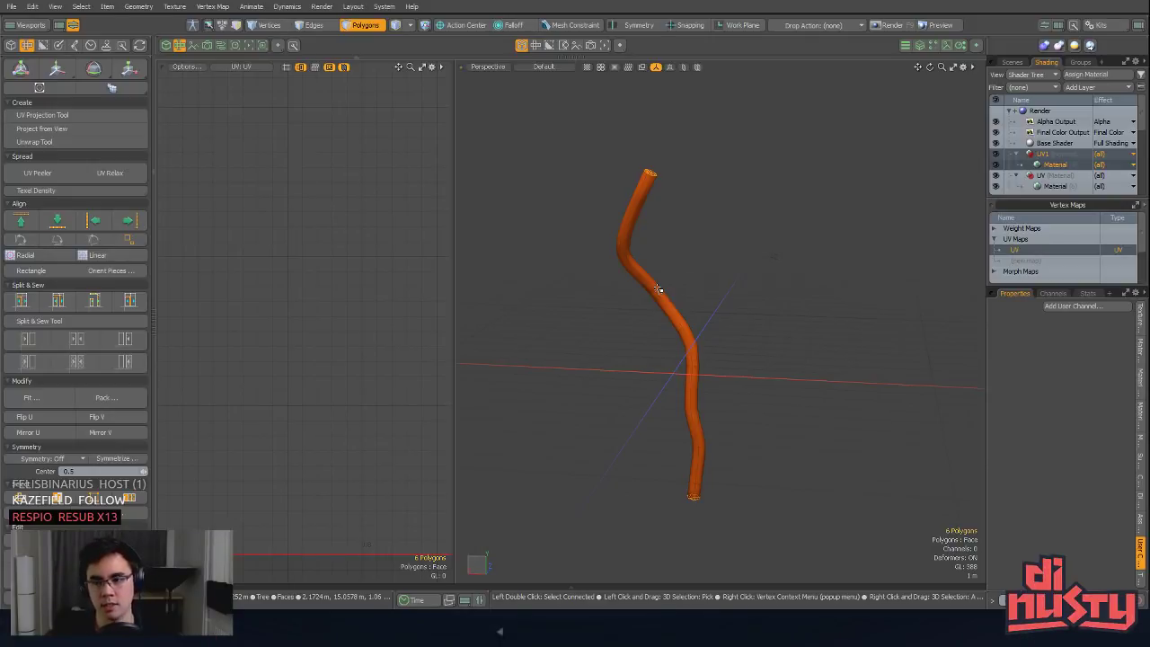
pyautogui.keyDown('alt'); pyautogui.moveTo(663, 295); pyautogui.dragTo(689, 285); pyautogui.keyUp('alt')
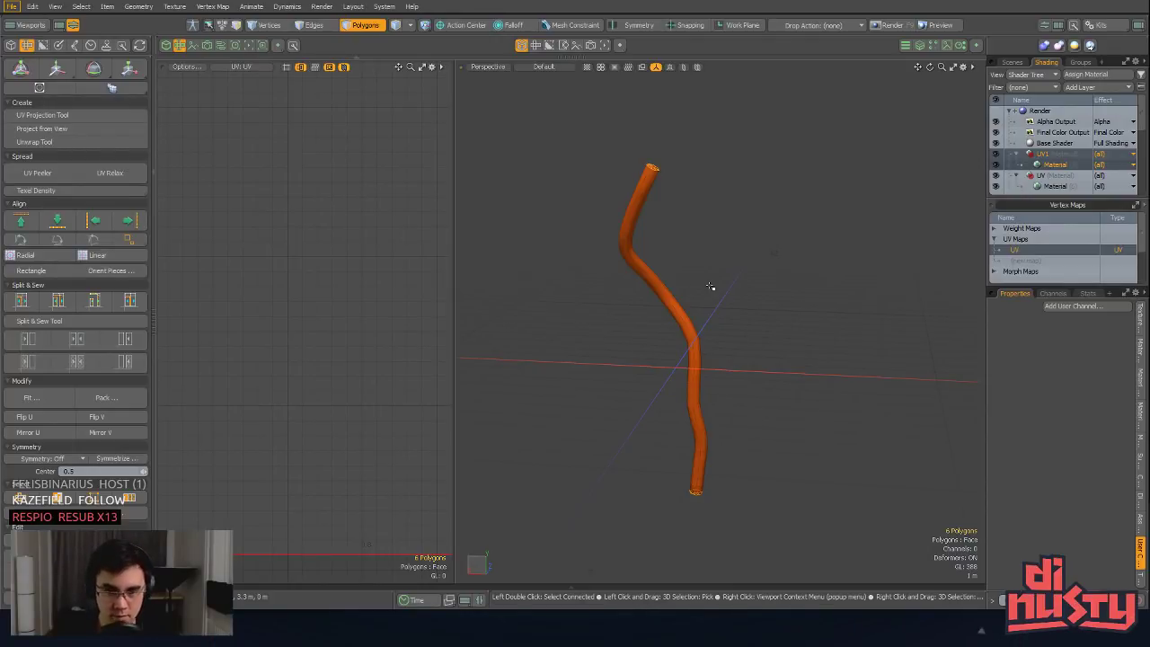
pyautogui.keyDown('alt'); pyautogui.moveTo(710, 259); pyautogui.dragTo(673, 321); pyautogui.keyUp('alt')
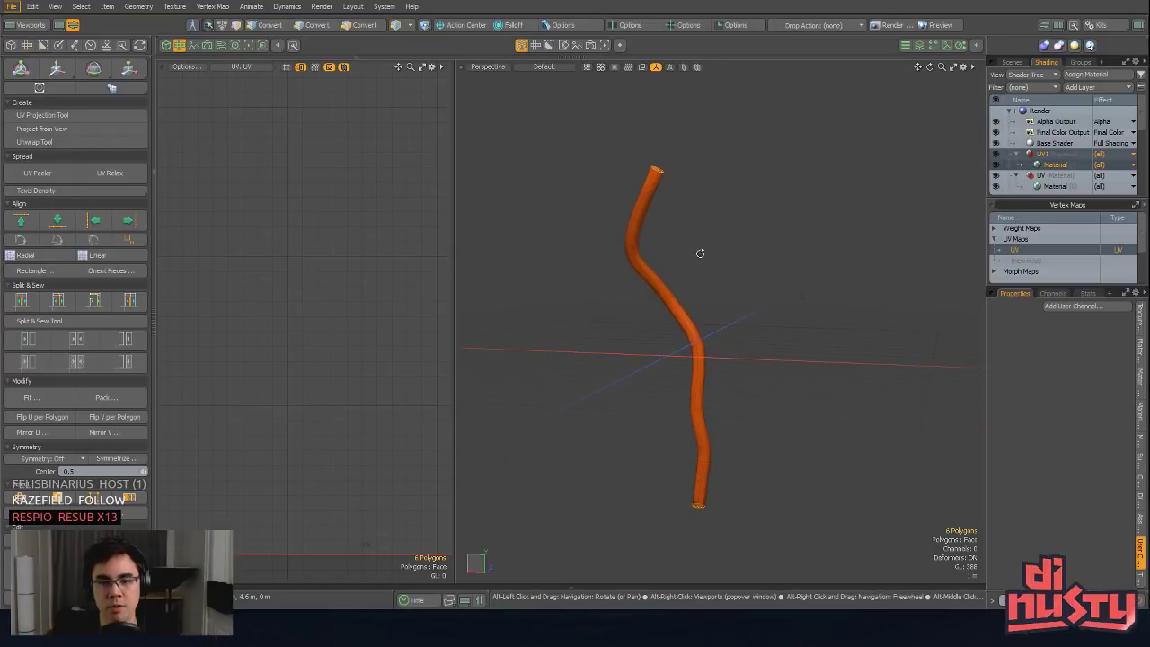
pyautogui.keyDown('alt'); pyautogui.moveTo(700, 254); pyautogui.dragTo(702, 244); pyautogui.keyUp('alt')
pyautogui.press('3')
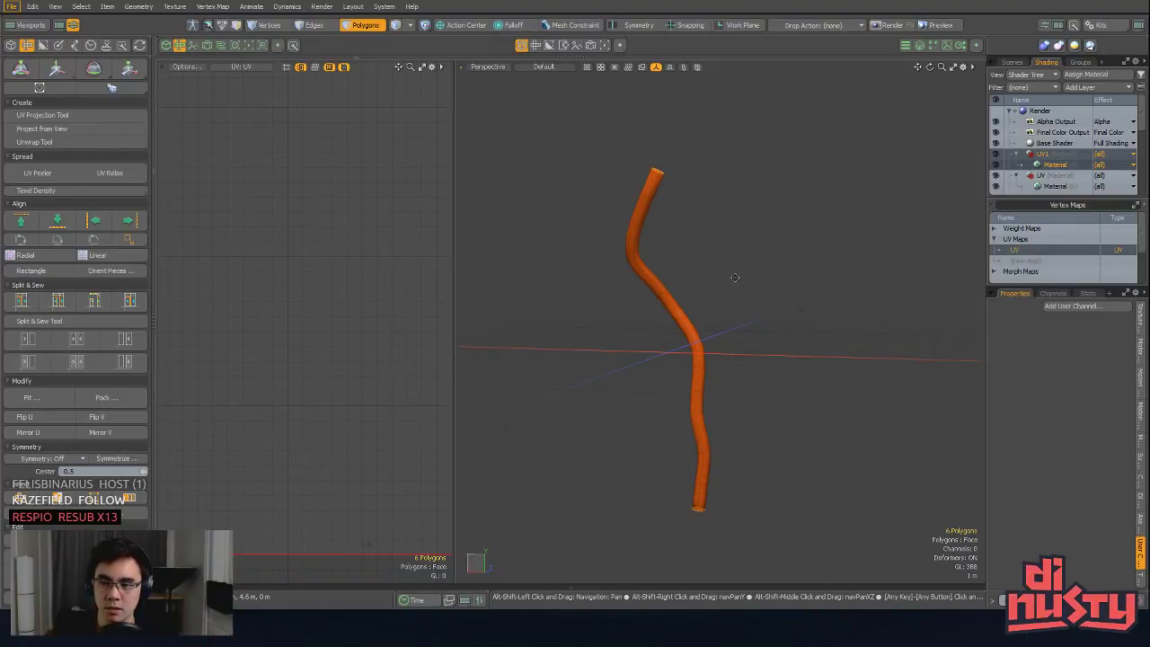
pyautogui.press('shift')
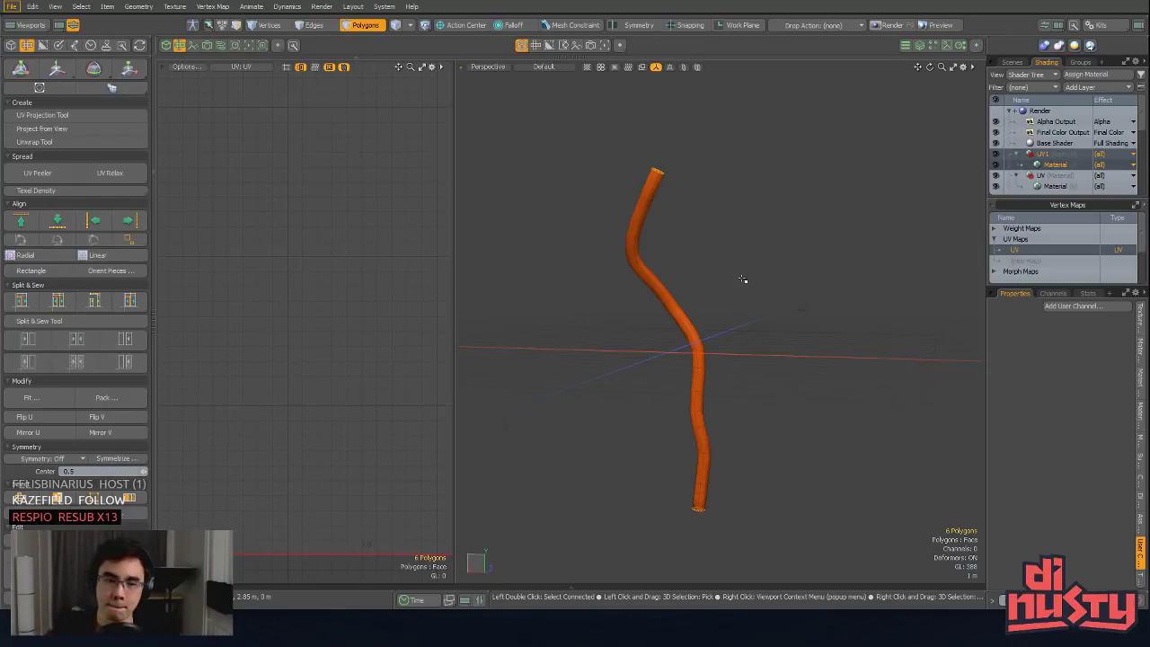
pyautogui.keyDown('alt'); pyautogui.moveTo(743, 280); pyautogui.dragTo(791, 224); pyautogui.keyUp('alt')
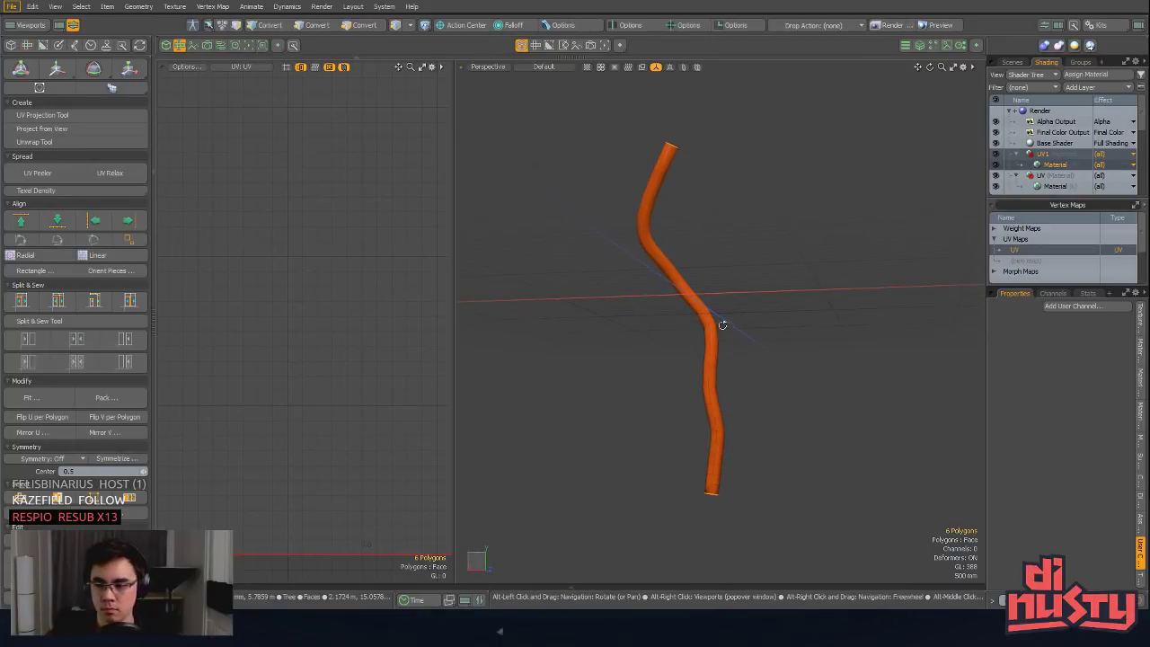
pyautogui.keyDown('alt'); pyautogui.moveTo(722, 324); pyautogui.dragTo(767, 308); pyautogui.keyUp('alt')
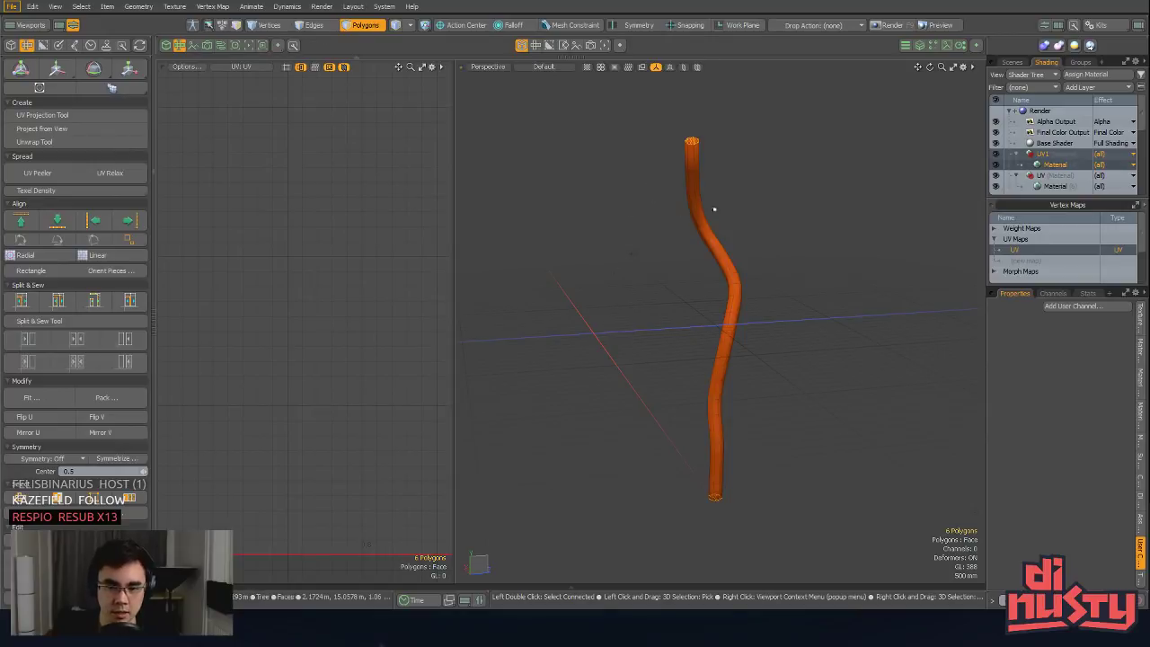
pyautogui.keyDown('alt'); pyautogui.moveTo(860, 271); pyautogui.dragTo(736, 301); pyautogui.keyUp('alt')
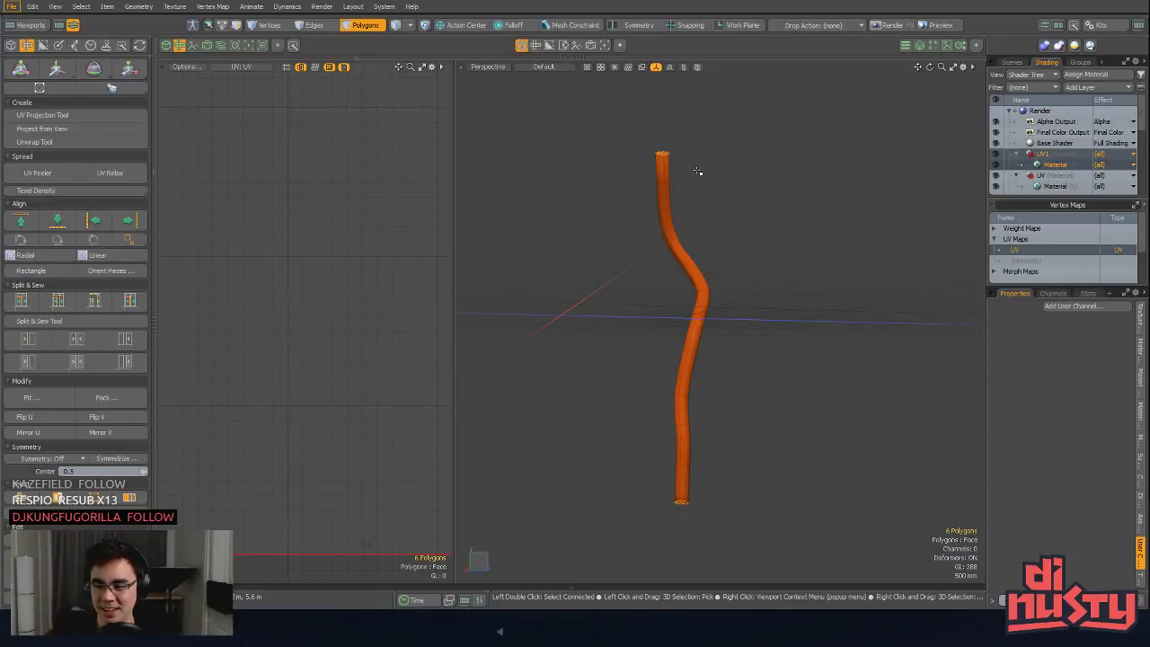
pyautogui.keyDown('alt'); pyautogui.moveTo(729, 234); pyautogui.dragTo(759, 202); pyautogui.keyUp('alt')
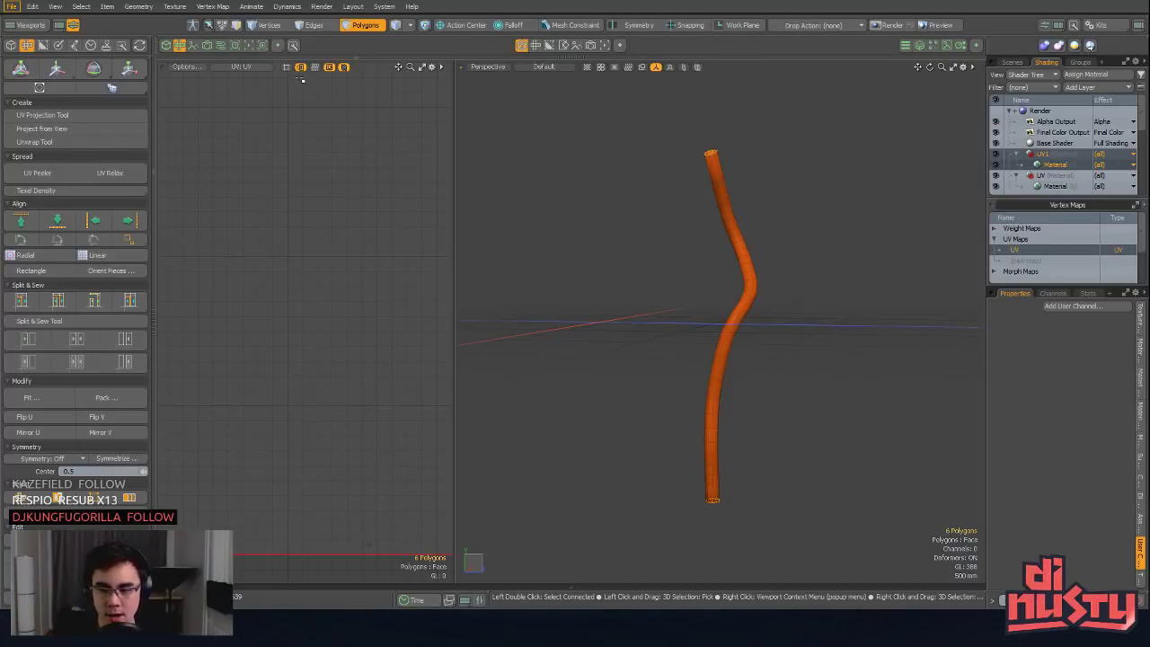
pyautogui.keyDown('alt'); pyautogui.moveTo(750, 303); pyautogui.dragTo(621, 284); pyautogui.keyUp('alt')
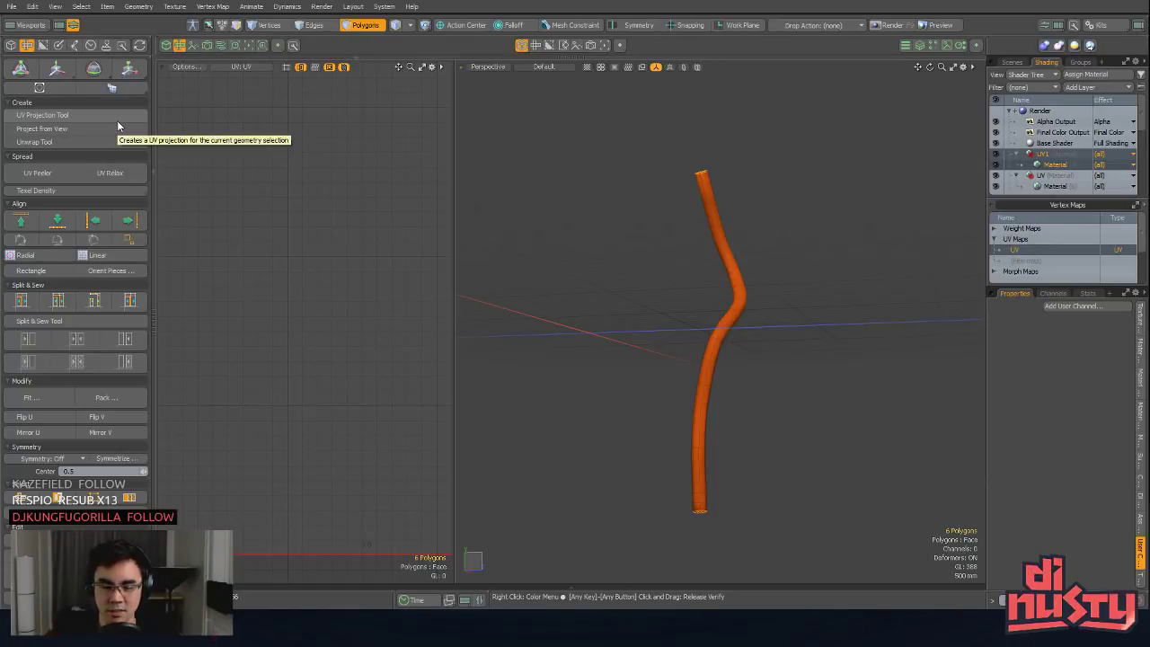
# Step: Project the selected end caps' UVs from the current view and move them toward the left edge of the UV tile
pyautogui.click(95, 131)
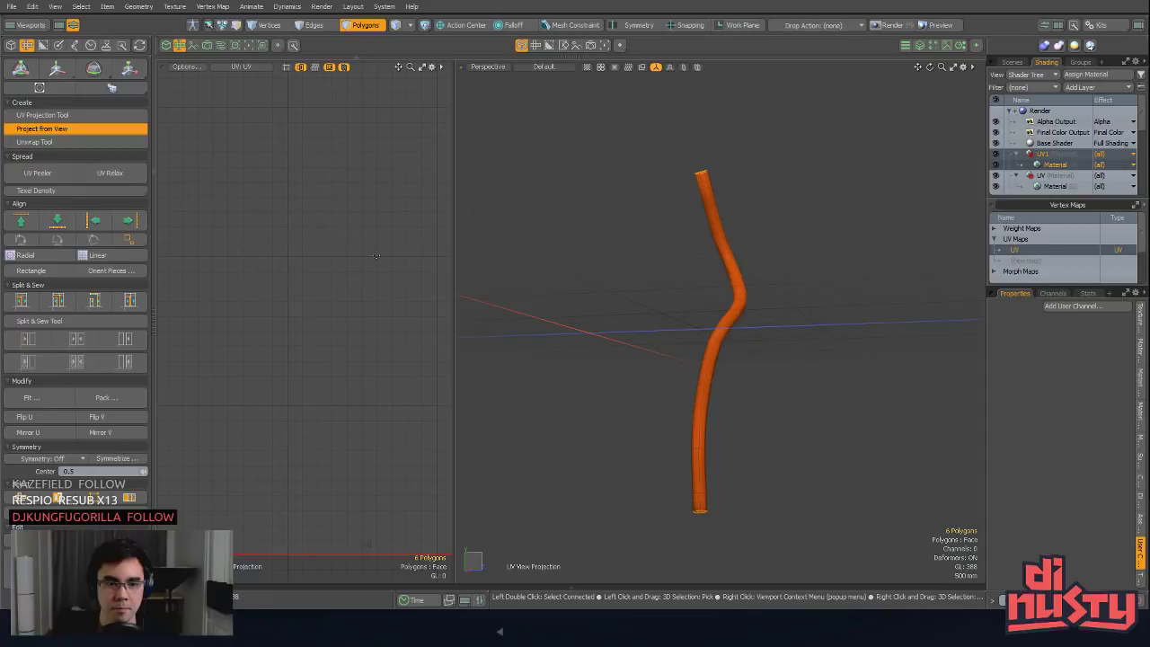
pyautogui.scroll(-5, 324, 279)
pyautogui.keyDown('alt'); pyautogui.keyDown('shift'); pyautogui.moveTo(324, 279); pyautogui.dragTo(336, 313); pyautogui.keyUp('shift'); pyautogui.keyUp('alt')
pyautogui.press('w')
pyautogui.click(231, 240)
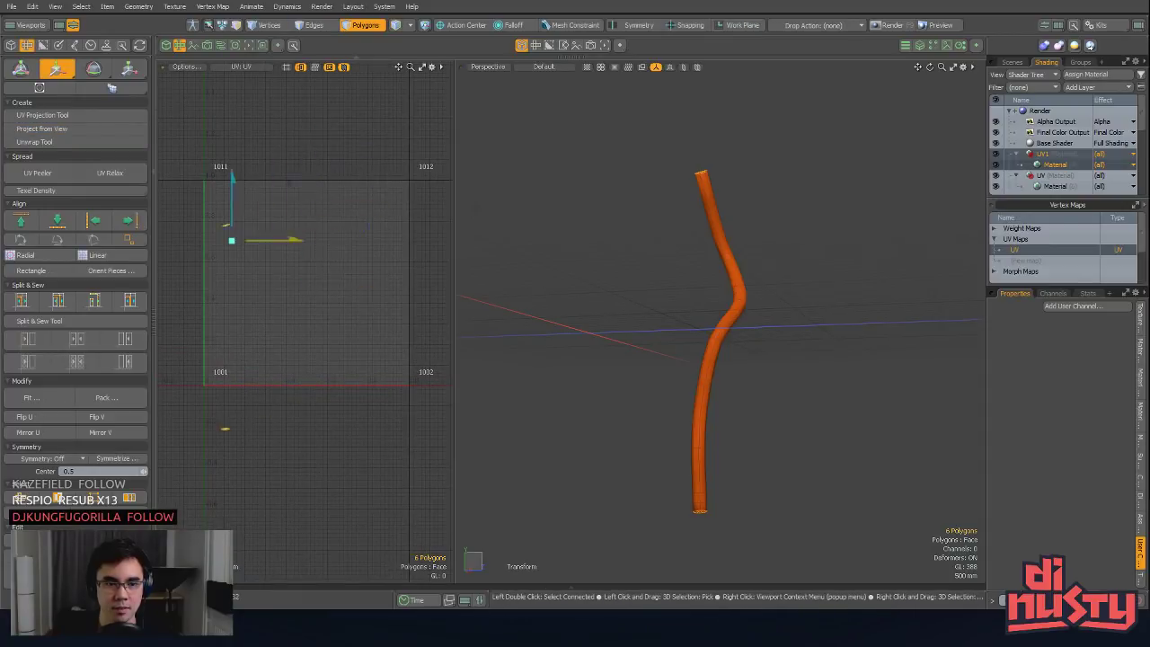
pyautogui.press('q')
# Step: Invert the selection to the root's body polygons and project their UVs from the current view
pyautogui.press('[')
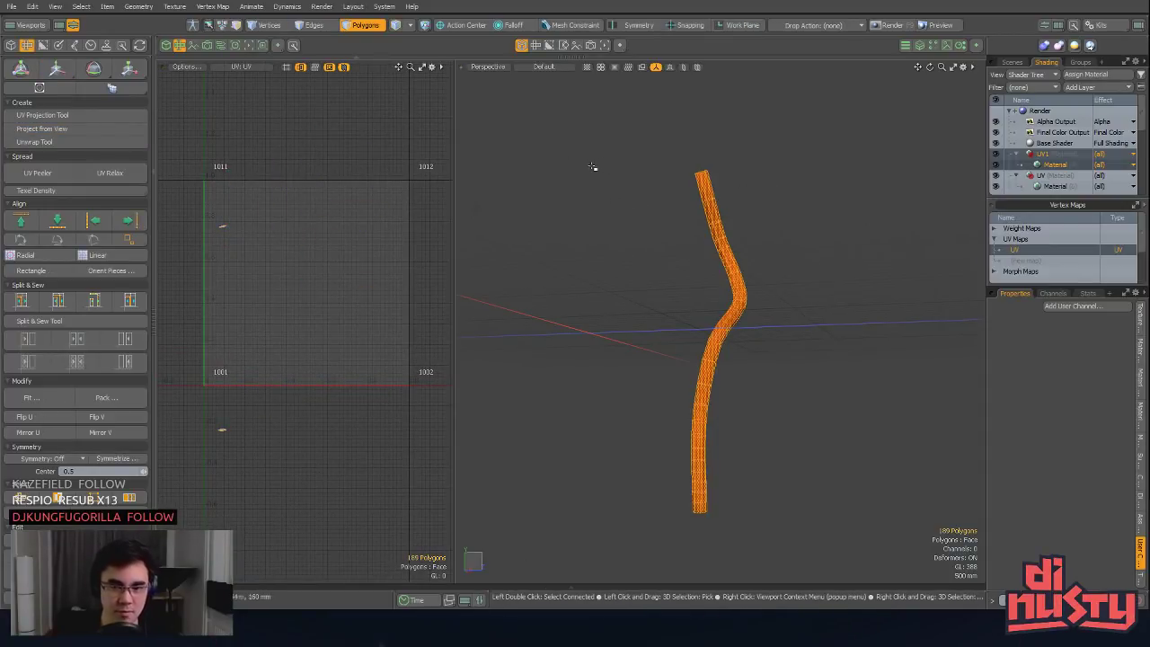
pyautogui.click(55, 130)
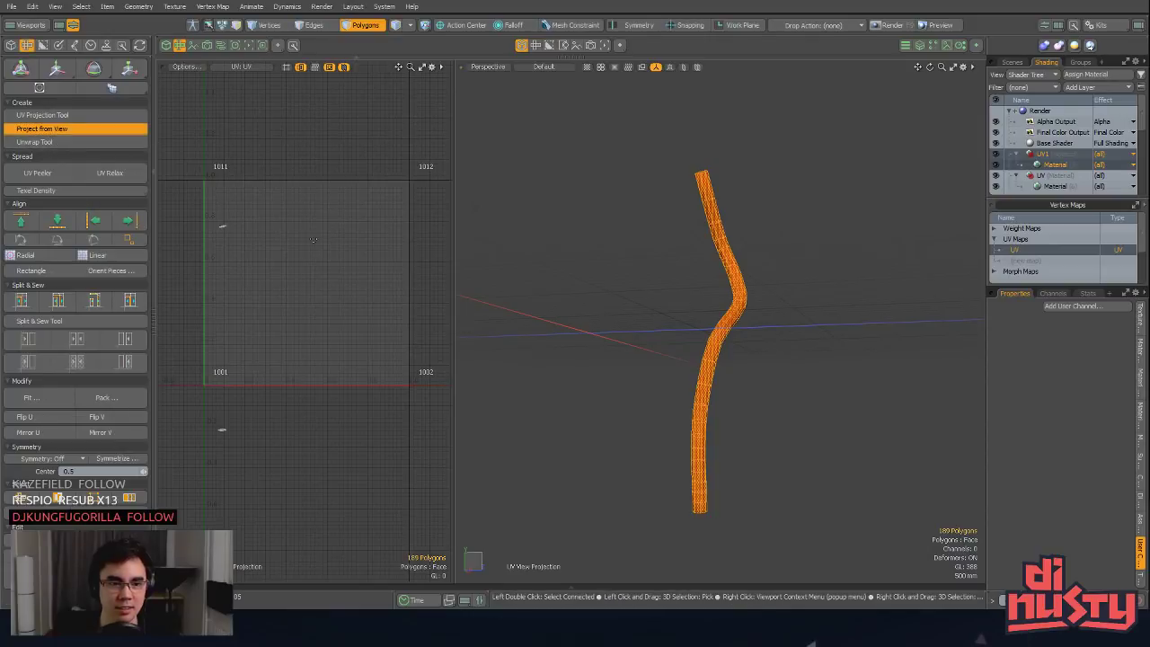
pyautogui.click(651, 274)
pyautogui.press('q')
# Step: Select the continuous edge loop running lengthwise along the whole root as the UV seam
pyautogui.press('2')
pyautogui.scroll(4, 692, 234)
pyautogui.keyDown('alt'); pyautogui.moveTo(693, 235); pyautogui.dragTo(726, 216); pyautogui.keyUp('alt')
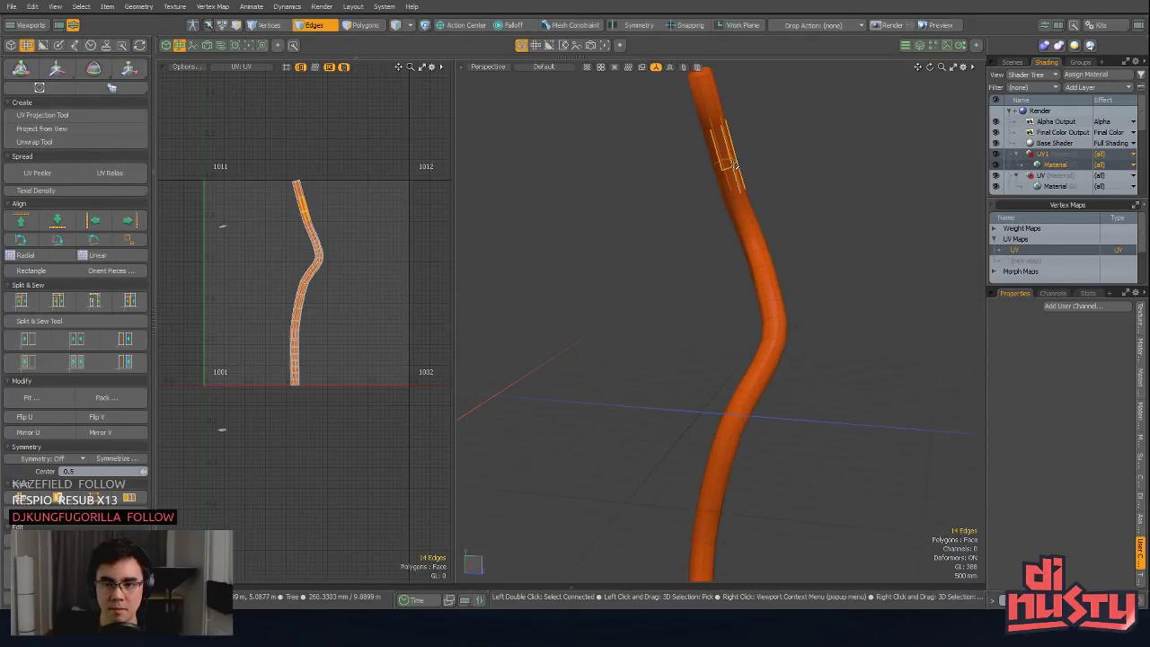
pyautogui.click(730, 165)
pyautogui.doubleClick(726, 165)
pyautogui.scroll(-4, 706, 211)
pyautogui.keyDown('alt'); pyautogui.moveTo(656, 266); pyautogui.dragTo(614, 249); pyautogui.keyUp('alt')
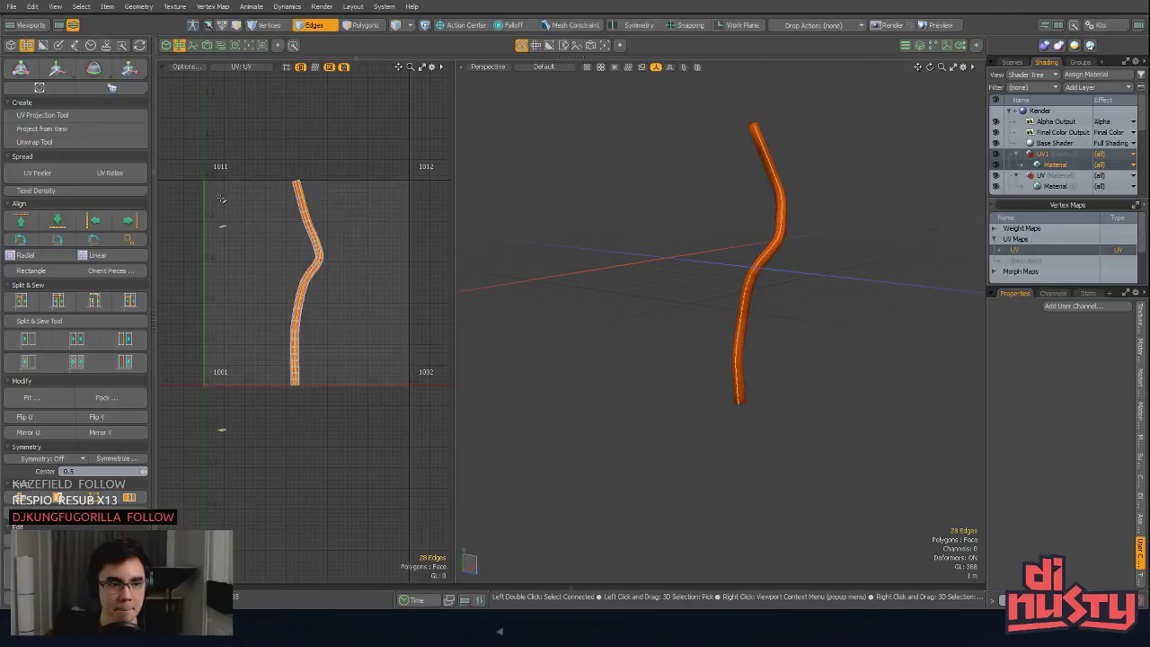
pyautogui.keyDown('alt'); pyautogui.moveTo(300, 236); pyautogui.dragTo(308, 245); pyautogui.keyUp('alt')
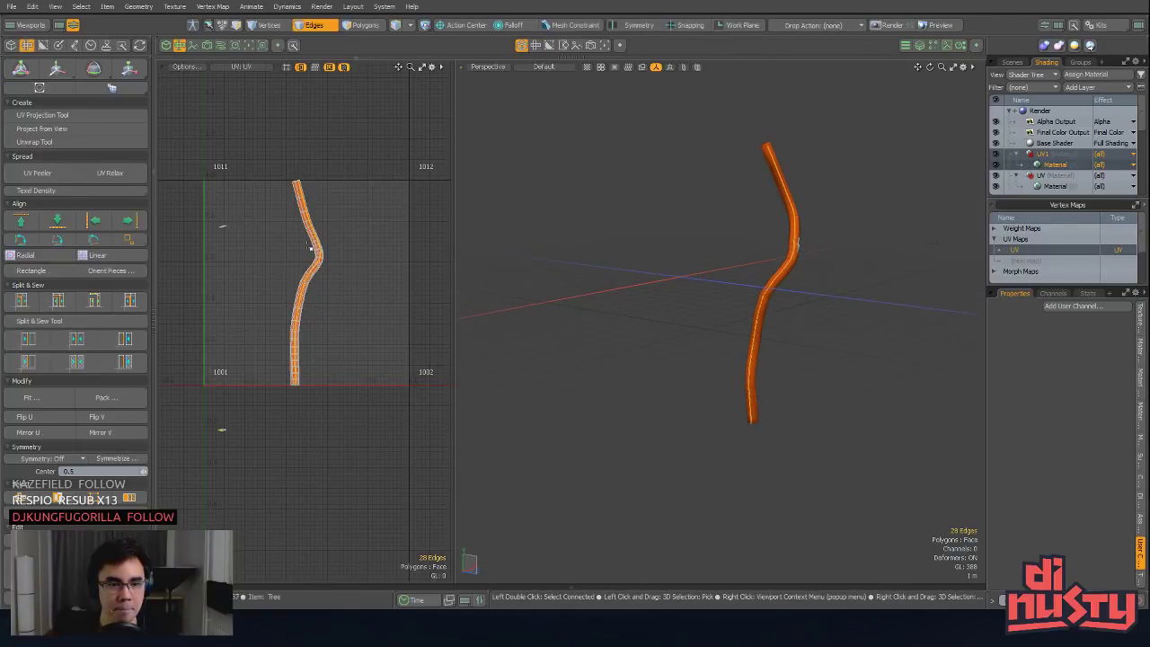
# Step: Select the root body's UV island and unfold it flat with UV Relax
pyautogui.press('3')
pyautogui.doubleClick(315, 241)
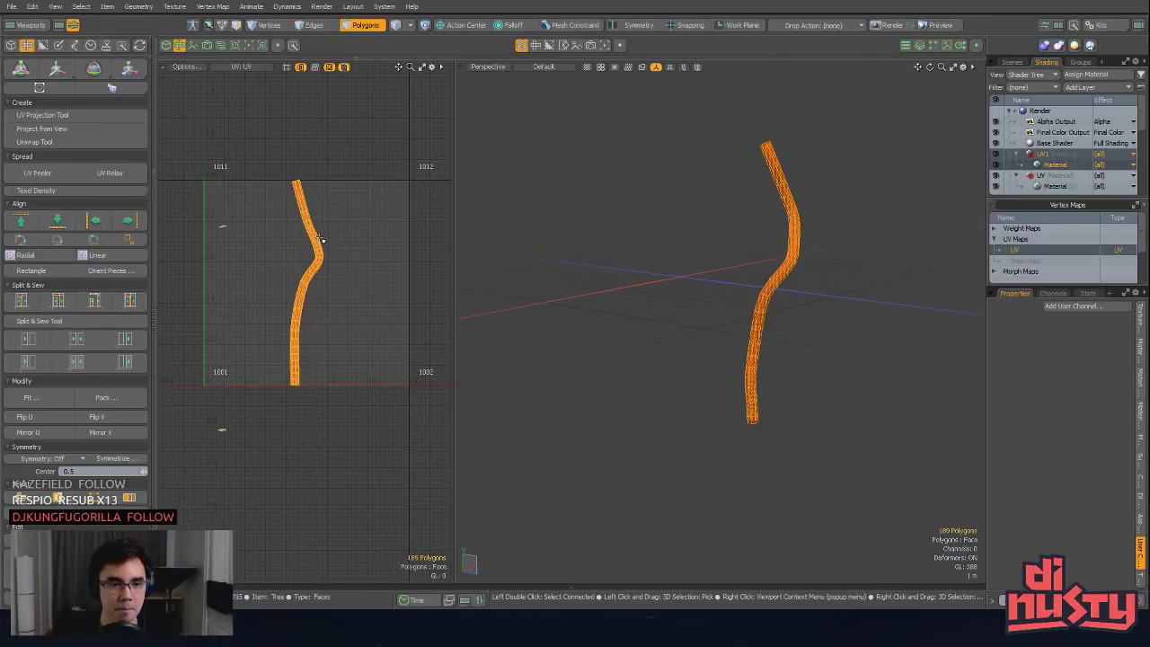
pyautogui.click(119, 173)
pyautogui.click(390, 232)
pyautogui.press('space')
pyautogui.click(390, 193)
# Step: Select the whole relaxed UV island and straighten it into a rectangular strip
pyautogui.keyDown('ctrl'); pyautogui.keyDown('alt'); pyautogui.moveTo(314, 256); pyautogui.dragTo(290, 319); pyautogui.keyUp('alt'); pyautogui.keyUp('ctrl')
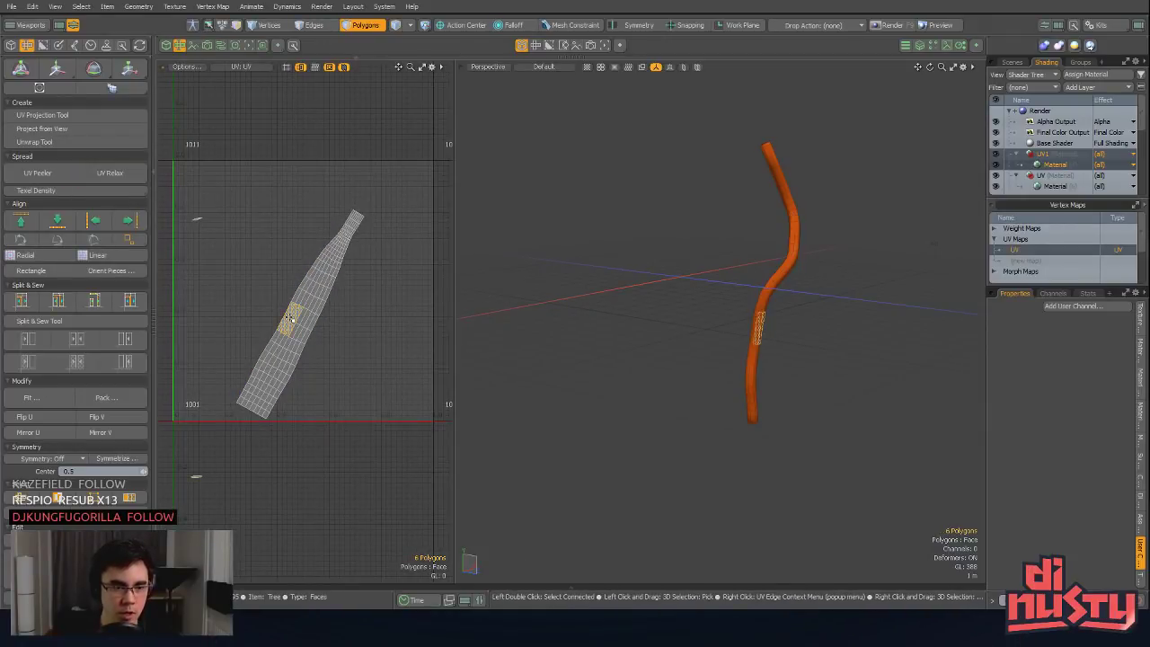
pyautogui.press(']')
pyautogui.click(52, 258)
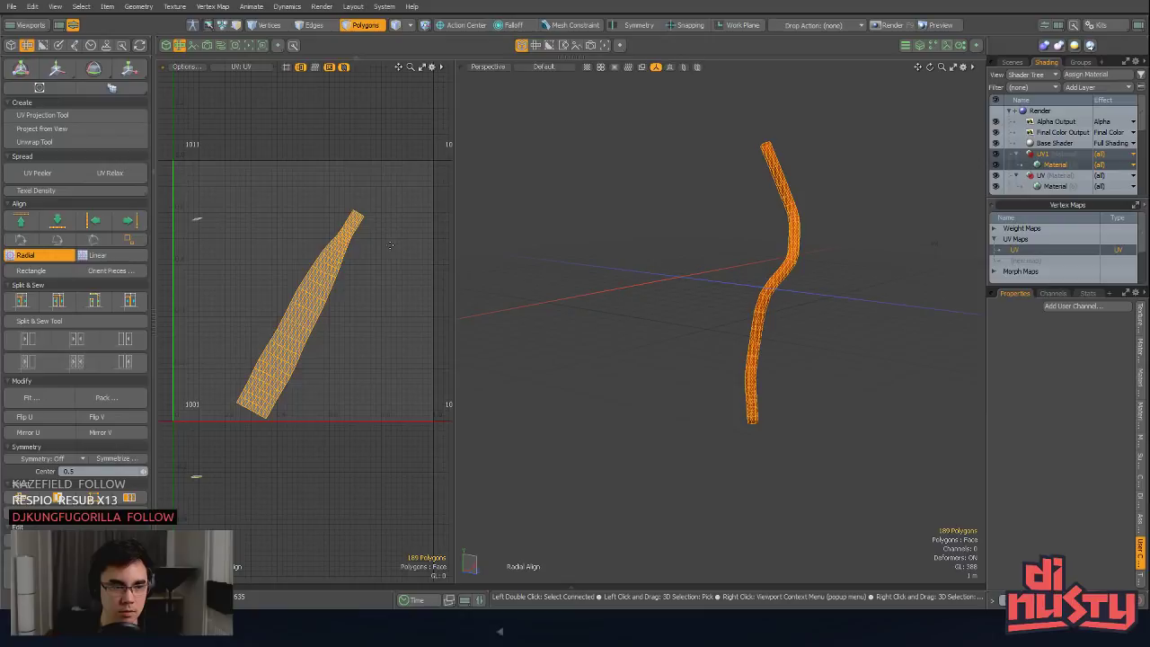
pyautogui.click(31, 271)
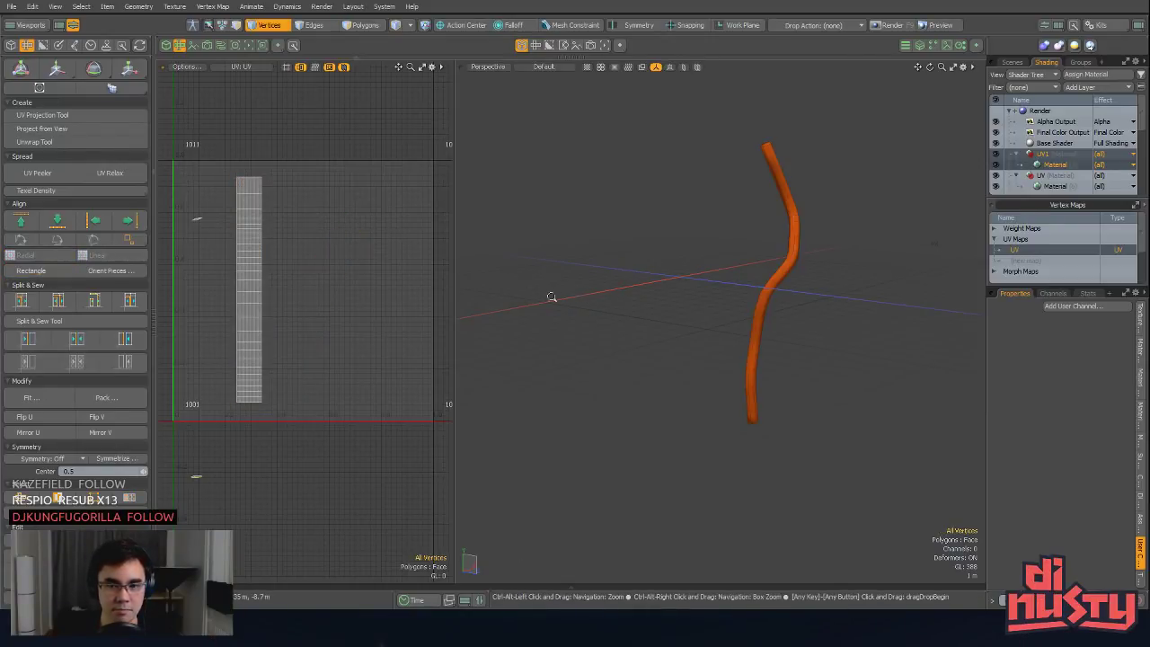
# Step: Unhide the rest of the tree and select the body polygons of the root just straightened
pyautogui.scroll(-2, 552, 295)
pyautogui.press('u')
pyautogui.keyDown('alt'); pyautogui.moveTo(575, 294); pyautogui.dragTo(772, 335); pyautogui.keyUp('alt')
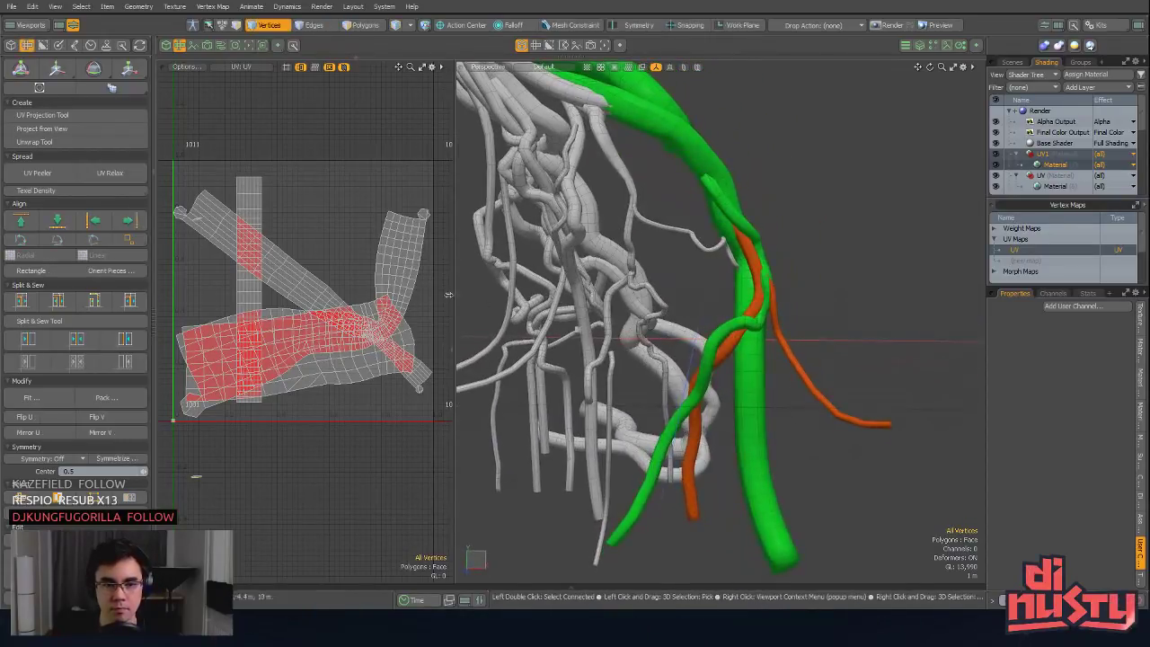
pyautogui.press('3')
pyautogui.click(739, 236)
pyautogui.doubleClick(740, 237)
pyautogui.hotkey('ctrl', 'z')
pyautogui.press('l')
# Step: Assign the existing green UV material to the selected root and clear the selection
pyautogui.keyDown('alt'); pyautogui.moveTo(740, 237); pyautogui.dragTo(683, 277); pyautogui.keyUp('alt')
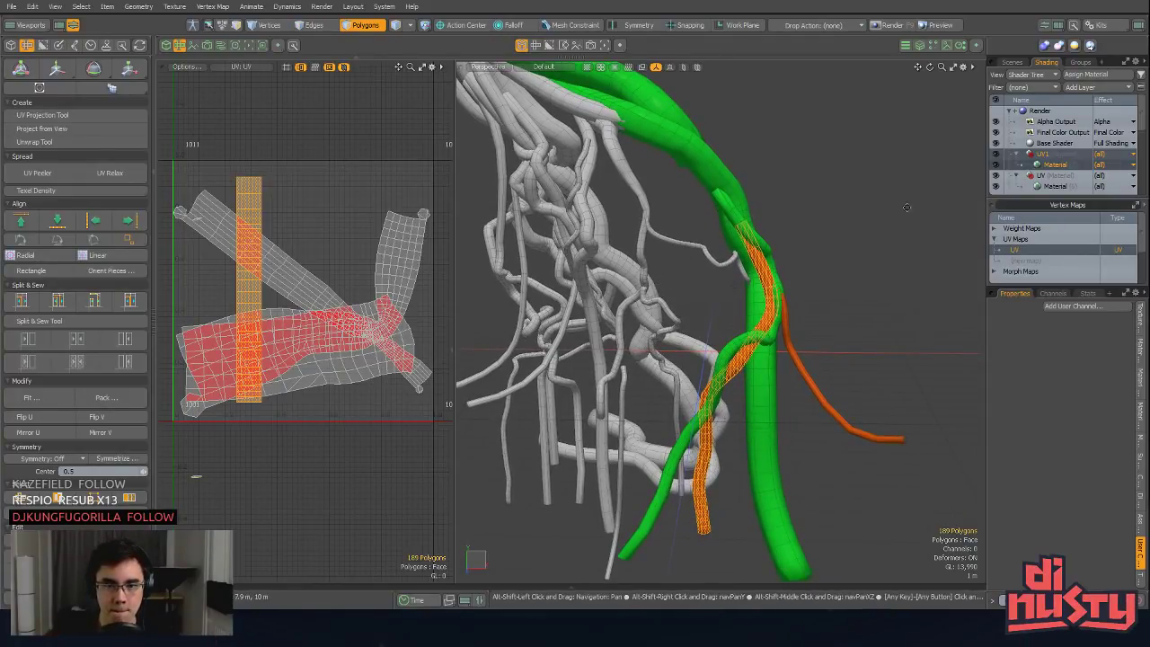
pyautogui.keyDown('alt'); pyautogui.moveTo(685, 278); pyautogui.dragTo(855, 196); pyautogui.keyUp('alt')
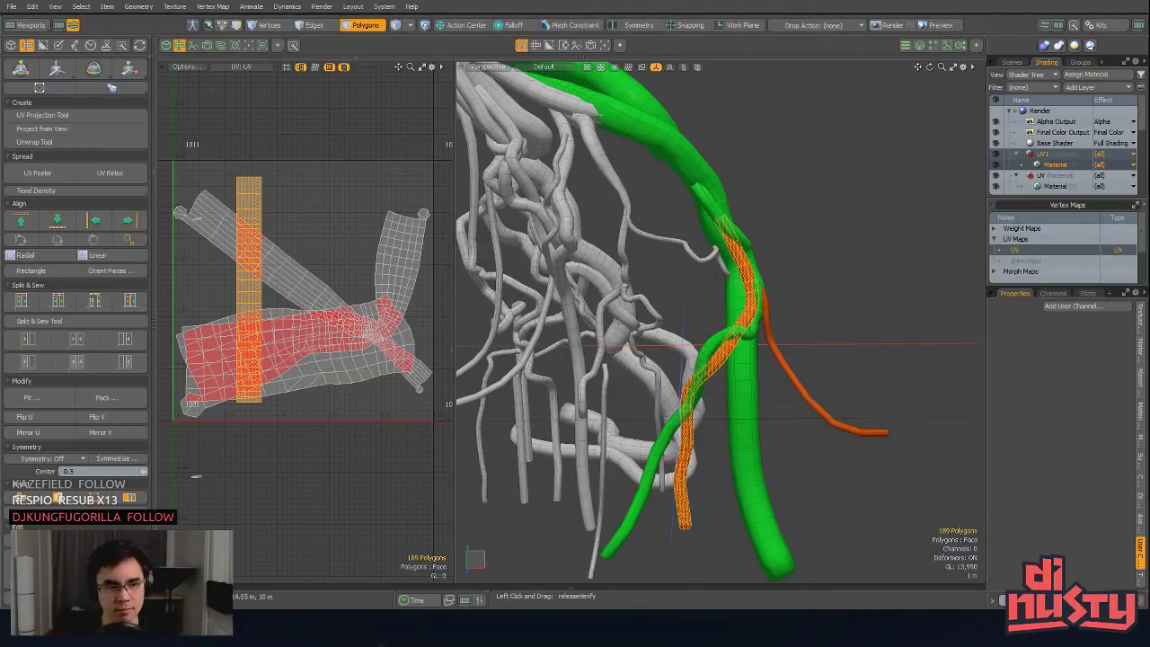
pyautogui.keyDown('alt'); pyautogui.moveTo(575, 180); pyautogui.dragTo(536, 160); pyautogui.keyUp('alt')
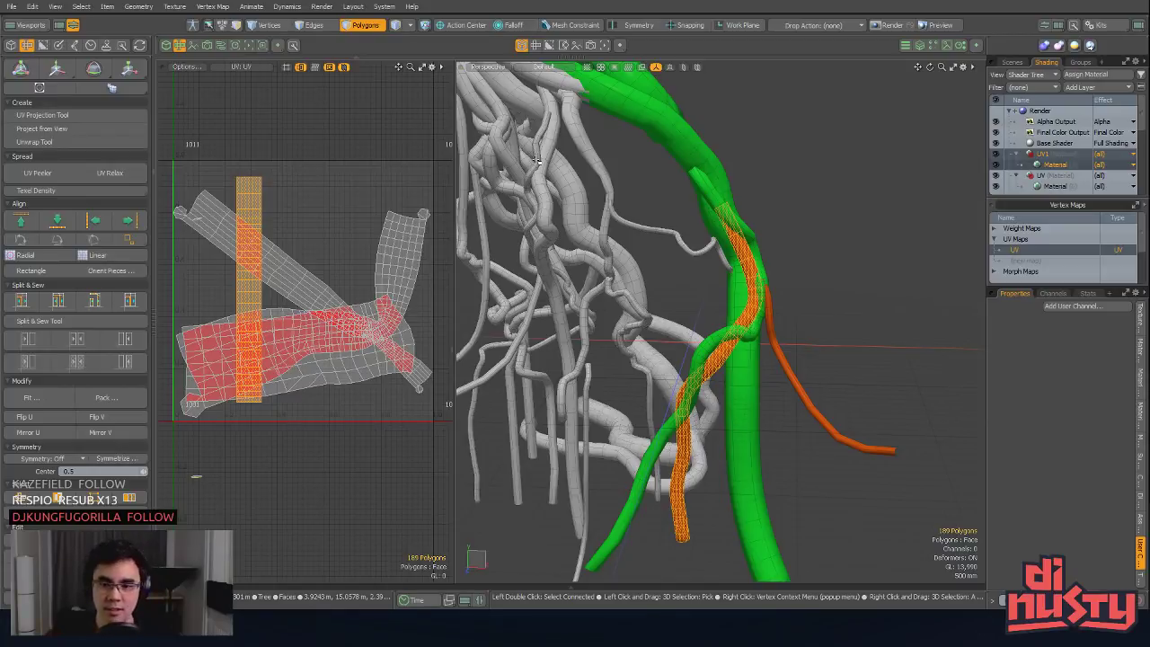
pyautogui.keyDown('alt'); pyautogui.moveTo(537, 160); pyautogui.dragTo(835, 301); pyautogui.keyUp('alt')
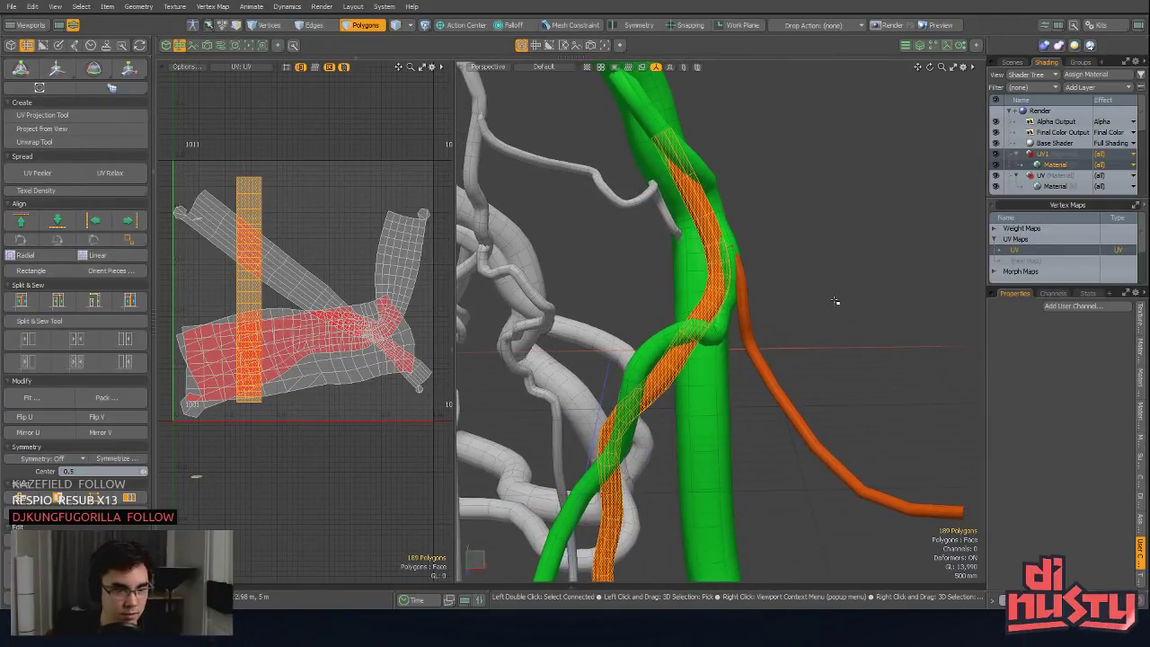
pyautogui.press('m')
pyautogui.click(689, 264)
pyautogui.click(807, 238)
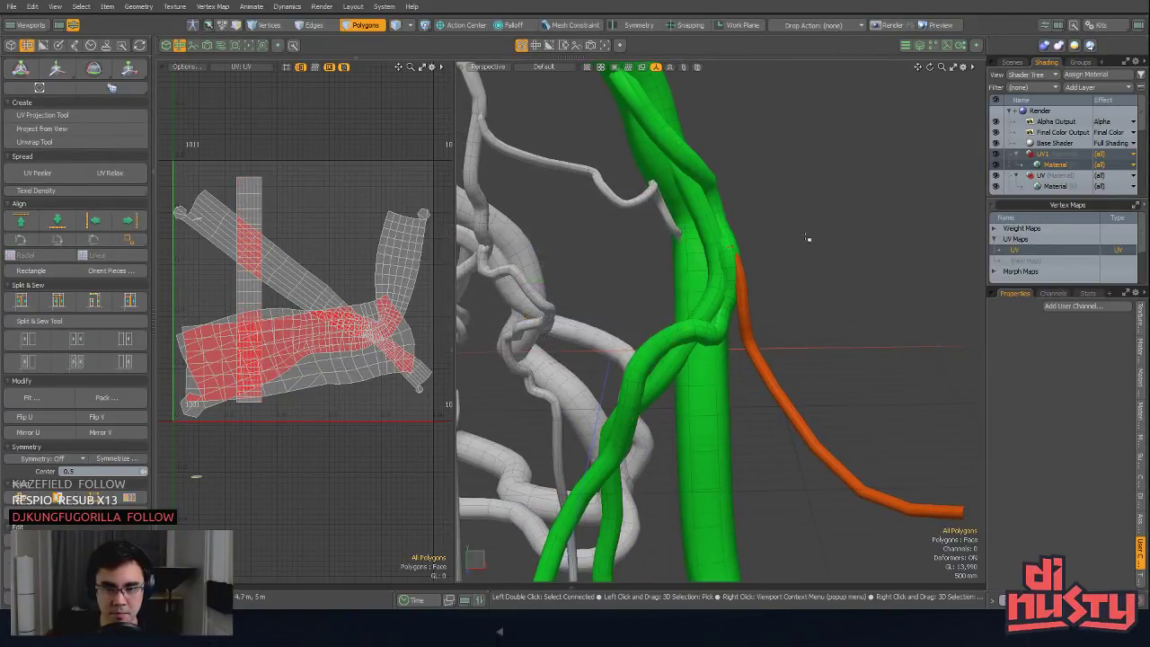
# Step: Select the remaining thin orange root beside the green trunk root and isolate it by hiding everything else
pyautogui.keyDown('shift'); pyautogui.doubleClick(745, 287); pyautogui.keyUp('shift')
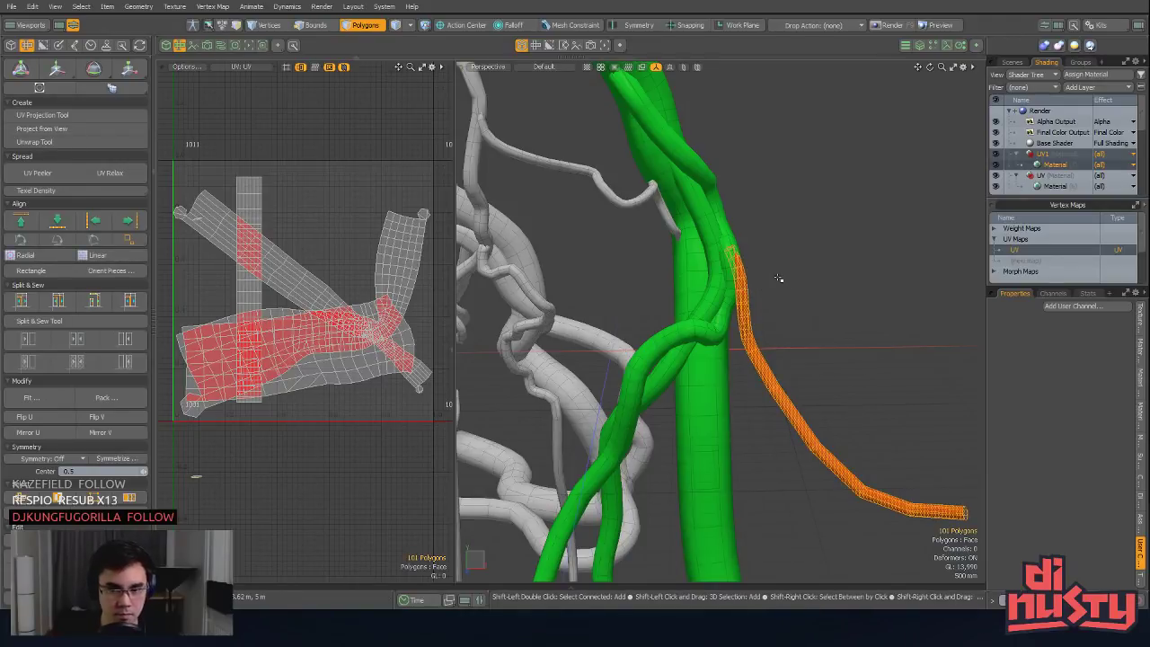
pyautogui.hotkey('shift', 'h')
pyautogui.hotkey('shift', 'a')
pyautogui.keyDown('alt'); pyautogui.moveTo(760, 305); pyautogui.dragTo(772, 351); pyautogui.keyUp('alt')
# Step: Select the end cap polygons at the isolated root's upper end and remove them
pyautogui.press('2')
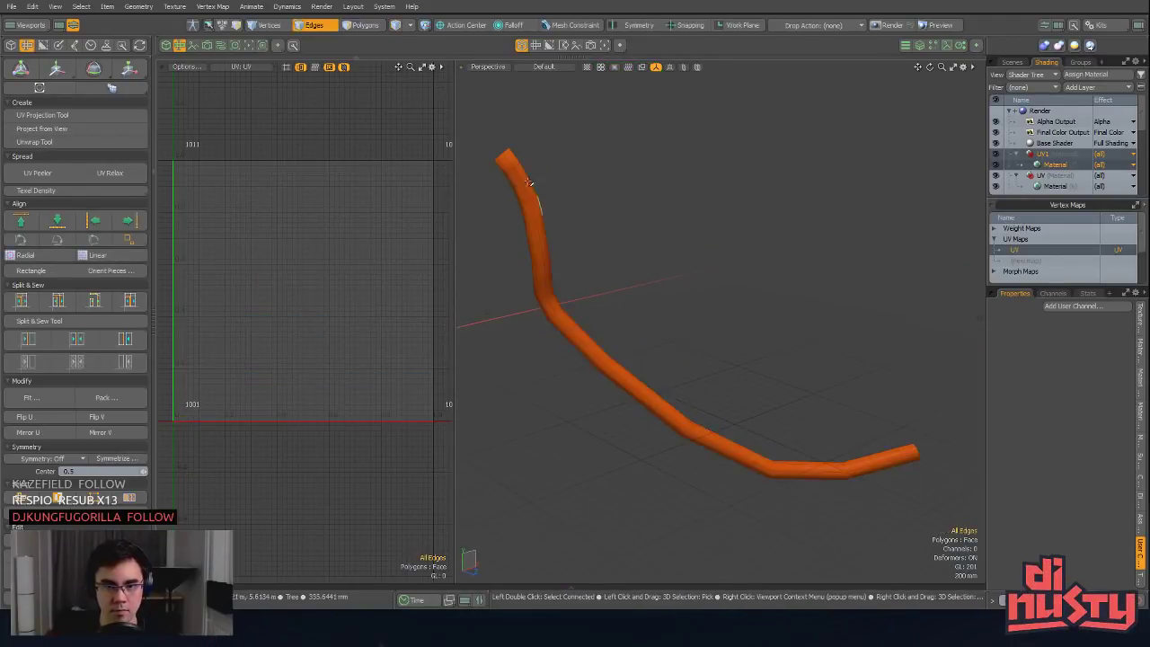
pyautogui.press('3')
pyautogui.moveTo(530, 141)
pyautogui.mouseDown(button='right')
pyautogui.moveTo(493, 177)
pyautogui.moveTo(508, 119)
pyautogui.mouseUp(button='right')
pyautogui.keyDown('alt'); pyautogui.keyDown('shift'); pyautogui.moveTo(629, 208); pyautogui.dragTo(452, 90); pyautogui.keyUp('shift'); pyautogui.keyUp('alt')
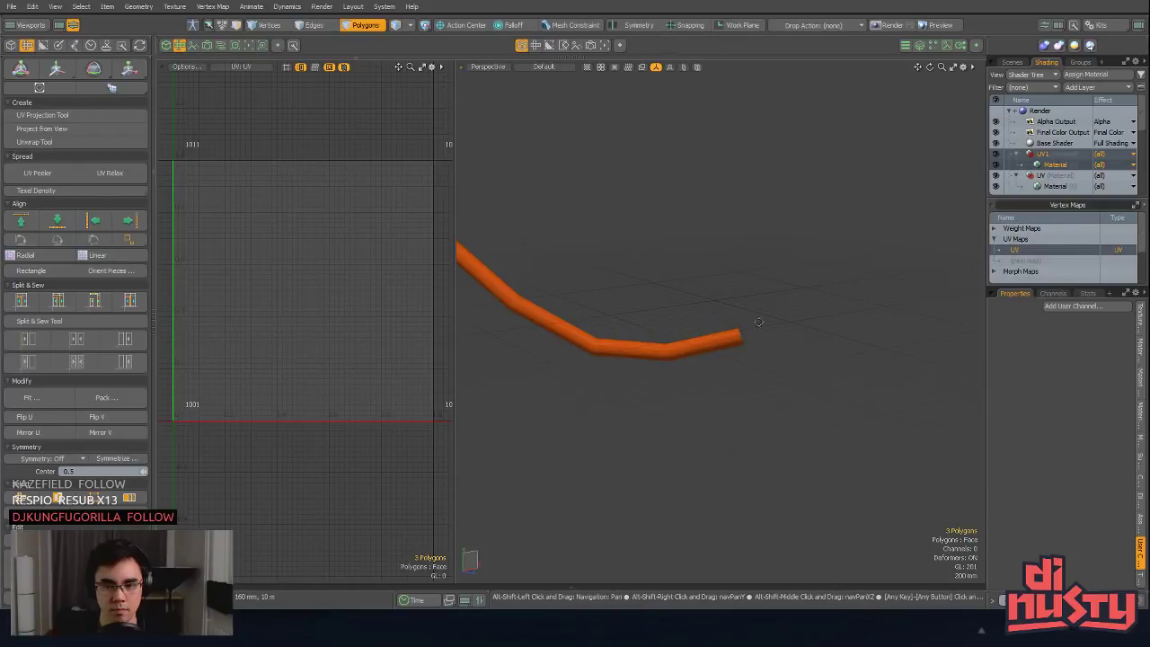
pyautogui.keyDown('alt'); pyautogui.moveTo(759, 322); pyautogui.dragTo(747, 401); pyautogui.keyUp('alt')
pyautogui.press('u')
pyautogui.hotkey('ctrl', 'z')
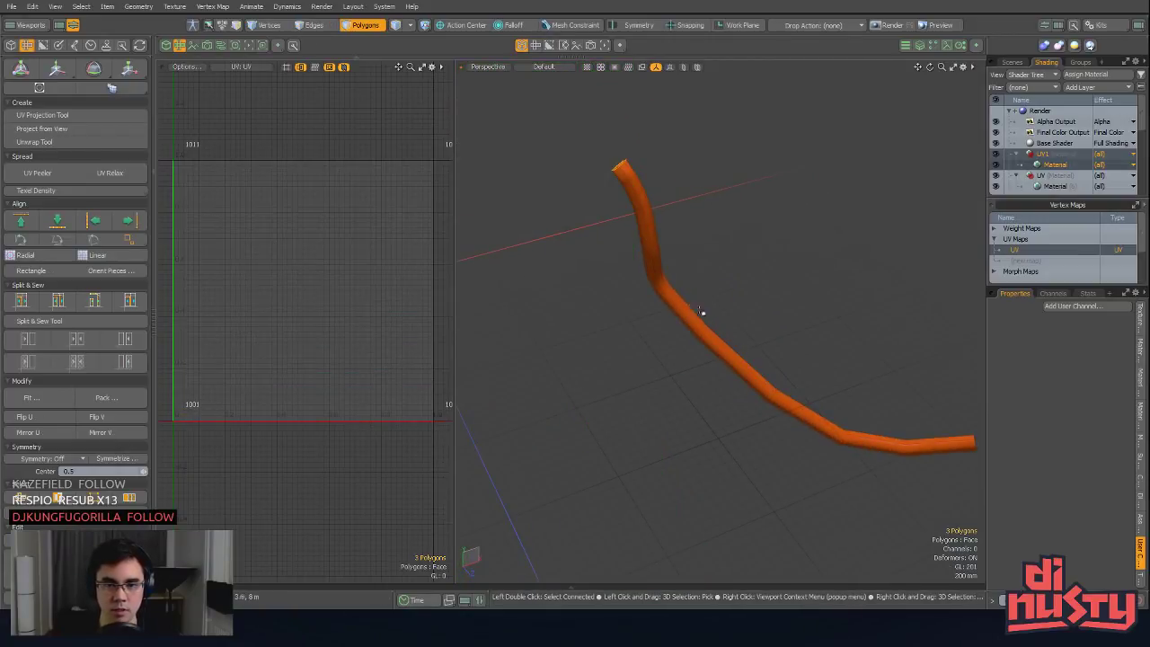
# Step: Select all remaining polygons of the isolated root and project their UVs from the current view
pyautogui.doubleClick(645, 210)
pyautogui.hotkey('shift', 'a')
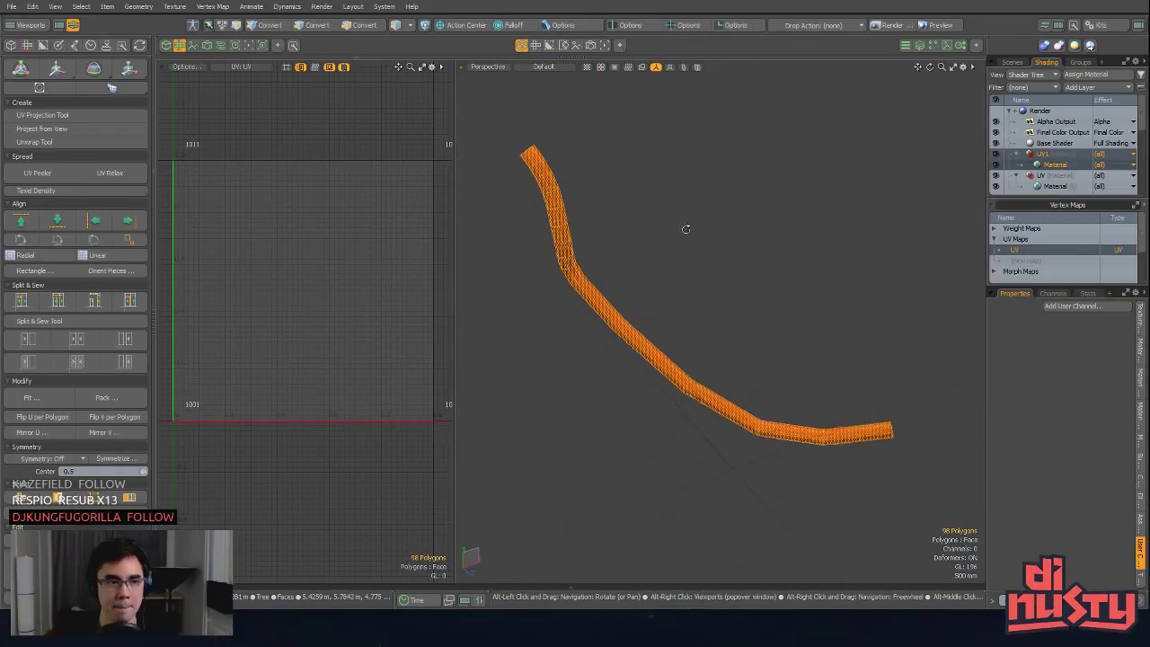
pyautogui.click(92, 137)
# Step: Select the lengthwise edge loop along the thin root and unhide the rest of the tree
pyautogui.press('2')
pyautogui.keyDown('alt'); pyautogui.moveTo(641, 198); pyautogui.dragTo(740, 213); pyautogui.keyUp('alt')
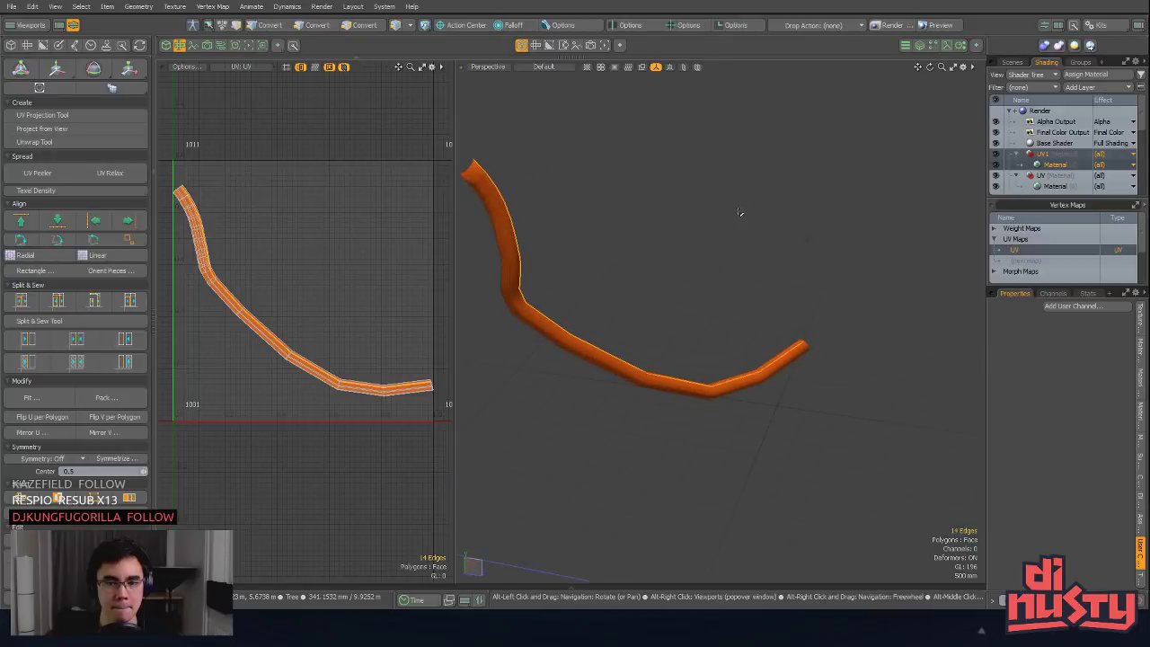
pyautogui.hotkey('shift', 'h')
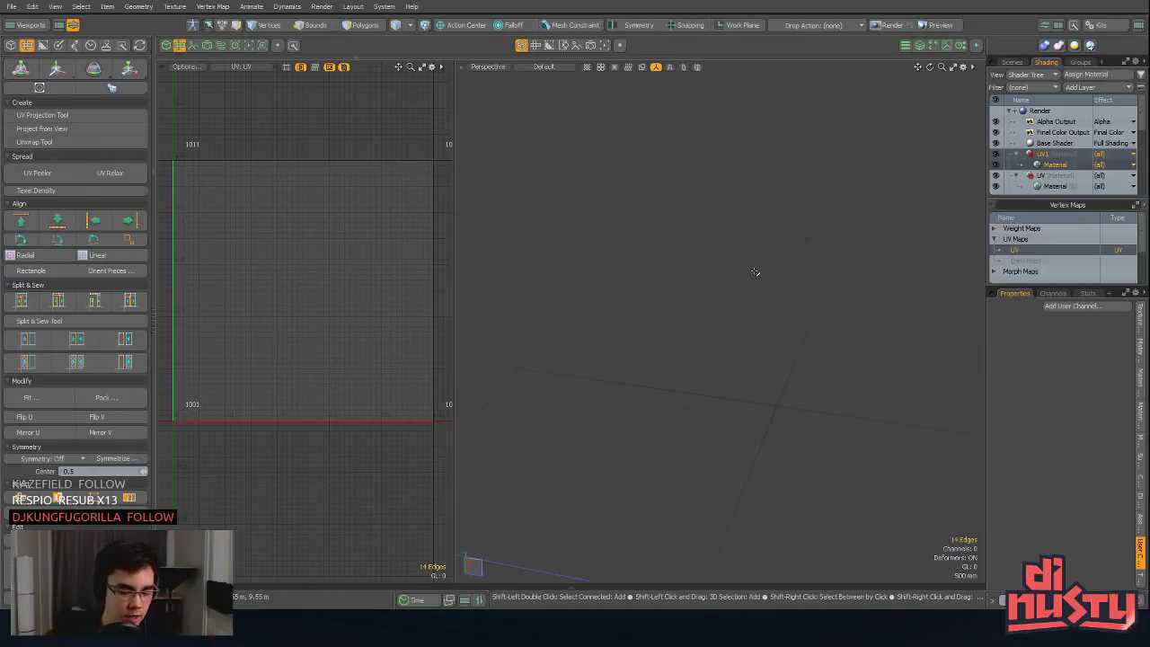
pyautogui.press('u')
pyautogui.keyDown('alt'); pyautogui.moveTo(732, 321); pyautogui.dragTo(680, 369); pyautogui.keyUp('alt')
pyautogui.scroll(5, 653, 337)
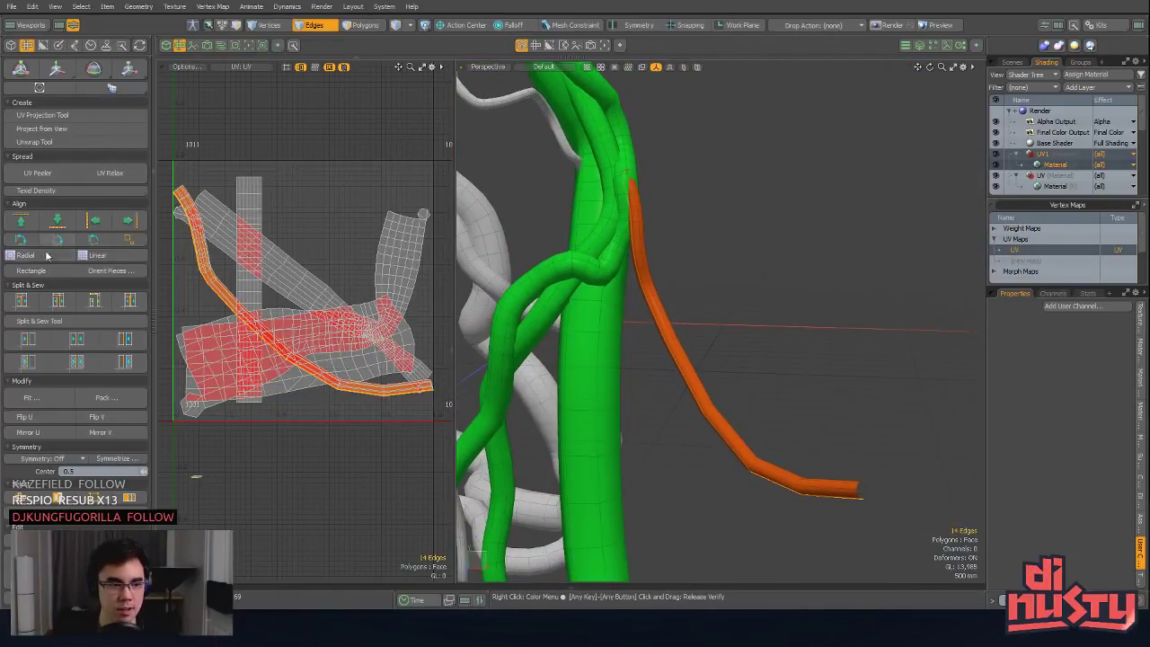
# Step: Try to straighten the thin root's complete UV island with the UV Rectangle command
pyautogui.press('3')
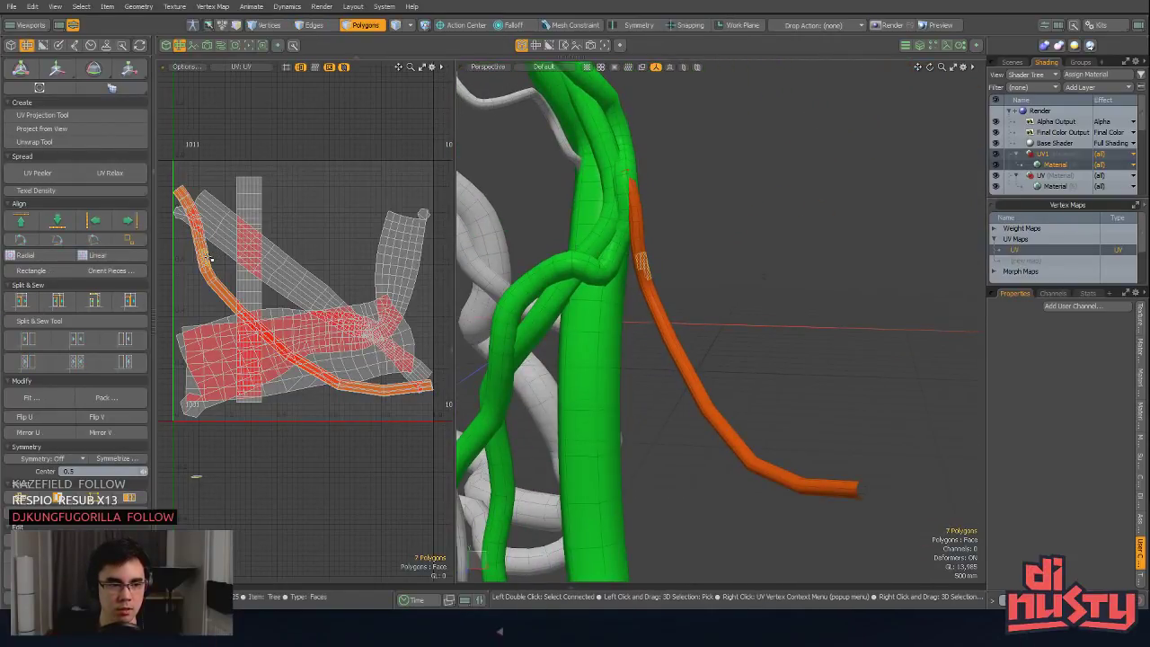
pyautogui.doubleClick(208, 259)
pyautogui.click(31, 271)
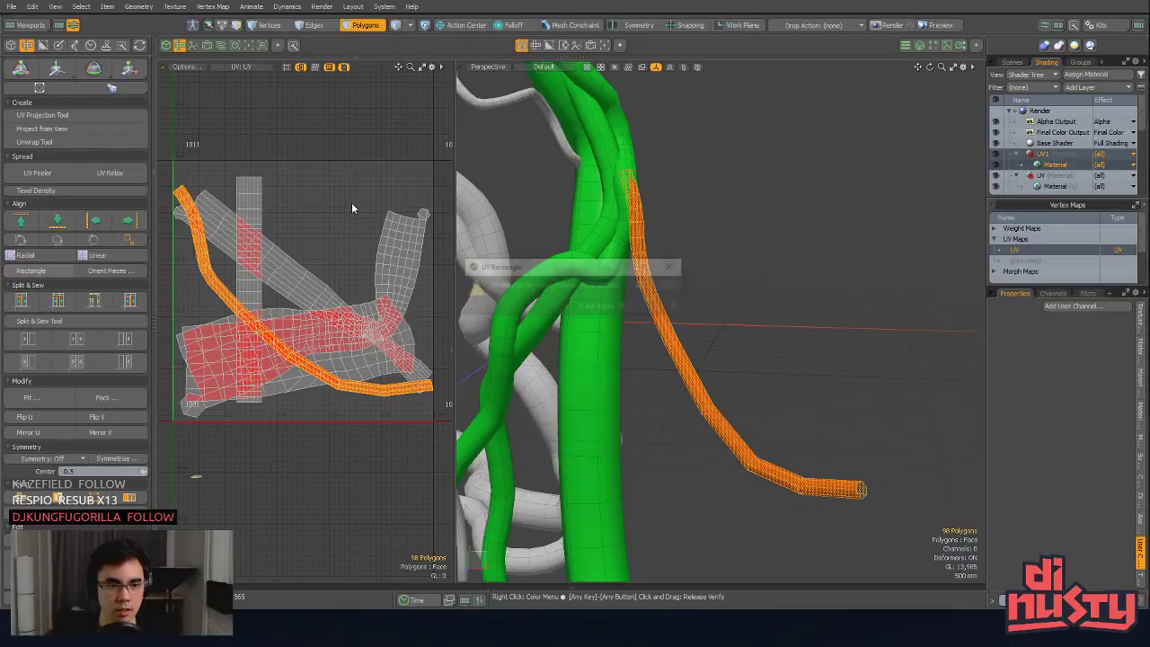
pyautogui.click(652, 285)
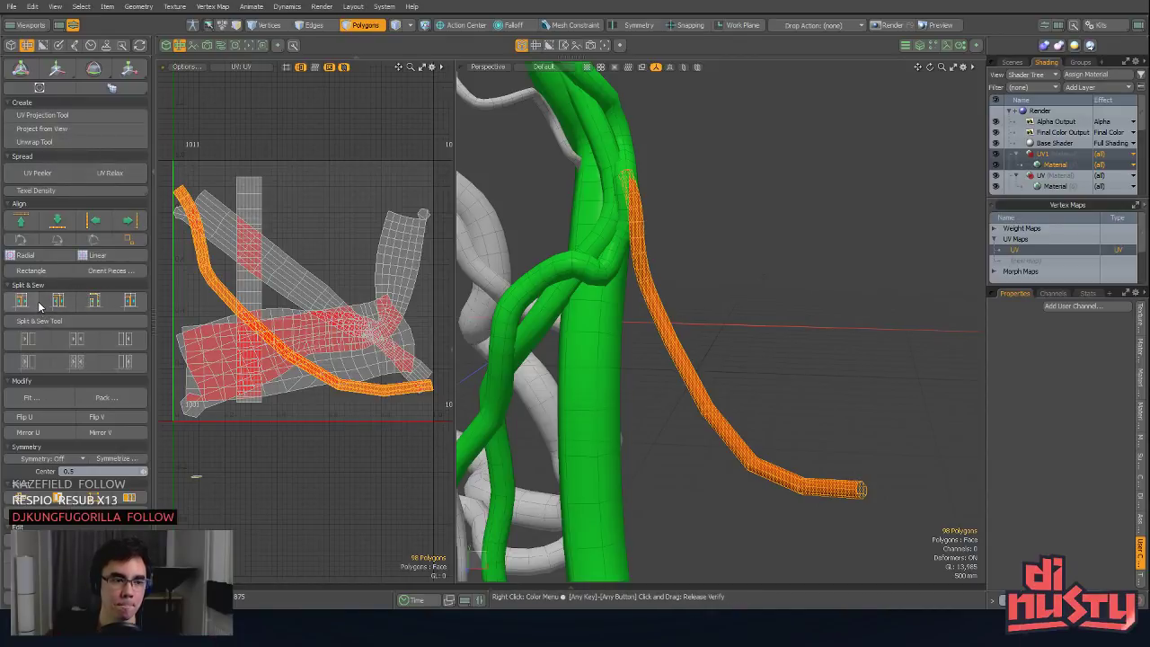
# Step: Relax the thin root's projected UV island with UV Relax and clear the selection
pyautogui.press('2')
pyautogui.keyDown('alt'); pyautogui.moveTo(710, 370); pyautogui.dragTo(782, 232); pyautogui.keyUp('alt')
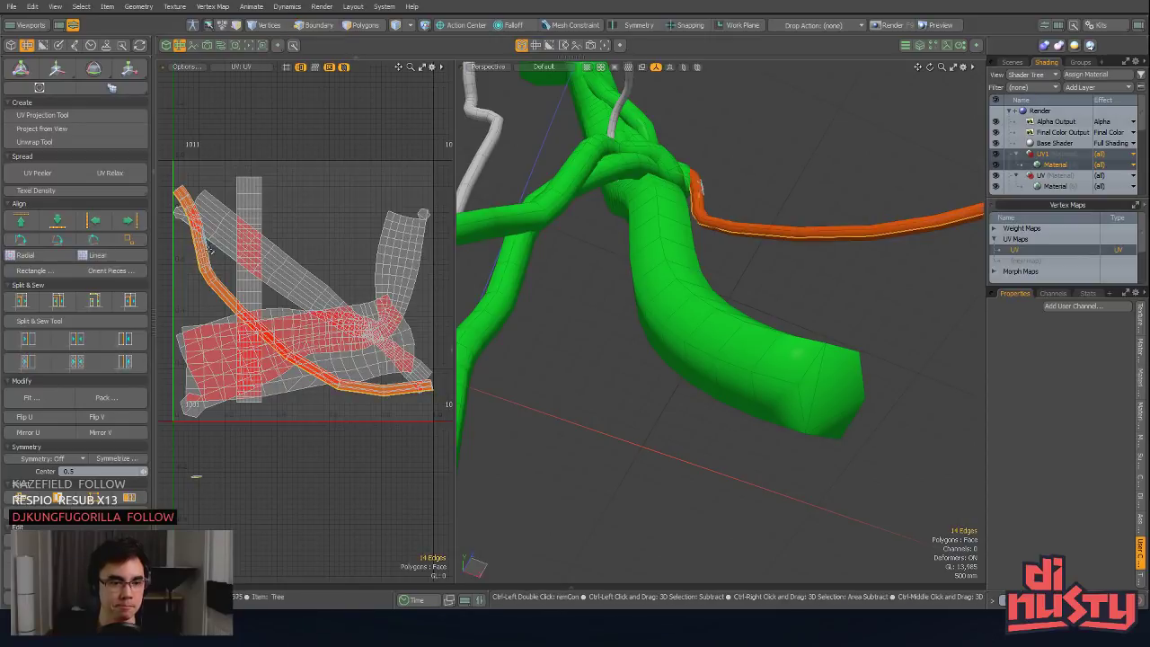
pyautogui.press('3')
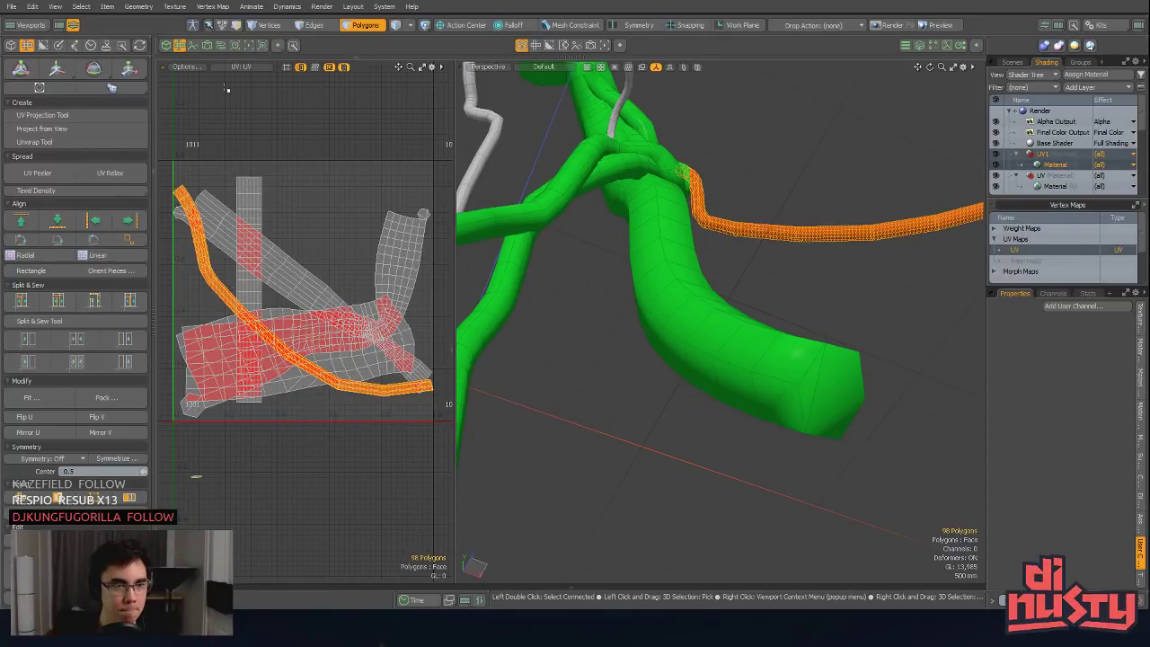
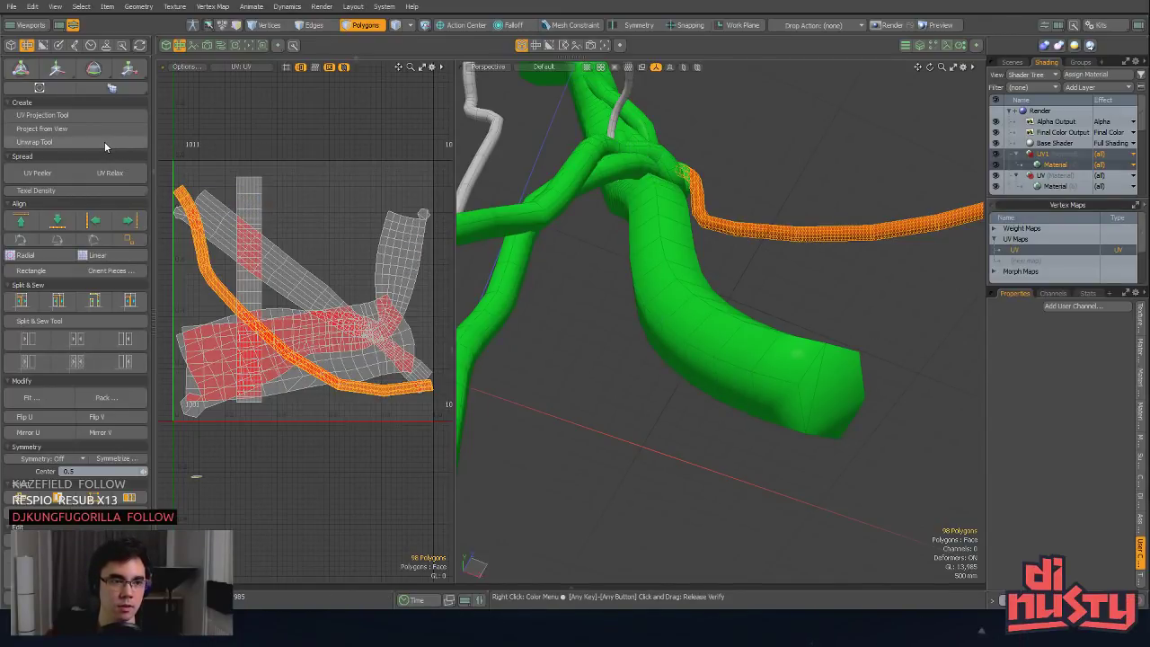
pyautogui.click(86, 174)
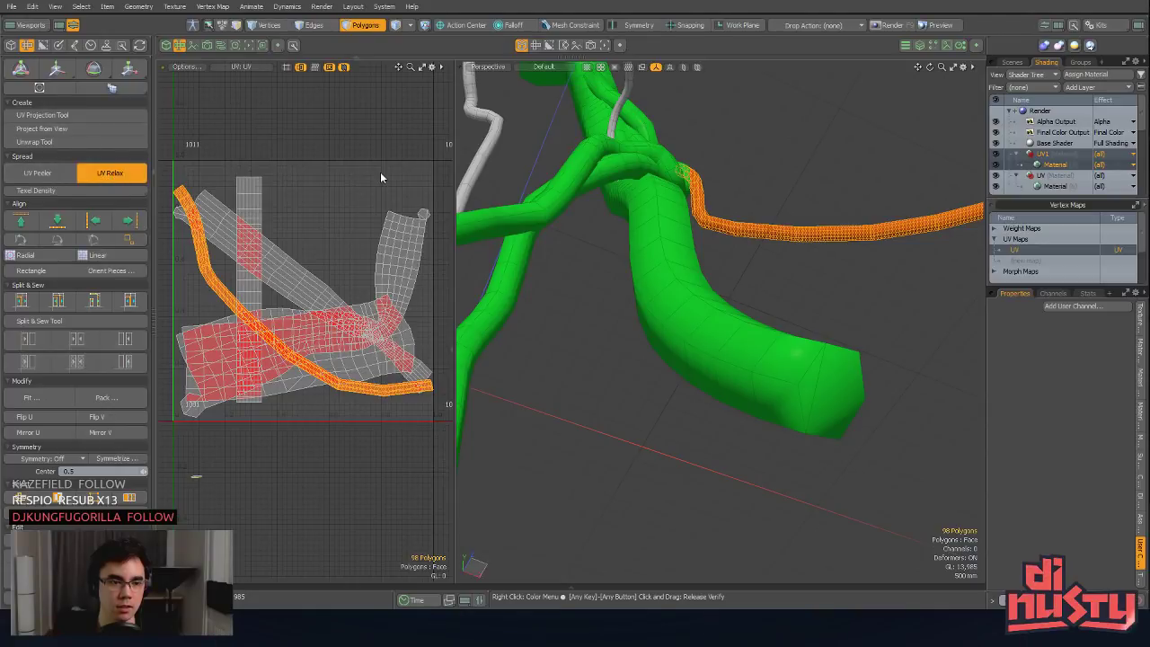
pyautogui.click(371, 172)
pyautogui.press('space')
pyautogui.click(296, 171)
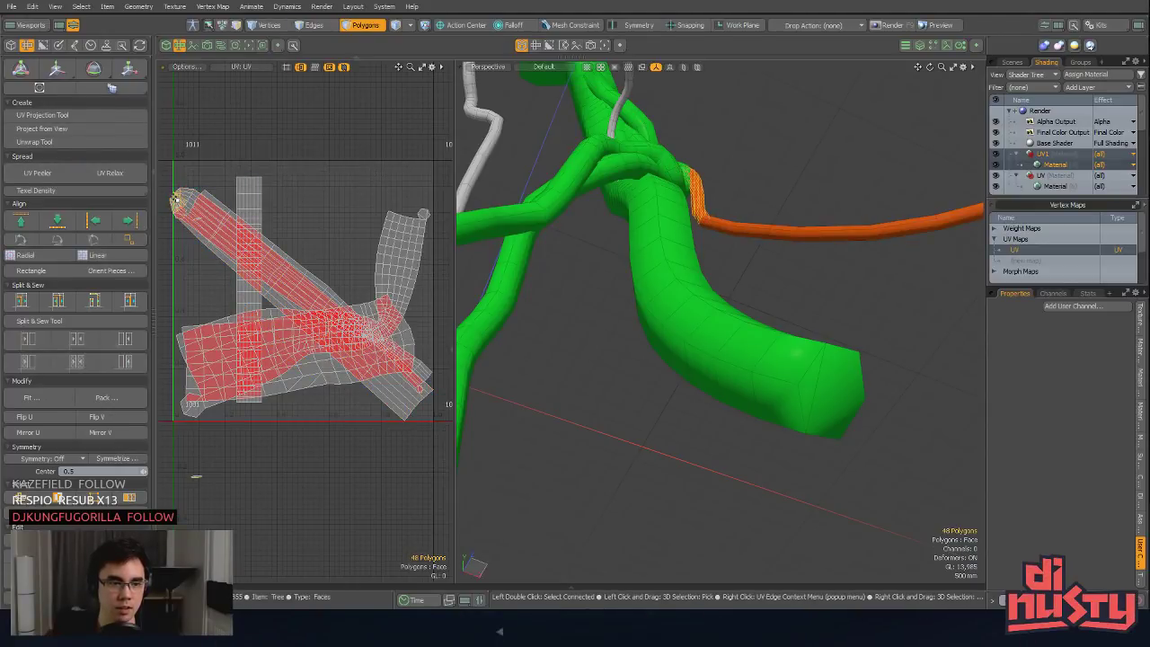
# Step: Select the clustered vertices at the relaxed UV island's pinched tip and inspect where they sit on the thin root
pyautogui.doubleClick(176, 197)
pyautogui.moveTo(176, 197)
pyautogui.keyDown('ctrl'); pyautogui.keyDown('alt'); pyautogui.mouseDown()
pyautogui.moveTo(270, 245)
pyautogui.moveTo(303, 243)
pyautogui.mouseUp(); pyautogui.keyUp('alt'); pyautogui.keyUp('ctrl')
pyautogui.press('1')
pyautogui.moveTo(236, 193); pyautogui.dragTo(305, 216, button='right')
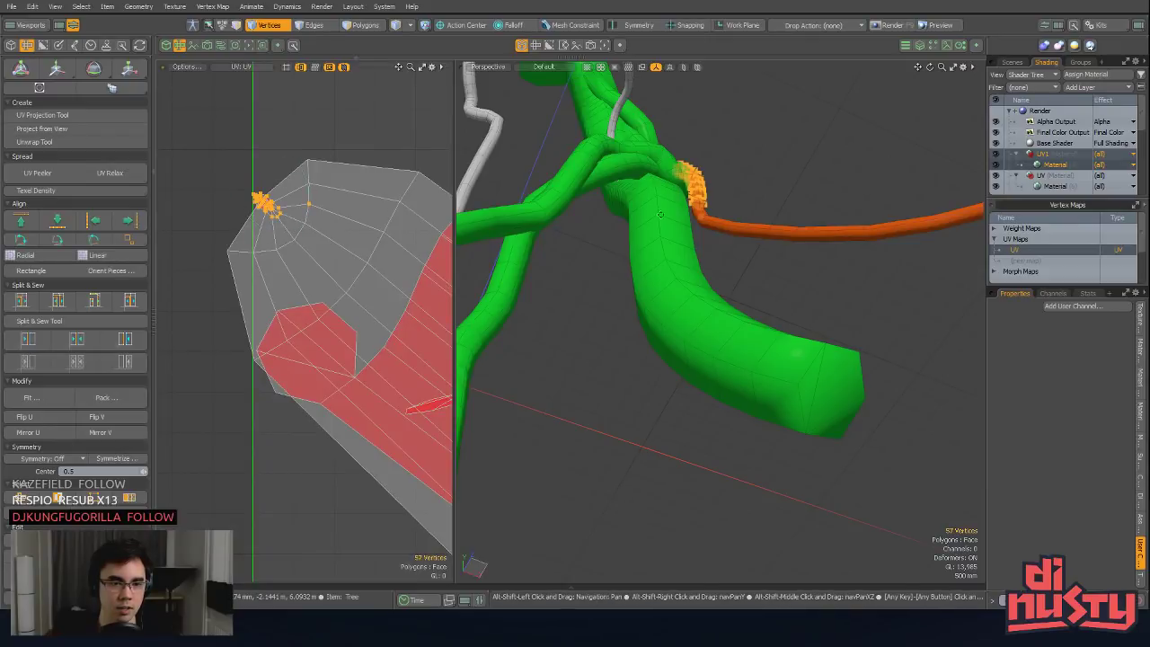
pyautogui.hotkey('shift', 'a')
pyautogui.moveTo(629, 288)
pyautogui.keyDown('alt'); pyautogui.mouseDown()
pyautogui.moveTo(499, 330)
pyautogui.moveTo(788, 282)
pyautogui.mouseUp(); pyautogui.keyUp('alt')
pyautogui.press('3')
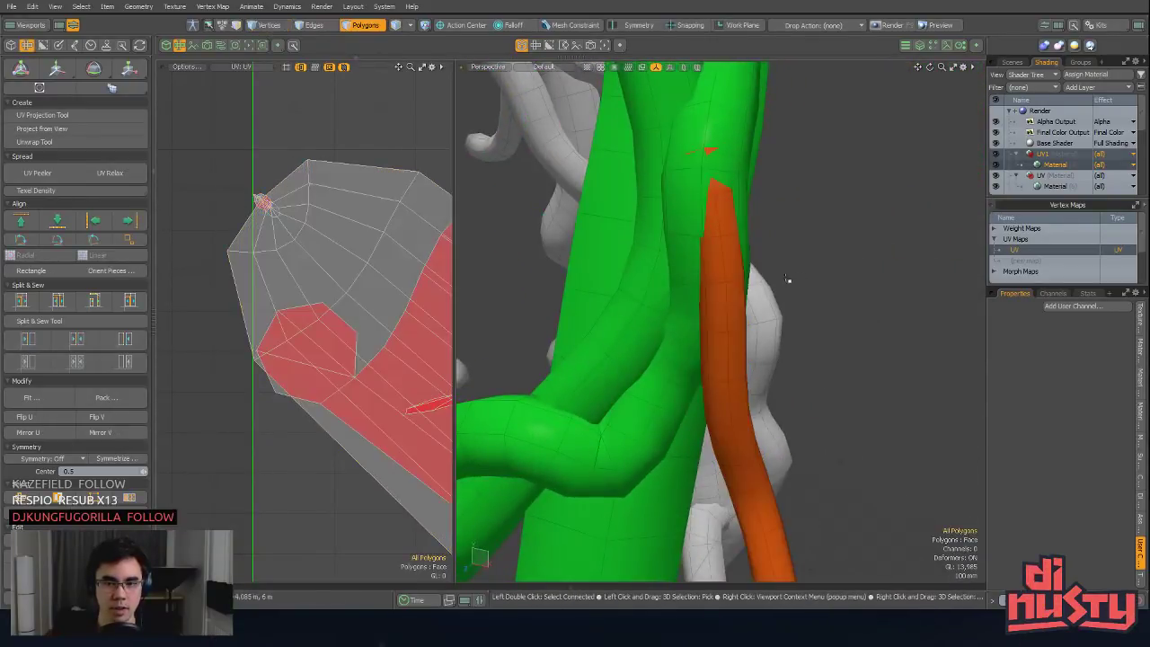
# Step: Isolate the thin orange root and run Mesh Cleanup on it with all cleanup options enabled
pyautogui.doubleClick(724, 287)
pyautogui.hotkey('shift', 'h')
pyautogui.click(814, 314)
pyautogui.press('3')
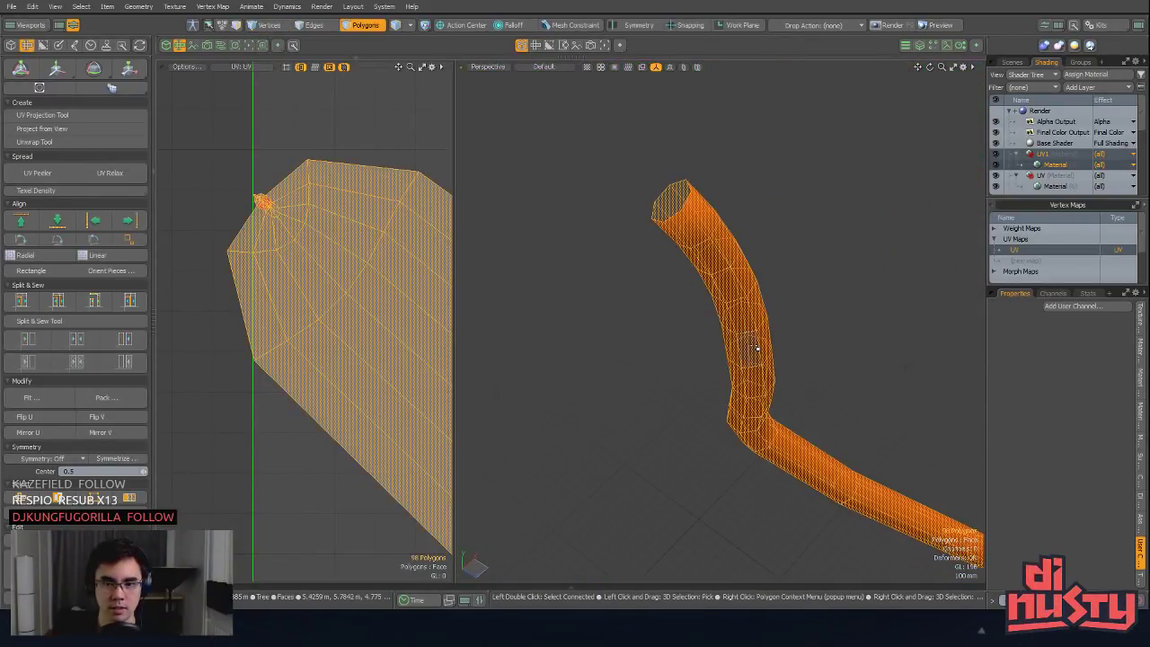
pyautogui.click(138, 6)
pyautogui.click(186, 136)
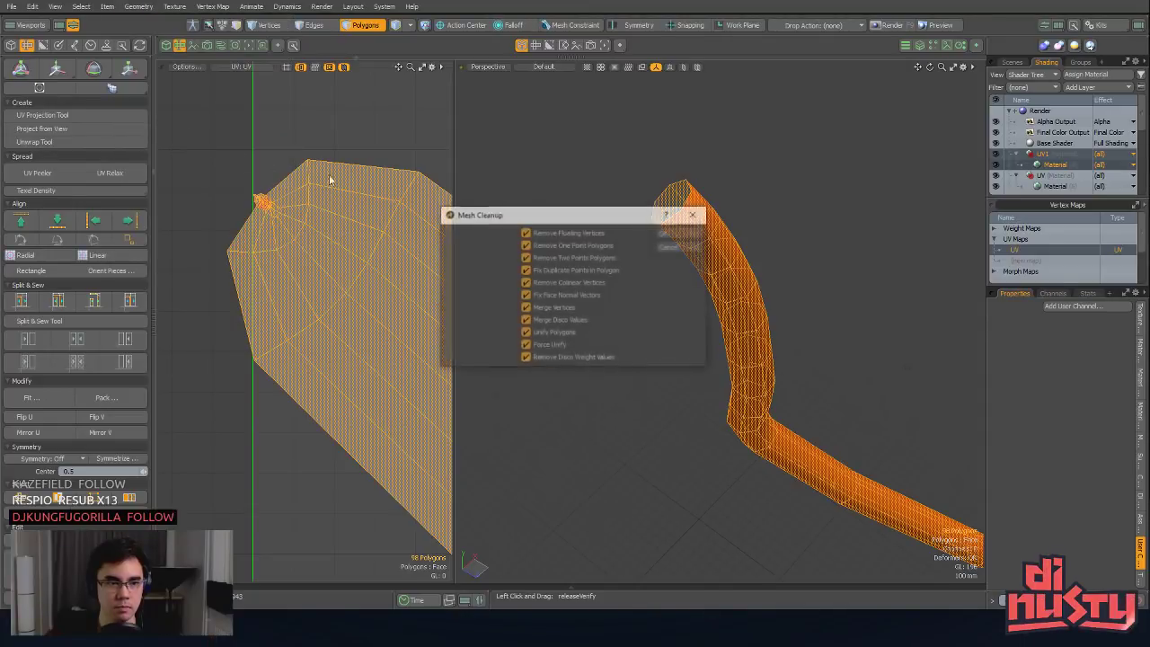
pyautogui.click(681, 236)
pyautogui.click(629, 285)
# Step: Unwrap the isolated root's UVs with the Unwrap Tool, using its lengthwise edge loop as the seam
pyautogui.keyDown('alt'); pyautogui.moveTo(629, 286); pyautogui.dragTo(683, 188); pyautogui.keyUp('alt')
pyautogui.press('2')
pyautogui.keyDown('alt'); pyautogui.moveTo(614, 226); pyautogui.dragTo(718, 303); pyautogui.keyUp('alt')
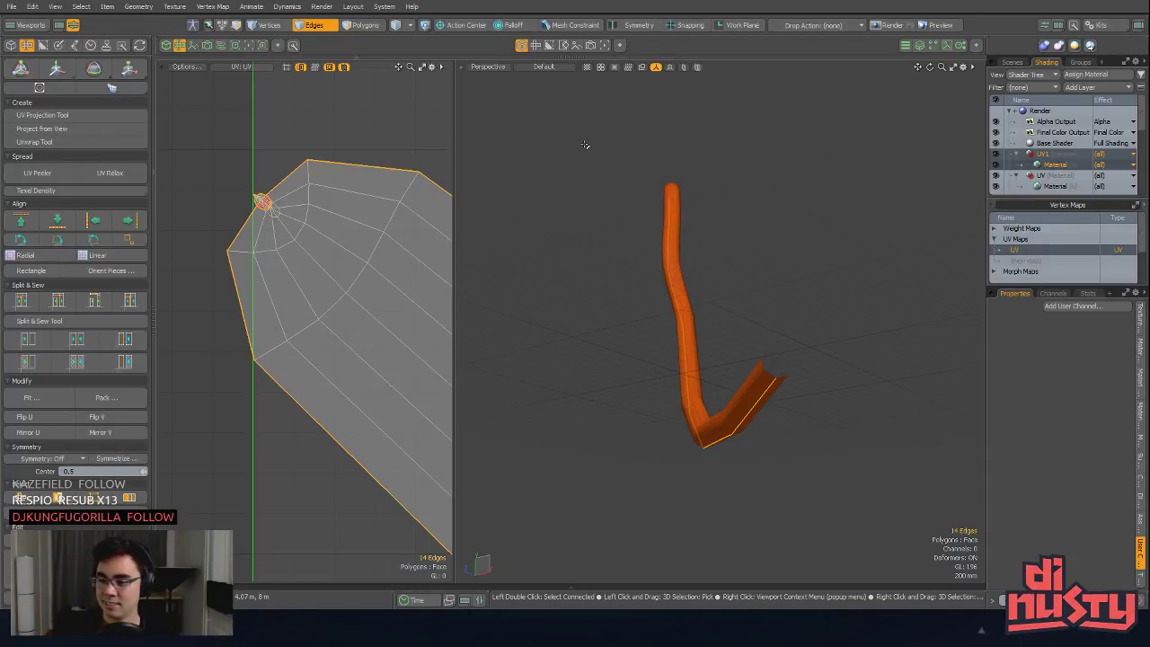
pyautogui.keyDown('alt'); pyautogui.moveTo(585, 144); pyautogui.dragTo(580, 141); pyautogui.keyUp('alt')
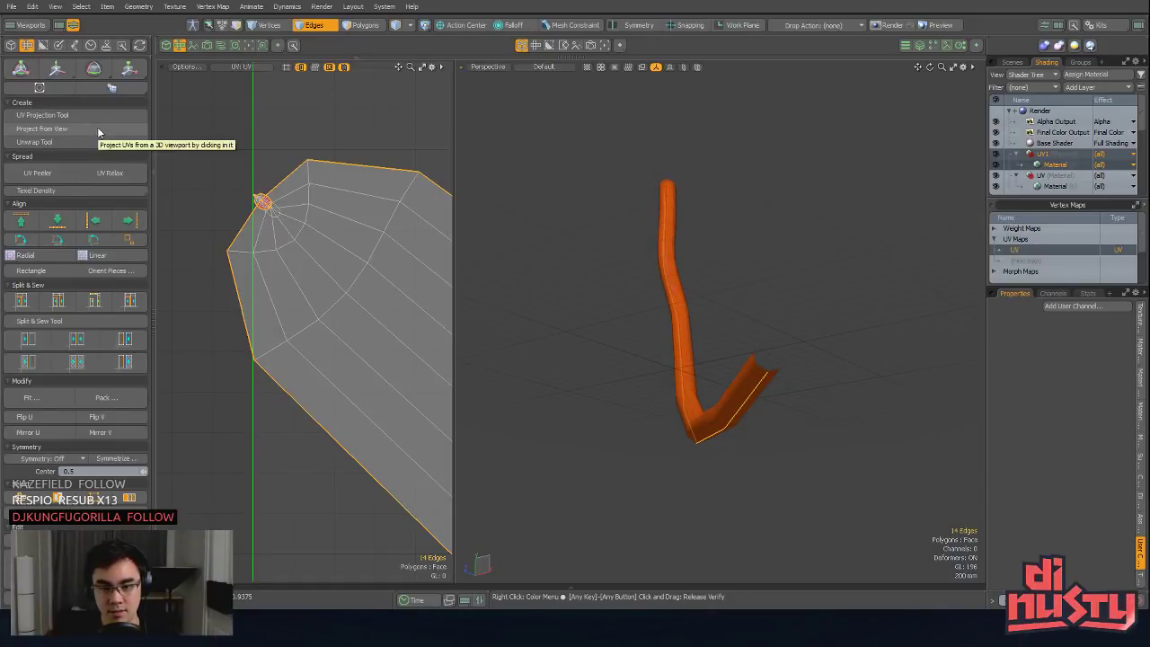
pyautogui.click(54, 142)
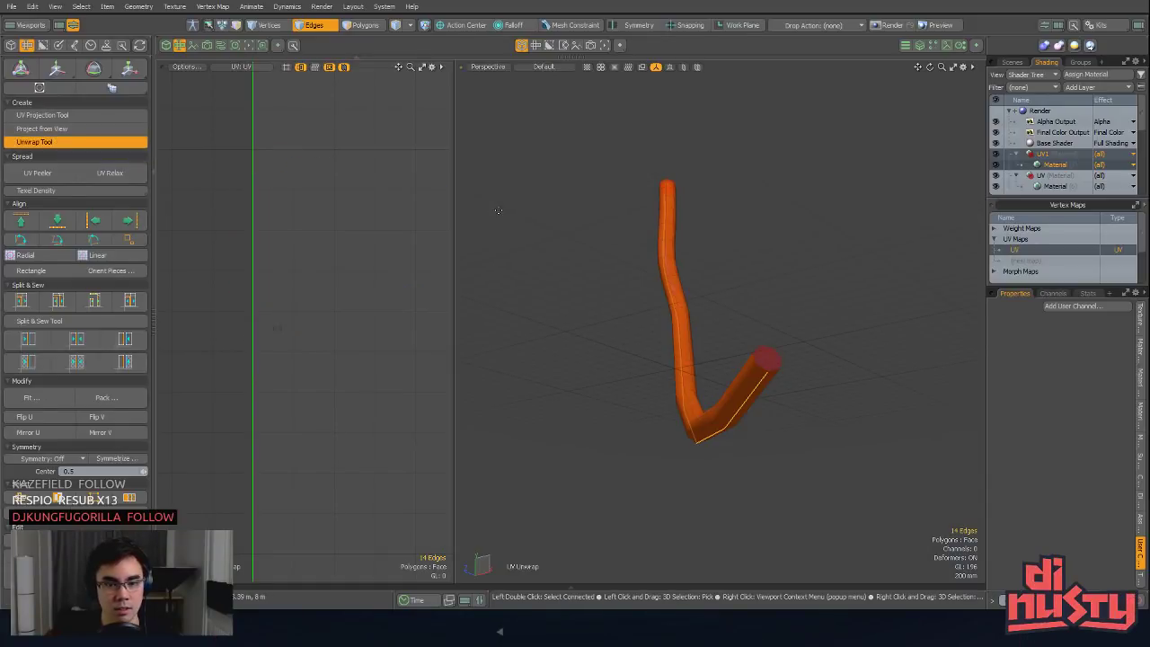
pyautogui.keyDown('alt'); pyautogui.keyDown('shift'); pyautogui.moveTo(396, 301); pyautogui.dragTo(400, 346); pyautogui.keyUp('shift'); pyautogui.keyUp('alt')
# Step: Select all polygons of the unwrapped root and relax their UVs into an even strip
pyautogui.press('3')
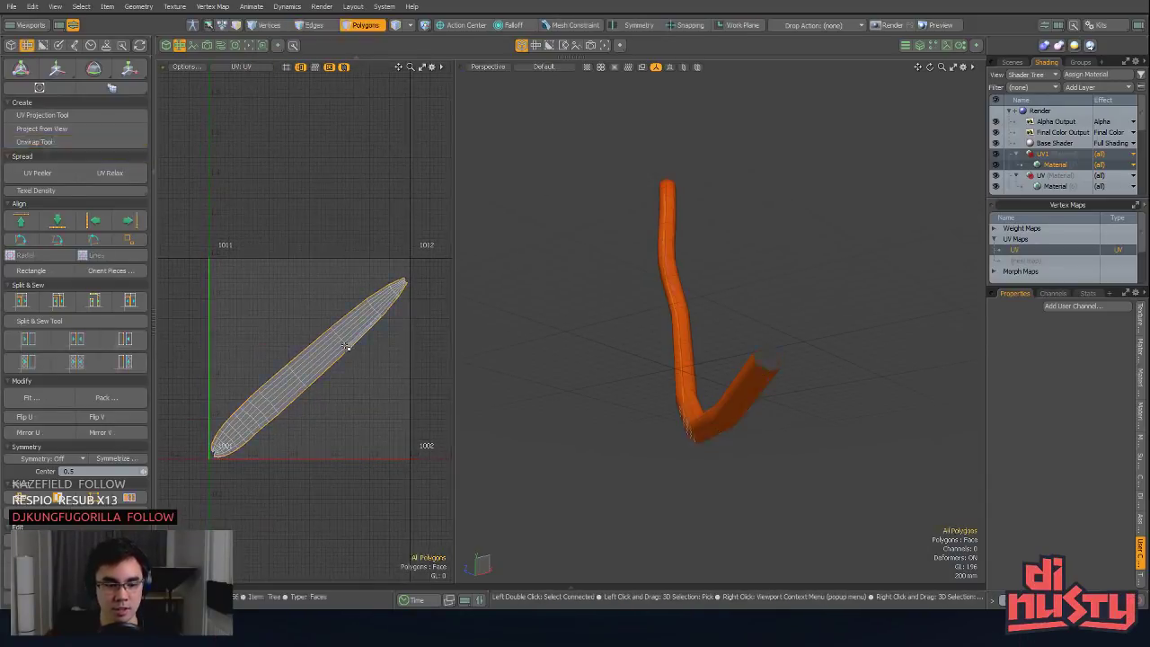
pyautogui.moveTo(331, 347); pyautogui.dragTo(361, 325)
pyautogui.press(']')
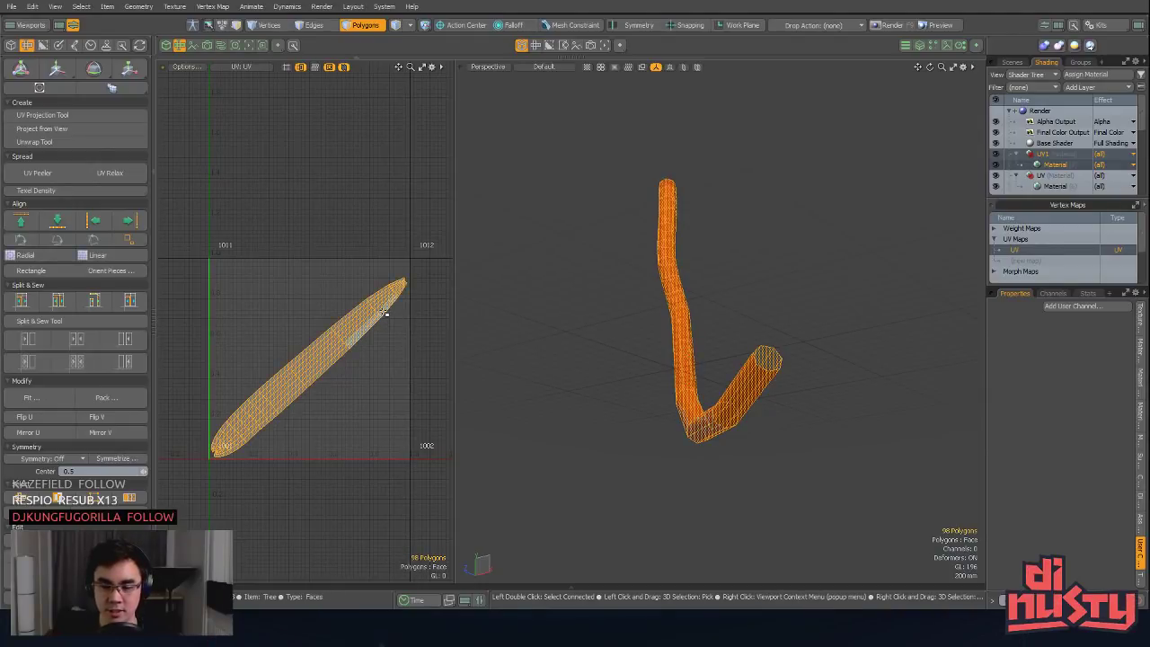
pyautogui.click(107, 171)
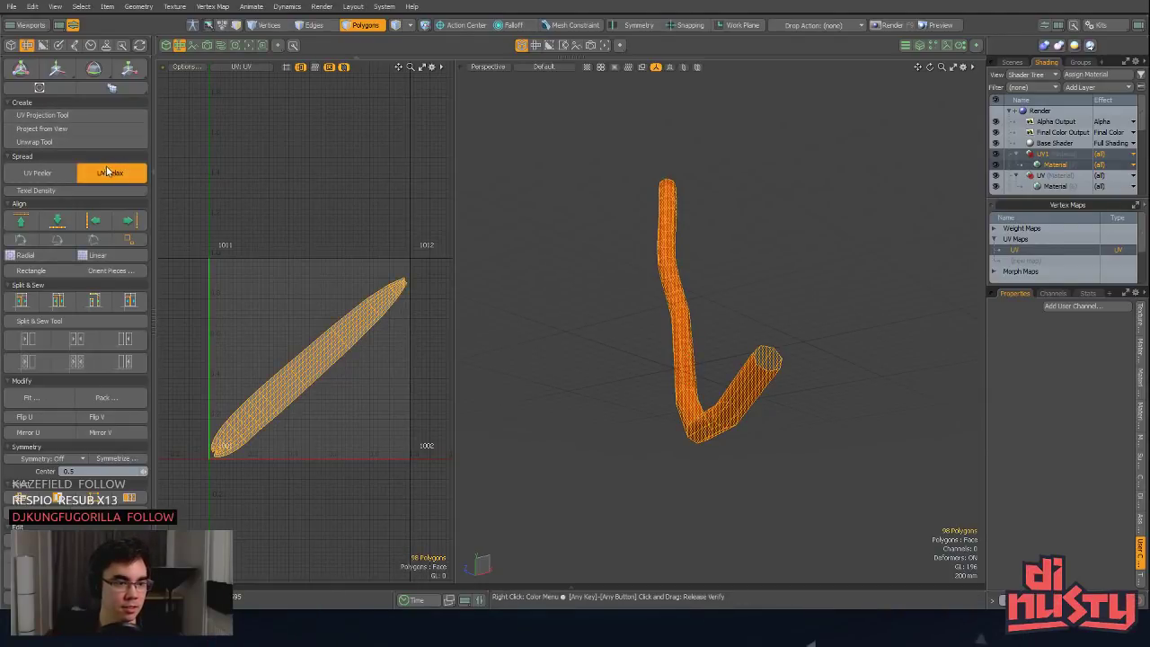
pyautogui.click(378, 189)
pyautogui.press('space')
pyautogui.click(374, 195)
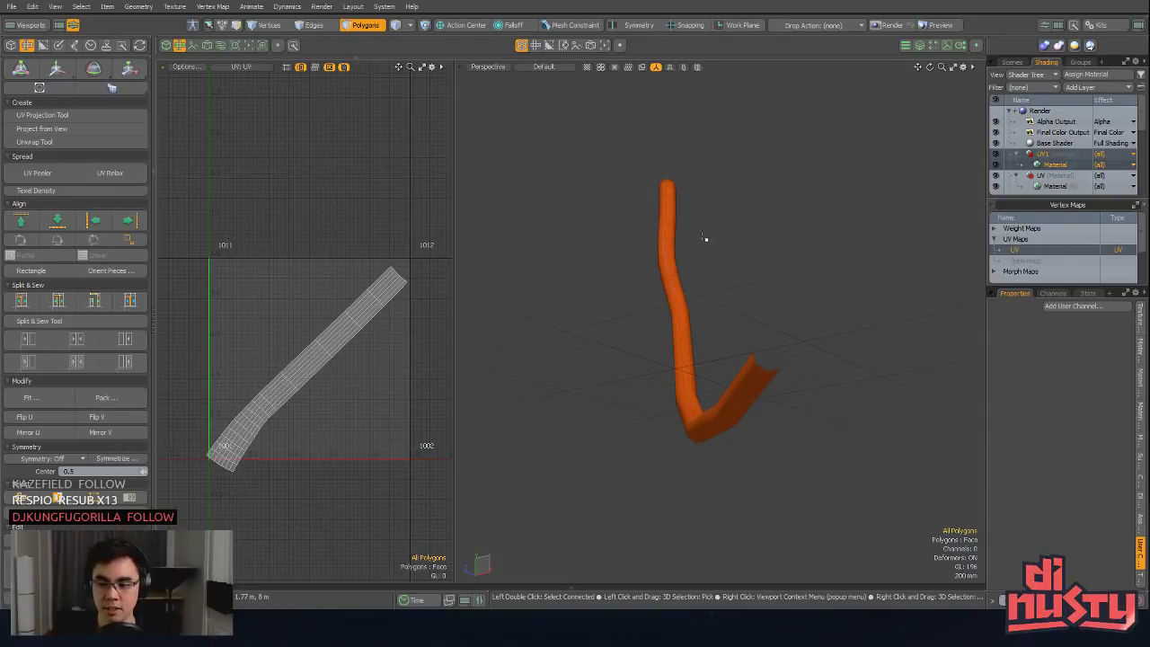
# Step: Unhide the rest of the tree and assign the green material to the entire newly unwrapped root
pyautogui.keyDown('alt'); pyautogui.moveTo(689, 249); pyautogui.dragTo(704, 294); pyautogui.keyUp('alt')
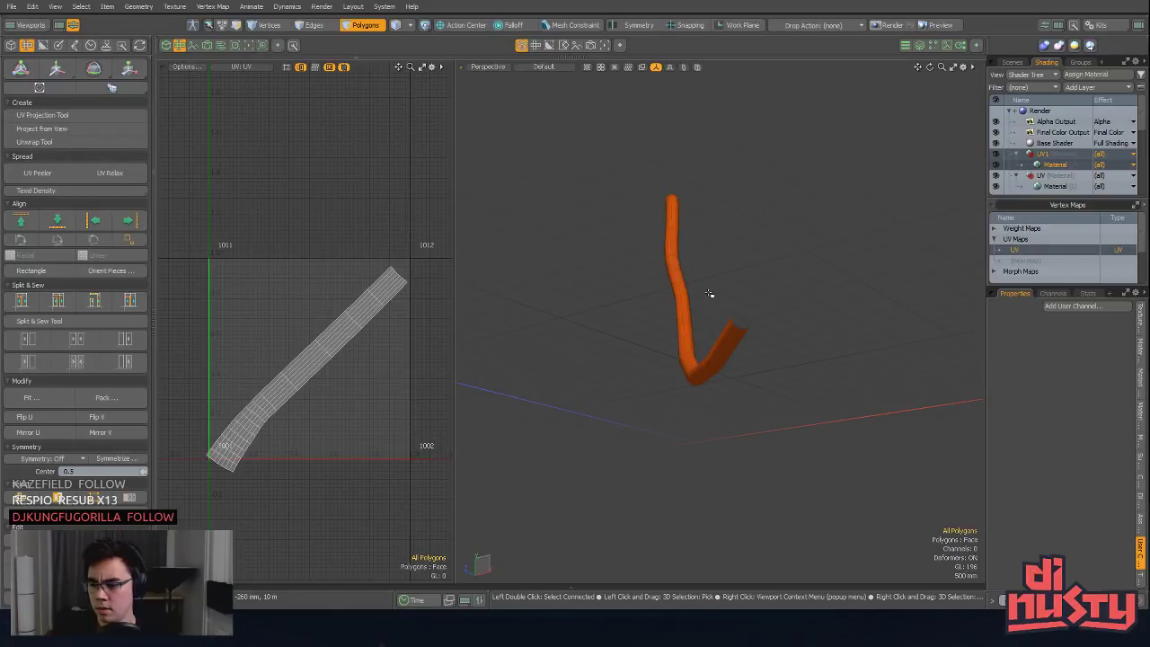
pyautogui.press('alt')
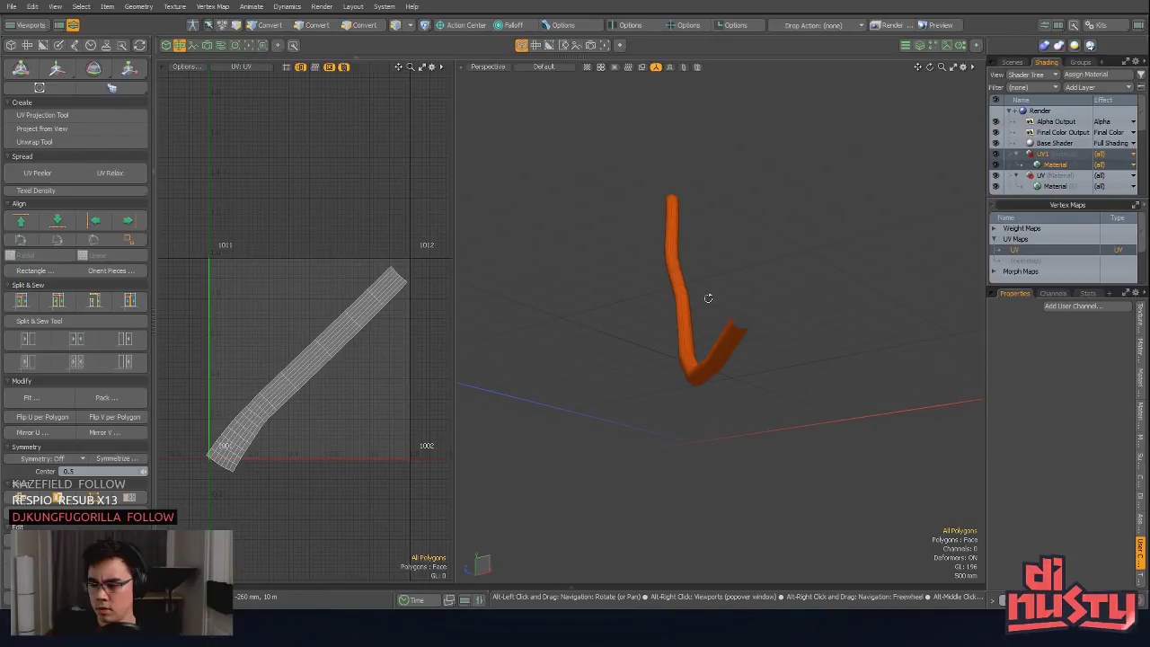
pyautogui.keyDown('alt'); pyautogui.moveTo(708, 297); pyautogui.dragTo(773, 352); pyautogui.keyUp('alt')
pyautogui.press('u')
pyautogui.doubleClick(726, 269)
pyautogui.doubleClick(726, 306)
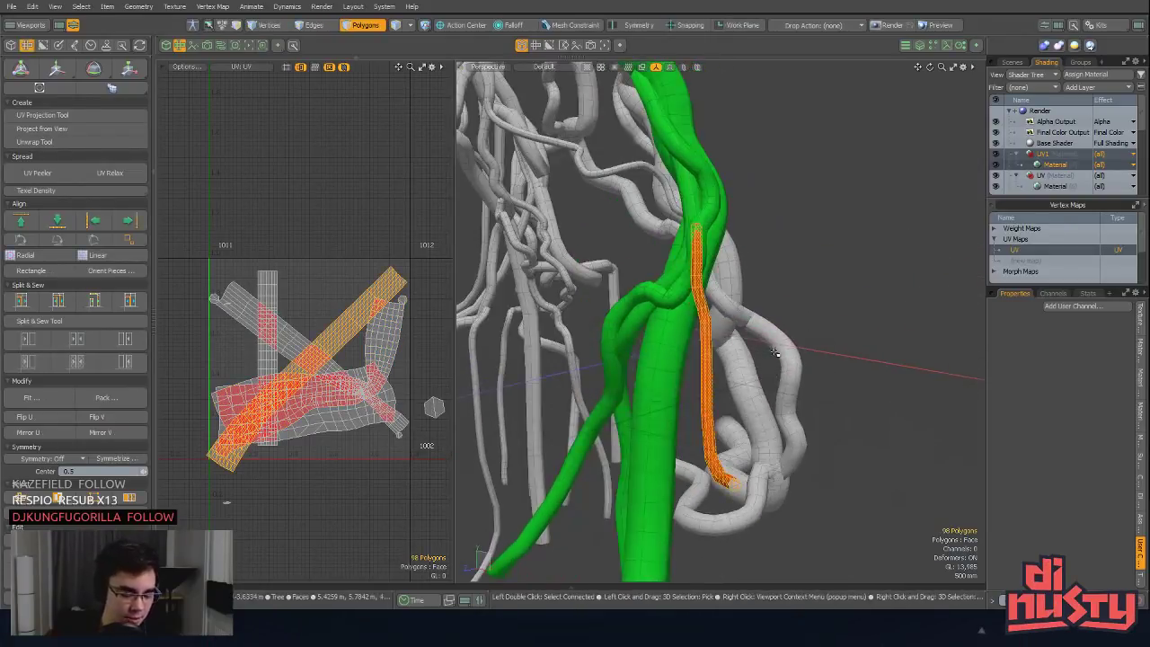
pyautogui.press('m')
pyautogui.click(681, 250)
pyautogui.click(738, 246)
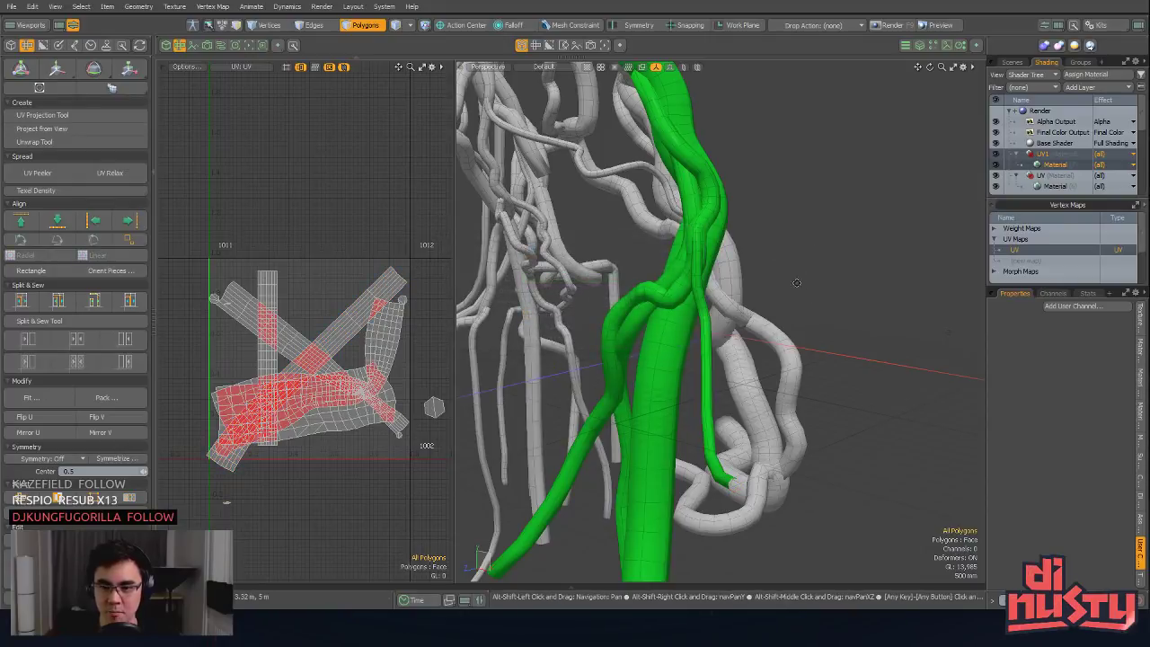
# Step: Select all polygons of the short white branch segment running along the underside of the green branches
pyautogui.keyDown('alt'); pyautogui.moveTo(739, 256); pyautogui.dragTo(663, 386); pyautogui.keyUp('alt')
pyautogui.keyDown('ctrl'); pyautogui.keyDown('alt'); pyautogui.moveTo(663, 387); pyautogui.dragTo(759, 260); pyautogui.keyUp('alt'); pyautogui.keyUp('ctrl')
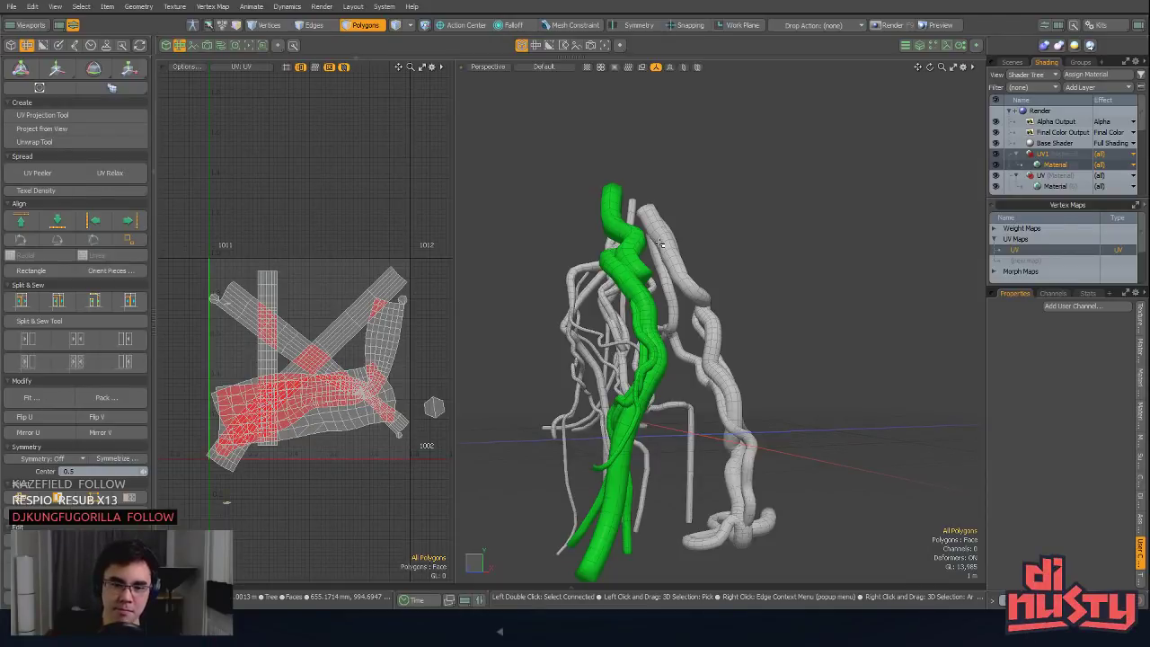
pyautogui.keyDown('alt'); pyautogui.moveTo(659, 243); pyautogui.dragTo(936, 385); pyautogui.keyUp('alt')
pyautogui.moveTo(494, 216); pyautogui.dragTo(575, 257)
pyautogui.scroll(5, 794, 321)
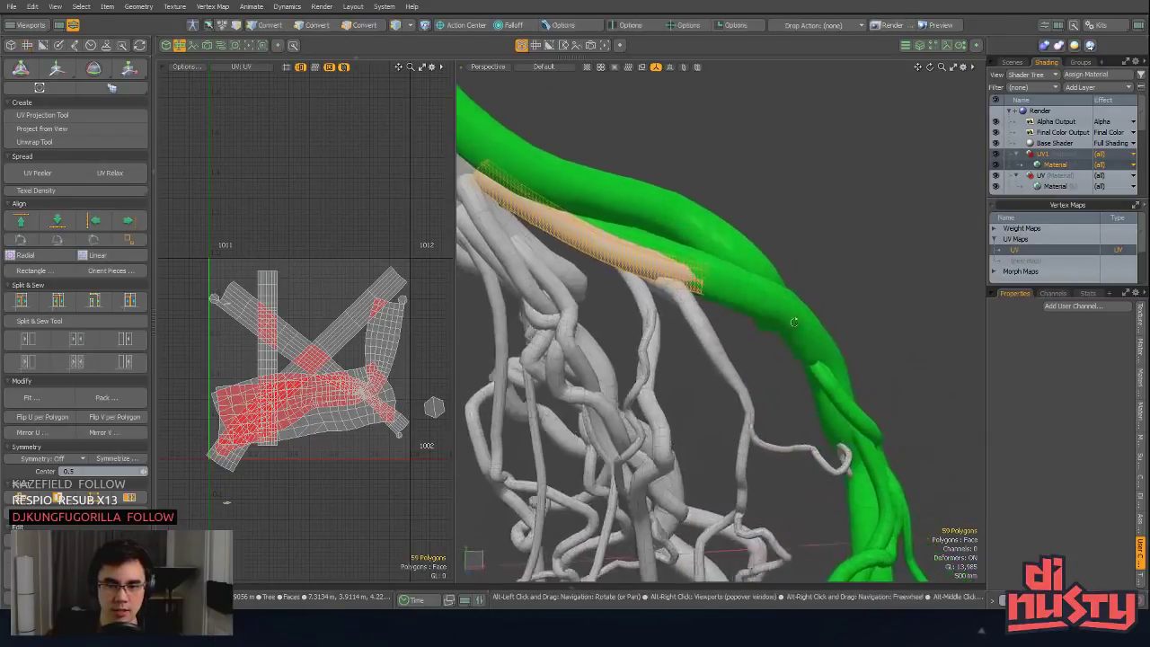
# Step: Isolate the selected white branch segment and remove its end cap polygons
pyautogui.hotkey('shift', 'h')
pyautogui.keyDown('alt'); pyautogui.moveTo(794, 320); pyautogui.dragTo(629, 238); pyautogui.keyUp('alt')
pyautogui.press('u')
pyautogui.hotkey('shift', 'h')
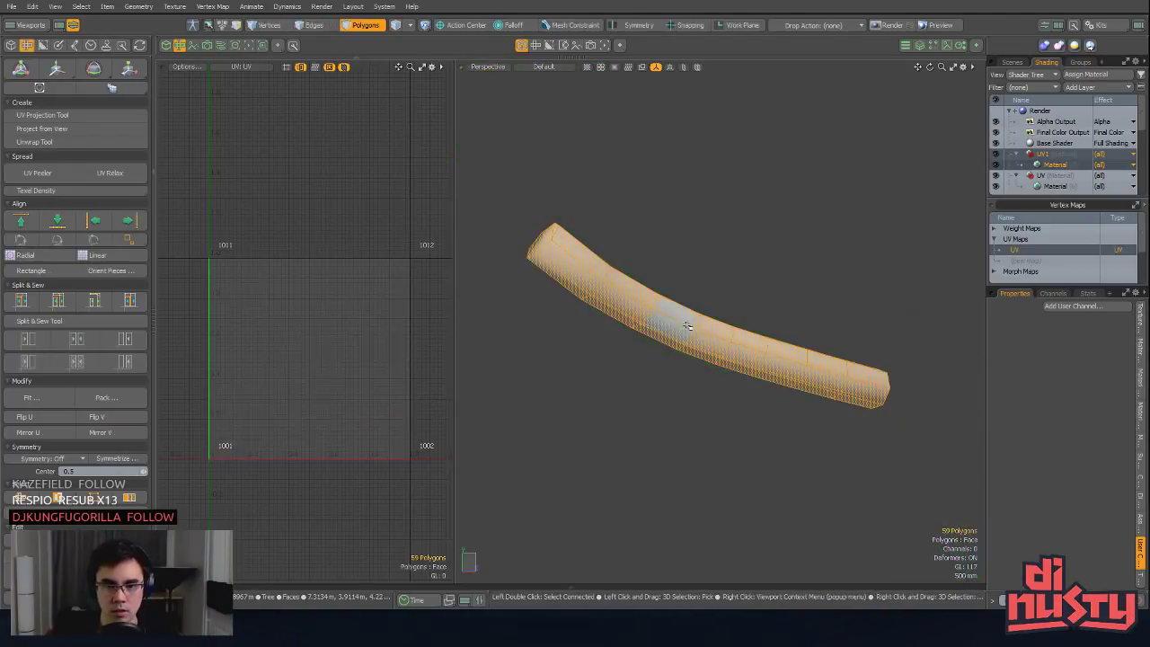
pyautogui.click(629, 193)
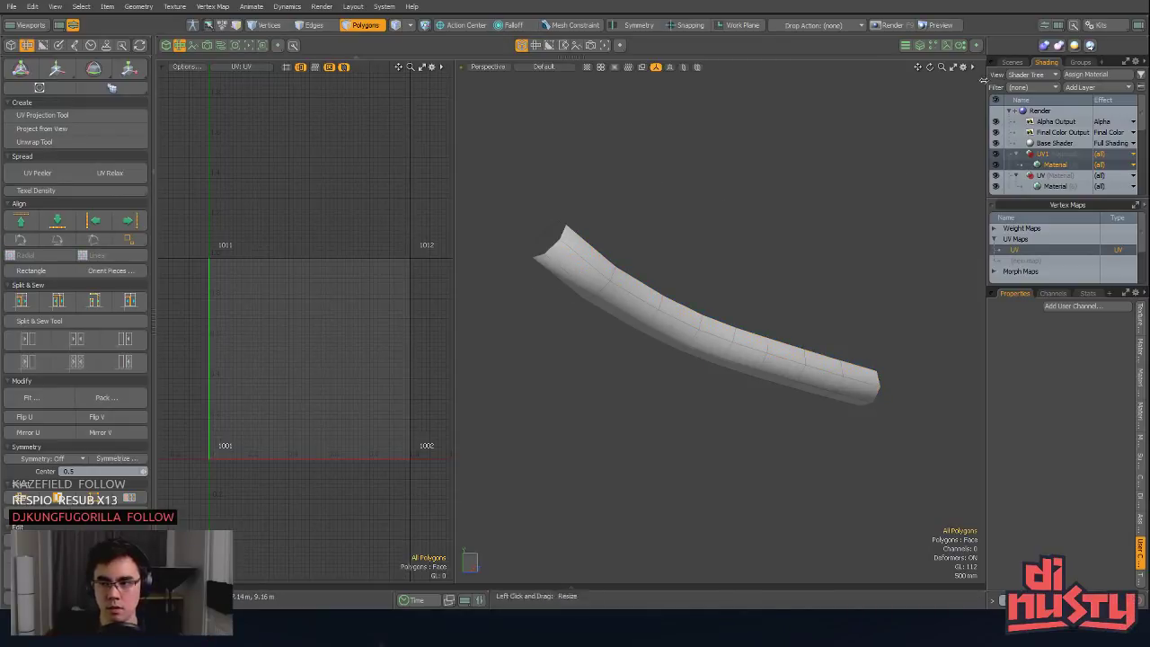
# Step: Unhide the whole tree and set the 3D viewport to make inactive meshes the same as active
pyautogui.click(1009, 63)
pyautogui.keyDown('alt'); pyautogui.moveTo(953, 126); pyautogui.dragTo(709, 243); pyautogui.keyUp('alt')
pyautogui.press('u')
pyautogui.press('o')
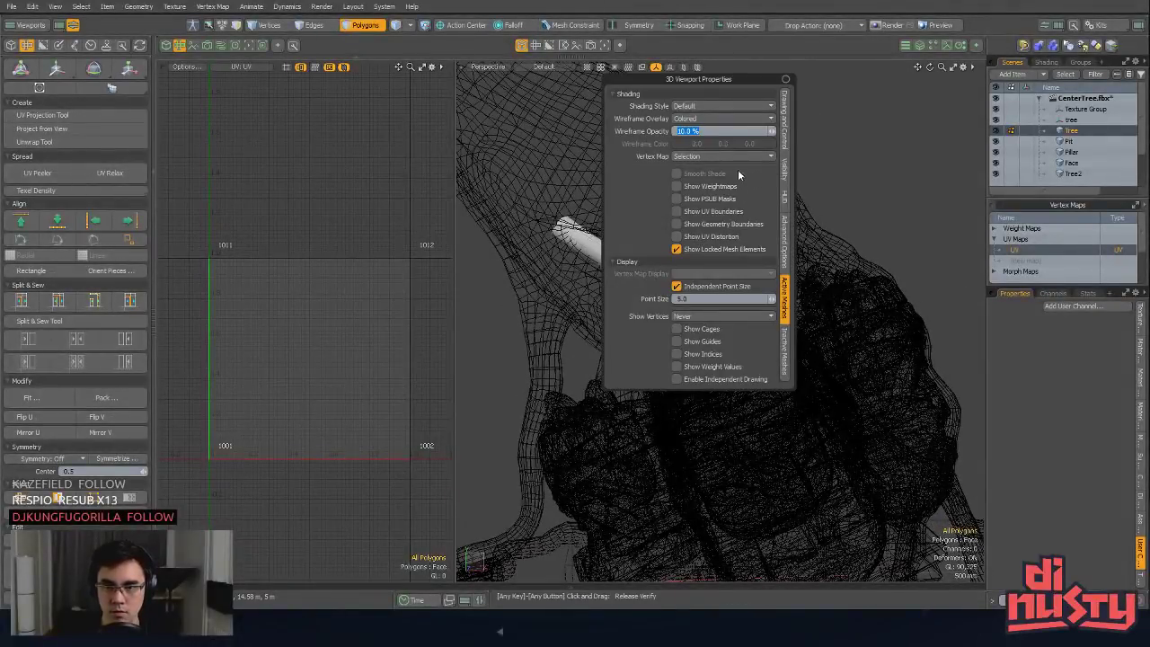
pyautogui.click(783, 358)
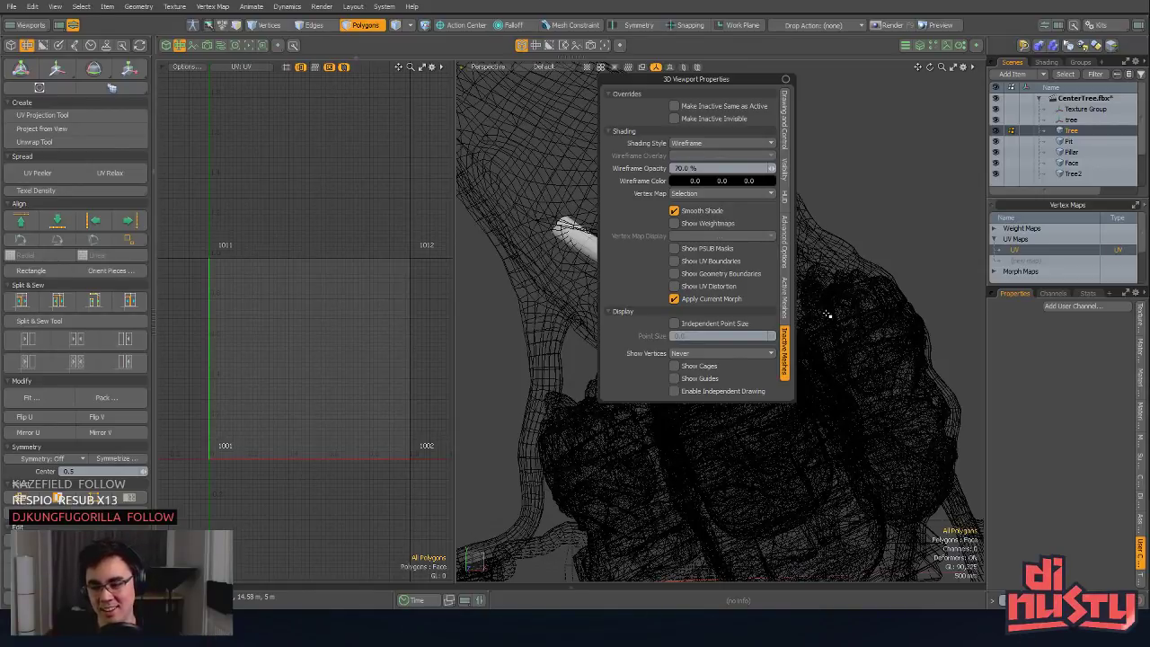
pyautogui.click(710, 145)
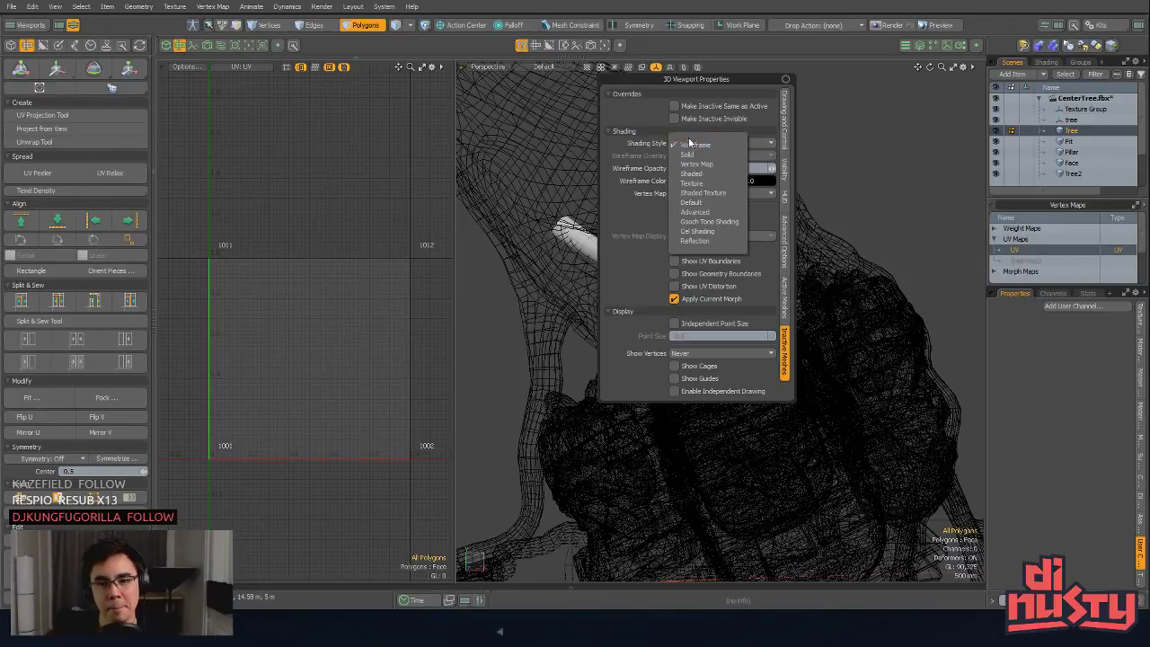
pyautogui.click(686, 110)
pyautogui.click(676, 108)
pyautogui.moveTo(890, 180)
pyautogui.keyDown('alt'); pyautogui.mouseDown()
pyautogui.moveTo(858, 235)
pyautogui.moveTo(728, 256)
pyautogui.moveTo(775, 271)
pyautogui.moveTo(746, 313)
pyautogui.moveTo(673, 325)
pyautogui.moveTo(710, 360)
pyautogui.mouseUp(); pyautogui.keyUp('alt')
pyautogui.keyDown('ctrl'); pyautogui.keyDown('alt'); pyautogui.moveTo(710, 359); pyautogui.dragTo(749, 299); pyautogui.keyUp('alt'); pyautogui.keyUp('ctrl')
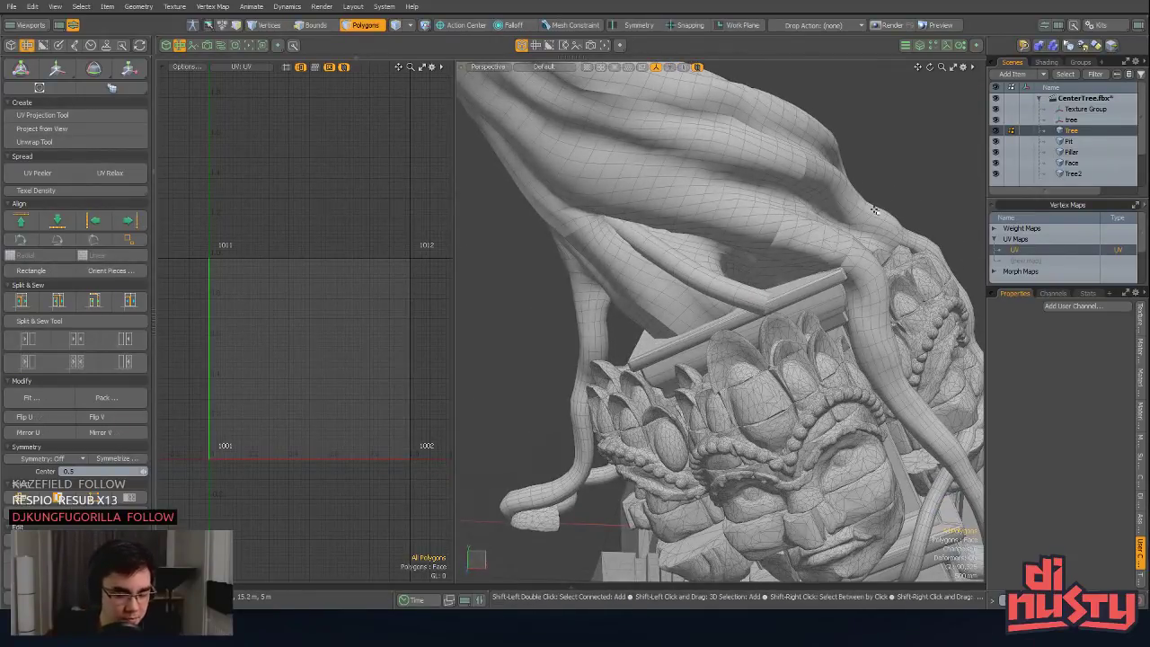
# Step: Select the short white branch segment above the carved faces and isolate it, showing only the Tree mesh
pyautogui.press('u')
pyautogui.keyDown('alt'); pyautogui.moveTo(724, 244); pyautogui.dragTo(660, 258); pyautogui.keyUp('alt')
pyautogui.doubleClick(685, 262)
pyautogui.hotkey('shift', 'h')
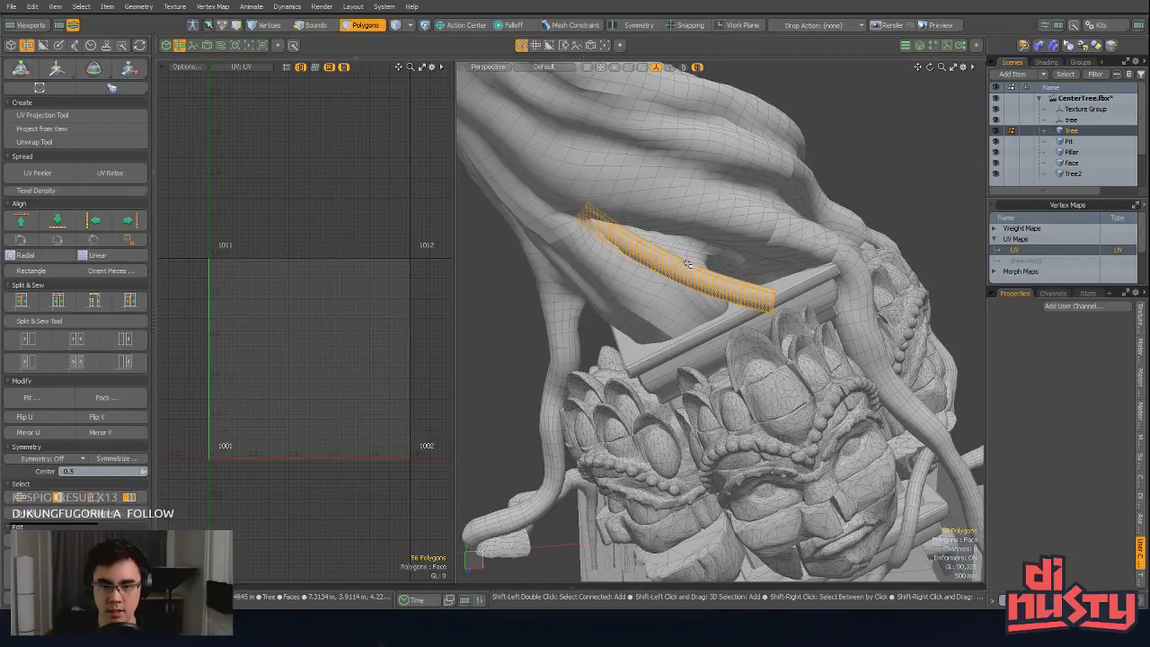
pyautogui.keyDown('alt'); pyautogui.click(996, 130); pyautogui.keyUp('alt')
pyautogui.keyDown('alt'); pyautogui.moveTo(719, 224); pyautogui.dragTo(651, 264); pyautogui.keyUp('alt')
pyautogui.keyDown('alt'); pyautogui.keyDown('shift'); pyautogui.moveTo(650, 264); pyautogui.dragTo(727, 291); pyautogui.keyUp('shift'); pyautogui.keyUp('alt')
pyautogui.press('3')
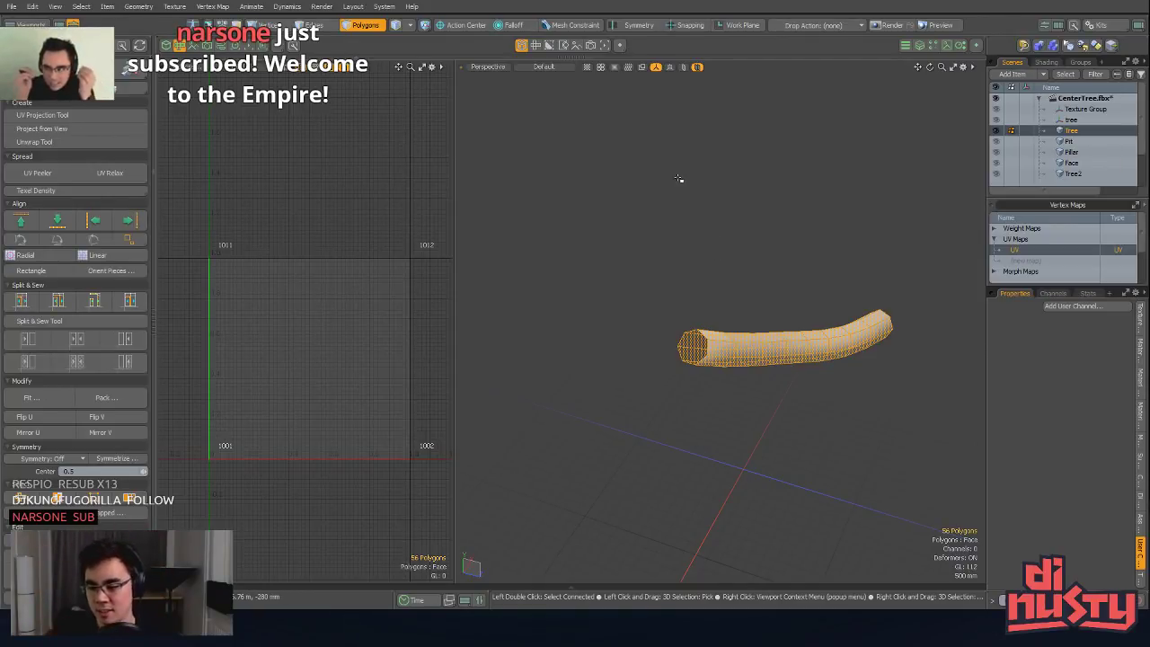
# Step: Select the lengthwise edge loop along the branch segment's underside and unwrap its UVs from that seam
pyautogui.keyDown('ctrl'); pyautogui.keyDown('alt'); pyautogui.moveTo(685, 181); pyautogui.dragTo(758, 295); pyautogui.keyUp('alt'); pyautogui.keyUp('ctrl')
pyautogui.keyDown('ctrl'); pyautogui.keyDown('alt'); pyautogui.moveTo(758, 295); pyautogui.dragTo(706, 106); pyautogui.keyUp('alt'); pyautogui.keyUp('ctrl')
pyautogui.keyDown('alt'); pyautogui.moveTo(657, 223); pyautogui.dragTo(786, 219); pyautogui.keyUp('alt')
pyautogui.click(707, 192)
pyautogui.press('2')
pyautogui.doubleClick(706, 191)
pyautogui.keyDown('alt'); pyautogui.moveTo(706, 191); pyautogui.dragTo(649, 304); pyautogui.keyUp('alt')
pyautogui.click(81, 142)
pyautogui.click(333, 315)
pyautogui.press('space')
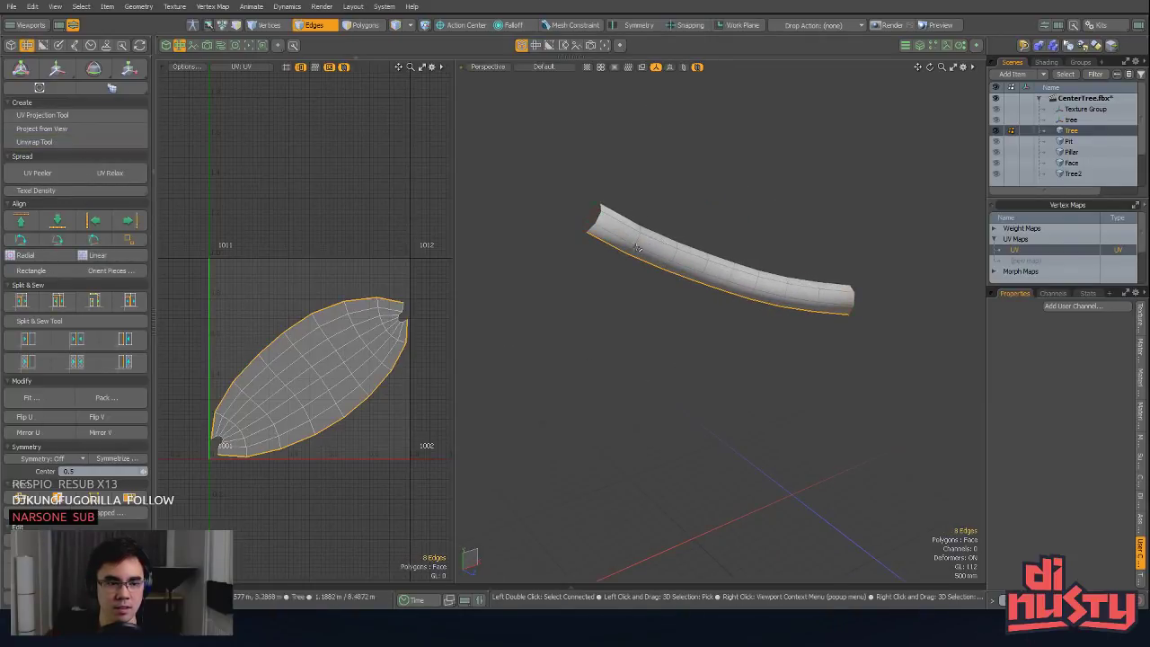
# Step: Select all polygons of the isolated branch segment and relax its UVs with UV Relax
pyautogui.press('3')
pyautogui.moveTo(381, 341); pyautogui.dragTo(361, 371)
pyautogui.press(']')
pyautogui.click(111, 173)
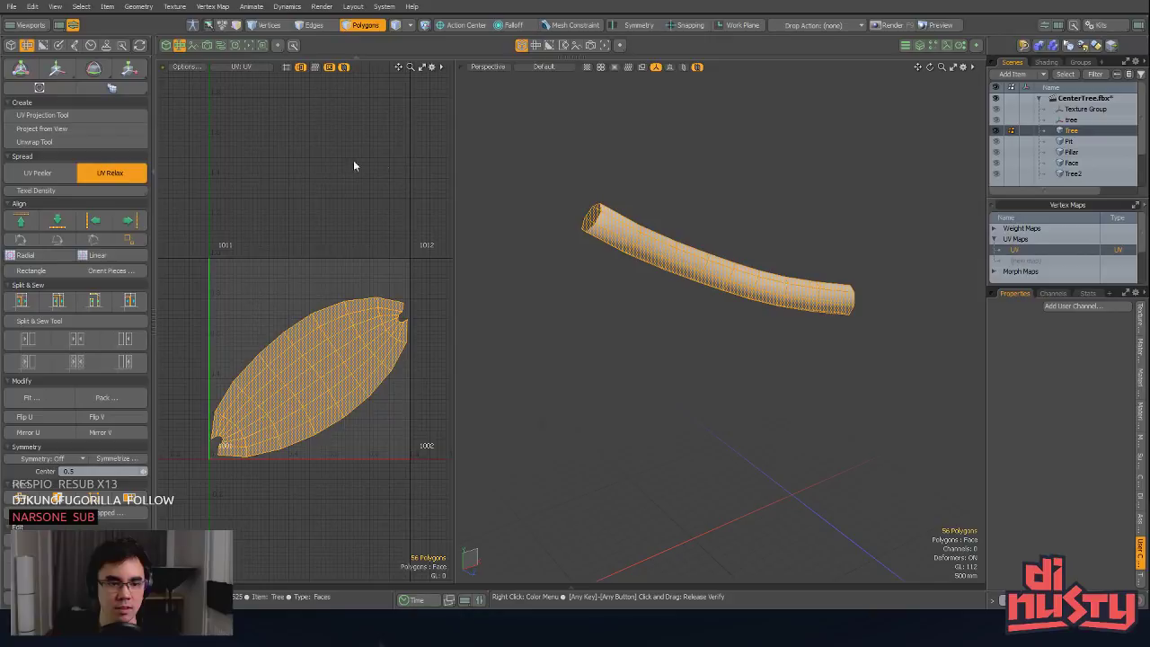
pyautogui.click(567, 180)
pyautogui.press('space')
# Step: Unhide the rest of the Tree mesh and assign the green UV material to the relaxed branch segment
pyautogui.click(567, 179)
pyautogui.keyDown('alt'); pyautogui.moveTo(567, 179); pyautogui.dragTo(563, 262); pyautogui.keyUp('alt')
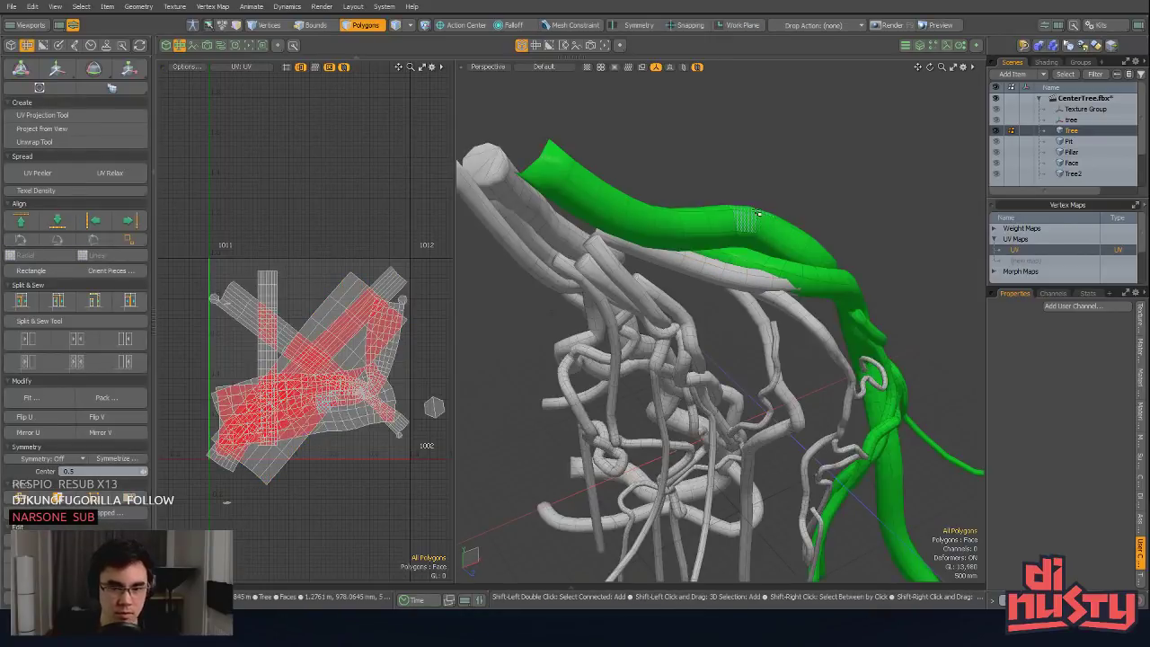
pyautogui.keyDown('alt'); pyautogui.moveTo(746, 238); pyautogui.dragTo(811, 195); pyautogui.keyUp('alt')
pyautogui.press('m')
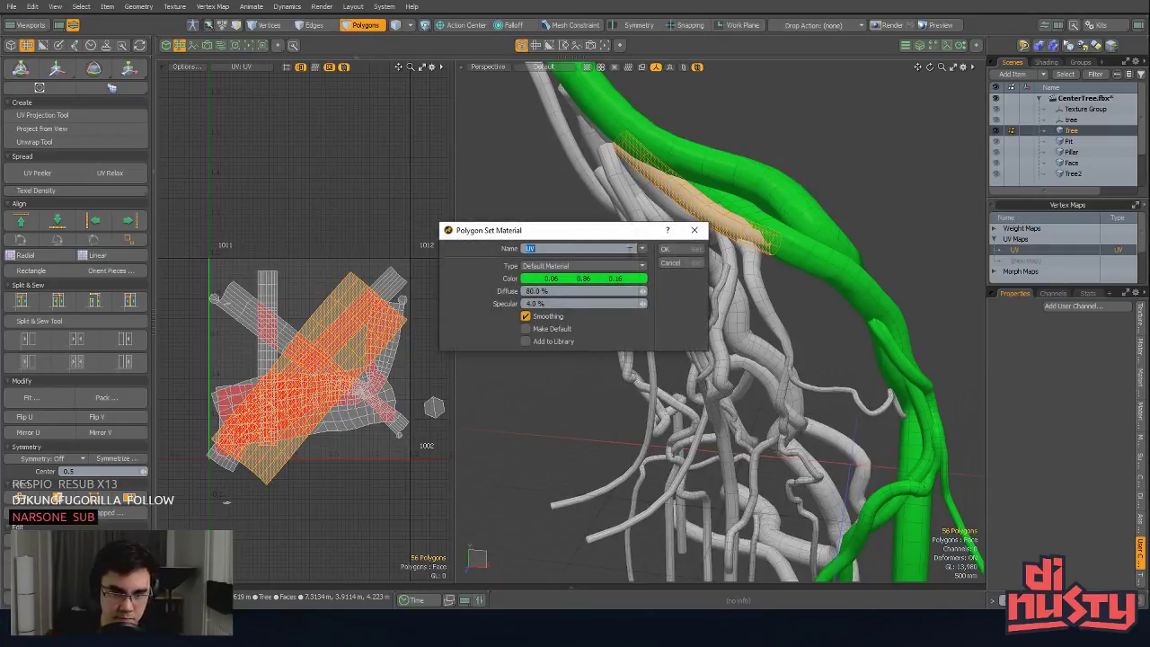
pyautogui.click(669, 250)
# Step: Select the connected polygons of the finished green branches, viewing them from several sides
pyautogui.click(784, 303)
pyautogui.keyDown('alt'); pyautogui.keyDown('shift'); pyautogui.moveTo(783, 304); pyautogui.dragTo(750, 317); pyautogui.keyUp('shift'); pyautogui.keyUp('alt')
pyautogui.click(683, 242)
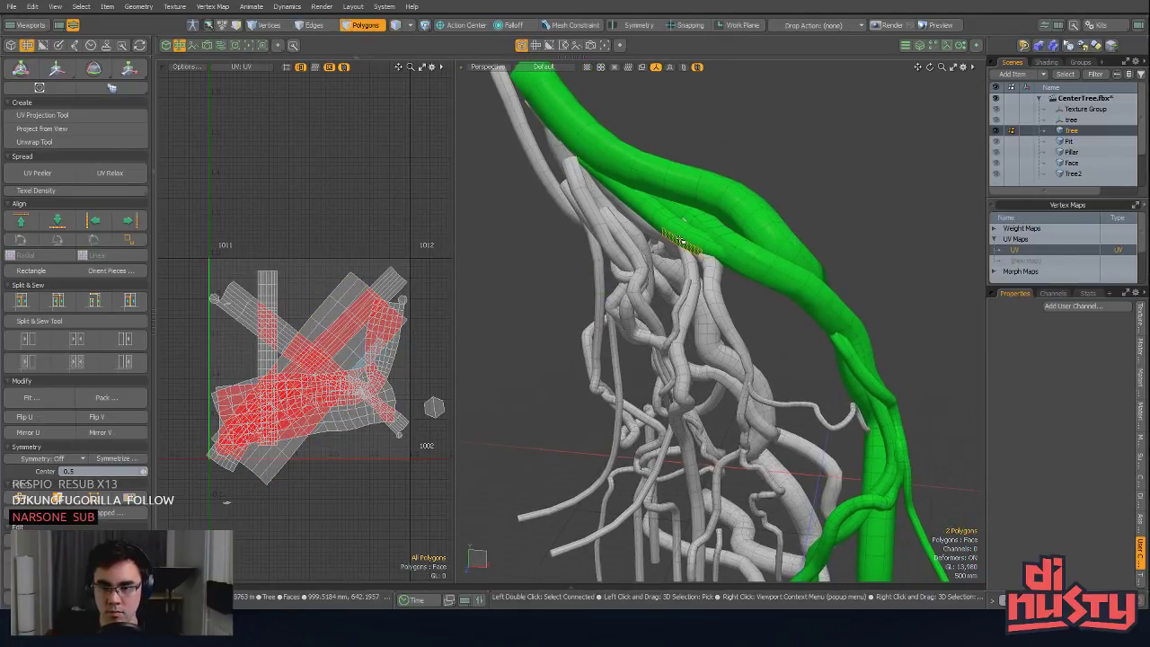
pyautogui.keyDown('shift'); pyautogui.click(734, 239); pyautogui.keyUp('shift')
pyautogui.keyDown('shift'); pyautogui.click(762, 221); pyautogui.keyUp('shift')
pyautogui.press(']')
pyautogui.keyDown('alt'); pyautogui.moveTo(762, 221); pyautogui.dragTo(796, 208); pyautogui.keyUp('alt')
pyautogui.keyDown('shift'); pyautogui.click(645, 346); pyautogui.keyUp('shift')
pyautogui.press(']')
pyautogui.keyDown('shift'); pyautogui.click(795, 290); pyautogui.keyUp('shift')
pyautogui.press(']')
pyautogui.keyDown('alt'); pyautogui.moveTo(795, 290); pyautogui.dragTo(714, 181); pyautogui.keyUp('alt')
pyautogui.keyDown('alt'); pyautogui.moveTo(816, 167); pyautogui.dragTo(686, 240); pyautogui.keyUp('alt')
pyautogui.keyDown('shift'); pyautogui.click(672, 288); pyautogui.keyUp('shift')
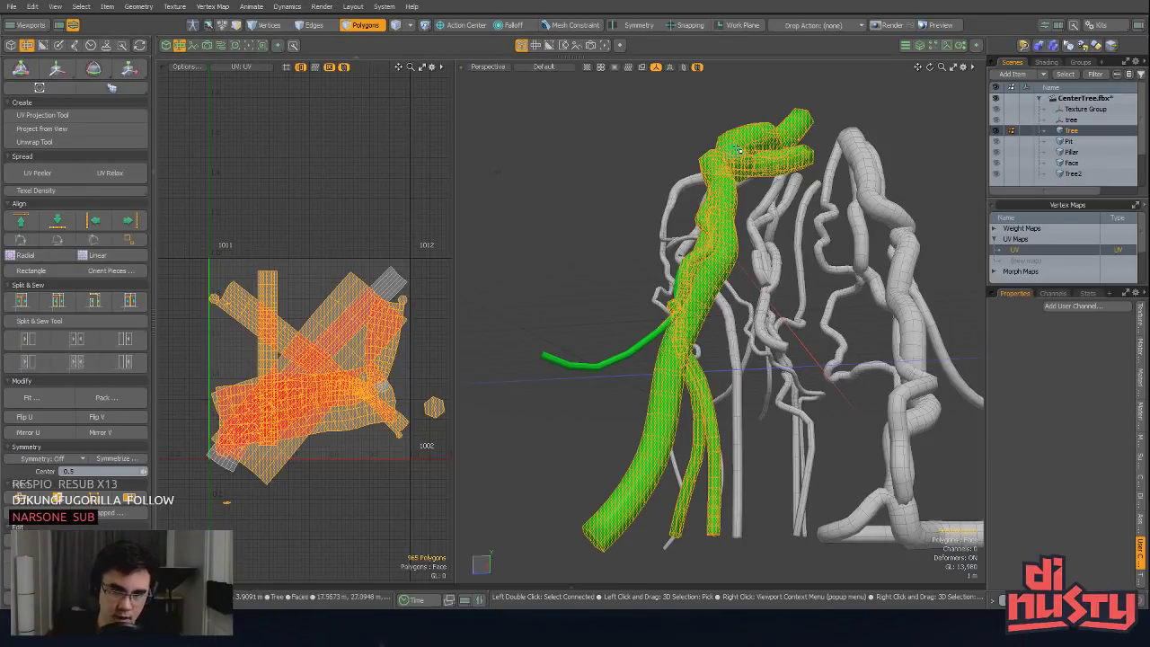
# Step: Examine the edges and polygons where the small green branch meets the thick green branch
pyautogui.click(638, 180)
pyautogui.keyDown('alt'); pyautogui.moveTo(638, 180); pyautogui.dragTo(566, 211); pyautogui.keyUp('alt')
pyautogui.keyDown('ctrl'); pyautogui.keyDown('alt'); pyautogui.moveTo(566, 211); pyautogui.dragTo(782, 249); pyautogui.keyUp('alt'); pyautogui.keyUp('ctrl')
pyautogui.doubleClick(746, 243)
pyautogui.doubleClick(751, 260)
pyautogui.press('2')
pyautogui.click(756, 172)
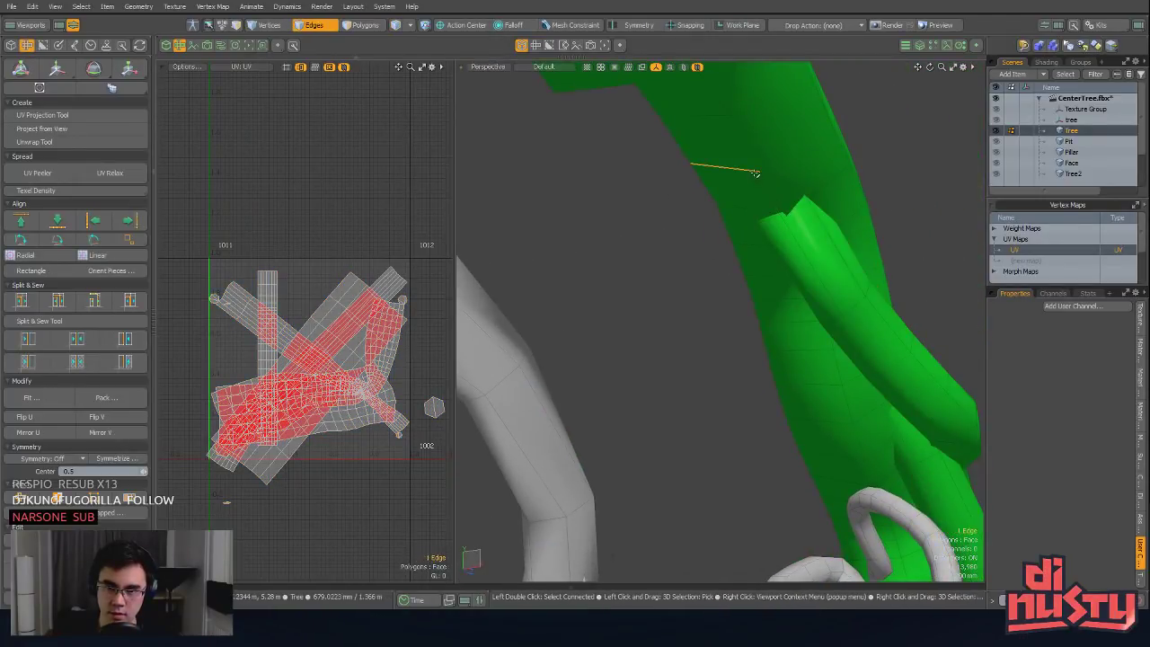
pyautogui.doubleClick(756, 173)
pyautogui.press('3')
pyautogui.doubleClick(802, 262)
pyautogui.press('2')
pyautogui.click(770, 217)
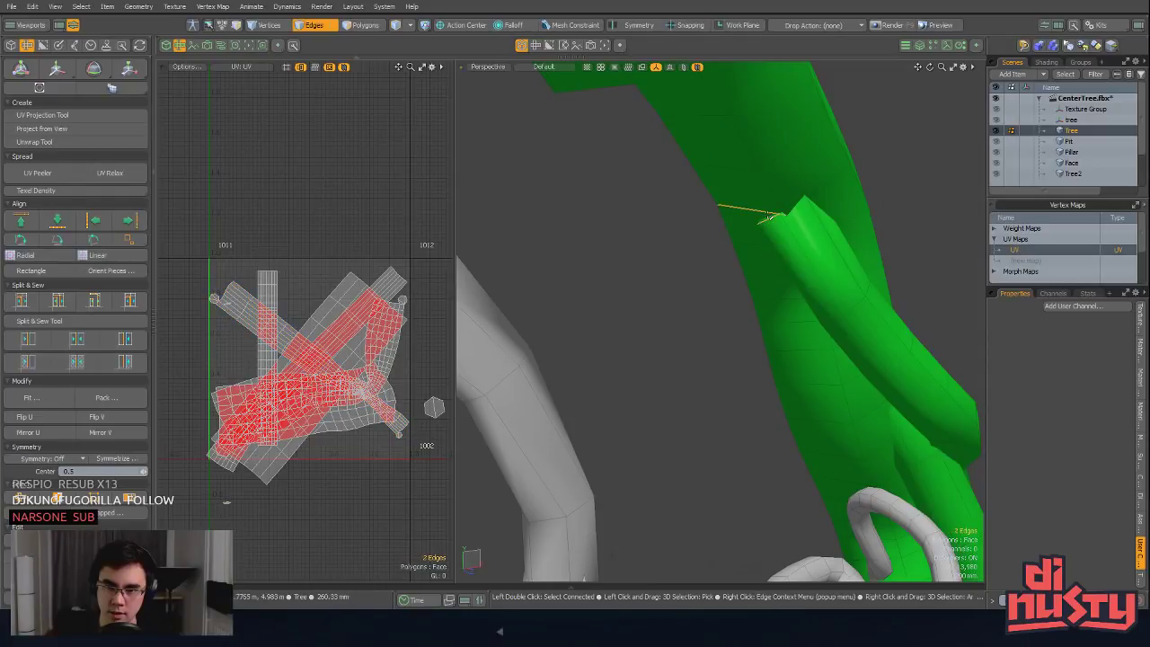
pyautogui.doubleClick(802, 256)
pyautogui.click(830, 200)
pyautogui.keyDown('ctrl'); pyautogui.keyDown('alt'); pyautogui.moveTo(830, 200); pyautogui.dragTo(764, 222); pyautogui.keyUp('alt'); pyautogui.keyUp('ctrl')
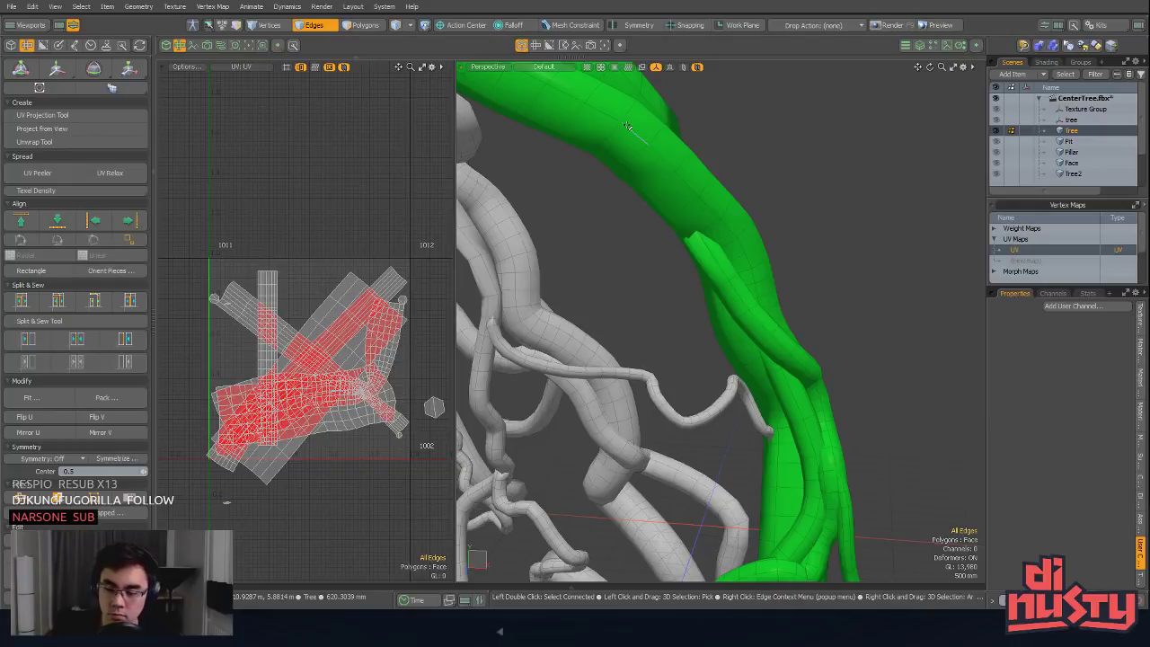
# Step: Select all connected green branch pieces, adding the newly unwrapped segment to the selection
pyautogui.scroll(-3, 331, 348)
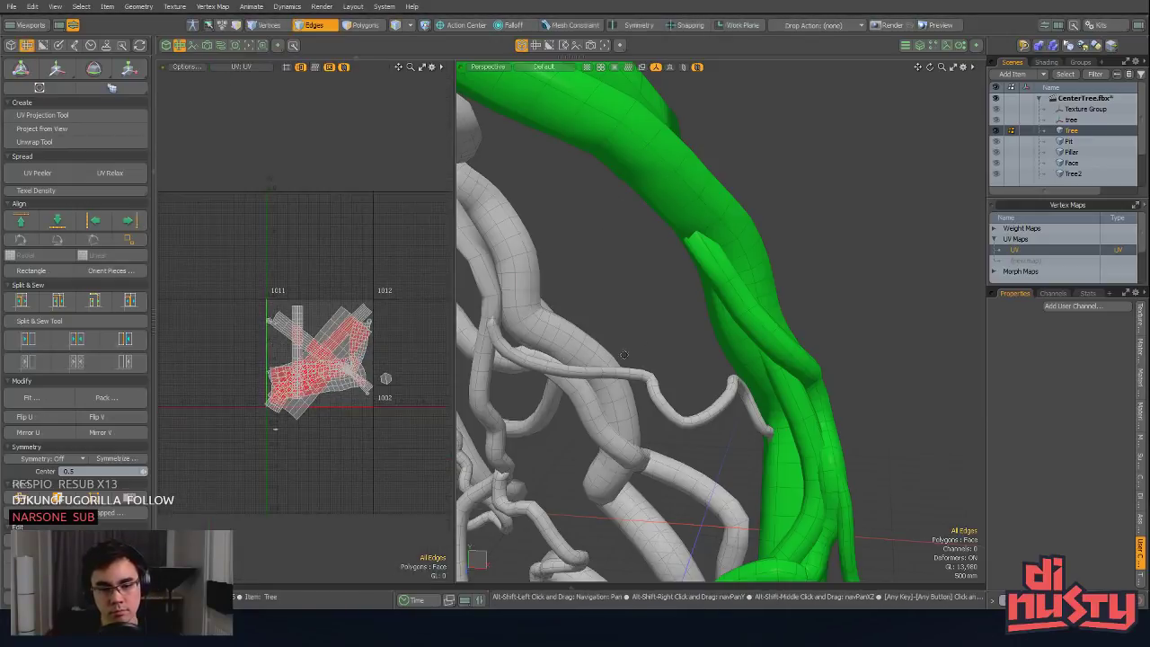
pyautogui.scroll(-5, 584, 327)
pyautogui.keyDown('alt'); pyautogui.moveTo(584, 327); pyautogui.dragTo(781, 306); pyautogui.keyUp('alt')
pyautogui.press('3')
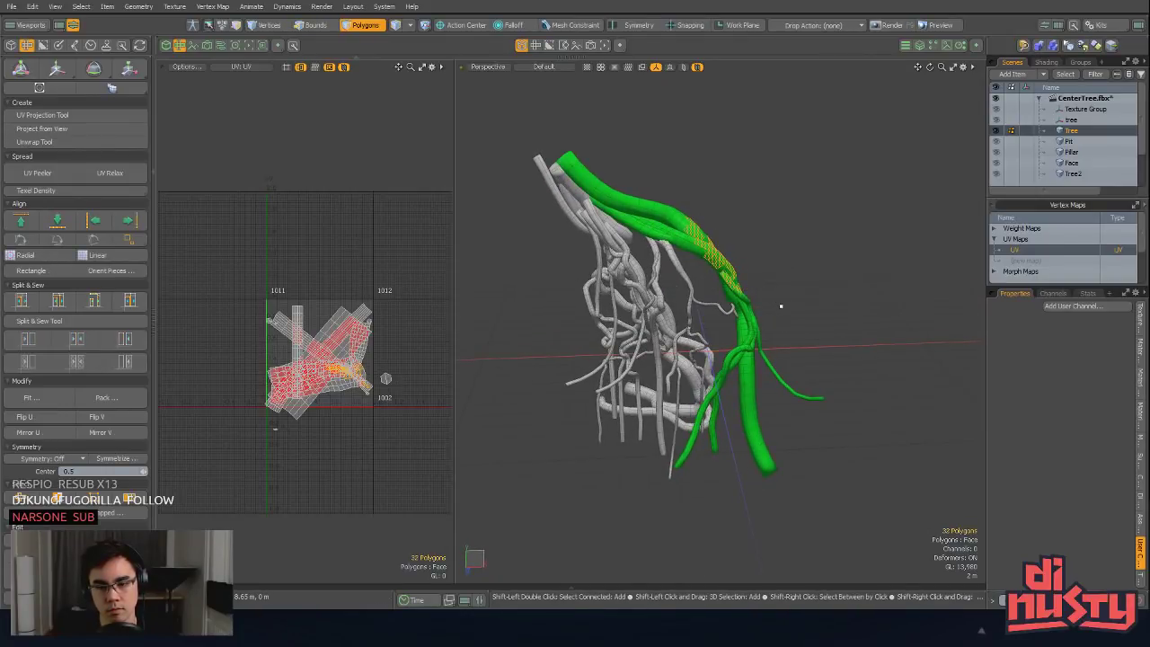
pyautogui.doubleClick(753, 339)
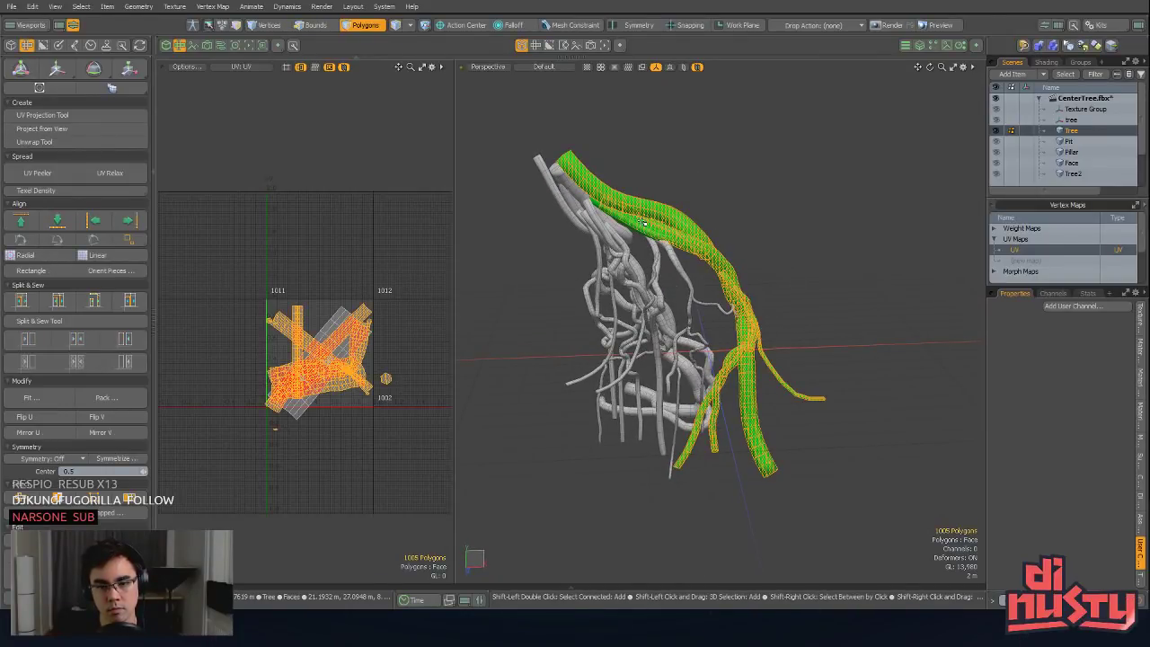
pyautogui.keyDown('alt'); pyautogui.moveTo(643, 225); pyautogui.dragTo(706, 155); pyautogui.keyUp('alt')
pyautogui.keyDown('shift'); pyautogui.doubleClick(706, 237); pyautogui.keyUp('shift')
pyautogui.keyDown('alt'); pyautogui.moveTo(710, 231); pyautogui.dragTo(594, 313); pyautogui.keyUp('alt')
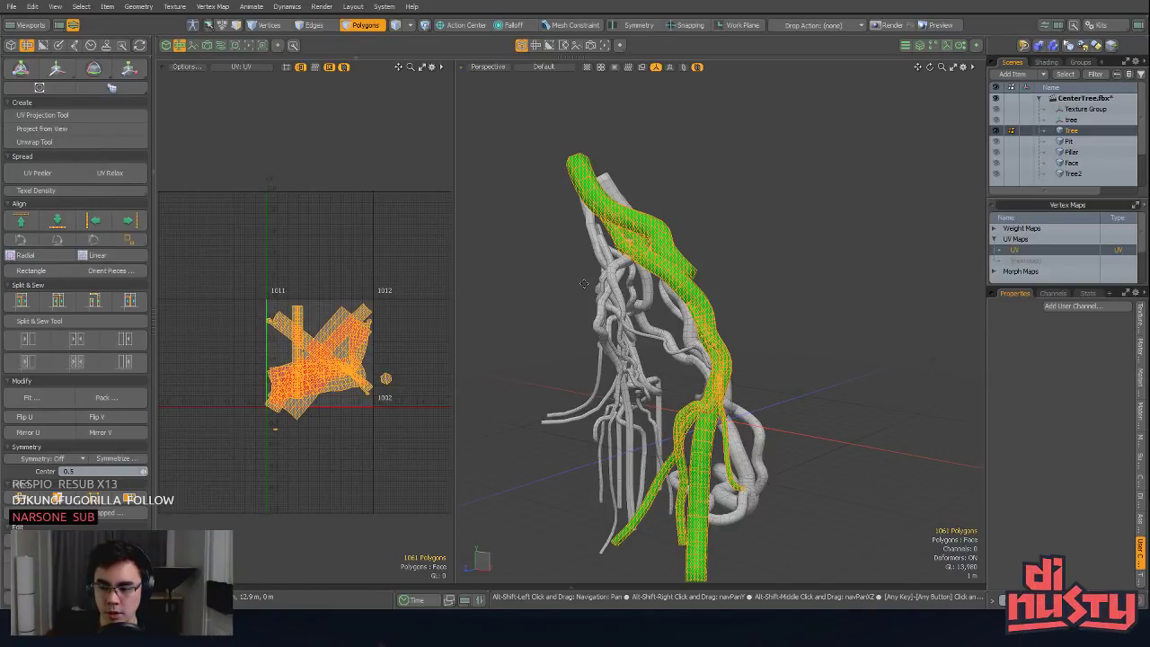
# Step: Clear the polygon selection and show all the scene's meshes together with the Tree mesh
pyautogui.press('ctrl')
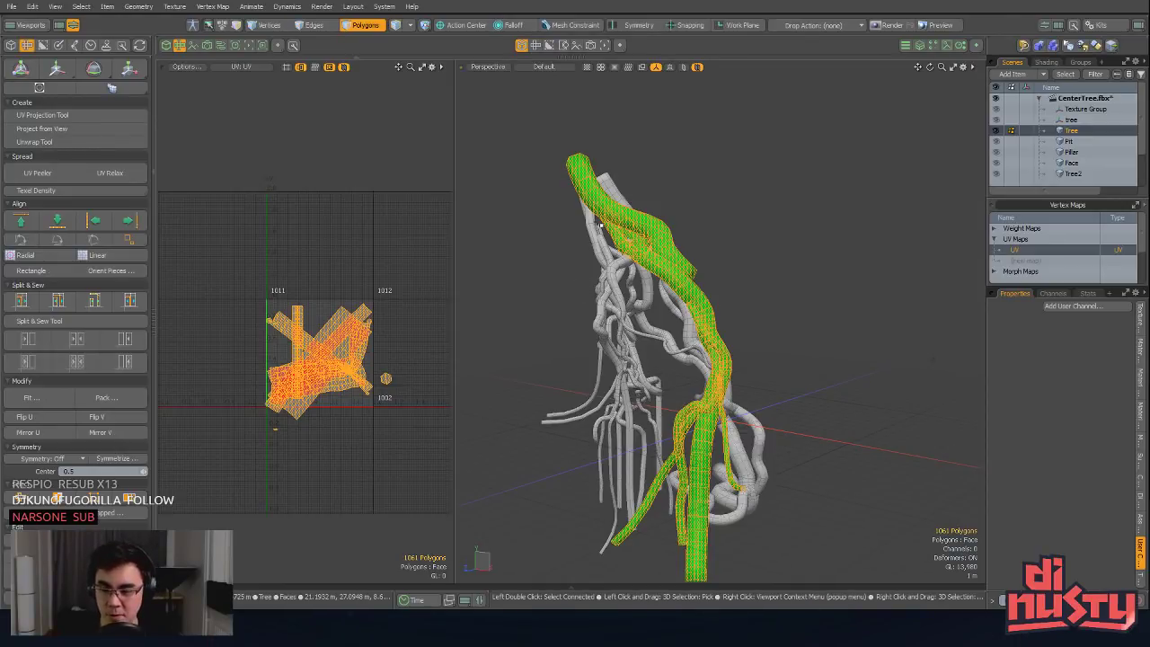
pyautogui.keyDown('alt'); pyautogui.moveTo(600, 224); pyautogui.dragTo(580, 322); pyautogui.keyUp('alt')
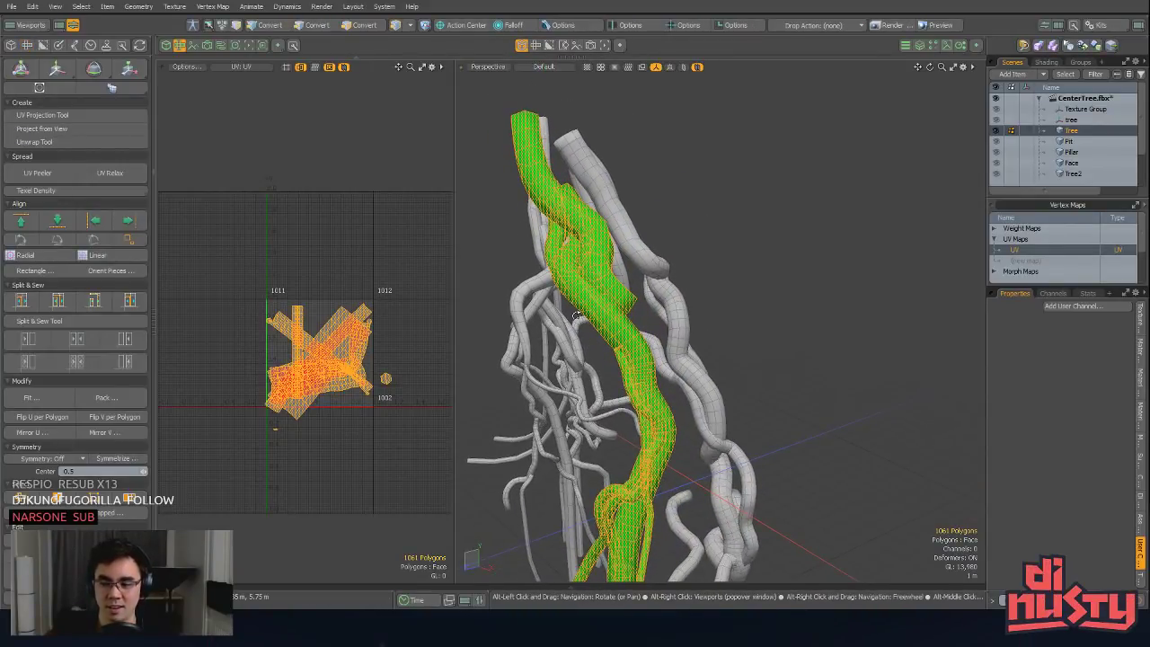
pyautogui.keyDown('alt'); pyautogui.moveTo(577, 315); pyautogui.dragTo(820, 207); pyautogui.keyUp('alt')
pyautogui.hotkey('shift', 'h')
pyautogui.press('a')
pyautogui.press('u')
pyautogui.click(817, 249)
pyautogui.keyDown('alt'); pyautogui.click(997, 133); pyautogui.keyUp('alt')
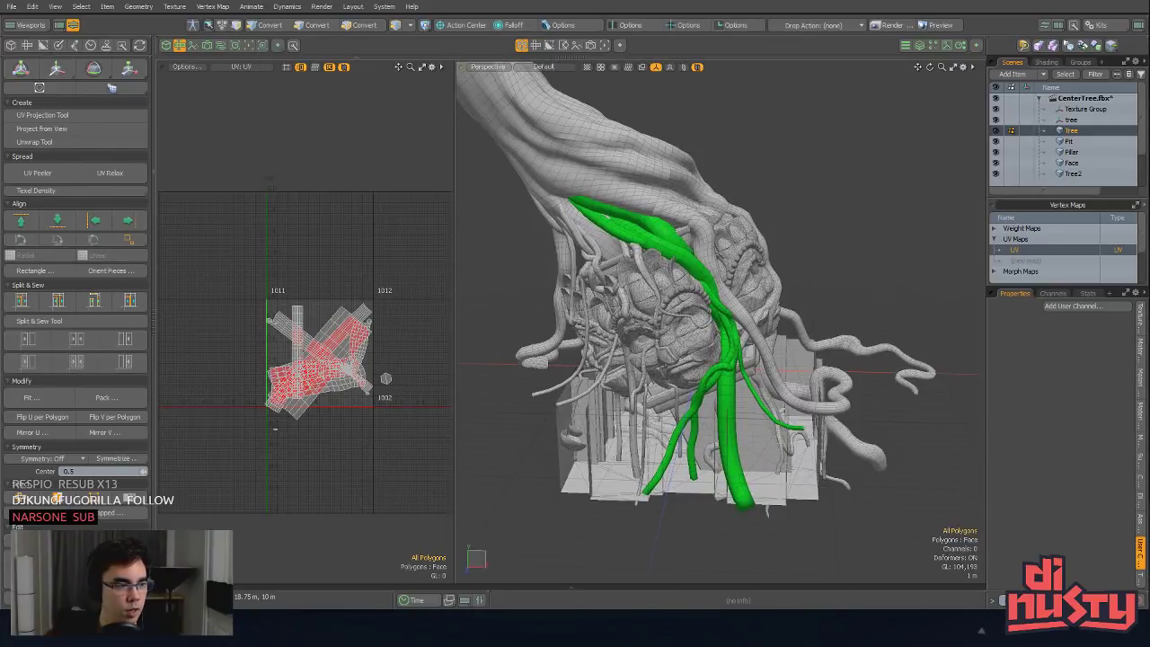
# Step: Switch to Unity and examine the roots around the carved faces in the scene, then return to Modo
pyautogui.hotkey('alt', 'Tab')
pyautogui.keyDown('alt'); pyautogui.moveTo(649, 239); pyautogui.dragTo(540, 224); pyautogui.keyUp('alt')
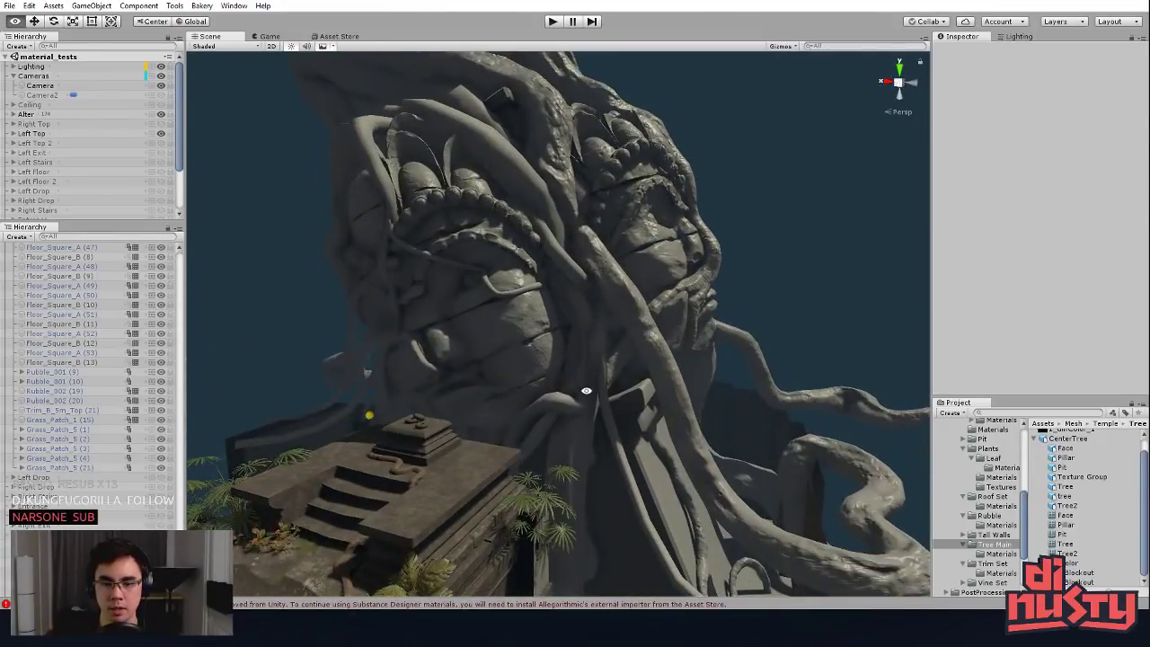
pyautogui.moveTo(586, 391)
pyautogui.keyDown('alt'); pyautogui.mouseDown()
pyautogui.moveTo(695, 416)
pyautogui.moveTo(758, 413)
pyautogui.moveTo(595, 386)
pyautogui.mouseUp(); pyautogui.keyUp('alt')
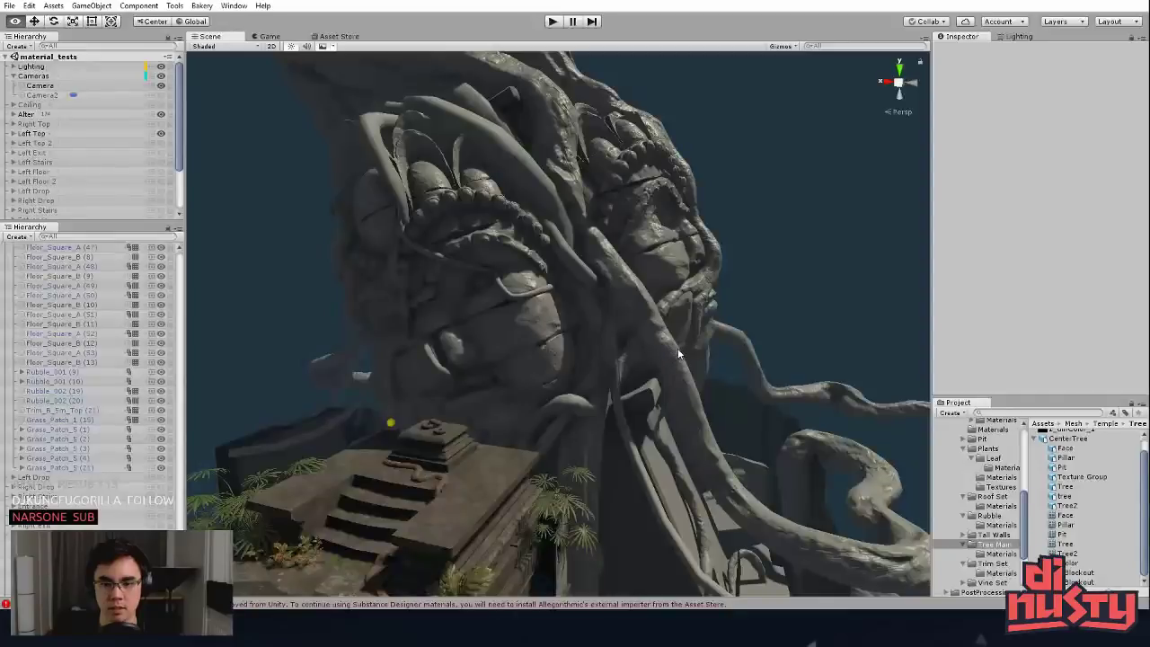
pyautogui.keyDown('alt'); pyautogui.moveTo(678, 348); pyautogui.dragTo(634, 320); pyautogui.keyUp('alt')
pyautogui.hotkey('alt', 'Tab')
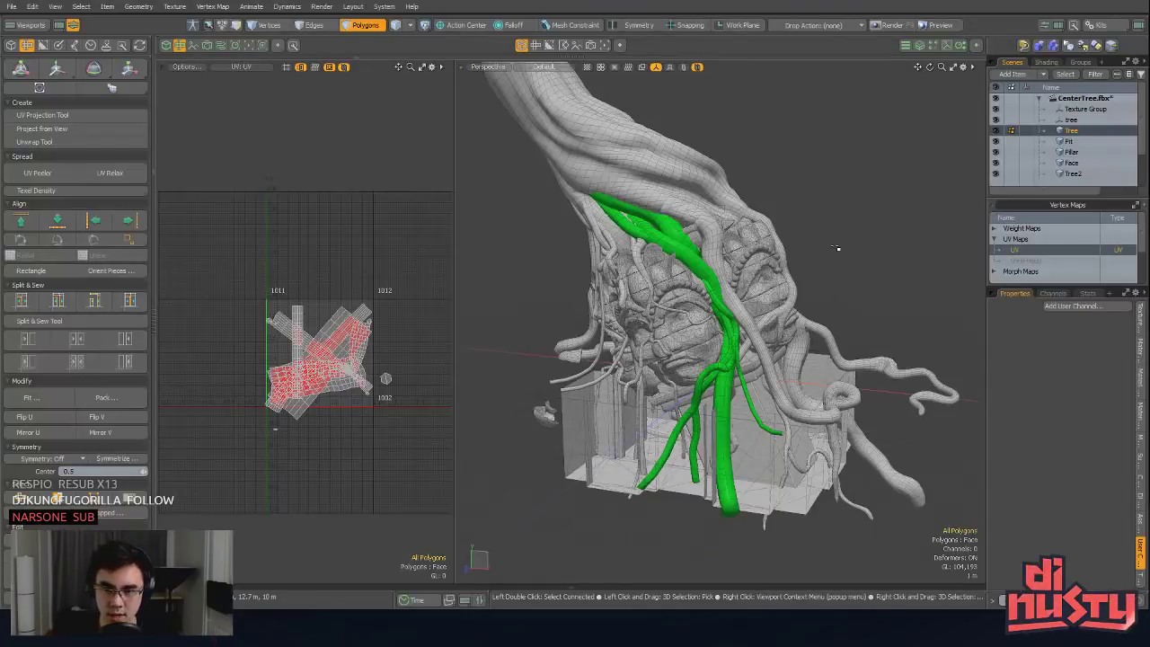
# Step: Select the Tree mesh item and save CenterTree.fbx, accepting the non-LXO format
pyautogui.click(661, 243)
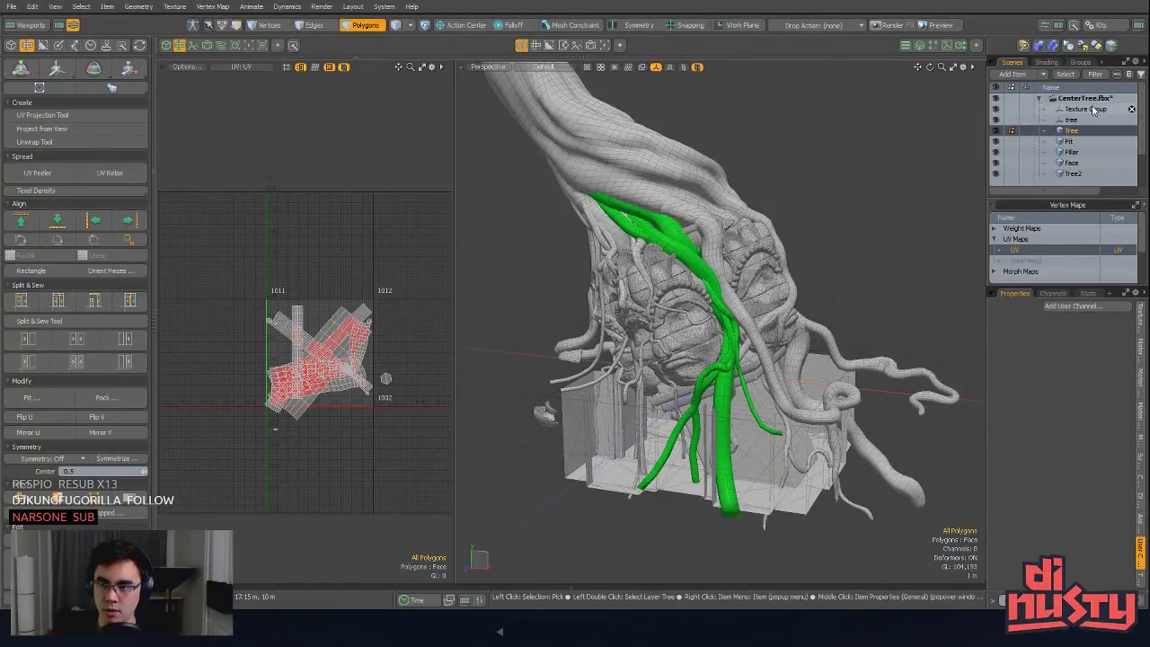
pyautogui.click(1085, 142)
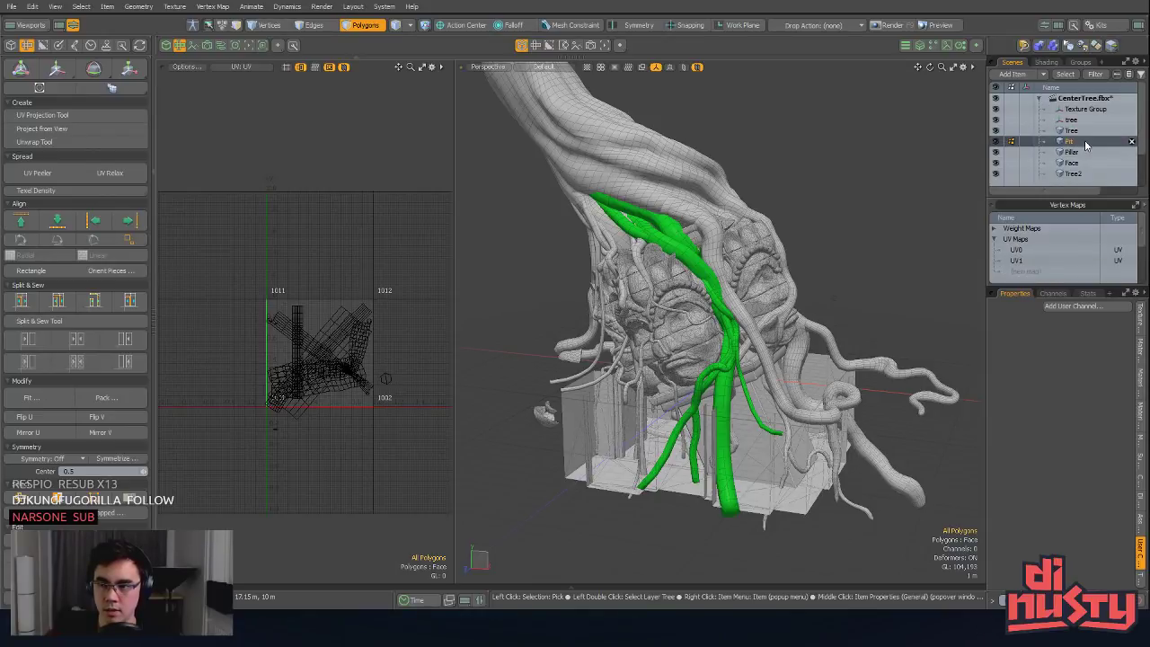
pyautogui.press('5')
pyautogui.click(710, 279)
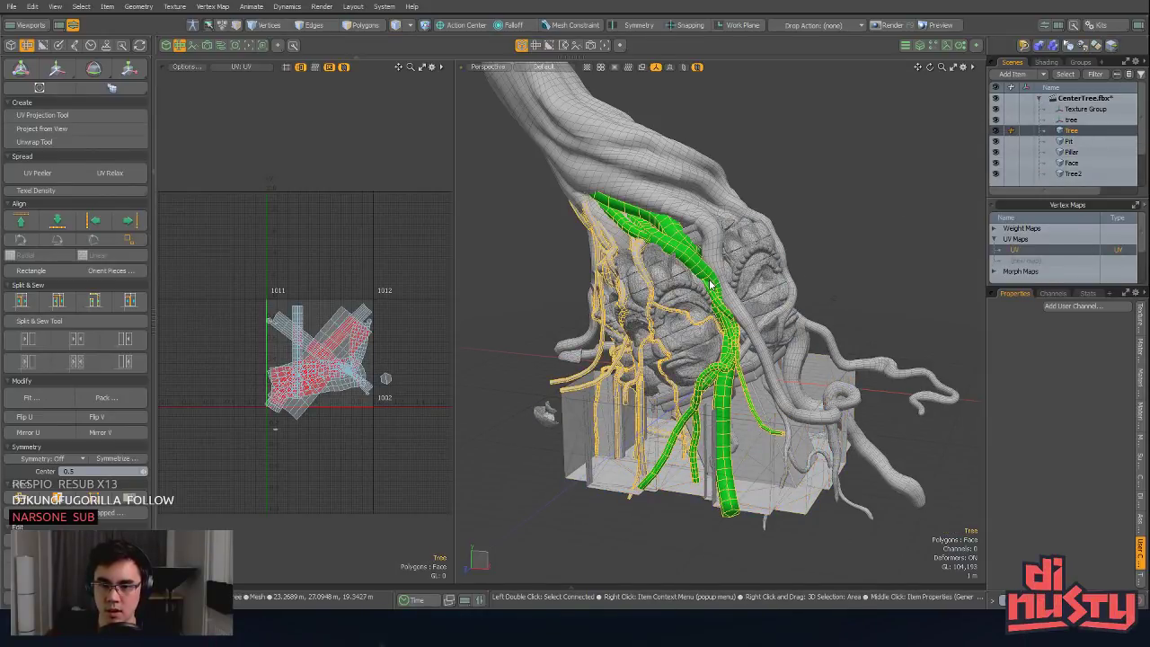
pyautogui.keyDown('alt'); pyautogui.moveTo(741, 276); pyautogui.dragTo(837, 264); pyautogui.keyUp('alt')
pyautogui.hotkey('ctrl', 's')
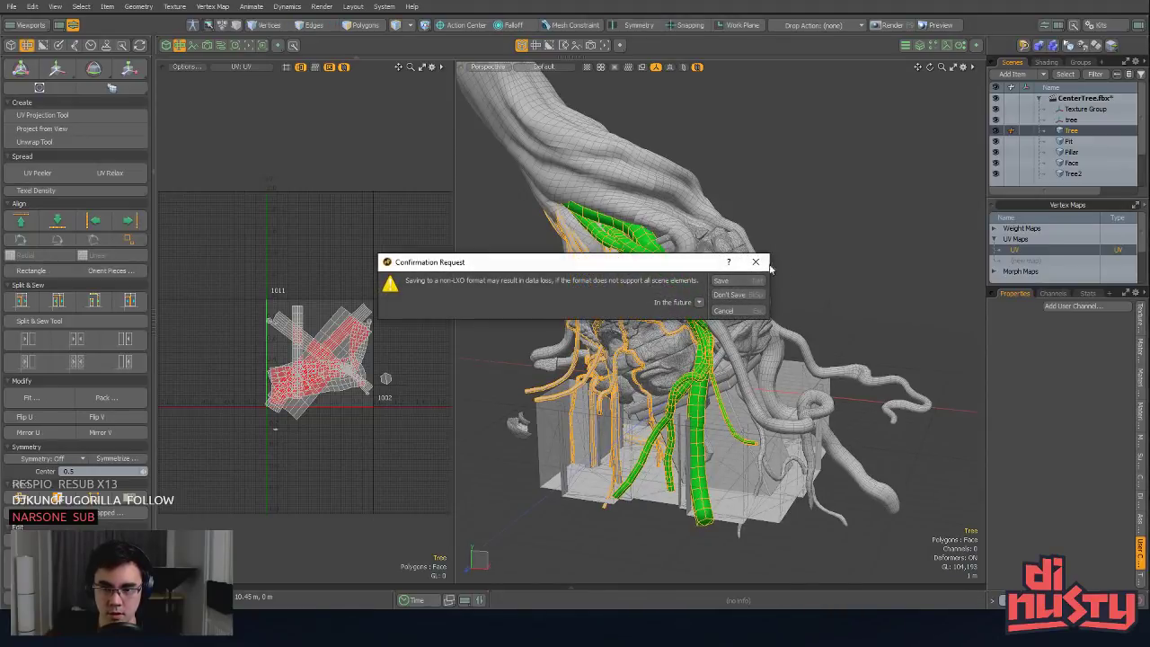
pyautogui.click(751, 284)
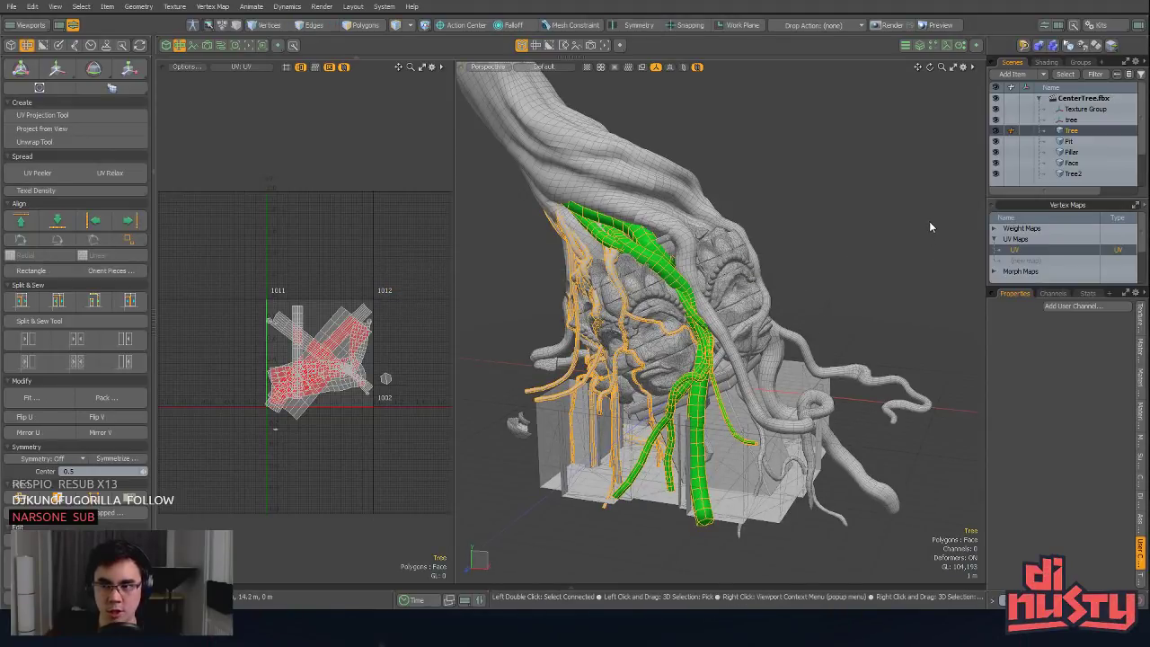
pyautogui.press('alt')
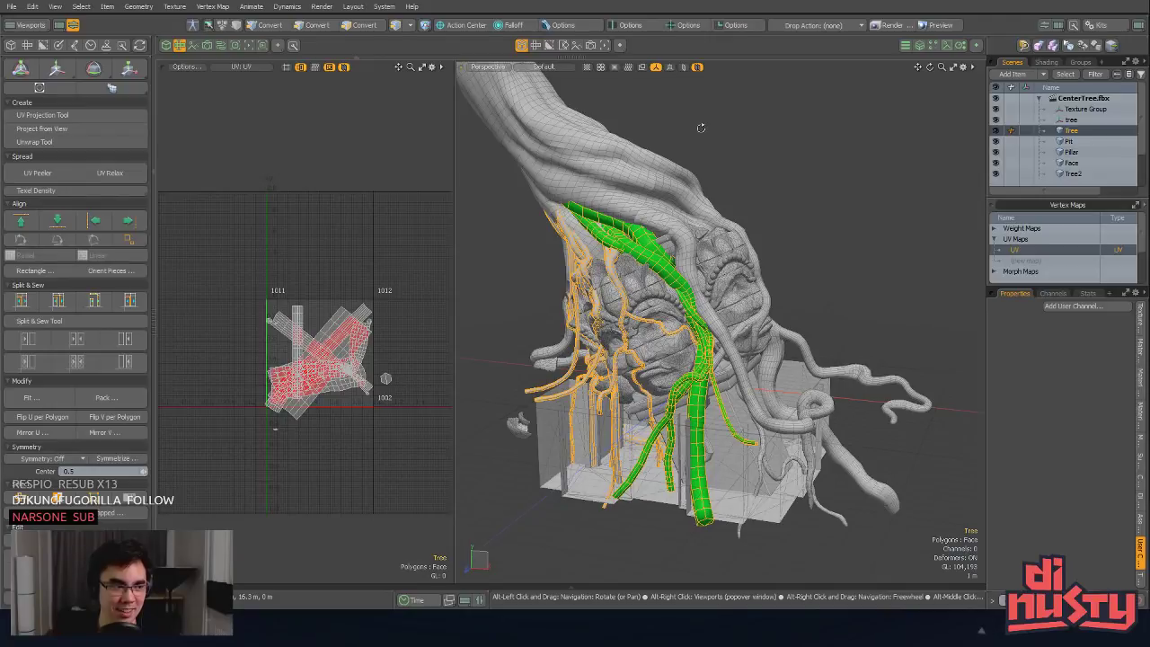
# Step: Switch to Unity, select the Face mesh and display scene selections with Selection Wire
pyautogui.hotkey('alt', 'Tab')
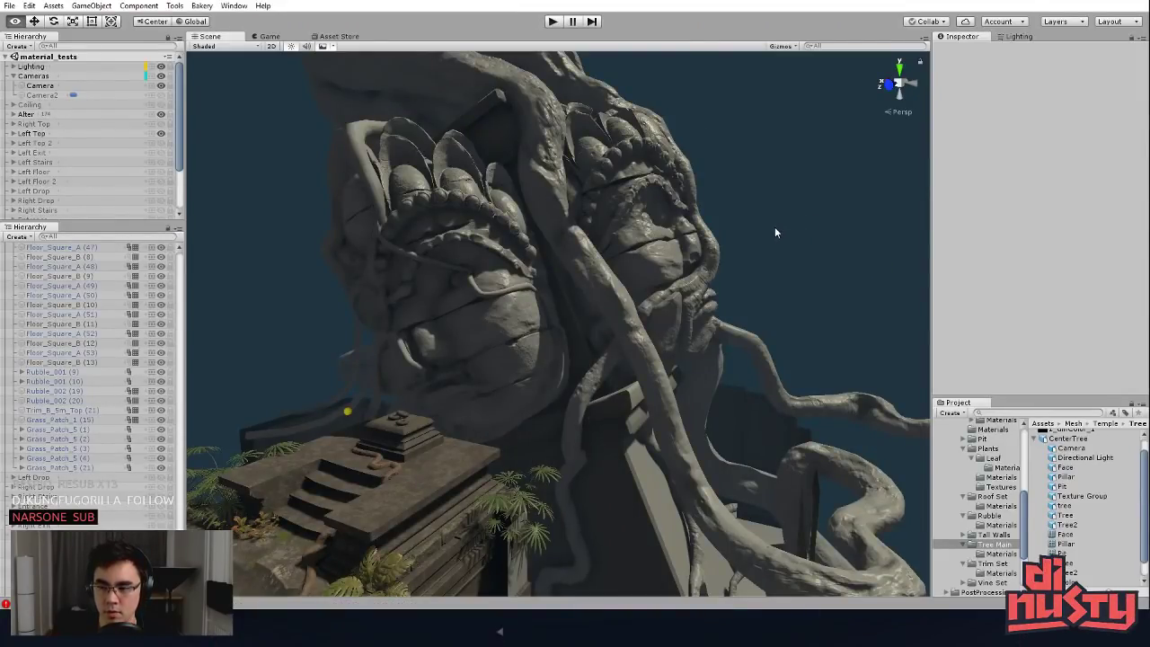
pyautogui.keyDown('alt'); pyautogui.moveTo(727, 276); pyautogui.dragTo(744, 244); pyautogui.keyUp('alt')
pyautogui.keyDown('alt'); pyautogui.moveTo(580, 296); pyautogui.dragTo(634, 329); pyautogui.keyUp('alt')
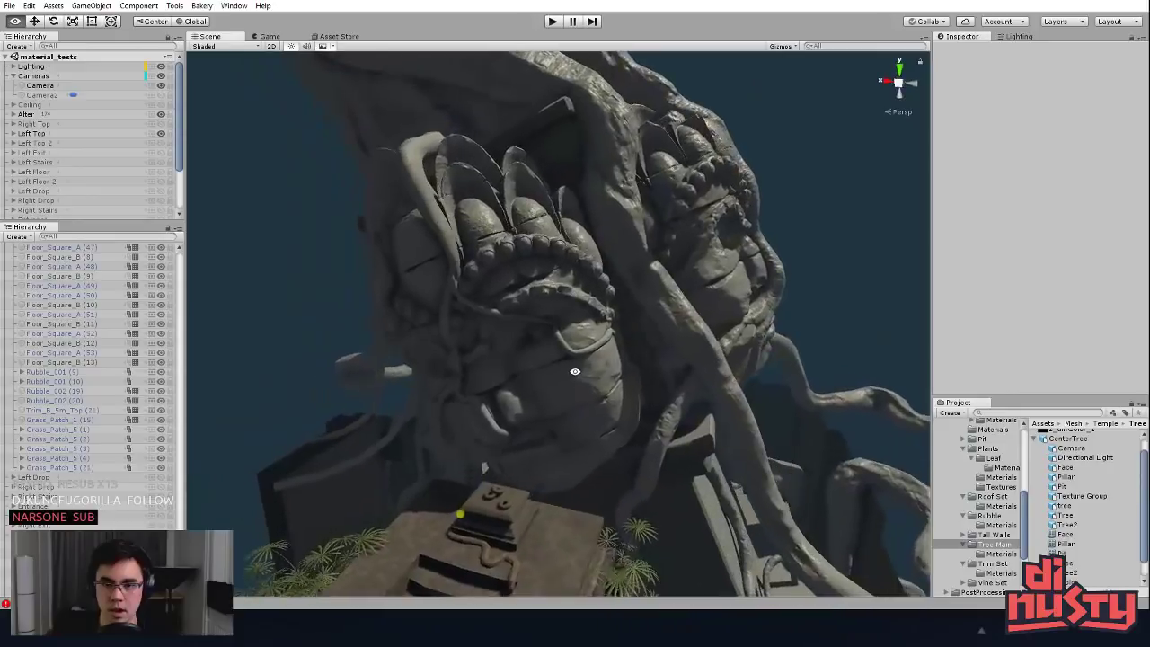
pyautogui.click(635, 329)
pyautogui.click(784, 195)
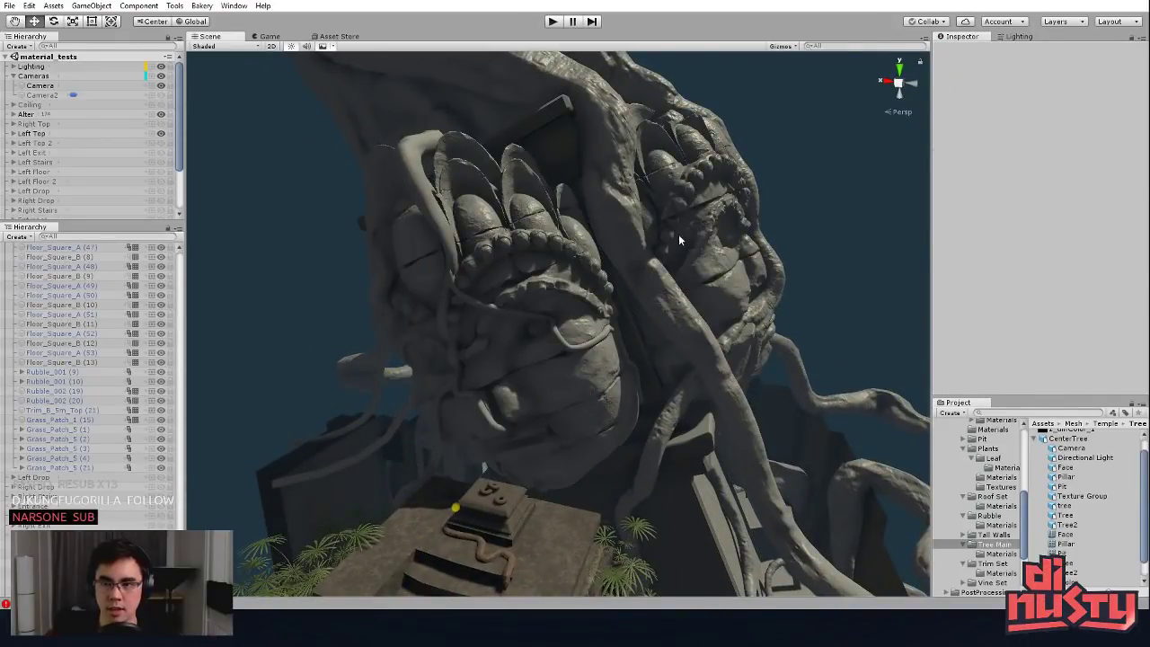
pyautogui.click(680, 238)
pyautogui.click(781, 46)
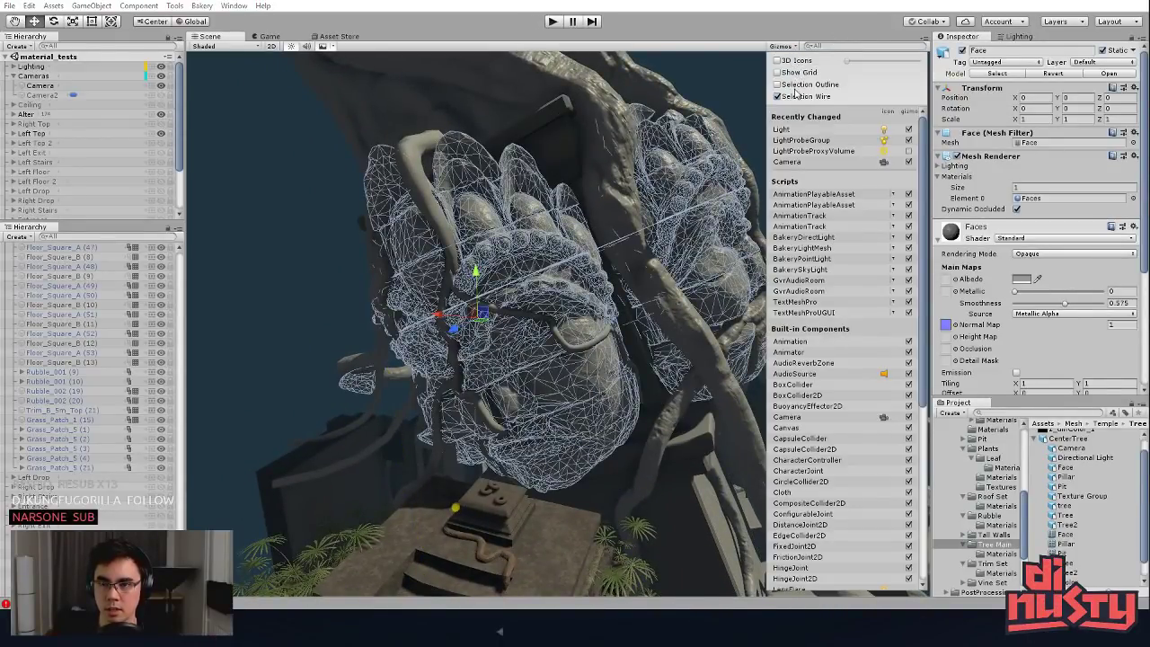
pyautogui.click(794, 86)
pyautogui.click(636, 187)
# Step: Select the face and tree meshes in the Unity scene to inspect their wireframes, then return to Modo
pyautogui.click(612, 211)
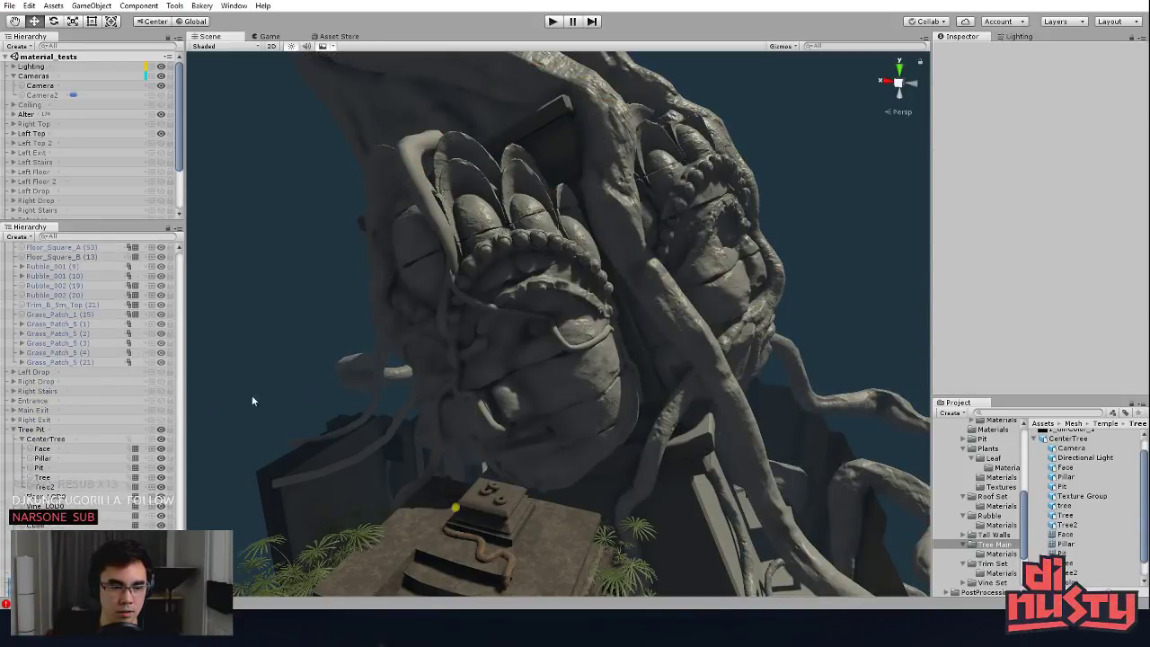
pyautogui.click(727, 229)
pyautogui.click(727, 229)
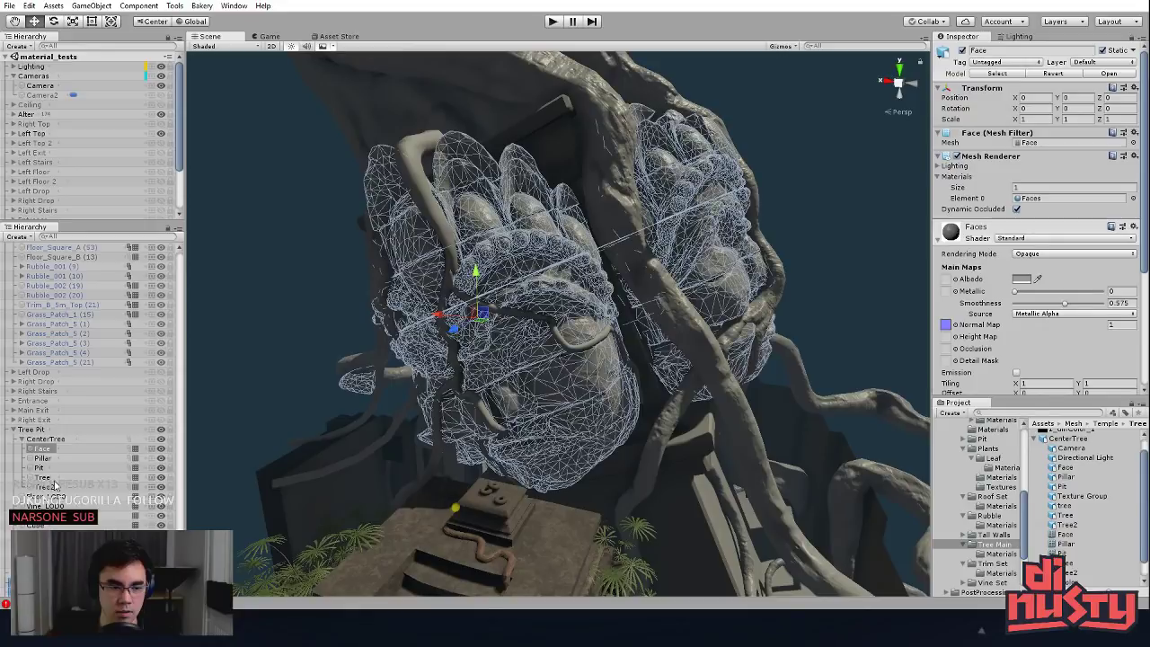
pyautogui.click(575, 271)
pyautogui.click(685, 264)
pyautogui.click(745, 214)
pyautogui.click(629, 286)
pyautogui.keyDown('alt'); pyautogui.moveTo(629, 286); pyautogui.dragTo(813, 197); pyautogui.keyUp('alt')
pyautogui.click(836, 187)
pyautogui.hotkey('alt', 'Tab')
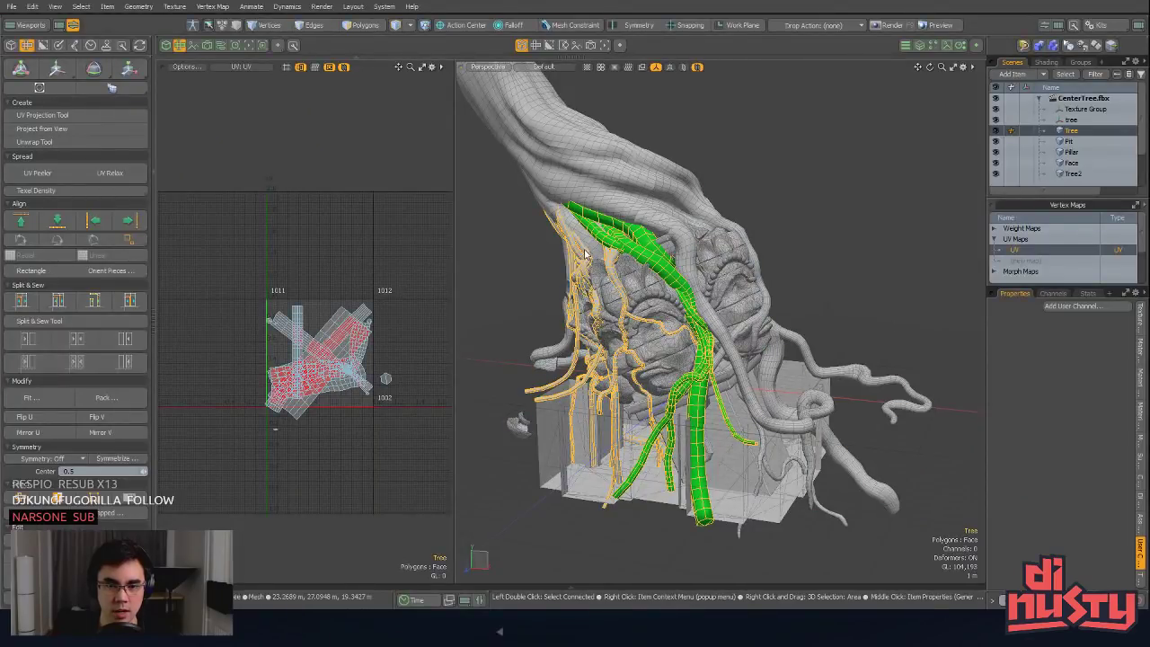
pyautogui.press('3')
pyautogui.press('m')
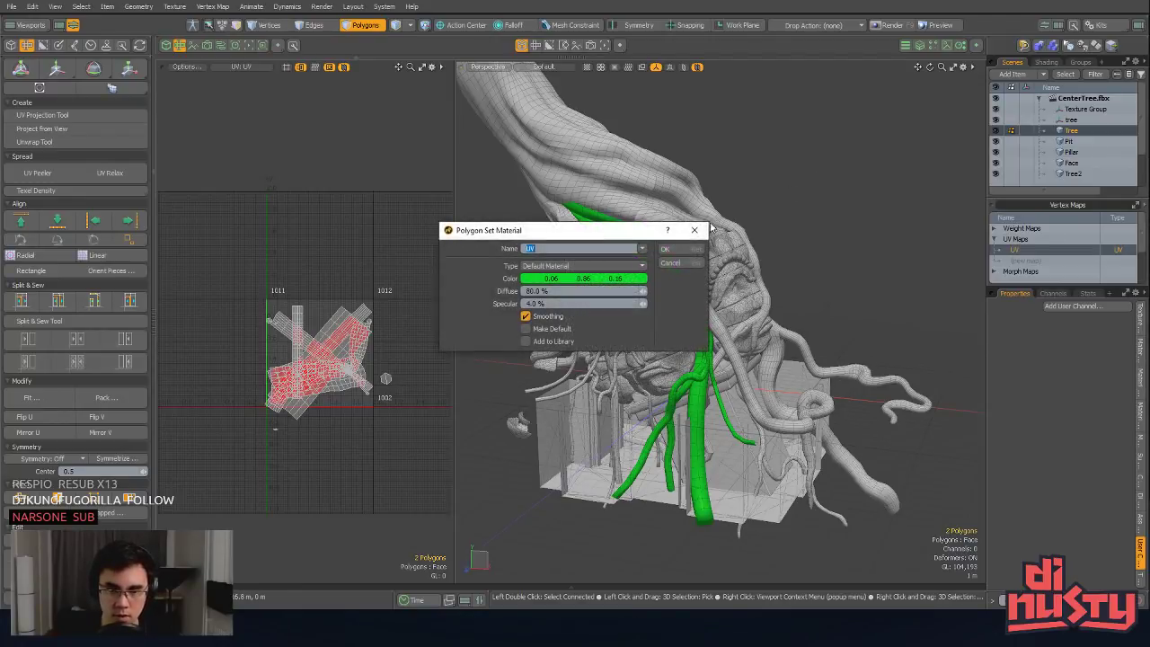
pyautogui.click(686, 264)
pyautogui.press('5')
pyautogui.click(704, 258)
pyautogui.press('3')
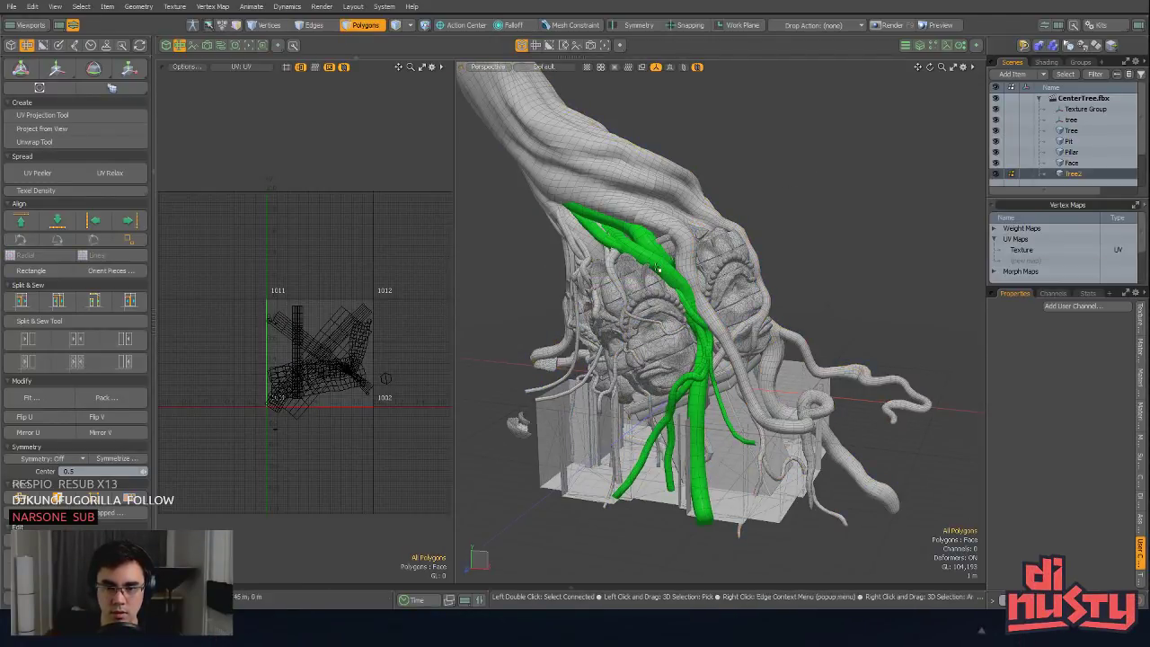
# Step: Select the Tree mesh item, hide all other meshes and return to polygon selection
pyautogui.press('5')
pyautogui.click(662, 266)
pyautogui.hotkey('shift', 'h')
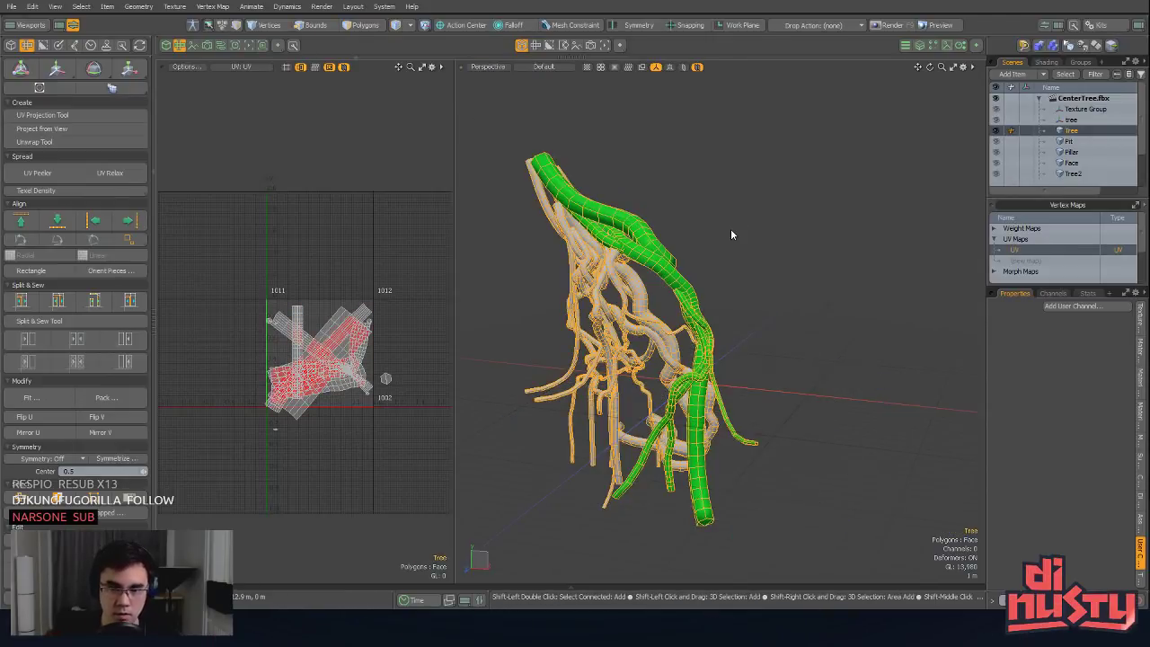
pyautogui.click(730, 230)
pyautogui.press('3')
pyautogui.keyDown('alt'); pyautogui.moveTo(680, 264); pyautogui.dragTo(767, 280); pyautogui.keyUp('alt')
pyautogui.click(723, 290)
# Step: Switch to Unity, look over the tree meshes in the scene and check the Tree Main Materials folder
pyautogui.hotkey('alt', 'Tab')
pyautogui.click(730, 293)
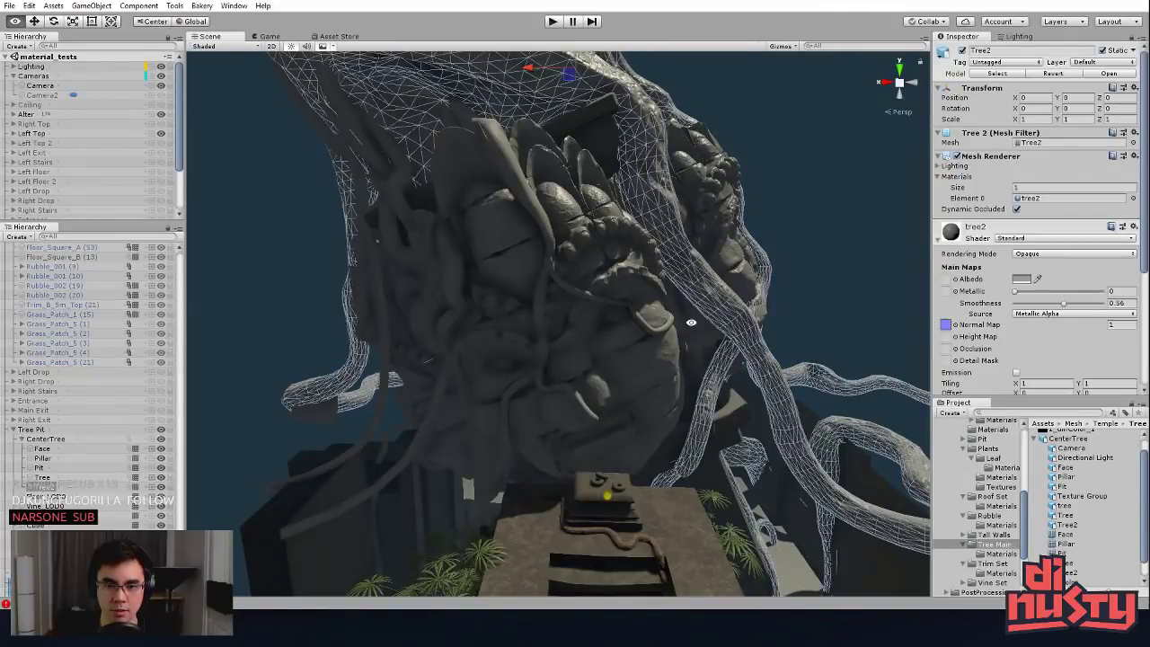
pyautogui.keyDown('alt'); pyautogui.moveTo(689, 318); pyautogui.dragTo(654, 338); pyautogui.keyUp('alt')
pyautogui.moveTo(654, 338); pyautogui.dragTo(624, 348, button='middle')
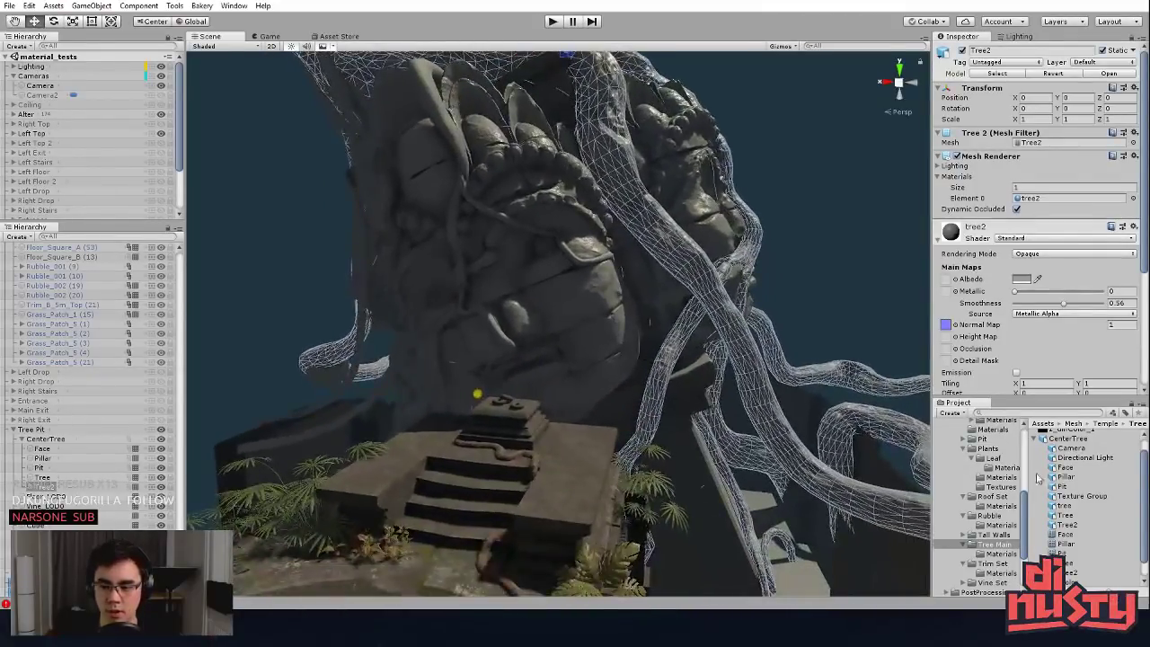
pyautogui.click(1019, 554)
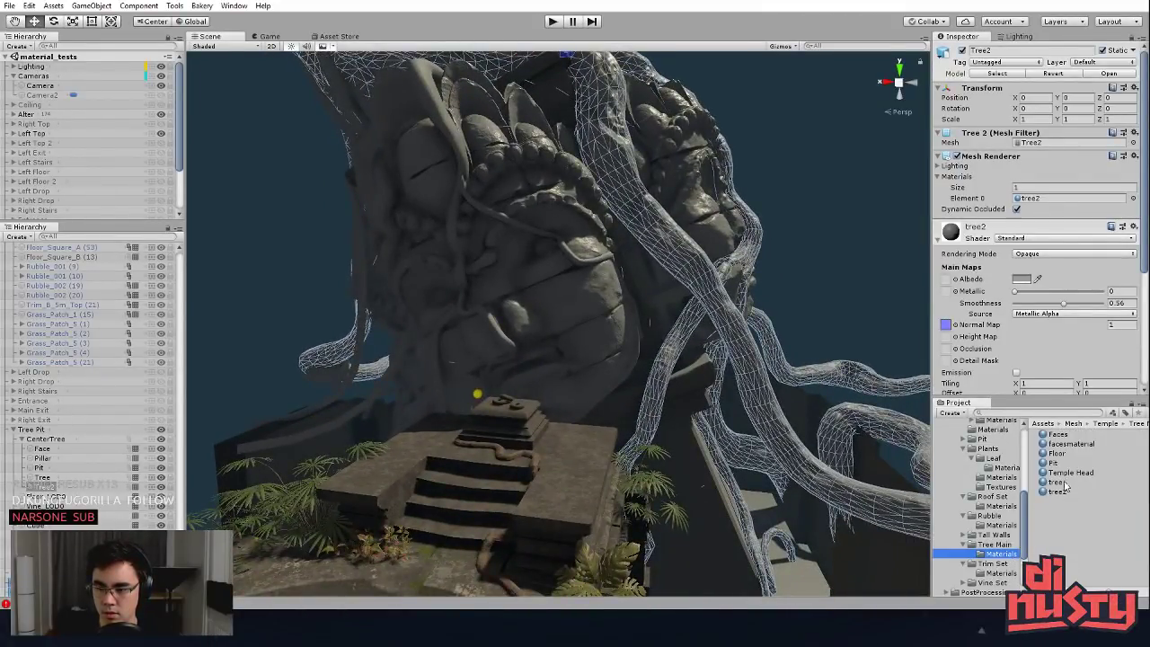
pyautogui.click(1016, 544)
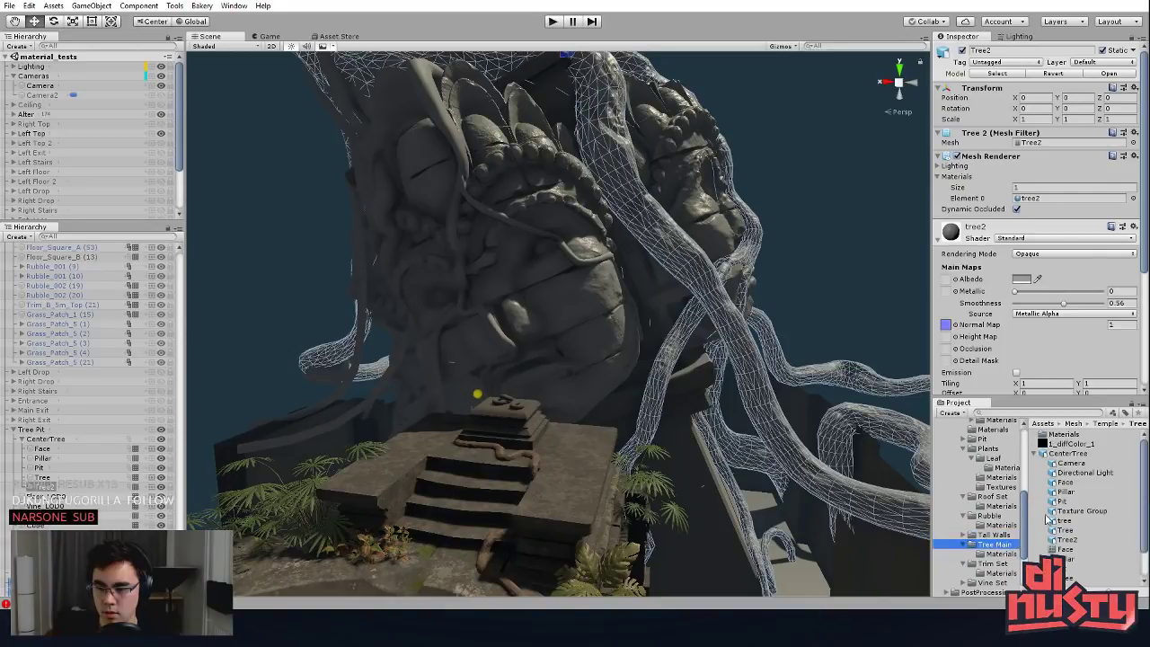
# Step: Place the CenterTree model from the Tree Main folder in the scene beside the existing tree
pyautogui.click(1035, 454)
pyautogui.keyDown('alt'); pyautogui.moveTo(841, 445); pyautogui.dragTo(719, 503); pyautogui.keyUp('alt')
pyautogui.moveTo(1067, 454); pyautogui.dragTo(722, 348)
pyautogui.scroll(-8, 683, 311)
pyautogui.scroll(4, 663, 293)
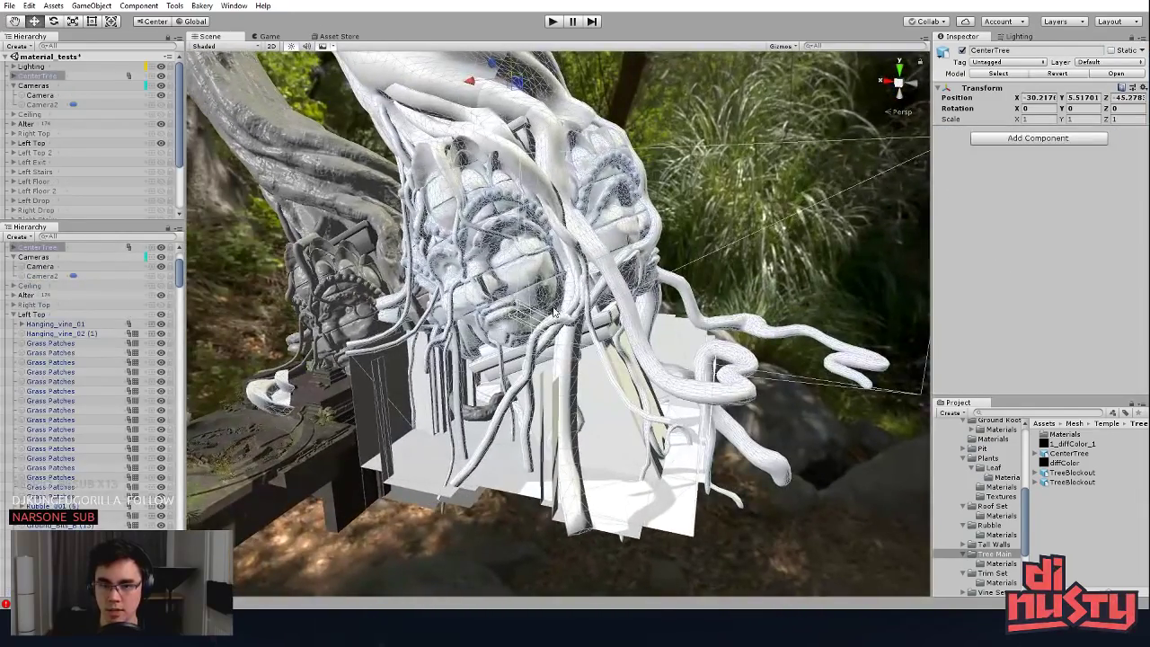
# Step: Inspect the newly placed CenterTree model's meshes and delete that copy from the scene
pyautogui.click(583, 388)
pyautogui.click(568, 378)
pyautogui.keyDown('alt'); pyautogui.moveTo(568, 380); pyautogui.dragTo(713, 356); pyautogui.keyUp('alt')
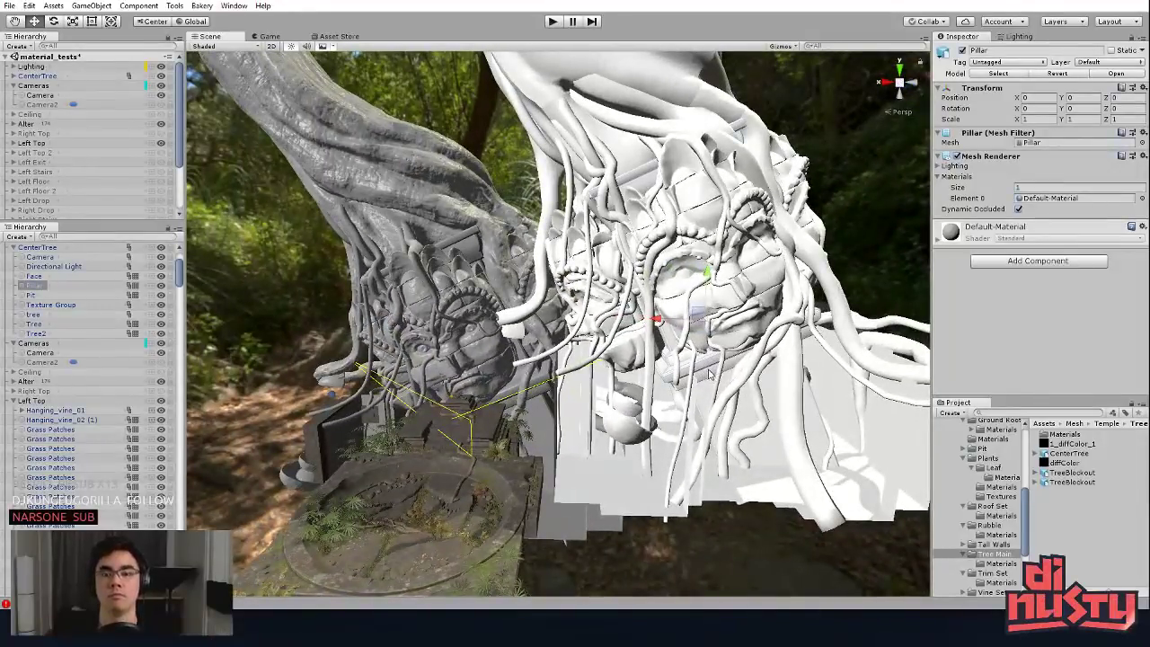
pyautogui.click(826, 165)
pyautogui.click(756, 209)
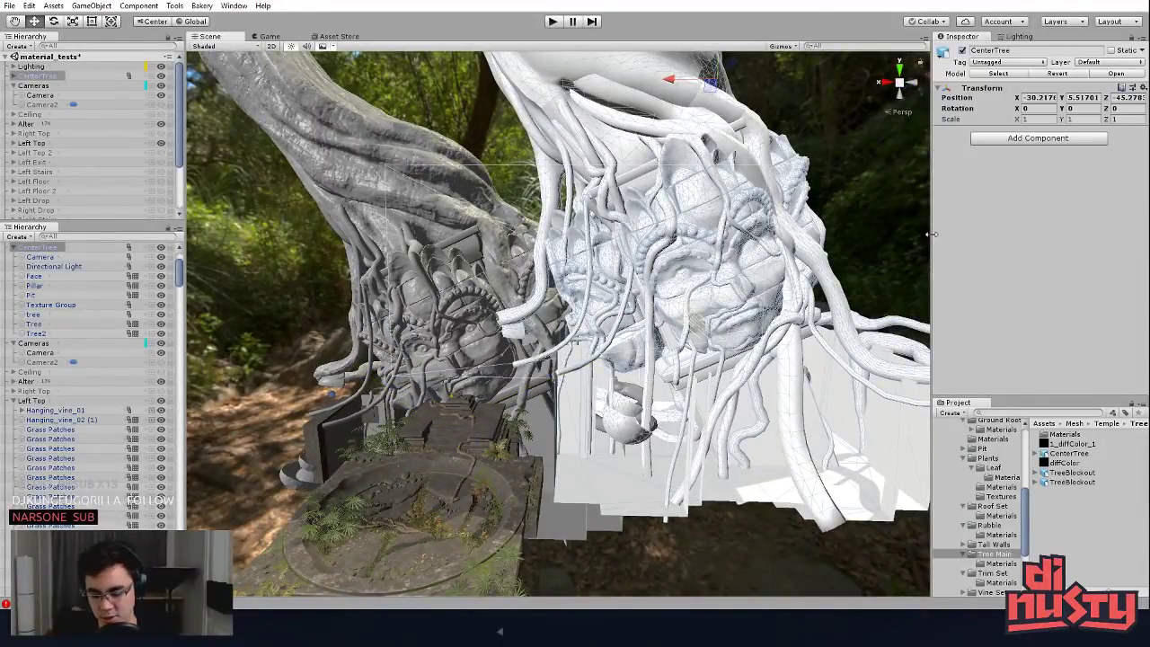
pyautogui.press('Delete')
# Step: Return to Modo, clear the polygon selection and show all the hidden meshes around the tree
pyautogui.keyDown('alt'); pyautogui.moveTo(701, 325); pyautogui.dragTo(737, 396); pyautogui.keyUp('alt')
pyautogui.keyDown('alt'); pyautogui.moveTo(737, 396); pyautogui.dragTo(885, 450, button='right'); pyautogui.keyUp('alt')
pyautogui.keyDown('alt'); pyautogui.moveTo(885, 449); pyautogui.dragTo(794, 436); pyautogui.keyUp('alt')
pyautogui.hotkey('alt', 'Tab')
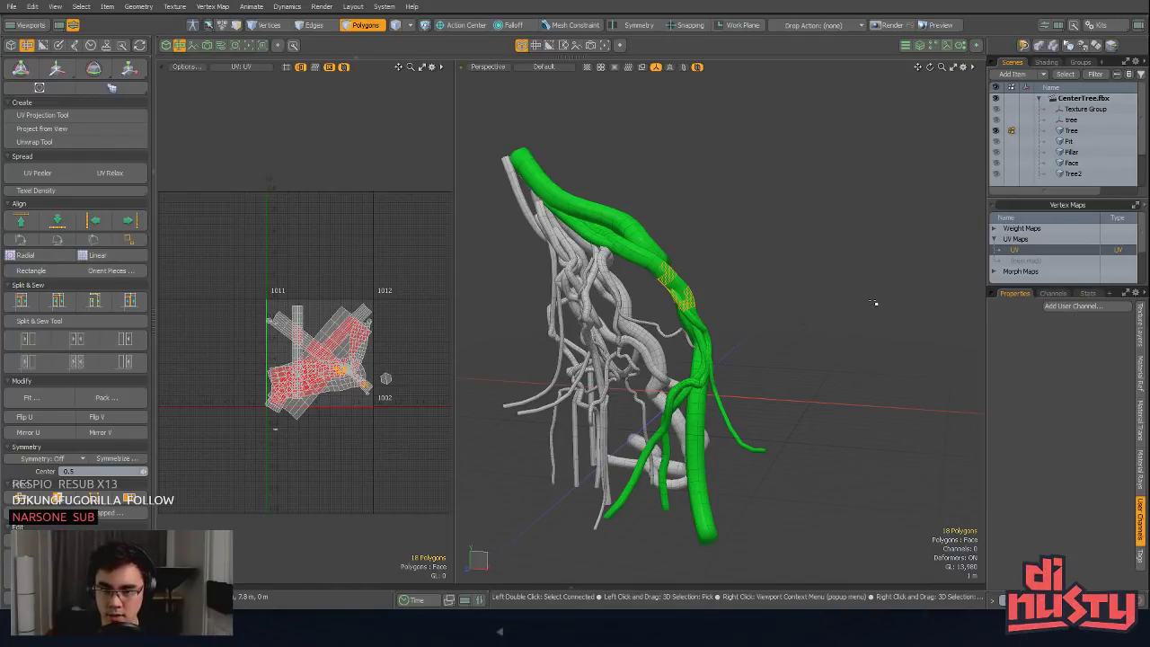
pyautogui.click(871, 302)
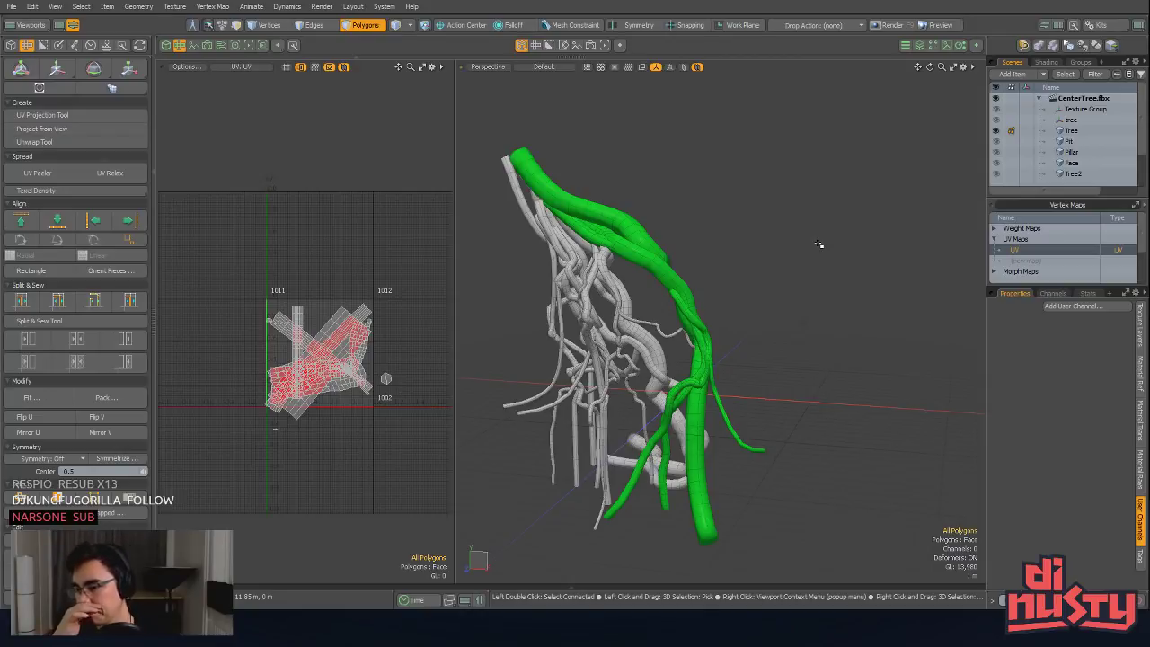
pyautogui.keyDown('ctrl'); pyautogui.keyDown('alt'); pyautogui.moveTo(819, 243); pyautogui.dragTo(863, 270); pyautogui.keyUp('alt'); pyautogui.keyUp('ctrl')
pyautogui.keyDown('ctrl'); pyautogui.keyDown('alt'); pyautogui.moveTo(683, 306); pyautogui.dragTo(719, 348); pyautogui.keyUp('alt'); pyautogui.keyUp('ctrl')
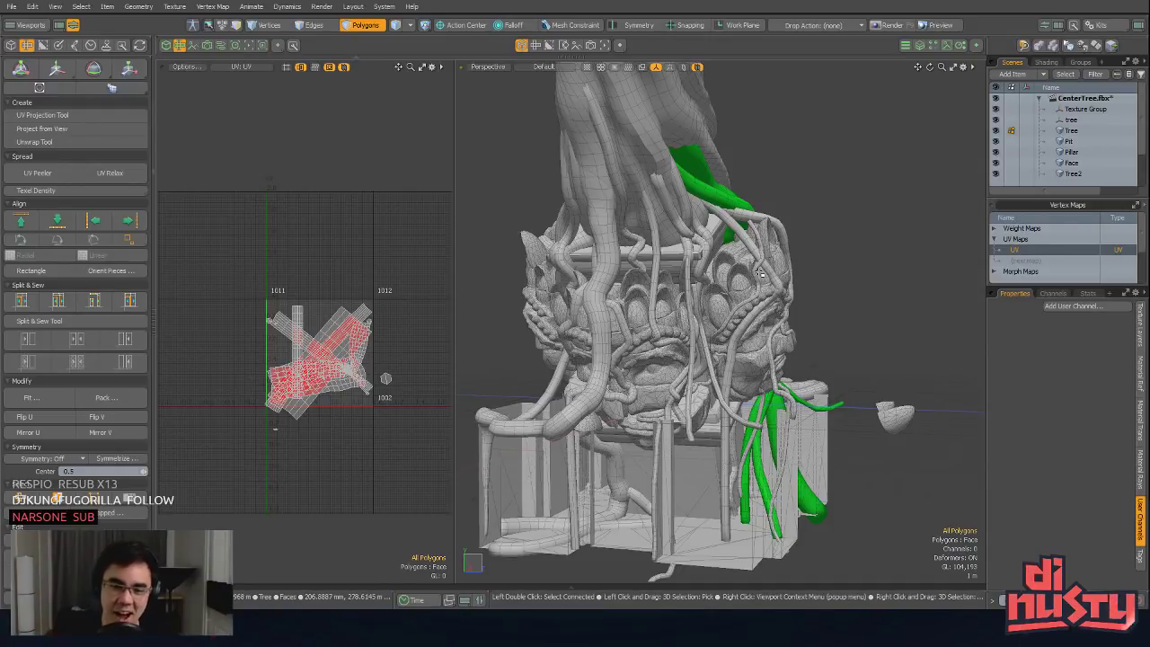
pyautogui.keyDown('alt'); pyautogui.moveTo(758, 288); pyautogui.dragTo(781, 372); pyautogui.keyUp('alt')
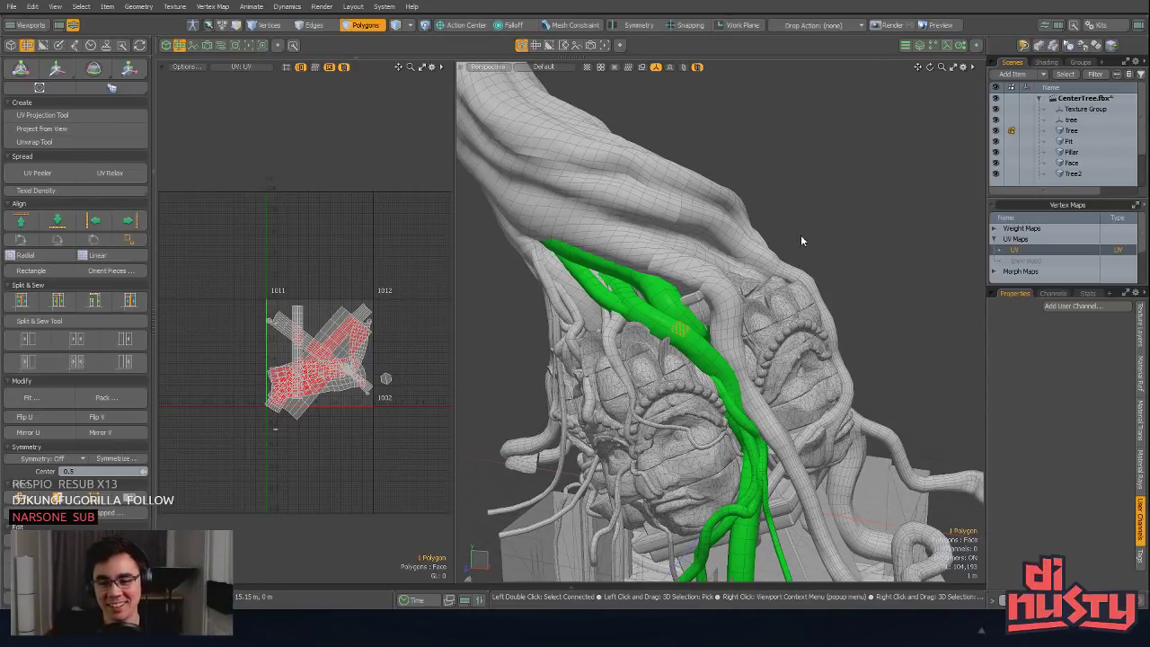
# Step: Select the Tree mesh item and assign it the Default material in place of the green marking
pyautogui.press('5')
pyautogui.click(668, 301)
pyautogui.keyDown('alt'); pyautogui.moveTo(835, 267); pyautogui.dragTo(865, 246); pyautogui.keyUp('alt')
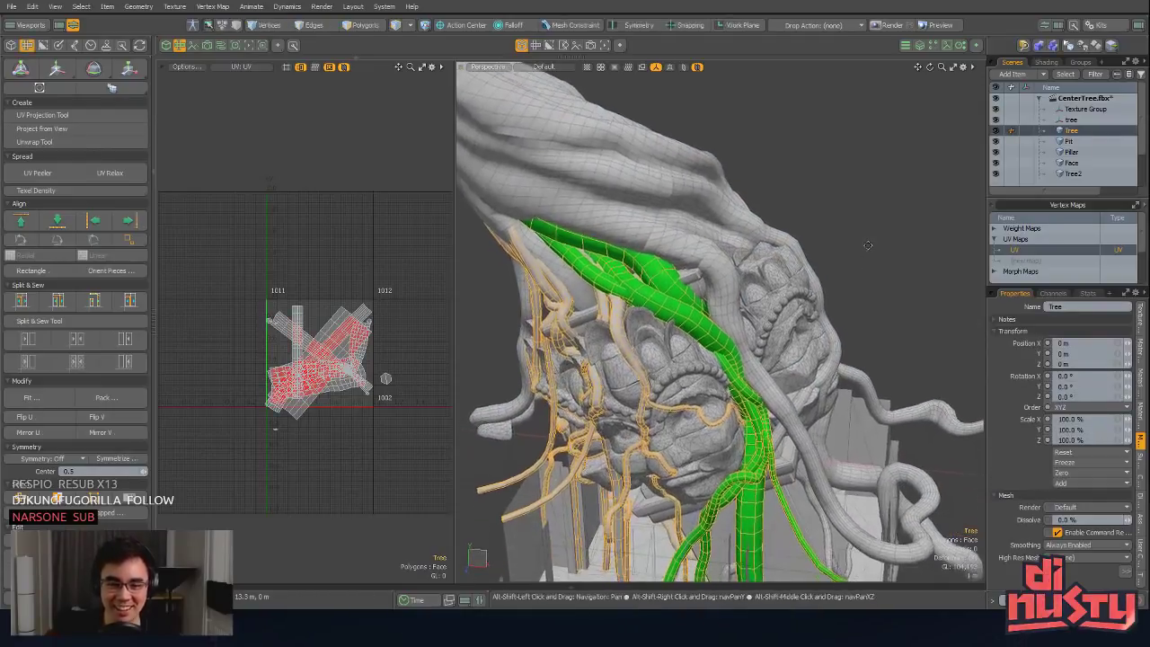
pyautogui.press('m')
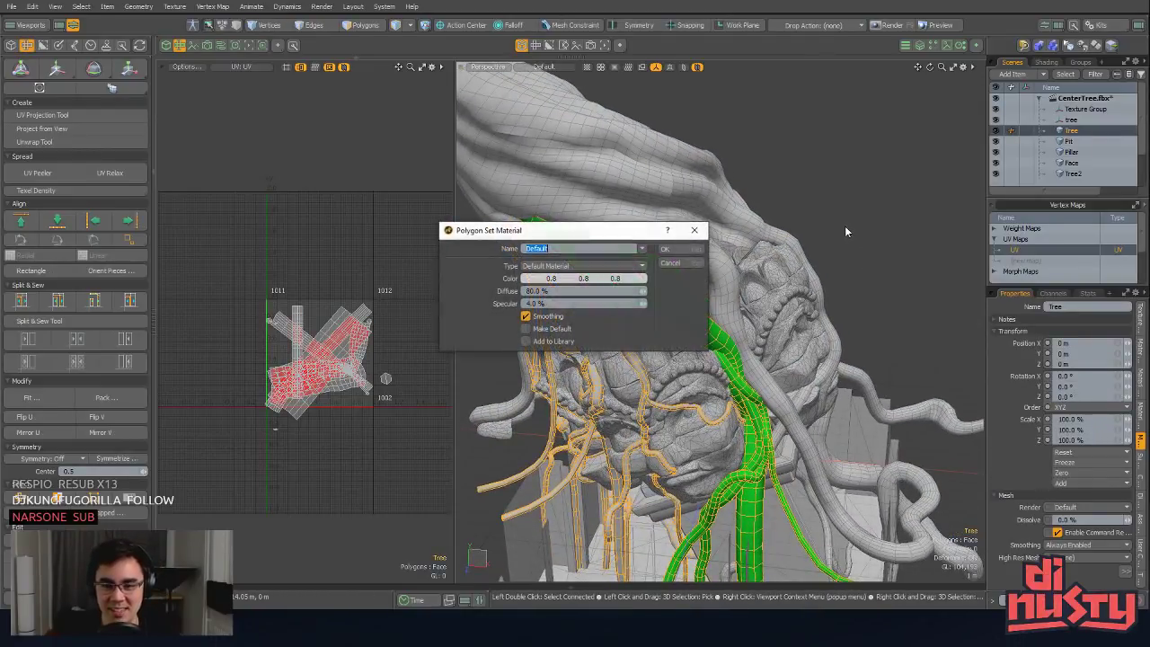
pyautogui.click(664, 235)
pyautogui.click(635, 234)
pyautogui.click(666, 248)
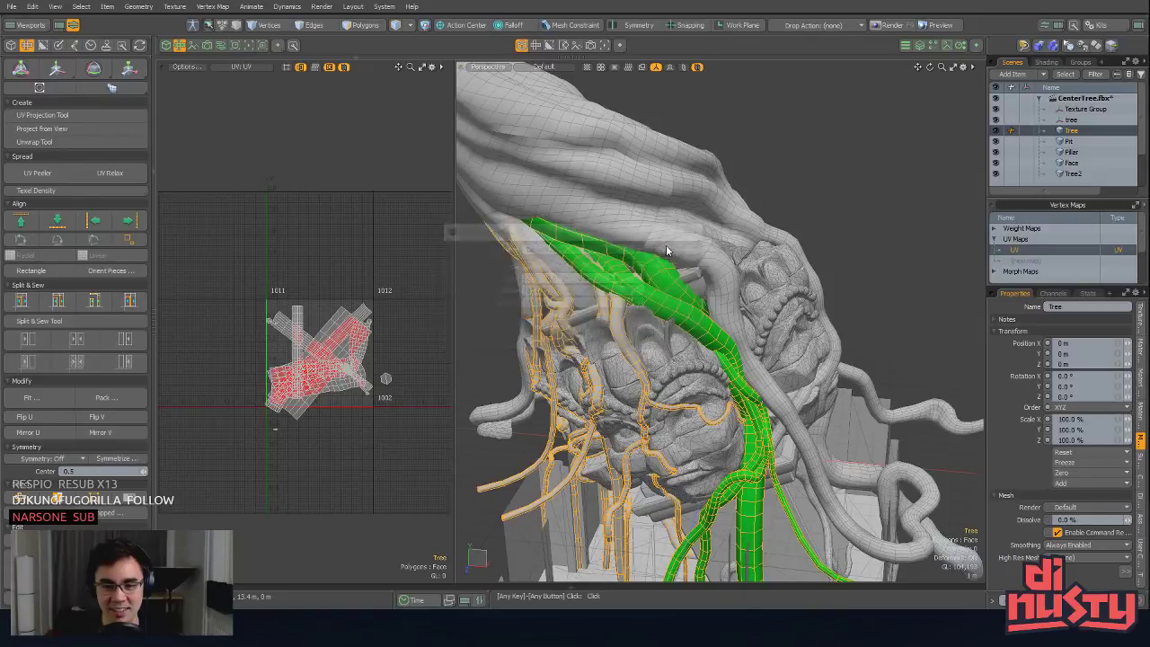
pyautogui.click(802, 224)
pyautogui.keyDown('alt'); pyautogui.moveTo(802, 223); pyautogui.dragTo(768, 236); pyautogui.keyUp('alt')
# Step: Check the tree in Unity, then return to Modo and save CenterTree.fbx
pyautogui.hotkey('alt', 'Tab')
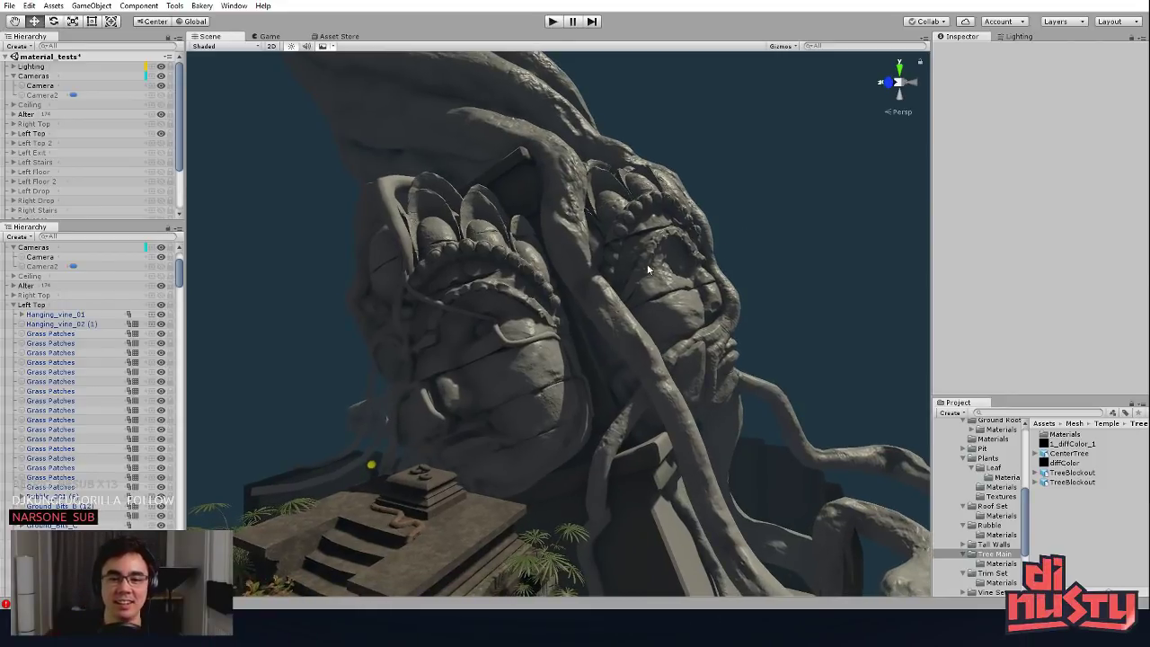
pyautogui.click(647, 263)
pyautogui.click(769, 238)
pyautogui.hotkey('alt', 'Tab')
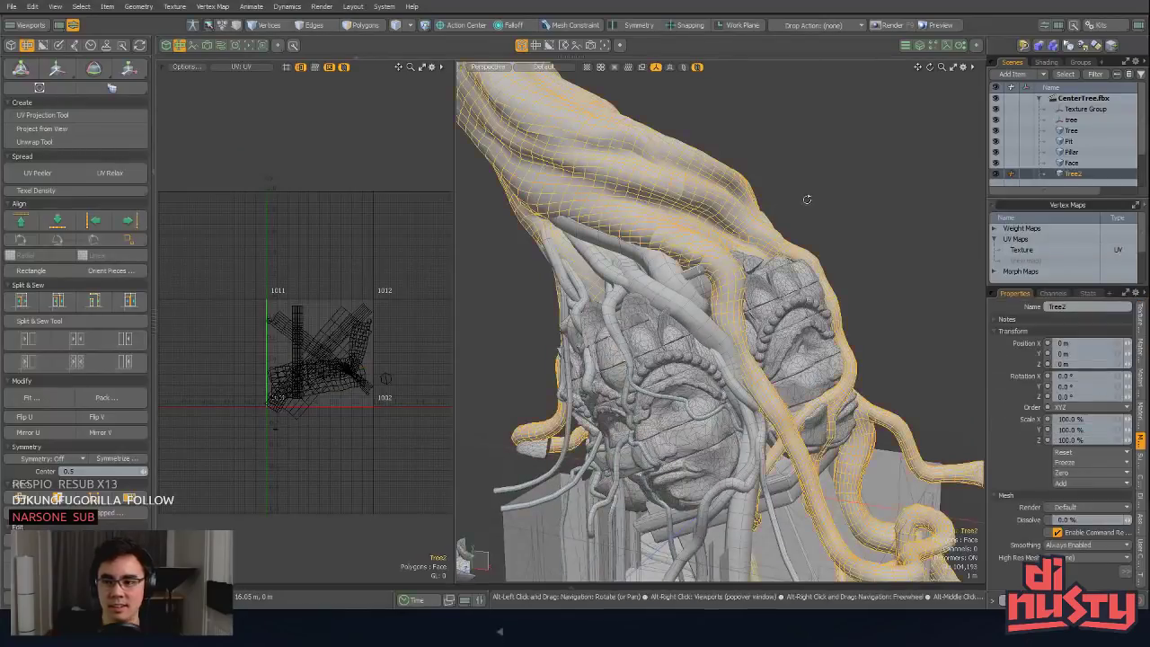
pyautogui.hotkey('ctrl', 's')
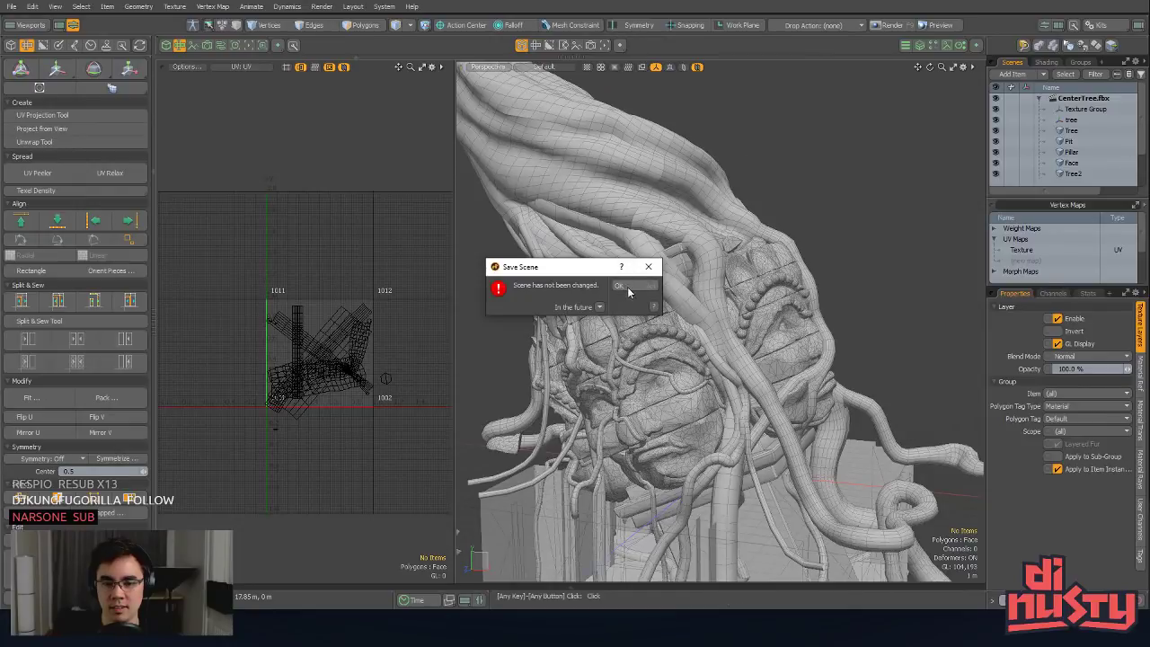
pyautogui.press('Return')
# Step: Switch to Unity and examine the roots covering the stone faces from several angles and up close
pyautogui.hotkey('alt', 'Tab')
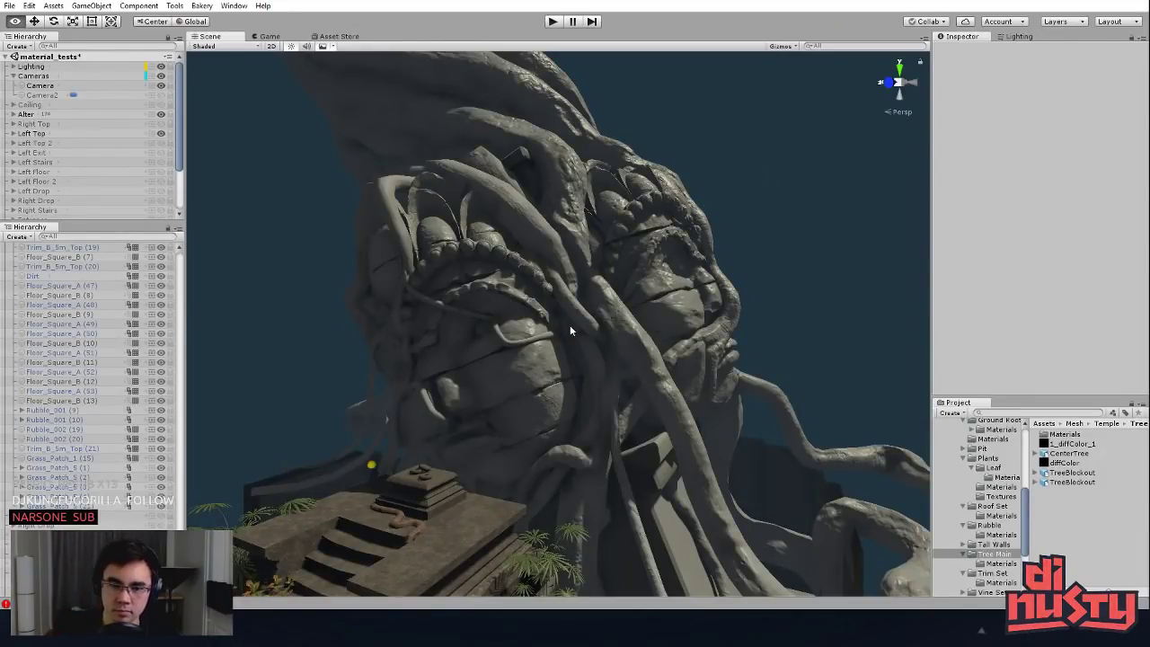
pyautogui.moveTo(648, 306)
pyautogui.mouseDown(button='right')
pyautogui.moveTo(598, 356)
pyautogui.moveTo(696, 267)
pyautogui.mouseUp(button='right')
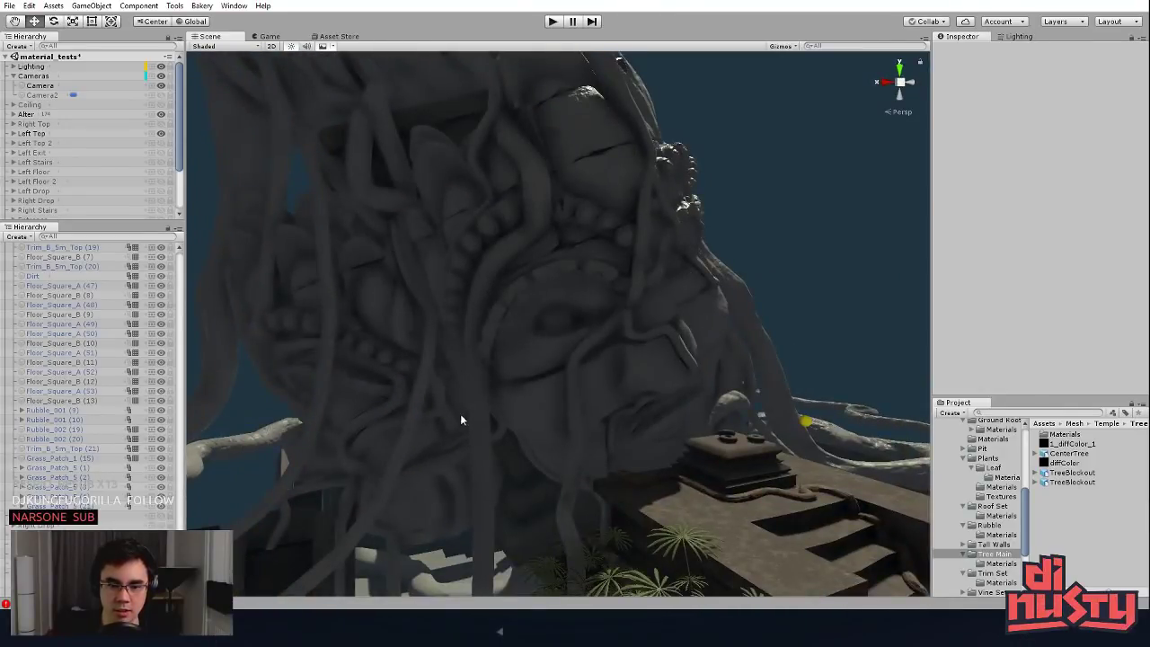
pyautogui.moveTo(569, 371)
pyautogui.mouseDown(button='right')
pyautogui.moveTo(609, 380)
pyautogui.moveTo(624, 369)
pyautogui.mouseUp(button='right')
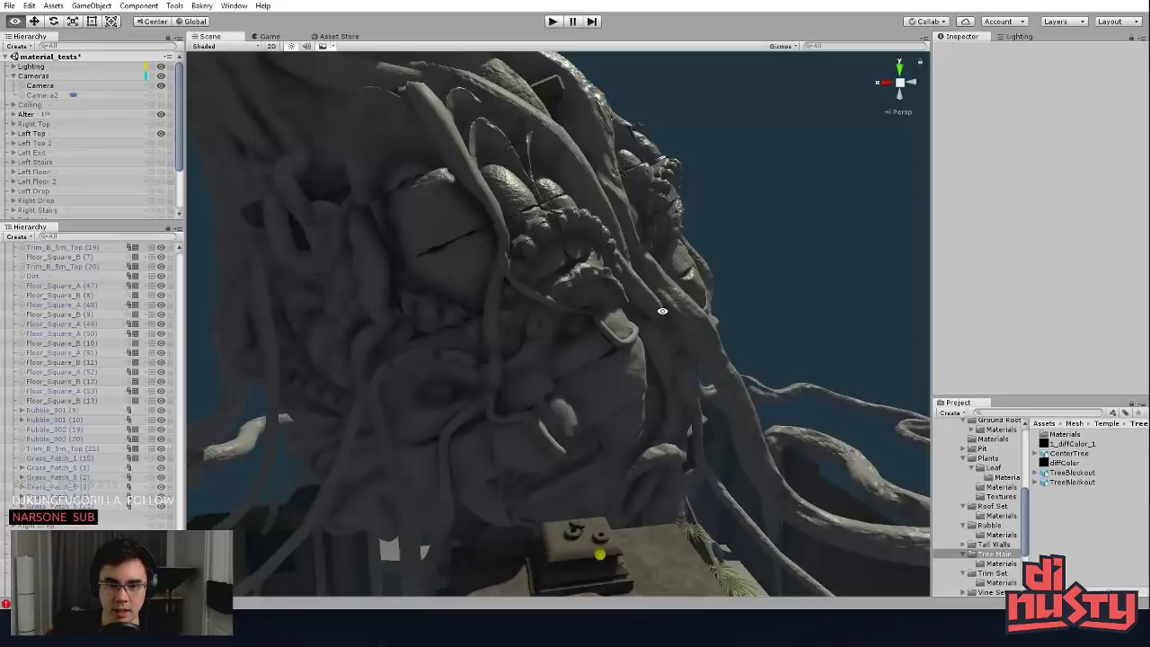
pyautogui.keyDown('alt'); pyautogui.moveTo(662, 311); pyautogui.dragTo(591, 307); pyautogui.keyUp('alt')
pyautogui.click(518, 248)
pyautogui.moveTo(519, 247)
pyautogui.keyDown('alt'); pyautogui.mouseDown()
pyautogui.moveTo(500, 243)
pyautogui.moveTo(507, 284)
pyautogui.moveTo(631, 336)
pyautogui.moveTo(398, 288)
pyautogui.moveTo(382, 202)
pyautogui.moveTo(419, 160)
pyautogui.mouseUp(); pyautogui.keyUp('alt')
pyautogui.scroll(5, 630, 336)
pyautogui.click(631, 336)
pyautogui.scroll(3, 532, 246)
pyautogui.moveTo(543, 258); pyautogui.dragTo(789, 180, button='middle')
# Step: Return to Modo, select the Tree mesh item and switch to polygon selection for editing its UV map
pyautogui.hotkey('alt', 'Tab')
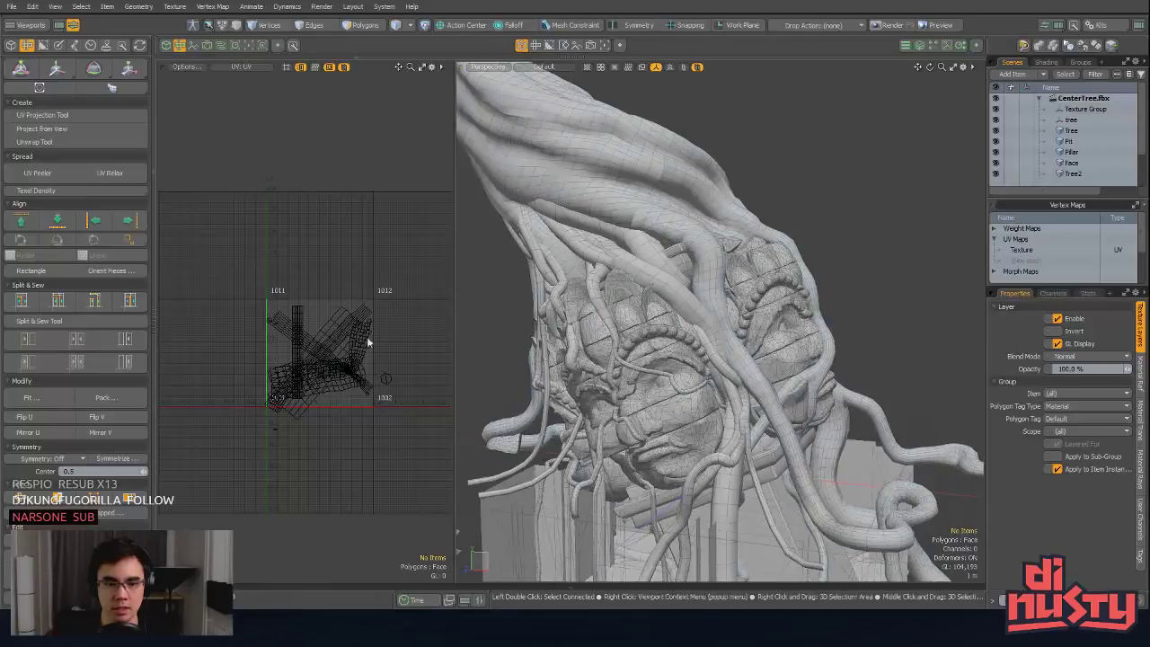
pyautogui.press('5')
pyautogui.click(298, 319)
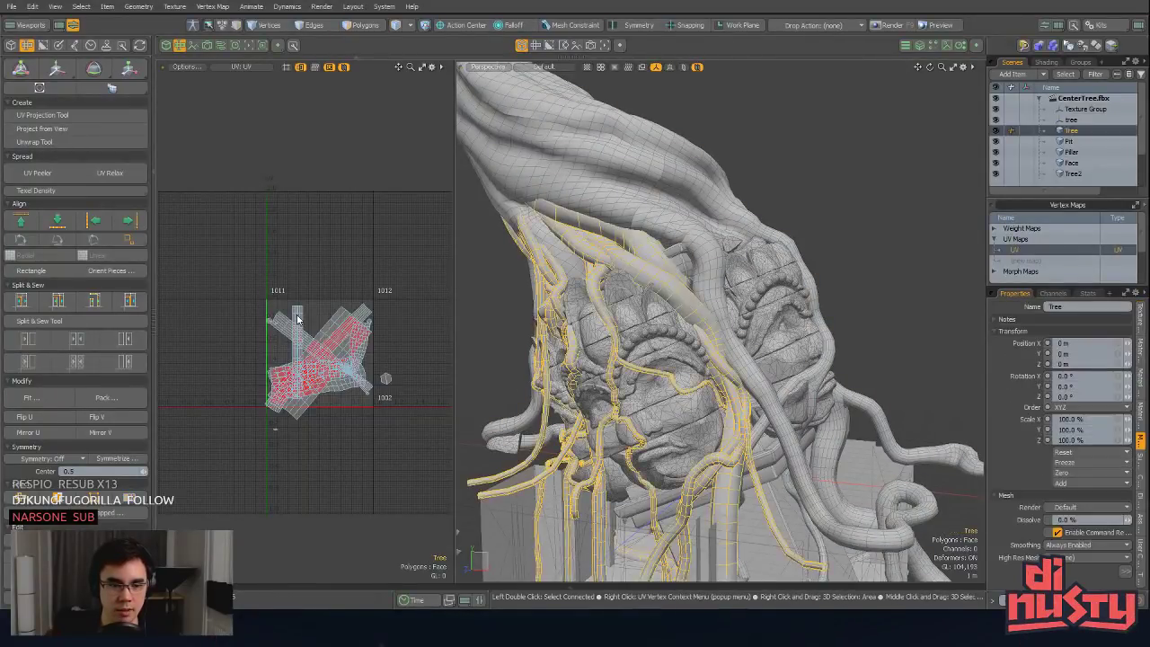
pyautogui.click(314, 329)
pyautogui.click(301, 318)
pyautogui.press('3')
# Step: Move the straight vertical root strip out of the overlapping UV islands to the left of the UV tile
pyautogui.moveTo(275, 239)
pyautogui.mouseDown(button='right')
pyautogui.moveTo(378, 227)
pyautogui.moveTo(356, 241)
pyautogui.mouseUp(button='right')
pyautogui.keyDown('alt'); pyautogui.moveTo(347, 257); pyautogui.dragTo(352, 231); pyautogui.keyUp('alt')
pyautogui.click(354, 231)
pyautogui.press('w')
pyautogui.moveTo(296, 300)
pyautogui.mouseDown()
pyautogui.moveTo(308, 306)
pyautogui.moveTo(231, 272)
pyautogui.mouseUp()
pyautogui.doubleClick(306, 300)
pyautogui.press('space')
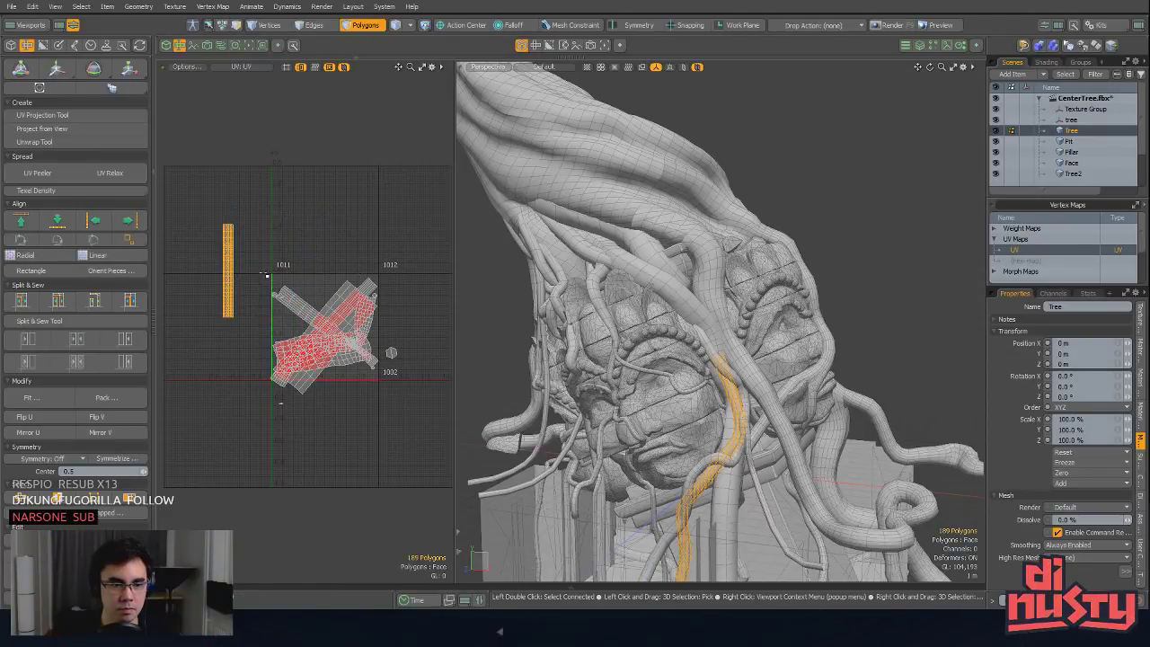
# Step: Rotate the diagonal tapered root island upright and place it beside the first vertical strip
pyautogui.moveTo(295, 300); pyautogui.dragTo(308, 310)
pyautogui.press(']')
pyautogui.press('e')
pyautogui.moveTo(314, 261); pyautogui.dragTo(381, 259)
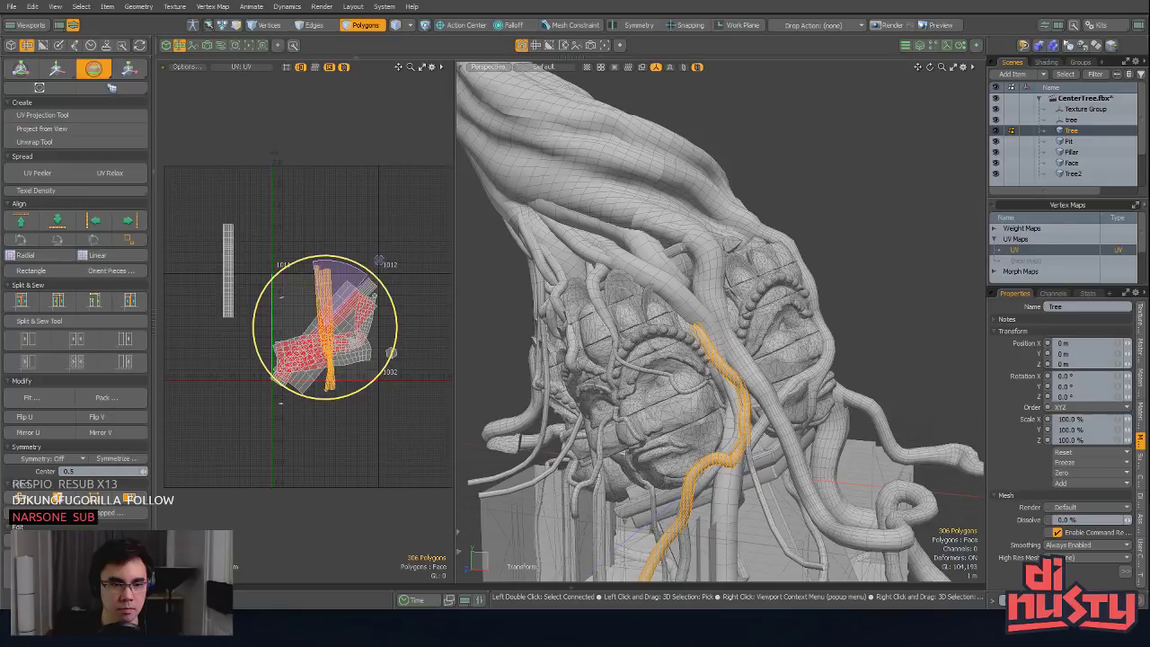
pyautogui.press('w')
pyautogui.moveTo(328, 298); pyautogui.dragTo(346, 323)
pyautogui.press('space')
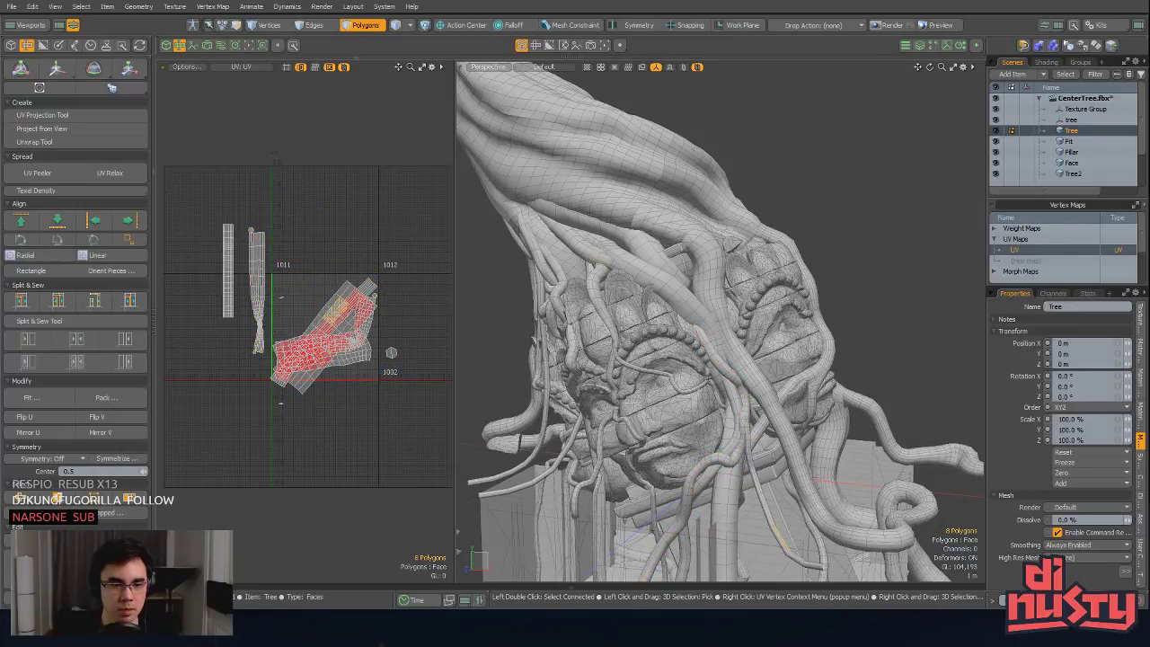
# Step: Rotate the overlapping wide diagonal root islands upright and move them up, clear of the remaining curved islands
pyautogui.press(']')
pyautogui.press('e')
pyautogui.moveTo(354, 276); pyautogui.dragTo(298, 275)
pyautogui.press('w')
pyautogui.moveTo(317, 342); pyautogui.dragTo(311, 266)
pyautogui.press('space')
pyautogui.press('e')
pyautogui.moveTo(328, 199); pyautogui.dragTo(349, 198)
pyautogui.press('space')
pyautogui.click(384, 270)
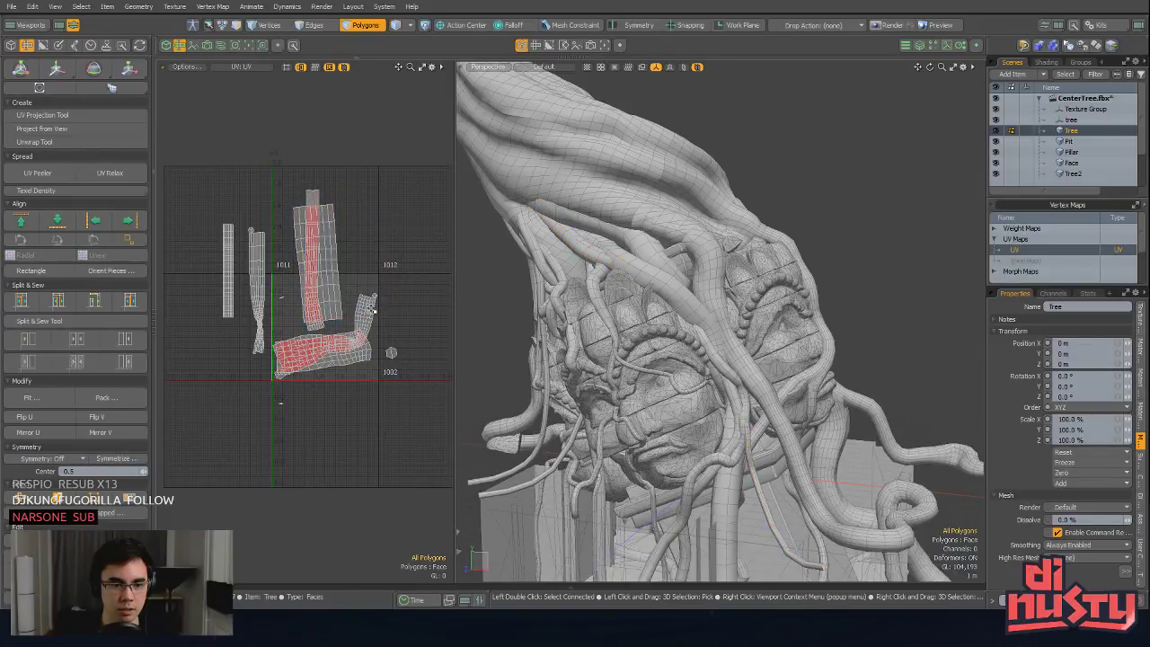
# Step: Select the whole bent root island, rotate it and move it to the right of the upright strips
pyautogui.moveTo(383, 297); pyautogui.dragTo(326, 264)
pyautogui.press(']')
pyautogui.press('e')
pyautogui.press('w')
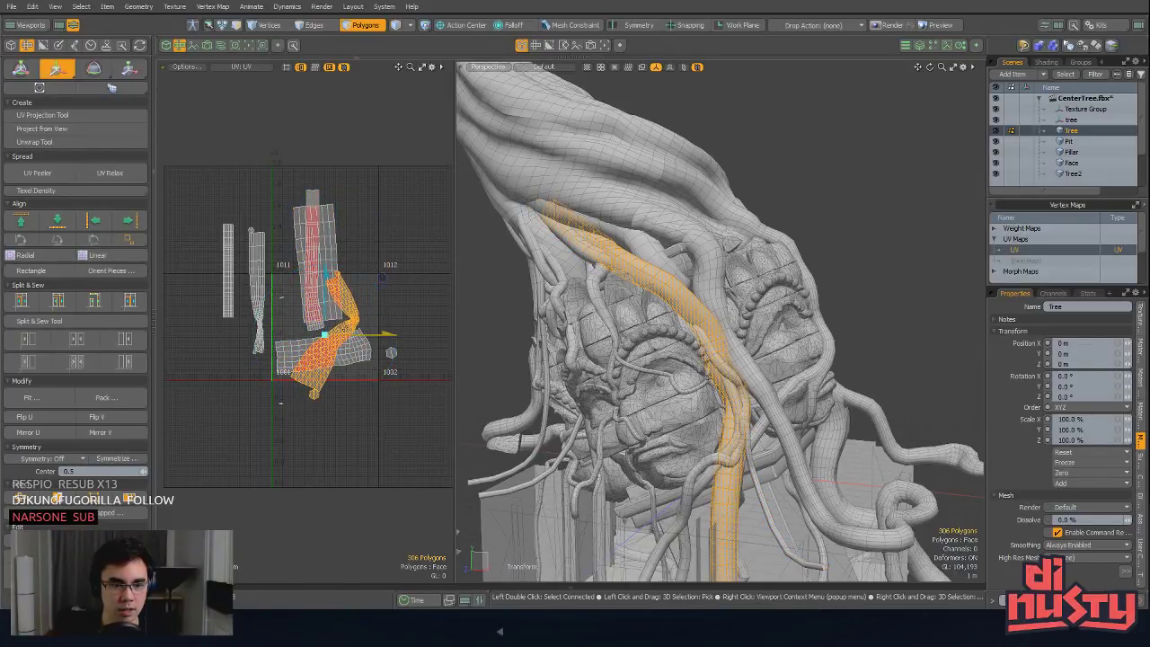
pyautogui.moveTo(340, 332); pyautogui.dragTo(384, 250)
pyautogui.keyDown('alt'); pyautogui.keyDown('shift'); pyautogui.moveTo(384, 250); pyautogui.dragTo(310, 264); pyautogui.keyUp('shift'); pyautogui.keyUp('alt')
# Step: Run UV Relax on the bent root island to unbend it, and rotate it upright
pyautogui.click(108, 173)
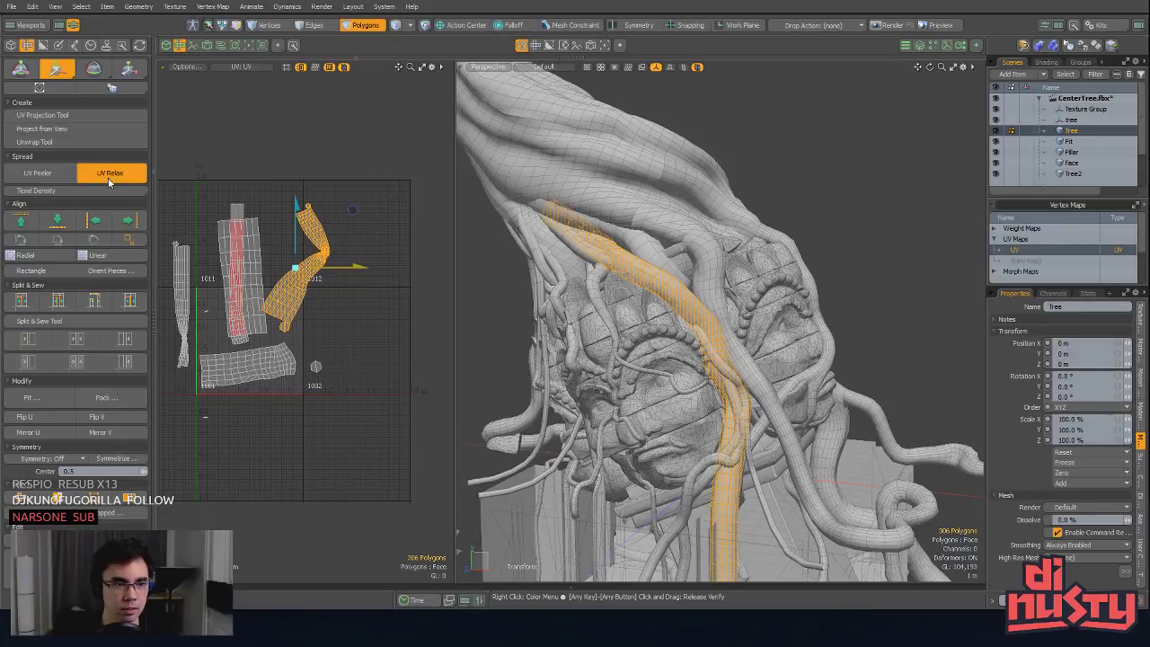
pyautogui.click(423, 195)
pyautogui.press('space')
pyautogui.press('e')
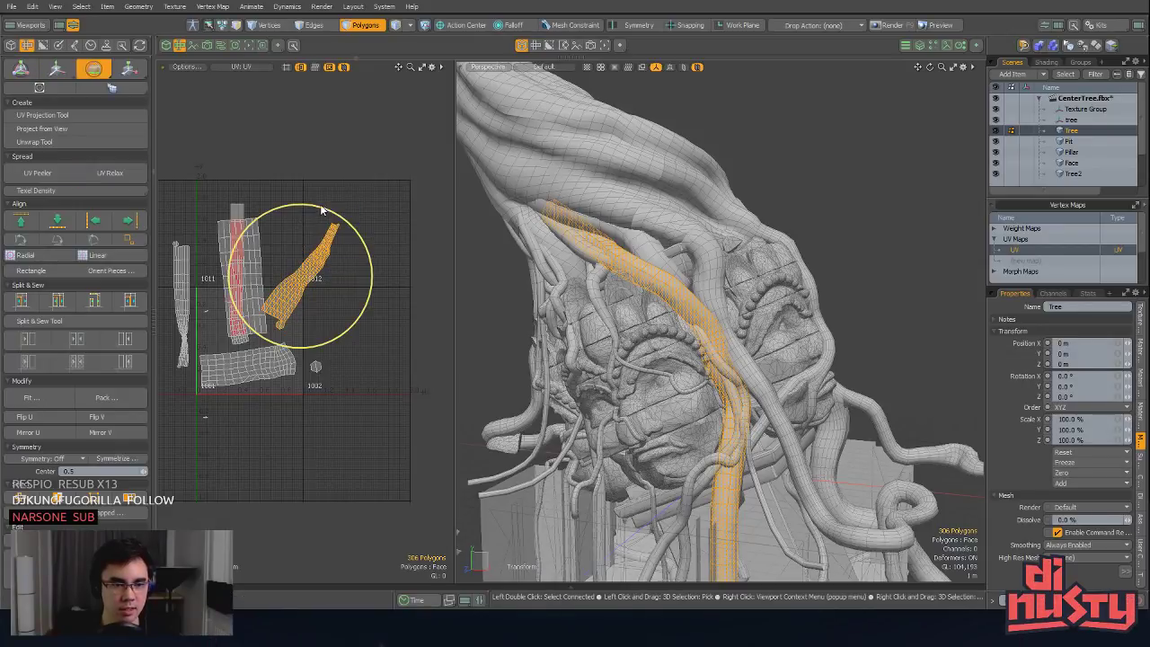
pyautogui.moveTo(319, 207); pyautogui.dragTo(283, 216)
pyautogui.press('space')
# Step: Rotate the remaining horizontal root island upright and place it to the right of the relaxed island
pyautogui.doubleClick(261, 366)
pyautogui.press('e')
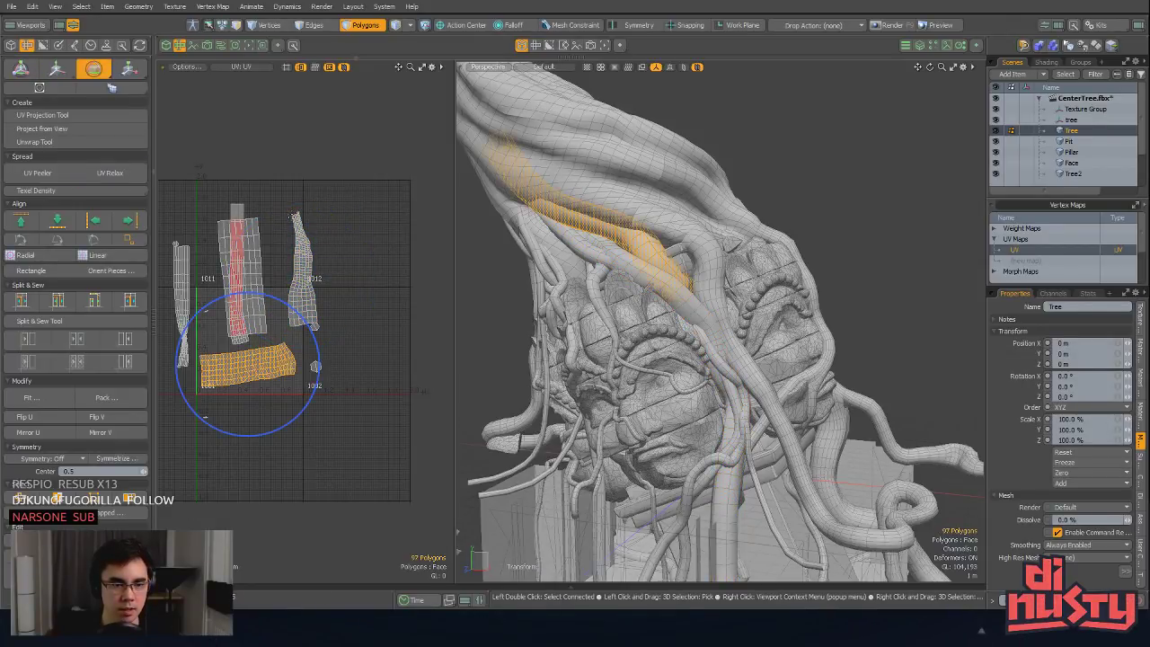
pyautogui.moveTo(267, 297); pyautogui.dragTo(179, 340)
pyautogui.press('w')
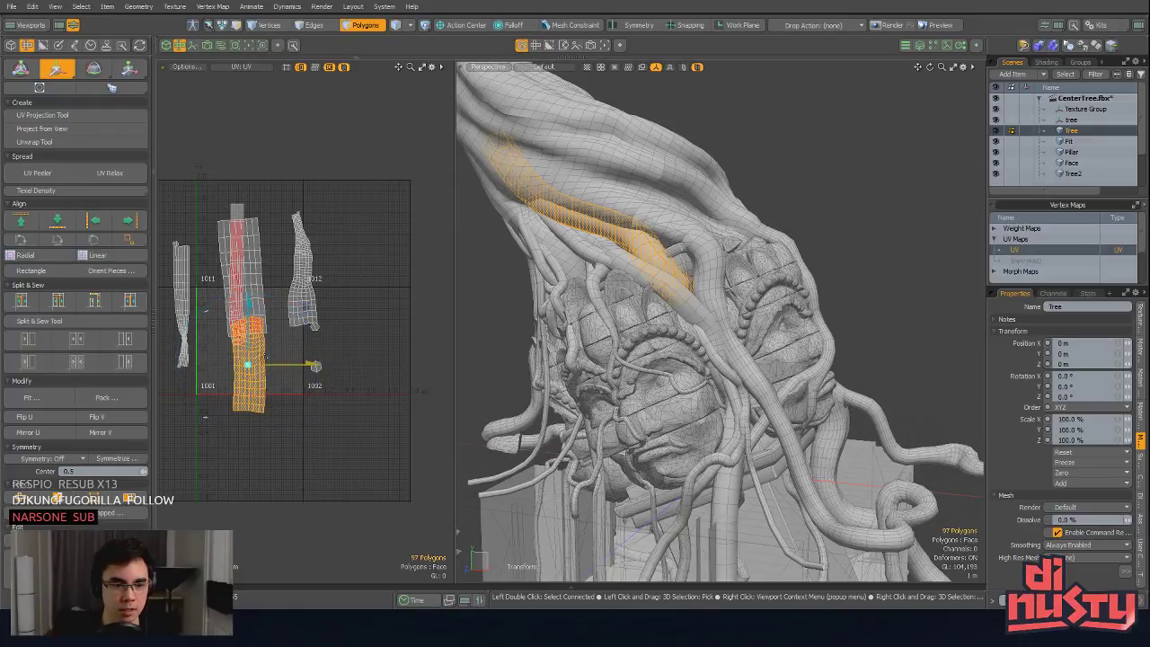
pyautogui.moveTo(247, 365); pyautogui.dragTo(365, 273)
pyautogui.press('space')
pyautogui.click(333, 285)
# Step: Select the whole twisted root island between the wide upright strips and relax its UVs with UV Relax in Adaptive mode
pyautogui.doubleClick(299, 284)
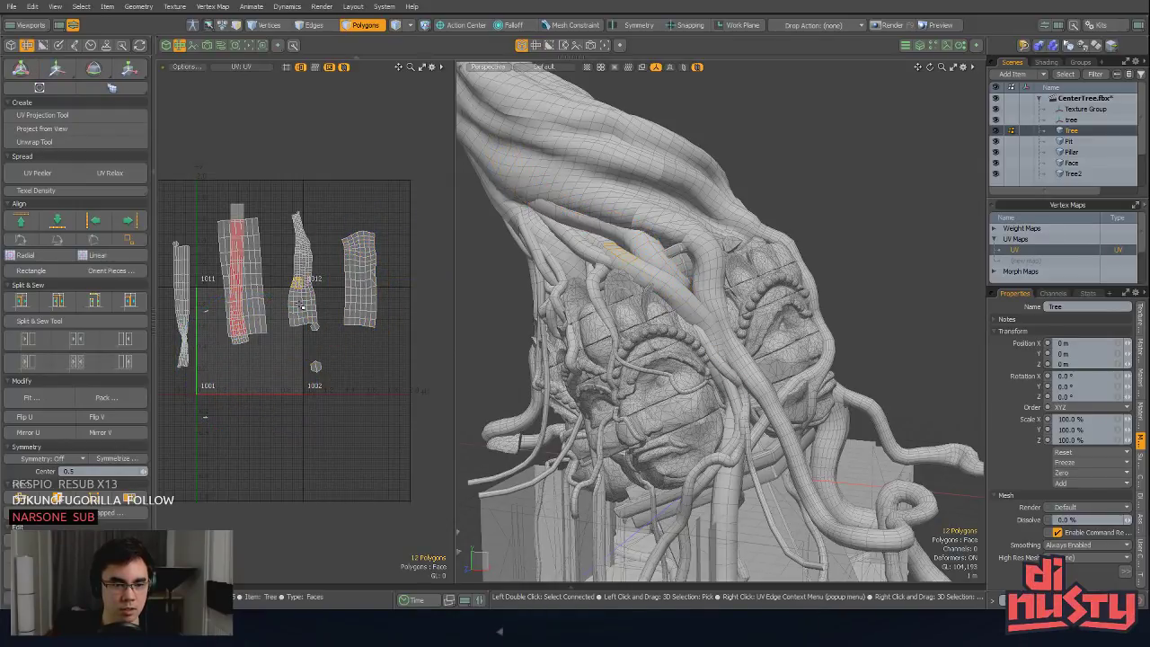
pyautogui.scroll(2, 310, 310)
pyautogui.keyDown('alt'); pyautogui.keyDown('shift'); pyautogui.moveTo(331, 390); pyautogui.dragTo(336, 414); pyautogui.keyUp('shift'); pyautogui.keyUp('alt')
pyautogui.keyDown('alt'); pyautogui.keyDown('shift'); pyautogui.moveTo(329, 297); pyautogui.dragTo(346, 279); pyautogui.keyUp('shift'); pyautogui.keyUp('alt')
pyautogui.press('w')
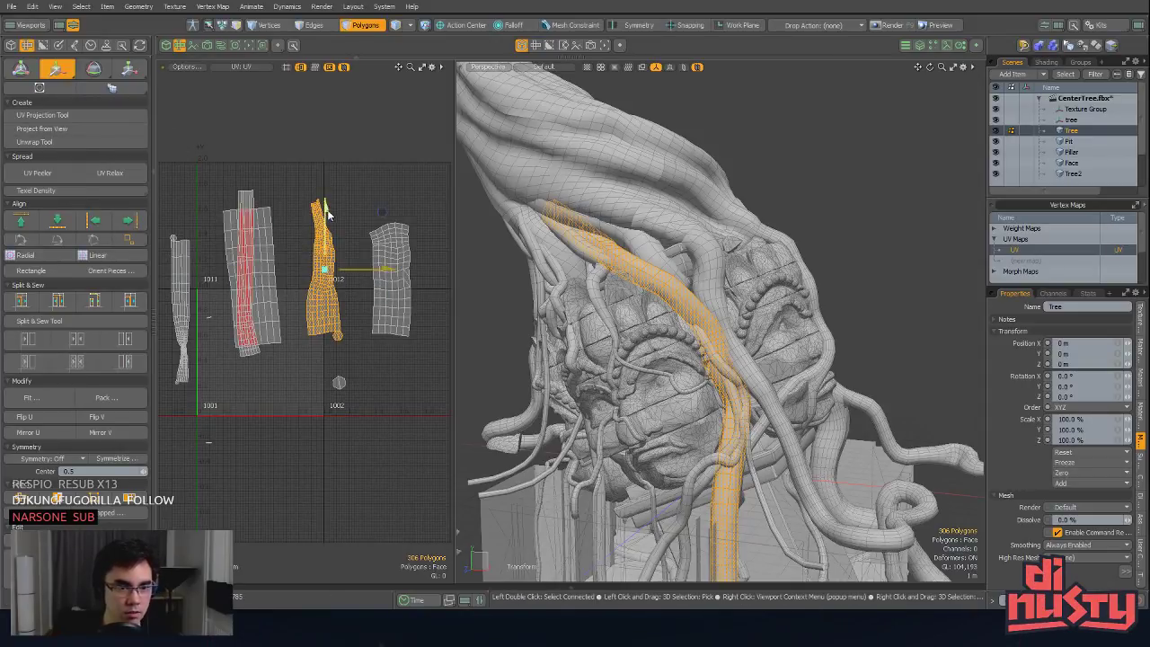
pyautogui.click(109, 173)
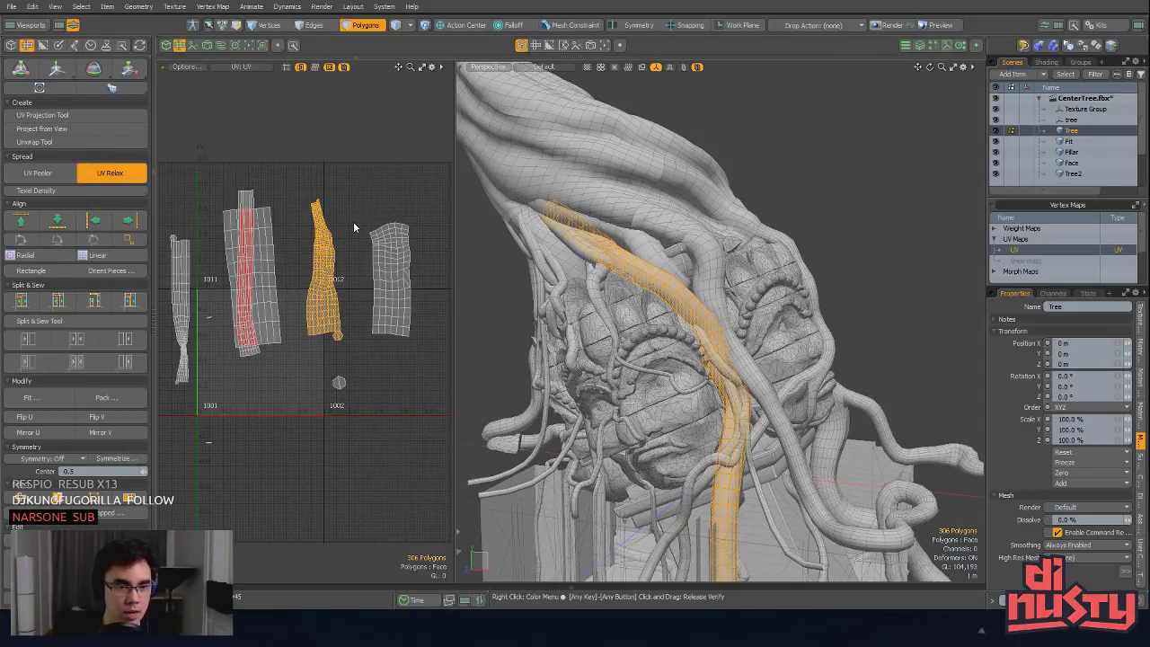
pyautogui.moveTo(353, 221); pyautogui.dragTo(352, 242)
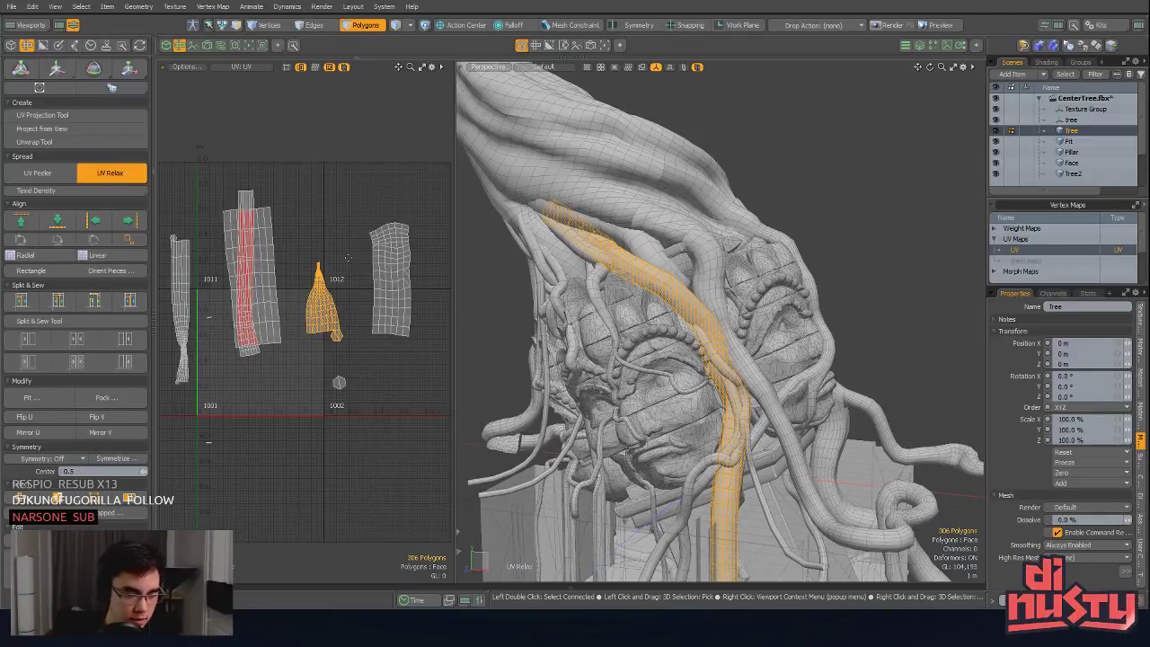
pyautogui.press('k')
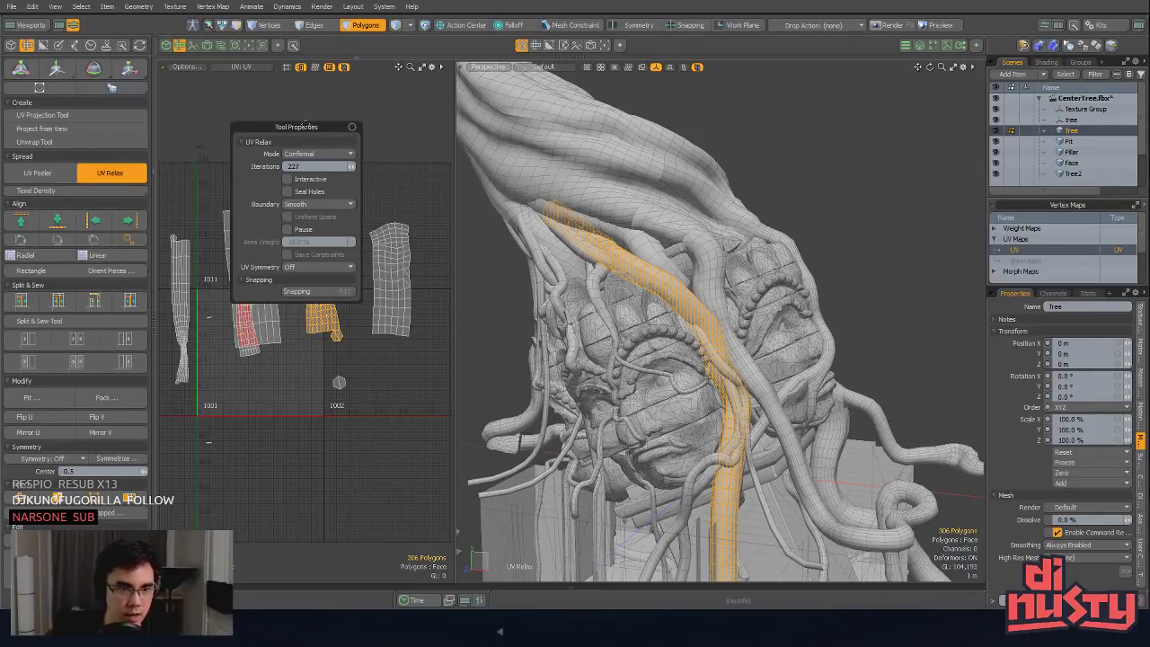
pyautogui.moveTo(304, 123); pyautogui.dragTo(457, 89)
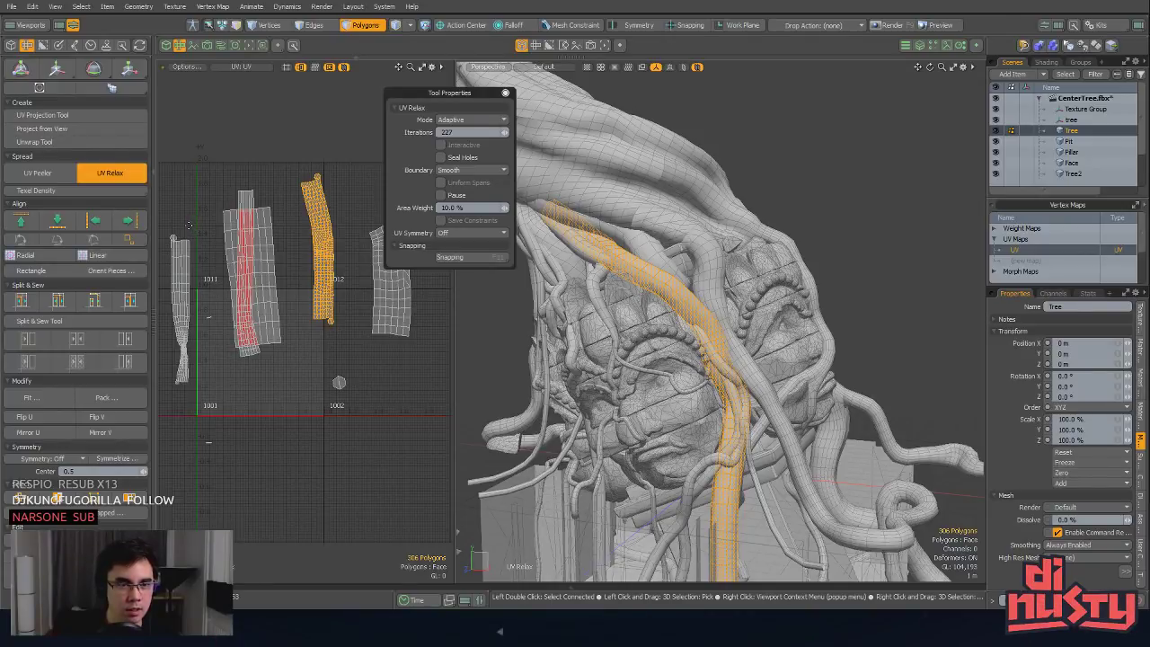
# Step: Try to enable Interactive for the Adaptive UV Relax, and exit the tool
pyautogui.click(442, 145)
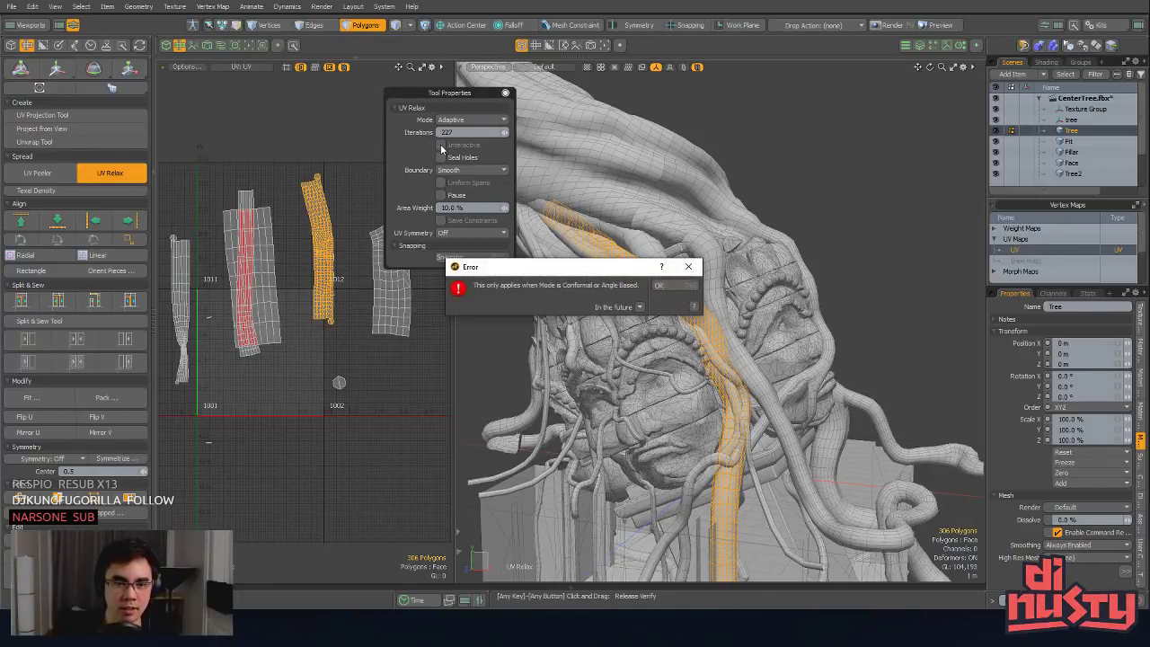
pyautogui.click(657, 287)
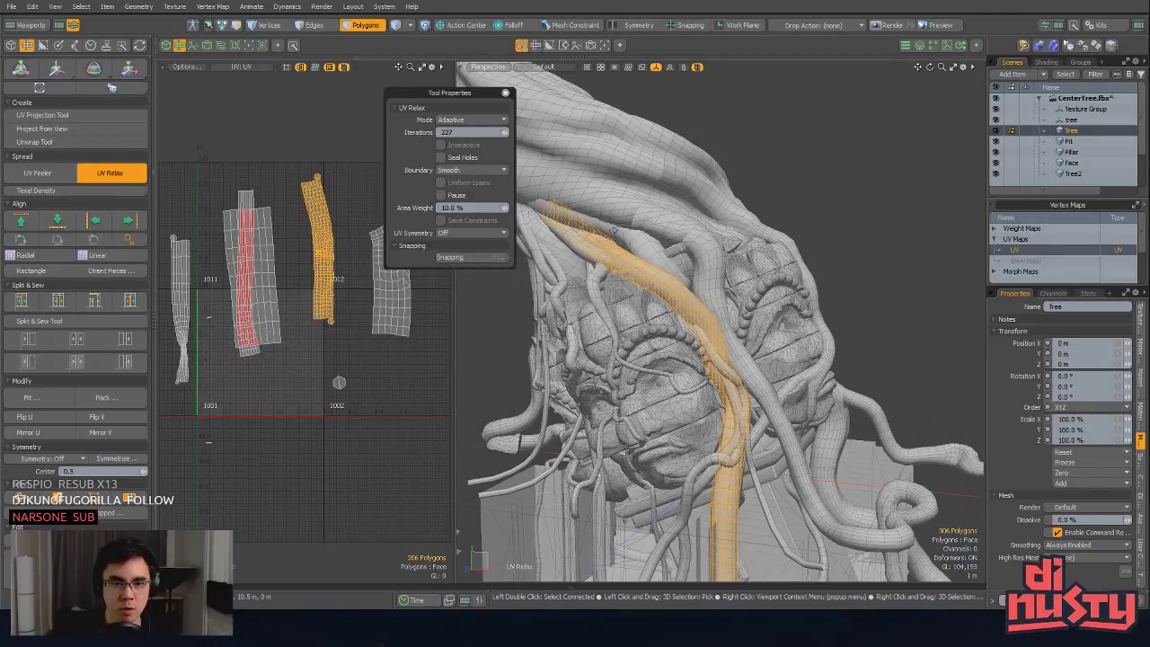
pyautogui.press('space')
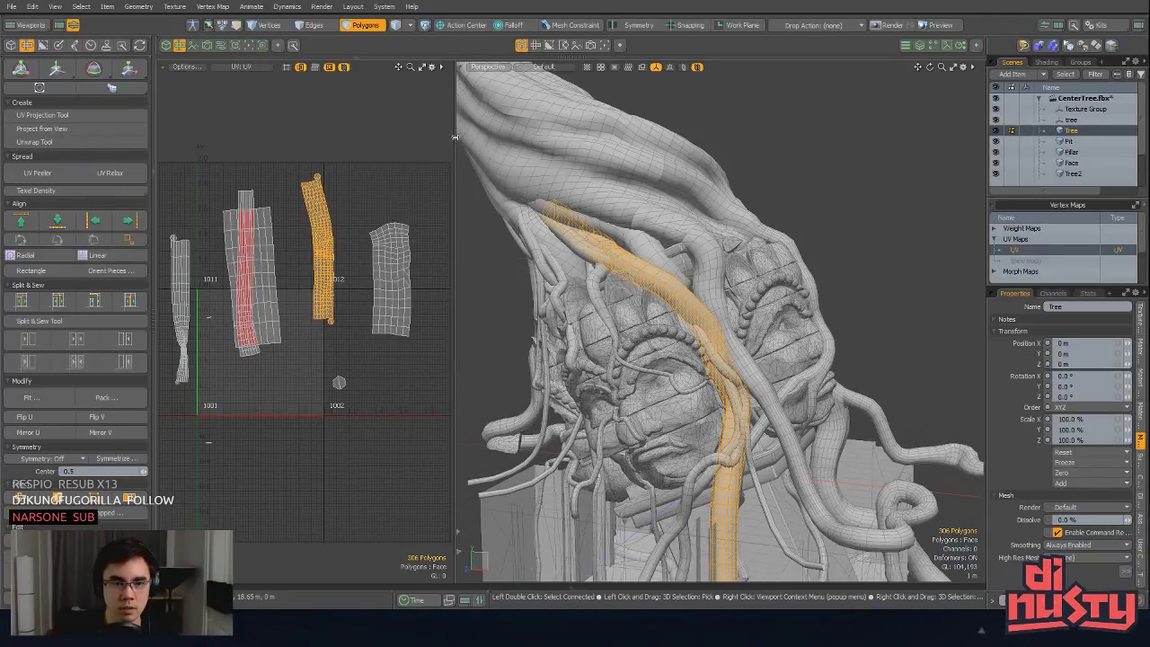
# Step: Restart UV Relax on the same root island in Conformal mode with Interactive enabled
pyautogui.click(399, 163)
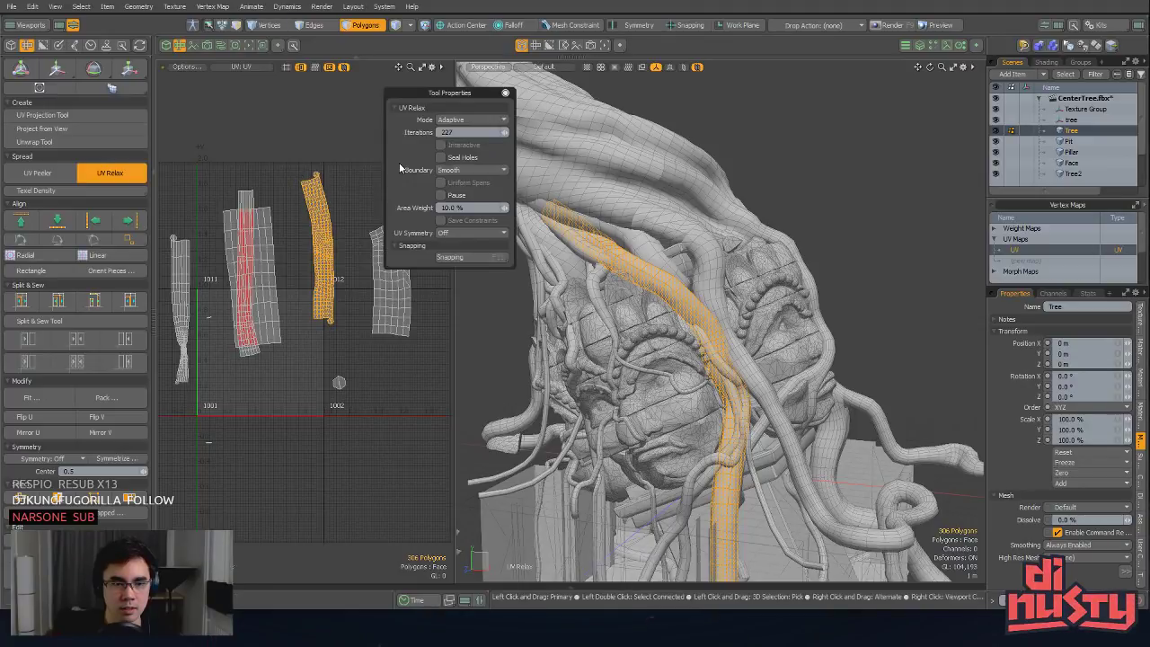
pyautogui.click(490, 119)
pyautogui.click(506, 119)
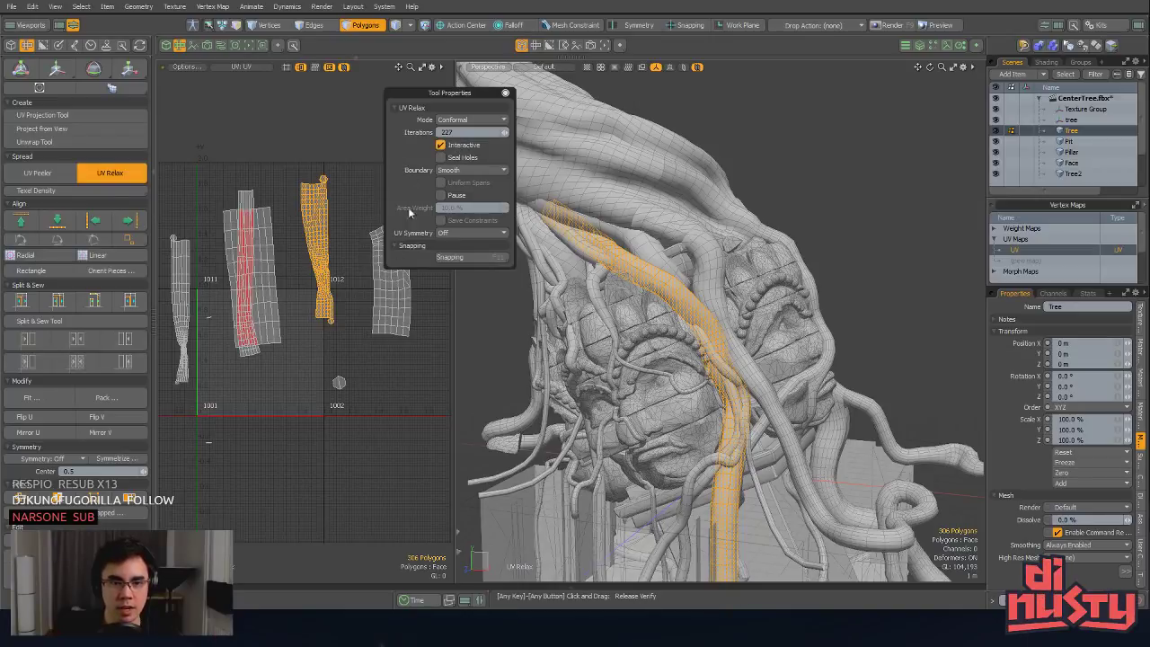
pyautogui.keyDown('ctrl'); pyautogui.keyDown('alt'); pyautogui.moveTo(326, 257); pyautogui.dragTo(395, 279); pyautogui.keyUp('alt'); pyautogui.keyUp('ctrl')
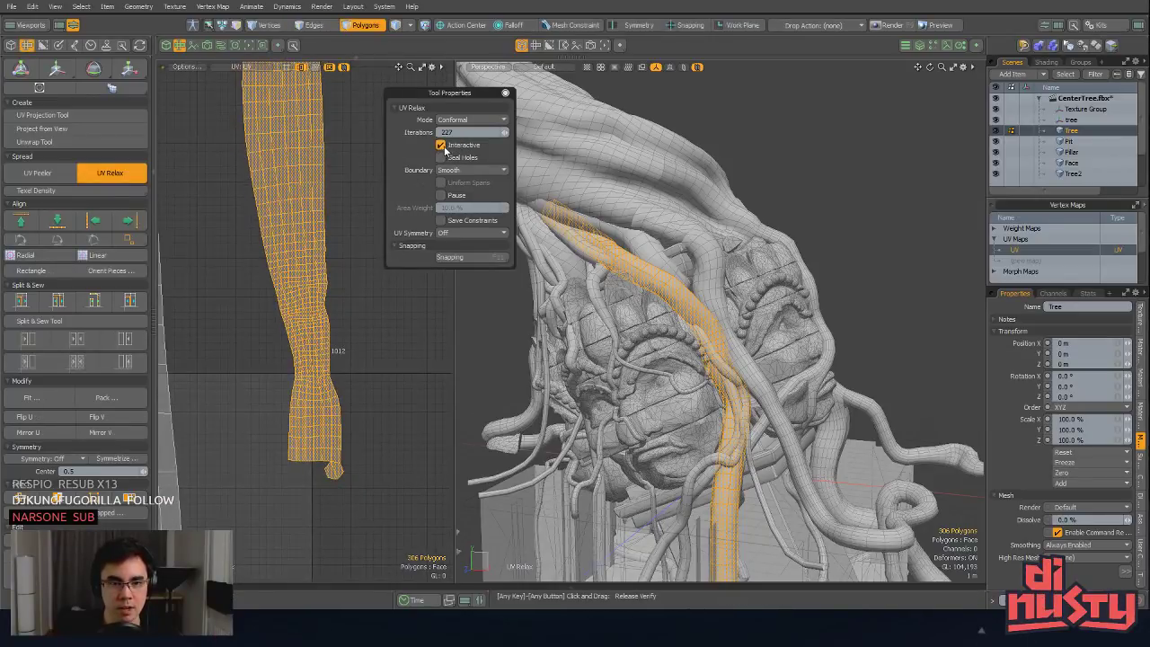
pyautogui.scroll(-2, 291, 345)
pyautogui.scroll(2, 315, 324)
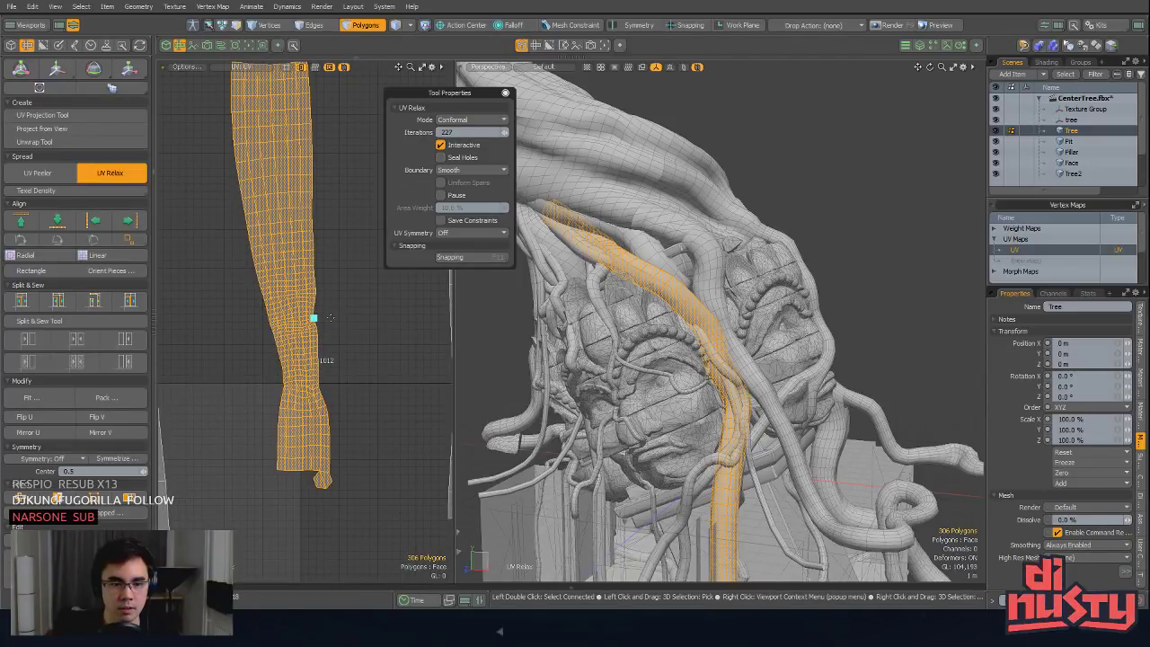
# Step: Pin the island's edge near its narrow section and shift it slightly outward, and undo the second pin on the opposite edge
pyautogui.moveTo(314, 319); pyautogui.dragTo(322, 333)
pyautogui.click(283, 344)
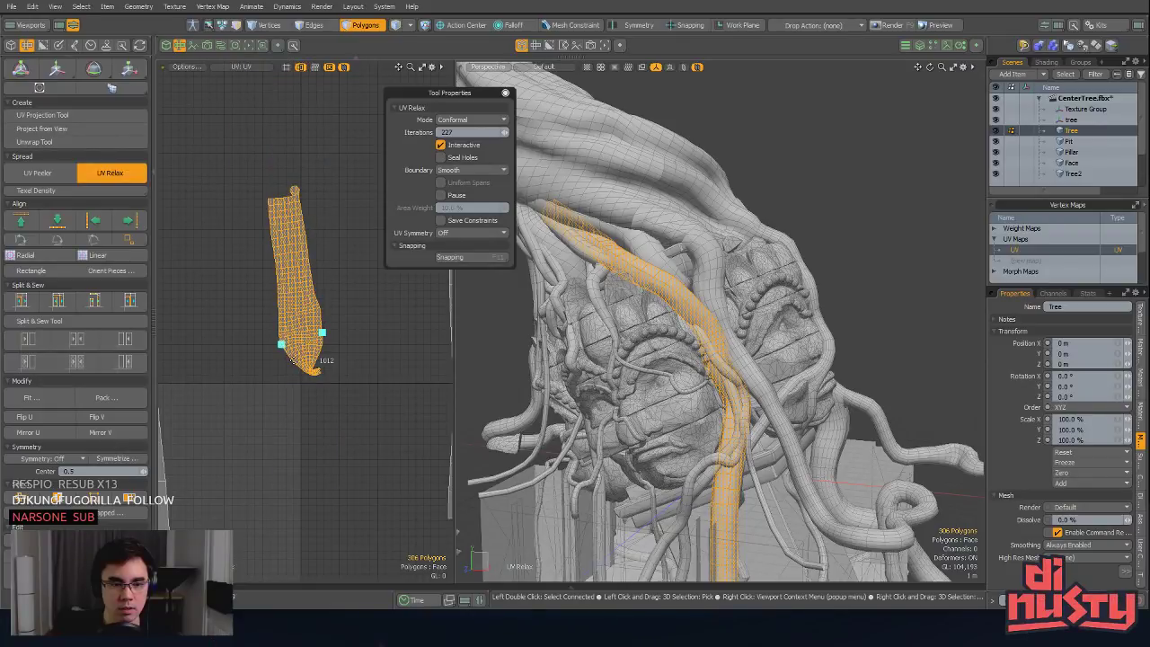
pyautogui.hotkey('ctrl', 'z')
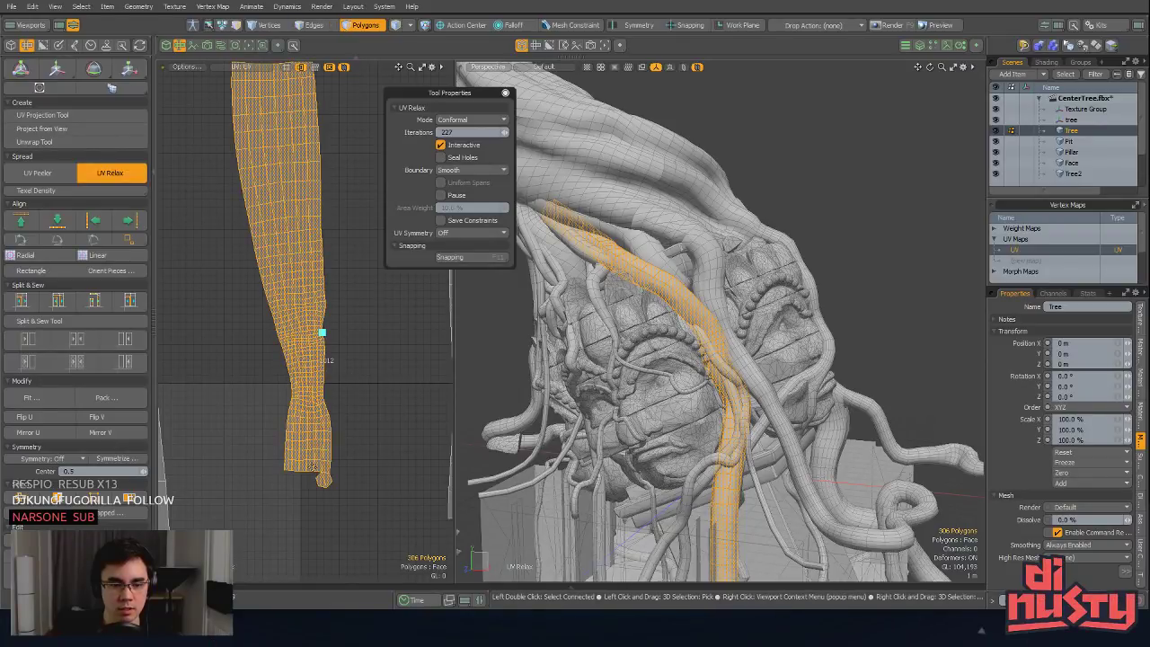
# Step: Pin both ends of the root island and pull them apart to stretch it into a straighter upright strip
pyautogui.click(305, 471)
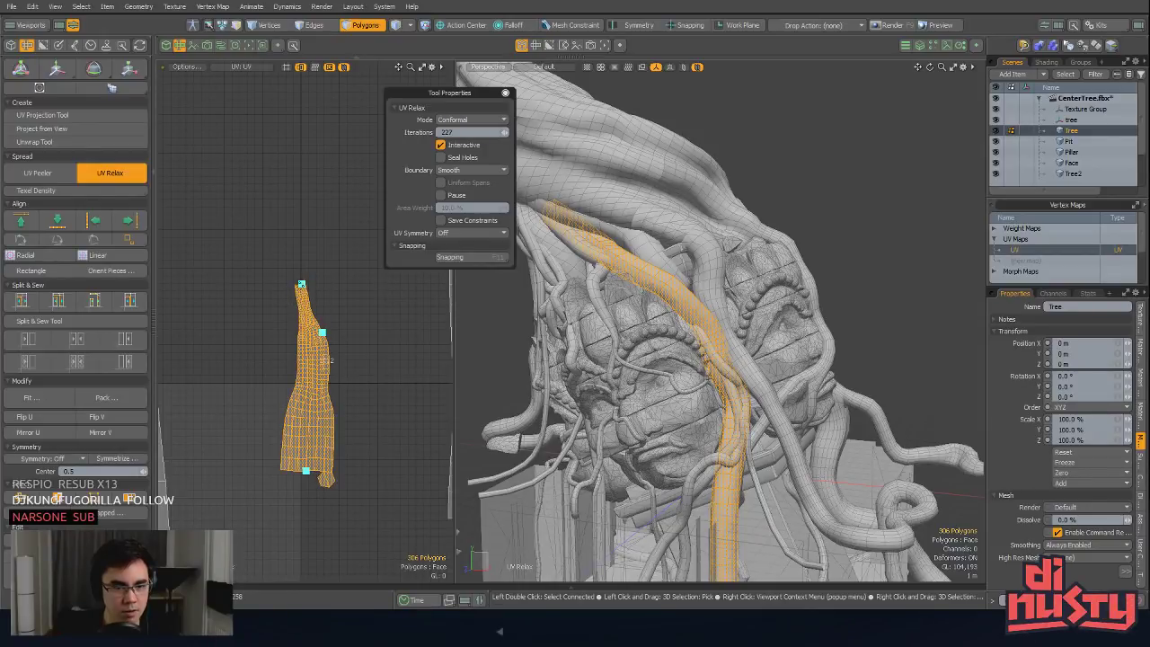
pyautogui.moveTo(301, 285); pyautogui.dragTo(308, 218)
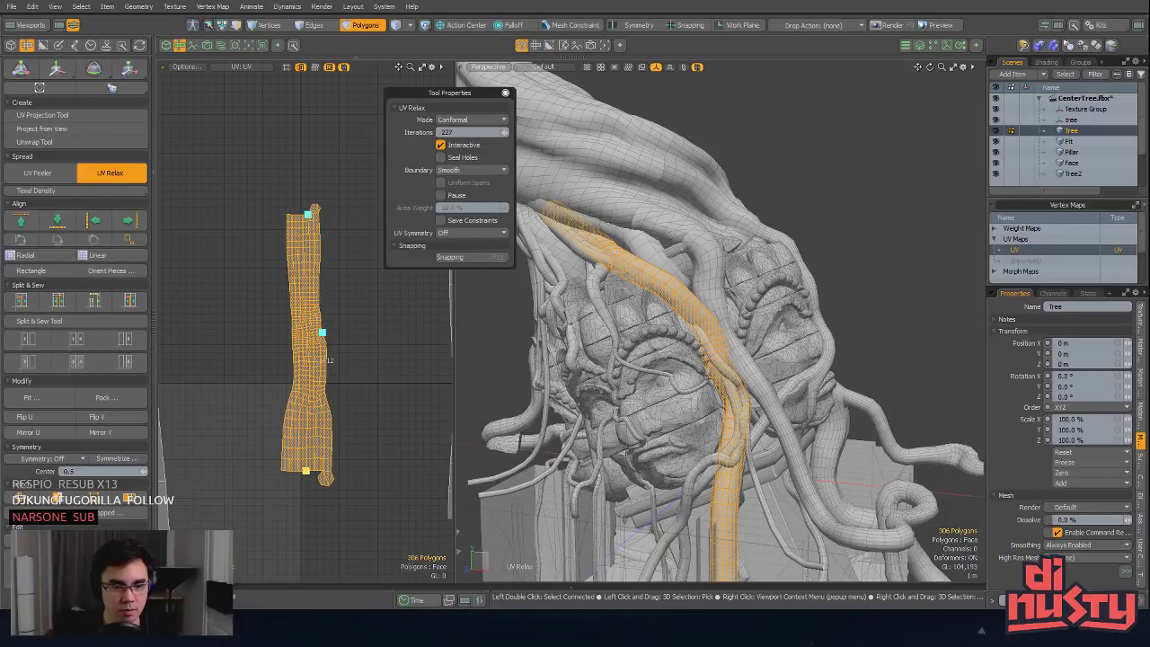
pyautogui.moveTo(307, 471); pyautogui.dragTo(306, 490)
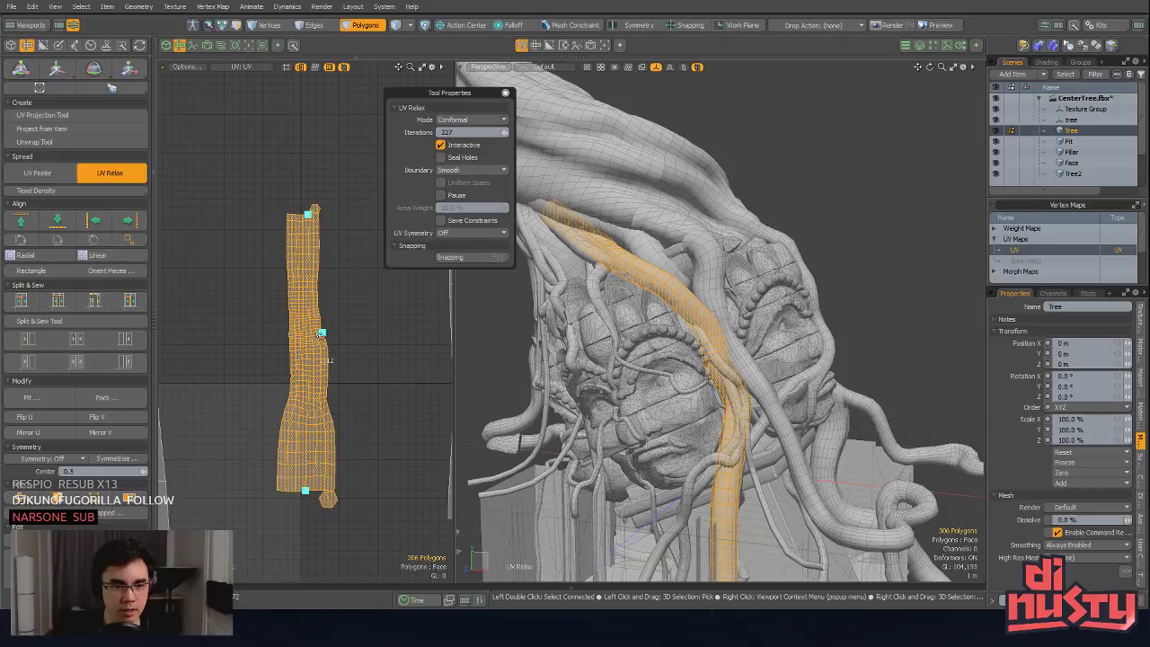
pyautogui.moveTo(322, 332); pyautogui.dragTo(325, 334)
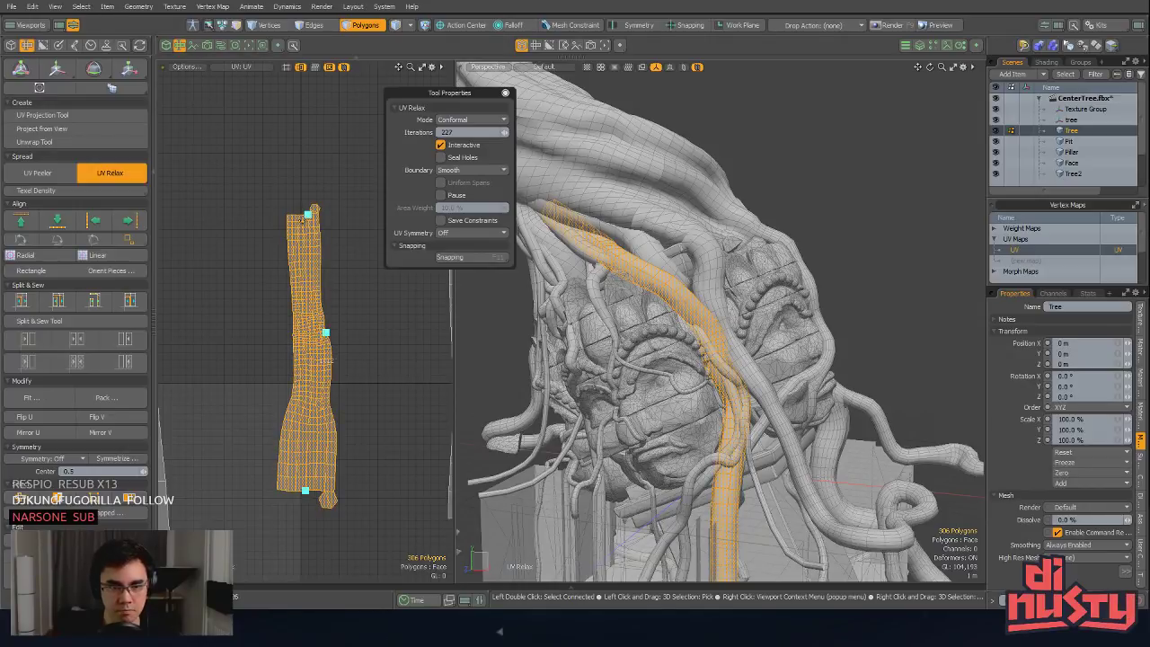
pyautogui.moveTo(308, 216); pyautogui.dragTo(311, 188)
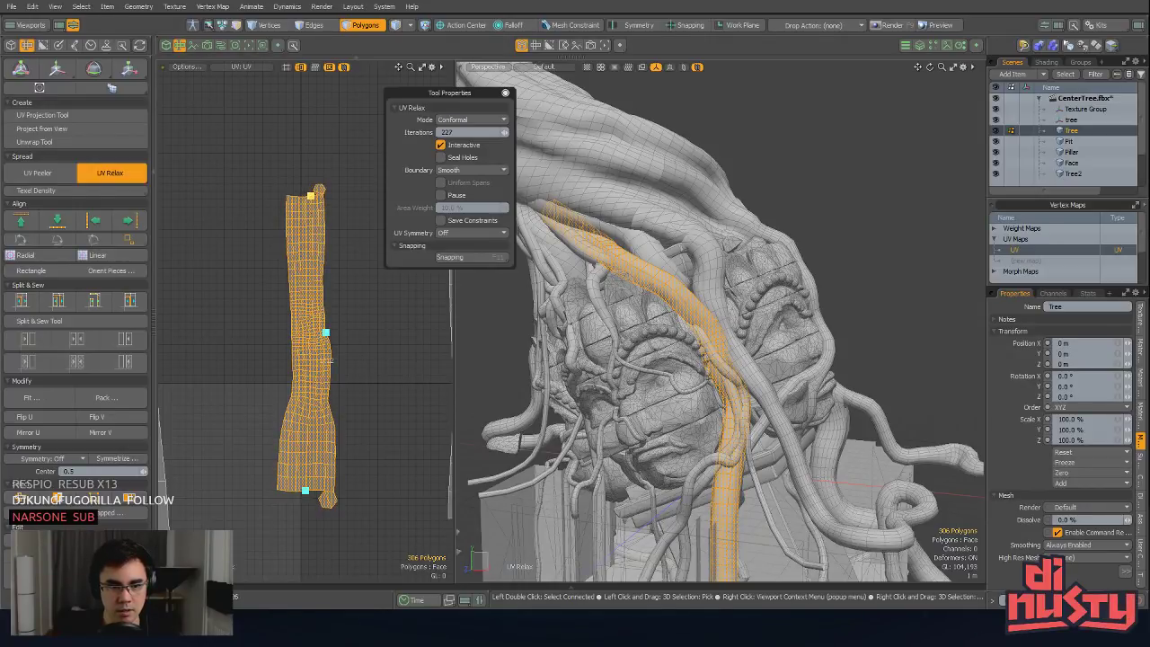
pyautogui.press('space')
pyautogui.click(350, 328)
pyautogui.scroll(-4, 352, 315)
pyautogui.scroll(2, 393, 306)
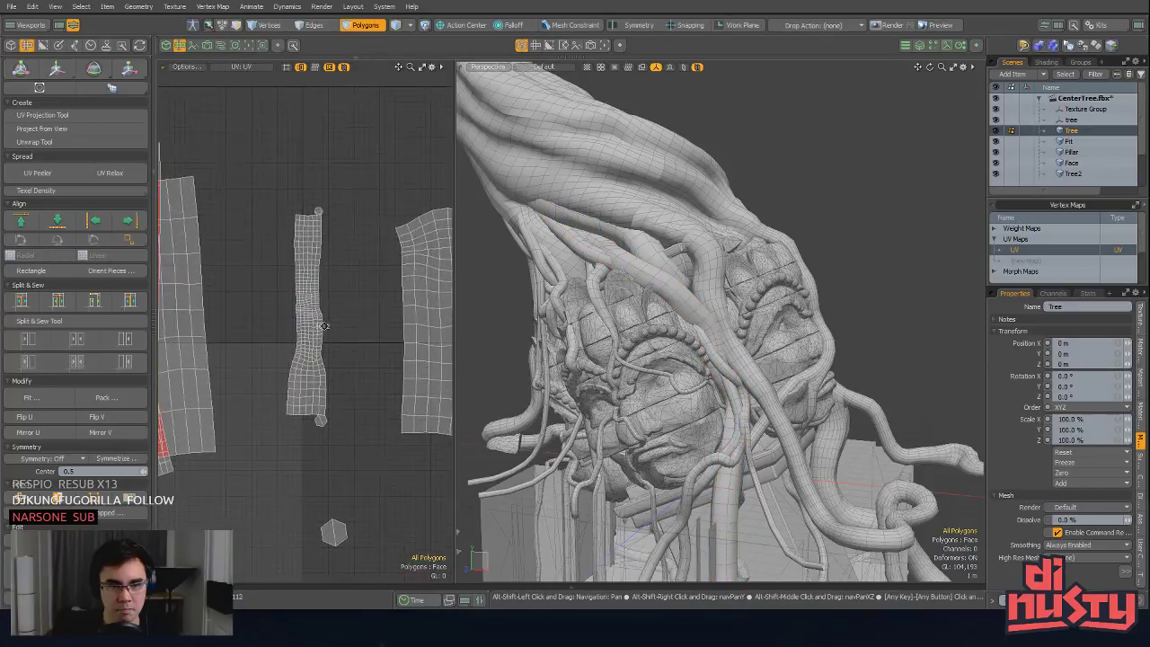
# Step: Reselect the stretched root island, relax it again with UV Relax in Adaptive mode, and deselect it
pyautogui.click(305, 295)
pyautogui.doubleClick(306, 295)
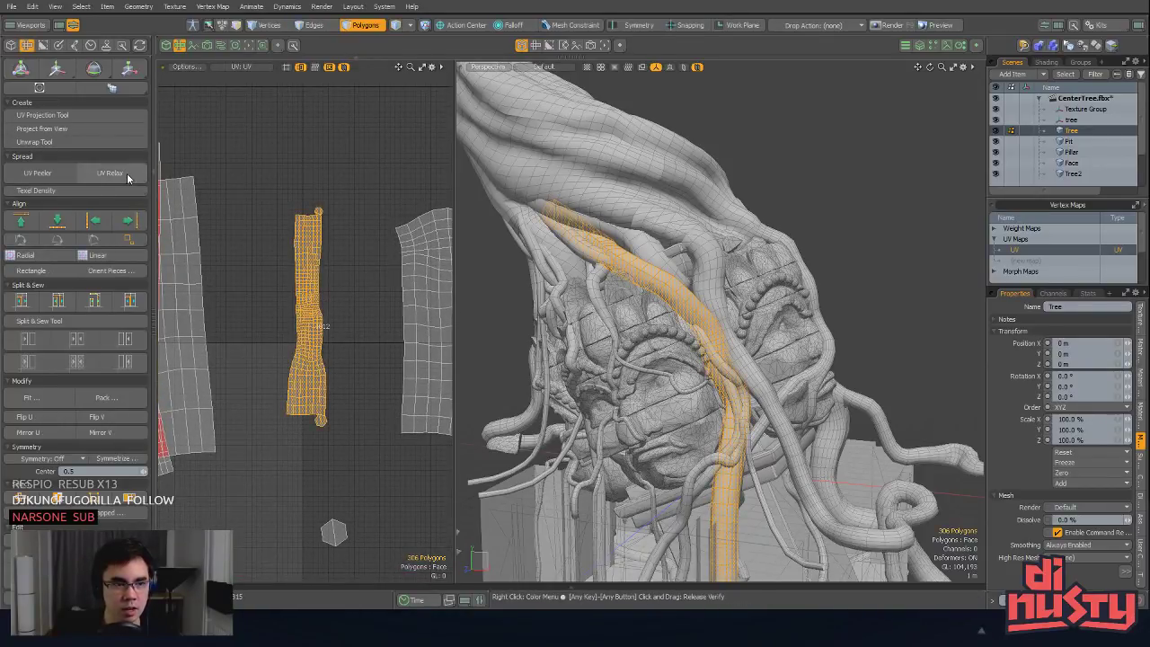
pyautogui.click(363, 163)
pyautogui.click(459, 120)
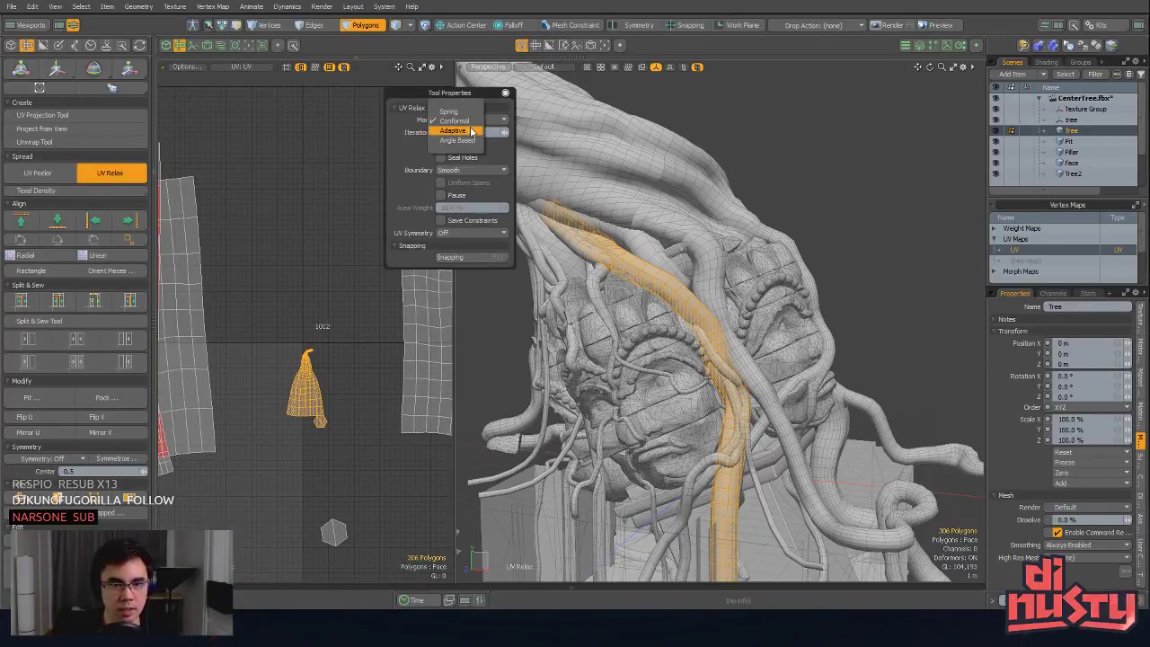
pyautogui.click(470, 133)
pyautogui.press('space')
pyautogui.click(328, 172)
pyautogui.scroll(-3, 366, 254)
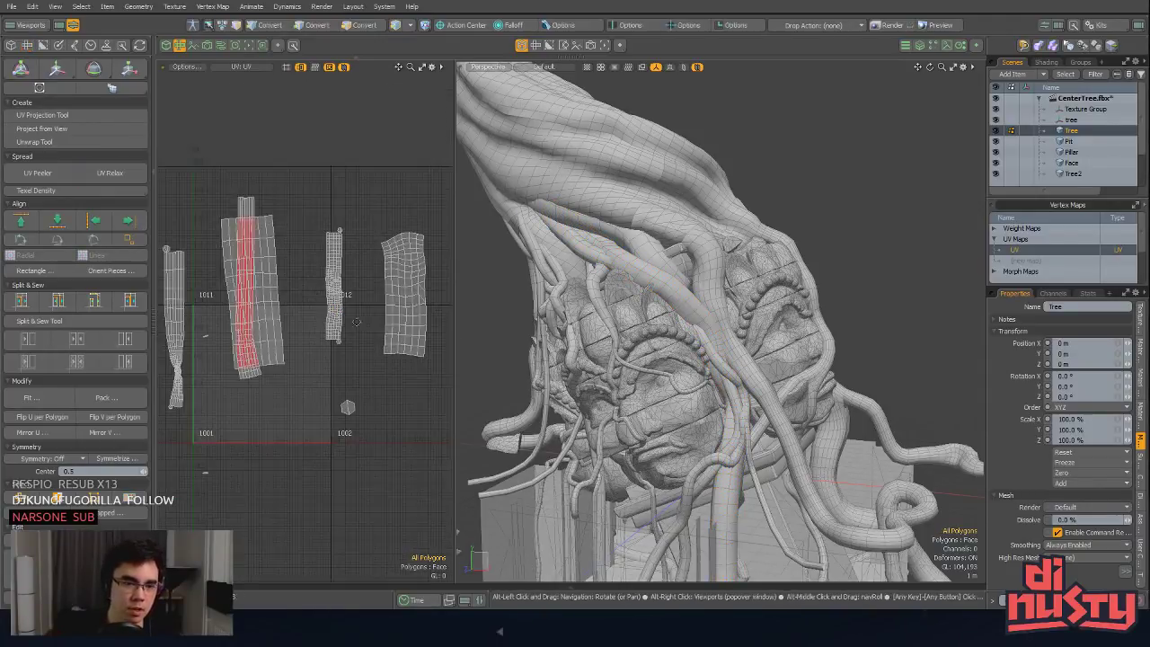
# Step: Select the narrow root island overlapping the wide strips and straighten it with UV Relax in Adaptive mode
pyautogui.keyDown('alt'); pyautogui.moveTo(403, 306); pyautogui.dragTo(409, 245); pyautogui.keyUp('alt')
pyautogui.click(352, 252)
pyautogui.doubleClick(250, 152)
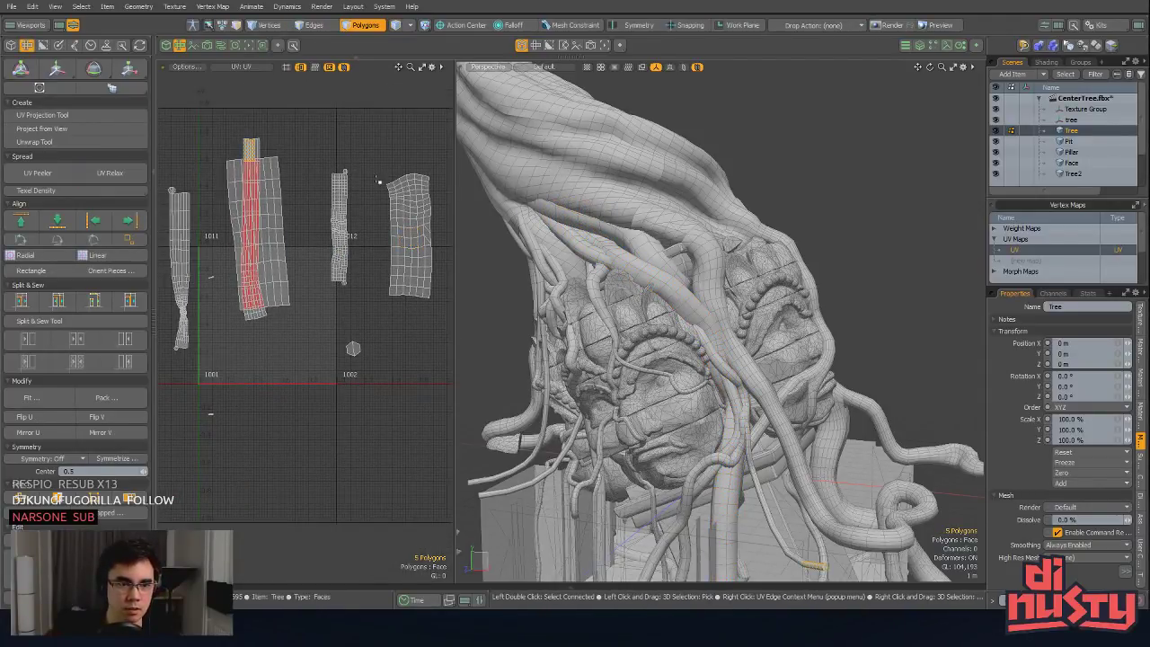
pyautogui.click(109, 172)
pyautogui.click(327, 130)
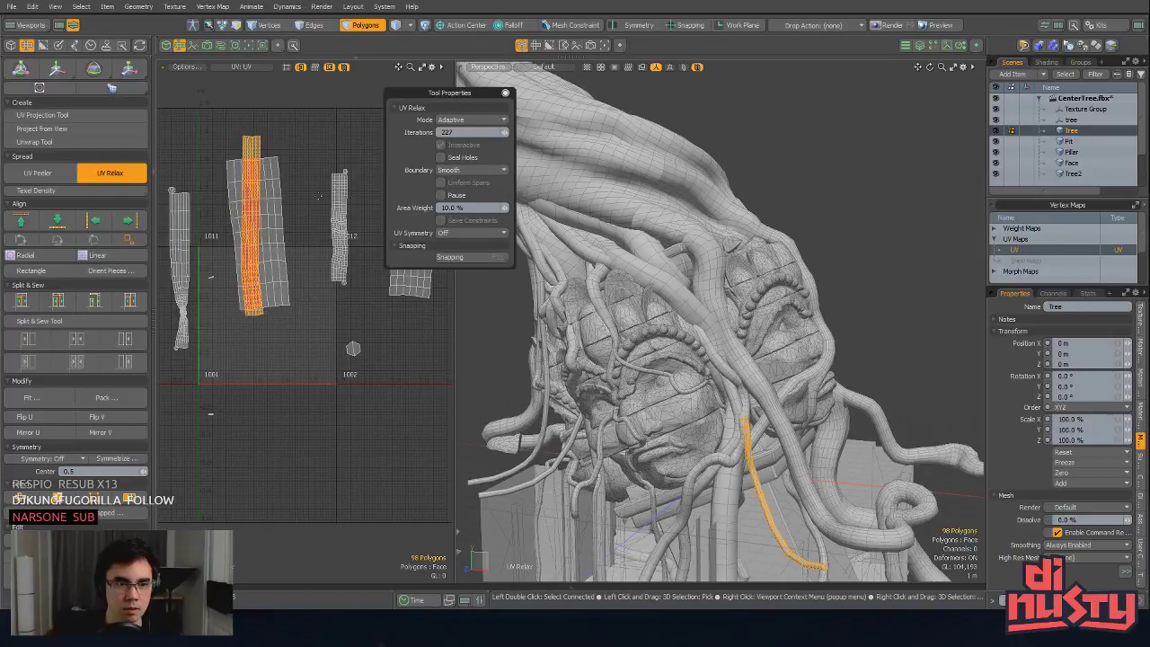
pyautogui.press('space')
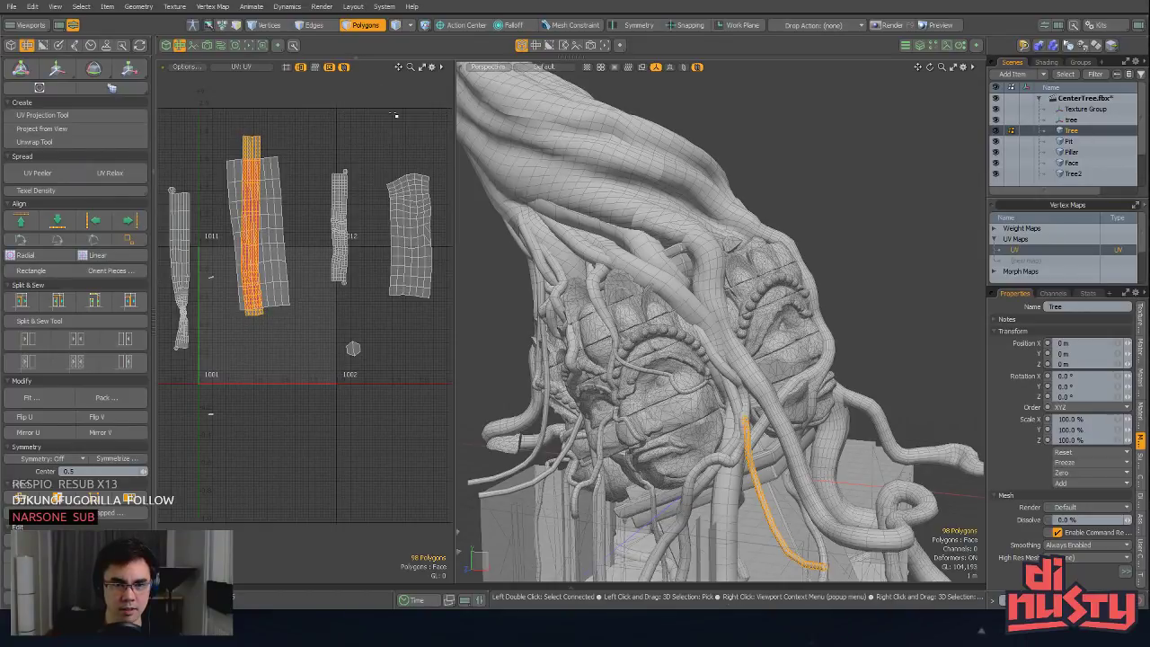
pyautogui.keyDown('alt'); pyautogui.moveTo(361, 297); pyautogui.dragTo(355, 237); pyautogui.keyUp('alt')
pyautogui.keyDown('ctrl'); pyautogui.keyDown('alt'); pyautogui.moveTo(355, 238); pyautogui.dragTo(337, 237); pyautogui.keyUp('alt'); pyautogui.keyUp('ctrl')
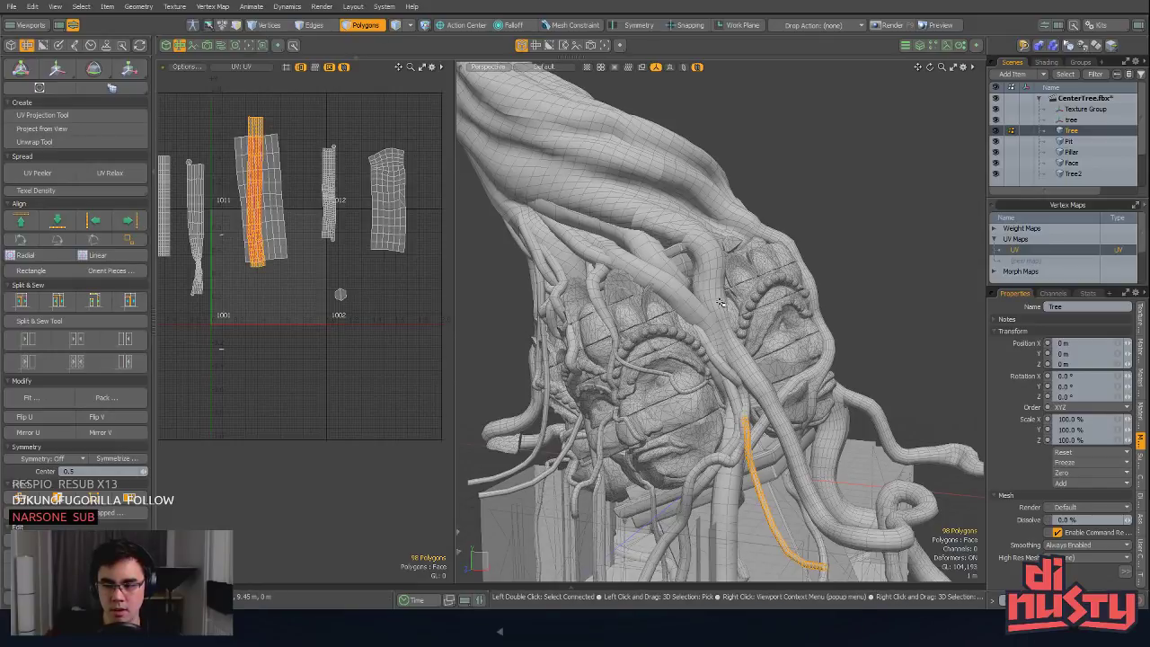
pyautogui.keyDown('alt'); pyautogui.moveTo(409, 277); pyautogui.dragTo(395, 239); pyautogui.keyUp('alt')
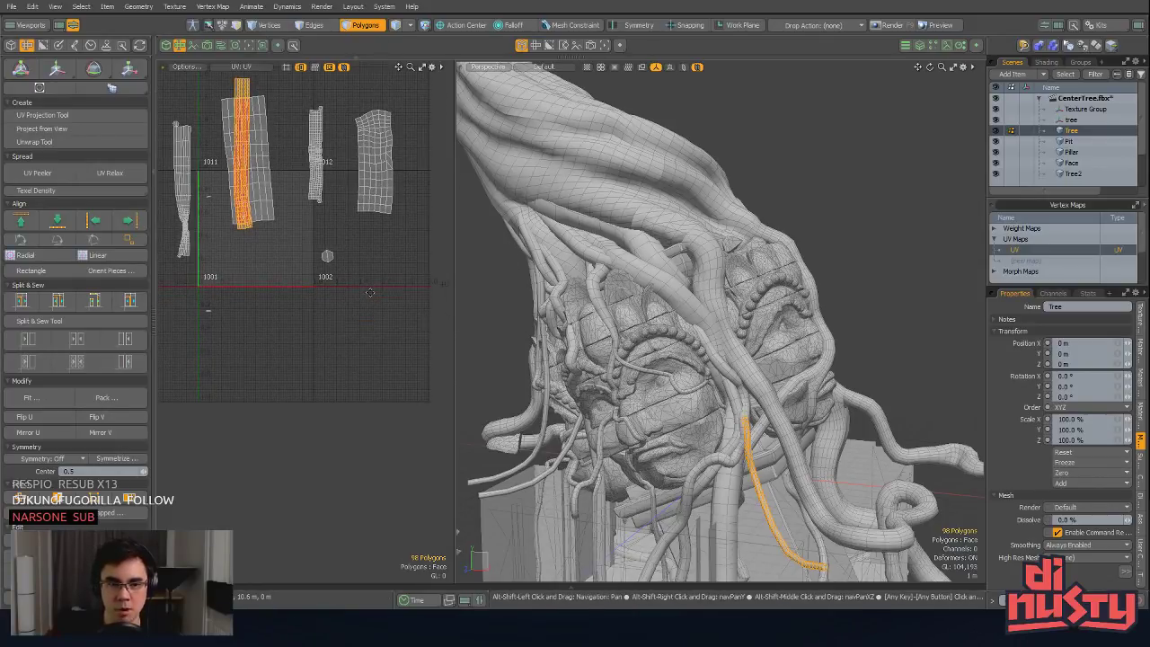
# Step: Select the twisted, pinched UV shell beside the UV grid and apply UV Relax to it in Adaptive mode
pyautogui.press('alt')
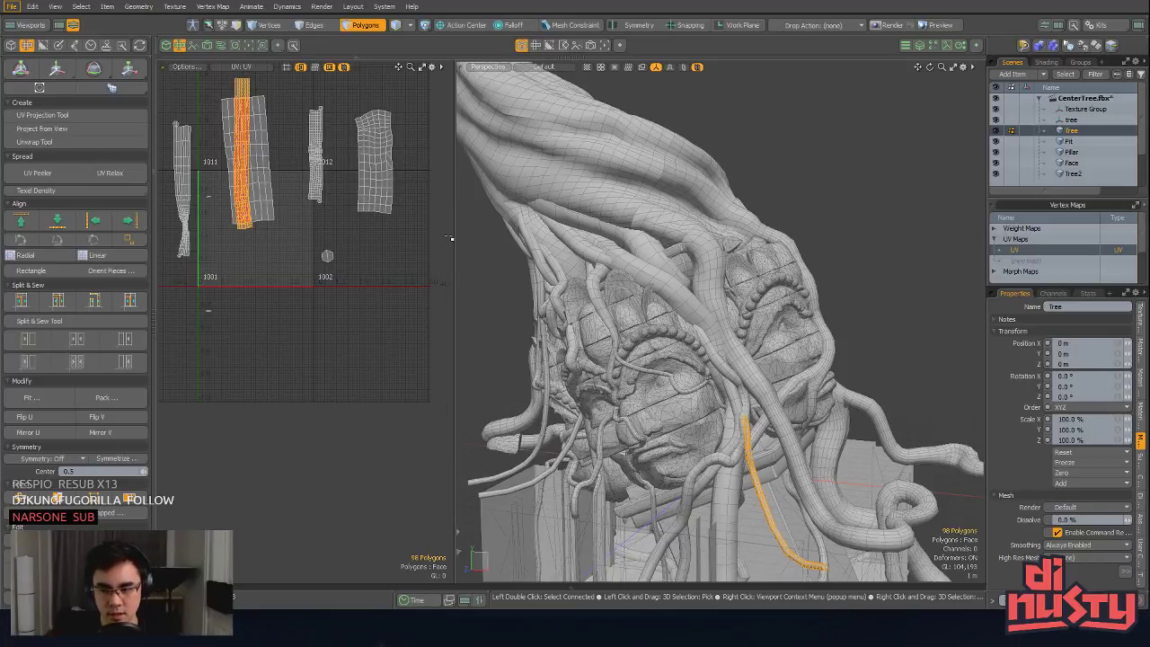
pyautogui.keyDown('alt'); pyautogui.moveTo(369, 295); pyautogui.dragTo(387, 332); pyautogui.keyUp('alt')
pyautogui.keyDown('ctrl'); pyautogui.keyDown('alt'); pyautogui.moveTo(386, 331); pyautogui.dragTo(283, 275); pyautogui.keyUp('alt'); pyautogui.keyUp('ctrl')
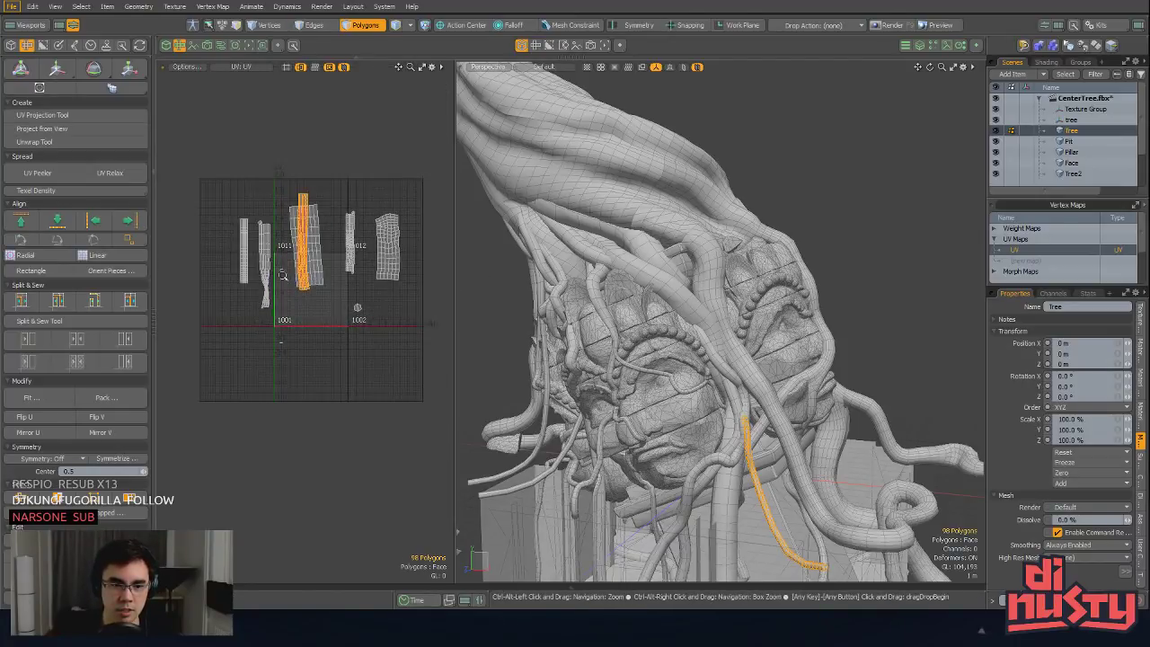
pyautogui.doubleClick(267, 269)
pyautogui.hotkey('shift', 'a')
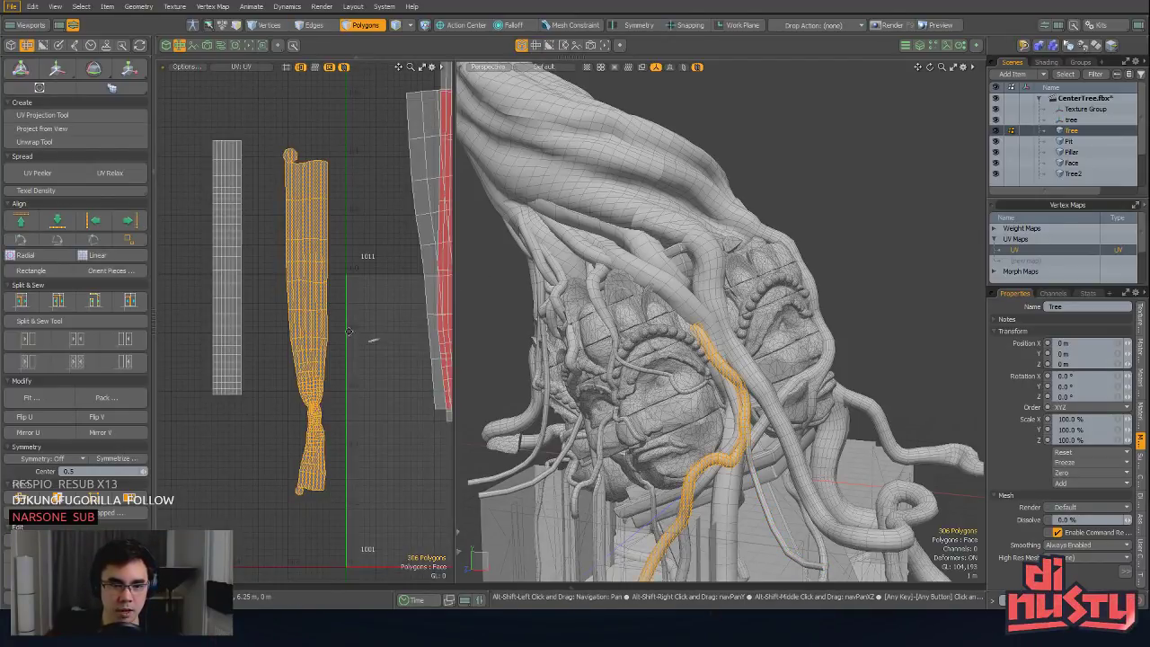
pyautogui.click(140, 174)
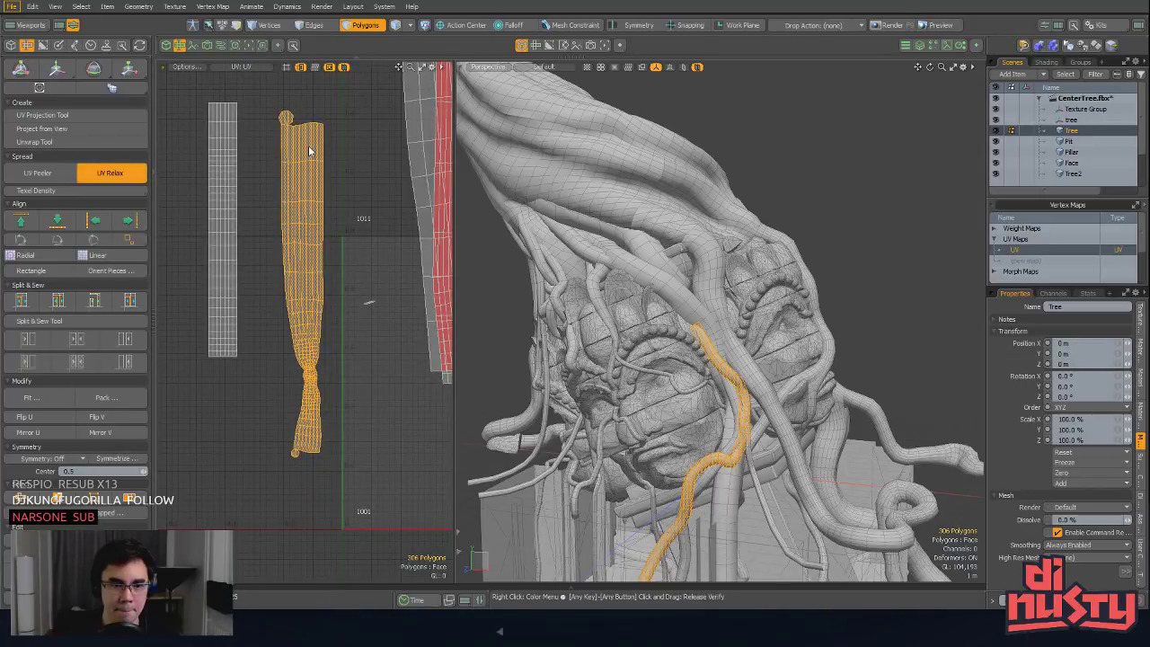
pyautogui.press('k')
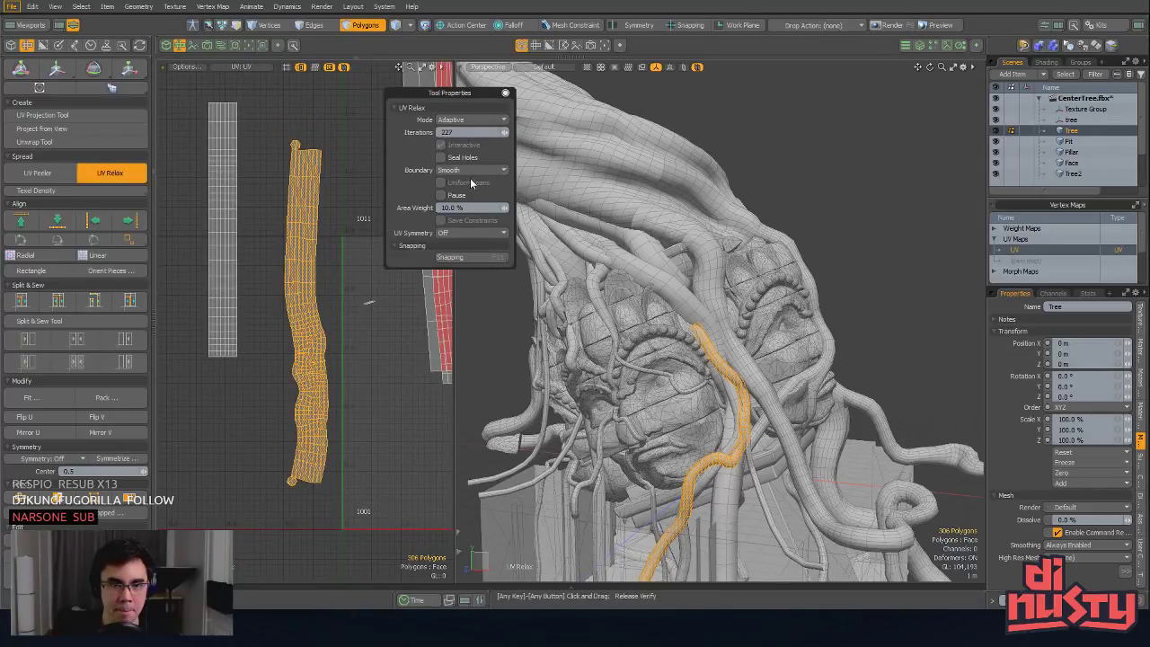
# Step: Try relaxing the twisted UV shell with the Boundary option set to Straighten
pyautogui.click(465, 170)
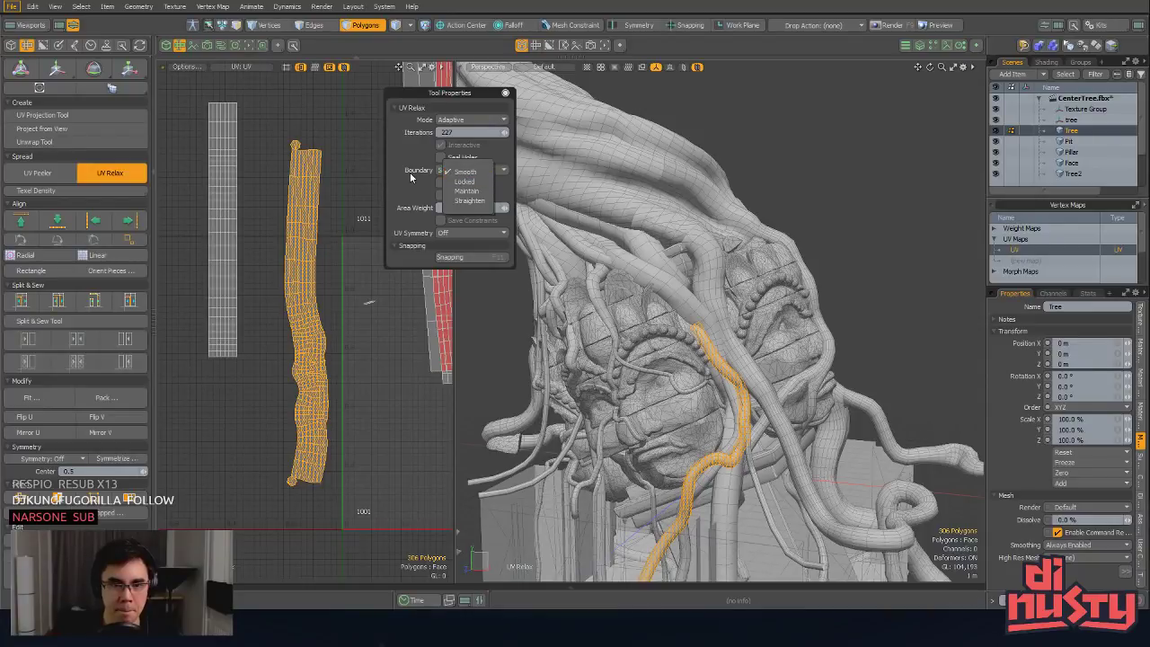
pyautogui.click(436, 200)
pyautogui.click(453, 169)
pyautogui.click(464, 198)
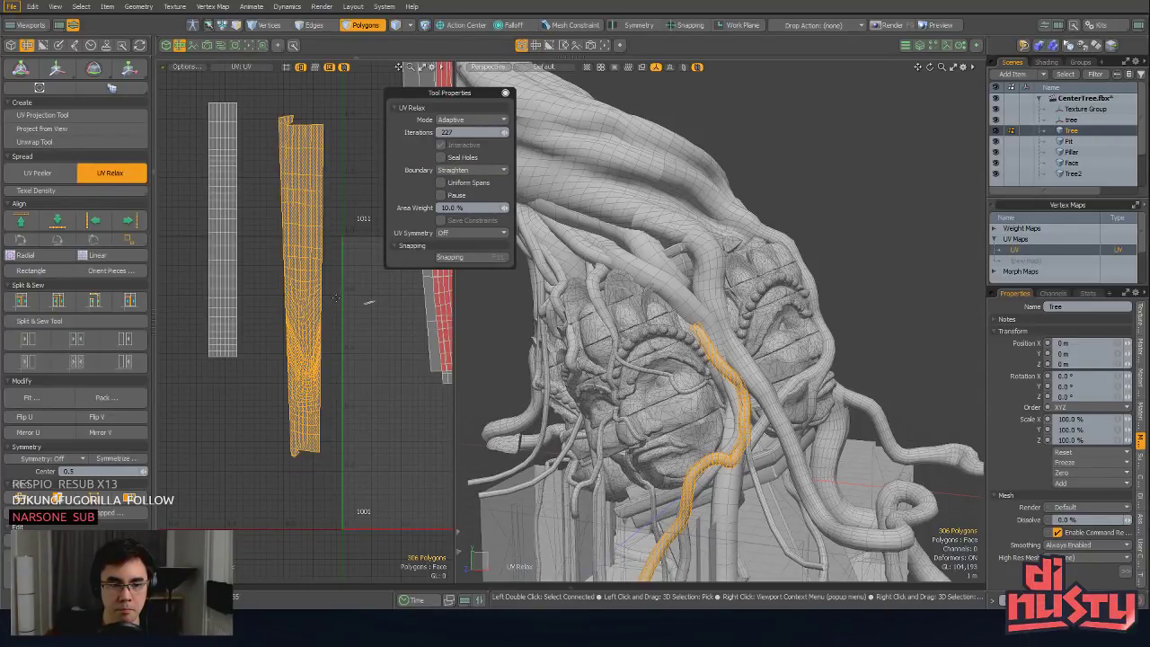
pyautogui.press('space')
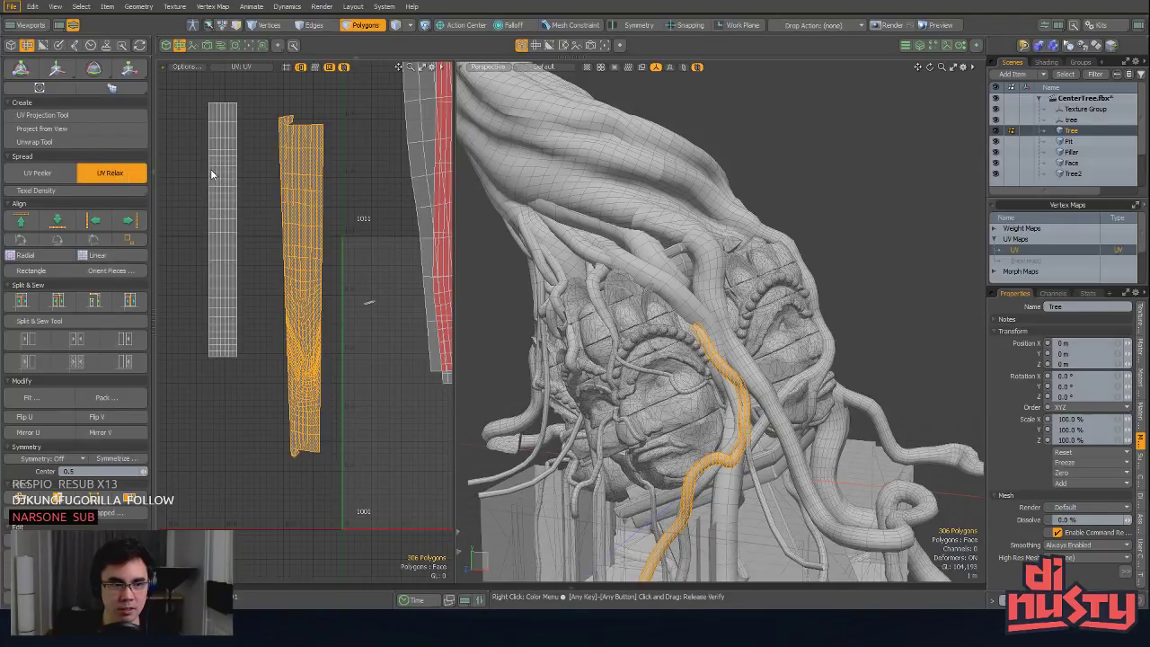
# Step: Try UV Relax again on the same shell with the Straighten boundary and Uniform Spans enabled
pyautogui.click(468, 168)
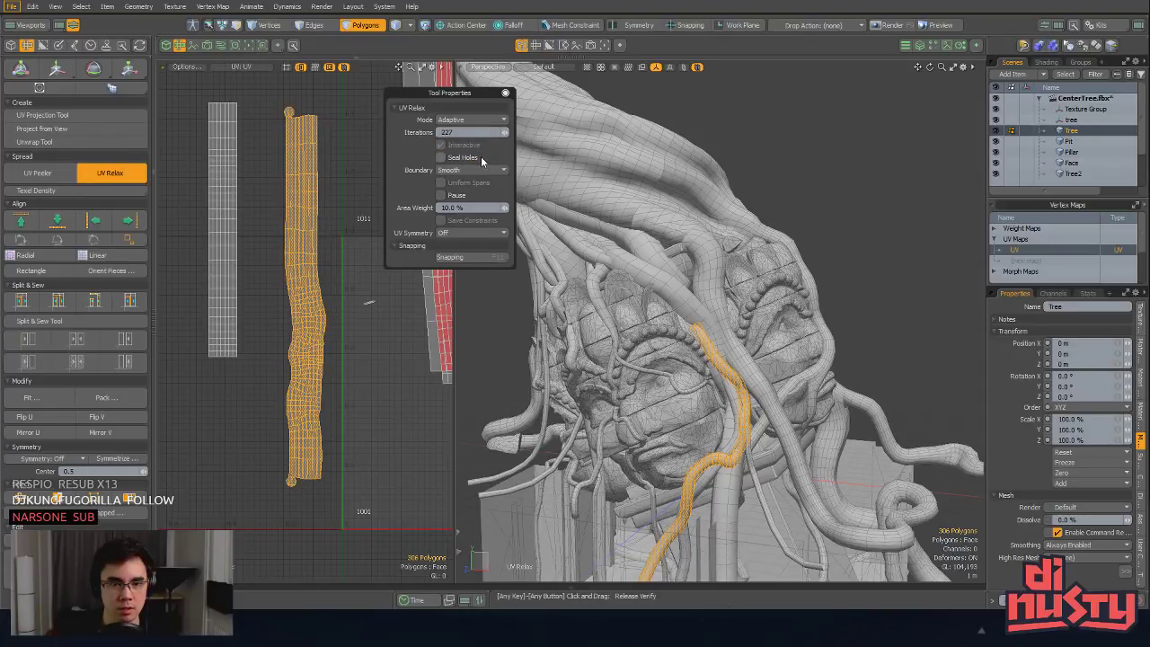
pyautogui.click(475, 171)
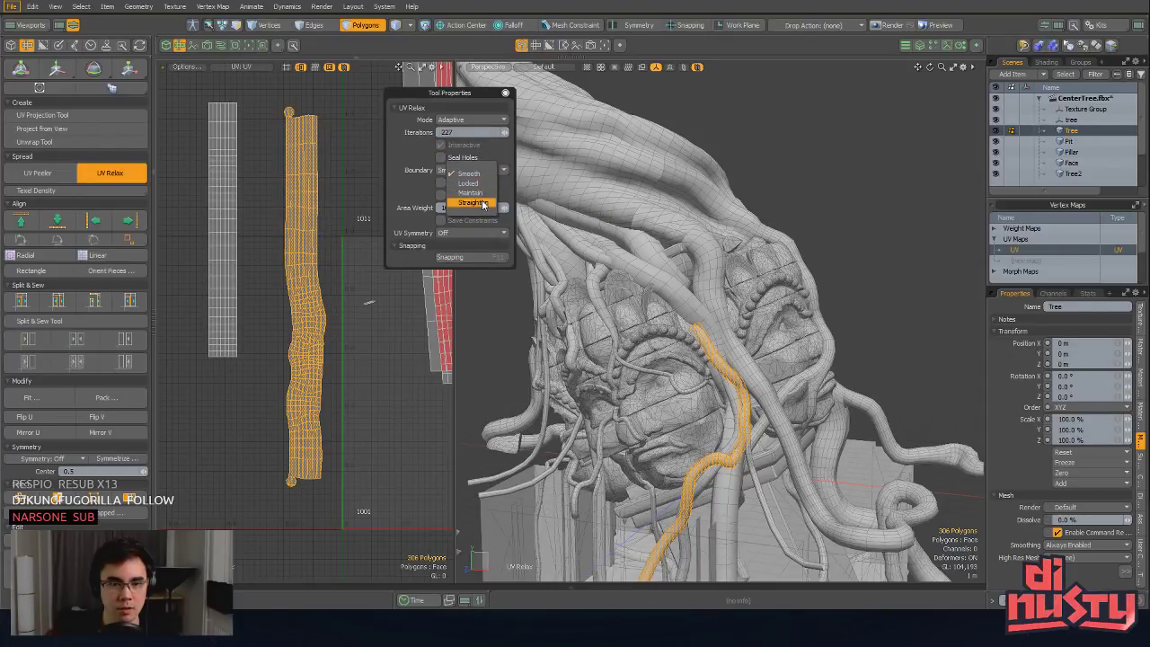
pyautogui.click(481, 199)
pyautogui.click(441, 183)
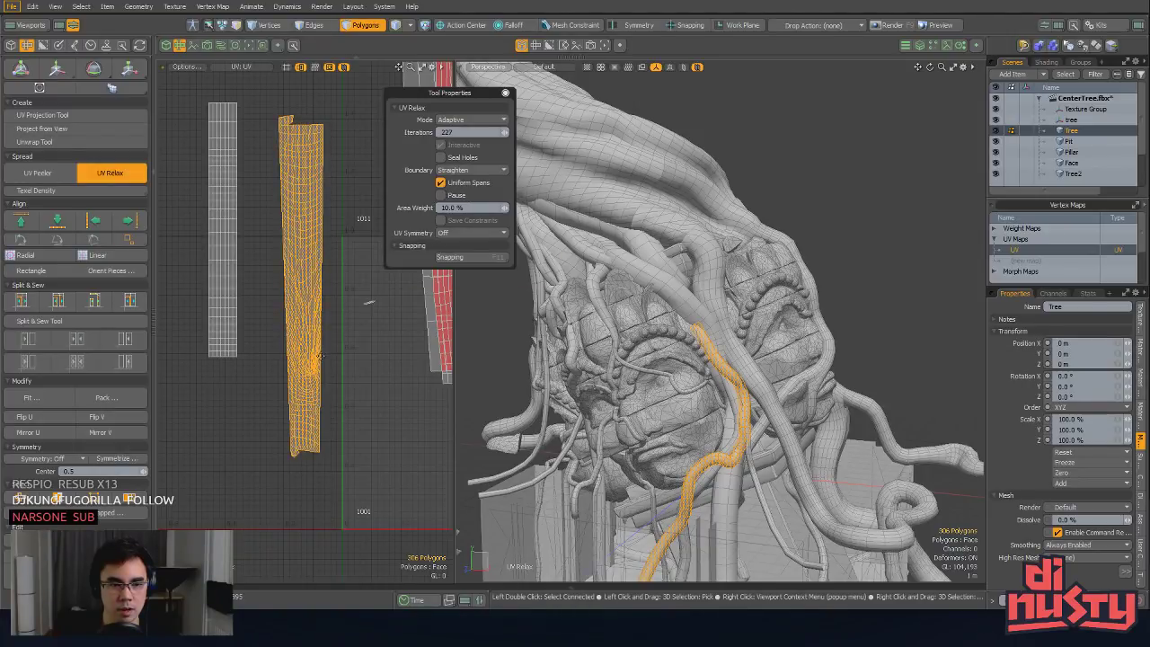
pyautogui.keyDown('ctrl'); pyautogui.keyDown('alt'); pyautogui.moveTo(348, 393); pyautogui.dragTo(426, 386); pyautogui.keyUp('alt'); pyautogui.keyUp('ctrl')
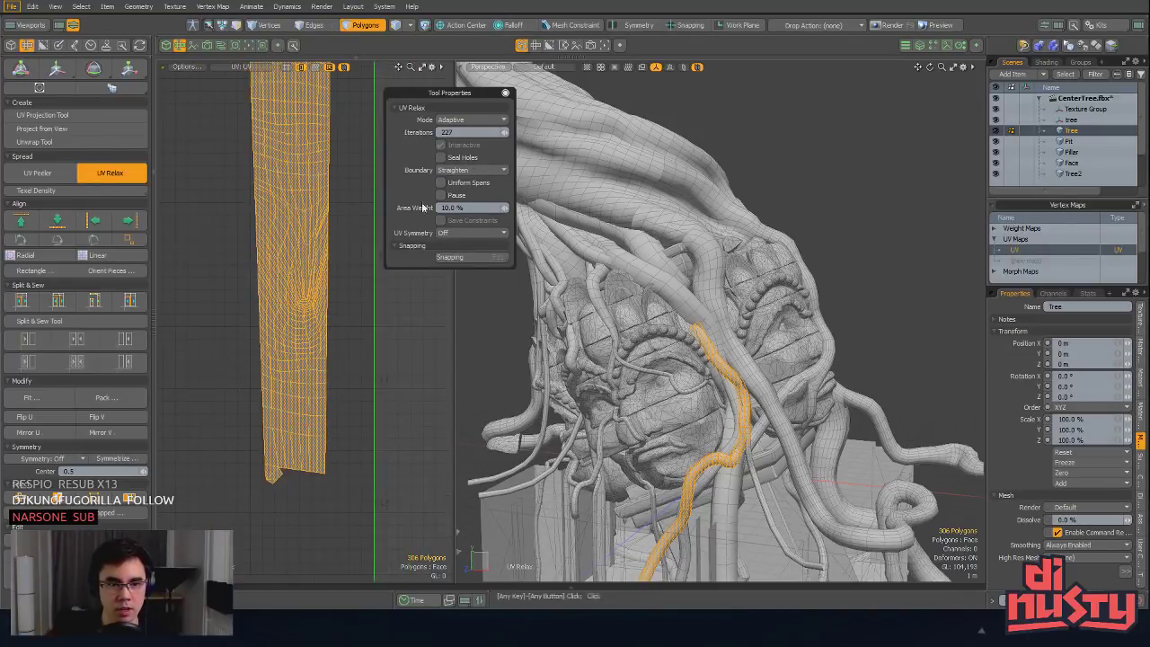
# Step: Set the UV Relax boundary to Smooth with 182 iterations and finish relaxing the shell
pyautogui.click(470, 170)
pyautogui.click(483, 140)
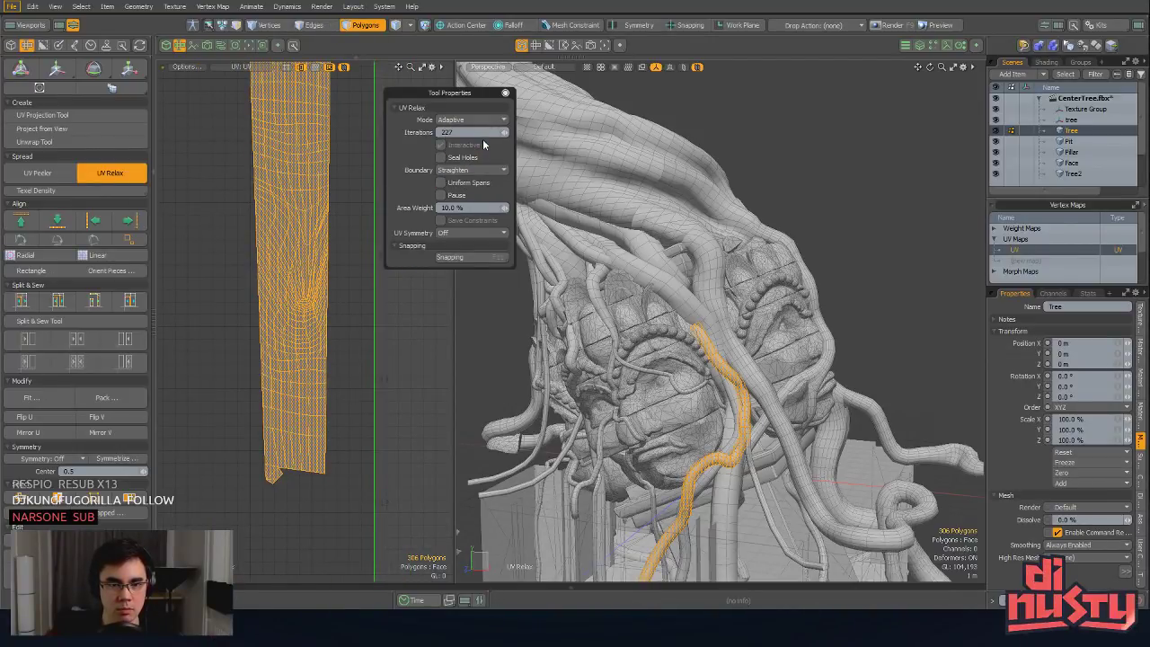
pyautogui.keyDown('ctrl'); pyautogui.keyDown('alt'); pyautogui.moveTo(377, 271); pyautogui.dragTo(326, 277); pyautogui.keyUp('alt'); pyautogui.keyUp('ctrl')
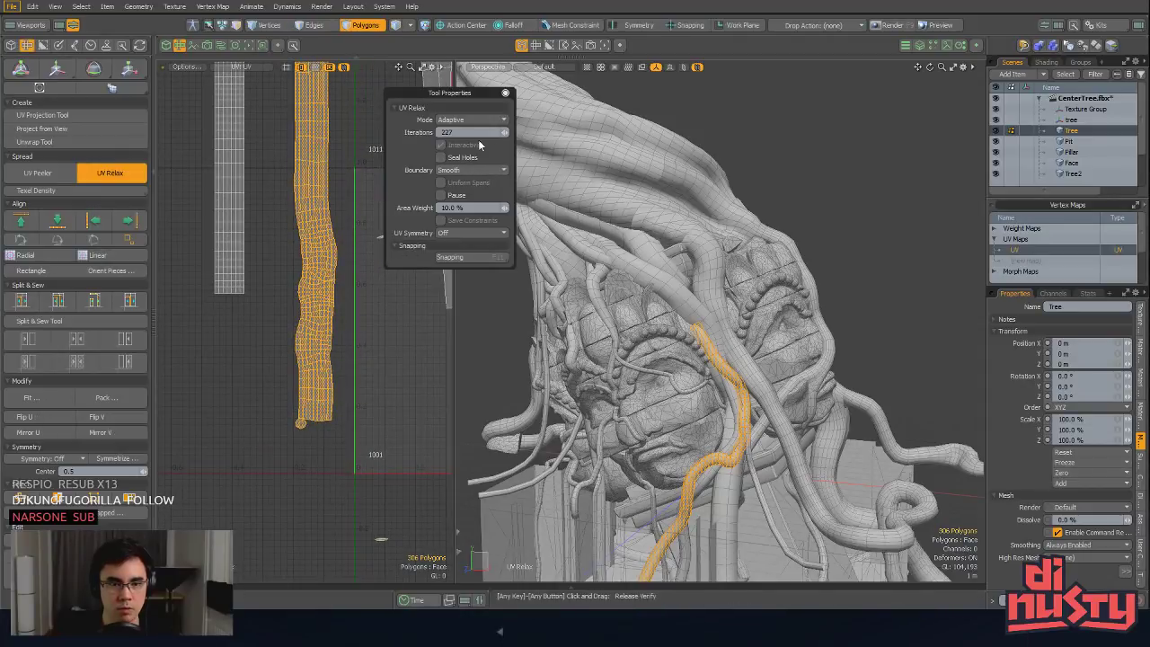
pyautogui.moveTo(339, 148); pyautogui.dragTo(330, 148)
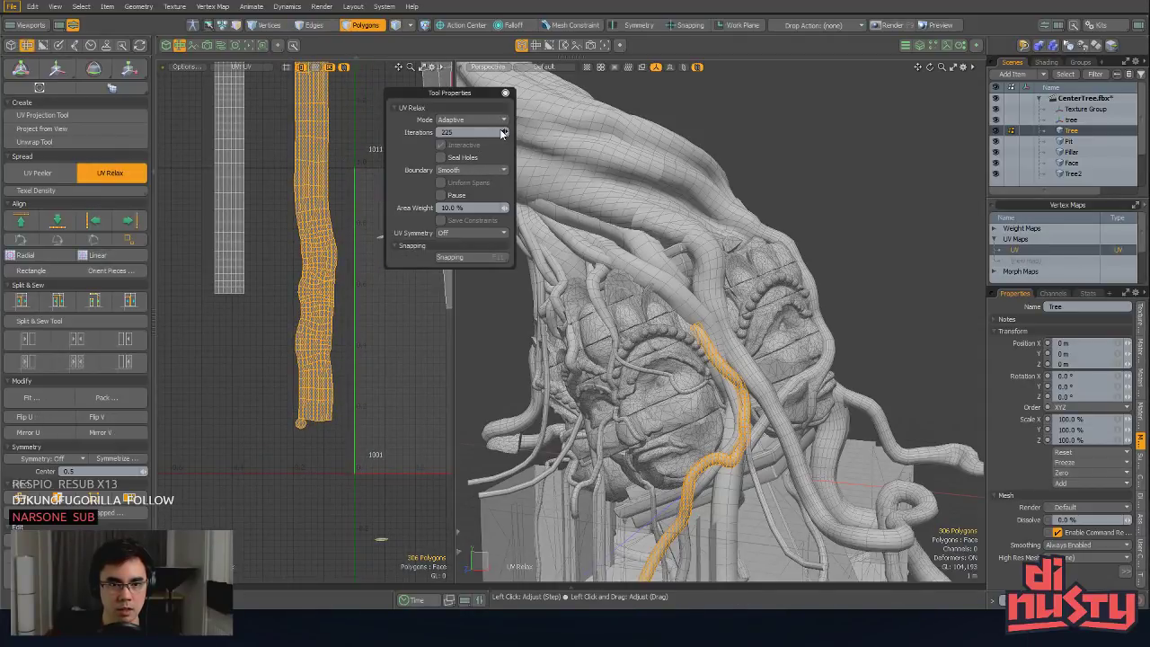
pyautogui.moveTo(502, 132); pyautogui.dragTo(562, 128)
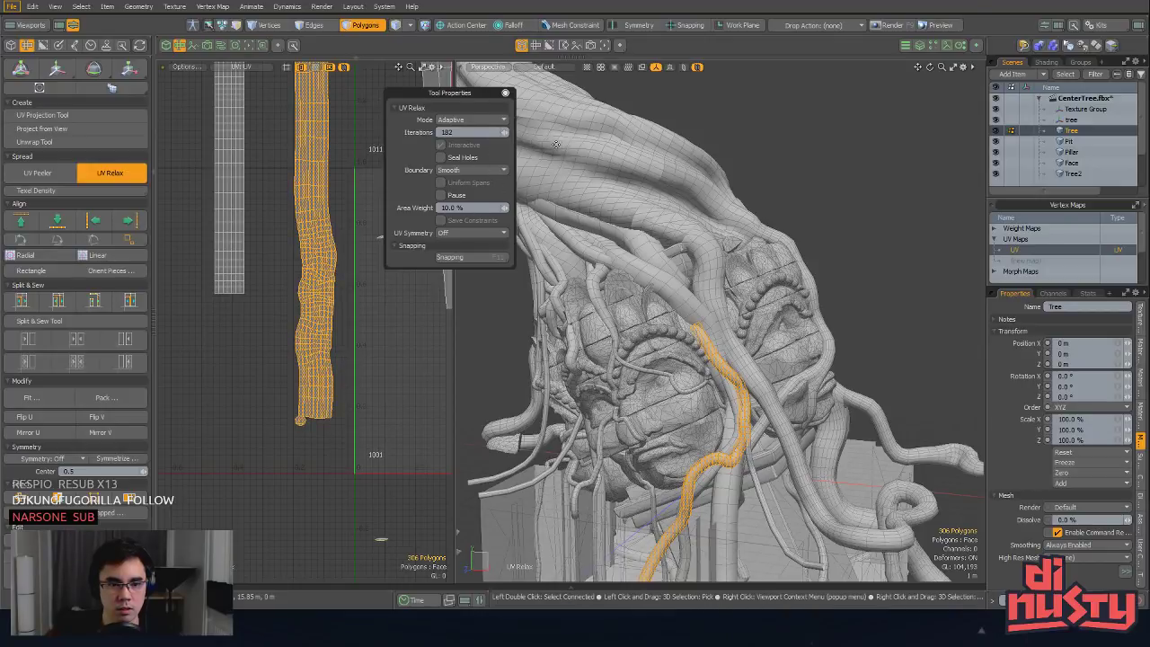
pyautogui.press('q')
# Step: Select all the UV shells in the UV view and normalize their UVs with the Texel Density tool
pyautogui.scroll(-8, 380, 208)
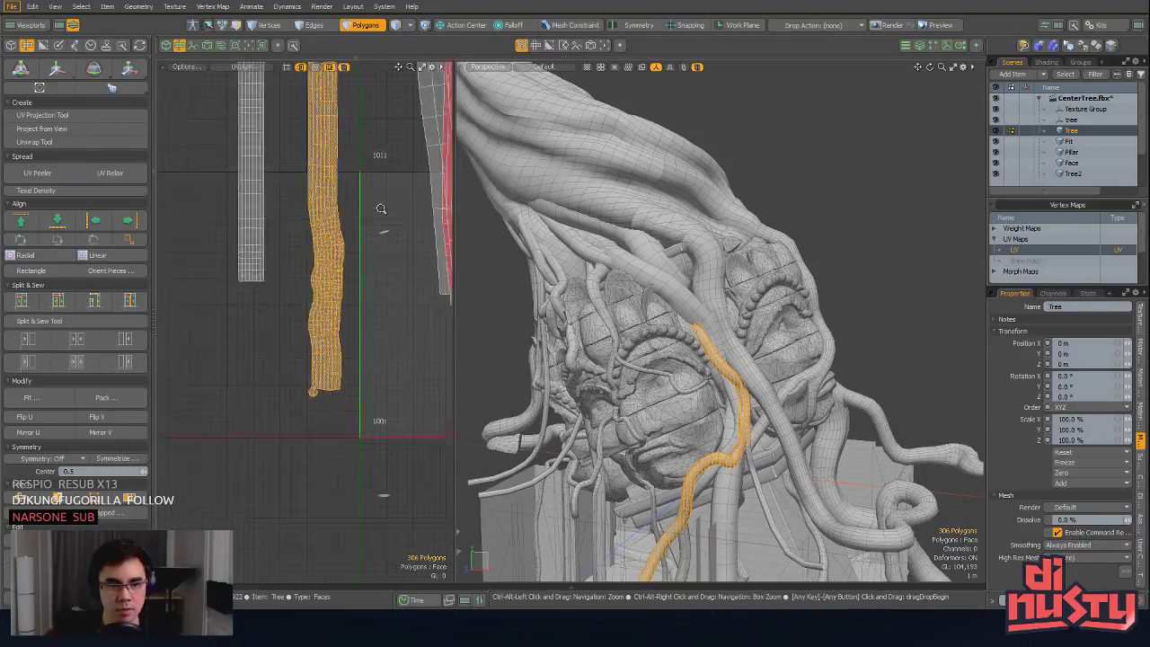
pyautogui.keyDown('alt'); pyautogui.moveTo(380, 256); pyautogui.dragTo(329, 281); pyautogui.keyUp('alt')
pyautogui.scroll(-2, 329, 277)
pyautogui.moveTo(282, 127)
pyautogui.mouseDown(button='right')
pyautogui.moveTo(303, 337)
pyautogui.moveTo(388, 206)
pyautogui.mouseUp(button='right')
pyautogui.keyDown('alt'); pyautogui.moveTo(359, 212); pyautogui.dragTo(414, 208); pyautogui.keyUp('alt')
pyautogui.click(52, 189)
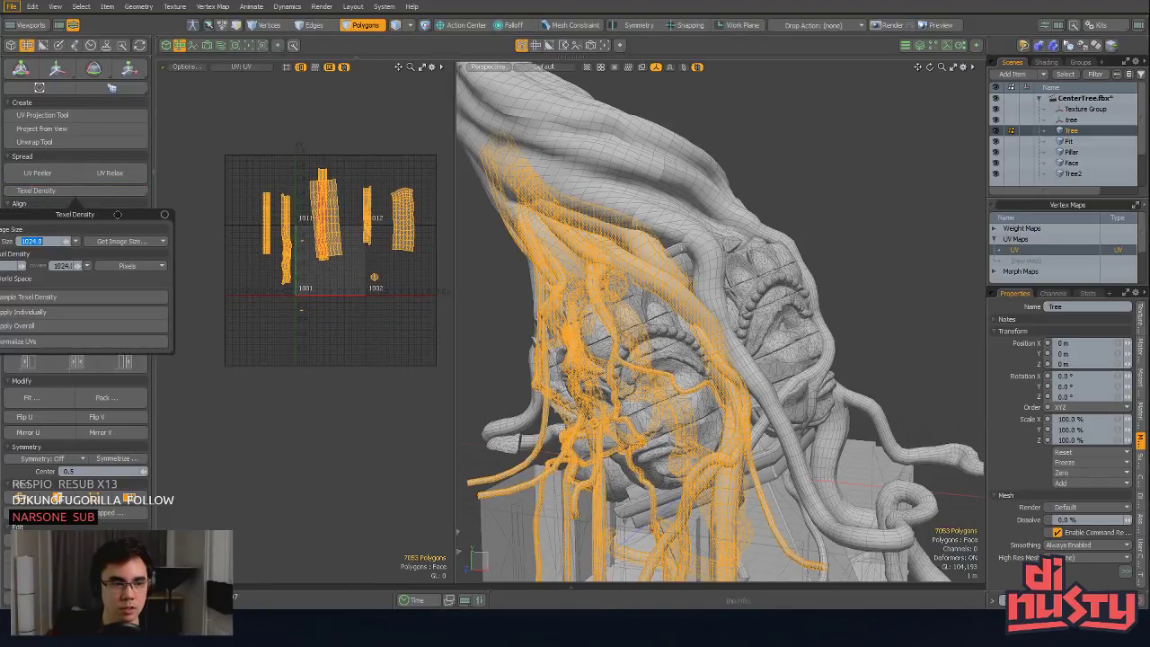
pyautogui.click(119, 340)
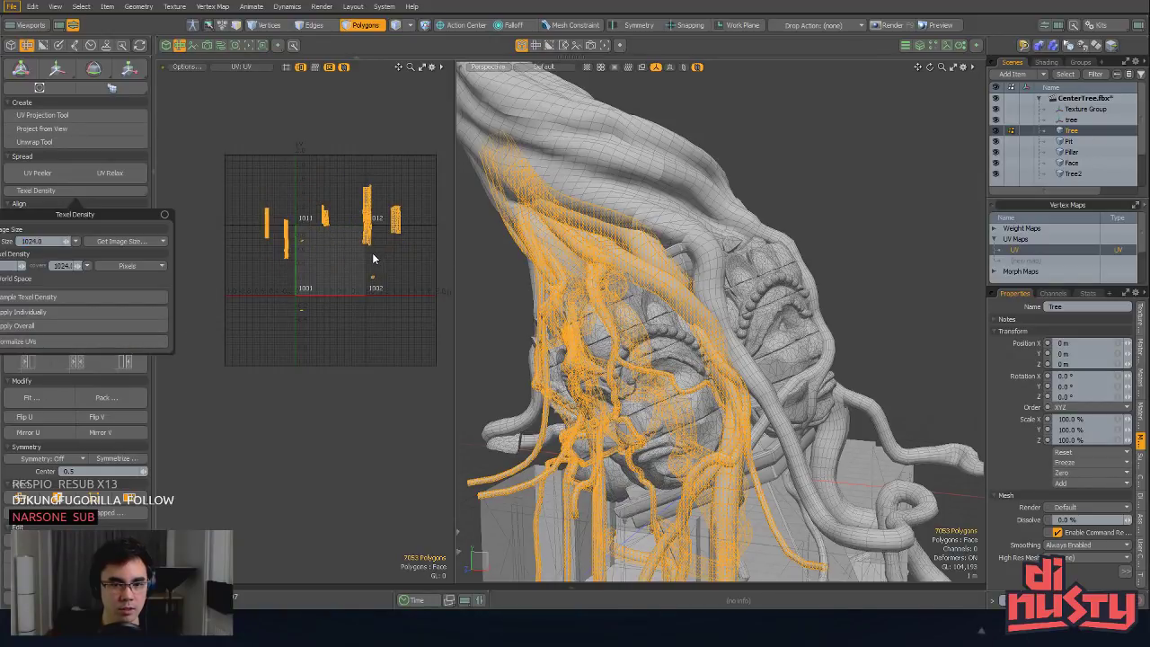
# Step: Apply the 1024 texel density overall to the selected UV shells
pyautogui.click(93, 325)
pyautogui.scroll(-10, 356, 280)
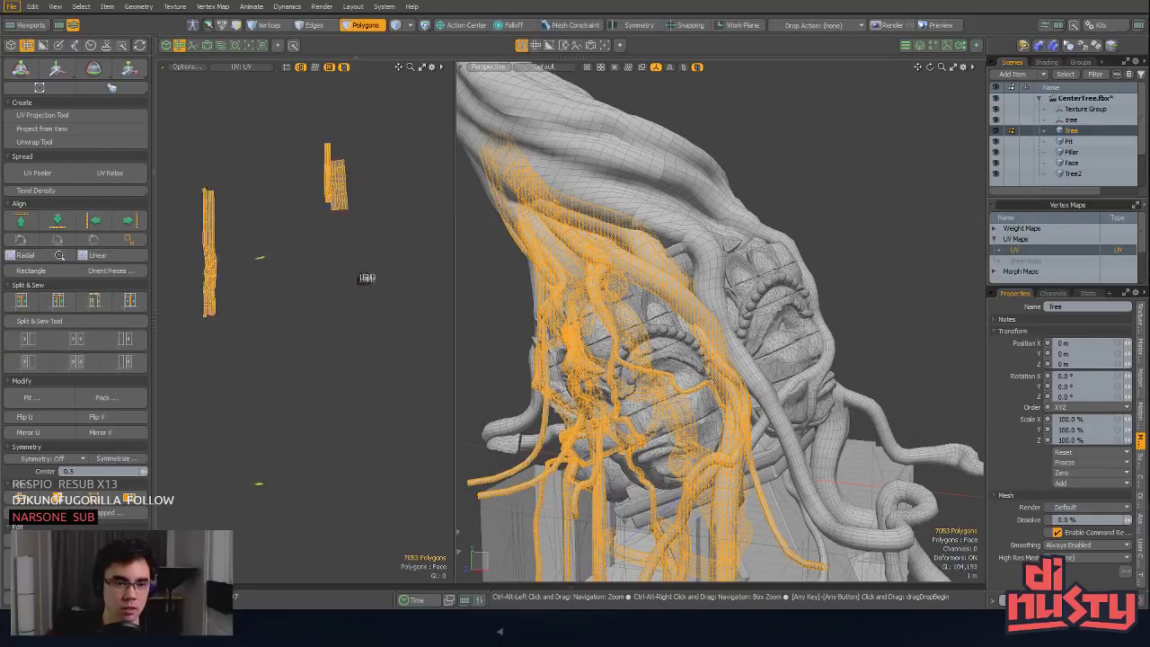
pyautogui.scroll(3, 358, 279)
pyautogui.scroll(-1, 358, 279)
pyautogui.click(30, 270)
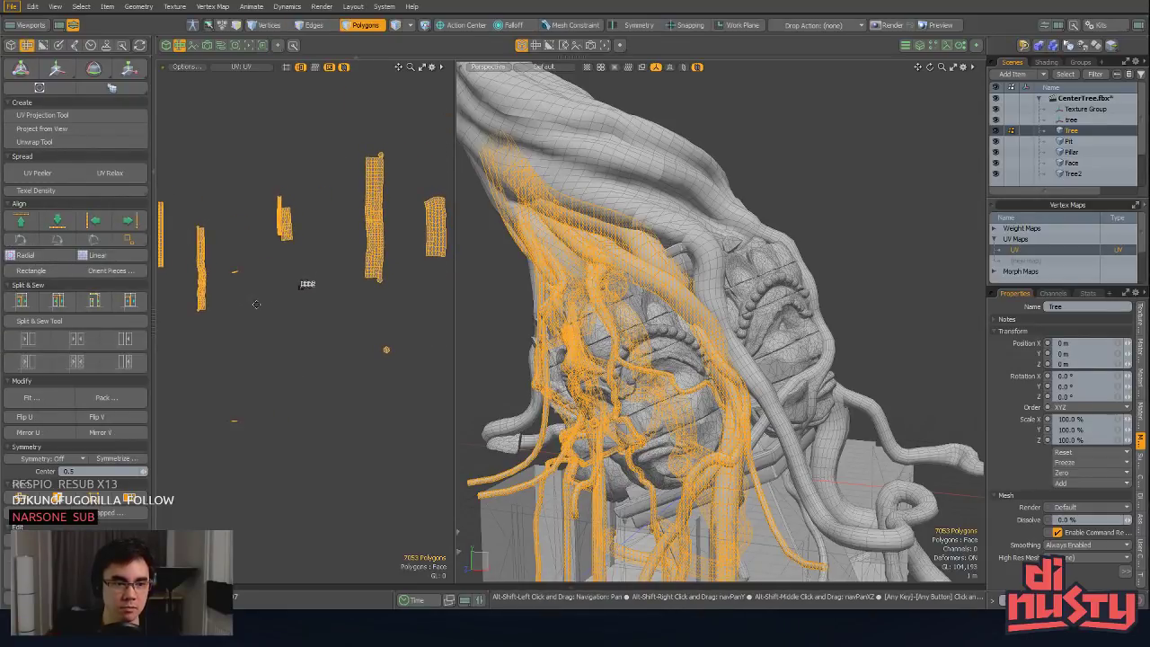
pyautogui.keyDown('alt'); pyautogui.keyDown('shift'); pyautogui.moveTo(251, 280); pyautogui.dragTo(265, 292); pyautogui.keyUp('shift'); pyautogui.keyUp('alt')
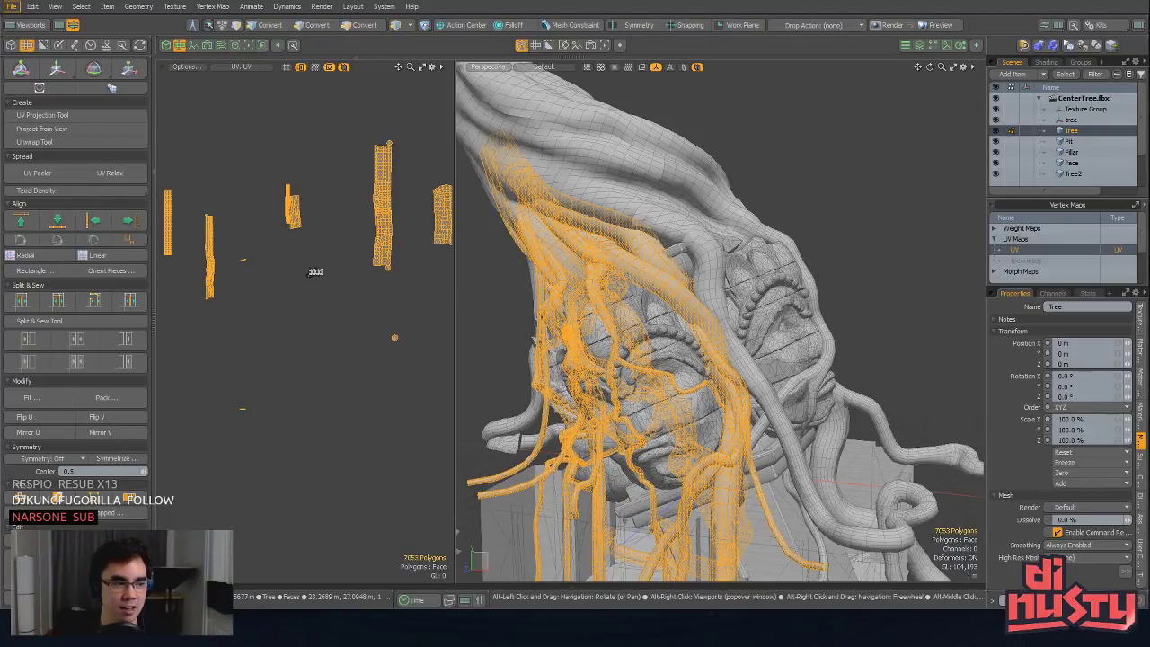
# Step: Switch to Unity and examine the bark texture's scale and consistency on the tree's roots
pyautogui.hotkey('alt', 'Tab')
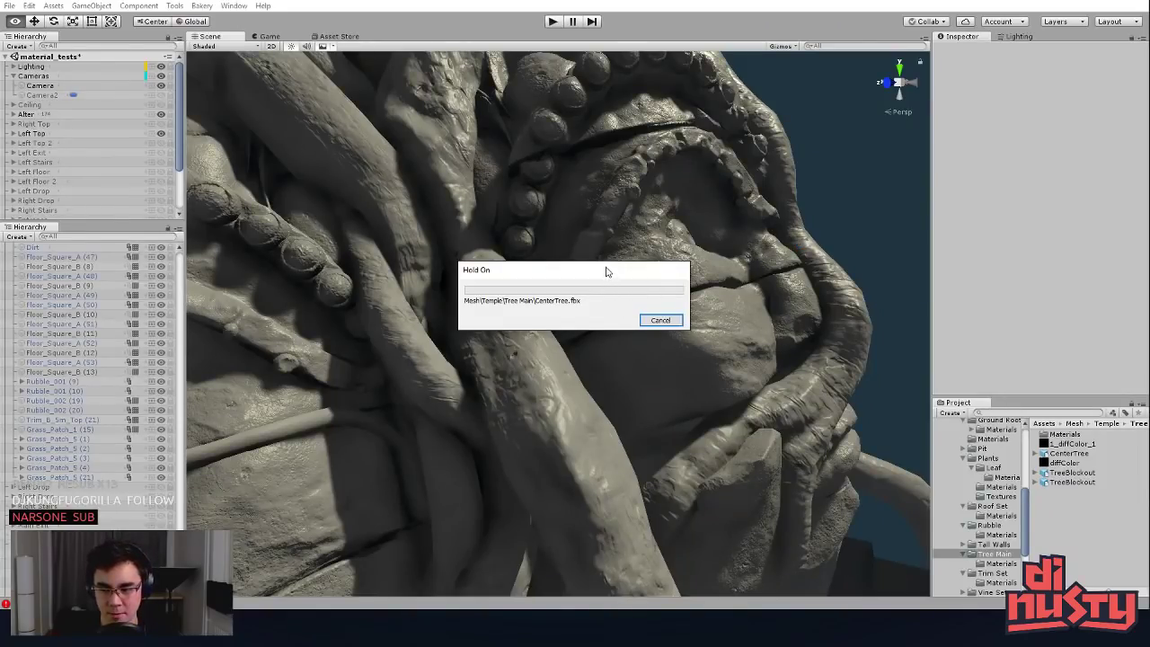
pyautogui.moveTo(407, 238)
pyautogui.keyDown('alt'); pyautogui.mouseDown()
pyautogui.moveTo(495, 264)
pyautogui.moveTo(549, 306)
pyautogui.mouseUp(); pyautogui.keyUp('alt')
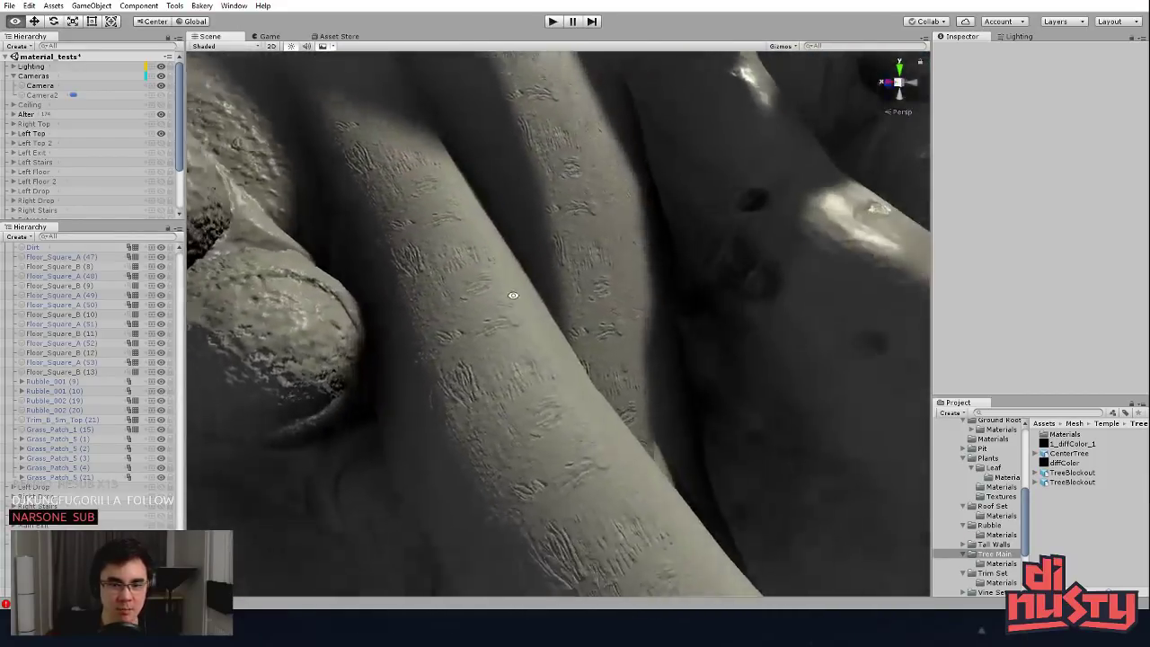
pyautogui.scroll(6, 550, 307)
pyautogui.scroll(8, 554, 311)
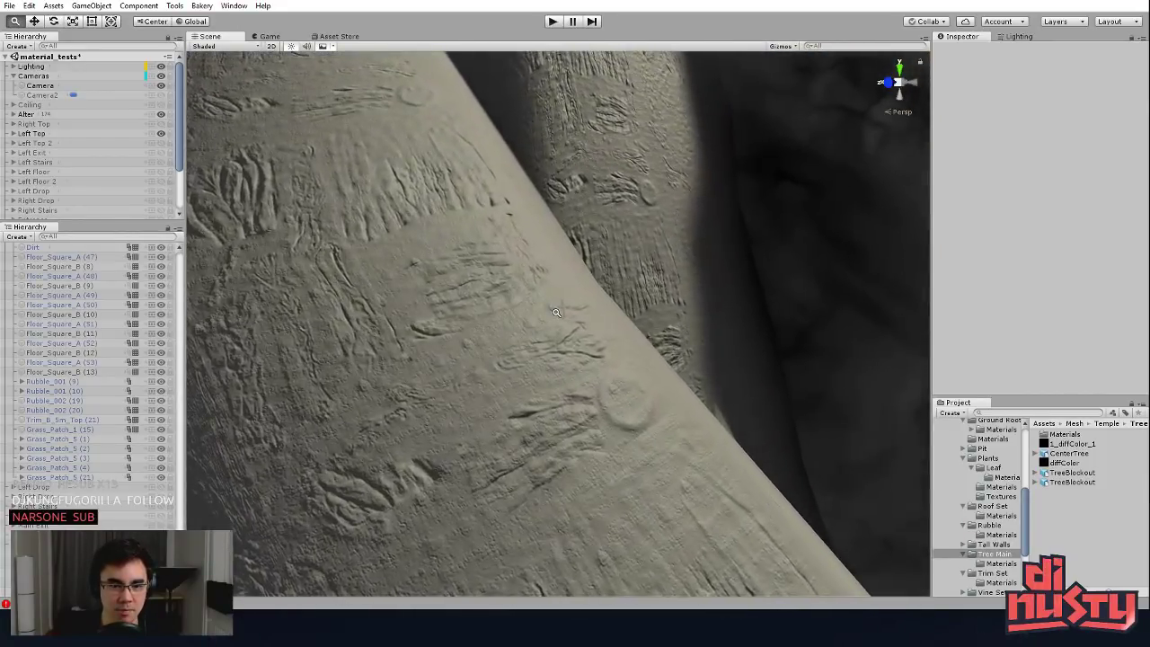
pyautogui.scroll(-8, 573, 321)
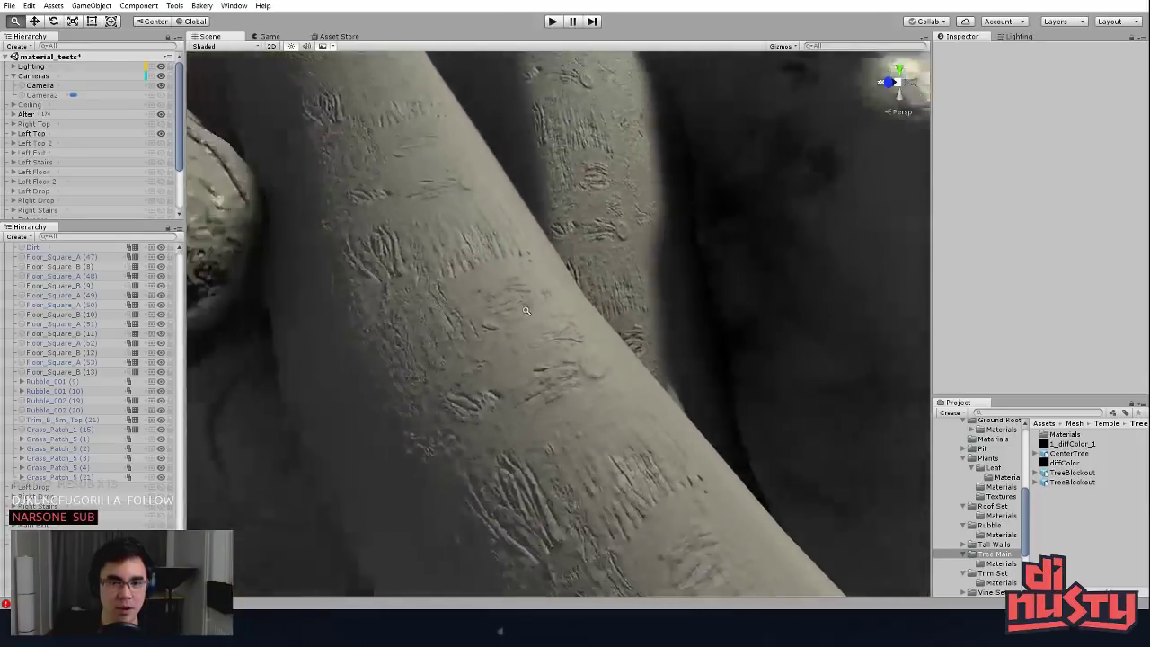
pyautogui.scroll(-5, 617, 270)
pyautogui.keyDown('alt'); pyautogui.moveTo(608, 275); pyautogui.dragTo(615, 307); pyautogui.keyUp('alt')
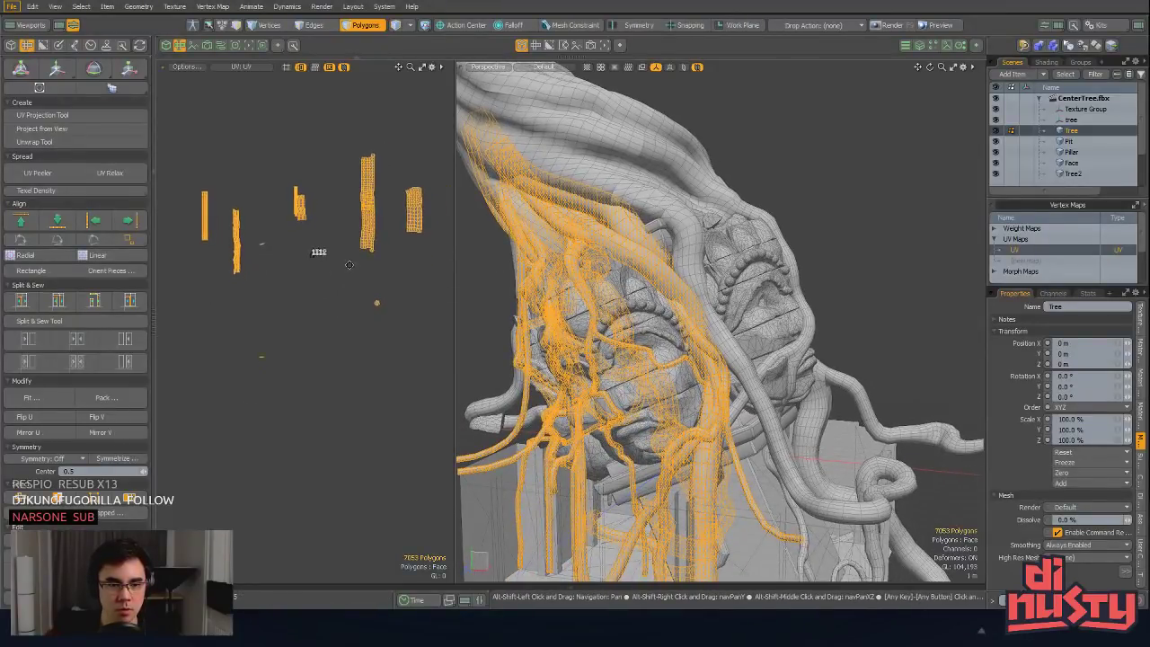
# Step: Undo the overall texel density scaling of the UV shells in Modo
pyautogui.keyDown('alt'); pyautogui.keyDown('shift'); pyautogui.moveTo(350, 265); pyautogui.dragTo(348, 287); pyautogui.keyUp('shift'); pyautogui.keyUp('alt')
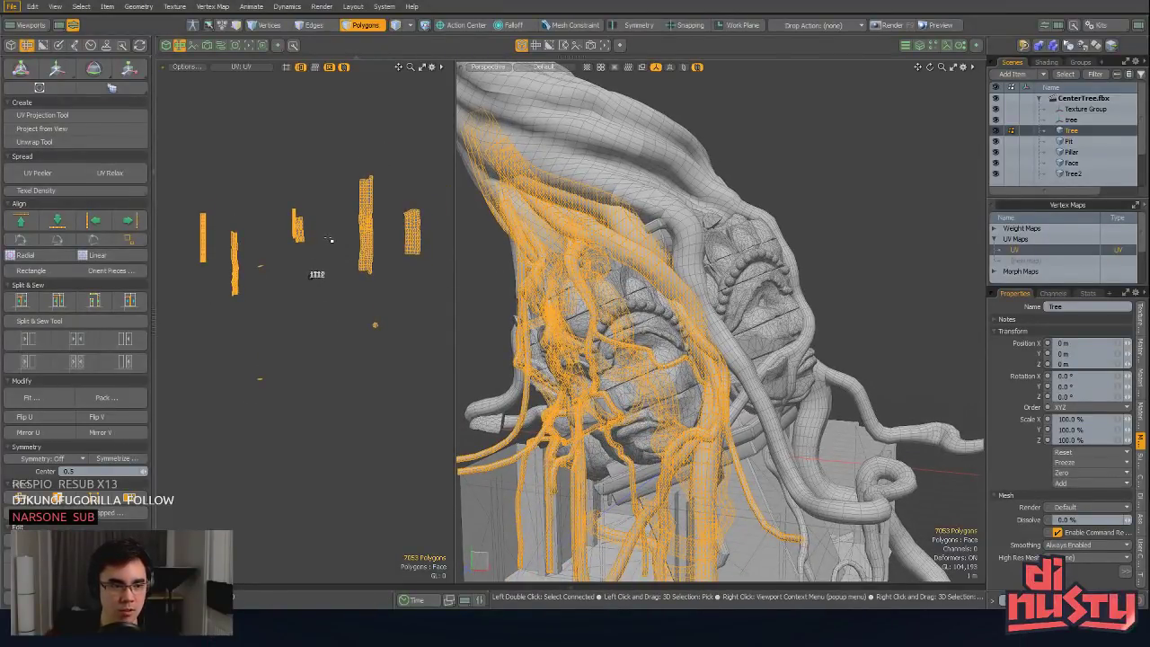
pyautogui.hotkey('ctrl', 'z')
pyautogui.keyDown('alt'); pyautogui.keyDown('shift'); pyautogui.moveTo(329, 279); pyautogui.dragTo(329, 237); pyautogui.keyUp('shift'); pyautogui.keyUp('alt')
pyautogui.hotkey('shift', 'a')
# Step: Select the vertices of the straight rectangular UV shell and move it into tile 1001, beneath the two small overlapping shells
pyautogui.press('1')
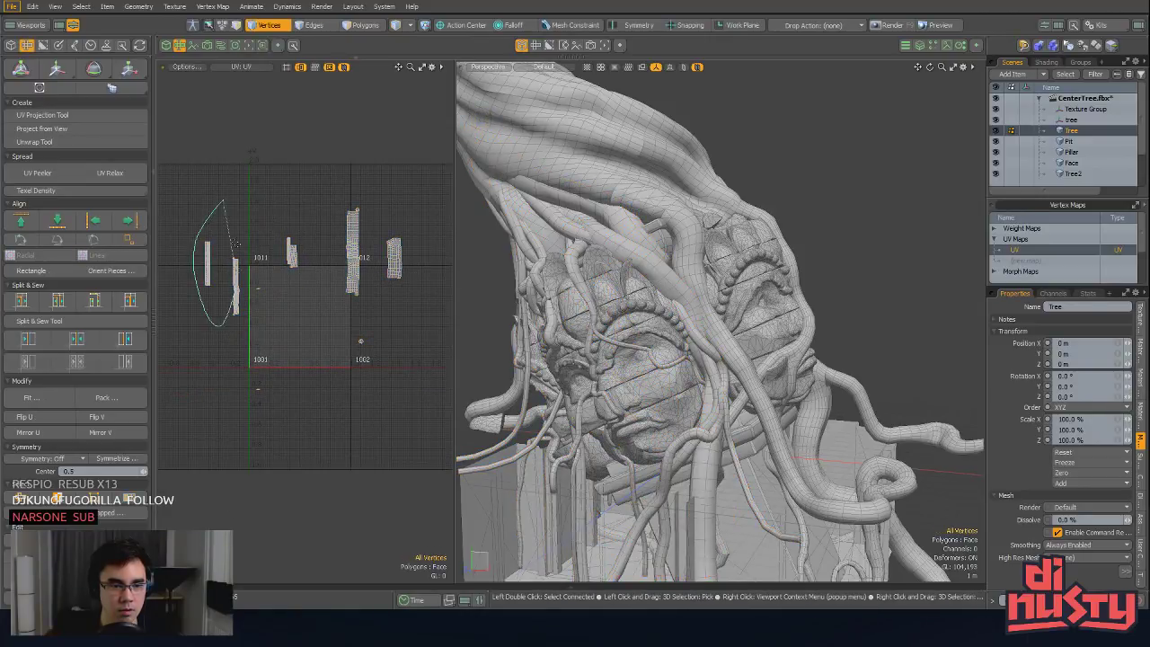
pyautogui.moveTo(236, 244); pyautogui.dragTo(236, 245, button='right')
pyautogui.press('w')
pyautogui.moveTo(238, 288); pyautogui.dragTo(289, 314)
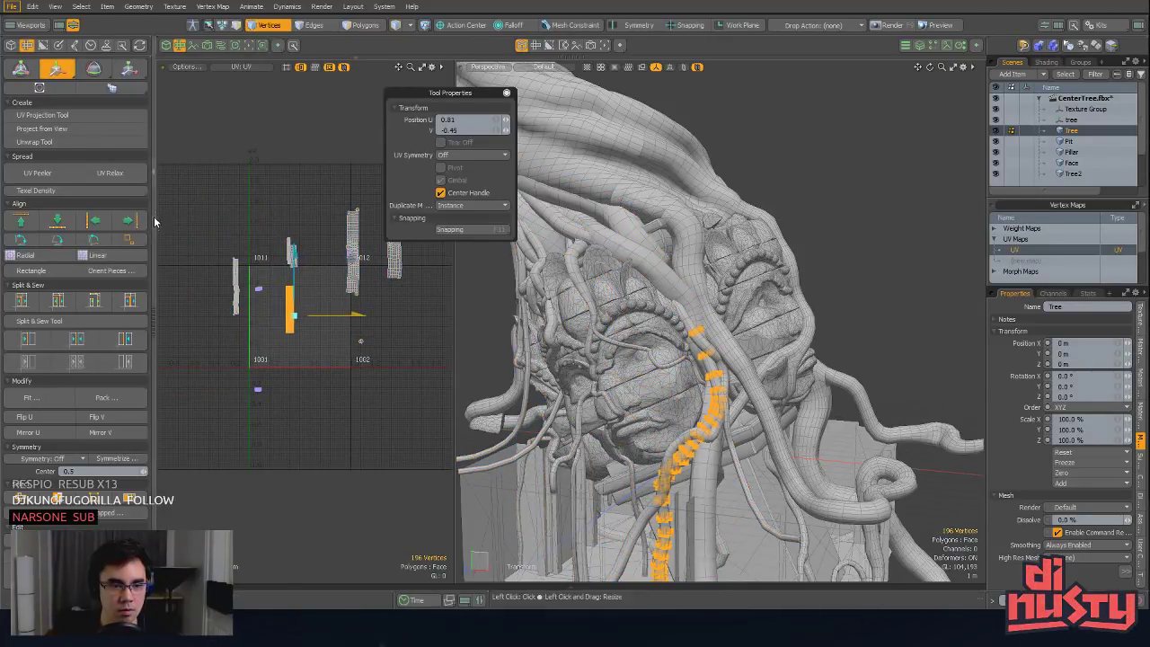
pyautogui.moveTo(233, 252)
pyautogui.mouseDown()
pyautogui.moveTo(328, 364)
pyautogui.moveTo(240, 222)
pyautogui.moveTo(235, 240)
pyautogui.mouseUp()
pyautogui.press('q')
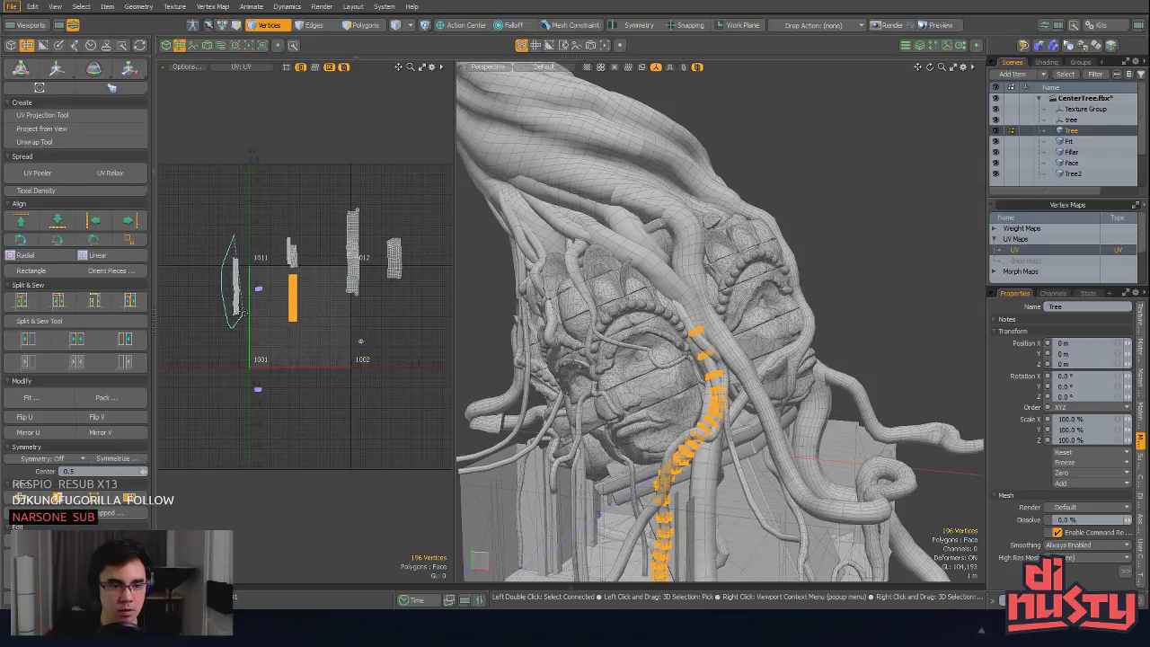
# Step: Select the narrow wavy UV shell just outside the UV grid as polygons and move it into tile 1001
pyautogui.moveTo(243, 313); pyautogui.dragTo(246, 245, button='right')
pyautogui.press('w')
pyautogui.press('q')
pyautogui.doubleClick(234, 280)
pyautogui.press('3')
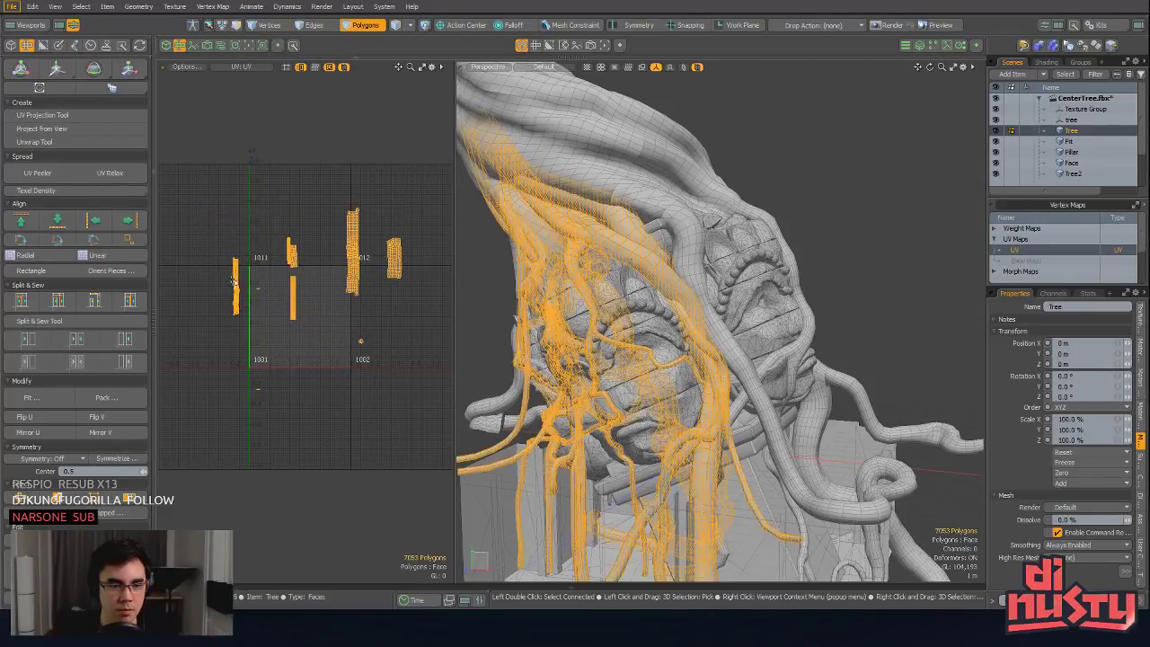
pyautogui.doubleClick(236, 280)
pyautogui.press('w')
pyautogui.press('q')
pyautogui.moveTo(236, 281); pyautogui.dragTo(279, 316)
pyautogui.doubleClick(237, 296)
pyautogui.press('w')
pyautogui.press('q')
# Step: Select the pair of small overlapping UV shells and move them fully inside tile 1001
pyautogui.doubleClick(293, 252)
pyautogui.keyDown('ctrl'); pyautogui.keyDown('alt'); pyautogui.moveTo(284, 243); pyautogui.dragTo(301, 245); pyautogui.keyUp('alt'); pyautogui.keyUp('ctrl')
pyautogui.moveTo(300, 247)
pyautogui.mouseDown()
pyautogui.moveTo(302, 268)
pyautogui.moveTo(324, 262)
pyautogui.moveTo(381, 384)
pyautogui.moveTo(252, 359)
pyautogui.mouseUp()
pyautogui.press(']')
pyautogui.press('w')
pyautogui.press('q')
pyautogui.click(381, 383)
pyautogui.keyDown('alt'); pyautogui.moveTo(338, 273); pyautogui.dragTo(304, 272); pyautogui.keyUp('alt')
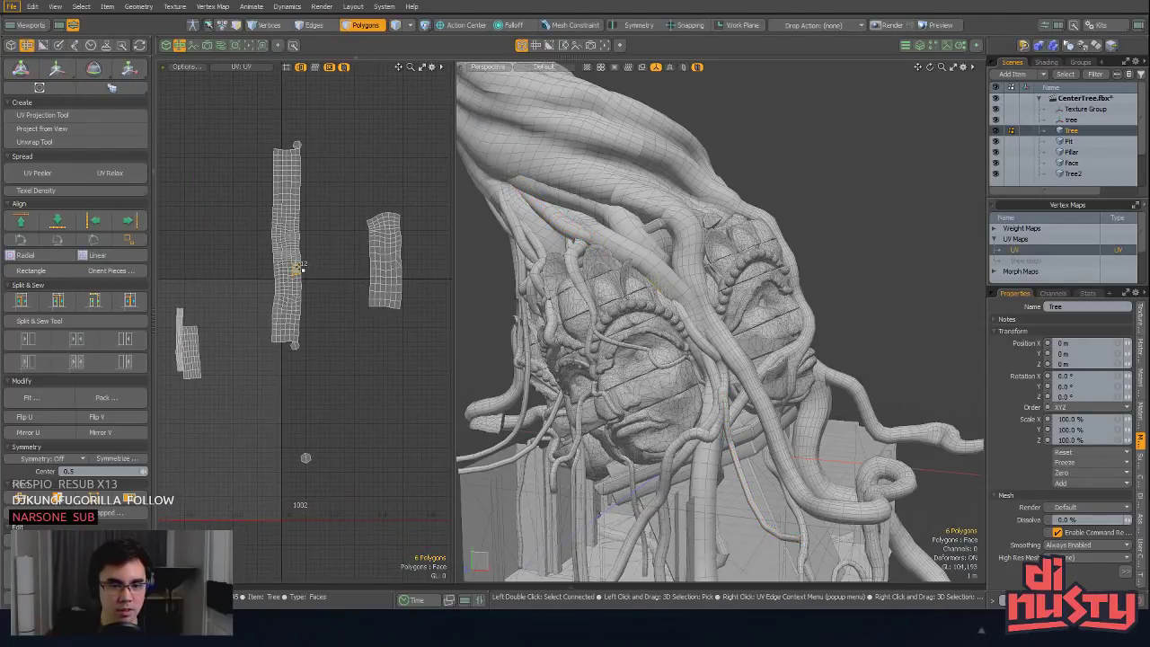
# Step: Move the long wavy UV shell off the 1001–1002 boundary into tile 1001, beside the small overlapping pair
pyautogui.doubleClick(302, 256)
pyautogui.press('w')
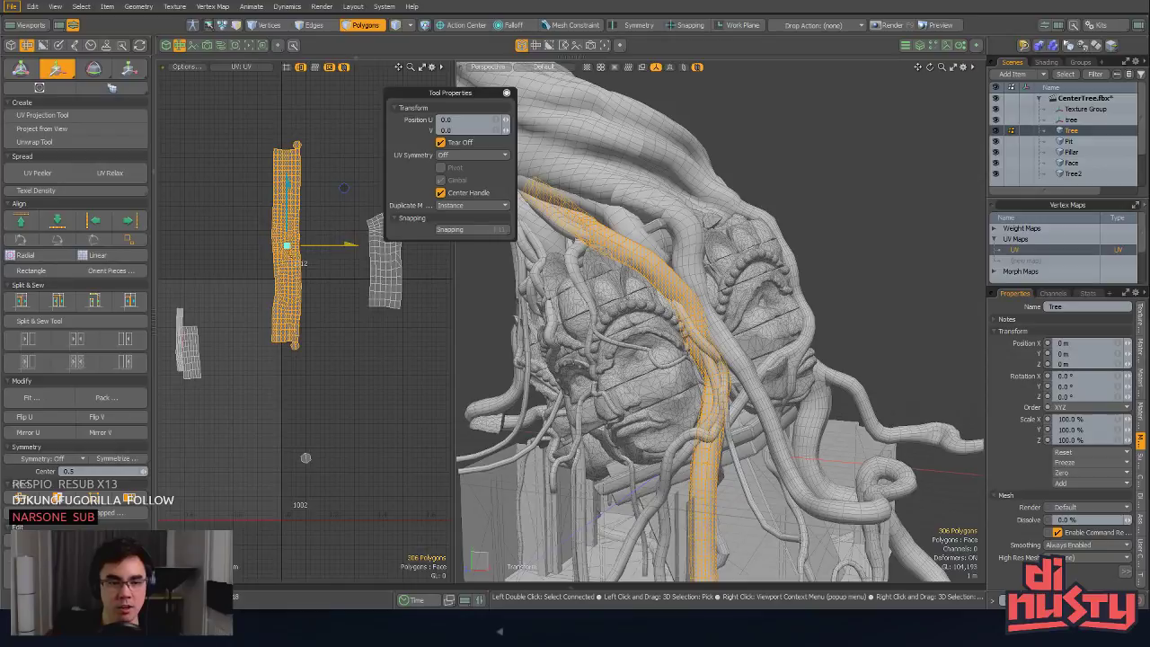
pyautogui.moveTo(287, 247); pyautogui.dragTo(221, 329)
pyautogui.press('space')
# Step: Select the wide curved UV shell and move it into tile 1001 beside the long wavy shell
pyautogui.click(386, 270)
pyautogui.press('w')
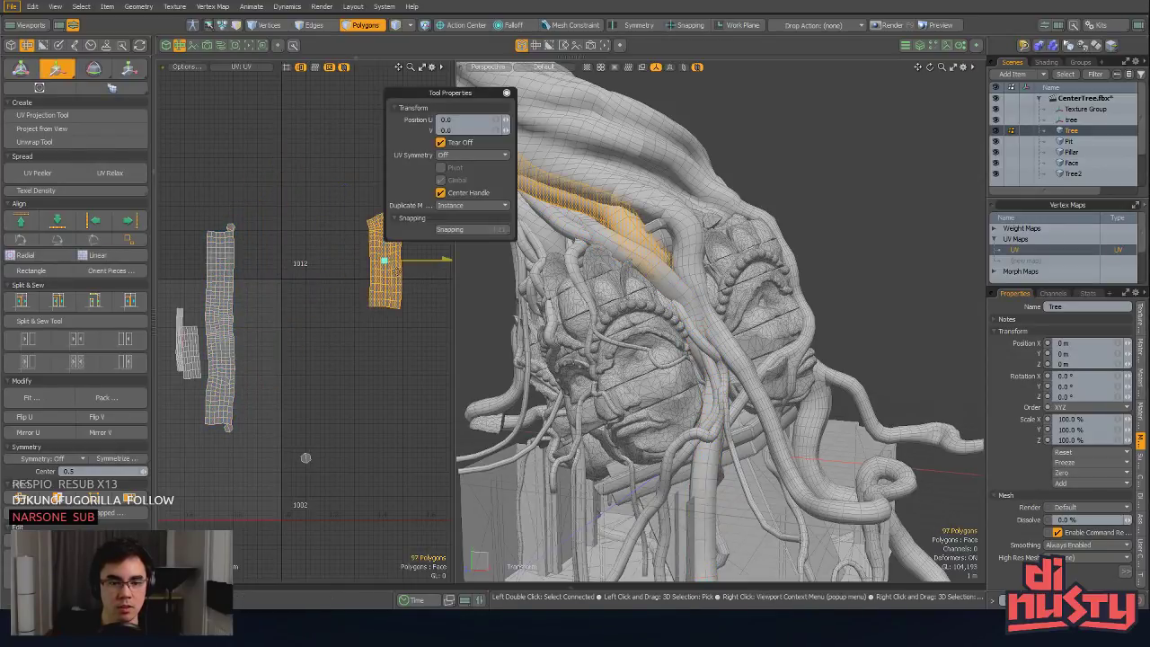
pyautogui.moveTo(396, 272)
pyautogui.mouseDown()
pyautogui.moveTo(306, 364)
pyautogui.moveTo(358, 286)
pyautogui.moveTo(369, 307)
pyautogui.mouseUp()
pyautogui.press('space')
pyautogui.click(307, 364)
# Step: Select all the tree root UV shells, set the texel density to 512 pixels and apply it overall
pyautogui.scroll(-4, 369, 296)
pyautogui.moveTo(266, 199); pyautogui.dragTo(380, 156, button='right')
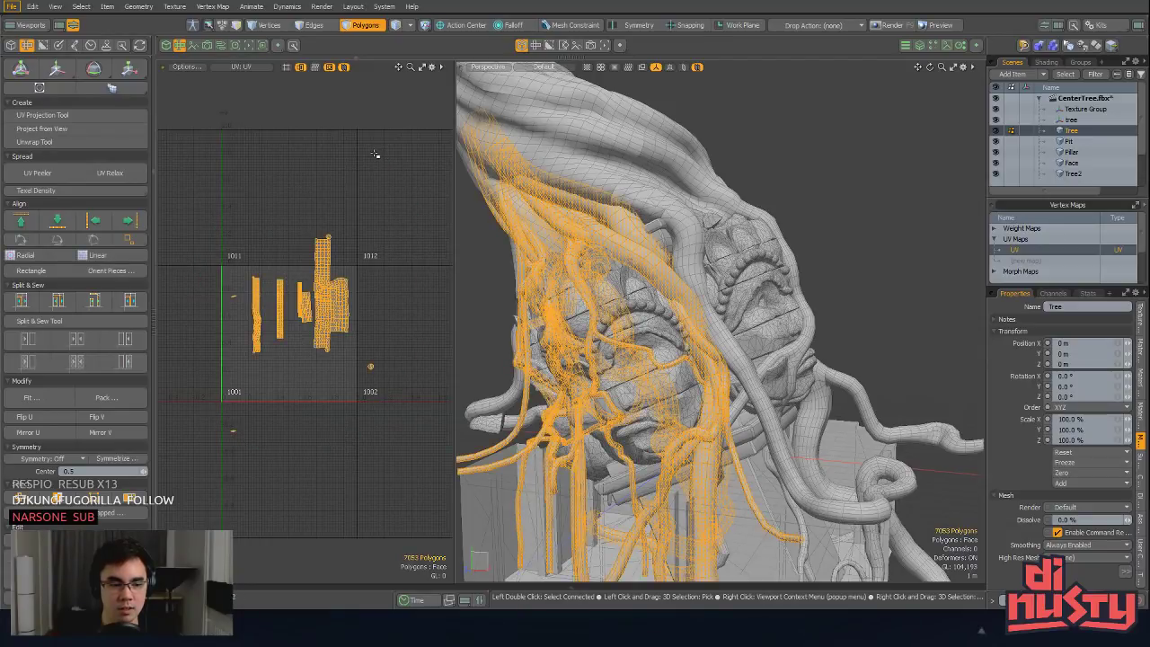
pyautogui.click(94, 191)
pyautogui.click(65, 265)
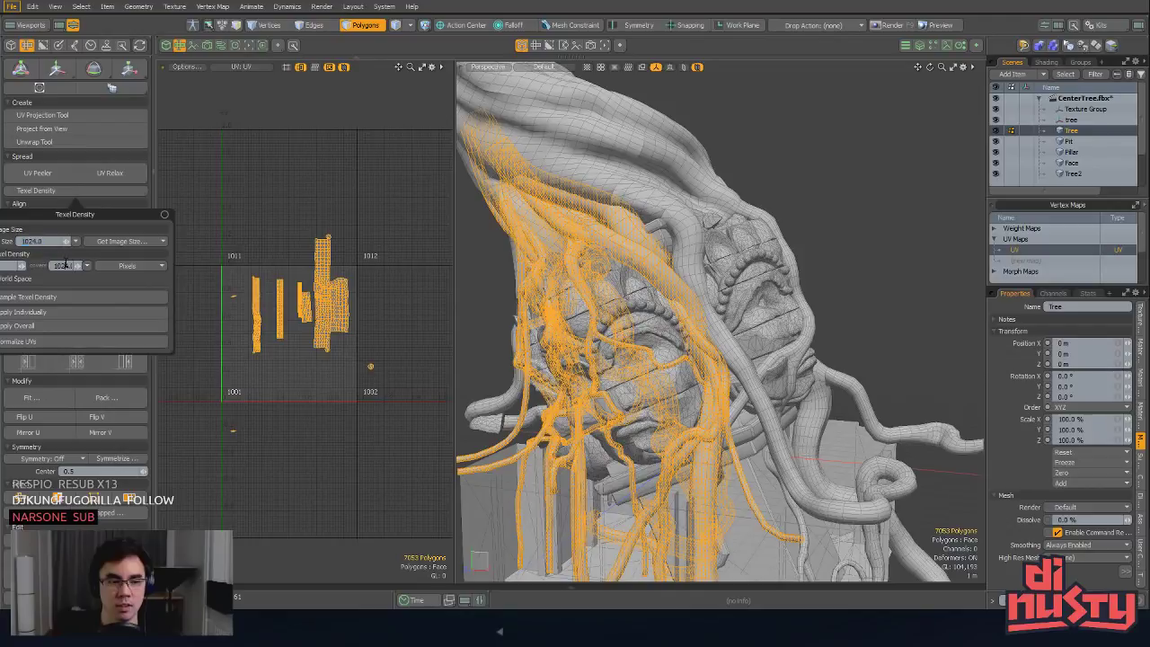
pyautogui.write('512')
pyautogui.press('Return')
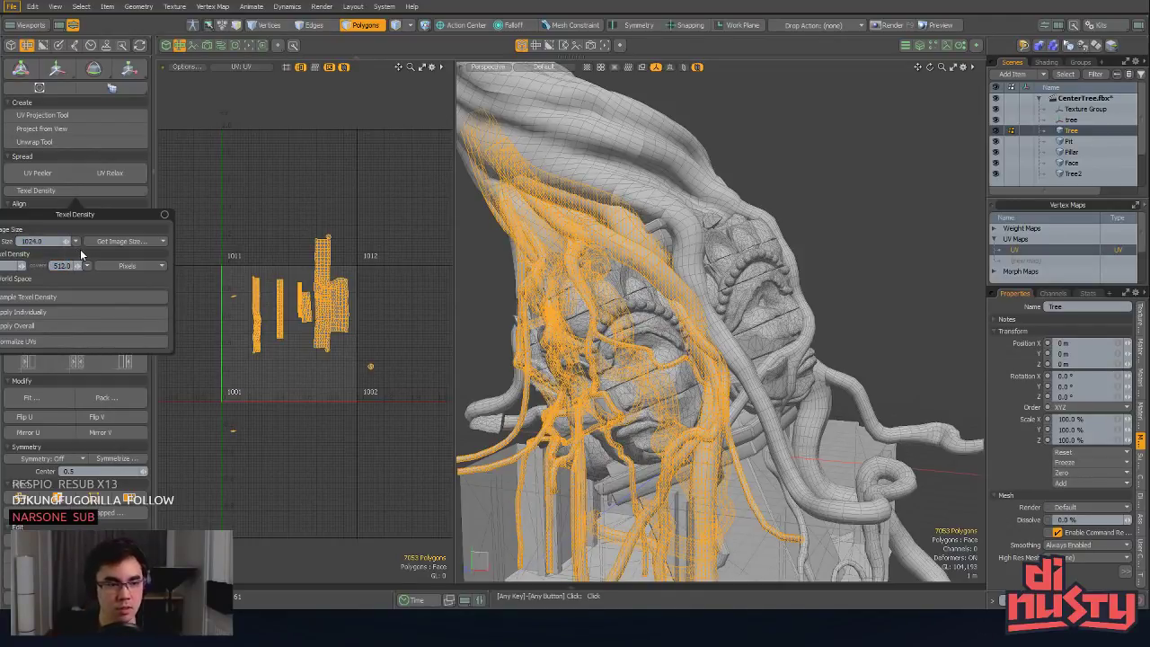
pyautogui.click(97, 325)
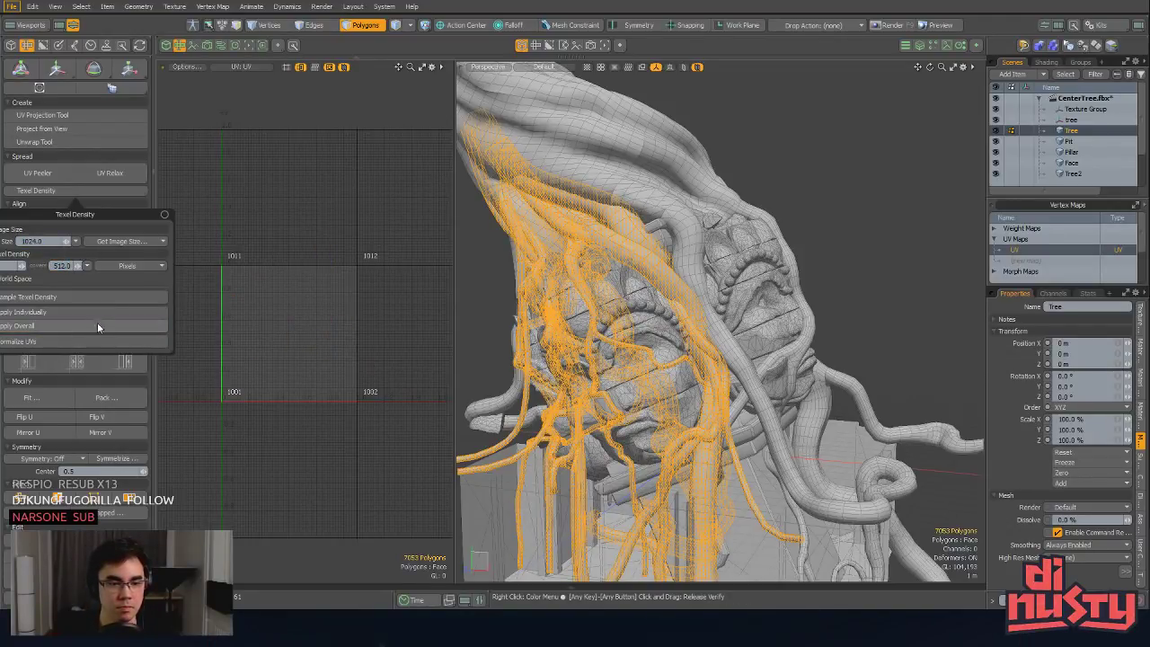
pyautogui.keyDown('ctrl'); pyautogui.keyDown('alt'); pyautogui.moveTo(309, 302); pyautogui.dragTo(254, 280); pyautogui.keyUp('alt'); pyautogui.keyUp('ctrl')
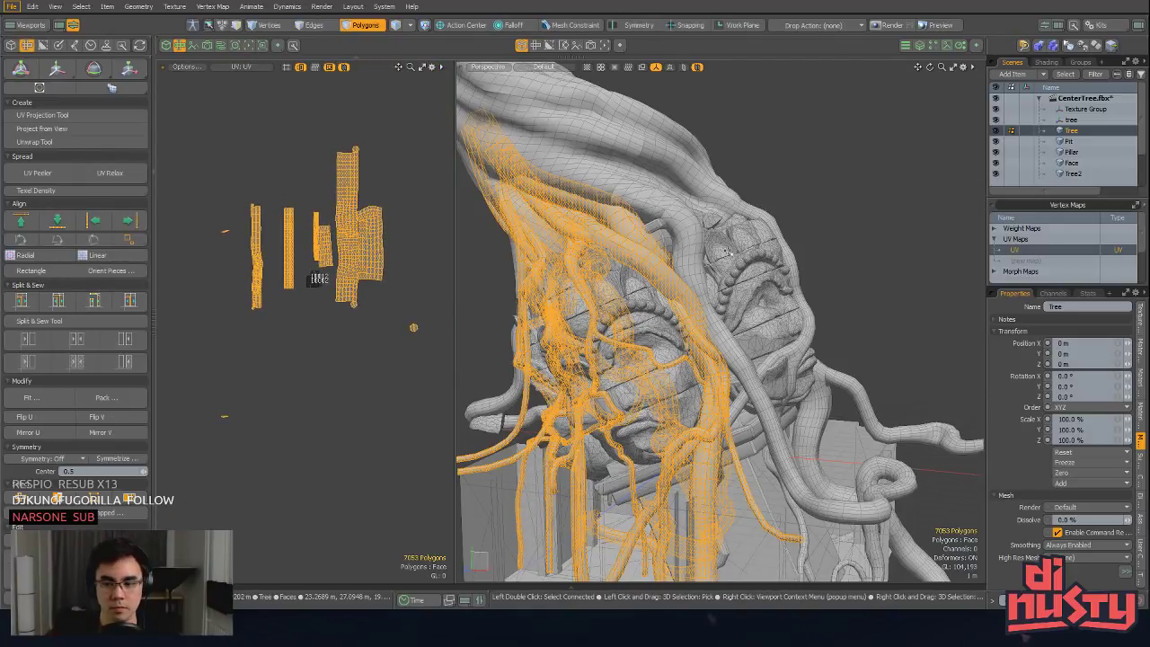
# Step: Create a new UV map named UV1 for the Tree mesh
pyautogui.rightClick(1018, 252)
pyautogui.click(1025, 278)
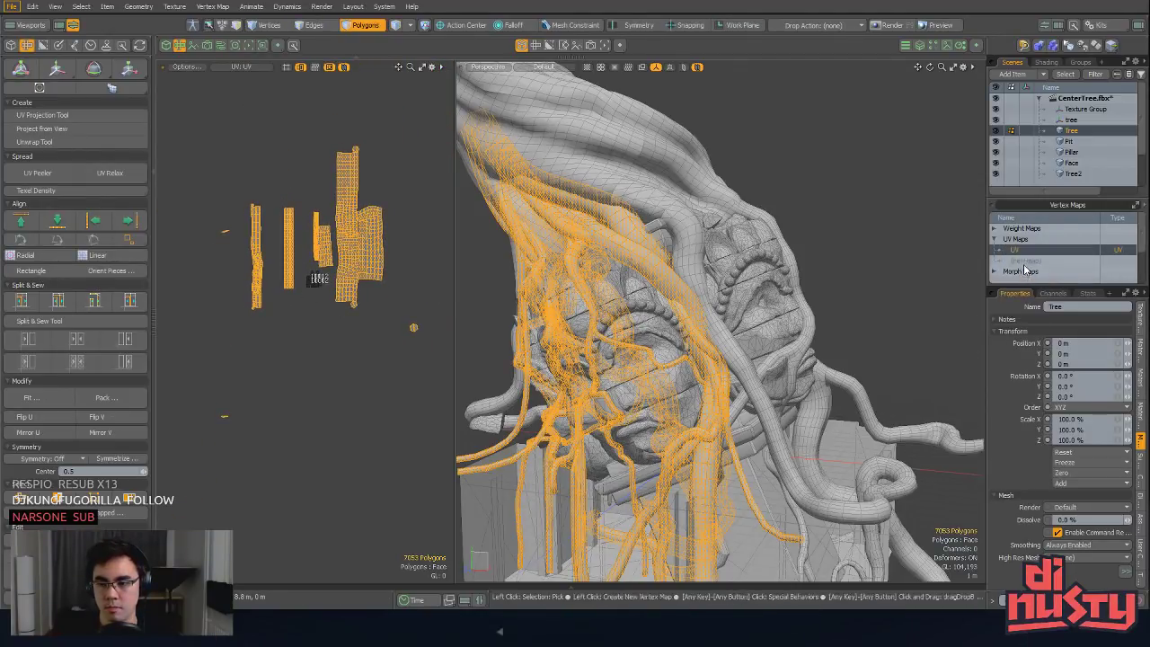
pyautogui.click(666, 270)
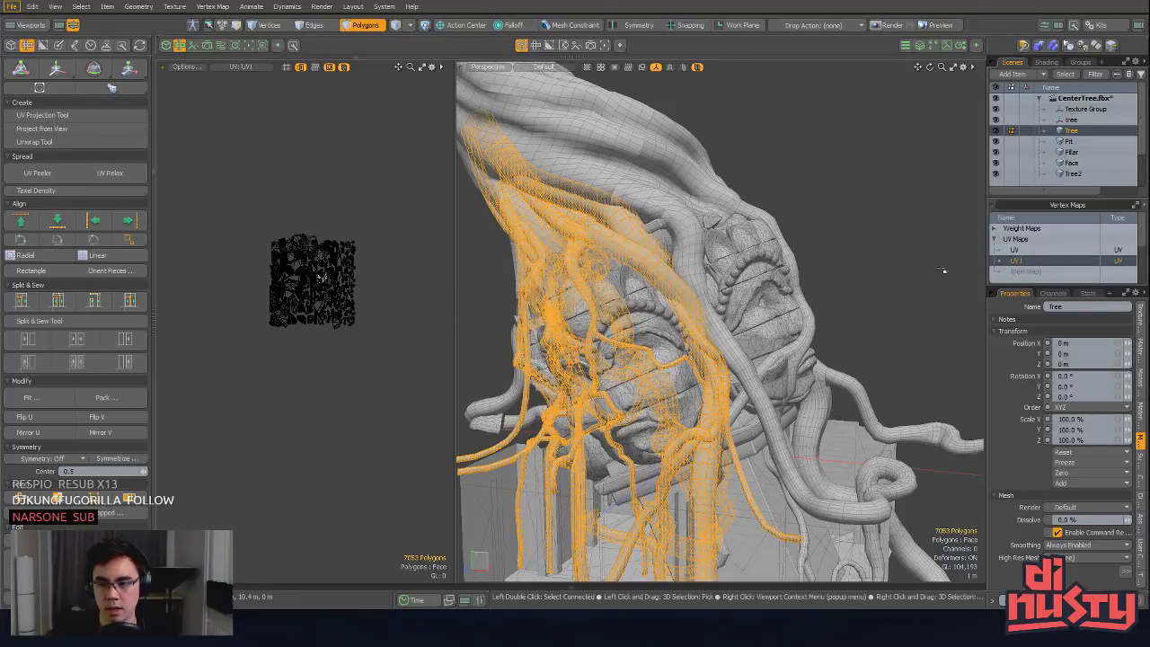
# Step: Select the Tree mesh's original UV map and rename it UV0
pyautogui.click(1017, 252)
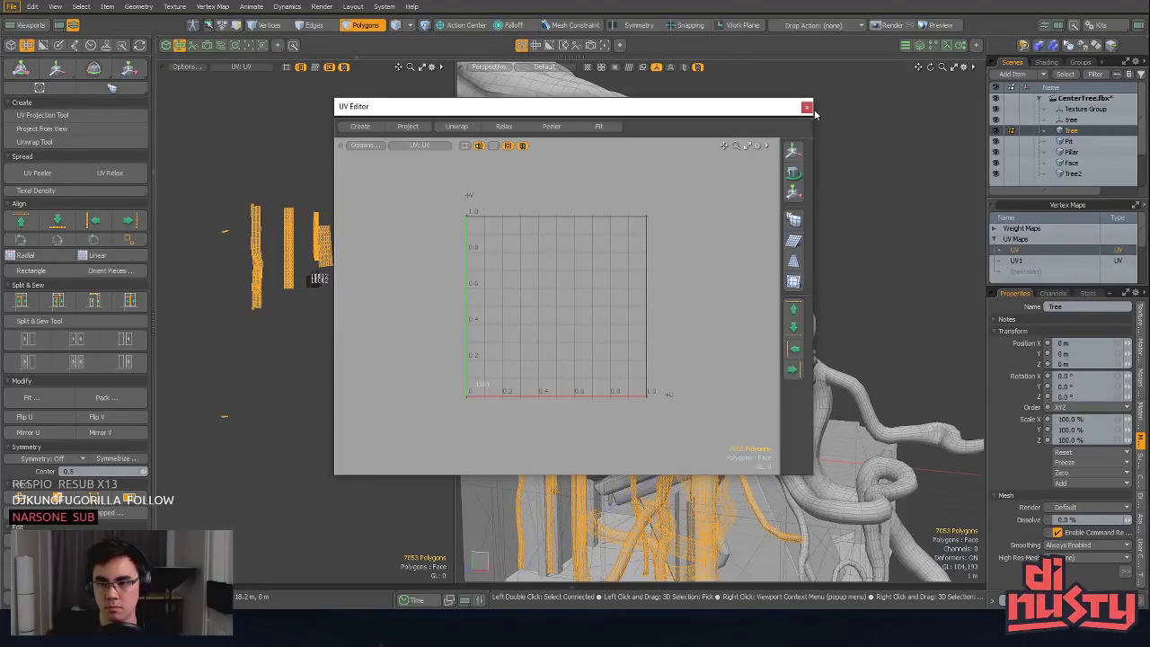
pyautogui.click(807, 108)
pyautogui.click(1028, 255)
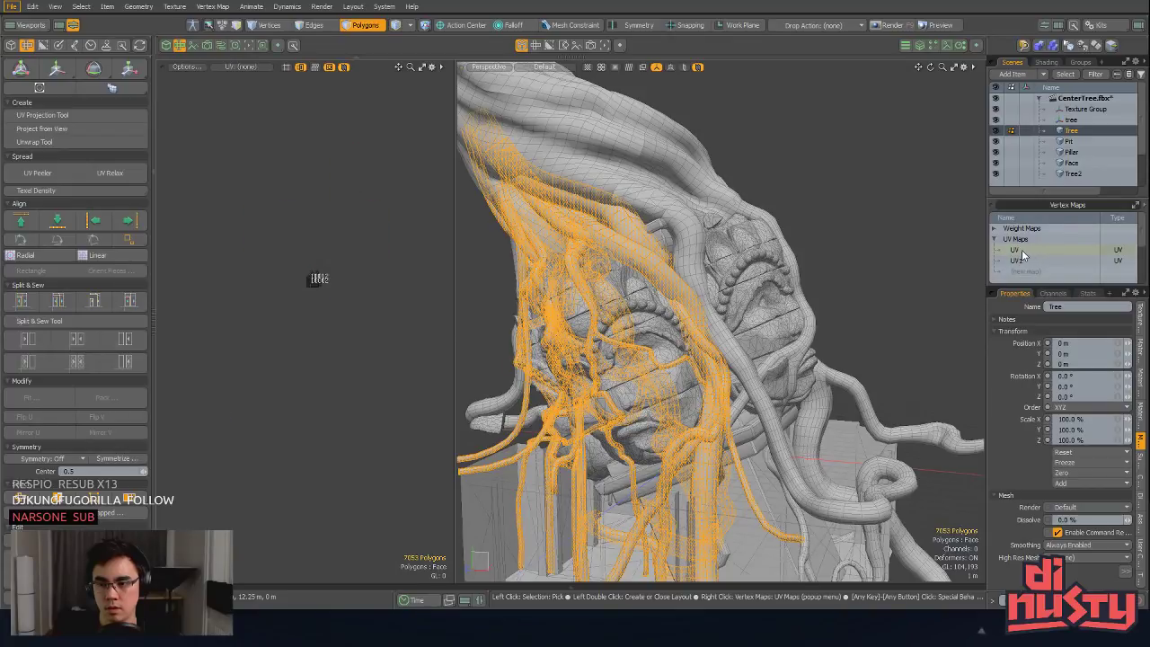
pyautogui.click(1018, 251)
pyautogui.click(1018, 253)
pyautogui.click(1017, 253)
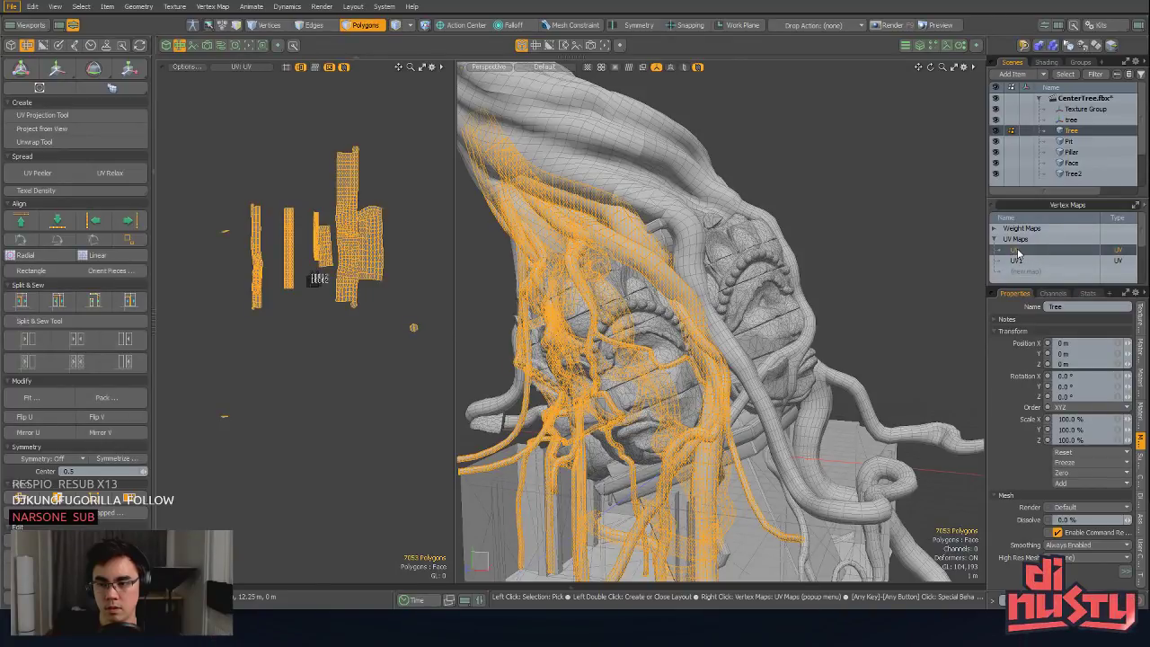
pyautogui.doubleClick(1025, 261)
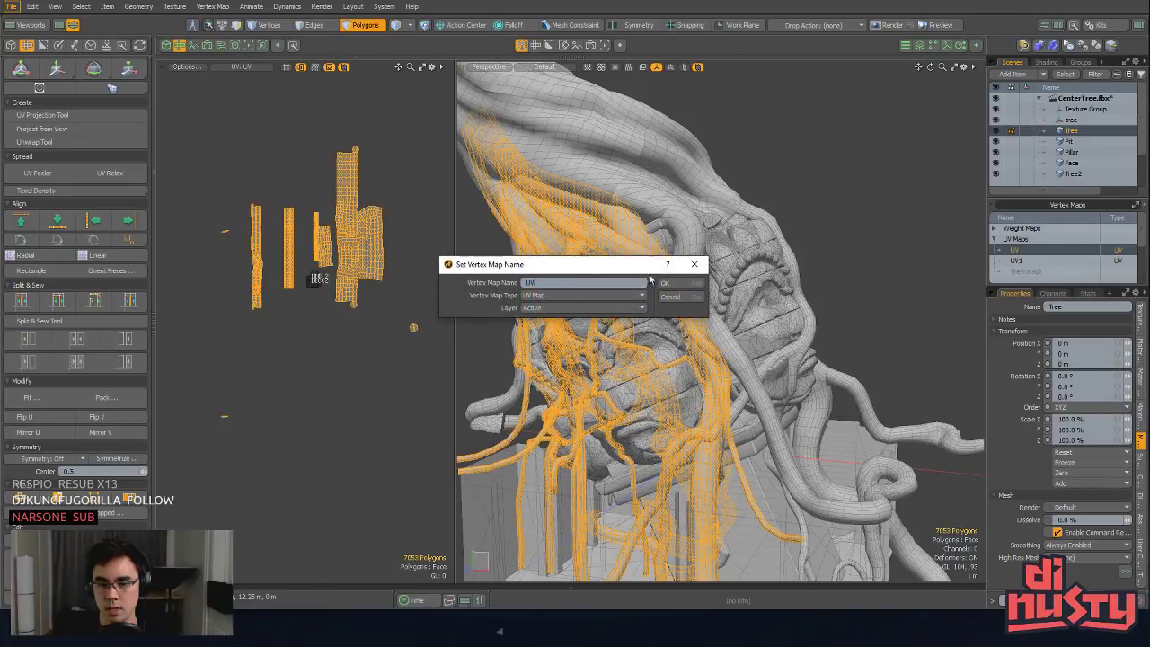
pyautogui.write('UV0')
pyautogui.press('Return')
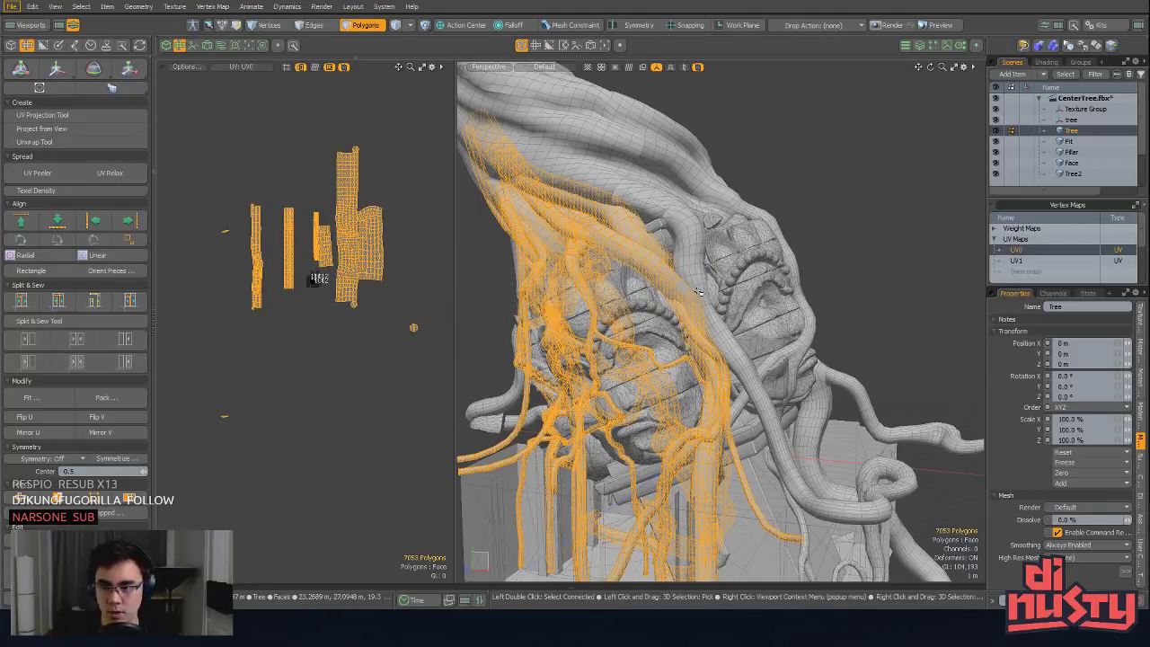
# Step: Try to paste the original UV layout into the new UV1 map
pyautogui.click(1044, 261)
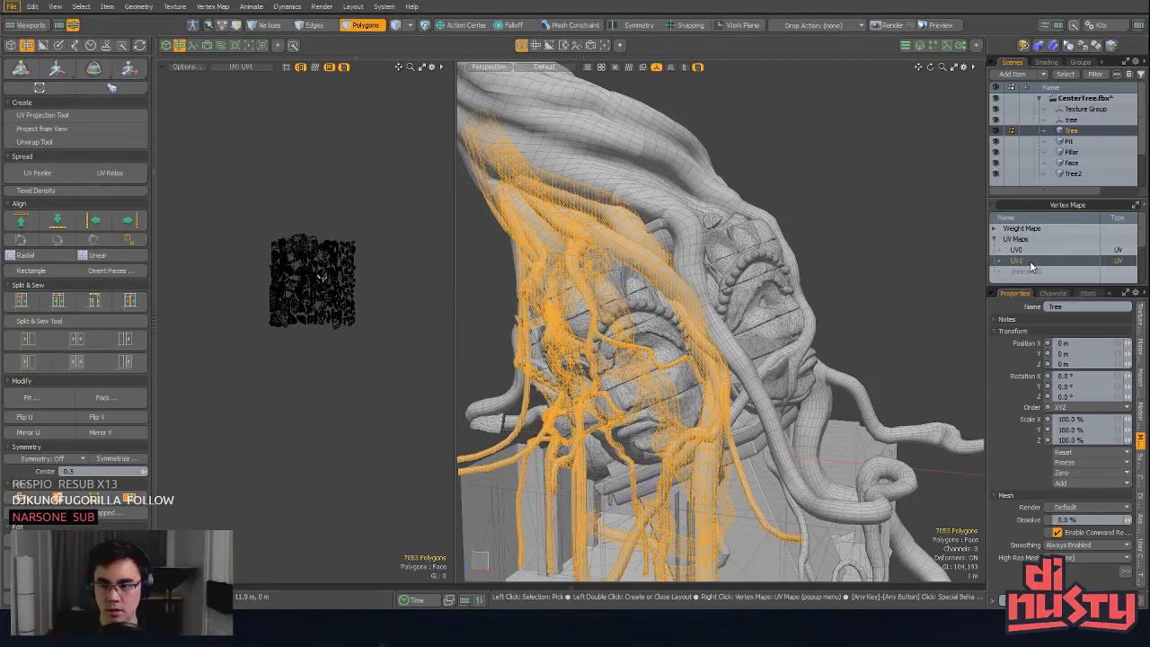
pyautogui.rightClick(1031, 262)
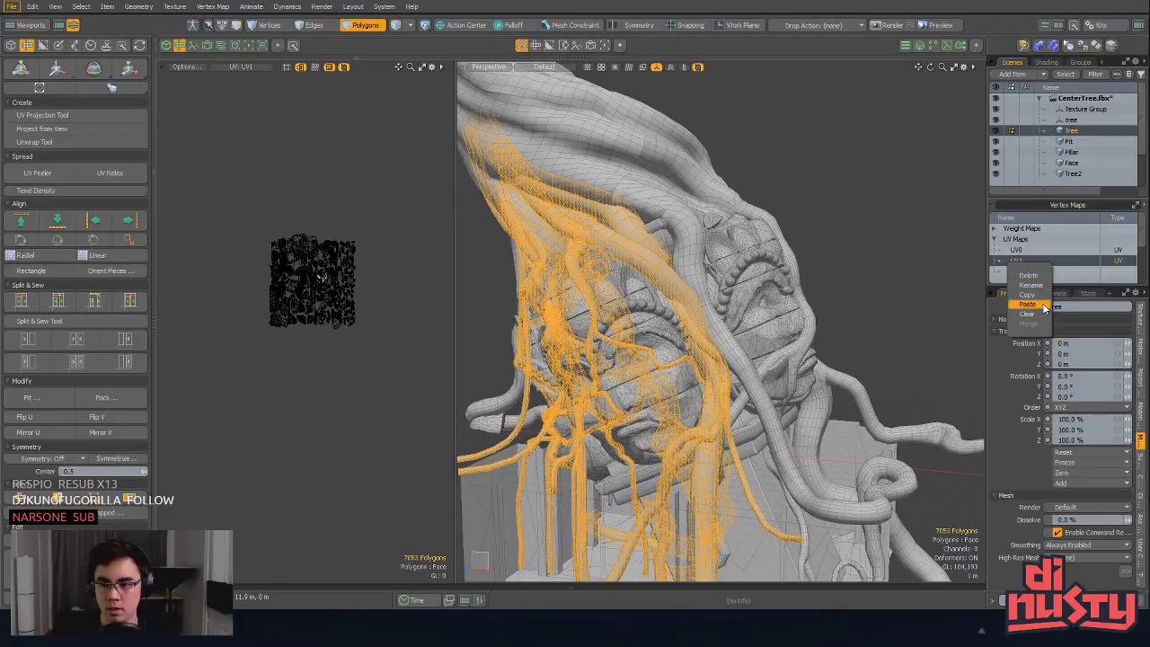
pyautogui.click(1043, 306)
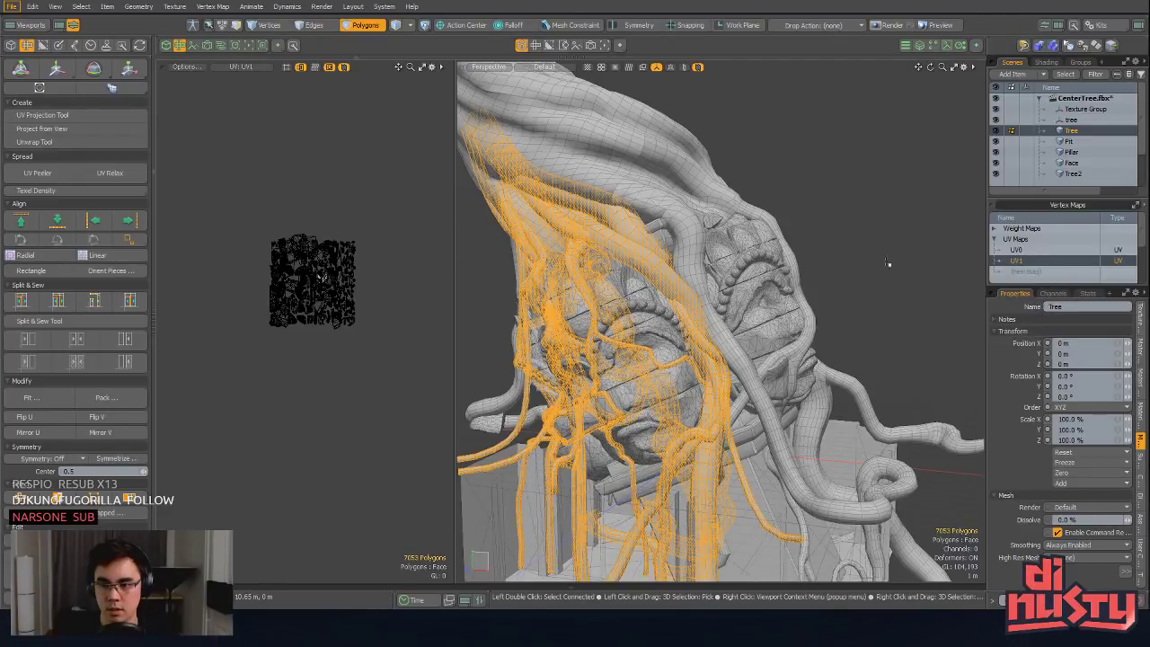
# Step: Copy the UV0 layout of the selected root polygons and paste it into the UV1 map
pyautogui.click(1016, 253)
pyautogui.rightClick(1021, 255)
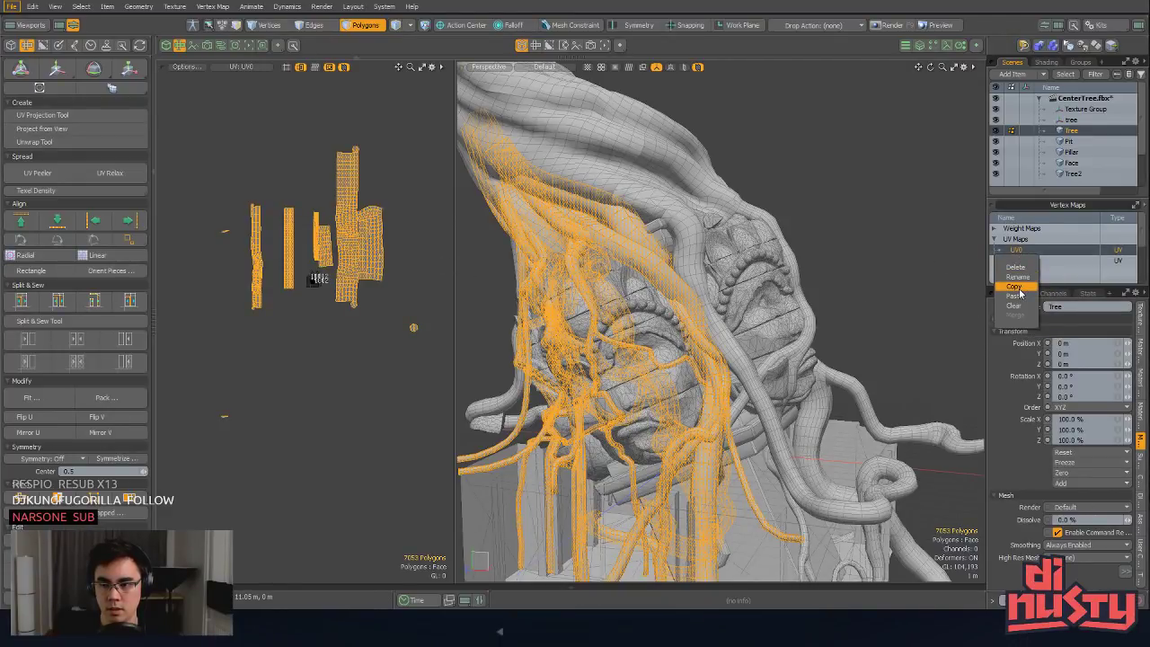
pyautogui.click(1021, 286)
pyautogui.click(1021, 261)
pyautogui.rightClick(1021, 264)
pyautogui.click(1021, 305)
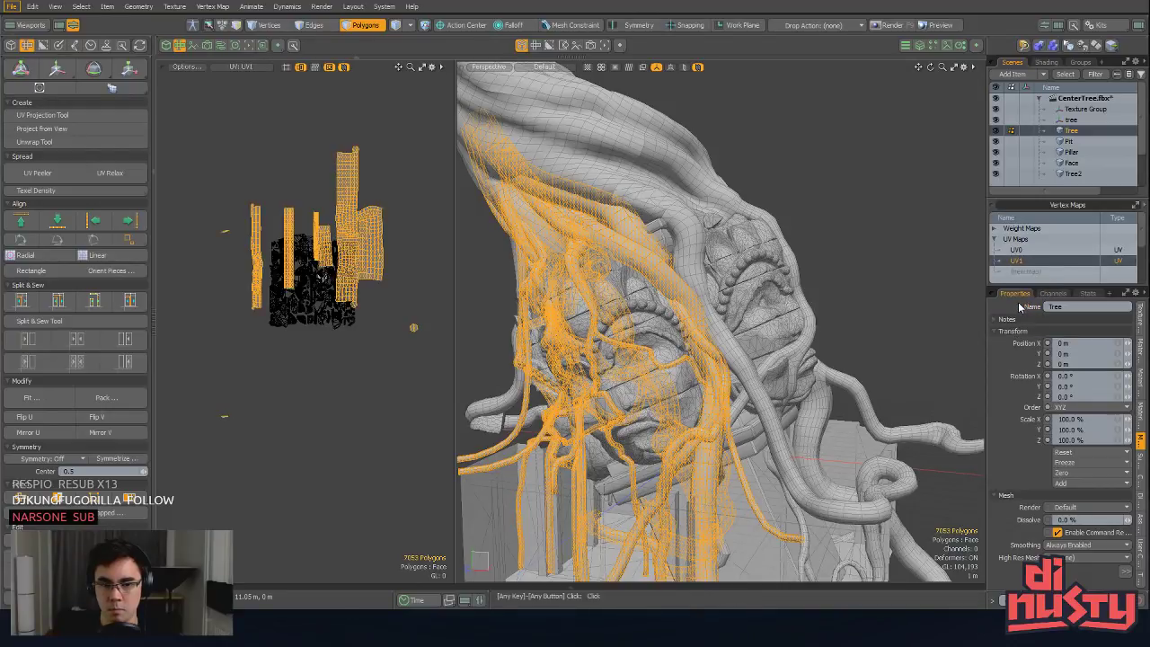
pyautogui.moveTo(385, 274)
pyautogui.keyDown('ctrl'); pyautogui.keyDown('alt'); pyautogui.mouseDown()
pyautogui.moveTo(459, 286)
pyautogui.moveTo(390, 290)
pyautogui.mouseUp(); pyautogui.keyUp('alt'); pyautogui.keyUp('ctrl')
pyautogui.keyDown('alt'); pyautogui.moveTo(724, 248); pyautogui.dragTo(767, 222); pyautogui.keyUp('alt')
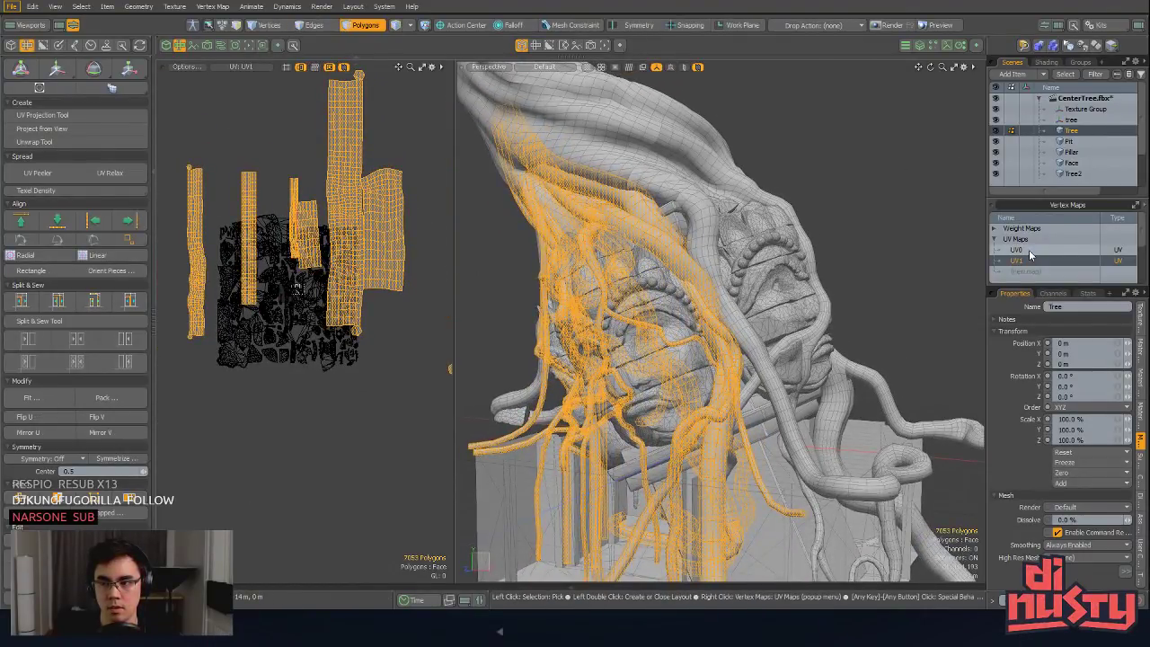
# Step: Clear the polygon selection, switch to item mode with no items selected and save CenterTree.fbx
pyautogui.click(825, 203)
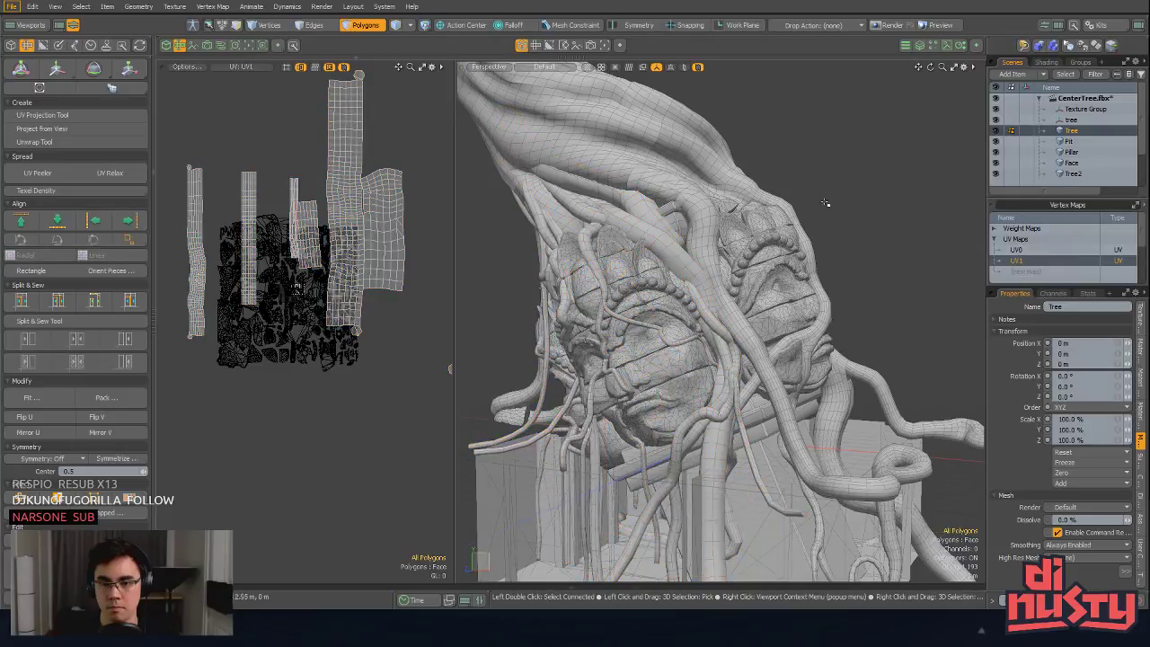
pyautogui.press('5')
pyautogui.click(661, 157)
pyautogui.click(600, 207)
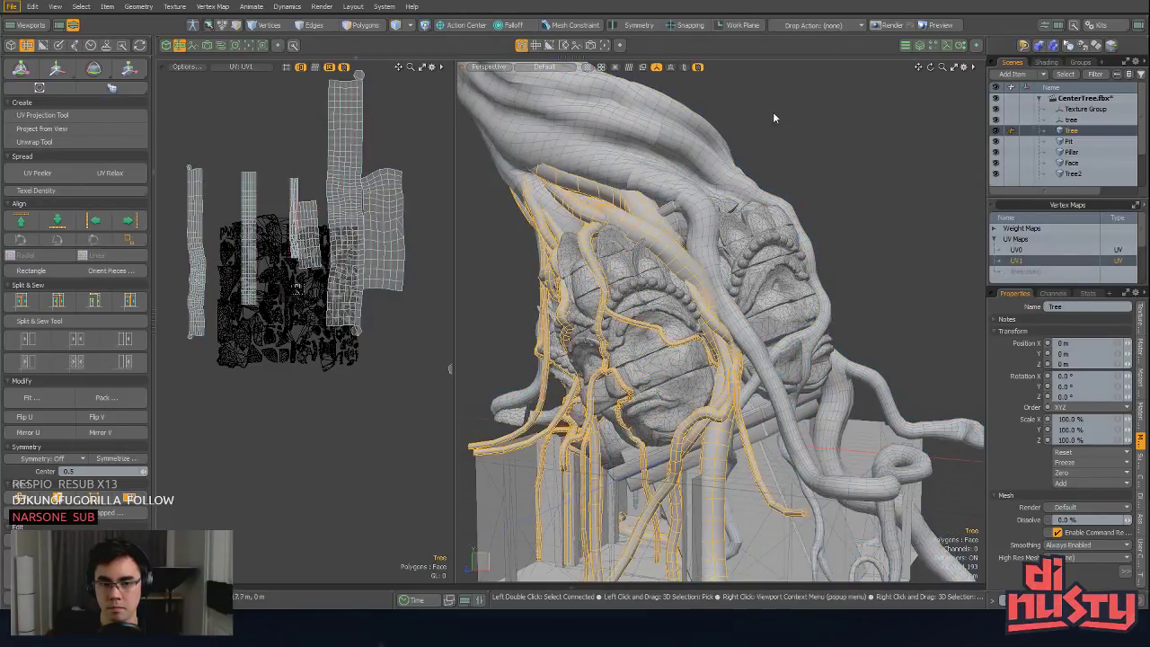
pyautogui.click(703, 144)
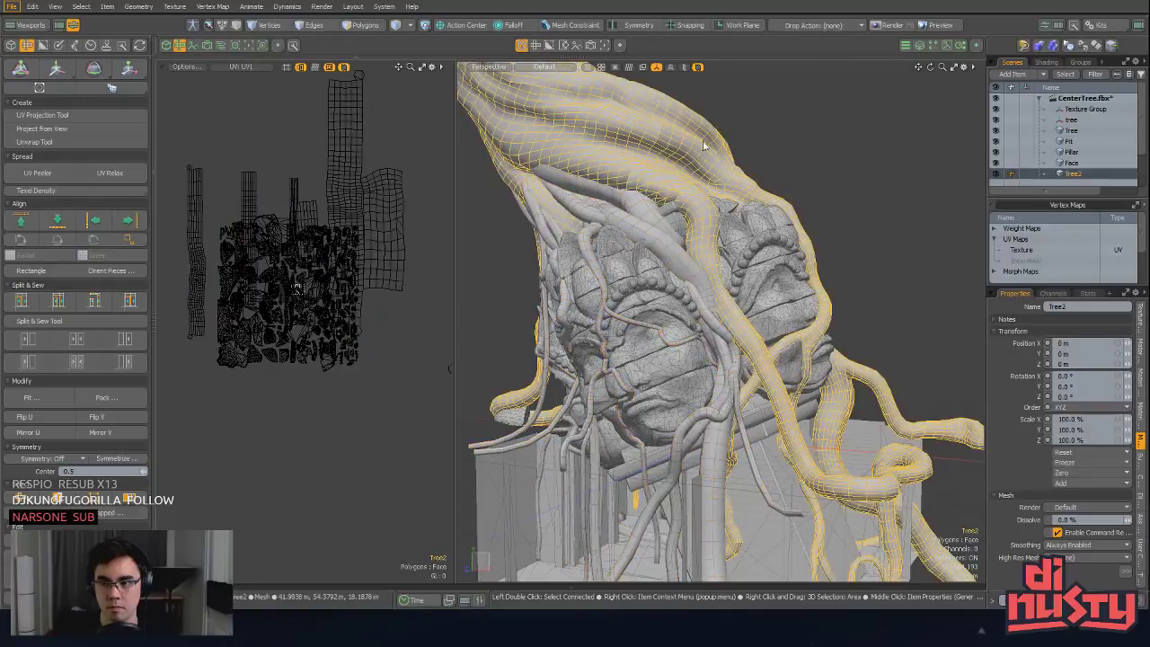
pyautogui.click(788, 105)
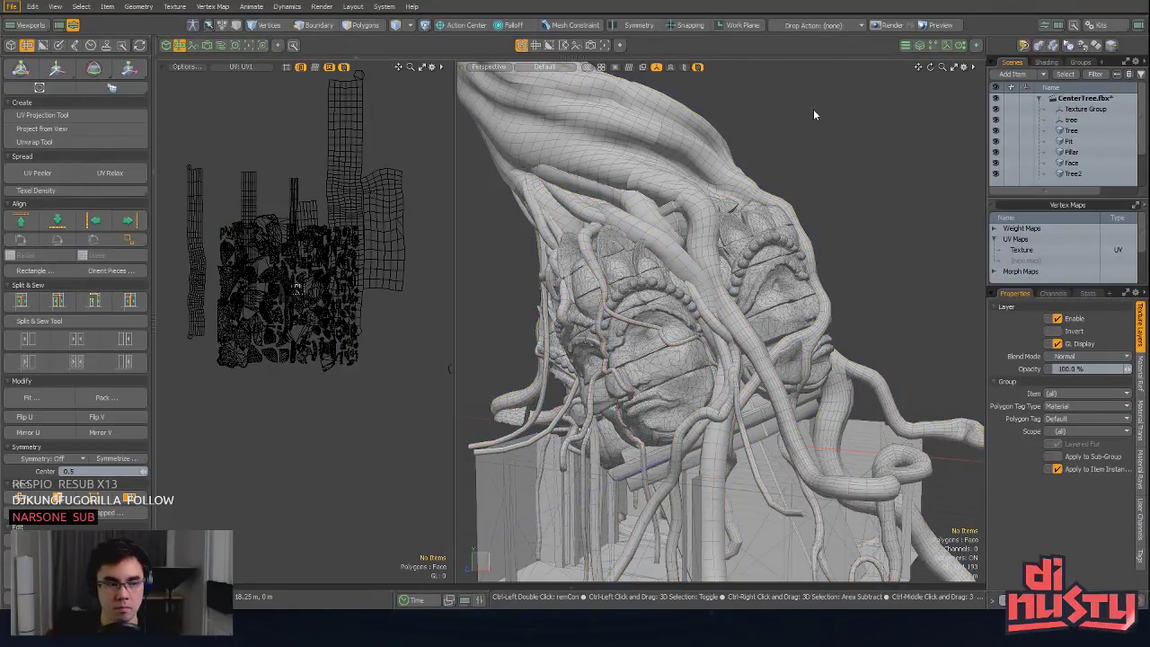
pyautogui.hotkey('ctrl', 's')
# Step: Switch to Unity to inspect the bark texture on the tree roots up close, and return to Modo
pyautogui.hotkey('alt', 'Tab')
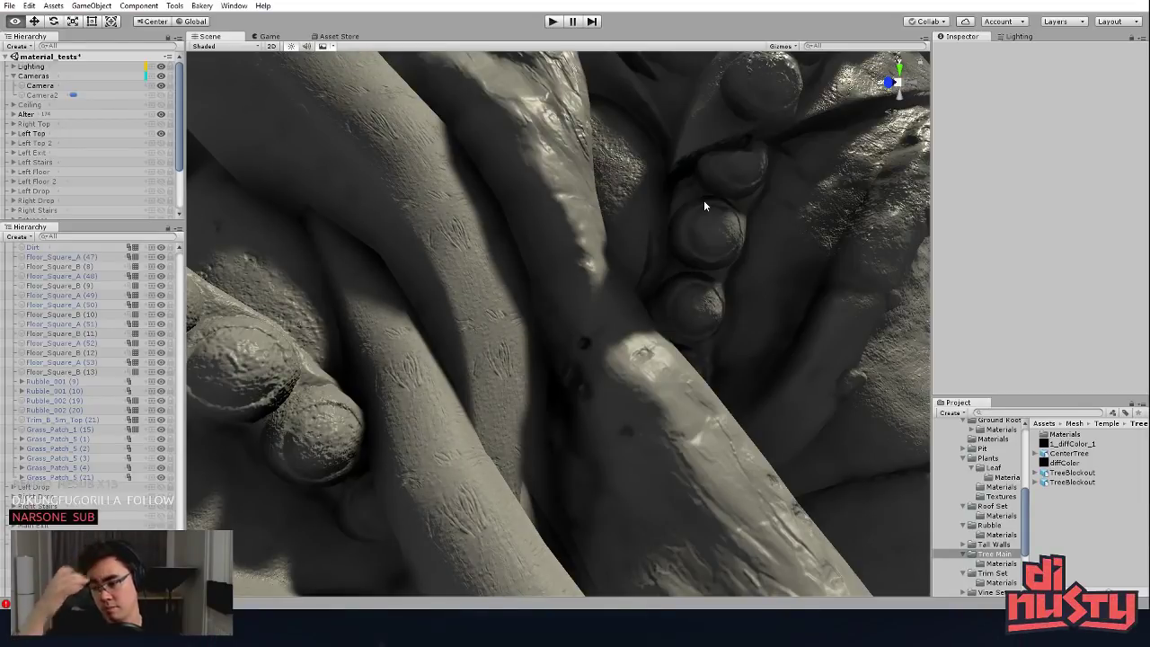
pyautogui.keyDown('alt'); pyautogui.moveTo(536, 269); pyautogui.dragTo(603, 350); pyautogui.keyUp('alt')
pyautogui.hotkey('alt', 'Tab')
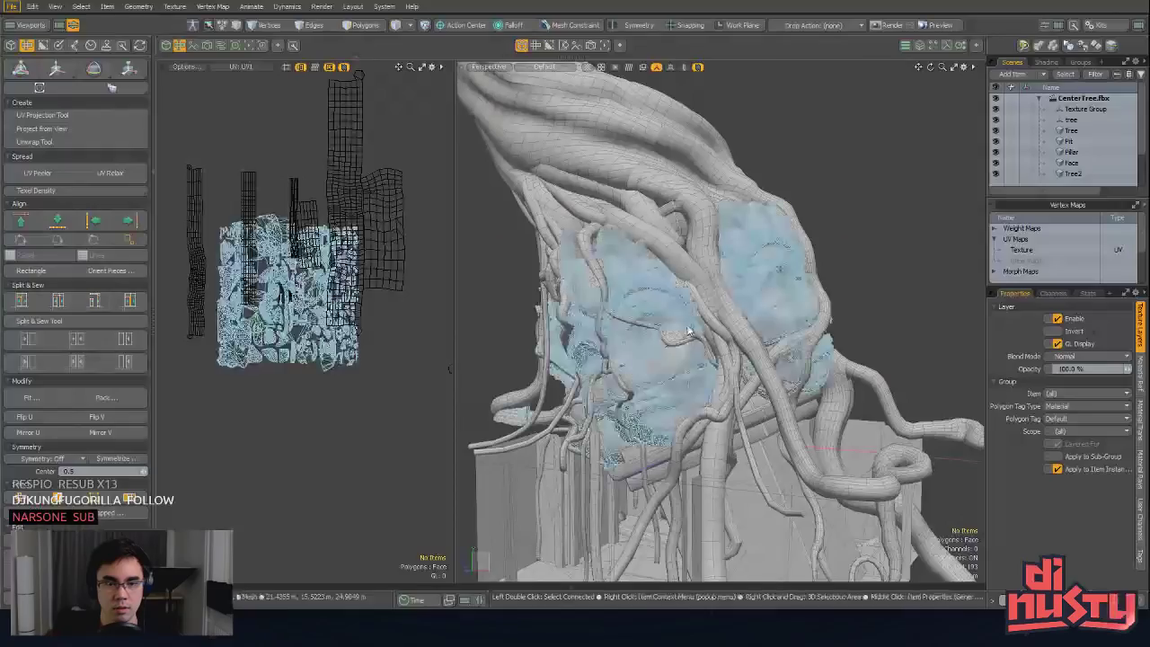
# Step: Select the Tree item, activate its UV0 map and scale its UVs uniformly to 3.5%
pyautogui.click(388, 224)
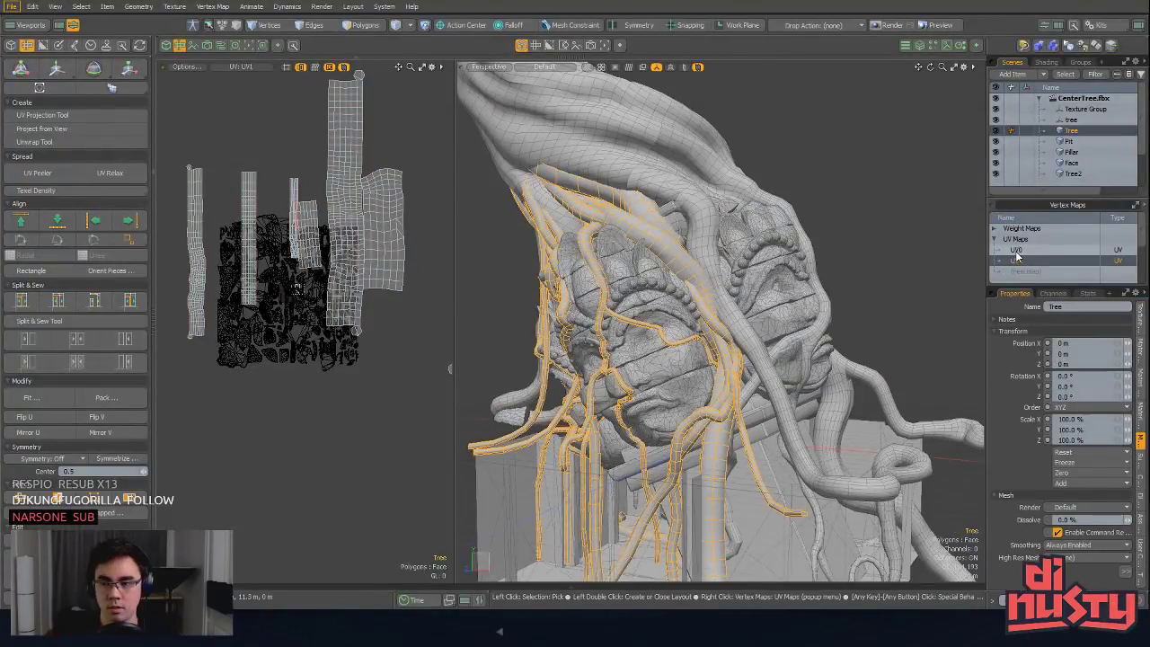
pyautogui.click(1017, 251)
pyautogui.press('r')
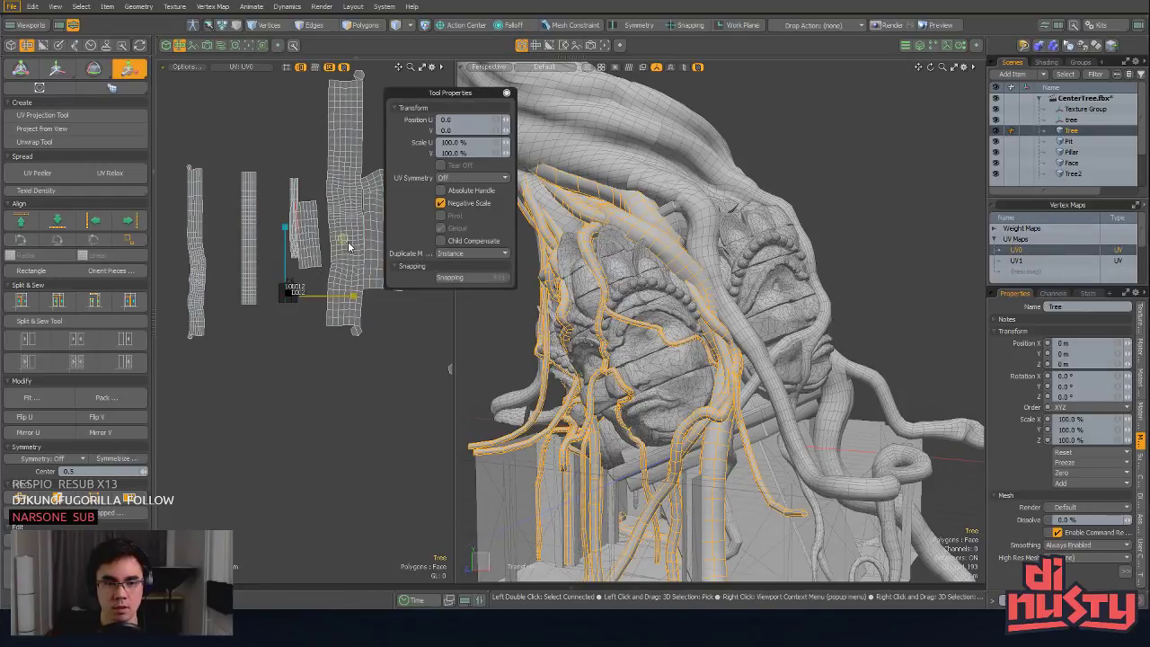
pyautogui.moveTo(345, 240); pyautogui.dragTo(289, 292)
pyautogui.scroll(10, 287, 292)
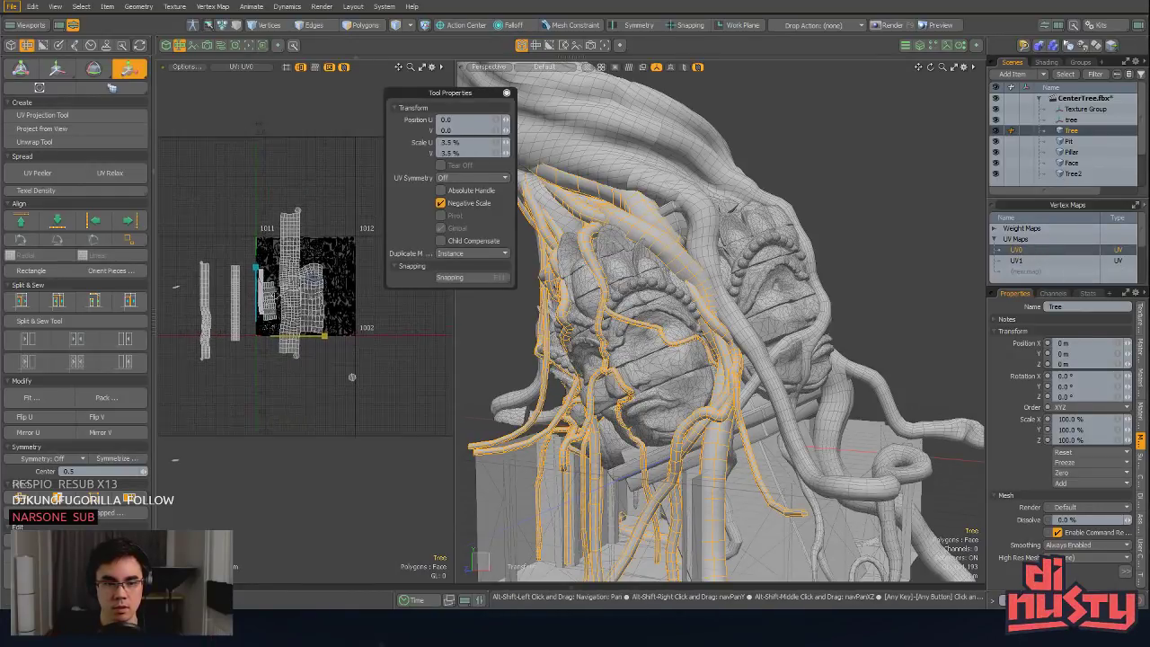
# Step: Scale the Tree item's UVs down to a tiny cluster and move them by U 0.6, V 0.47 inside tile 1001
pyautogui.press('q')
pyautogui.press('r')
pyautogui.moveTo(352, 378); pyautogui.dragTo(313, 286)
pyautogui.press('w')
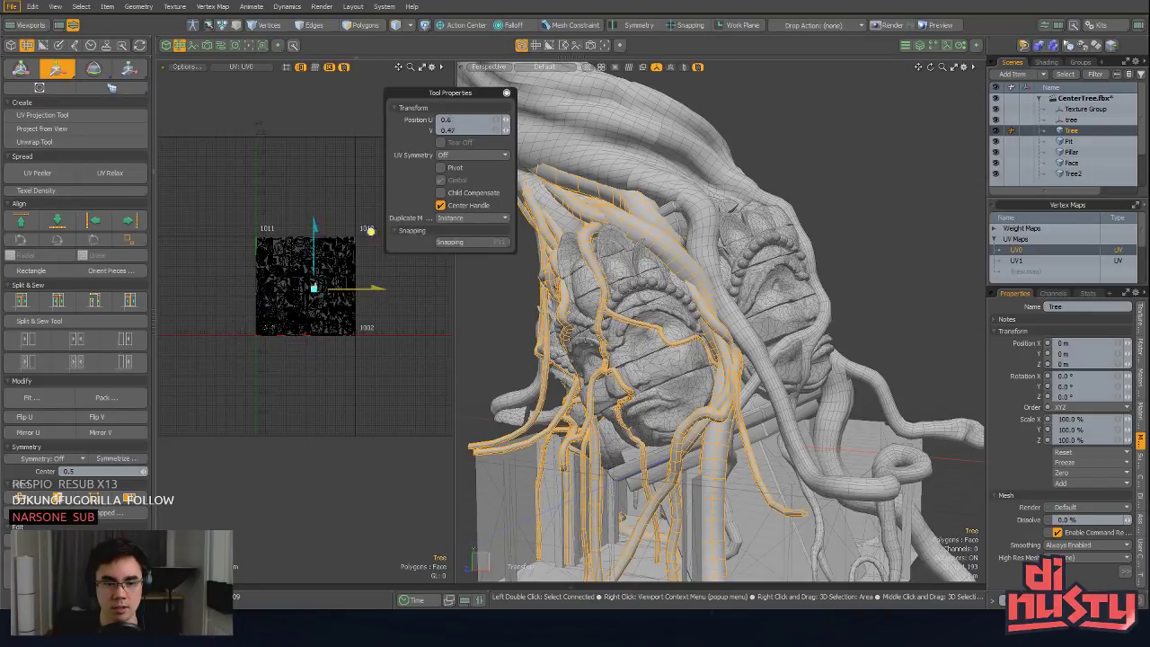
pyautogui.press('q')
pyautogui.click(425, 319)
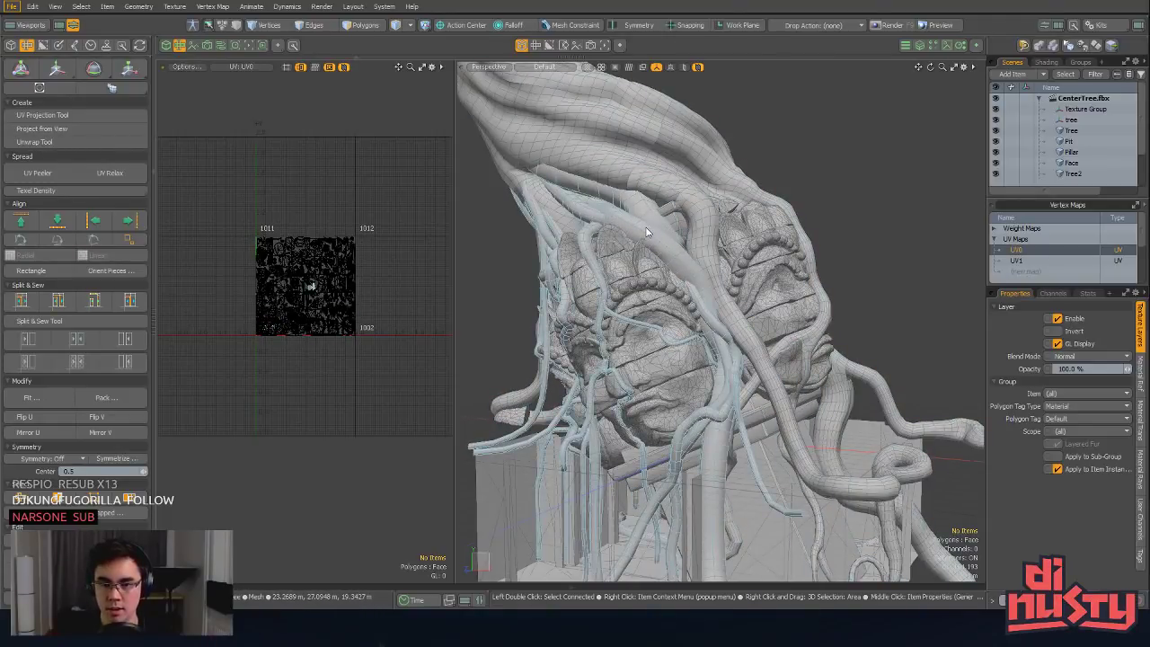
pyautogui.click(665, 250)
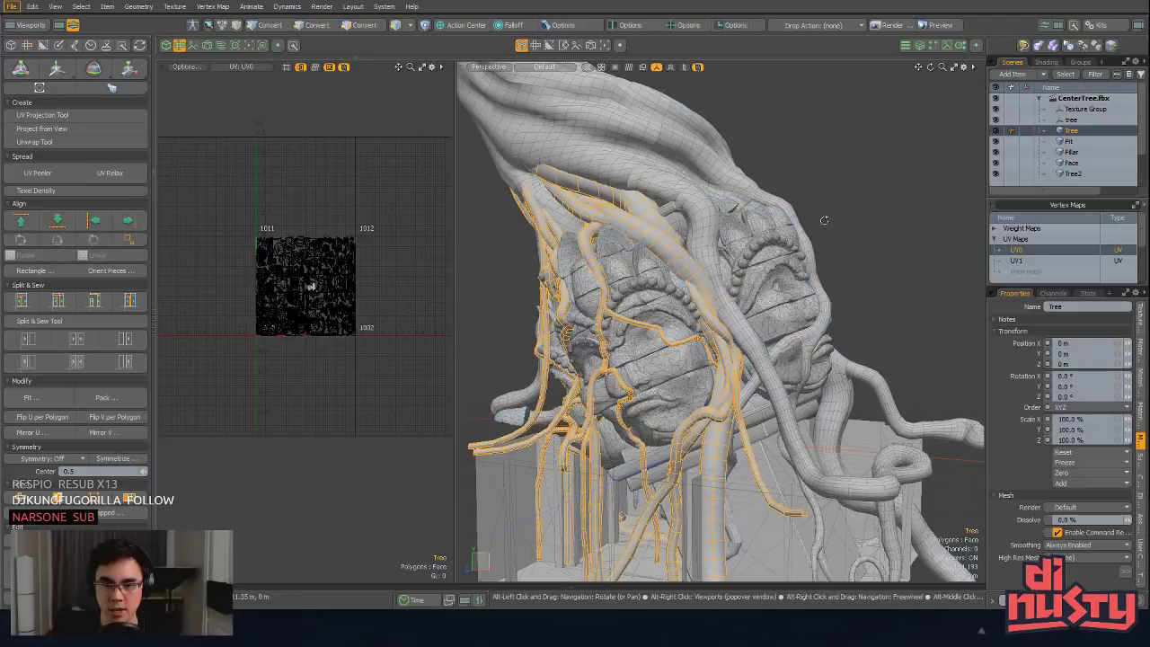
# Step: Switch to Unity and examine the reimported tree roots, checking the Tree object's mesh and material settings
pyautogui.hotkey('alt', 'Tab')
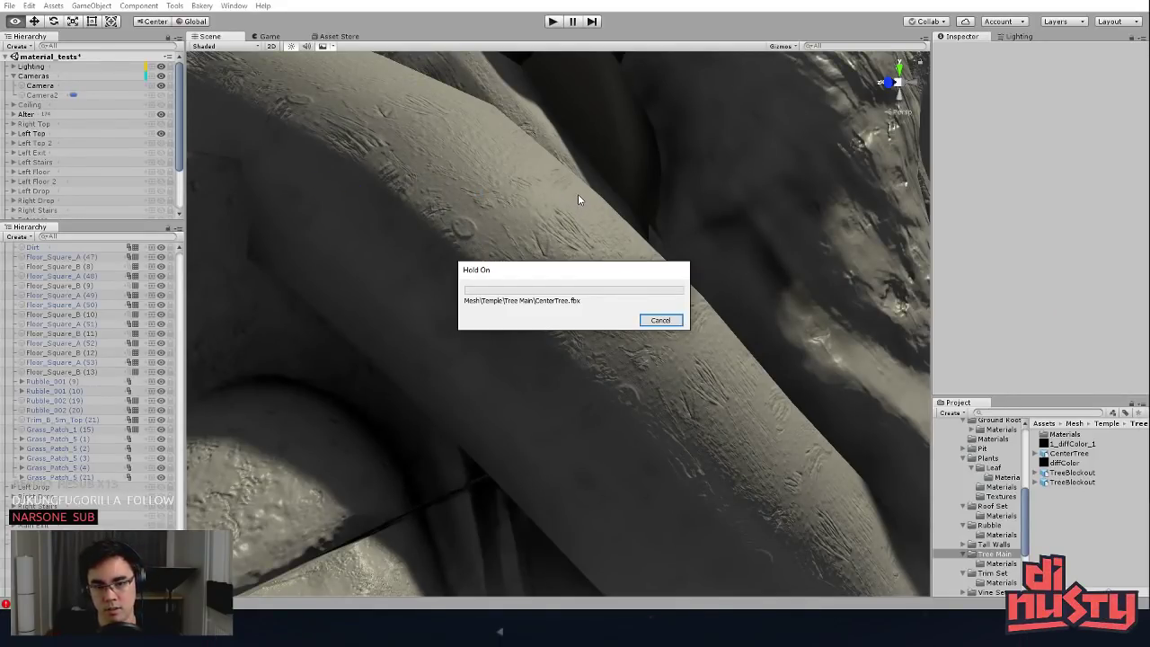
pyautogui.keyDown('alt'); pyautogui.moveTo(577, 198); pyautogui.dragTo(551, 266); pyautogui.keyUp('alt')
pyautogui.moveTo(552, 266); pyautogui.dragTo(555, 235, button='middle')
pyautogui.scroll(-8, 555, 235)
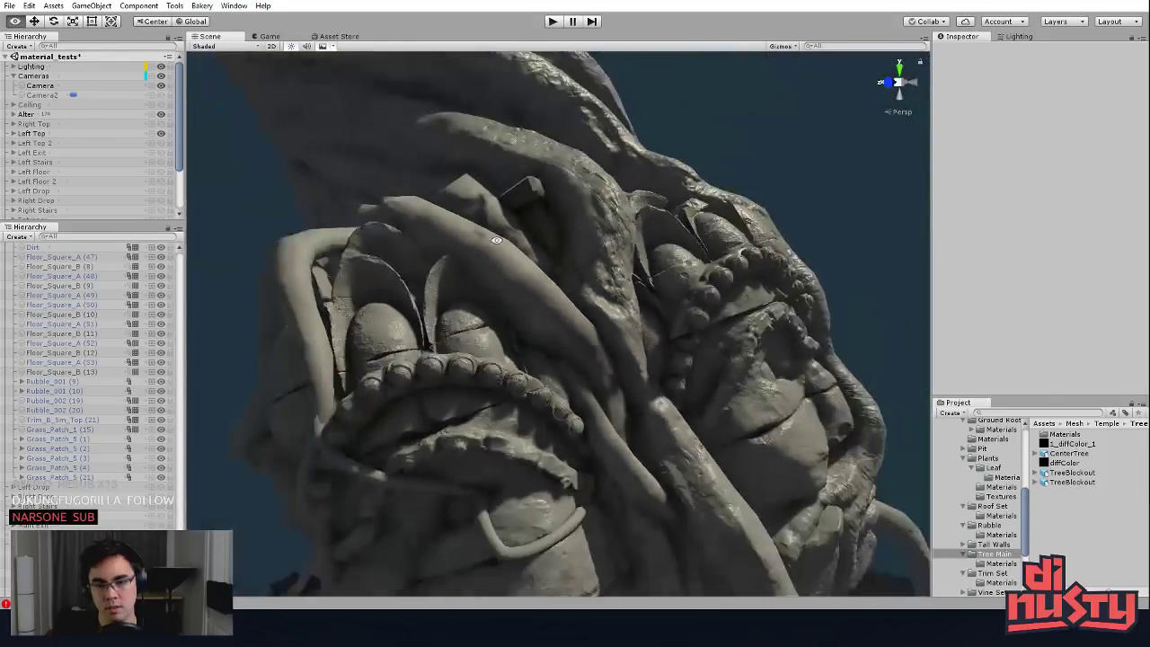
pyautogui.keyDown('alt'); pyautogui.moveTo(500, 236); pyautogui.dragTo(497, 255); pyautogui.keyUp('alt')
pyautogui.click(481, 279)
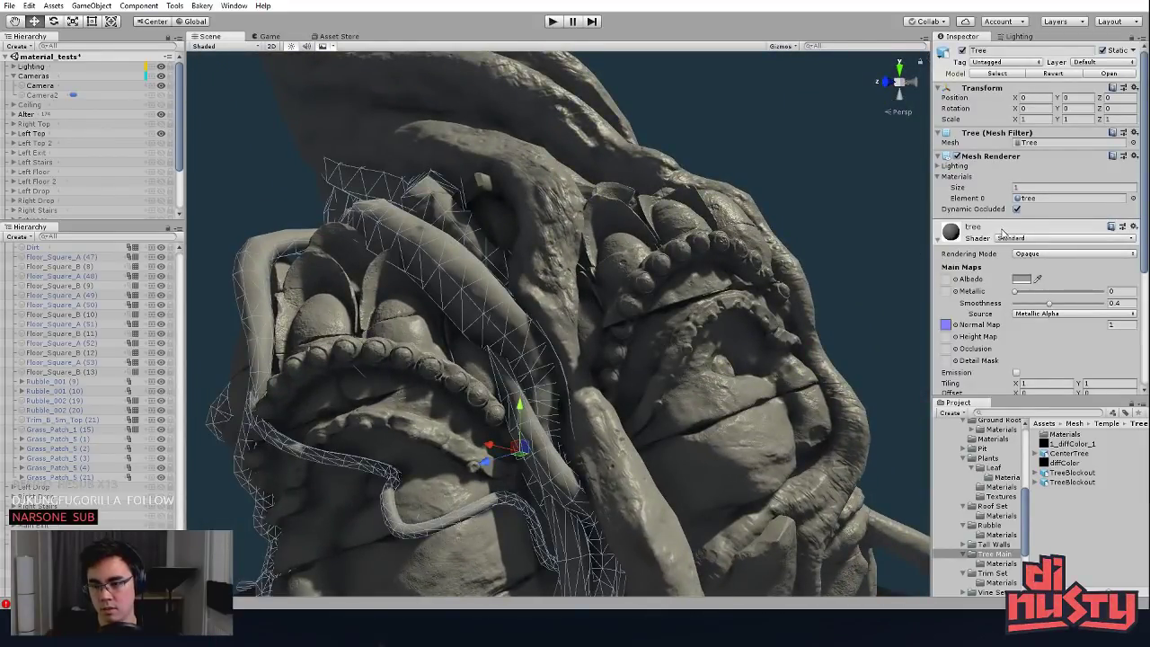
pyautogui.click(578, 232)
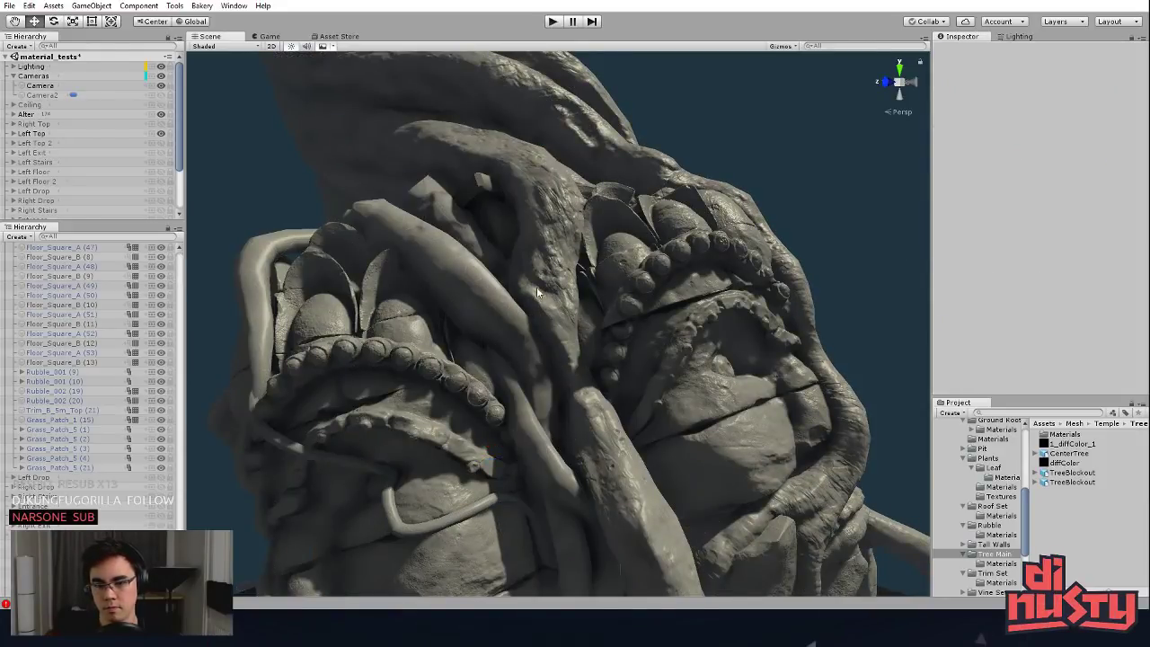
# Step: Compare the material settings of the front roots and the large trunk roots, and locate the secondary normal map's texture in the project
pyautogui.click(481, 314)
pyautogui.scroll(-5, 953, 334)
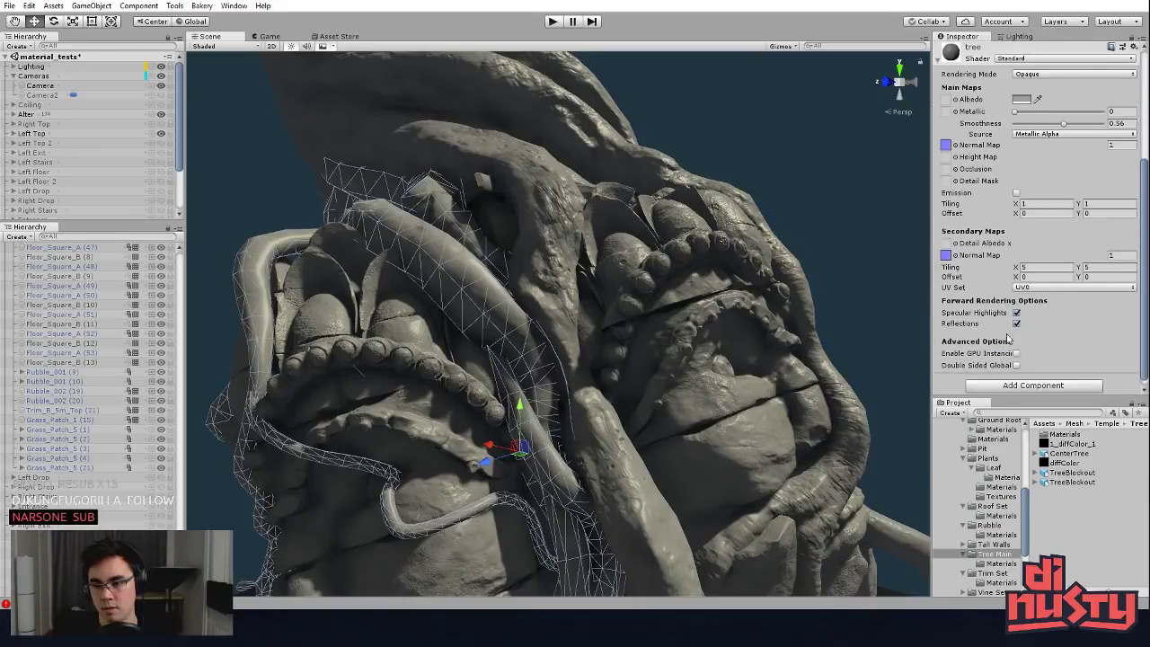
pyautogui.click(539, 252)
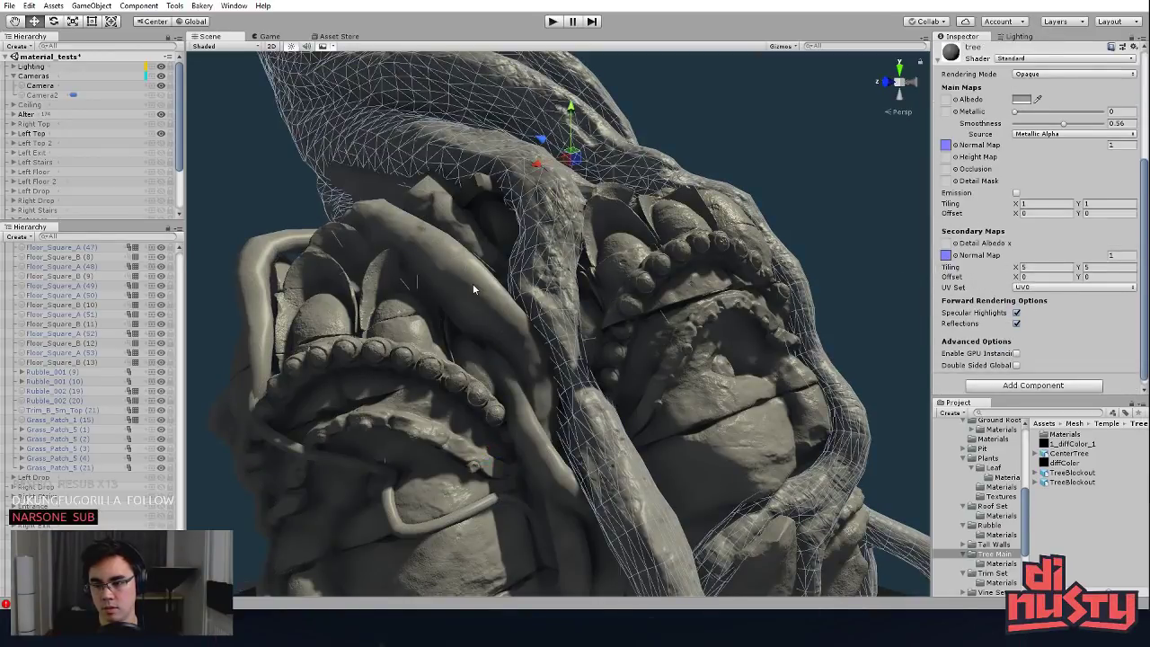
pyautogui.click(564, 235)
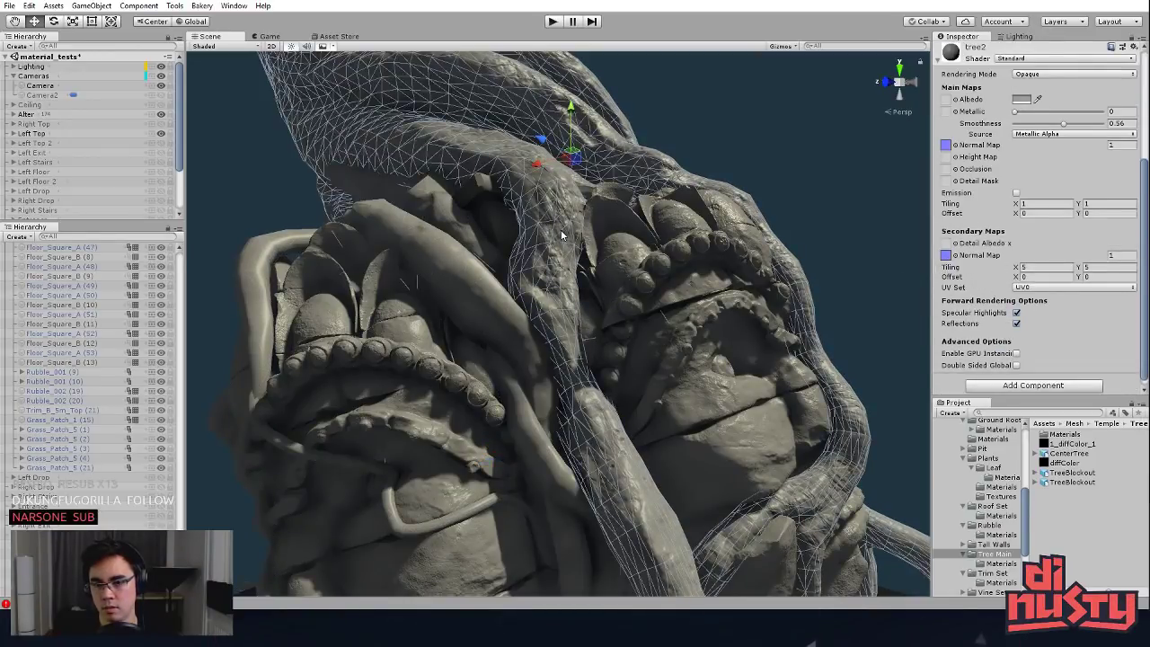
pyautogui.click(465, 288)
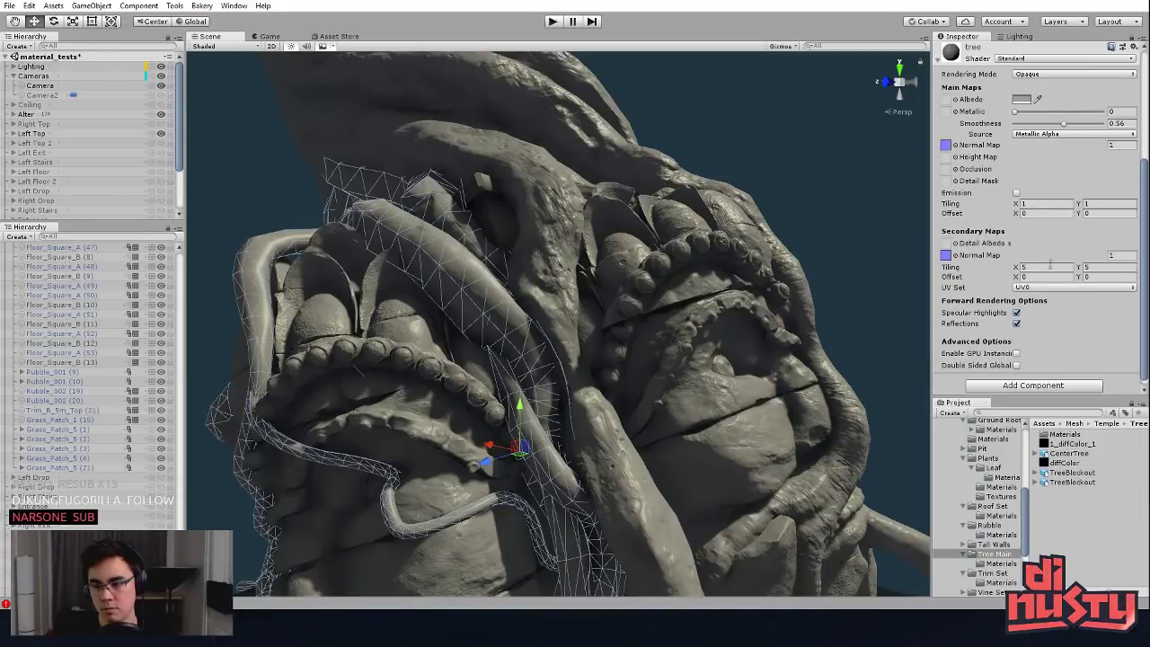
pyautogui.click(945, 256)
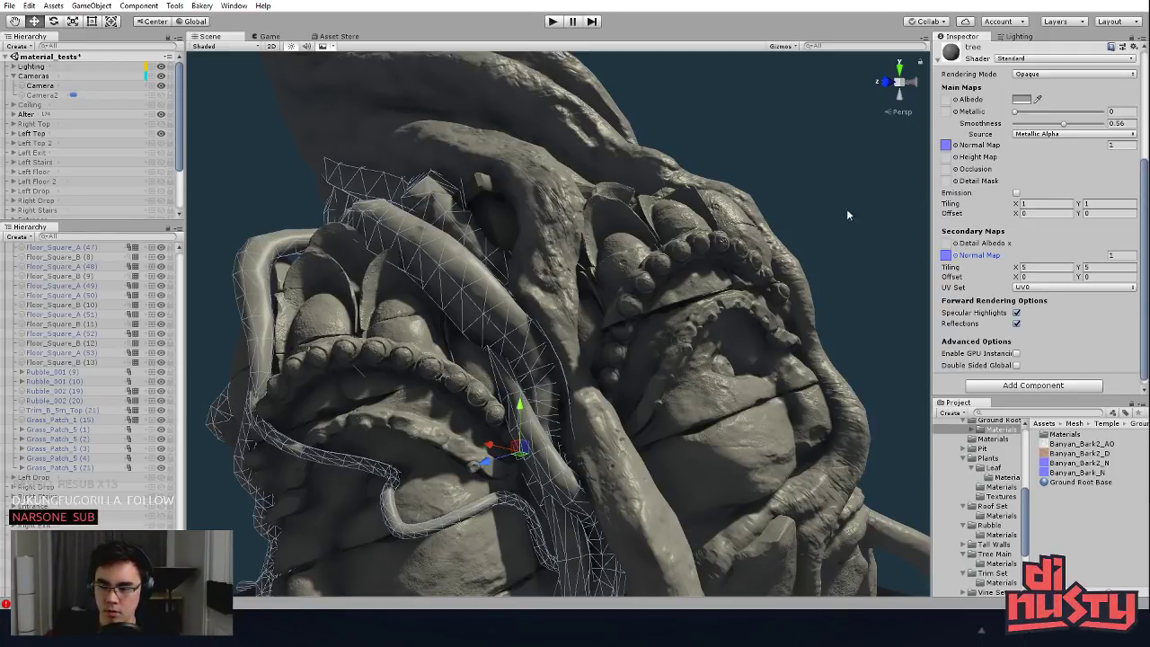
pyautogui.click(766, 166)
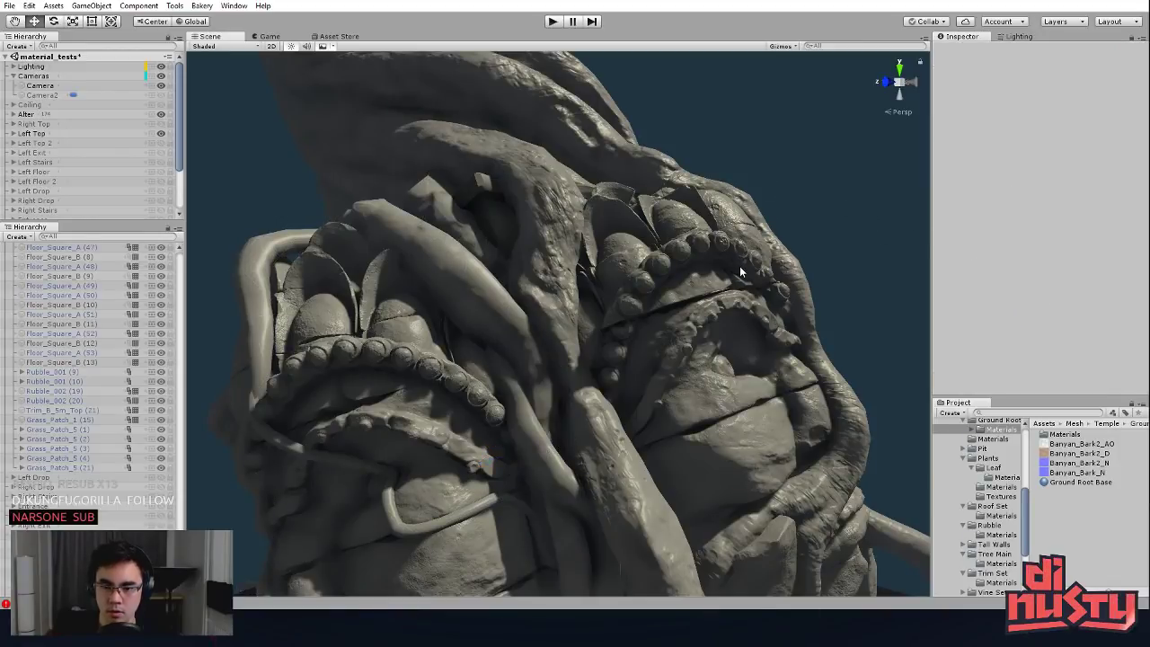
# Step: Examine the Tree roots over the carved stone faces from close up, from a distance and from the altar side
pyautogui.keyDown('alt'); pyautogui.moveTo(739, 266); pyautogui.dragTo(502, 313); pyautogui.keyUp('alt')
pyautogui.click(503, 314)
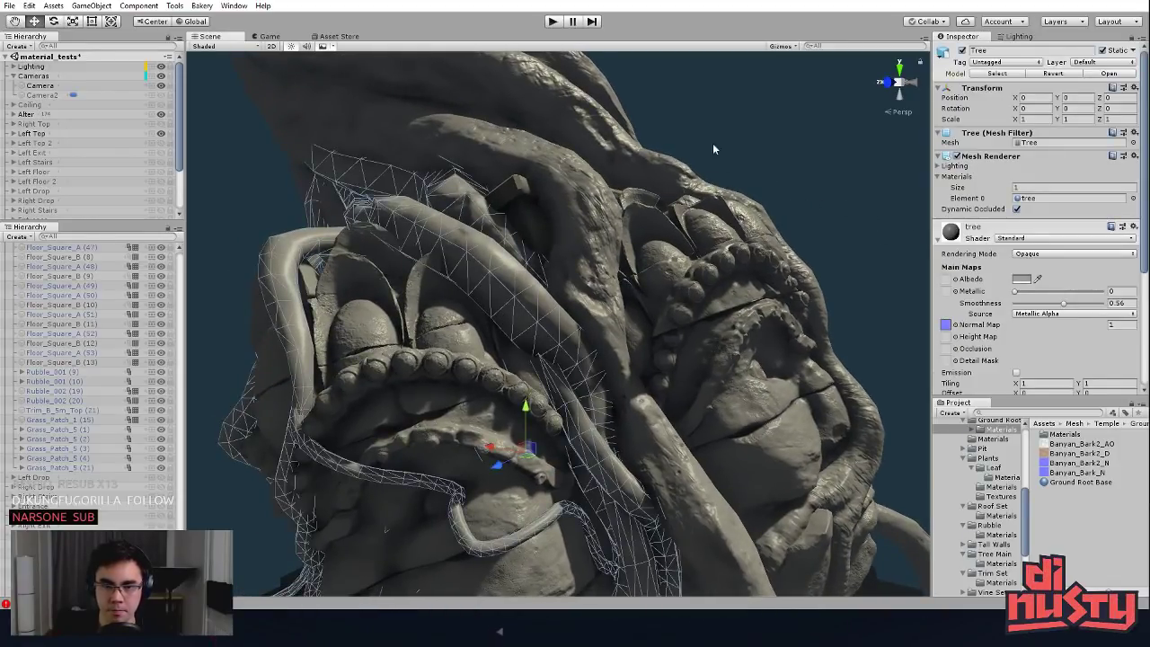
pyautogui.keyDown('alt'); pyautogui.moveTo(714, 149); pyautogui.dragTo(806, 210); pyautogui.keyUp('alt')
pyautogui.scroll(-8, 806, 210)
pyautogui.keyDown('alt'); pyautogui.moveTo(599, 170); pyautogui.dragTo(595, 87); pyautogui.keyUp('alt')
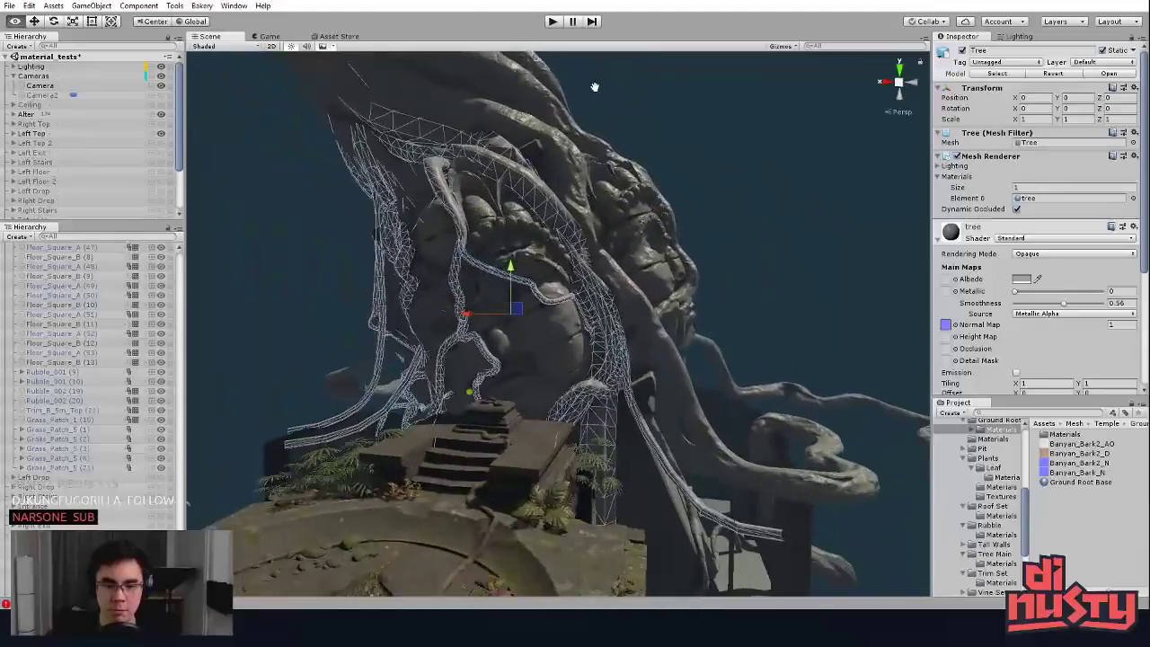
pyautogui.moveTo(595, 87); pyautogui.dragTo(669, 97, button='middle')
pyautogui.keyDown('alt'); pyautogui.moveTo(670, 97); pyautogui.dragTo(611, 164); pyautogui.keyUp('alt')
pyautogui.scroll(3, 652, 159)
pyautogui.moveTo(653, 159); pyautogui.dragTo(735, 191, button='middle')
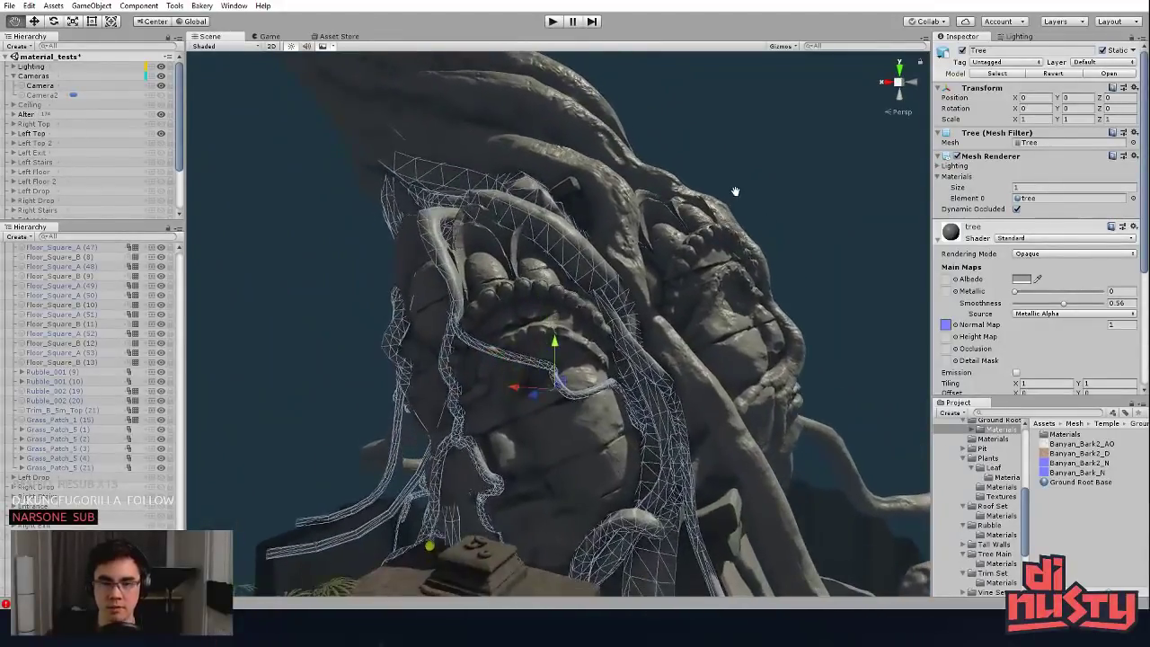
pyautogui.keyDown('alt'); pyautogui.moveTo(735, 192); pyautogui.dragTo(474, 389); pyautogui.keyUp('alt')
pyautogui.click(809, 203)
# Step: Place a copy of the Tropical_leaf_C plant from the pit's edge above the far stone face, tilted, at about X -2.7, Y 13.6, Z -22.1
pyautogui.scroll(-5, 563, 267)
pyautogui.click(426, 398)
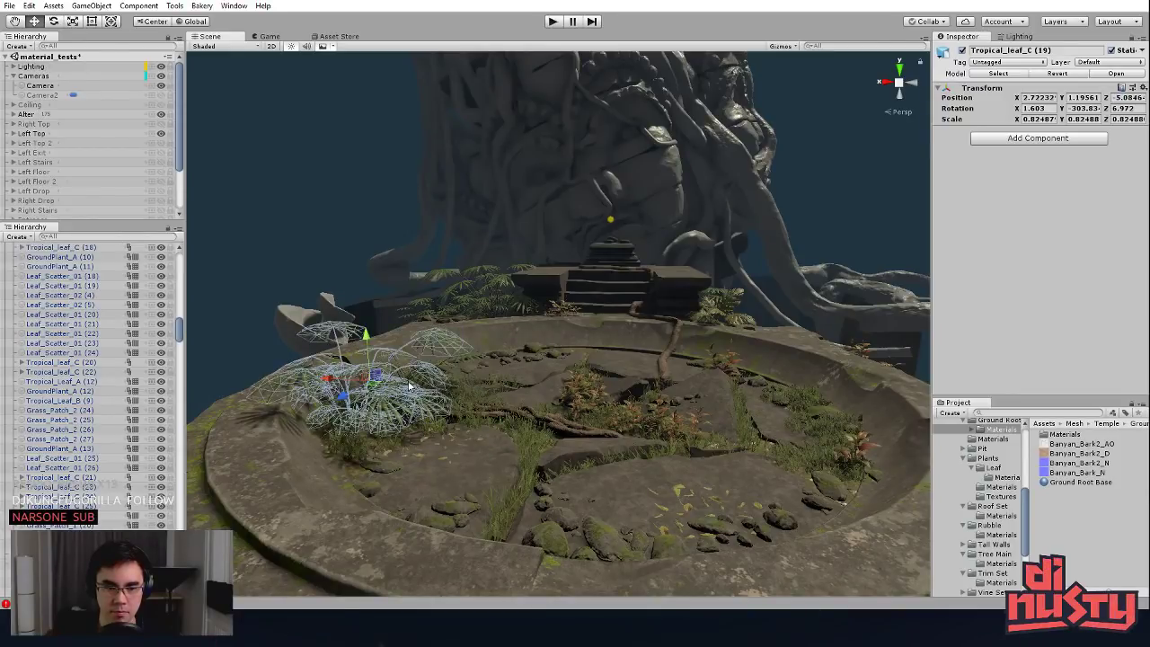
pyautogui.moveTo(379, 381); pyautogui.dragTo(444, 490)
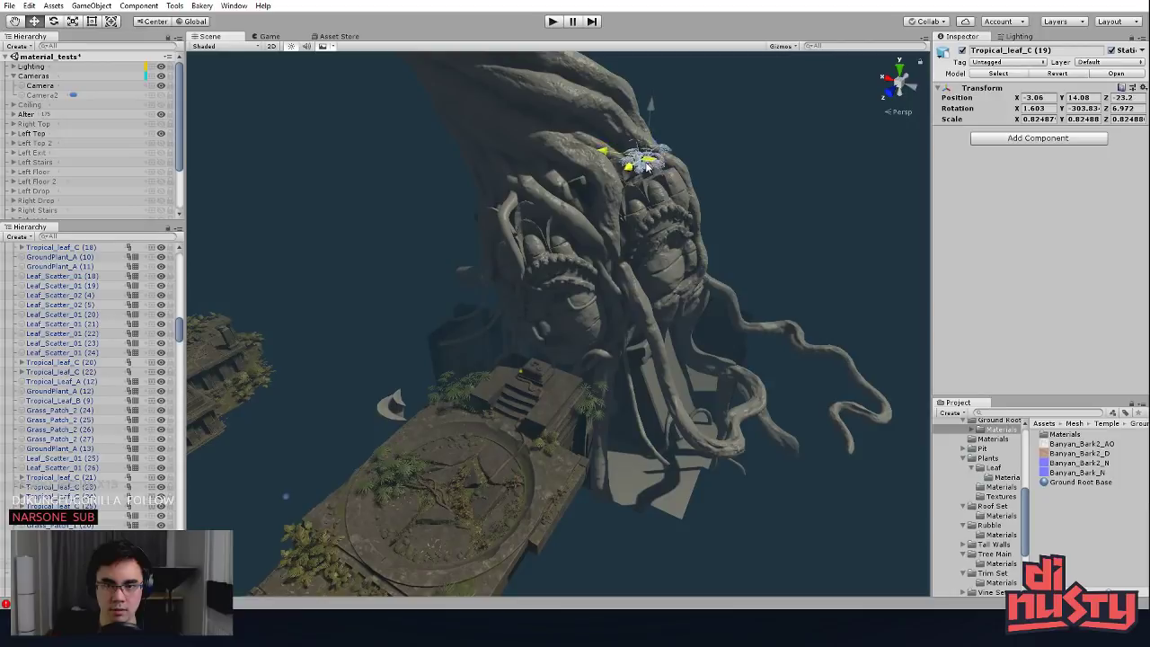
pyautogui.moveTo(646, 167); pyautogui.dragTo(649, 180)
pyautogui.press('f')
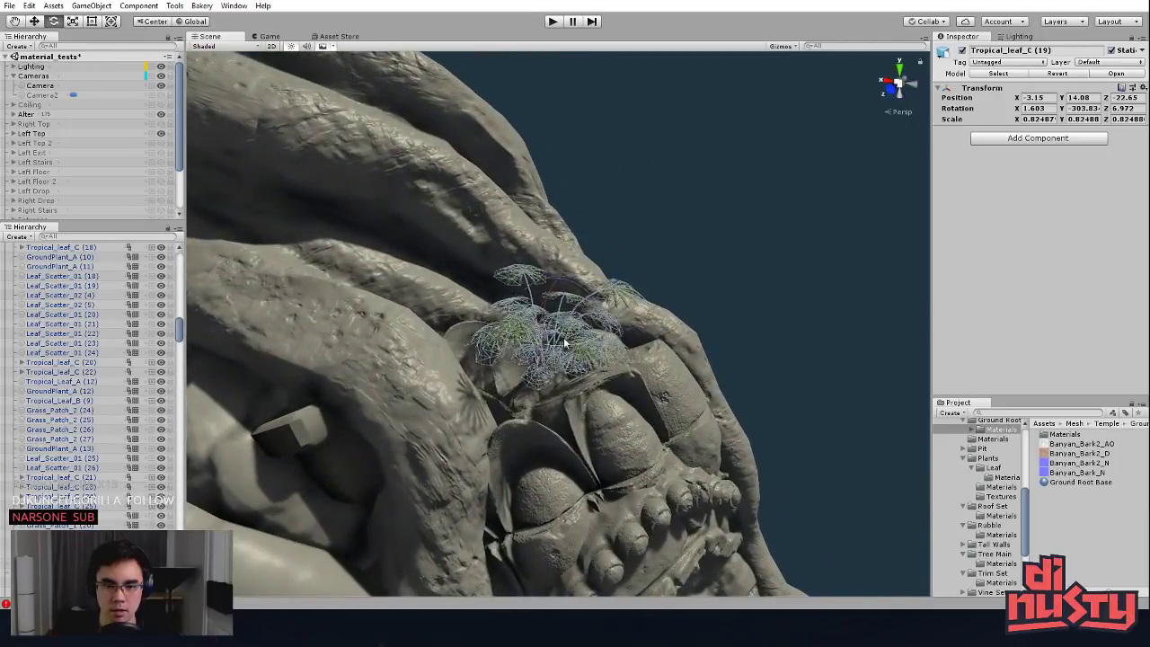
pyautogui.moveTo(567, 340); pyautogui.dragTo(526, 375)
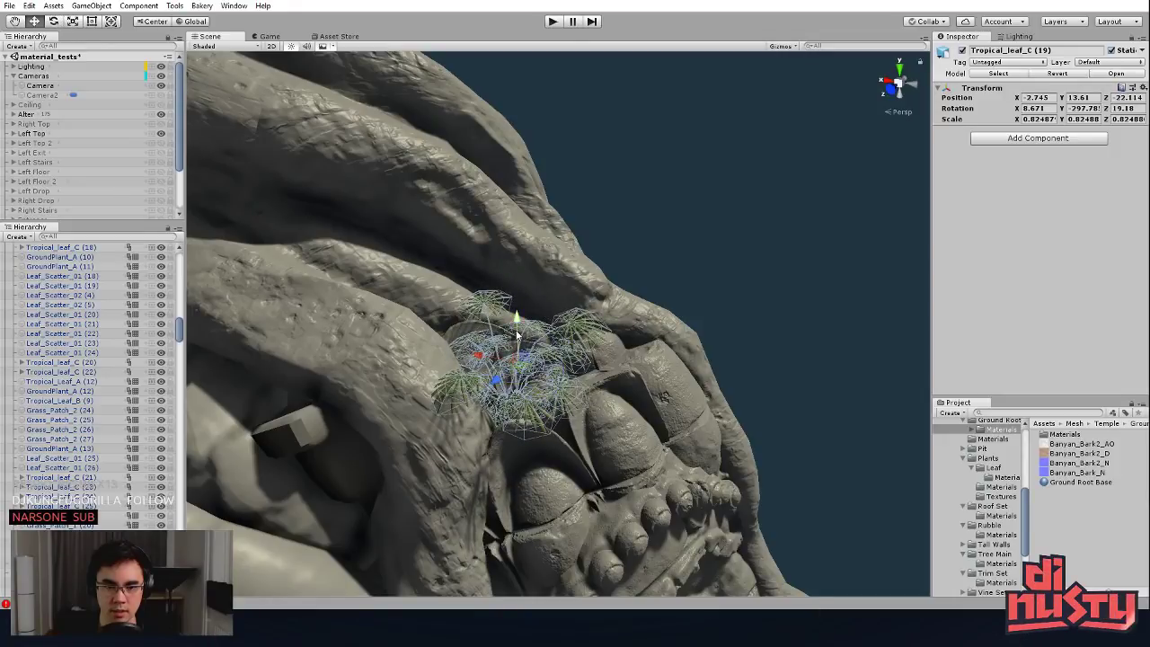
pyautogui.click(751, 294)
# Step: Copy the Tropical_Leaf_A plant near the altar and place rotated copies on the root ledge above the near stone face
pyautogui.keyDown('alt'); pyautogui.moveTo(751, 294); pyautogui.dragTo(468, 280); pyautogui.keyUp('alt')
pyautogui.keyDown('alt'); pyautogui.moveTo(468, 280); pyautogui.dragTo(553, 135, button='middle'); pyautogui.keyUp('alt')
pyautogui.keyDown('alt'); pyautogui.moveTo(553, 134); pyautogui.dragTo(526, 154, button='right'); pyautogui.keyUp('alt')
pyautogui.keyDown('alt'); pyautogui.moveTo(526, 154); pyautogui.dragTo(770, 99); pyautogui.keyUp('alt')
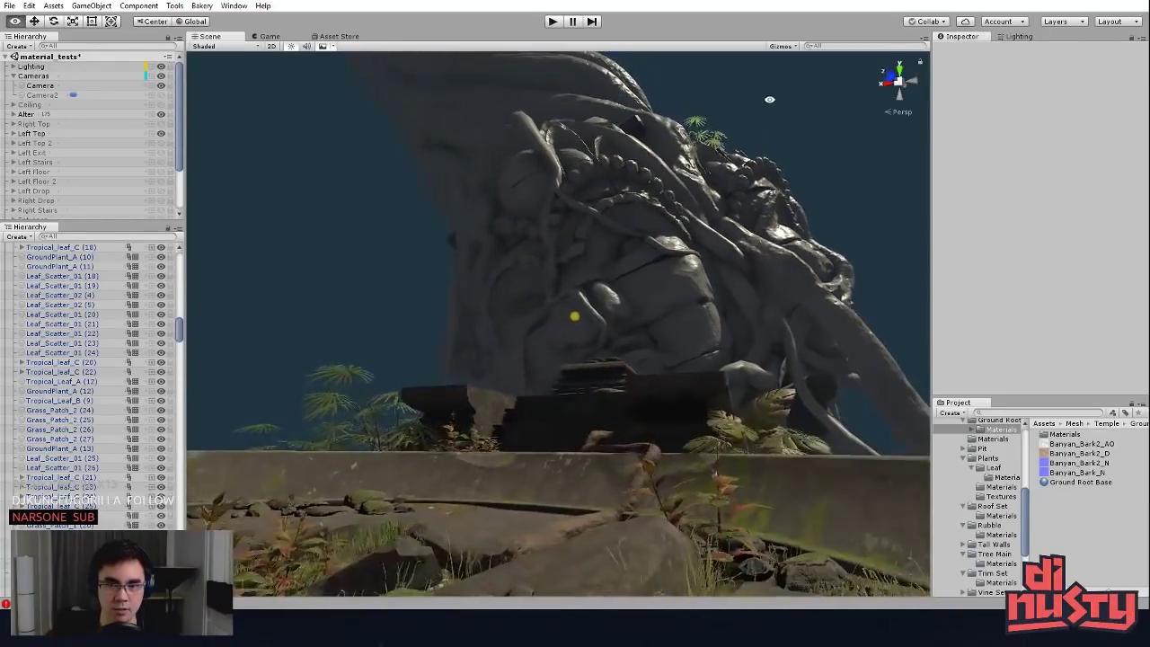
pyautogui.keyDown('alt'); pyautogui.moveTo(724, 173); pyautogui.dragTo(773, 394); pyautogui.keyUp('alt')
pyautogui.keyDown('alt'); pyautogui.moveTo(829, 449); pyautogui.dragTo(649, 279); pyautogui.keyUp('alt')
pyautogui.click(658, 439)
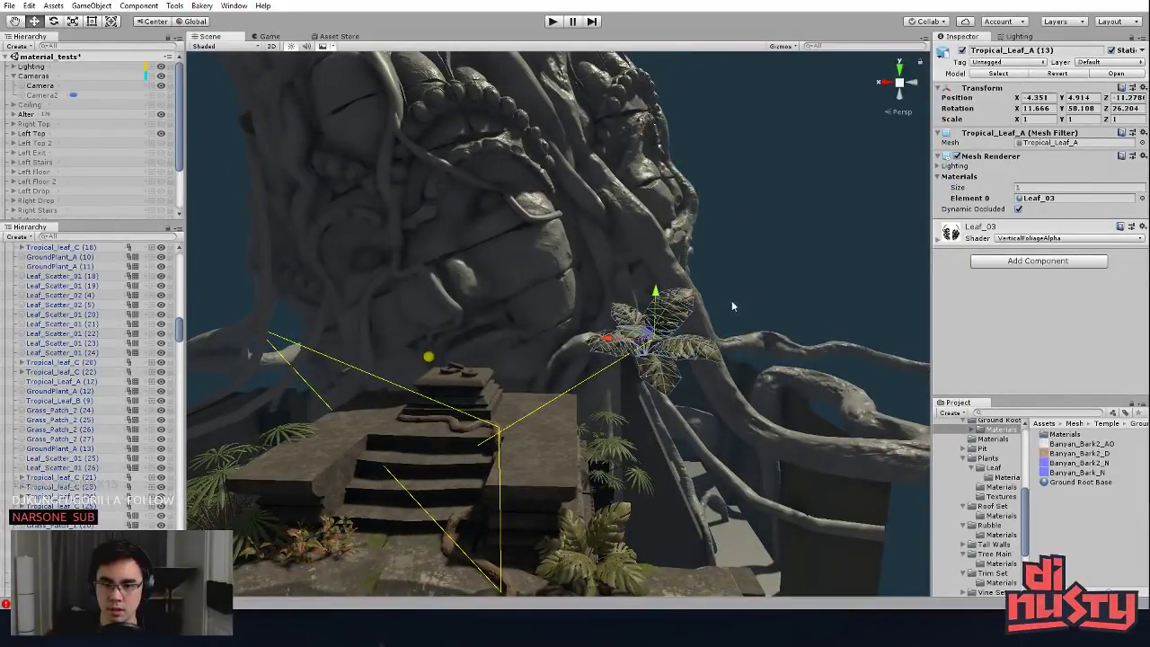
pyautogui.keyDown('alt'); pyautogui.moveTo(636, 339); pyautogui.dragTo(362, 312); pyautogui.keyUp('alt')
pyautogui.keyDown('alt'); pyautogui.moveTo(476, 317); pyautogui.dragTo(538, 154); pyautogui.keyUp('alt')
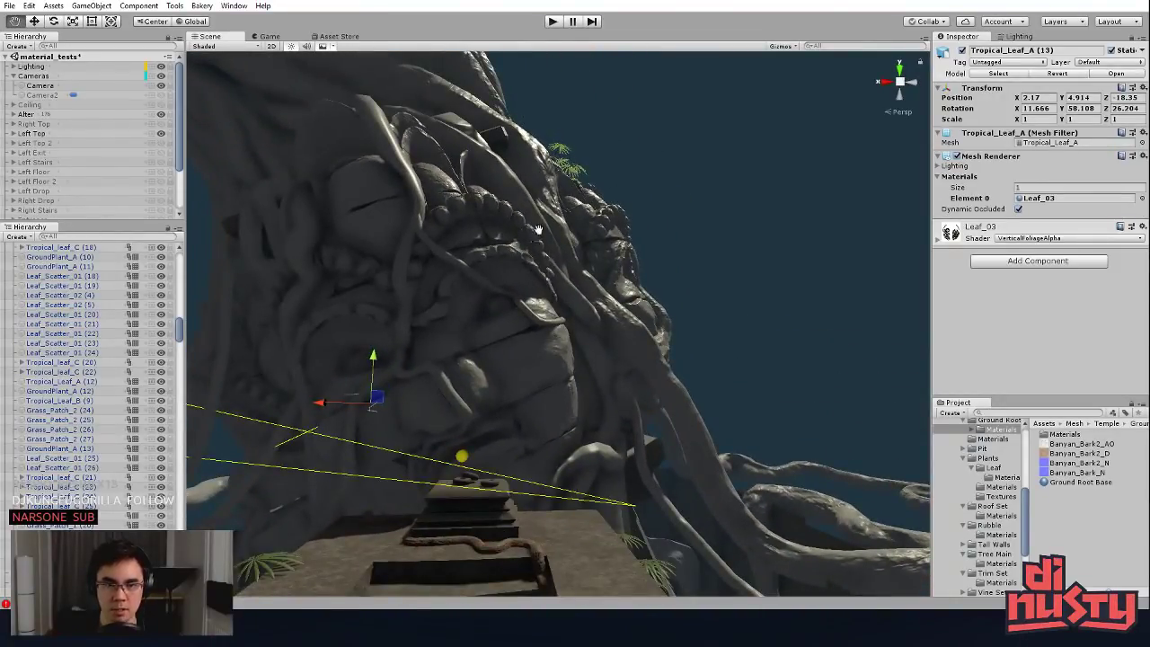
pyautogui.keyDown('alt'); pyautogui.moveTo(538, 229); pyautogui.dragTo(482, 356); pyautogui.keyUp('alt')
pyautogui.moveTo(443, 389); pyautogui.dragTo(533, 280)
pyautogui.press('e')
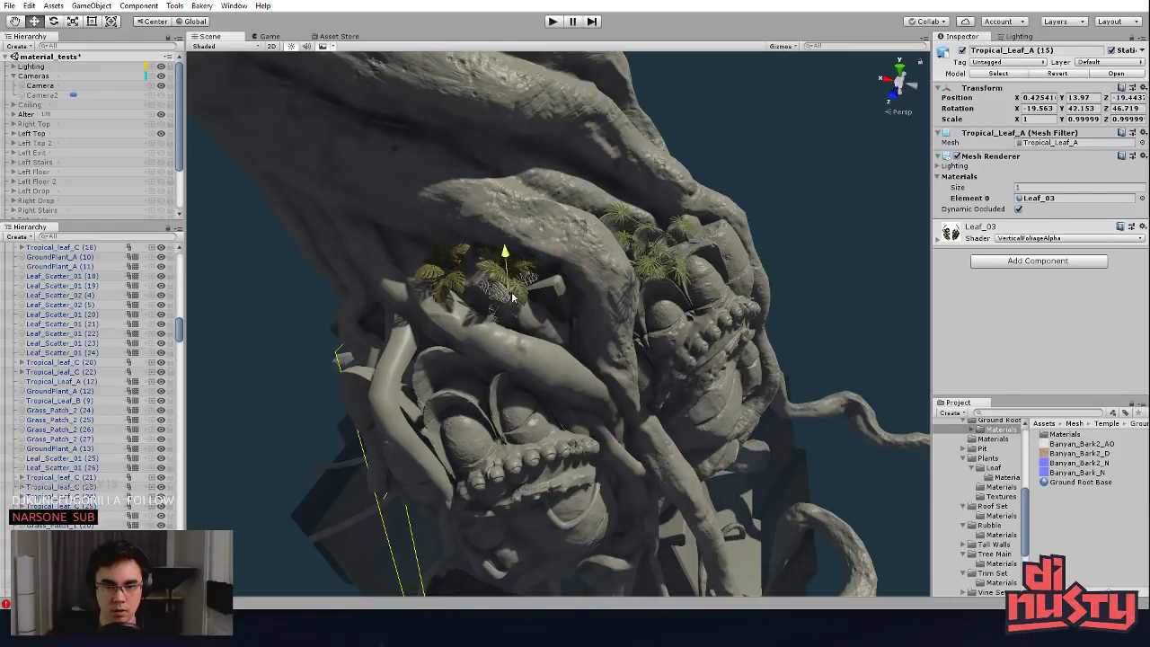
# Step: Position two more Tropical_Leaf_A copies lower on the root ledge, rotating them and scaling one to 0.91
pyautogui.moveTo(514, 323); pyautogui.dragTo(555, 340)
pyautogui.press('e')
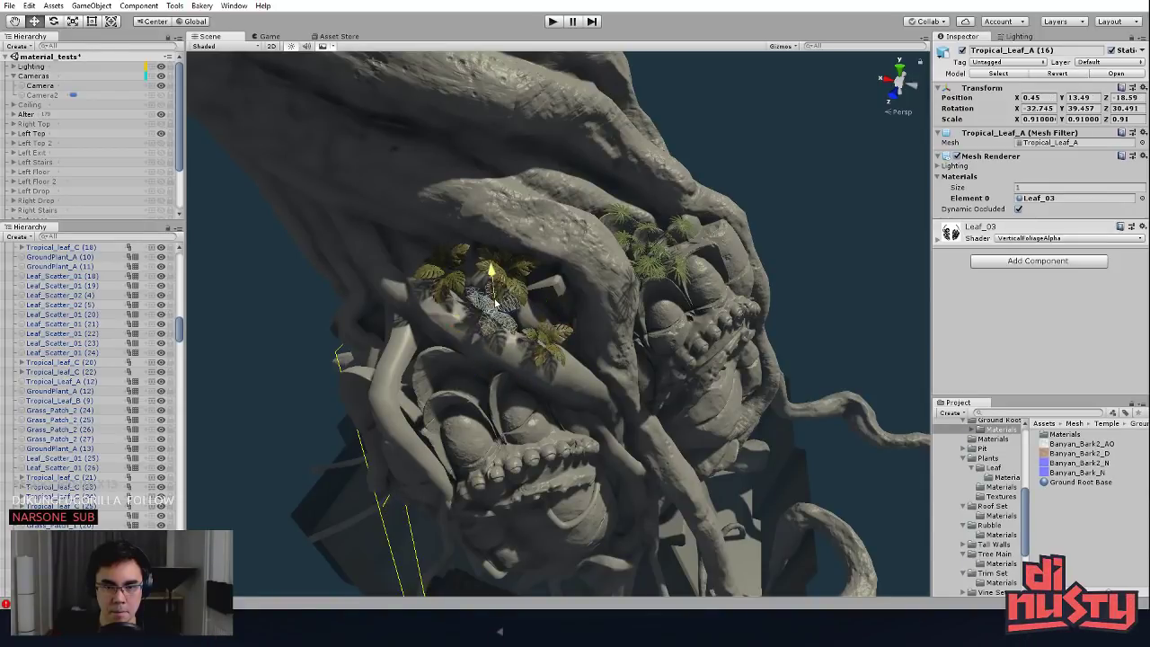
pyautogui.press('e')
pyautogui.moveTo(496, 302)
pyautogui.mouseDown()
pyautogui.moveTo(491, 352)
pyautogui.moveTo(506, 284)
pyautogui.mouseUp()
pyautogui.press('e')
pyautogui.click(693, 231)
# Step: Copy the Tropical_Leaf_B bush at the platform's edge and move the copy up to the shaded side of the tree
pyautogui.keyDown('alt'); pyautogui.moveTo(613, 365); pyautogui.dragTo(644, 306); pyautogui.keyUp('alt')
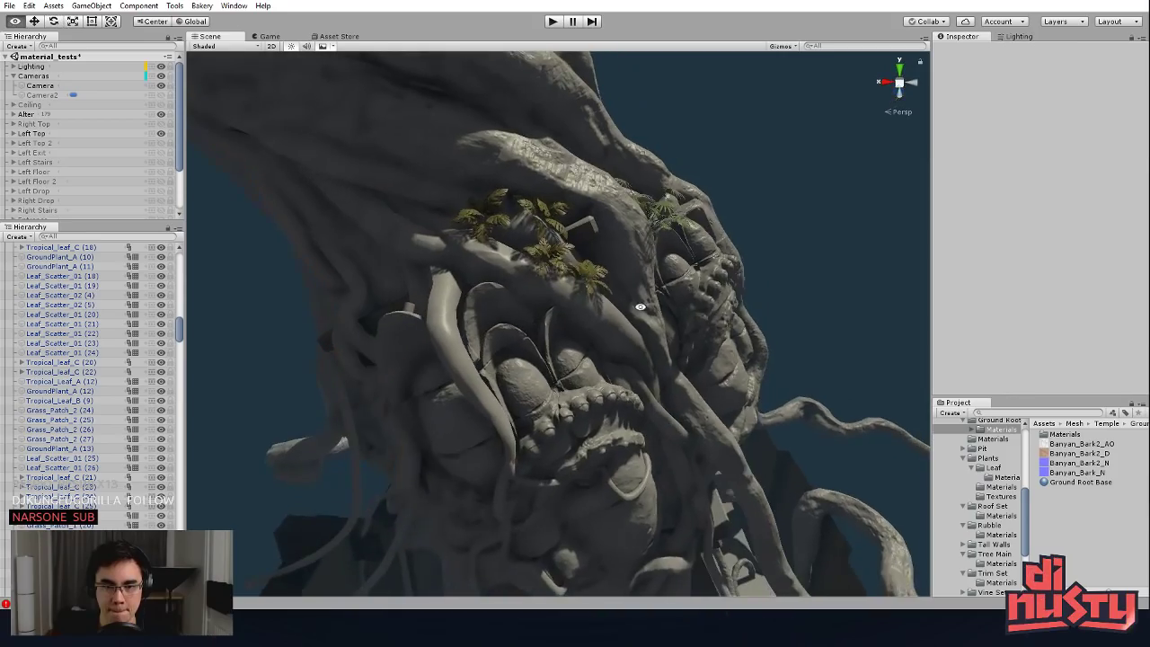
pyautogui.keyDown('alt'); pyautogui.moveTo(503, 314); pyautogui.dragTo(655, 241); pyautogui.keyUp('alt')
pyautogui.scroll(-3, 655, 242)
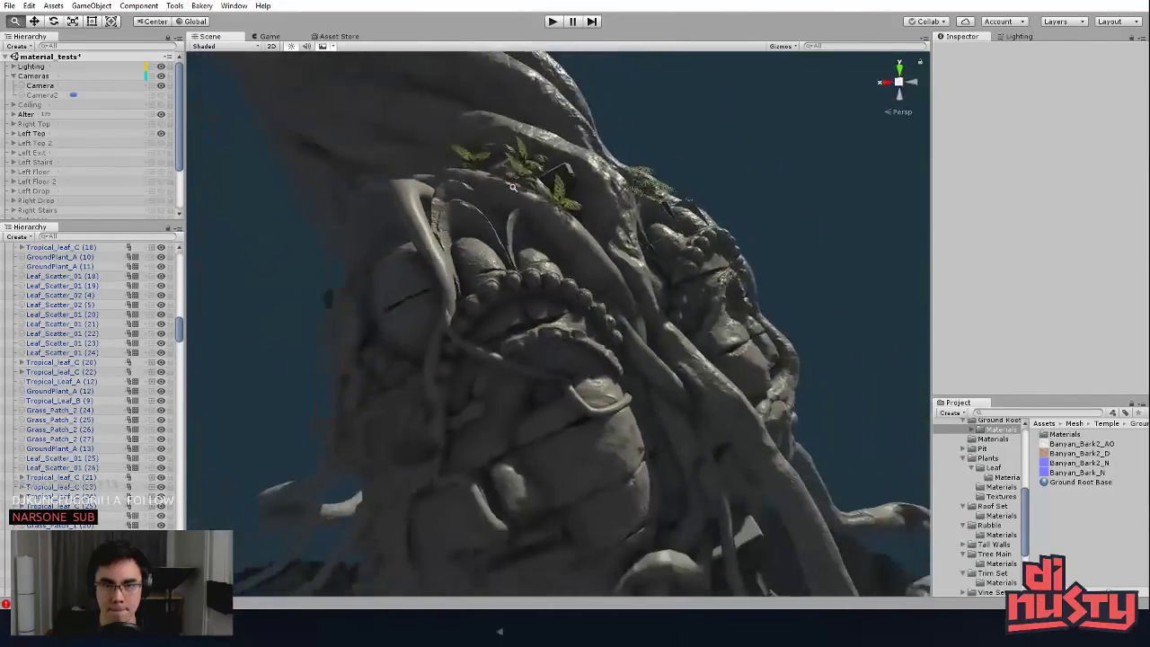
pyautogui.keyDown('alt'); pyautogui.moveTo(490, 180); pyautogui.dragTo(567, 405); pyautogui.keyUp('alt')
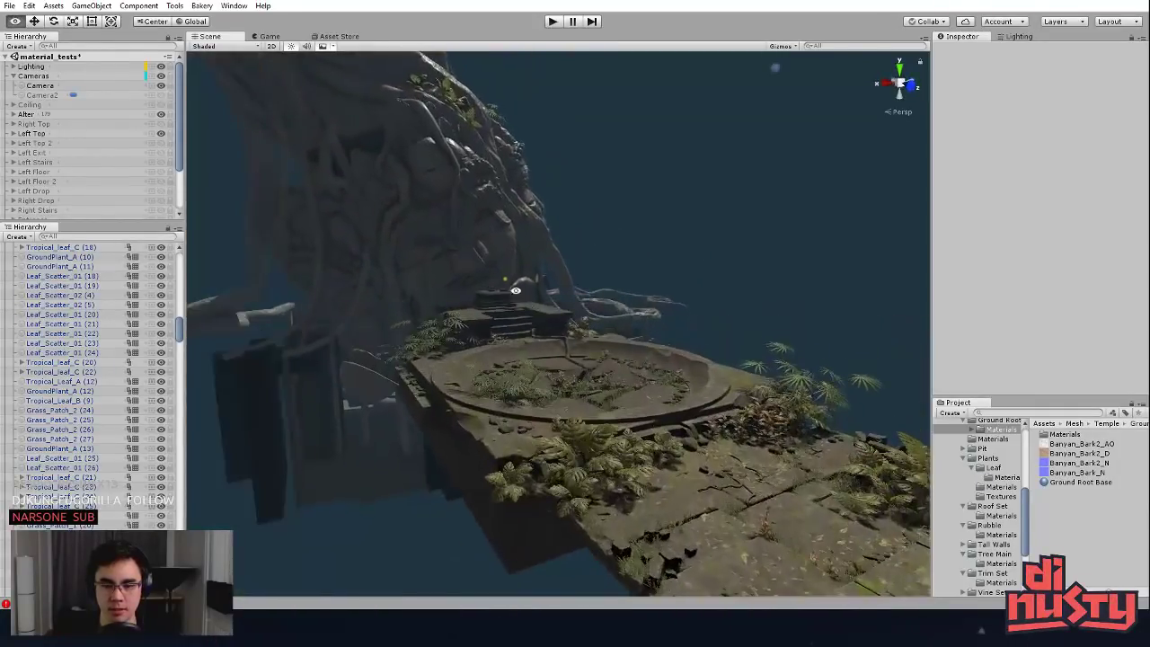
pyautogui.click(578, 435)
pyautogui.click(614, 458)
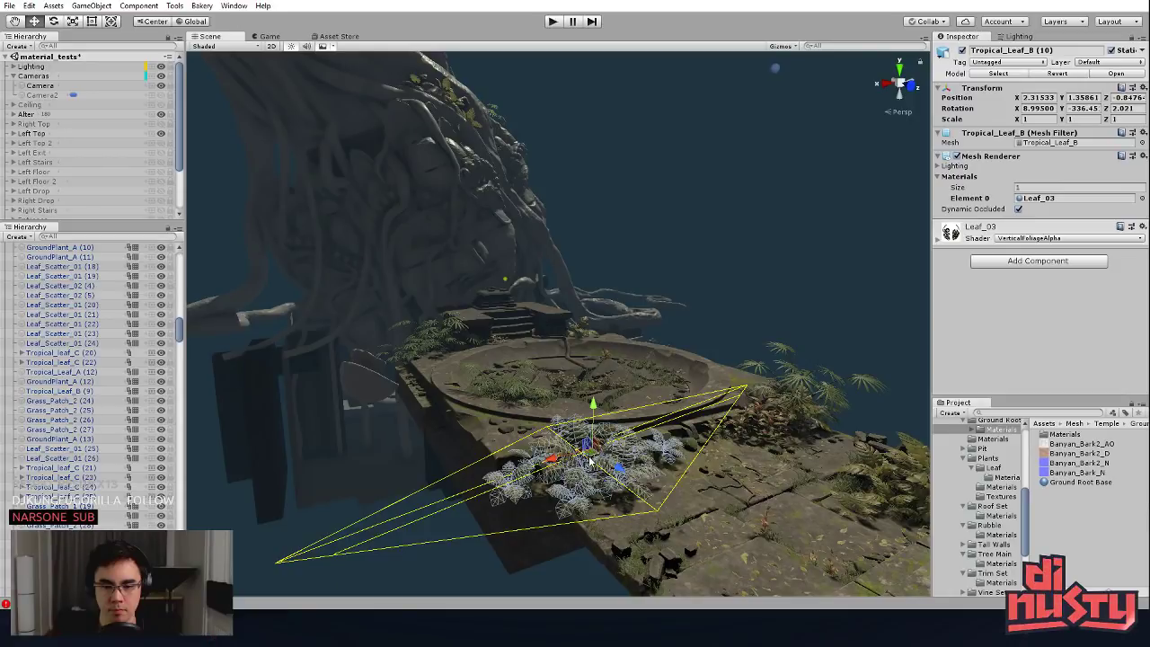
pyautogui.moveTo(590, 460); pyautogui.dragTo(534, 225)
pyautogui.press('f')
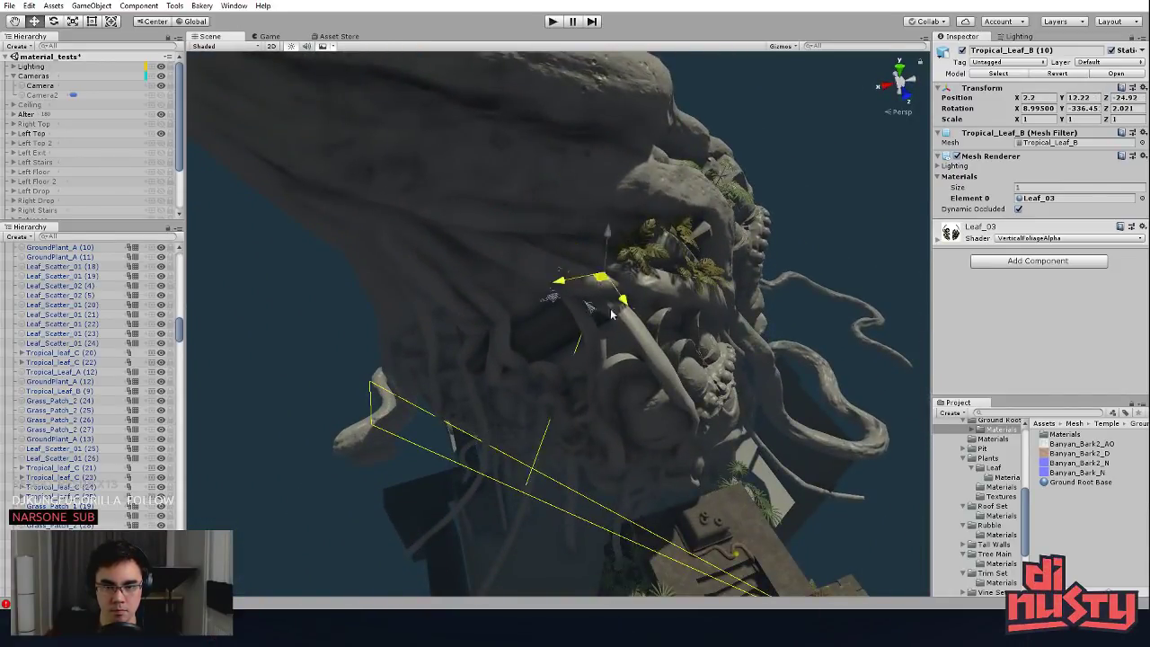
# Step: Rotate the Tropical_Leaf_B copy to hang against the shaded roots and move it to about X 4.15, Y 11.19, Z -18.44
pyautogui.press('e')
pyautogui.moveTo(543, 353); pyautogui.dragTo(705, 323)
pyautogui.scroll(3, 722, 340)
pyautogui.scroll(3, 721, 340)
pyautogui.moveTo(584, 180)
pyautogui.mouseDown()
pyautogui.moveTo(556, 181)
pyautogui.moveTo(592, 151)
pyautogui.moveTo(576, 213)
pyautogui.mouseUp()
pyautogui.press('w')
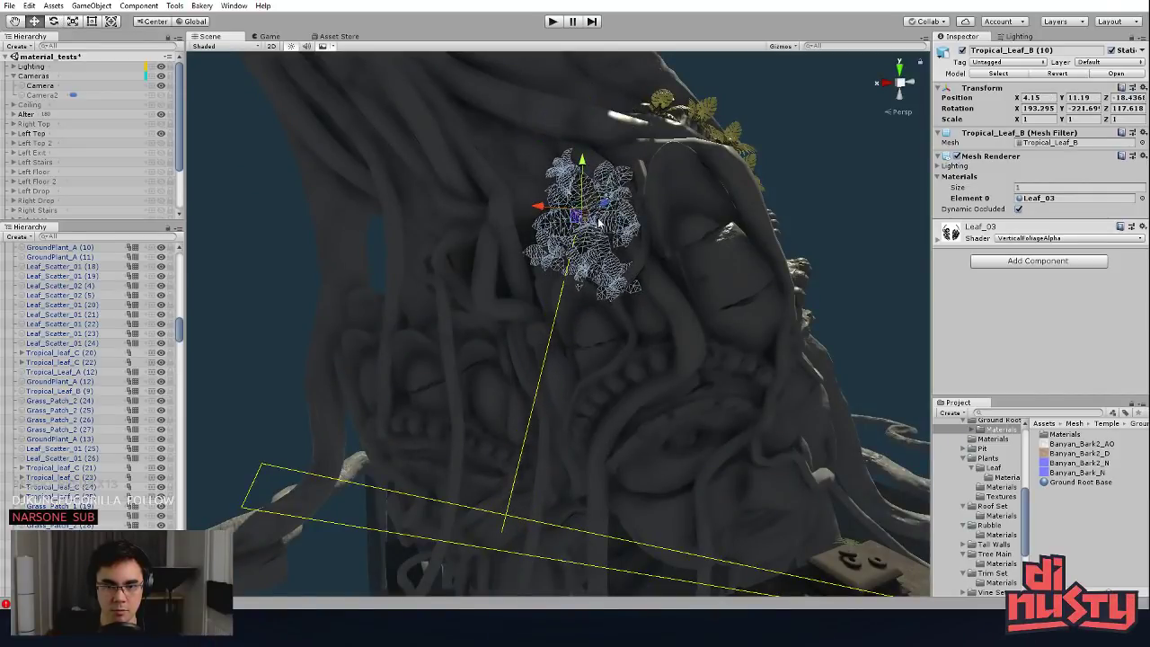
# Step: Examine the hanging bush from the side, from above and together with the whole tree
pyautogui.click(799, 172)
pyautogui.keyDown('alt'); pyautogui.moveTo(799, 171); pyautogui.dragTo(549, 344); pyautogui.keyUp('alt')
pyautogui.click(548, 343)
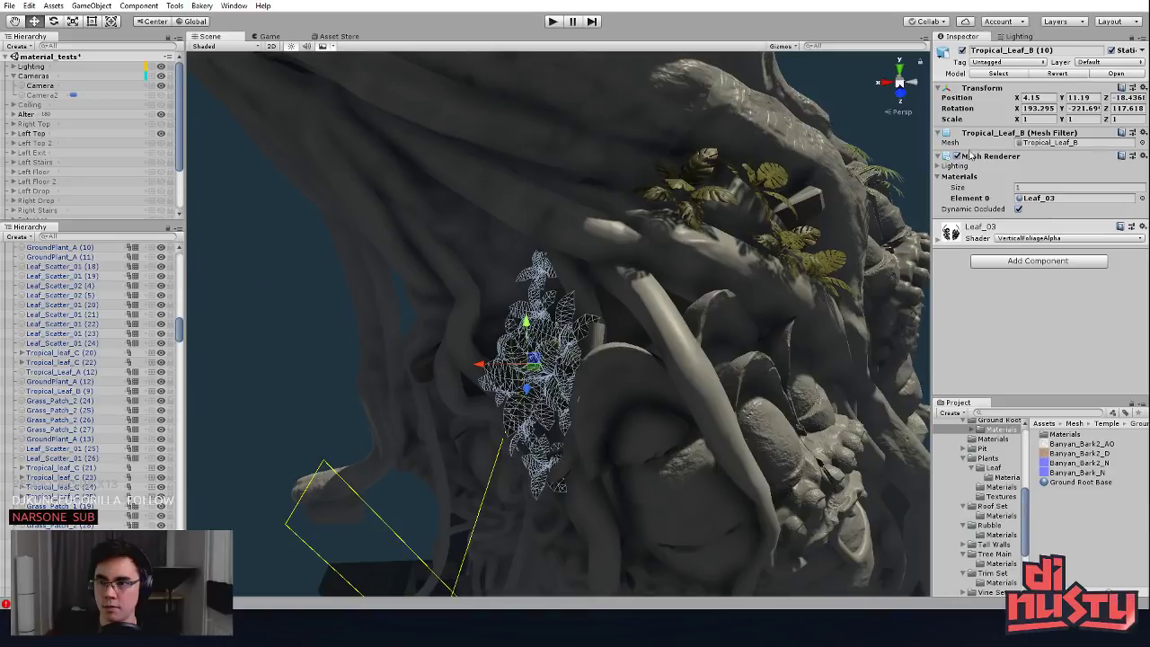
pyautogui.keyDown('alt'); pyautogui.moveTo(468, 243); pyautogui.dragTo(623, 292); pyautogui.keyUp('alt')
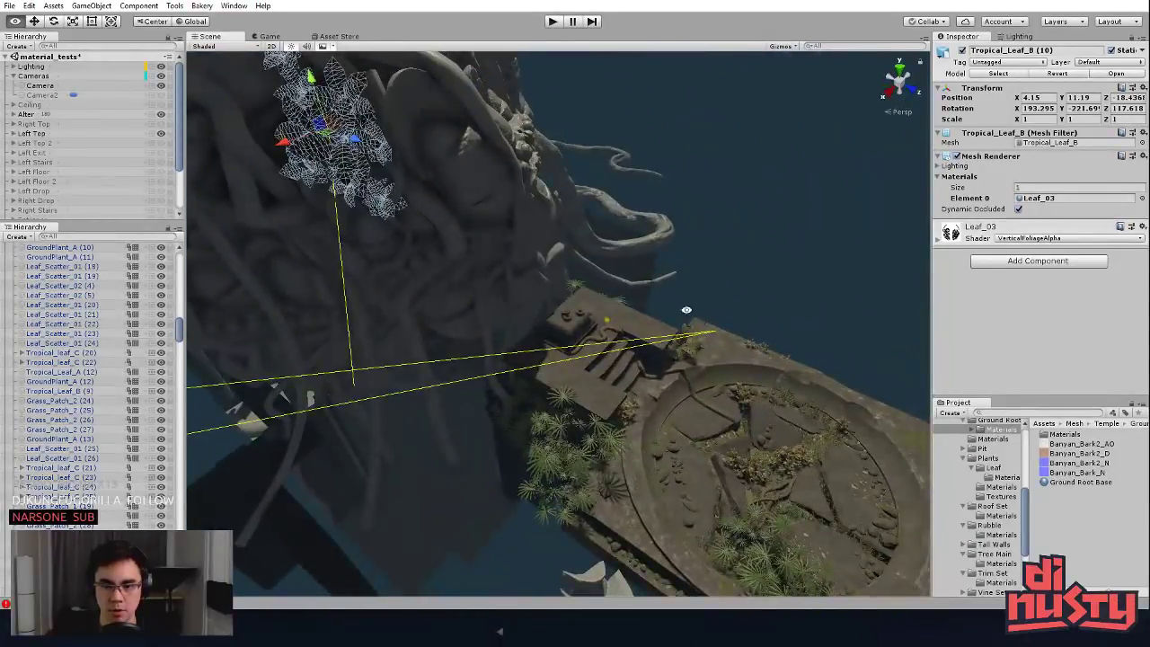
pyautogui.keyDown('alt'); pyautogui.moveTo(687, 310); pyautogui.dragTo(504, 170); pyautogui.keyUp('alt')
pyautogui.click(742, 134)
pyautogui.keyDown('alt'); pyautogui.moveTo(742, 134); pyautogui.dragTo(811, 67); pyautogui.keyUp('alt')
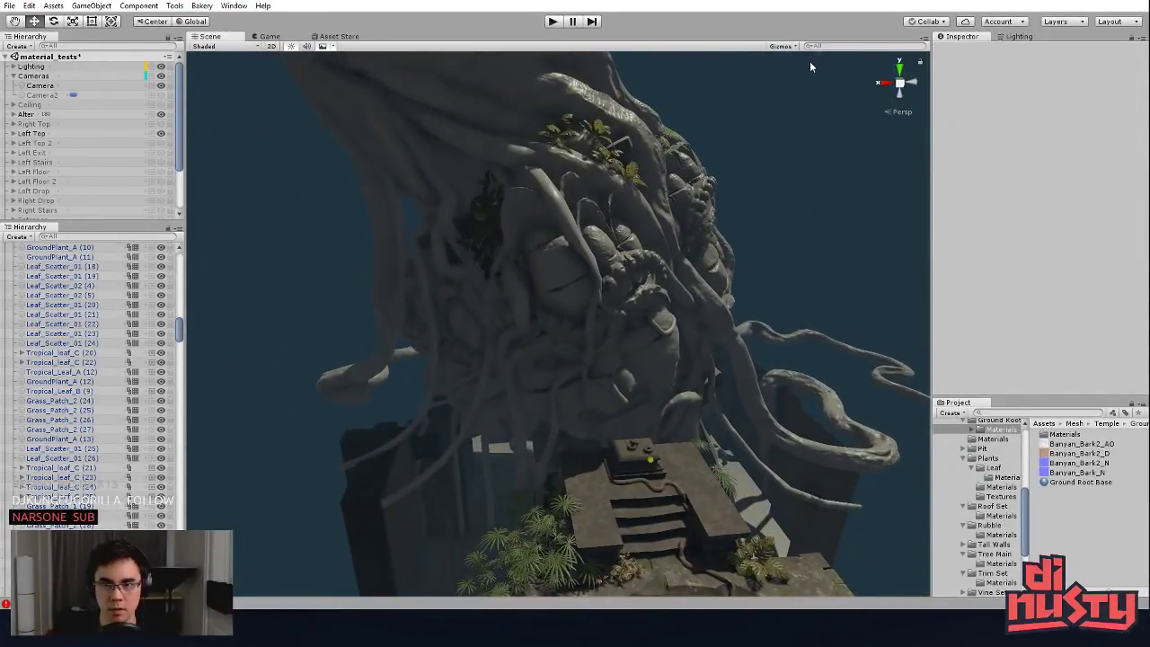
# Step: Review the scene's gizmo display options and examine the planted tree from the altar and pit level
pyautogui.click(781, 46)
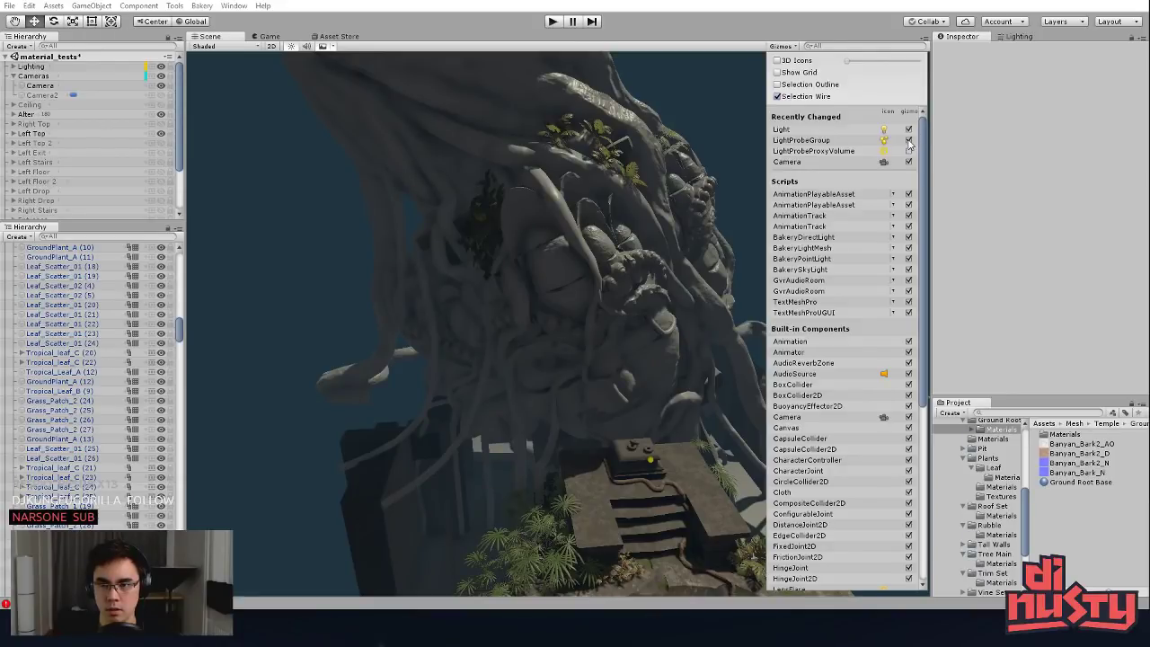
pyautogui.click(706, 133)
pyautogui.keyDown('alt'); pyautogui.moveTo(700, 126); pyautogui.dragTo(449, 200); pyautogui.keyUp('alt')
pyautogui.scroll(4, 584, 198)
pyautogui.scroll(-4, 459, 198)
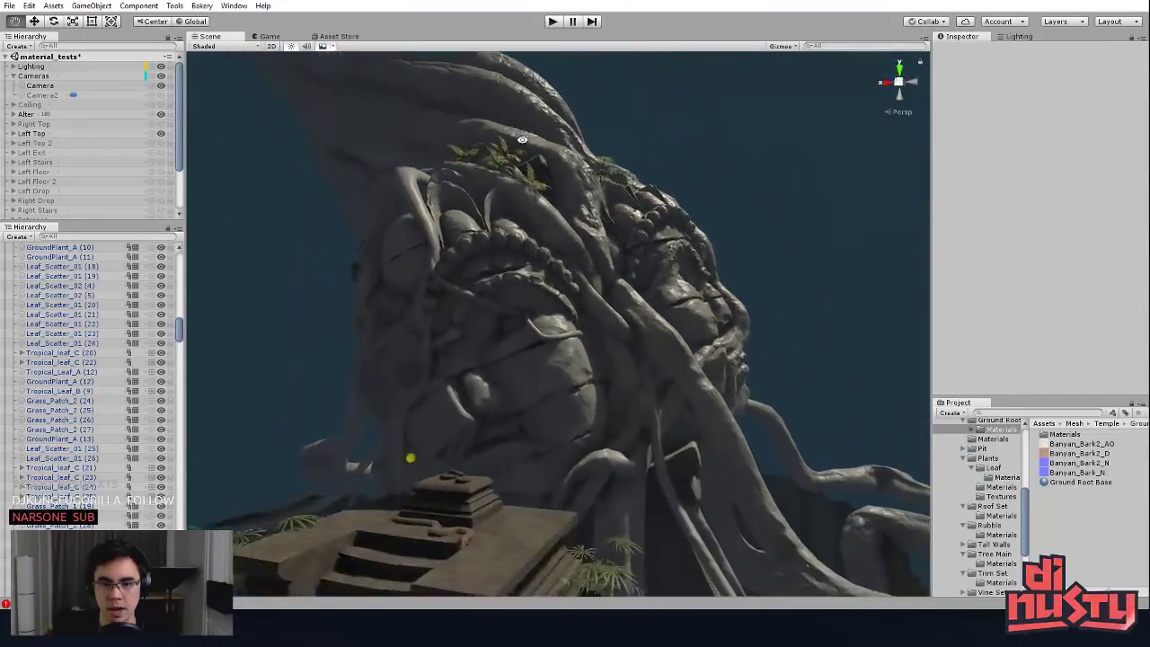
pyautogui.moveTo(458, 197); pyautogui.dragTo(483, 140, button='middle')
pyautogui.keyDown('alt'); pyautogui.moveTo(483, 140); pyautogui.dragTo(728, 187); pyautogui.keyUp('alt')
pyautogui.moveTo(728, 186); pyautogui.dragTo(704, 139, button='middle')
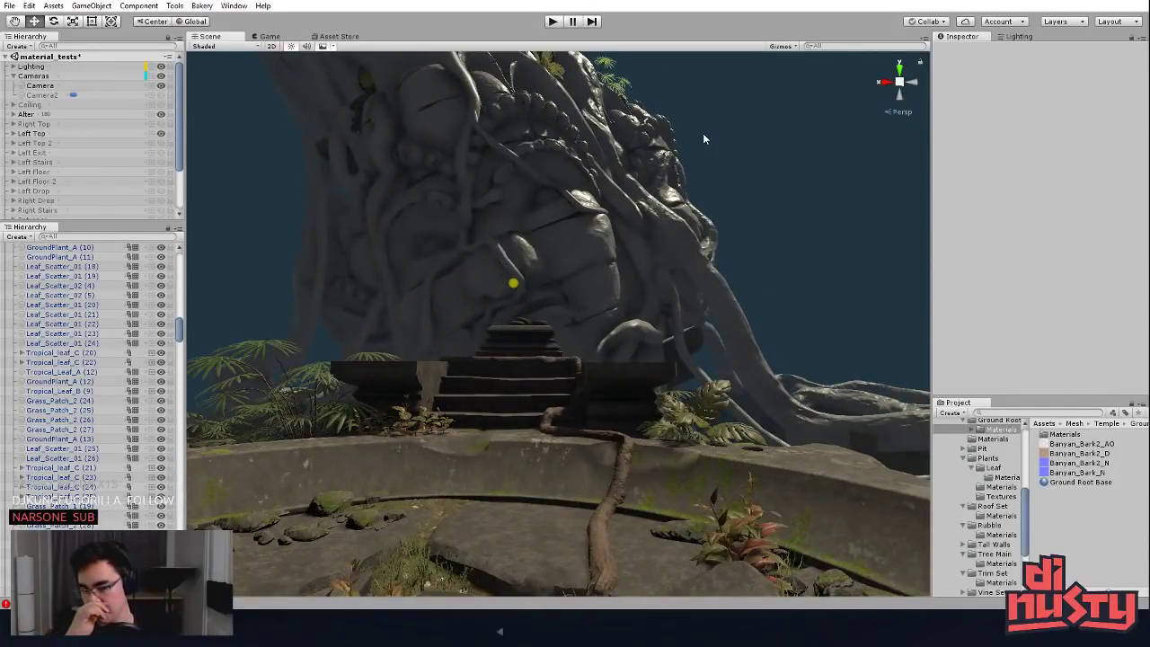
# Step: Copy a Ground_Bits_B rock strip from the pit's edge and raise it in front of the near stone face, to about X 0.51, Y 7.2, Z -12.84
pyautogui.click(336, 500)
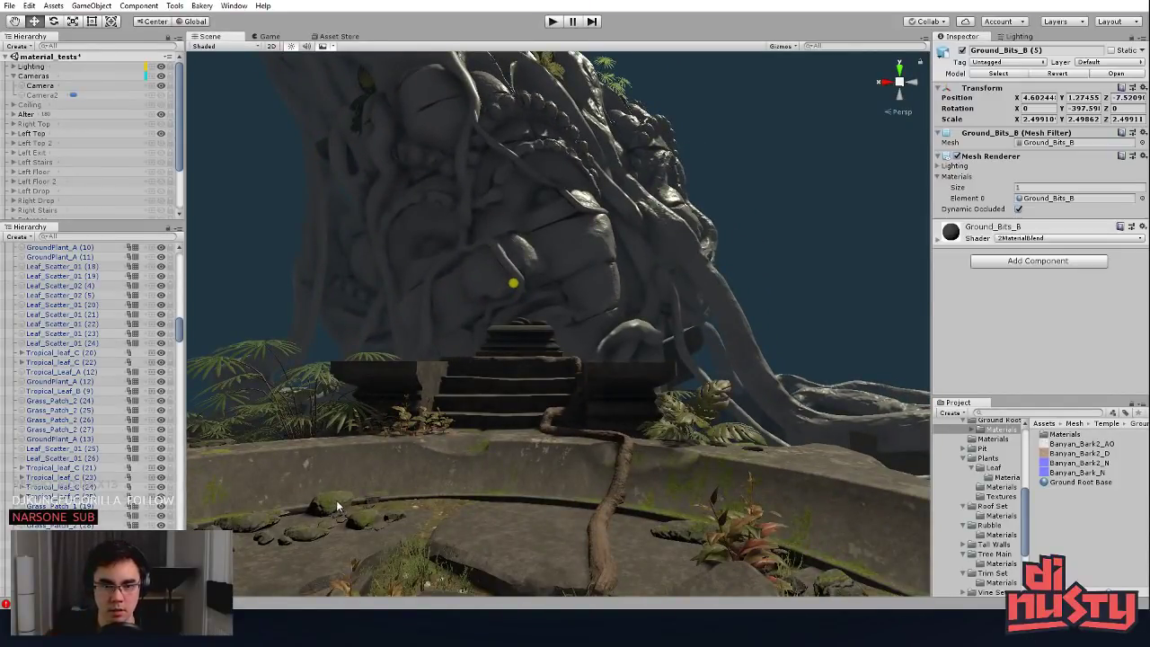
pyautogui.keyDown('alt'); pyautogui.moveTo(336, 500); pyautogui.dragTo(501, 340); pyautogui.keyUp('alt')
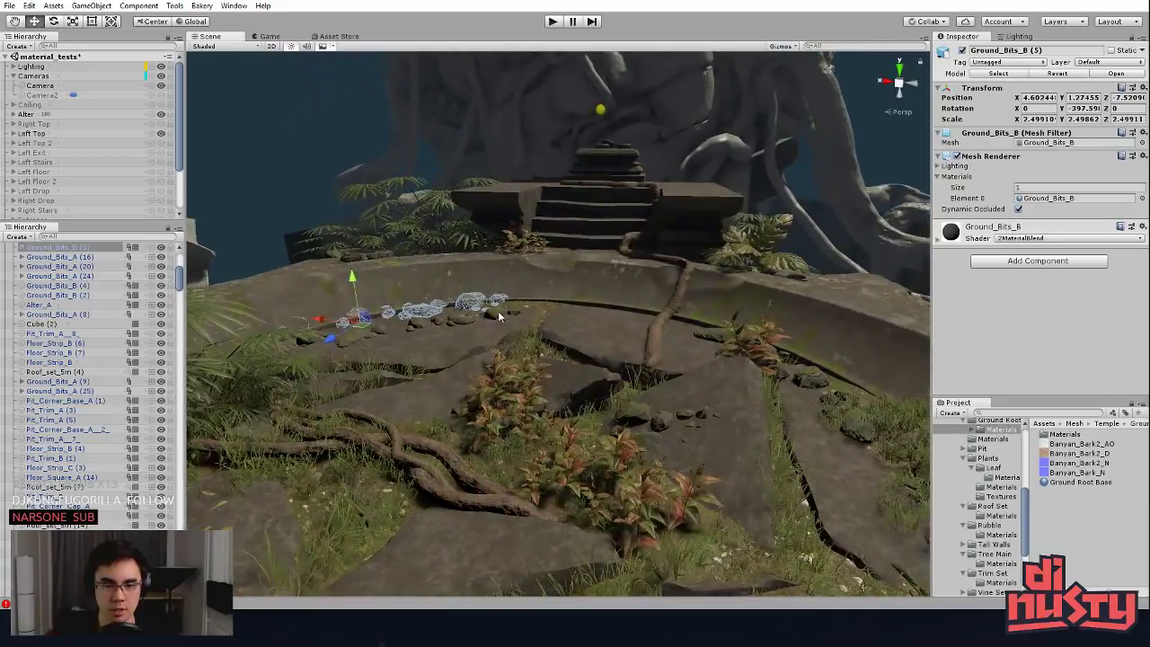
pyautogui.click(492, 315)
pyautogui.moveTo(428, 336); pyautogui.dragTo(640, 13)
pyautogui.hotkey('ctrl', 'z')
pyautogui.moveTo(613, 218); pyautogui.dragTo(616, 13)
pyautogui.press('f')
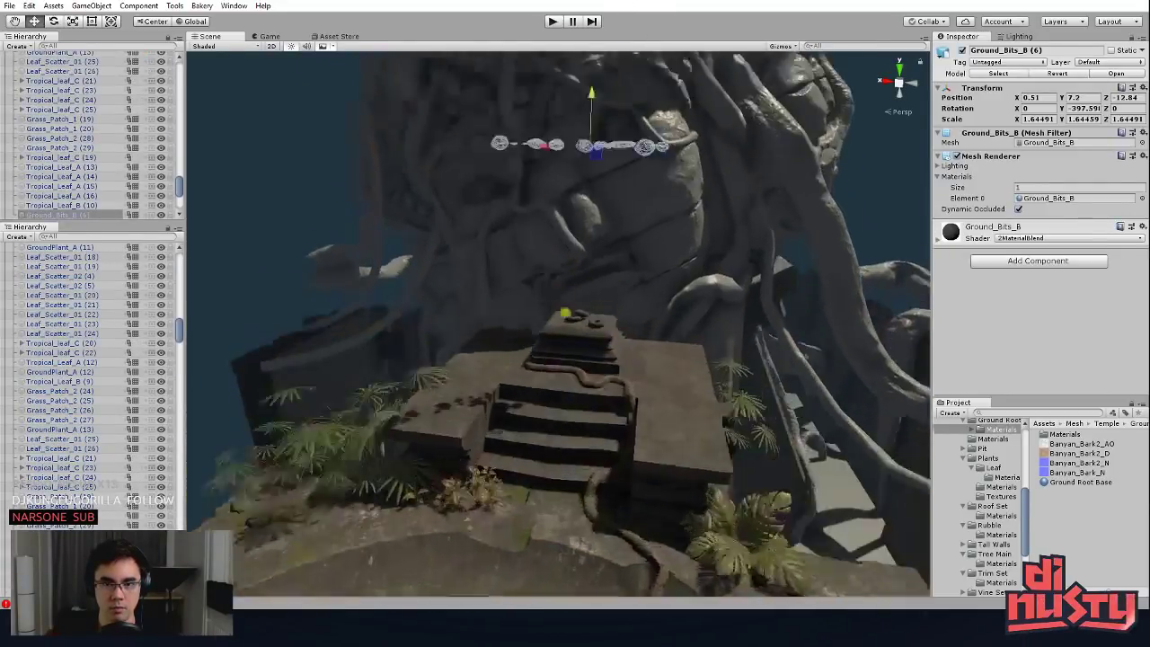
# Step: Raise the Ground_Bits_B rock strip and shift it onto the neighbouring stone face's crown, to about X -1.83, Y 10.54, Z -23.45
pyautogui.moveTo(559, 277); pyautogui.dragTo(574, 149)
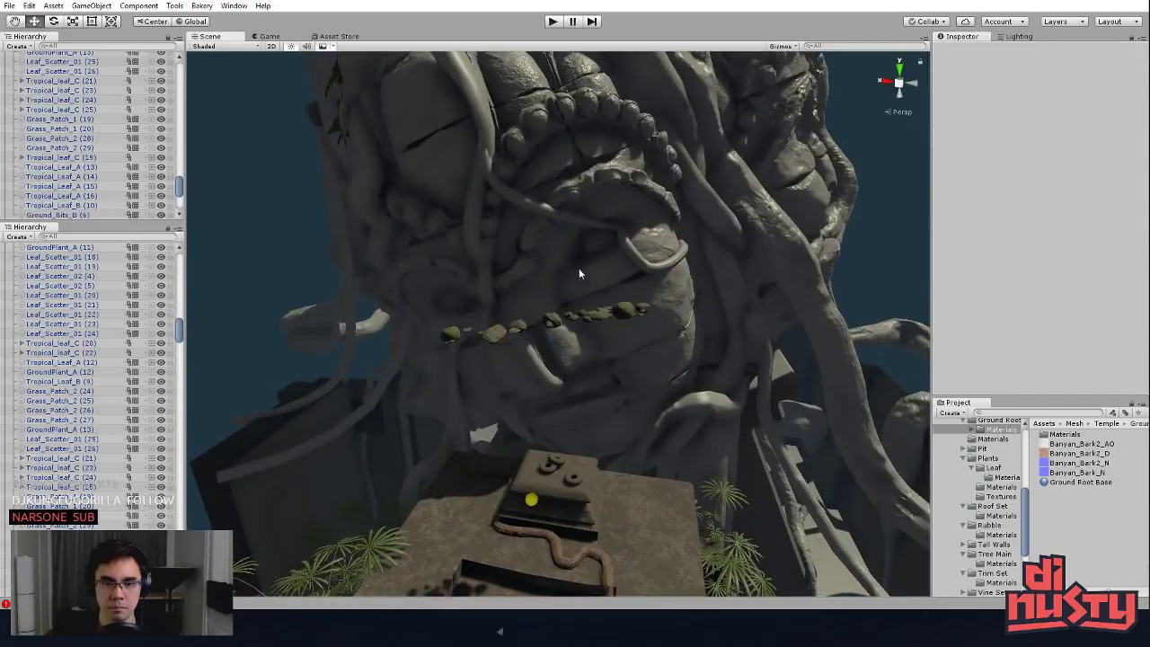
pyautogui.hotkey('ctrl', 'z')
pyautogui.moveTo(558, 303); pyautogui.dragTo(562, 43)
pyautogui.press('f')
pyautogui.keyDown('alt'); pyautogui.moveTo(590, 268); pyautogui.dragTo(556, 385); pyautogui.keyUp('alt')
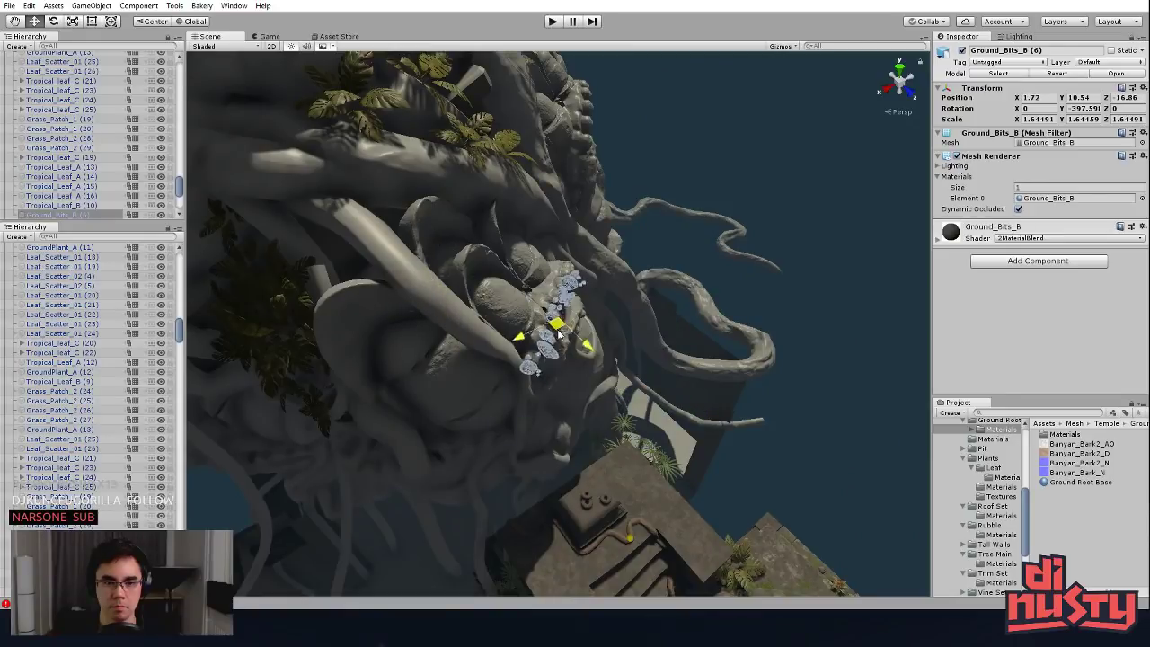
pyautogui.moveTo(560, 330); pyautogui.dragTo(486, 300)
pyautogui.keyDown('alt'); pyautogui.moveTo(358, 289); pyautogui.dragTo(364, 370); pyautogui.keyUp('alt')
pyautogui.moveTo(364, 371); pyautogui.dragTo(363, 355, button='middle')
pyautogui.keyDown('alt'); pyautogui.moveTo(362, 355); pyautogui.dragTo(313, 391); pyautogui.keyUp('alt')
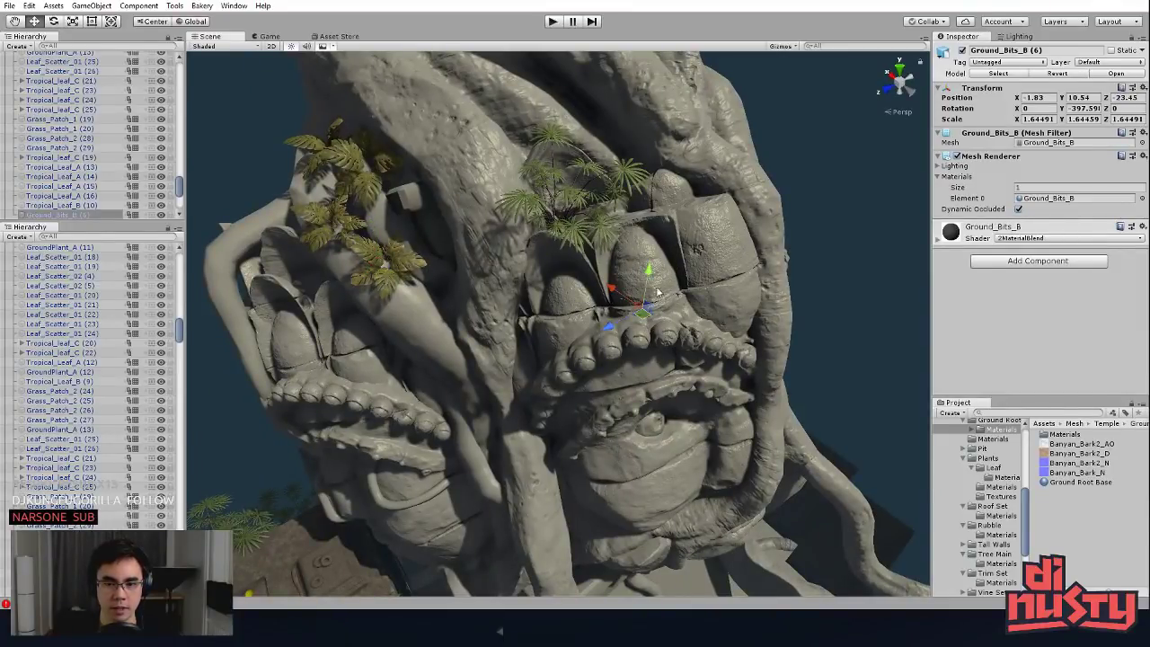
# Step: Tilt the rock strip and seat it on the ledge above the side face's crown, at about X -3.01, Y 13.47, Z -21.77
pyautogui.keyDown('alt'); pyautogui.moveTo(658, 293); pyautogui.dragTo(757, 301); pyautogui.keyUp('alt')
pyautogui.moveTo(740, 448); pyautogui.dragTo(719, 464)
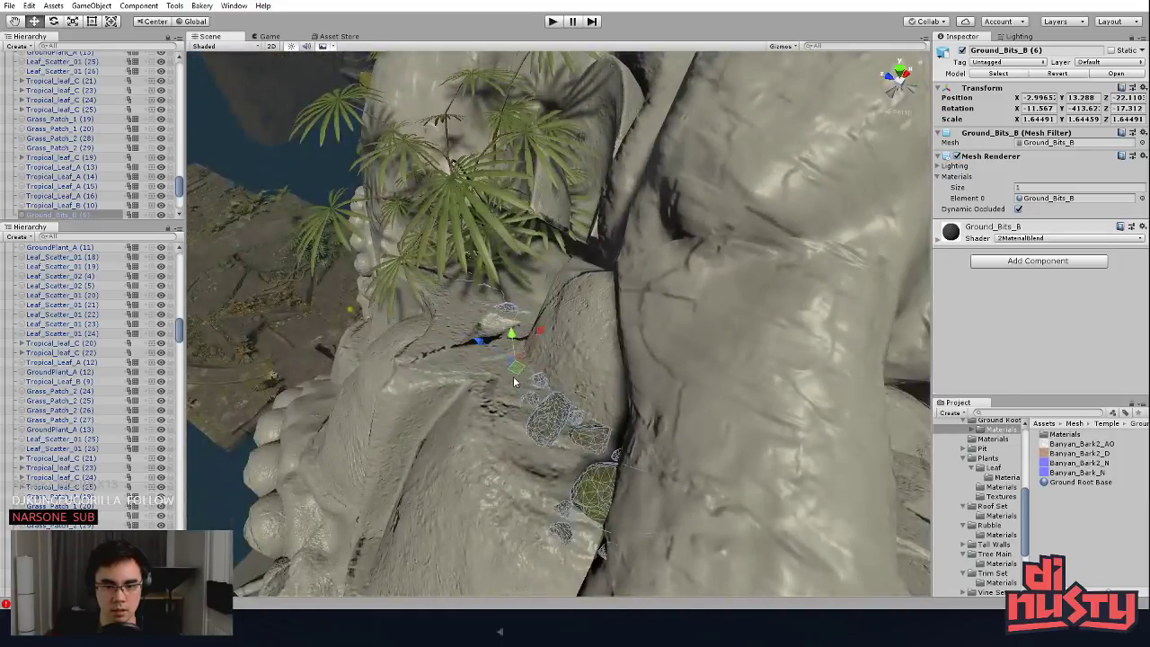
pyautogui.moveTo(514, 382); pyautogui.dragTo(478, 310)
pyautogui.press('w')
pyautogui.click(473, 376)
pyautogui.keyDown('alt'); pyautogui.moveTo(473, 377); pyautogui.dragTo(668, 303); pyautogui.keyUp('alt')
pyautogui.click(667, 317)
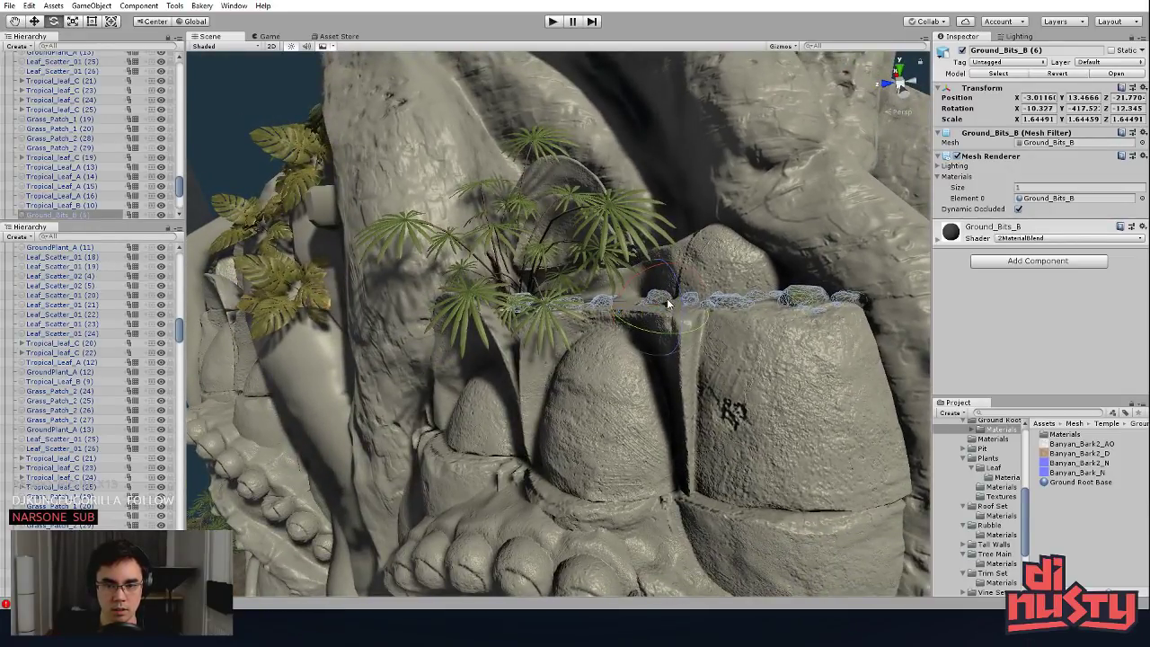
pyautogui.press('w')
pyautogui.click(755, 391)
# Step: Copy a Tropical_Leaf_A plant to the far side face's crown and rotate it, at about X -3.77, Y 13.7, Z -25.7
pyautogui.scroll(-4, 755, 391)
pyautogui.keyDown('alt'); pyautogui.moveTo(755, 391); pyautogui.dragTo(642, 323); pyautogui.keyUp('alt')
pyautogui.click(419, 254)
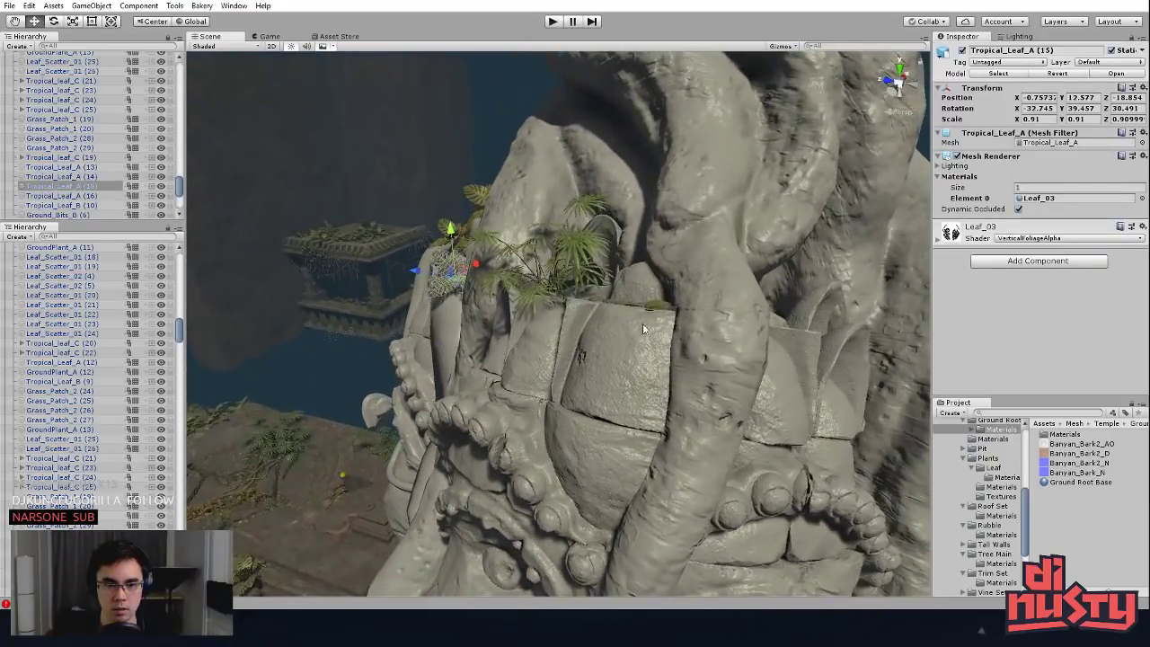
pyautogui.click(457, 285)
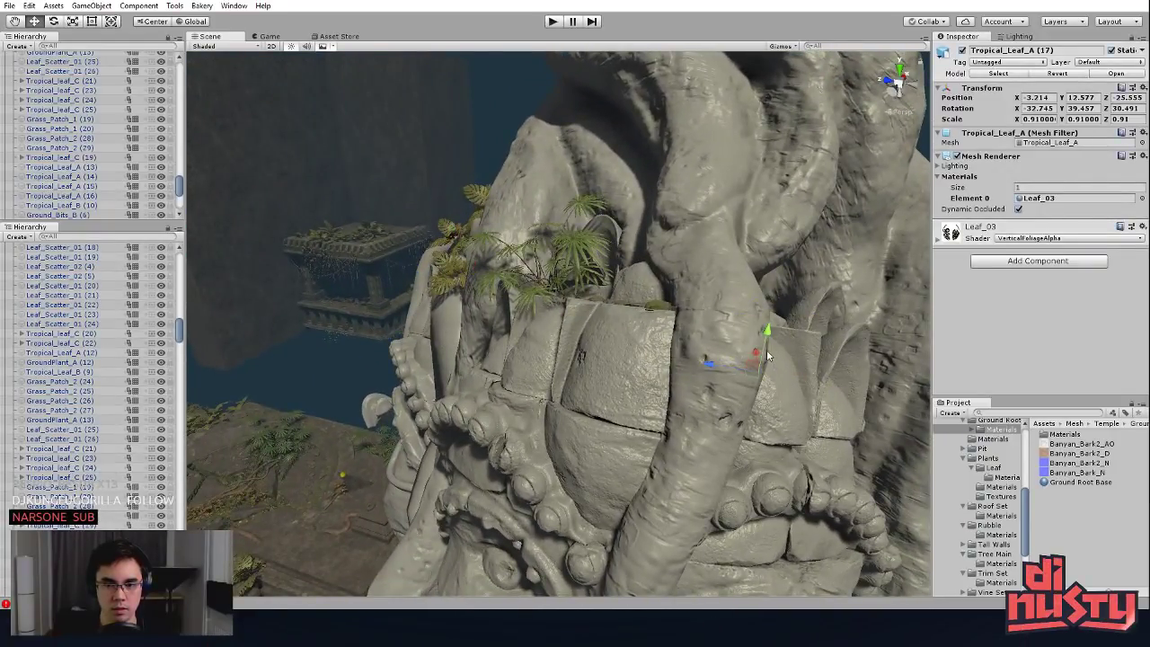
pyautogui.keyDown('alt'); pyautogui.moveTo(780, 296); pyautogui.dragTo(684, 321); pyautogui.keyUp('alt')
pyautogui.moveTo(681, 308); pyautogui.dragTo(675, 362)
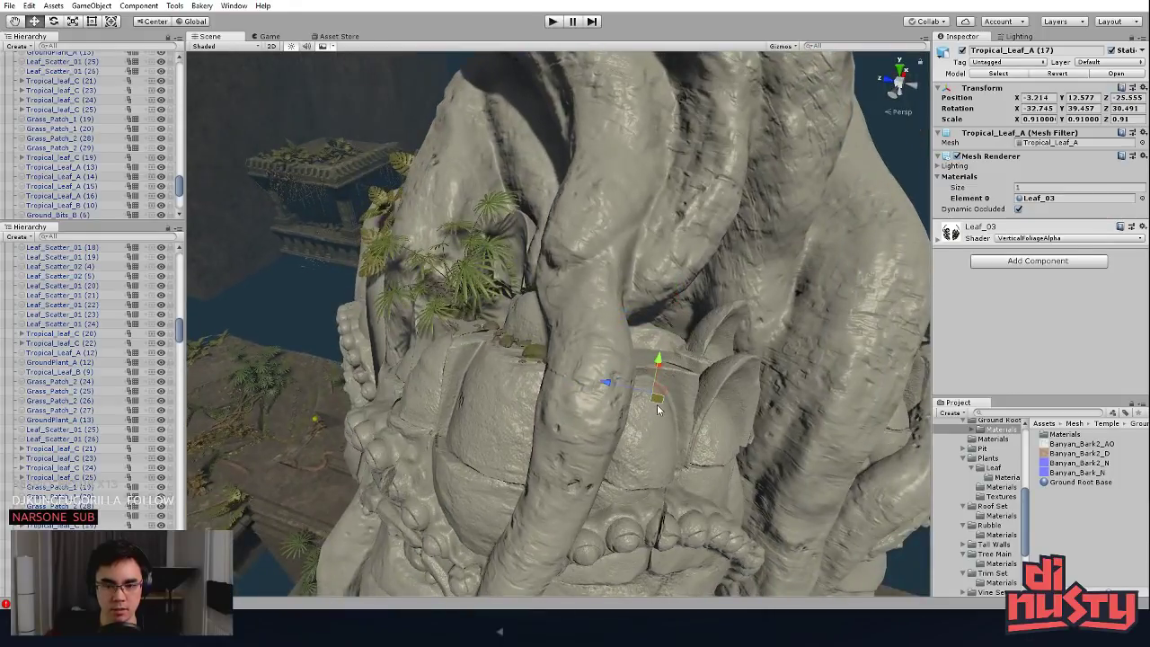
pyautogui.moveTo(670, 401); pyautogui.dragTo(694, 295)
pyautogui.keyDown('alt'); pyautogui.moveTo(706, 335); pyautogui.dragTo(800, 277); pyautogui.keyUp('alt')
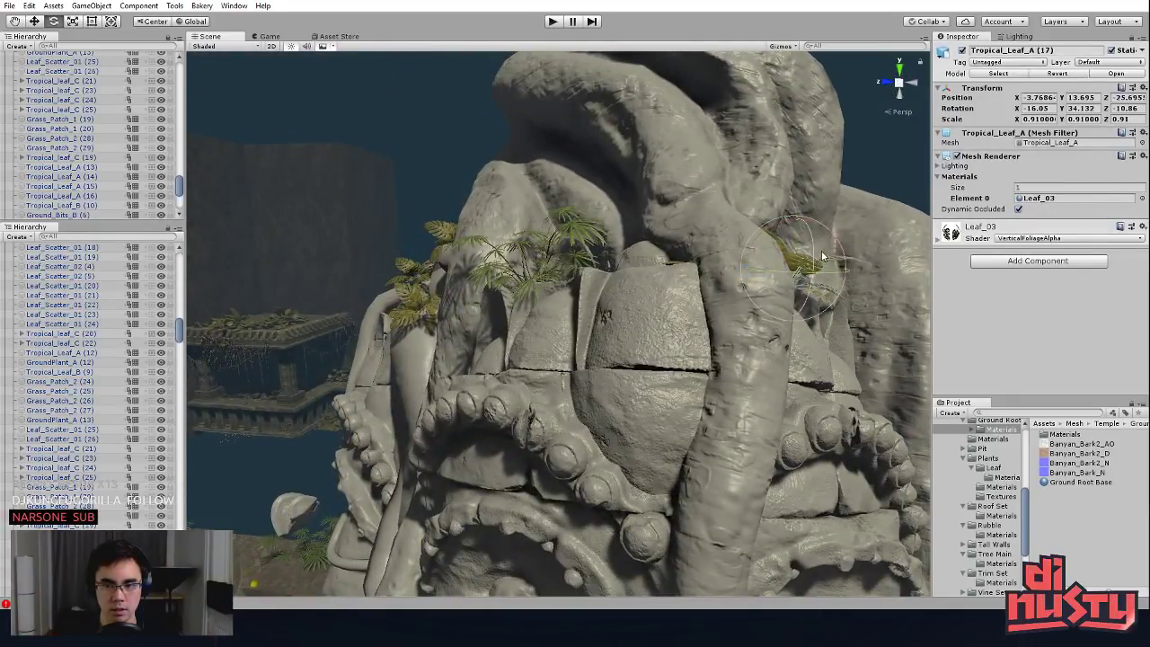
pyautogui.click(836, 215)
# Step: Examine the planted stone faces and trunk from the front, down to the altar and pit
pyautogui.keyDown('alt'); pyautogui.moveTo(836, 215); pyautogui.dragTo(788, 252); pyautogui.keyUp('alt')
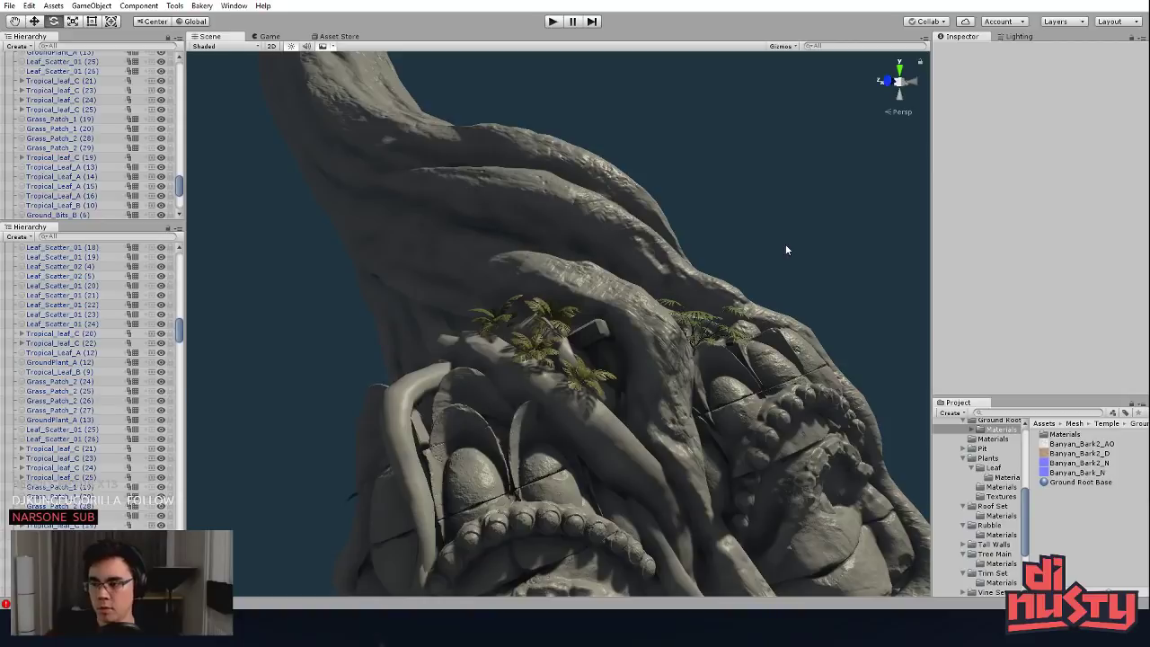
pyautogui.keyDown('alt'); pyautogui.moveTo(784, 262); pyautogui.dragTo(832, 360); pyautogui.keyUp('alt')
pyautogui.moveTo(824, 395); pyautogui.dragTo(805, 325, button='middle')
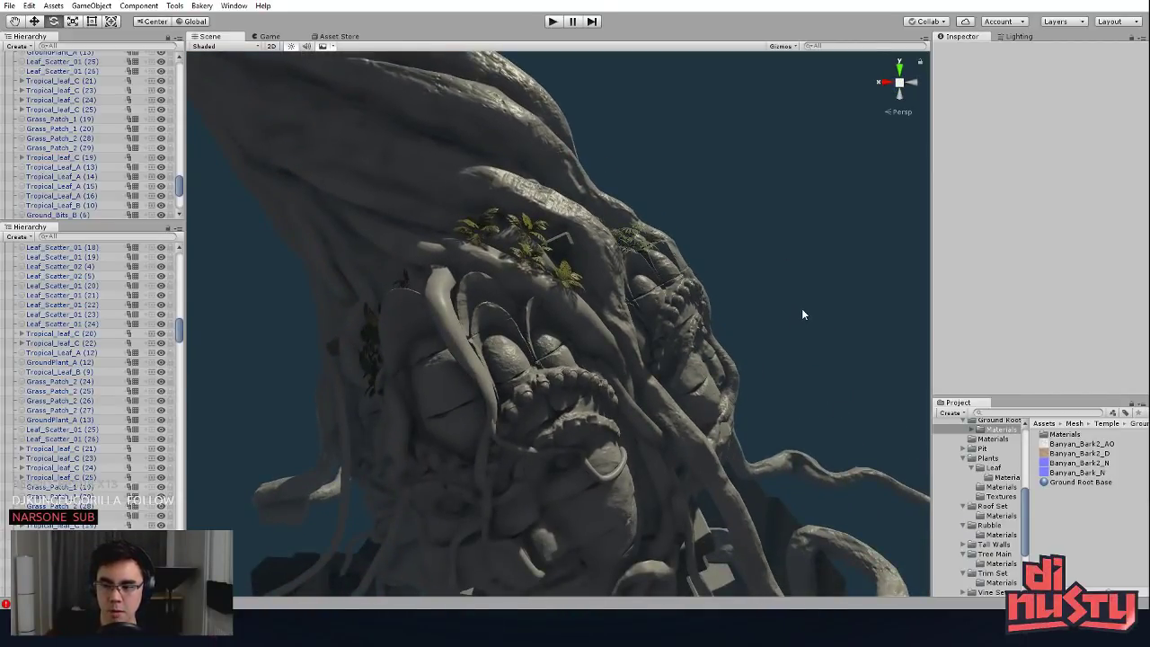
pyautogui.middleClick(803, 310)
pyautogui.keyDown('alt'); pyautogui.moveTo(801, 308); pyautogui.dragTo(643, 323); pyautogui.keyUp('alt')
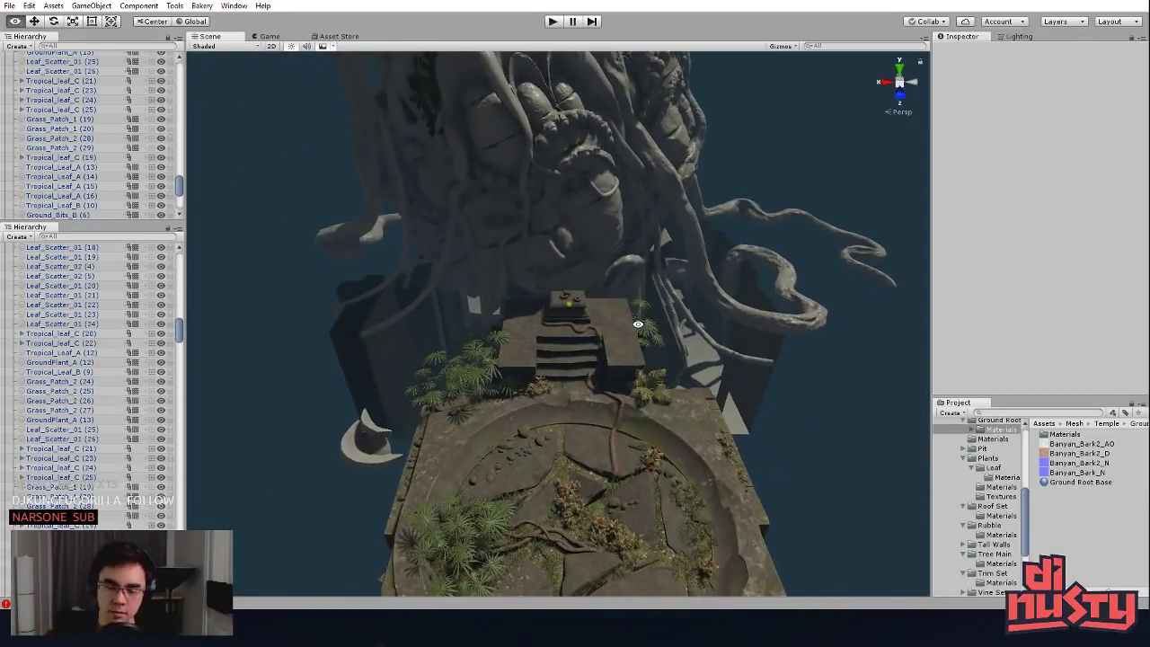
pyautogui.press('q')
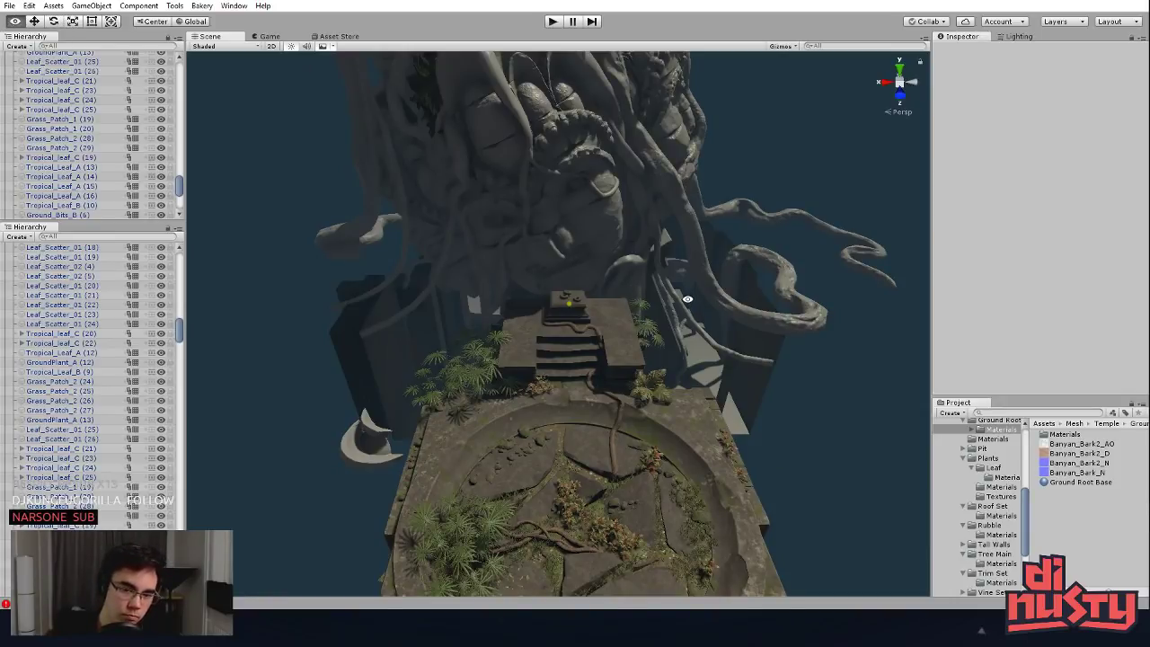
pyautogui.keyDown('alt'); pyautogui.moveTo(669, 216); pyautogui.dragTo(624, 236); pyautogui.keyUp('alt')
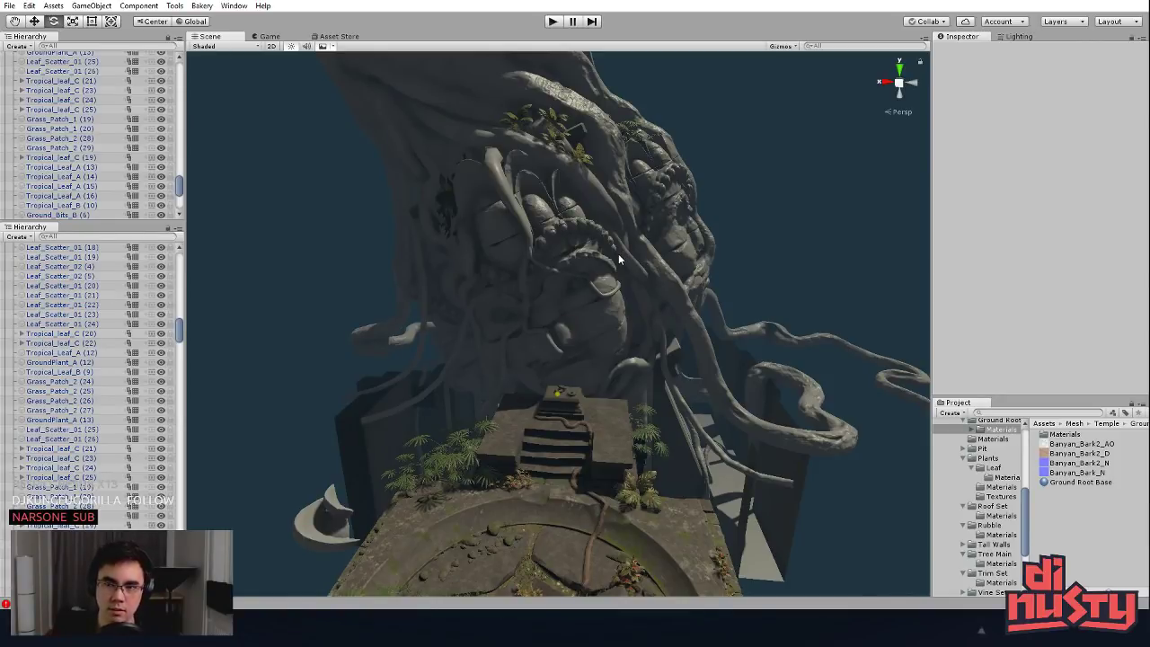
# Step: Inspect the side stone face up close, checking the eye, cheek and surrounding root surfaces
pyautogui.keyDown('alt'); pyautogui.moveTo(706, 295); pyautogui.dragTo(575, 292); pyautogui.keyUp('alt')
pyautogui.keyDown('alt'); pyautogui.moveTo(575, 292); pyautogui.dragTo(620, 297, button='right'); pyautogui.keyUp('alt')
pyautogui.keyDown('alt'); pyautogui.moveTo(620, 296); pyautogui.dragTo(539, 252); pyautogui.keyUp('alt')
pyautogui.keyDown('alt'); pyautogui.moveTo(539, 252); pyautogui.dragTo(553, 252, button='right'); pyautogui.keyUp('alt')
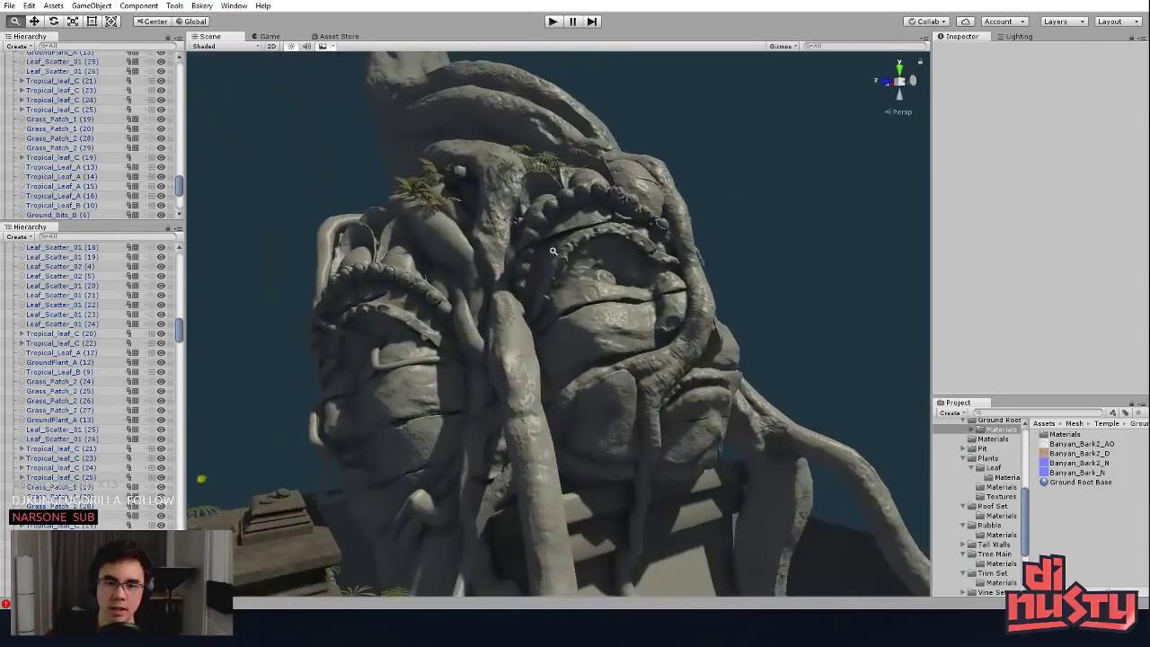
pyautogui.keyDown('alt'); pyautogui.moveTo(553, 252); pyautogui.dragTo(764, 231); pyautogui.keyUp('alt')
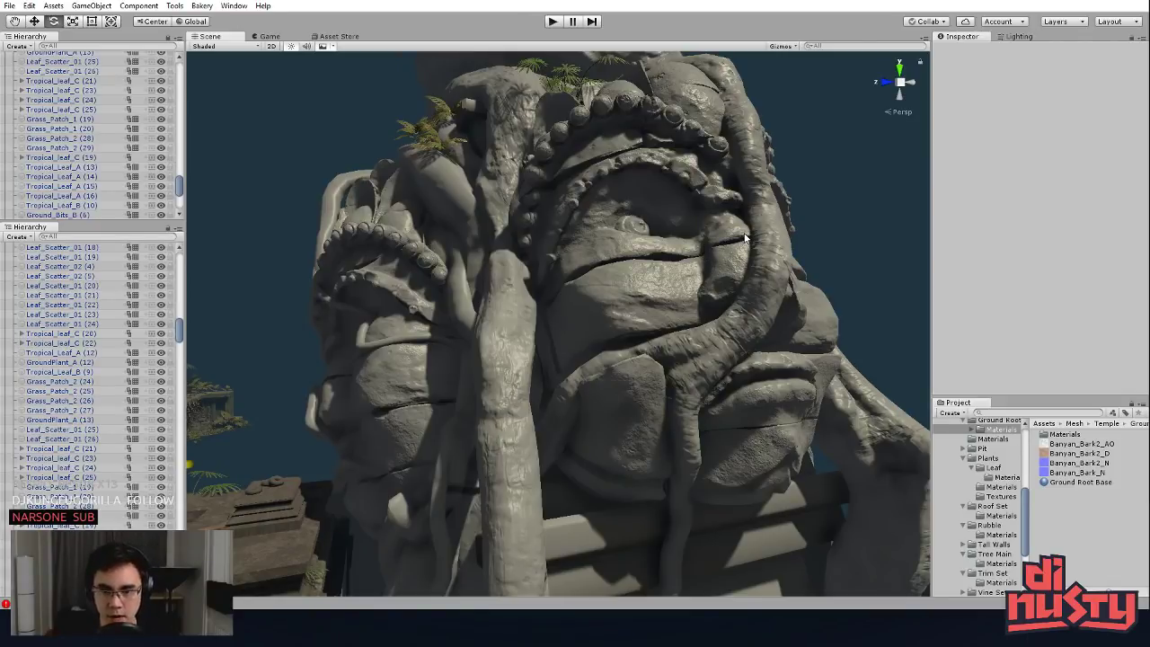
pyautogui.scroll(10, 543, 323)
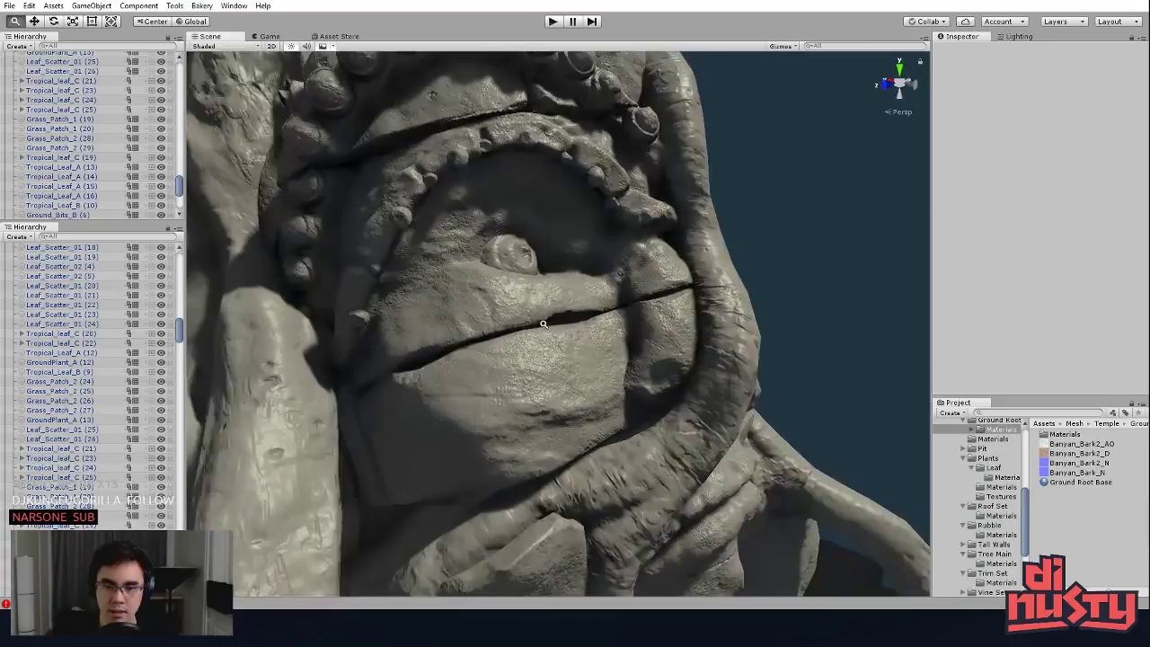
pyautogui.keyDown('alt'); pyautogui.moveTo(543, 323); pyautogui.dragTo(693, 303, button='right'); pyautogui.keyUp('alt')
pyautogui.keyDown('alt'); pyautogui.moveTo(693, 303); pyautogui.dragTo(620, 280); pyautogui.keyUp('alt')
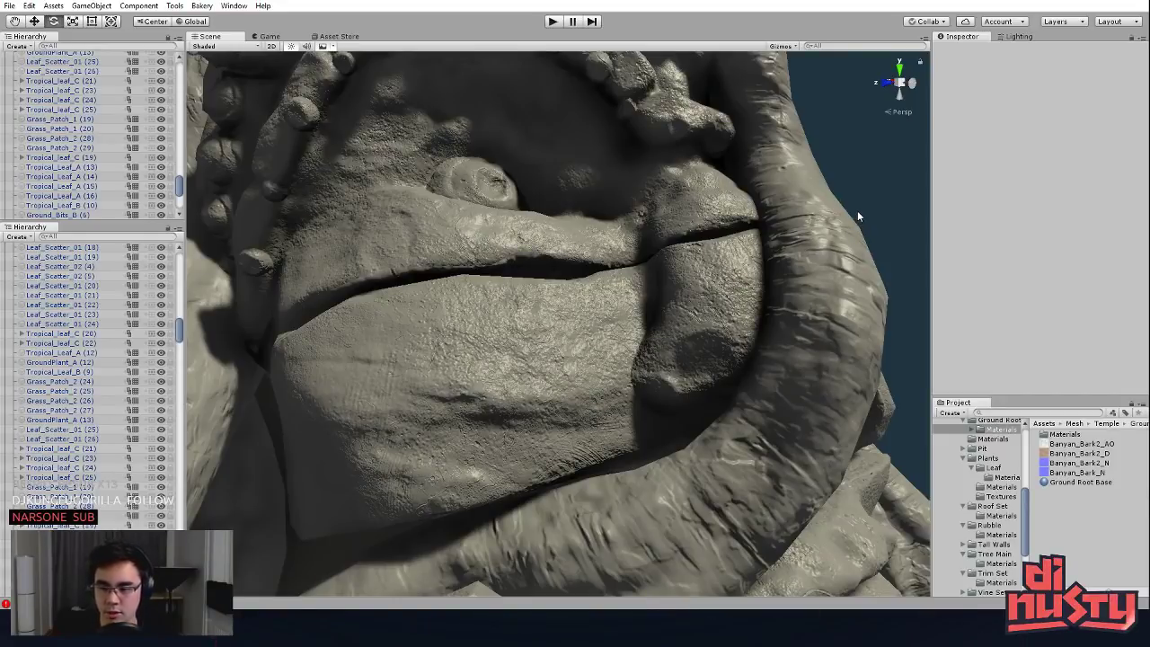
pyautogui.keyDown('alt'); pyautogui.moveTo(858, 210); pyautogui.dragTo(602, 462); pyautogui.keyUp('alt')
# Step: Examine the bare upper trunk and the overall tree composition above the altar and circular pit
pyautogui.scroll(-5, 603, 462)
pyautogui.keyDown('alt'); pyautogui.moveTo(689, 209); pyautogui.dragTo(575, 234); pyautogui.keyUp('alt')
pyautogui.scroll(5, 539, 305)
pyautogui.moveTo(539, 315); pyautogui.dragTo(608, 488, button='middle')
pyautogui.keyDown('alt'); pyautogui.moveTo(608, 488); pyautogui.dragTo(660, 411); pyautogui.keyUp('alt')
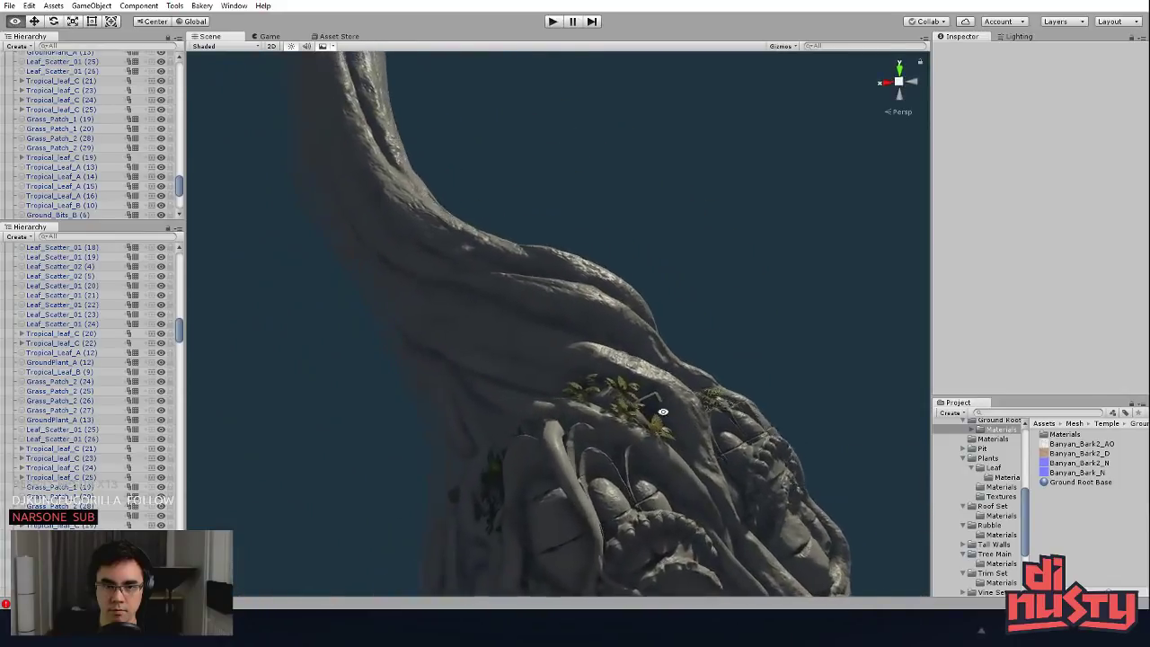
pyautogui.moveTo(660, 411); pyautogui.dragTo(675, 225, button='middle')
pyautogui.scroll(-3, 674, 225)
pyautogui.moveTo(615, 360); pyautogui.dragTo(593, 231, button='middle')
pyautogui.keyDown('alt'); pyautogui.moveTo(594, 231); pyautogui.dragTo(604, 302); pyautogui.keyUp('alt')
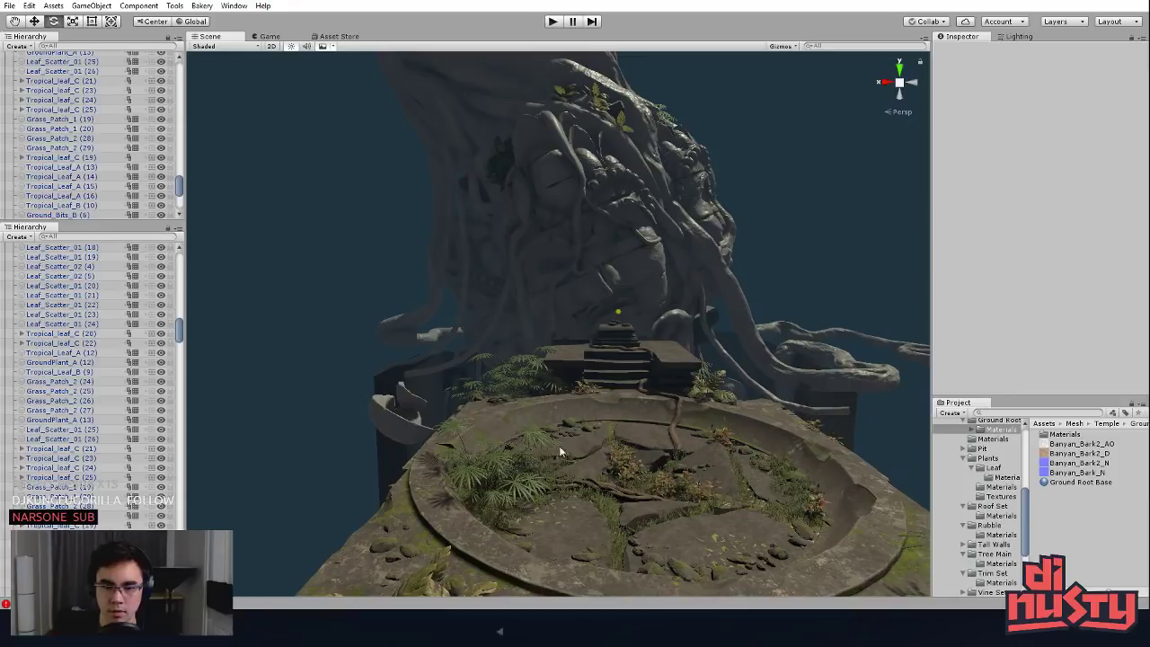
# Step: Copy the Tropical_leaf_C plant beside the altar, raise it onto the trunk's upper bend and scale it up to about 2.93
pyautogui.click(526, 377)
pyautogui.press('w')
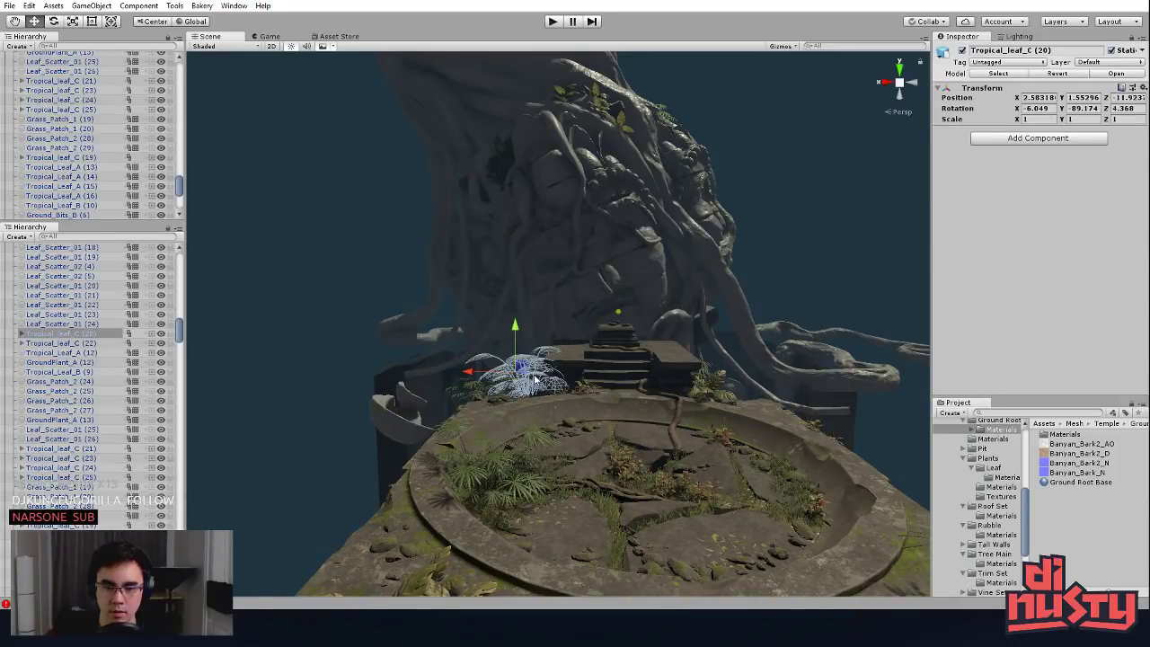
pyautogui.hotkey('ctrl', 'd')
pyautogui.moveTo(523, 366); pyautogui.dragTo(532, 104)
pyautogui.moveTo(532, 103); pyautogui.dragTo(583, 309, button='middle')
pyautogui.press('r')
pyautogui.keyDown('alt'); pyautogui.moveTo(582, 309); pyautogui.dragTo(569, 71); pyautogui.keyUp('alt')
pyautogui.moveTo(570, 72); pyautogui.dragTo(575, 180, button='middle')
pyautogui.keyDown('alt'); pyautogui.moveTo(575, 179); pyautogui.dragTo(590, 277); pyautogui.keyUp('alt')
pyautogui.keyDown('alt'); pyautogui.moveTo(591, 277); pyautogui.dragTo(592, 389); pyautogui.keyUp('alt')
# Step: Duplicate the enlarged Tropical_leaf_C and rotate the copy against the trunk's flank, at about X 7.08, Y 17.98, Z -18.9
pyautogui.hotkey('ctrl', 'd')
pyautogui.press('e')
pyautogui.press('w')
pyautogui.click(492, 419)
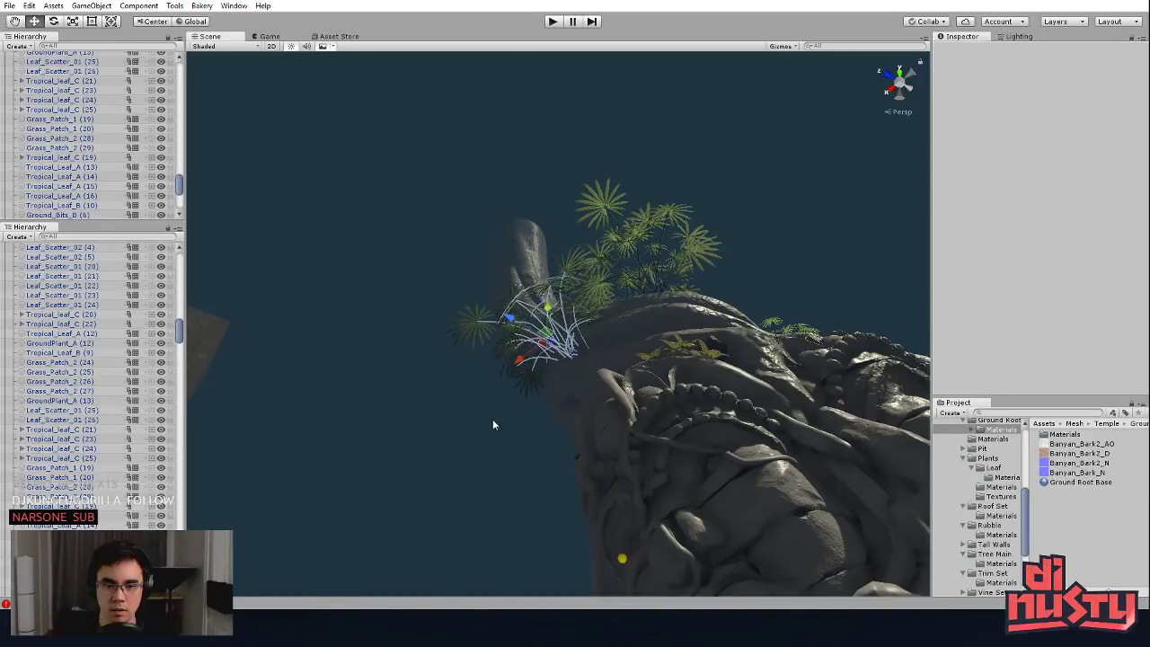
pyautogui.keyDown('alt'); pyautogui.moveTo(492, 419); pyautogui.dragTo(662, 406); pyautogui.keyUp('alt')
pyautogui.click(514, 309)
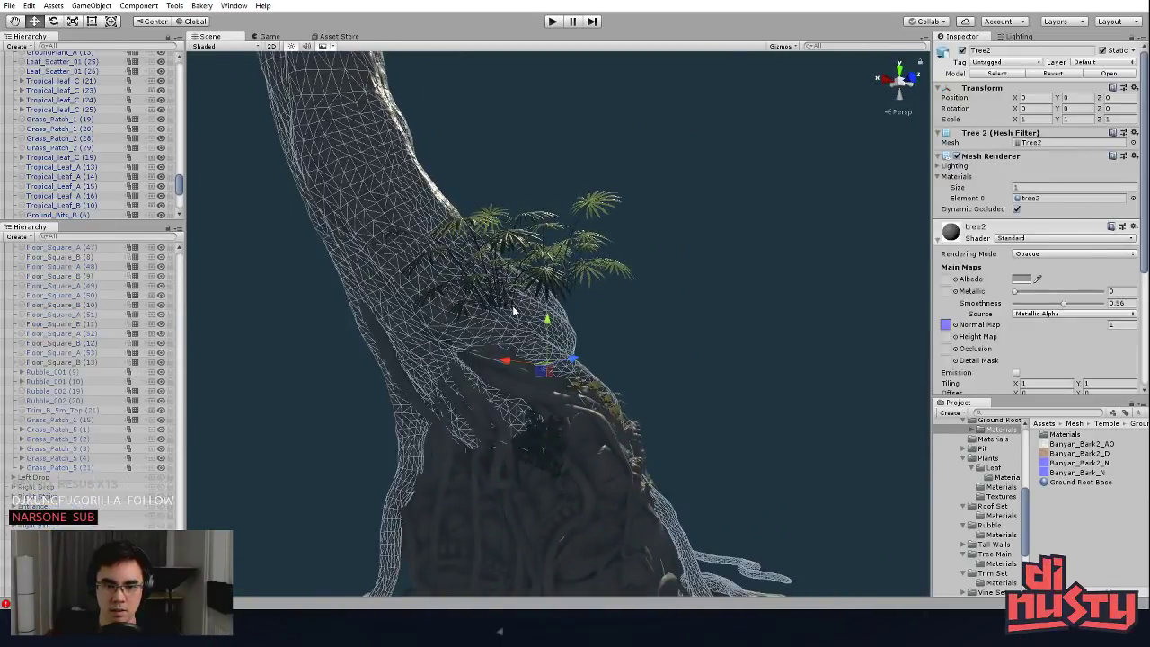
pyautogui.click(508, 253)
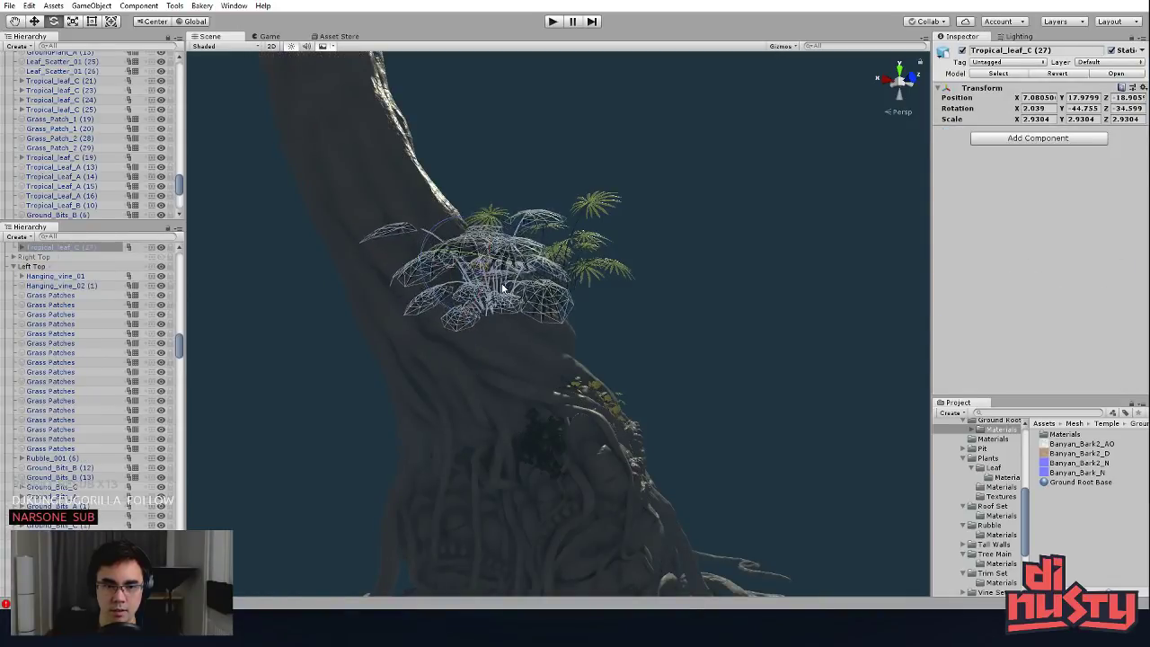
pyautogui.moveTo(622, 288); pyautogui.dragTo(375, 244)
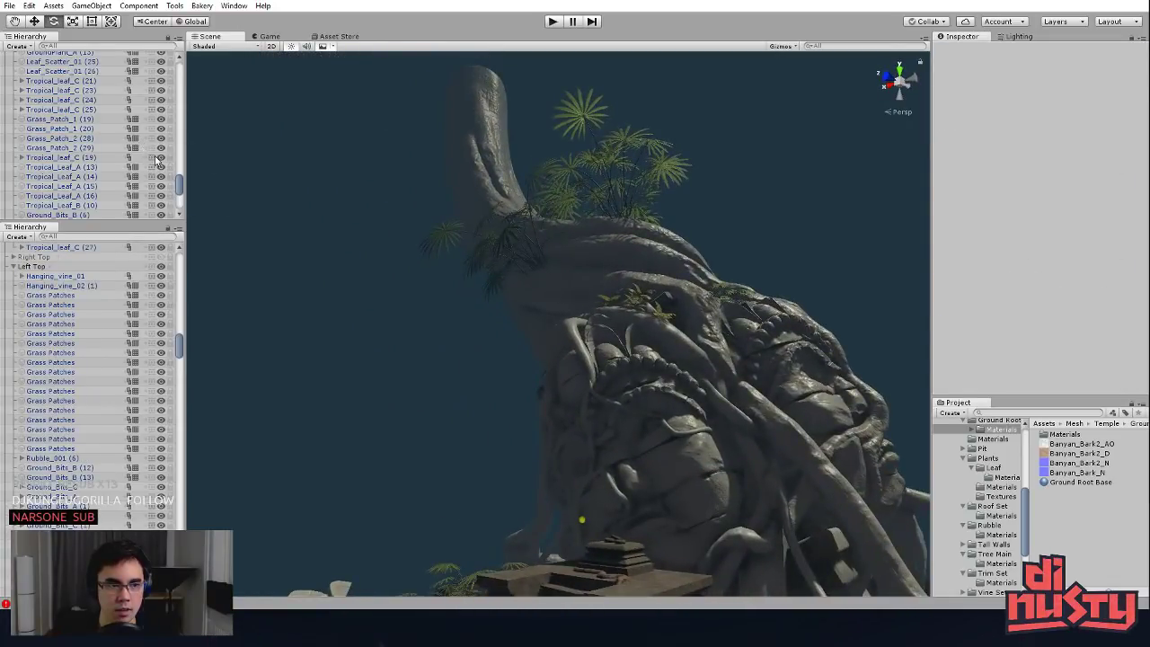
# Step: Collapse the Alter group and make the Ceiling group visible above the tree
pyautogui.scroll(6, 143, 143)
pyautogui.moveTo(179, 162); pyautogui.dragTo(33, 112)
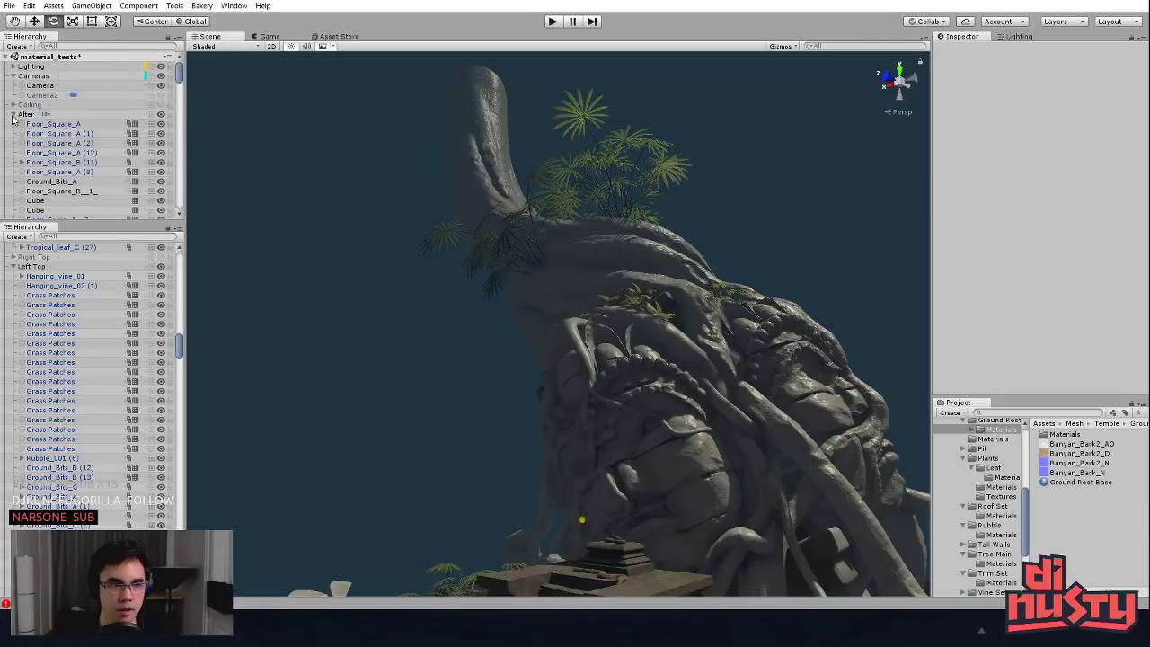
pyautogui.click(13, 115)
pyautogui.scroll(-2, 162, 99)
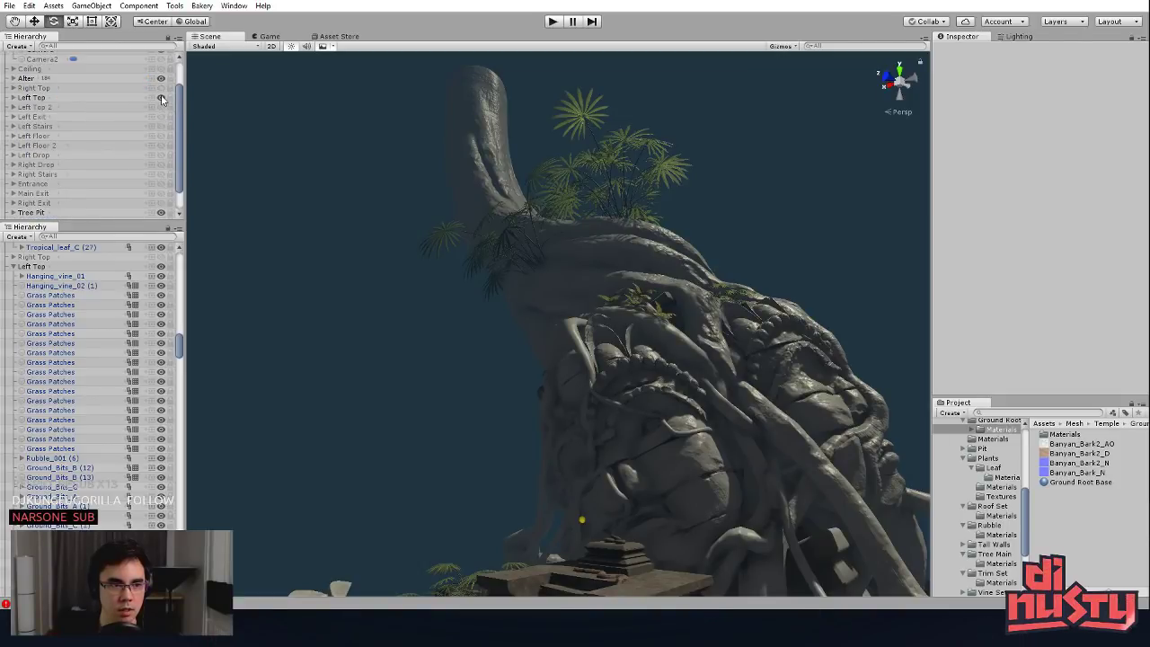
pyautogui.click(161, 69)
pyautogui.moveTo(490, 211); pyautogui.dragTo(455, 261, button='right')
pyautogui.keyDown('alt'); pyautogui.moveTo(454, 262); pyautogui.dragTo(588, 315); pyautogui.keyUp('alt')
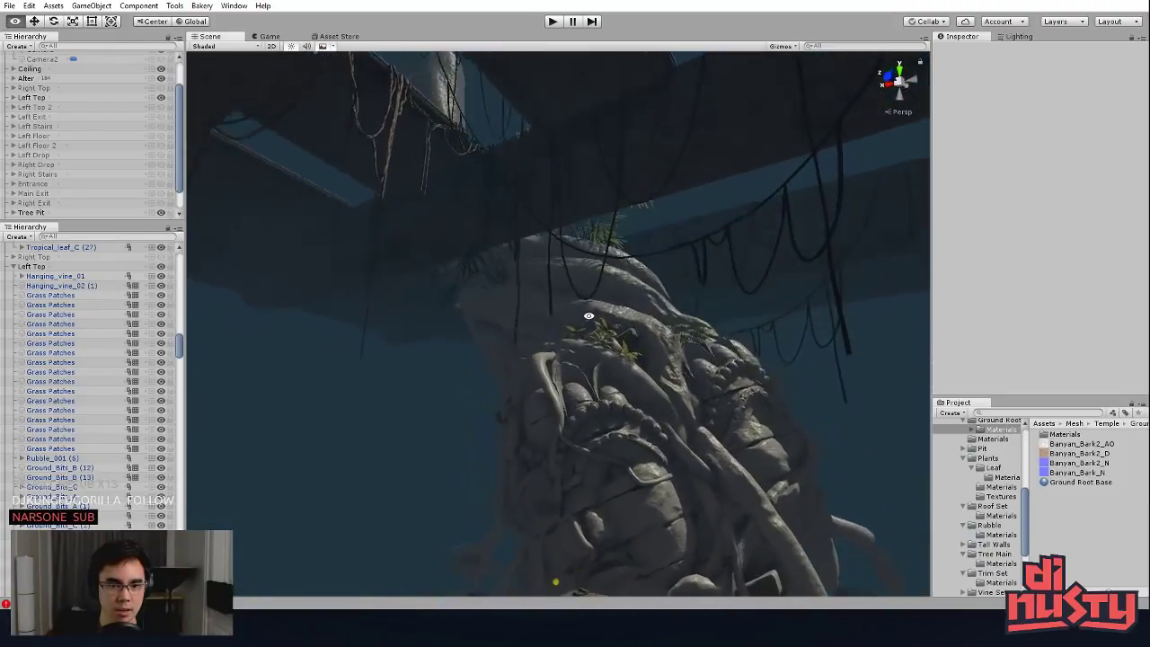
# Step: Raise the Tropical_leaf_C copy from the trunk's flank into the ceiling opening, to about X 7.04, Y 25.56, Z -19.28
pyautogui.click(468, 269)
pyautogui.press('w')
pyautogui.moveTo(476, 231); pyautogui.dragTo(493, 128)
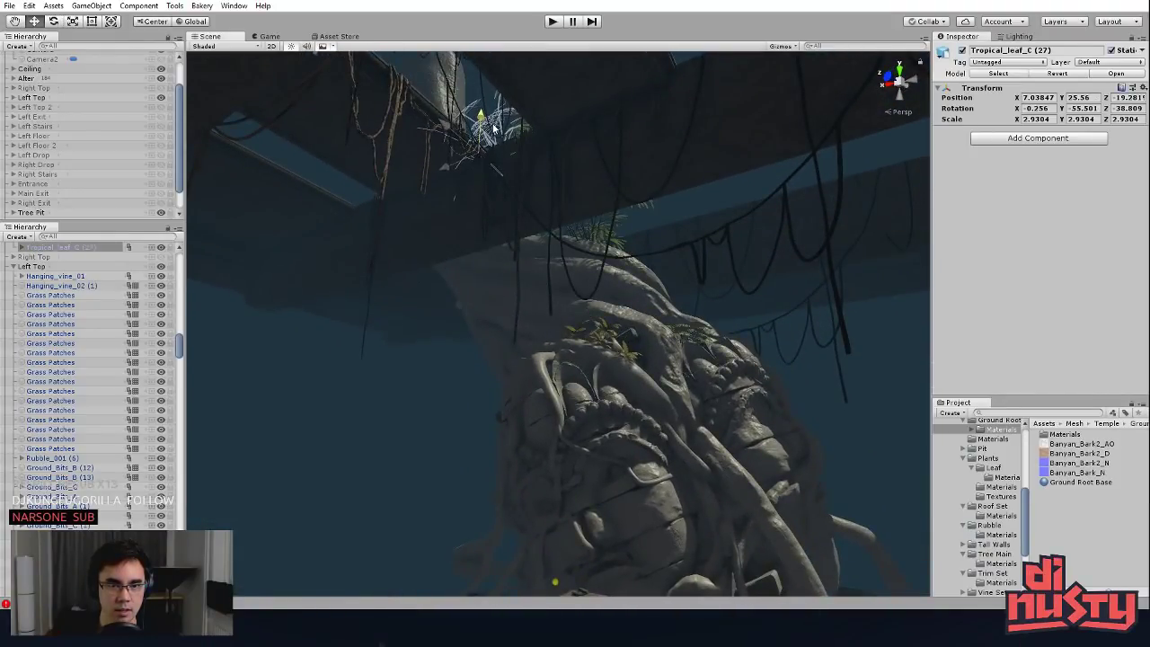
pyautogui.keyDown('alt'); pyautogui.moveTo(738, 296); pyautogui.dragTo(668, 290); pyautogui.keyUp('alt')
pyautogui.click(738, 217)
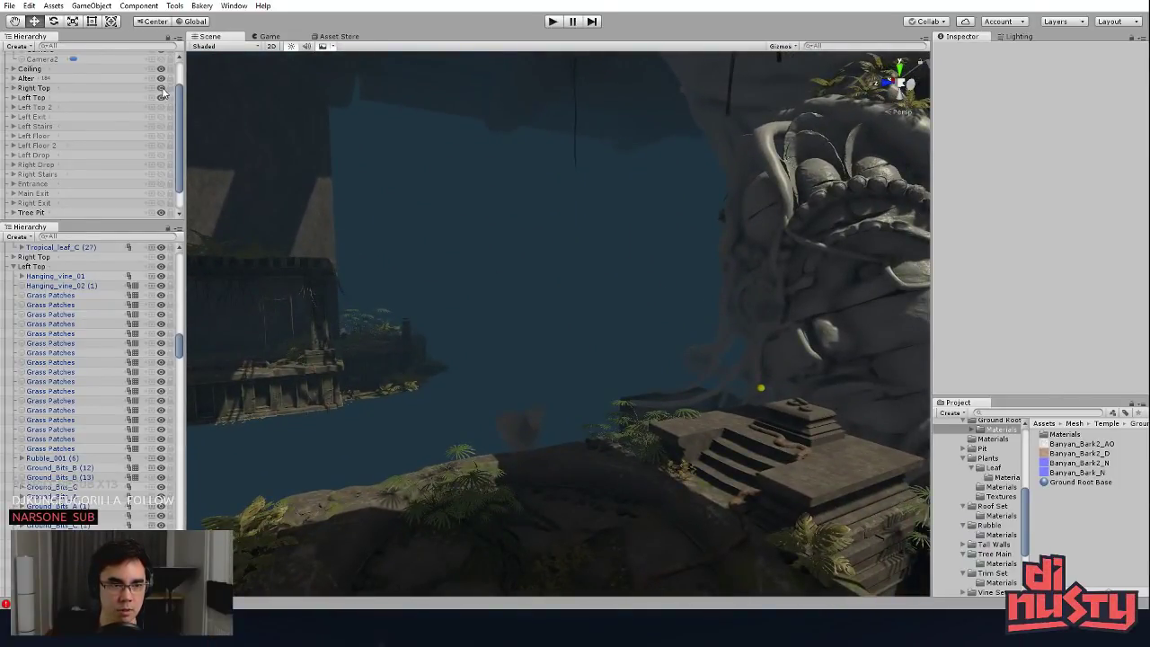
# Step: Make the remaining hidden level groups down to Tree Pit visible and frame a Trim_B_5m_Top piece at the stairs
pyautogui.moveTo(161, 93); pyautogui.dragTo(161, 212)
pyautogui.keyDown('alt'); pyautogui.moveTo(549, 285); pyautogui.dragTo(491, 311); pyautogui.keyUp('alt')
pyautogui.click(419, 315)
pyautogui.press('f')
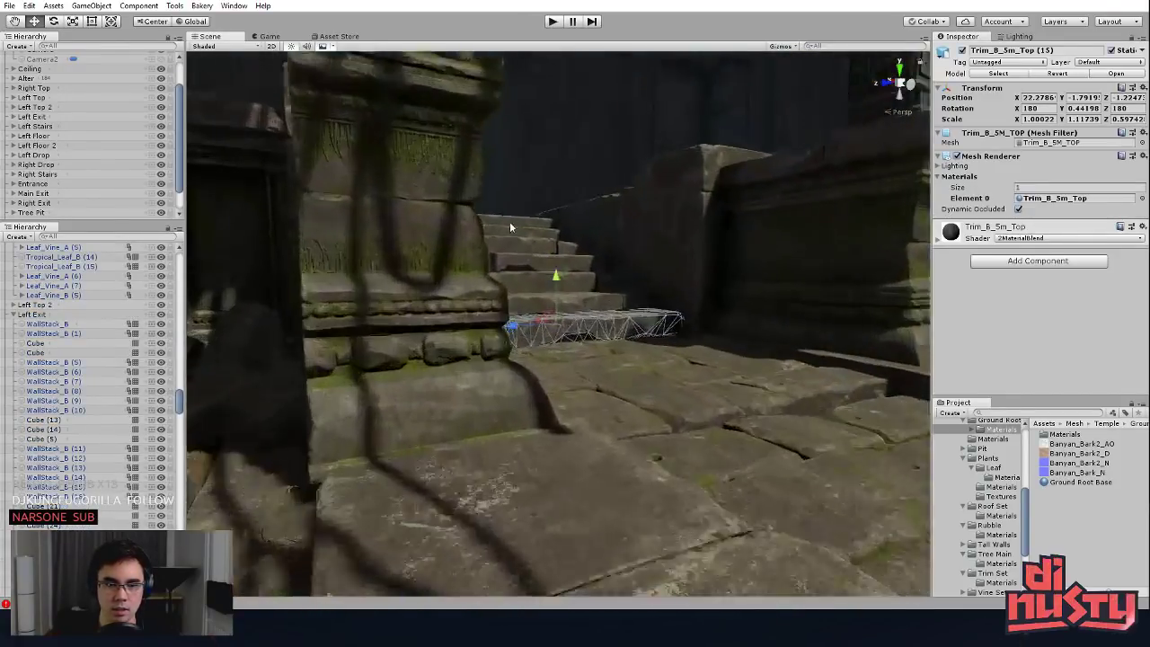
# Step: Examine the planted tree within the fully shown temple from beside the altar and select the Tree2 mesh
pyautogui.click(509, 221)
pyautogui.keyDown('alt'); pyautogui.moveTo(509, 221); pyautogui.dragTo(617, 325); pyautogui.keyUp('alt')
pyautogui.click(616, 325)
pyautogui.press('w')
pyautogui.moveTo(617, 325); pyautogui.dragTo(476, 298, button='right')
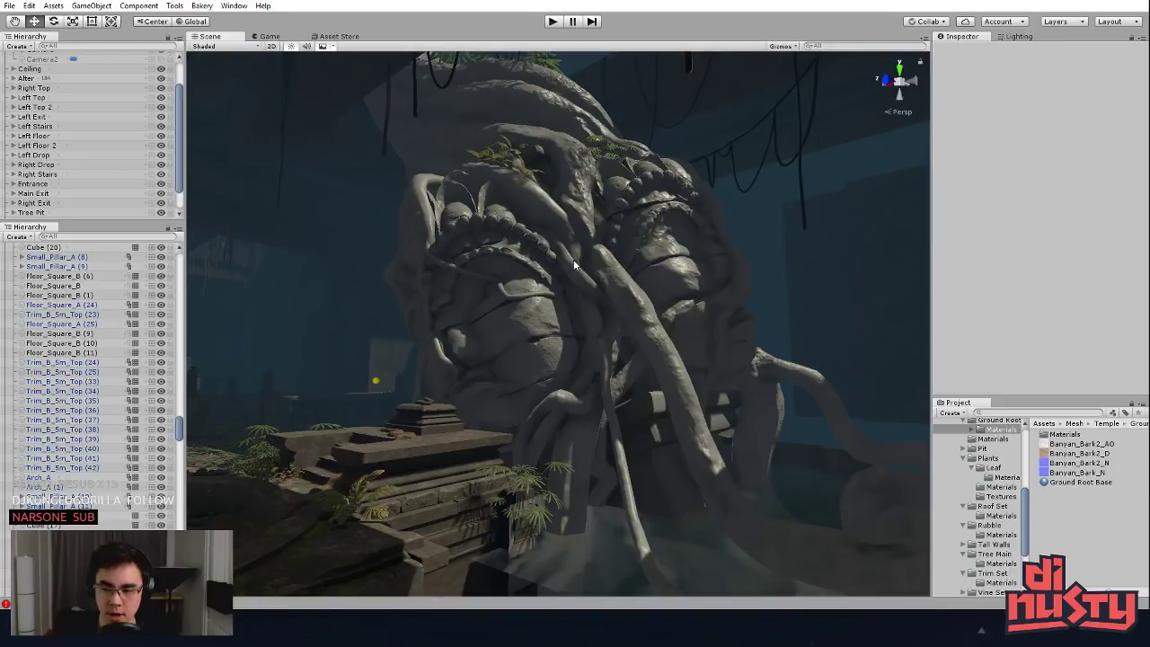
pyautogui.moveTo(643, 284); pyautogui.dragTo(678, 284, button='right')
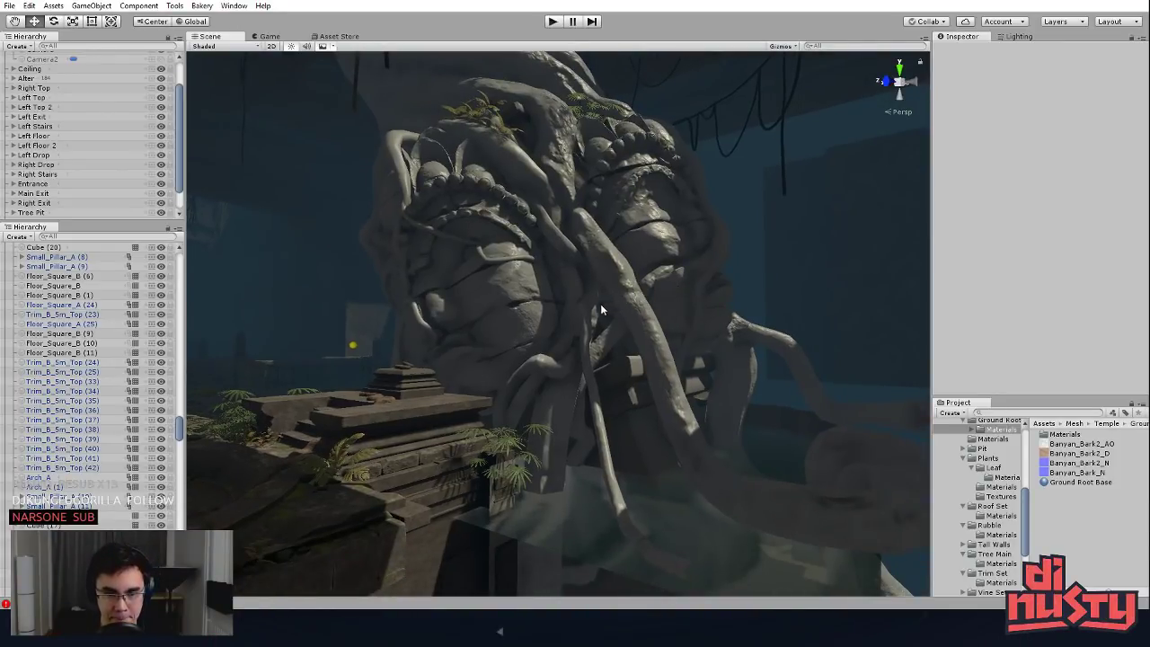
pyautogui.moveTo(600, 304); pyautogui.dragTo(590, 311, button='right')
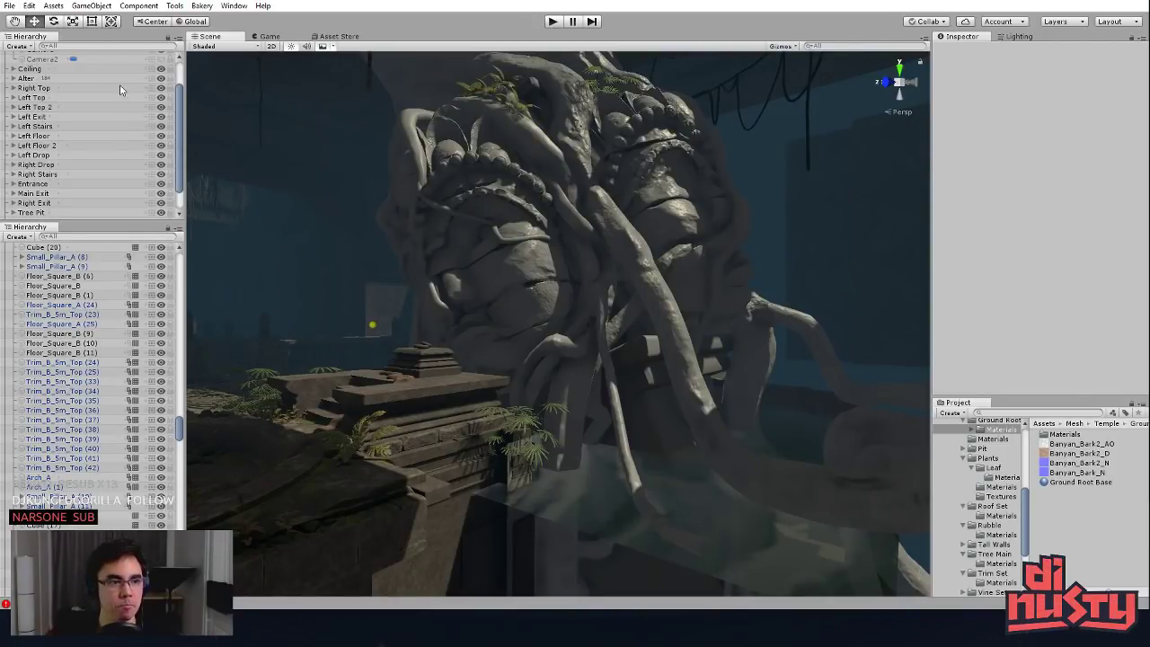
pyautogui.moveTo(416, 200); pyautogui.dragTo(405, 189, button='right')
pyautogui.click(601, 115)
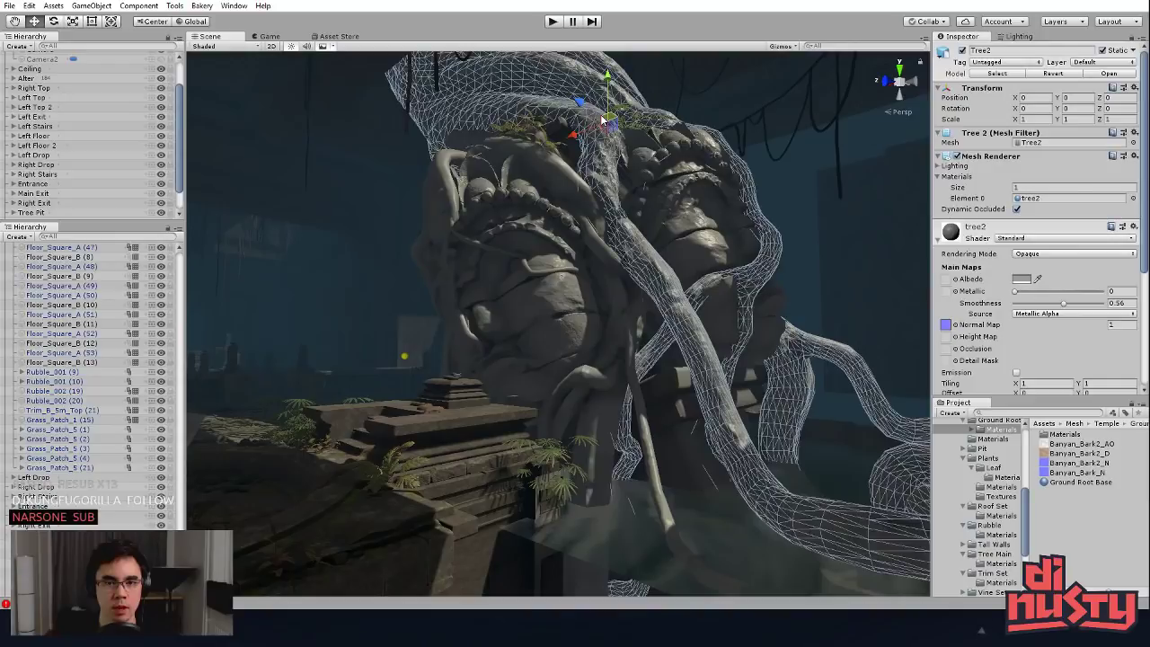
# Step: Reselect the Tree2 mesh and hide every level group from Ceiling through Right Exit, keeping only Tree Pit visible
pyautogui.click(785, 216)
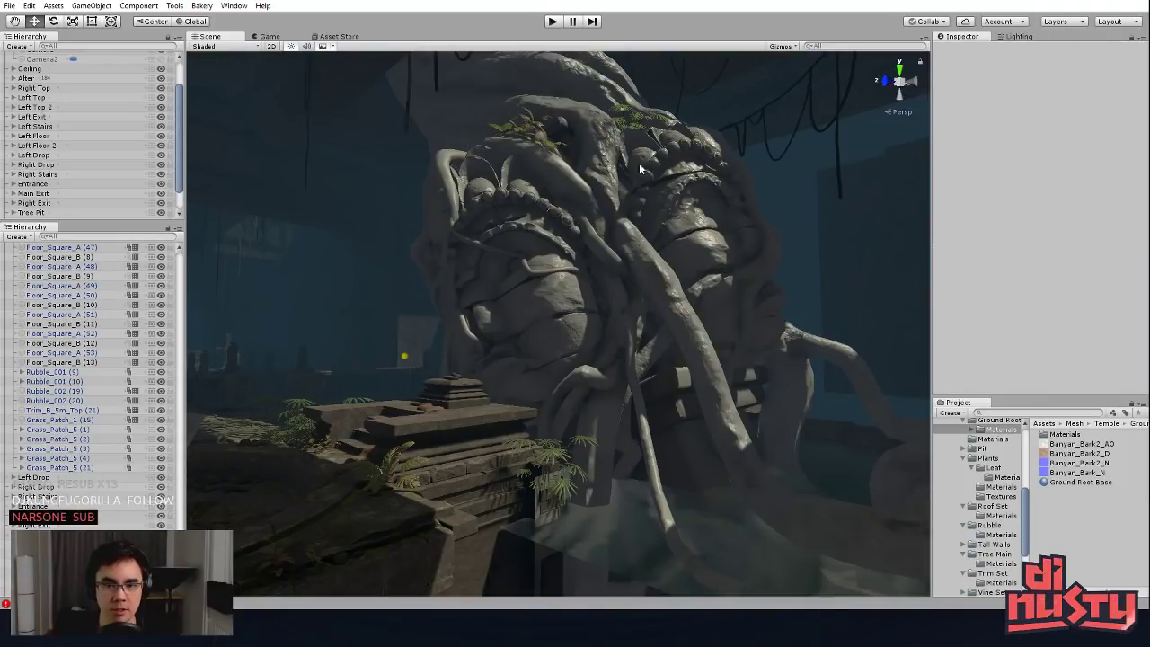
pyautogui.click(597, 147)
pyautogui.scroll(-2, 64, 163)
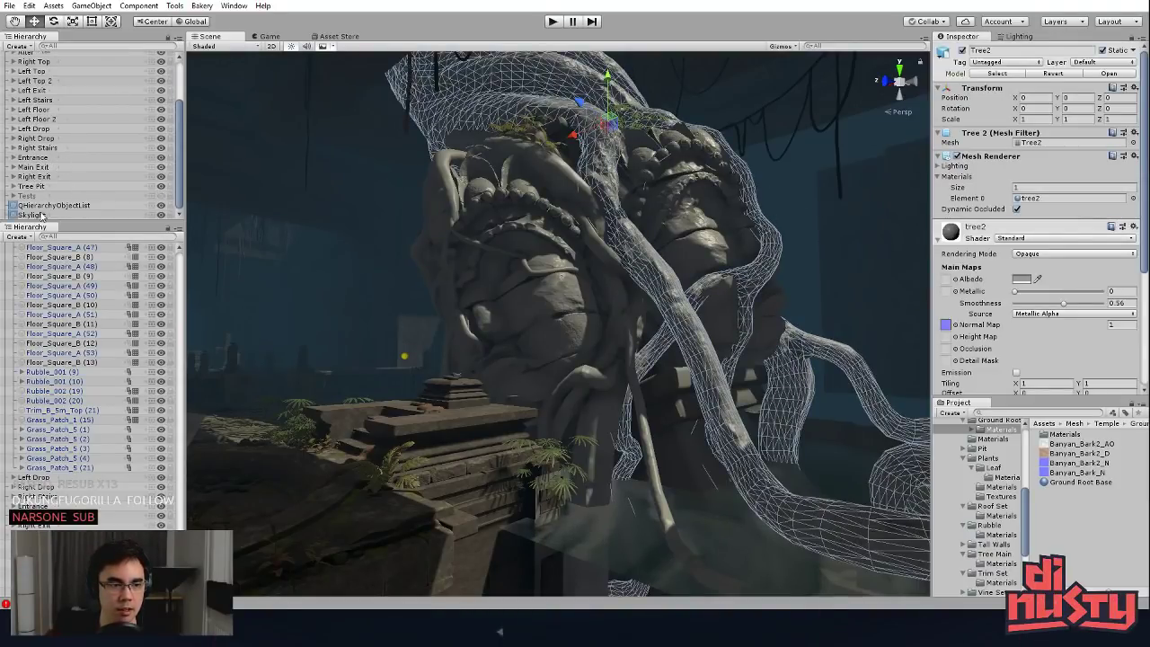
pyautogui.scroll(4, 59, 193)
pyautogui.click(13, 77)
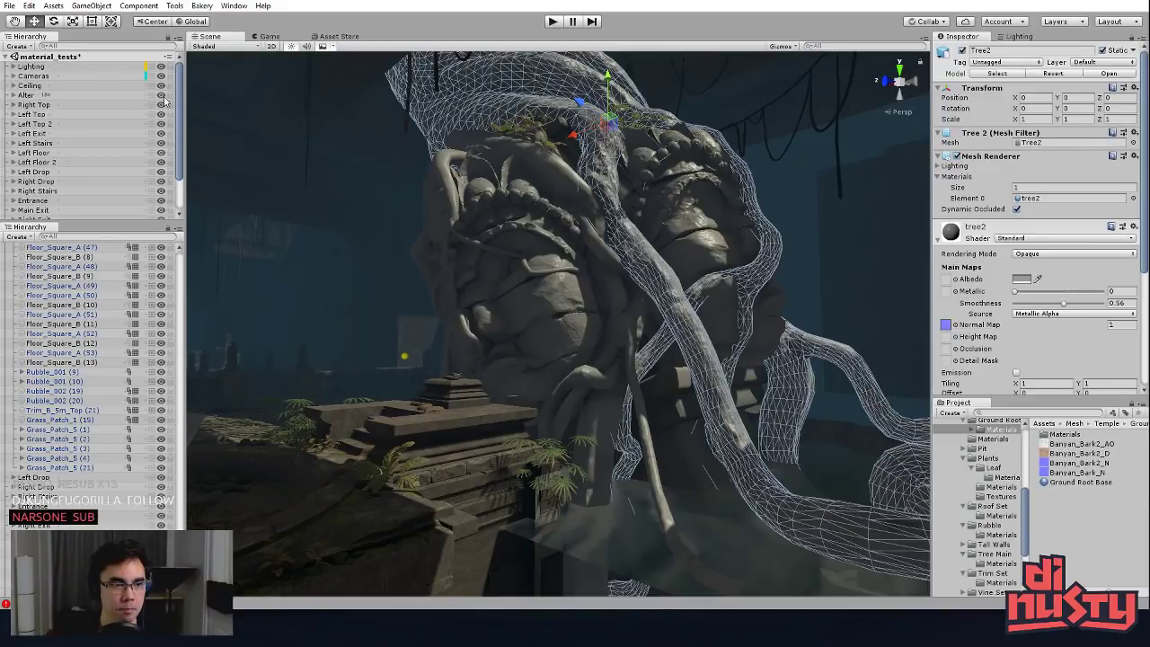
pyautogui.moveTo(162, 86); pyautogui.dragTo(163, 212)
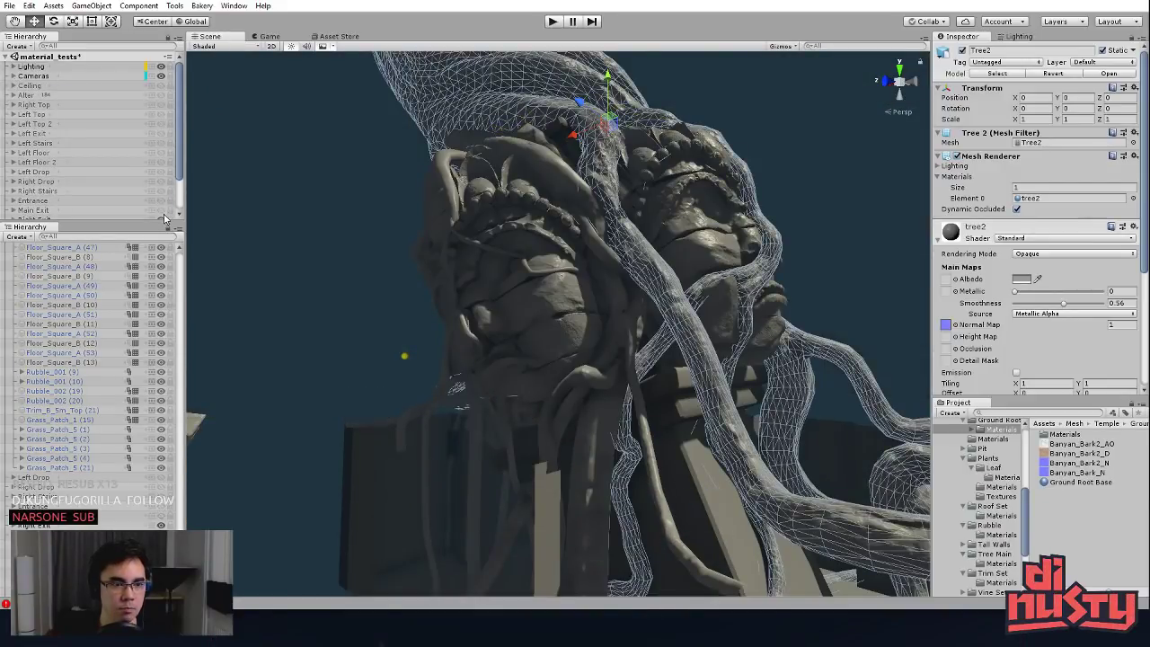
pyautogui.scroll(-3, 162, 216)
pyautogui.click(162, 186)
pyautogui.click(162, 186)
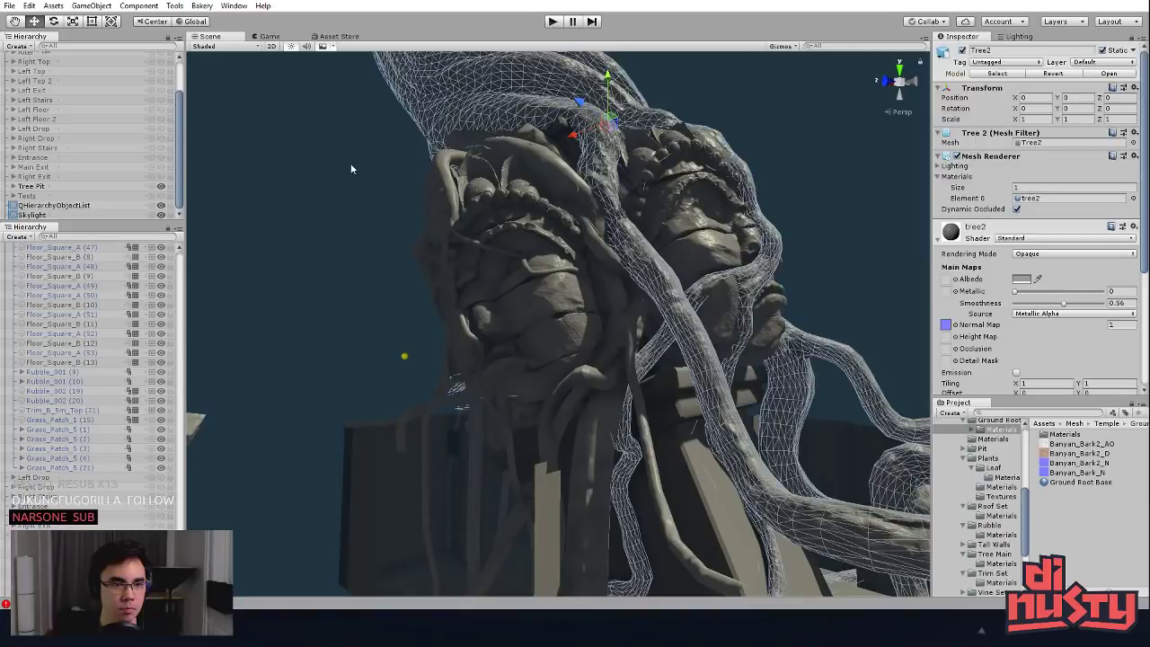
# Step: Examine the bark surface of the isolated tree up close, around the upper roots and the stone faces
pyautogui.click(351, 164)
pyautogui.keyDown('alt'); pyautogui.moveTo(559, 185); pyautogui.dragTo(558, 242); pyautogui.keyUp('alt')
pyautogui.click(568, 180)
pyautogui.press('f')
pyautogui.keyDown('alt'); pyautogui.moveTo(570, 172); pyautogui.dragTo(809, 431, button='right'); pyautogui.keyUp('alt')
pyautogui.keyDown('alt'); pyautogui.moveTo(539, 296); pyautogui.dragTo(615, 373, button='right'); pyautogui.keyUp('alt')
pyautogui.keyDown('alt'); pyautogui.moveTo(615, 373); pyautogui.dragTo(663, 303); pyautogui.keyUp('alt')
pyautogui.keyDown('alt'); pyautogui.moveTo(662, 303); pyautogui.dragTo(717, 301, button='right'); pyautogui.keyUp('alt')
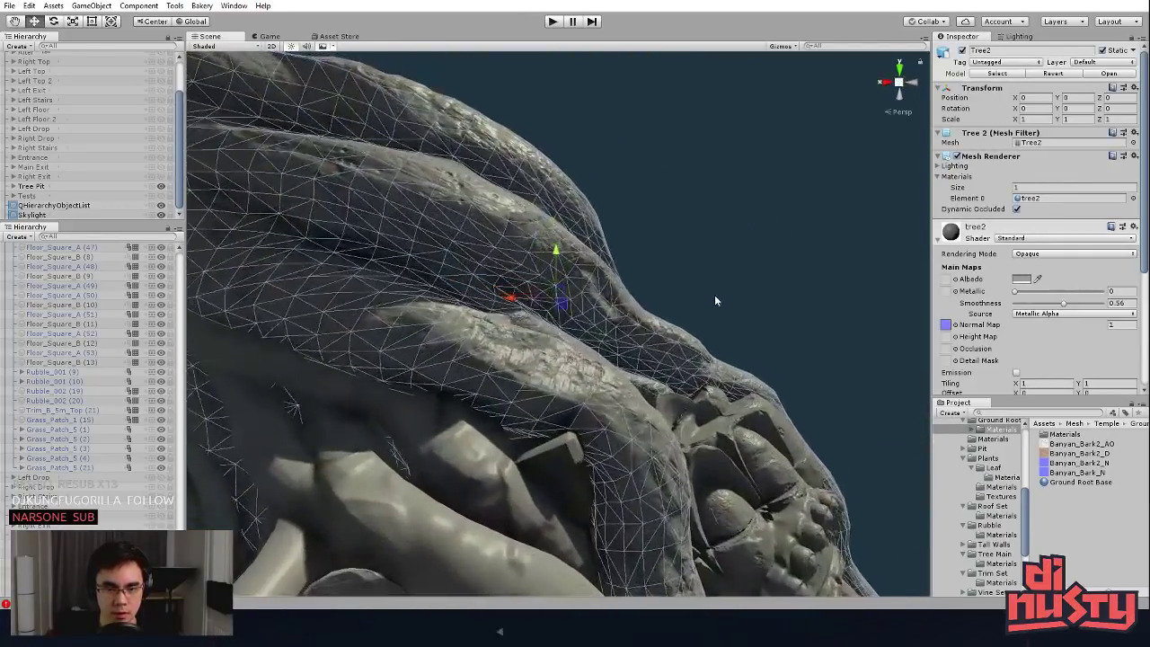
pyautogui.click(716, 300)
pyautogui.keyDown('alt'); pyautogui.moveTo(716, 300); pyautogui.dragTo(623, 297); pyautogui.keyUp('alt')
pyautogui.keyDown('alt'); pyautogui.moveTo(623, 297); pyautogui.dragTo(687, 320, button='right'); pyautogui.keyUp('alt')
pyautogui.keyDown('alt'); pyautogui.moveTo(687, 320); pyautogui.dragTo(995, 415); pyautogui.keyUp('alt')
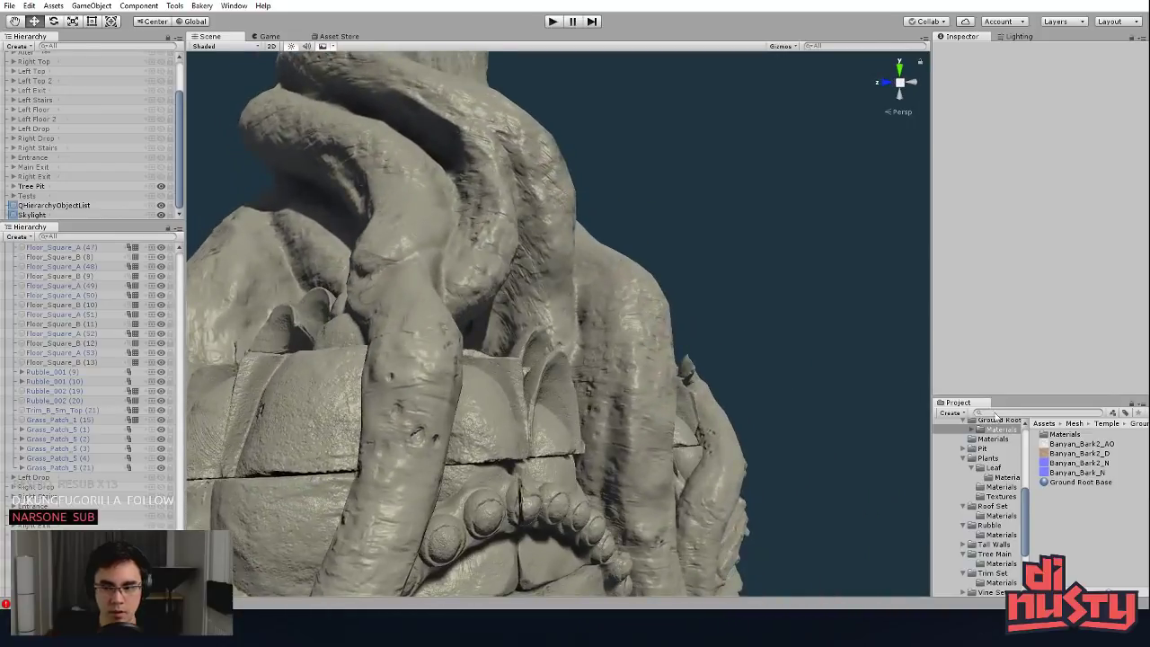
# Step: Search the project for "flat" and try a flat texture as the secondary normal map of the tree2 material
pyautogui.click(600, 281)
pyautogui.scroll(-8, 1035, 344)
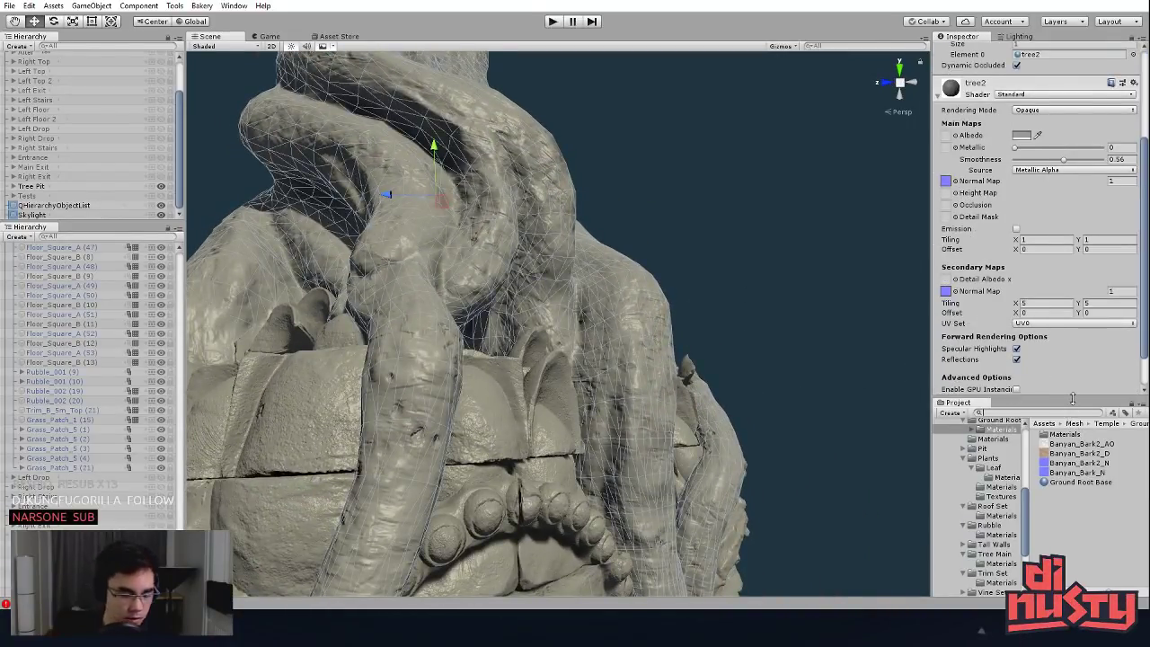
pyautogui.write('flat')
pyautogui.moveTo(1070, 458); pyautogui.dragTo(950, 275)
pyautogui.click(737, 267)
pyautogui.keyDown('alt'); pyautogui.moveTo(737, 267); pyautogui.dragTo(549, 293); pyautogui.keyUp('alt')
pyautogui.moveTo(549, 293); pyautogui.dragTo(641, 221, button='middle')
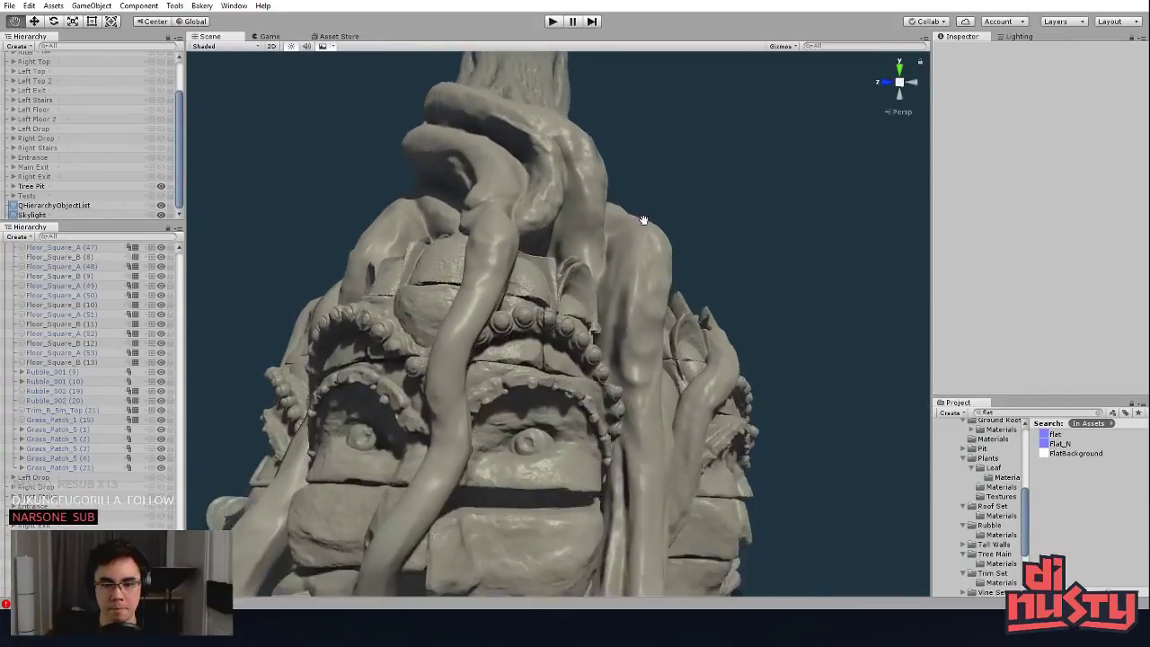
pyautogui.keyDown('alt'); pyautogui.moveTo(642, 221); pyautogui.dragTo(565, 239, button='right'); pyautogui.keyUp('alt')
pyautogui.keyDown('alt'); pyautogui.moveTo(564, 239); pyautogui.dragTo(643, 250); pyautogui.keyUp('alt')
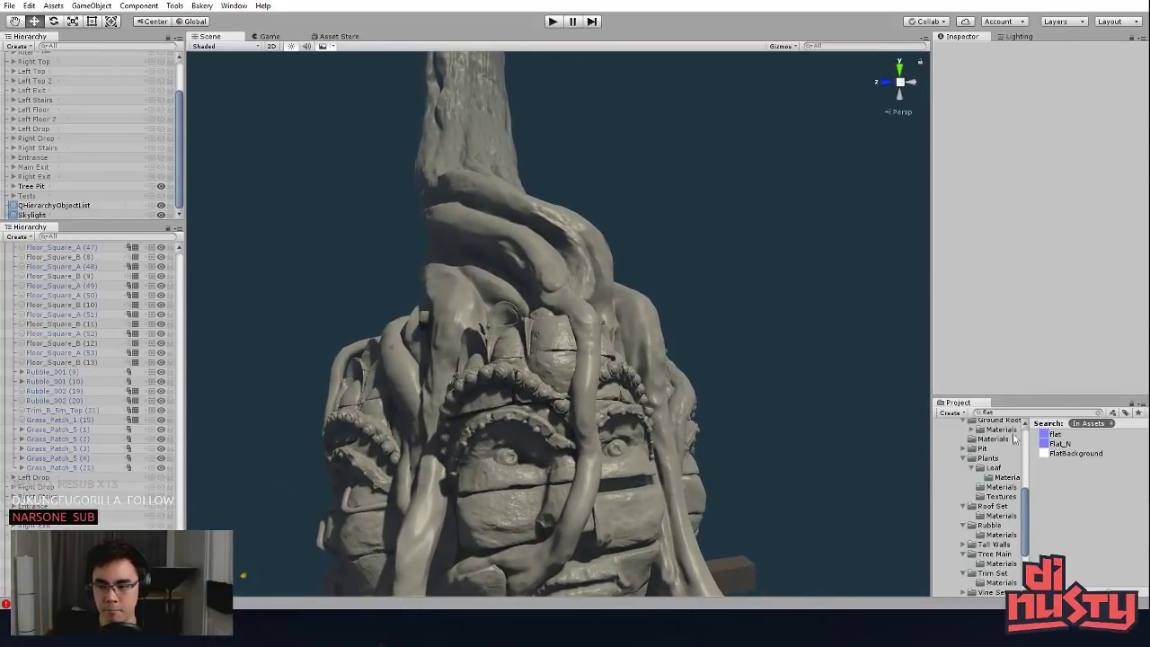
# Step: Locate the main normal map of the tree2 material, CenterTree_N, and open it in Photoshop
pyautogui.click(419, 187)
pyautogui.click(944, 328)
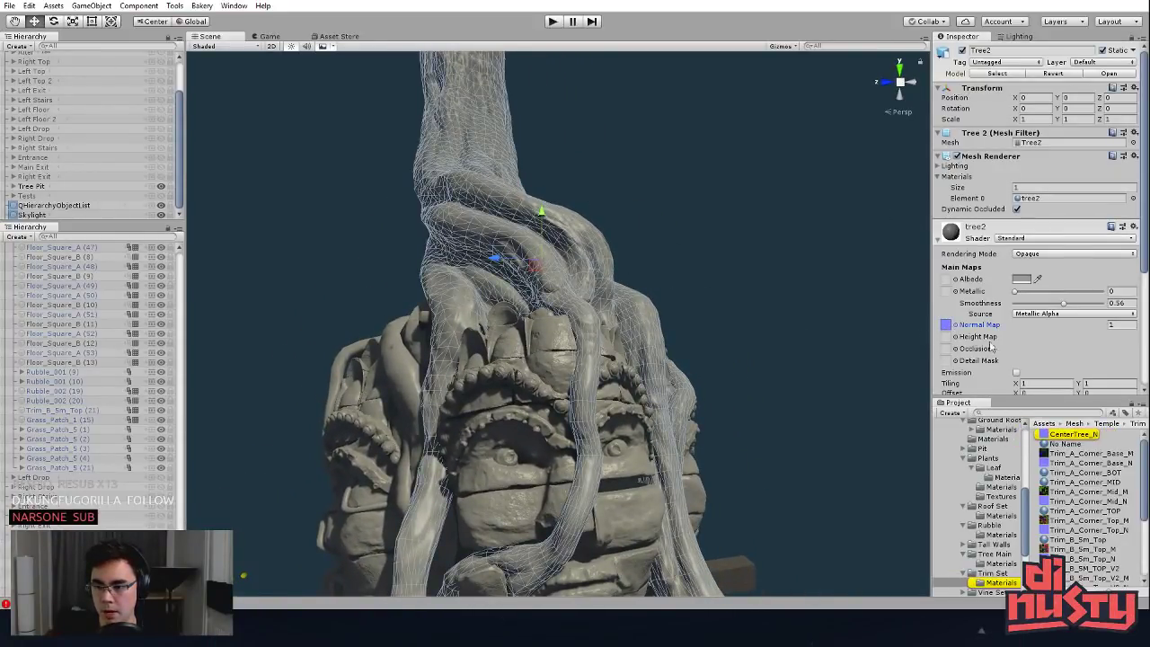
pyautogui.doubleClick(1089, 434)
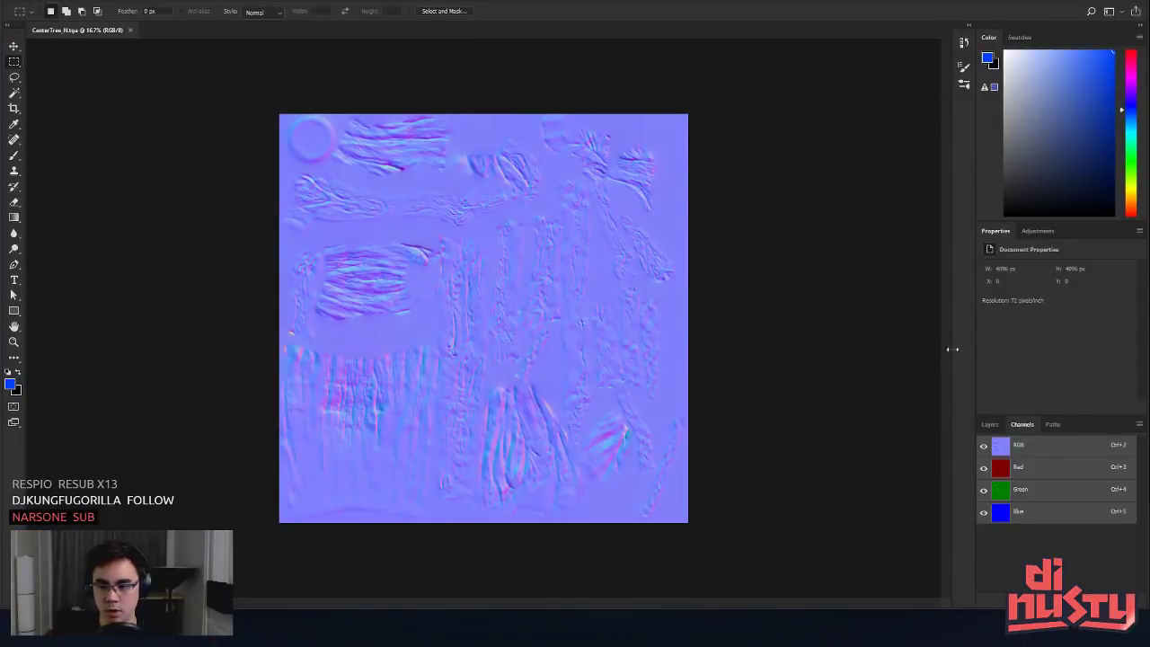
# Step: Check the dimensions of the CenterTree_N texture in pixels without resizing it
pyautogui.hotkey('ctrl', 'i')
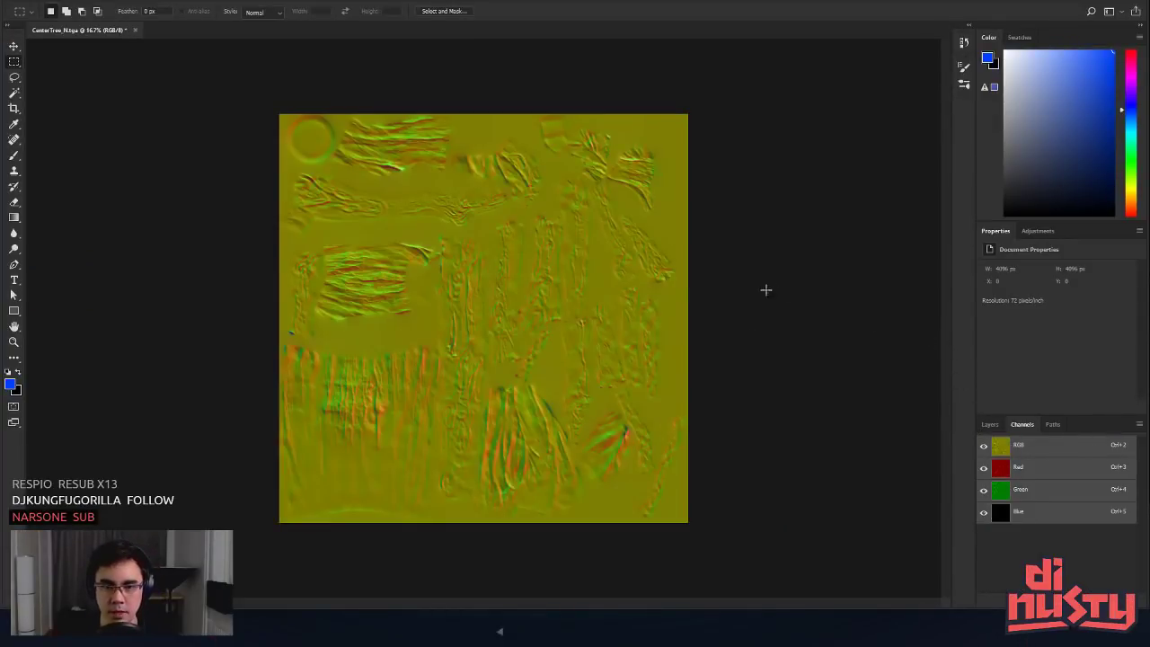
pyautogui.hotkey('ctrl', 'z')
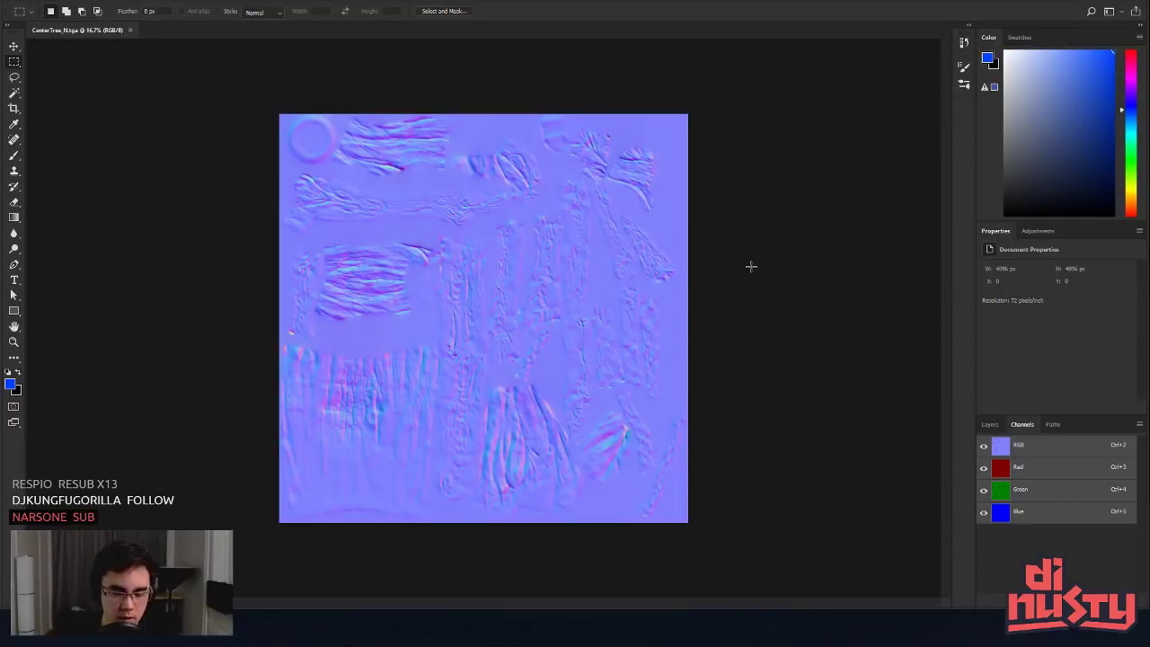
pyautogui.hotkey('ctrl', 'alt', 'i')
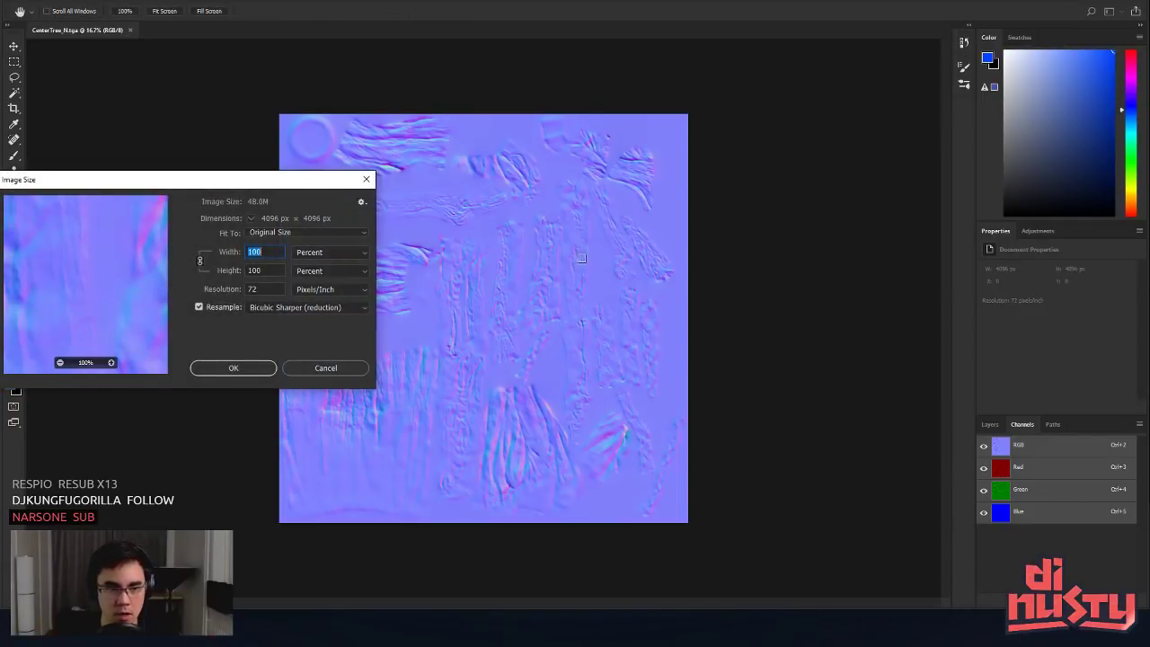
pyautogui.click(299, 235)
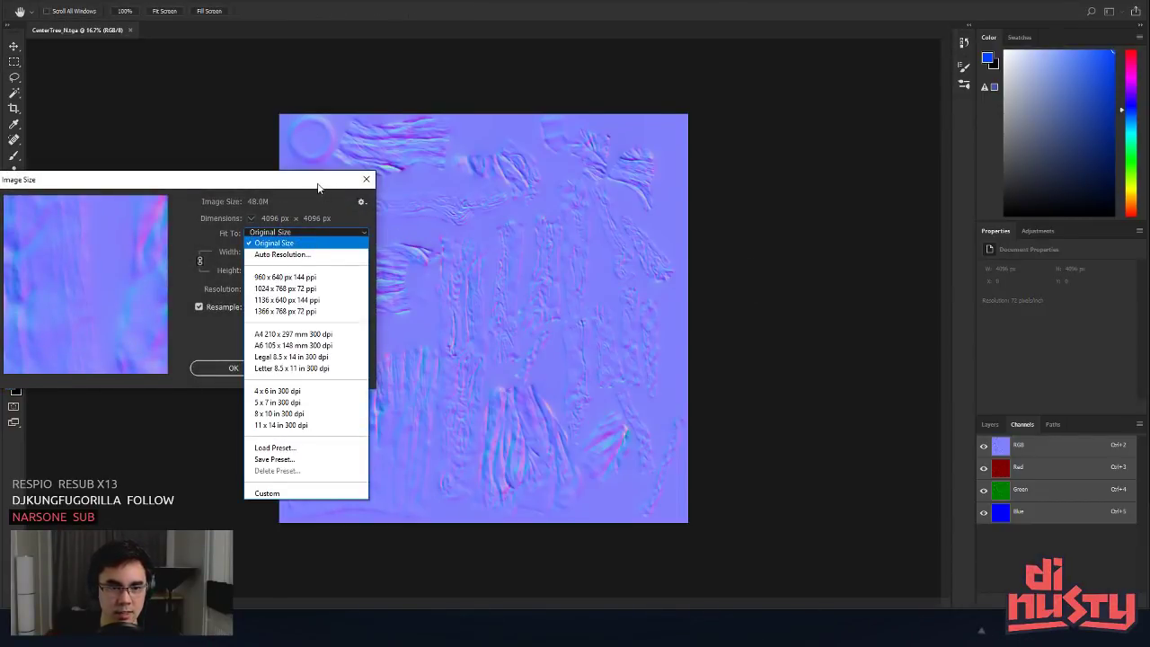
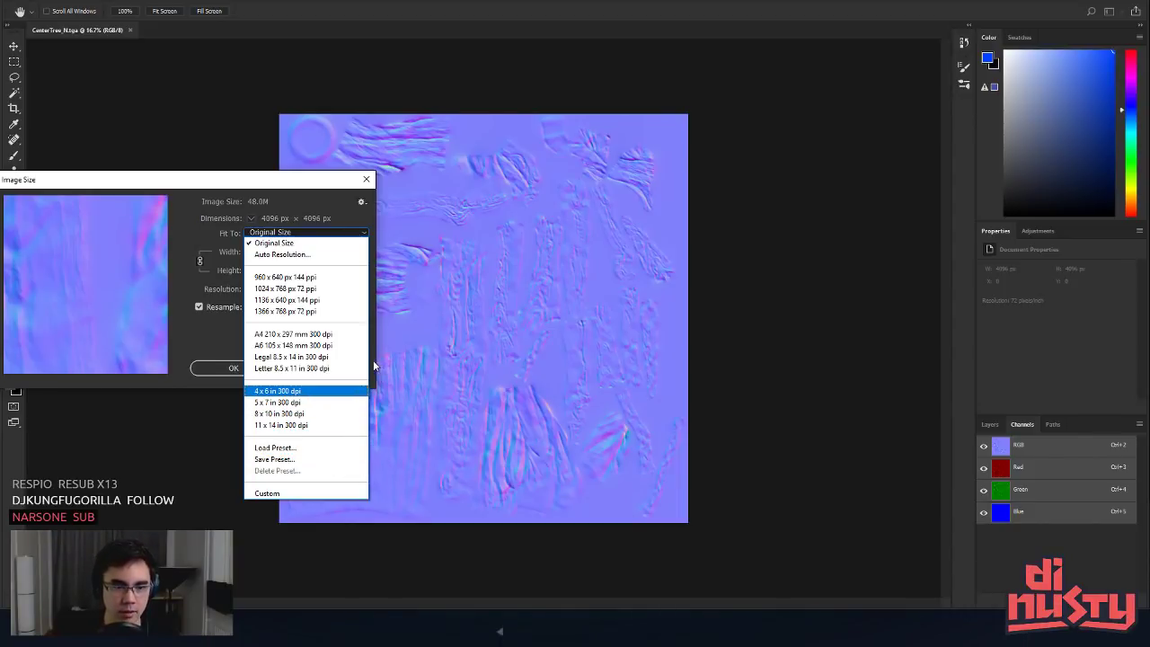
pyautogui.click(291, 205)
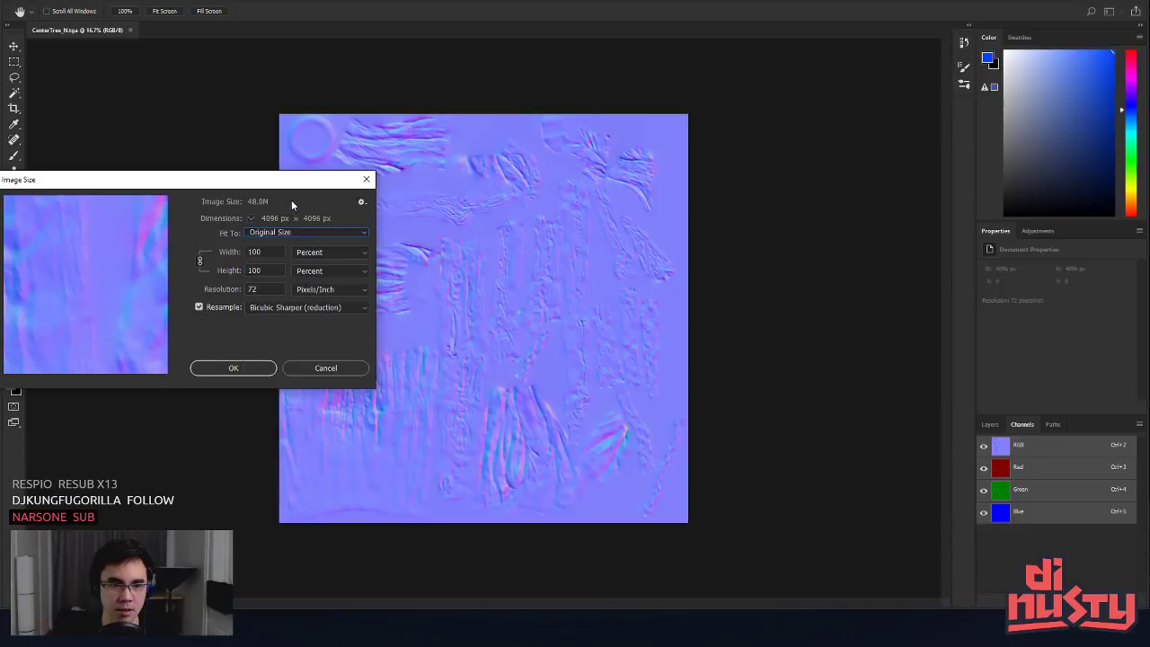
pyautogui.click(319, 257)
pyautogui.click(323, 275)
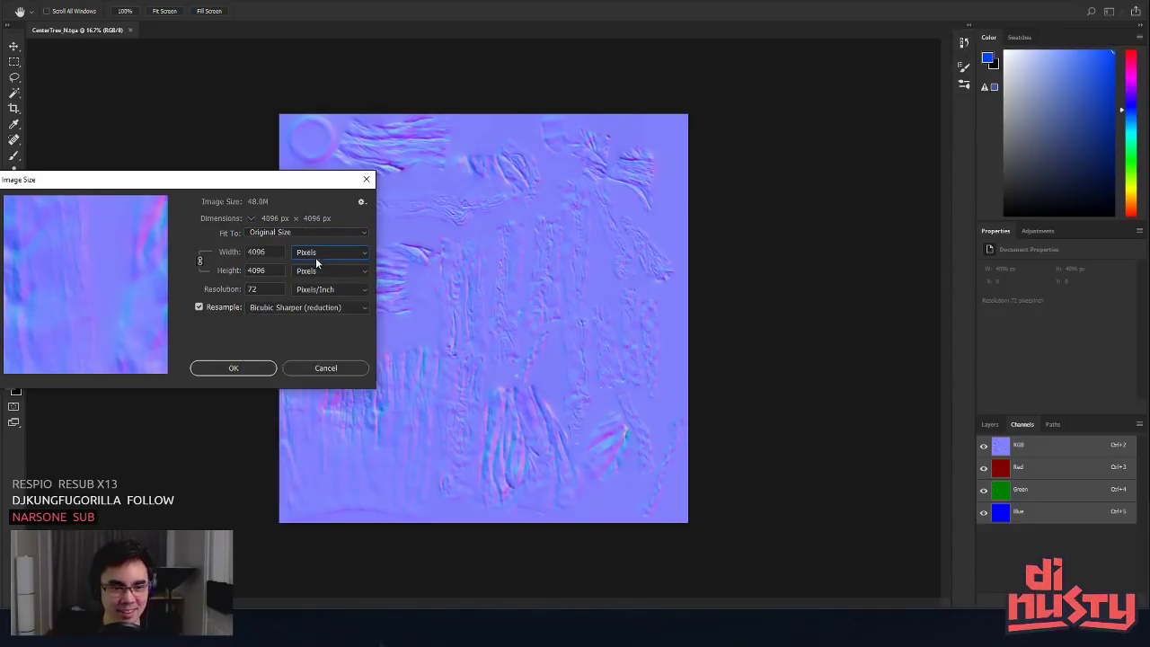
pyautogui.click(345, 367)
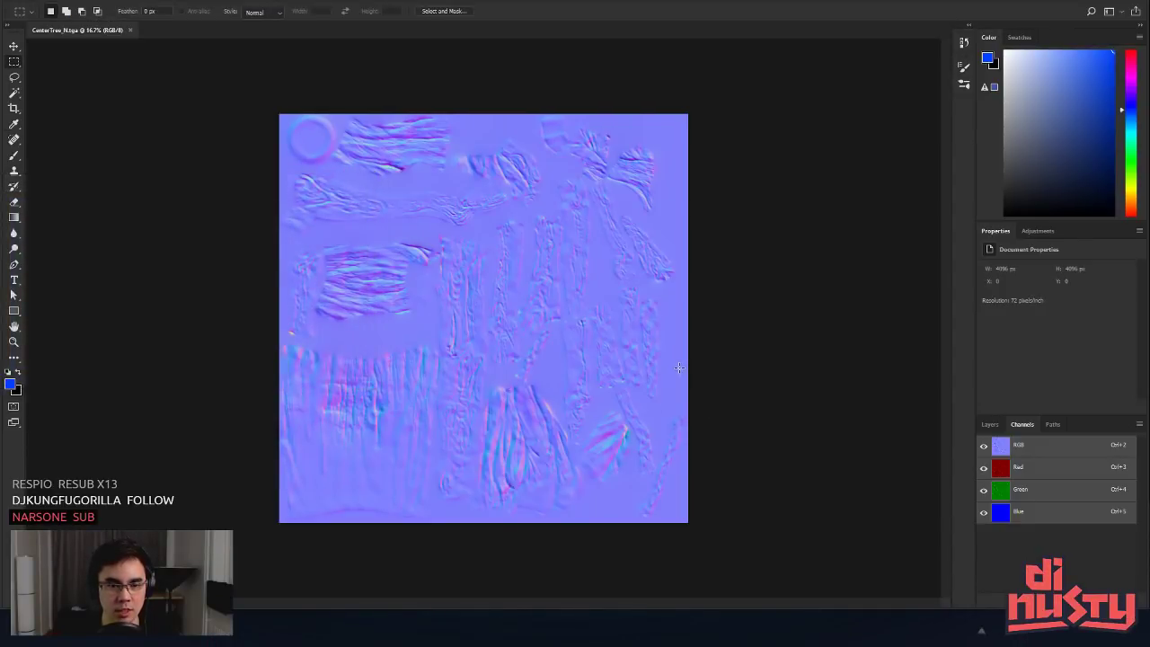
# Step: Switch back to Unity and examine the roots over the stone faces with and without the bark detail
pyautogui.hotkey('alt', 'Tab')
pyautogui.click(686, 322)
pyautogui.keyDown('alt'); pyautogui.moveTo(686, 322); pyautogui.dragTo(666, 297); pyautogui.keyUp('alt')
pyautogui.keyDown('alt'); pyautogui.moveTo(644, 256); pyautogui.dragTo(677, 275, button='right'); pyautogui.keyUp('alt')
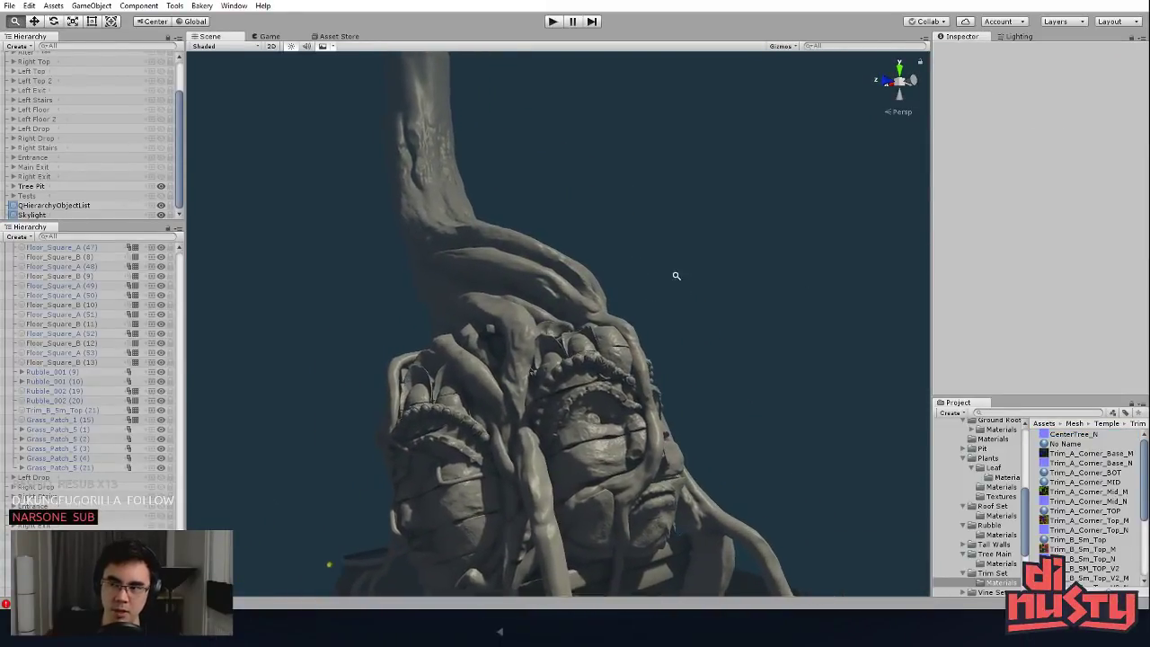
pyautogui.keyDown('alt'); pyautogui.moveTo(678, 275); pyautogui.dragTo(729, 329, button='middle'); pyautogui.keyUp('alt')
pyautogui.keyDown('alt'); pyautogui.moveTo(729, 329); pyautogui.dragTo(633, 229); pyautogui.keyUp('alt')
pyautogui.keyDown('alt'); pyautogui.moveTo(633, 229); pyautogui.dragTo(796, 305, button='right'); pyautogui.keyUp('alt')
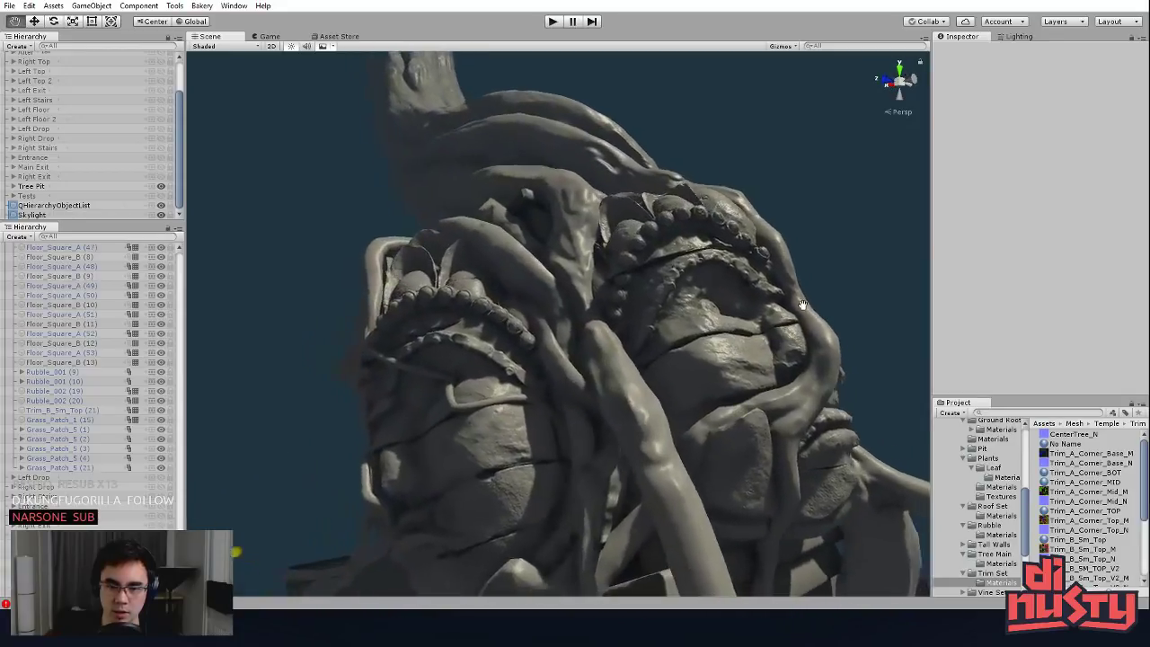
pyautogui.keyDown('alt'); pyautogui.moveTo(796, 305); pyautogui.dragTo(527, 210); pyautogui.keyUp('alt')
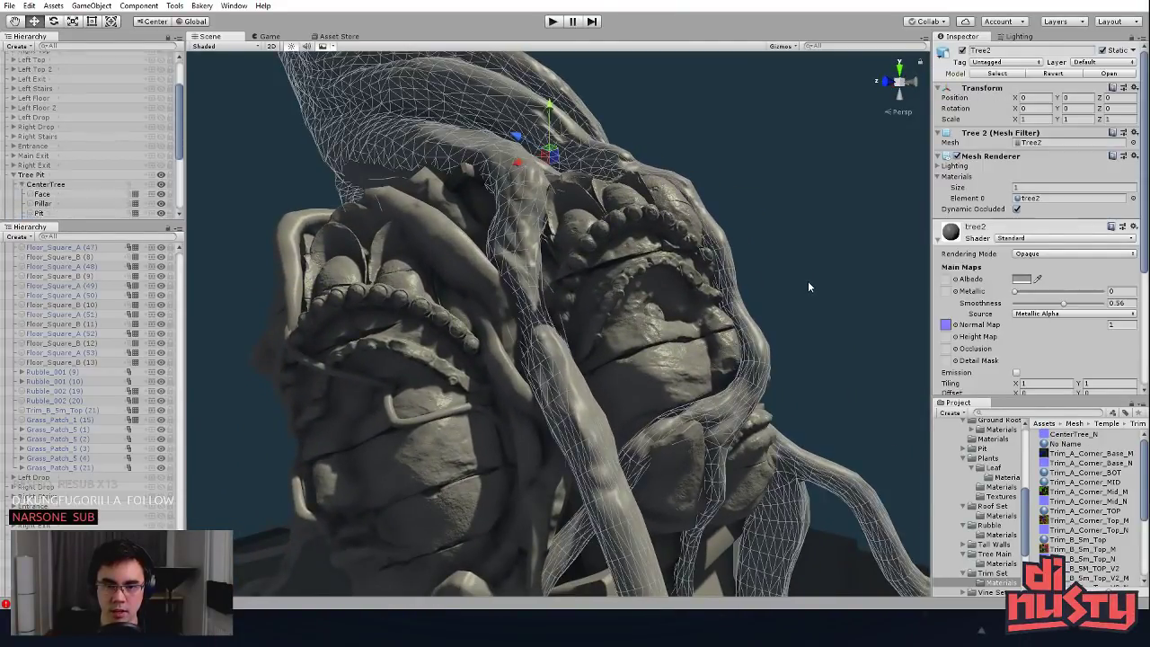
pyautogui.click(809, 287)
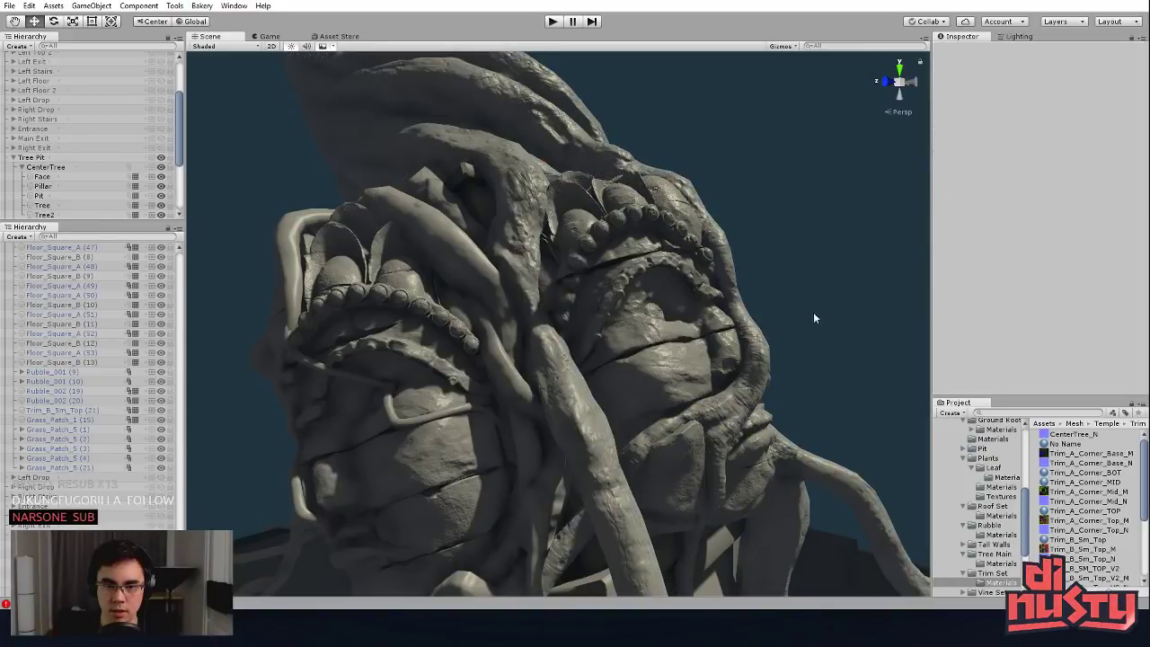
pyautogui.keyDown('alt'); pyautogui.moveTo(710, 275); pyautogui.dragTo(704, 267); pyautogui.keyUp('alt')
pyautogui.keyDown('alt'); pyautogui.moveTo(639, 315); pyautogui.dragTo(815, 313); pyautogui.keyUp('alt')
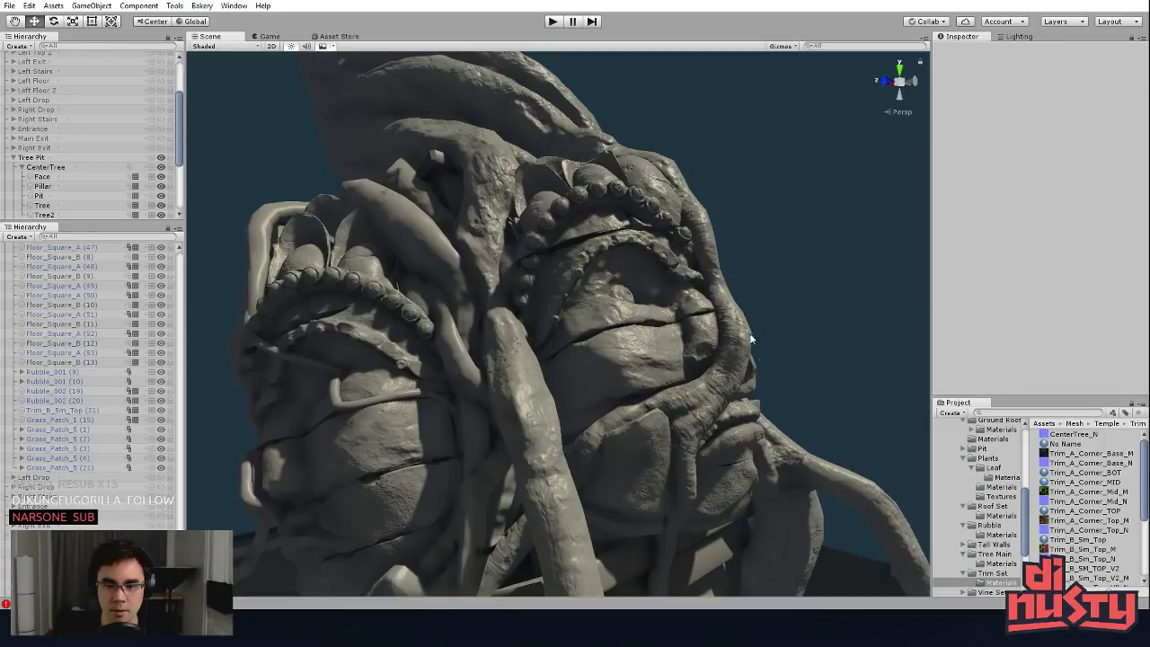
# Step: Switch to Photoshop and resize the CenterTree_N texture to 1024 x 1024 pixels
pyautogui.press('alt')
pyautogui.hotkey('alt', 'Tab')
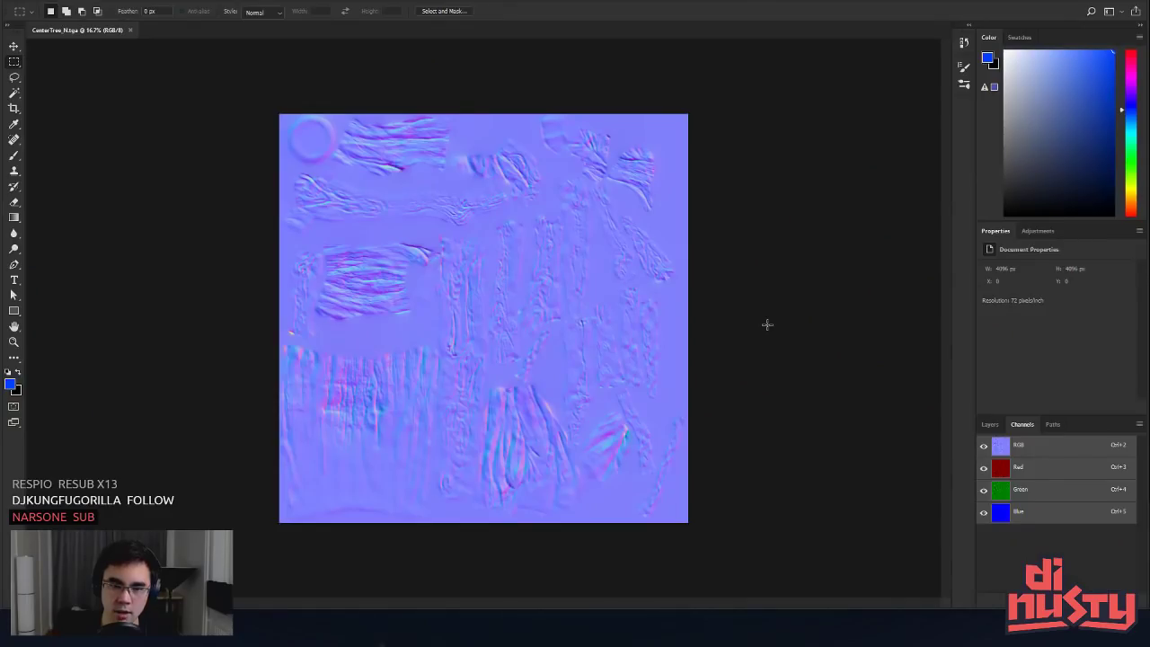
pyautogui.hotkey('ctrl', 'alt', 'i')
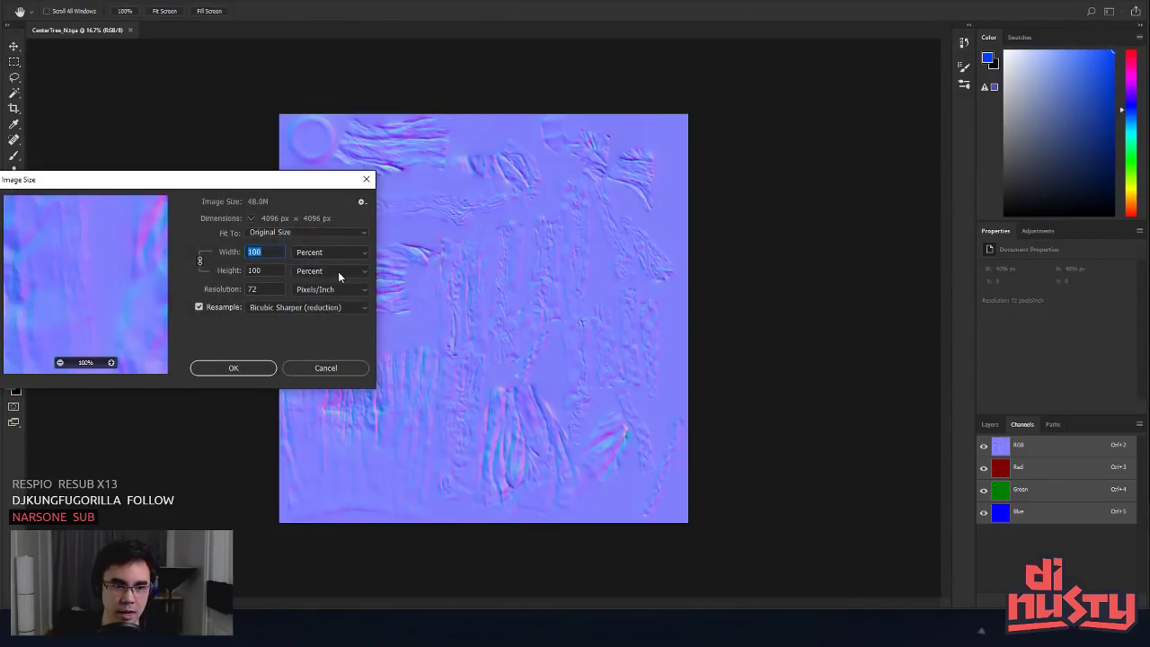
pyautogui.click(325, 257)
pyautogui.click(321, 269)
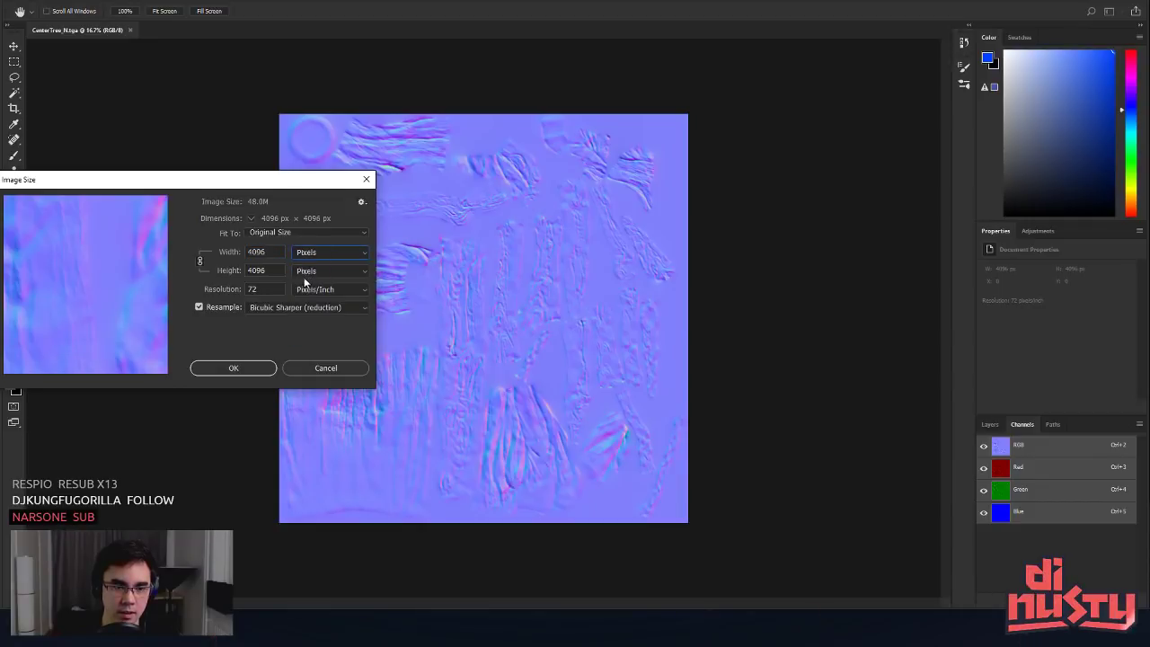
pyautogui.write('5')
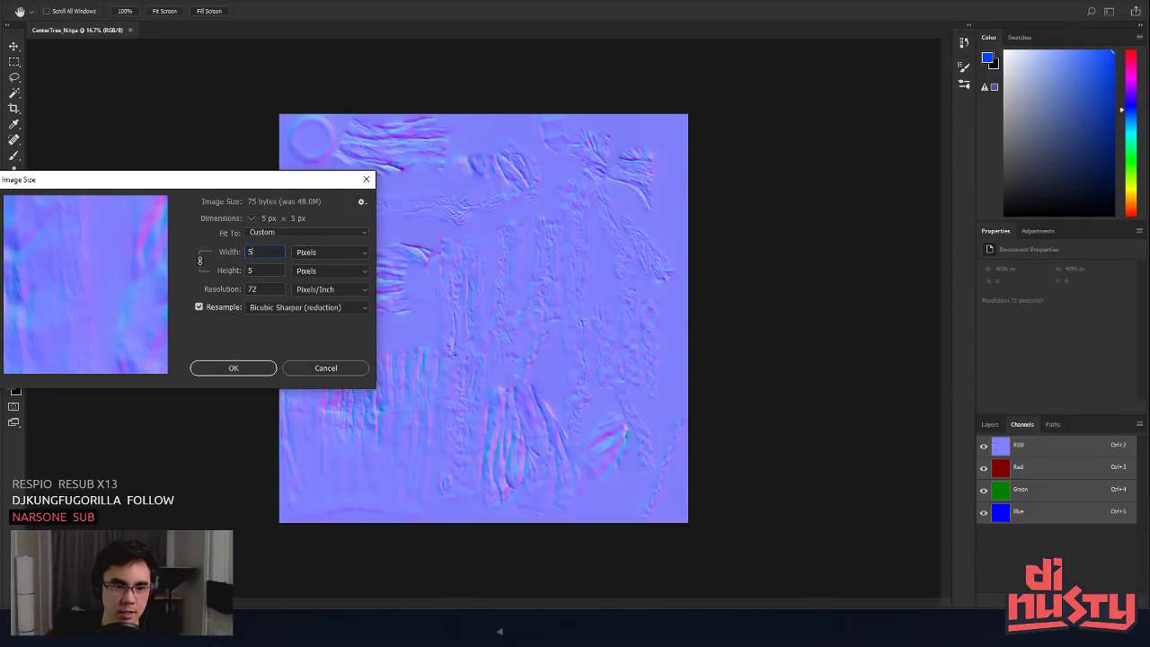
pyautogui.press('Return')
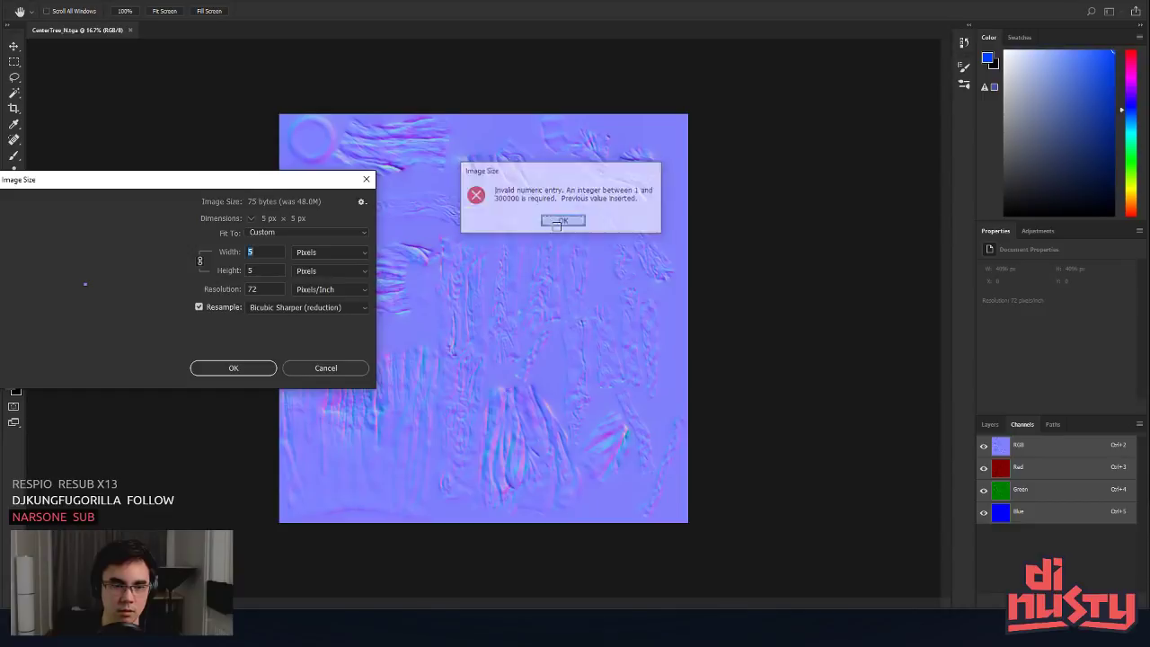
pyautogui.write('1024')
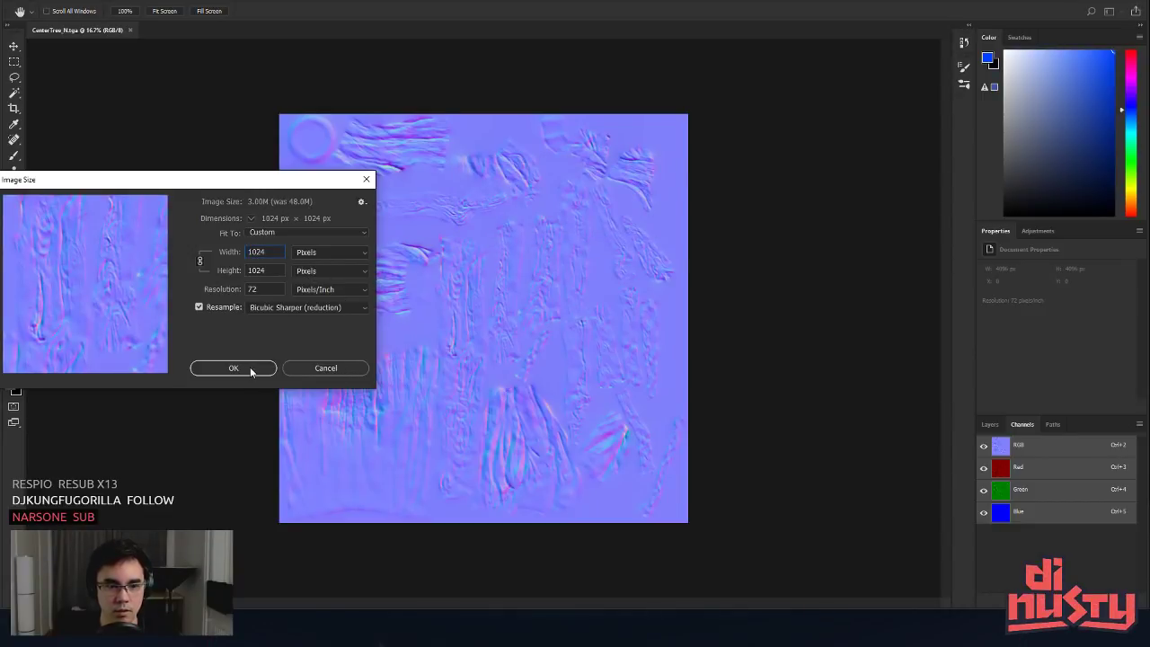
pyautogui.press('Return')
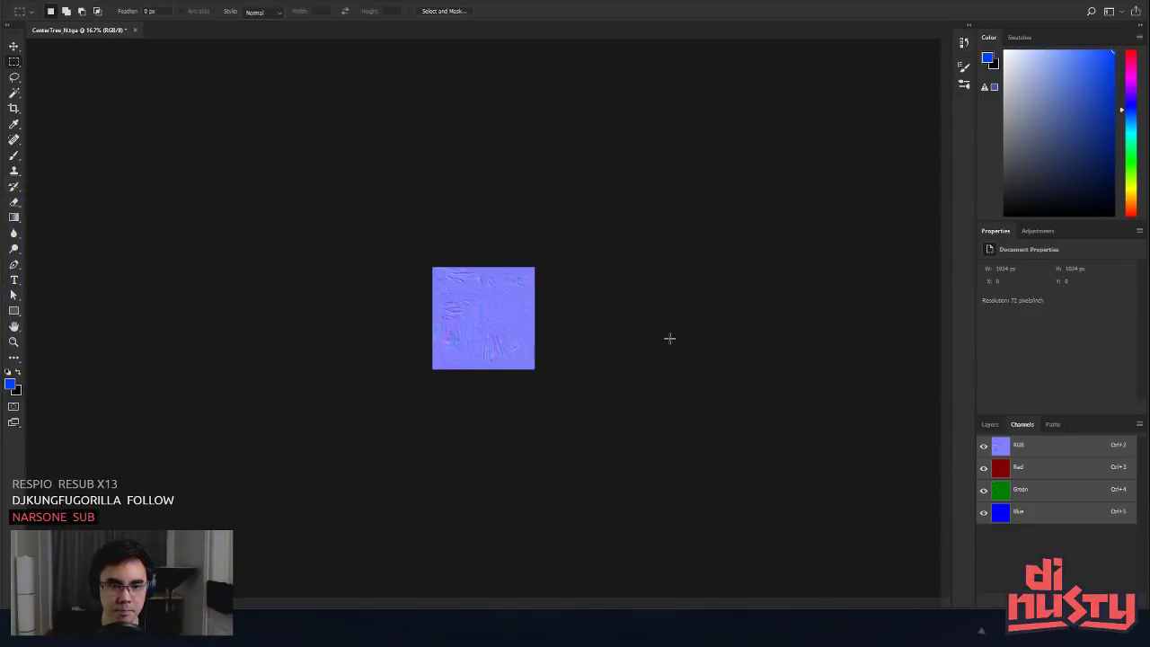
pyautogui.hotkey('ctrl', '+')
pyautogui.hotkey('ctrl', '+')
pyautogui.hotkey('ctrl', '+')
pyautogui.hotkey('ctrl', '+')
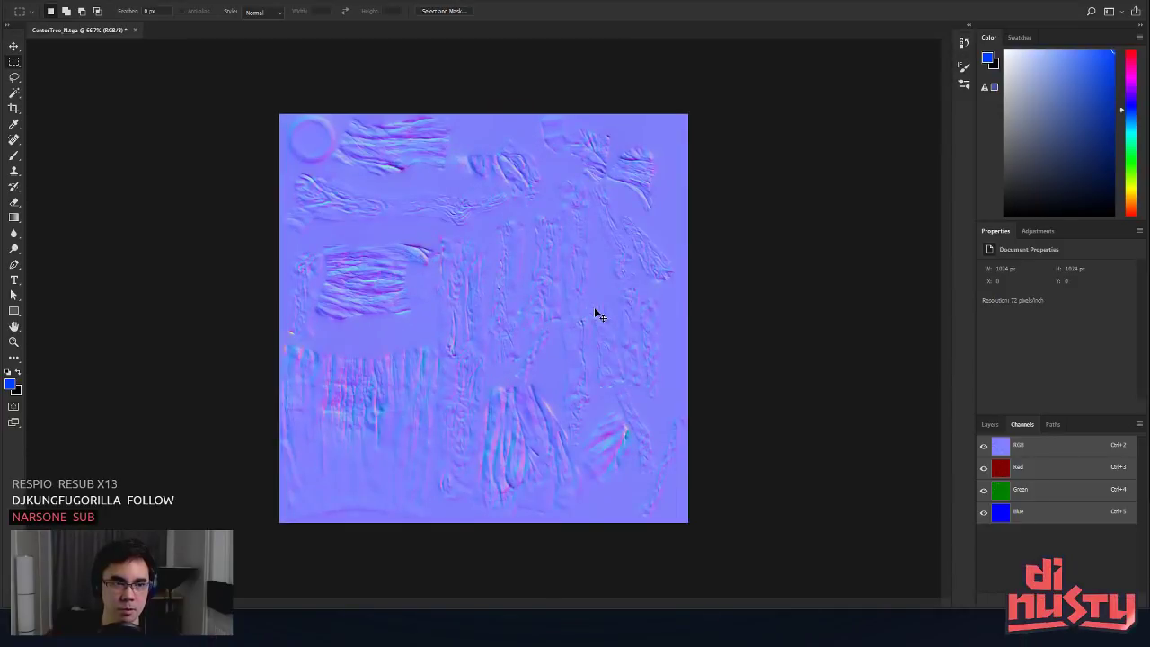
# Step: Switch to Unity and examine the roots over the stone faces with the 1024 x 1024 bark normal map
pyautogui.hotkey('alt', 'Tab')
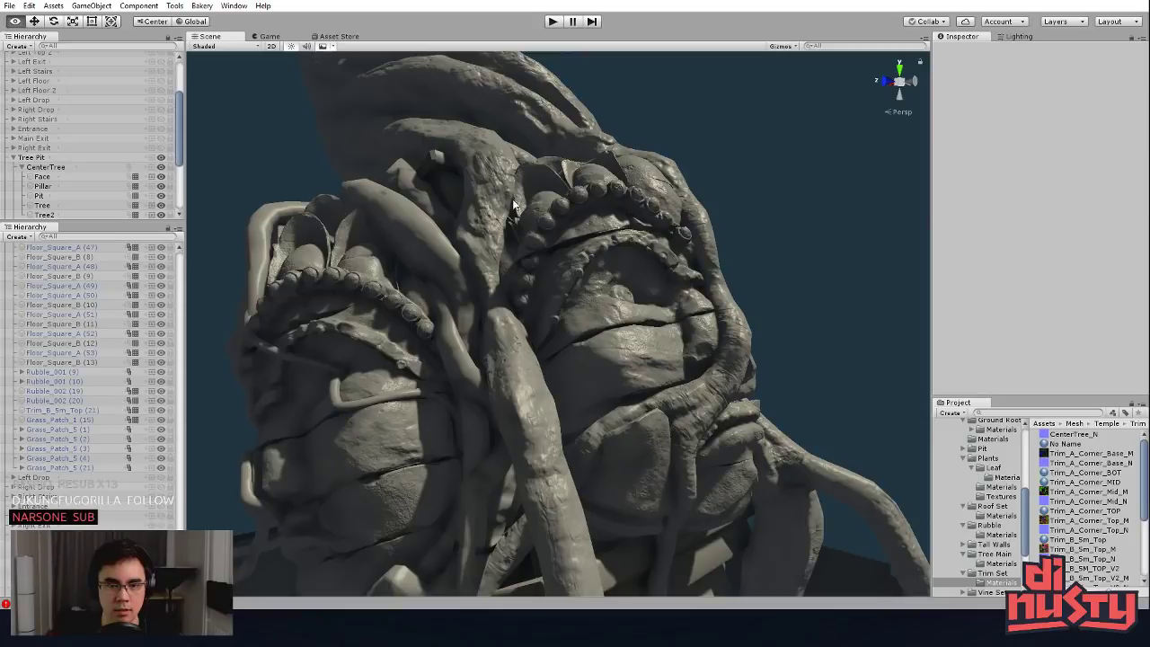
pyautogui.keyDown('alt'); pyautogui.moveTo(696, 412); pyautogui.dragTo(728, 359); pyautogui.keyUp('alt')
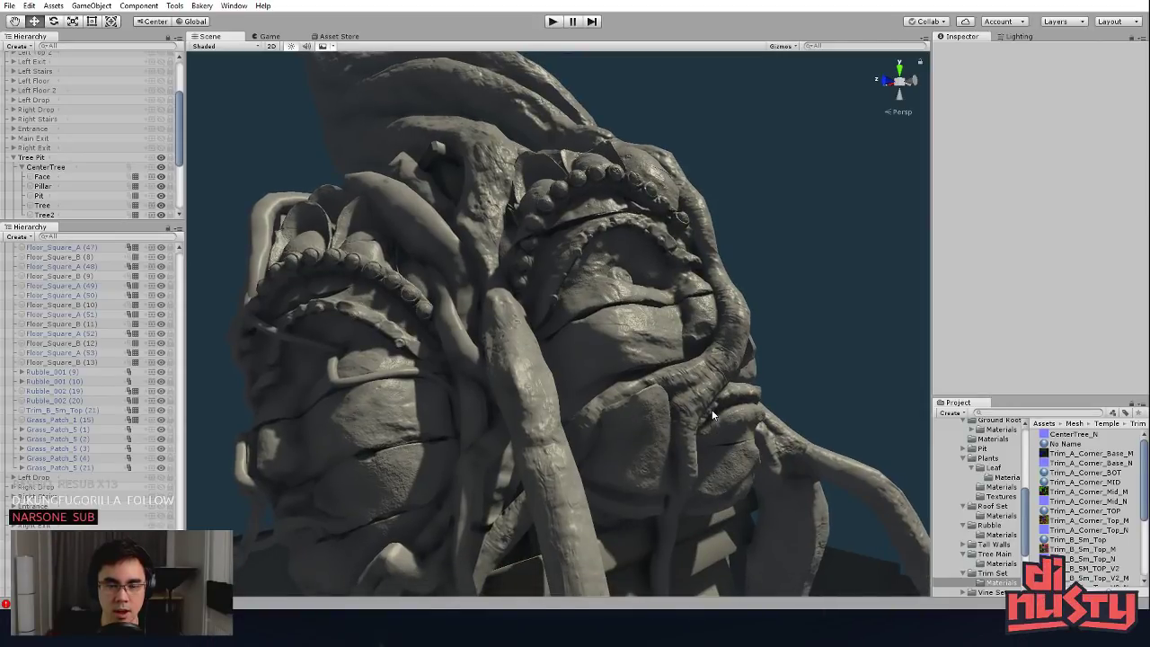
pyautogui.click(741, 337)
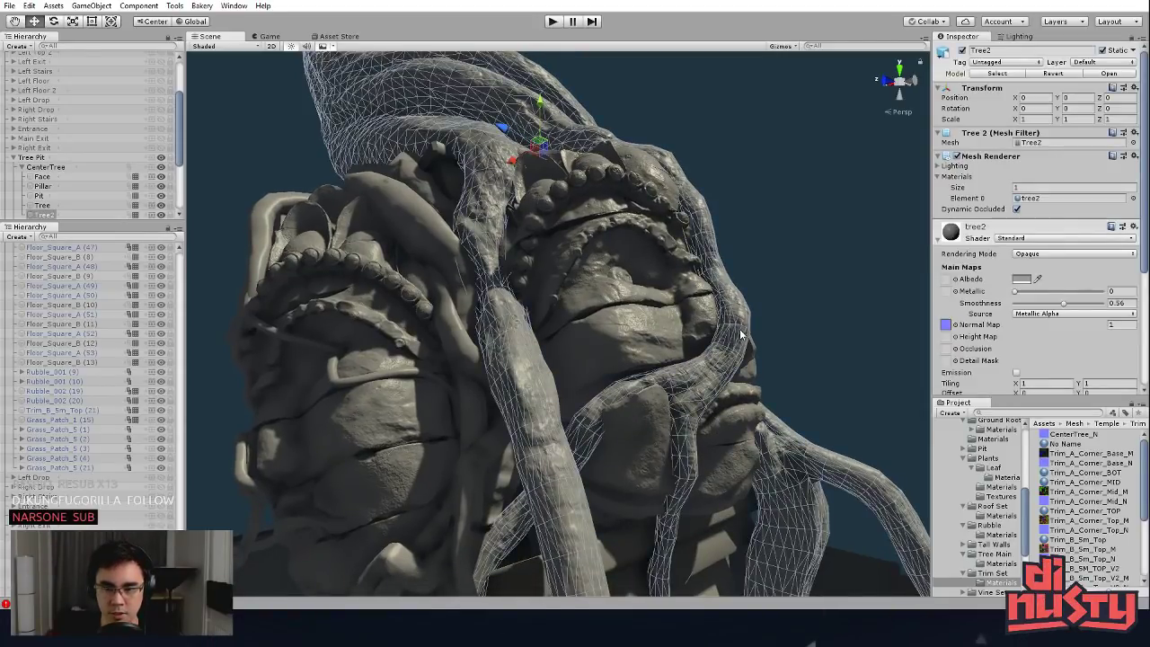
pyautogui.click(792, 300)
pyautogui.keyDown('alt'); pyautogui.moveTo(793, 299); pyautogui.dragTo(660, 232); pyautogui.keyUp('alt')
pyautogui.moveTo(660, 232); pyautogui.dragTo(711, 295, button='middle')
pyautogui.scroll(3, 772, 411)
pyautogui.scroll(-2, 752, 364)
pyautogui.scroll(-3, 721, 330)
pyautogui.scroll(-2, 678, 262)
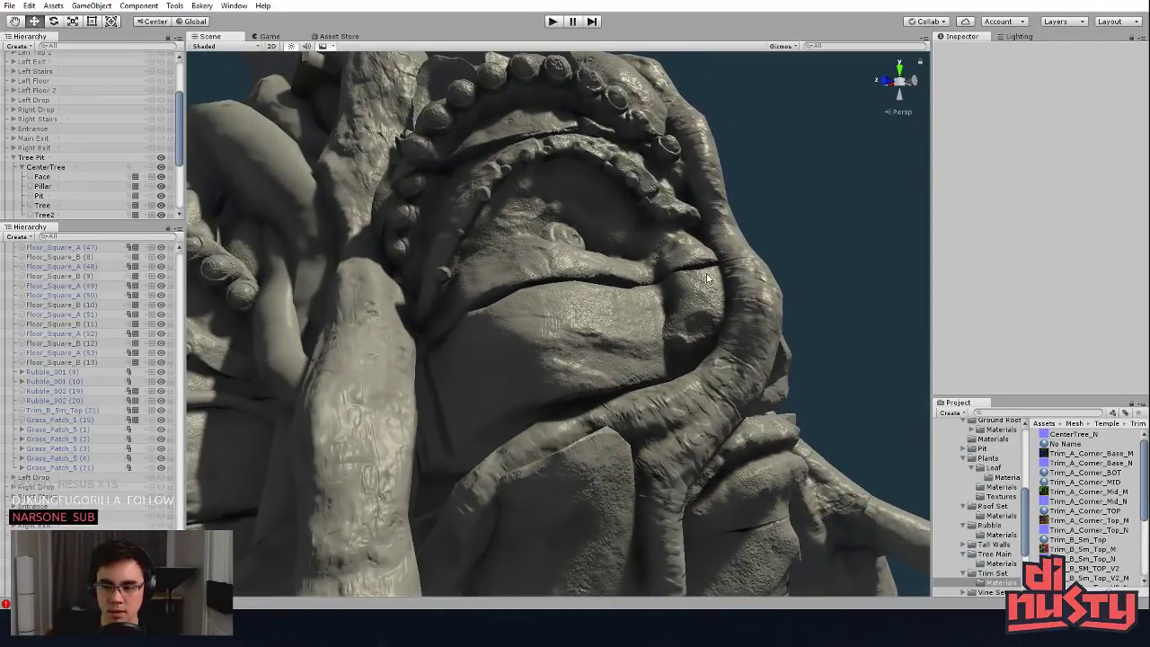
# Step: Switch to Photoshop and resize the CenterTree_N texture to 512 x 512 pixels
pyautogui.hotkey('alt', 'Tab')
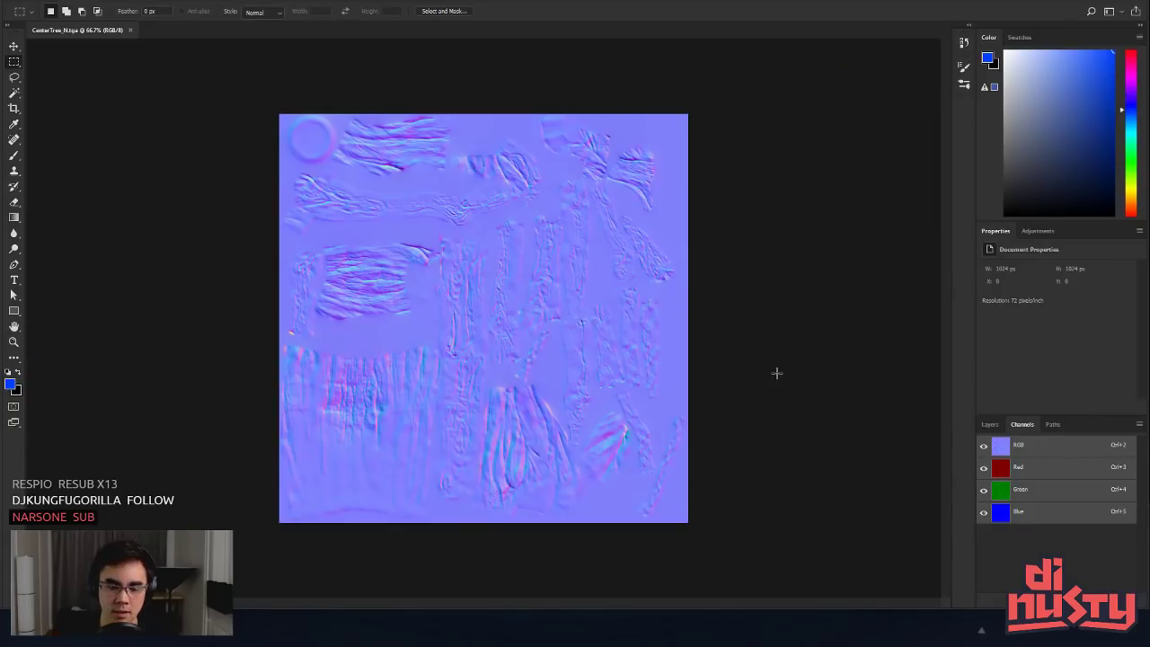
pyautogui.hotkey('ctrl', 'alt', 'space')
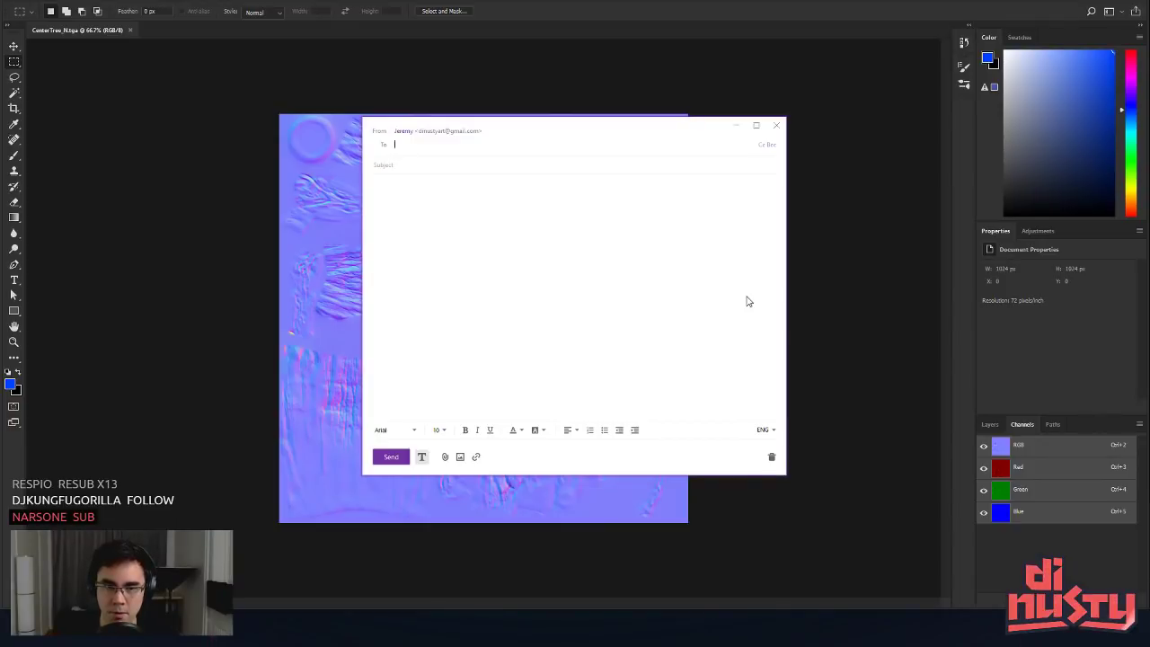
pyautogui.click(776, 125)
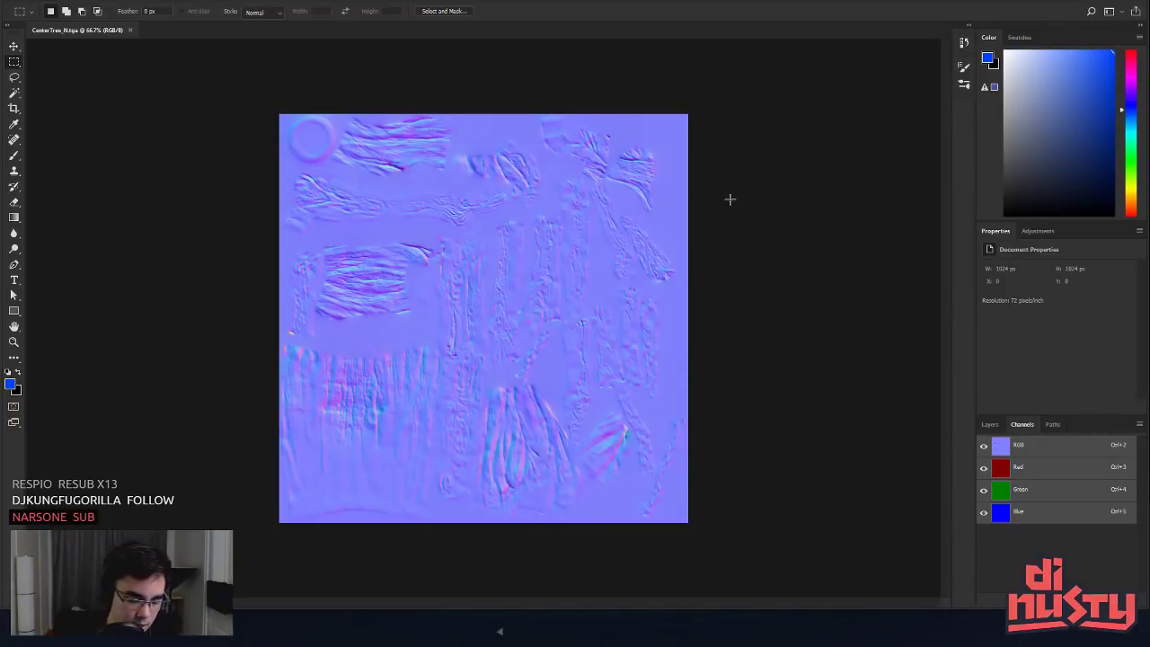
pyautogui.hotkey('ctrl', 'alt', 'i')
pyautogui.write('5')
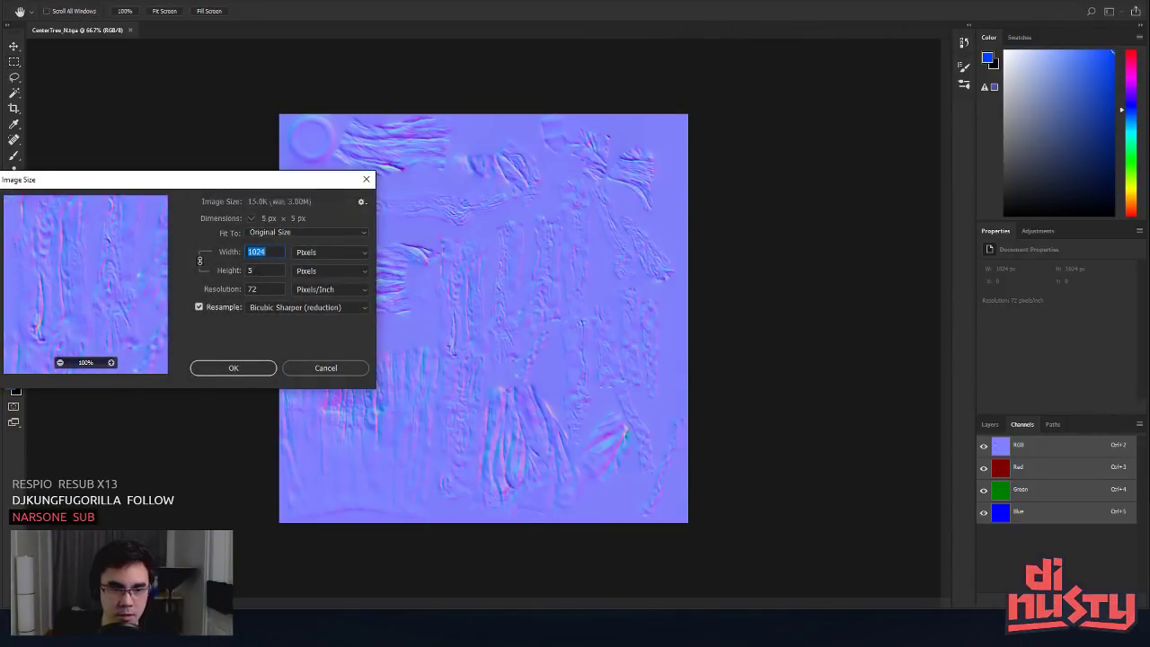
pyautogui.write('12')
pyautogui.click(226, 367)
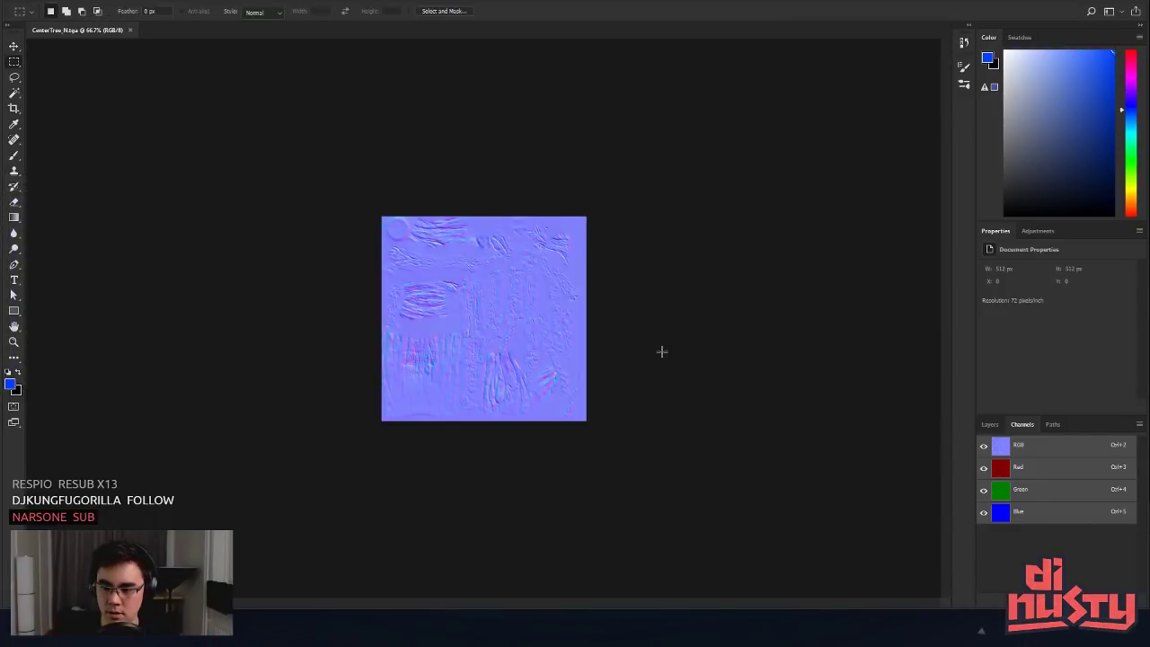
# Step: Switch to Unity and examine the roots and trunk bark up close with the 512-pixel normal map
pyautogui.hotkey('alt', 'Tab')
pyautogui.moveTo(816, 324)
pyautogui.keyDown('alt'); pyautogui.mouseDown()
pyautogui.moveTo(683, 270)
pyautogui.moveTo(546, 303)
pyautogui.moveTo(494, 225)
pyautogui.moveTo(530, 194)
pyautogui.moveTo(458, 207)
pyautogui.mouseUp(); pyautogui.keyUp('alt')
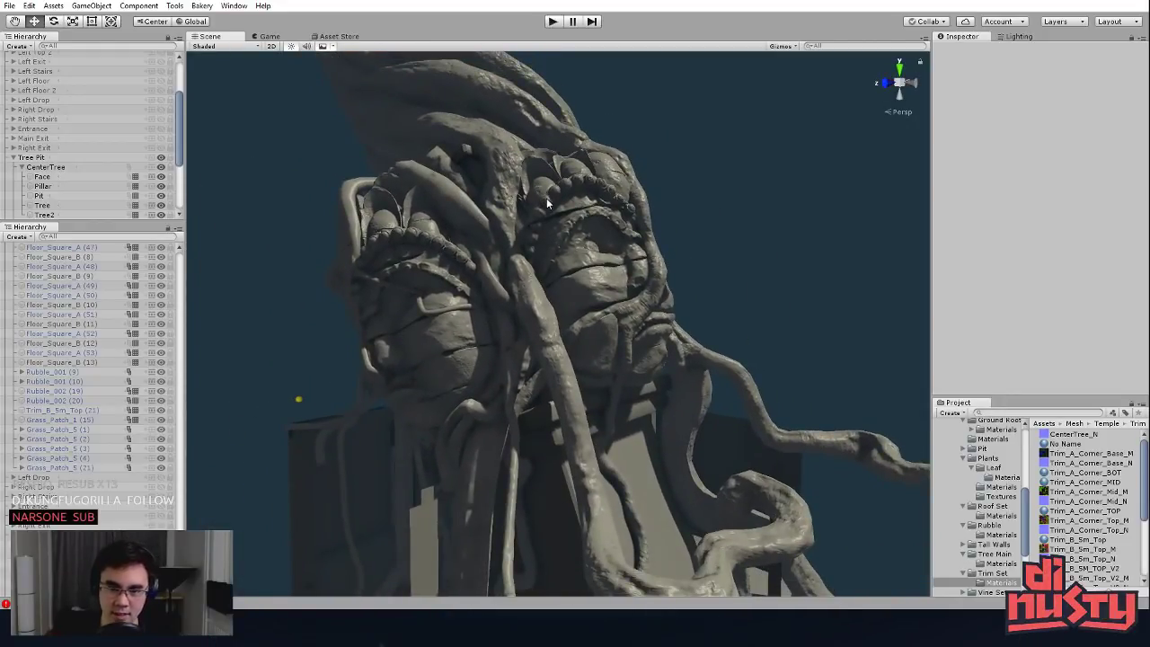
pyautogui.moveTo(546, 202); pyautogui.dragTo(544, 424, button='middle')
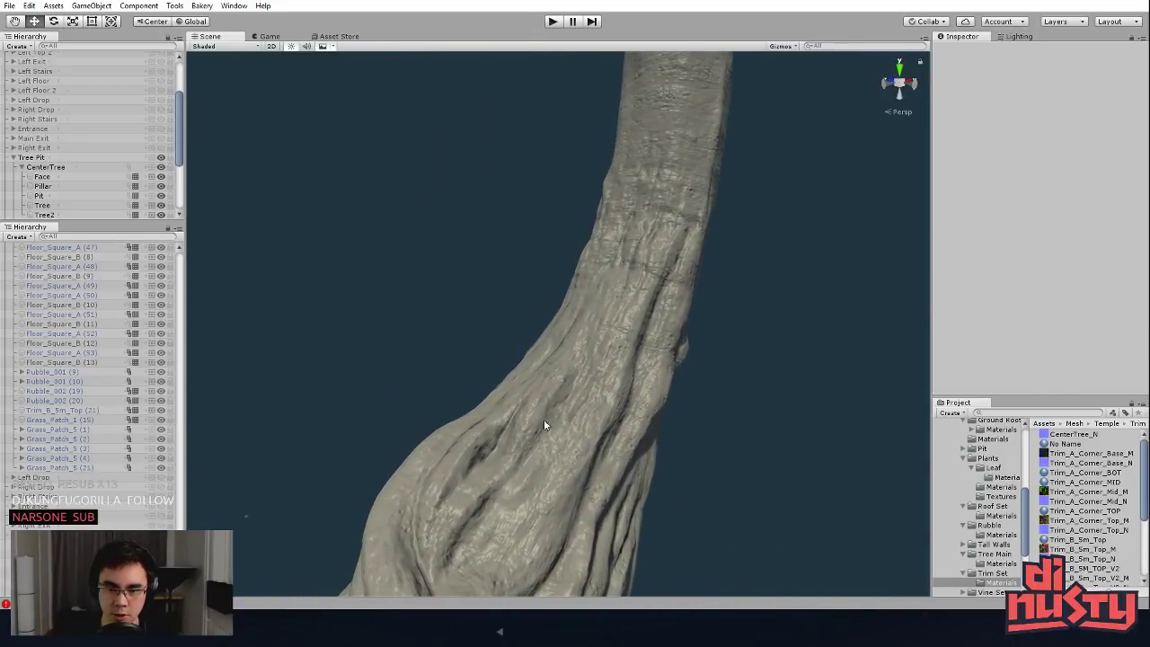
pyautogui.moveTo(599, 449); pyautogui.dragTo(689, 354, button='middle')
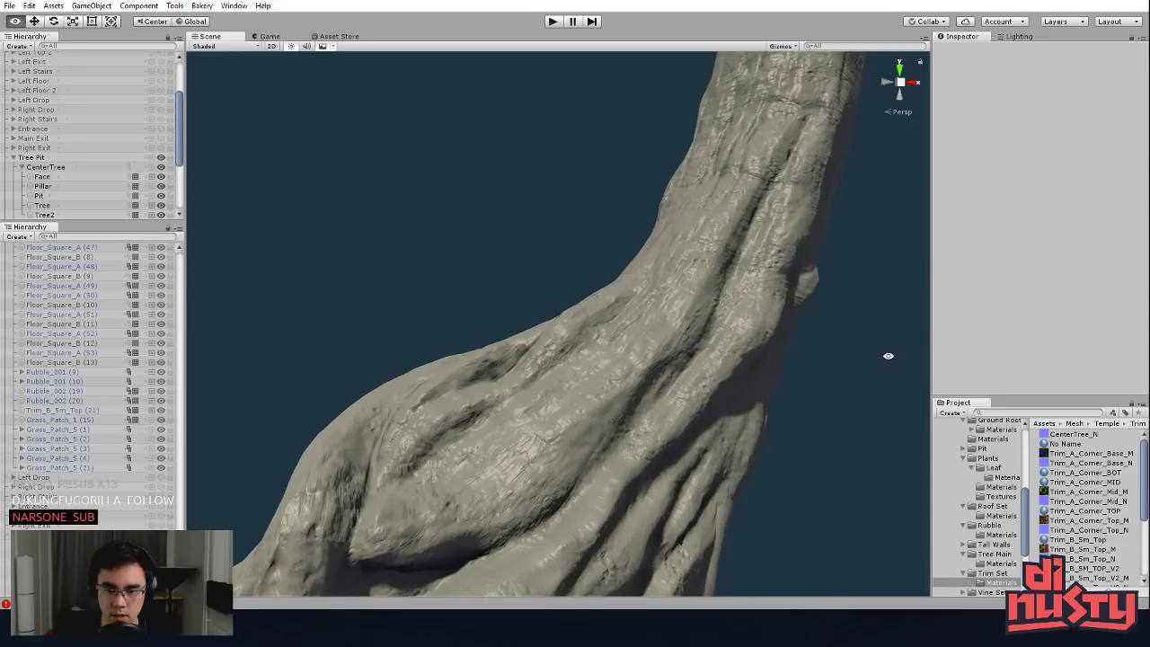
# Step: Switch to Photoshop, undo both size reductions of the CenterTree_N texture, and glance at the trunk in Unity before returning
pyautogui.hotkey('alt', 'Tab')
pyautogui.hotkey('ctrl', 'alt', 'z')
pyautogui.hotkey('ctrl', 'alt', 'z')
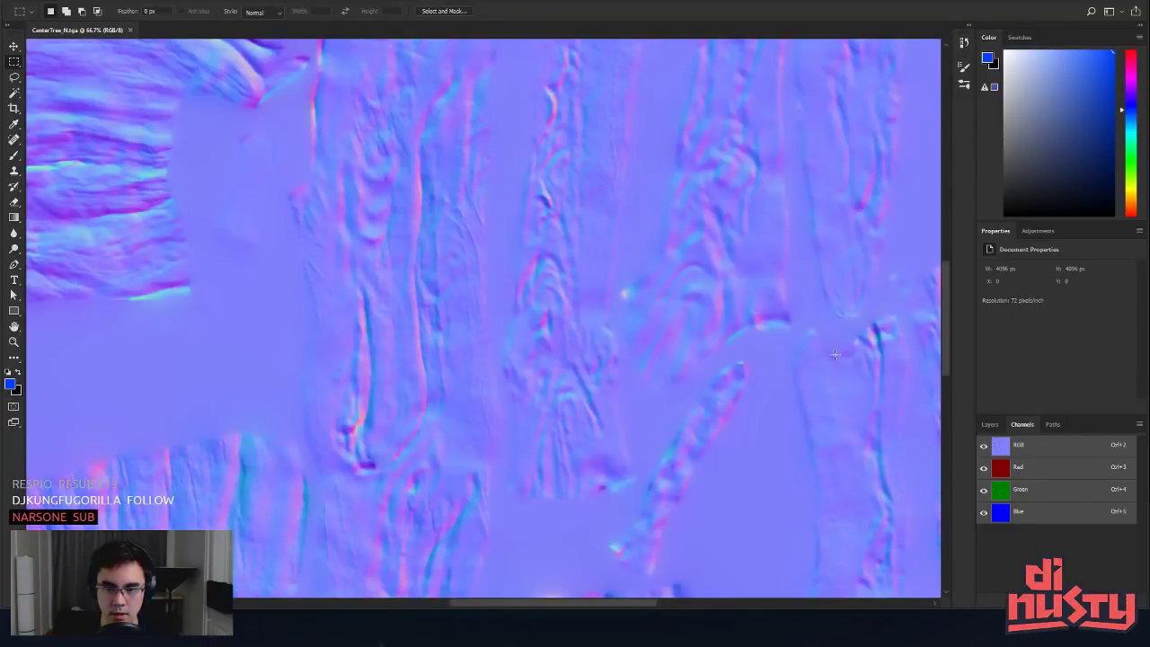
pyautogui.hotkey('alt', 'Tab')
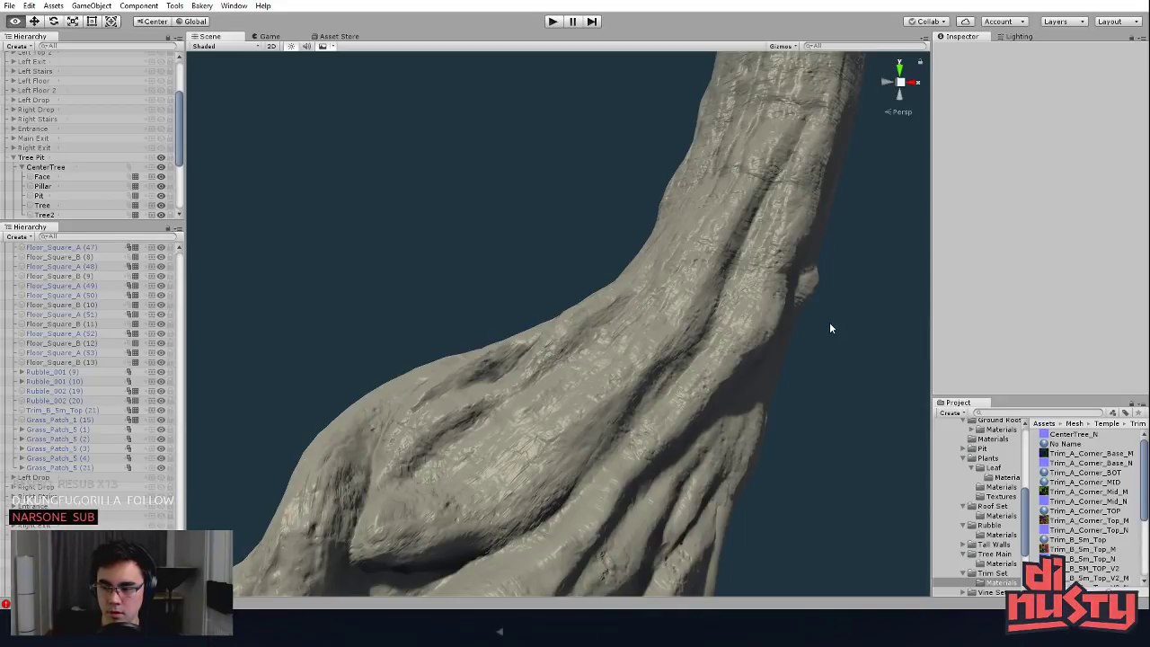
pyautogui.hotkey('alt', 'Tab')
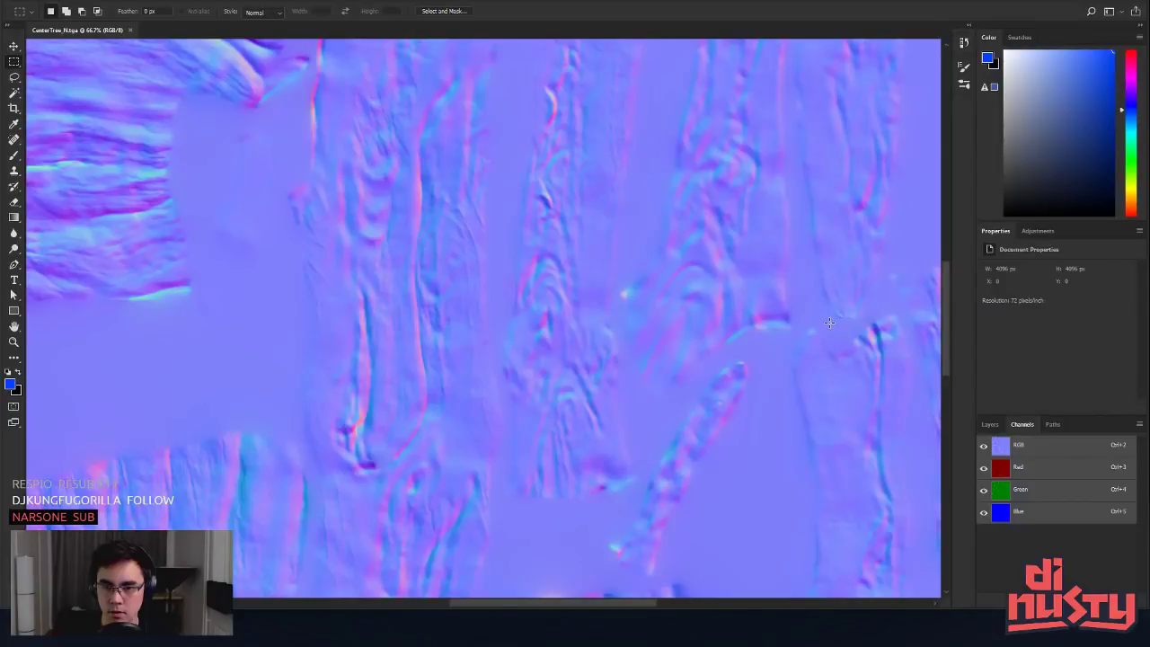
# Step: Inspect the bark strips up close, resize the full-resolution CenterTree_N texture to 512 x 512 pixels, and compare the detail
pyautogui.keyDown('alt'); pyautogui.scroll(4, 513, 278); pyautogui.keyUp('alt')
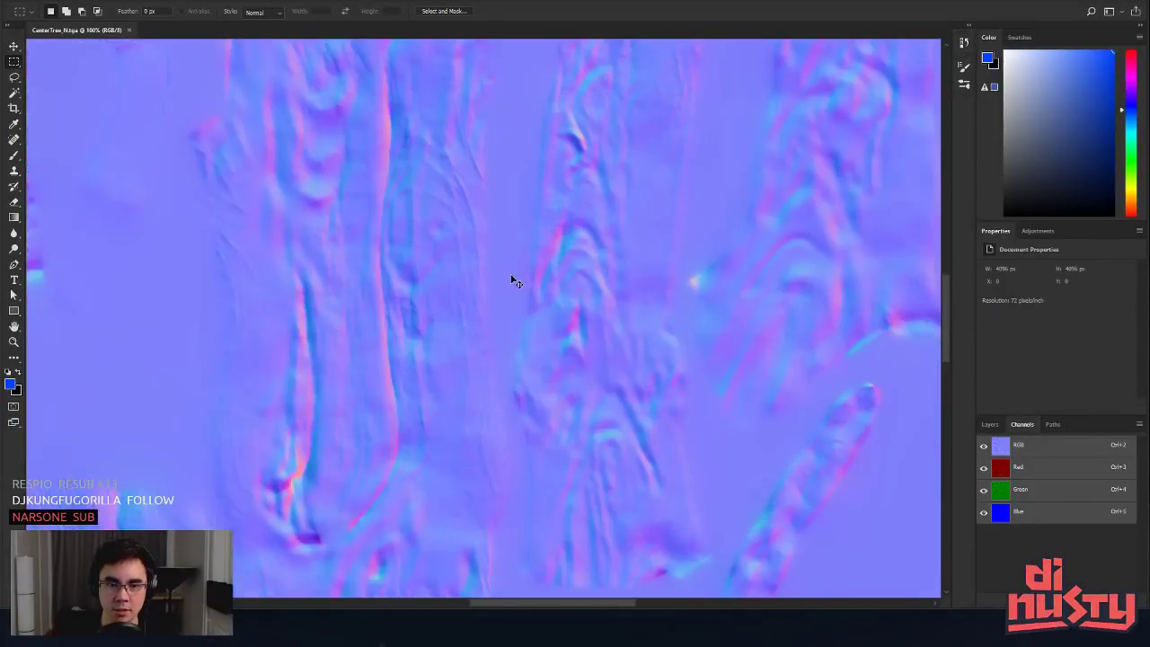
pyautogui.keyDown('alt'); pyautogui.scroll(-3, 467, 285); pyautogui.keyUp('alt')
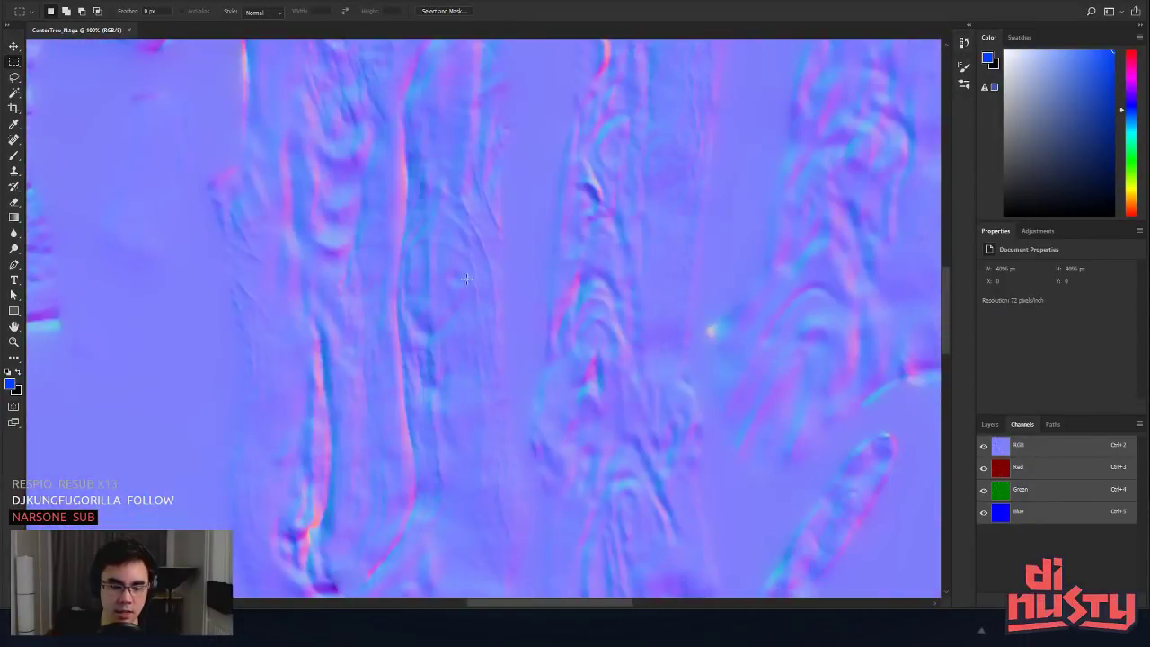
pyautogui.hotkey('ctrl', 'alt', 'i')
pyautogui.write('512')
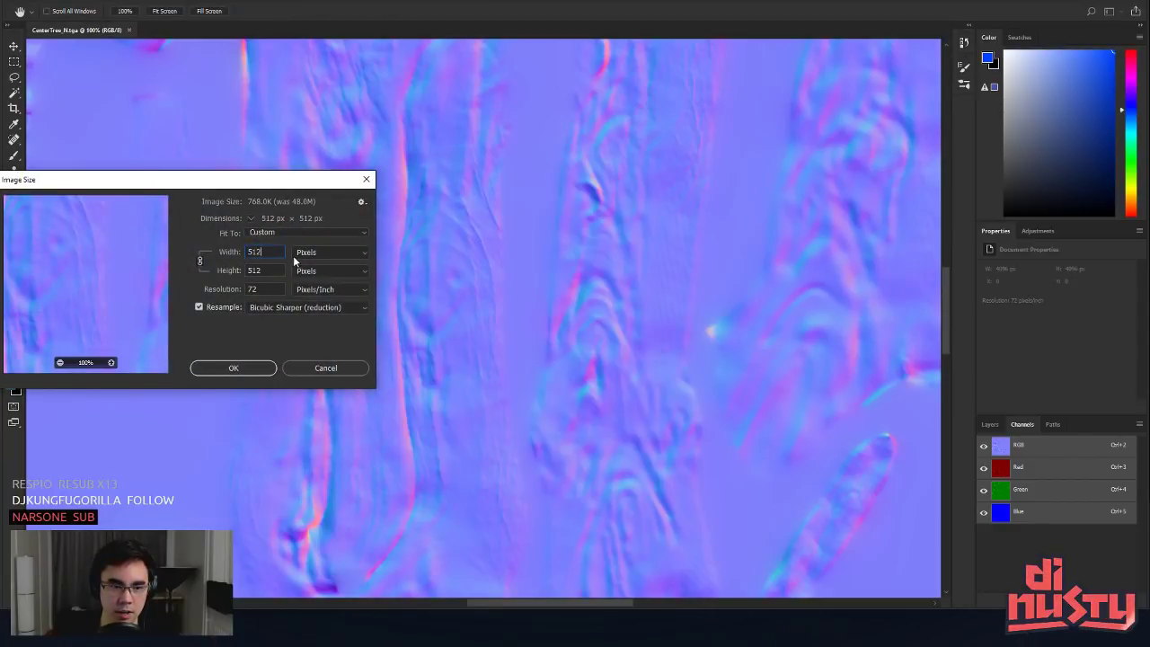
pyautogui.press('Return')
pyautogui.keyDown('alt'); pyautogui.scroll(6, 511, 288); pyautogui.keyUp('alt')
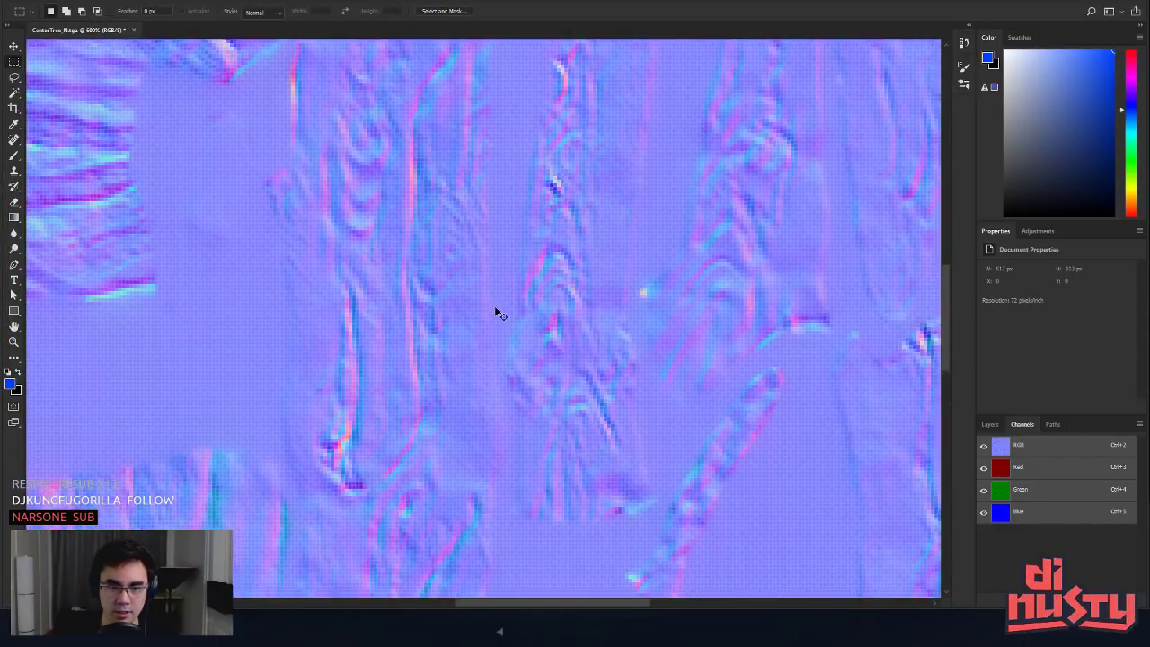
pyautogui.keyDown('alt'); pyautogui.scroll(-5, 680, 350); pyautogui.keyUp('alt')
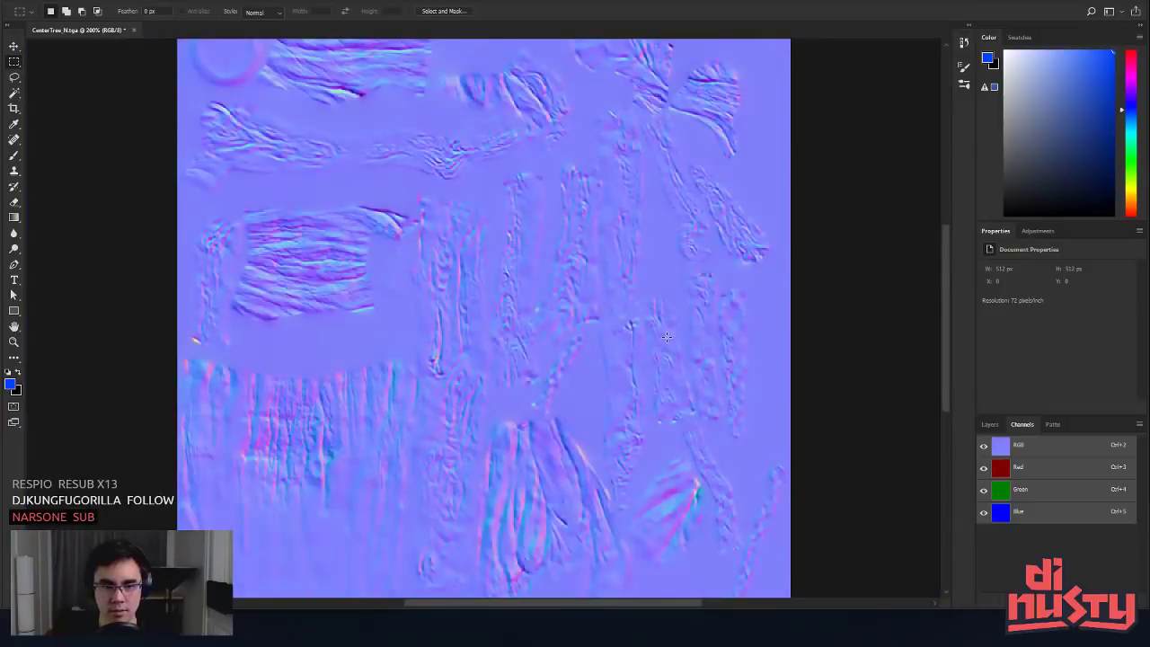
# Step: Switch to Unity, examine the trunk and stone faces, and check the import settings of the CenterTree_N texture
pyautogui.hotkey('alt', 'Tab')
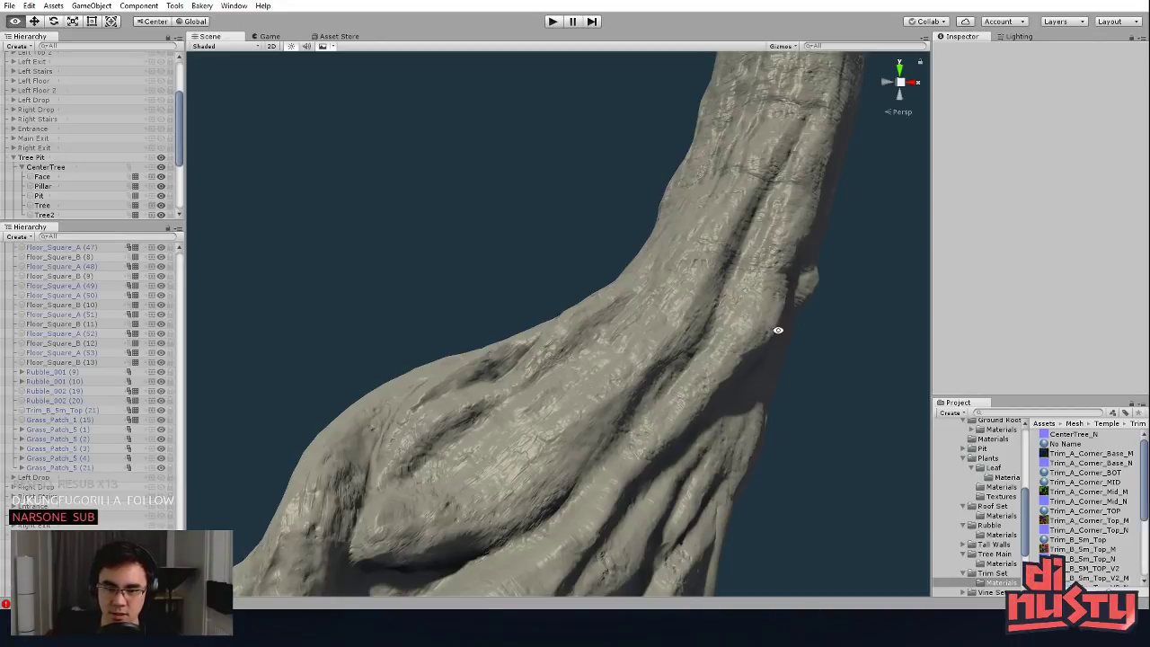
pyautogui.keyDown('alt'); pyautogui.moveTo(778, 330); pyautogui.dragTo(737, 478); pyautogui.keyUp('alt')
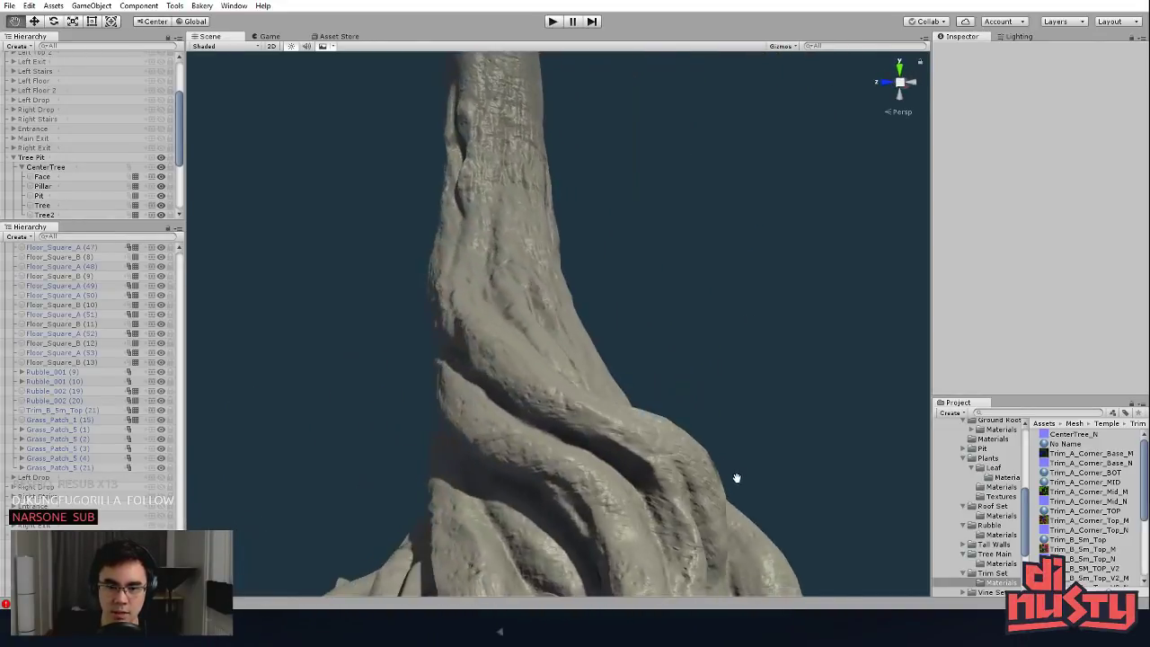
pyautogui.moveTo(737, 478); pyautogui.dragTo(705, 180, button='middle')
pyautogui.scroll(3, 710, 270)
pyautogui.keyDown('alt'); pyautogui.moveTo(709, 288); pyautogui.dragTo(658, 304); pyautogui.keyUp('alt')
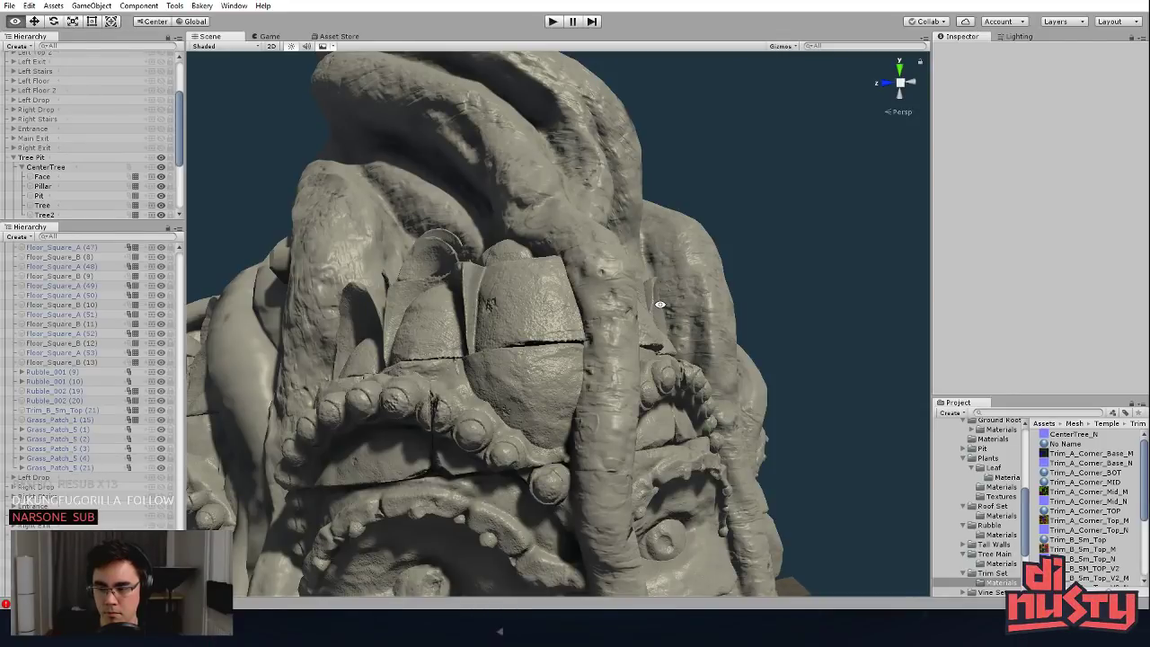
pyautogui.keyDown('alt'); pyautogui.moveTo(653, 306); pyautogui.dragTo(456, 425); pyautogui.keyUp('alt')
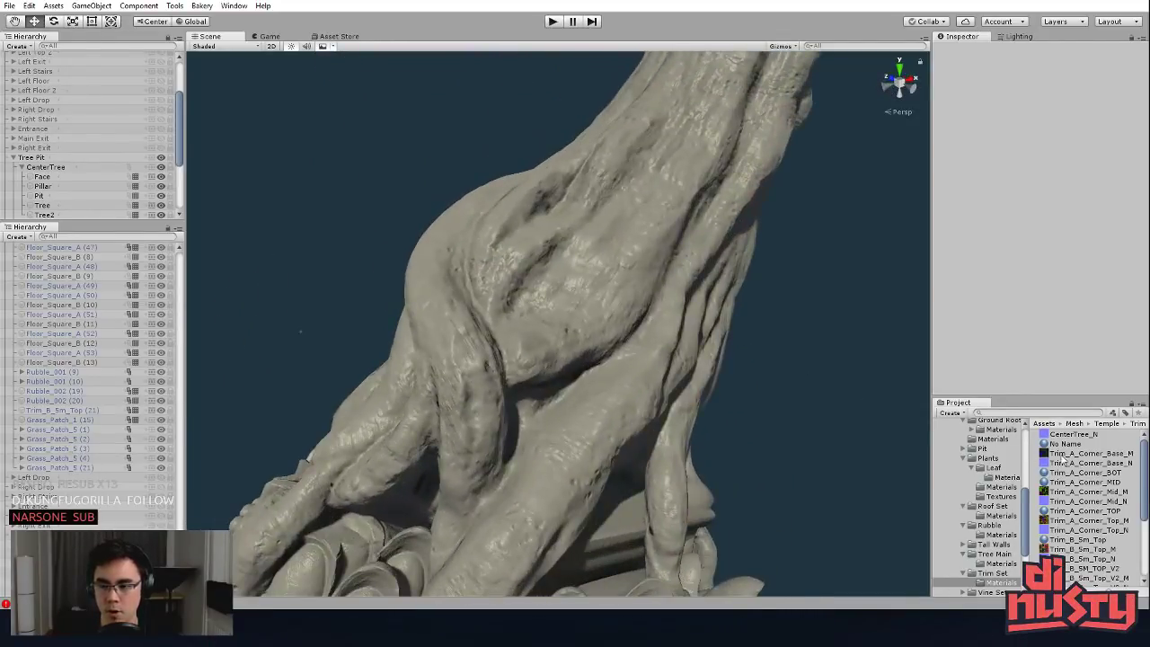
pyautogui.click(1070, 435)
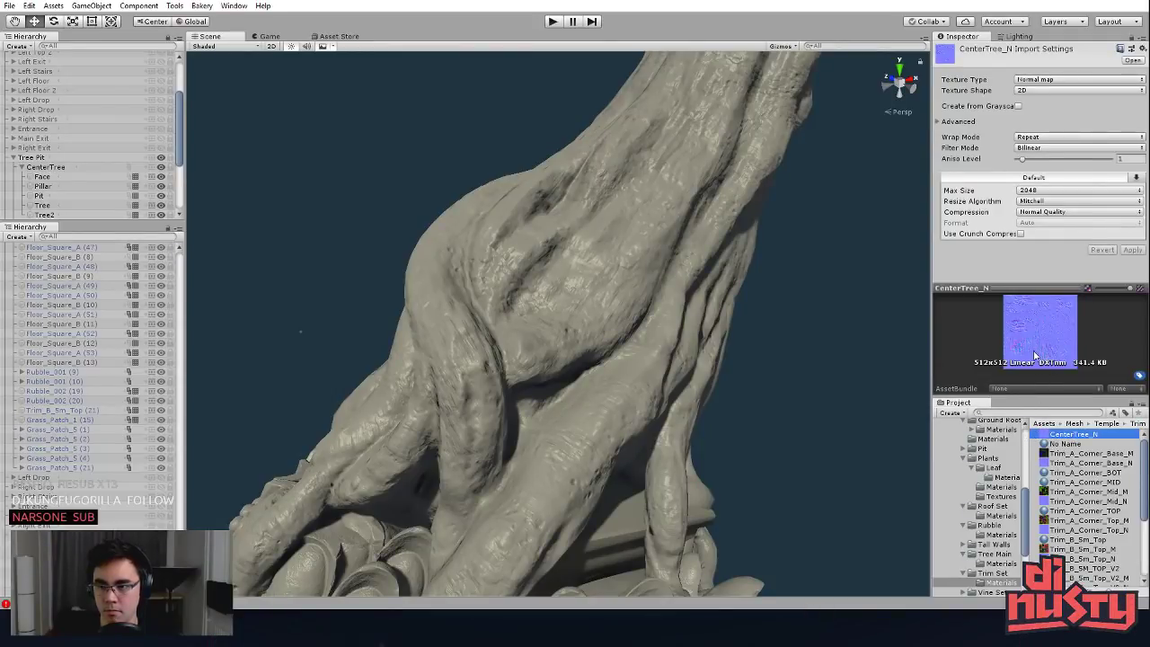
# Step: Switch to Photoshop, undo the 512-pixel resize, save the CenterTree_N texture, and return to Unity
pyautogui.hotkey('alt', 'Tab')
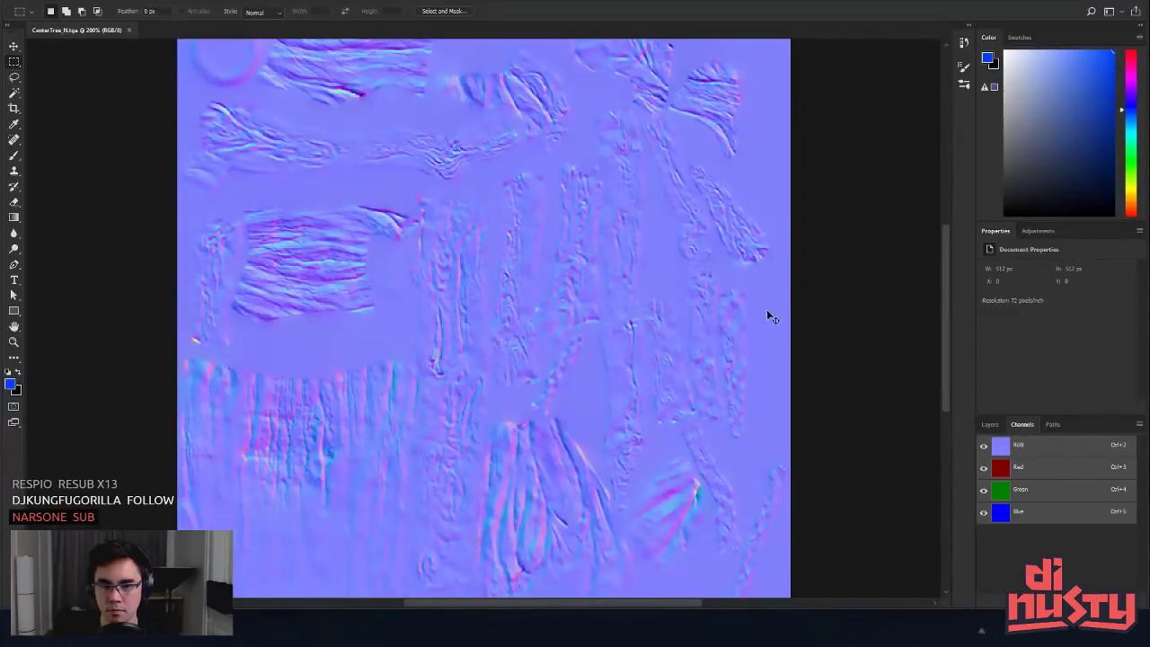
pyautogui.hotkey('ctrl', 'z')
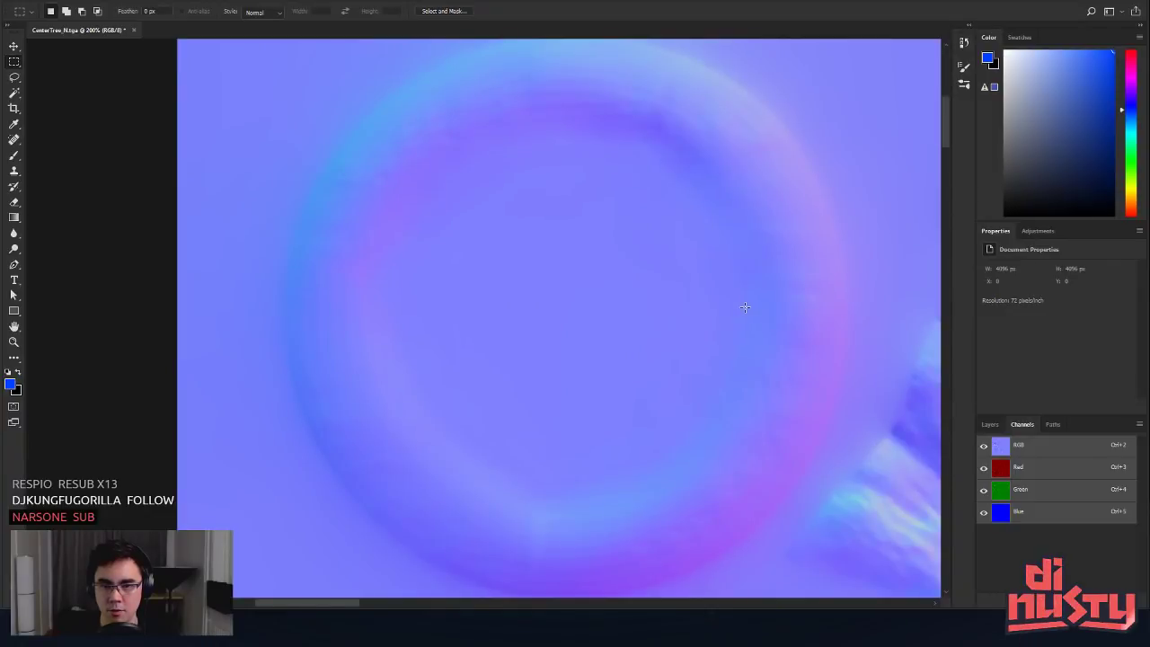
pyautogui.hotkey('ctrl', 's')
pyautogui.hotkey('alt', 'Tab')
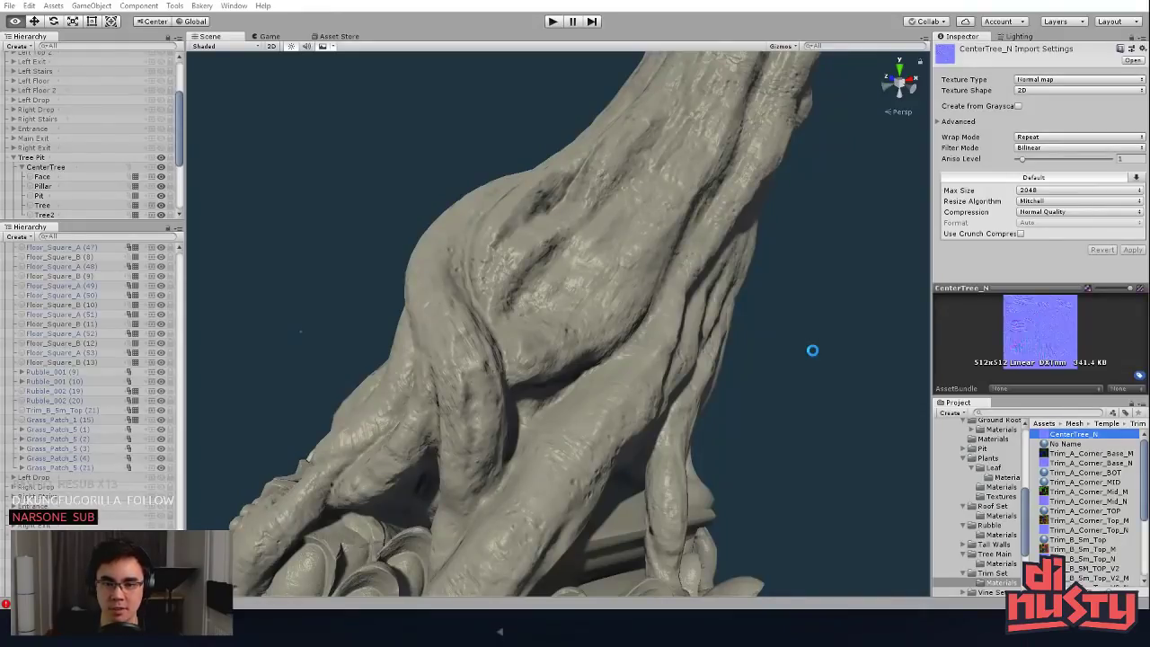
# Step: Set the Max Size of the CenterTree_N texture to 4096 in its import settings, apply it, and examine the trunk
pyautogui.click(628, 222)
pyautogui.click(1074, 434)
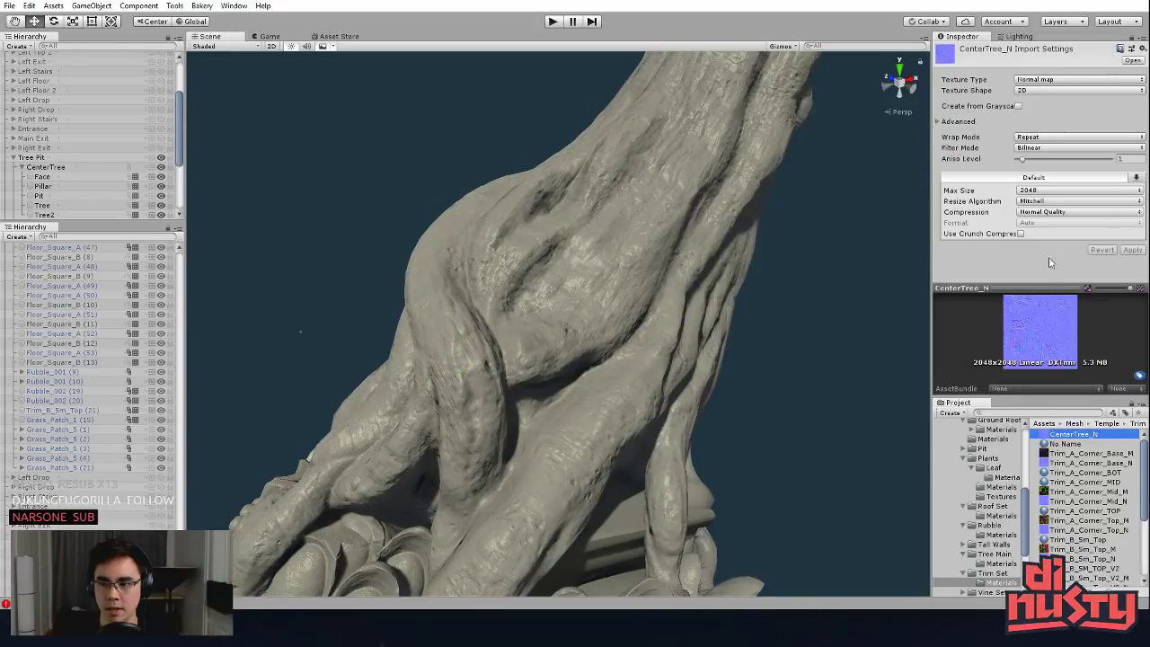
pyautogui.click(1035, 194)
pyautogui.click(1047, 297)
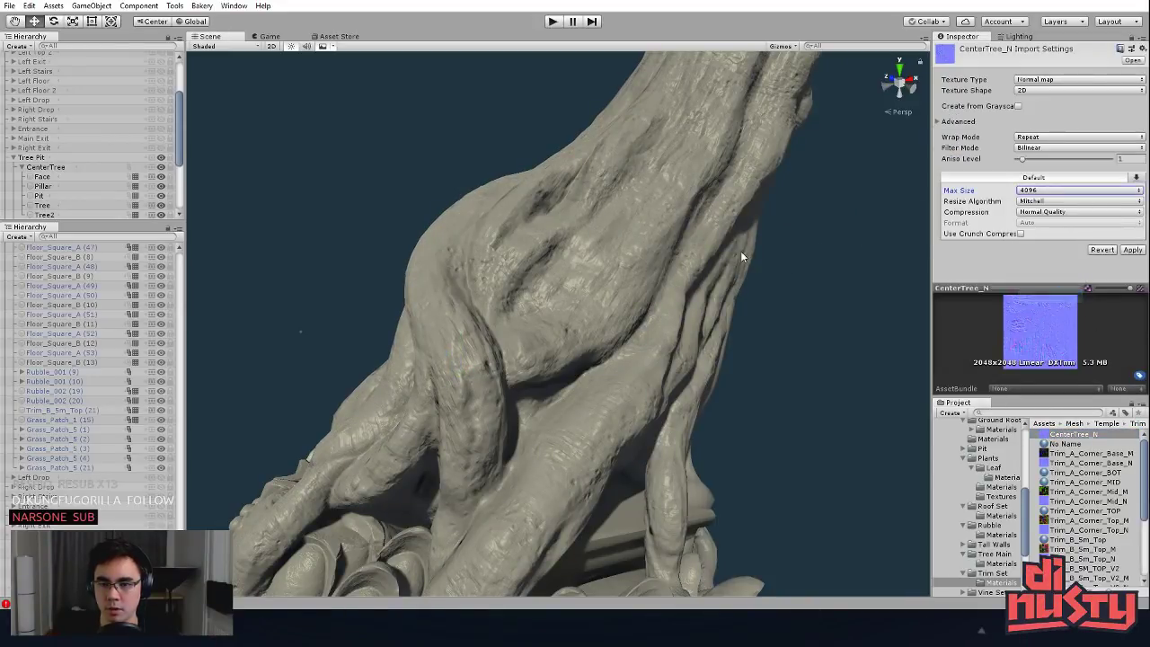
pyautogui.click(1132, 250)
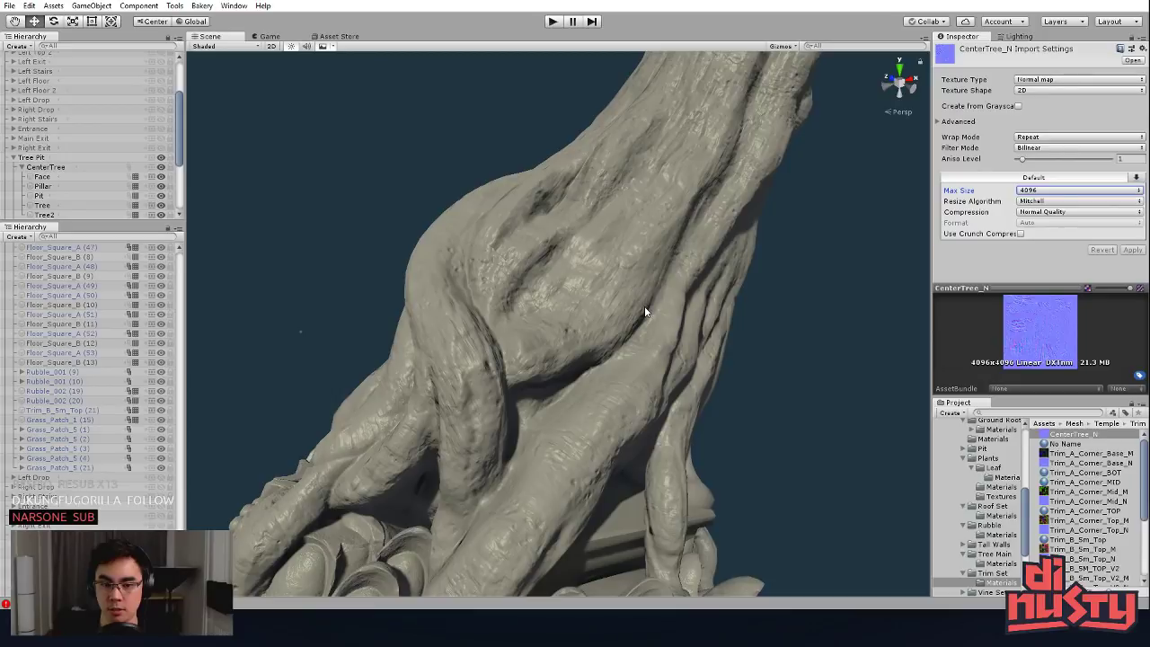
pyautogui.keyDown('alt'); pyautogui.moveTo(644, 310); pyautogui.dragTo(672, 247); pyautogui.keyUp('alt')
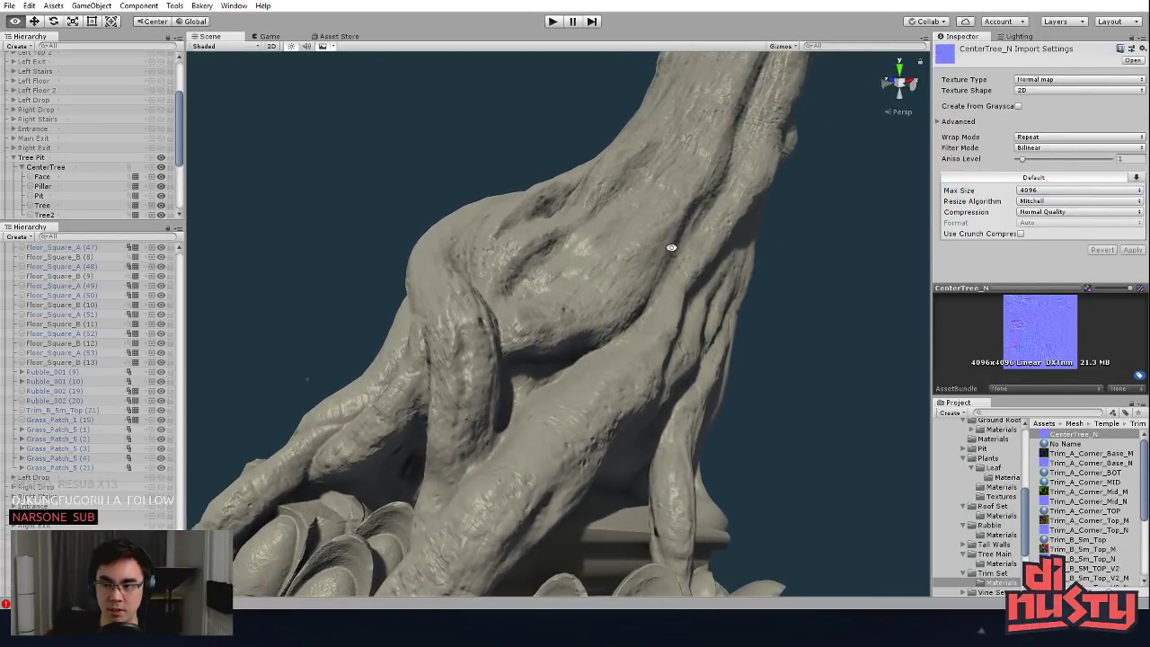
# Step: Set the CenterTree_N texture's Max Size to 256, apply the import settings, and examine the trunk bark
pyautogui.click(1068, 190)
pyautogui.click(1043, 243)
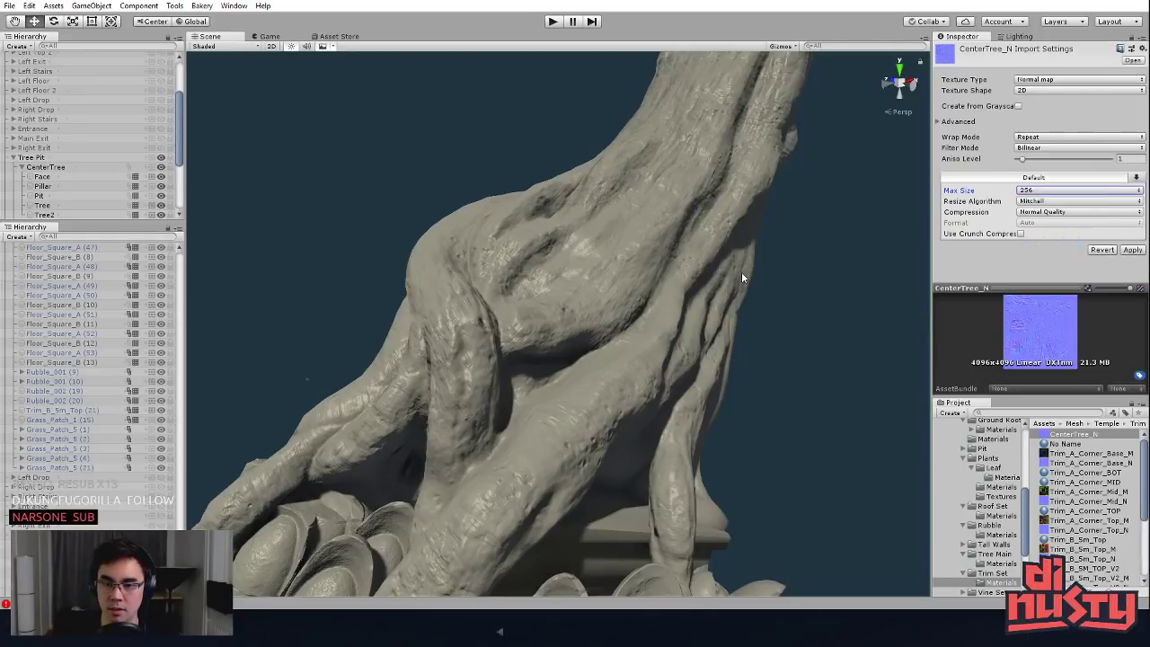
pyautogui.click(1125, 251)
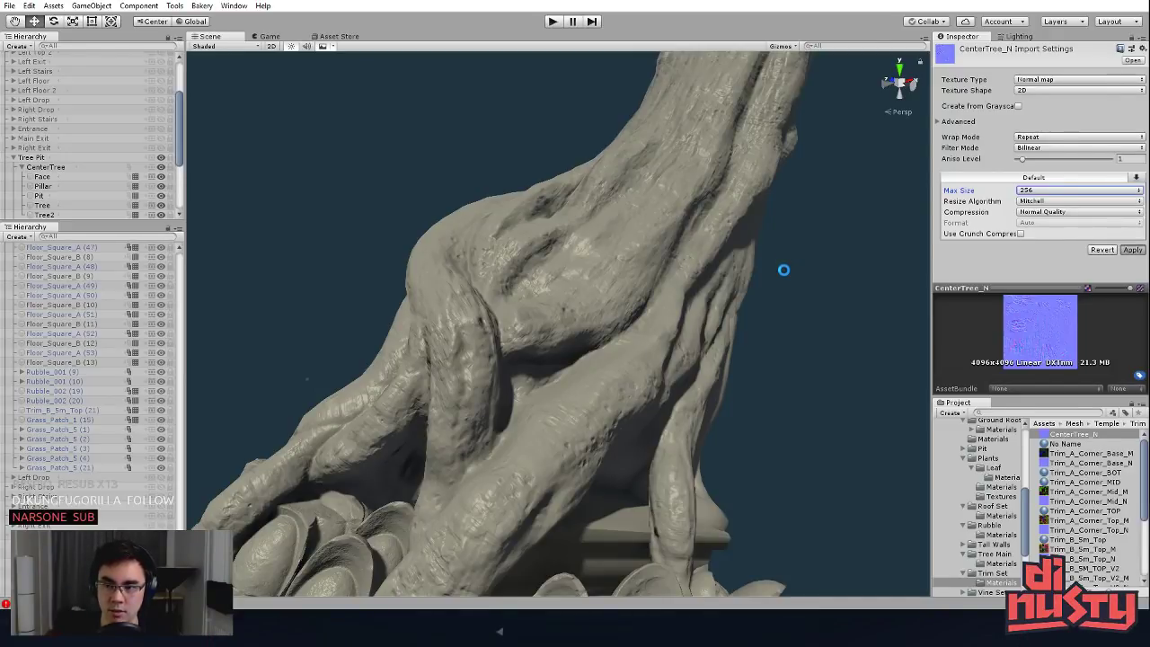
pyautogui.keyDown('alt'); pyautogui.moveTo(765, 270); pyautogui.dragTo(754, 224); pyautogui.keyUp('alt')
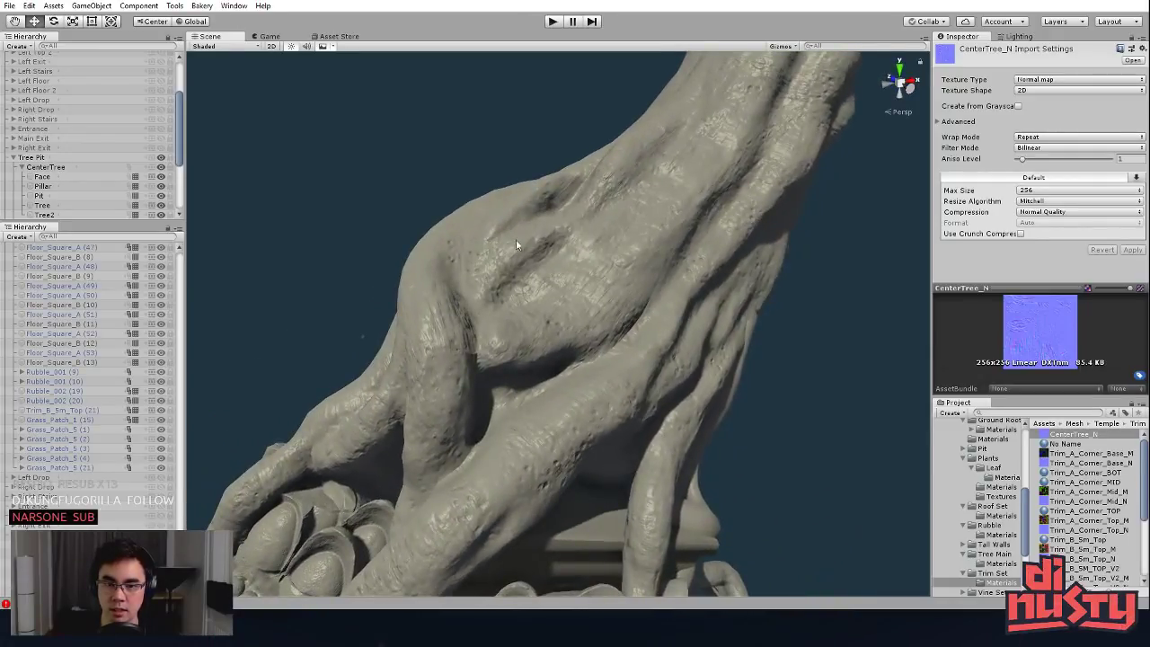
# Step: Set the CenterTree_N texture's Max Size to 512 and apply the import settings
pyautogui.click(1024, 191)
pyautogui.click(1033, 260)
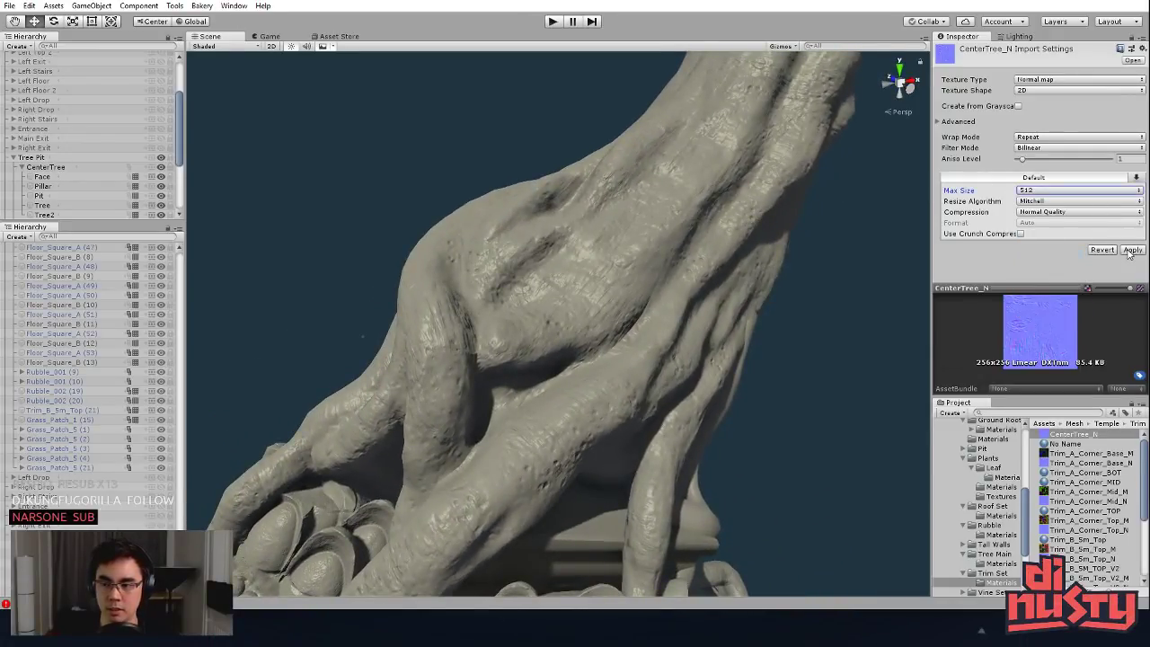
pyautogui.click(1131, 249)
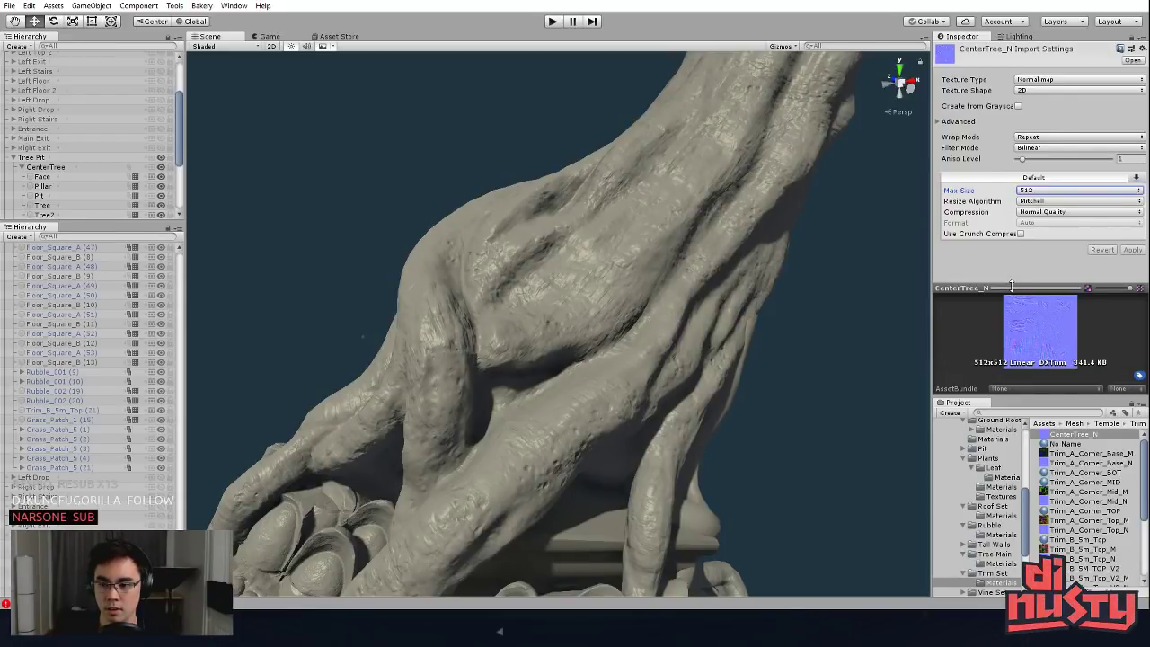
pyautogui.moveTo(1012, 286)
pyautogui.mouseDown()
pyautogui.moveTo(1012, 310)
pyautogui.moveTo(1012, 294)
pyautogui.mouseUp()
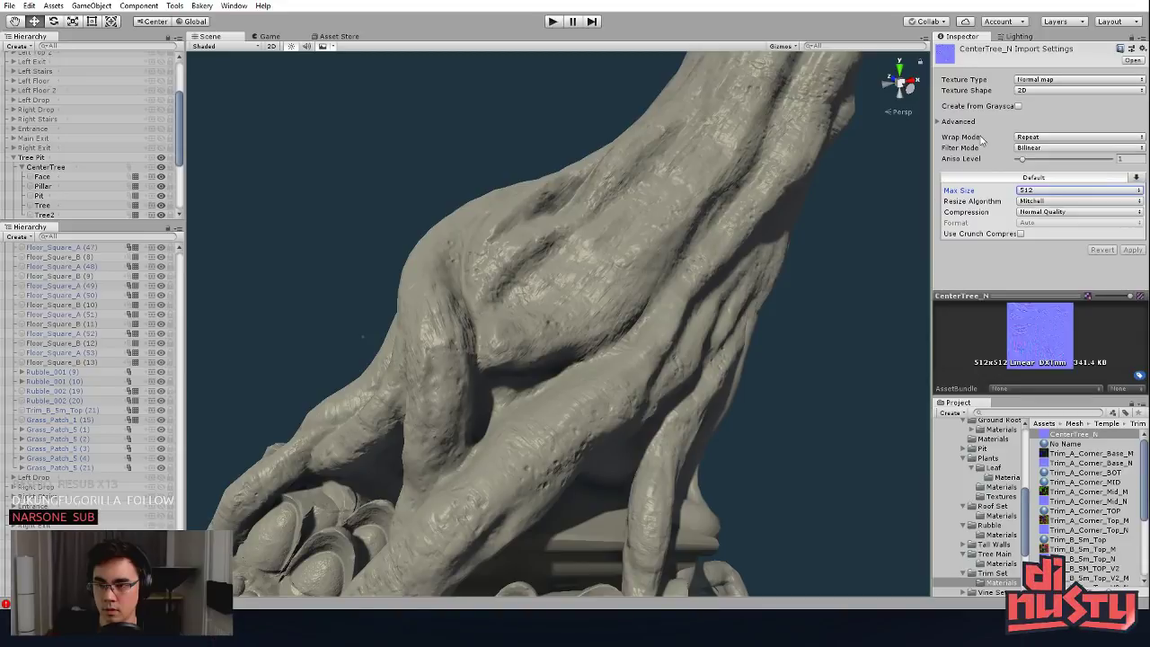
# Step: Review the advanced mip map options and filtering choices in the CenterTree_N texture's import settings
pyautogui.click(940, 120)
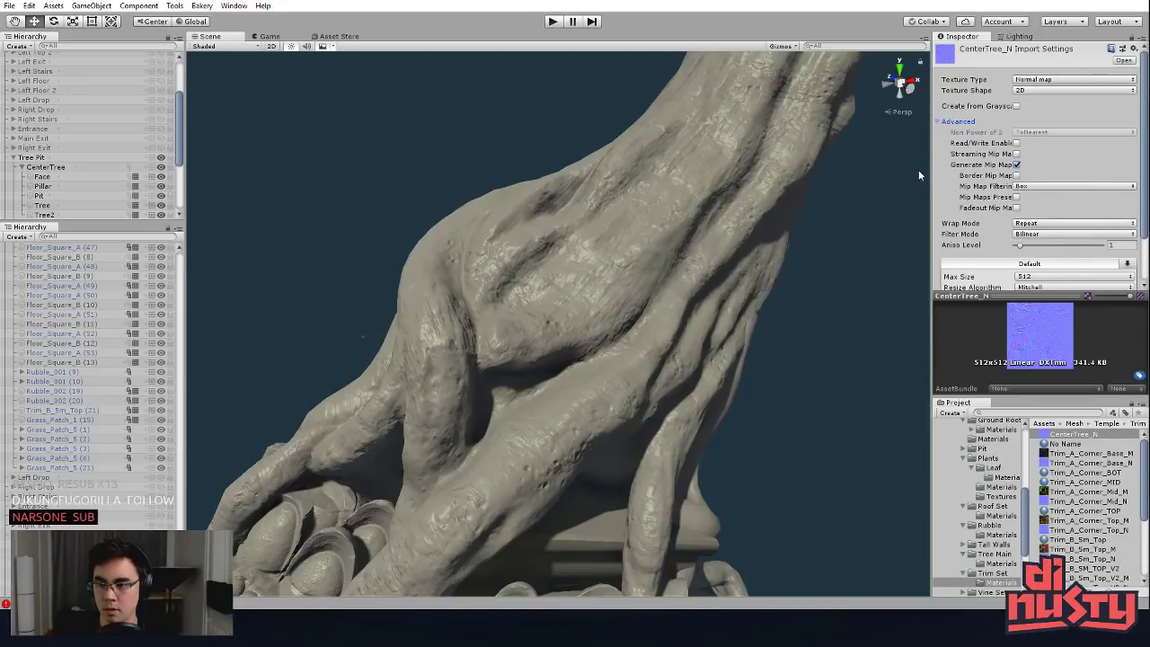
pyautogui.click(1069, 186)
pyautogui.click(1070, 187)
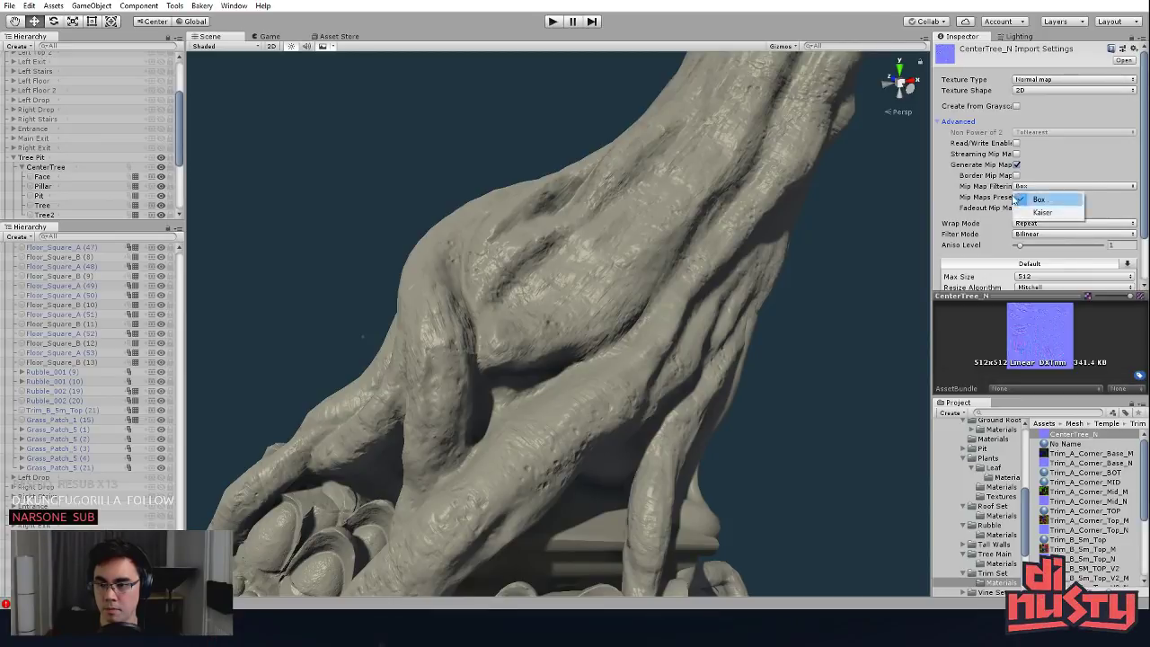
pyautogui.click(917, 213)
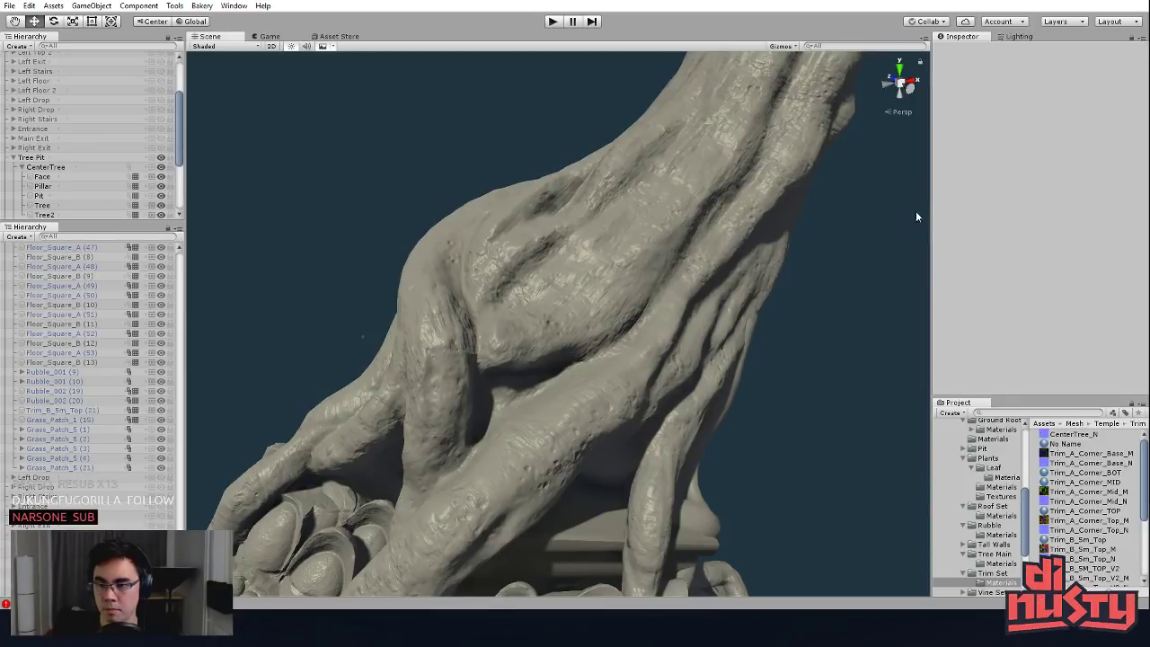
pyautogui.click(1068, 444)
pyautogui.click(1071, 435)
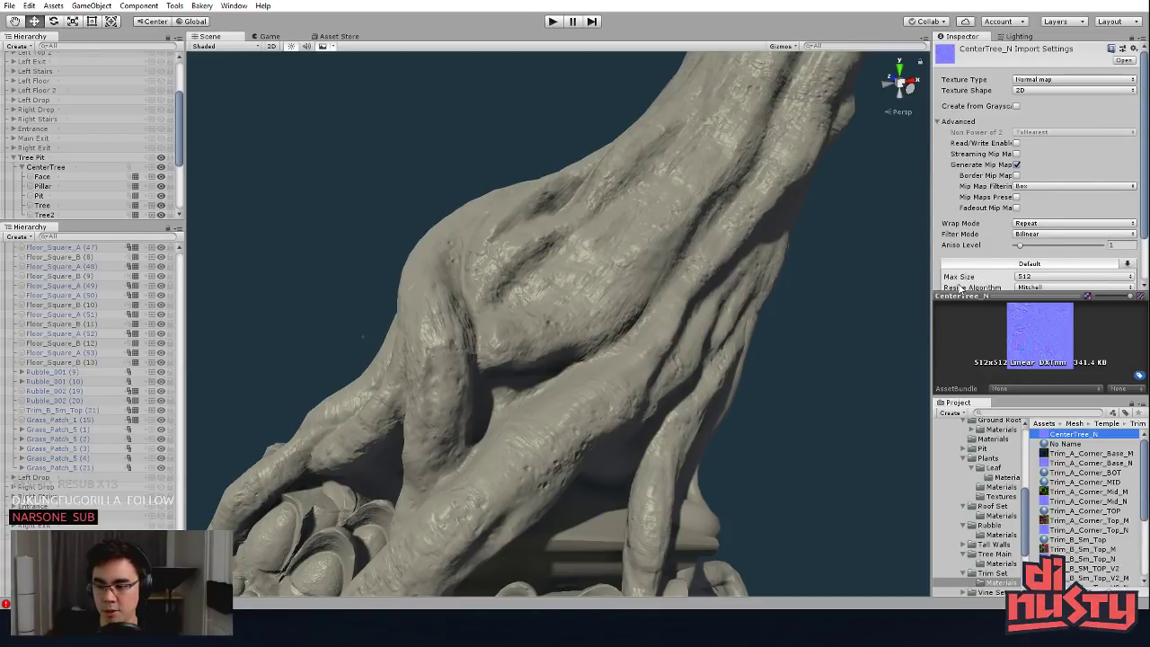
# Step: Disable Generate Mip Maps on the CenterTree_N texture, set its Max Size to 4096, and apply the import settings
pyautogui.click(1018, 165)
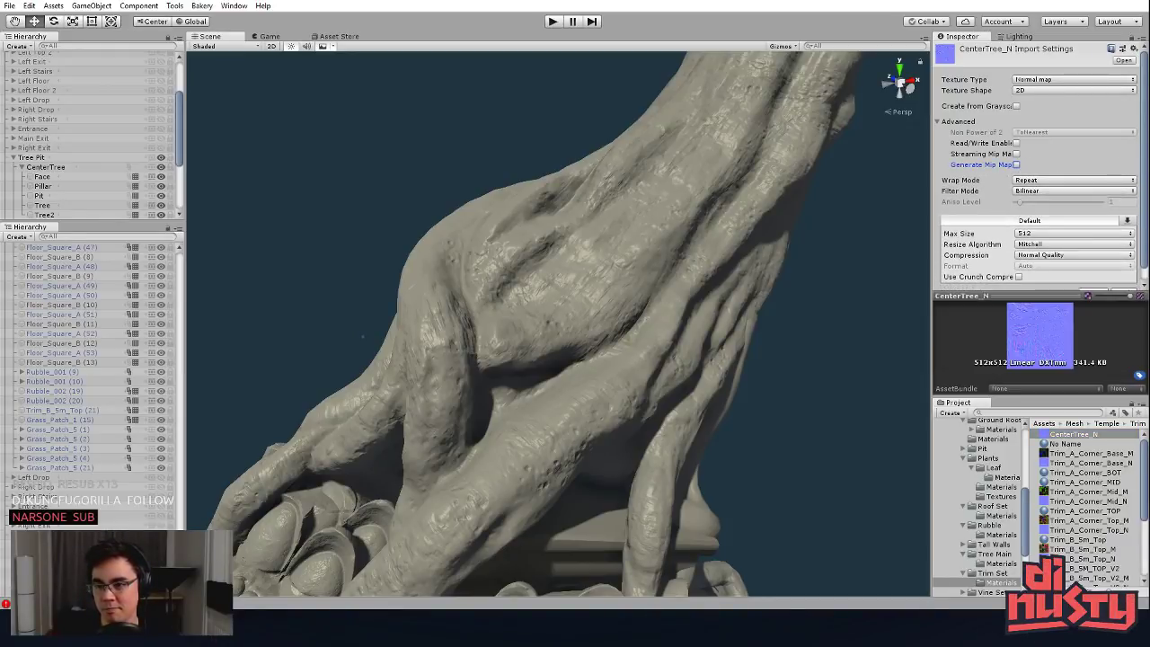
pyautogui.click(1073, 234)
pyautogui.click(1049, 340)
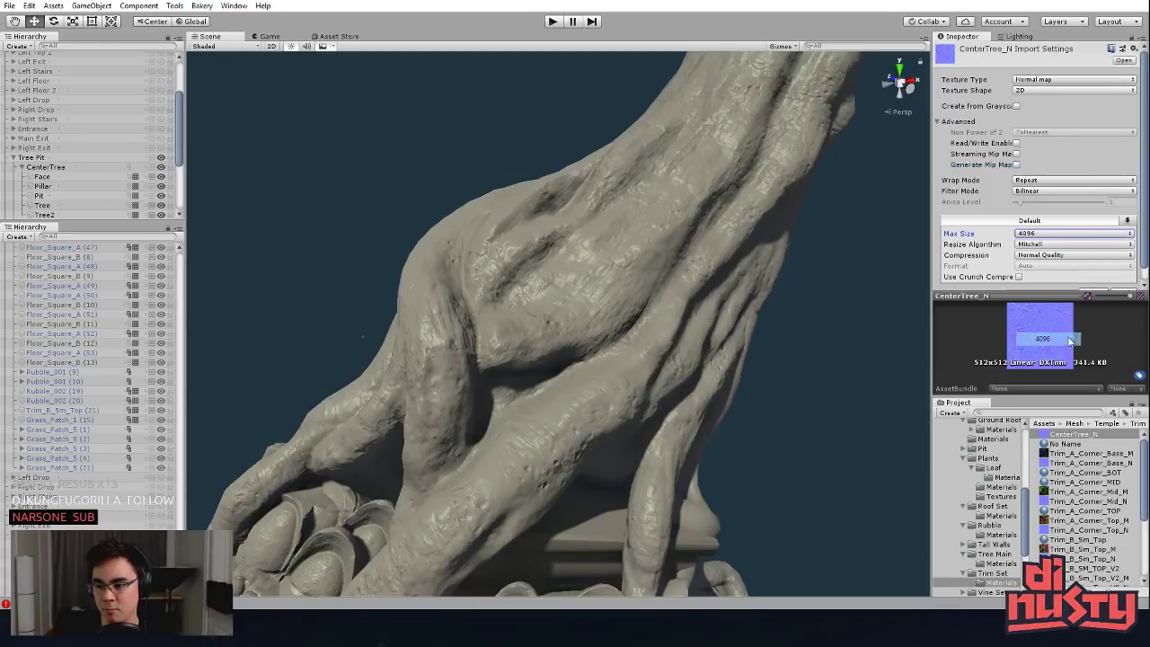
pyautogui.scroll(-1, 982, 251)
pyautogui.click(1124, 280)
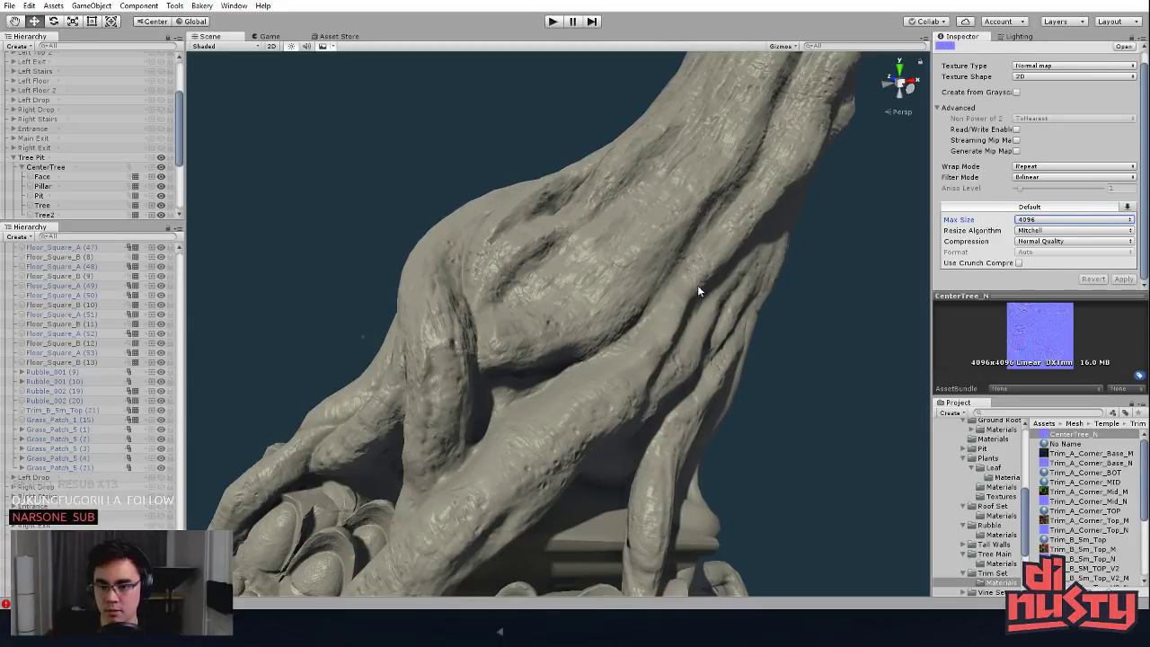
# Step: Examine the tree's bark up close and from several sides of the trunk, roots and stone faces
pyautogui.keyDown('alt'); pyautogui.moveTo(698, 286); pyautogui.dragTo(774, 249); pyautogui.keyUp('alt')
pyautogui.keyDown('alt'); pyautogui.moveTo(775, 249); pyautogui.dragTo(782, 287, button='right'); pyautogui.keyUp('alt')
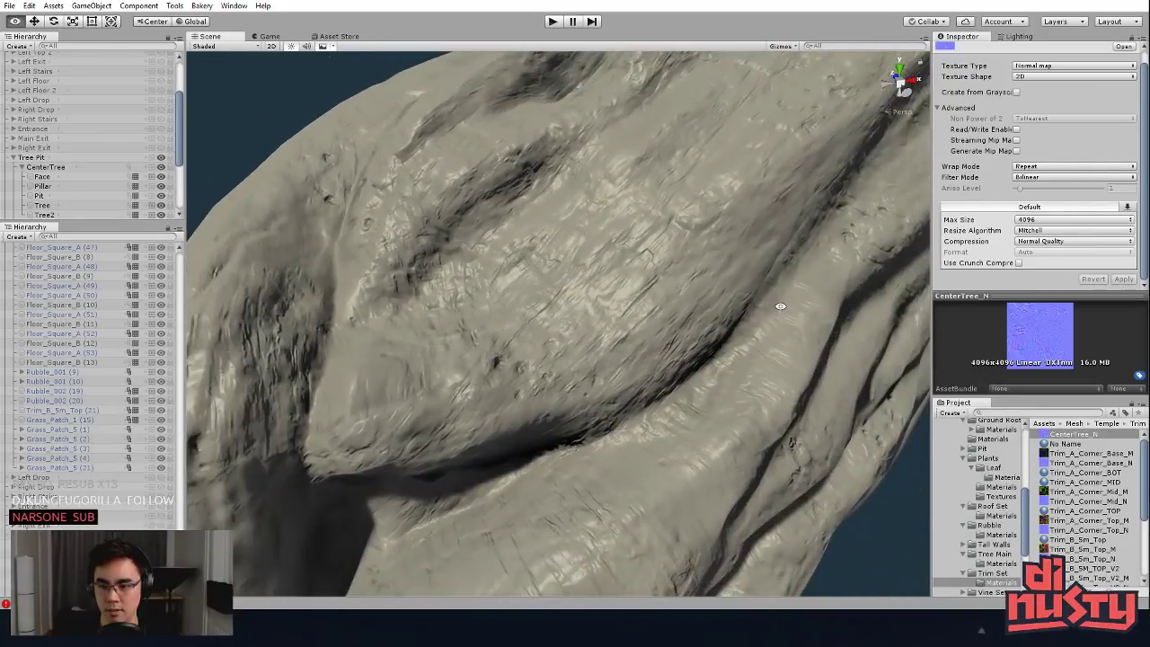
pyautogui.keyDown('alt'); pyautogui.moveTo(781, 287); pyautogui.dragTo(797, 236); pyautogui.keyUp('alt')
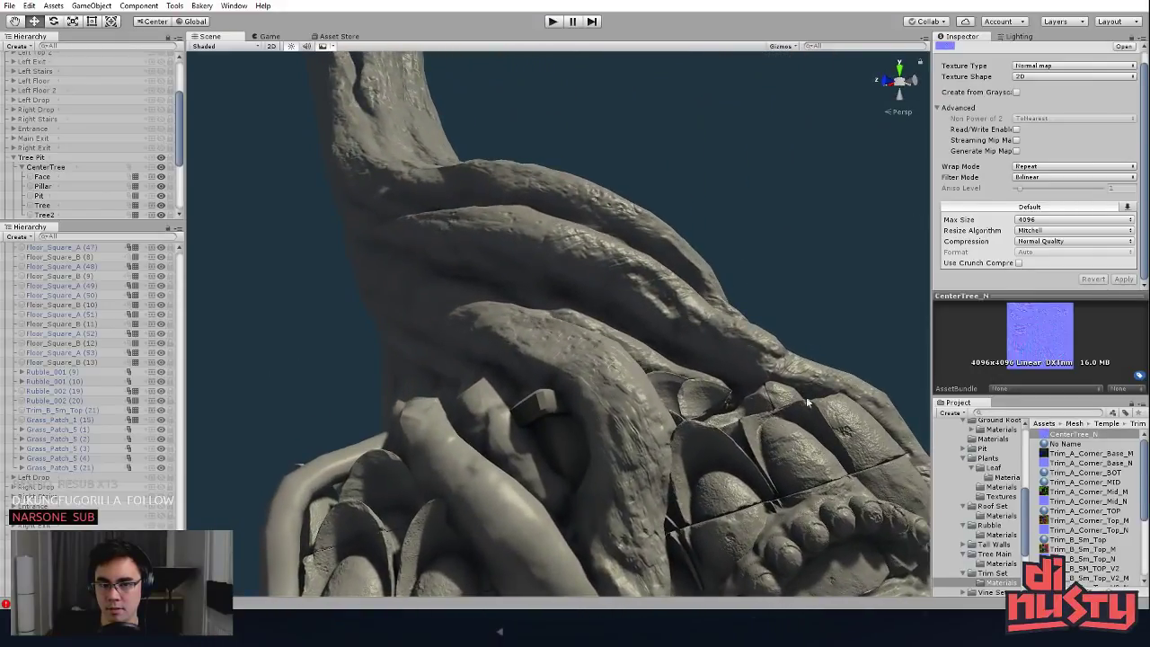
pyautogui.keyDown('alt'); pyautogui.moveTo(666, 366); pyautogui.dragTo(584, 360); pyautogui.keyUp('alt')
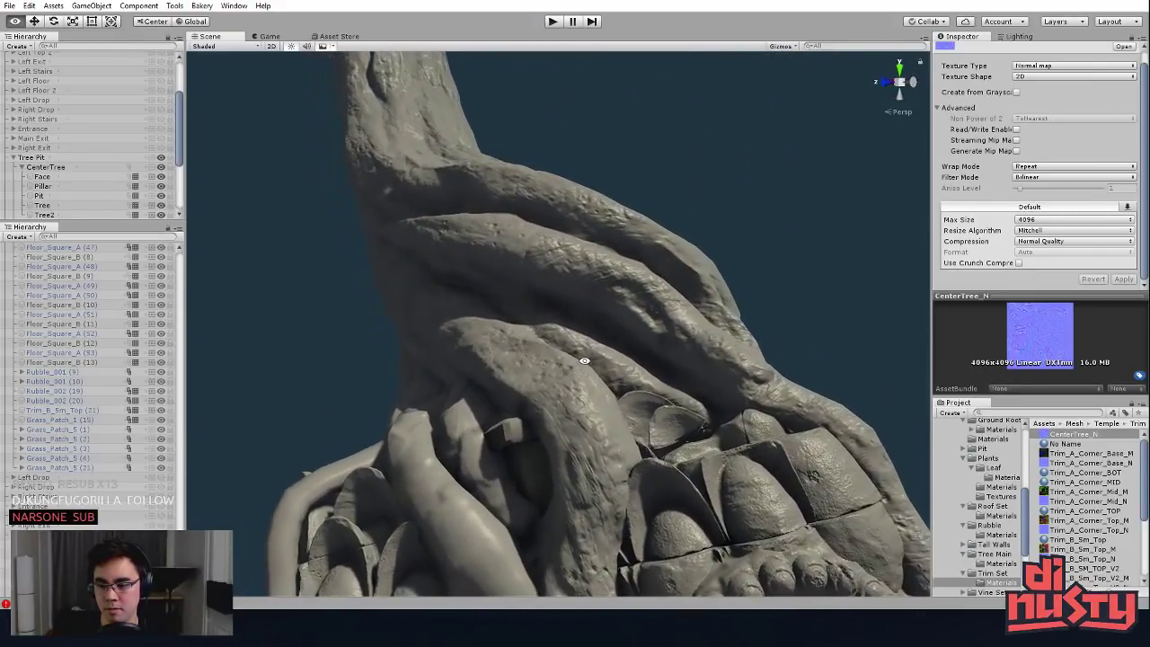
pyautogui.moveTo(584, 359); pyautogui.dragTo(554, 390, button='middle')
pyautogui.keyDown('alt'); pyautogui.moveTo(554, 390); pyautogui.dragTo(405, 377); pyautogui.keyUp('alt')
pyautogui.keyDown('alt'); pyautogui.moveTo(445, 313); pyautogui.dragTo(624, 308); pyautogui.keyUp('alt')
pyautogui.moveTo(624, 308); pyautogui.dragTo(598, 288, button='middle')
pyautogui.keyDown('alt'); pyautogui.moveTo(598, 287); pyautogui.dragTo(517, 254); pyautogui.keyUp('alt')
pyautogui.moveTo(517, 255); pyautogui.dragTo(479, 310, button='middle')
pyautogui.keyDown('alt'); pyautogui.moveTo(479, 310); pyautogui.dragTo(480, 384); pyautogui.keyUp('alt')
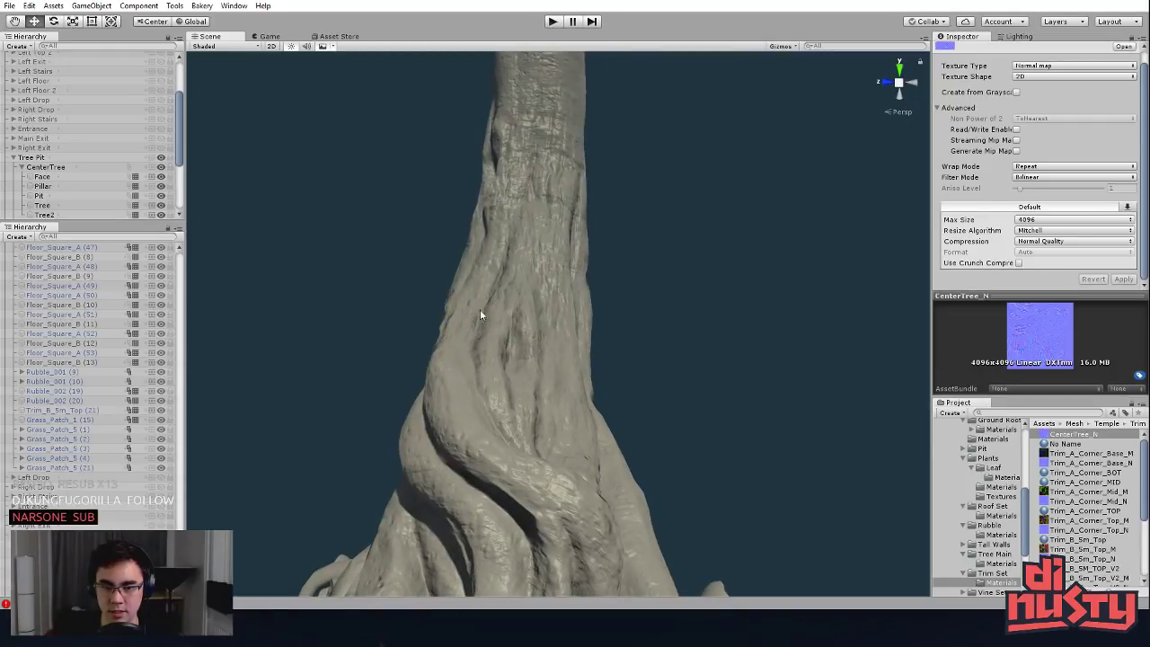
pyautogui.moveTo(503, 440); pyautogui.dragTo(521, 310, button='middle')
pyautogui.keyDown('alt'); pyautogui.moveTo(521, 310); pyautogui.dragTo(567, 286); pyautogui.keyUp('alt')
pyautogui.moveTo(567, 286); pyautogui.dragTo(620, 316, button='middle')
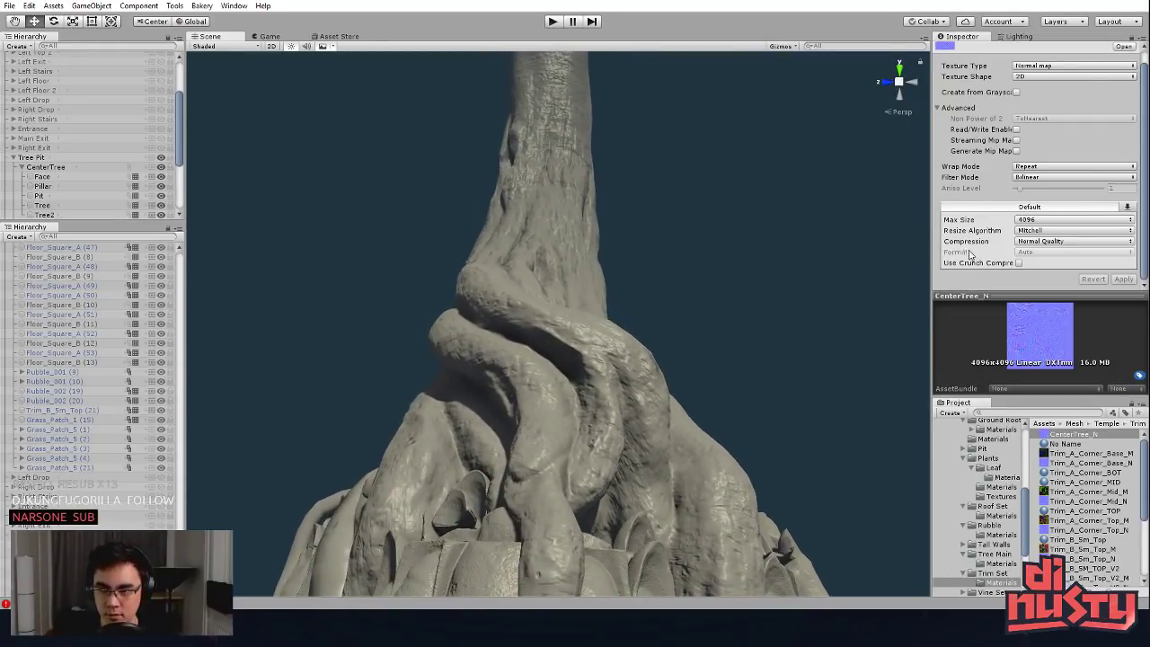
# Step: Enable Generate Mip Maps on the CenterTree_N texture again, set its Max Size to 512, and apply the import settings
pyautogui.click(1016, 151)
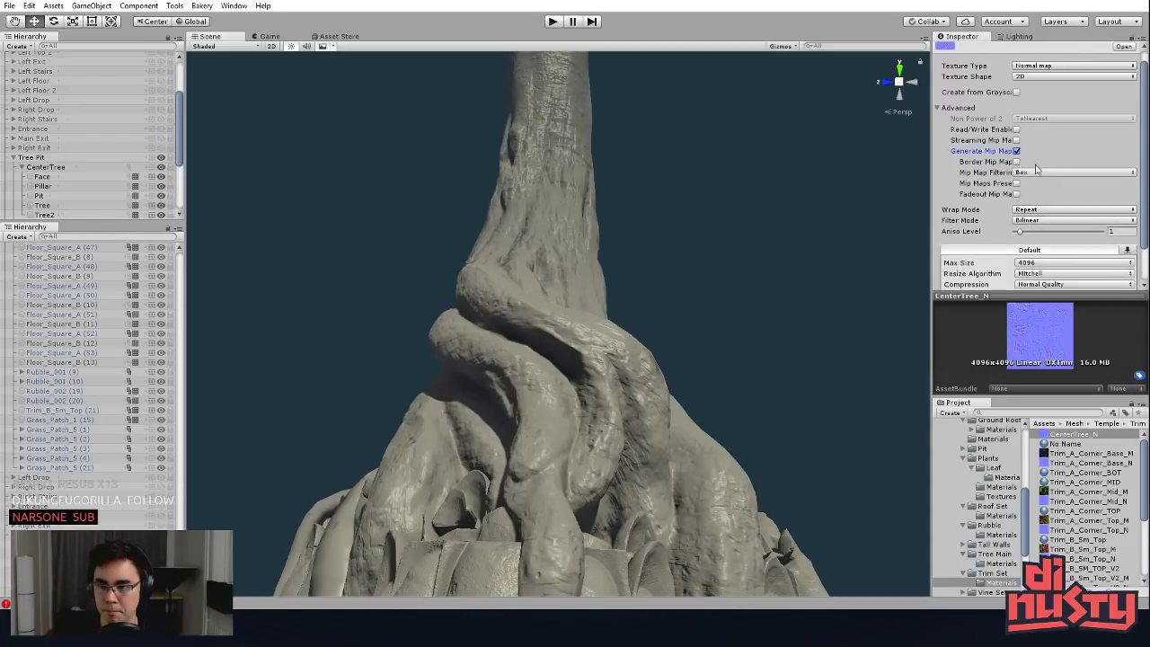
pyautogui.click(956, 108)
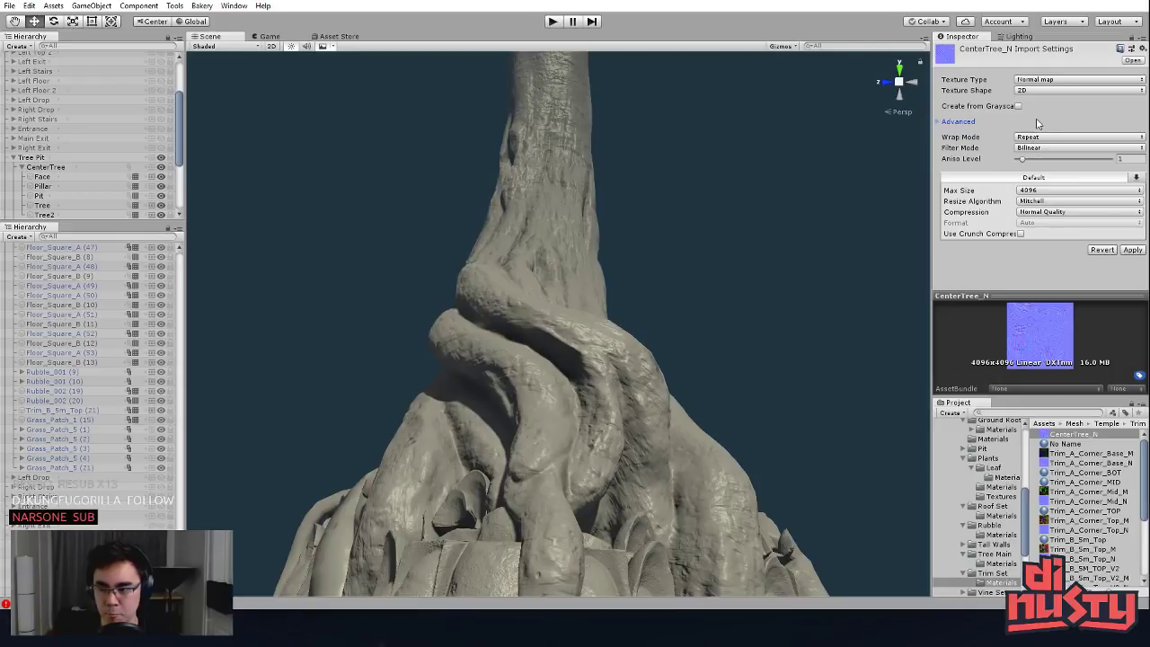
pyautogui.keyDown('alt'); pyautogui.moveTo(850, 237); pyautogui.dragTo(482, 234); pyautogui.keyUp('alt')
pyautogui.keyDown('alt'); pyautogui.moveTo(654, 239); pyautogui.dragTo(673, 265); pyautogui.keyUp('alt')
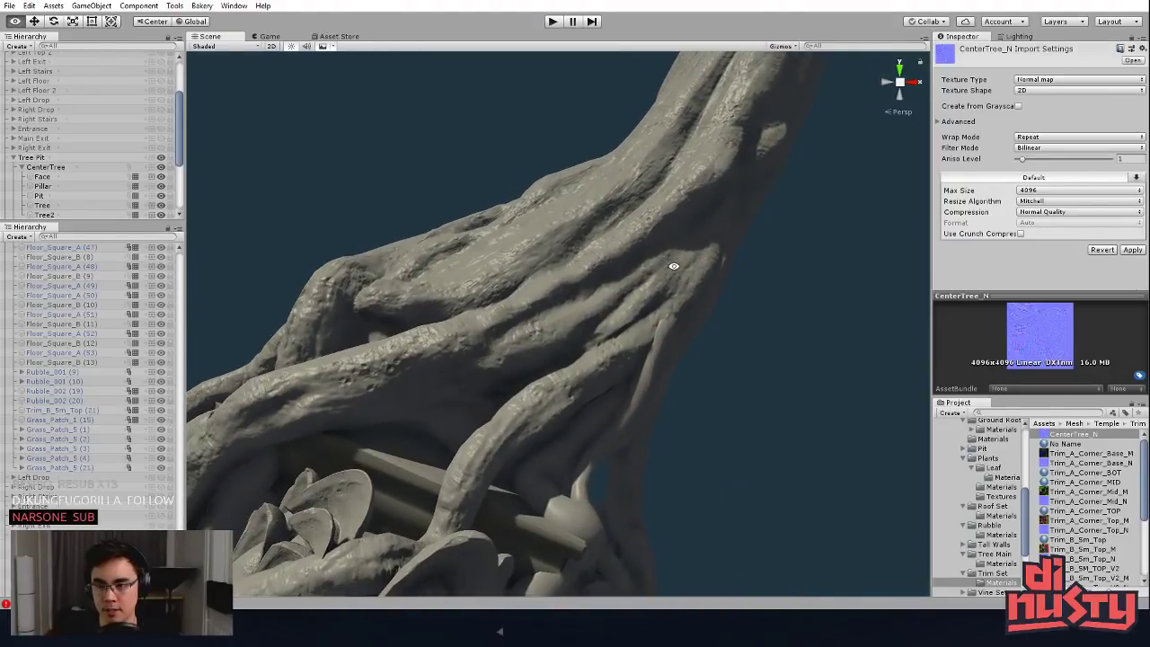
pyautogui.click(1035, 192)
pyautogui.click(1042, 256)
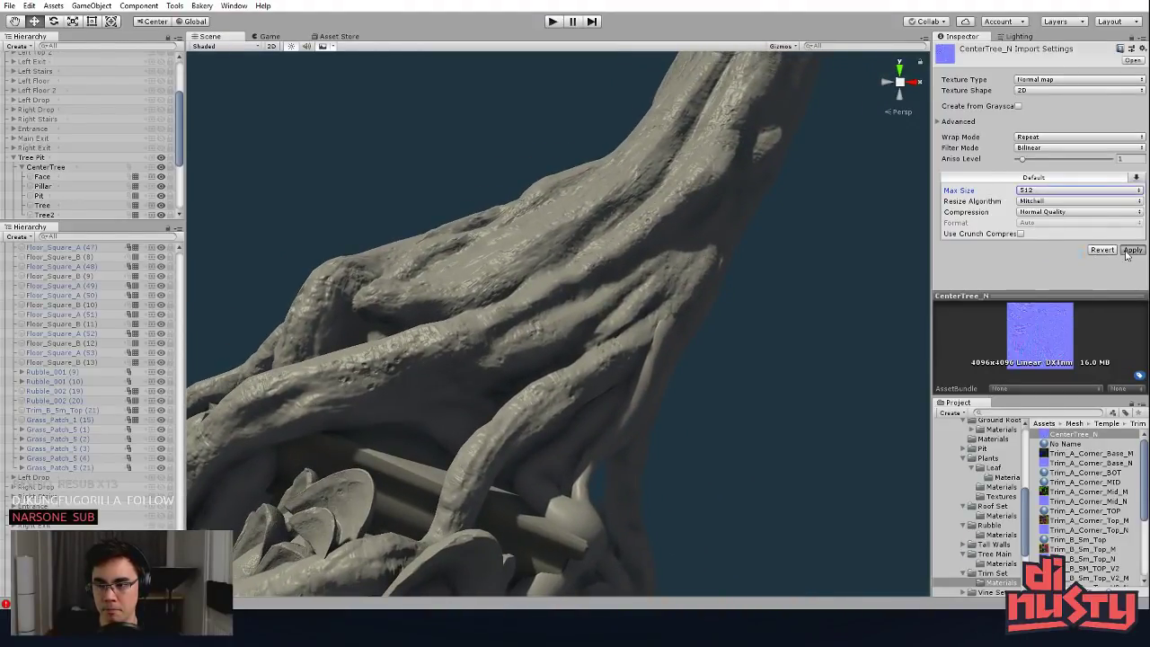
# Step: Examine the trunk and stone faces, and check the material settings of the Tree mesh
pyautogui.keyDown('alt'); pyautogui.moveTo(698, 240); pyautogui.dragTo(620, 283); pyautogui.keyUp('alt')
pyautogui.keyDown('alt'); pyautogui.moveTo(620, 282); pyautogui.dragTo(642, 300, button='middle'); pyautogui.keyUp('alt')
pyautogui.keyDown('alt'); pyautogui.moveTo(643, 299); pyautogui.dragTo(491, 258); pyautogui.keyUp('alt')
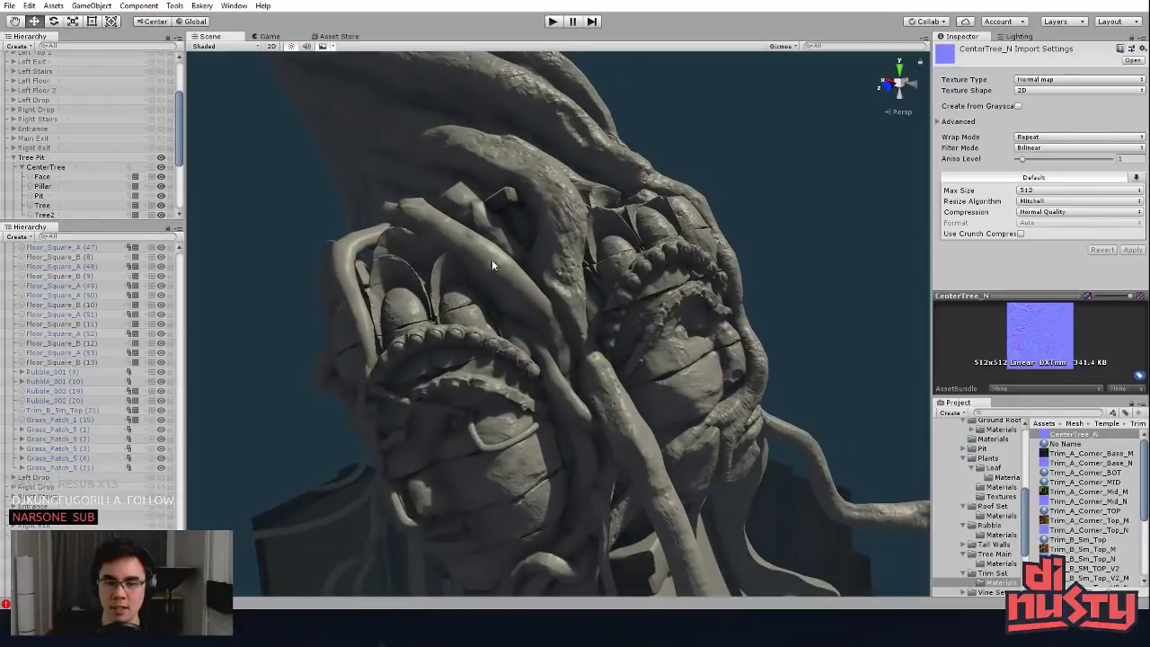
pyautogui.click(490, 261)
pyautogui.scroll(-1, 868, 299)
pyautogui.scroll(-3, 964, 321)
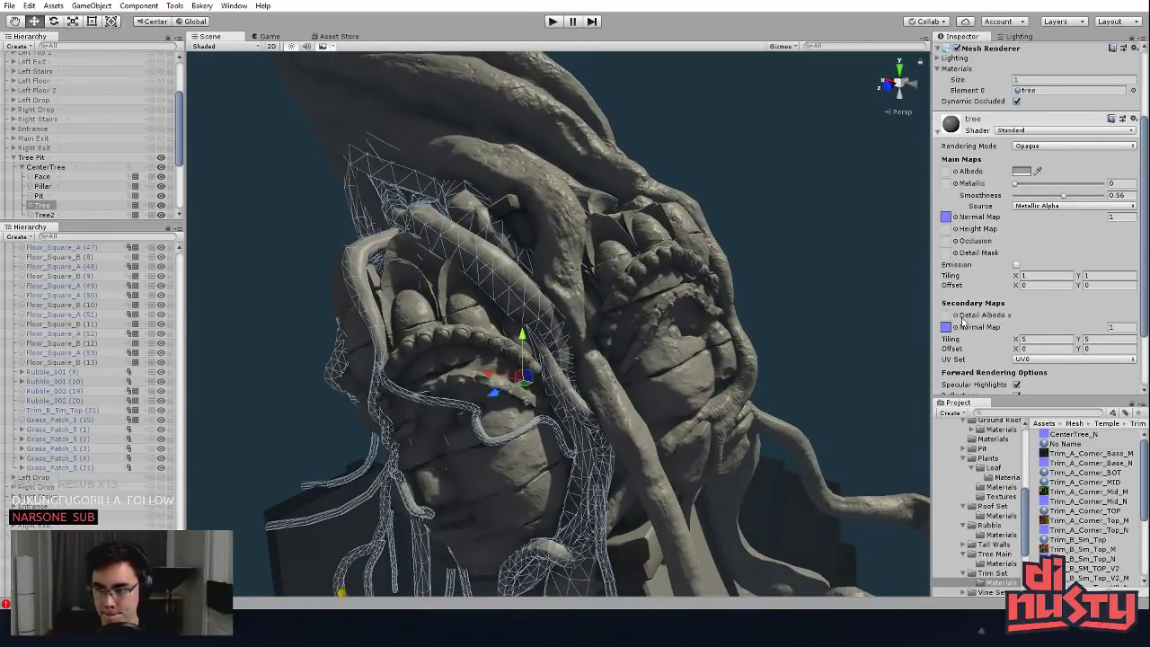
pyautogui.click(738, 251)
pyautogui.keyDown('alt'); pyautogui.moveTo(618, 166); pyautogui.dragTo(604, 208); pyautogui.keyUp('alt')
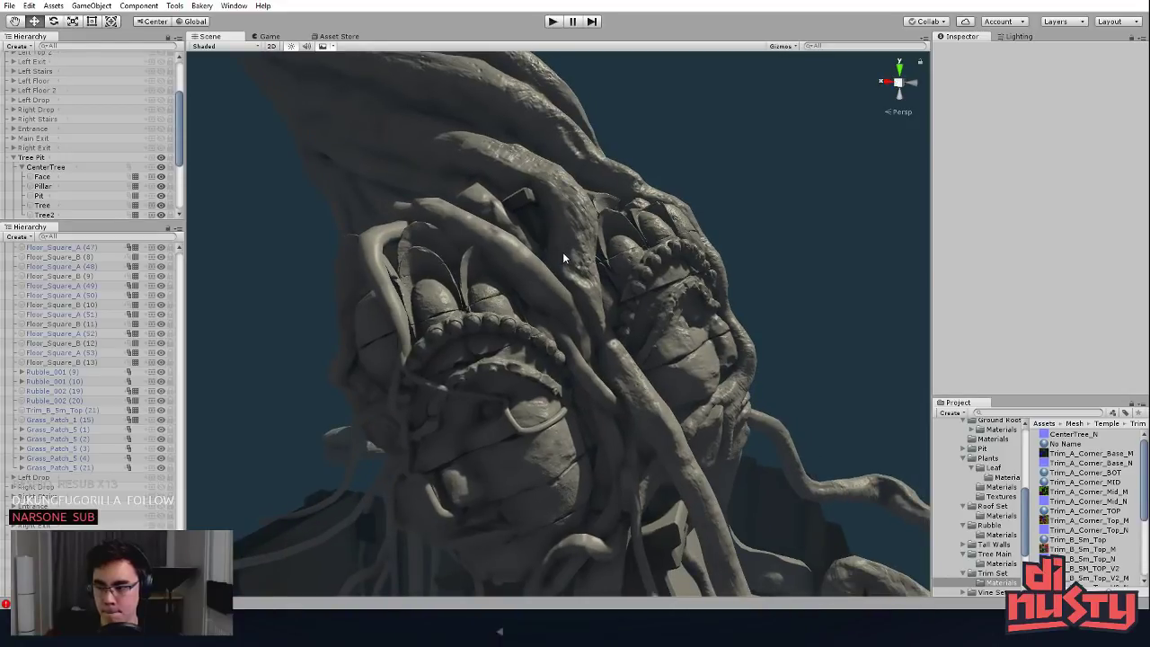
pyautogui.keyDown('alt'); pyautogui.moveTo(637, 135); pyautogui.dragTo(641, 317); pyautogui.keyUp('alt')
# Step: Locate the normal map used by the Face mesh's material and check the Head_N texture's import settings
pyautogui.click(655, 374)
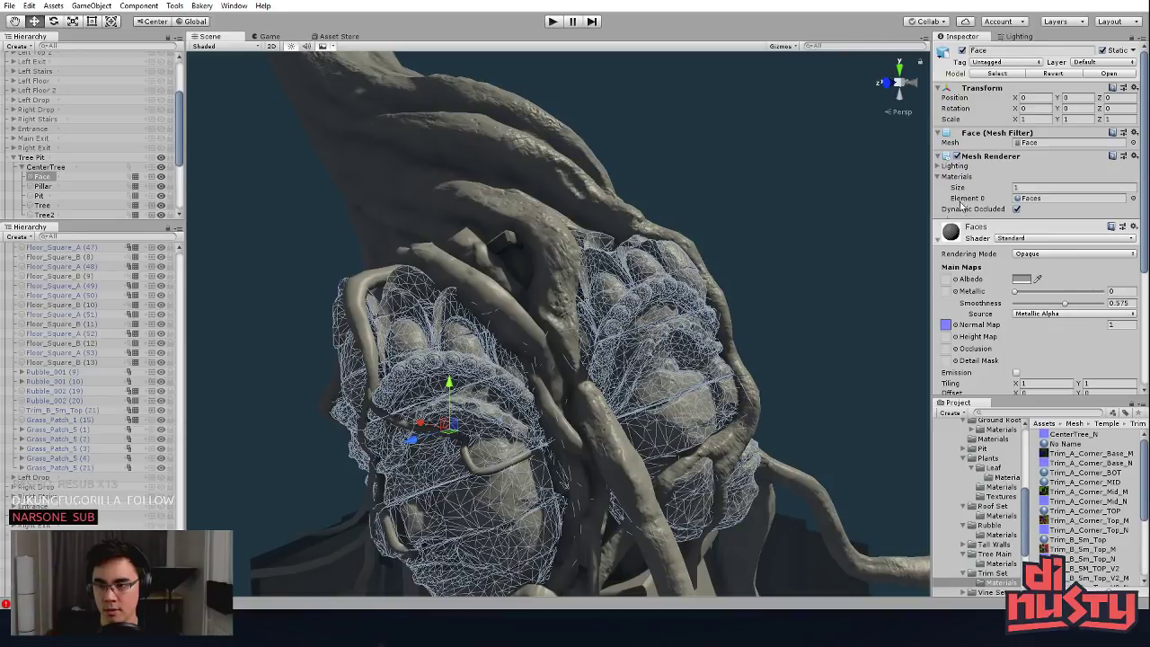
pyautogui.click(946, 327)
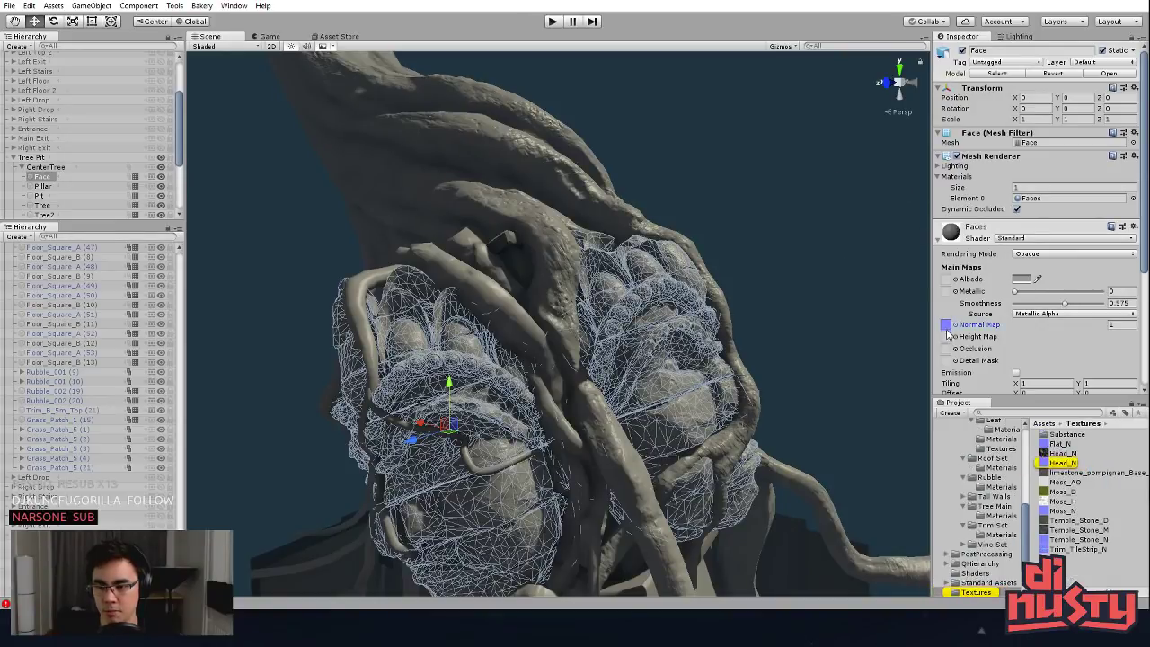
pyautogui.click(1064, 464)
pyautogui.keyDown('alt'); pyautogui.moveTo(773, 326); pyautogui.dragTo(669, 270); pyautogui.keyUp('alt')
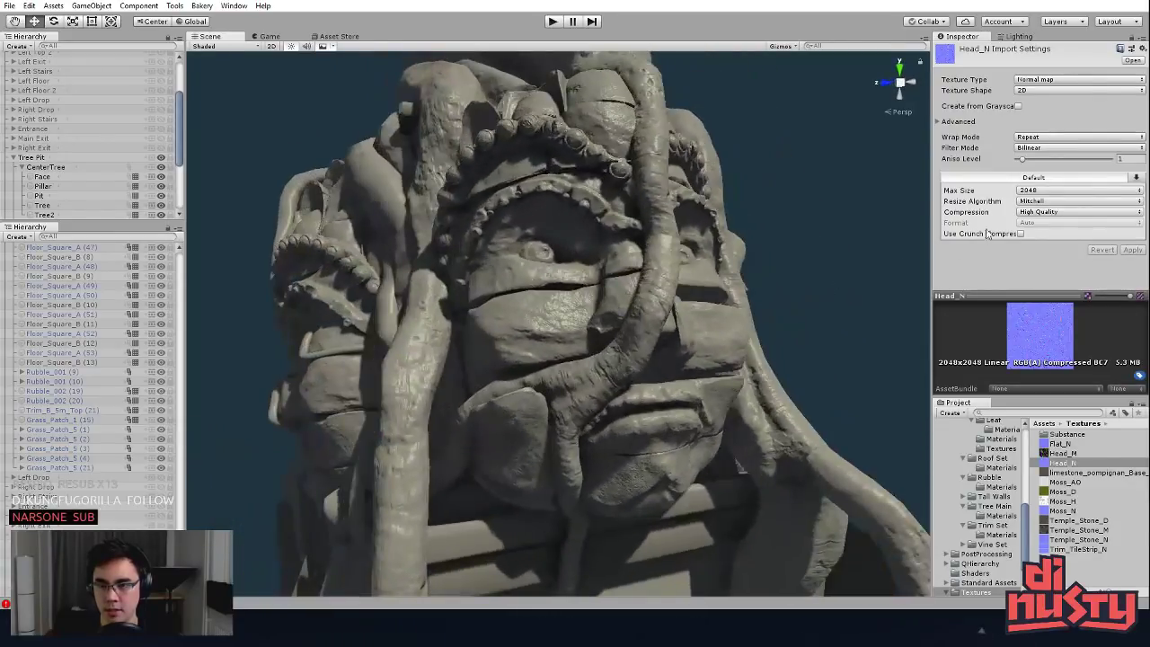
# Step: Set the Head_N texture's Max Size to 512, apply it, and examine the stone face up close
pyautogui.click(1059, 194)
pyautogui.click(1042, 259)
pyautogui.moveTo(847, 178); pyautogui.dragTo(838, 176, button='middle')
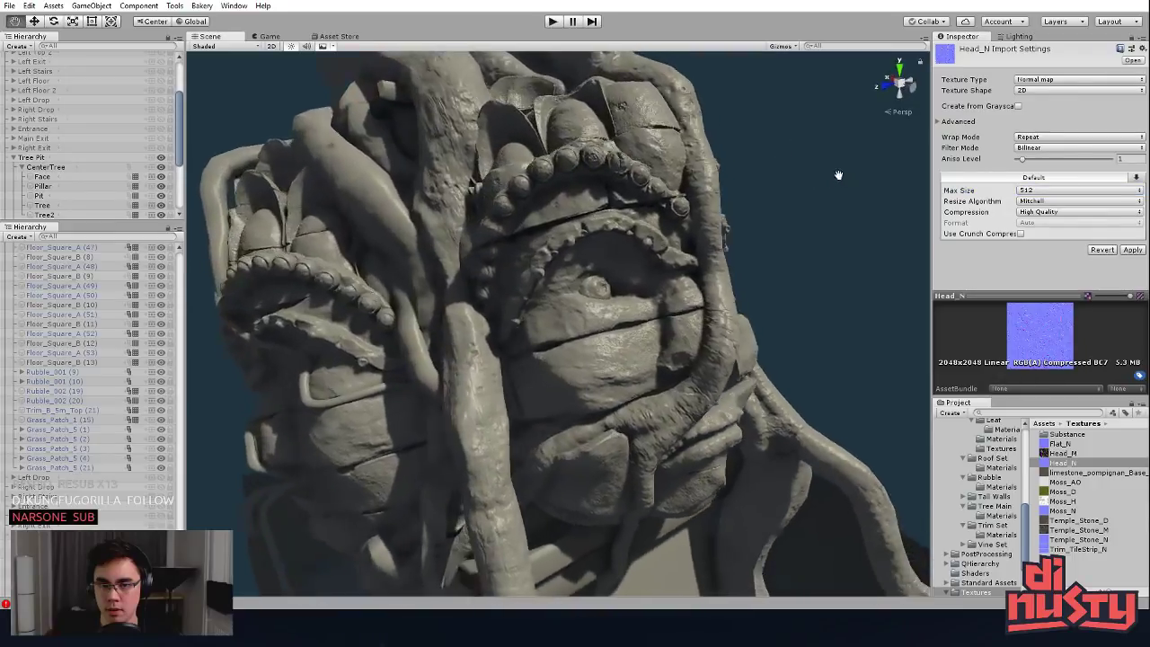
pyautogui.scroll(3, 838, 175)
pyautogui.moveTo(503, 306); pyautogui.dragTo(621, 310, button='middle')
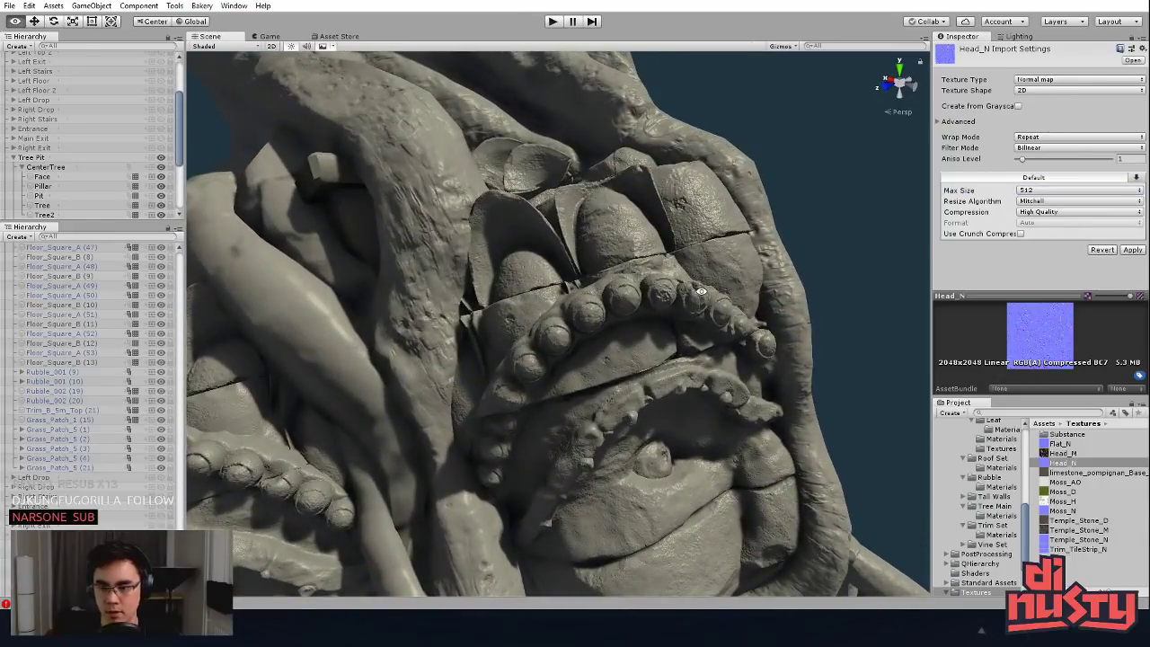
pyautogui.keyDown('alt'); pyautogui.moveTo(527, 370); pyautogui.dragTo(458, 350); pyautogui.keyUp('alt')
pyautogui.click(1132, 250)
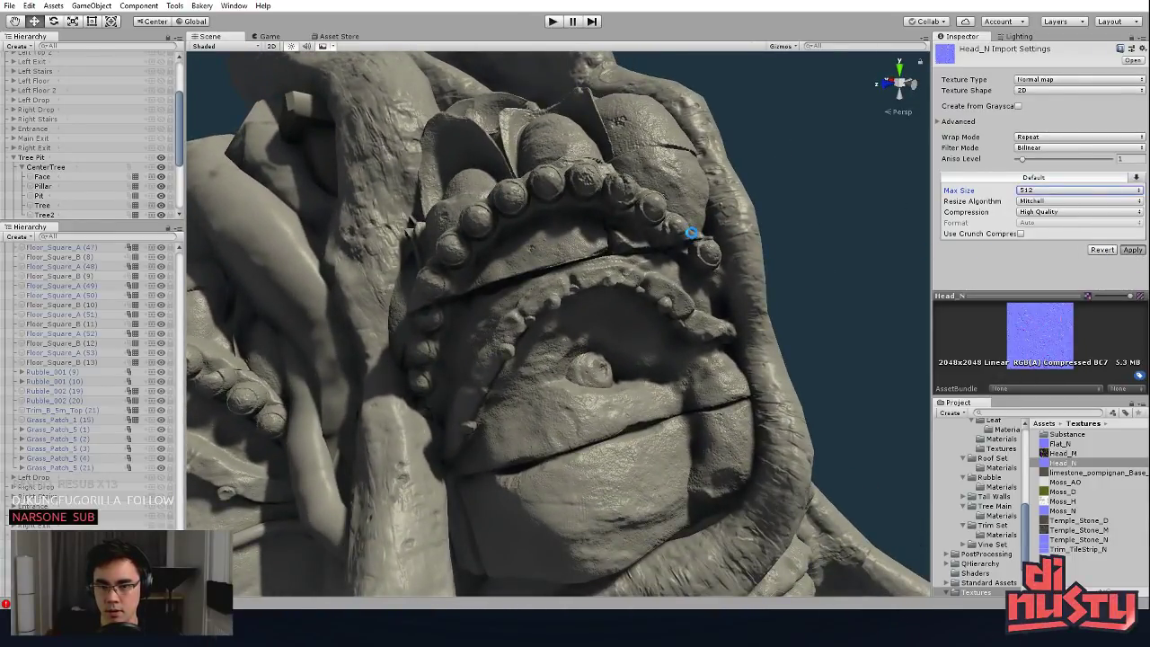
pyautogui.keyDown('alt'); pyautogui.moveTo(689, 232); pyautogui.dragTo(656, 185); pyautogui.keyUp('alt')
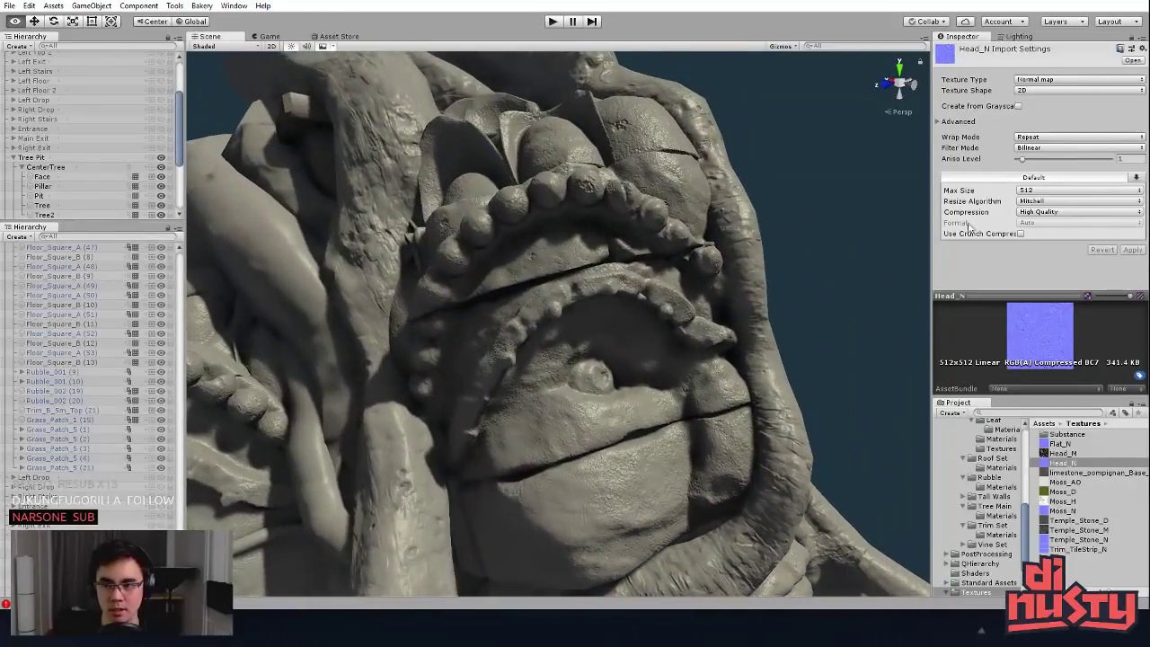
# Step: Set the Head_N texture's Max Size to 2048, apply the import settings, and examine the stone faces
pyautogui.click(1079, 189)
pyautogui.click(1069, 285)
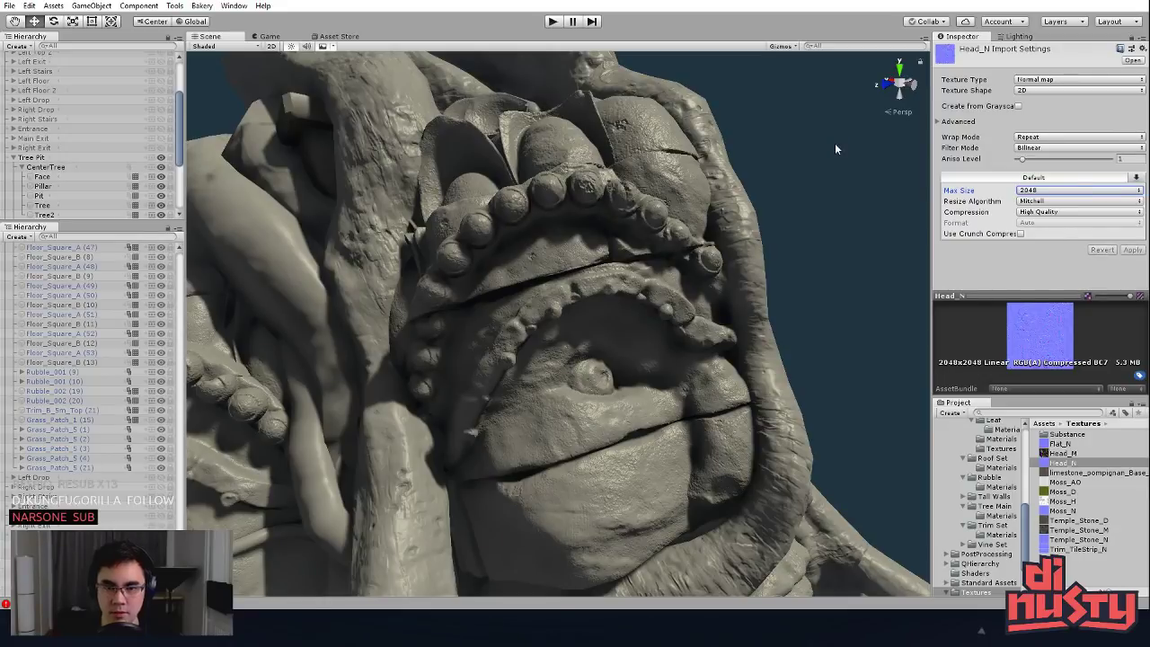
pyautogui.click(824, 216)
pyautogui.keyDown('alt'); pyautogui.moveTo(824, 215); pyautogui.dragTo(690, 212); pyautogui.keyUp('alt')
pyautogui.scroll(-3, 690, 212)
pyautogui.moveTo(690, 212); pyautogui.dragTo(703, 174, button='middle')
pyautogui.keyDown('alt'); pyautogui.moveTo(702, 174); pyautogui.dragTo(751, 172); pyautogui.keyUp('alt')
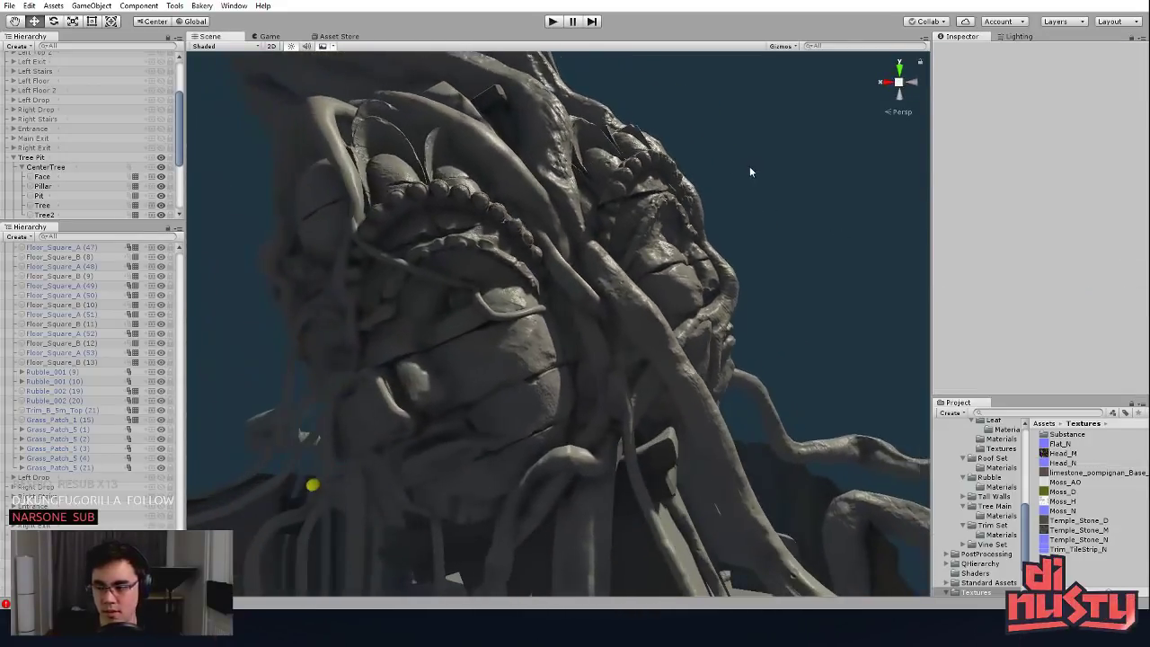
pyautogui.keyDown('alt'); pyautogui.moveTo(795, 218); pyautogui.dragTo(792, 203); pyautogui.keyUp('alt')
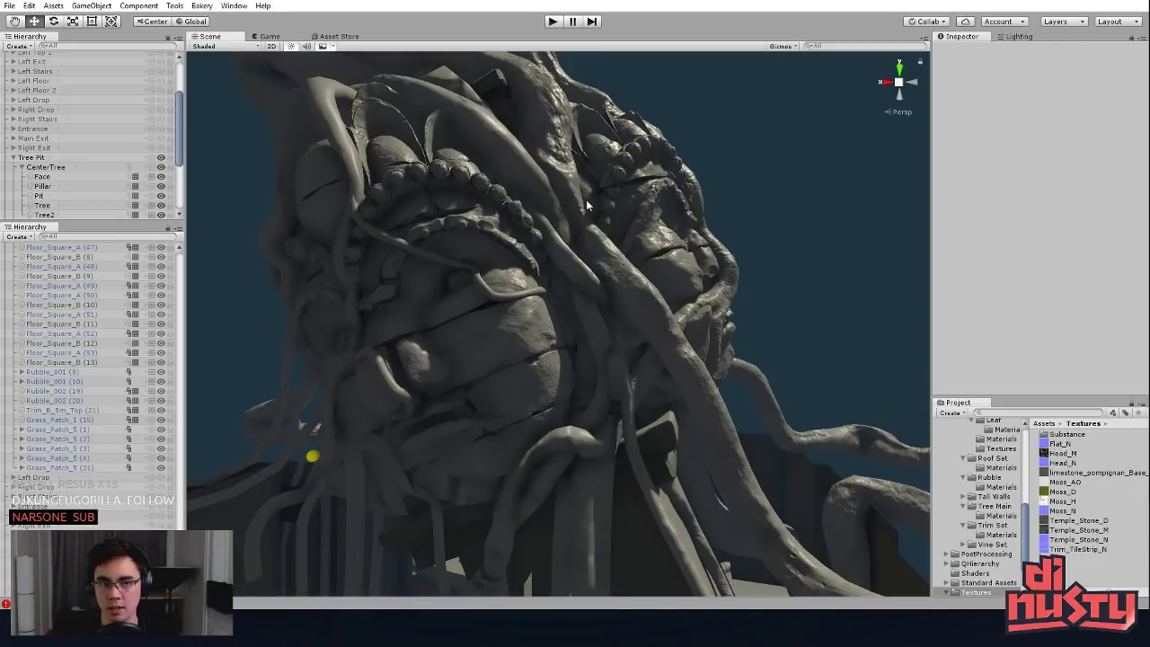
# Step: Switch the scene's draw mode to Mipmaps, clear the selection, and inspect the whole tree
pyautogui.click(229, 51)
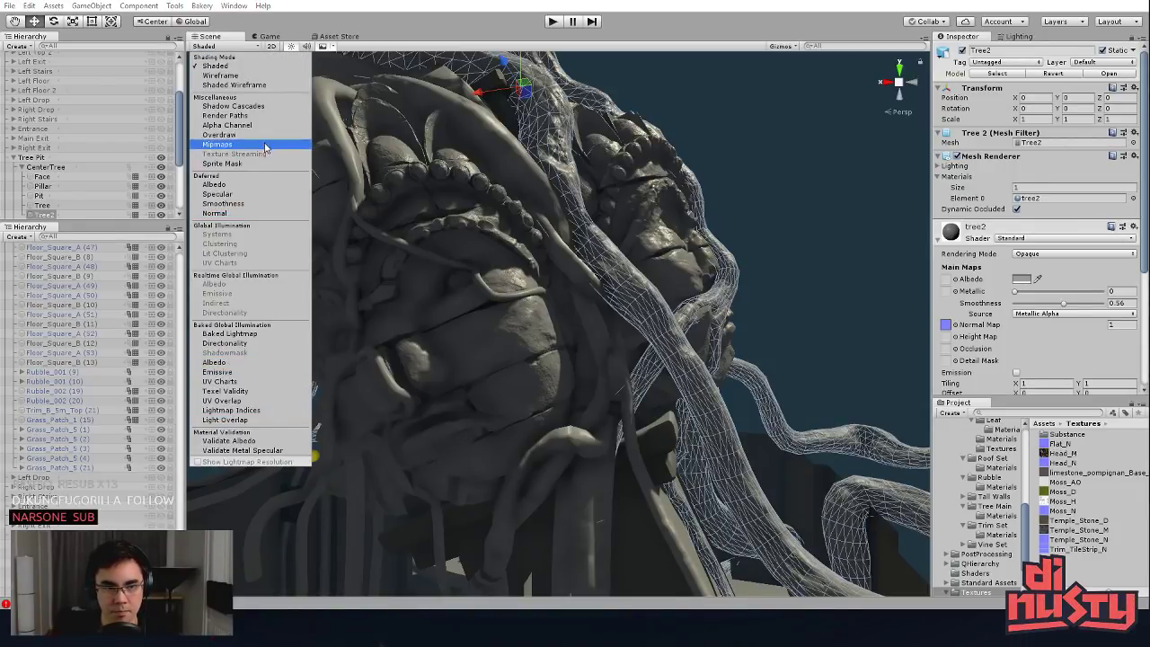
pyautogui.click(216, 144)
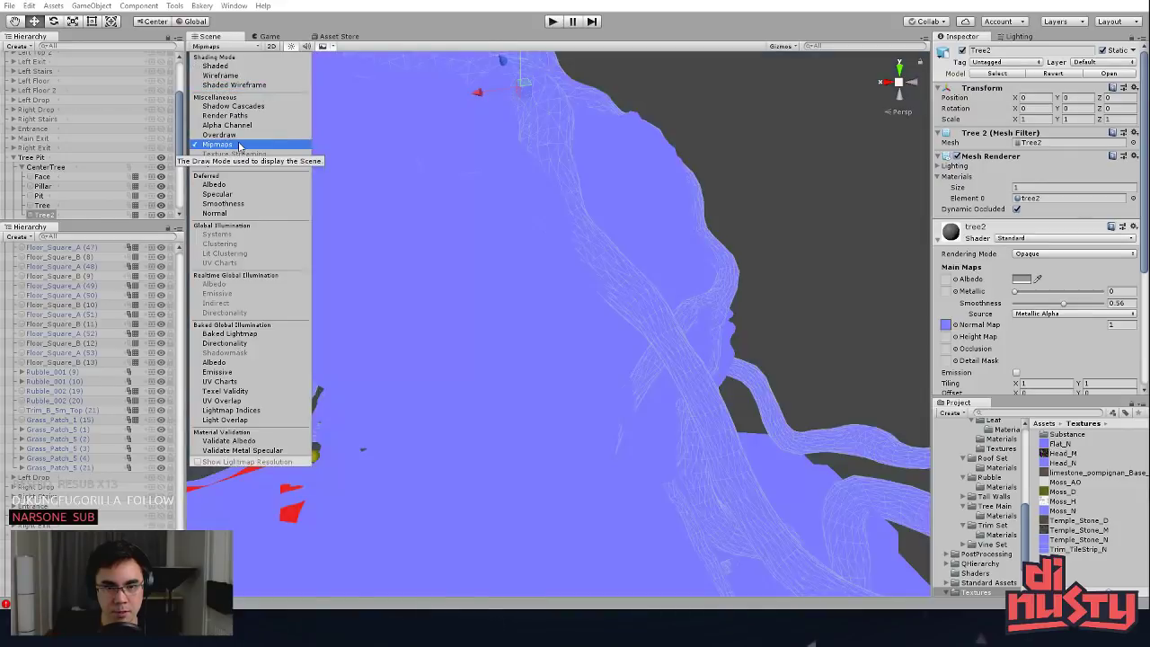
pyautogui.click(722, 126)
pyautogui.keyDown('alt'); pyautogui.moveTo(692, 212); pyautogui.dragTo(514, 247); pyautogui.keyUp('alt')
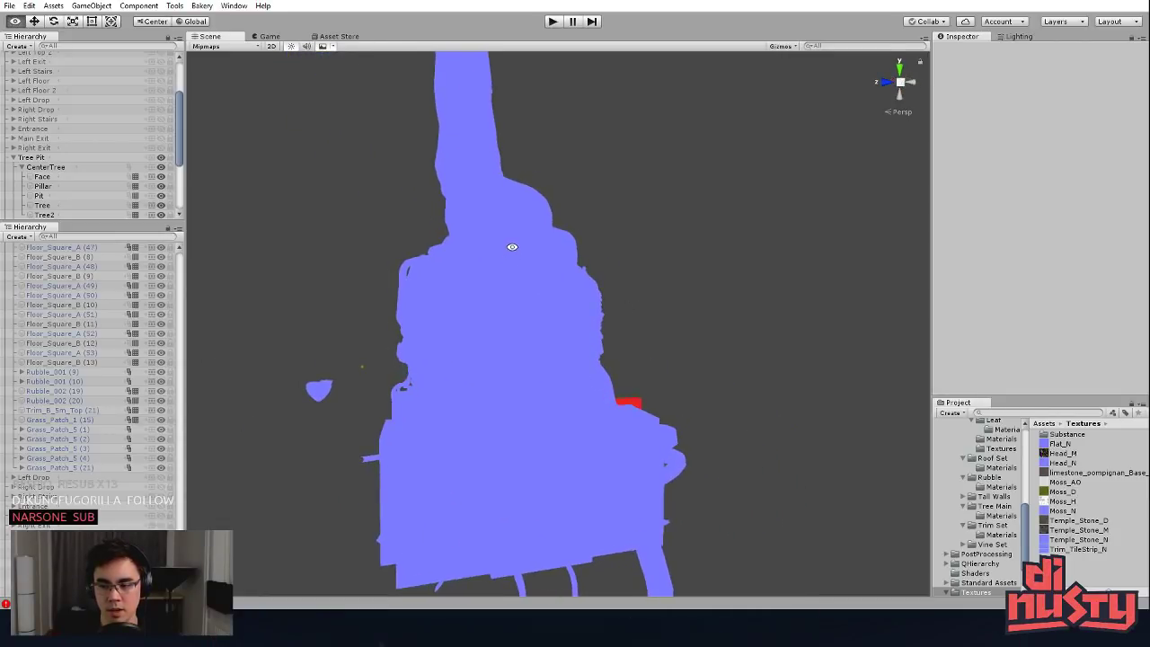
# Step: Switch the scene's draw mode back to Shaded and examine the stone faces and roots up close
pyautogui.click(243, 47)
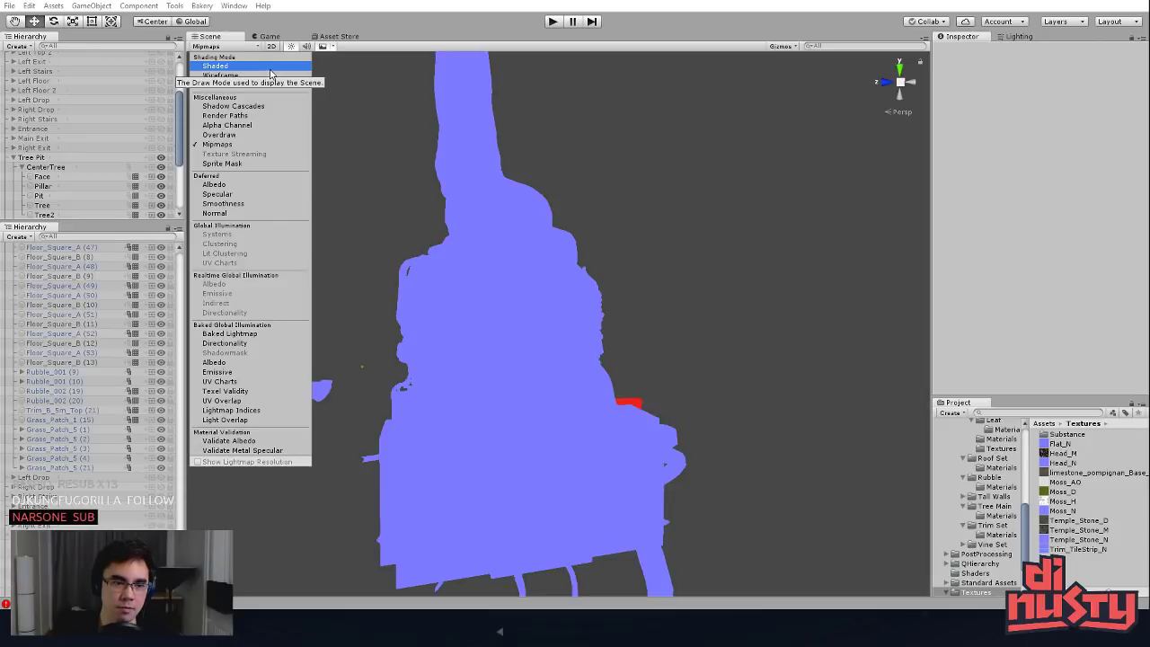
pyautogui.click(269, 70)
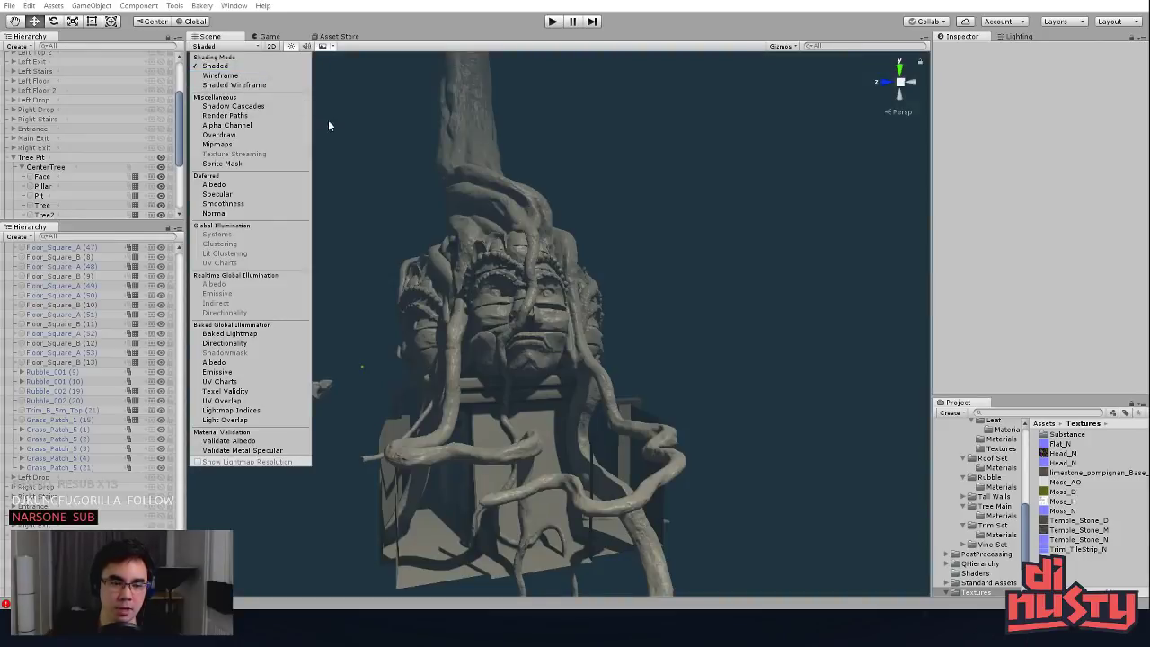
pyautogui.moveTo(617, 278)
pyautogui.keyDown('alt'); pyautogui.mouseDown()
pyautogui.moveTo(778, 278)
pyautogui.moveTo(764, 395)
pyautogui.moveTo(514, 344)
pyautogui.mouseUp(); pyautogui.keyUp('alt')
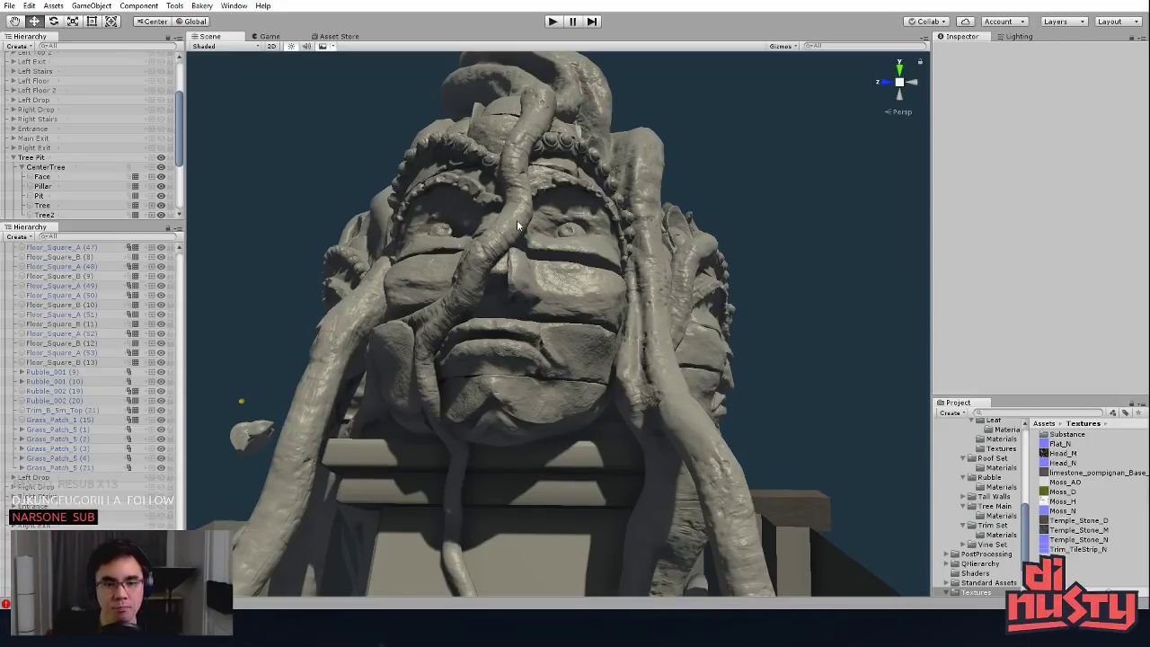
pyautogui.keyDown('alt'); pyautogui.moveTo(516, 225); pyautogui.dragTo(508, 270); pyautogui.keyUp('alt')
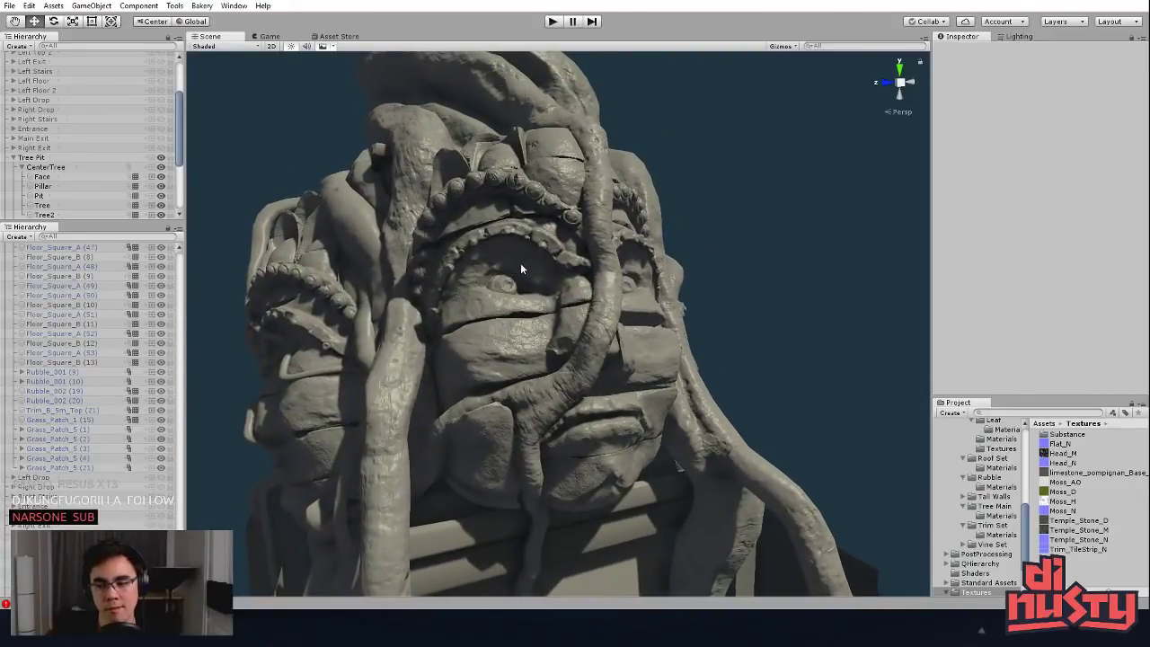
pyautogui.press('alt')
pyautogui.keyDown('alt'); pyautogui.moveTo(670, 141); pyautogui.dragTo(660, 90); pyautogui.keyUp('alt')
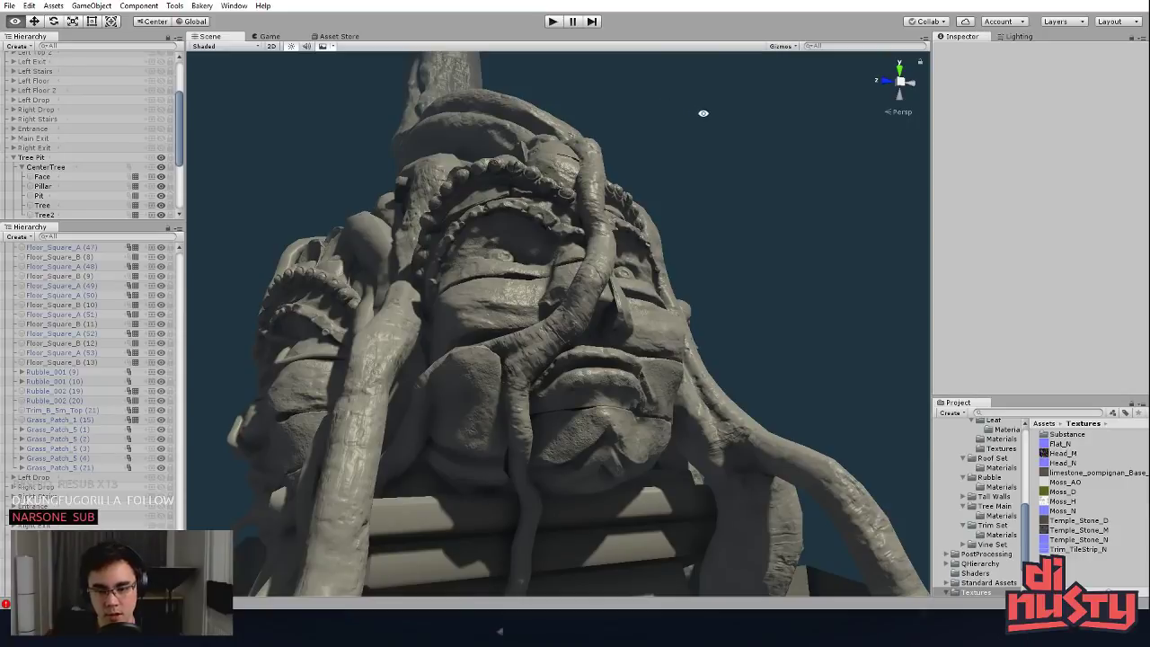
pyautogui.press('alt')
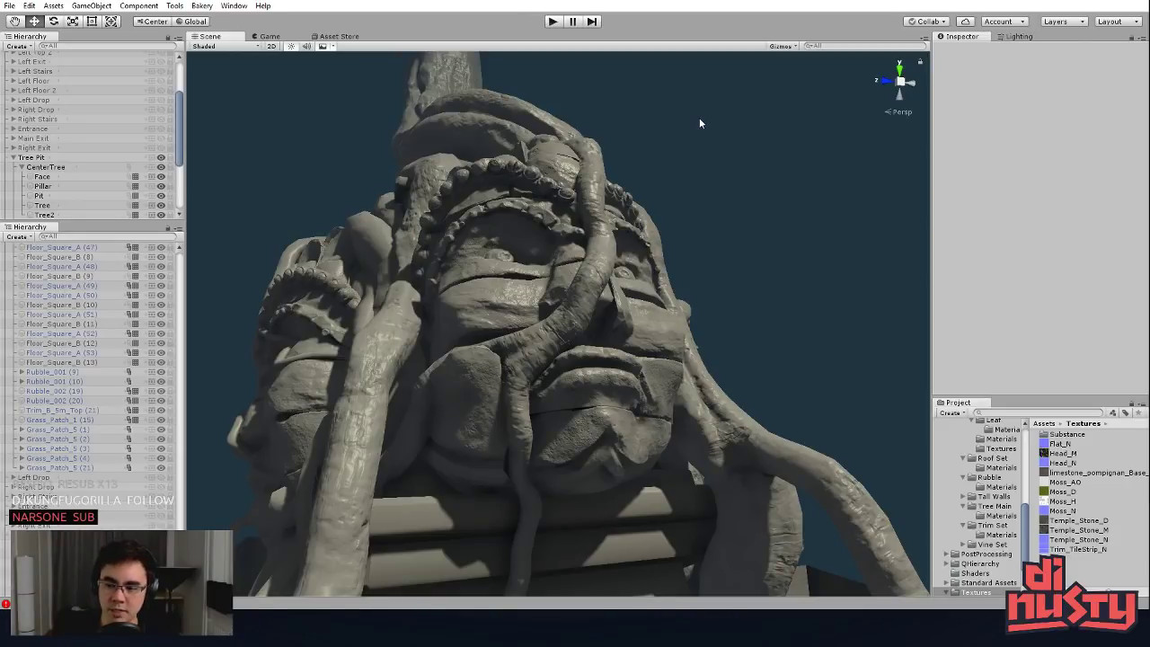
# Step: Inspect the whole tree and its stone faces from a distance, from the side and from the front
pyautogui.keyDown('alt'); pyautogui.moveTo(700, 123); pyautogui.dragTo(643, 182, button='right'); pyautogui.keyUp('alt')
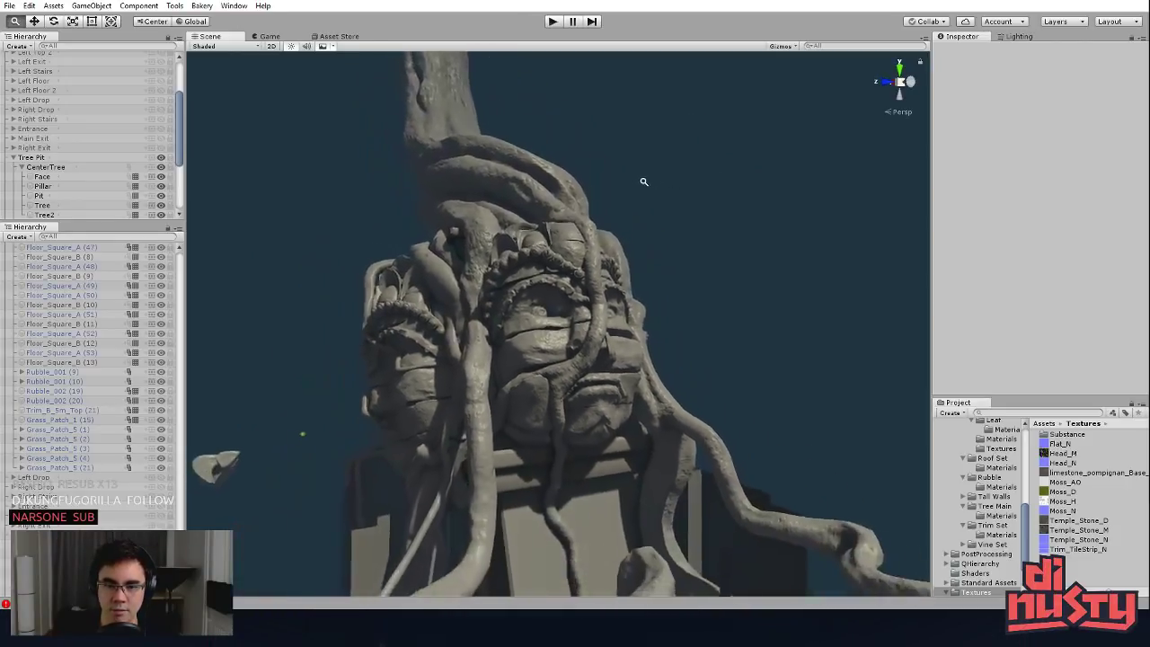
pyautogui.keyDown('alt'); pyautogui.moveTo(643, 182); pyautogui.dragTo(427, 189); pyautogui.keyUp('alt')
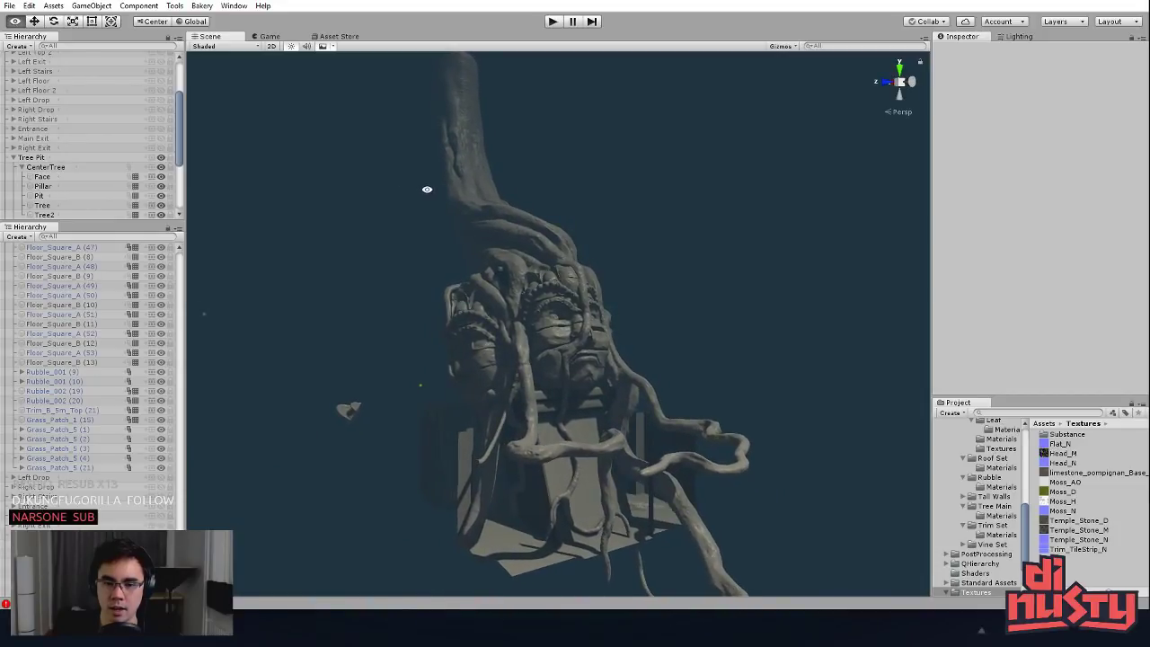
pyautogui.keyDown('alt'); pyautogui.moveTo(668, 243); pyautogui.dragTo(733, 282, button='right'); pyautogui.keyUp('alt')
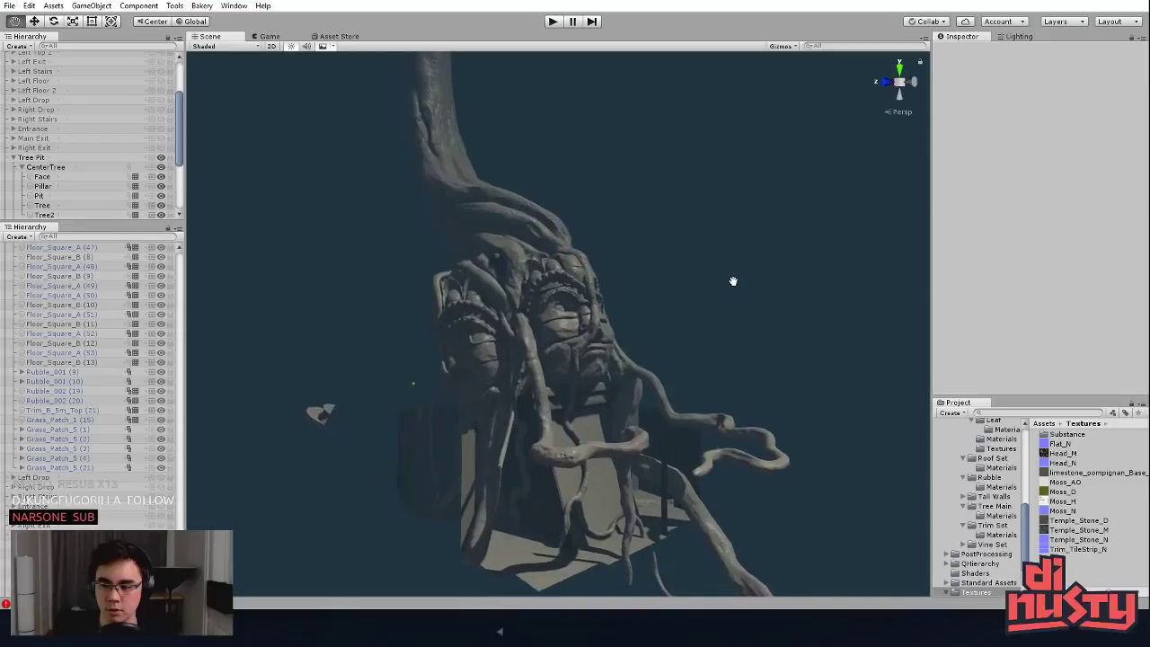
pyautogui.keyDown('alt'); pyautogui.moveTo(734, 281); pyautogui.dragTo(731, 276, button='middle'); pyautogui.keyUp('alt')
pyautogui.keyDown('alt'); pyautogui.moveTo(730, 275); pyautogui.dragTo(722, 279); pyautogui.keyUp('alt')
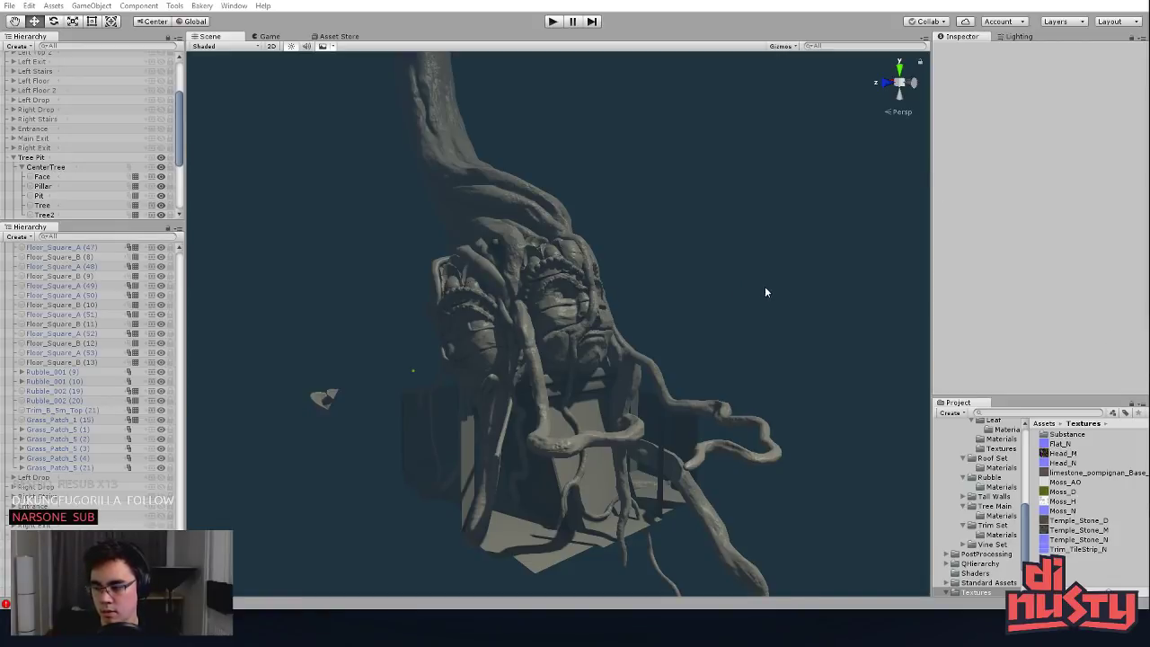
pyautogui.keyDown('alt'); pyautogui.moveTo(788, 293); pyautogui.dragTo(801, 260, button='middle'); pyautogui.keyUp('alt')
pyautogui.keyDown('alt'); pyautogui.moveTo(801, 260); pyautogui.dragTo(729, 241); pyautogui.keyUp('alt')
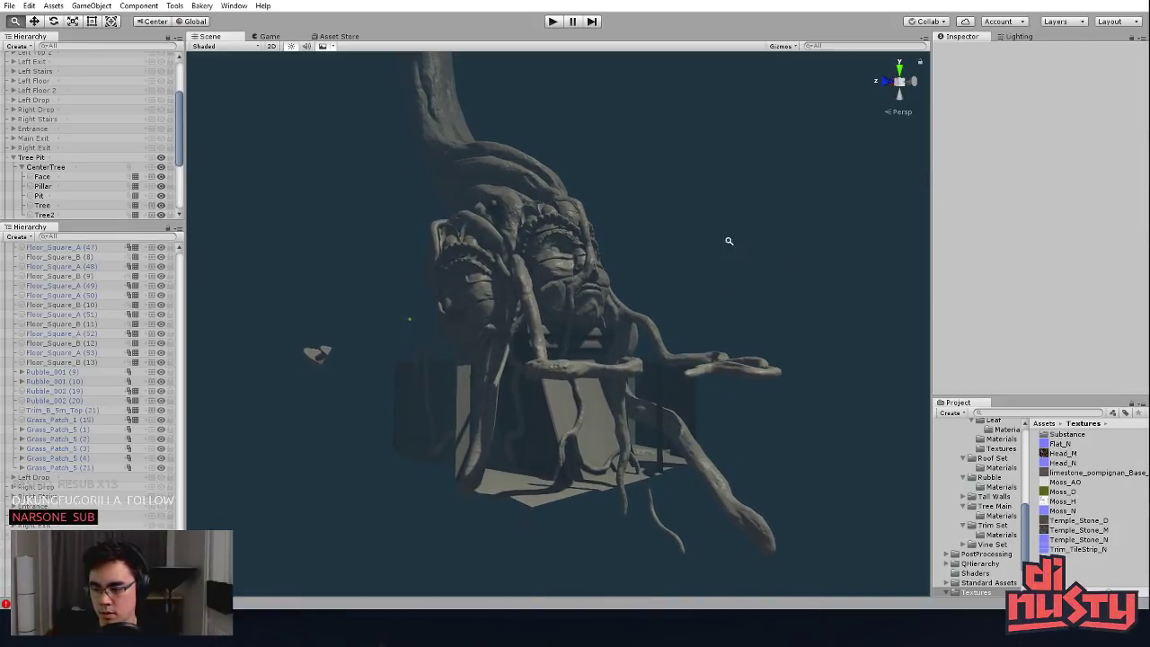
pyautogui.keyDown('alt'); pyautogui.moveTo(729, 240); pyautogui.dragTo(746, 260, button='right'); pyautogui.keyUp('alt')
pyautogui.keyDown('alt'); pyautogui.moveTo(746, 261); pyautogui.dragTo(764, 301); pyautogui.keyUp('alt')
pyautogui.keyDown('alt'); pyautogui.moveTo(764, 301); pyautogui.dragTo(763, 312, button='middle'); pyautogui.keyUp('alt')
pyautogui.keyDown('alt'); pyautogui.moveTo(763, 312); pyautogui.dragTo(842, 309, button='right'); pyautogui.keyUp('alt')
pyautogui.keyDown('alt'); pyautogui.moveTo(842, 308); pyautogui.dragTo(694, 298); pyautogui.keyUp('alt')
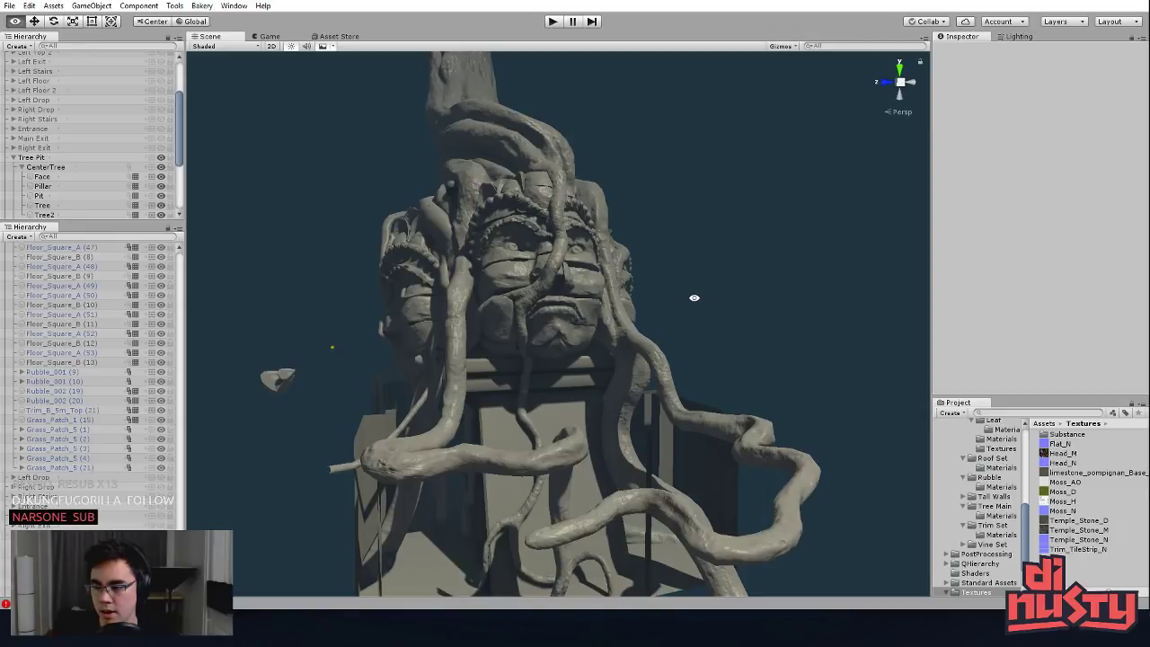
pyautogui.scroll(5, 693, 297)
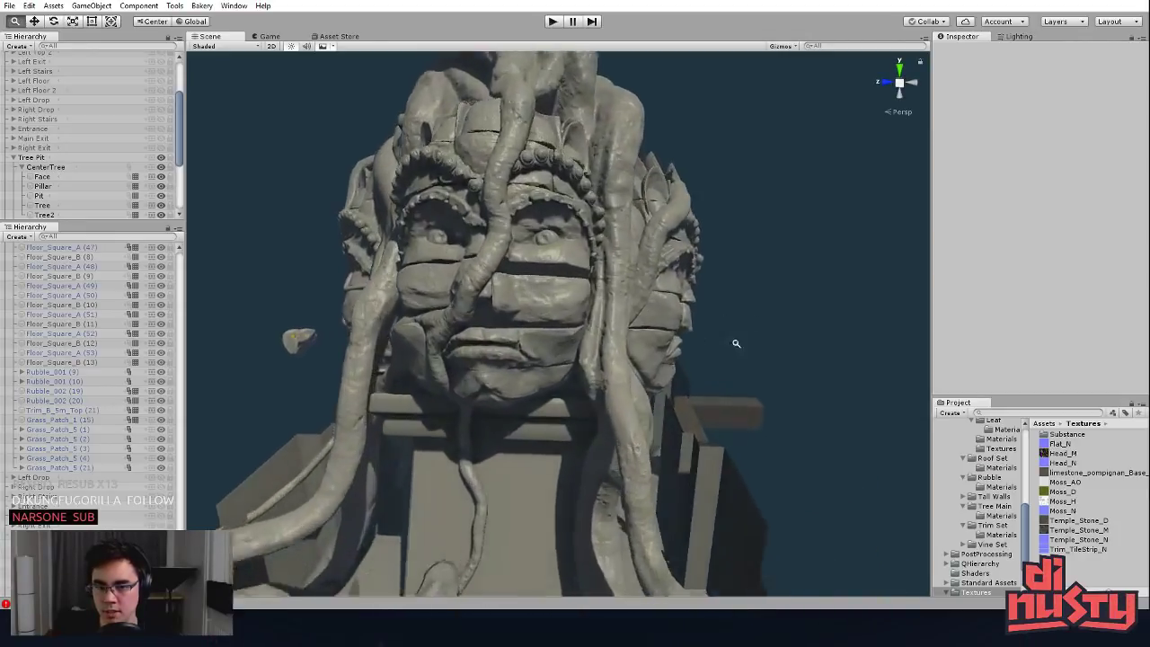
pyautogui.keyDown('alt'); pyautogui.moveTo(665, 423); pyautogui.dragTo(683, 325); pyautogui.keyUp('alt')
# Step: Locate the normal map used by the Tree2 mesh's material and check the CenterTree_N texture's import settings
pyautogui.click(688, 322)
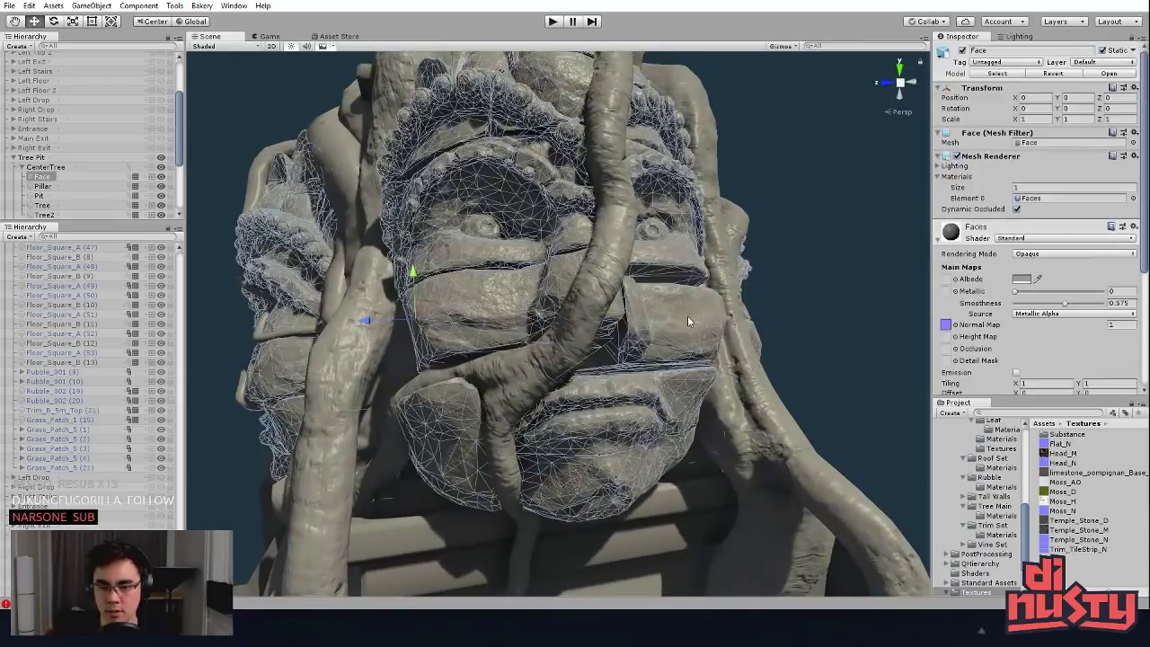
pyautogui.click(845, 269)
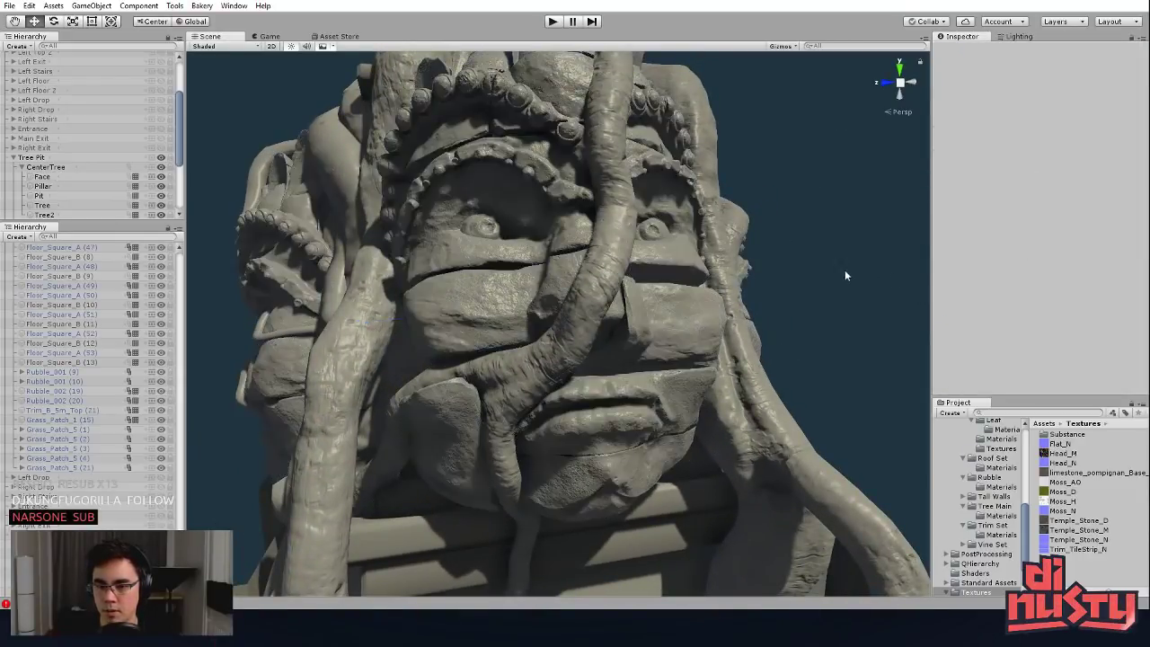
pyautogui.click(695, 316)
pyautogui.click(695, 314)
pyautogui.click(945, 324)
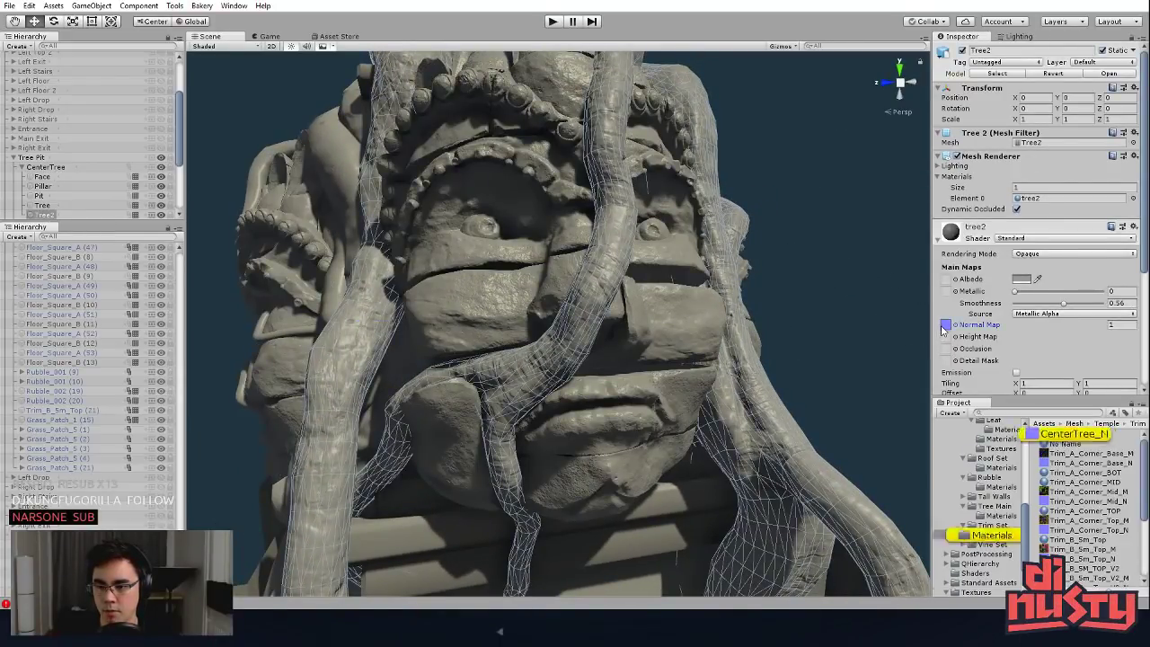
pyautogui.click(1082, 436)
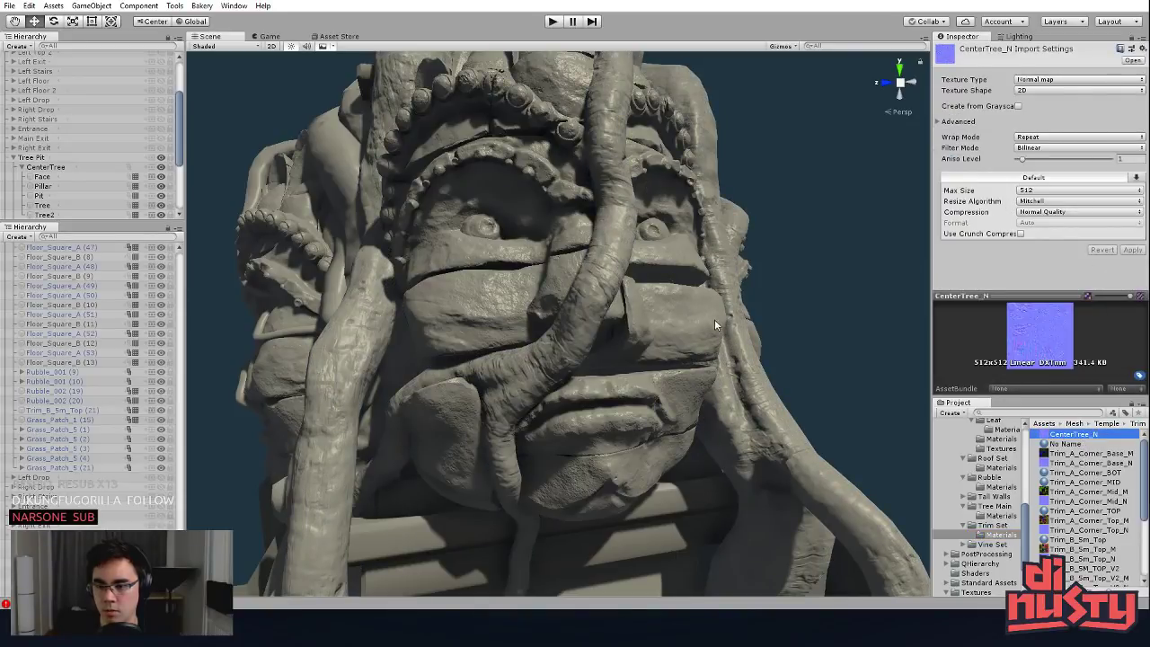
# Step: Set the Face mesh's Head_N normal map to Trilinear filtering with Aniso Level 16 and apply the import settings
pyautogui.click(666, 310)
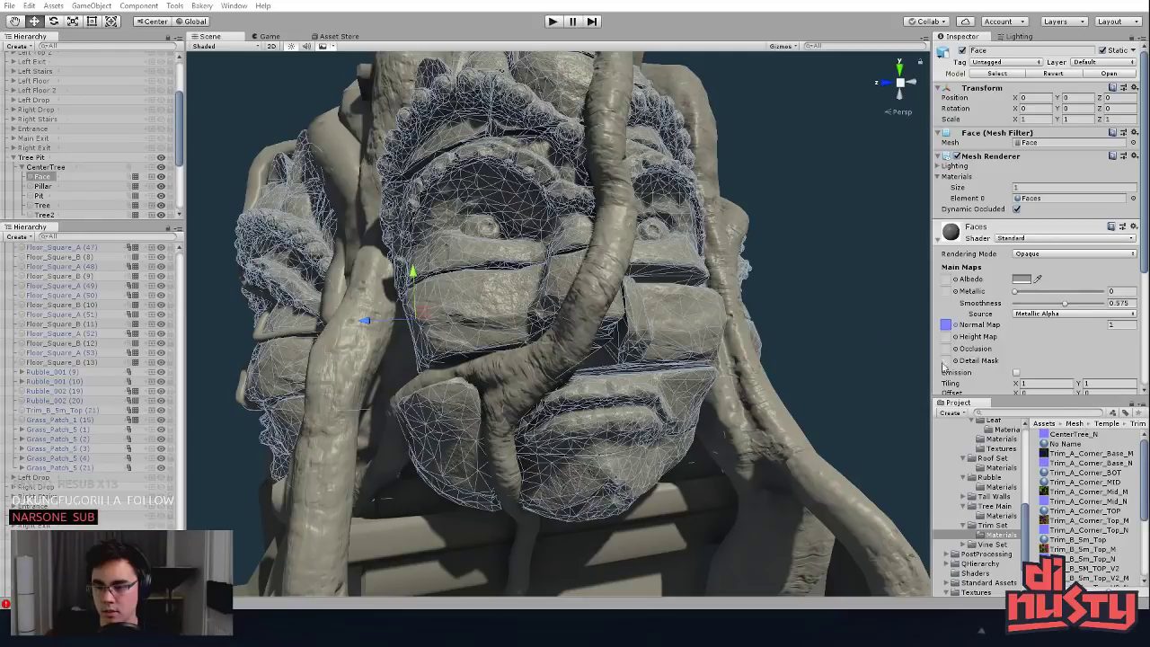
pyautogui.click(946, 325)
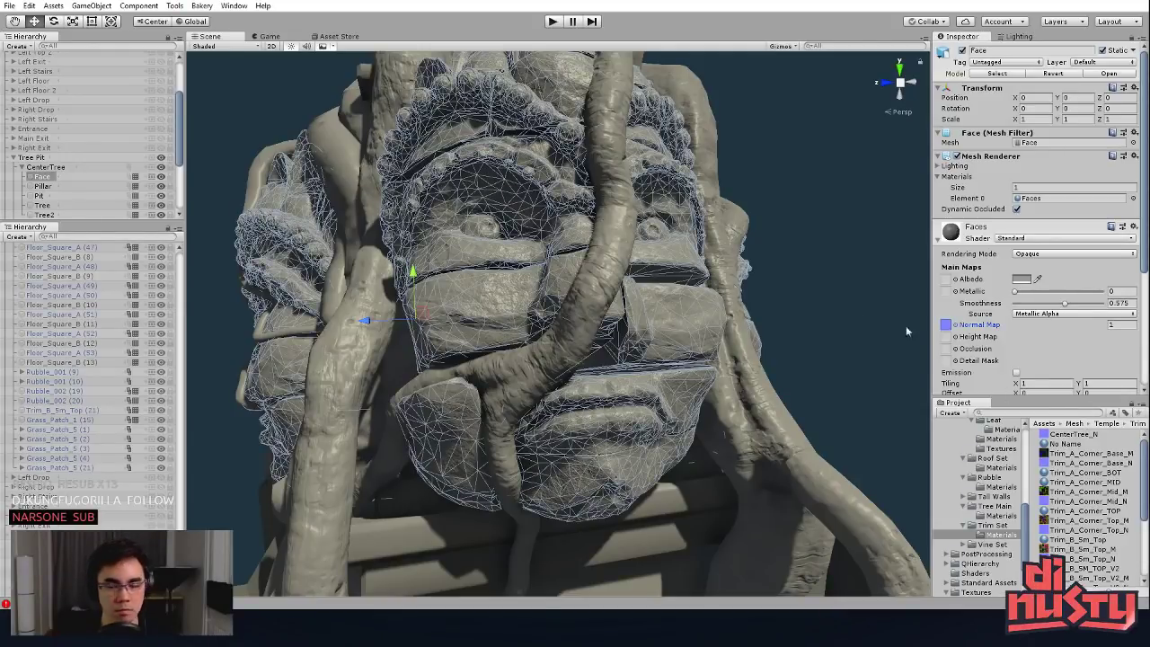
pyautogui.scroll(-3, 1070, 467)
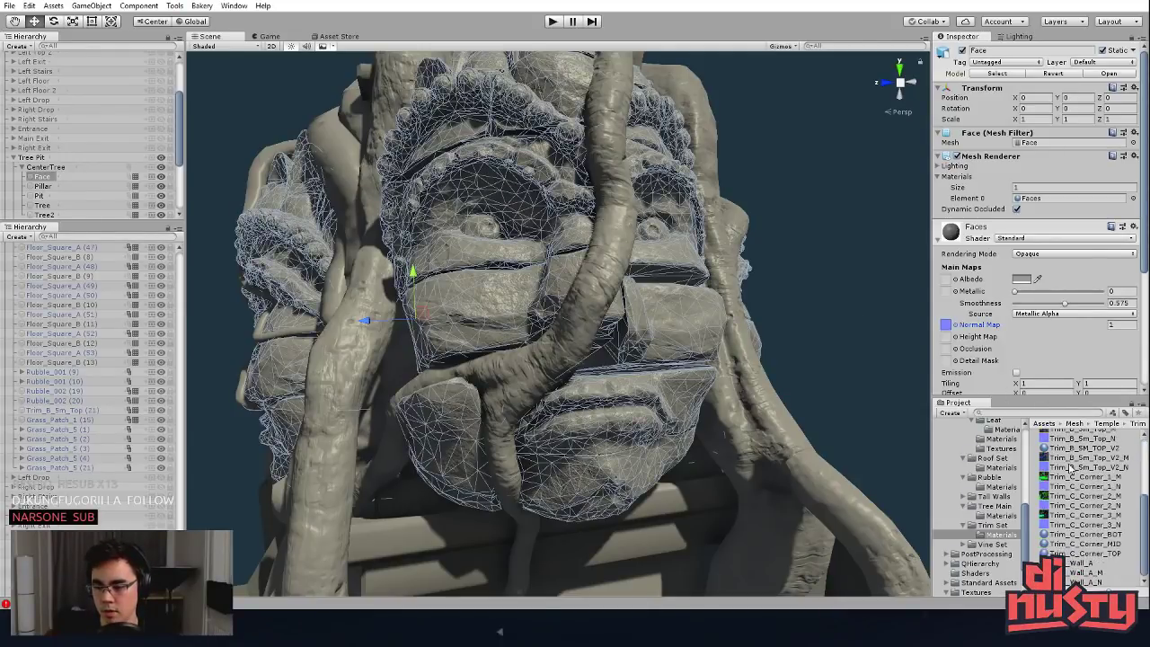
pyautogui.click(945, 325)
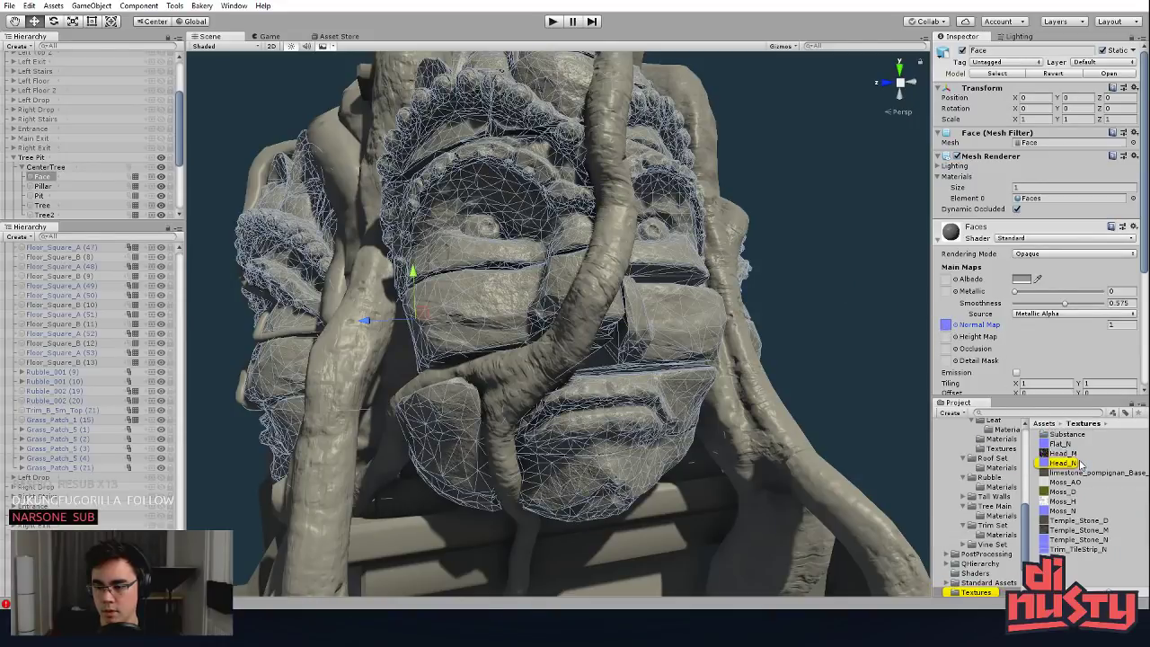
pyautogui.click(1063, 462)
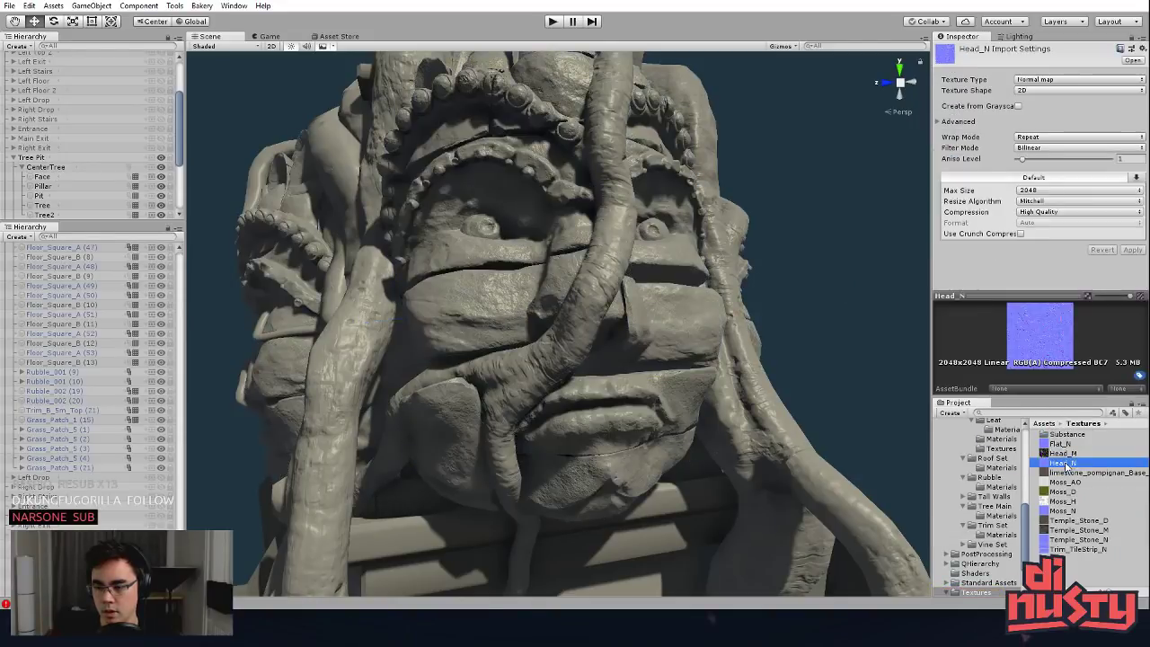
pyautogui.click(1027, 148)
pyautogui.click(1042, 187)
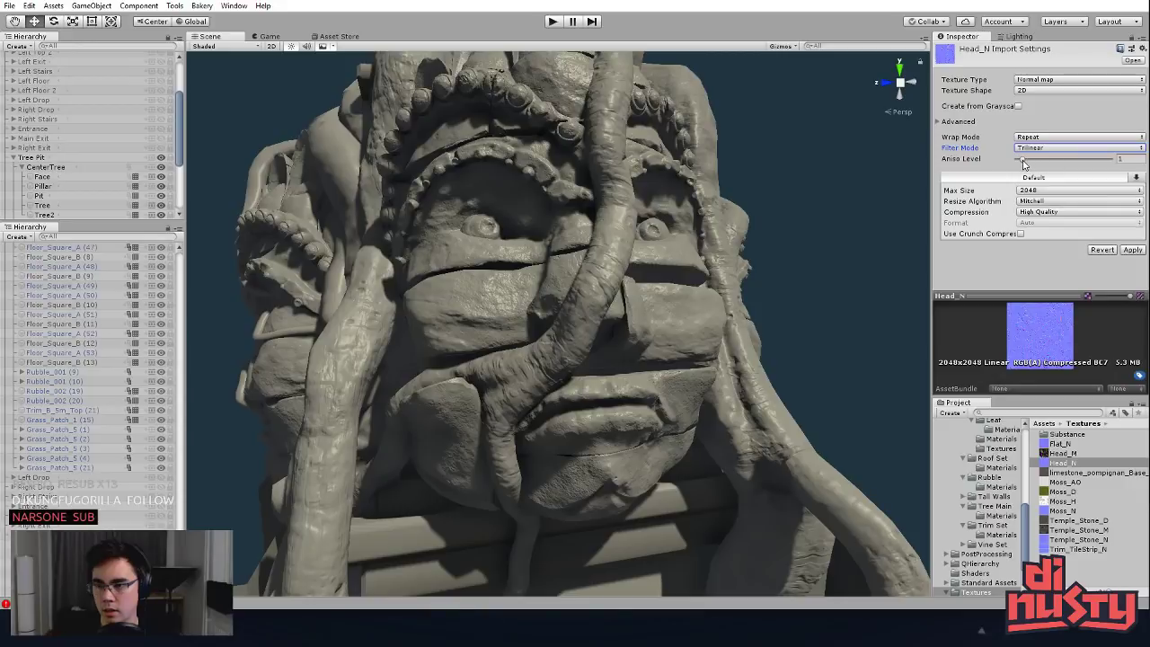
pyautogui.moveTo(1024, 161); pyautogui.dragTo(1053, 166)
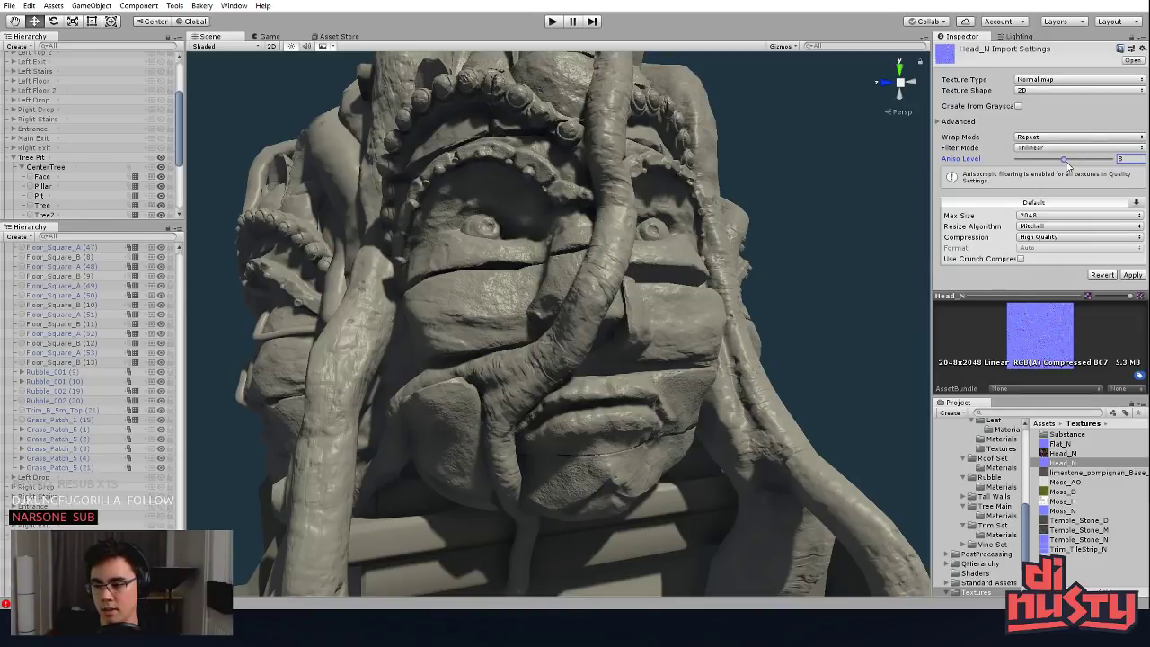
pyautogui.moveTo(1065, 160); pyautogui.dragTo(1120, 173)
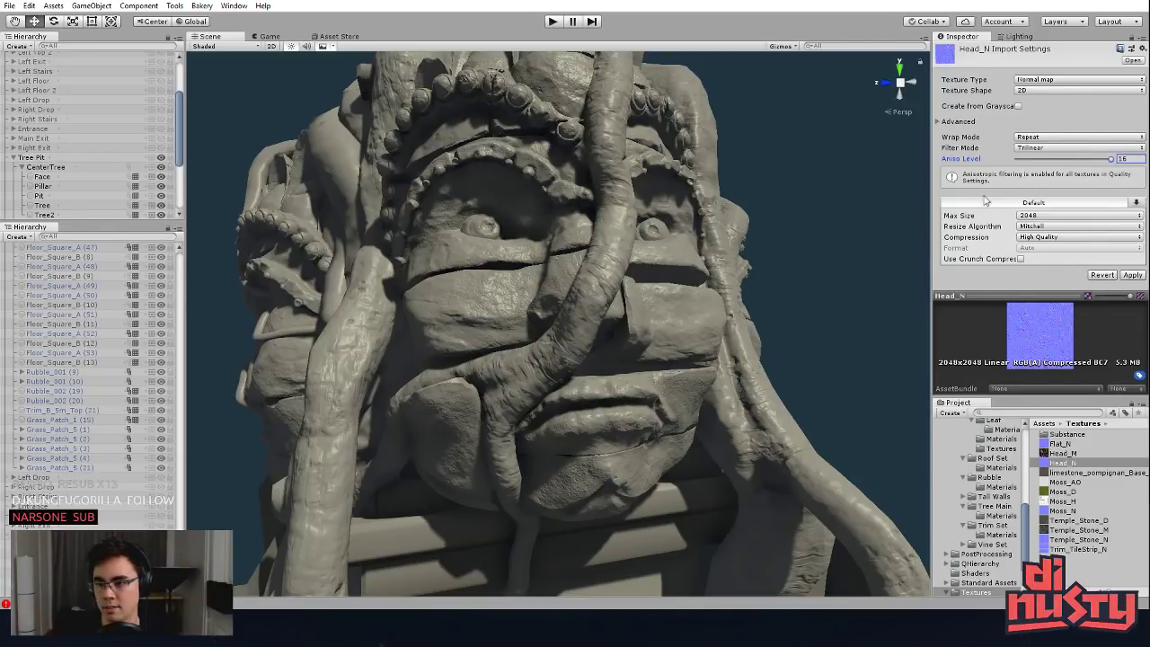
pyautogui.click(1134, 276)
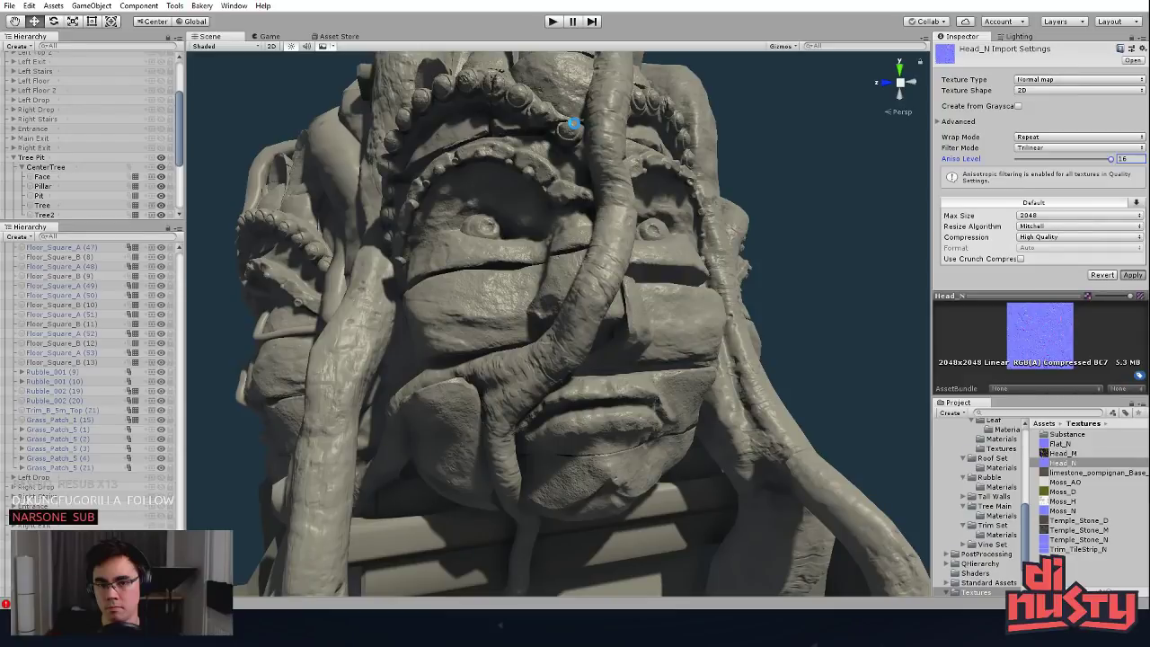
# Step: Set the Tree2 mesh's CenterTree_N normal map to Trilinear filtering with Aniso Level 16 and apply the import settings
pyautogui.keyDown('alt'); pyautogui.moveTo(778, 119); pyautogui.dragTo(727, 209); pyautogui.keyUp('alt')
pyautogui.moveTo(727, 208); pyautogui.dragTo(654, 180, button='middle')
pyautogui.click(653, 184)
pyautogui.press('f')
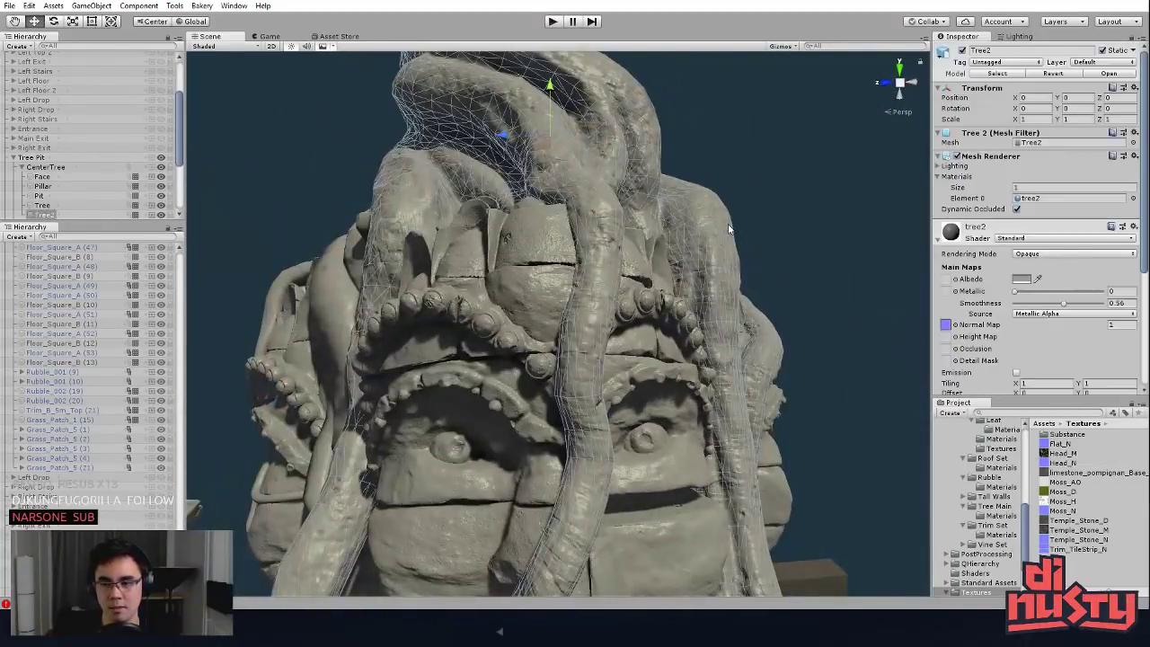
pyautogui.doubleClick(945, 324)
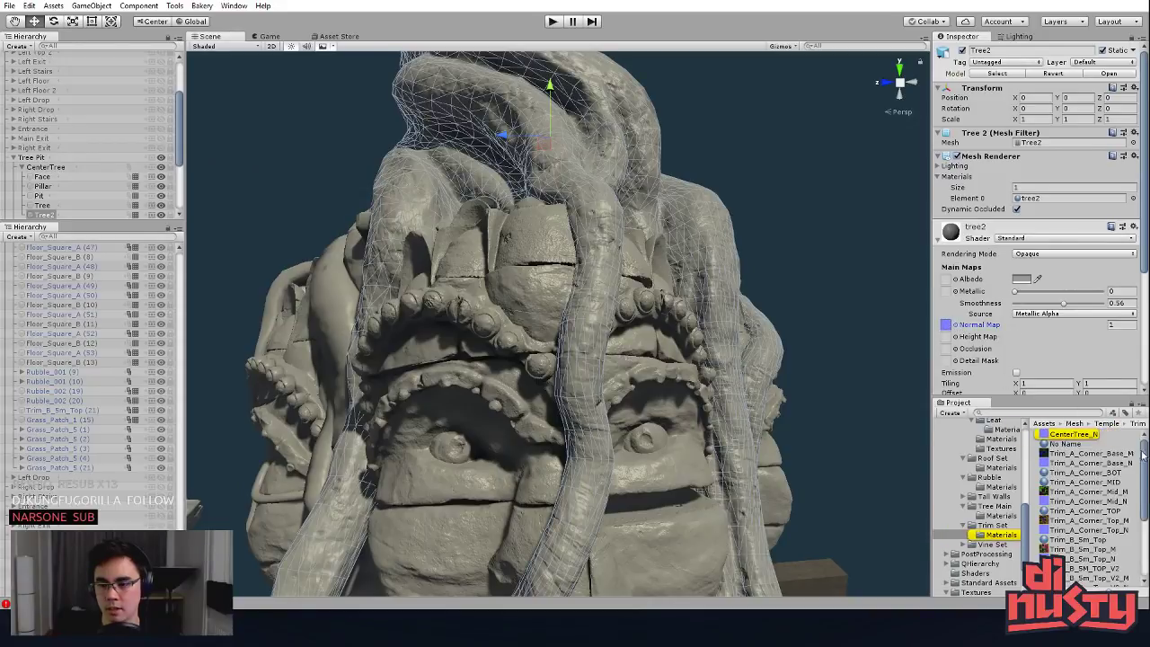
pyautogui.click(1047, 148)
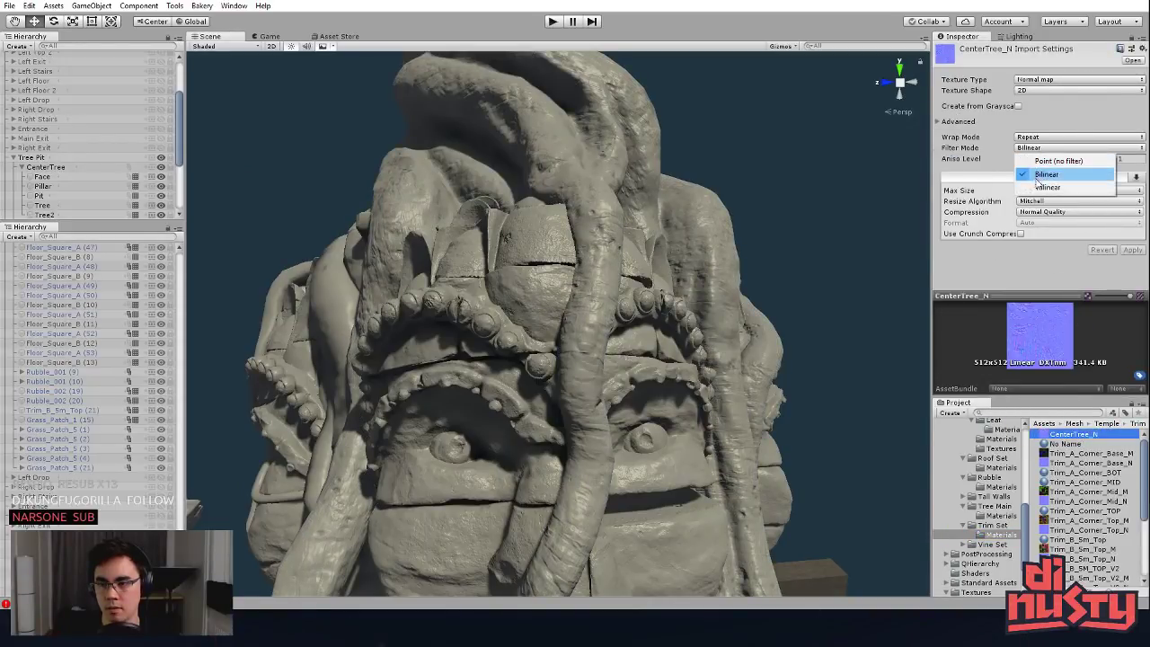
pyautogui.click(1034, 185)
pyautogui.moveTo(1022, 158); pyautogui.dragTo(1134, 171)
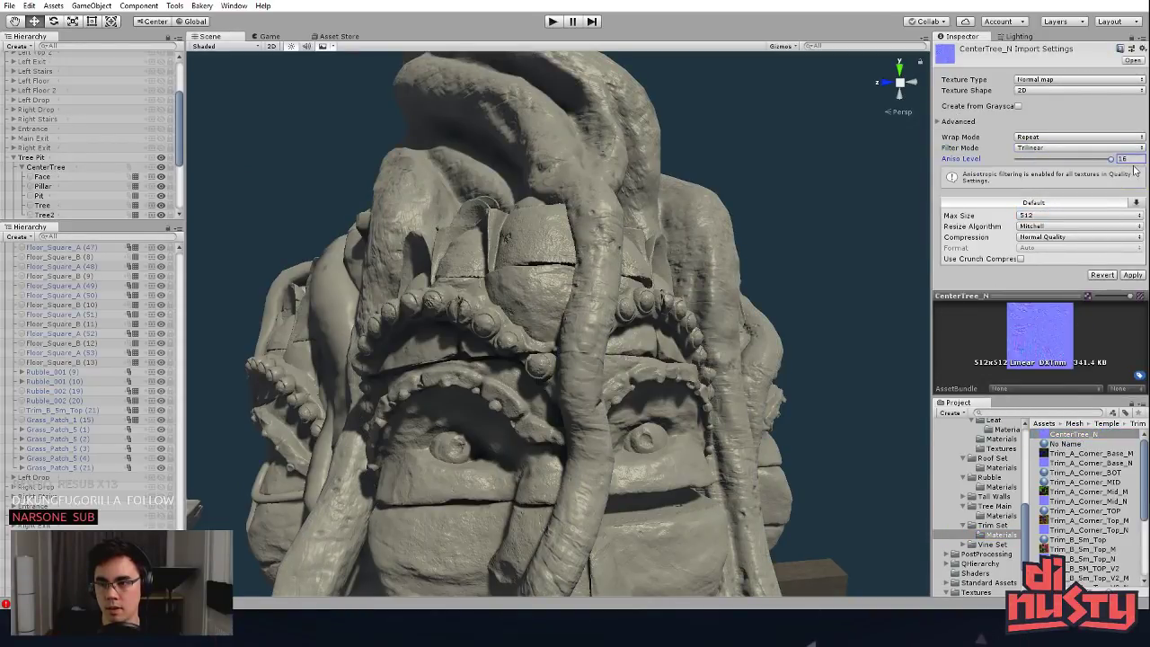
pyautogui.click(1134, 276)
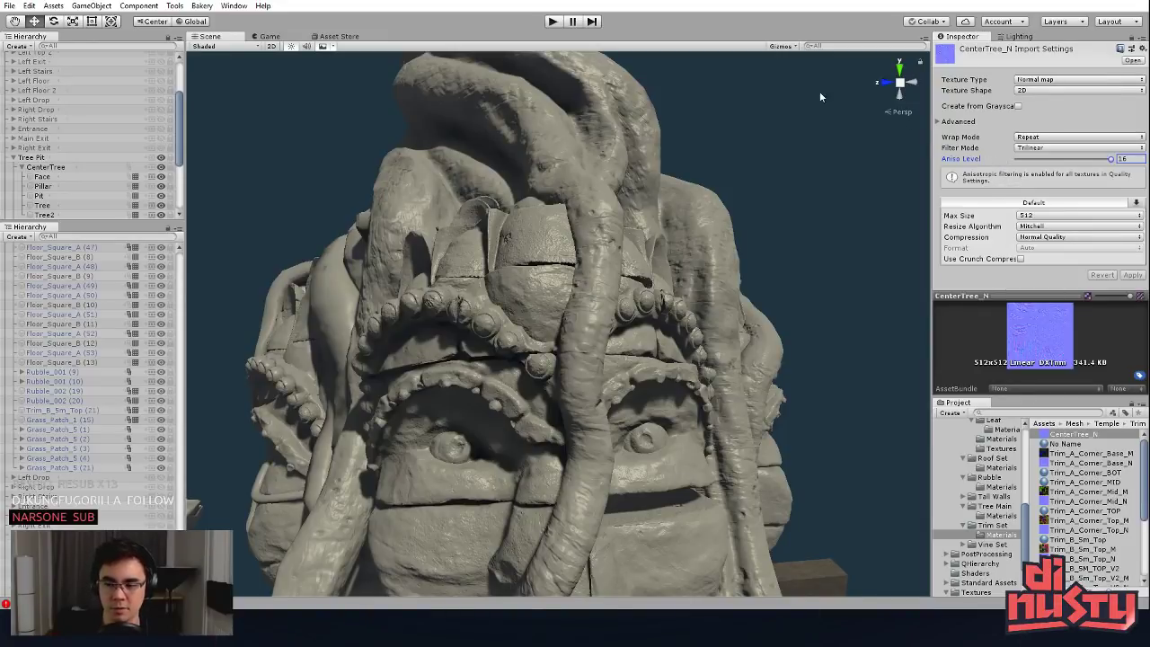
# Step: Examine the bark and stone faces from the side, both up close and from a distance
pyautogui.press('alt')
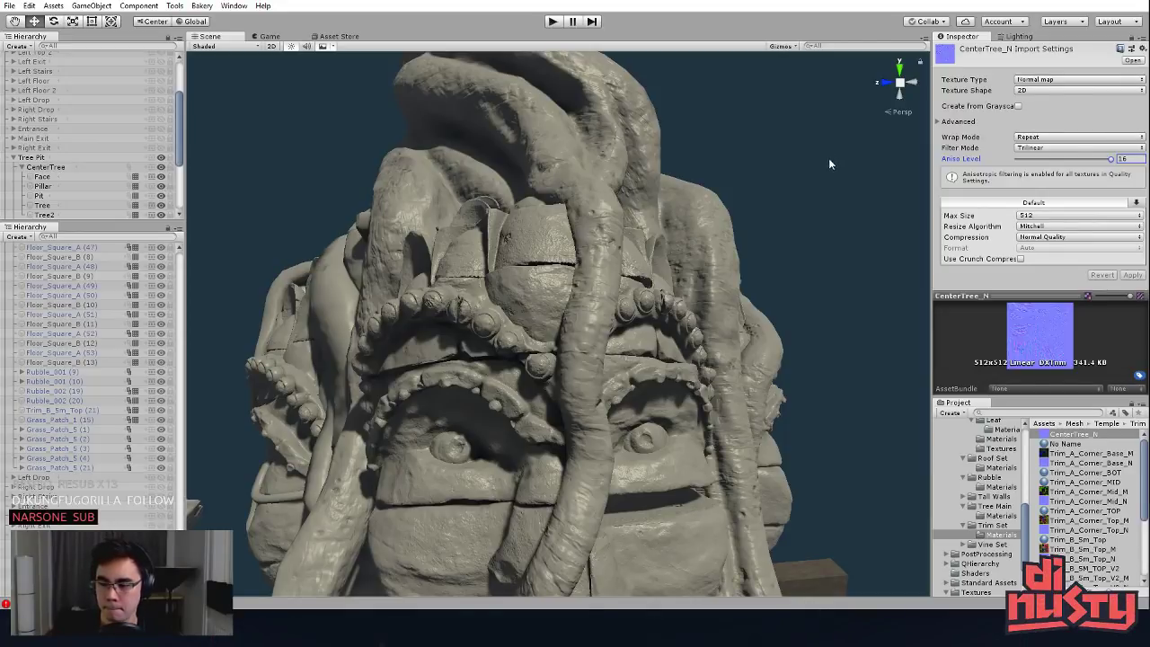
pyautogui.keyDown('alt'); pyautogui.moveTo(802, 166); pyautogui.dragTo(936, 249); pyautogui.keyUp('alt')
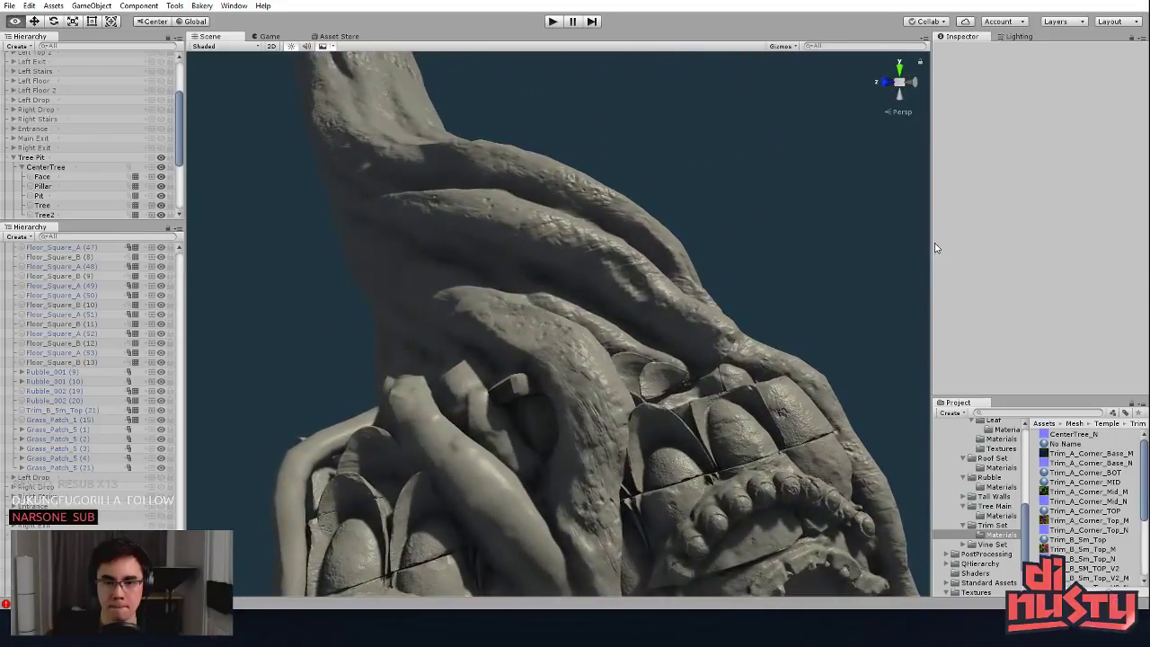
pyautogui.keyDown('alt'); pyautogui.moveTo(748, 244); pyautogui.dragTo(572, 254, button='right'); pyautogui.keyUp('alt')
pyautogui.keyDown('alt'); pyautogui.moveTo(573, 254); pyautogui.dragTo(637, 257); pyautogui.keyUp('alt')
pyautogui.keyDown('alt'); pyautogui.moveTo(637, 257); pyautogui.dragTo(796, 369, button='right'); pyautogui.keyUp('alt')
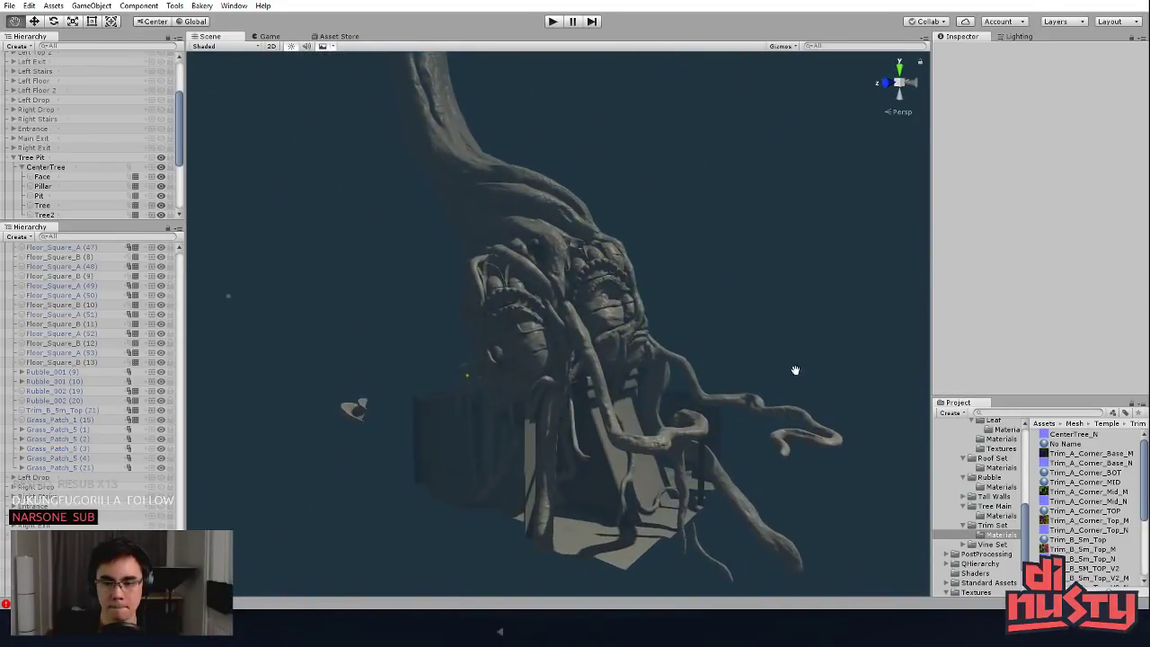
pyautogui.keyDown('alt'); pyautogui.moveTo(796, 369); pyautogui.dragTo(799, 347, button='middle'); pyautogui.keyUp('alt')
# Step: Set the scene's fog density to 0.02 in the lighting settings
pyautogui.click(1020, 36)
pyautogui.scroll(-10, 995, 270)
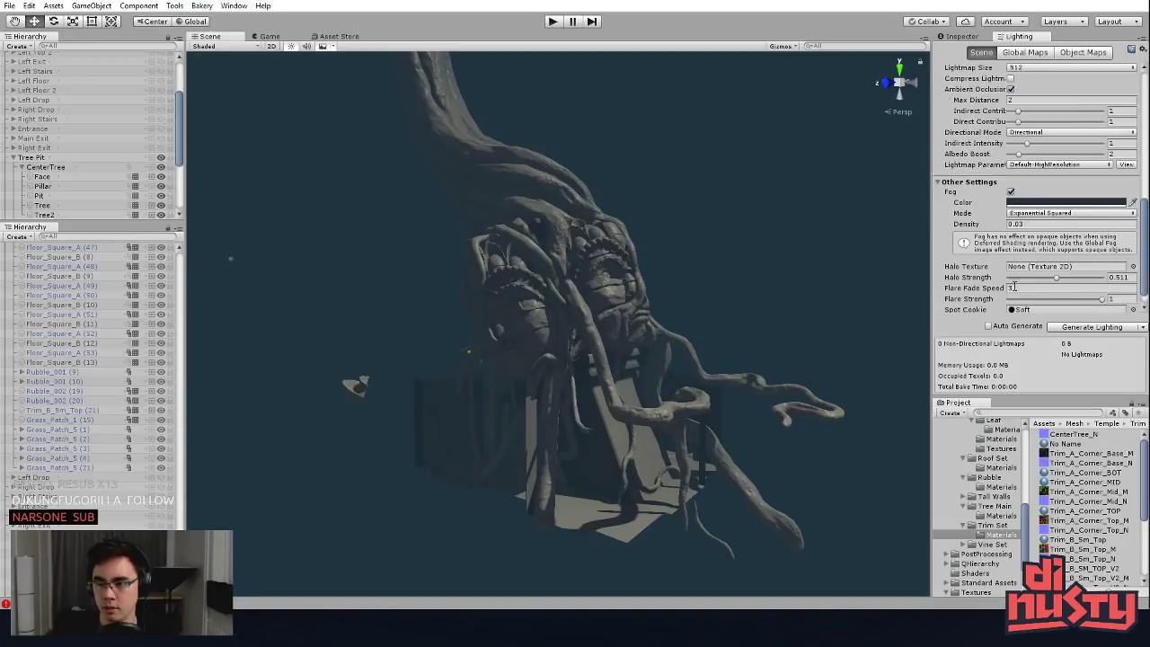
pyautogui.click(1034, 207)
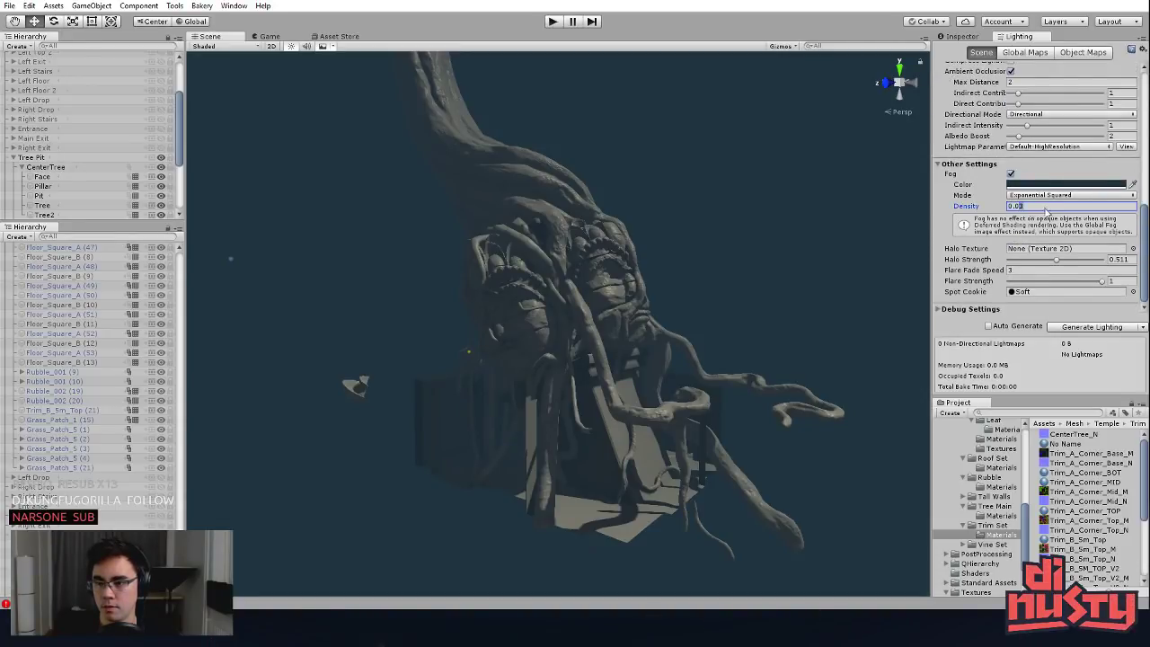
pyautogui.write('2')
# Step: Examine the roots over the stone faces up close and compare the Tree mesh with its source model in Modo
pyautogui.keyDown('alt'); pyautogui.moveTo(784, 213); pyautogui.dragTo(667, 301); pyautogui.keyUp('alt')
pyautogui.keyDown('alt'); pyautogui.moveTo(668, 301); pyautogui.dragTo(783, 319, button='right'); pyautogui.keyUp('alt')
pyautogui.keyDown('alt'); pyautogui.moveTo(783, 319); pyautogui.dragTo(694, 289); pyautogui.keyUp('alt')
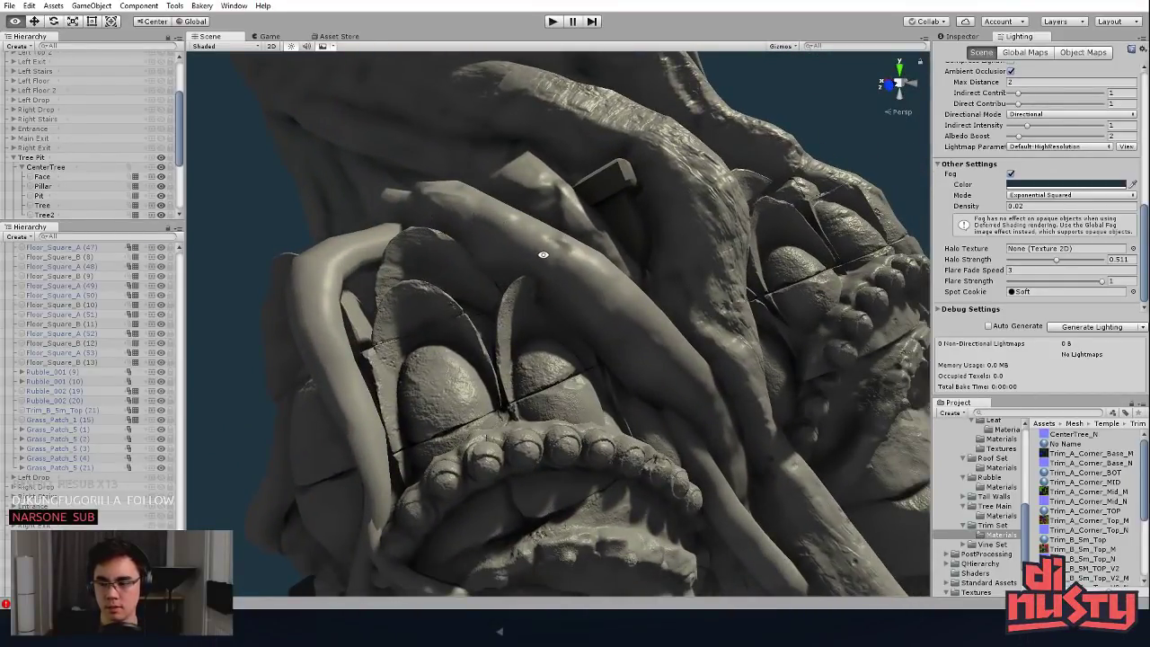
pyautogui.keyDown('alt'); pyautogui.moveTo(542, 254); pyautogui.dragTo(548, 245); pyautogui.keyUp('alt')
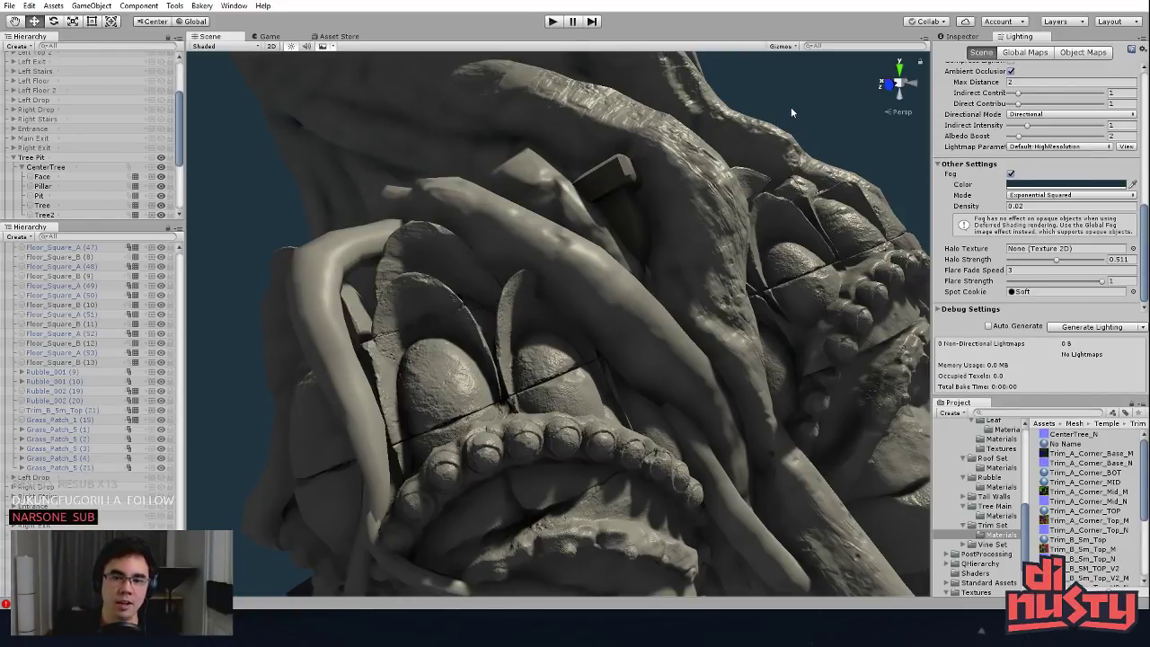
pyautogui.press('q')
pyautogui.moveTo(863, 177)
pyautogui.keyDown('alt'); pyautogui.mouseDown()
pyautogui.moveTo(837, 109)
pyautogui.moveTo(1078, 198)
pyautogui.mouseUp(); pyautogui.keyUp('alt')
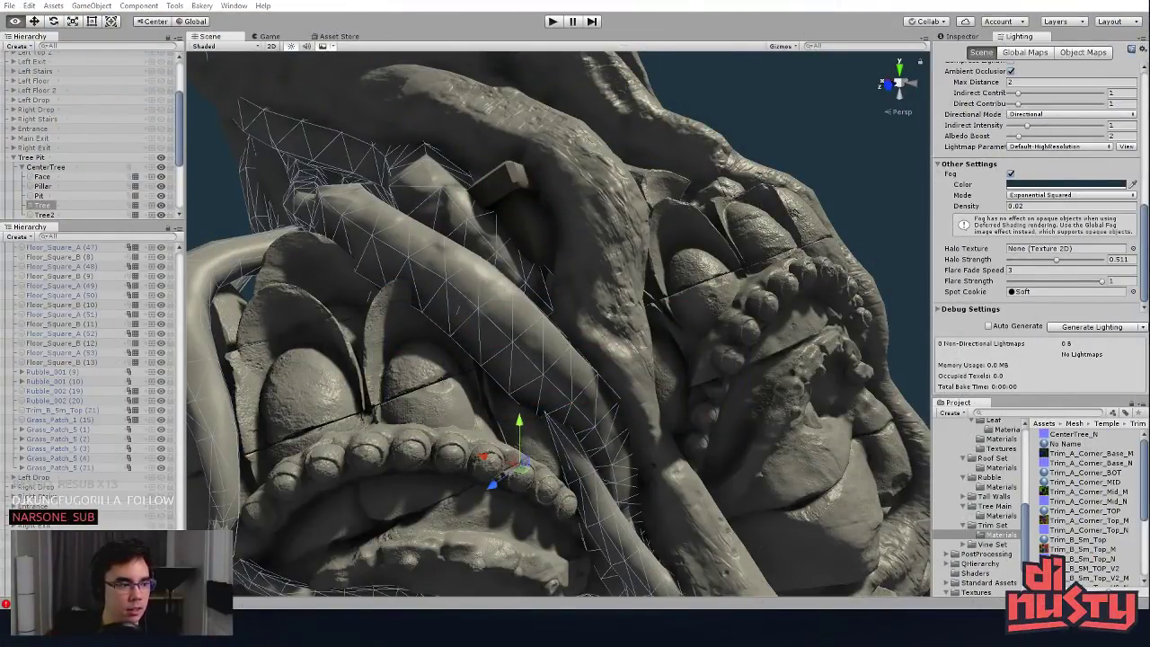
pyautogui.hotkey('alt', 'Tab')
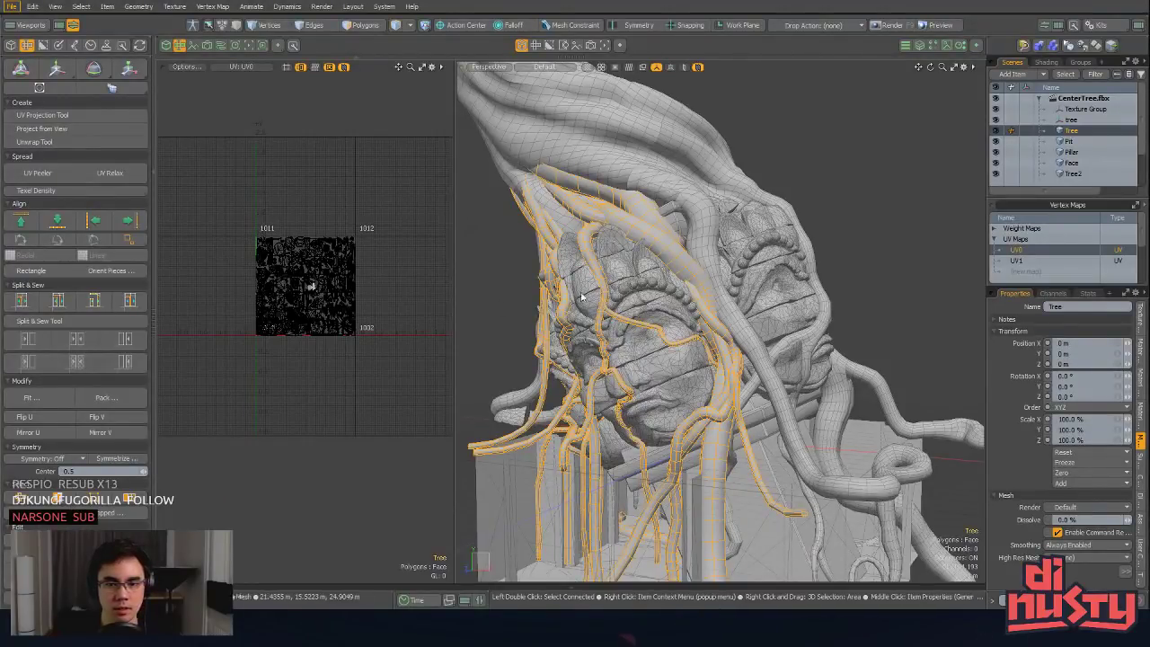
pyautogui.click(826, 182)
pyautogui.click(634, 234)
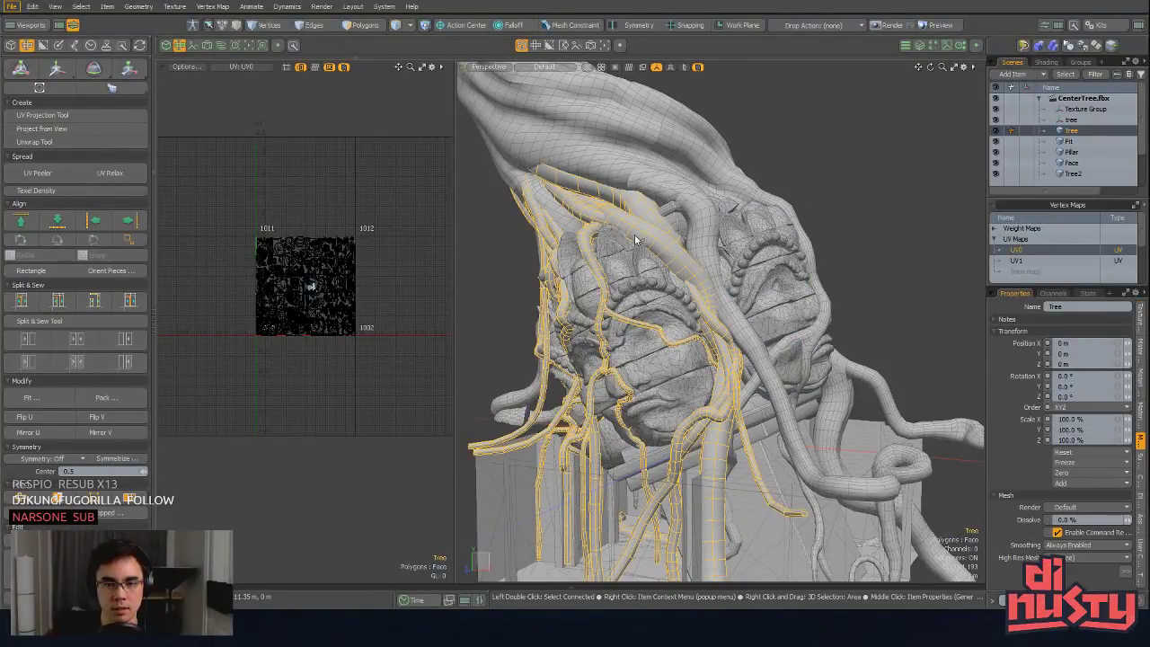
pyautogui.hotkey('alt', 'Tab')
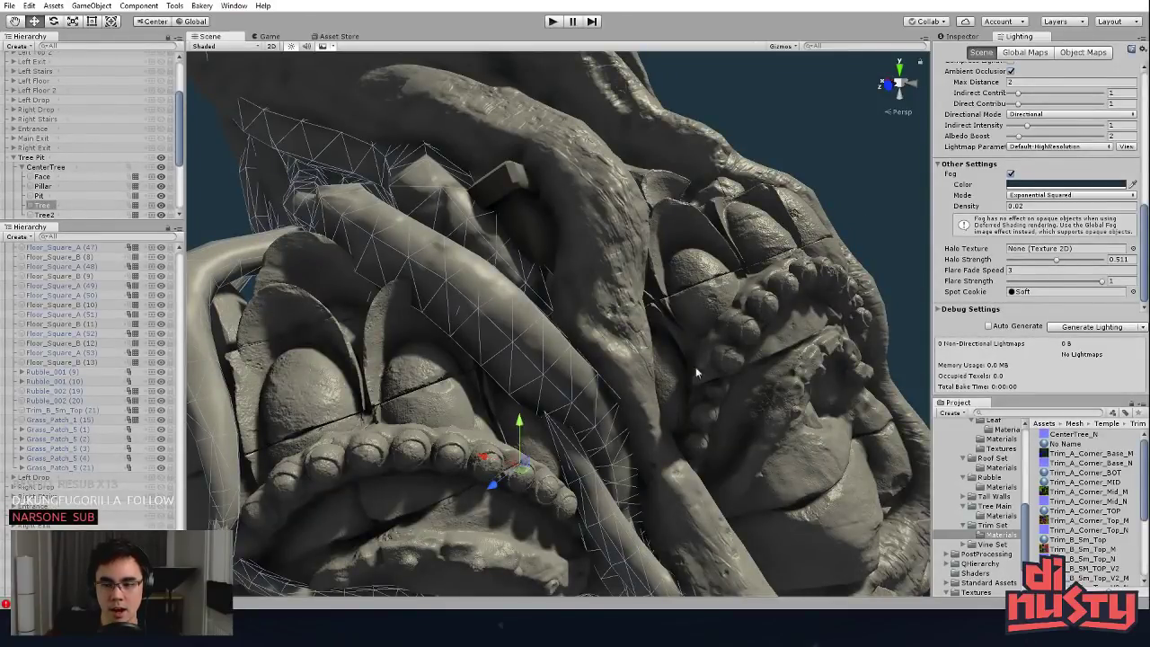
# Step: Set the Tree material's secondary maps to the UV1 set and check the smooth root up close
pyautogui.click(959, 36)
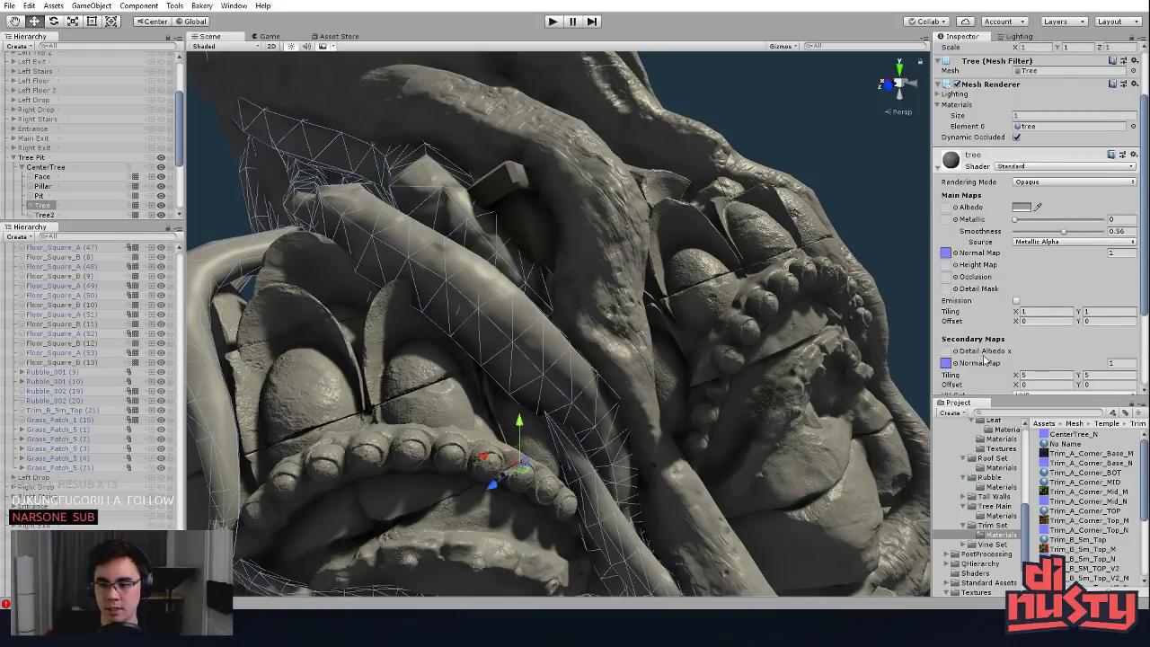
pyautogui.scroll(-1, 997, 353)
pyautogui.click(1034, 360)
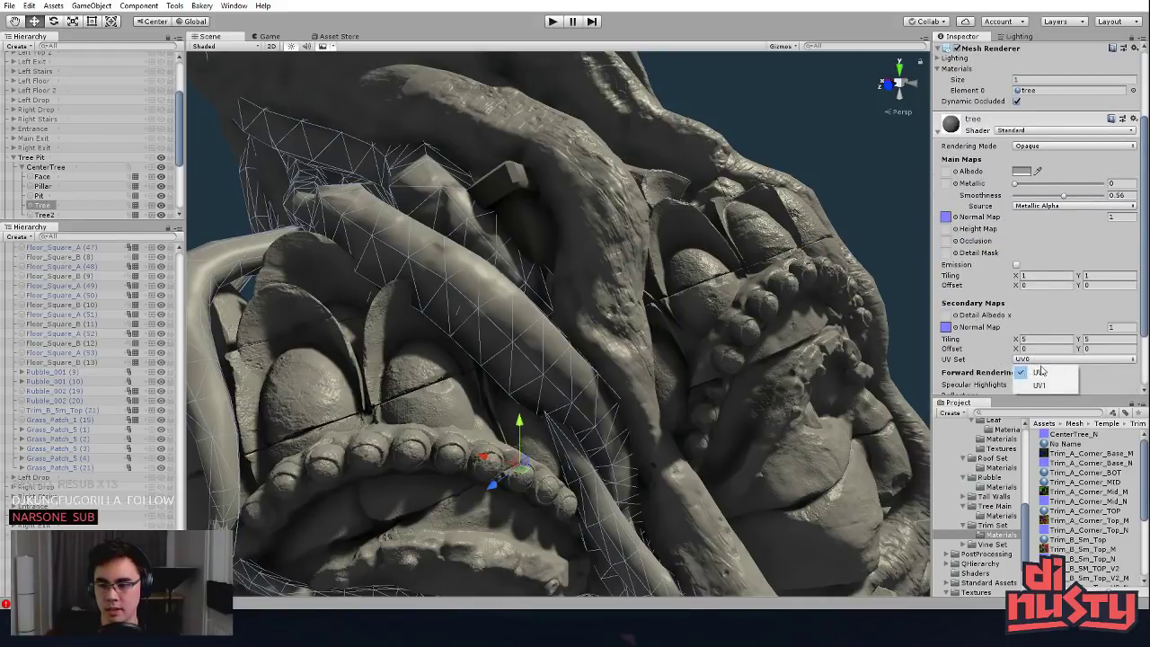
pyautogui.click(1035, 385)
pyautogui.click(822, 177)
pyautogui.keyDown('alt'); pyautogui.moveTo(575, 302); pyautogui.dragTo(552, 315); pyautogui.keyUp('alt')
pyautogui.keyDown('alt'); pyautogui.moveTo(553, 315); pyautogui.dragTo(593, 335, button='right'); pyautogui.keyUp('alt')
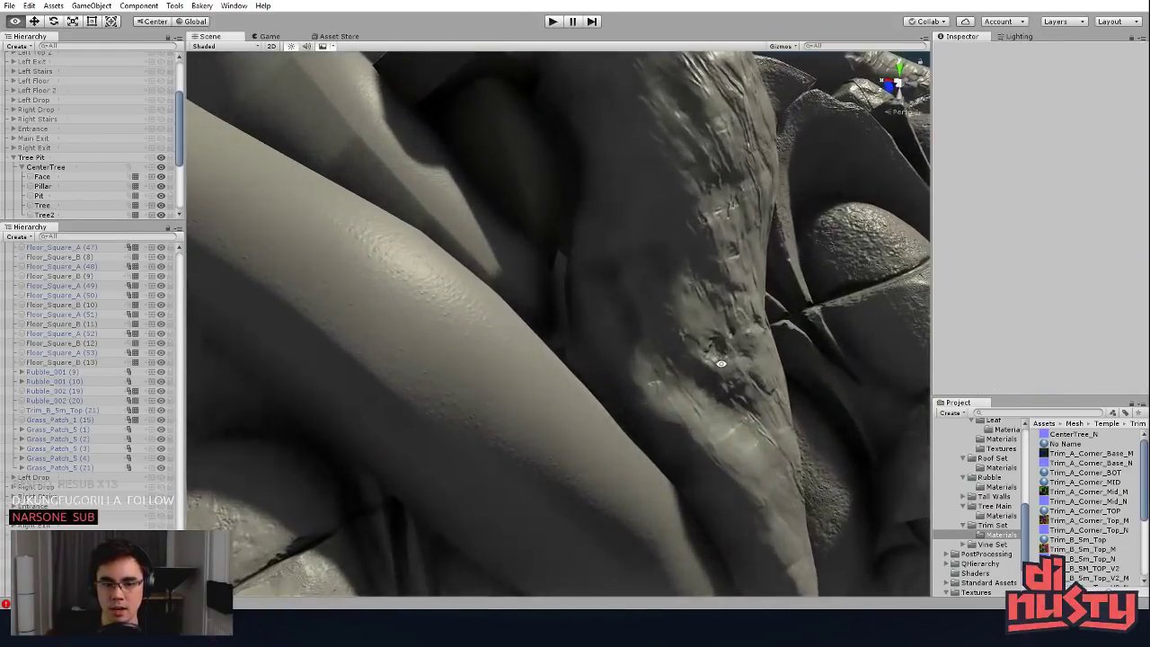
pyautogui.keyDown('alt'); pyautogui.moveTo(593, 334); pyautogui.dragTo(657, 362, button='middle'); pyautogui.keyUp('alt')
pyautogui.keyDown('alt'); pyautogui.moveTo(657, 363); pyautogui.dragTo(709, 370); pyautogui.keyUp('alt')
# Step: Try secondary map tilings of 2 and 1 in X and Y on the Tree material and compare the root with Tree2
pyautogui.click(577, 351)
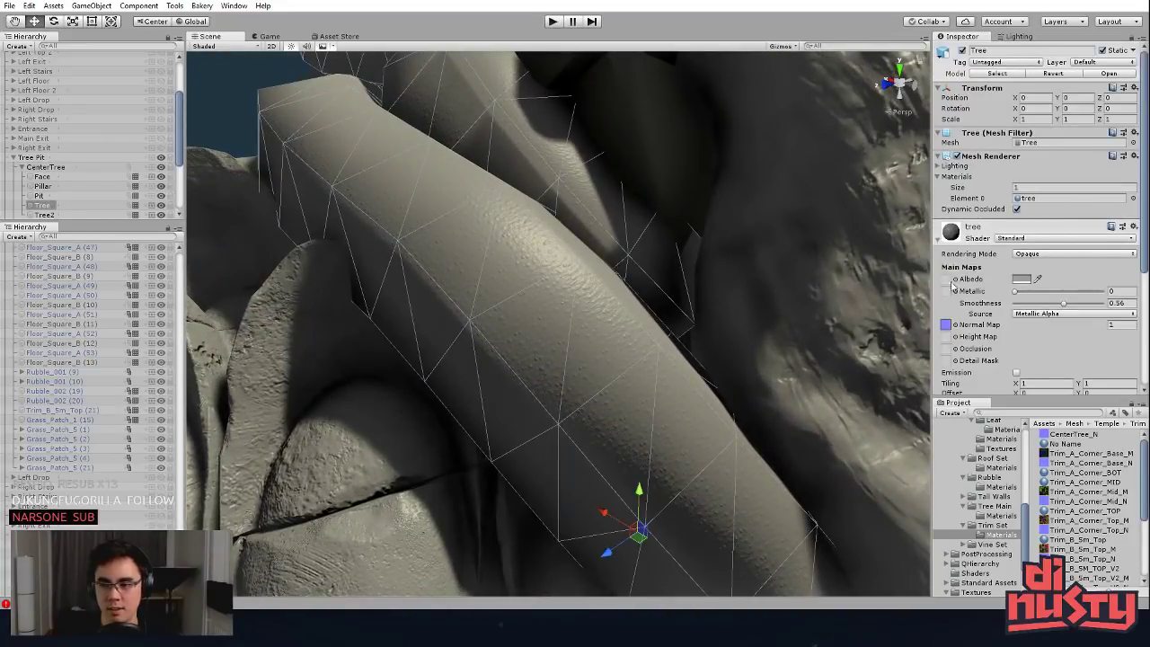
pyautogui.scroll(-3, 994, 337)
pyautogui.click(1040, 340)
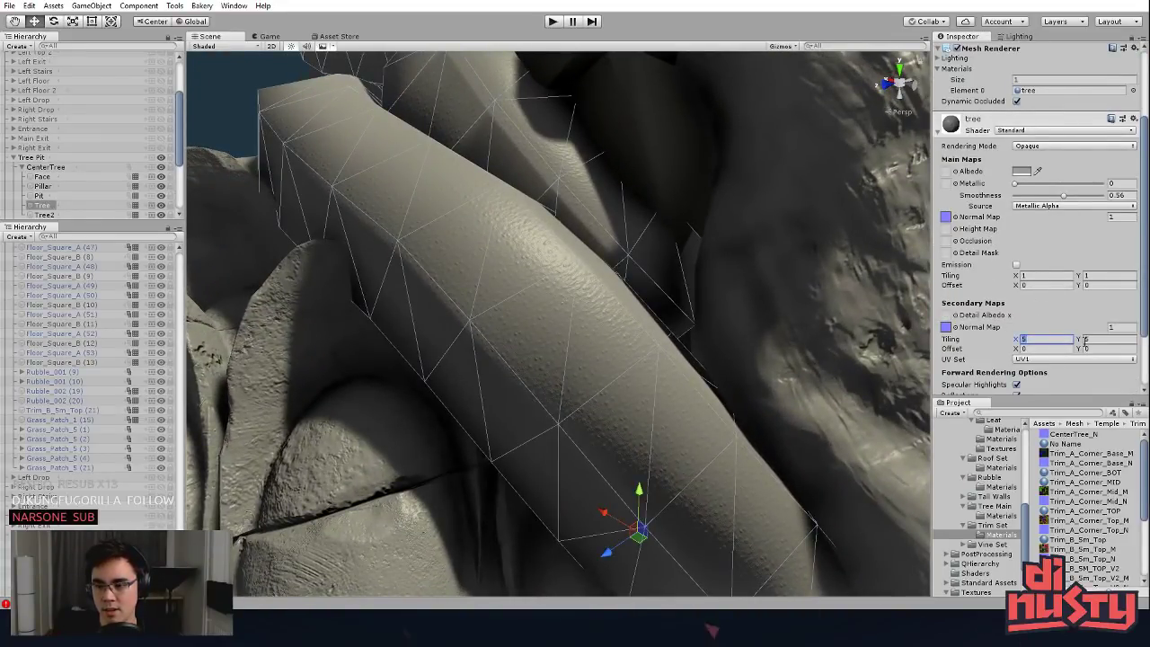
pyautogui.write('2')
pyautogui.press('Tab')
pyautogui.write('2')
pyautogui.click(1053, 340)
pyautogui.write('1')
pyautogui.press('Tab')
pyautogui.write('1')
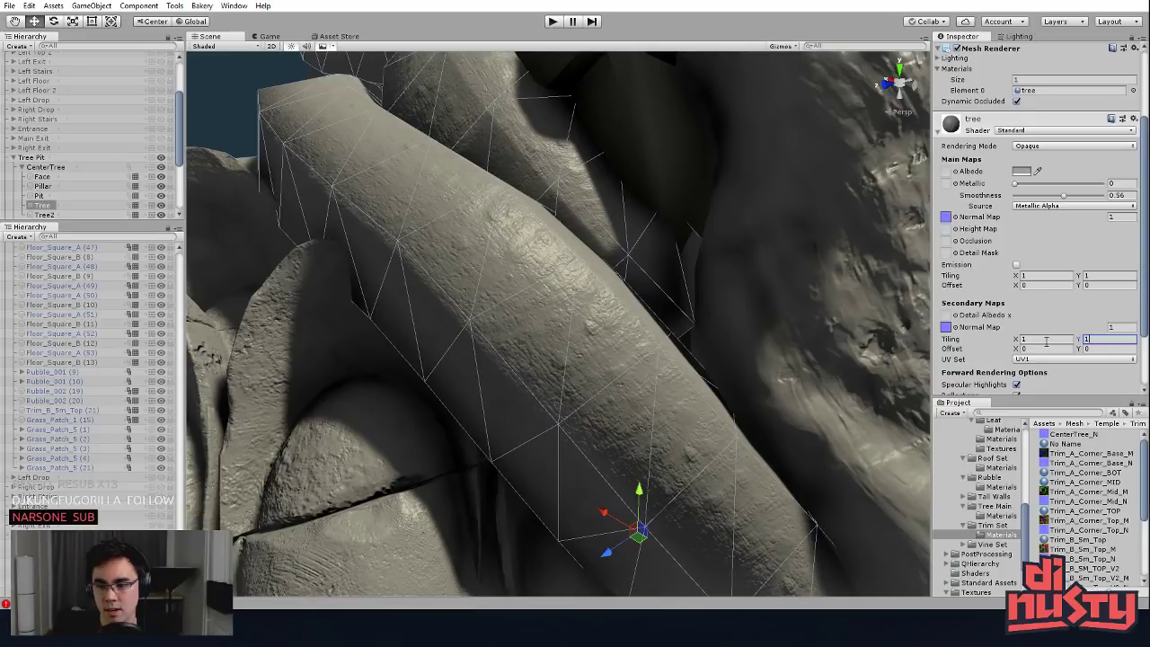
pyautogui.click(1054, 339)
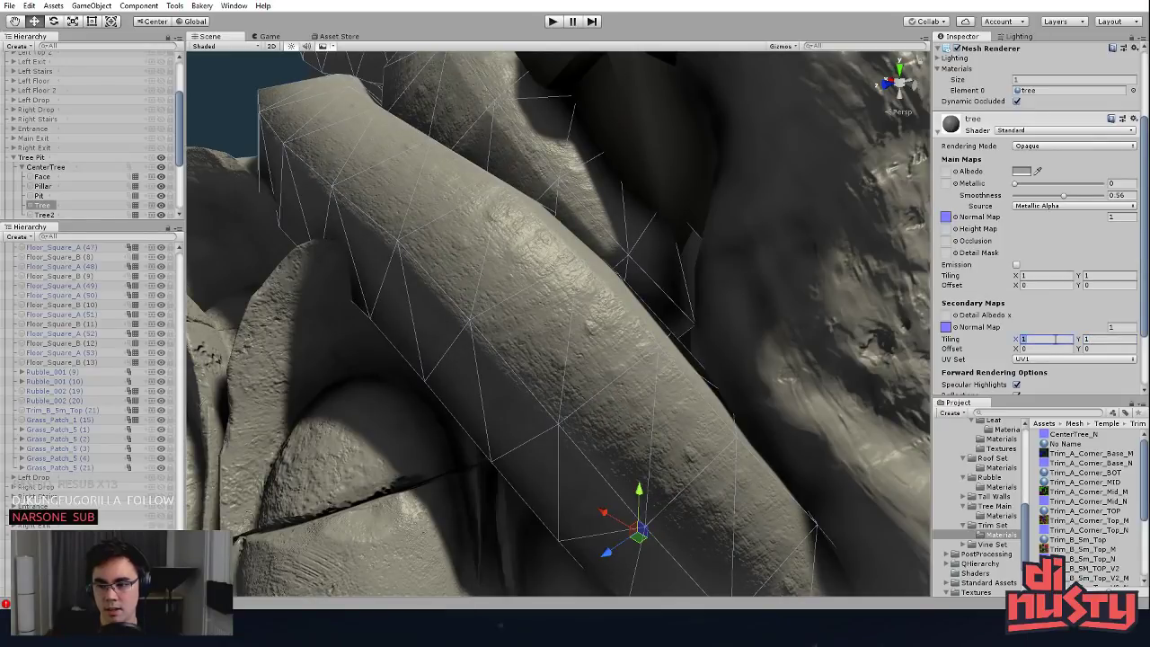
pyautogui.keyDown('alt'); pyautogui.moveTo(735, 313); pyautogui.dragTo(791, 291); pyautogui.keyUp('alt')
pyautogui.moveTo(792, 290); pyautogui.dragTo(716, 310, button='middle')
pyautogui.click(715, 308)
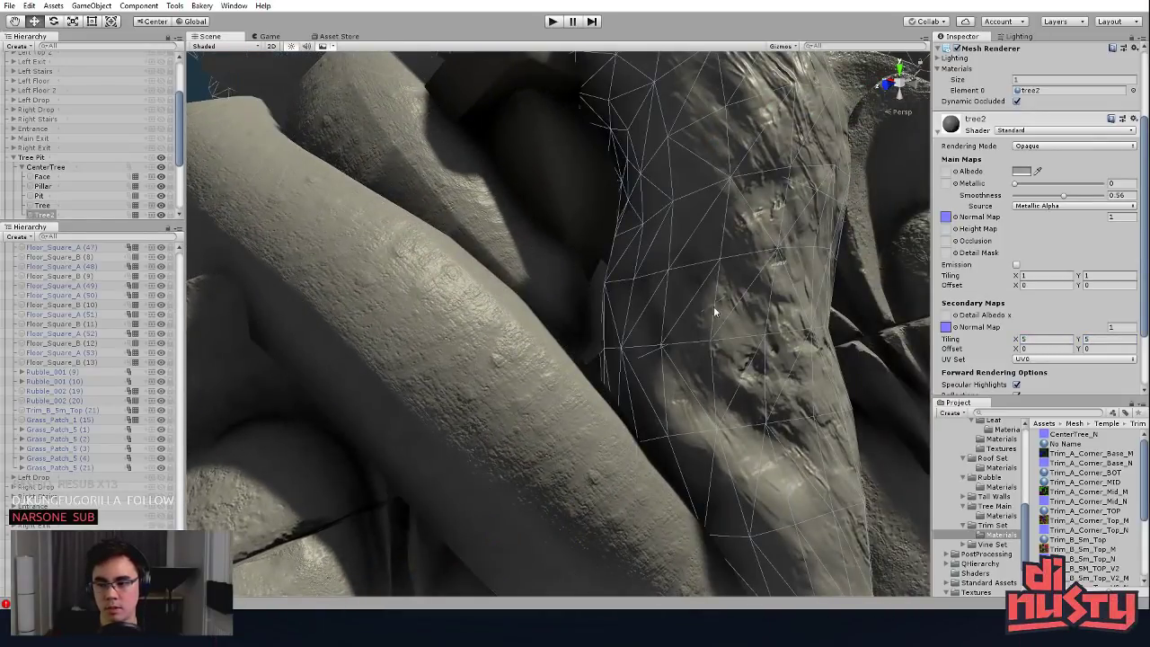
# Step: Set the Tree material's secondary map tiling to 5 in both X and Y
pyautogui.click(544, 356)
pyautogui.click(1057, 342)
pyautogui.write('5')
pyautogui.press('Tab')
pyautogui.write('5')
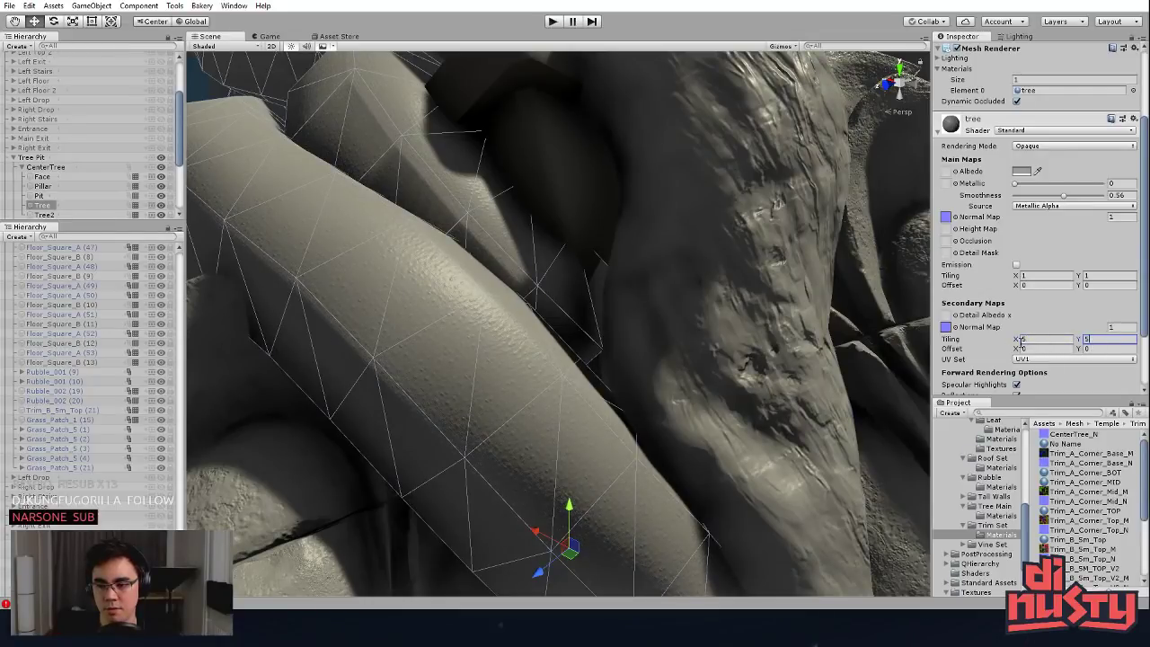
# Step: Examine the fine surface detail on the smooth root against the neighbouring bark and stone faces
pyautogui.click(574, 322)
pyautogui.keyDown('alt'); pyautogui.moveTo(574, 321); pyautogui.dragTo(634, 320); pyautogui.keyUp('alt')
pyautogui.keyDown('alt'); pyautogui.moveTo(634, 320); pyautogui.dragTo(617, 355, button='right'); pyautogui.keyUp('alt')
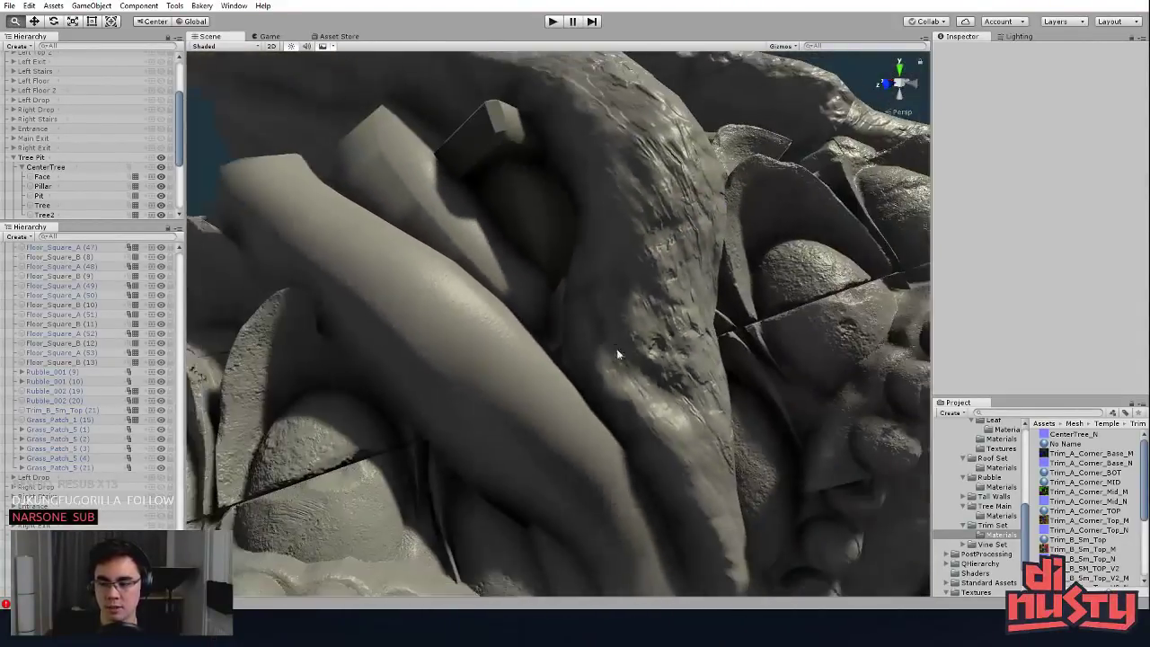
pyautogui.keyDown('alt'); pyautogui.moveTo(617, 353); pyautogui.dragTo(644, 342); pyautogui.keyUp('alt')
pyautogui.keyDown('alt'); pyautogui.moveTo(800, 244); pyautogui.dragTo(809, 252); pyautogui.keyUp('alt')
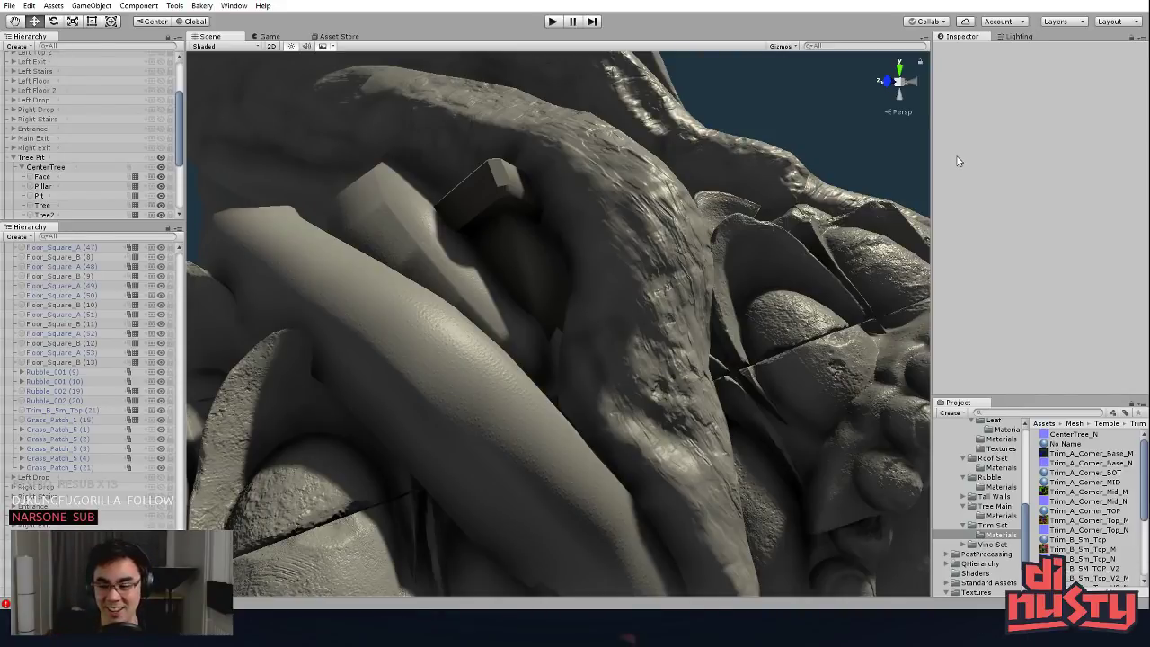
pyautogui.moveTo(831, 128)
pyautogui.keyDown('alt'); pyautogui.mouseDown()
pyautogui.moveTo(853, 190)
pyautogui.moveTo(740, 211)
pyautogui.moveTo(759, 197)
pyautogui.mouseUp(); pyautogui.keyUp('alt')
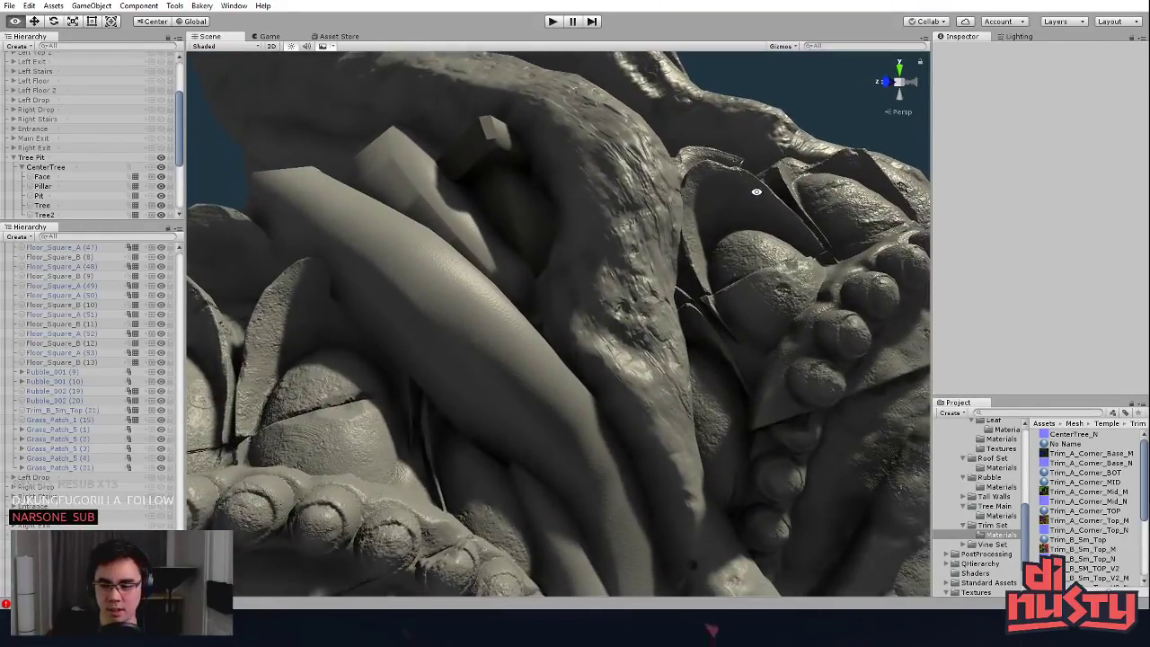
pyautogui.moveTo(754, 188); pyautogui.dragTo(726, 192, button='middle')
# Step: Switch to Modo, display the Tree mesh's UV1 map and locate a polygon of the smooth root in it
pyautogui.hotkey('alt', 'Tab')
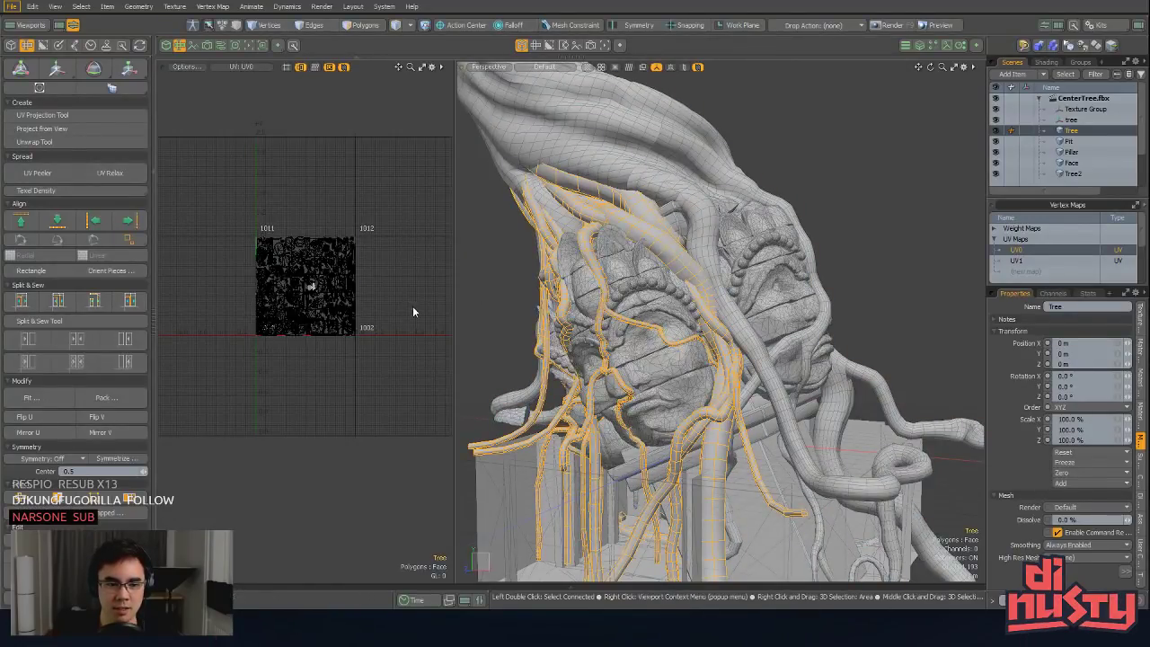
pyautogui.click(1069, 296)
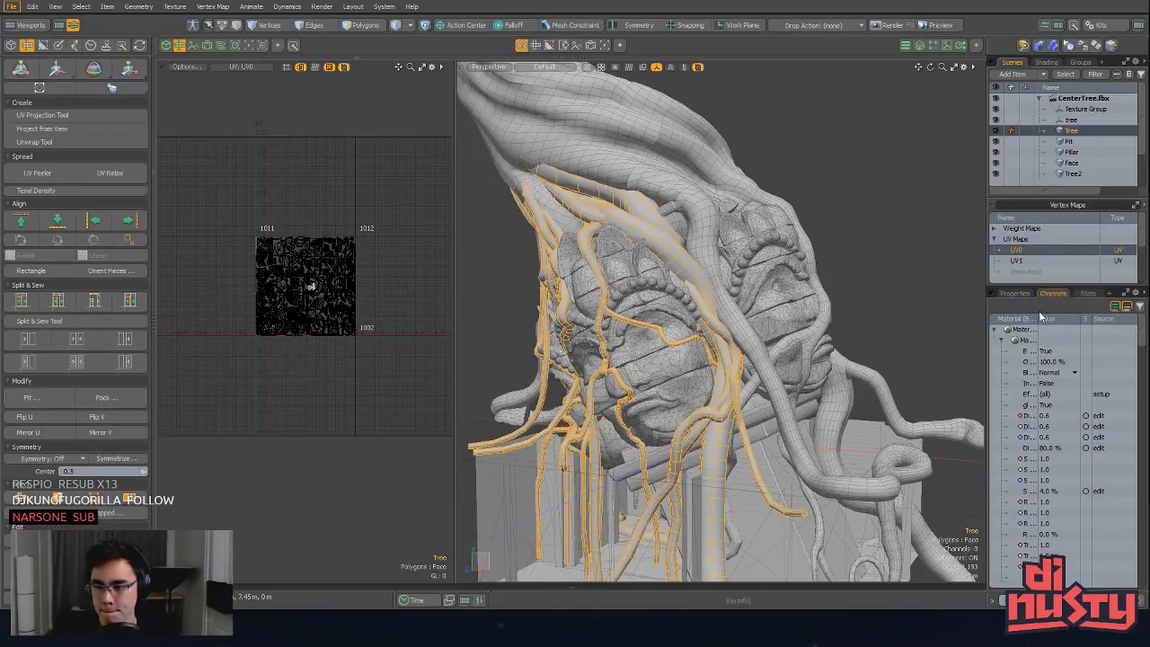
pyautogui.click(1017, 260)
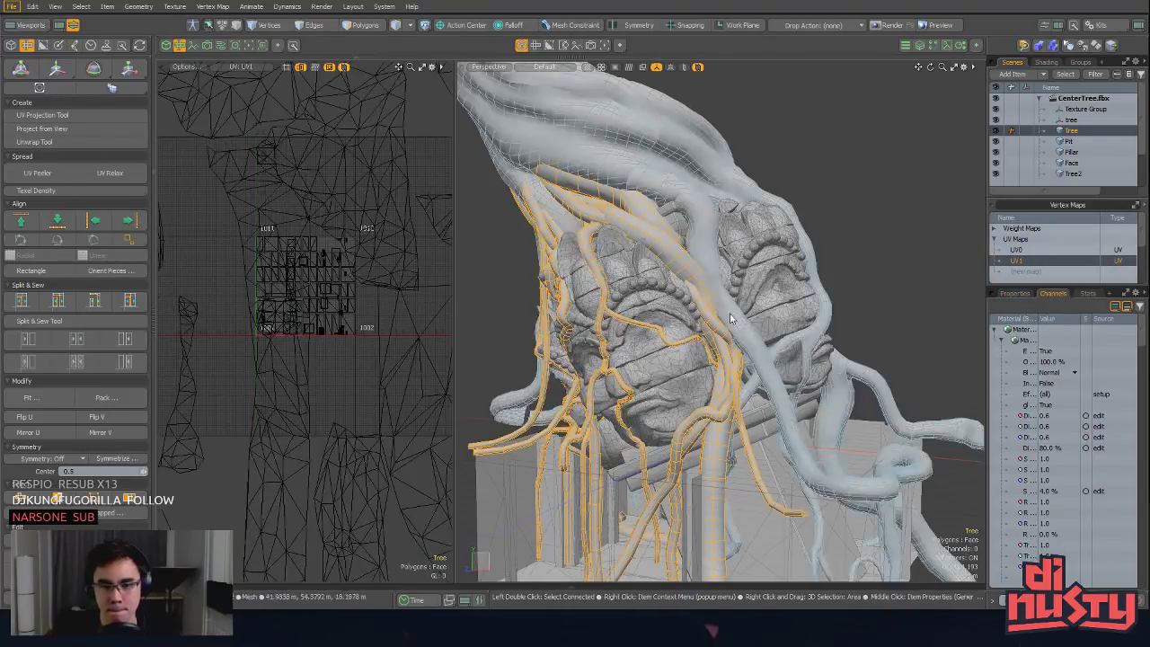
pyautogui.press('3')
pyautogui.click(670, 263)
pyautogui.hotkey('shift', 'a')
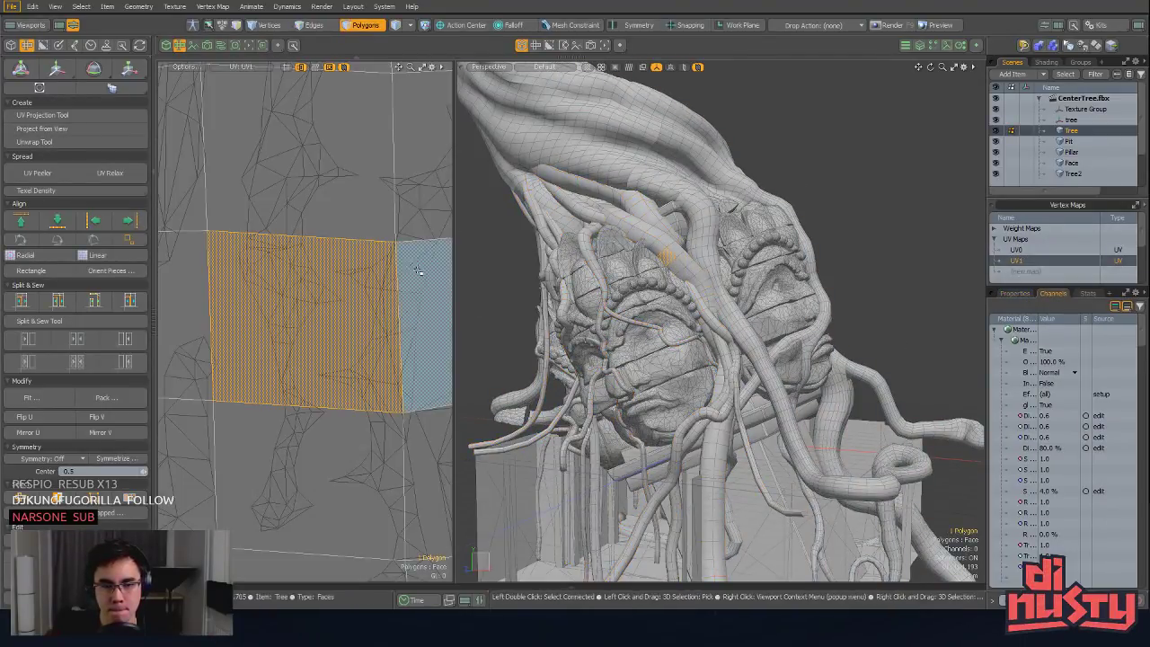
# Step: Select the Tree mesh's gridded root strips in the UV1 map and scale them down
pyautogui.scroll(-12, 398, 295)
pyautogui.keyDown('alt'); pyautogui.moveTo(347, 338); pyautogui.dragTo(295, 327); pyautogui.keyUp('alt')
pyautogui.scroll(-6, 281, 259)
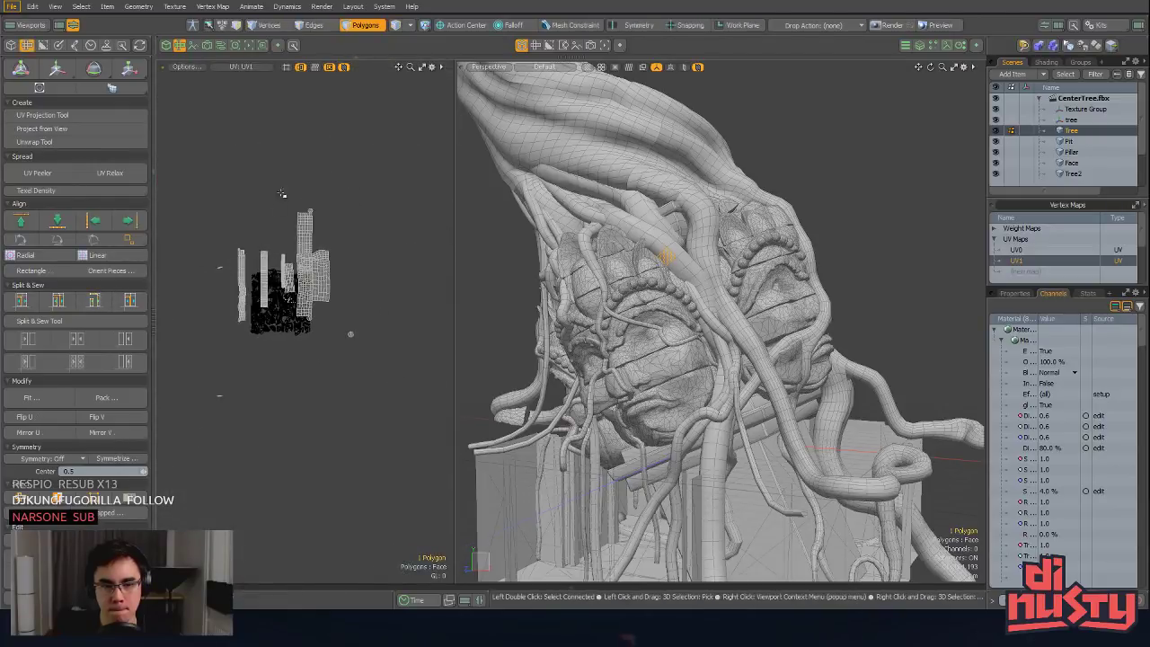
pyautogui.keyDown('alt'); pyautogui.moveTo(235, 243); pyautogui.dragTo(303, 256); pyautogui.keyUp('alt')
pyautogui.moveTo(302, 179); pyautogui.dragTo(435, 284, button='right')
pyautogui.keyDown('alt'); pyautogui.keyDown('shift'); pyautogui.moveTo(416, 242); pyautogui.dragTo(356, 198); pyautogui.keyUp('shift'); pyautogui.keyUp('alt')
pyautogui.keyDown('ctrl'); pyautogui.keyDown('alt'); pyautogui.moveTo(297, 211); pyautogui.dragTo(352, 278); pyautogui.keyUp('alt'); pyautogui.keyUp('ctrl')
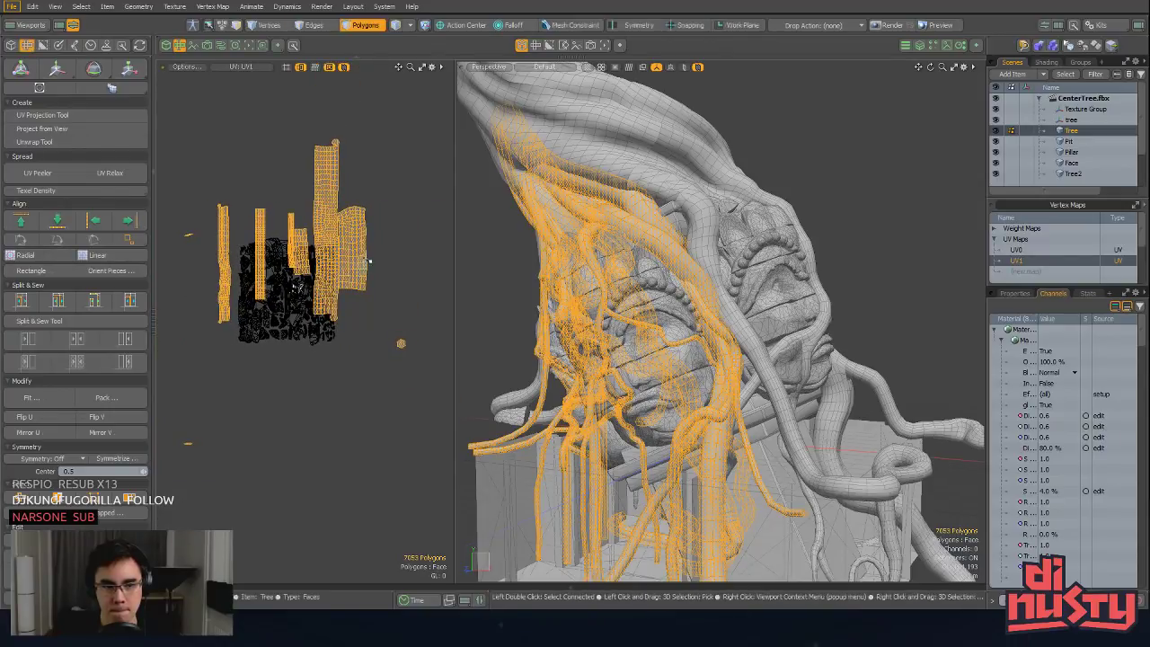
pyautogui.press('r')
pyautogui.moveTo(349, 237); pyautogui.dragTo(308, 238)
# Step: Switch back to Unity and examine the detail on the Tree root and the framed Tree2 trunk
pyautogui.hotkey('alt', 'Tab')
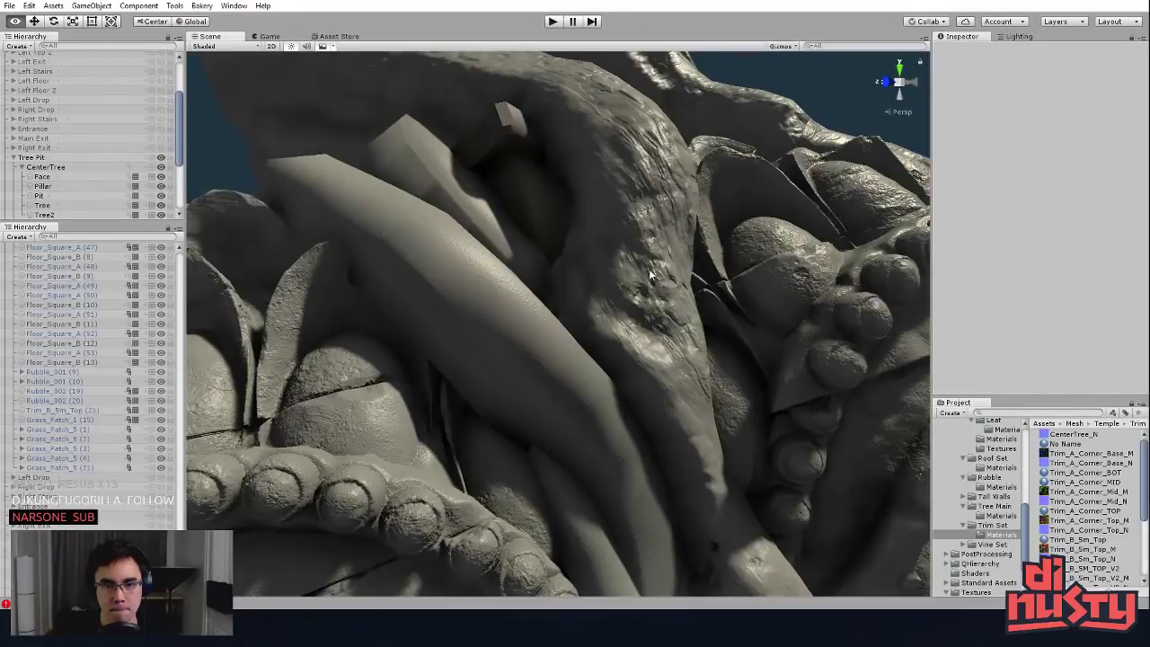
pyautogui.click(663, 224)
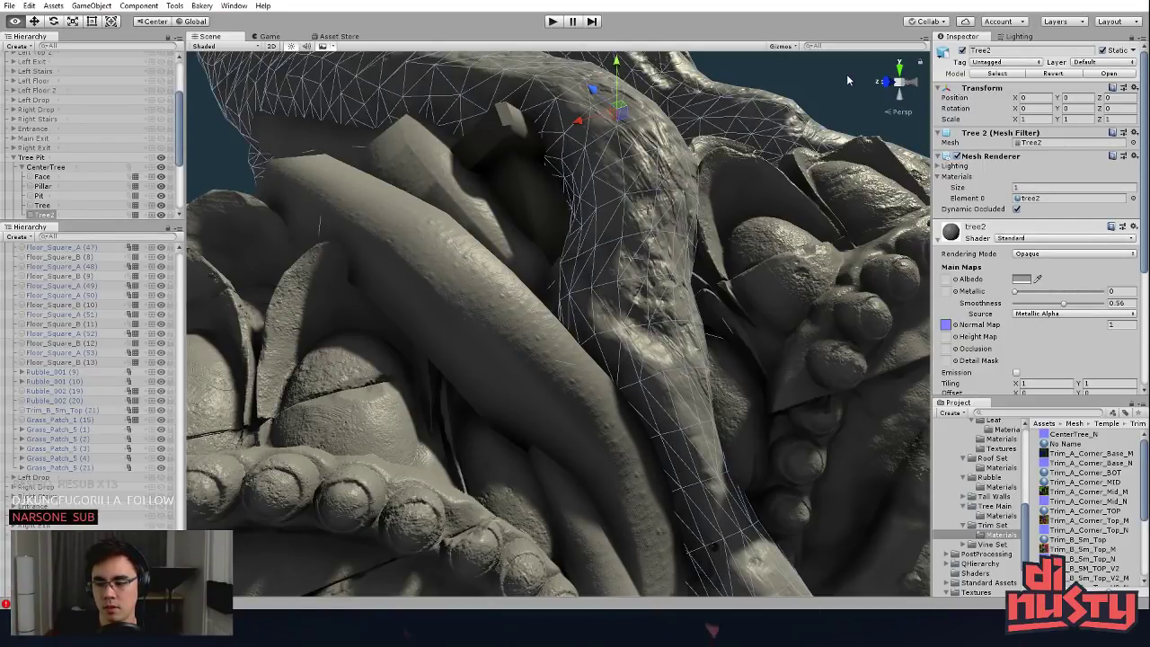
pyautogui.click(428, 265)
pyautogui.click(789, 59)
pyautogui.click(693, 108)
pyautogui.press('f')
pyautogui.keyDown('alt'); pyautogui.moveTo(721, 242); pyautogui.dragTo(814, 324); pyautogui.keyUp('alt')
pyautogui.click(814, 324)
# Step: Search the project for a flat normal map for the Tree2 material and undo the last changes
pyautogui.click(542, 341)
pyautogui.scroll(-3, 976, 336)
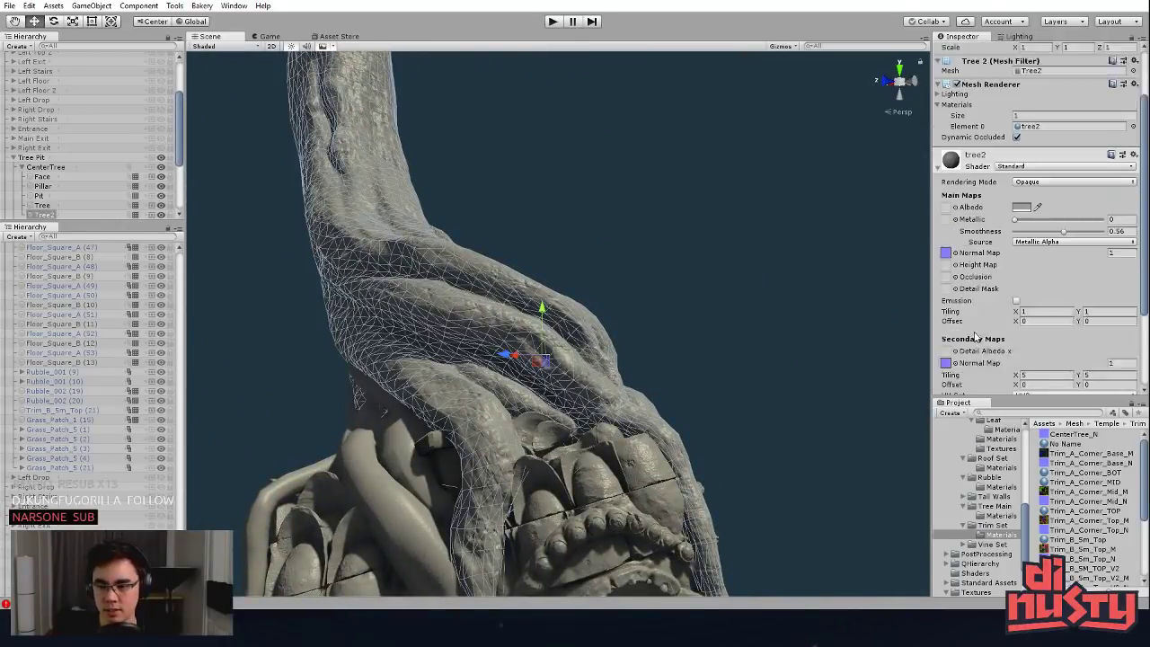
pyautogui.scroll(-2, 977, 337)
pyautogui.write('flat')
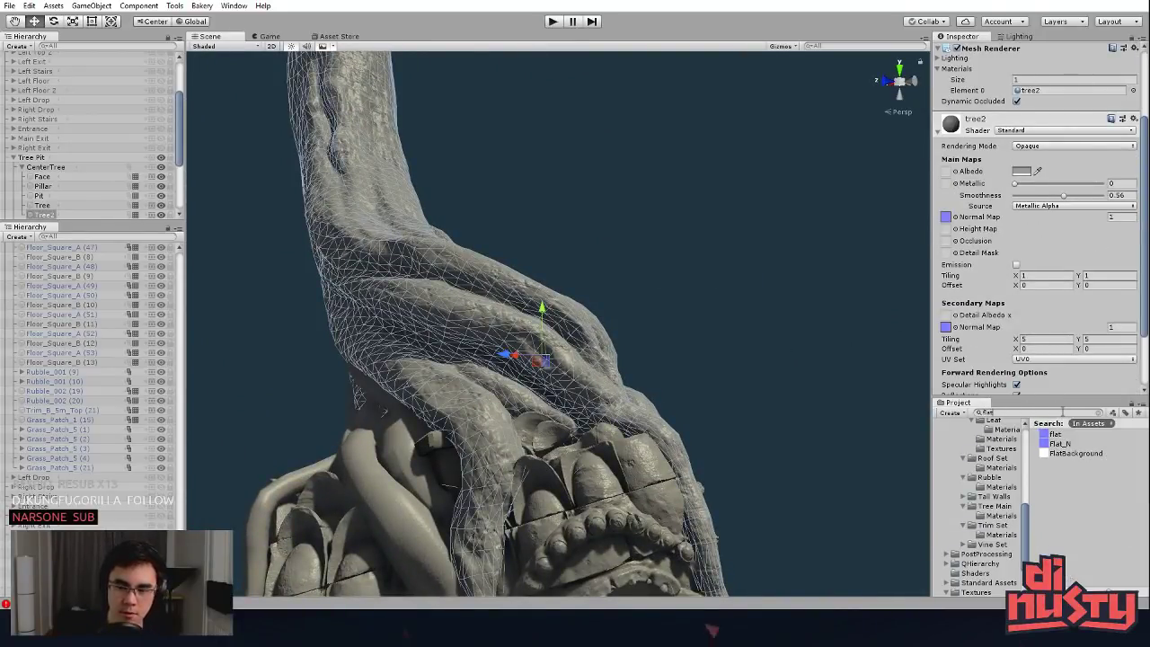
pyautogui.click(786, 336)
pyautogui.keyDown('alt'); pyautogui.moveTo(785, 335); pyautogui.dragTo(621, 341); pyautogui.keyUp('alt')
pyautogui.hotkey('ctrl', 'z')
pyautogui.hotkey('ctrl', 'z')
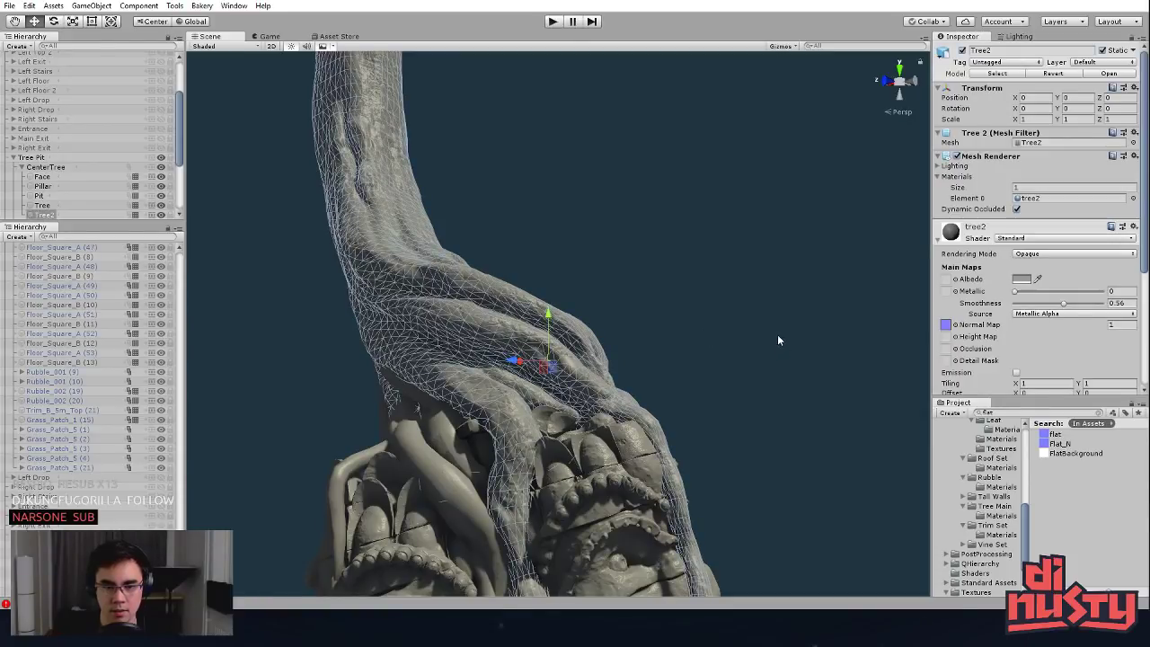
# Step: Examine the size of the detail bumps on the Tree mesh's thick root up close
pyautogui.click(779, 335)
pyautogui.keyDown('alt'); pyautogui.moveTo(778, 335); pyautogui.dragTo(771, 310); pyautogui.keyUp('alt')
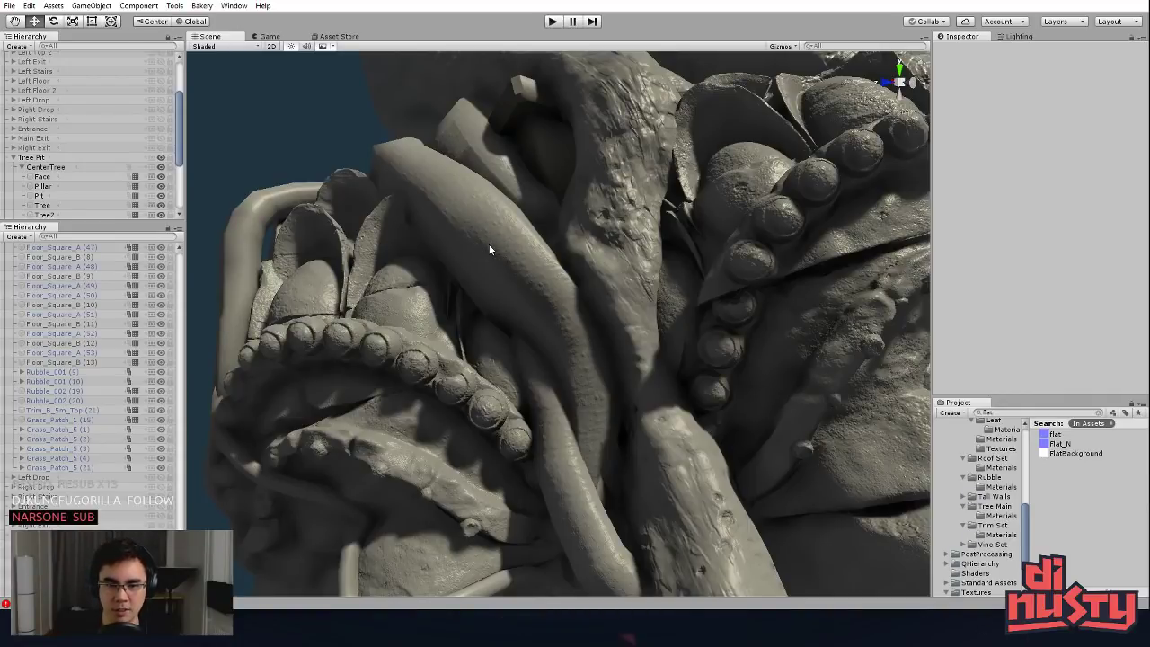
pyautogui.keyDown('alt'); pyautogui.moveTo(490, 250); pyautogui.dragTo(572, 337, button='middle'); pyautogui.keyUp('alt')
pyautogui.keyDown('alt'); pyautogui.moveTo(571, 337); pyautogui.dragTo(841, 370, button='right'); pyautogui.keyUp('alt')
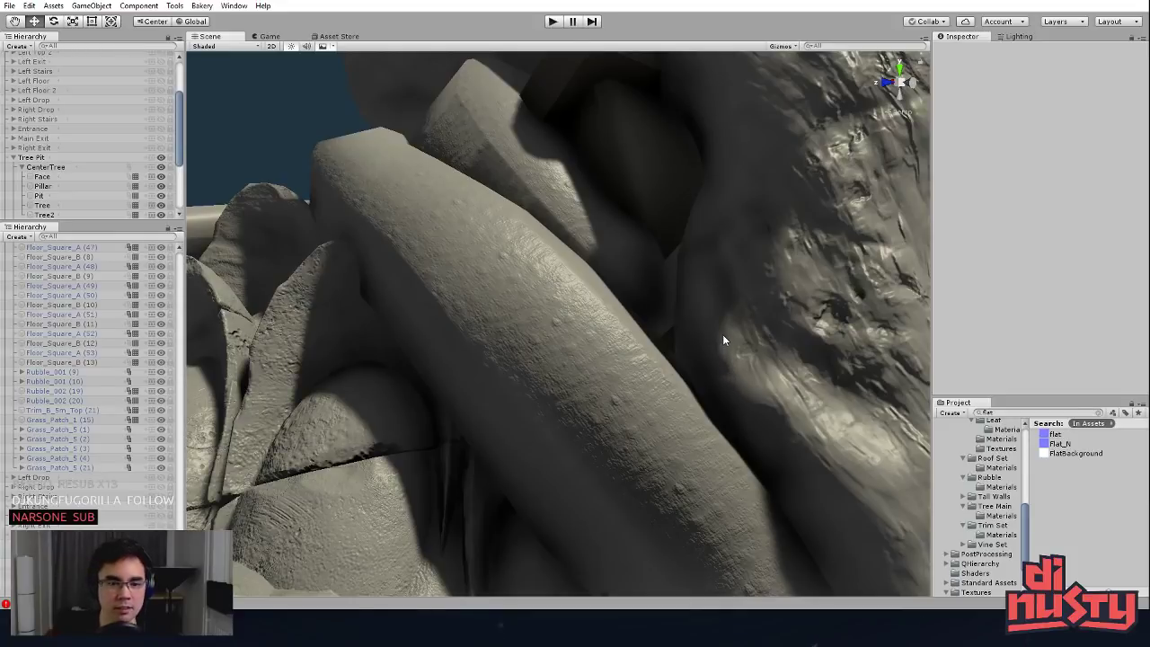
pyautogui.click(593, 326)
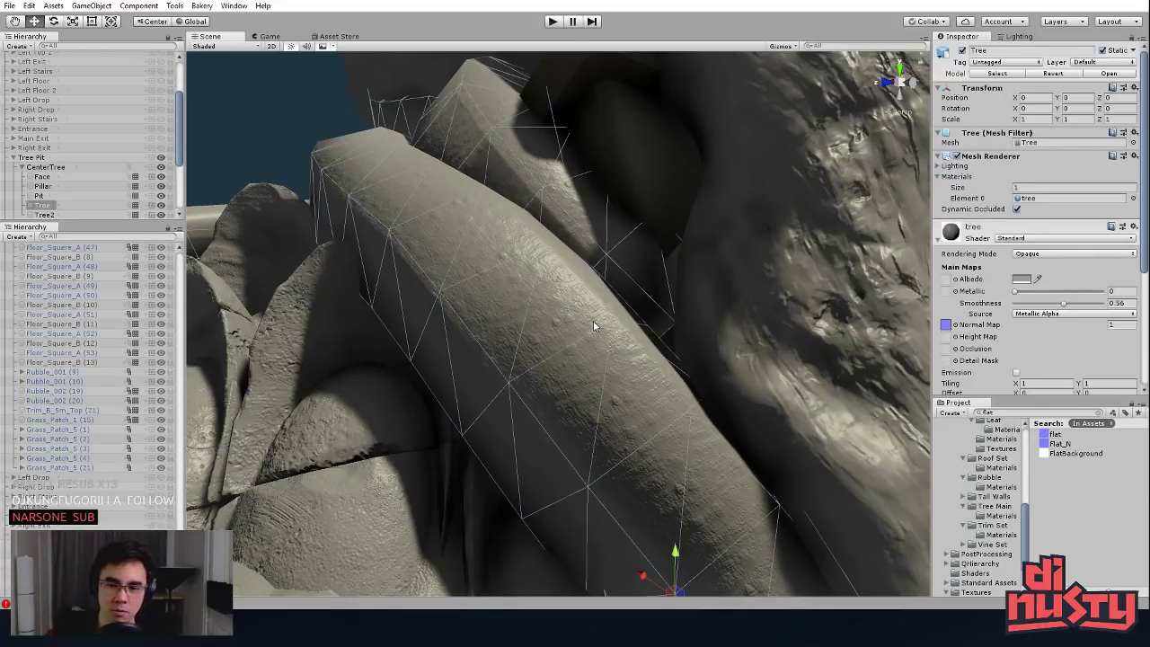
pyautogui.click(251, 158)
# Step: Switch to Modo, scale the selected root strips down in the UV1 map, and check the root detail in Unity
pyautogui.hotkey('alt', 'Tab')
pyautogui.keyDown('alt'); pyautogui.keyDown('shift'); pyautogui.moveTo(304, 338); pyautogui.dragTo(436, 349); pyautogui.keyUp('shift'); pyautogui.keyUp('alt')
pyautogui.keyDown('alt'); pyautogui.keyDown('shift'); pyautogui.moveTo(437, 349); pyautogui.dragTo(374, 368); pyautogui.keyUp('shift'); pyautogui.keyUp('alt')
pyautogui.press('q')
pyautogui.press('y')
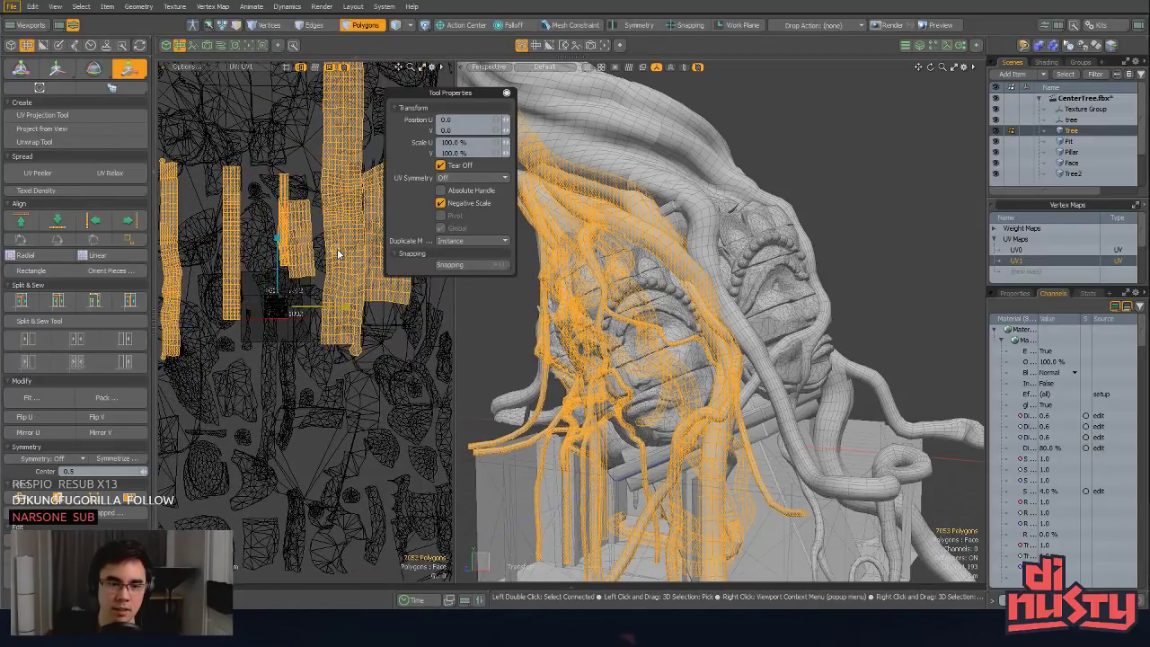
pyautogui.scroll(-5, 338, 254)
pyautogui.hotkey('alt', 'Tab')
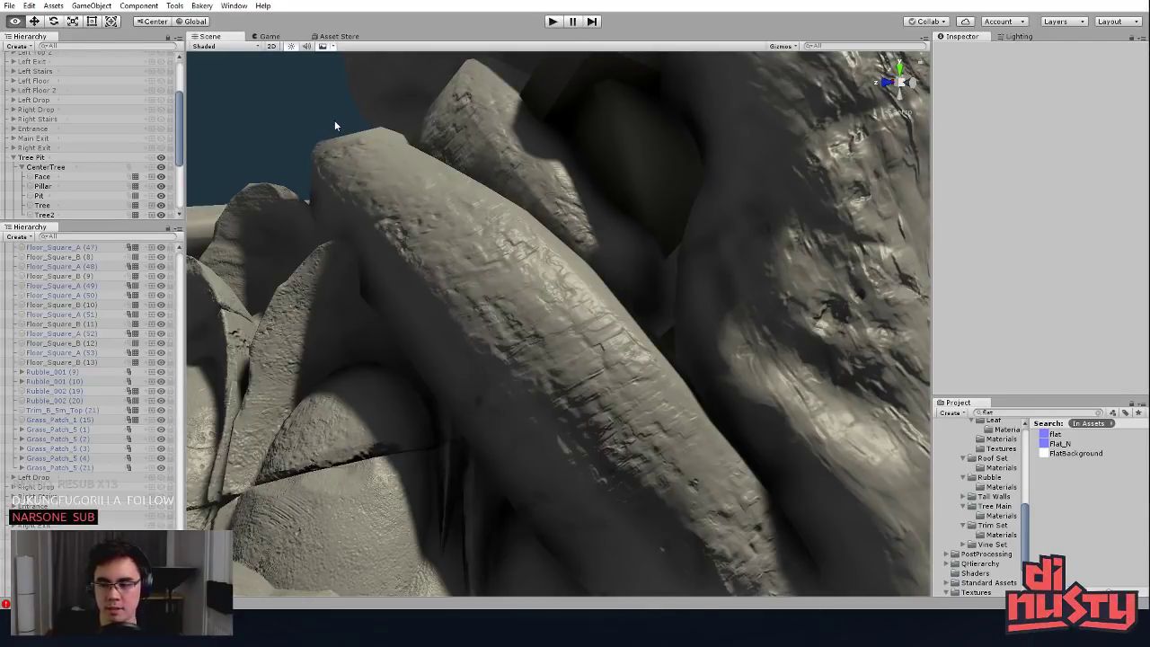
pyautogui.scroll(-4, 419, 171)
pyautogui.keyDown('alt'); pyautogui.moveTo(419, 171); pyautogui.dragTo(430, 218); pyautogui.keyUp('alt')
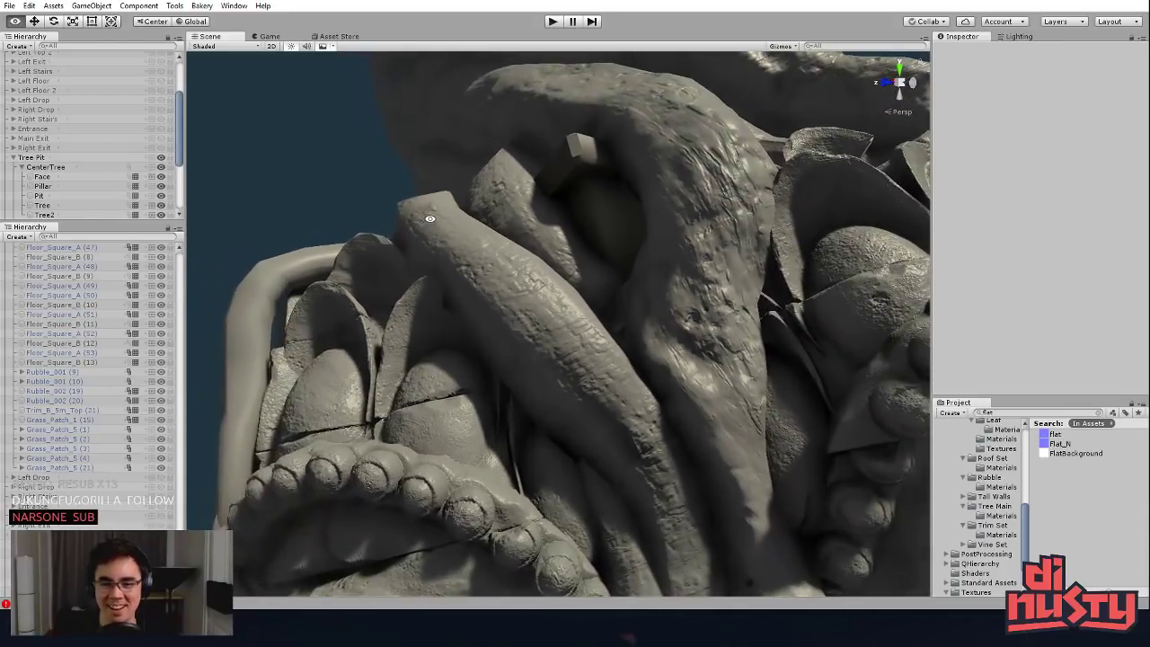
# Step: In Modo, scale the selected root strips to 78% in the UV1 map, save the scene and return to Unity
pyautogui.hotkey('alt', 'Tab')
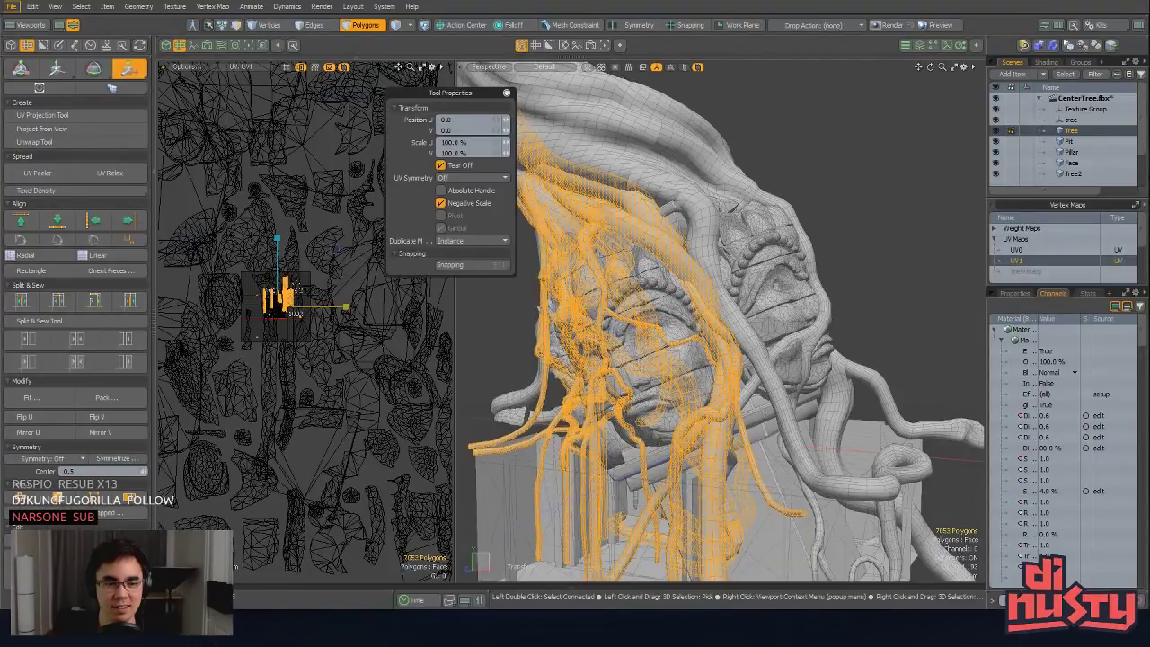
pyautogui.moveTo(336, 252); pyautogui.dragTo(326, 252)
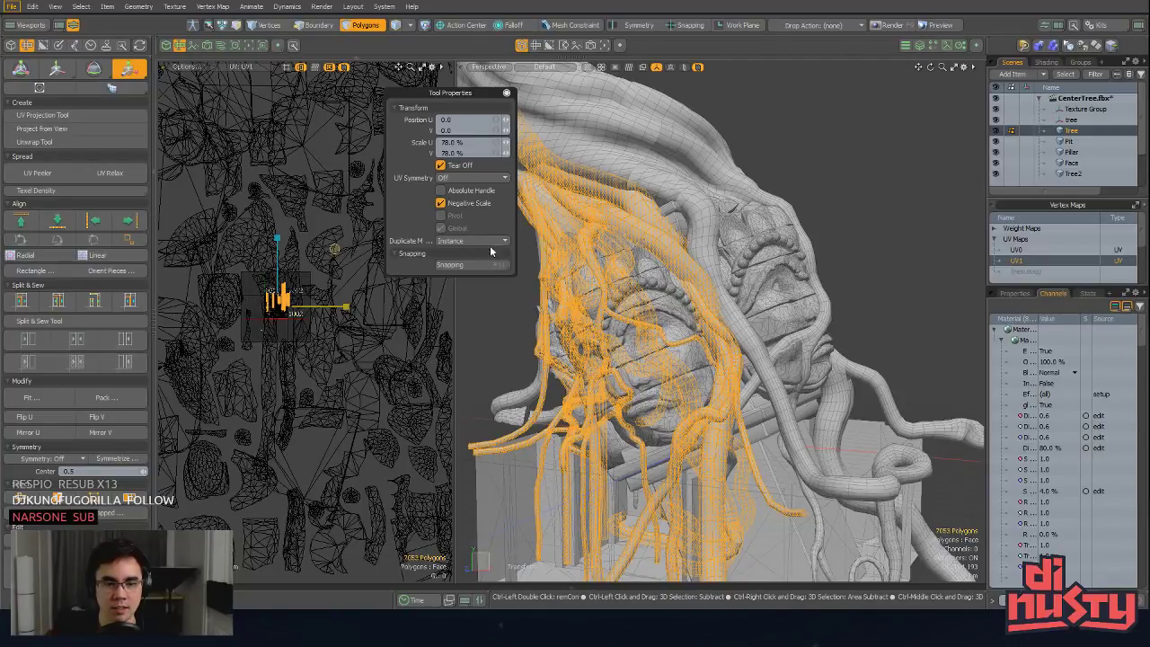
pyautogui.hotkey('ctrl', 's')
pyautogui.hotkey('alt', 'Tab')
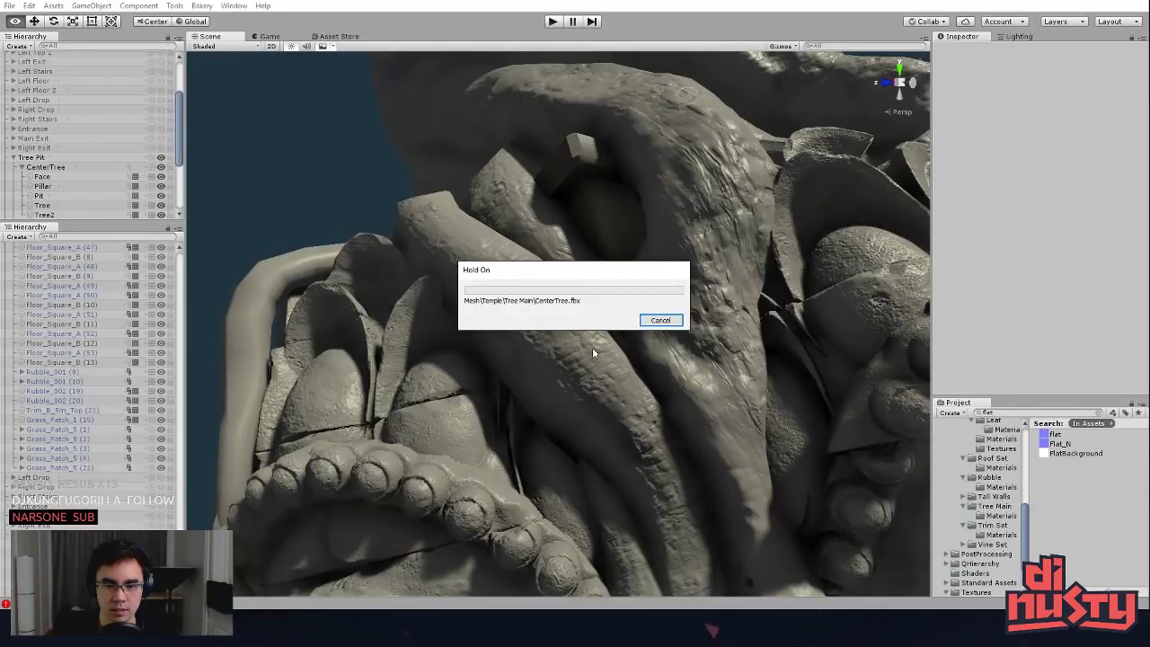
# Step: Examine the detail on the Tree roots beside the Tree2 trunk from several angles and distances
pyautogui.click(592, 352)
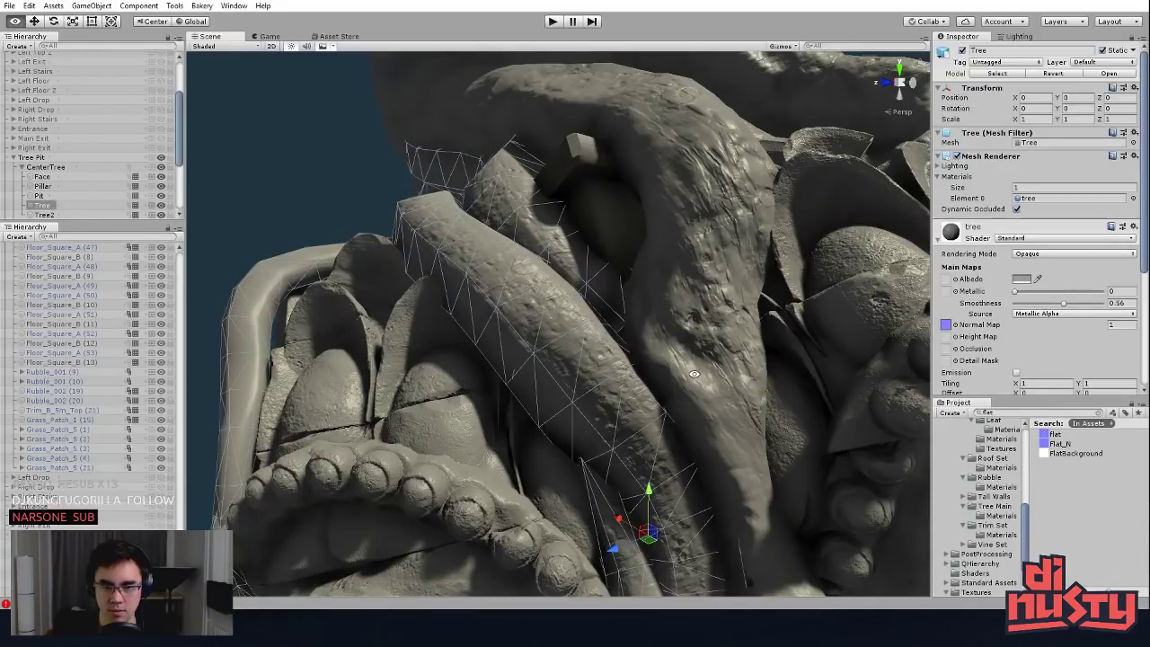
pyautogui.keyDown('alt'); pyautogui.moveTo(694, 374); pyautogui.dragTo(683, 360); pyautogui.keyUp('alt')
pyautogui.click(336, 186)
pyautogui.keyDown('alt'); pyautogui.moveTo(719, 251); pyautogui.dragTo(796, 259); pyautogui.keyUp('alt')
pyautogui.scroll(-5, 796, 260)
pyautogui.keyDown('alt'); pyautogui.moveTo(670, 216); pyautogui.dragTo(488, 246); pyautogui.keyUp('alt')
pyautogui.scroll(3, 593, 216)
pyautogui.scroll(3, 488, 245)
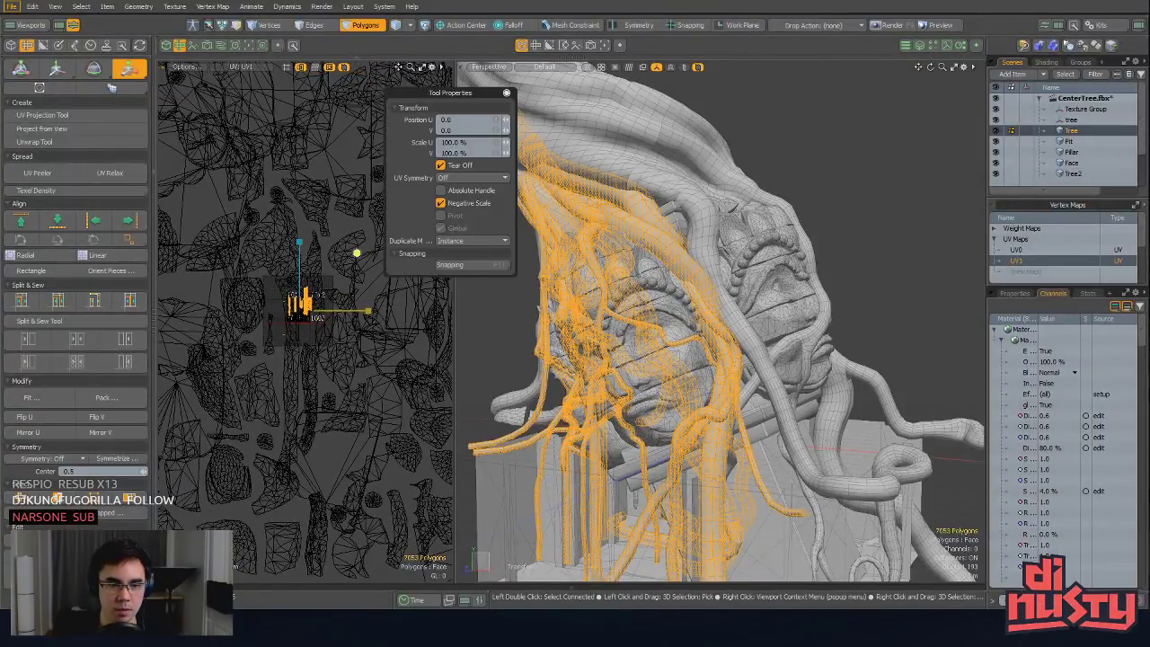
# Step: Rotate the selected root strips a quarter turn to horizontal in Modo's UV1 map and check the detail in Unity
pyautogui.press('e')
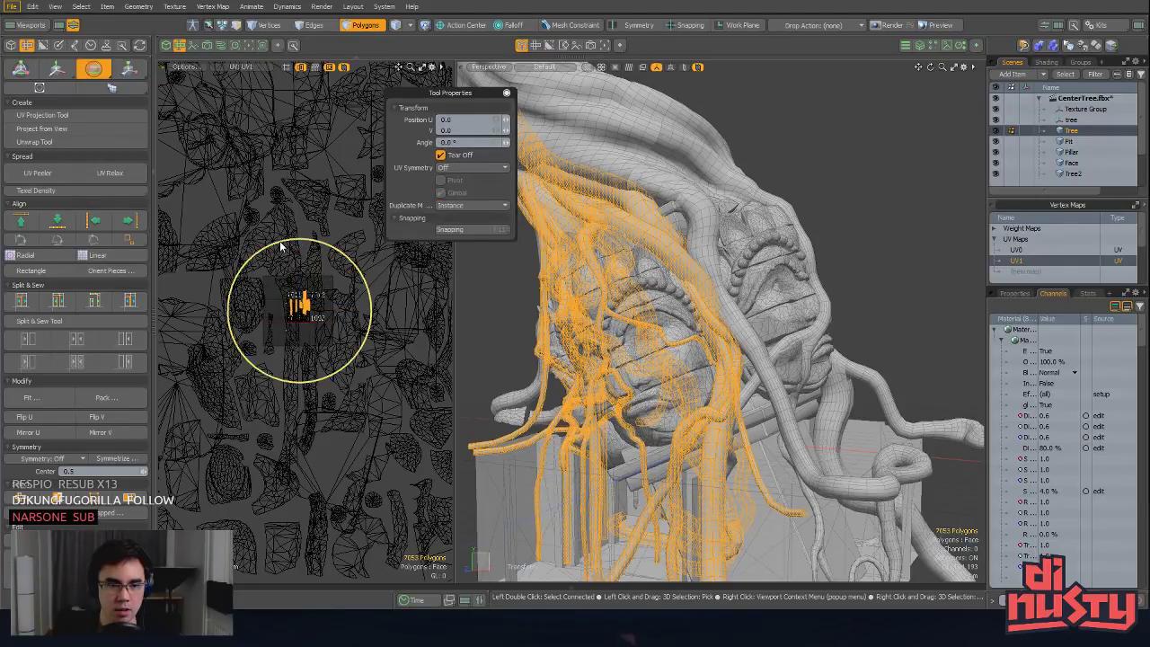
pyautogui.moveTo(279, 244); pyautogui.dragTo(235, 328)
pyautogui.press('q')
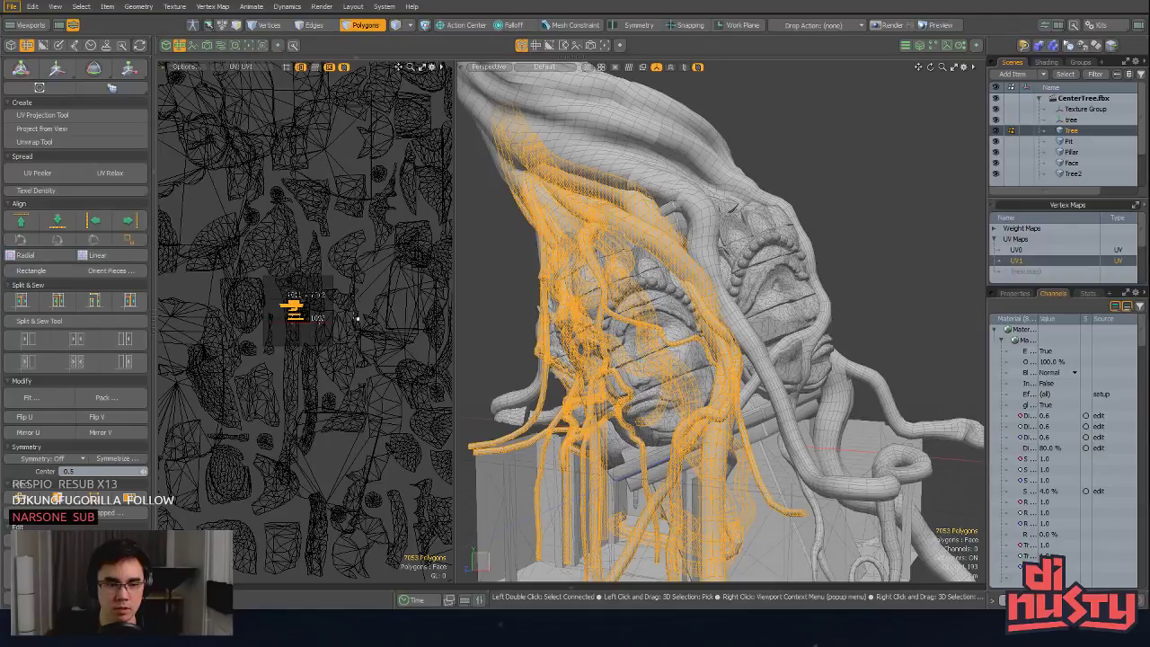
pyautogui.hotkey('alt', 'Tab')
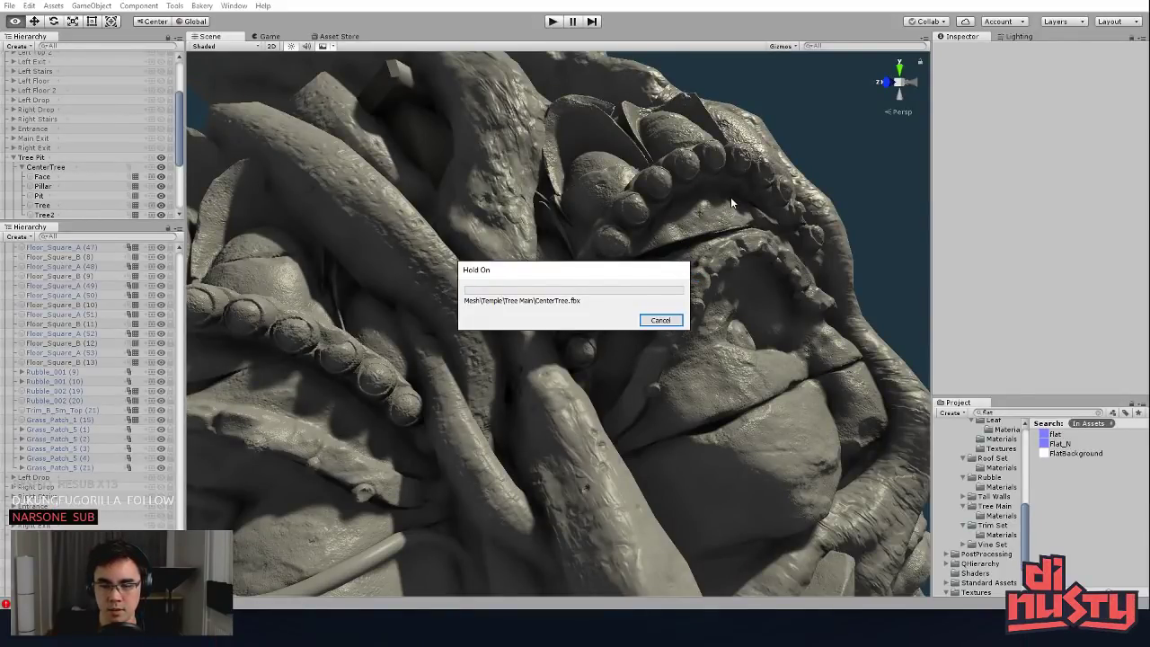
pyautogui.keyDown('alt'); pyautogui.moveTo(731, 196); pyautogui.dragTo(543, 307); pyautogui.keyUp('alt')
pyautogui.keyDown('alt'); pyautogui.moveTo(543, 307); pyautogui.dragTo(611, 296, button='right'); pyautogui.keyUp('alt')
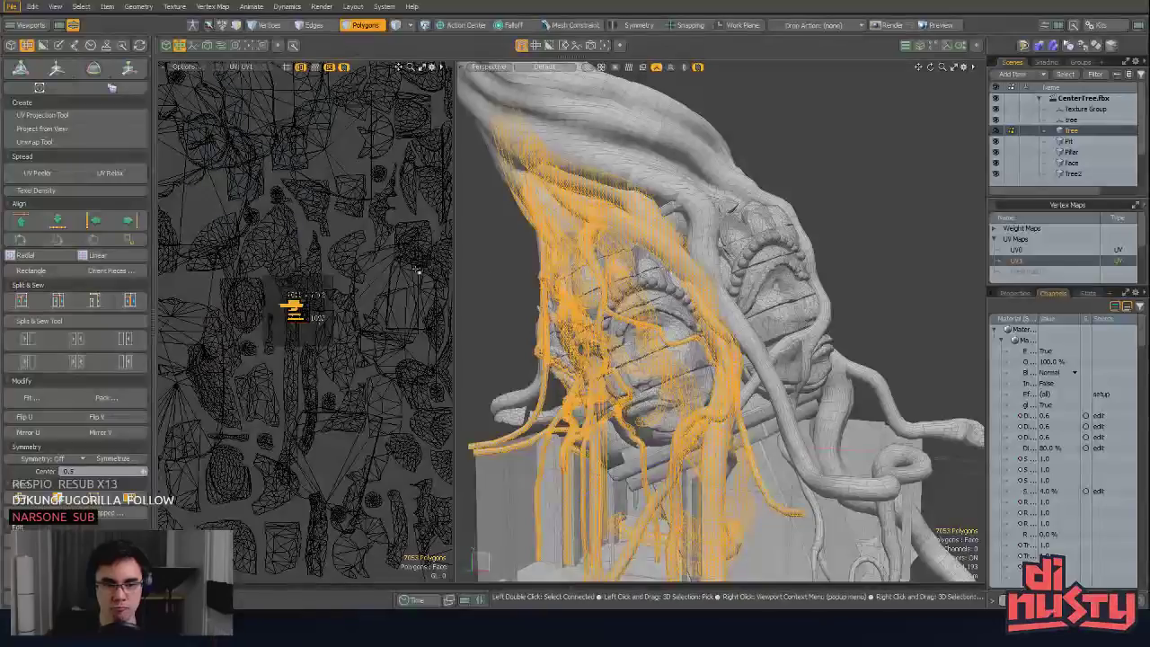
# Step: In Modo, rotate the selected root strips by -180° in the UV1 map, save the scene and switch back to Unity
pyautogui.press('e')
pyautogui.moveTo(306, 269); pyautogui.dragTo(298, 381)
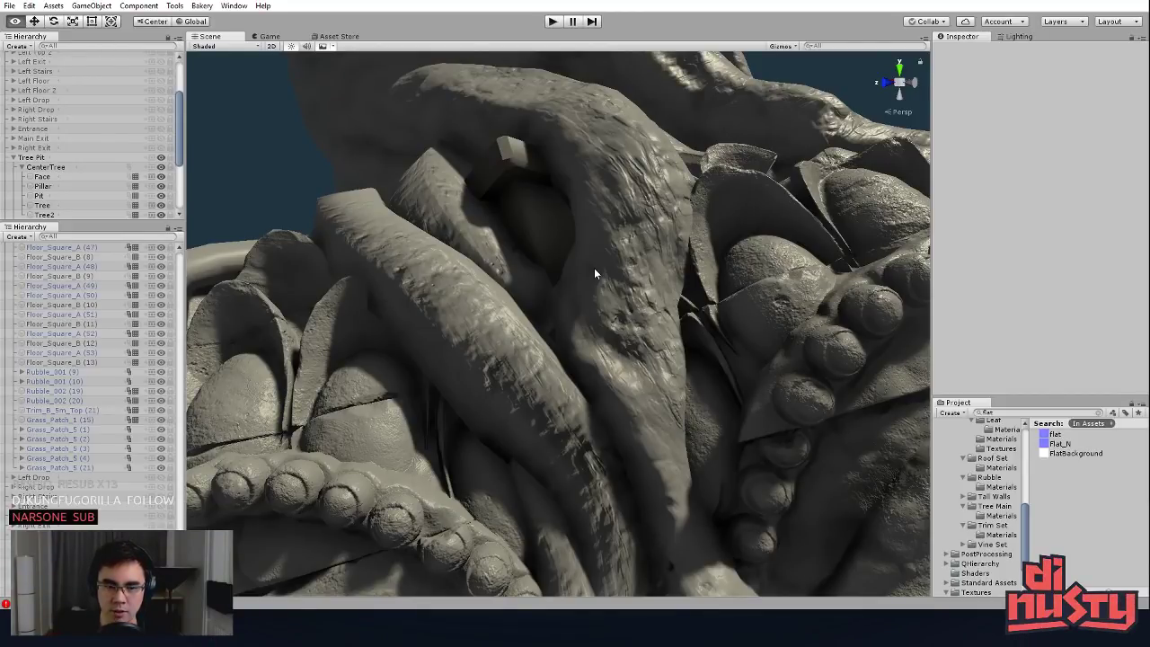
pyautogui.keyDown('alt'); pyautogui.moveTo(602, 305); pyautogui.dragTo(626, 312); pyautogui.keyUp('alt')
pyautogui.click(584, 295)
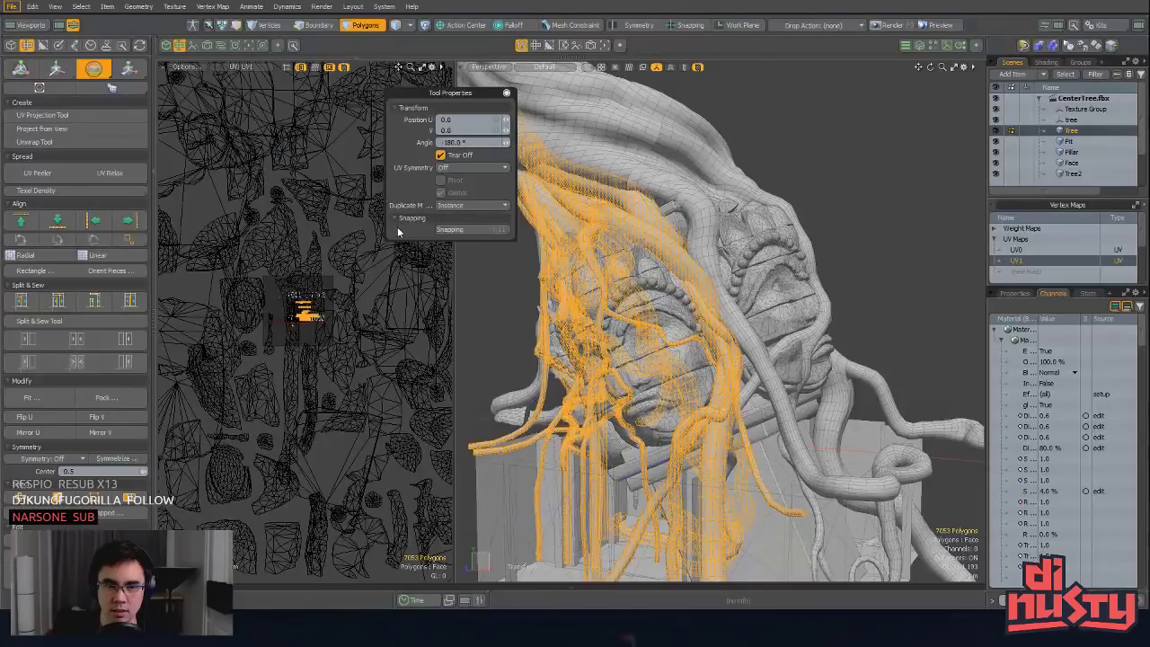
pyautogui.hotkey('ctrl', 's')
pyautogui.press('Return')
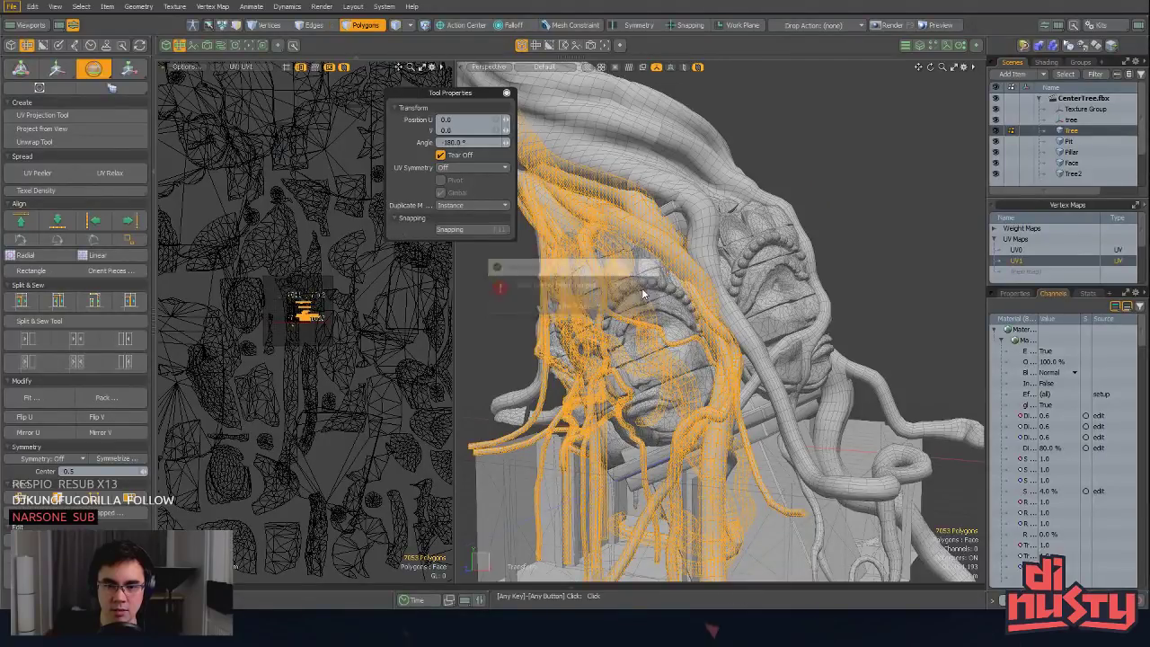
pyautogui.hotkey('alt', 'Tab')
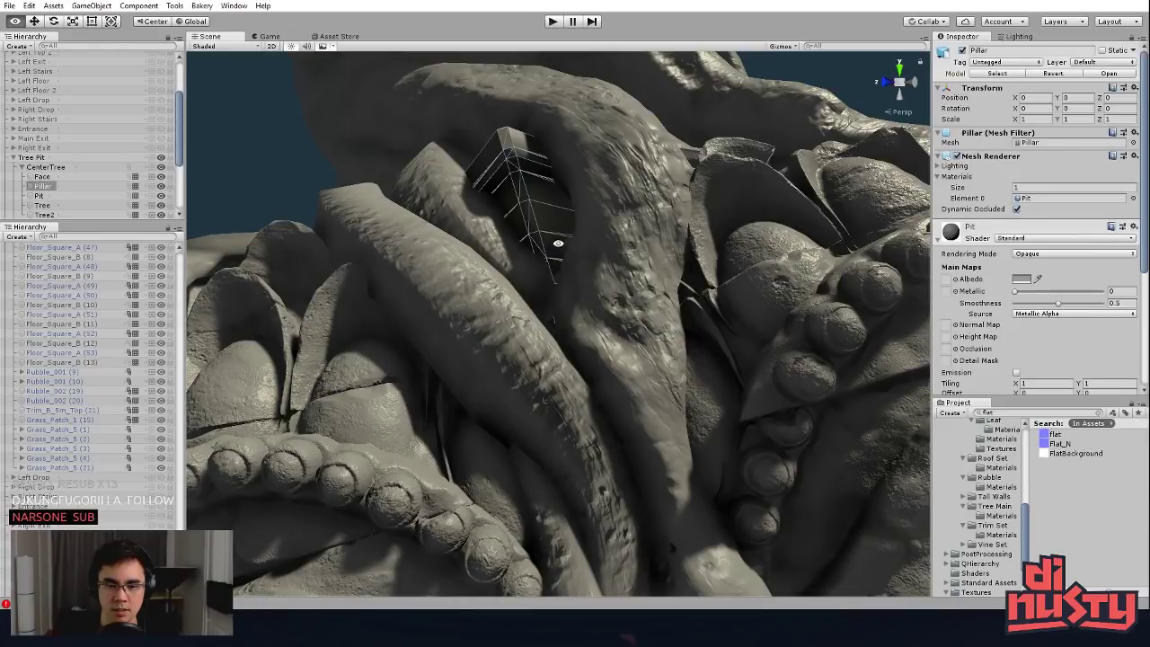
# Step: Examine the direction and size of the bark detail on the thick root, both close up and from afar
pyautogui.moveTo(552, 243)
pyautogui.keyDown('alt'); pyautogui.mouseDown()
pyautogui.moveTo(652, 250)
pyautogui.moveTo(755, 180)
pyautogui.moveTo(548, 123)
pyautogui.moveTo(557, 95)
pyautogui.moveTo(647, 118)
pyautogui.mouseUp(); pyautogui.keyUp('alt')
pyautogui.click(774, 168)
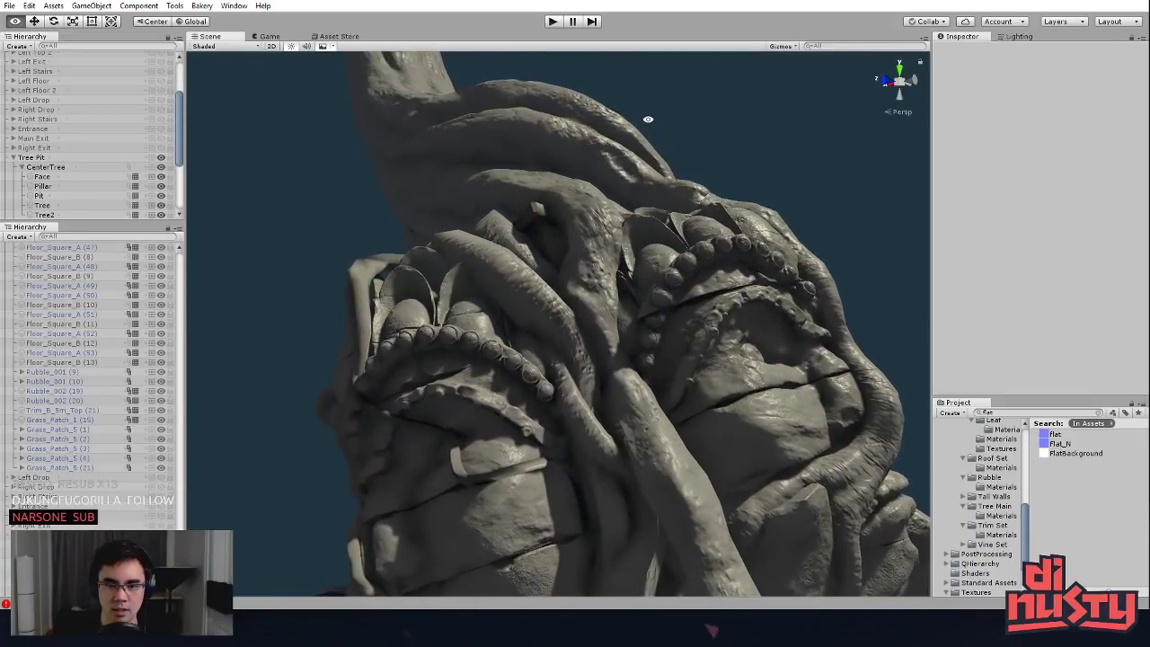
pyautogui.moveTo(522, 307)
pyautogui.keyDown('alt'); pyautogui.mouseDown(button='right')
pyautogui.moveTo(673, 344)
pyautogui.moveTo(923, 363)
pyautogui.mouseUp(button='right'); pyautogui.keyUp('alt')
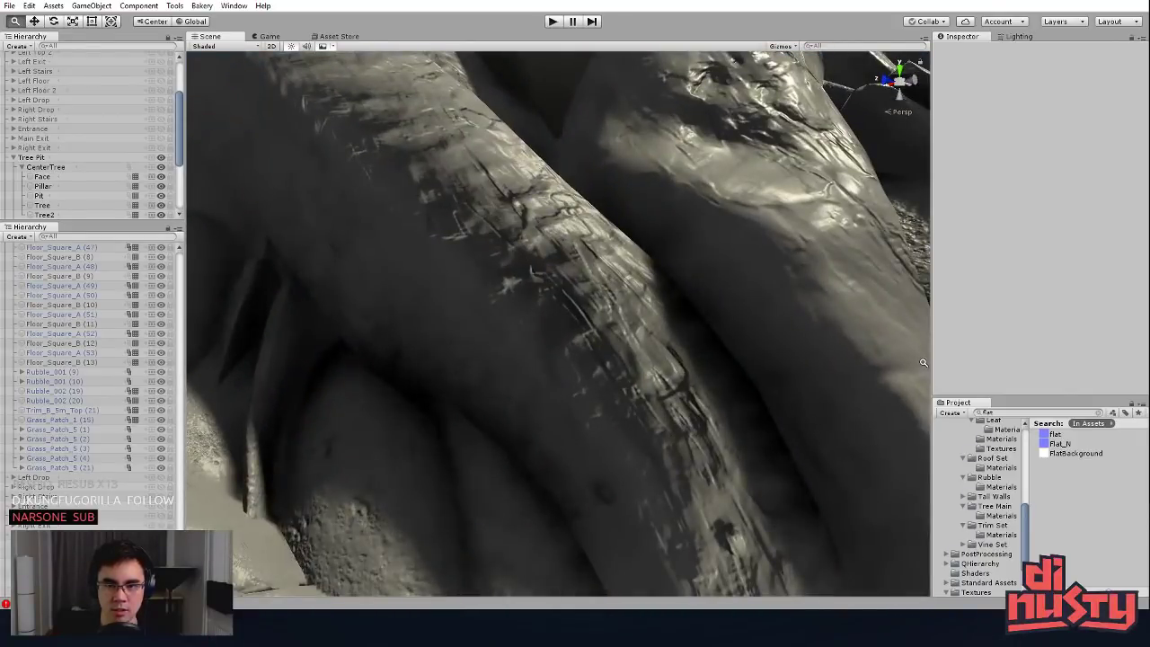
pyautogui.scroll(-5, 923, 362)
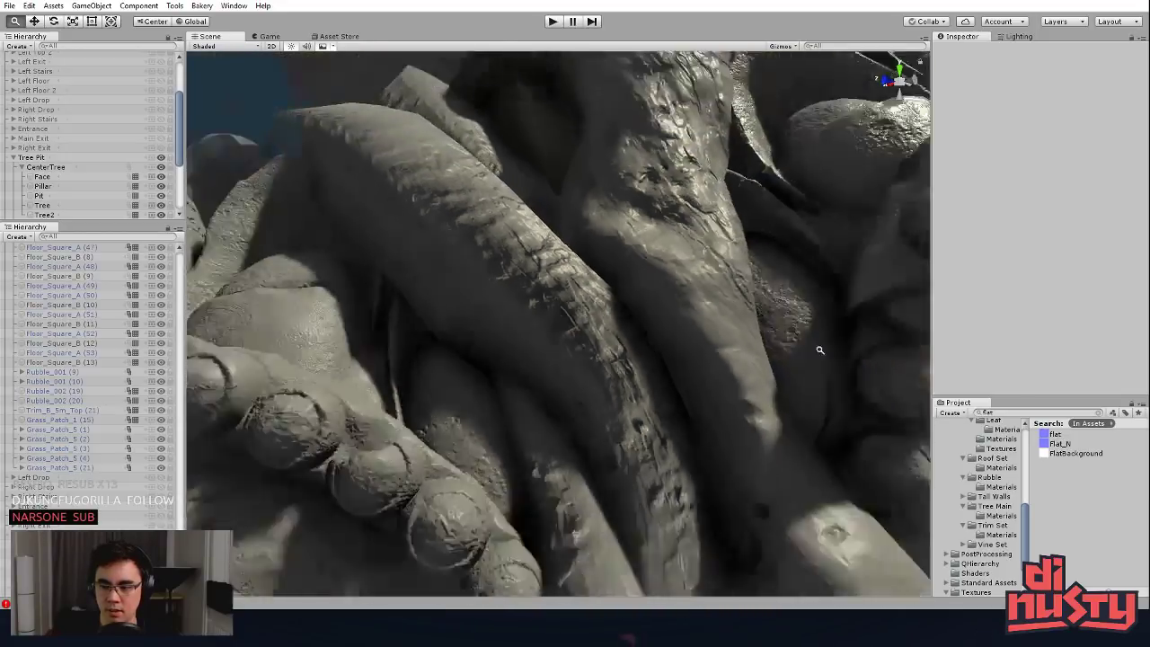
pyautogui.keyDown('alt'); pyautogui.moveTo(816, 341); pyautogui.dragTo(680, 378); pyautogui.keyUp('alt')
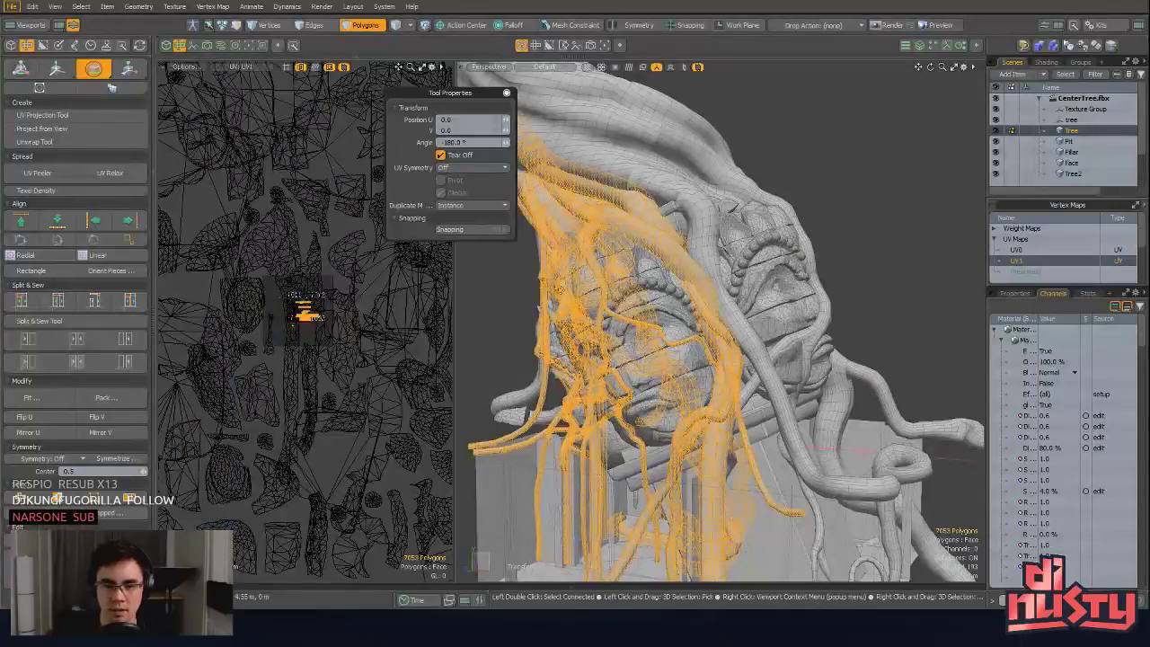
# Step: Turn the selected root strips another quarter turn in Modo's UV1 map and compare the root detail with the trunk in Unity
pyautogui.scroll(5, 321, 317)
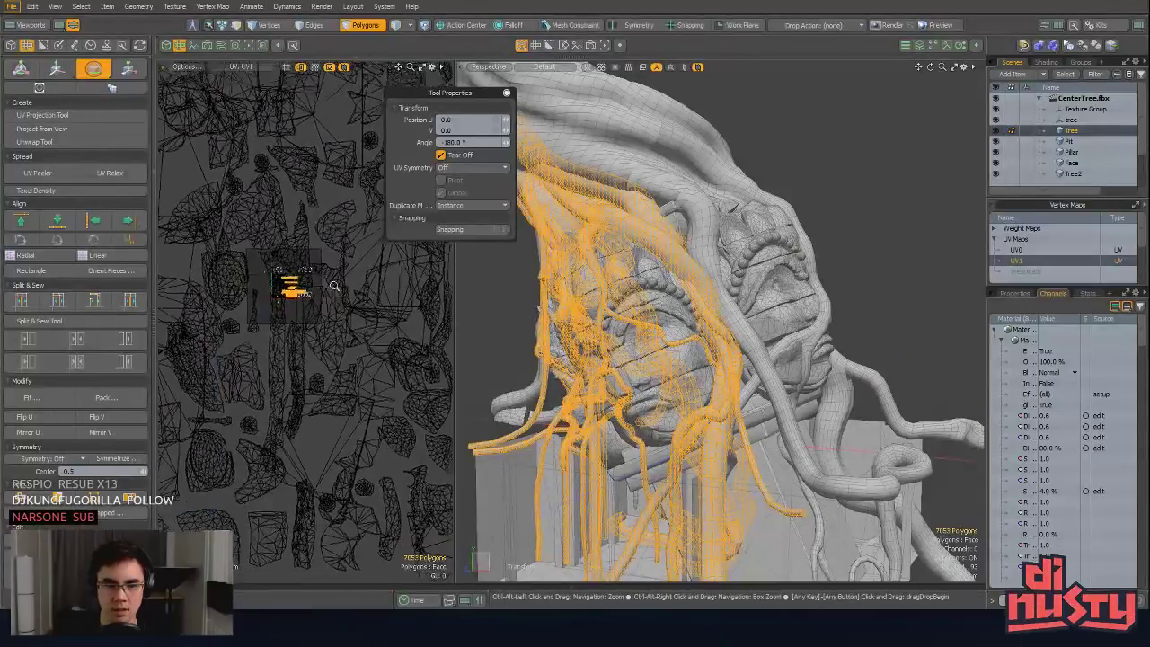
pyautogui.moveTo(320, 316)
pyautogui.keyDown('alt'); pyautogui.keyDown('shift'); pyautogui.mouseDown()
pyautogui.moveTo(267, 308)
pyautogui.moveTo(335, 309)
pyautogui.mouseUp(); pyautogui.keyUp('shift'); pyautogui.keyUp('alt')
pyautogui.press('r')
pyautogui.press('e')
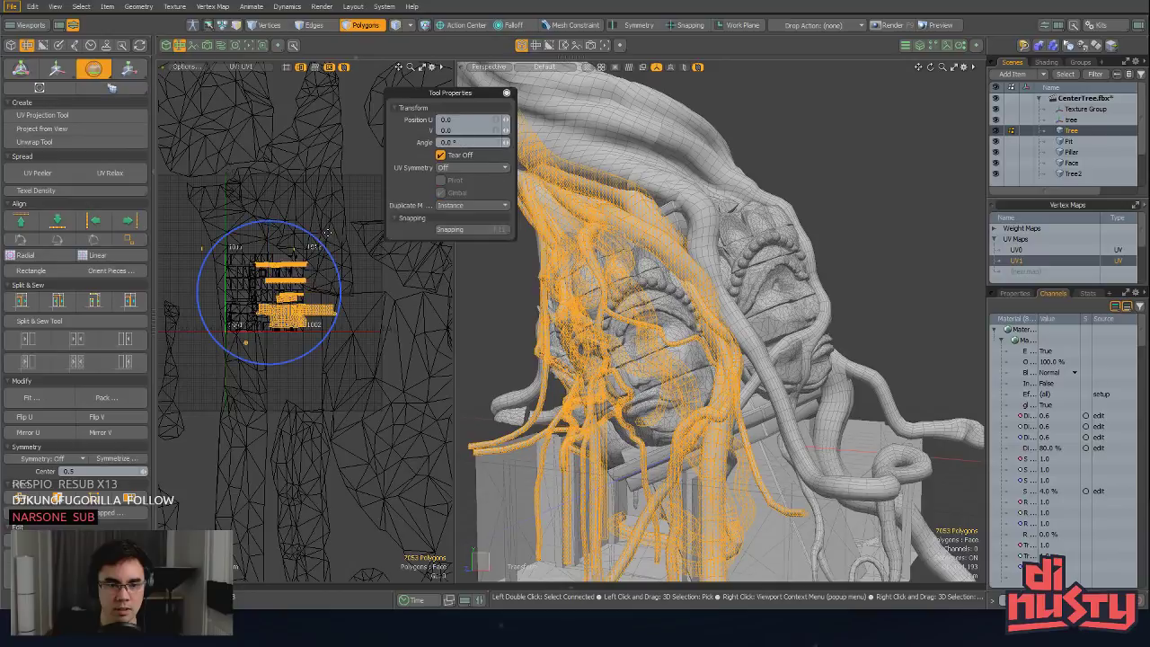
pyautogui.moveTo(318, 244); pyautogui.dragTo(208, 220)
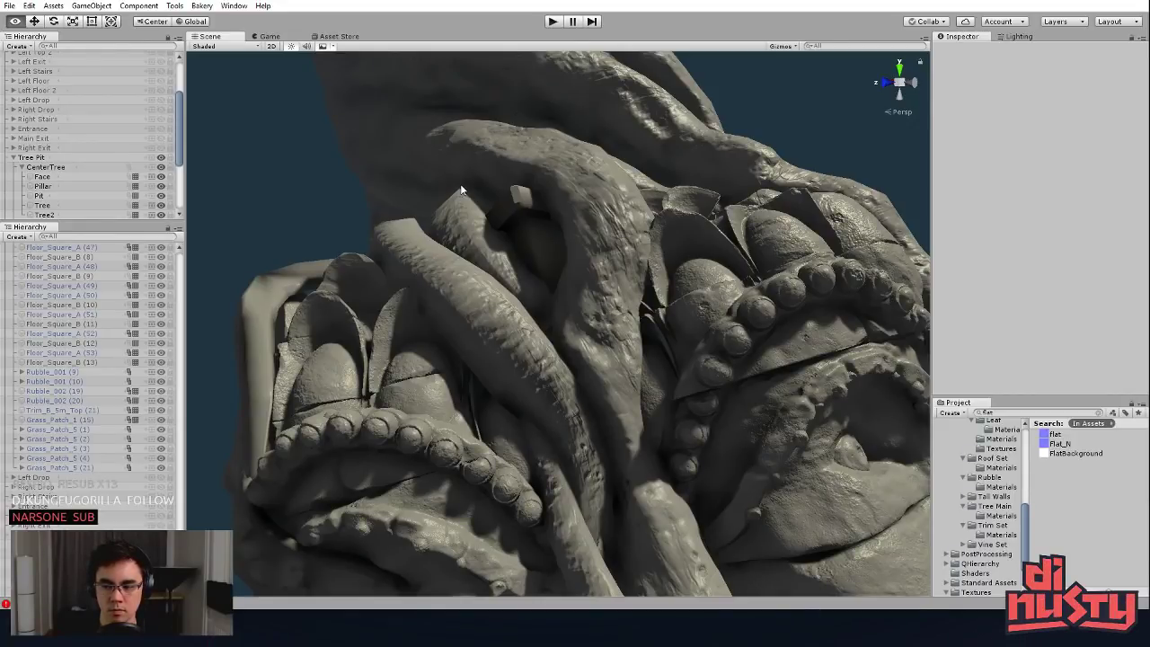
pyautogui.moveTo(580, 295)
pyautogui.keyDown('alt'); pyautogui.mouseDown()
pyautogui.moveTo(573, 351)
pyautogui.moveTo(693, 312)
pyautogui.moveTo(609, 307)
pyautogui.mouseUp(); pyautogui.keyUp('alt')
pyautogui.click(609, 307)
pyautogui.click(791, 135)
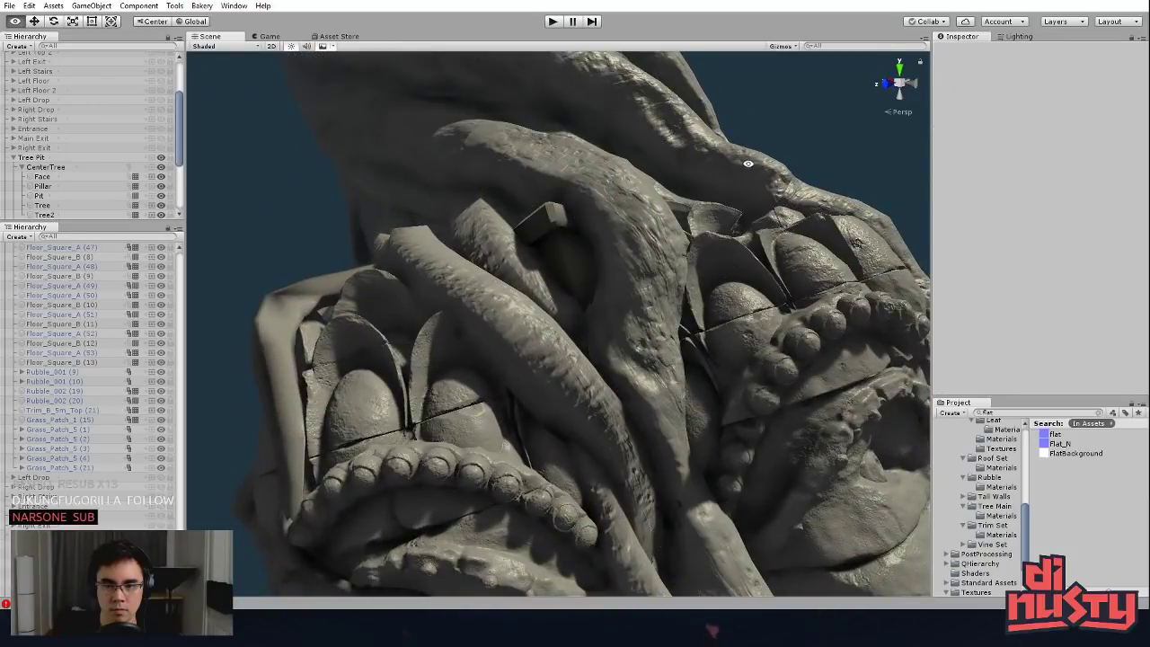
pyautogui.hotkey('alt', 'Tab')
pyautogui.hotkey('alt', 'Tab')
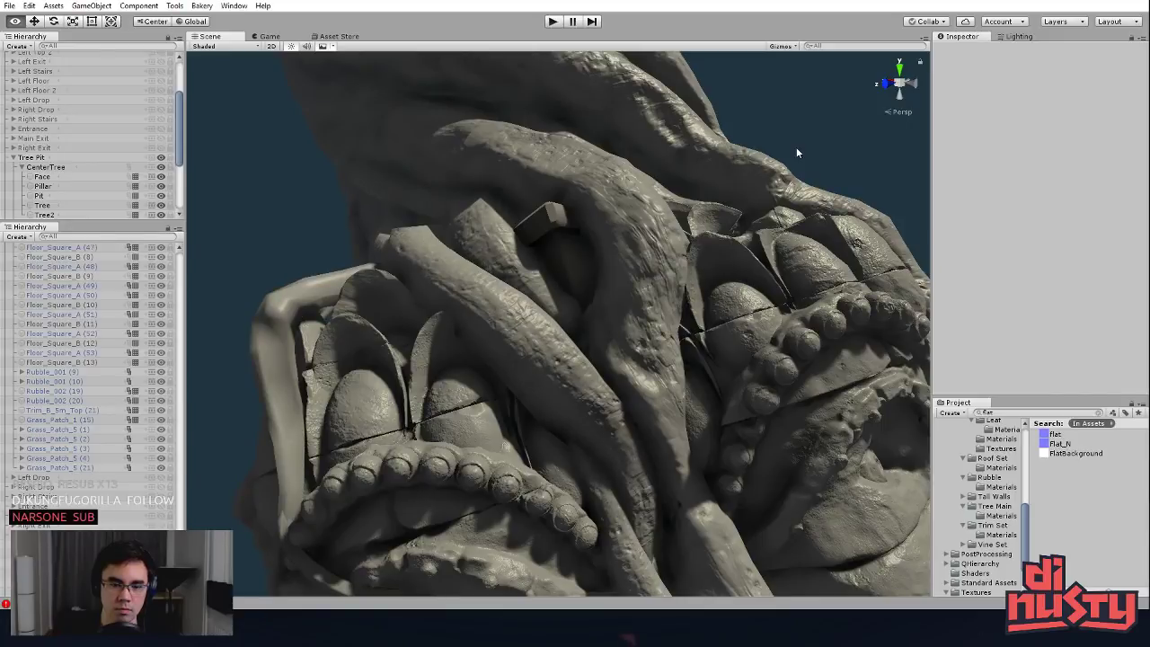
# Step: Switch to Modo, scale down the UVs of the selected root polygons, and return to Unity
pyautogui.moveTo(796, 146)
pyautogui.keyDown('alt'); pyautogui.mouseDown()
pyautogui.moveTo(743, 207)
pyautogui.moveTo(649, 252)
pyautogui.moveTo(637, 324)
pyautogui.mouseUp(); pyautogui.keyUp('alt')
pyautogui.hotkey('alt', 'Tab')
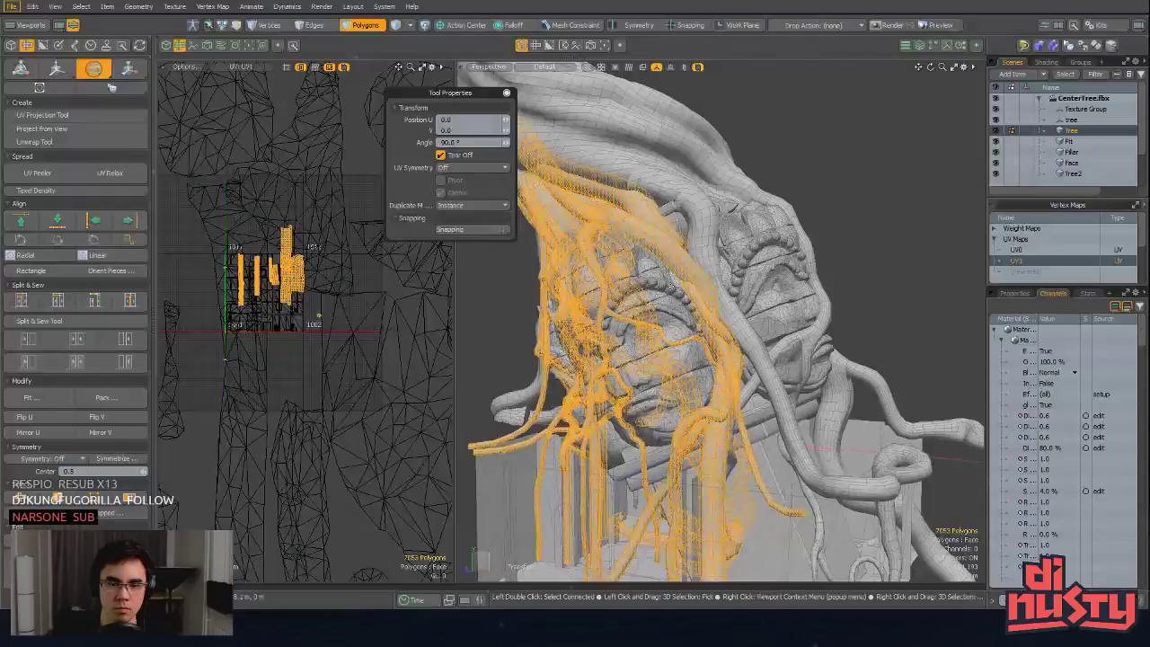
pyautogui.keyDown('alt'); pyautogui.keyDown('shift'); pyautogui.moveTo(370, 273); pyautogui.dragTo(367, 255); pyautogui.keyUp('shift'); pyautogui.keyUp('alt')
pyautogui.press('r')
pyautogui.moveTo(326, 217); pyautogui.dragTo(316, 234)
pyautogui.press('w')
pyautogui.hotkey('alt', 'Tab')
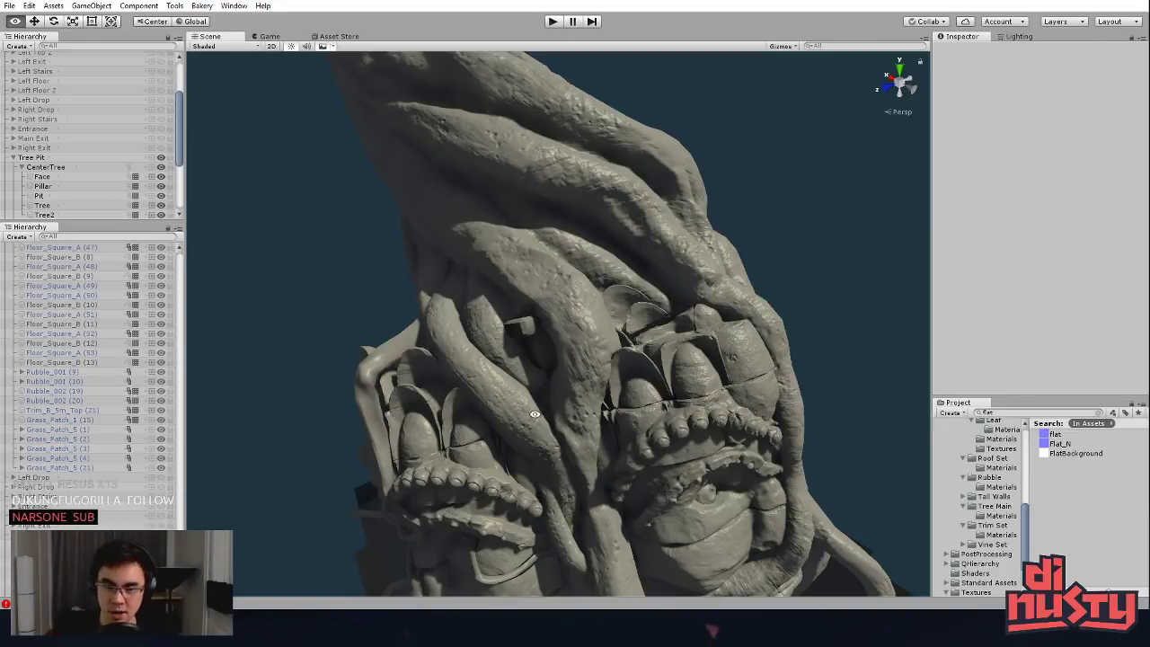
# Step: Examine the surface detail on the roots and stone faces, along with the tree material's secondary map settings
pyautogui.keyDown('alt'); pyautogui.moveTo(535, 415); pyautogui.dragTo(541, 385); pyautogui.keyUp('alt')
pyautogui.keyDown('alt'); pyautogui.moveTo(542, 384); pyautogui.dragTo(697, 406, button='right'); pyautogui.keyUp('alt')
pyautogui.moveTo(696, 406)
pyautogui.keyDown('alt'); pyautogui.mouseDown()
pyautogui.moveTo(709, 368)
pyautogui.moveTo(697, 316)
pyautogui.moveTo(827, 369)
pyautogui.mouseUp(); pyautogui.keyUp('alt')
pyautogui.keyDown('alt'); pyautogui.moveTo(827, 369); pyautogui.dragTo(784, 361, button='right'); pyautogui.keyUp('alt')
pyautogui.keyDown('alt'); pyautogui.moveTo(785, 361); pyautogui.dragTo(863, 332); pyautogui.keyUp('alt')
pyautogui.moveTo(863, 332); pyautogui.dragTo(839, 315, button='middle')
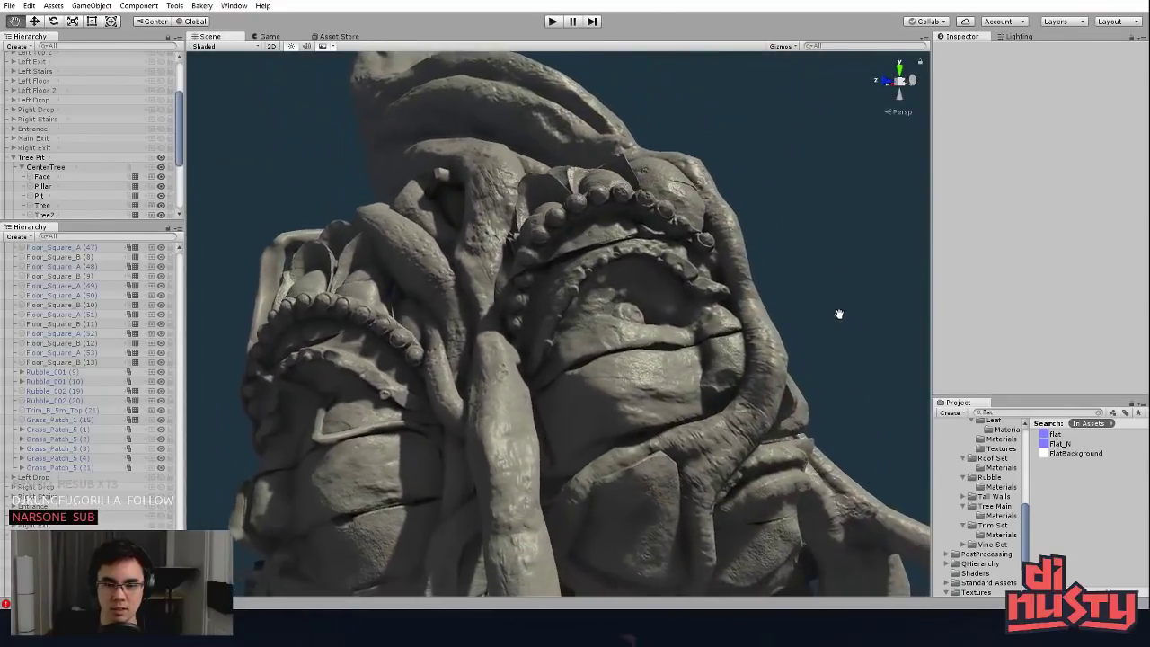
pyautogui.keyDown('alt'); pyautogui.moveTo(839, 315); pyautogui.dragTo(691, 315); pyautogui.keyUp('alt')
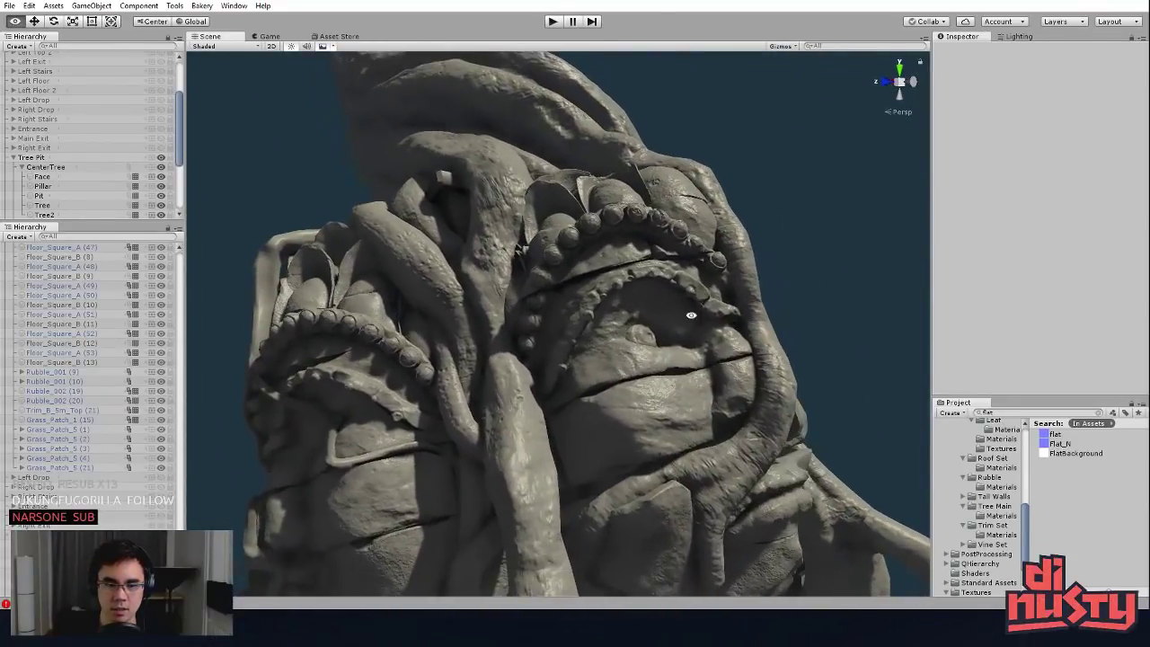
pyautogui.click(468, 295)
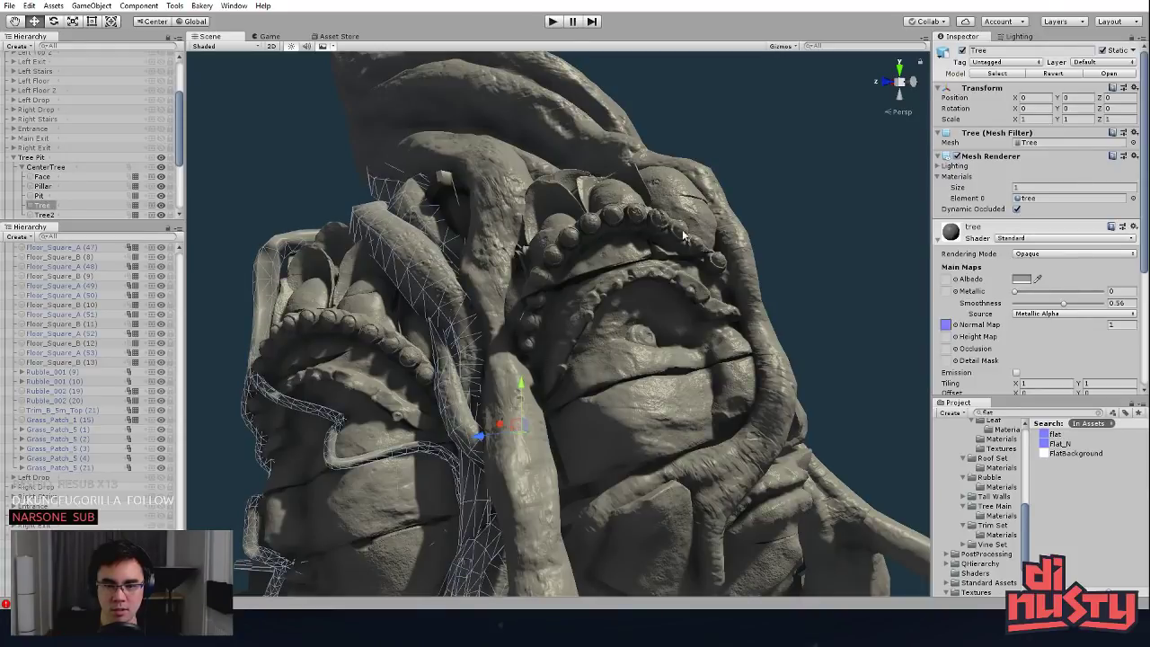
pyautogui.scroll(-5, 1038, 381)
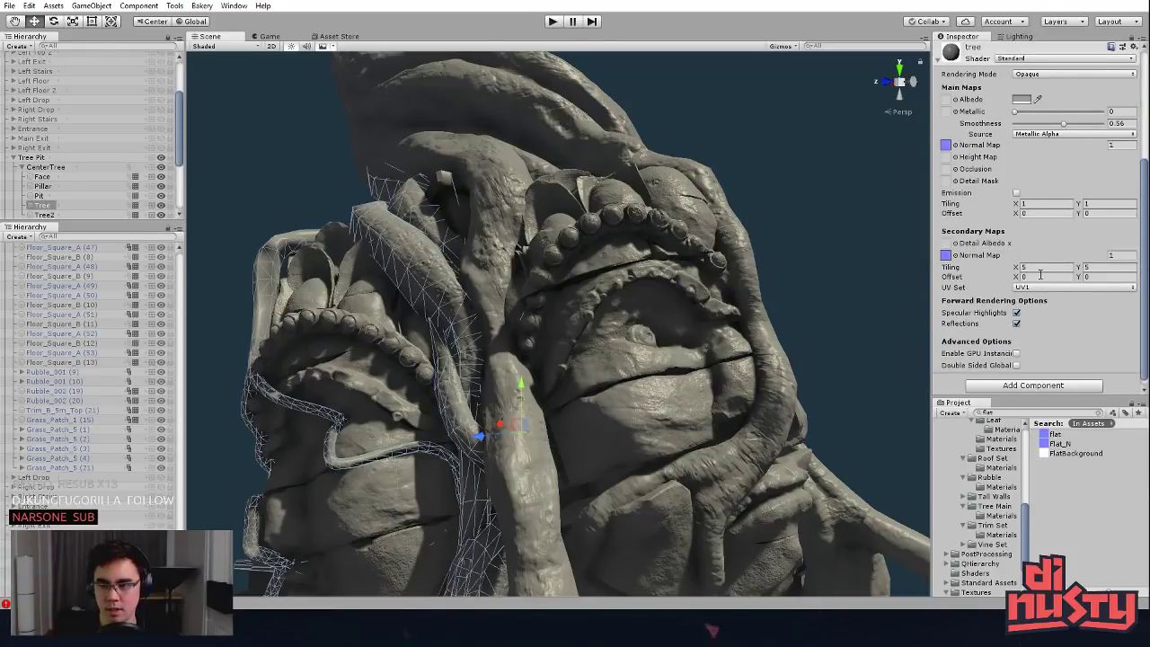
pyautogui.click(776, 193)
pyautogui.moveTo(776, 192)
pyautogui.keyDown('alt'); pyautogui.mouseDown()
pyautogui.moveTo(528, 297)
pyautogui.moveTo(593, 287)
pyautogui.moveTo(662, 308)
pyautogui.moveTo(627, 277)
pyautogui.moveTo(539, 264)
pyautogui.moveTo(626, 267)
pyautogui.mouseUp(); pyautogui.keyUp('alt')
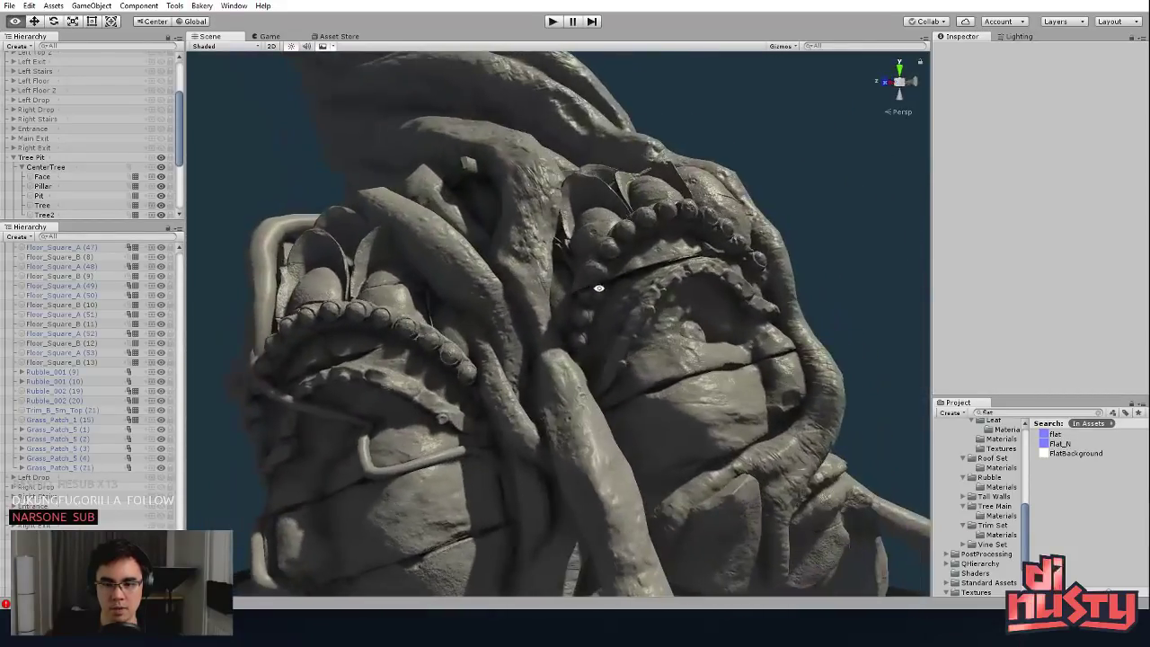
# Step: Set the X tiling of the tree material's secondary maps to 5
pyautogui.click(480, 269)
pyautogui.scroll(-5, 1033, 381)
pyautogui.click(1047, 268)
pyautogui.write('5')
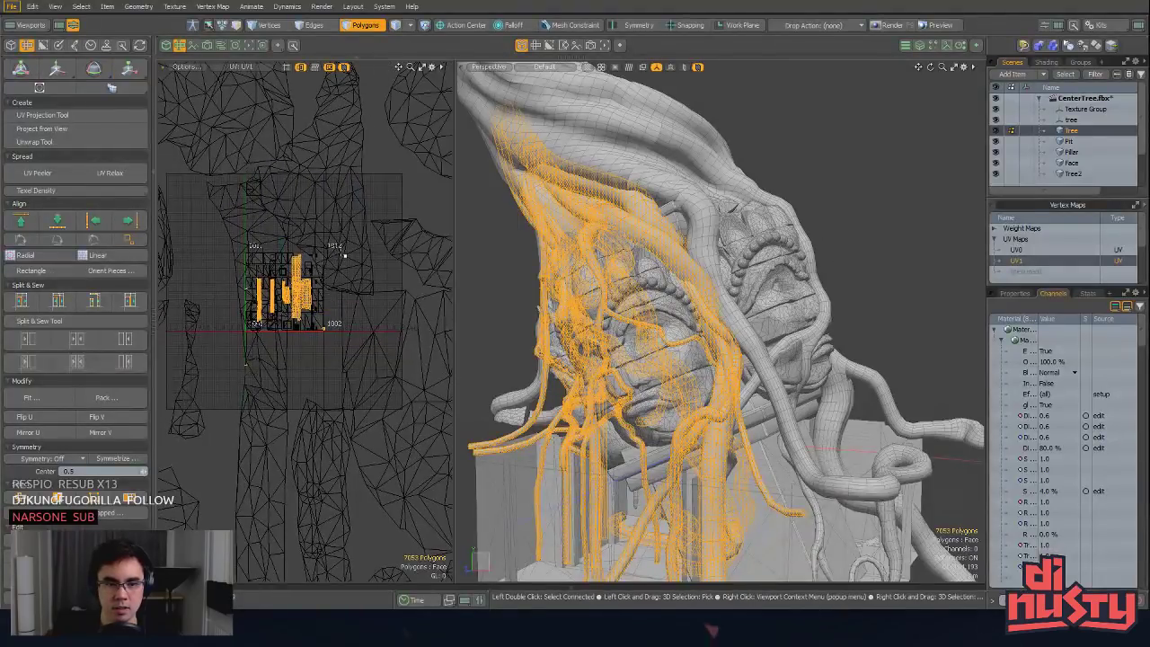
# Step: Scale the selected root UVs to 84.5% in Modo and check the reimported tree in Unity
pyautogui.click(129, 68)
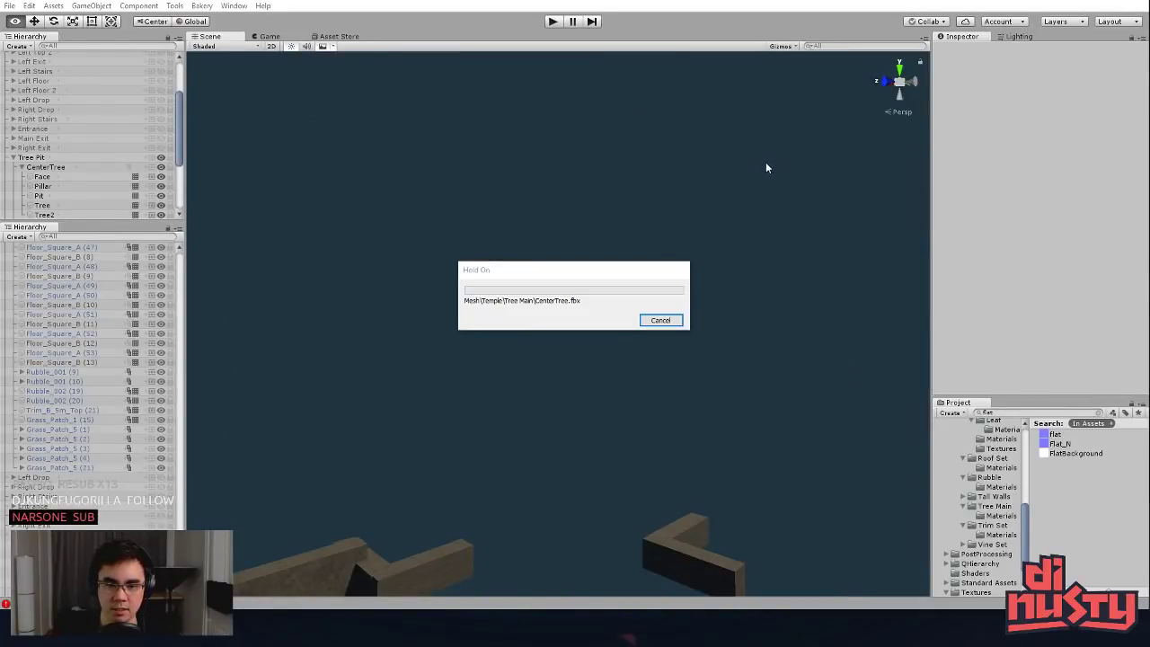
pyautogui.scroll(5, 623, 224)
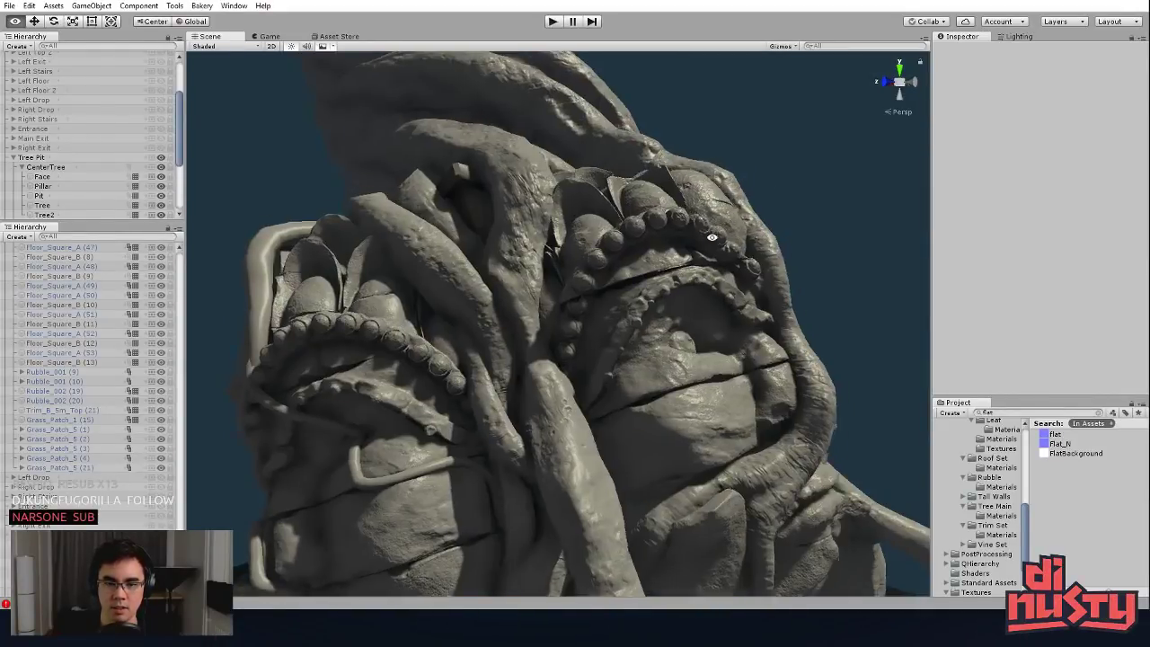
pyautogui.keyDown('alt'); pyautogui.moveTo(623, 224); pyautogui.dragTo(593, 250); pyautogui.keyUp('alt')
pyautogui.scroll(-6, 661, 257)
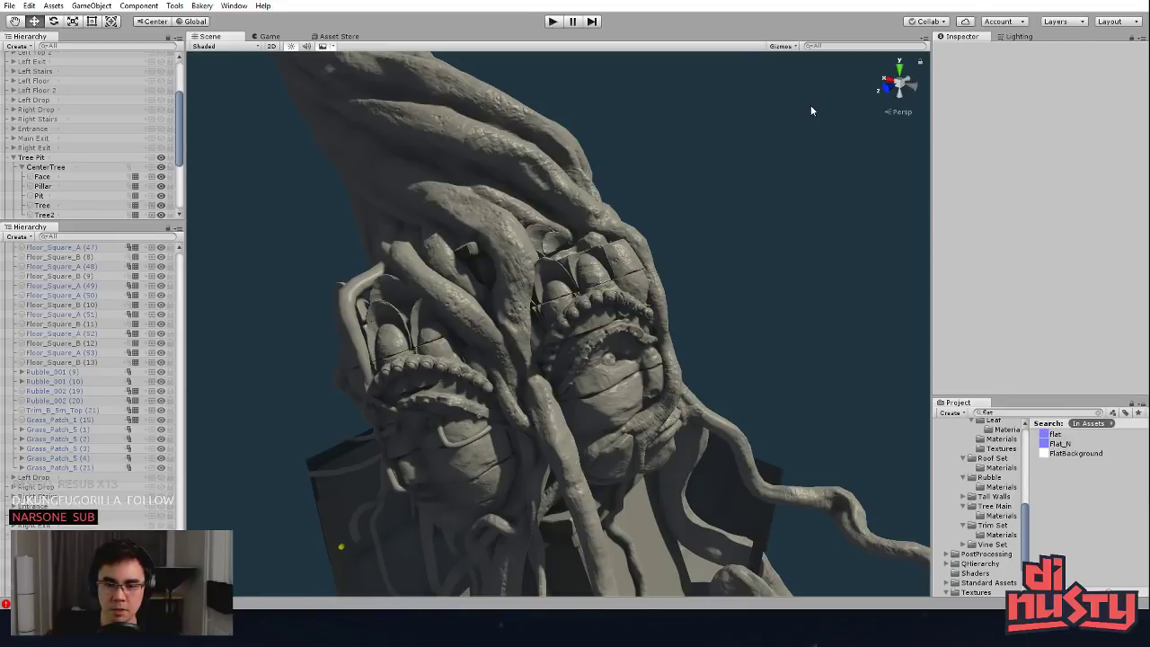
# Step: Switch to Photoshop and examine the green channel of the CenterTree_N.tga normal map
pyautogui.press('alt')
pyautogui.hotkey('alt', 'Tab')
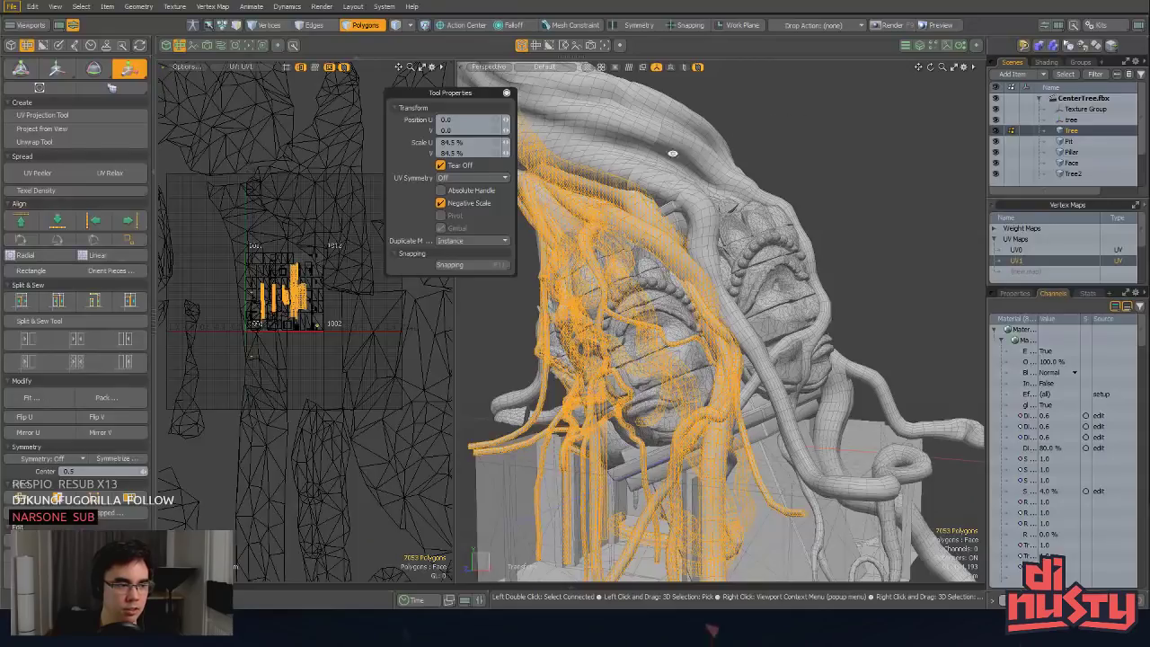
pyautogui.hotkey('alt', 'Tab')
pyautogui.click(1000, 494)
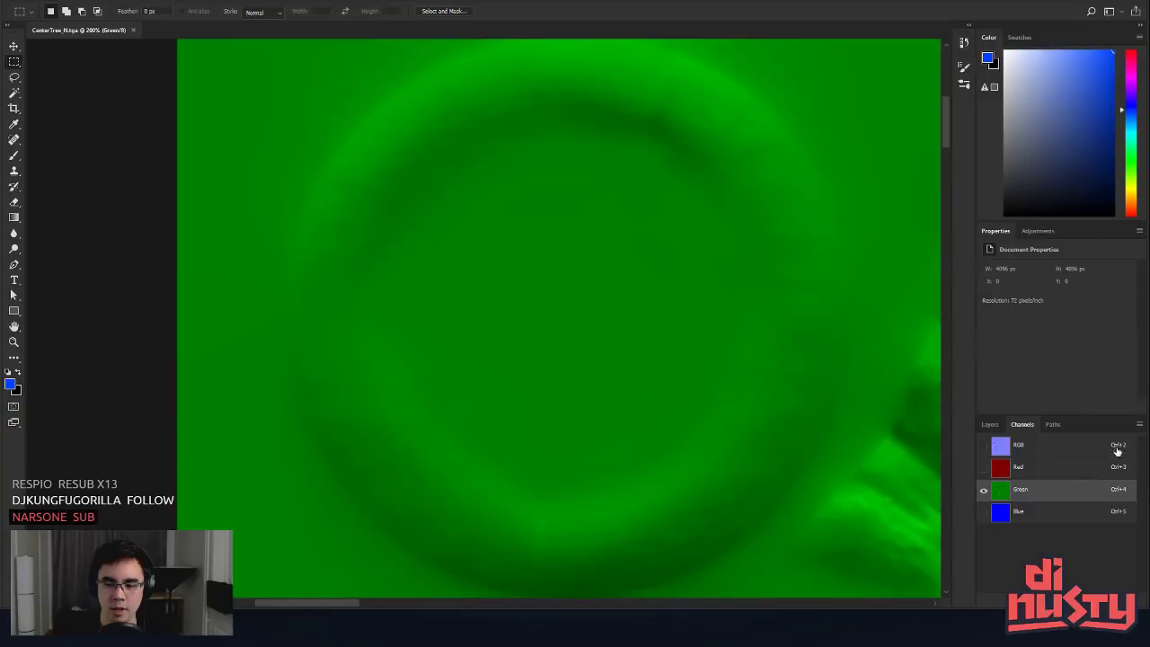
pyautogui.scroll(-1, 783, 287)
pyautogui.keyDown('alt'); pyautogui.scroll(1, 778, 279); pyautogui.keyUp('alt')
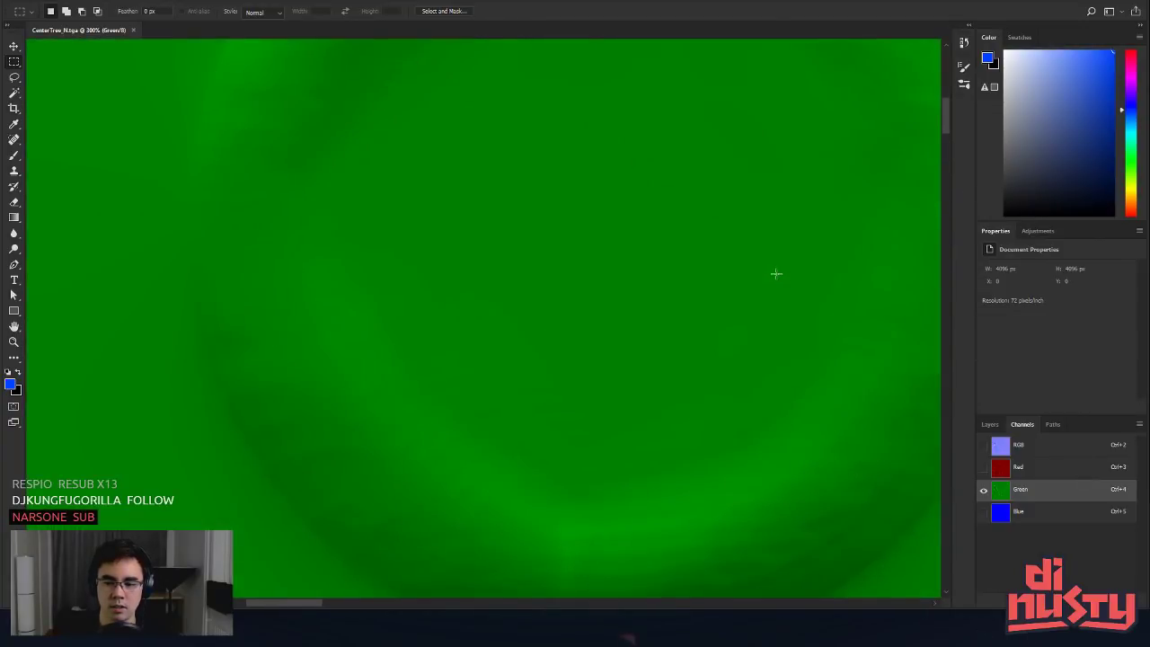
pyautogui.keyDown('alt'); pyautogui.scroll(-7, 767, 258); pyautogui.keyUp('alt')
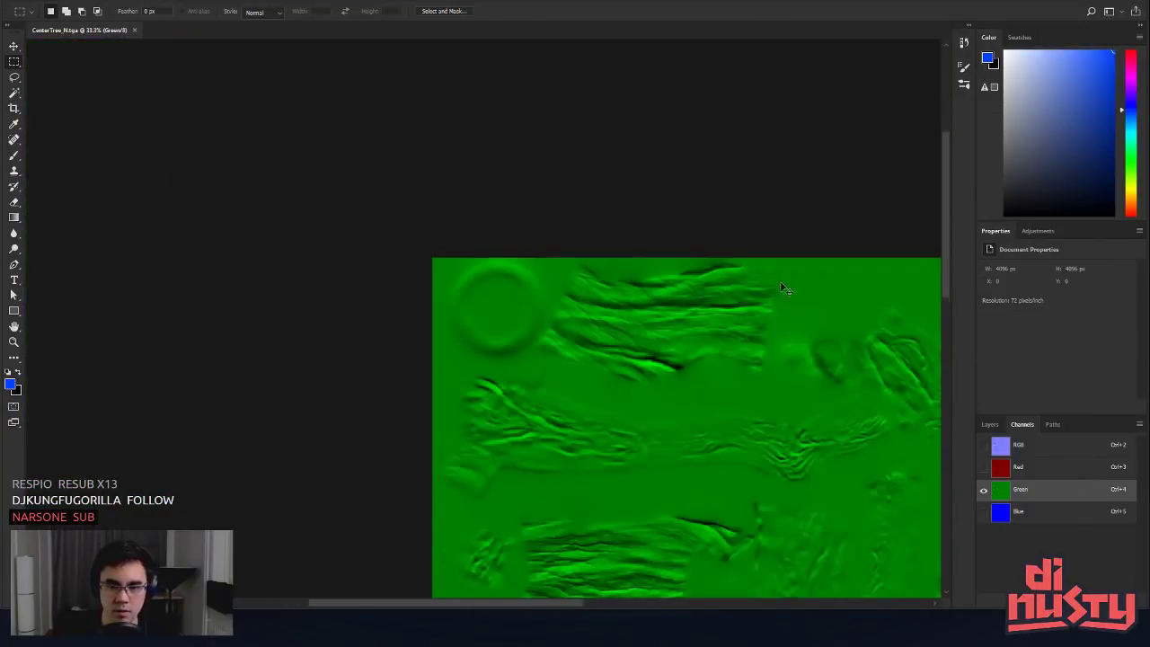
pyautogui.keyDown('alt'); pyautogui.scroll(-1, 675, 264); pyautogui.keyUp('alt')
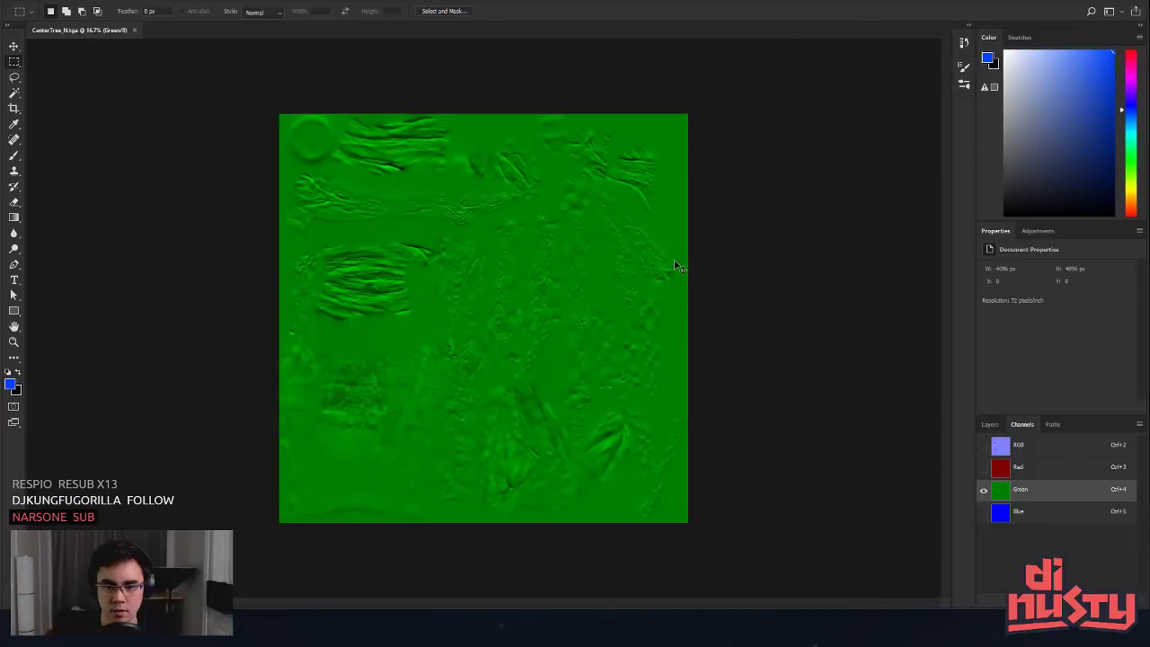
pyautogui.keyDown('alt'); pyautogui.scroll(1, 762, 221); pyautogui.keyUp('alt')
# Step: Compare the composite normal map with its individual red, green and blue channels
pyautogui.rightClick(1037, 454)
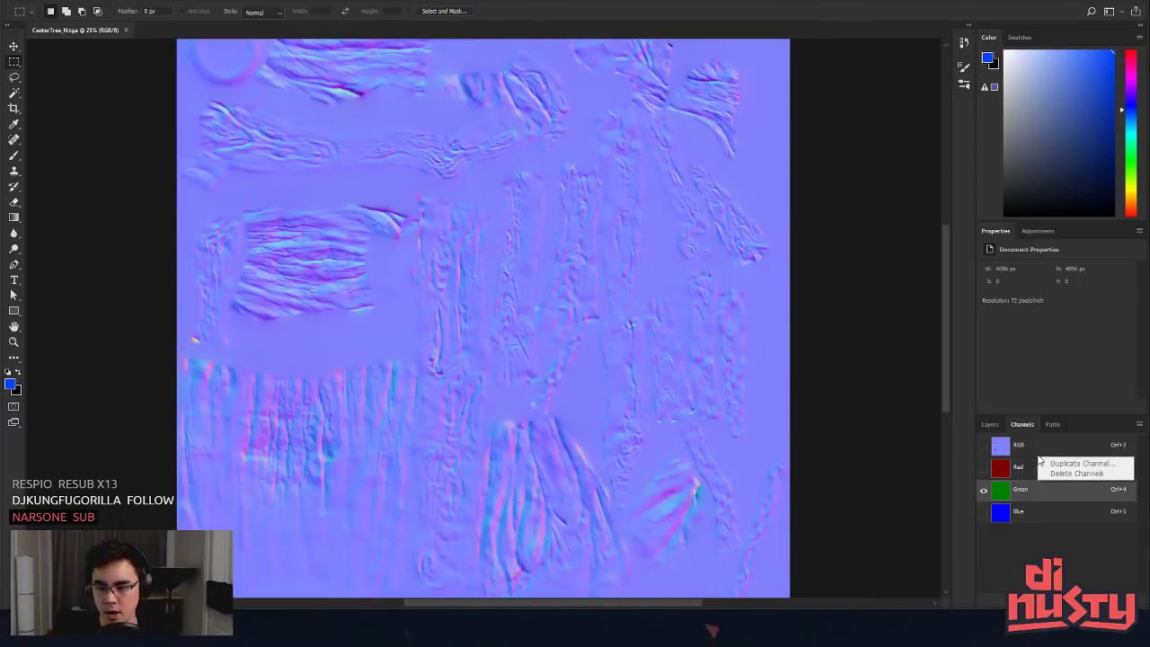
pyautogui.rightClick(1026, 469)
pyautogui.press('Escape')
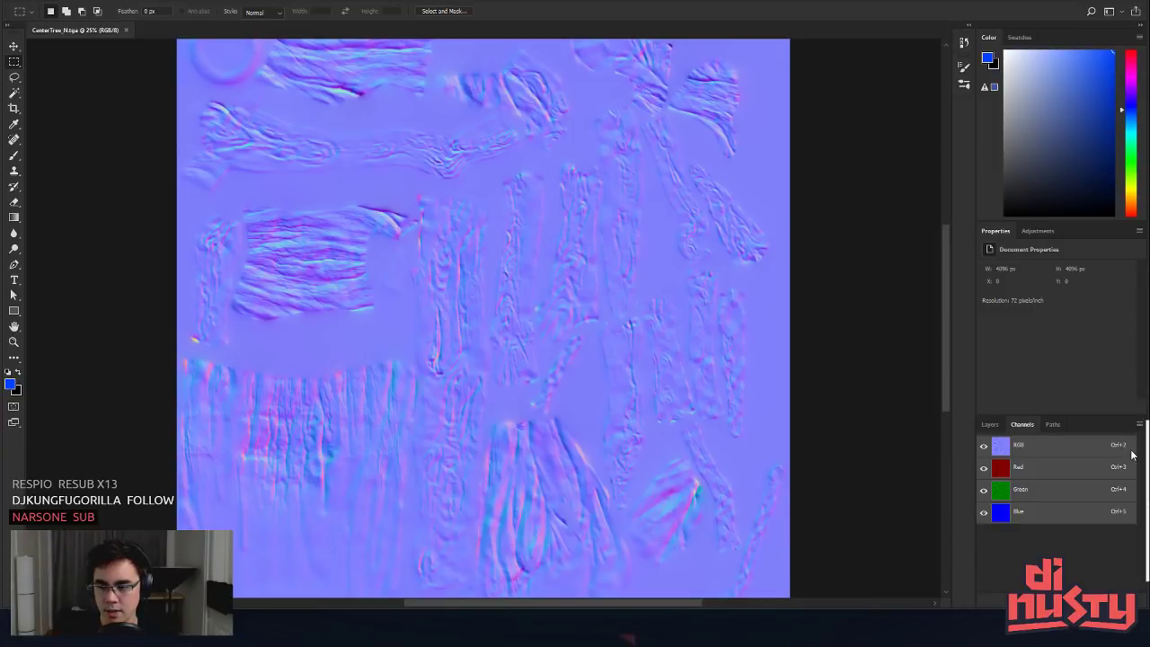
pyautogui.click(1016, 473)
pyautogui.click(1008, 496)
pyautogui.click(1001, 514)
pyautogui.click(1005, 494)
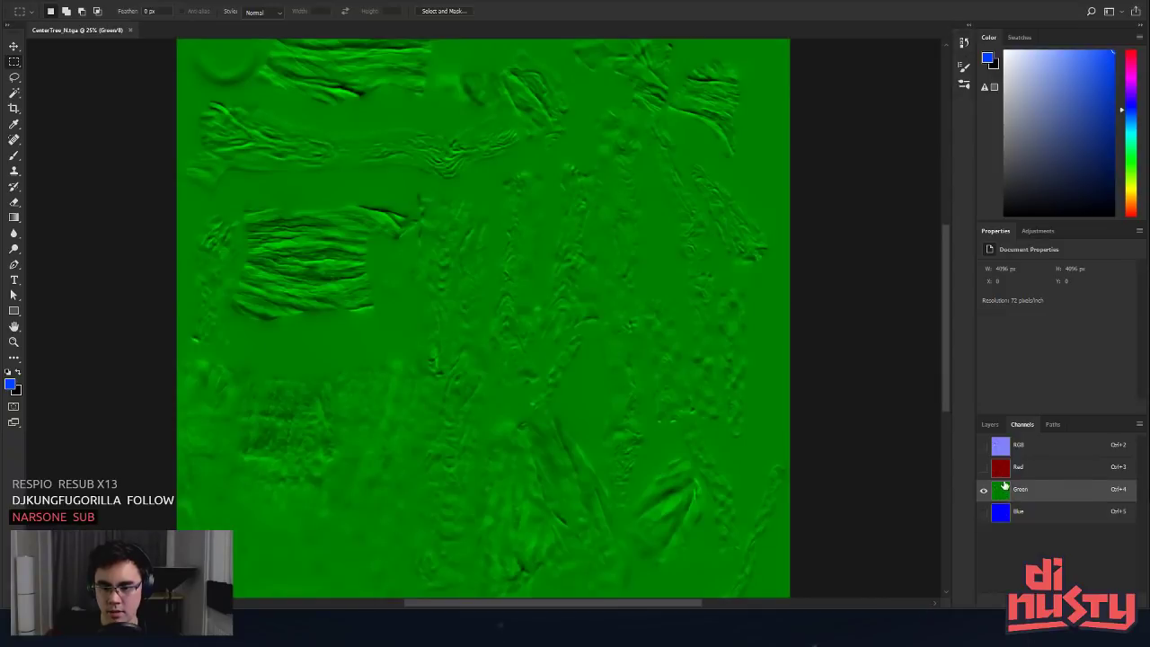
pyautogui.click(1005, 479)
pyautogui.click(1009, 489)
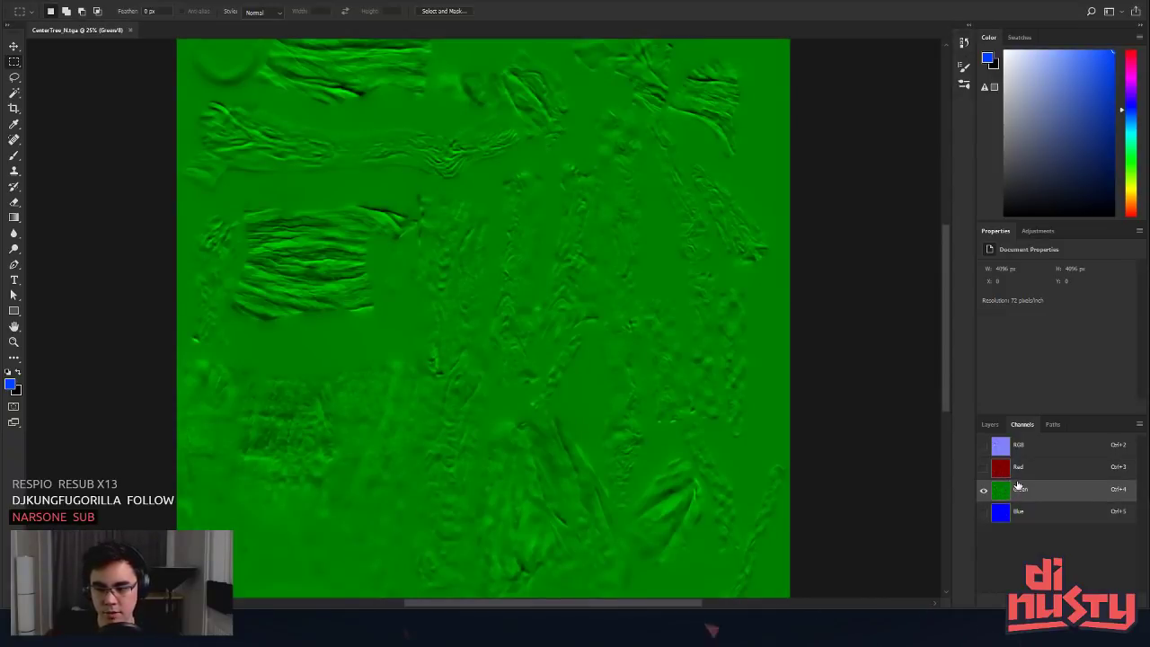
# Step: Switch to Unity and examine how the light falls on the tree's faces and roots from several sides
pyautogui.hotkey('alt', 'Tab')
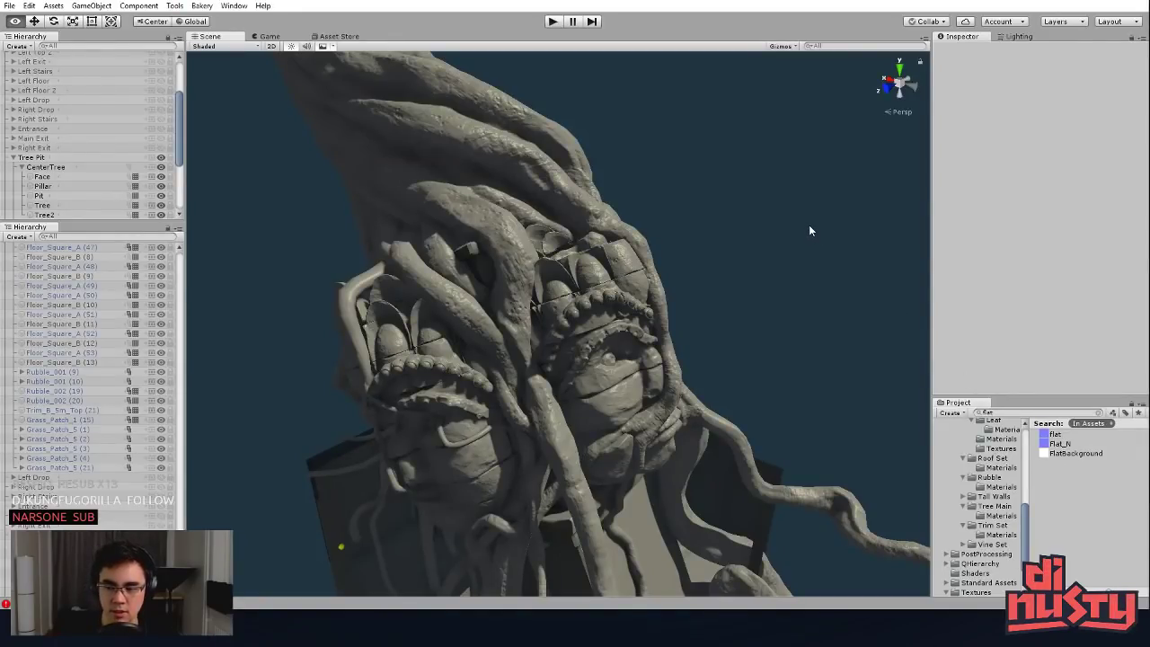
pyautogui.keyDown('alt'); pyautogui.moveTo(706, 226); pyautogui.dragTo(661, 258); pyautogui.keyUp('alt')
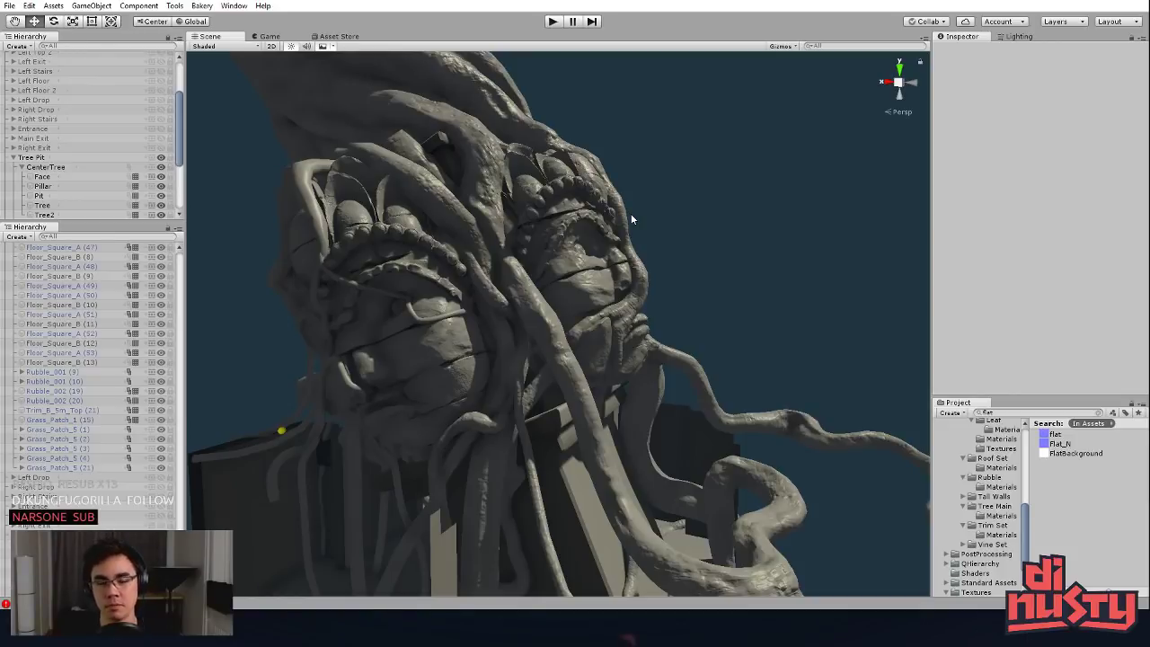
pyautogui.keyDown('alt'); pyautogui.moveTo(511, 350); pyautogui.dragTo(696, 341); pyautogui.keyUp('alt')
pyautogui.moveTo(696, 342); pyautogui.dragTo(541, 372, button='middle')
pyautogui.keyDown('alt'); pyautogui.moveTo(542, 372); pyautogui.dragTo(773, 326); pyautogui.keyUp('alt')
pyautogui.moveTo(773, 327); pyautogui.dragTo(720, 364, button='middle')
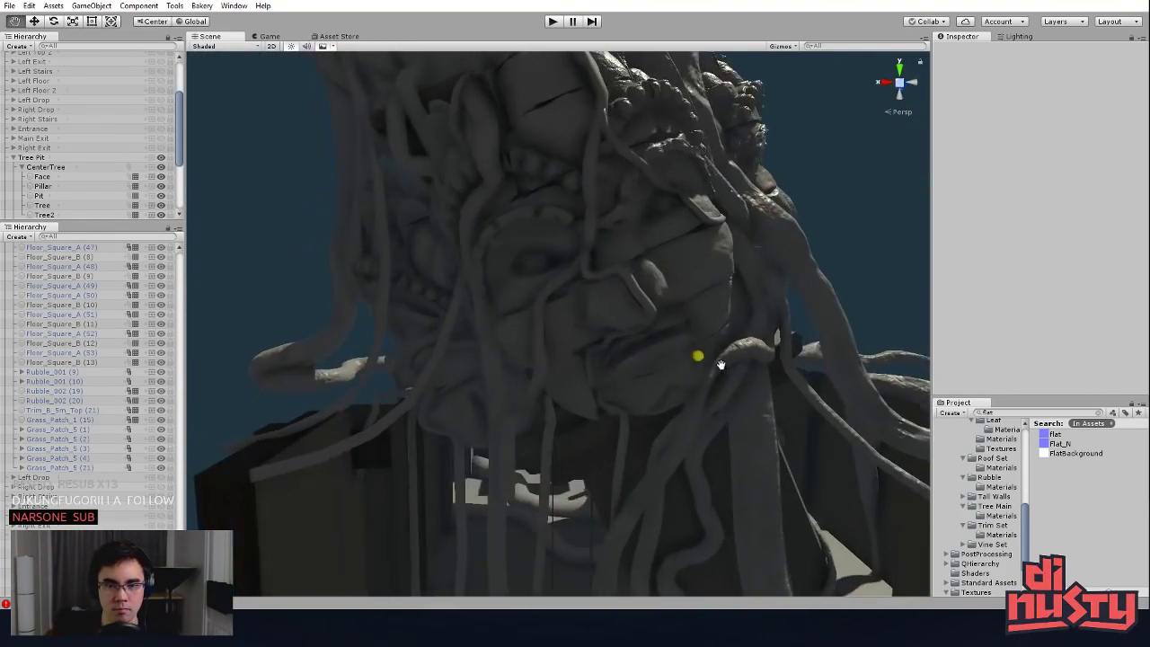
pyautogui.keyDown('alt'); pyautogui.moveTo(721, 365); pyautogui.dragTo(431, 231); pyautogui.keyUp('alt')
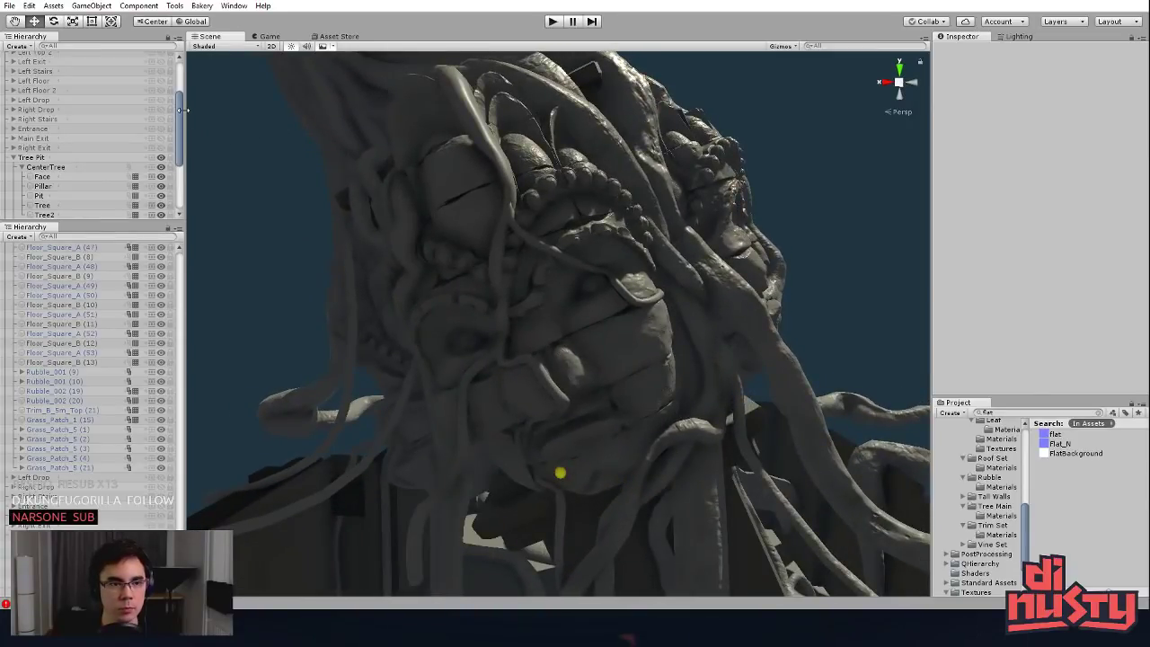
# Step: Duplicate the Directional Light inside the Lighting group
pyautogui.moveTo(182, 110); pyautogui.dragTo(183, 68)
pyautogui.click(40, 68)
pyautogui.click(13, 66)
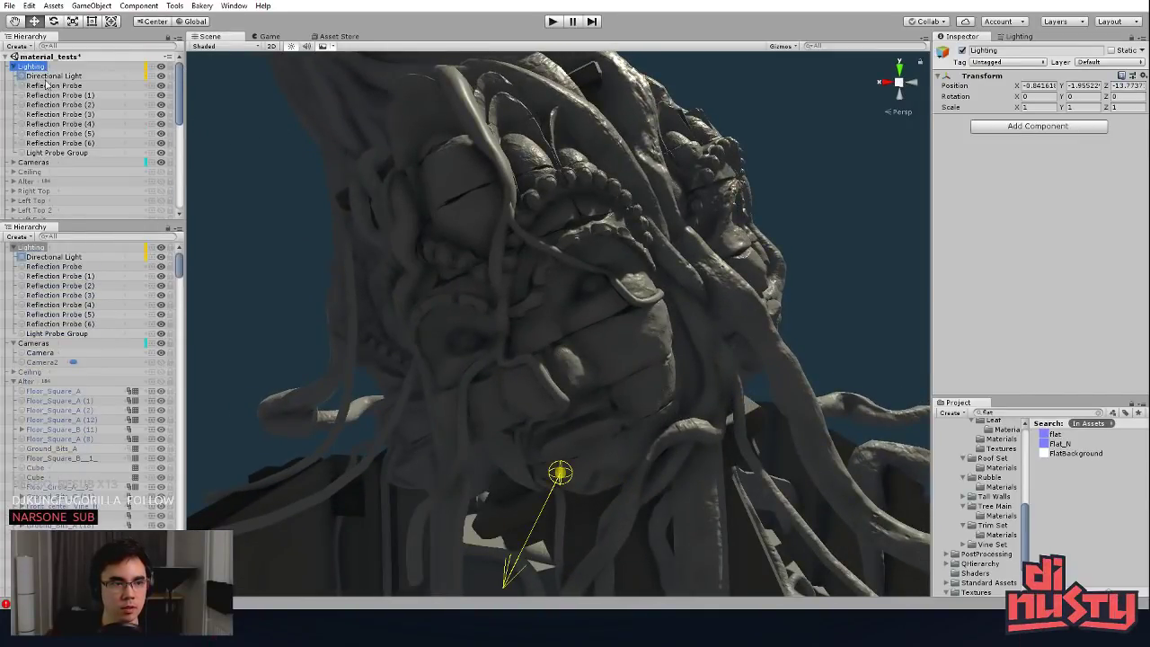
pyautogui.click(61, 77)
pyautogui.rightClick(69, 77)
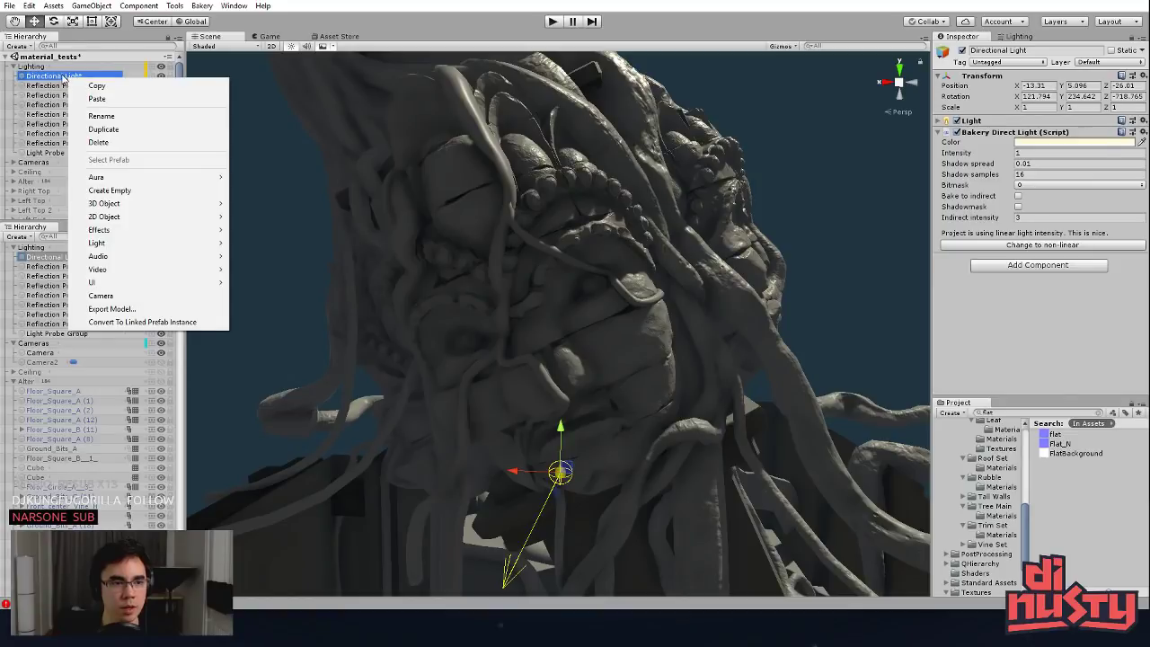
pyautogui.click(104, 129)
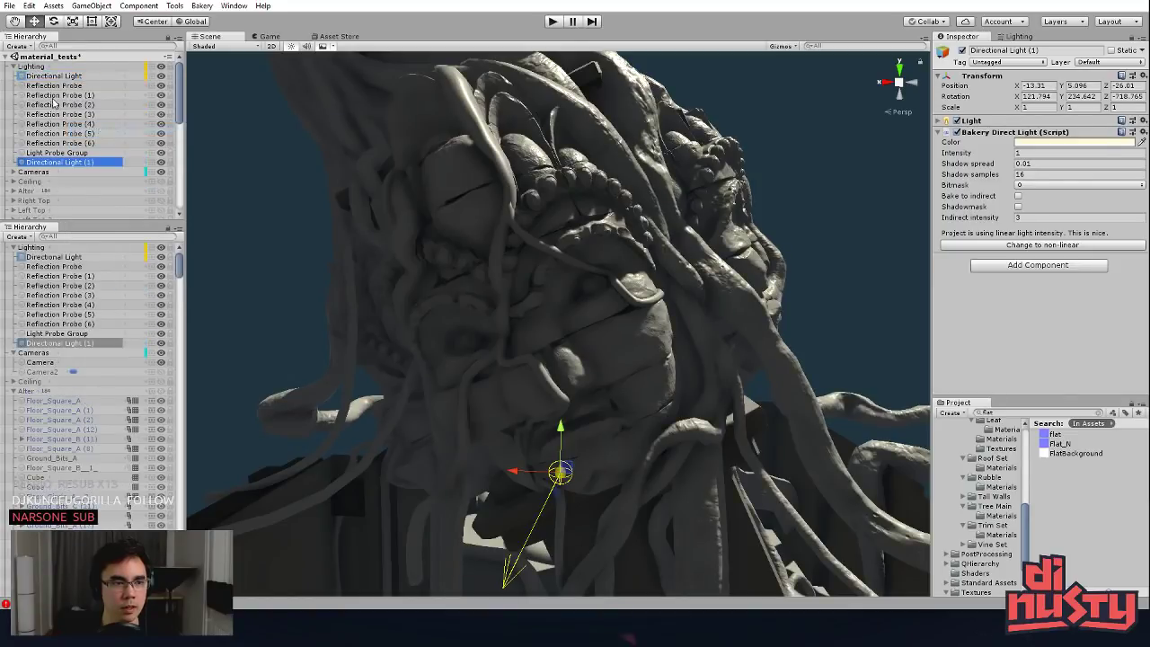
# Step: Rename the duplicated directional light to Main and disable it
pyautogui.click(76, 163)
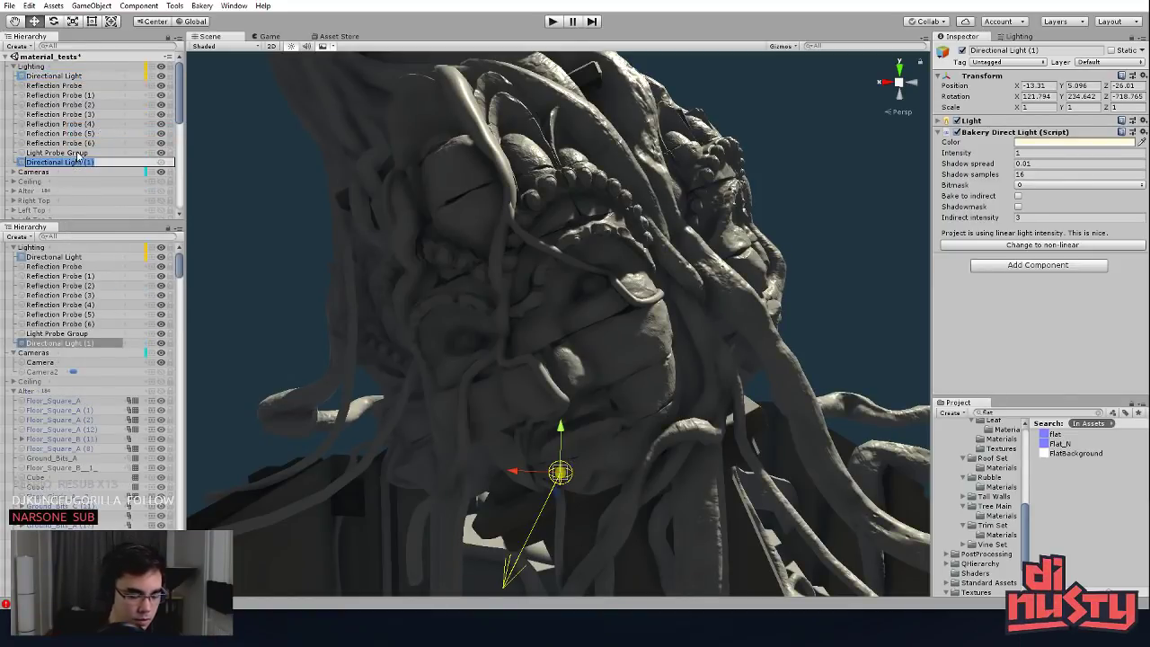
pyautogui.write('Main')
pyautogui.press('Return')
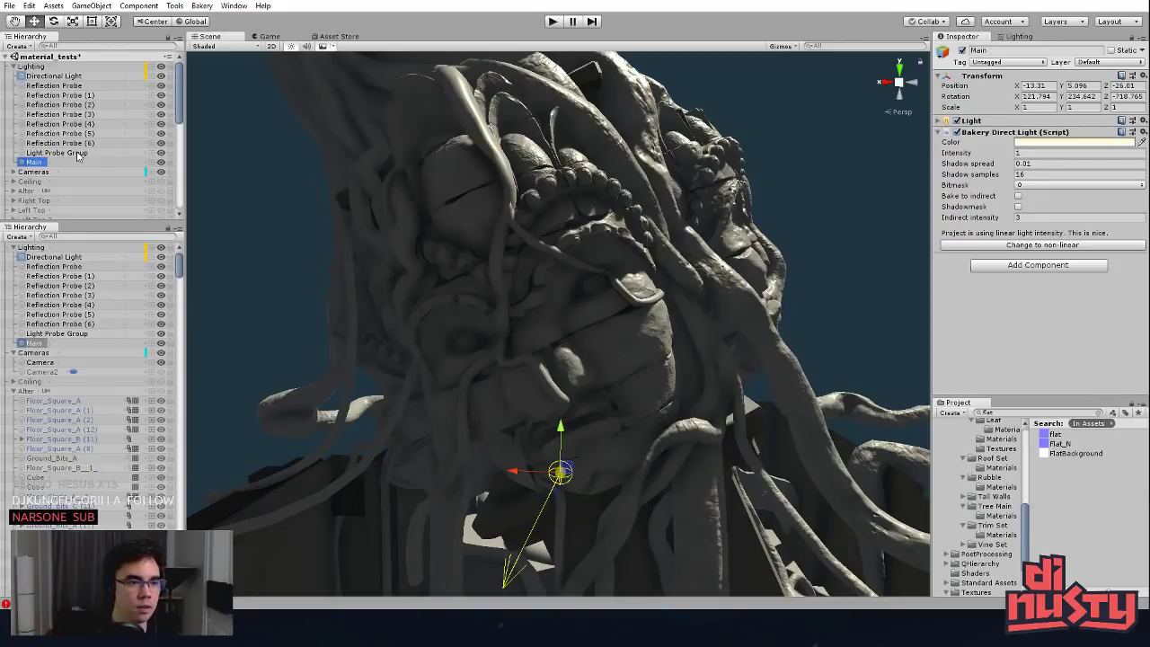
pyautogui.click(161, 162)
# Step: Rotate the original Directional Light to relight the tree and check the shading on the faces and roots
pyautogui.click(56, 75)
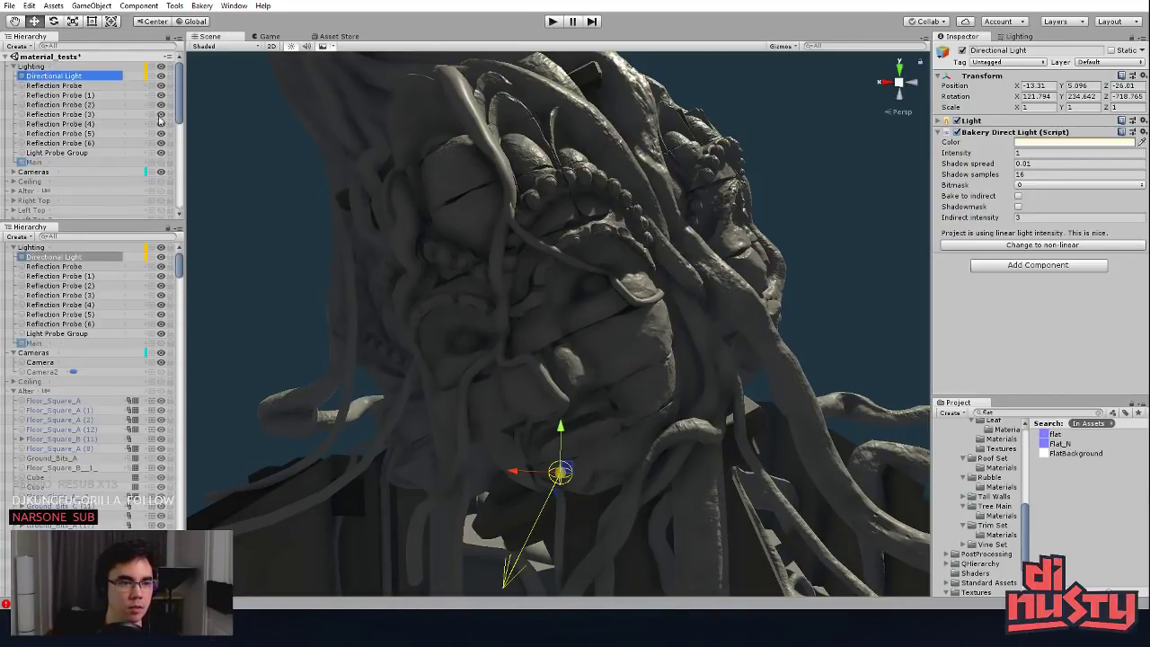
pyautogui.moveTo(615, 369); pyautogui.dragTo(590, 329, button='middle')
pyautogui.press('e')
pyautogui.moveTo(514, 354); pyautogui.dragTo(545, 397)
pyautogui.click(766, 193)
pyautogui.keyDown('alt'); pyautogui.moveTo(765, 194); pyautogui.dragTo(672, 314); pyautogui.keyUp('alt')
pyautogui.keyDown('alt'); pyautogui.moveTo(604, 332); pyautogui.dragTo(657, 239); pyautogui.keyUp('alt')
pyautogui.keyDown('alt'); pyautogui.moveTo(656, 239); pyautogui.dragTo(755, 275, button='right'); pyautogui.keyUp('alt')
pyautogui.keyDown('alt'); pyautogui.moveTo(755, 276); pyautogui.dragTo(361, 79); pyautogui.keyUp('alt')
# Step: Switch to Modo, drop the UV scale tool and clear the polygon selection on the tree
pyautogui.hotkey('alt', 'Tab')
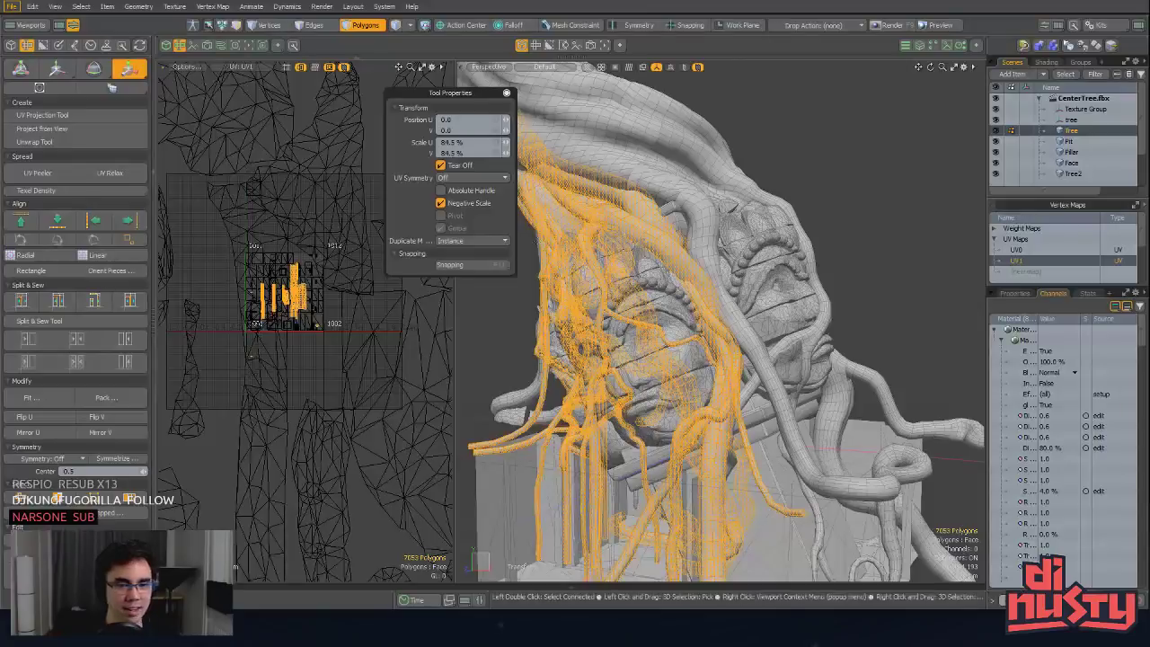
pyautogui.keyDown('alt'); pyautogui.moveTo(665, 269); pyautogui.dragTo(753, 290); pyautogui.keyUp('alt')
pyautogui.press('r')
pyautogui.click(804, 187)
pyautogui.press('space')
pyautogui.click(809, 246)
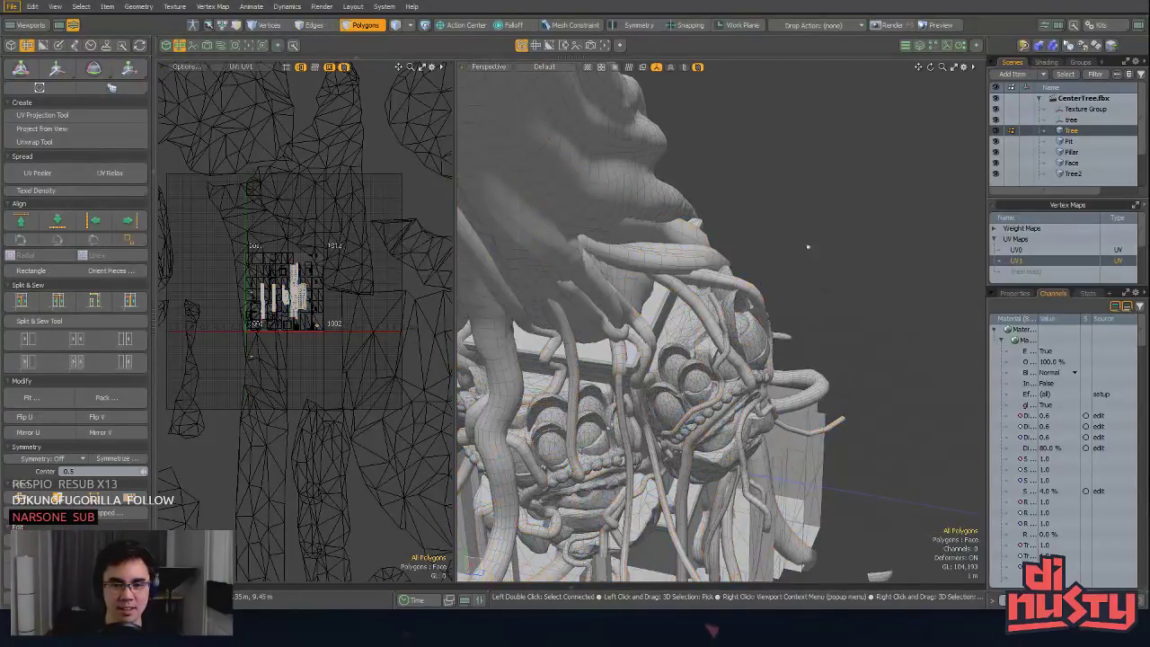
# Step: Select the end edge loop of the thin root beneath the large root and move it to reposition the root's tip
pyautogui.keyDown('alt'); pyautogui.moveTo(629, 256); pyautogui.dragTo(783, 304); pyautogui.keyUp('alt')
pyautogui.click(749, 239)
pyautogui.hotkey('shift', 'a')
pyautogui.keyDown('ctrl'); pyautogui.keyDown('alt'); pyautogui.moveTo(784, 304); pyautogui.dragTo(673, 413); pyautogui.keyUp('alt'); pyautogui.keyUp('ctrl')
pyautogui.press('2')
pyautogui.doubleClick(710, 277)
pyautogui.press('w')
pyautogui.keyDown('alt'); pyautogui.moveTo(786, 385); pyautogui.dragTo(849, 416); pyautogui.keyUp('alt')
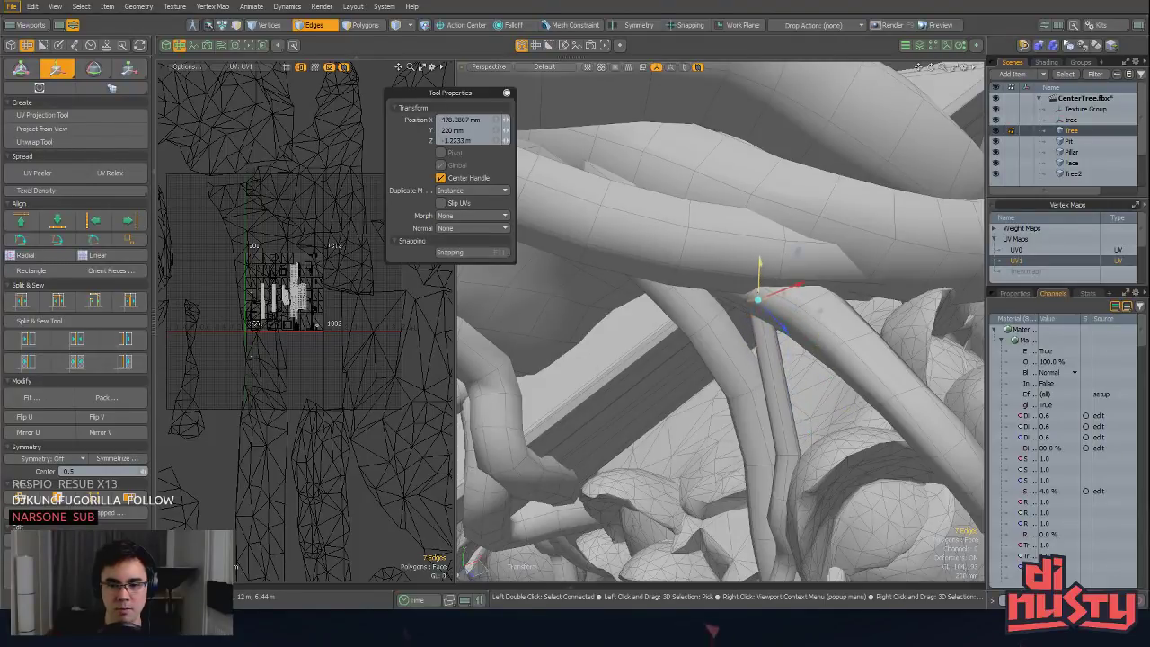
pyautogui.moveTo(760, 262); pyautogui.dragTo(760, 250)
pyautogui.keyDown('alt'); pyautogui.moveTo(638, 350); pyautogui.dragTo(730, 302); pyautogui.keyUp('alt')
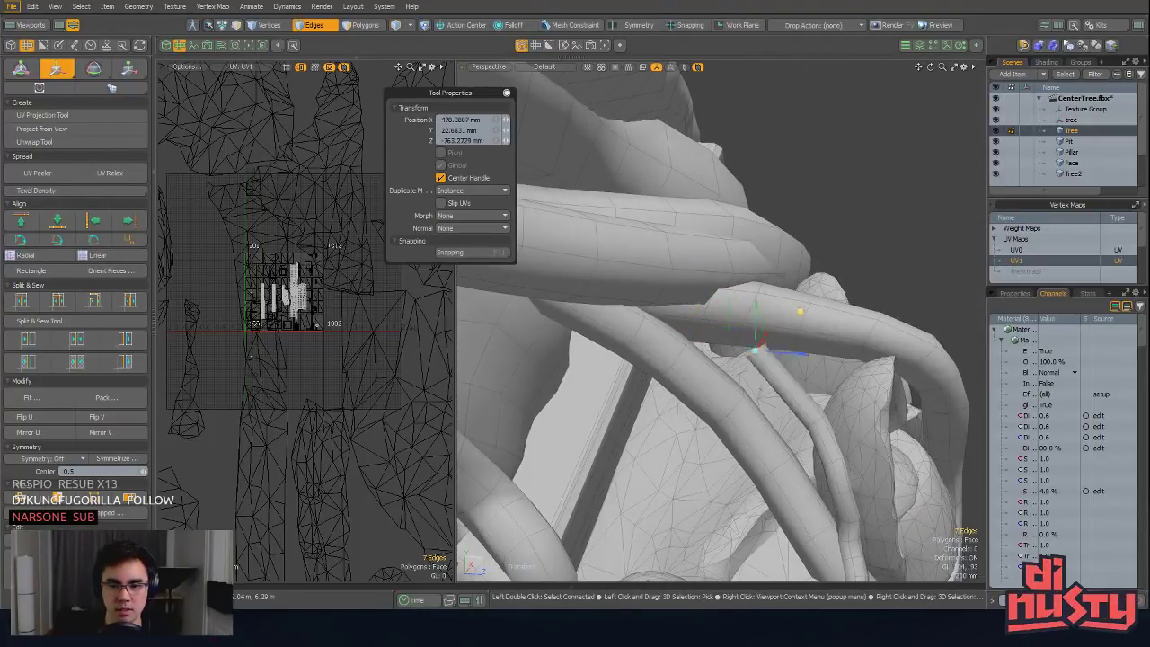
# Step: Loop-slice the thin root near its repositioned tip at about 53%, adjust the new edge loop's position, and clear the selection
pyautogui.press('space')
pyautogui.hotkey('alt', 'c')
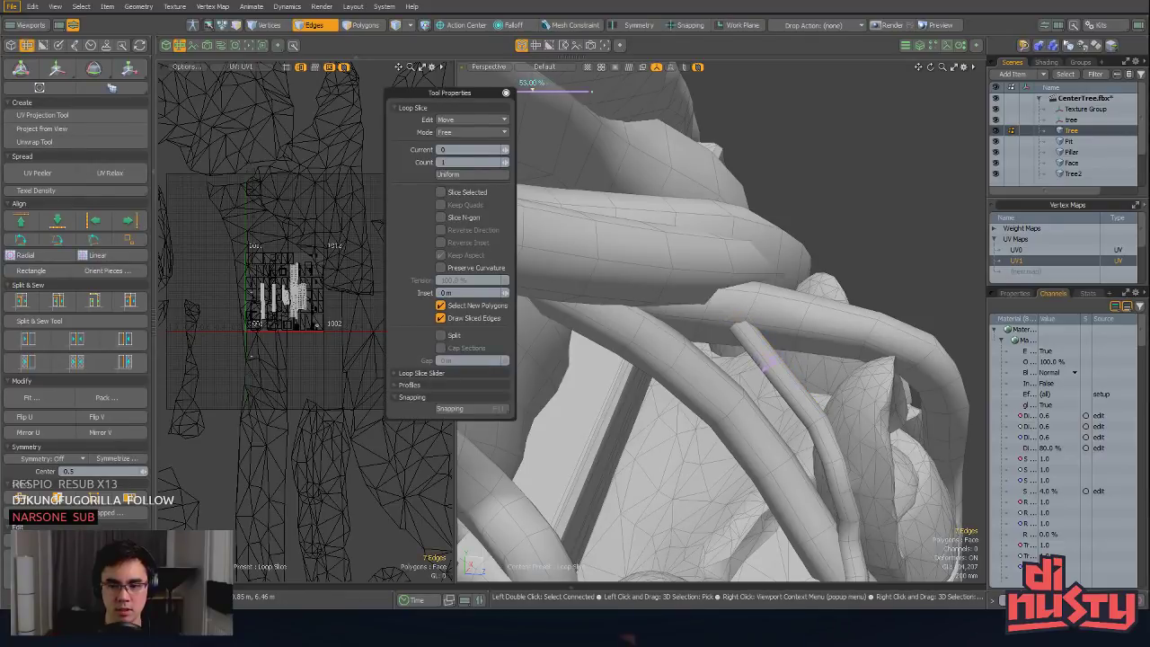
pyautogui.press('w')
pyautogui.moveTo(820, 312); pyautogui.dragTo(819, 318)
pyautogui.keyDown('alt'); pyautogui.moveTo(819, 318); pyautogui.dragTo(848, 367); pyautogui.keyUp('alt')
pyautogui.moveTo(849, 367); pyautogui.dragTo(611, 240)
pyautogui.press('b')
pyautogui.press('Escape')
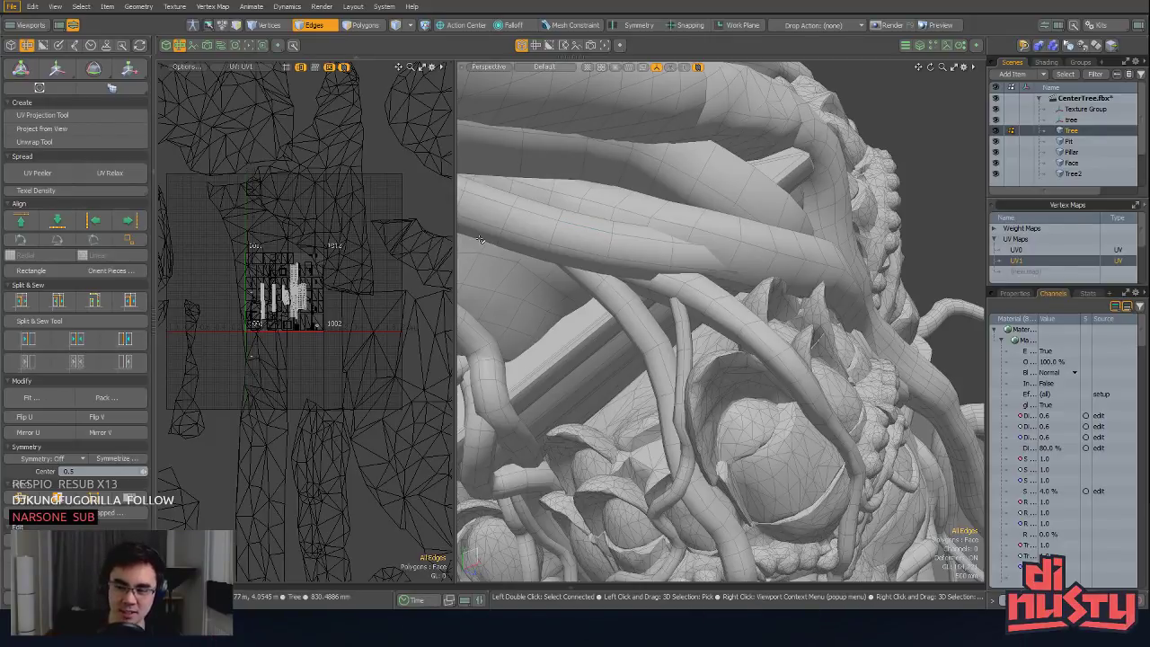
# Step: Examine the roots draped over the carved faces in Modo and in the lit Unity scene, and return to Modo
pyautogui.keyDown('alt'); pyautogui.moveTo(759, 268); pyautogui.dragTo(697, 297); pyautogui.keyUp('alt')
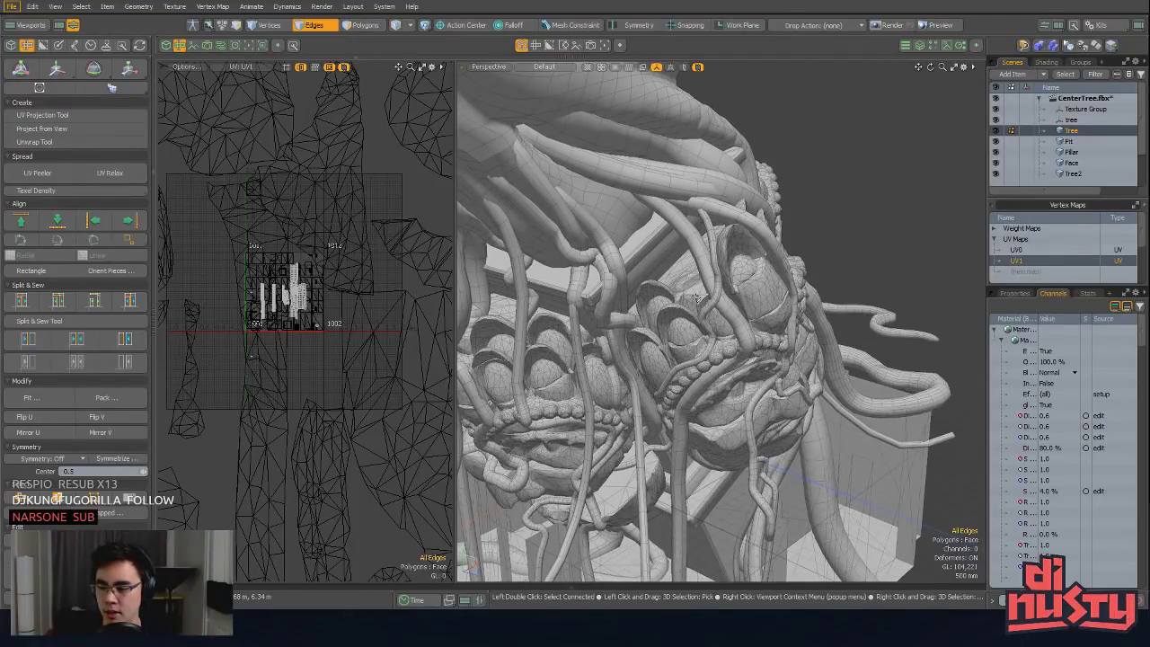
pyautogui.keyDown('alt'); pyautogui.moveTo(697, 297); pyautogui.dragTo(731, 236); pyautogui.keyUp('alt')
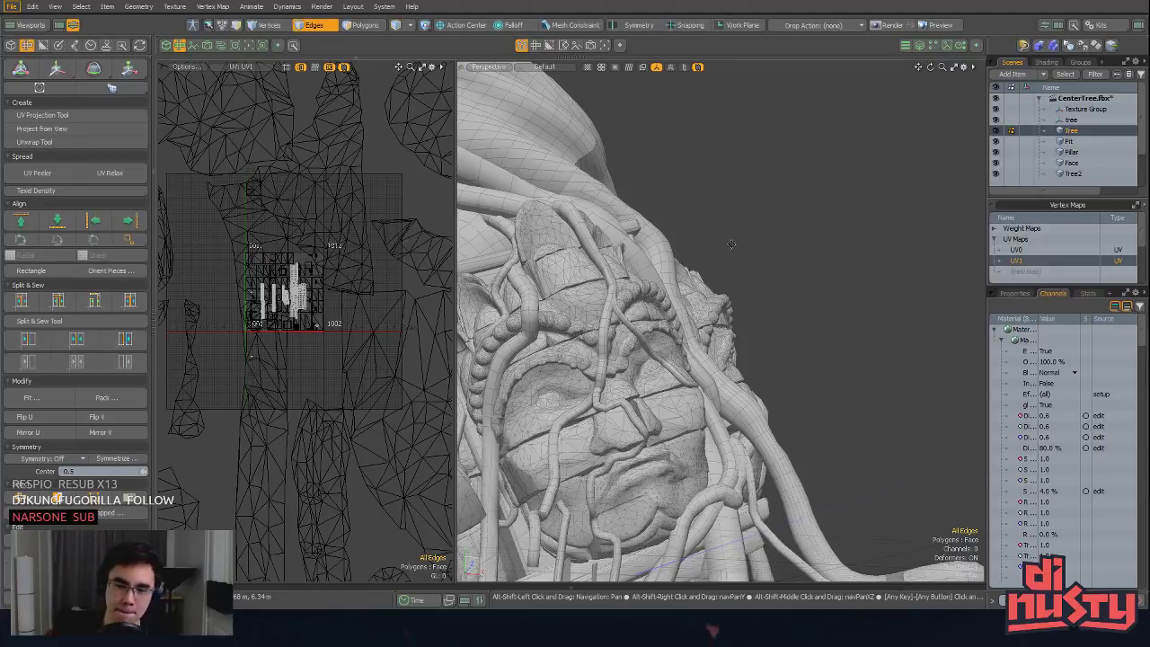
pyautogui.keyDown('alt'); pyautogui.moveTo(728, 245); pyautogui.dragTo(692, 443); pyautogui.keyUp('alt')
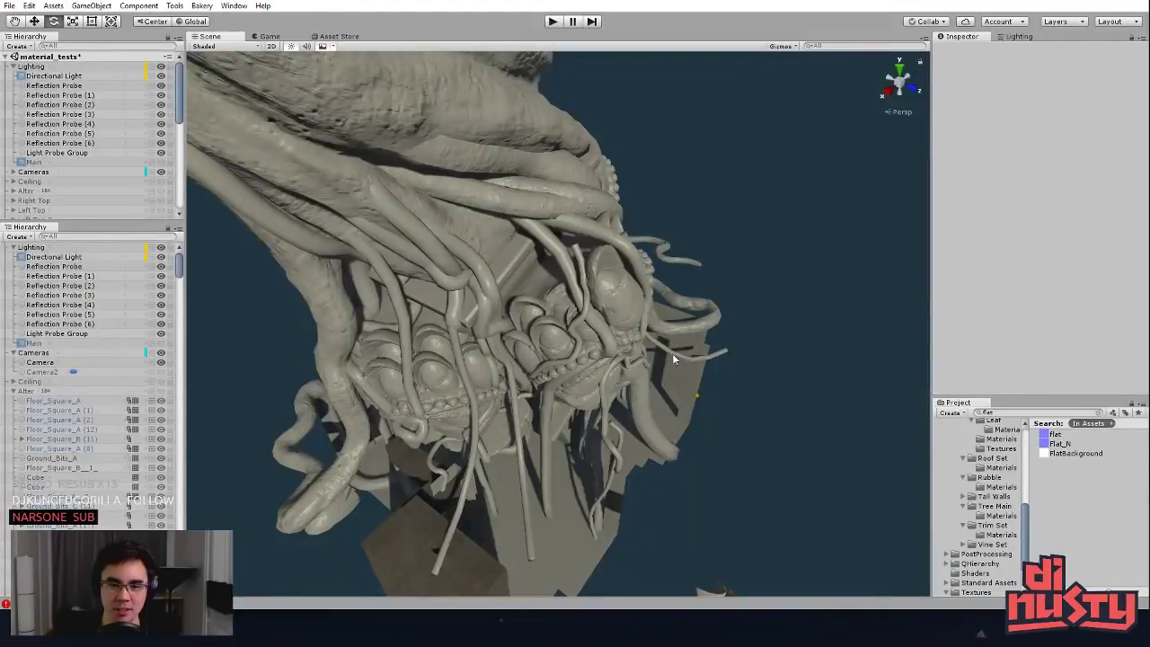
pyautogui.keyDown('alt'); pyautogui.moveTo(672, 353); pyautogui.dragTo(641, 324); pyautogui.keyUp('alt')
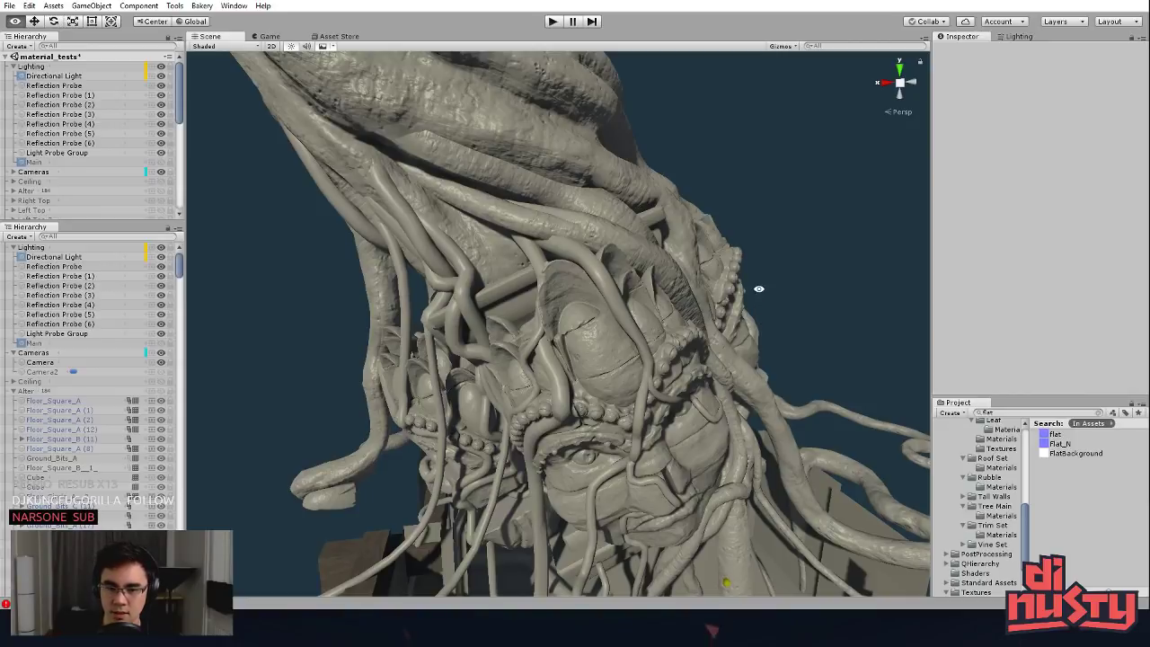
pyautogui.keyDown('alt'); pyautogui.moveTo(759, 288); pyautogui.dragTo(645, 310); pyautogui.keyUp('alt')
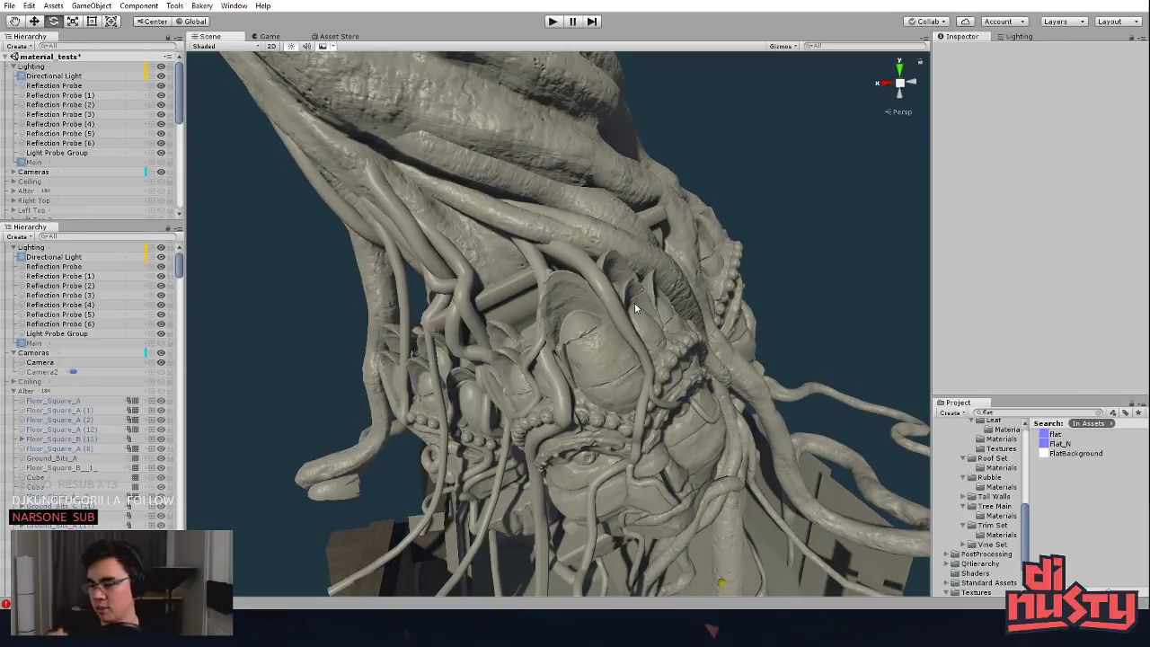
pyautogui.moveTo(762, 254)
pyautogui.keyDown('alt'); pyautogui.mouseDown()
pyautogui.moveTo(765, 237)
pyautogui.moveTo(767, 266)
pyautogui.moveTo(753, 247)
pyautogui.moveTo(760, 236)
pyautogui.moveTo(763, 247)
pyautogui.mouseUp(); pyautogui.keyUp('alt')
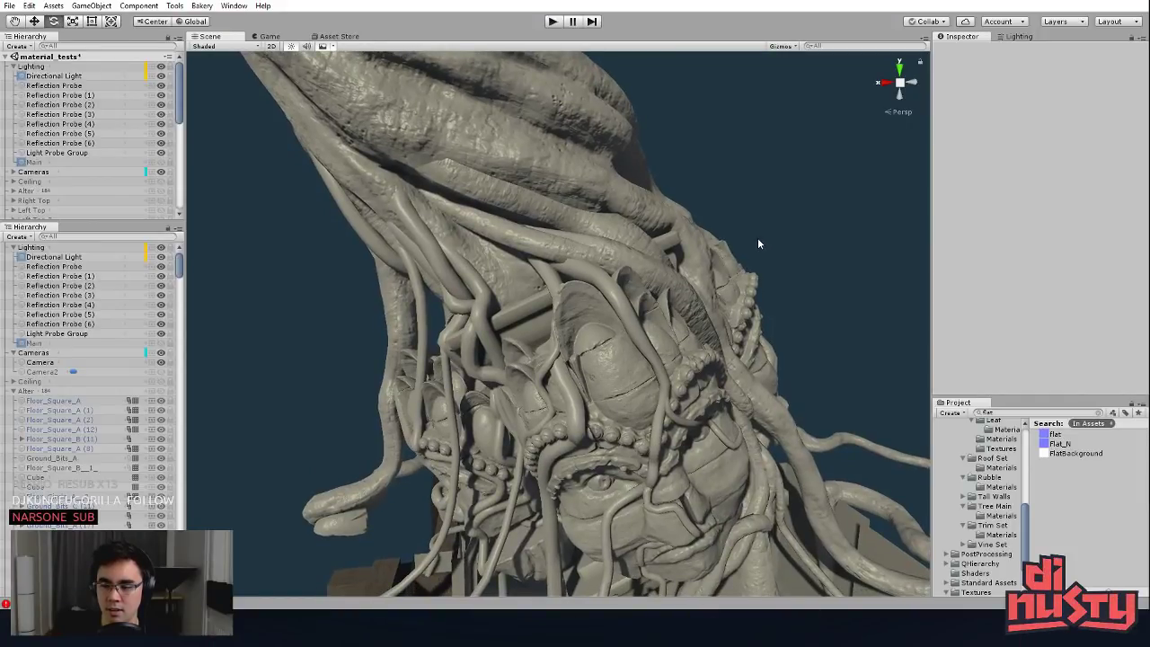
pyautogui.keyDown('alt'); pyautogui.moveTo(757, 243); pyautogui.dragTo(703, 239); pyautogui.keyUp('alt')
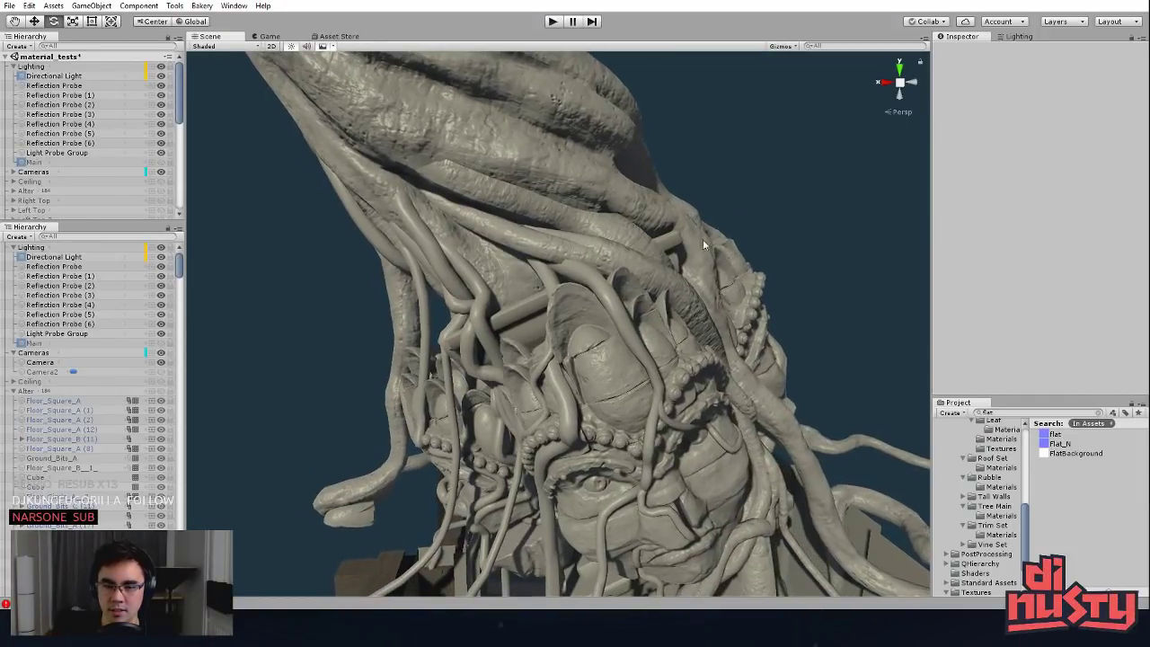
pyautogui.click(611, 281)
pyautogui.click(735, 209)
pyautogui.hotkey('alt', 'Tab')
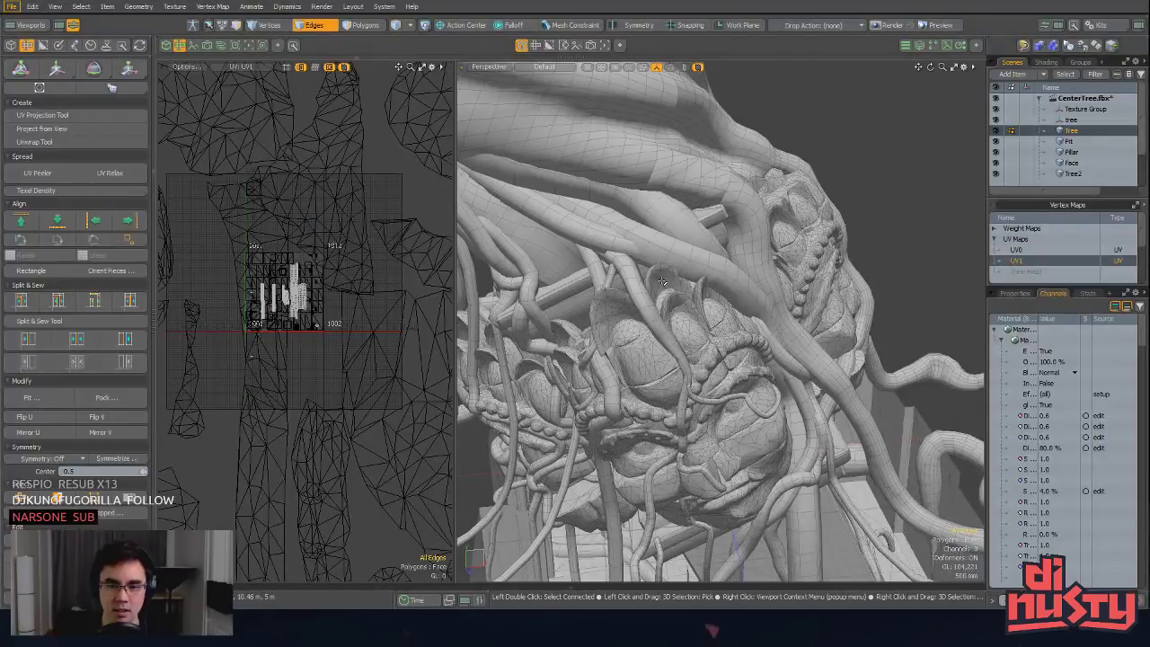
pyautogui.click(624, 259)
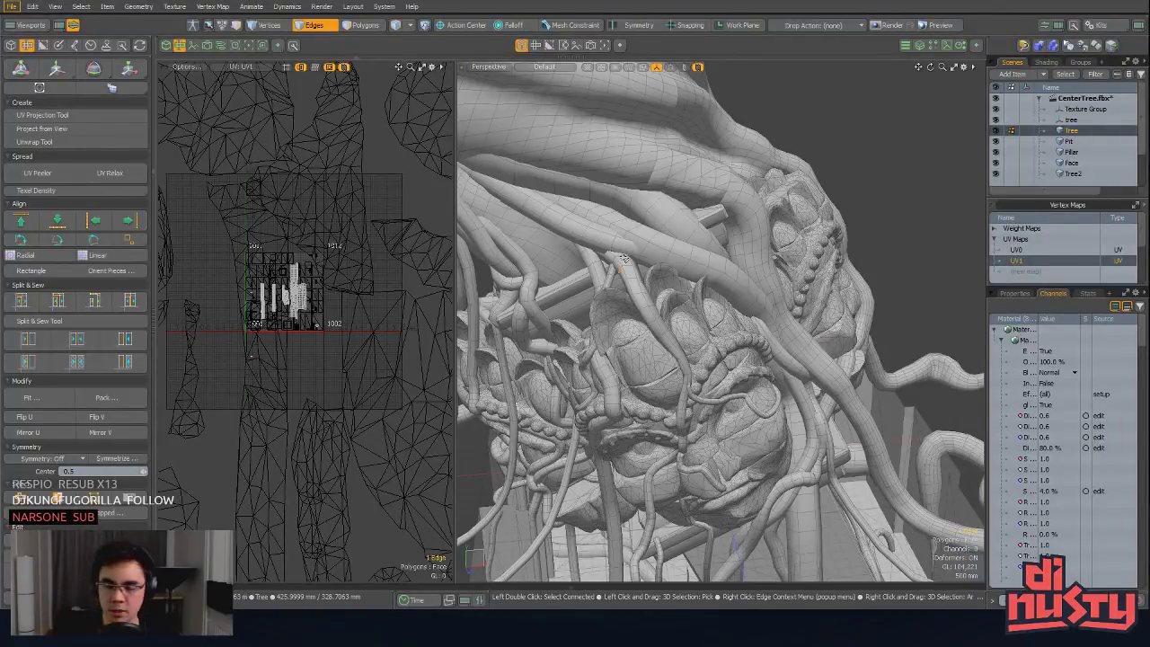
pyautogui.scroll(5, 624, 259)
pyautogui.press('3')
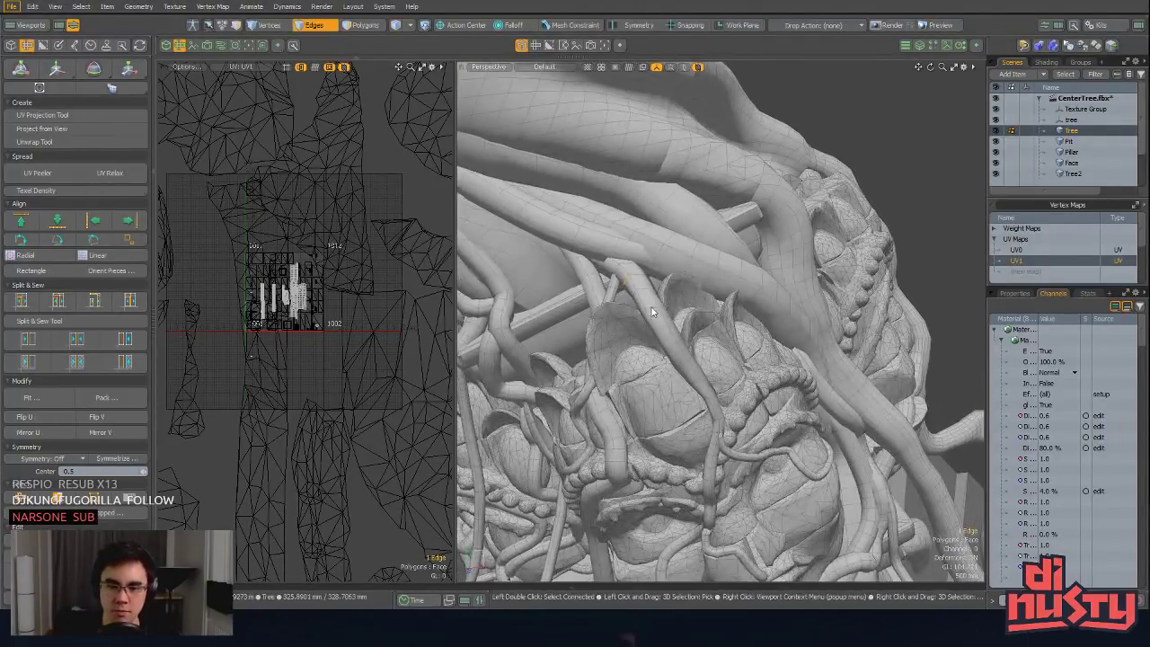
pyautogui.doubleClick(637, 281)
pyautogui.keyDown('shift'); pyautogui.doubleClick(614, 287); pyautogui.keyUp('shift')
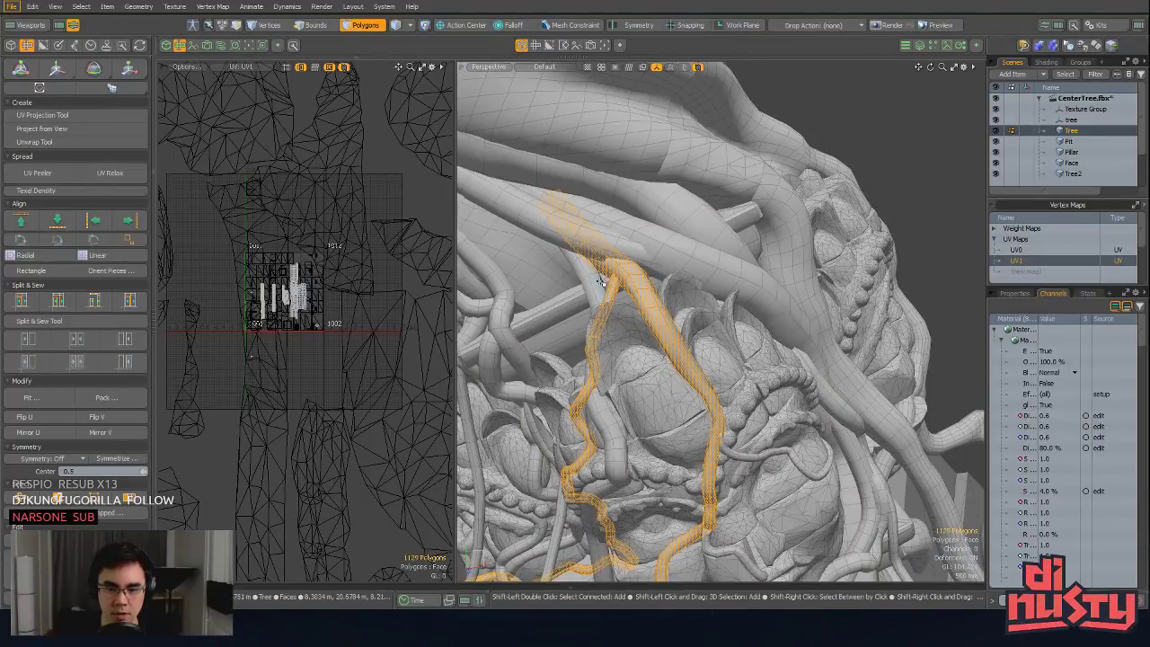
pyautogui.keyDown('shift'); pyautogui.doubleClick(589, 277); pyautogui.keyUp('shift')
pyautogui.keyDown('alt'); pyautogui.keyDown('shift'); pyautogui.moveTo(744, 301); pyautogui.dragTo(780, 205); pyautogui.keyUp('shift'); pyautogui.keyUp('alt')
# Step: Select the thin root crossing the carved face together with its side branches, and isolate them by hiding everything unselected
pyautogui.doubleClick(749, 277)
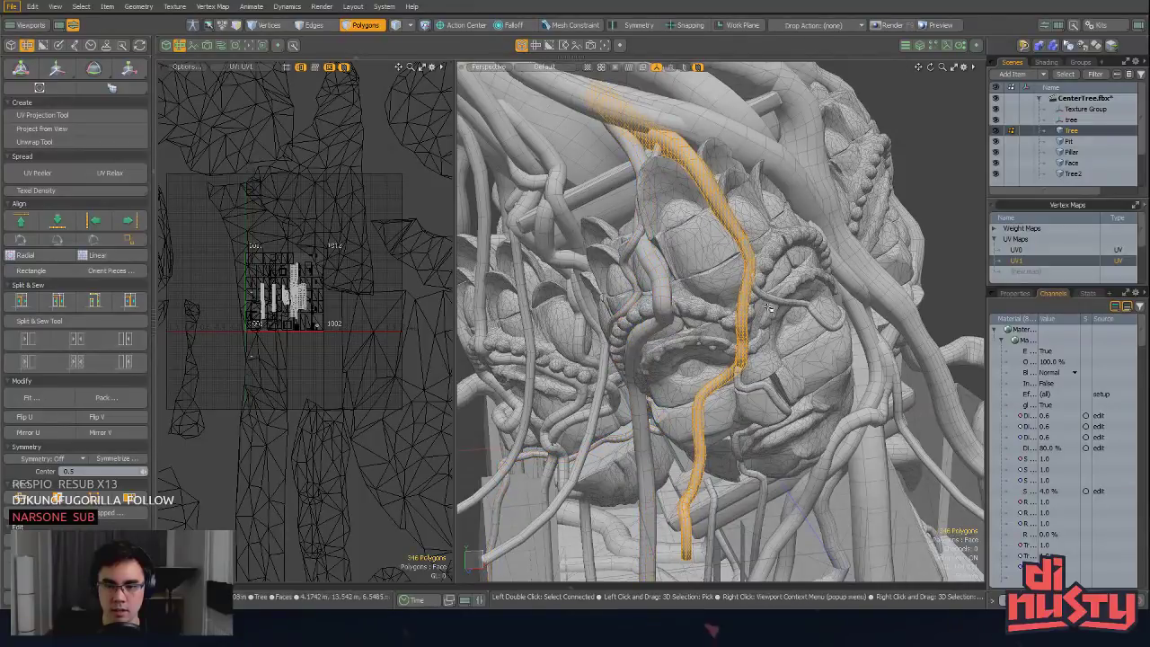
pyautogui.keyDown('shift'); pyautogui.doubleClick(774, 304); pyautogui.keyUp('shift')
pyautogui.keyDown('alt'); pyautogui.moveTo(774, 304); pyautogui.dragTo(927, 380); pyautogui.keyUp('alt')
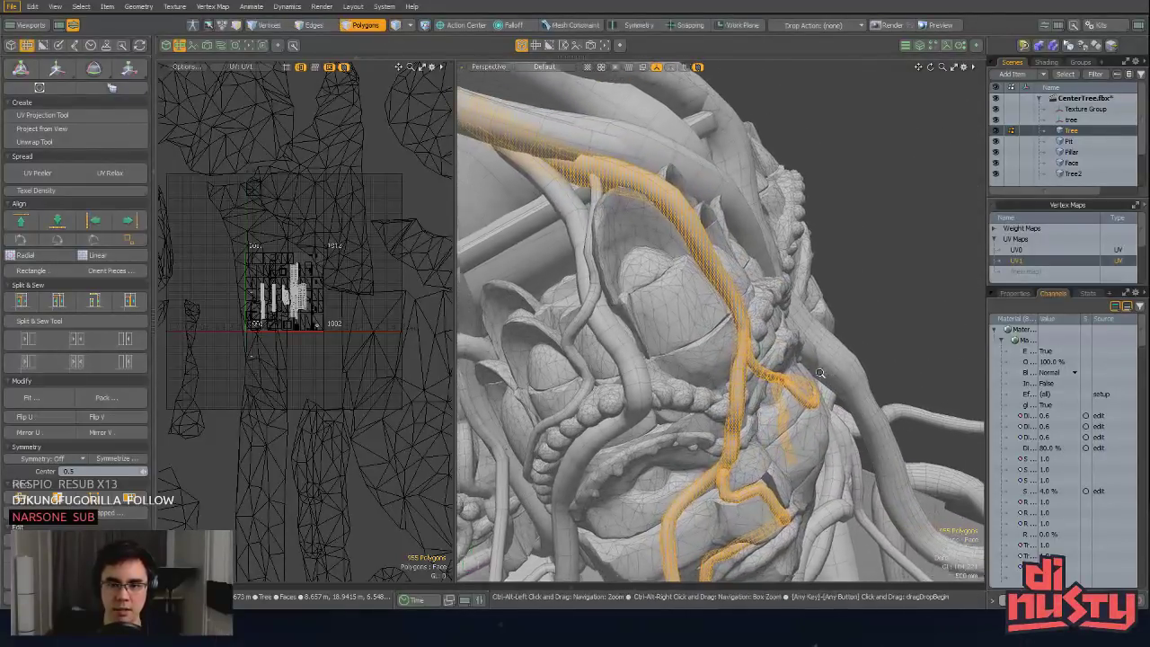
pyautogui.keyDown('alt'); pyautogui.moveTo(819, 373); pyautogui.dragTo(692, 279); pyautogui.keyUp('alt')
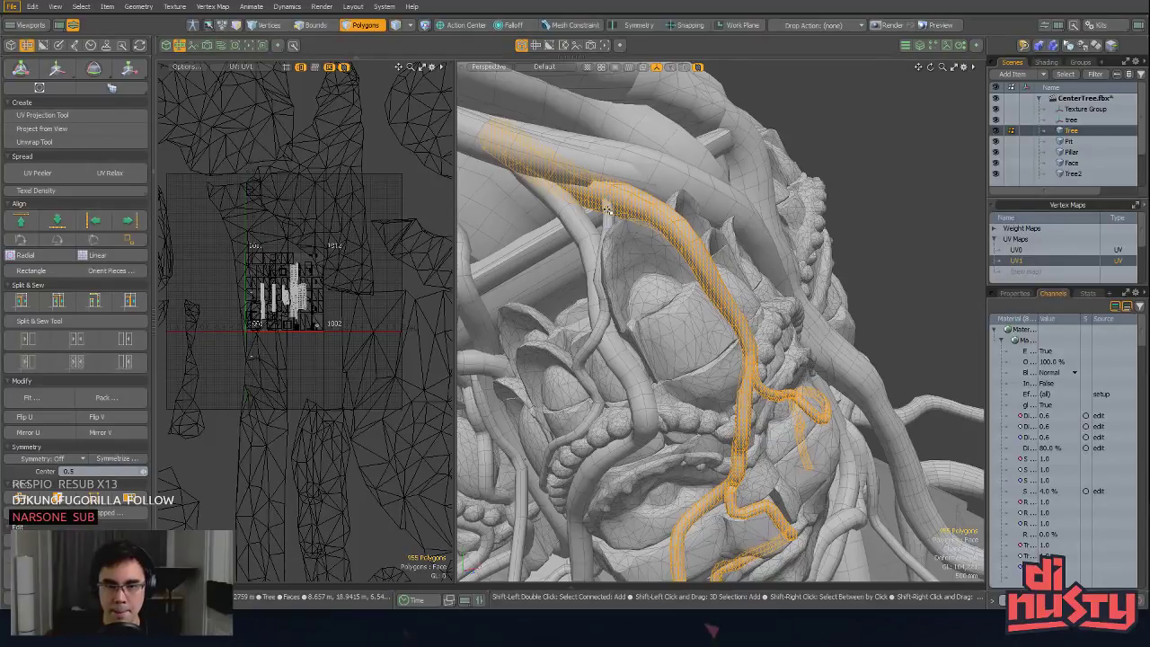
pyautogui.keyDown('alt'); pyautogui.moveTo(607, 209); pyautogui.dragTo(719, 369); pyautogui.keyUp('alt')
pyautogui.press('5')
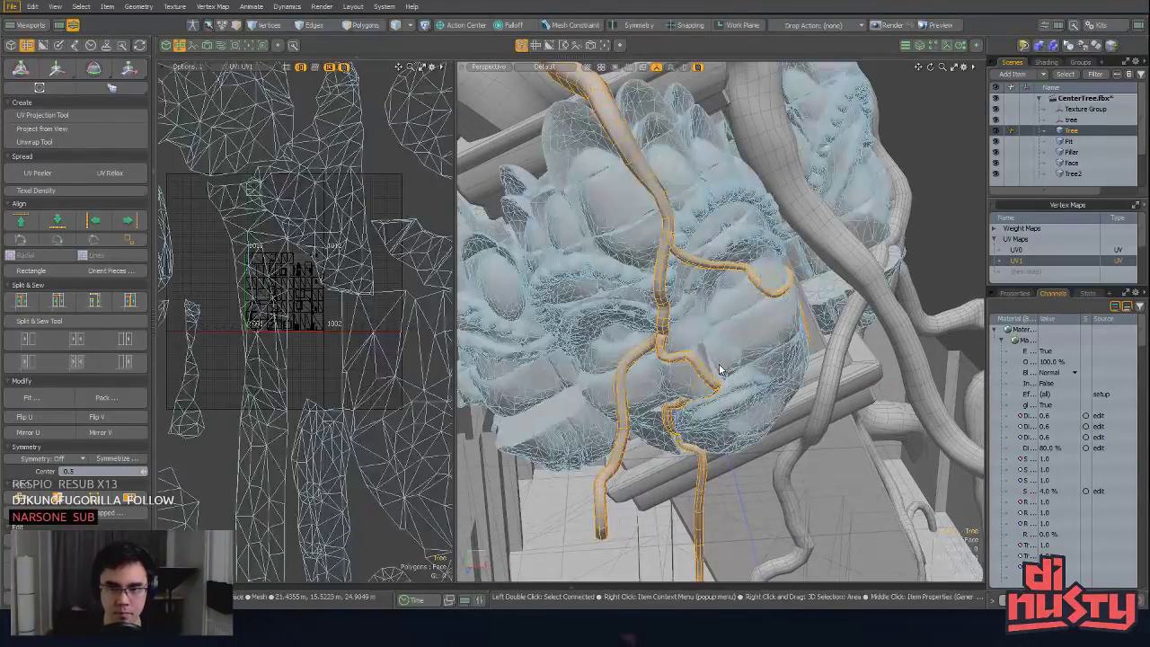
pyautogui.hotkey('shift', 'h')
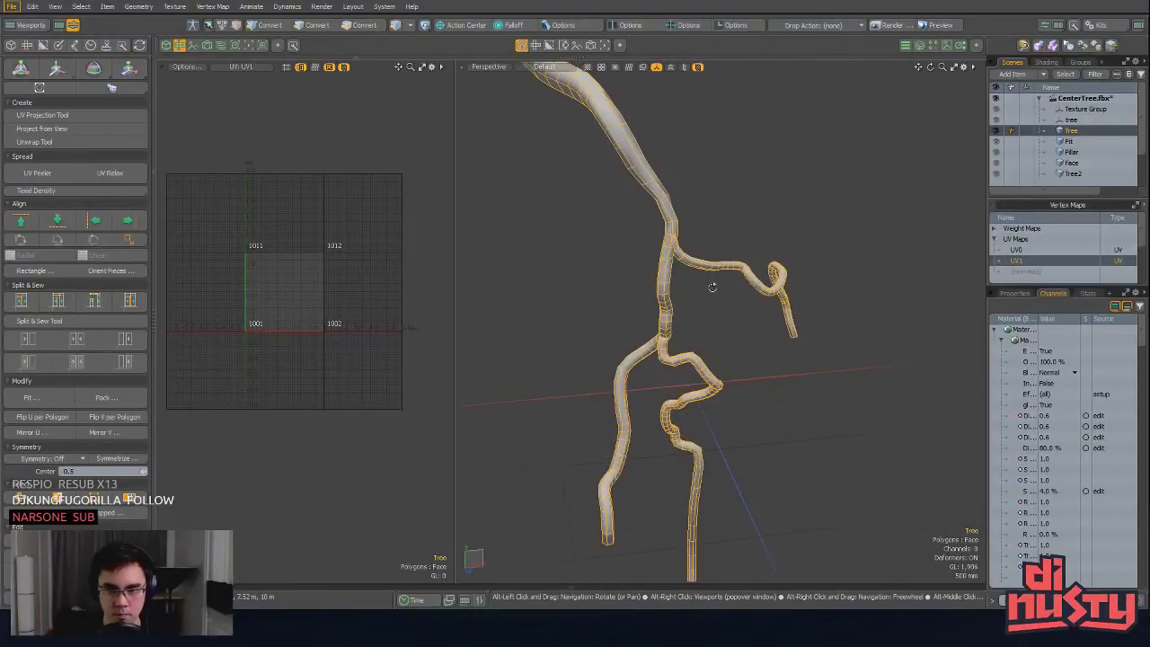
# Step: Delete the end-cap polygons at the thick upper end of the isolated main root
pyautogui.press('3')
pyautogui.doubleClick(668, 212)
pyautogui.keyDown('alt'); pyautogui.keyDown('shift'); pyautogui.moveTo(737, 261); pyautogui.dragTo(761, 295); pyautogui.keyUp('shift'); pyautogui.keyUp('alt')
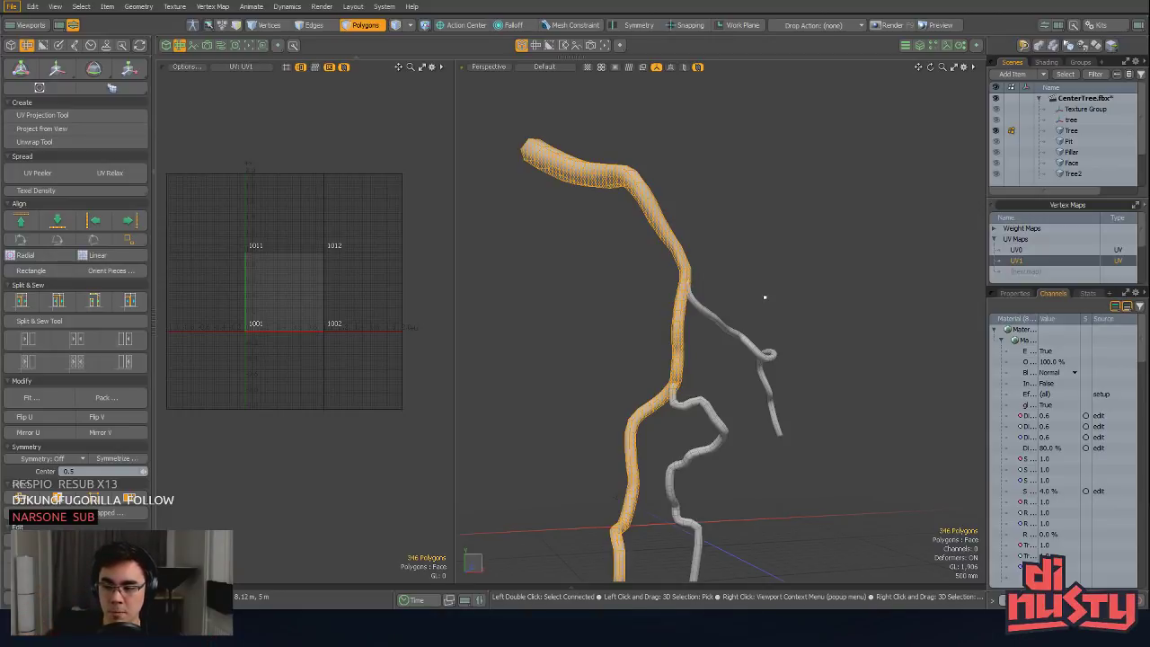
pyautogui.click(836, 229)
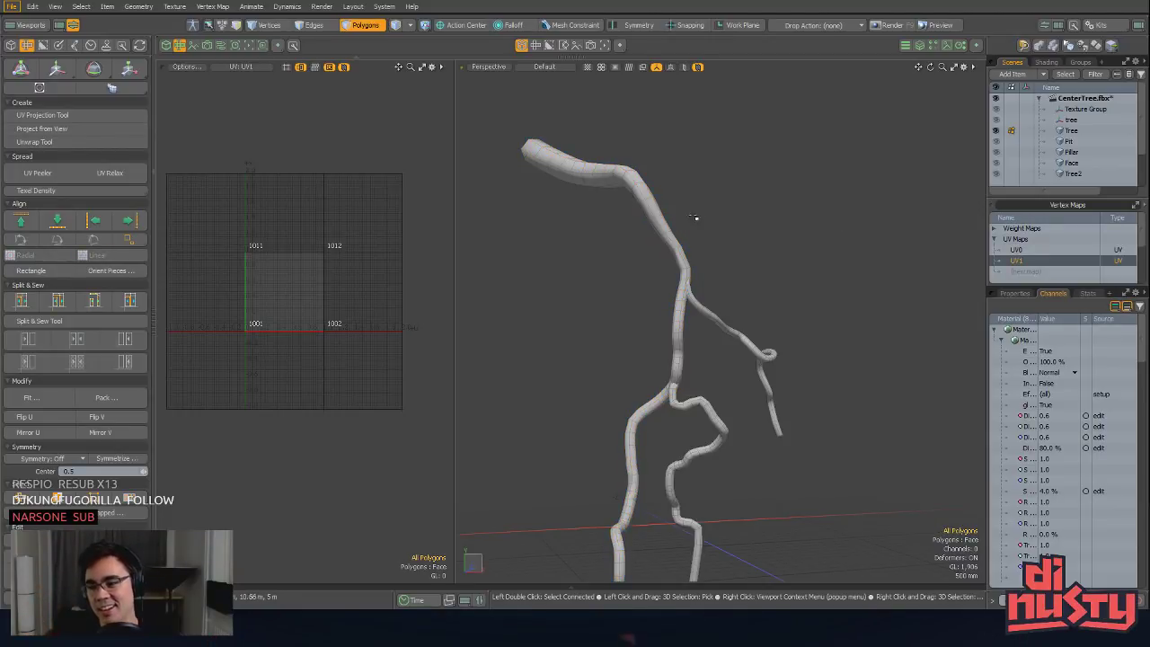
pyautogui.keyDown('alt'); pyautogui.moveTo(694, 217); pyautogui.dragTo(663, 263); pyautogui.keyUp('alt')
pyautogui.moveTo(642, 257); pyautogui.dragTo(774, 377)
pyautogui.click(675, 324)
pyautogui.keyDown('alt'); pyautogui.moveTo(570, 327); pyautogui.dragTo(705, 306); pyautogui.keyUp('alt')
pyautogui.click(649, 268)
pyautogui.moveTo(654, 266); pyautogui.dragTo(672, 263)
pyautogui.click(620, 257)
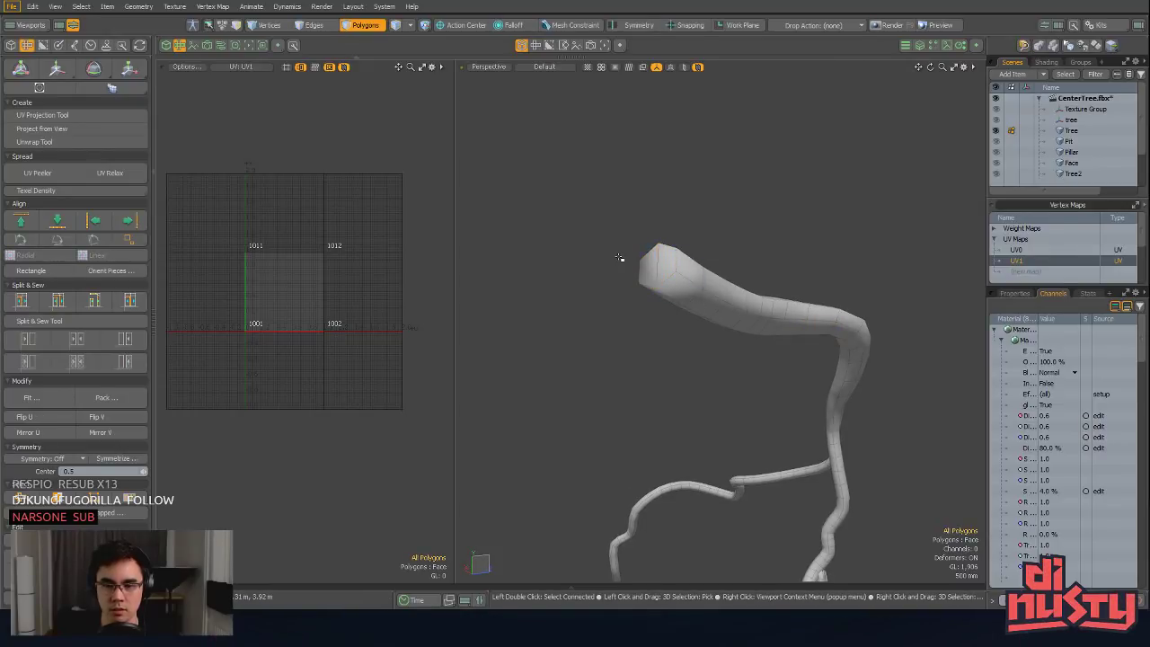
pyautogui.click(656, 260)
pyautogui.press('Delete')
# Step: Delete the end-cap polygons at the lower tip of the isolated main root
pyautogui.keyDown('alt'); pyautogui.moveTo(776, 246); pyautogui.dragTo(818, 360); pyautogui.keyUp('alt')
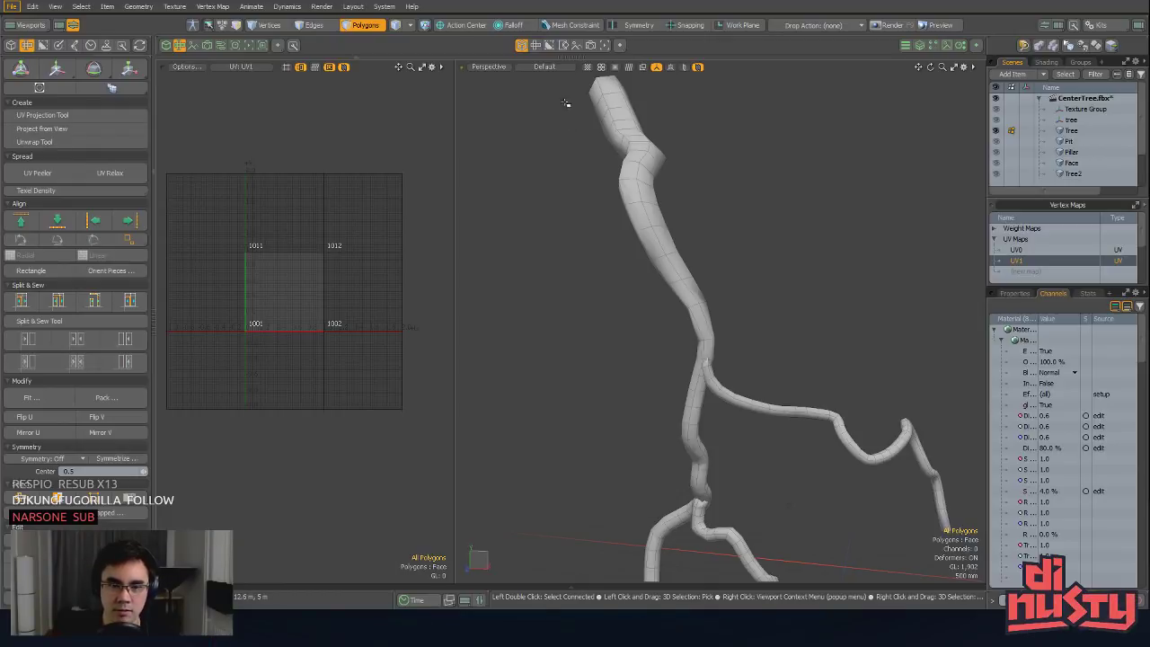
pyautogui.keyDown('alt'); pyautogui.moveTo(566, 103); pyautogui.dragTo(655, 506); pyautogui.keyUp('alt')
pyautogui.doubleClick(623, 216)
pyautogui.press('2')
pyautogui.doubleClick(622, 172)
pyautogui.press('3')
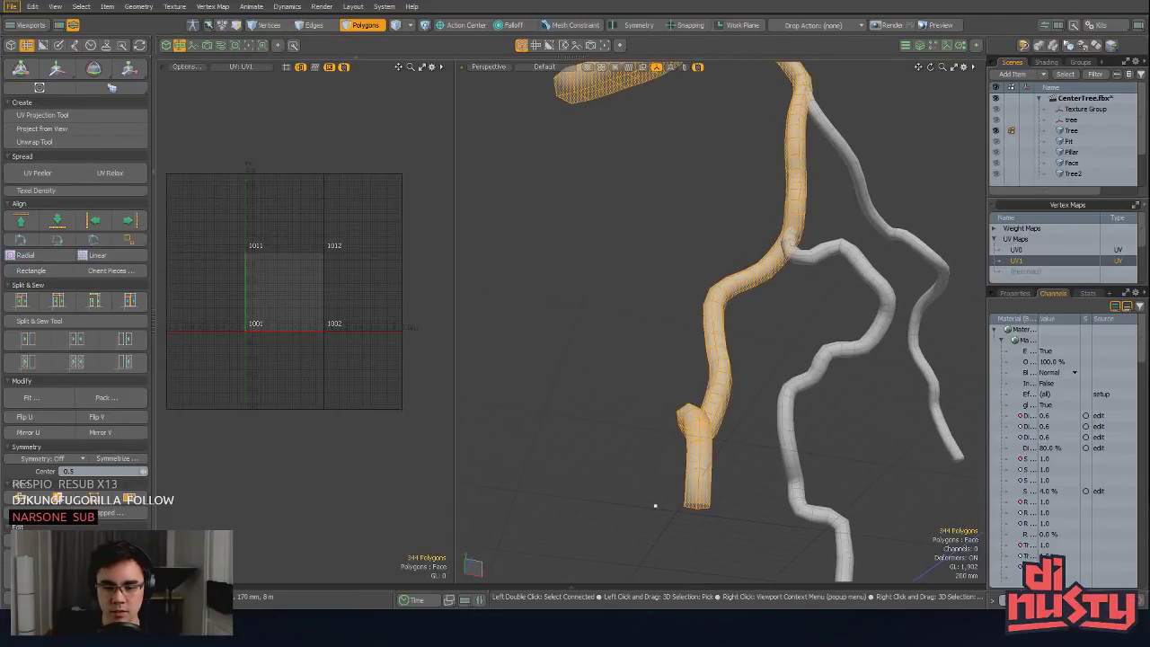
pyautogui.moveTo(655, 506); pyautogui.dragTo(667, 493, button='middle')
pyautogui.keyDown('alt'); pyautogui.moveTo(667, 492); pyautogui.dragTo(714, 307); pyautogui.keyUp('alt')
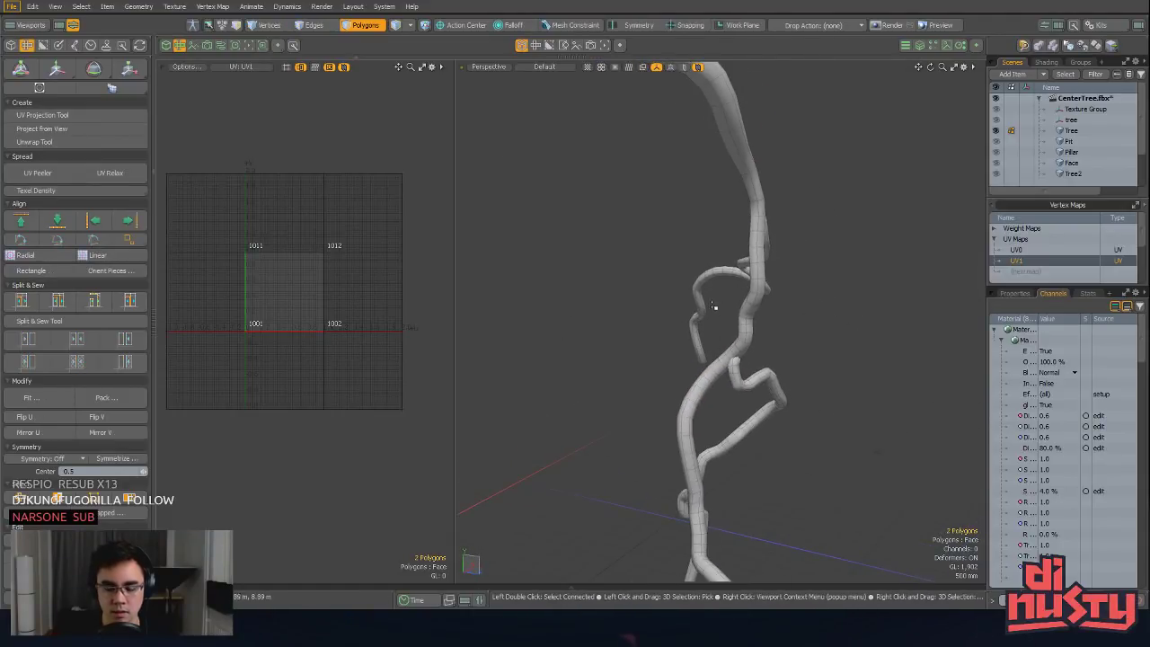
pyautogui.press('Delete')
# Step: Select the lengthwise edge loop running along the underside of the main root from end to end as its UV seam
pyautogui.keyDown('alt'); pyautogui.keyDown('shift'); pyautogui.moveTo(742, 485); pyautogui.dragTo(734, 374); pyautogui.keyUp('shift'); pyautogui.keyUp('alt')
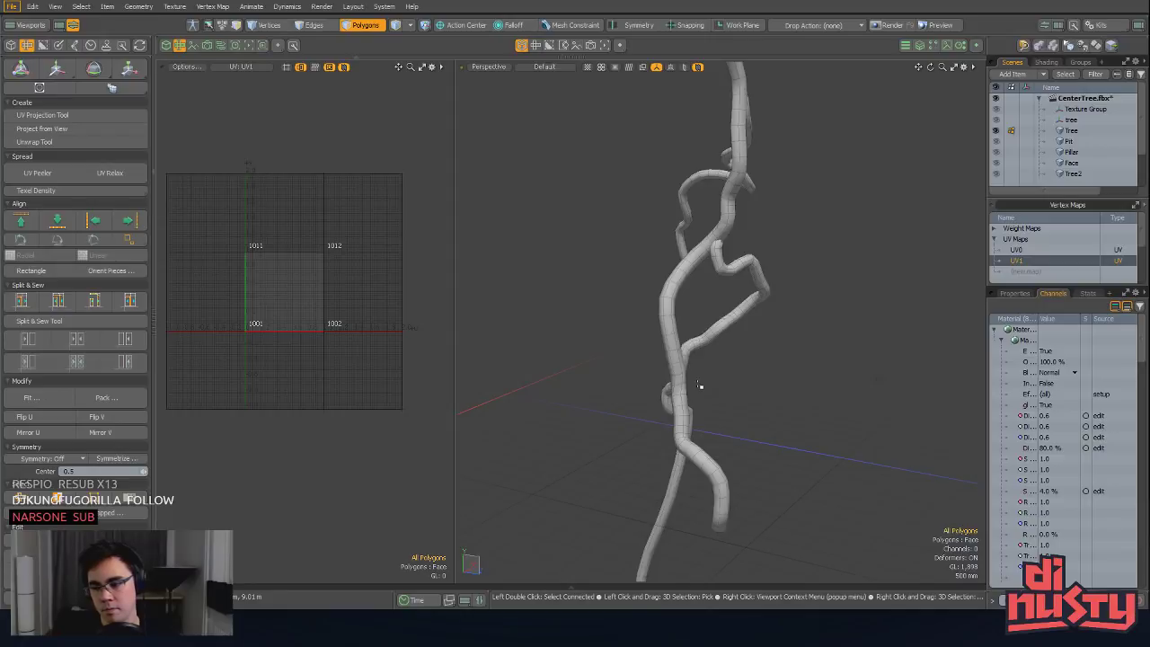
pyautogui.keyDown('alt'); pyautogui.keyDown('shift'); pyautogui.moveTo(795, 415); pyautogui.dragTo(852, 365); pyautogui.keyUp('shift'); pyautogui.keyUp('alt')
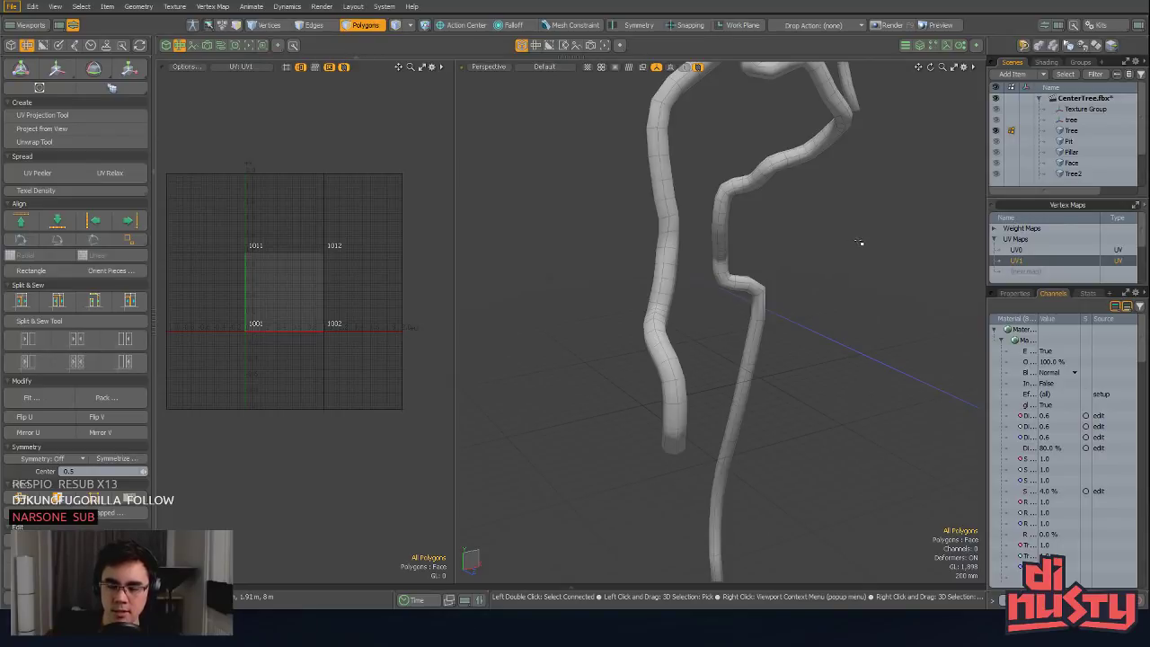
pyautogui.keyDown('alt'); pyautogui.moveTo(769, 290); pyautogui.dragTo(710, 351); pyautogui.keyUp('alt')
pyautogui.doubleClick(705, 205)
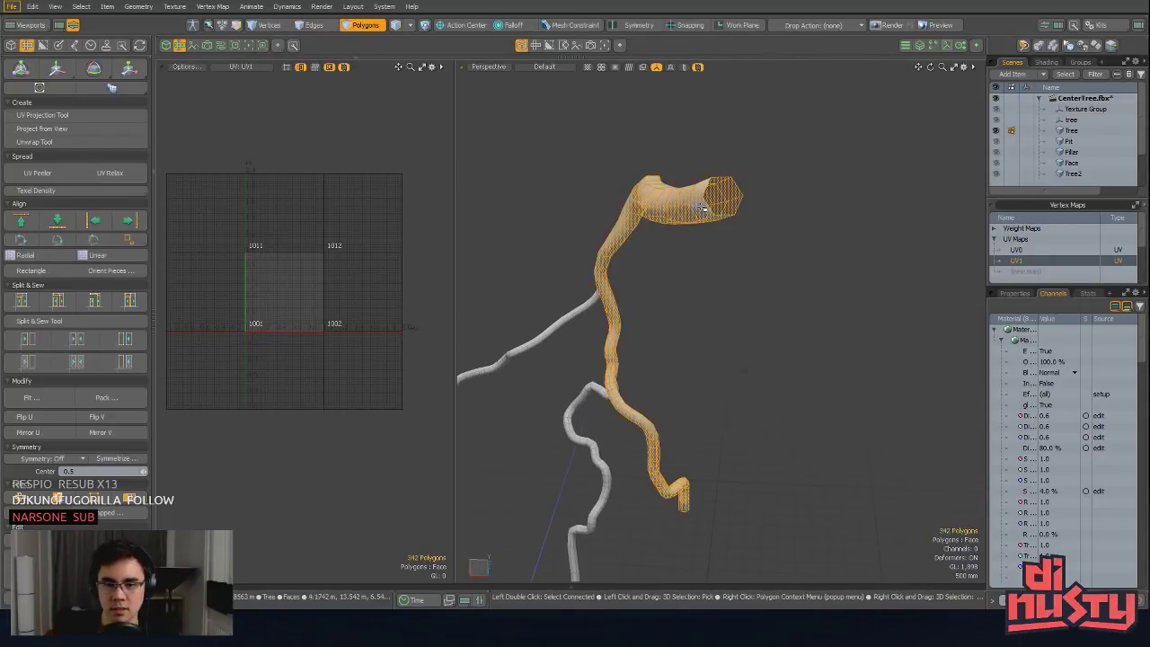
pyautogui.keyDown('alt'); pyautogui.moveTo(703, 216); pyautogui.dragTo(745, 282); pyautogui.keyUp('alt')
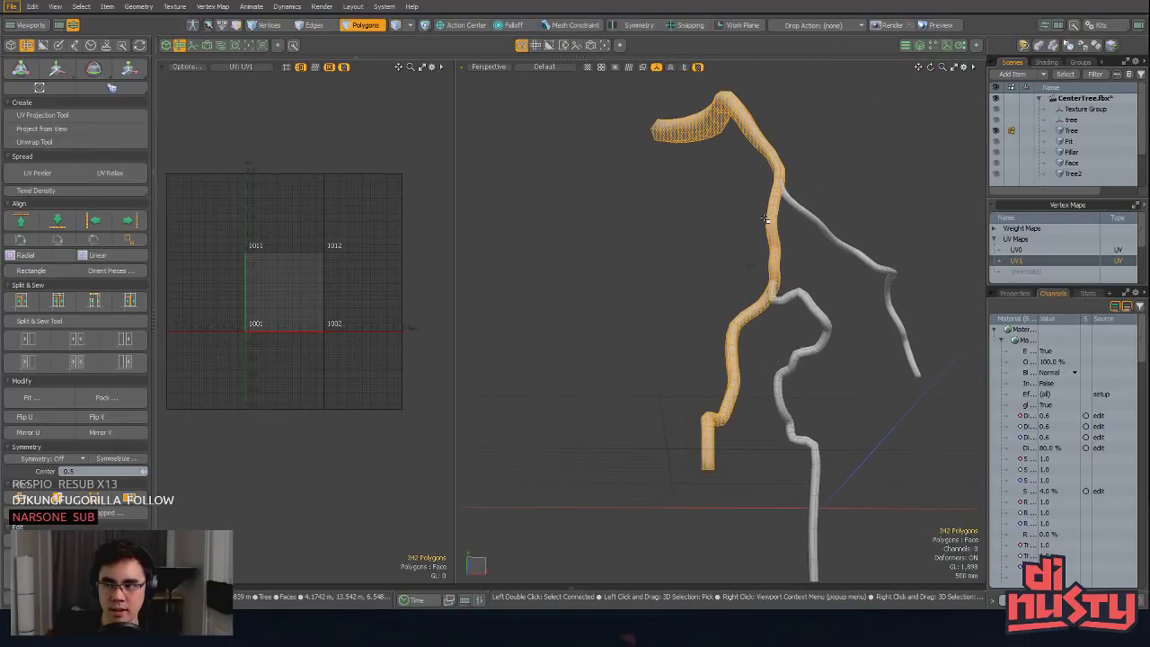
pyautogui.keyDown('alt'); pyautogui.moveTo(771, 219); pyautogui.dragTo(724, 329); pyautogui.keyUp('alt')
pyautogui.press('2')
pyautogui.doubleClick(779, 184)
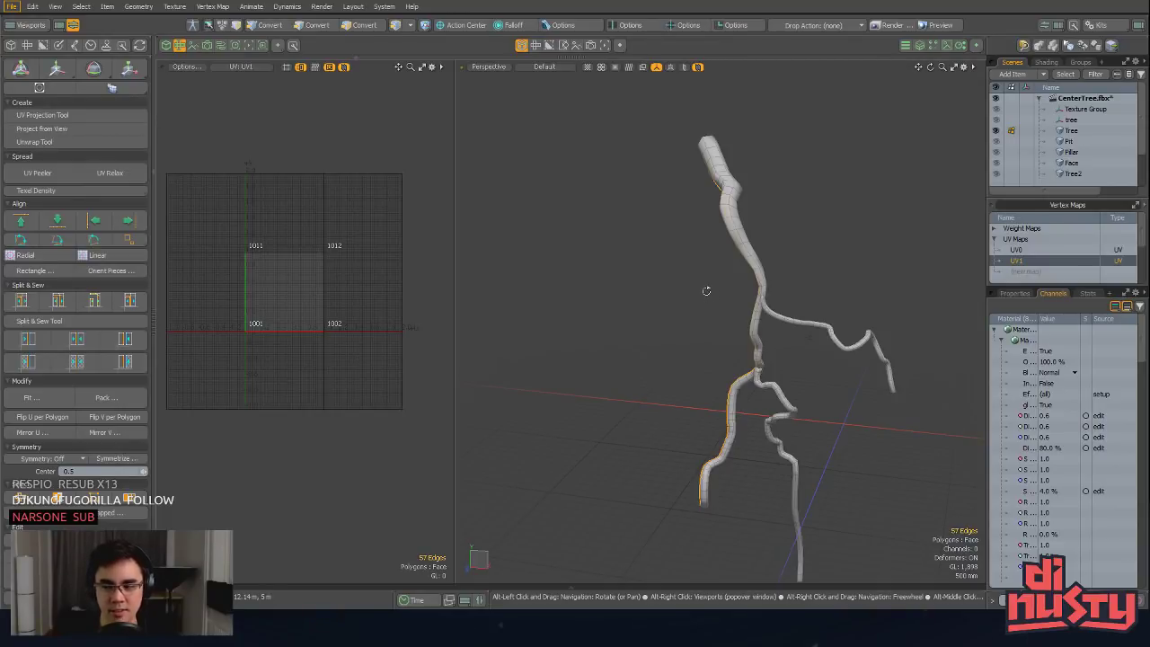
# Step: Check the seam's course along the main root, unwrap the root along it with the Unwrap Tool, and drop the tool
pyautogui.keyDown('alt'); pyautogui.moveTo(705, 293); pyautogui.dragTo(705, 309); pyautogui.keyUp('alt')
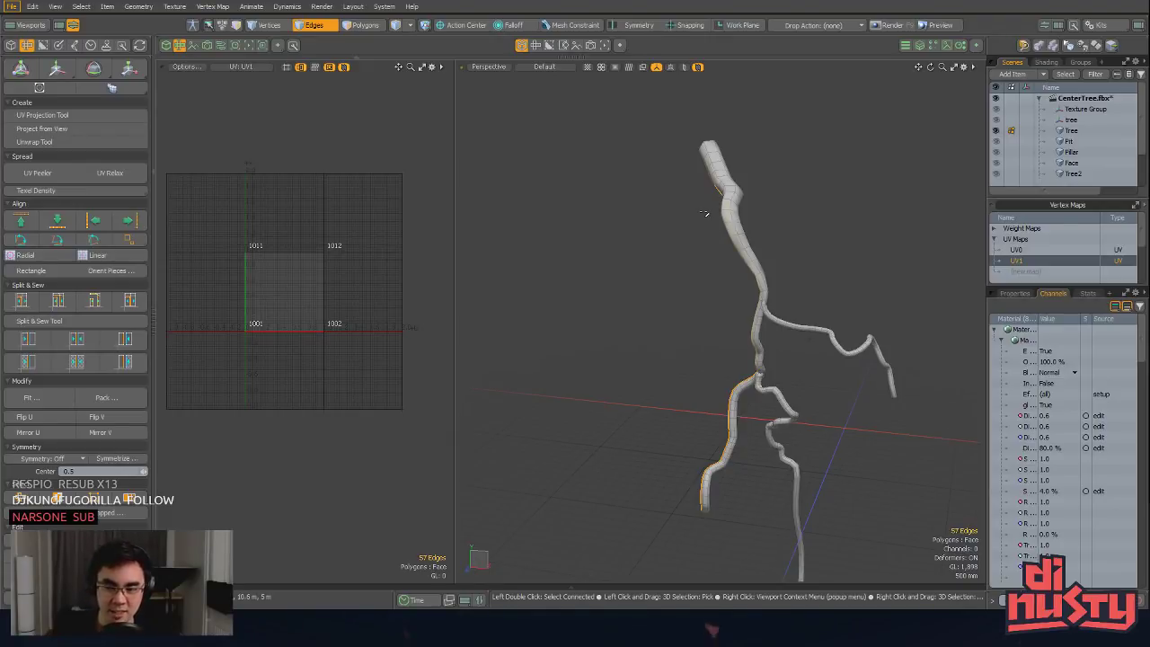
pyautogui.keyDown('alt'); pyautogui.moveTo(706, 213); pyautogui.dragTo(761, 188); pyautogui.keyUp('alt')
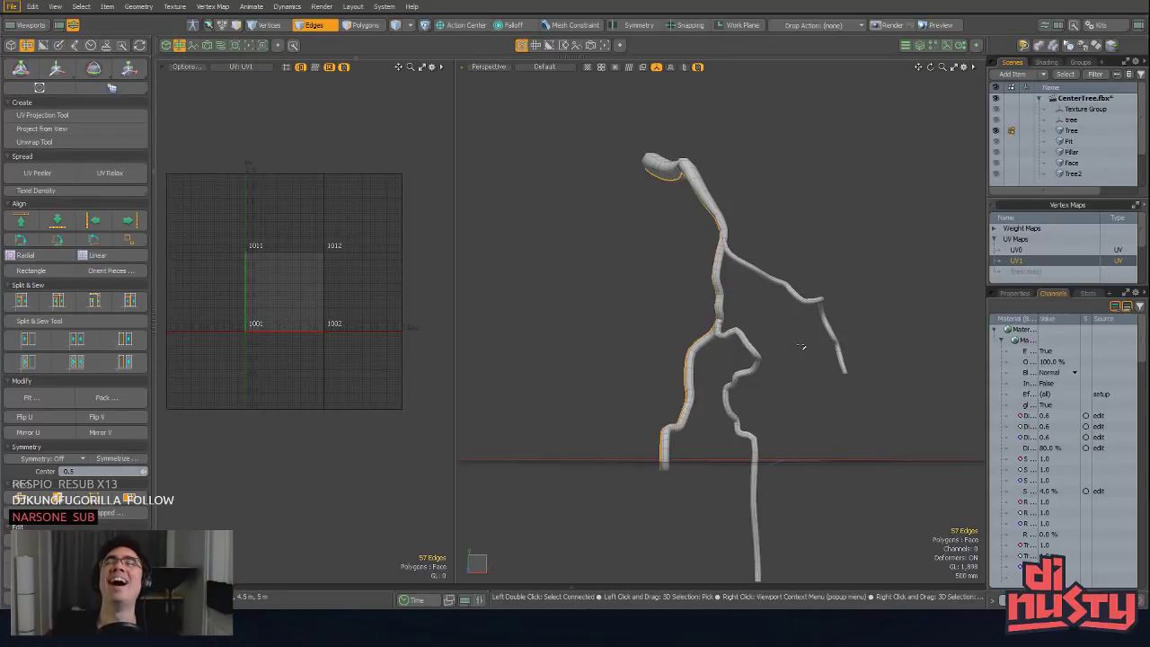
pyautogui.keyDown('alt'); pyautogui.moveTo(771, 363); pyautogui.dragTo(800, 430); pyautogui.keyUp('alt')
pyautogui.keyDown('alt'); pyautogui.moveTo(684, 308); pyautogui.dragTo(718, 268); pyautogui.keyUp('alt')
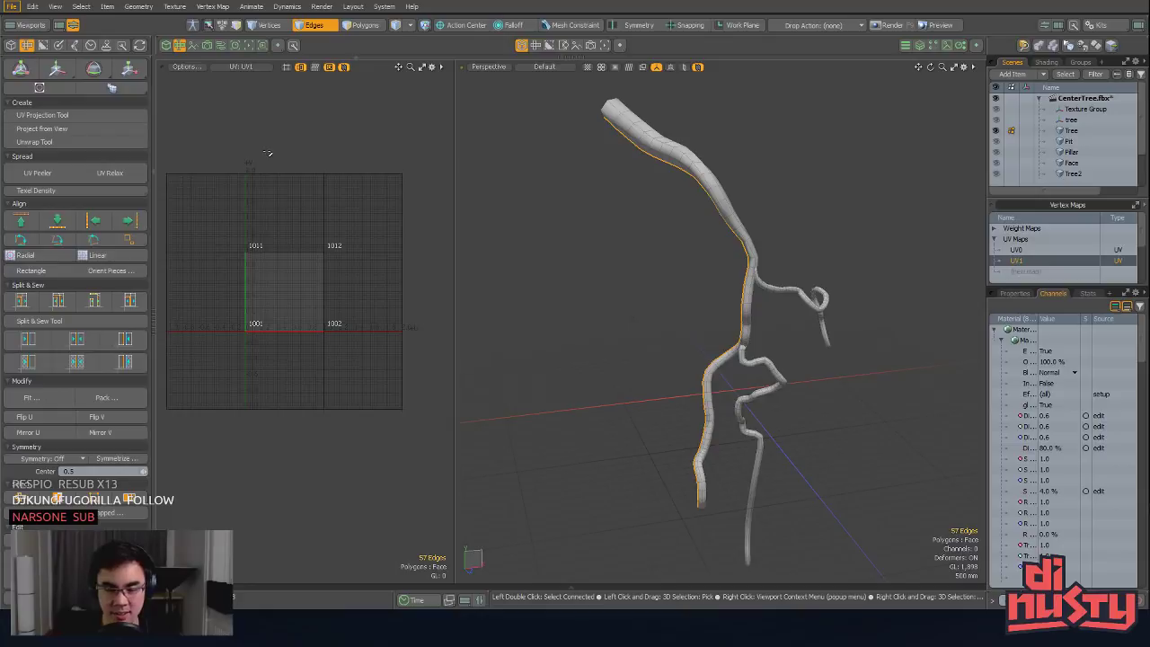
pyautogui.keyDown('alt'); pyautogui.moveTo(679, 221); pyautogui.dragTo(657, 192); pyautogui.keyUp('alt')
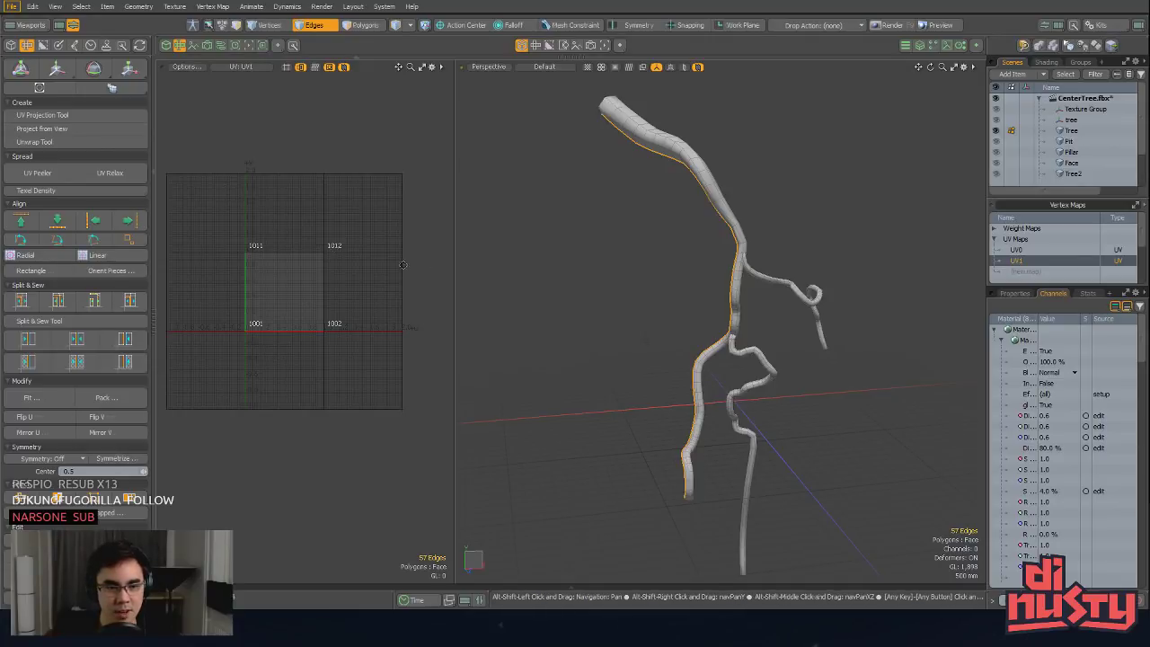
pyautogui.keyDown('alt'); pyautogui.moveTo(558, 270); pyautogui.dragTo(642, 277); pyautogui.keyUp('alt')
pyautogui.press('2')
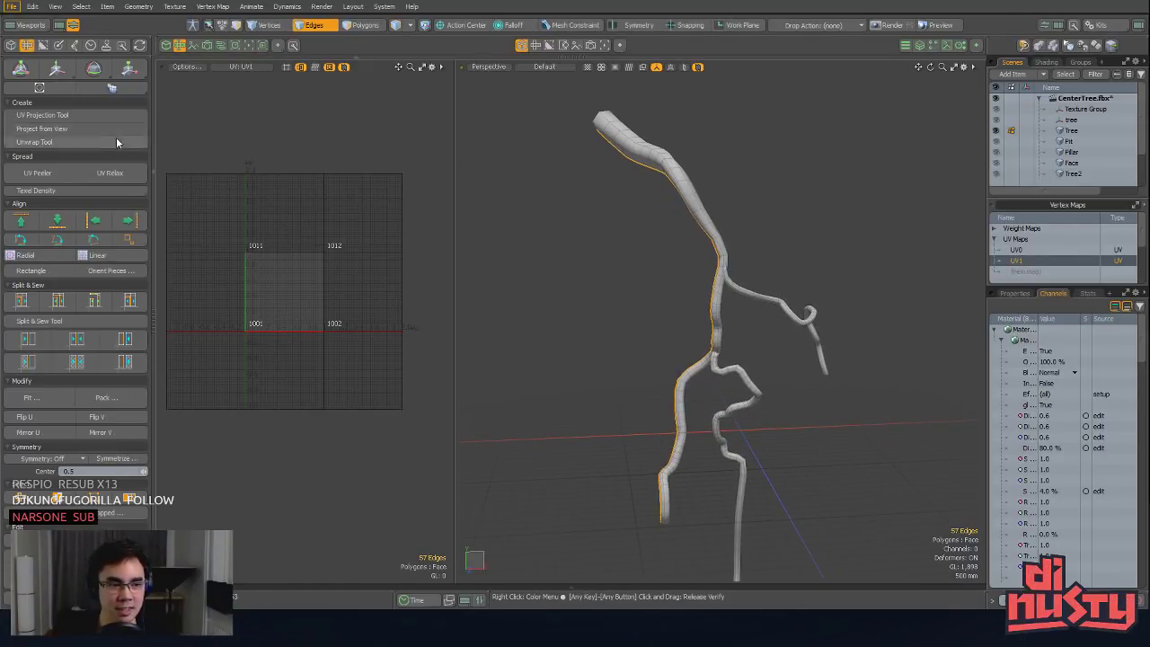
pyautogui.click(116, 139)
pyautogui.click(563, 195)
pyautogui.press('q')
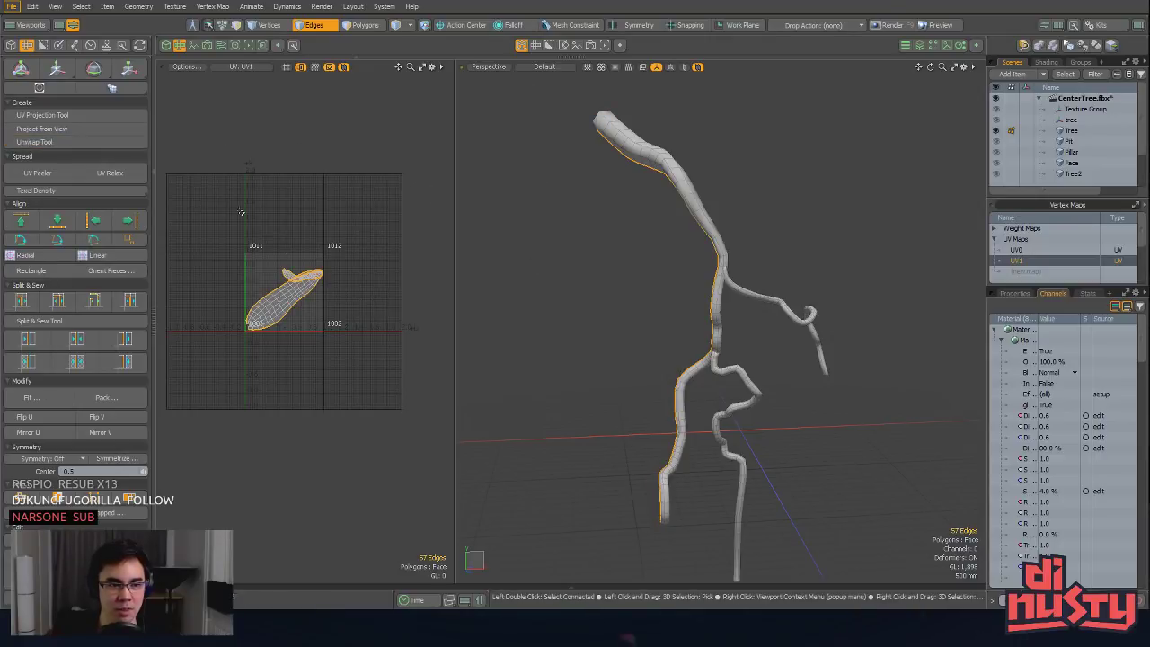
# Step: Relax the UVs of the main root's selected polygons with UV Relax in Adaptive mode and drop the tool
pyautogui.press('3')
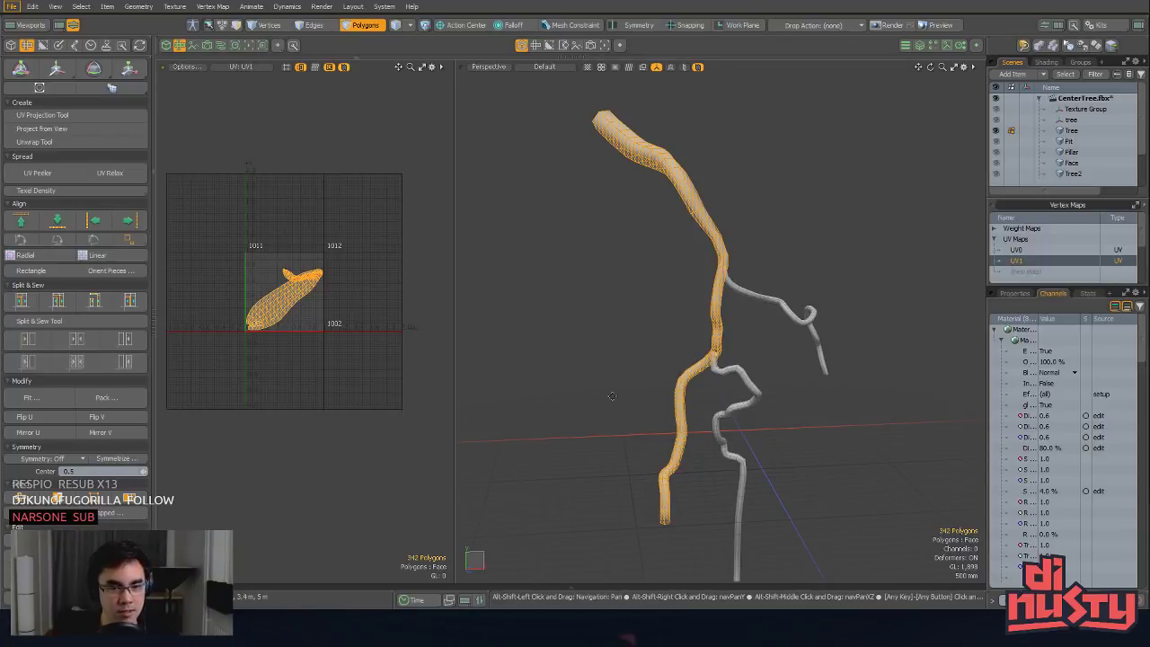
pyautogui.keyDown('alt'); pyautogui.moveTo(665, 268); pyautogui.dragTo(617, 387); pyautogui.keyUp('alt')
pyautogui.click(124, 173)
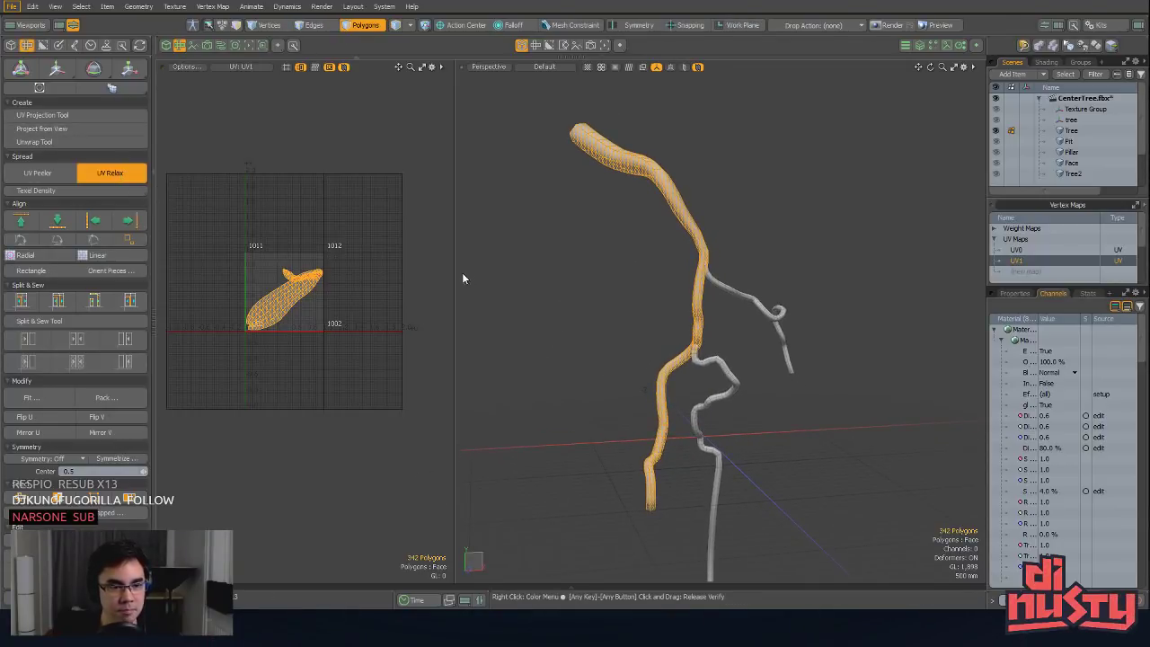
pyautogui.moveTo(440, 284); pyautogui.dragTo(433, 278)
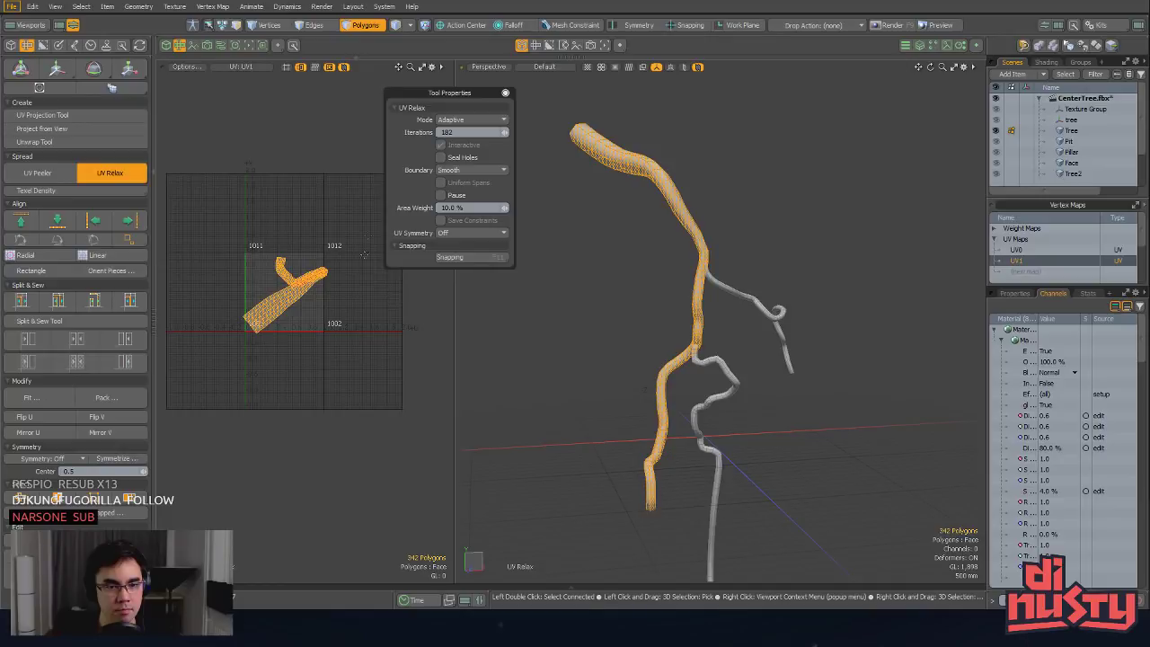
pyautogui.click(464, 132)
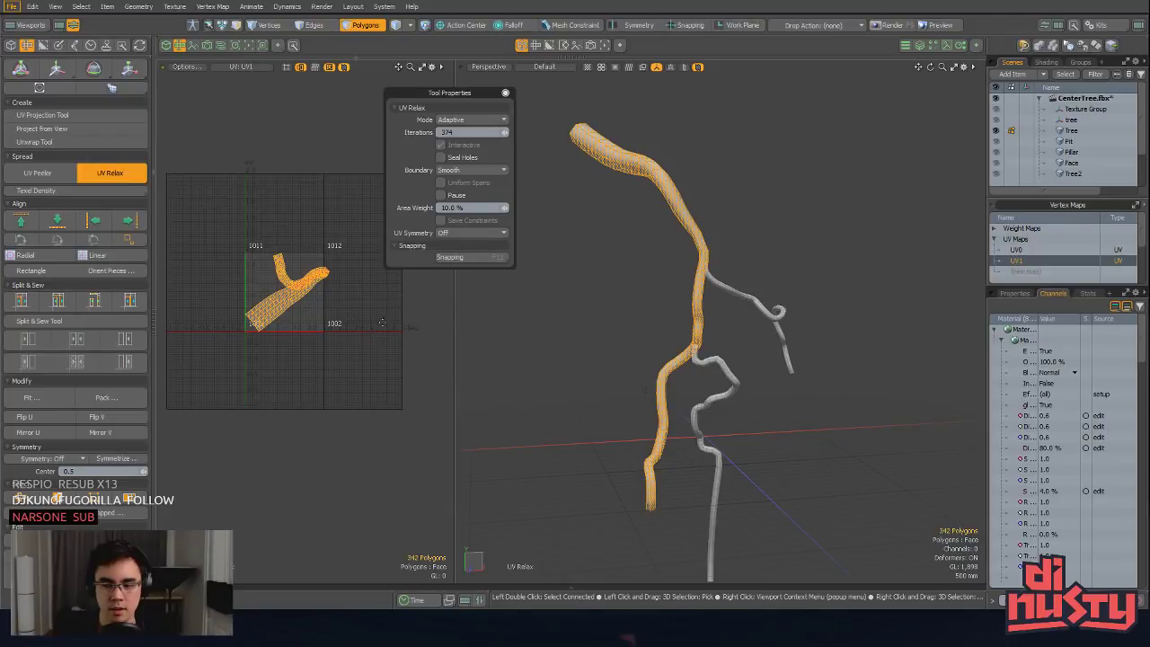
pyautogui.press('q')
# Step: Project the main root's UVs from the current perspective view and split them along the selected seam edges
pyautogui.doubleClick(286, 282)
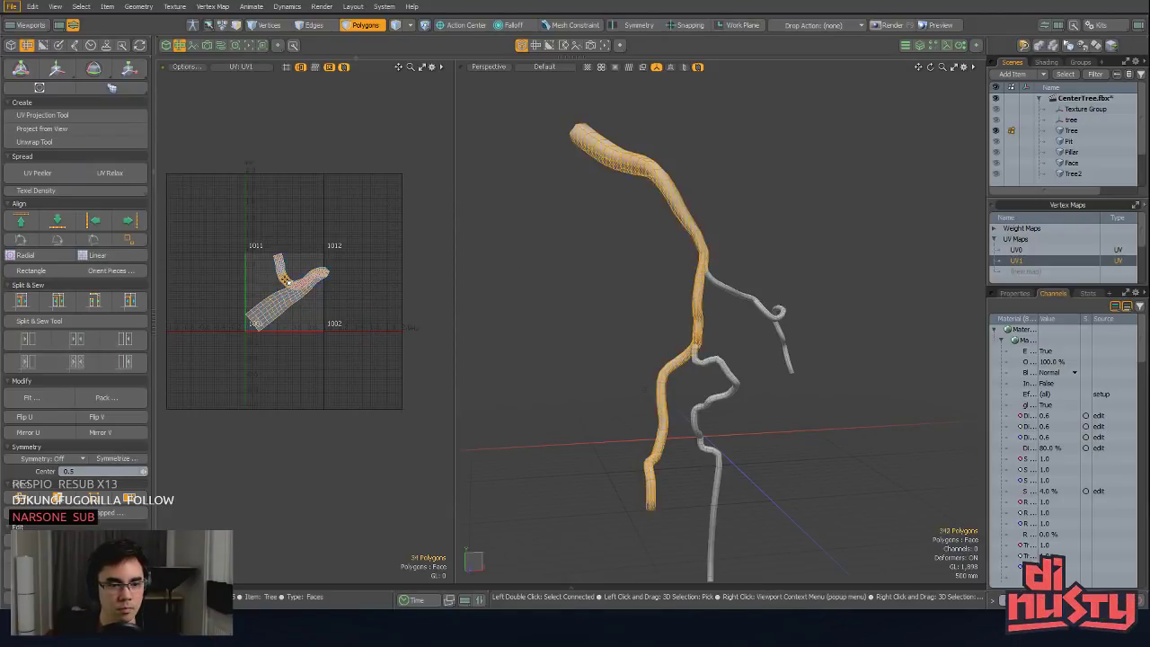
pyautogui.keyDown('ctrl'); pyautogui.keyDown('alt'); pyautogui.moveTo(293, 285); pyautogui.dragTo(376, 288); pyautogui.keyUp('alt'); pyautogui.keyUp('ctrl')
pyautogui.keyDown('alt'); pyautogui.moveTo(377, 286); pyautogui.dragTo(344, 303); pyautogui.keyUp('alt')
pyautogui.keyDown('alt'); pyautogui.moveTo(606, 305); pyautogui.dragTo(544, 330); pyautogui.keyUp('alt')
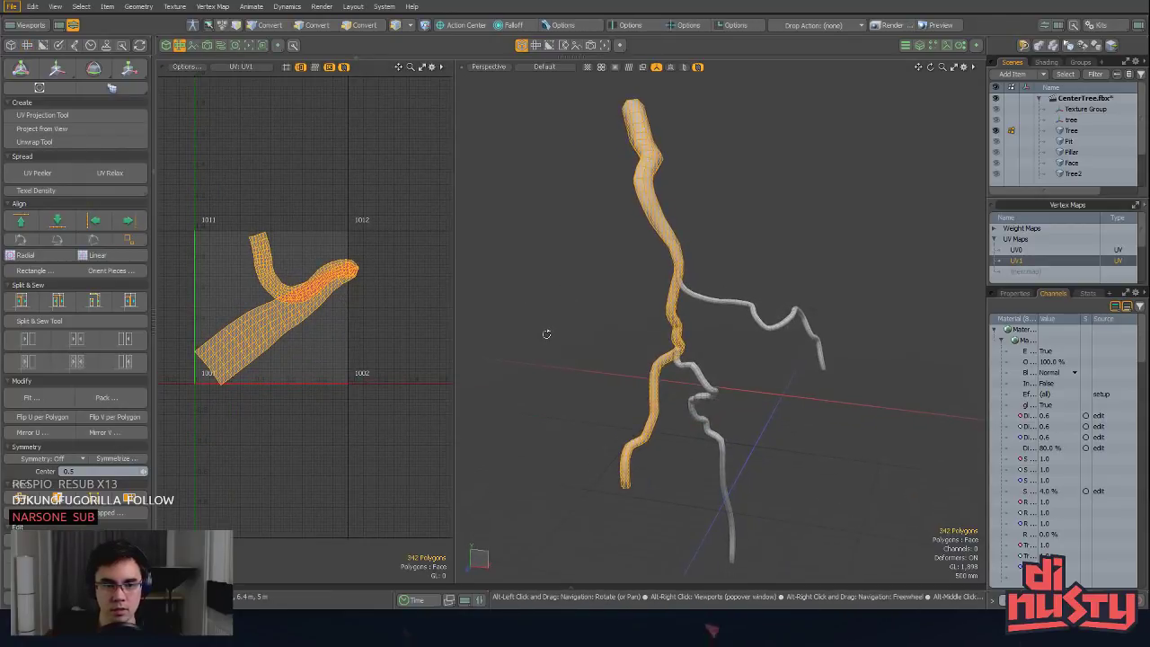
pyautogui.press('2')
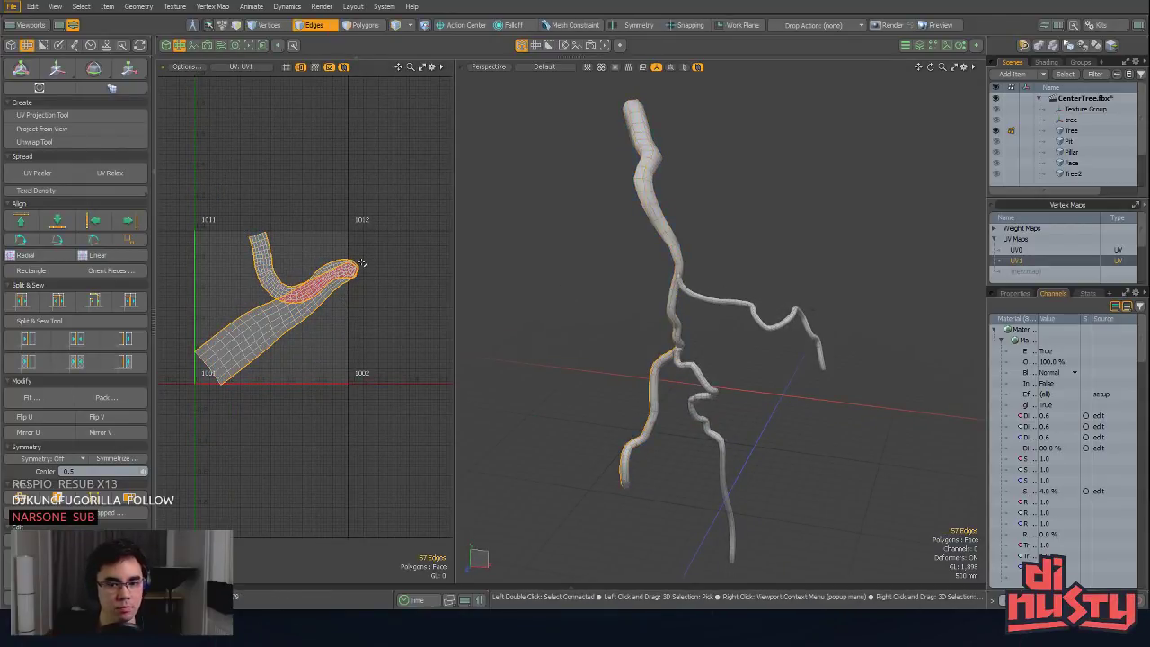
pyautogui.press('3')
pyautogui.click(85, 128)
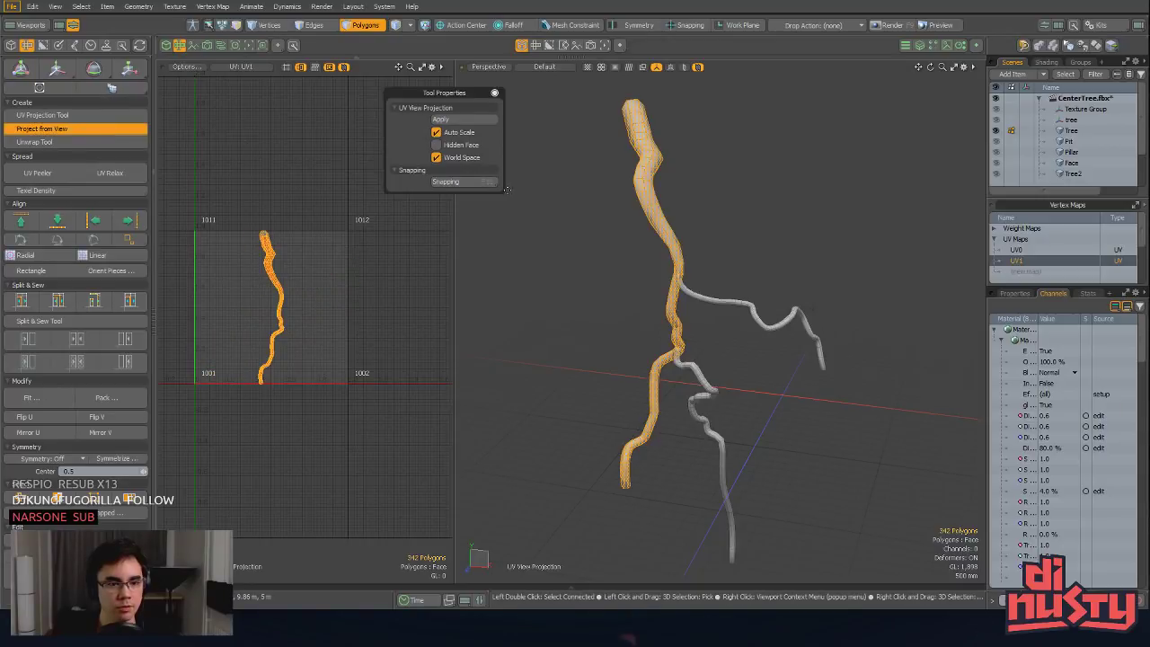
pyautogui.press('2')
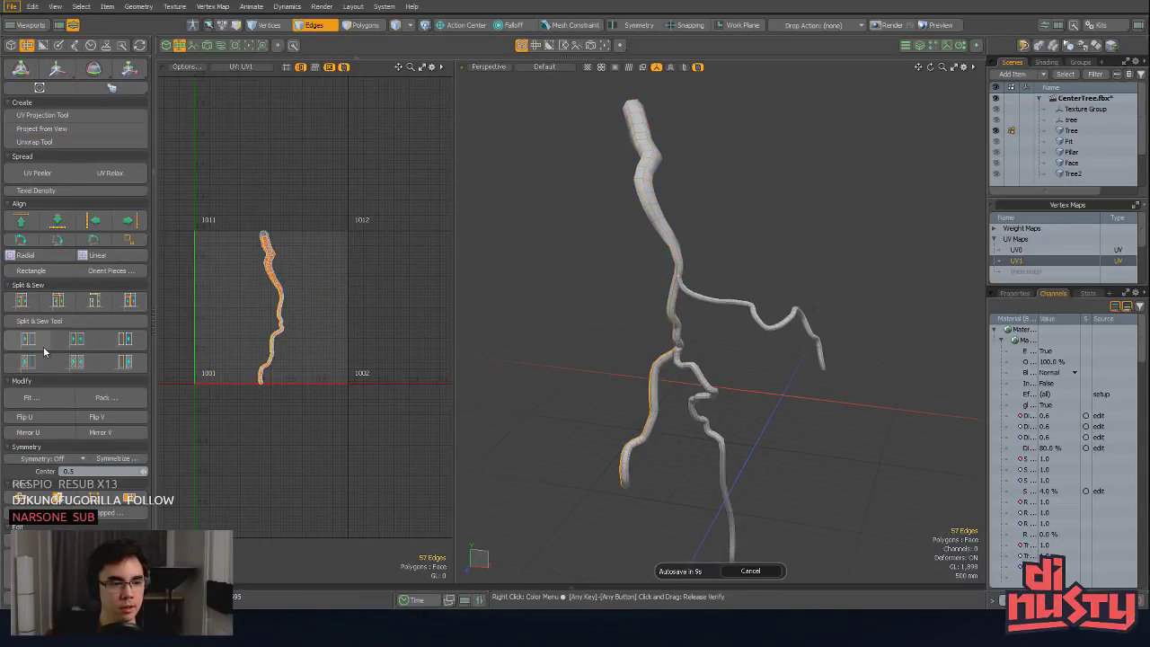
pyautogui.press('3')
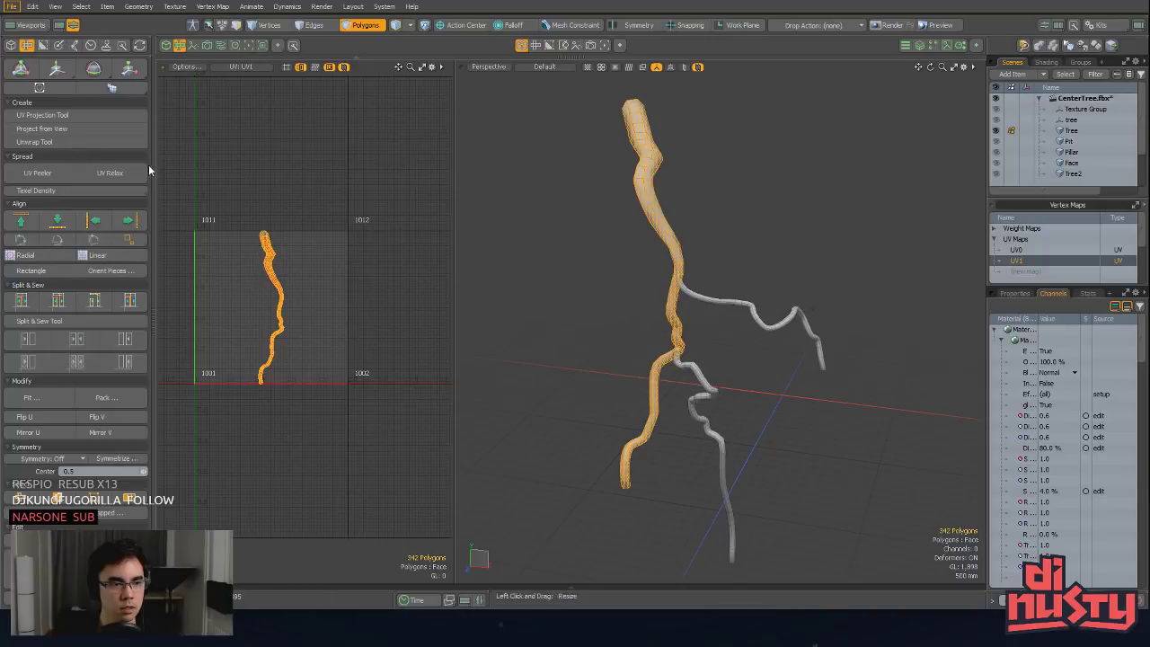
# Step: Relax the projected main root UVs with UV Relax in Adaptive mode at 376 iterations and drop the tool
pyautogui.click(358, 158)
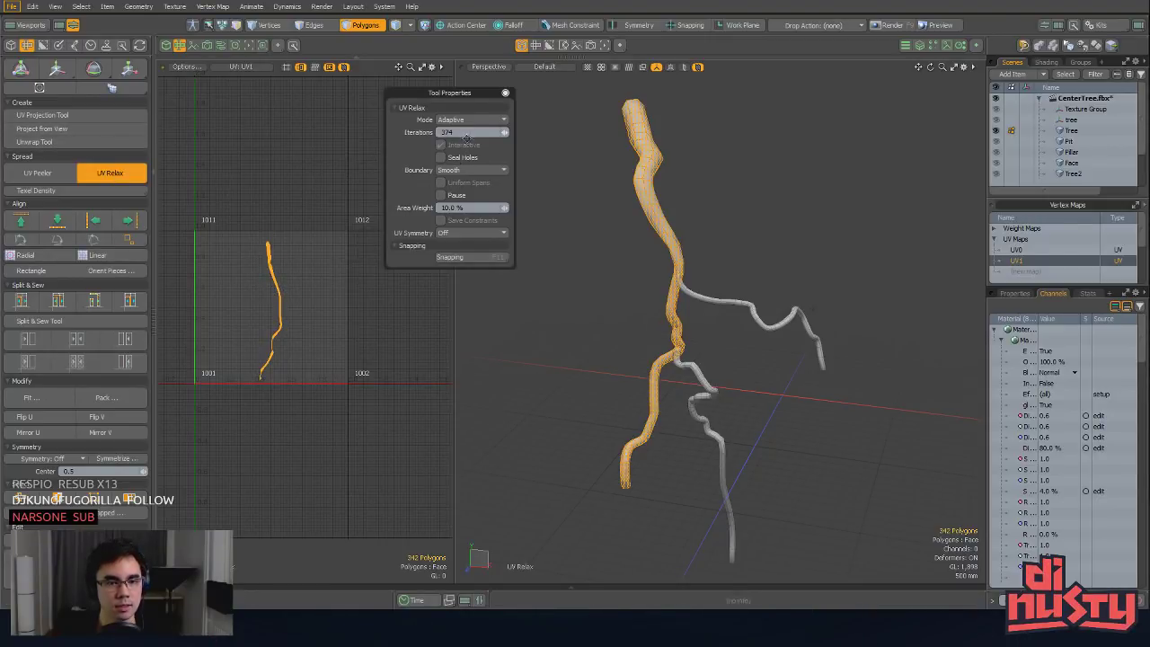
pyautogui.scroll(5, 316, 236)
pyautogui.keyDown('alt'); pyautogui.moveTo(395, 293); pyautogui.dragTo(445, 155); pyautogui.keyUp('alt')
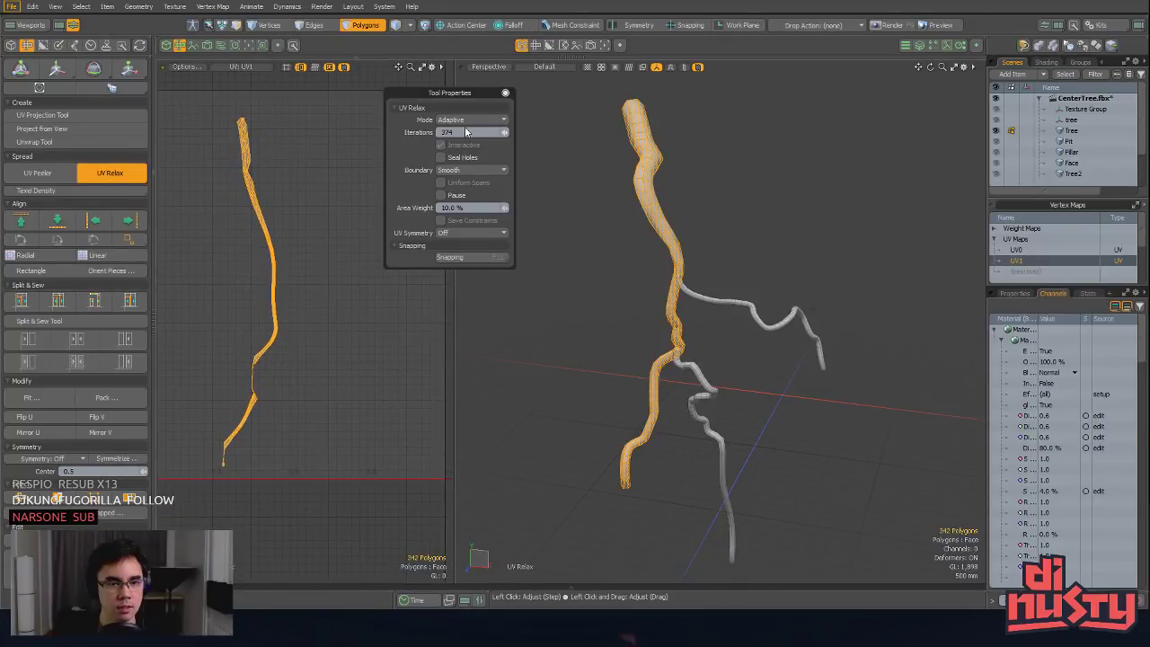
pyautogui.moveTo(505, 133)
pyautogui.mouseDown()
pyautogui.moveTo(650, 133)
pyautogui.moveTo(506, 137)
pyautogui.mouseUp()
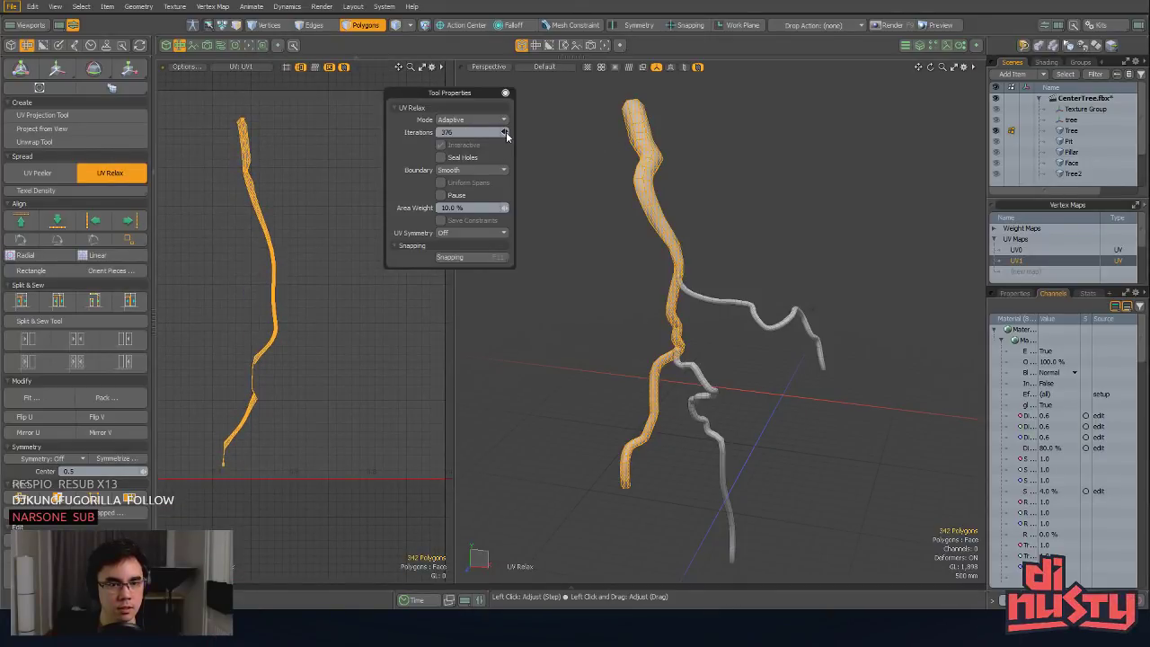
pyautogui.press('q')
pyautogui.keyDown('ctrl'); pyautogui.keyDown('alt'); pyautogui.moveTo(276, 180); pyautogui.dragTo(426, 170); pyautogui.keyUp('alt'); pyautogui.keyUp('ctrl')
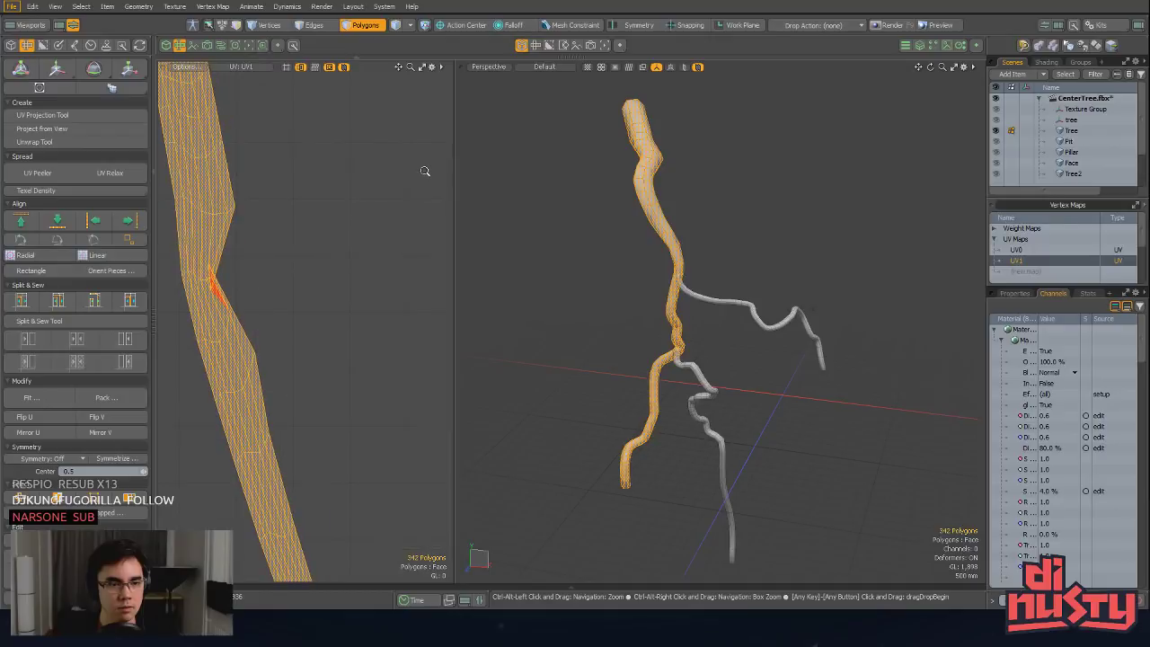
pyautogui.scroll(4, 232, 254)
# Step: Run Mesh Cleanup on the root geometry and dismiss its report
pyautogui.click(296, 260)
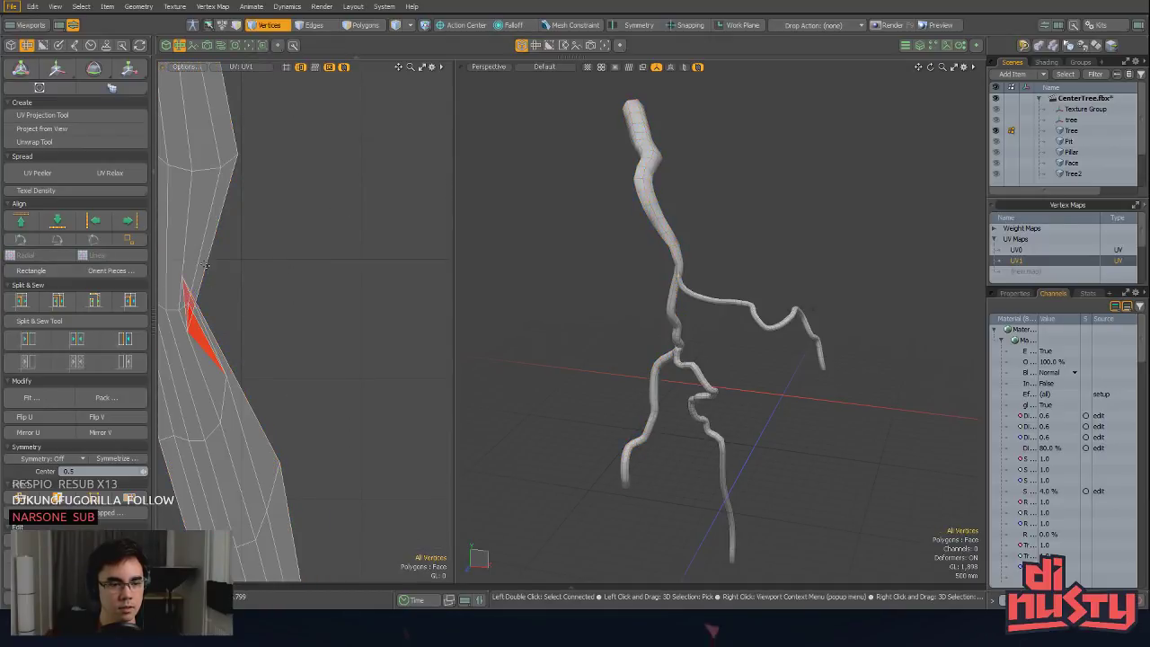
pyautogui.doubleClick(183, 244)
pyautogui.doubleClick(183, 243)
pyautogui.scroll(-2, 543, 266)
pyautogui.keyDown('alt'); pyautogui.moveTo(504, 261); pyautogui.dragTo(663, 226); pyautogui.keyUp('alt')
pyautogui.click(138, 7)
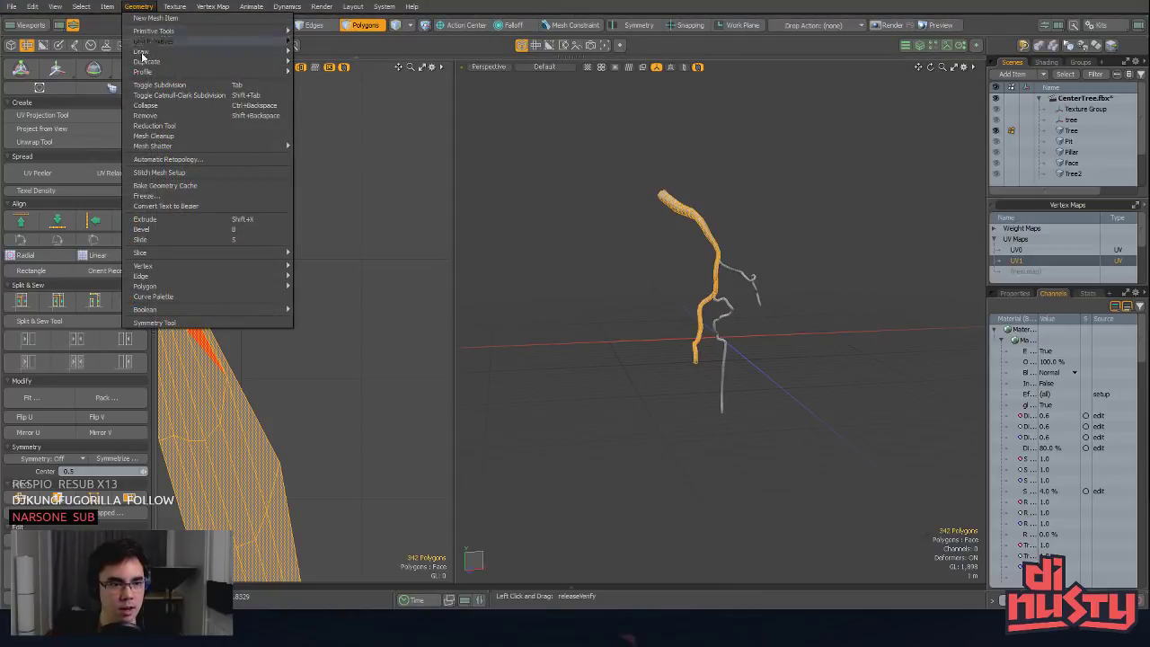
pyautogui.click(171, 141)
pyautogui.click(665, 233)
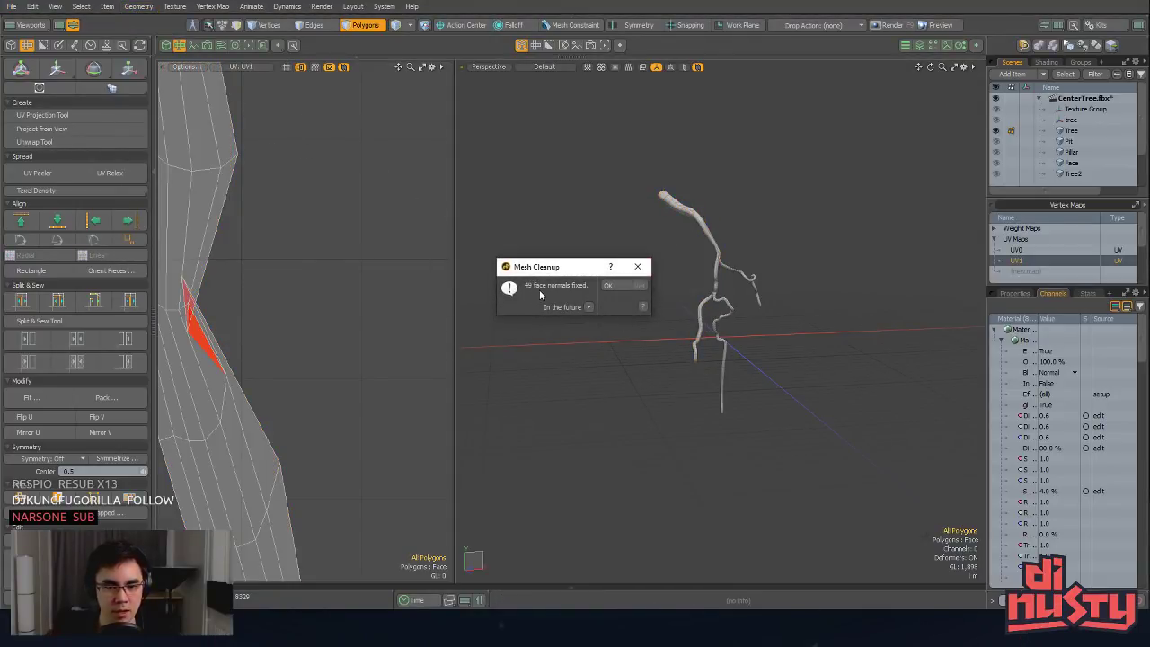
pyautogui.click(629, 287)
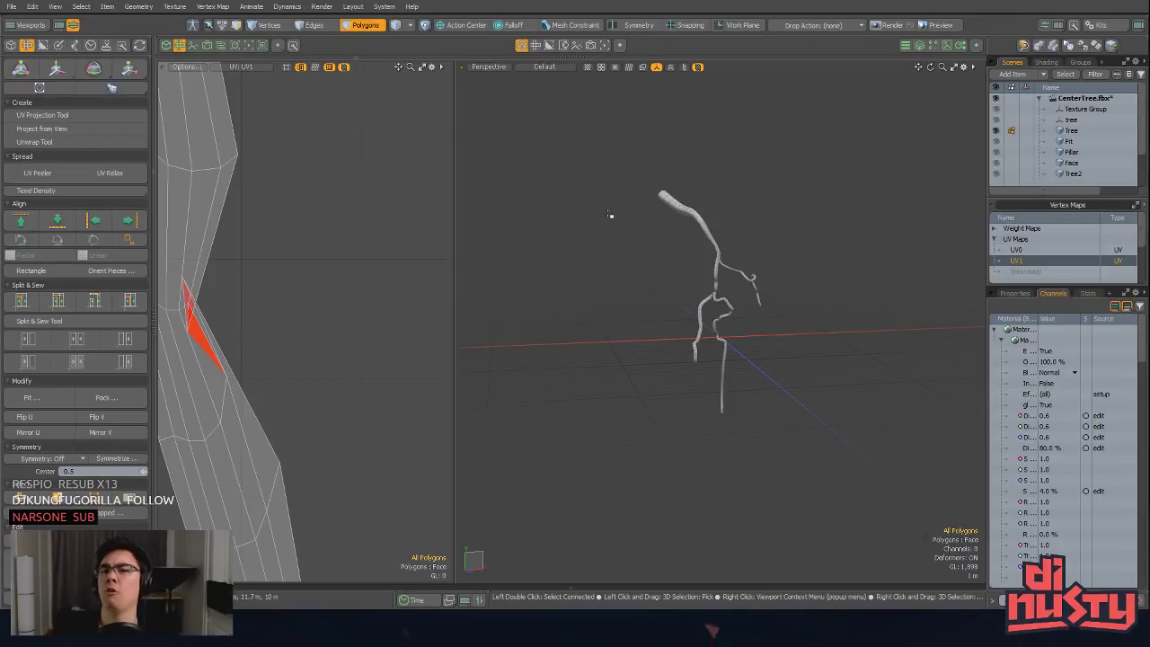
# Step: Reselect the main root's polygons, project their UVs from a new view angle, and split them along the lengthwise seam
pyautogui.doubleClick(675, 207)
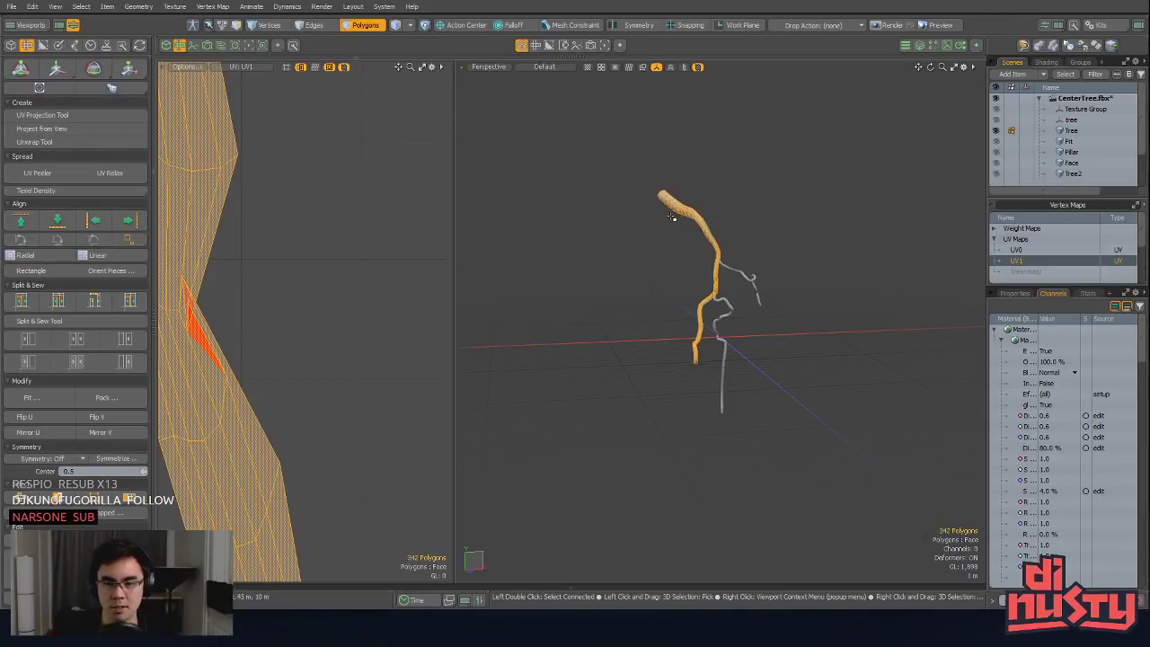
pyautogui.keyDown('alt'); pyautogui.moveTo(669, 270); pyautogui.dragTo(544, 316); pyautogui.keyUp('alt')
pyautogui.scroll(-5, 238, 332)
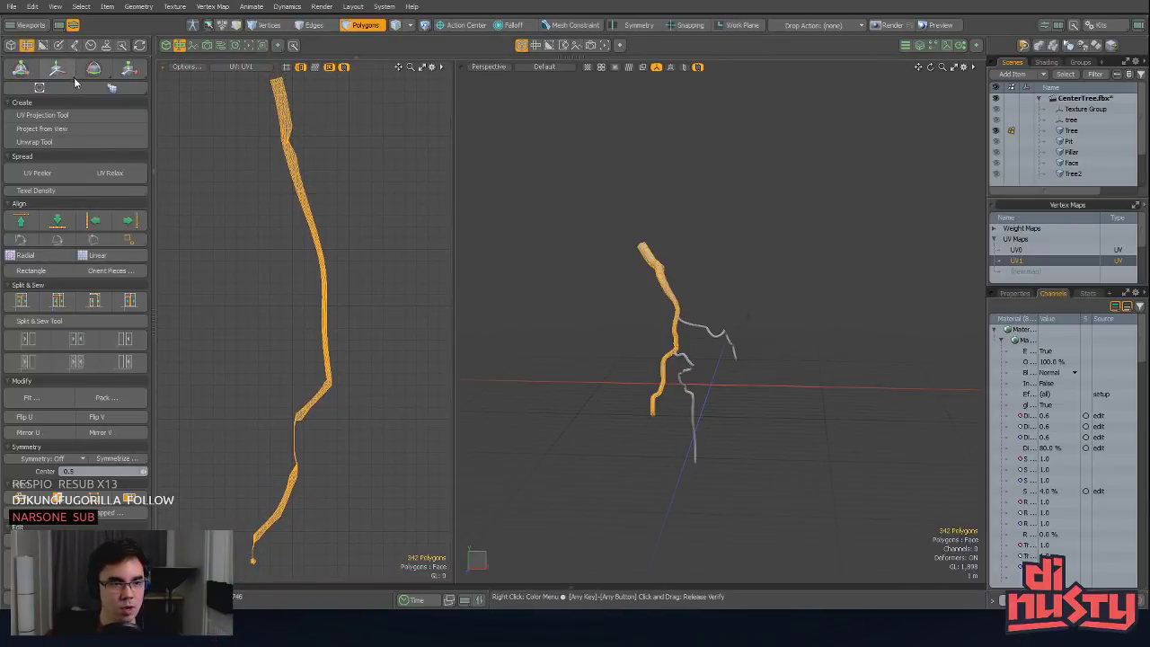
pyautogui.click(64, 135)
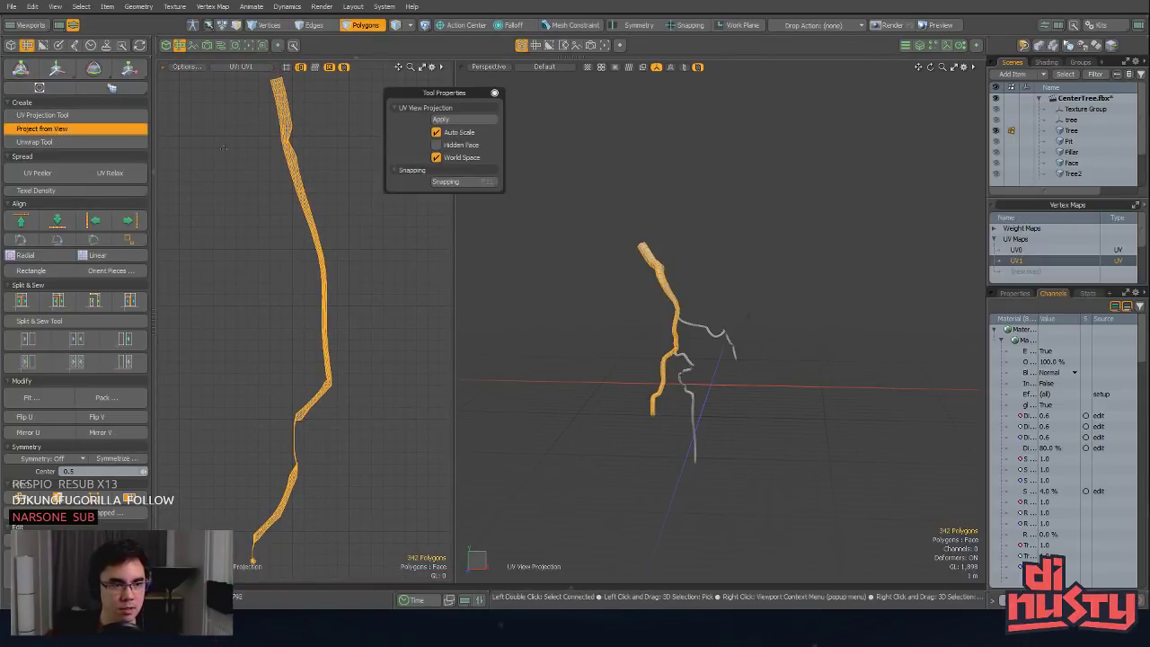
pyautogui.press('Return')
pyautogui.press('2')
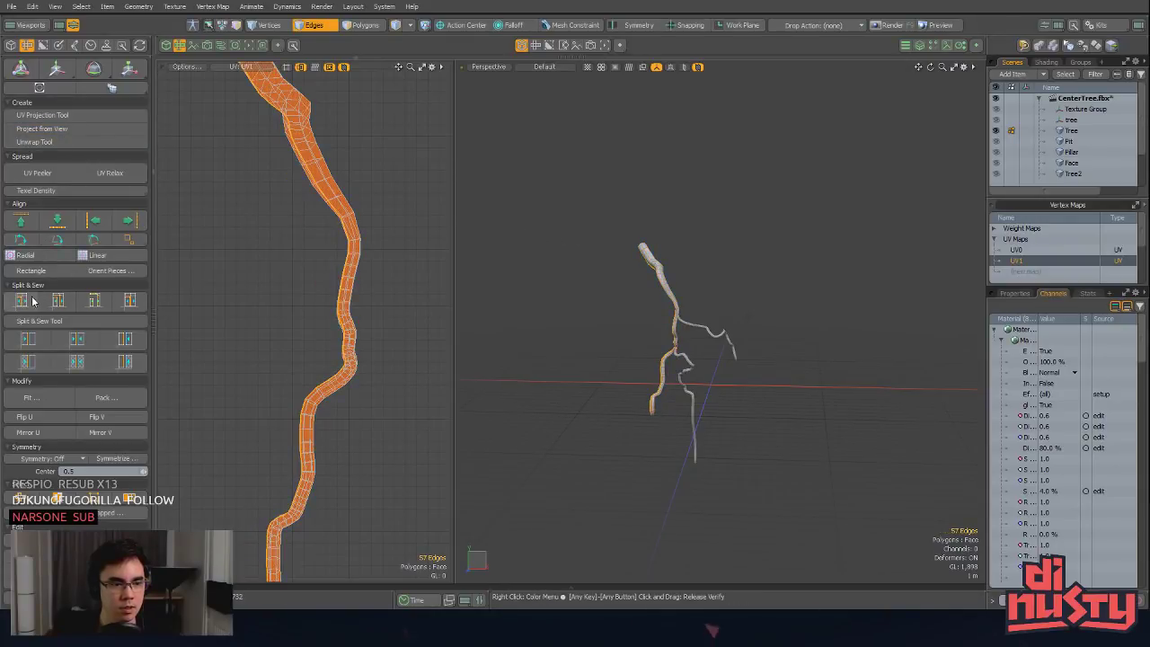
pyautogui.press('3')
# Step: Relax the main root's UVs with UV Relax, switch its mode from Adaptive to Conformal, and drop the tool
pyautogui.click(126, 173)
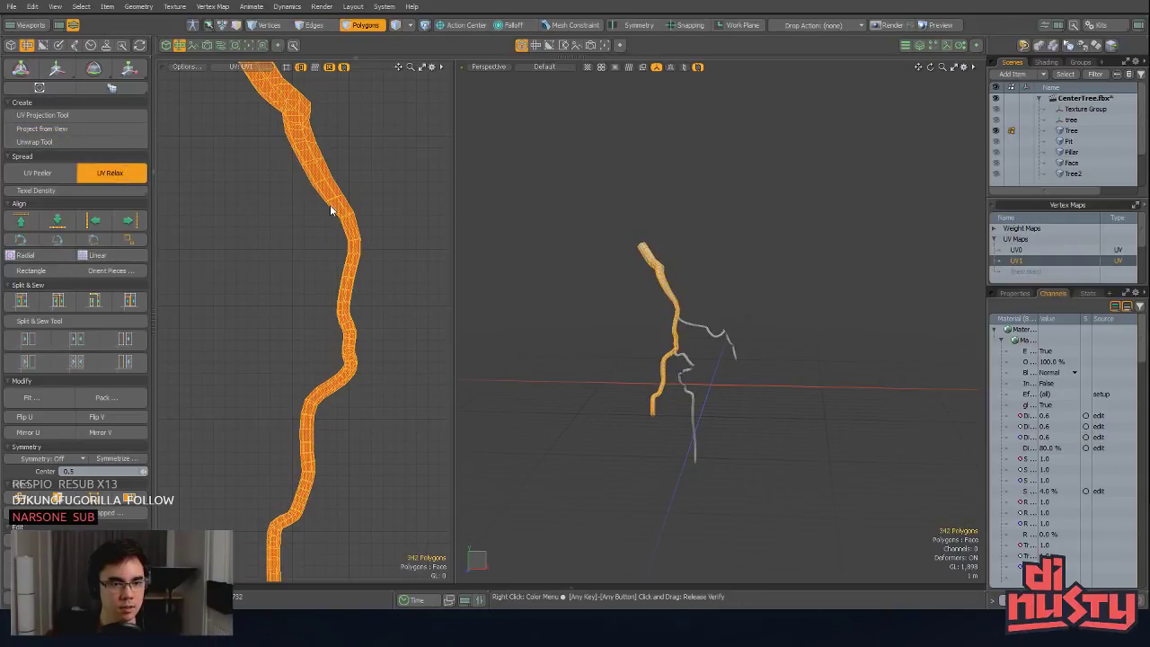
pyautogui.click(330, 205)
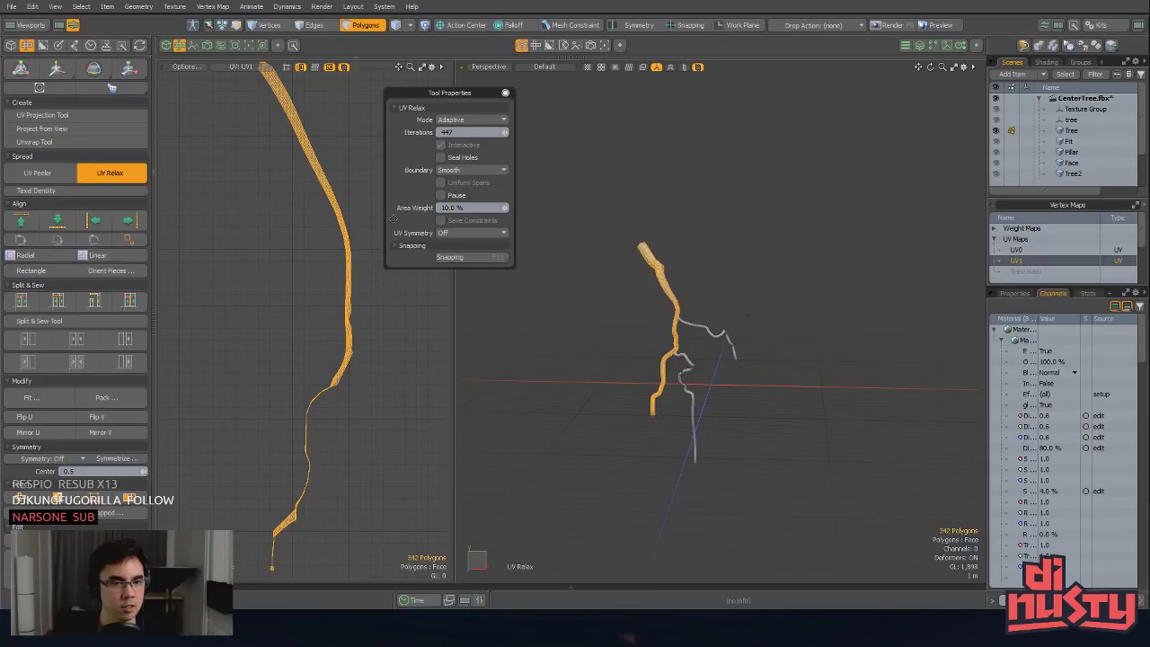
pyautogui.click(490, 121)
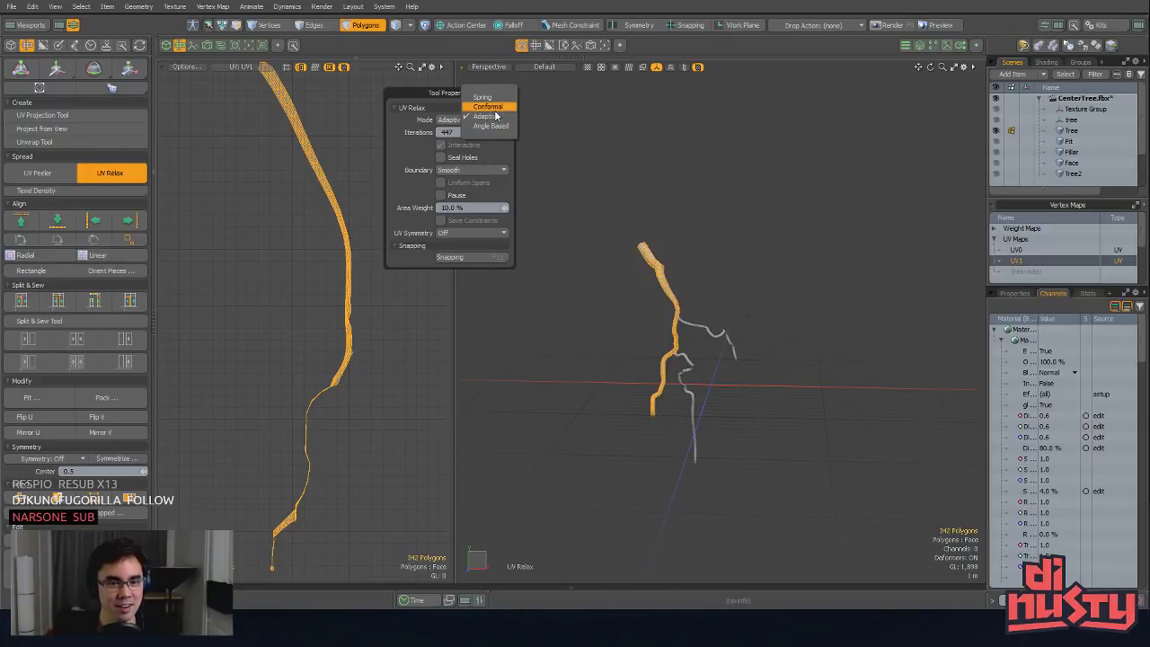
pyautogui.click(490, 107)
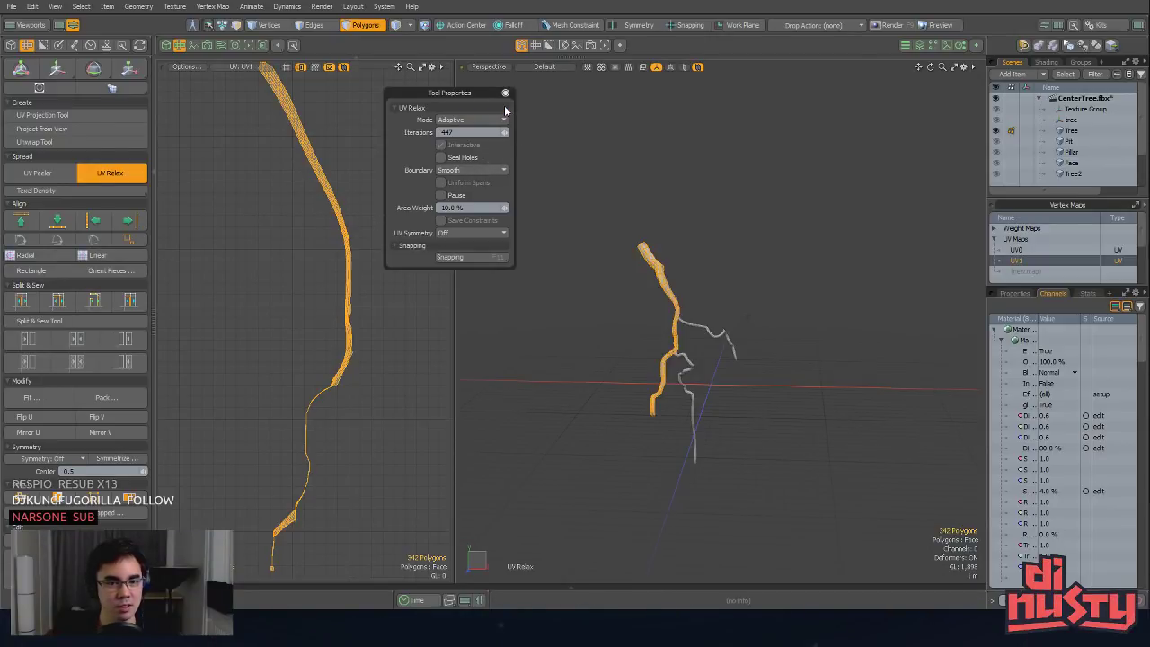
pyautogui.scroll(5, 372, 327)
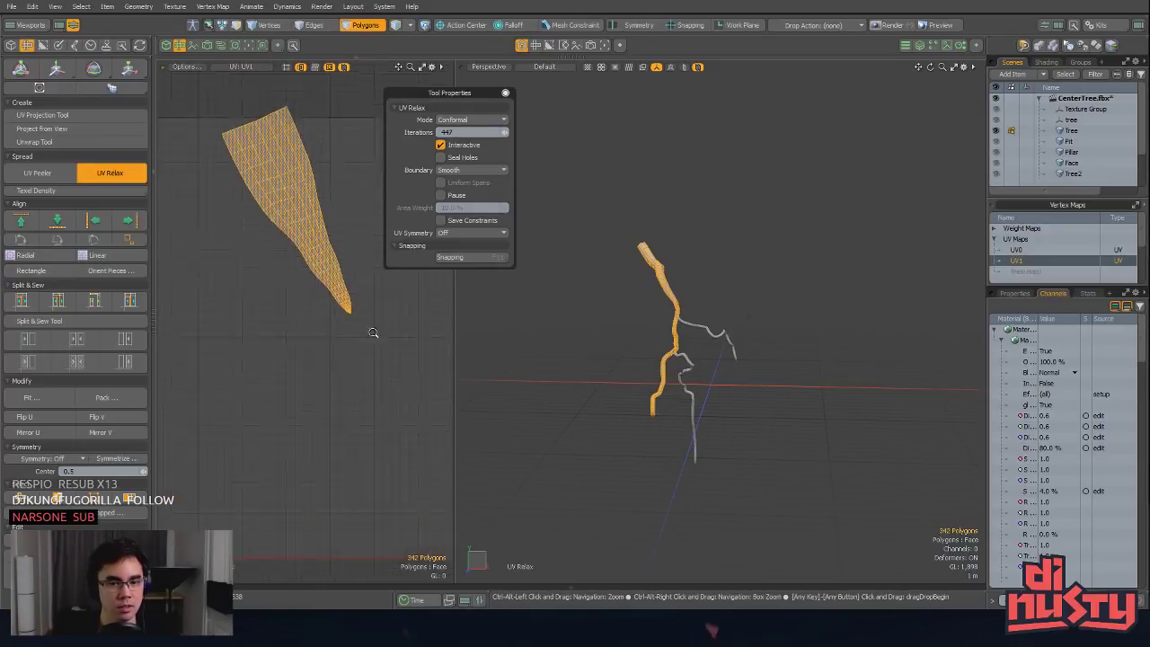
pyautogui.press('space')
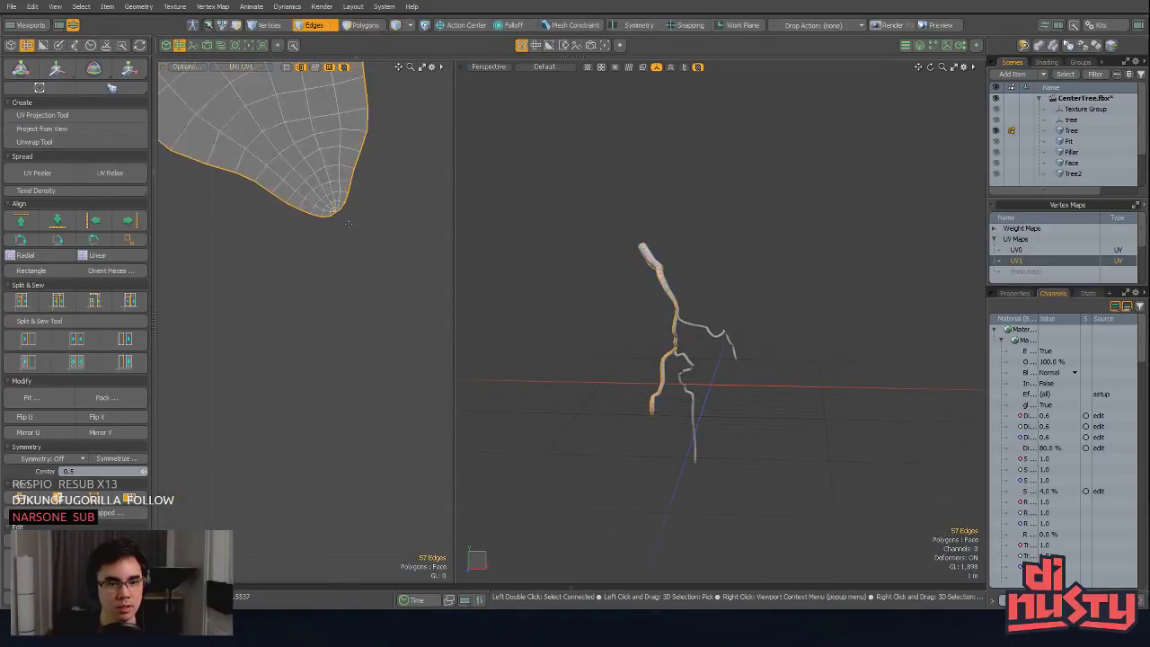
# Step: Lasso-select the vertices bunched together at the pinched tip of the main root's UV shell
pyautogui.press('1')
pyautogui.click(335, 213)
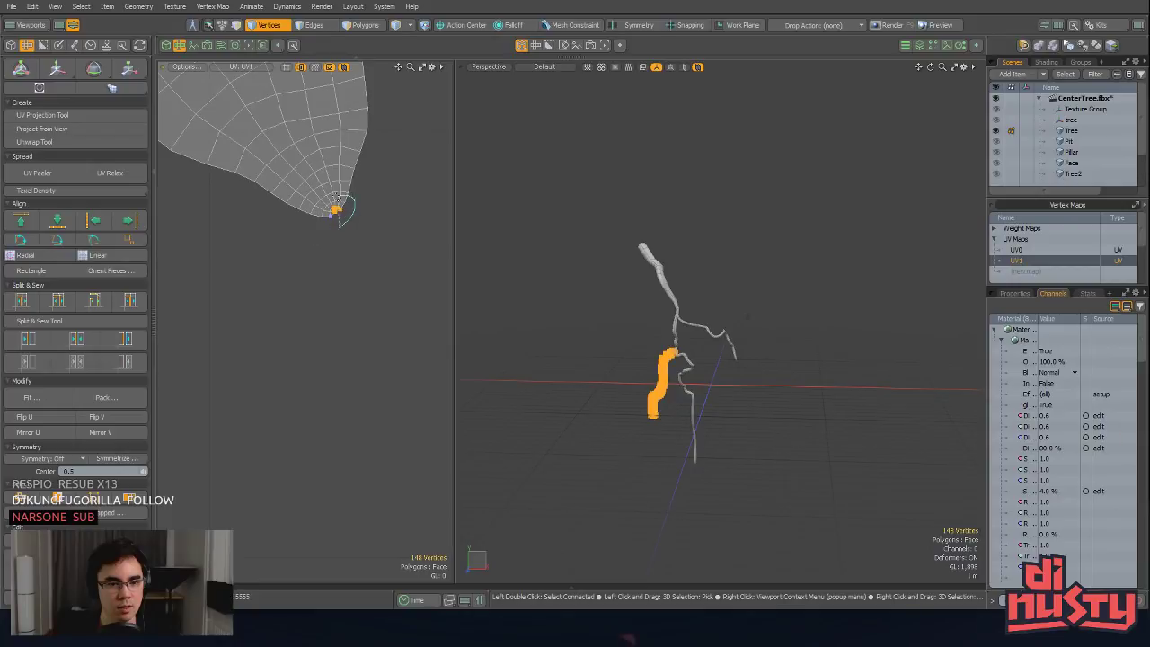
pyautogui.moveTo(341, 238); pyautogui.dragTo(347, 233, button='right')
# Step: Examine the main root's mesh and seam edges along its lower part against the pinched tip of its UV shell
pyautogui.moveTo(629, 275)
pyautogui.keyDown('ctrl'); pyautogui.keyDown('alt'); pyautogui.mouseDown()
pyautogui.moveTo(752, 233)
pyautogui.moveTo(728, 236)
pyautogui.moveTo(665, 192)
pyautogui.moveTo(852, 290)
pyautogui.moveTo(729, 267)
pyautogui.moveTo(871, 280)
pyautogui.moveTo(811, 301)
pyautogui.moveTo(692, 272)
pyautogui.mouseUp(); pyautogui.keyUp('alt'); pyautogui.keyUp('ctrl')
pyautogui.press('3')
pyautogui.doubleClick(690, 272)
pyautogui.keyDown('alt'); pyautogui.moveTo(767, 229); pyautogui.dragTo(596, 264); pyautogui.keyUp('alt')
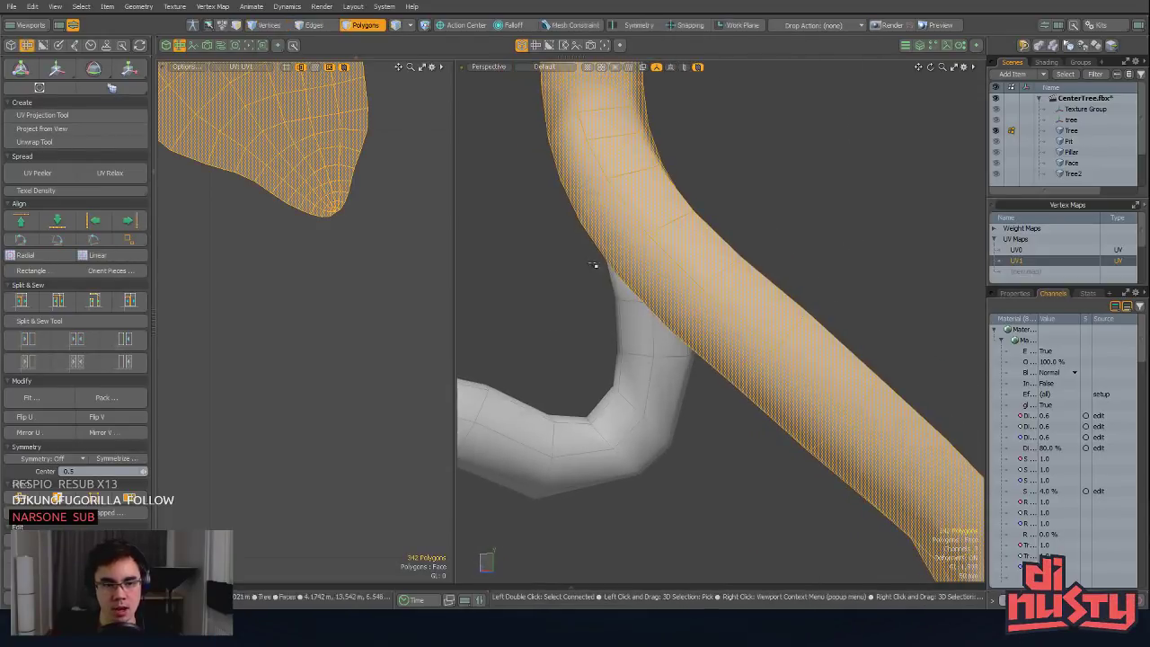
pyautogui.click(351, 233)
pyautogui.keyDown('ctrl'); pyautogui.keyDown('alt'); pyautogui.moveTo(352, 234); pyautogui.dragTo(456, 226); pyautogui.keyUp('alt'); pyautogui.keyUp('ctrl')
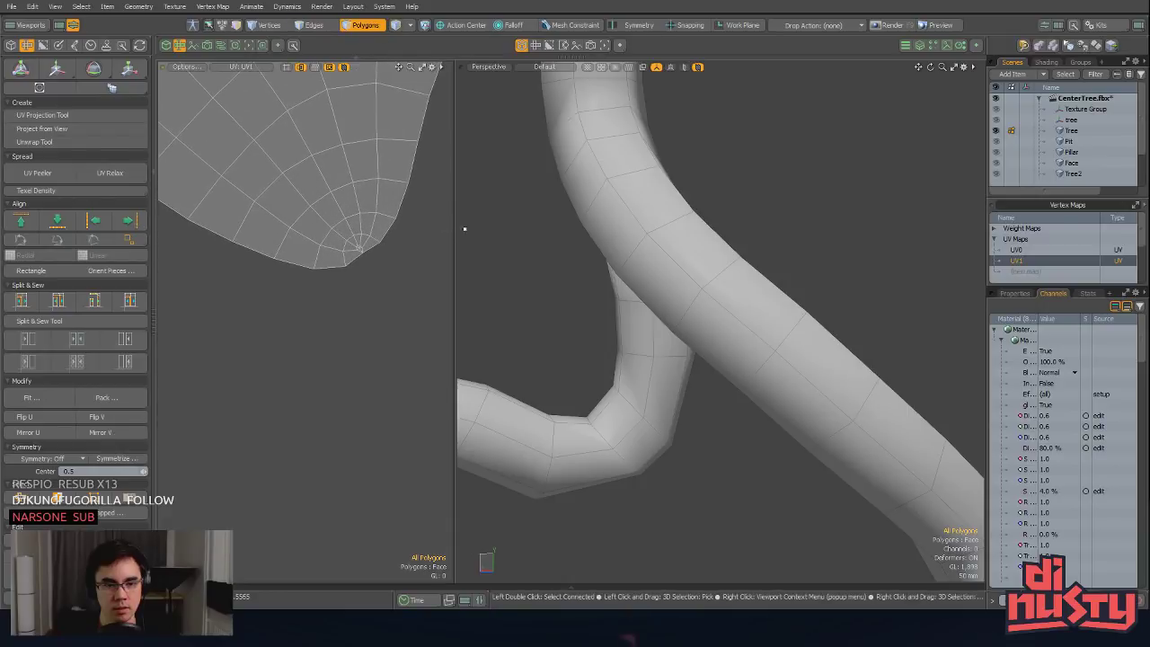
pyautogui.press('2')
pyautogui.keyDown('ctrl'); pyautogui.keyDown('alt'); pyautogui.moveTo(773, 287); pyautogui.dragTo(665, 301); pyautogui.keyUp('alt'); pyautogui.keyUp('ctrl')
pyautogui.keyDown('alt'); pyautogui.moveTo(665, 302); pyautogui.dragTo(424, 203); pyautogui.keyUp('alt')
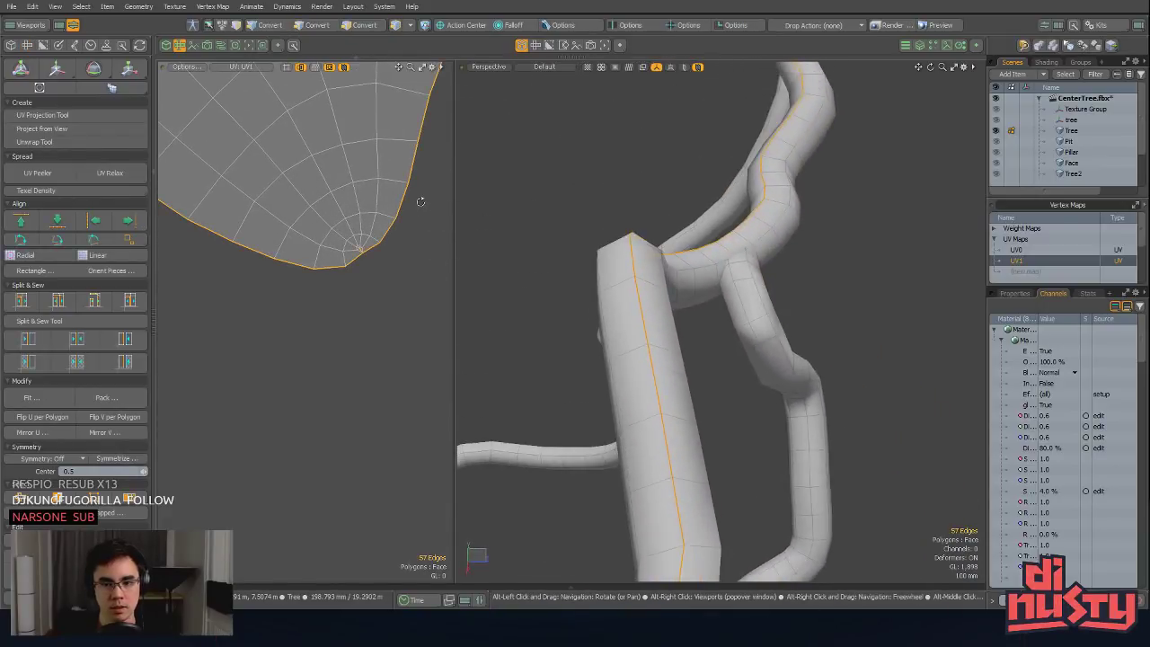
pyautogui.keyDown('ctrl'); pyautogui.keyDown('alt'); pyautogui.moveTo(634, 220); pyautogui.dragTo(652, 283); pyautogui.keyUp('alt'); pyautogui.keyUp('ctrl')
pyautogui.keyDown('ctrl'); pyautogui.keyDown('alt'); pyautogui.moveTo(363, 251); pyautogui.dragTo(651, 333); pyautogui.keyUp('alt'); pyautogui.keyUp('ctrl')
pyautogui.keyDown('ctrl'); pyautogui.keyDown('alt'); pyautogui.moveTo(283, 321); pyautogui.dragTo(215, 296); pyautogui.keyUp('alt'); pyautogui.keyUp('ctrl')
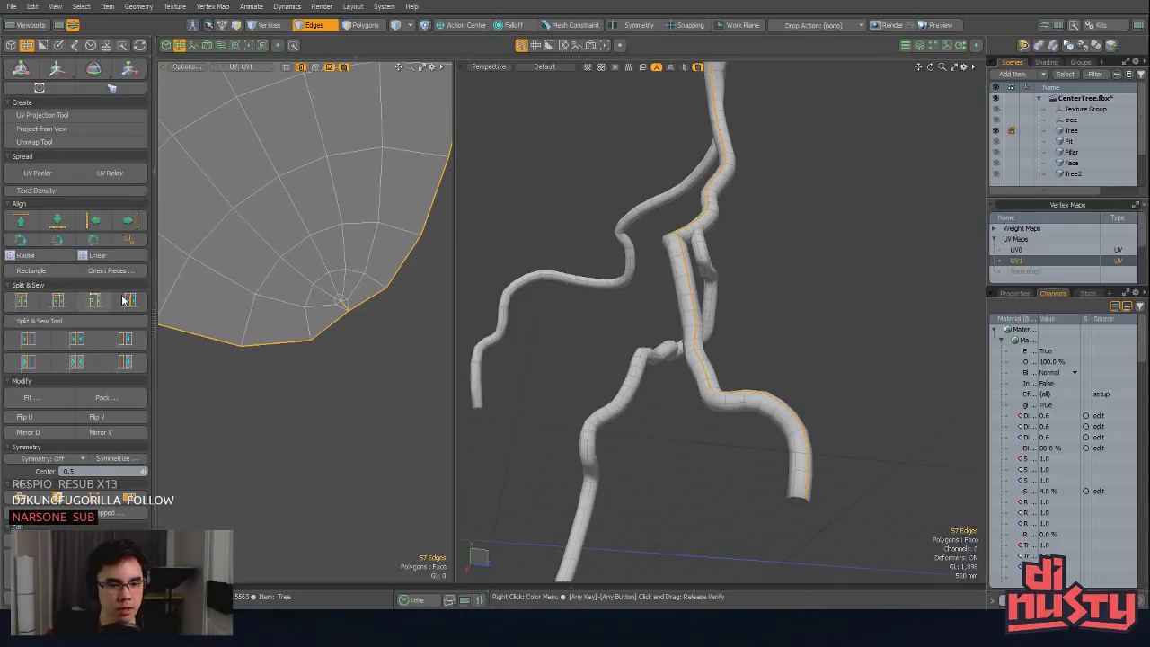
# Step: Run UV Relax on the vertices bunched at the pinched tip of the main root's UV shell, then drop the tool and the selection
pyautogui.press('1')
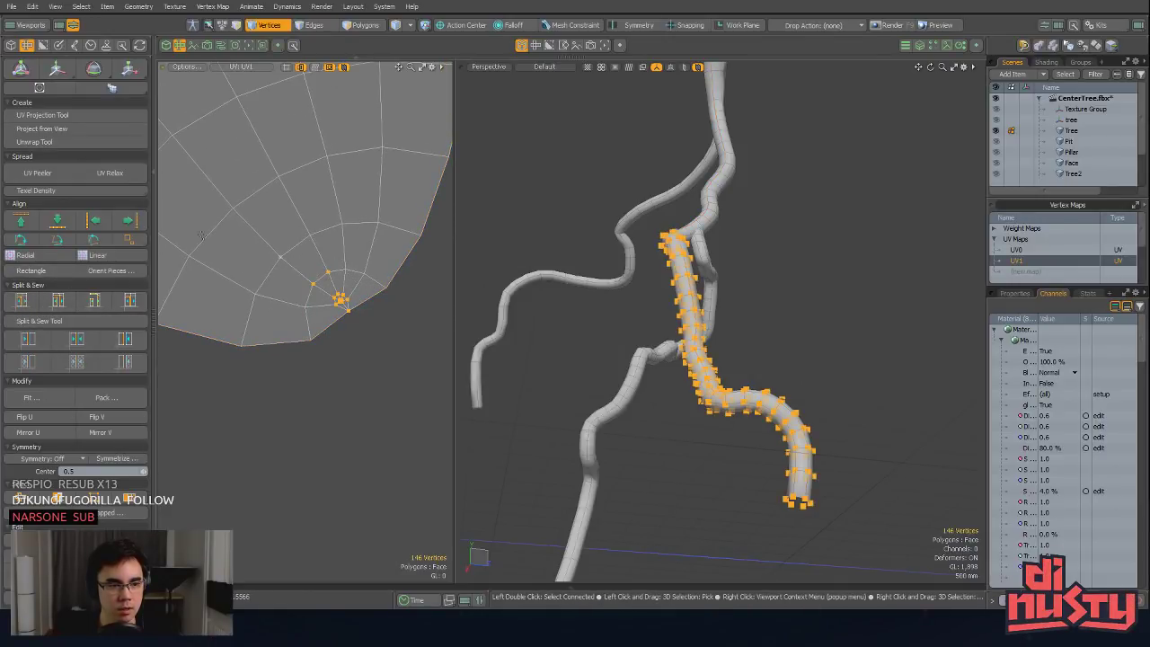
pyautogui.click(106, 173)
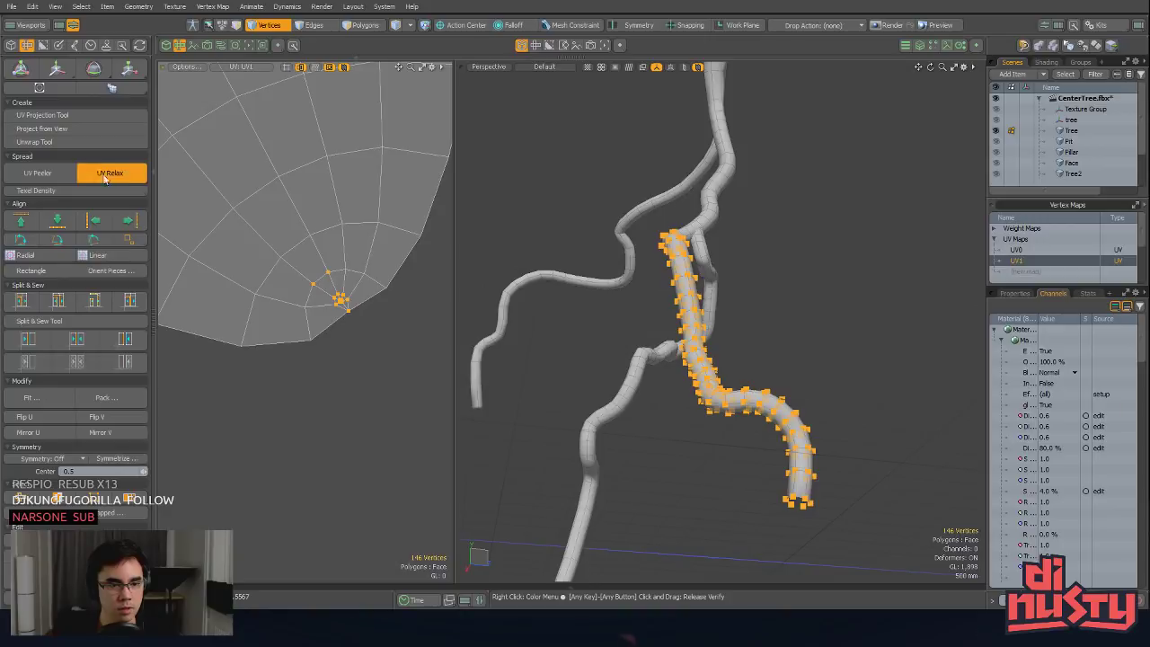
pyautogui.press('space')
pyautogui.click(421, 331)
pyautogui.keyDown('ctrl'); pyautogui.keyDown('alt'); pyautogui.moveTo(757, 325); pyautogui.dragTo(562, 349); pyautogui.keyUp('alt'); pyautogui.keyUp('ctrl')
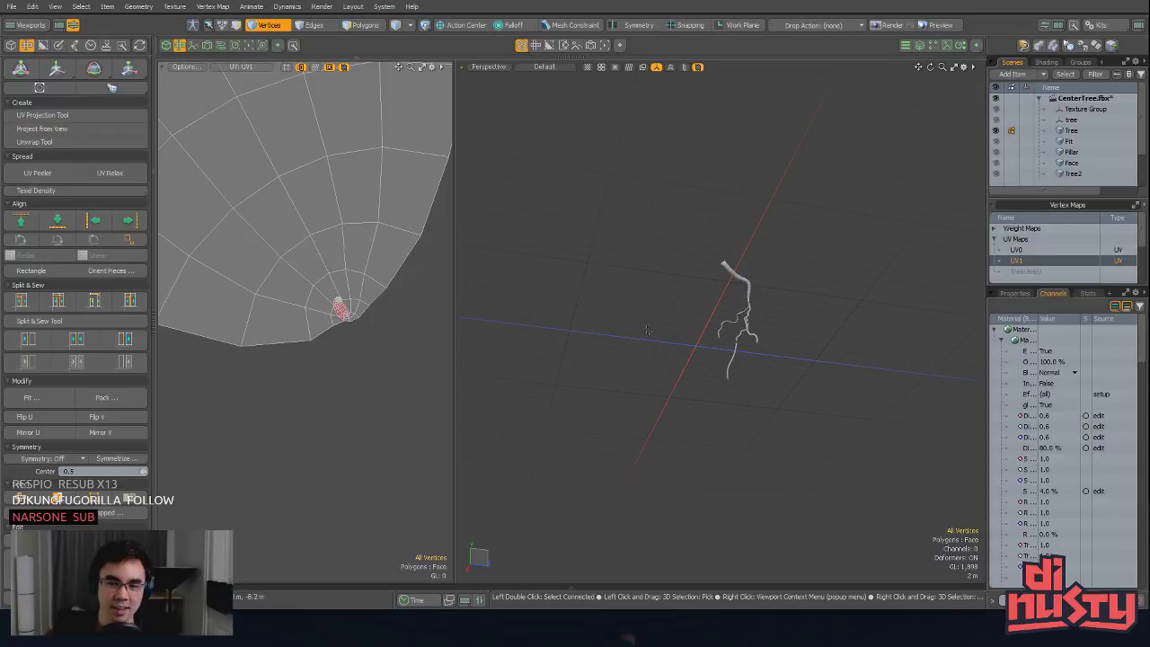
pyautogui.keyDown('alt'); pyautogui.moveTo(656, 334); pyautogui.dragTo(707, 414); pyautogui.keyUp('alt')
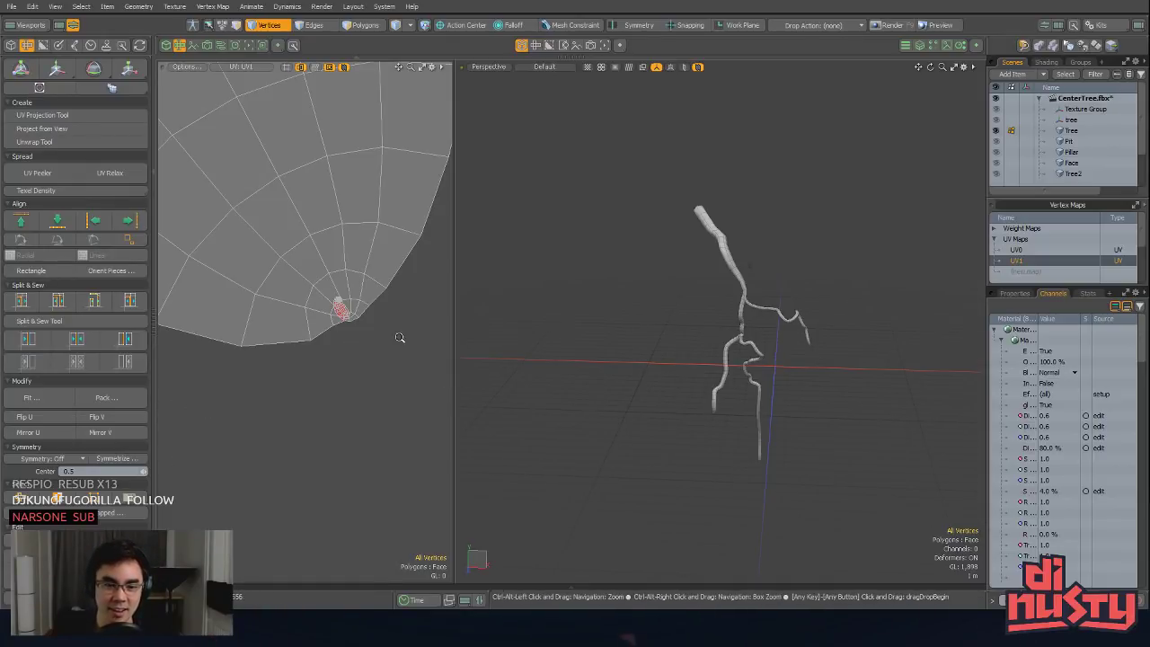
pyautogui.keyDown('ctrl'); pyautogui.keyDown('alt'); pyautogui.moveTo(398, 336); pyautogui.dragTo(381, 393); pyautogui.keyUp('alt'); pyautogui.keyUp('ctrl')
pyautogui.keyDown('ctrl'); pyautogui.keyDown('alt'); pyautogui.moveTo(381, 393); pyautogui.dragTo(339, 421); pyautogui.keyUp('alt'); pyautogui.keyUp('ctrl')
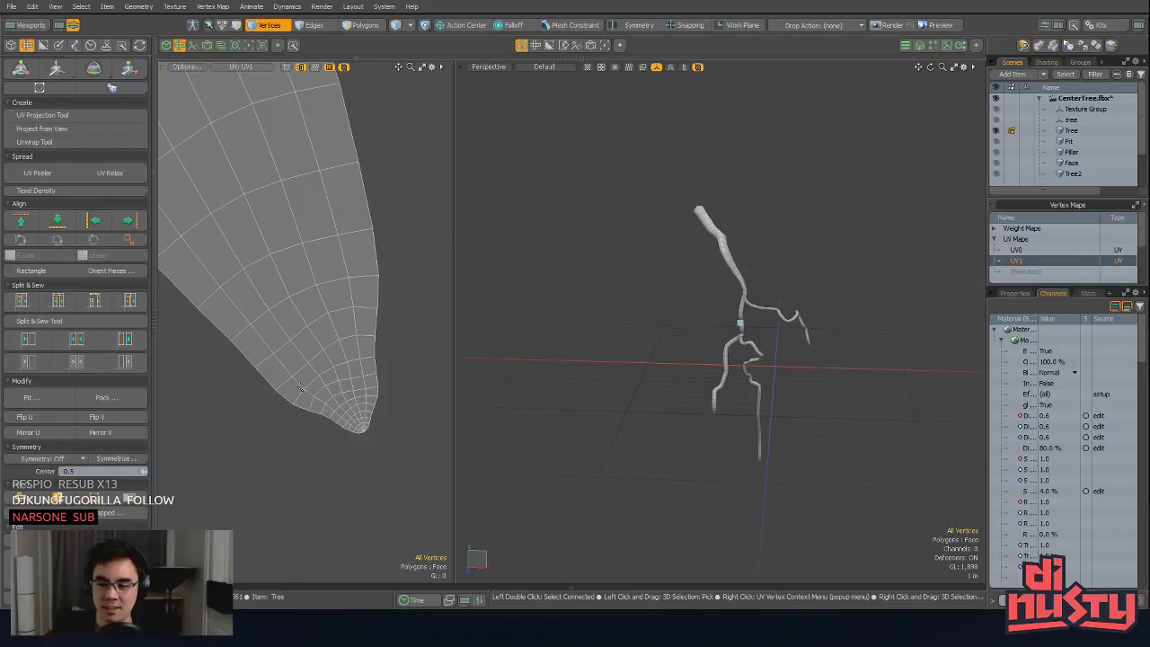
pyautogui.press('a')
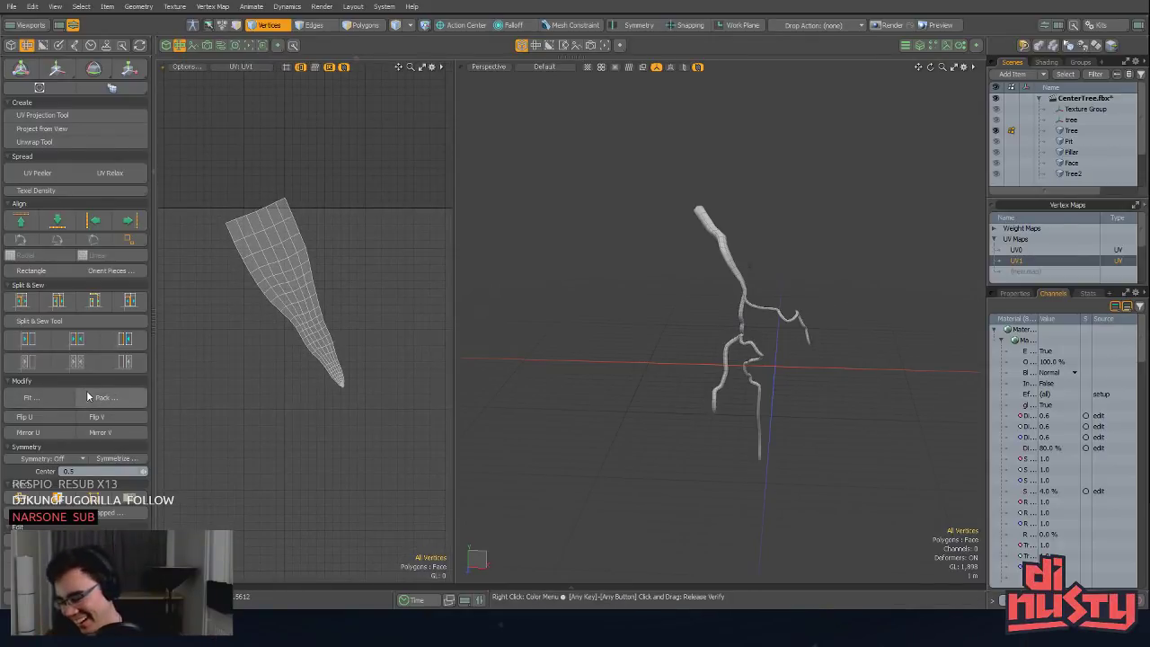
# Step: Select all of the main root's polygons and project their UVs from a new, more frontal view angle with Project from View
pyautogui.press('3')
pyautogui.moveTo(280, 302); pyautogui.dragTo(286, 308)
pyautogui.doubleClick(286, 307)
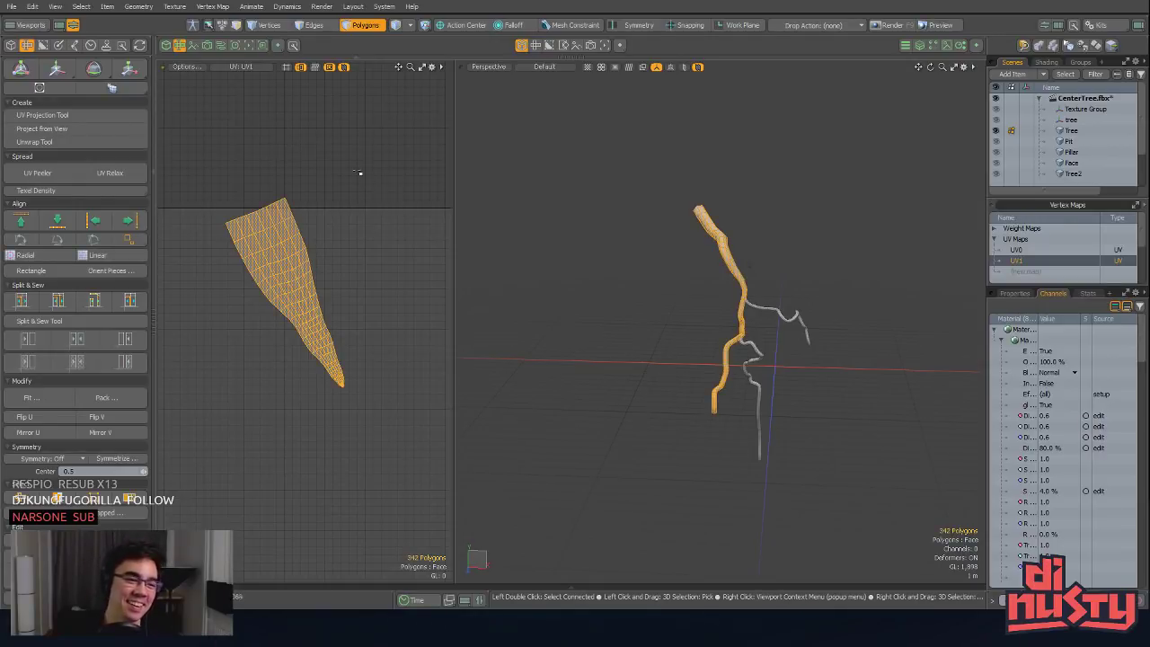
pyautogui.keyDown('alt'); pyautogui.moveTo(653, 182); pyautogui.dragTo(620, 297); pyautogui.keyUp('alt')
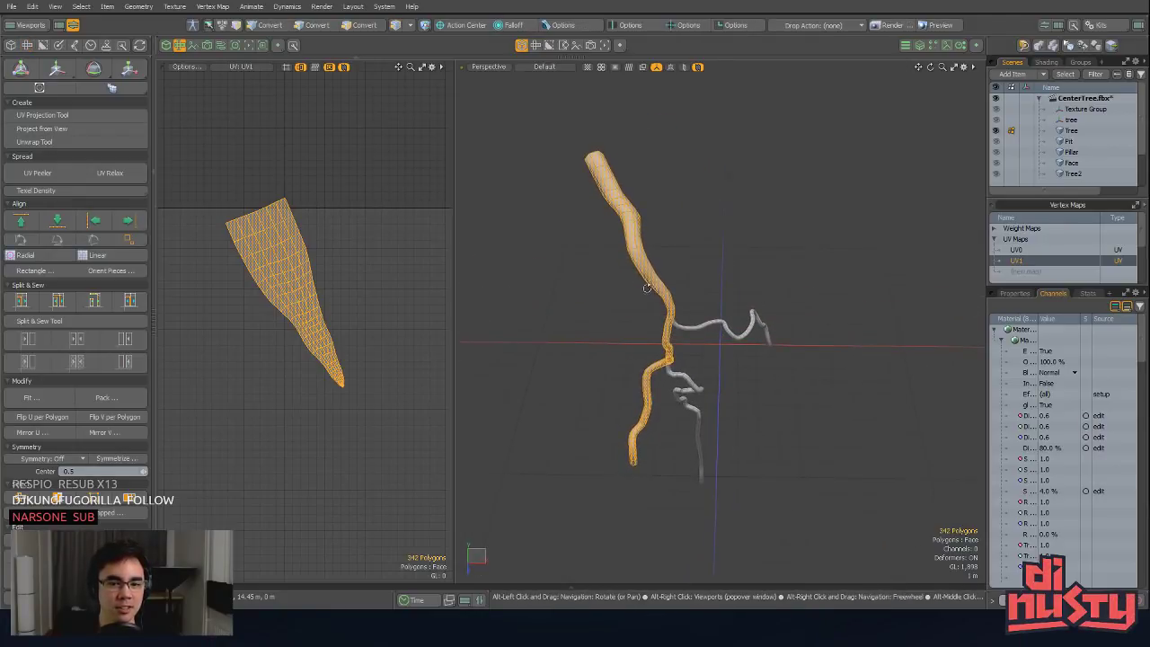
pyautogui.click(98, 128)
pyautogui.click(575, 276)
pyautogui.hotkey('shift', 'a')
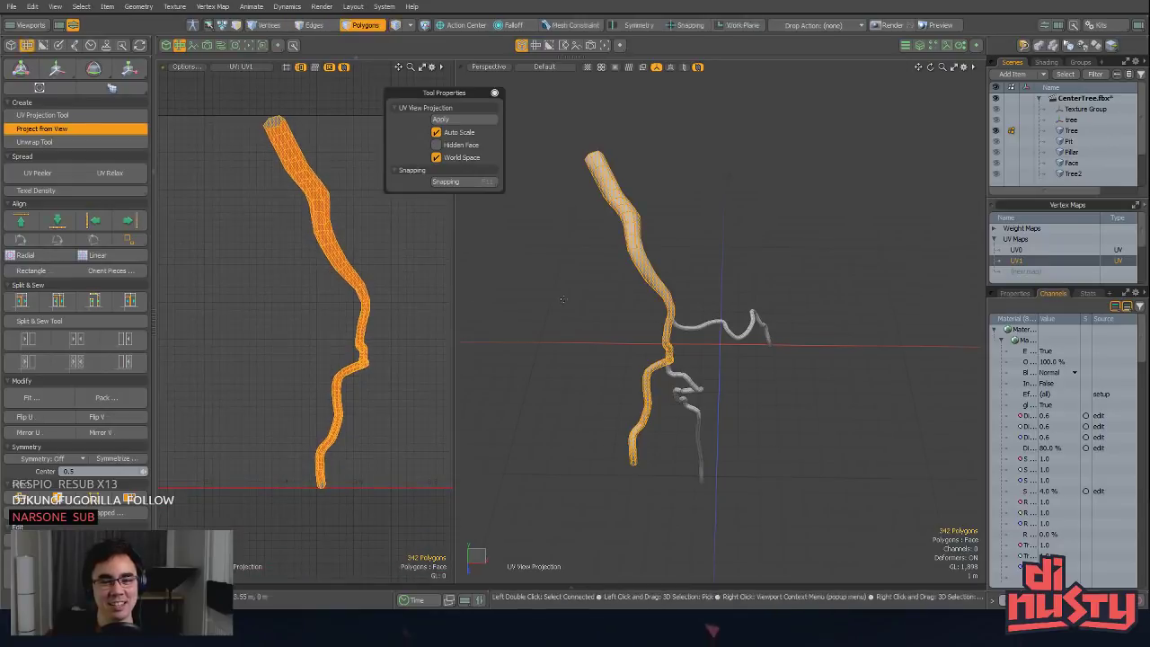
# Step: Select the lengthwise edge loop along the main root, down to its lower end, and split the projected UVs along it
pyautogui.keyDown('alt'); pyautogui.moveTo(580, 269); pyautogui.dragTo(754, 220); pyautogui.keyUp('alt')
pyautogui.press('q')
pyautogui.press('2')
pyautogui.doubleClick(710, 168)
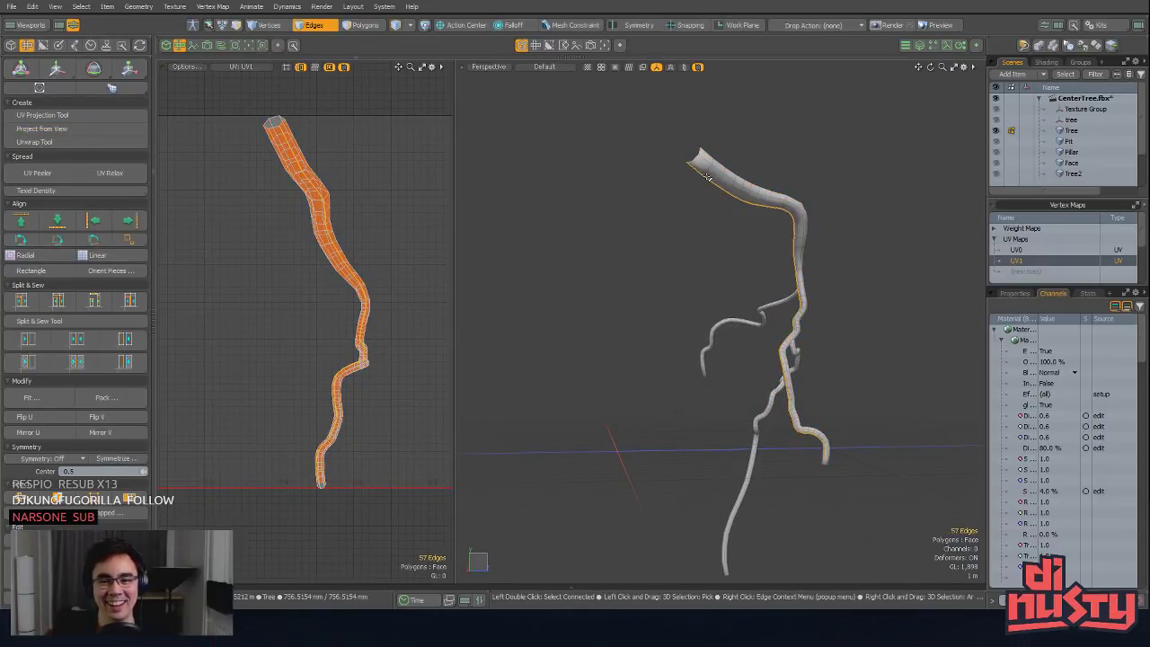
pyautogui.doubleClick(708, 170)
pyautogui.doubleClick(712, 168)
pyautogui.keyDown('alt'); pyautogui.keyDown('shift'); pyautogui.moveTo(808, 278); pyautogui.dragTo(790, 212); pyautogui.keyUp('shift'); pyautogui.keyUp('alt')
pyautogui.moveTo(791, 212)
pyautogui.keyDown('ctrl'); pyautogui.keyDown('alt'); pyautogui.mouseDown()
pyautogui.moveTo(854, 215)
pyautogui.moveTo(773, 205)
pyautogui.mouseUp(); pyautogui.keyUp('alt'); pyautogui.keyUp('ctrl')
pyautogui.keyDown('ctrl'); pyautogui.keyDown('alt'); pyautogui.moveTo(773, 206); pyautogui.dragTo(807, 238); pyautogui.keyUp('alt'); pyautogui.keyUp('ctrl')
pyautogui.press('2')
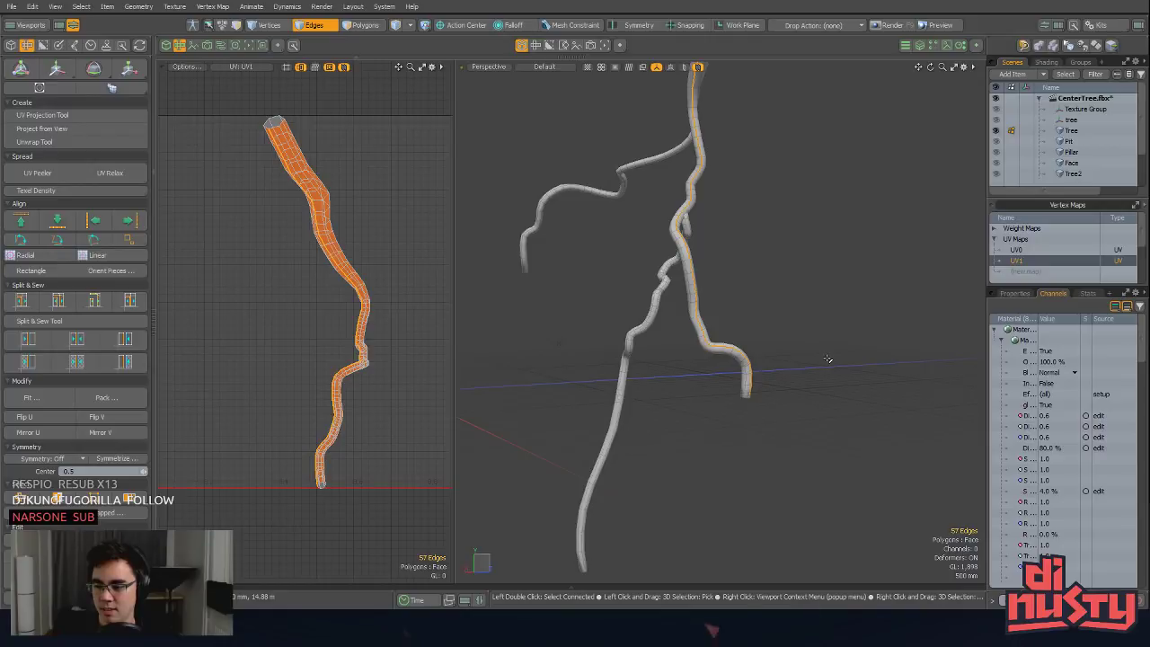
pyautogui.keyDown('alt'); pyautogui.moveTo(828, 359); pyautogui.dragTo(703, 360); pyautogui.keyUp('alt')
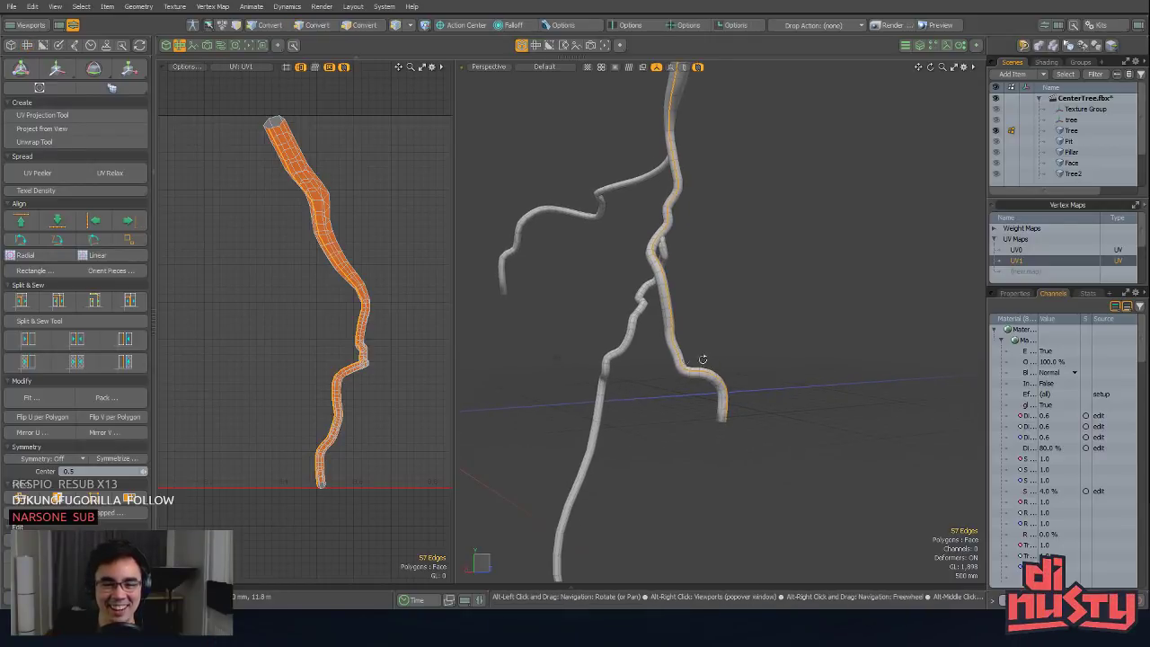
pyautogui.keyDown('alt'); pyautogui.moveTo(757, 239); pyautogui.dragTo(831, 328); pyautogui.keyUp('alt')
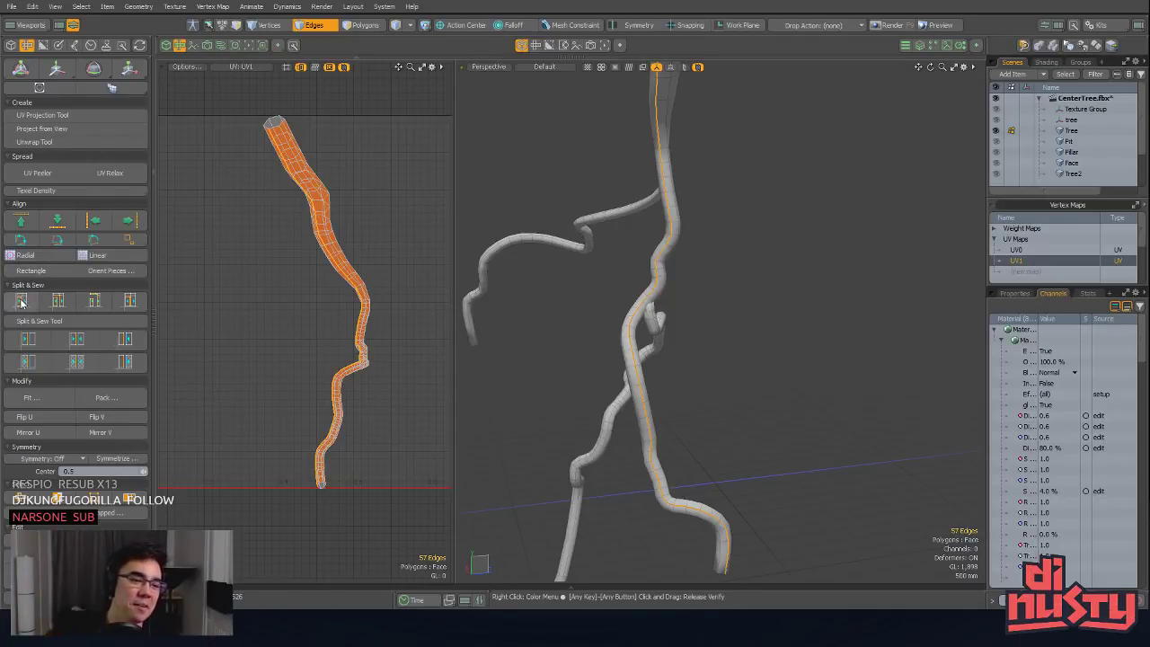
pyautogui.click(60, 302)
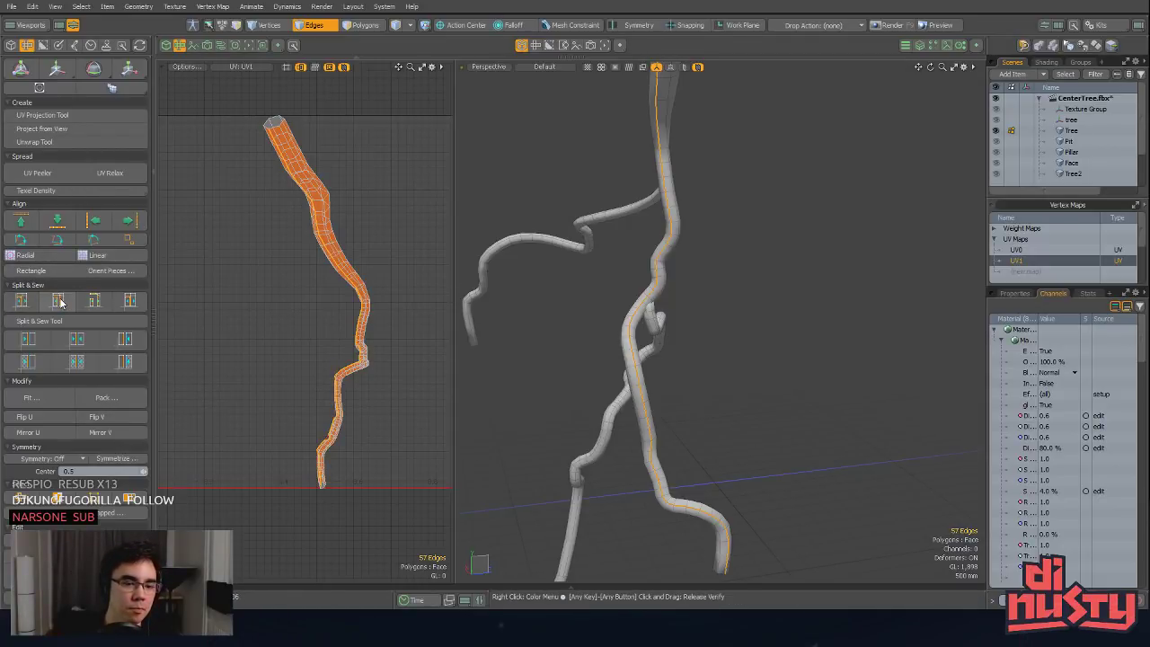
# Step: Examine the overlapping areas along the split seam in the UV shell against the matching polygons near the main root's lower end
pyautogui.keyDown('ctrl'); pyautogui.keyDown('alt'); pyautogui.moveTo(293, 462); pyautogui.dragTo(411, 418); pyautogui.keyUp('alt'); pyautogui.keyUp('ctrl')
pyautogui.keyDown('ctrl'); pyautogui.keyDown('alt'); pyautogui.moveTo(292, 398); pyautogui.dragTo(370, 401); pyautogui.keyUp('alt'); pyautogui.keyUp('ctrl')
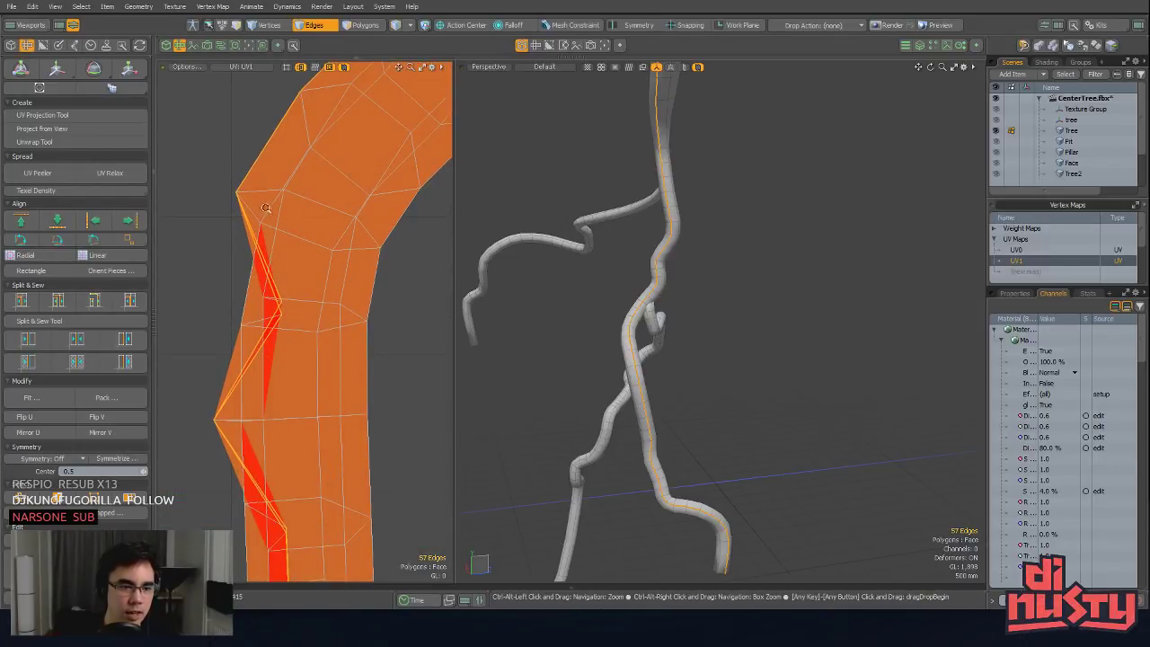
pyautogui.keyDown('alt'); pyautogui.keyDown('shift'); pyautogui.moveTo(266, 208); pyautogui.dragTo(336, 264); pyautogui.keyUp('shift'); pyautogui.keyUp('alt')
pyautogui.press('1')
pyautogui.click(306, 251)
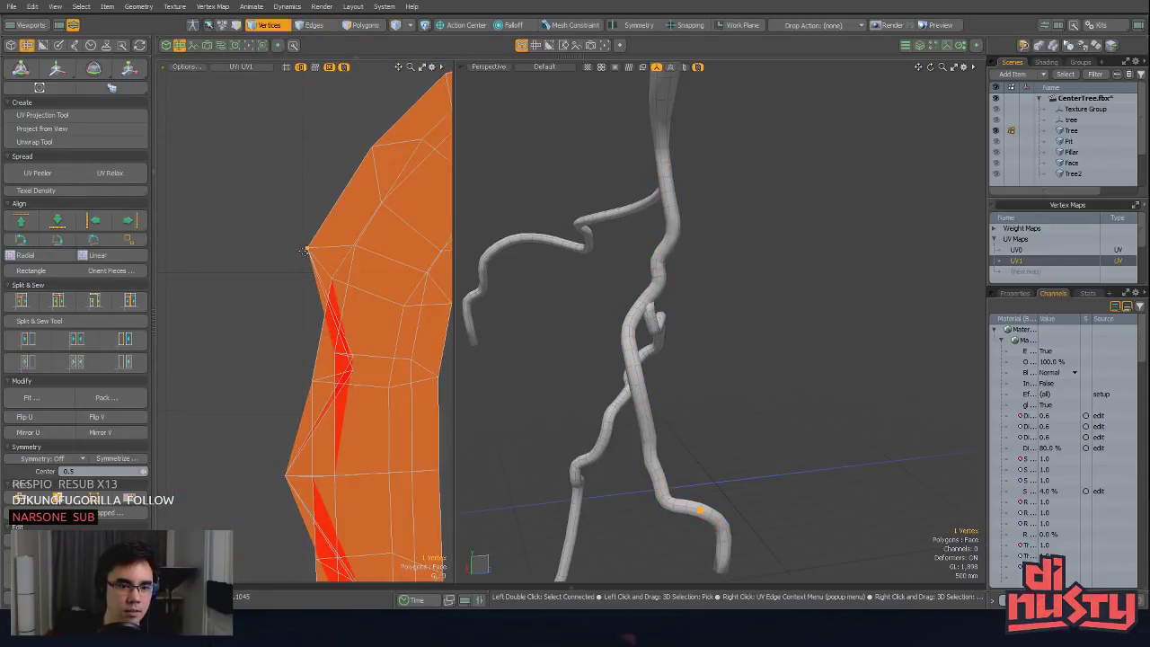
pyautogui.press('3')
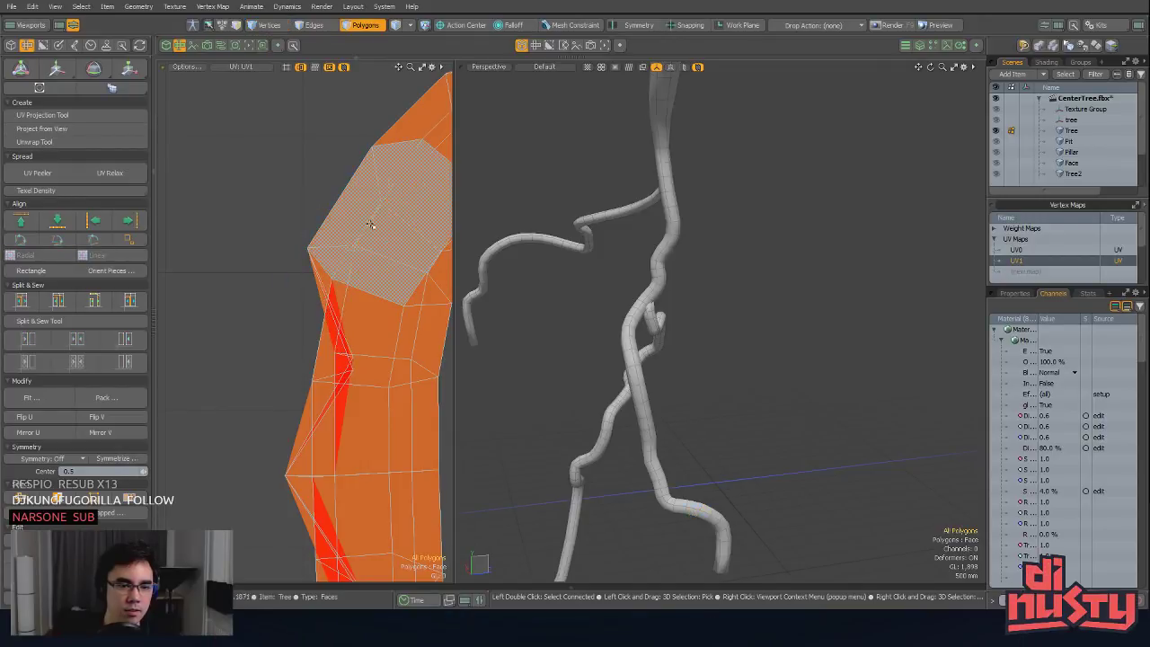
pyautogui.hotkey('shift', 'a')
pyautogui.keyDown('alt'); pyautogui.moveTo(670, 326); pyautogui.dragTo(690, 301); pyautogui.keyUp('alt')
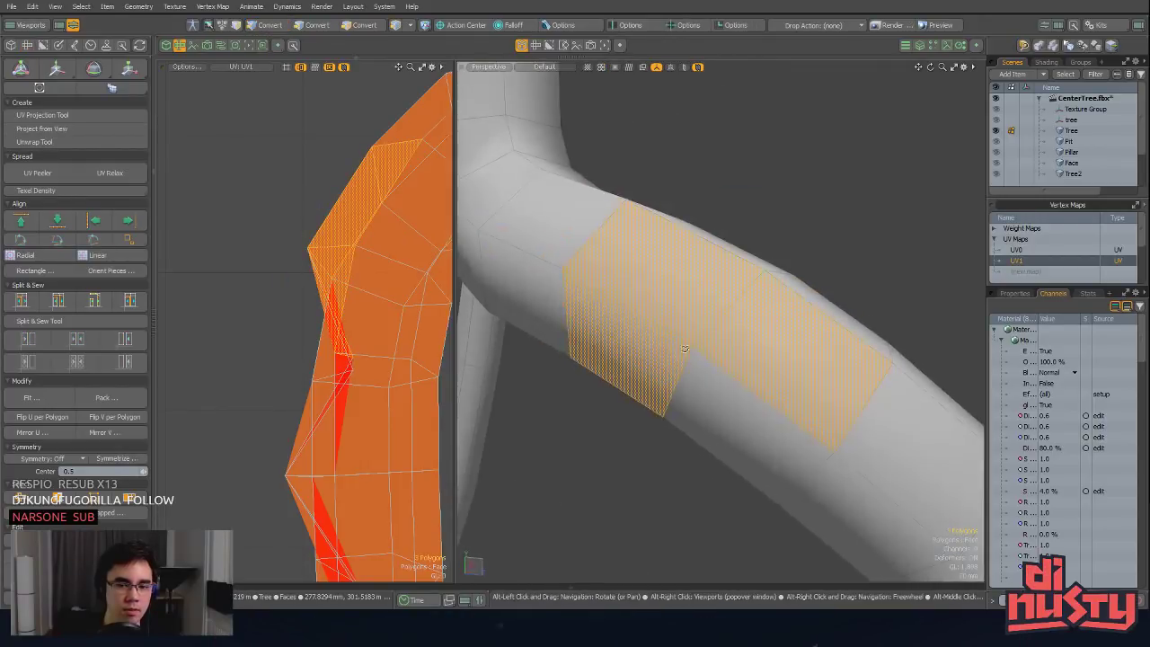
pyautogui.scroll(-3, 689, 297)
pyautogui.click(689, 296)
pyautogui.click(686, 341)
pyautogui.click(767, 319)
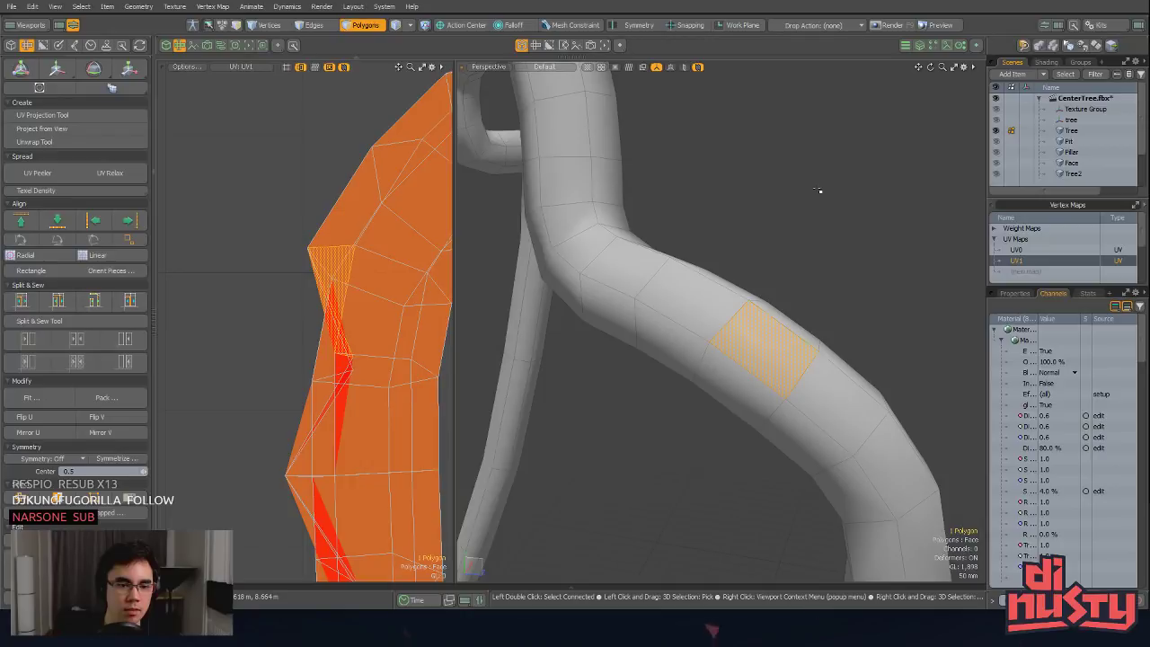
pyautogui.click(829, 206)
pyautogui.scroll(-3, 822, 315)
pyautogui.keyDown('alt'); pyautogui.moveTo(821, 315); pyautogui.dragTo(727, 378); pyautogui.keyUp('alt')
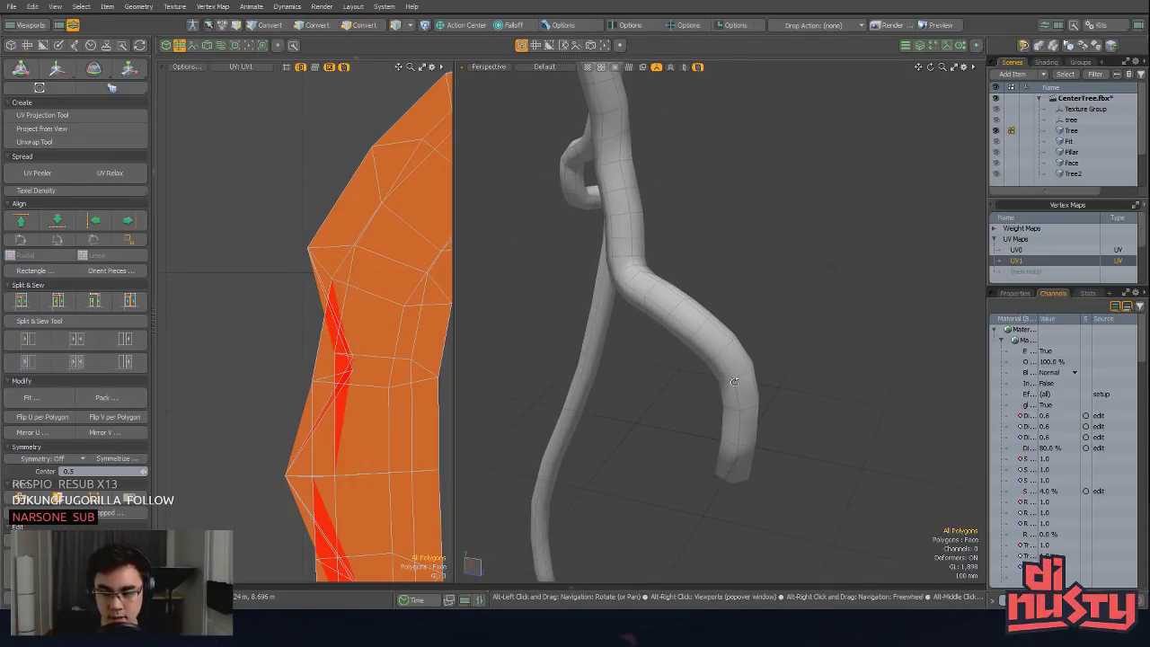
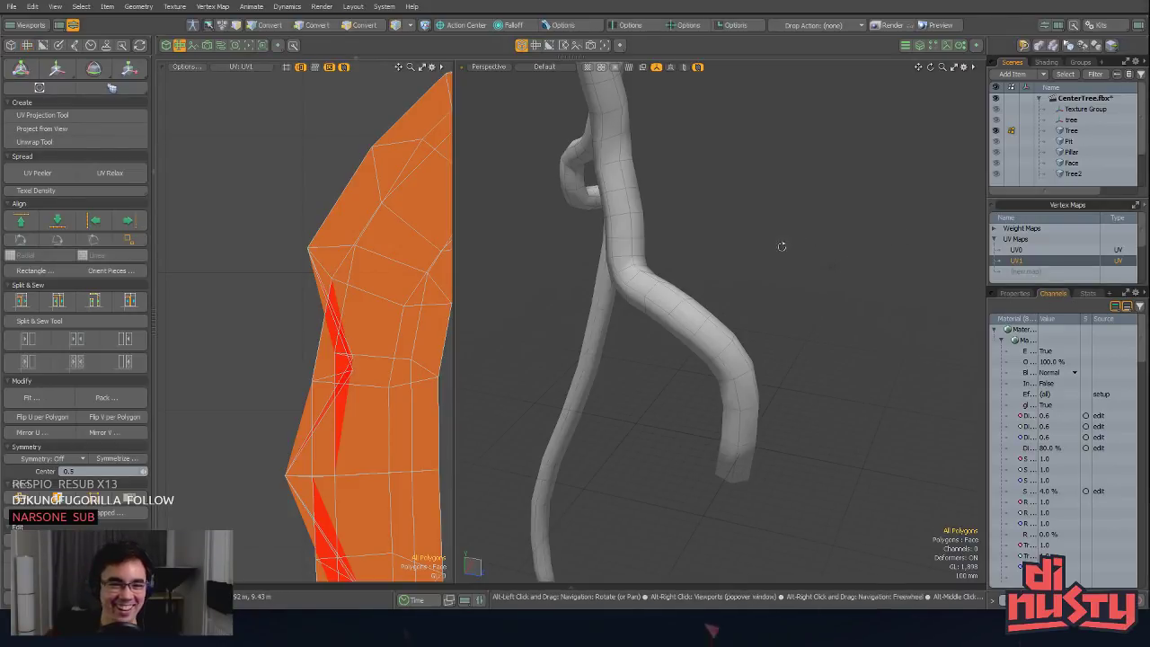
# Step: Clear the old seam selection and select a different lengthwise edge loop running along the main root as the new seam
pyautogui.scroll(-3, 778, 247)
pyautogui.moveTo(775, 224); pyautogui.dragTo(719, 275, button='middle')
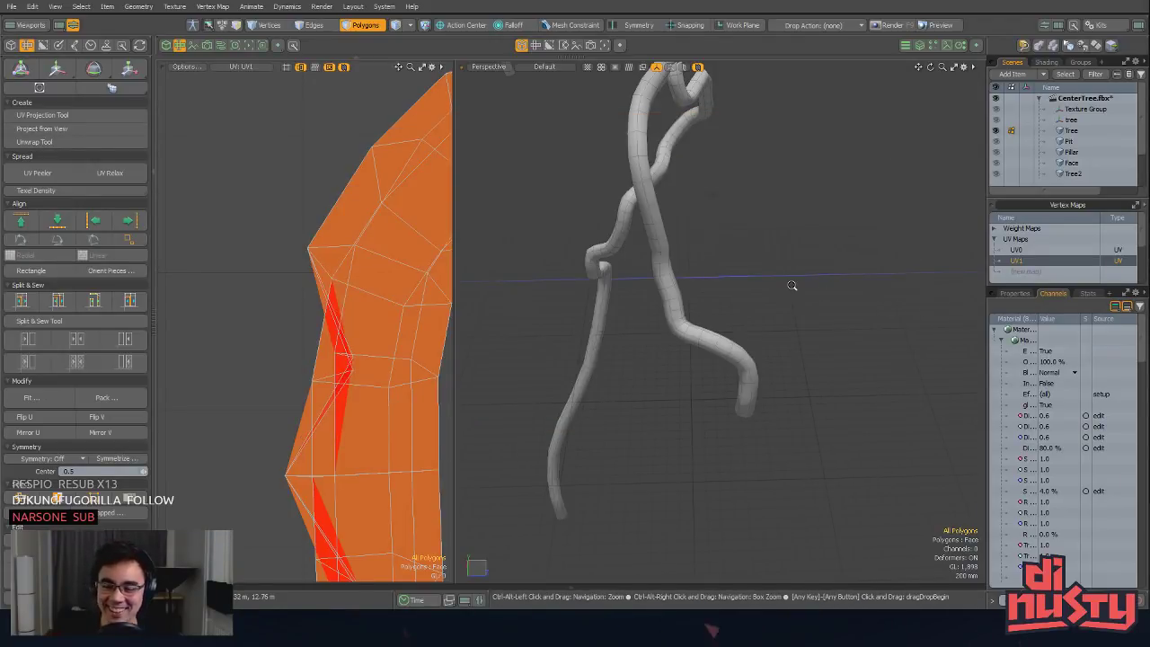
pyautogui.keyDown('alt'); pyautogui.moveTo(788, 285); pyautogui.dragTo(768, 213); pyautogui.keyUp('alt')
pyautogui.press('2')
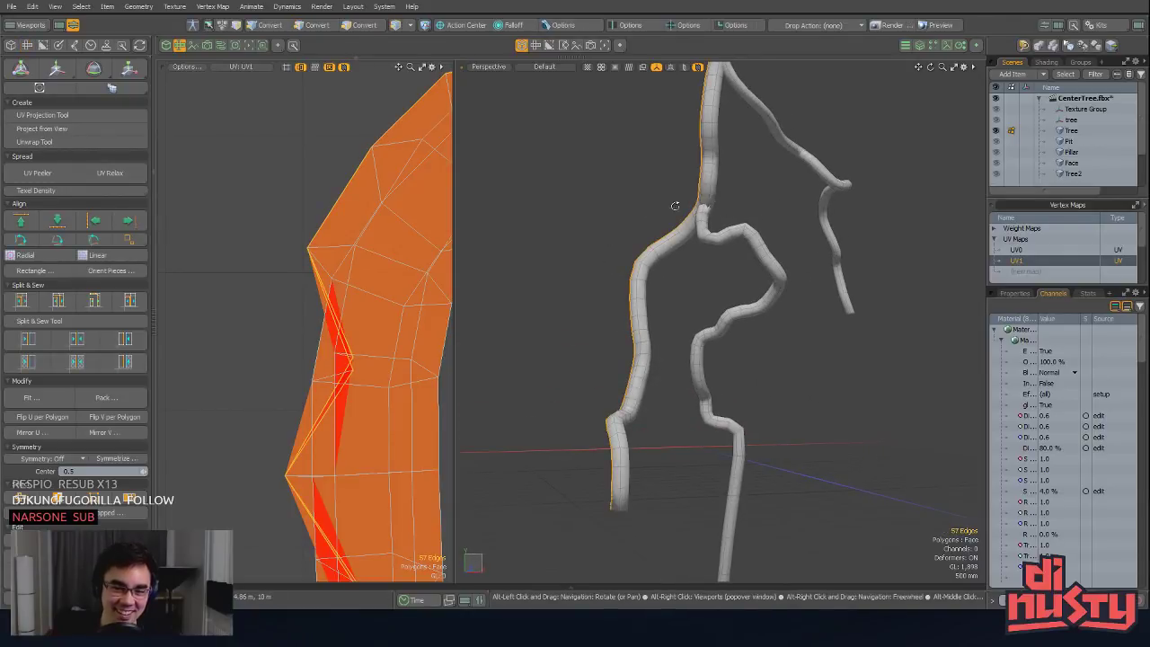
pyautogui.keyDown('alt'); pyautogui.moveTo(675, 206); pyautogui.dragTo(834, 209); pyautogui.keyUp('alt')
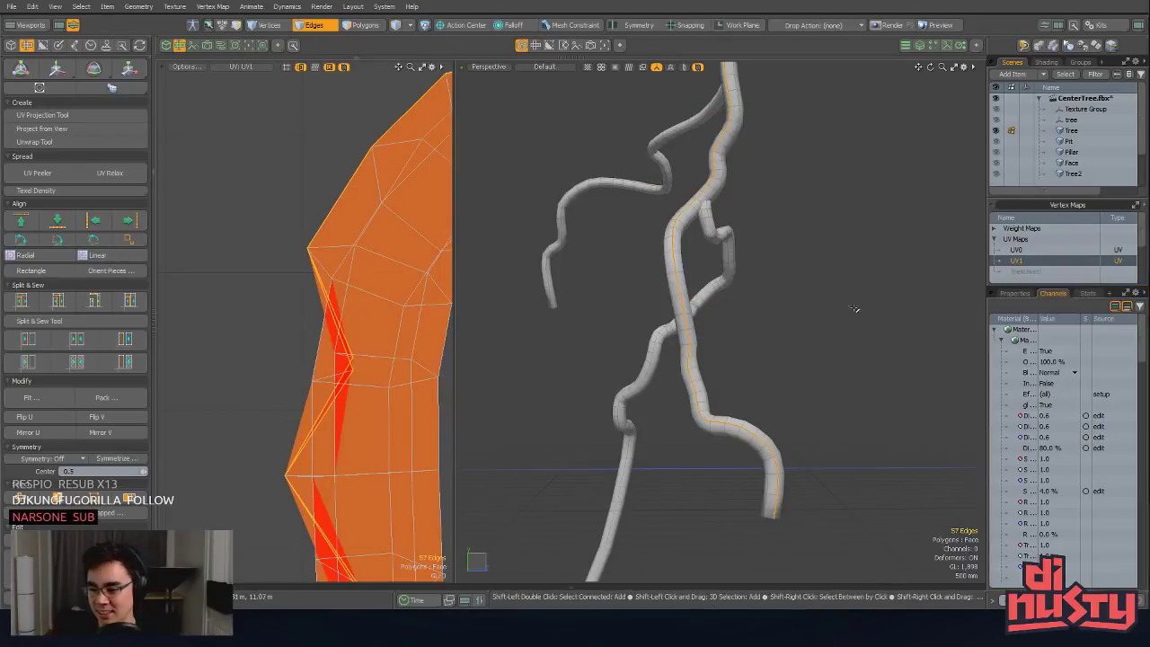
pyautogui.keyDown('alt'); pyautogui.moveTo(773, 351); pyautogui.dragTo(714, 200); pyautogui.keyUp('alt')
pyautogui.click(833, 314)
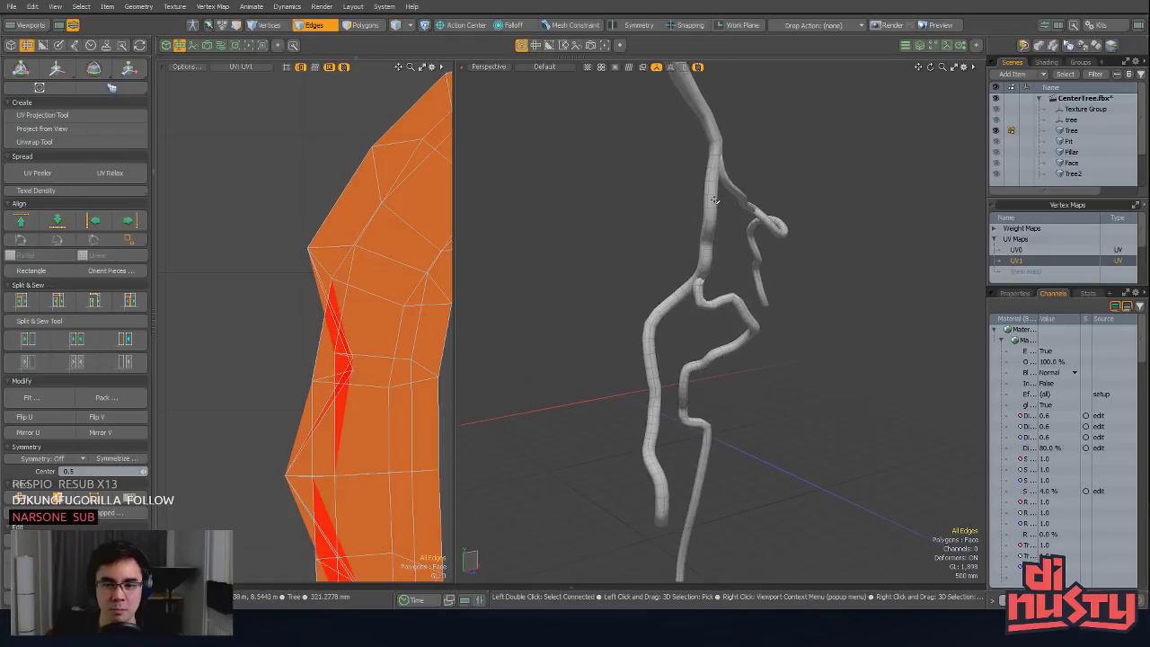
pyautogui.doubleClick(715, 200)
# Step: Select all of the main root's polygons and unwrap them with the Unwrap Tool using the Conformal method, then drop the tool
pyautogui.keyDown('ctrl'); pyautogui.keyDown('alt'); pyautogui.moveTo(395, 314); pyautogui.dragTo(167, 289); pyautogui.keyUp('alt'); pyautogui.keyUp('ctrl')
pyautogui.keyDown('alt'); pyautogui.keyDown('shift'); pyautogui.moveTo(392, 250); pyautogui.dragTo(305, 447); pyautogui.keyUp('shift'); pyautogui.keyUp('alt')
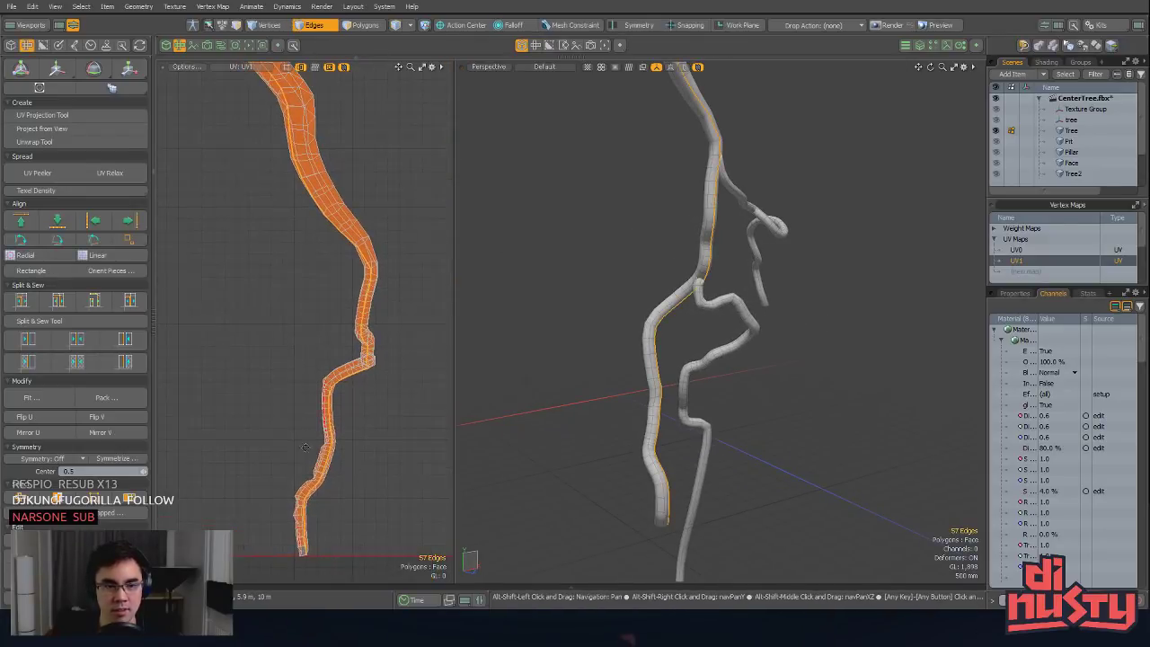
pyautogui.scroll(-4, 319, 229)
pyautogui.press('3')
pyautogui.doubleClick(315, 187)
pyautogui.keyDown('alt'); pyautogui.keyDown('shift'); pyautogui.moveTo(315, 187); pyautogui.dragTo(327, 218); pyautogui.keyUp('shift'); pyautogui.keyUp('alt')
pyautogui.click(326, 208)
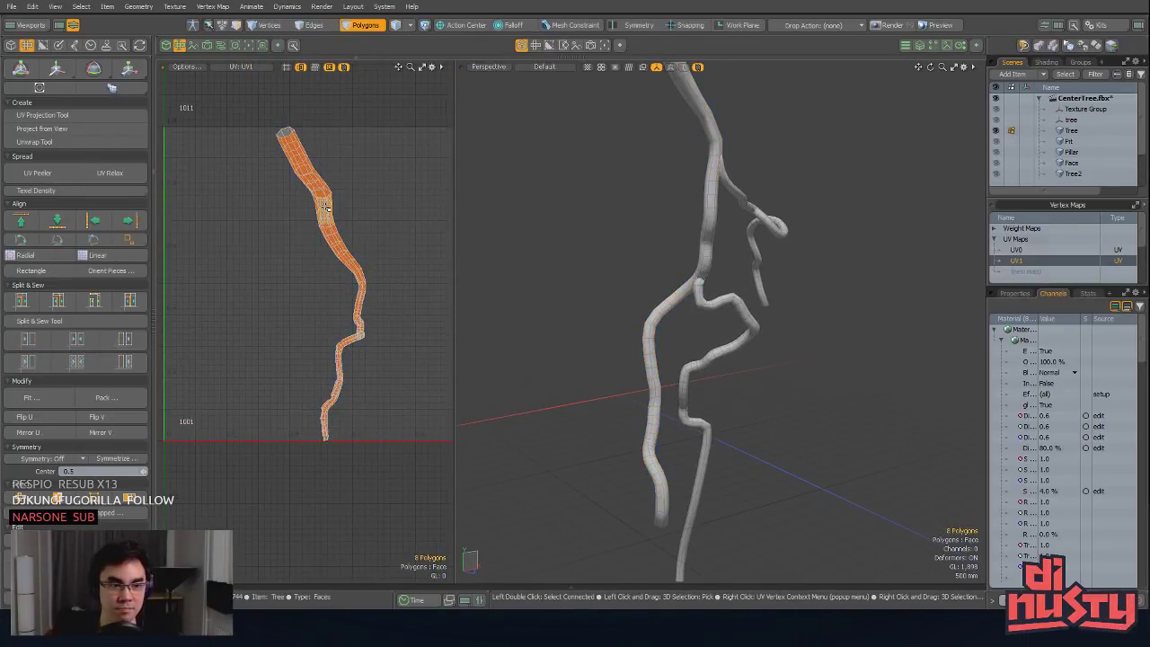
pyautogui.doubleClick(326, 207)
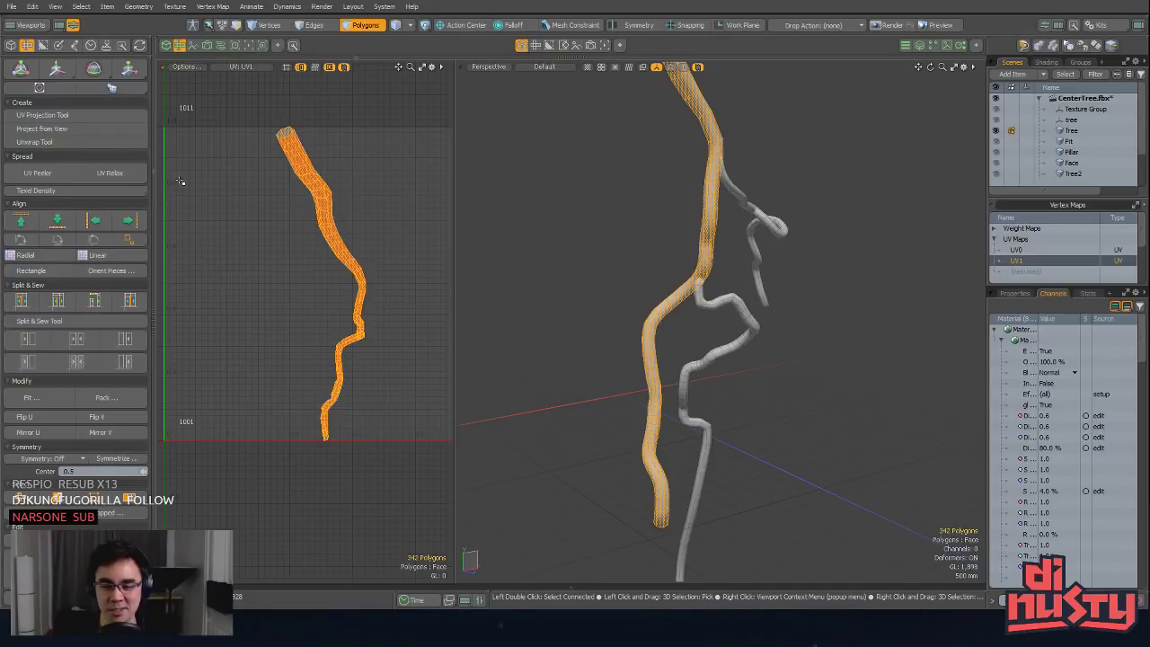
pyautogui.click(105, 128)
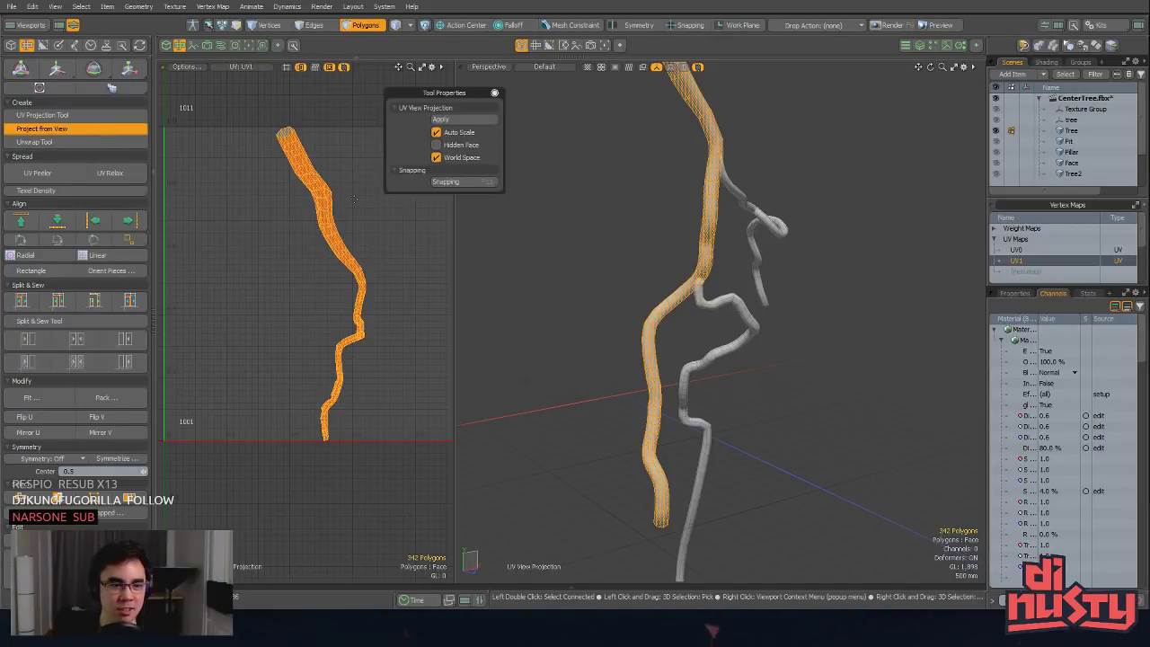
pyautogui.click(54, 142)
pyautogui.click(335, 217)
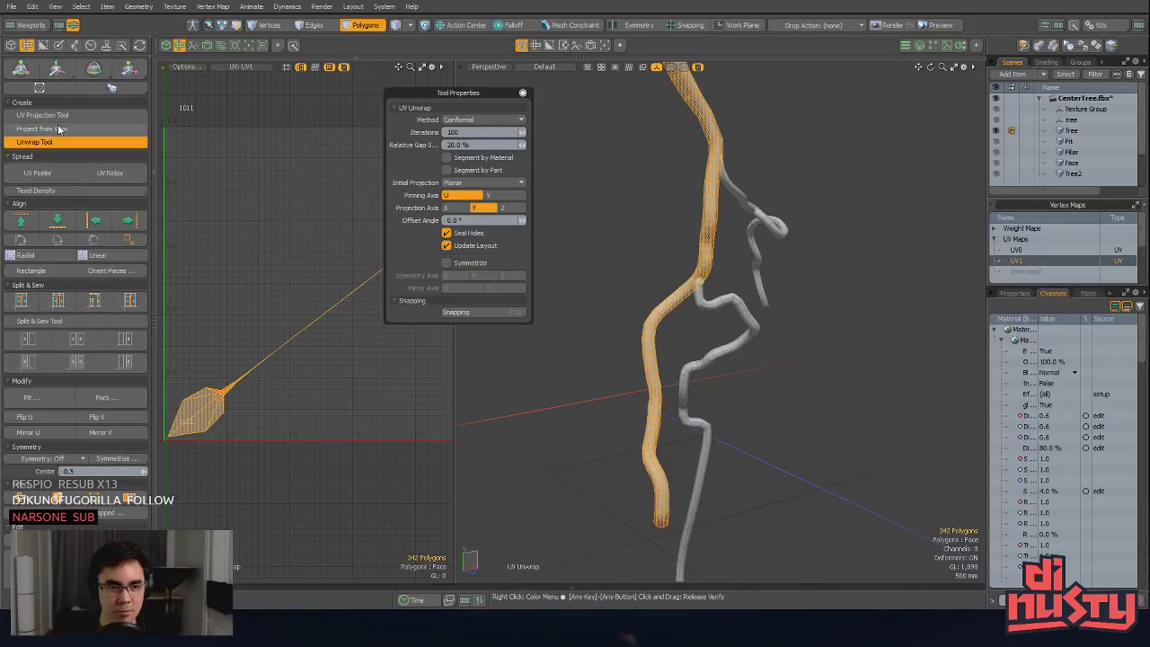
pyautogui.press('Escape')
# Step: Lasso-select the polygons of all the roots and reproject their UVs with the UV Projection Tool set to Atlas
pyautogui.moveTo(410, 309)
pyautogui.keyDown('alt'); pyautogui.keyDown('shift'); pyautogui.mouseDown()
pyautogui.moveTo(373, 362)
pyautogui.moveTo(372, 329)
pyautogui.mouseUp(); pyautogui.keyUp('shift'); pyautogui.keyUp('alt')
pyautogui.scroll(-3, 373, 362)
pyautogui.moveTo(414, 235)
pyautogui.mouseDown(button='right')
pyautogui.moveTo(422, 241)
pyautogui.moveTo(378, 217)
pyautogui.mouseUp(button='right')
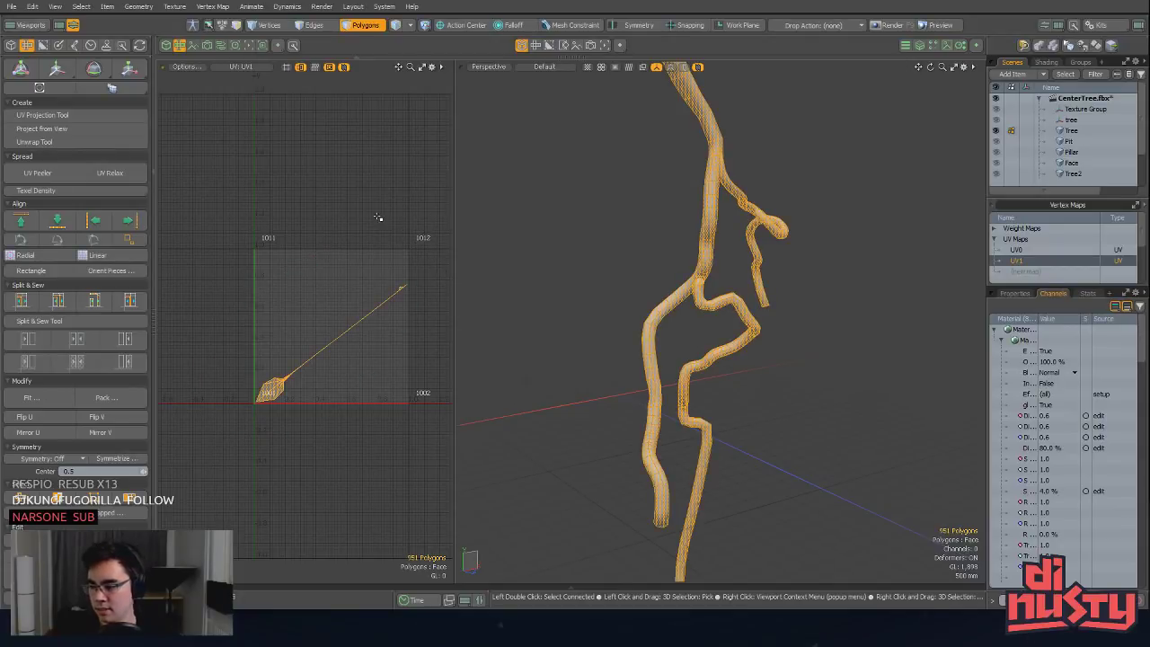
pyautogui.click(117, 117)
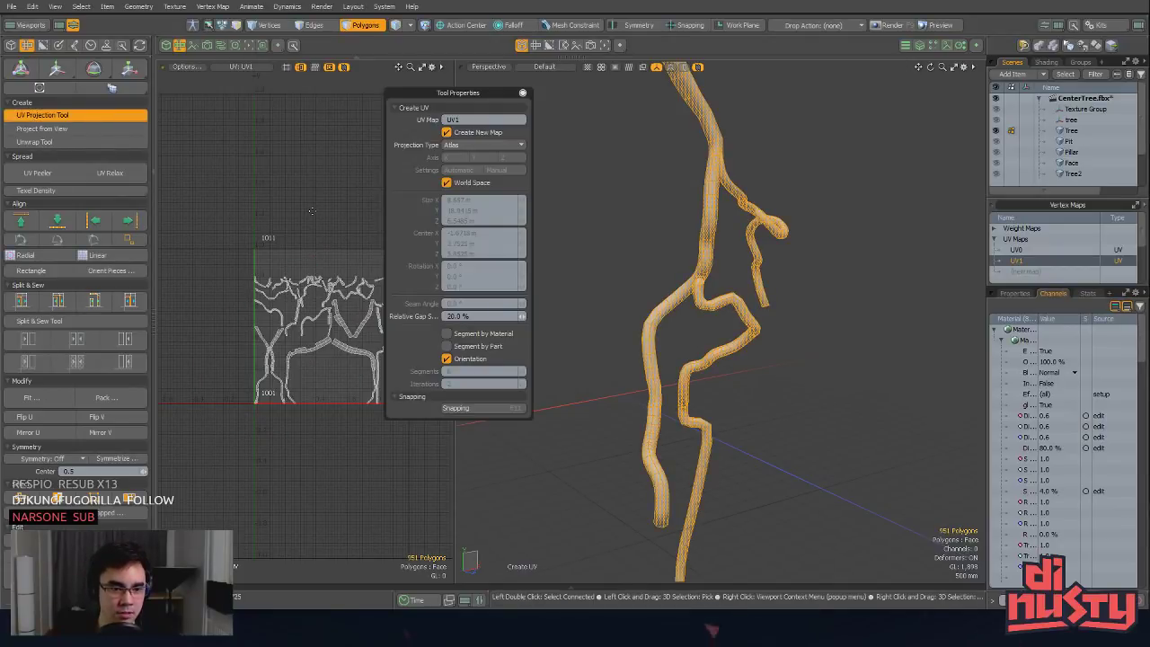
pyautogui.press('Escape')
pyautogui.keyDown('ctrl'); pyautogui.keyDown('alt'); pyautogui.moveTo(351, 307); pyautogui.dragTo(396, 319); pyautogui.keyUp('alt'); pyautogui.keyUp('ctrl')
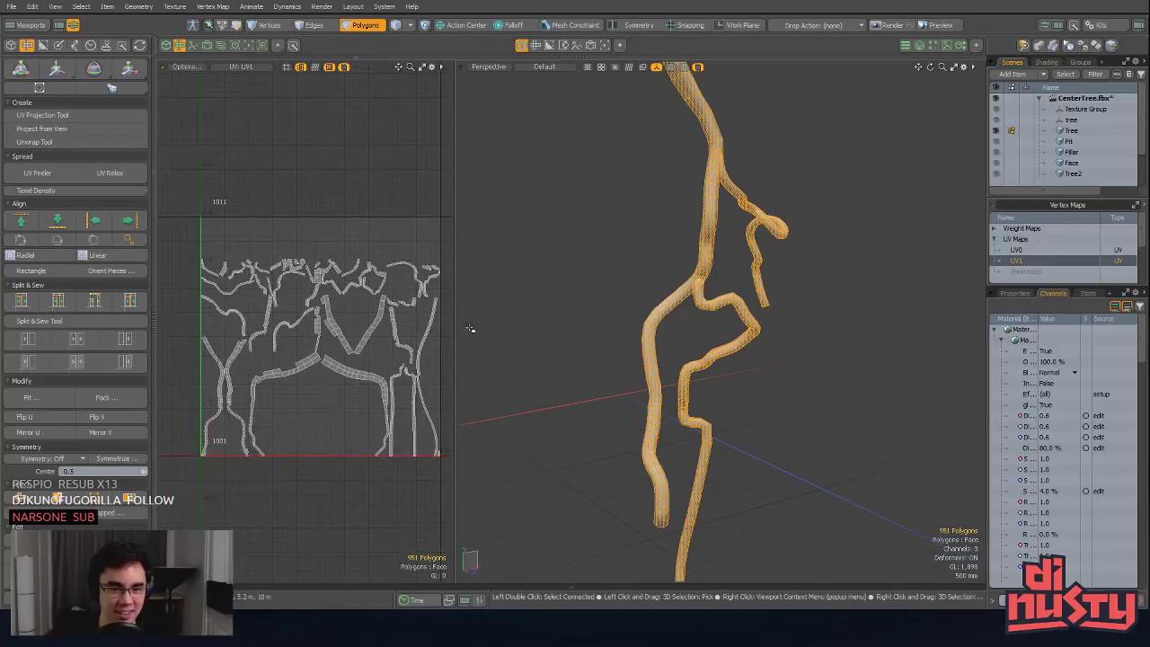
# Step: Return to the main root's selected seam edges, unwrap the root along them with the Unwrap Tool, and drop the tool
pyautogui.press('2')
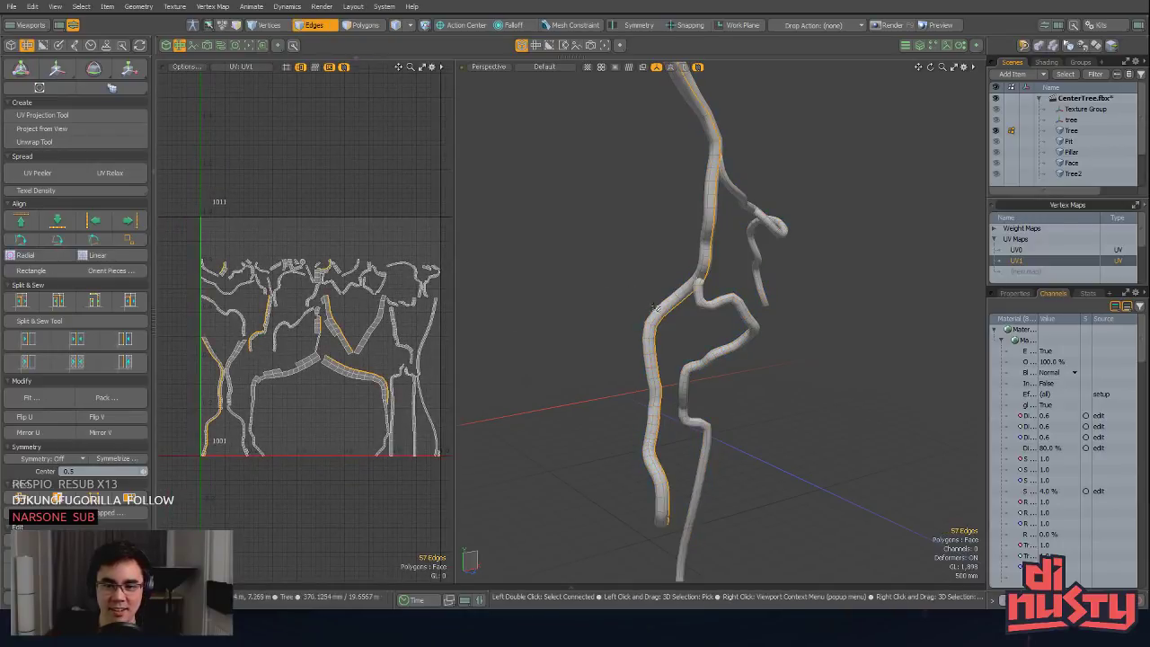
pyautogui.click(83, 144)
pyautogui.press('Escape')
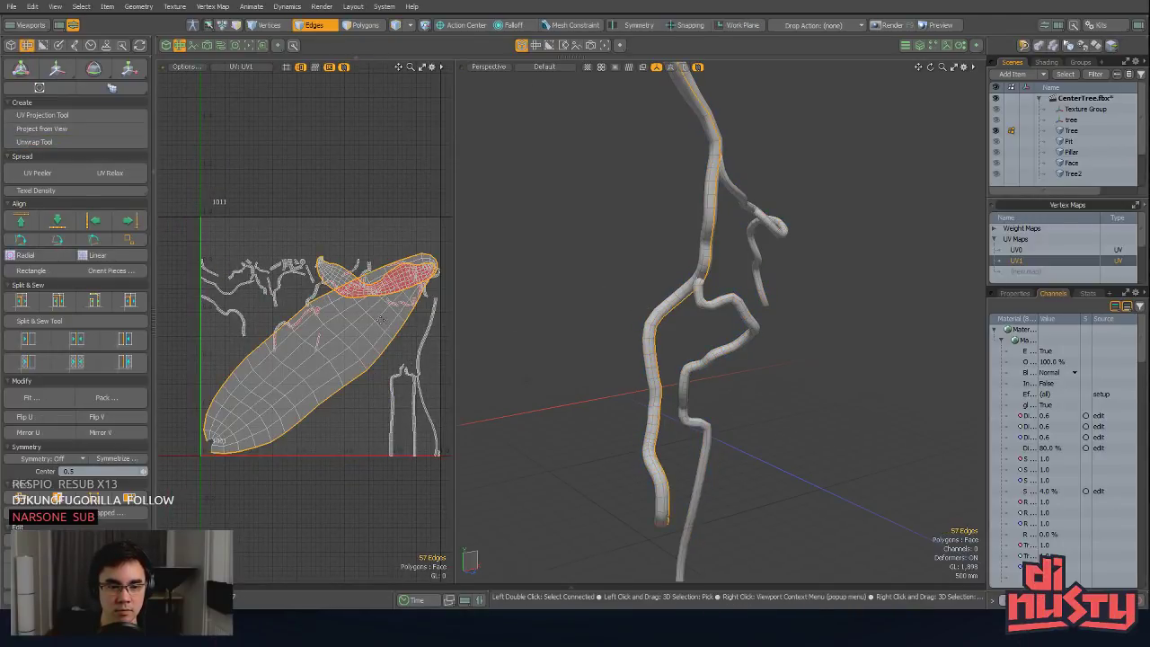
# Step: Select all of the main root's connected polygons and move their UV island up, clear of the other islands
pyautogui.press('3')
pyautogui.doubleClick(363, 333)
pyautogui.doubleClick(357, 340)
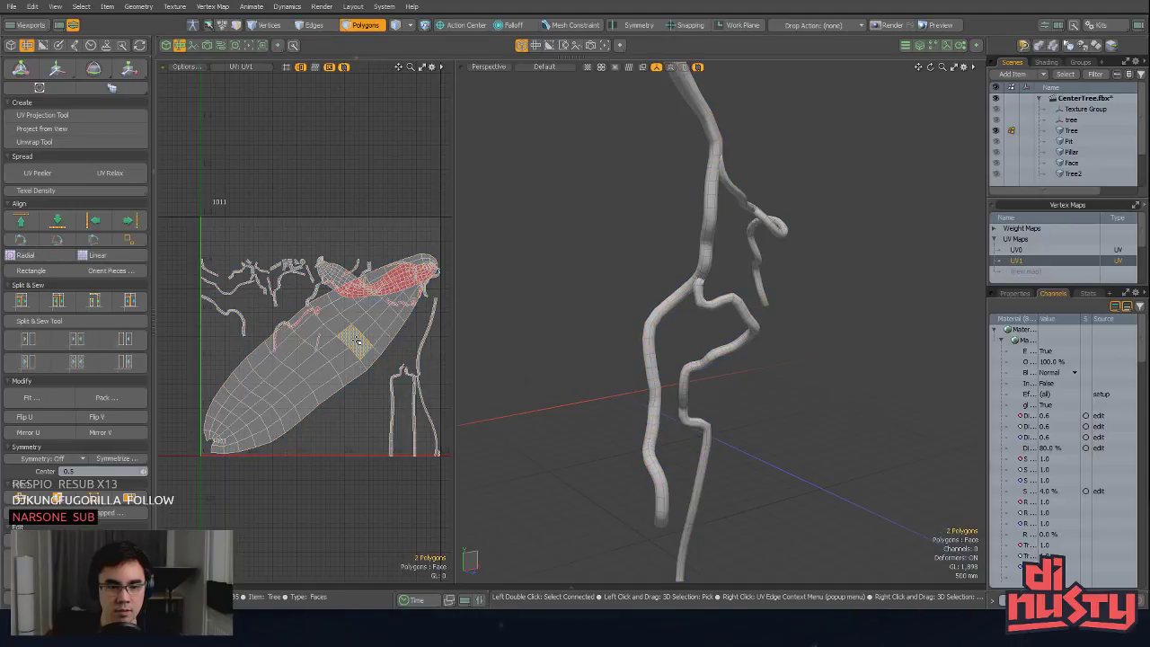
pyautogui.press('w')
pyautogui.moveTo(357, 341); pyautogui.dragTo(310, 154)
pyautogui.press('q')
pyautogui.keyDown('alt'); pyautogui.keyDown('shift'); pyautogui.moveTo(351, 216); pyautogui.dragTo(325, 346); pyautogui.keyUp('shift'); pyautogui.keyUp('alt')
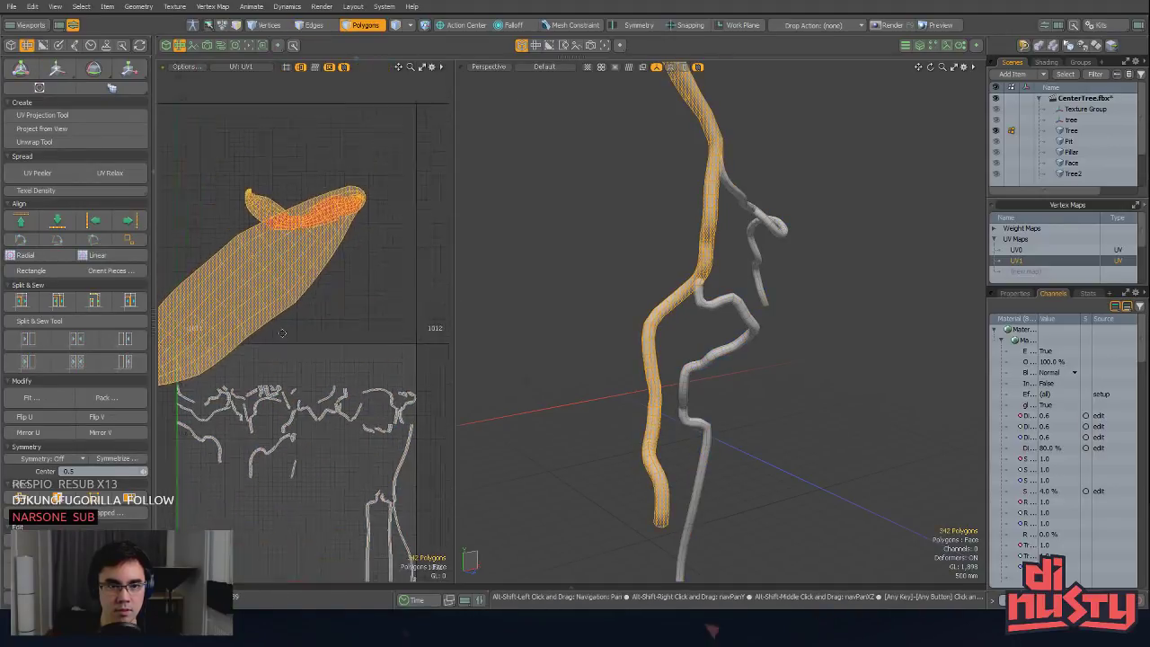
pyautogui.keyDown('ctrl'); pyautogui.keyDown('alt'); pyautogui.moveTo(334, 195); pyautogui.dragTo(391, 235); pyautogui.keyUp('alt'); pyautogui.keyUp('ctrl')
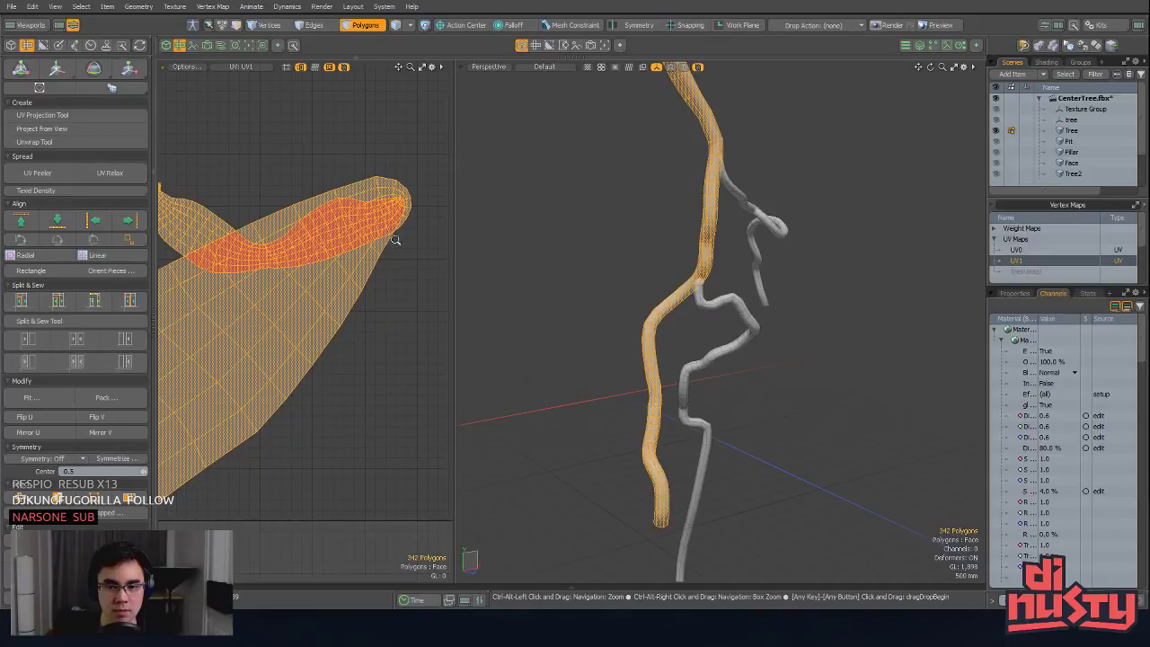
# Step: Examine the main root from several angles, comparing its polygons and seam edges with the overlapping parts of its UV island
pyautogui.moveTo(684, 429)
pyautogui.keyDown('alt'); pyautogui.mouseDown()
pyautogui.moveTo(711, 385)
pyautogui.moveTo(671, 224)
pyautogui.moveTo(624, 236)
pyautogui.moveTo(687, 411)
pyautogui.mouseUp(); pyautogui.keyUp('alt')
pyautogui.hotkey('alt', '1')
pyautogui.keyDown('ctrl'); pyautogui.keyDown('alt'); pyautogui.moveTo(705, 315); pyautogui.dragTo(616, 308); pyautogui.keyUp('alt'); pyautogui.keyUp('ctrl')
pyautogui.moveTo(416, 197); pyautogui.dragTo(381, 217, button='right')
pyautogui.keyDown('alt'); pyautogui.moveTo(692, 246); pyautogui.dragTo(620, 279); pyautogui.keyUp('alt')
pyautogui.press('3')
pyautogui.doubleClick(740, 287)
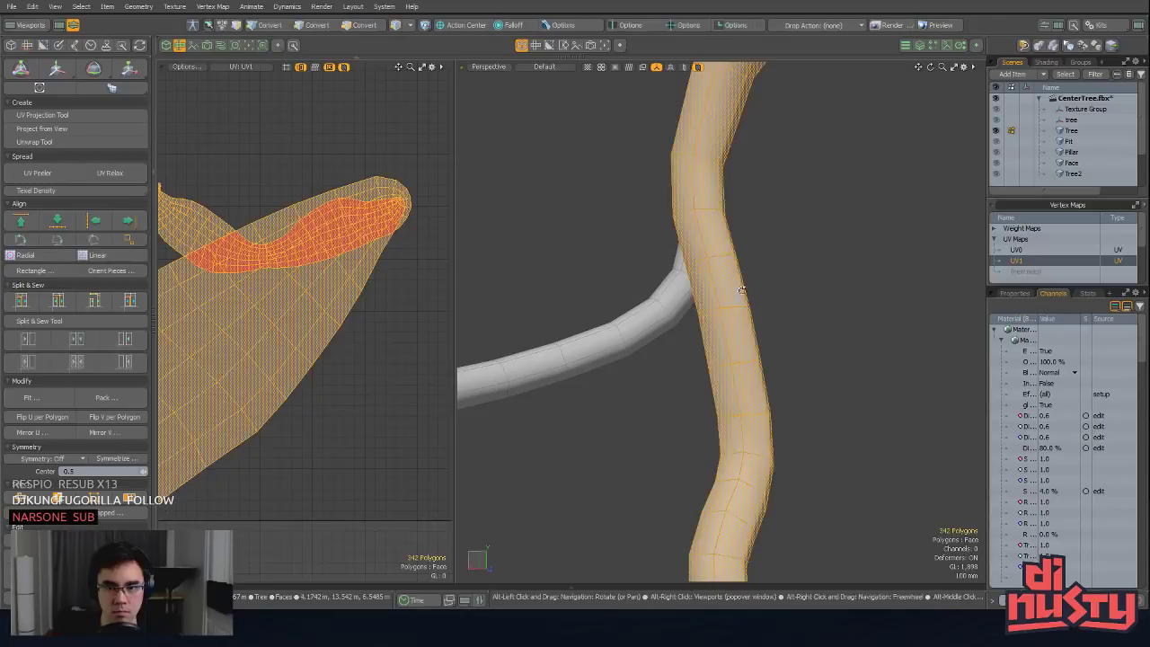
pyautogui.hotkey('alt', '1')
pyautogui.keyDown('alt'); pyautogui.moveTo(742, 289); pyautogui.dragTo(665, 301); pyautogui.keyUp('alt')
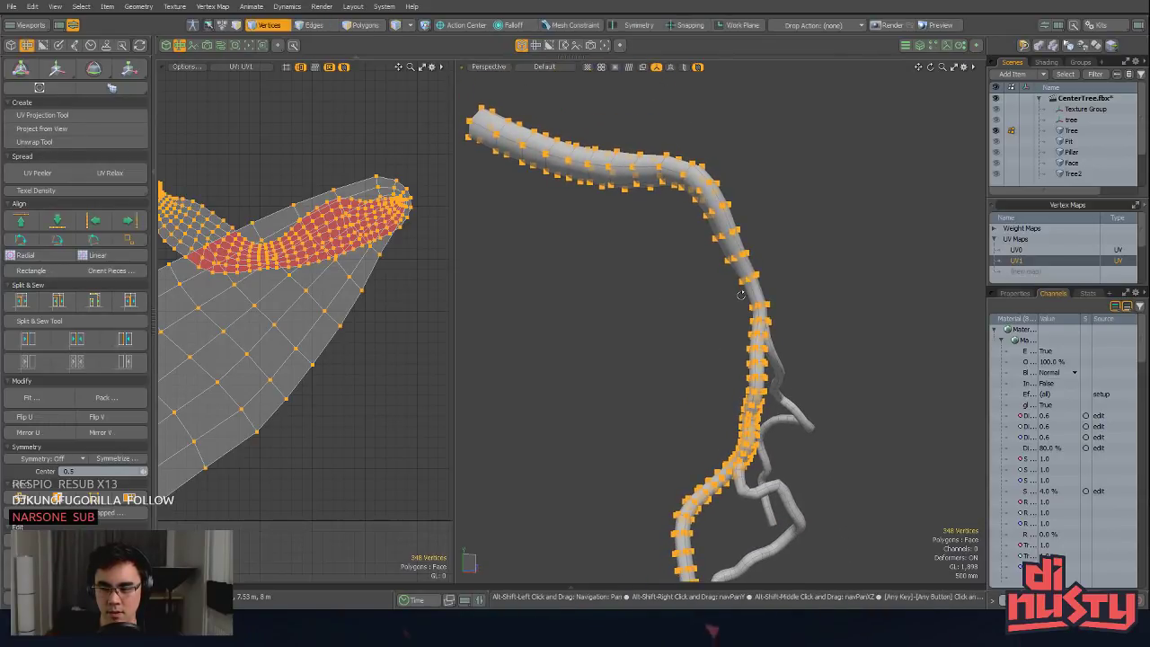
pyautogui.keyDown('alt'); pyautogui.moveTo(742, 295); pyautogui.dragTo(656, 320); pyautogui.keyUp('alt')
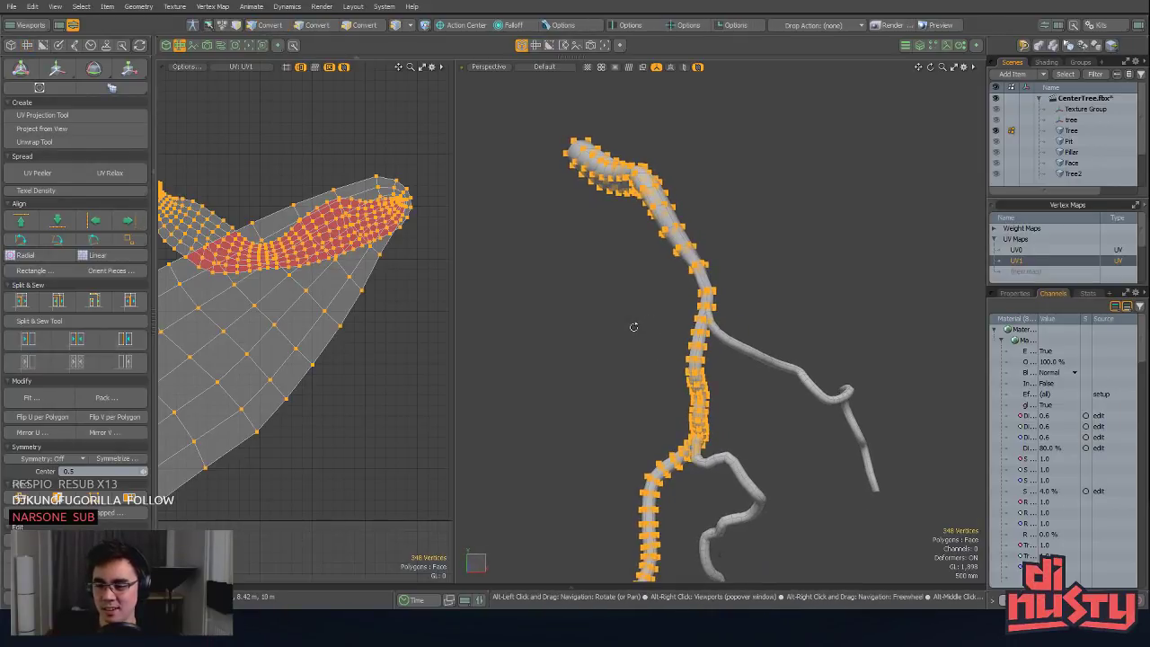
pyautogui.press('1')
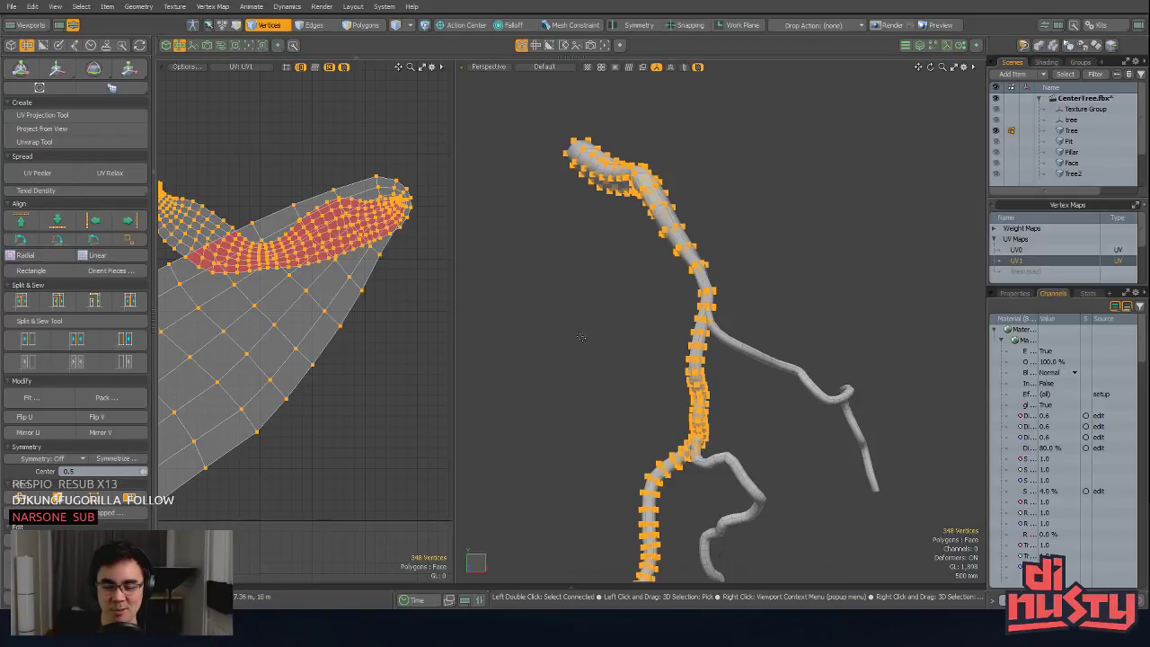
pyautogui.press('3')
pyautogui.doubleClick(683, 254)
pyautogui.keyDown('alt'); pyautogui.moveTo(682, 253); pyautogui.dragTo(603, 303); pyautogui.keyUp('alt')
pyautogui.keyDown('ctrl'); pyautogui.keyDown('alt'); pyautogui.moveTo(371, 286); pyautogui.dragTo(326, 266); pyautogui.keyUp('alt'); pyautogui.keyUp('ctrl')
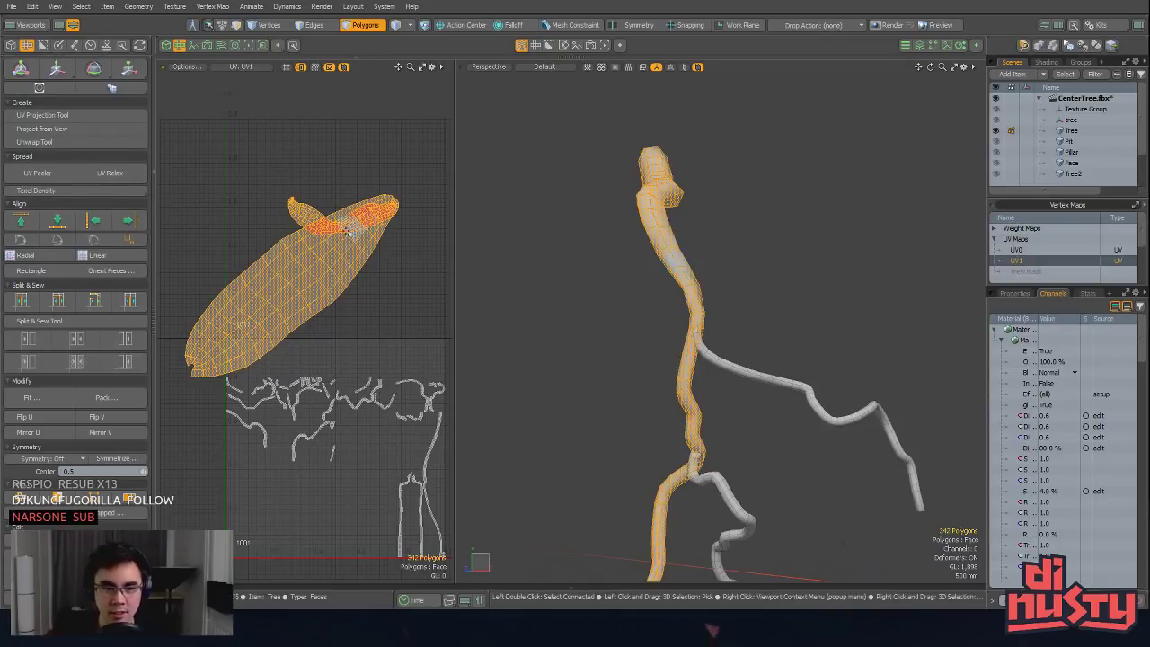
pyautogui.press('2')
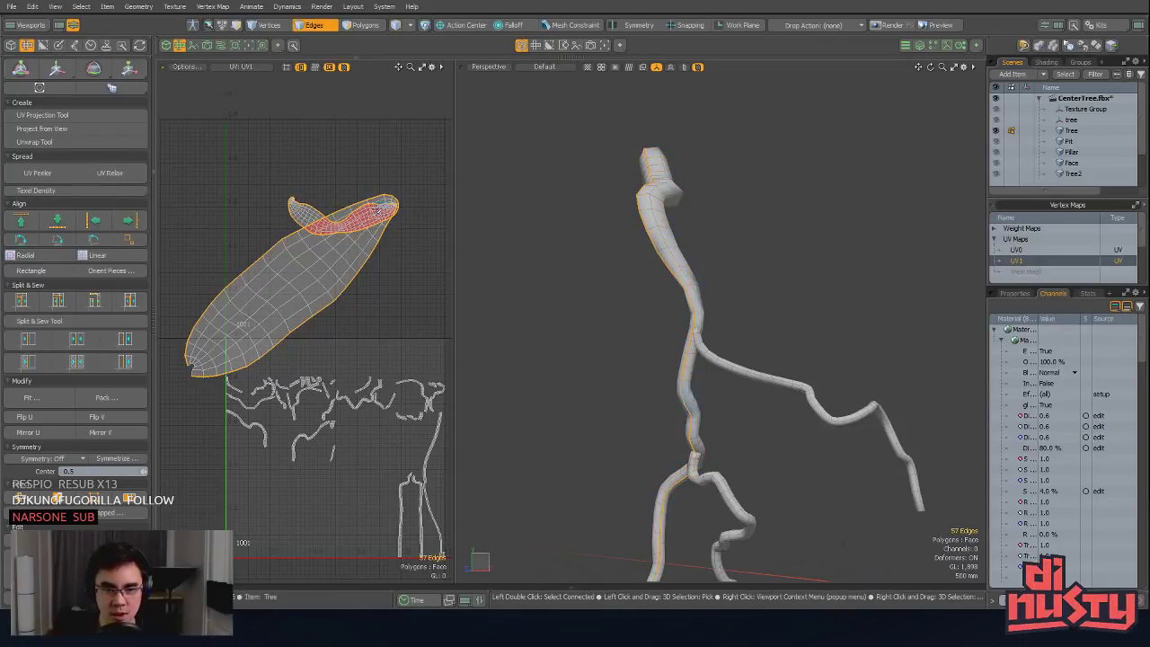
# Step: Select all of the main root's polygons and reproject their UVs with Project from View, seen lengthwise in the perspective view
pyautogui.press('3')
pyautogui.doubleClick(341, 244)
pyautogui.keyDown('alt'); pyautogui.moveTo(593, 239); pyautogui.dragTo(693, 207); pyautogui.keyUp('alt')
pyautogui.click(41, 129)
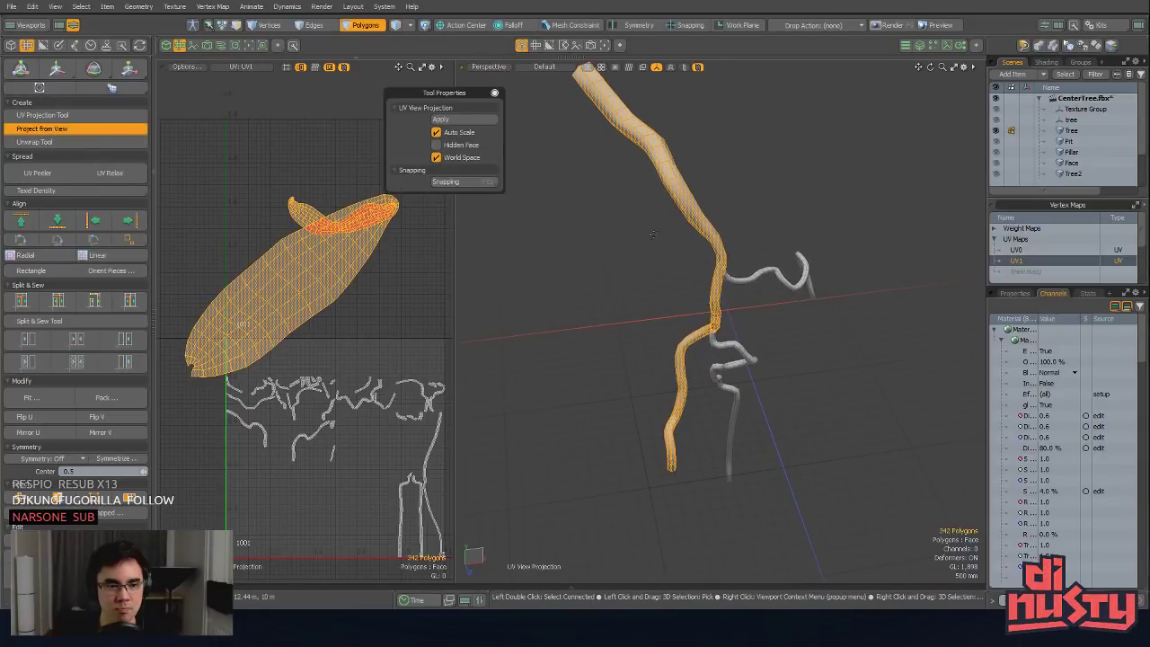
pyautogui.click(586, 328)
pyautogui.keyDown('alt'); pyautogui.moveTo(586, 328); pyautogui.dragTo(545, 265); pyautogui.keyUp('alt')
pyautogui.press('space')
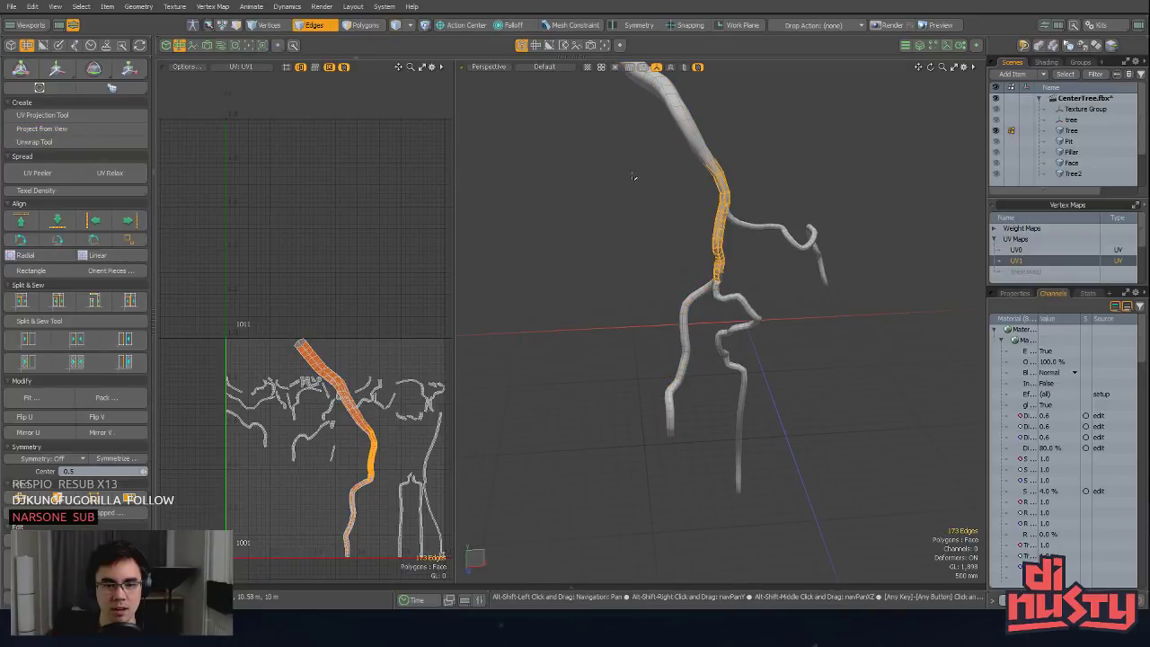
# Step: Move the main root's projected UV island above the tile, clear of the other islands, and clear the selection
pyautogui.moveTo(308, 357)
pyautogui.mouseDown()
pyautogui.moveTo(328, 373)
pyautogui.moveTo(327, 216)
pyautogui.moveTo(315, 181)
pyautogui.mouseUp()
pyautogui.press(']')
pyautogui.press('w')
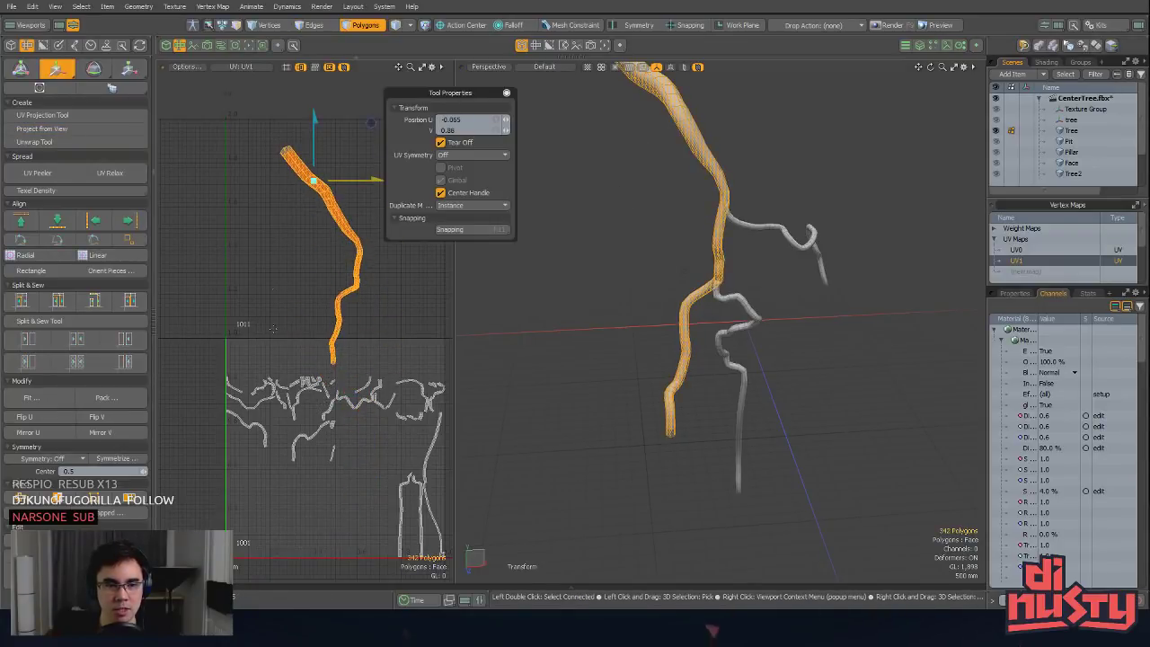
pyautogui.scroll(4, 318, 187)
pyautogui.press('space')
pyautogui.click(314, 214)
# Step: Select a lengthwise edge loop along the main root as the seam and split its UVs along it
pyautogui.scroll(6, 305, 237)
pyautogui.keyDown('alt'); pyautogui.moveTo(274, 138); pyautogui.dragTo(363, 239); pyautogui.keyUp('alt')
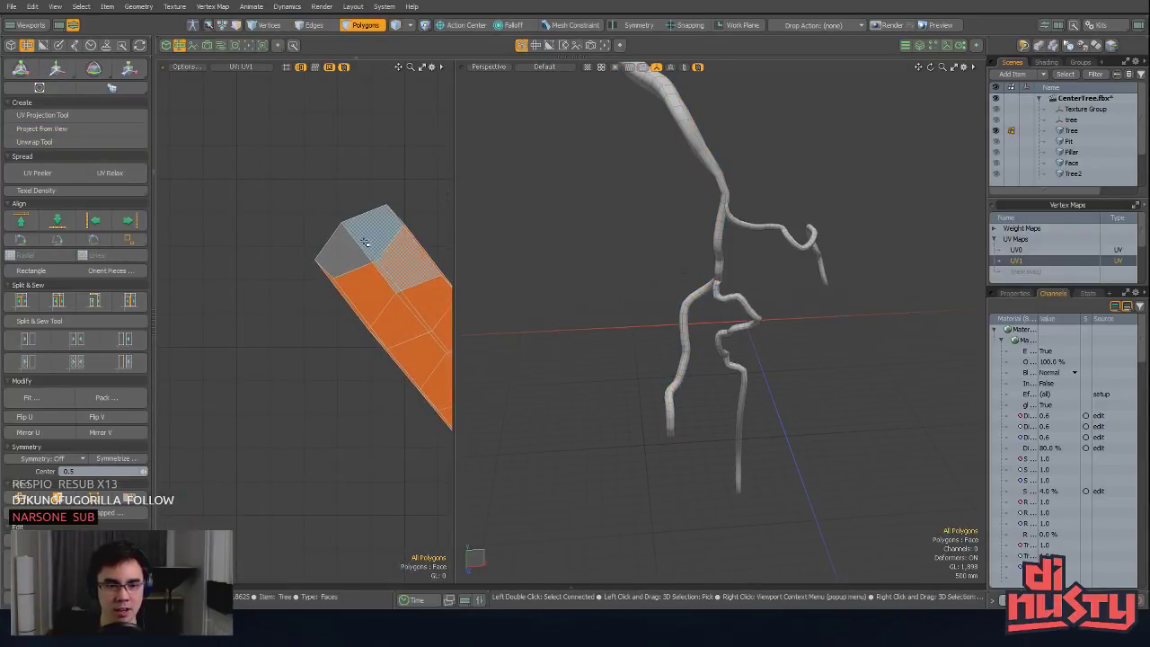
pyautogui.press('2')
pyautogui.doubleClick(359, 243)
pyautogui.keyDown('alt'); pyautogui.keyDown('shift'); pyautogui.moveTo(544, 214); pyautogui.dragTo(807, 249); pyautogui.keyUp('shift'); pyautogui.keyUp('alt')
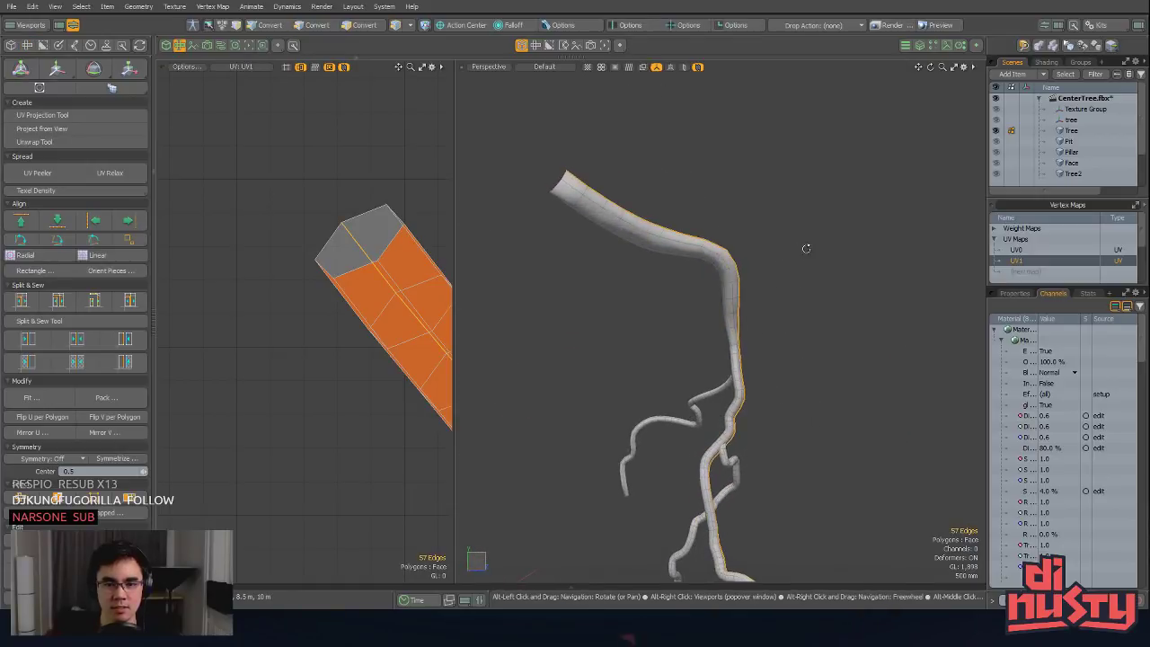
pyautogui.click(610, 197)
pyautogui.keyDown('alt'); pyautogui.moveTo(580, 209); pyautogui.dragTo(632, 366); pyautogui.keyUp('alt')
pyautogui.doubleClick(610, 197)
pyautogui.keyDown('alt'); pyautogui.keyDown('shift'); pyautogui.moveTo(633, 366); pyautogui.dragTo(639, 387); pyautogui.keyUp('shift'); pyautogui.keyUp('alt')
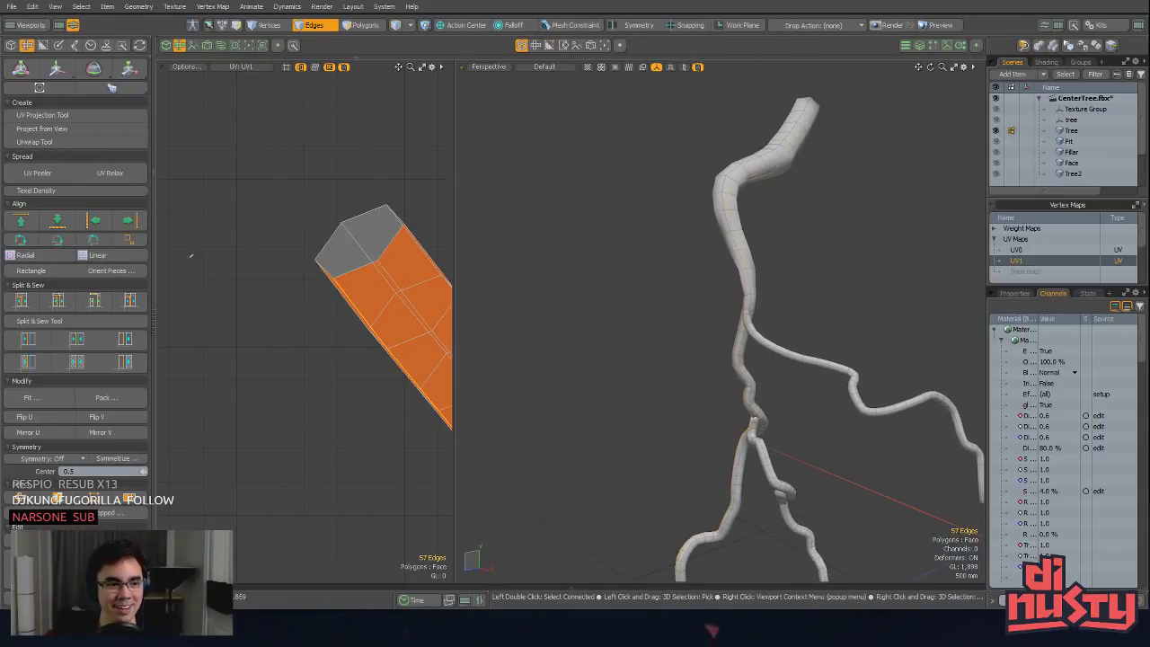
pyautogui.click(94, 300)
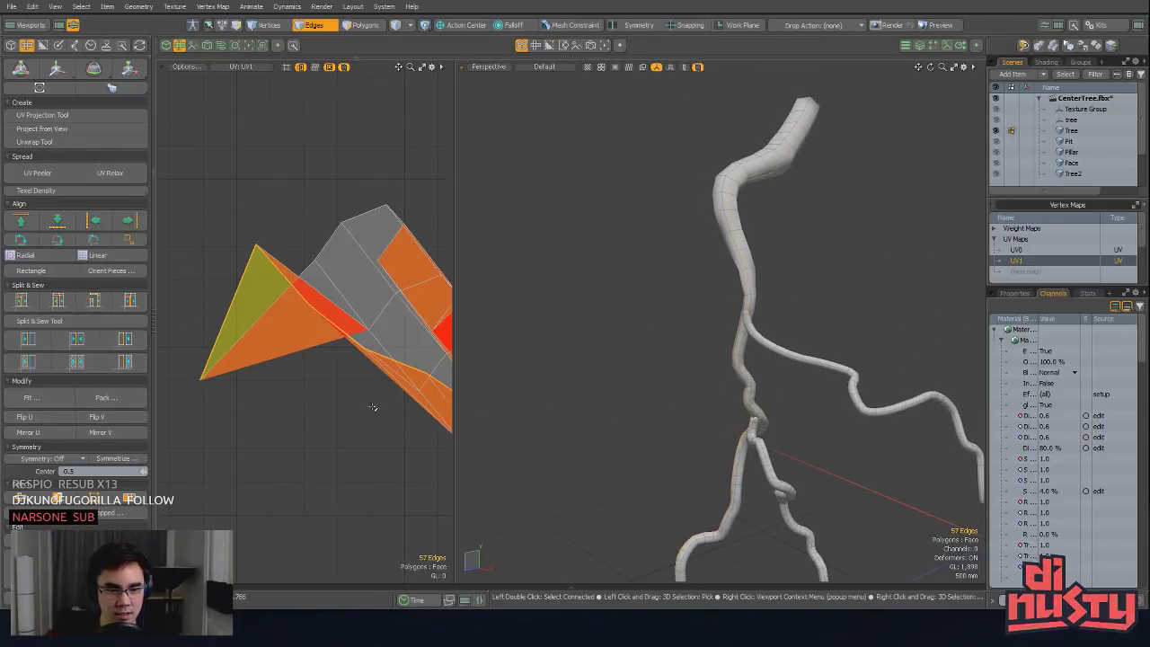
# Step: Select the distorted UV polygon at the root's thick end and examine where it lies on the mesh
pyautogui.keyDown('alt'); pyautogui.moveTo(373, 407); pyautogui.dragTo(368, 321); pyautogui.keyUp('alt')
pyautogui.press('3')
pyautogui.click(223, 202)
pyautogui.keyDown('alt'); pyautogui.keyDown('shift'); pyautogui.moveTo(669, 214); pyautogui.dragTo(1081, 272); pyautogui.keyUp('shift'); pyautogui.keyUp('alt')
pyautogui.hotkey('shift', 'a')
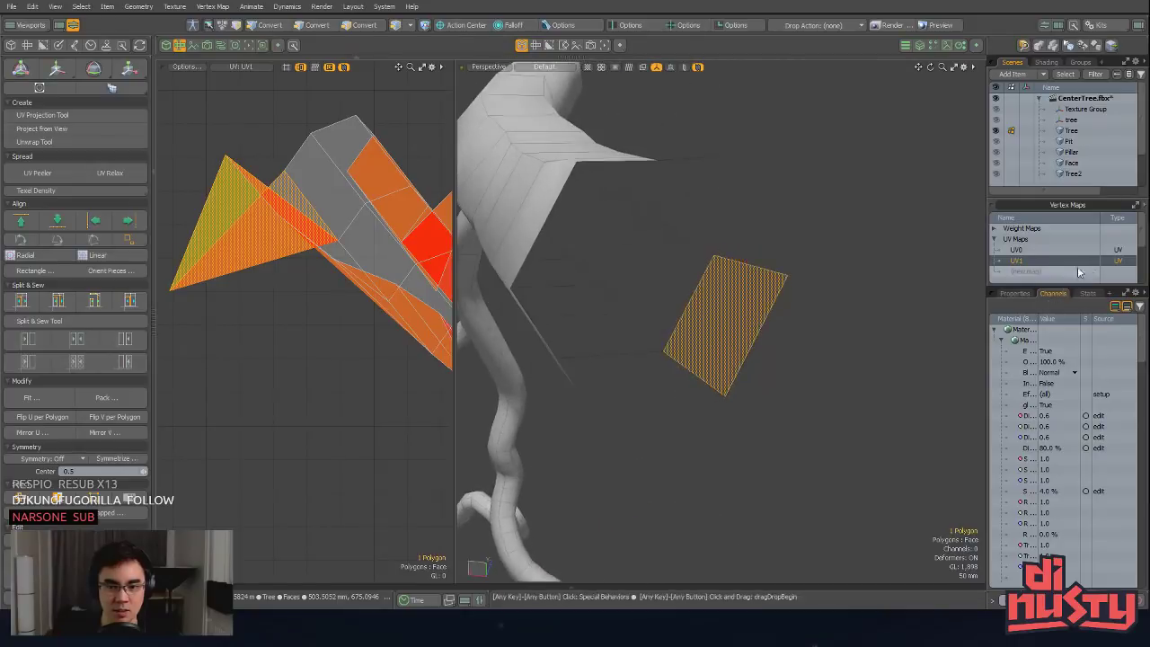
pyautogui.click(943, 297)
pyautogui.keyDown('alt'); pyautogui.moveTo(943, 297); pyautogui.dragTo(708, 239); pyautogui.keyUp('alt')
pyautogui.click(670, 278)
pyautogui.keyDown('alt'); pyautogui.moveTo(325, 329); pyautogui.dragTo(333, 313); pyautogui.keyUp('alt')
# Step: Move the stray outer corner UV vertex up in line with the root island's open end
pyautogui.press('1')
pyautogui.click(177, 276)
pyautogui.press('w')
pyautogui.moveTo(177, 276); pyautogui.dragTo(267, 111)
pyautogui.press('space')
pyautogui.click(334, 216)
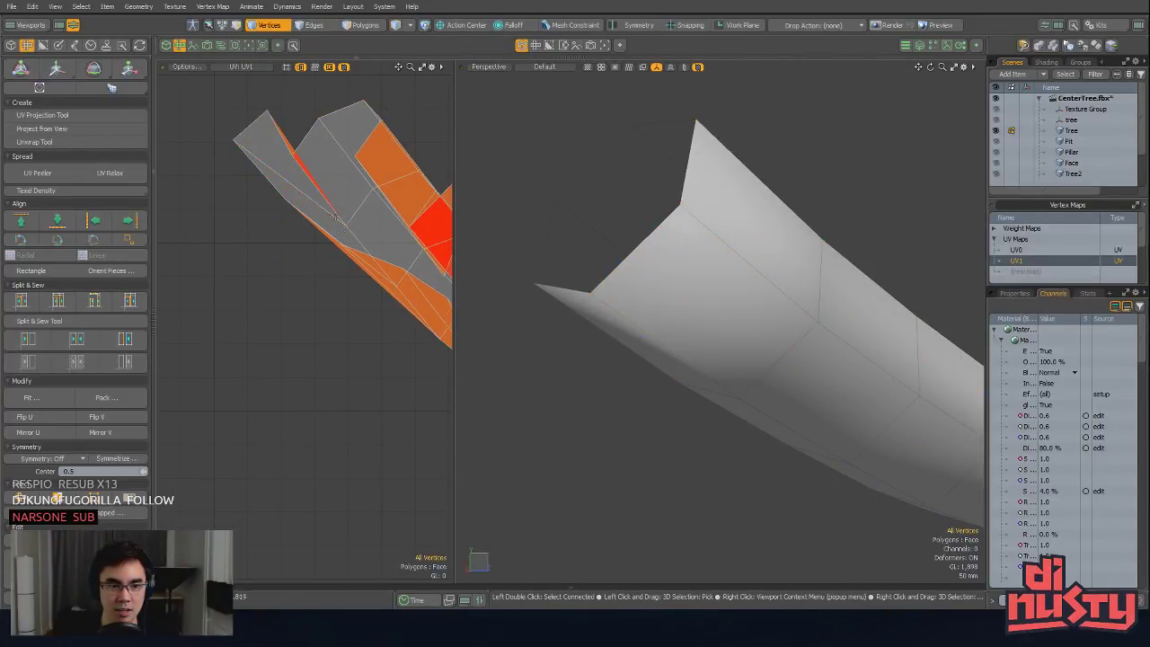
# Step: Pick out the overlapping UV polygons near the split and move the folded UV edge between them up
pyautogui.press('3')
pyautogui.click(257, 149)
pyautogui.click(335, 237)
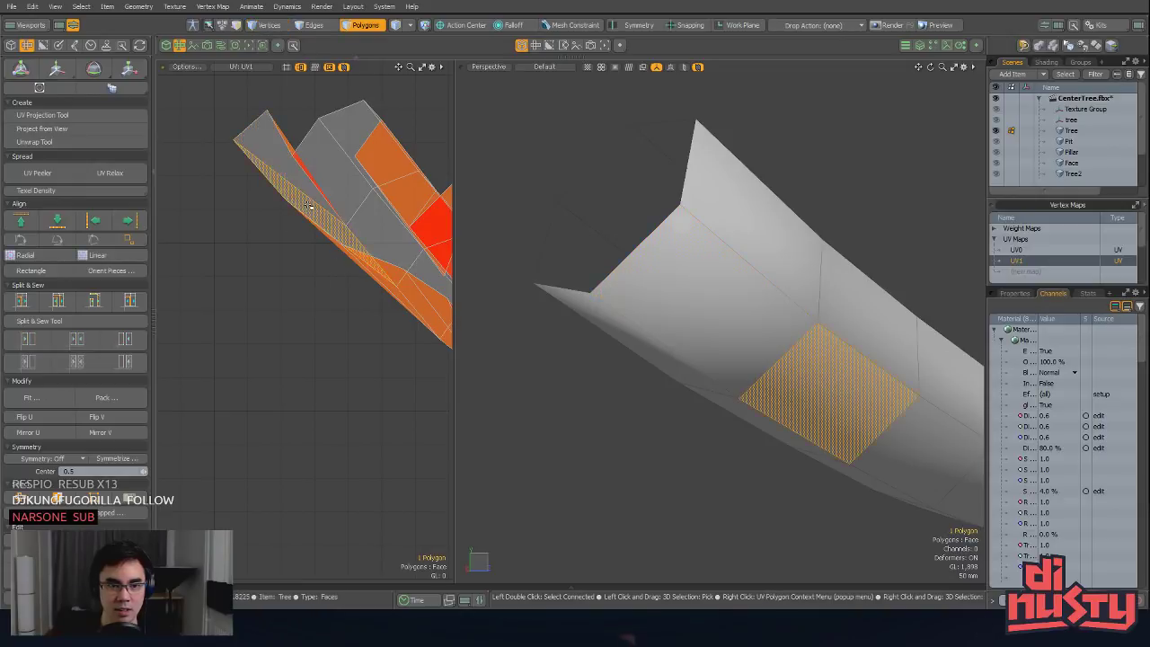
pyautogui.press('2')
pyautogui.click(370, 255)
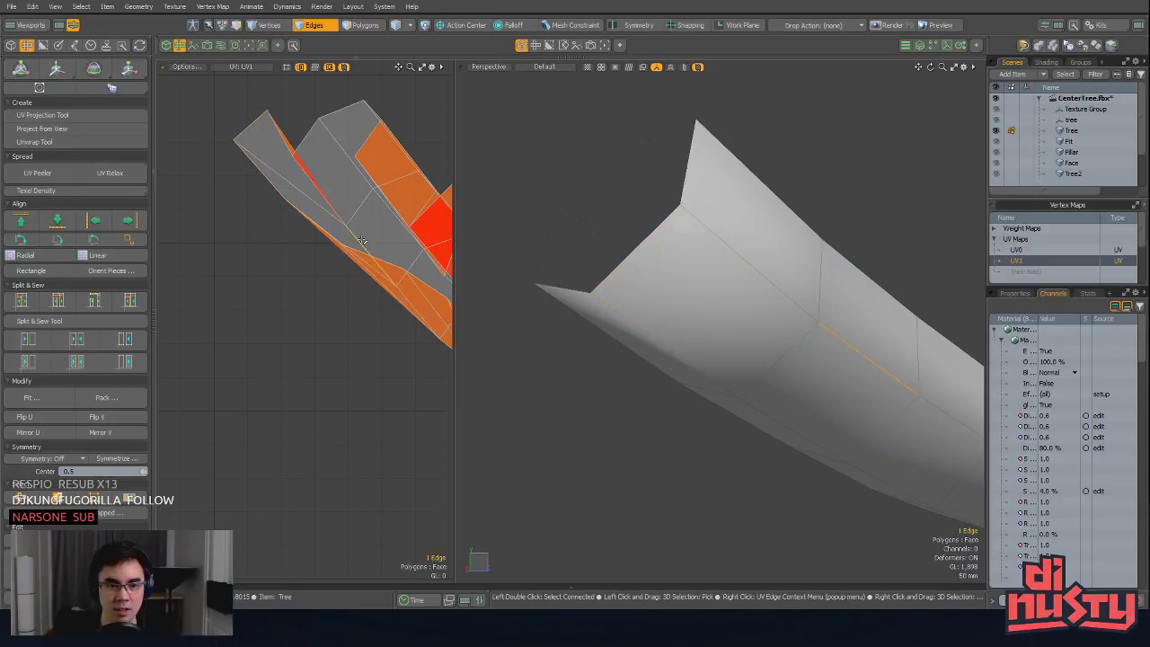
pyautogui.press('w')
pyautogui.moveTo(370, 255); pyautogui.dragTo(370, 212)
pyautogui.press('space')
pyautogui.press('3')
pyautogui.doubleClick(380, 240)
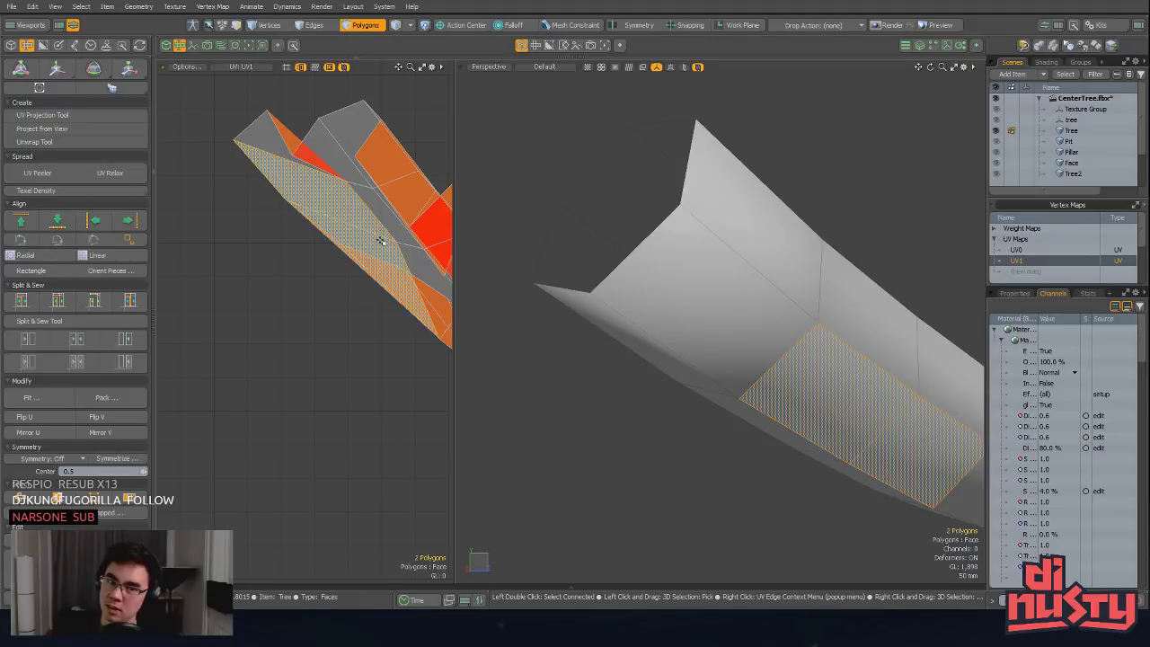
# Step: Select all of the main root's polygons, relax their UVs with UV Relax, and drop the tool
pyautogui.keyDown('ctrl'); pyautogui.keyDown('alt'); pyautogui.moveTo(396, 251); pyautogui.dragTo(318, 306); pyautogui.keyUp('alt'); pyautogui.keyUp('ctrl')
pyautogui.keyDown('alt'); pyautogui.moveTo(436, 405); pyautogui.dragTo(187, 310); pyautogui.keyUp('alt')
pyautogui.keyDown('alt'); pyautogui.moveTo(342, 321); pyautogui.dragTo(447, 293); pyautogui.keyUp('alt')
pyautogui.keyDown('ctrl'); pyautogui.keyDown('alt'); pyautogui.moveTo(324, 388); pyautogui.dragTo(407, 438); pyautogui.keyUp('alt'); pyautogui.keyUp('ctrl')
pyautogui.click(407, 439)
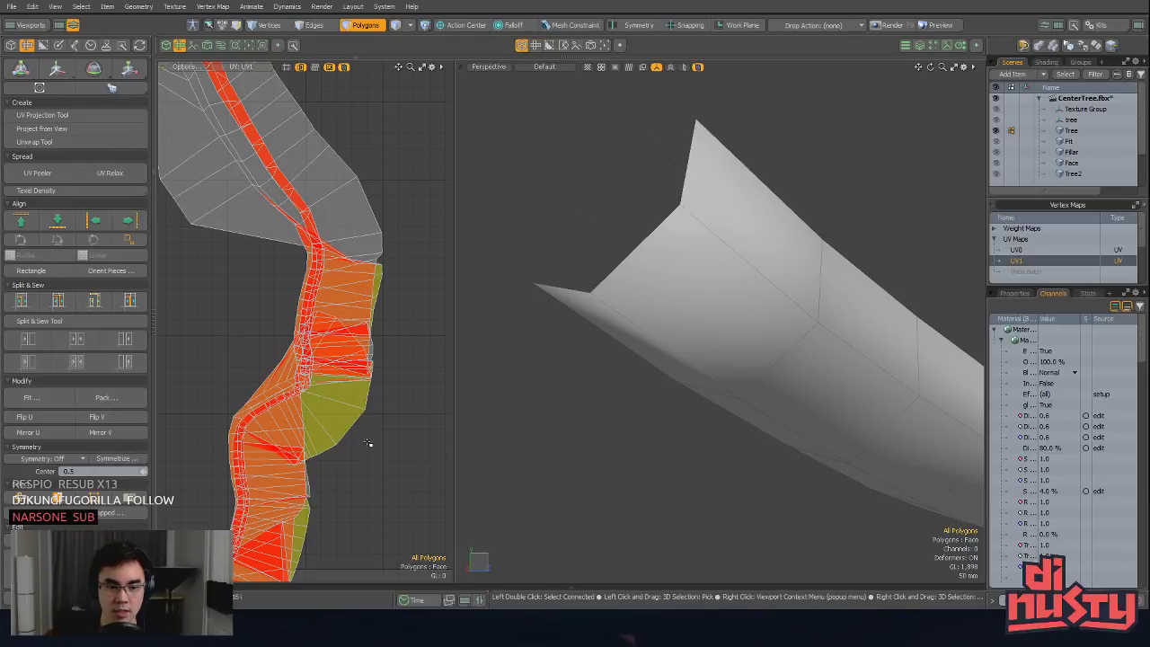
pyautogui.doubleClick(330, 387)
pyautogui.click(123, 174)
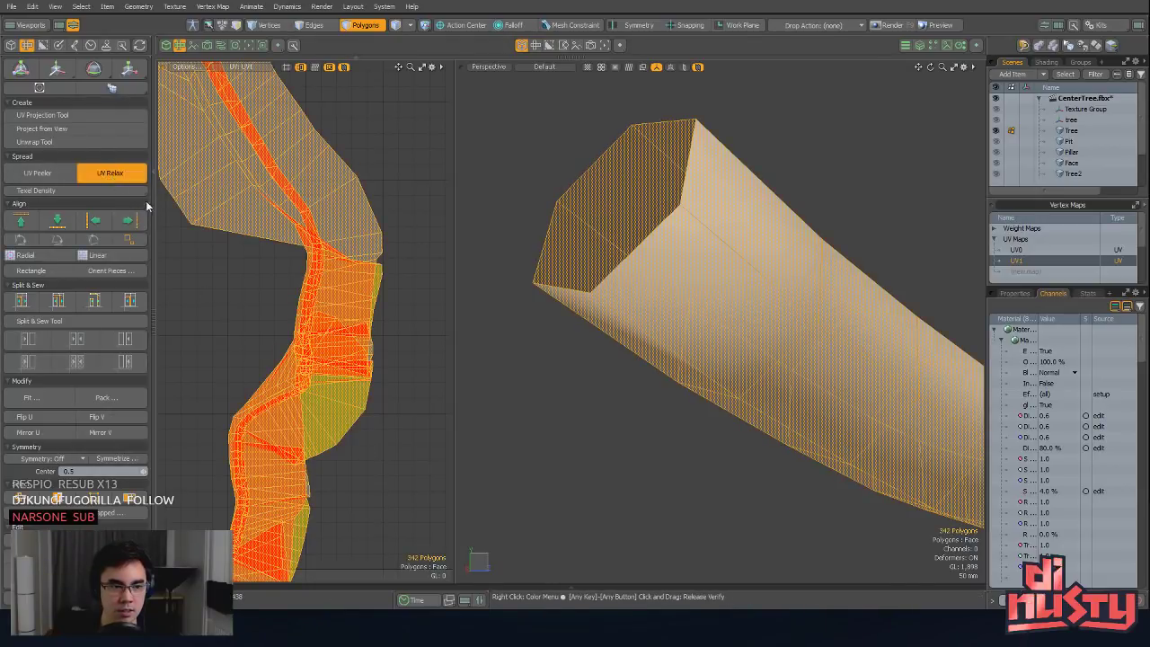
pyautogui.click(308, 305)
pyautogui.press('space')
# Step: Lasso-select the polygons at the UV island's narrow tail, then deselect the rings above the lower root section's fork
pyautogui.click(380, 386)
pyautogui.moveTo(380, 386)
pyautogui.keyDown('ctrl'); pyautogui.keyDown('alt'); pyautogui.mouseDown()
pyautogui.moveTo(282, 359)
pyautogui.moveTo(395, 375)
pyautogui.mouseUp(); pyautogui.keyUp('alt'); pyautogui.keyUp('ctrl')
pyautogui.moveTo(396, 375)
pyautogui.keyDown('alt'); pyautogui.mouseDown()
pyautogui.moveTo(327, 373)
pyautogui.moveTo(386, 361)
pyautogui.mouseUp(); pyautogui.keyUp('alt')
pyautogui.moveTo(322, 252)
pyautogui.keyDown('ctrl'); pyautogui.keyDown('alt'); pyautogui.mouseDown()
pyautogui.moveTo(373, 266)
pyautogui.moveTo(321, 259)
pyautogui.mouseUp(); pyautogui.keyUp('alt'); pyautogui.keyUp('ctrl')
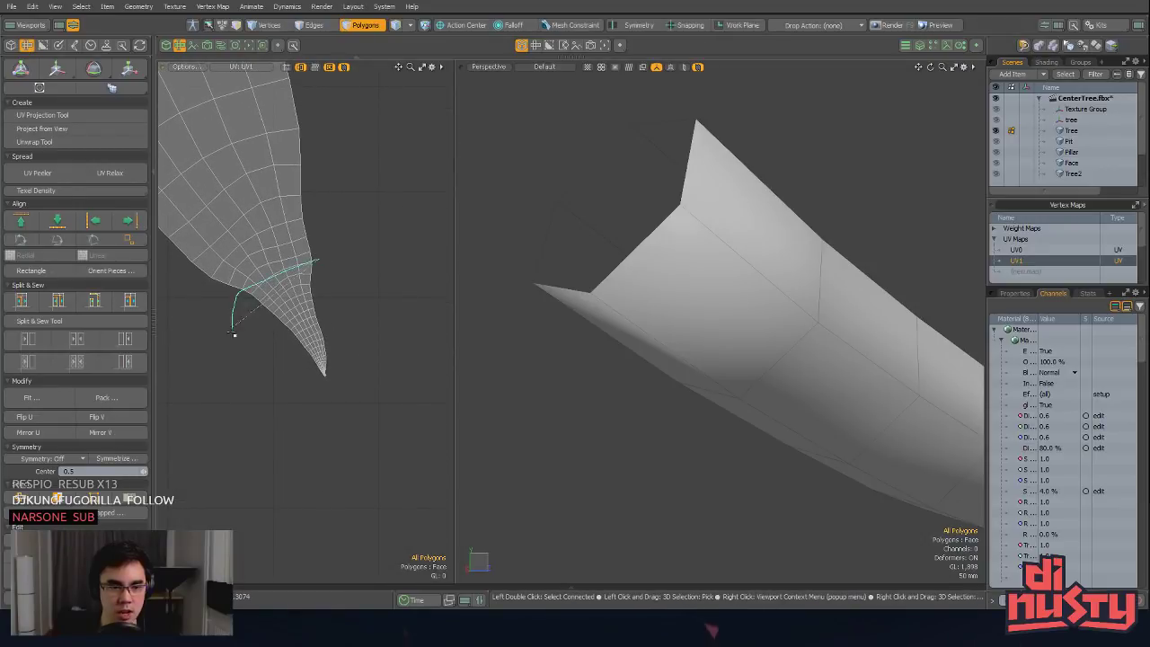
pyautogui.moveTo(232, 332); pyautogui.dragTo(379, 329, button='right')
pyautogui.hotkey('shift', 'a')
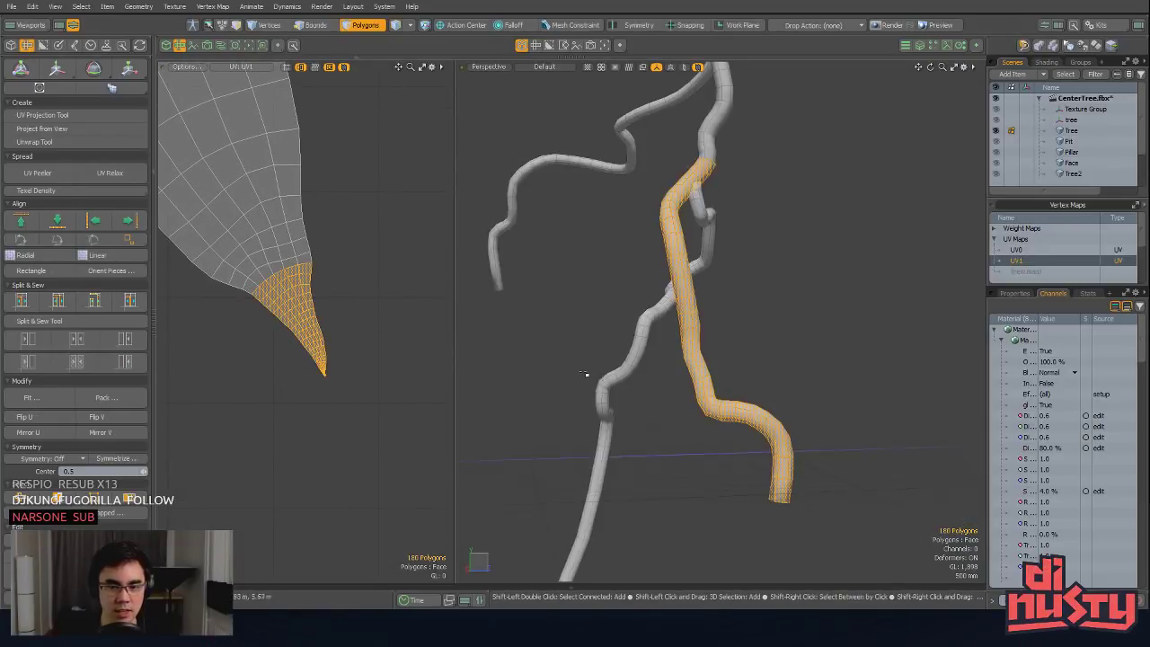
pyautogui.keyDown('alt'); pyautogui.moveTo(587, 374); pyautogui.dragTo(791, 349); pyautogui.keyUp('alt')
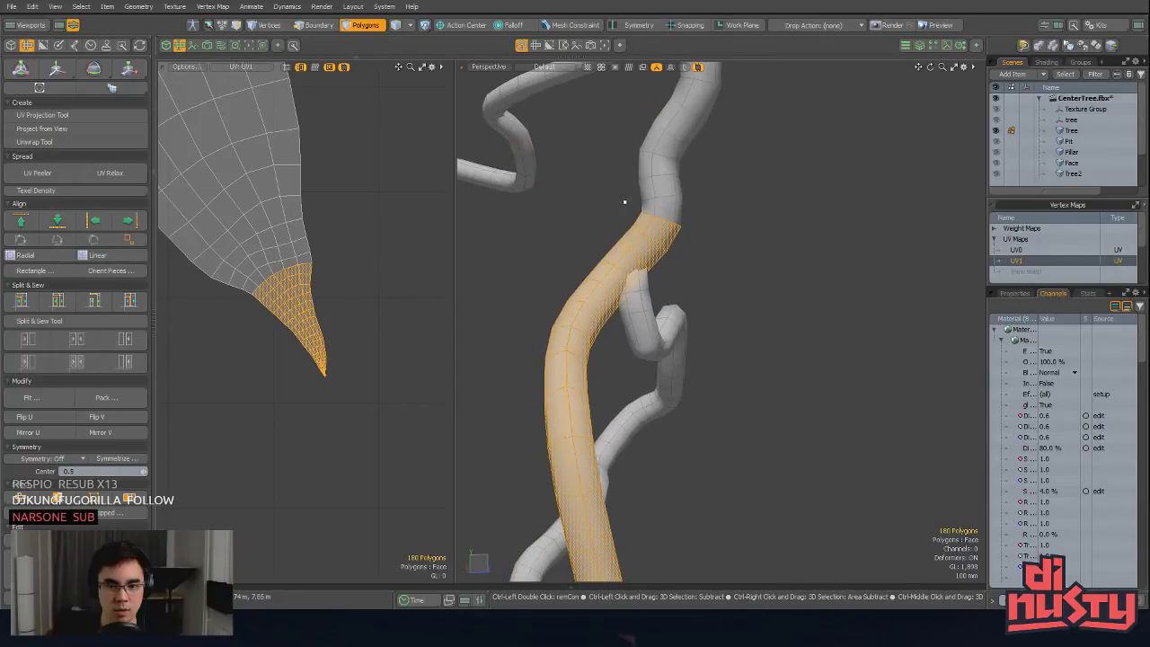
pyautogui.keyDown('ctrl'); pyautogui.moveTo(712, 202); pyautogui.dragTo(674, 191, button='right'); pyautogui.keyUp('ctrl')
# Step: Move the UVs of the selected lower root section away from the rest of the main root's island
pyautogui.scroll(-3, 346, 316)
pyautogui.press('w')
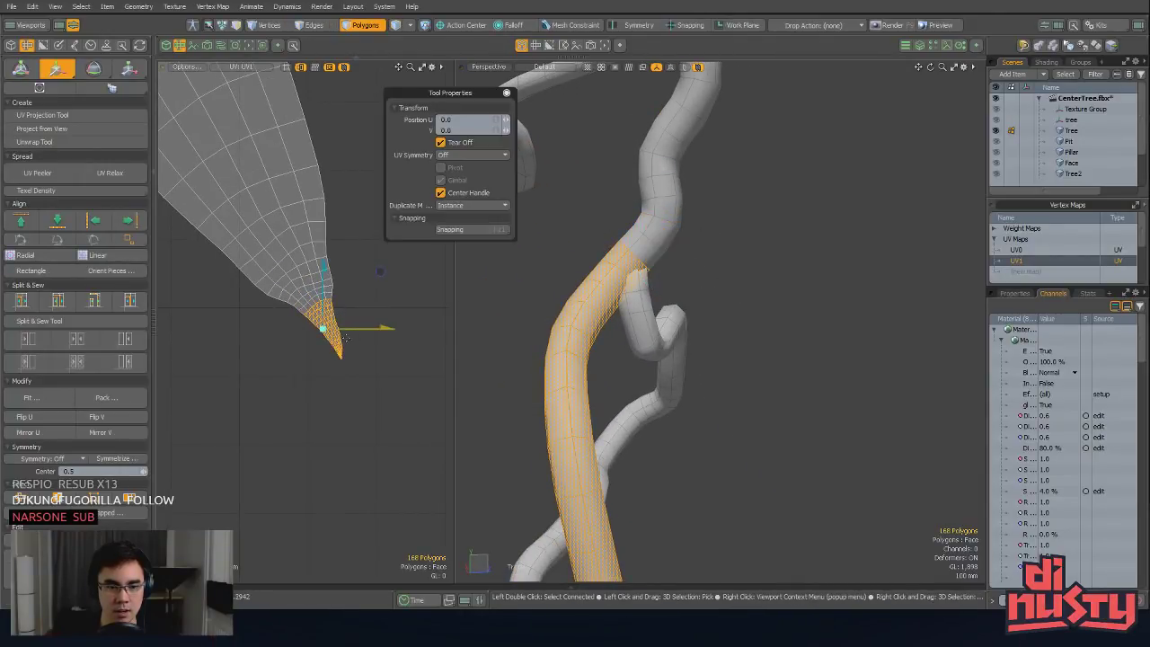
pyautogui.moveTo(380, 270)
pyautogui.mouseDown()
pyautogui.moveTo(419, 326)
pyautogui.moveTo(400, 282)
pyautogui.moveTo(506, 300)
pyautogui.mouseUp()
pyautogui.press('q')
# Step: Reproject the lower root section's UVs with Project from View from a new side angle, then drop the tool
pyautogui.scroll(-6, 510, 300)
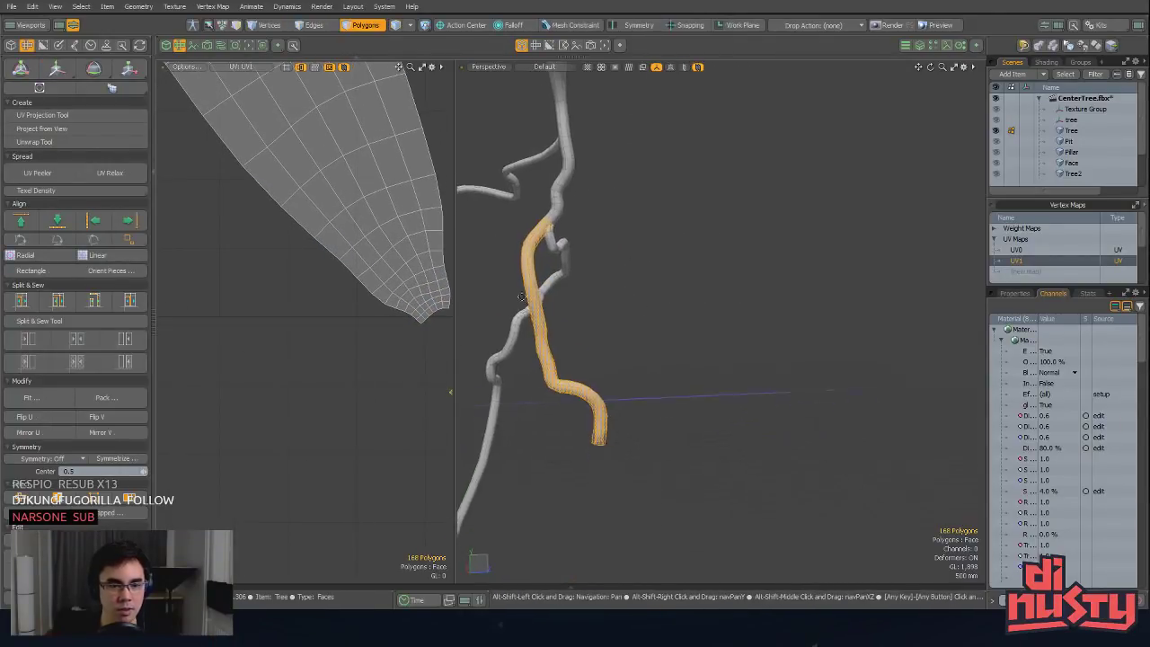
pyautogui.keyDown('alt'); pyautogui.moveTo(575, 341); pyautogui.dragTo(669, 308); pyautogui.keyUp('alt')
pyautogui.scroll(-2, 638, 335)
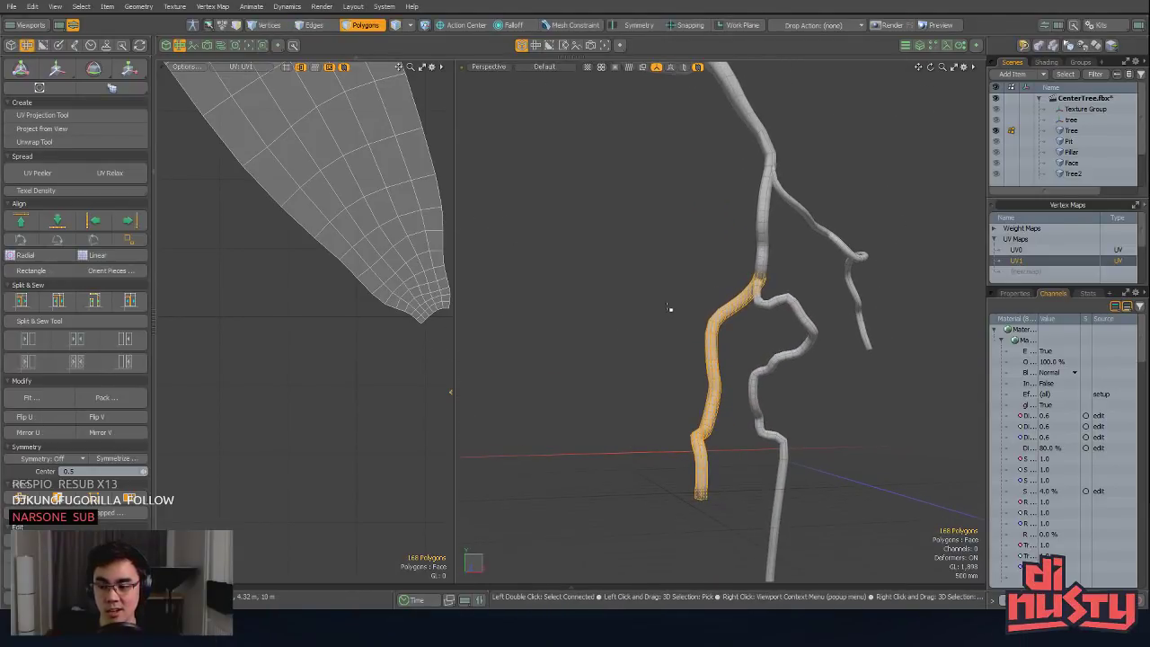
pyautogui.click(42, 128)
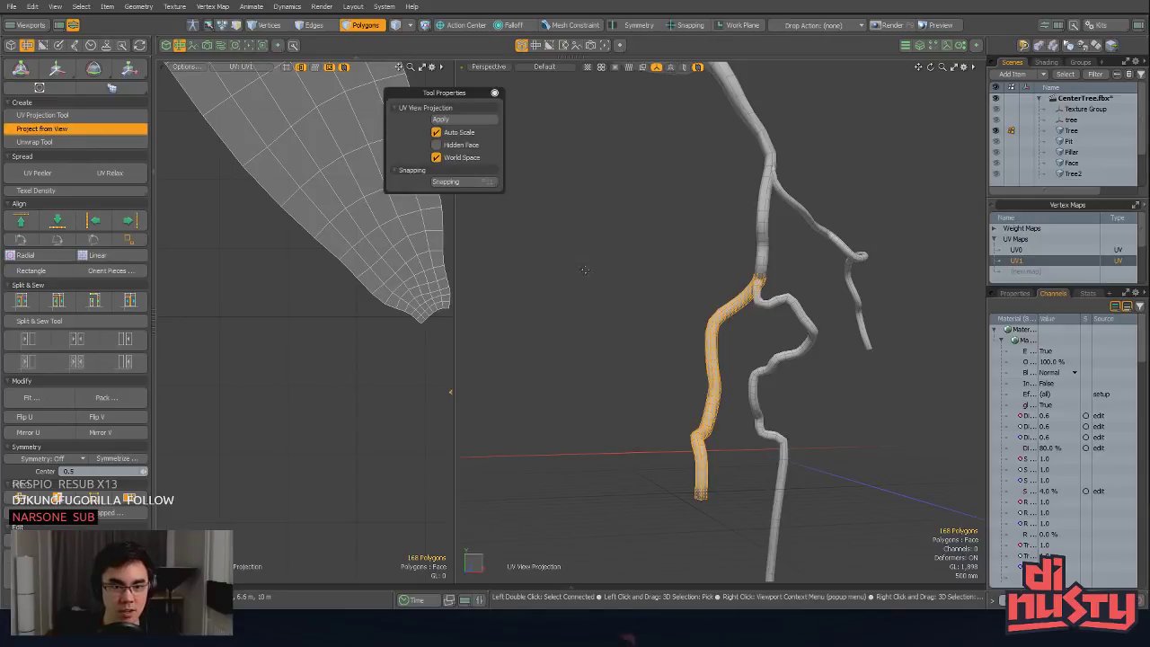
pyautogui.click(512, 314)
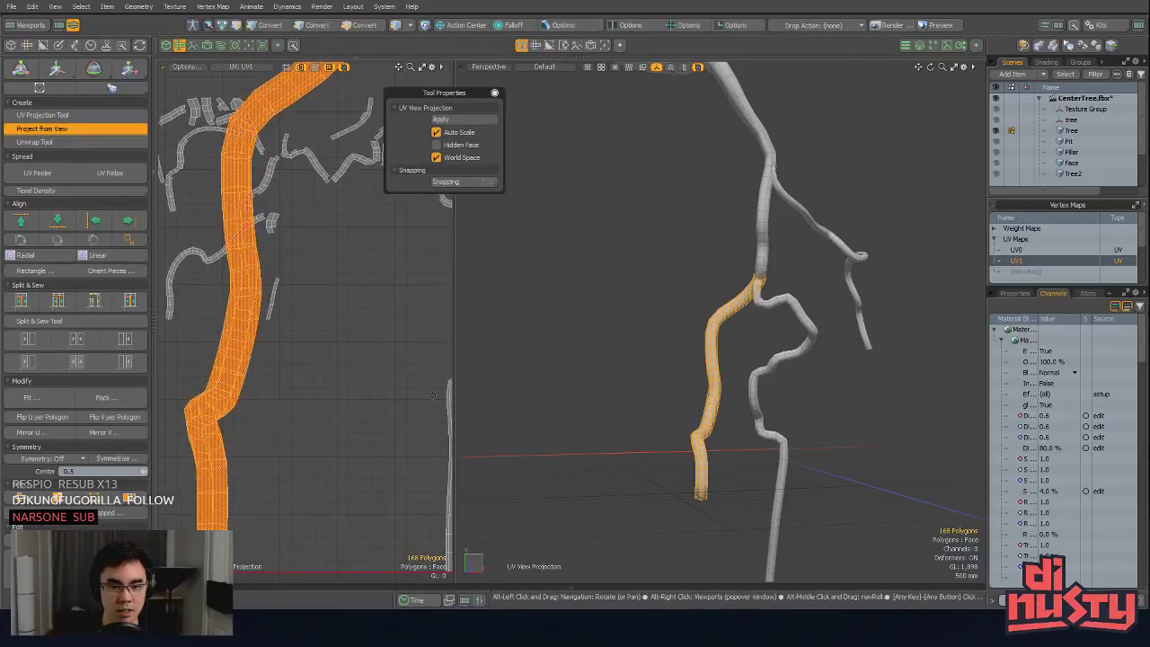
pyautogui.press('space')
# Step: Limit the edge selection to the lengthwise seam along the lower root section and split its UVs there
pyautogui.hotkey('shift', 'a')
pyautogui.press('a')
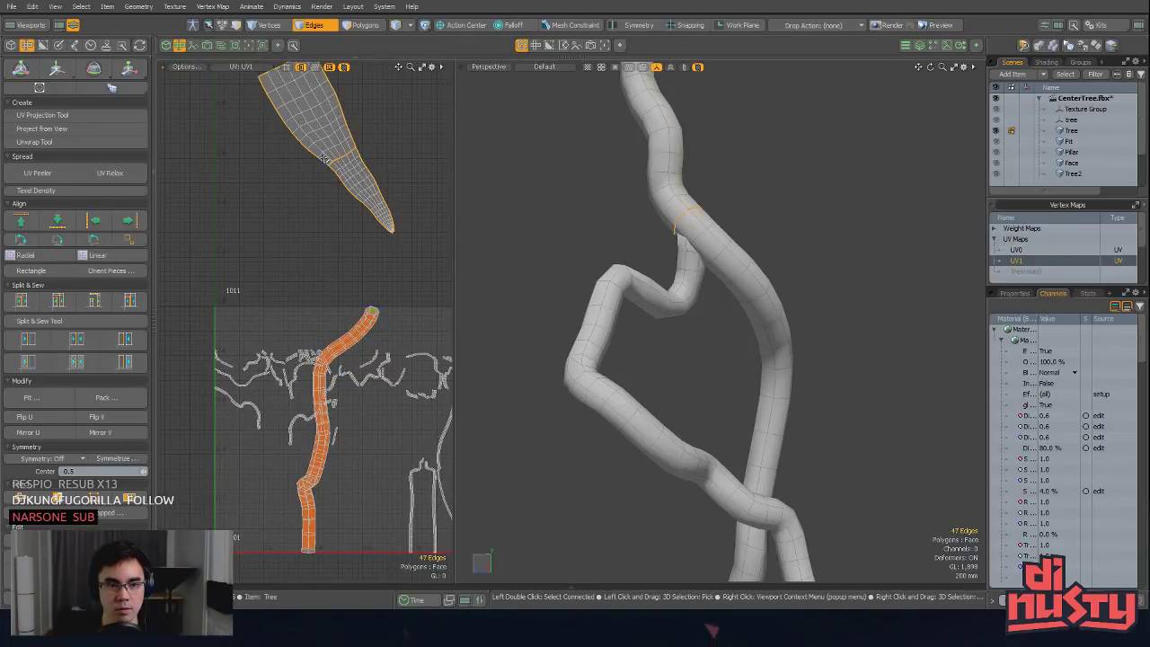
pyautogui.keyDown('alt'); pyautogui.moveTo(690, 263); pyautogui.dragTo(544, 385); pyautogui.keyUp('alt')
pyautogui.click(315, 24)
pyautogui.press('a')
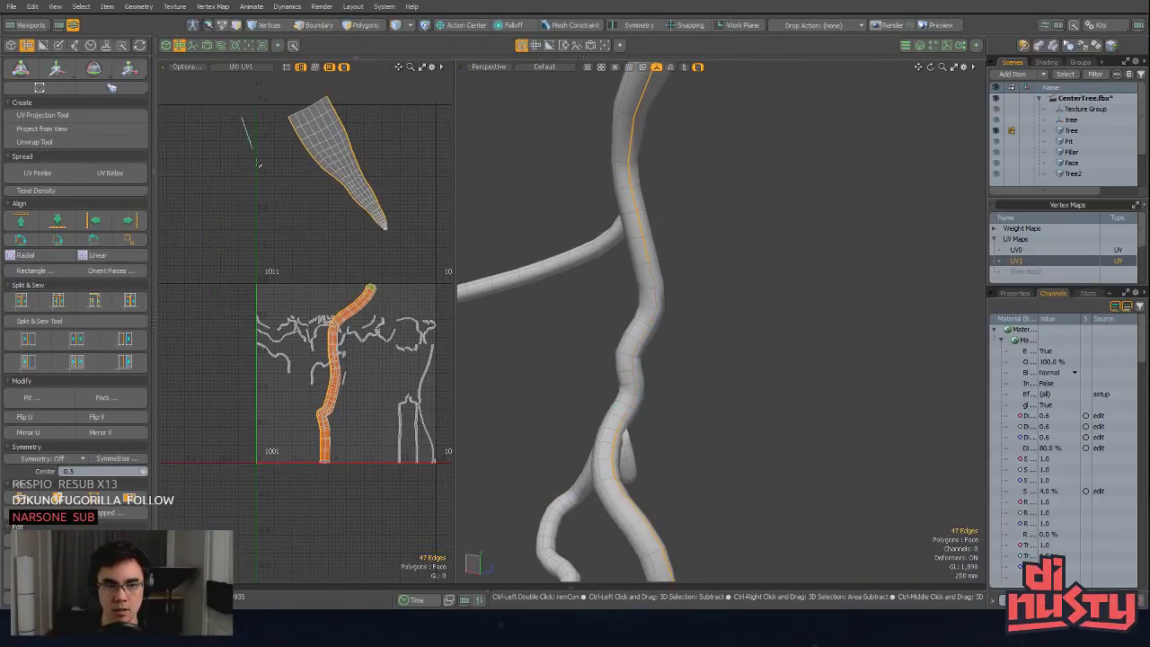
pyautogui.hotkey('shift', 'a')
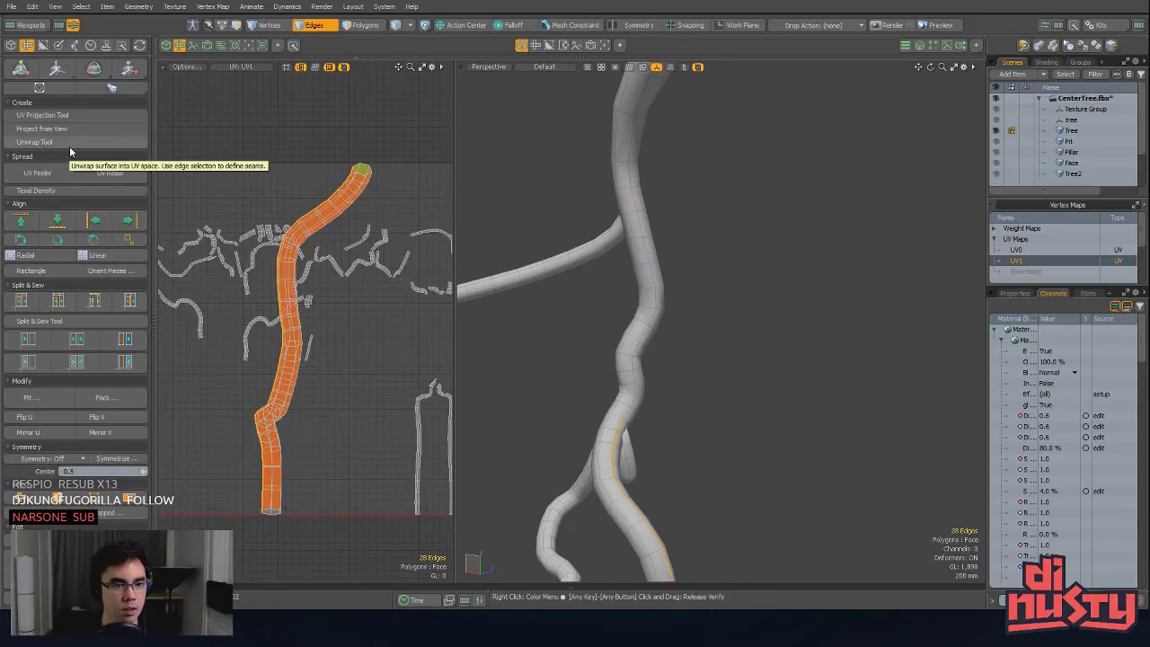
pyautogui.click(71, 303)
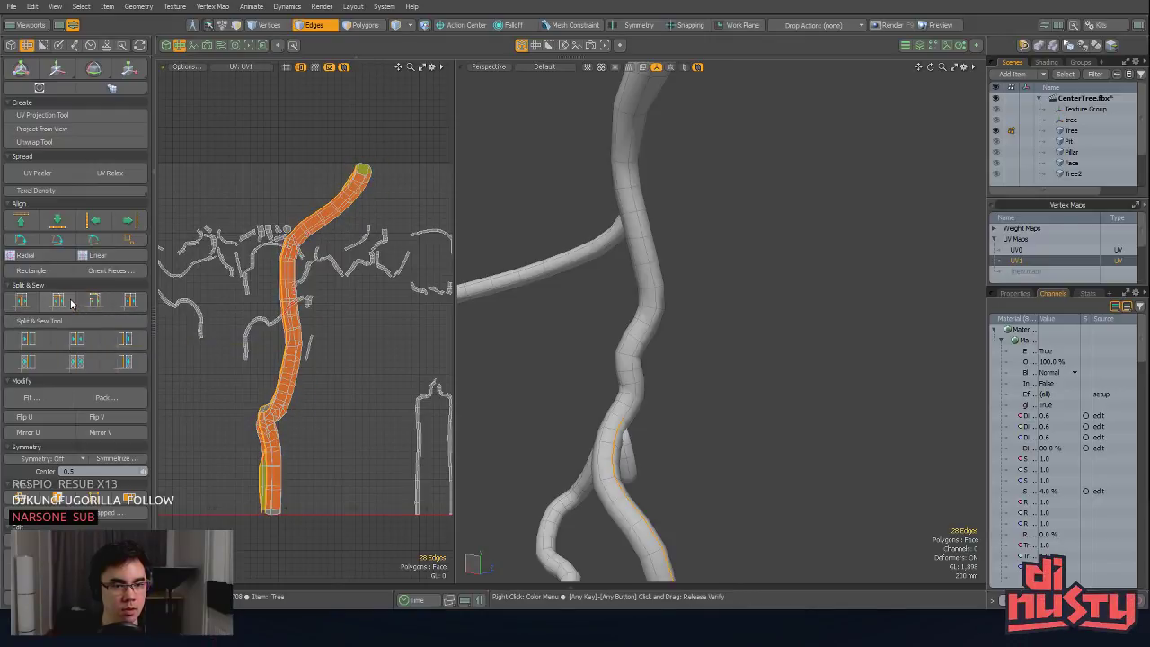
# Step: Select the lower root section's whole UV island and run UV Relax on it until it flattens out
pyautogui.press('3')
pyautogui.doubleClick(354, 188)
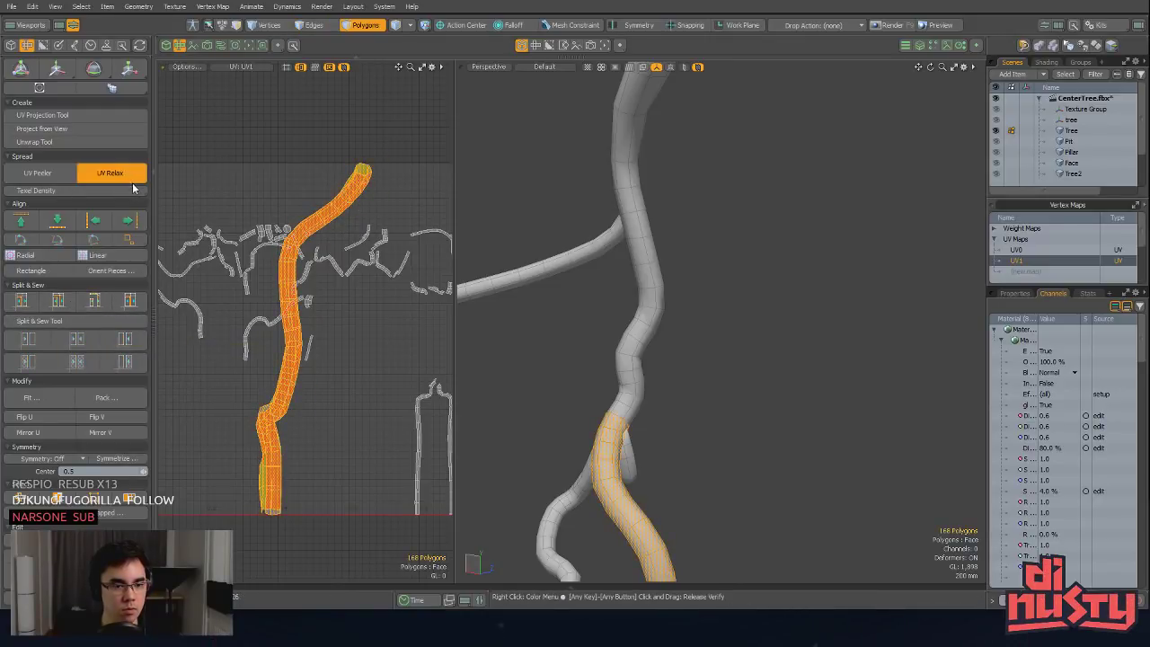
pyautogui.press('q')
pyautogui.keyDown('ctrl'); pyautogui.keyDown('alt'); pyautogui.moveTo(366, 161); pyautogui.dragTo(525, 293); pyautogui.keyUp('alt'); pyautogui.keyUp('ctrl')
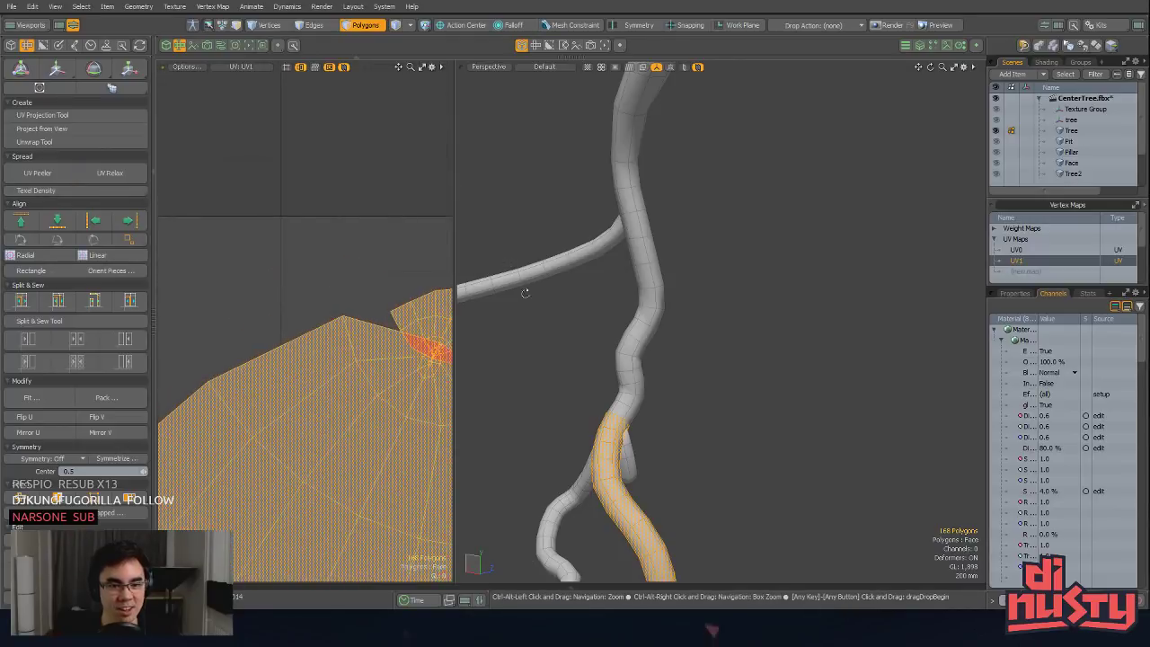
pyautogui.keyDown('alt'); pyautogui.keyDown('shift'); pyautogui.moveTo(421, 315); pyautogui.dragTo(302, 295); pyautogui.keyUp('shift'); pyautogui.keyUp('alt')
pyautogui.click(115, 173)
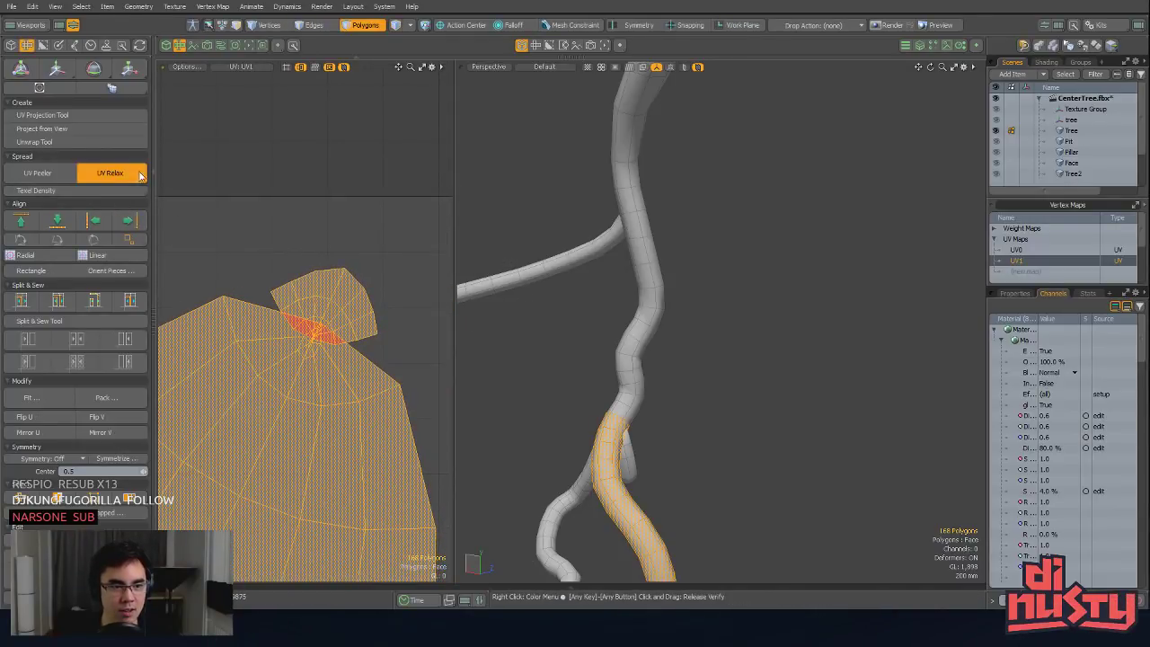
pyautogui.click(290, 154)
# Step: Examine the edges around the tip of the relaxed UV island and where they lie on the root
pyautogui.keyDown('alt'); pyautogui.keyDown('shift'); pyautogui.moveTo(356, 216); pyautogui.dragTo(299, 100); pyautogui.keyUp('shift'); pyautogui.keyUp('alt')
pyautogui.keyDown('ctrl'); pyautogui.keyDown('alt'); pyautogui.moveTo(300, 99); pyautogui.dragTo(518, 421); pyautogui.keyUp('alt'); pyautogui.keyUp('ctrl')
pyautogui.press('2')
pyautogui.click(317, 370)
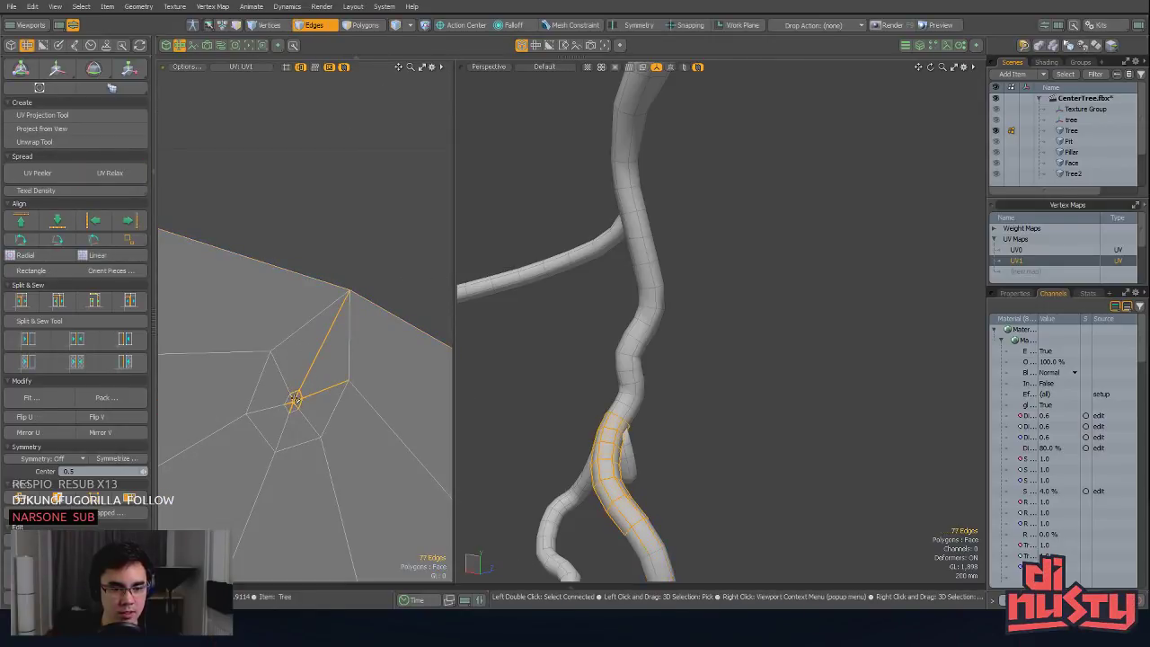
pyautogui.keyDown('alt'); pyautogui.moveTo(673, 352); pyautogui.dragTo(583, 375); pyautogui.keyUp('alt')
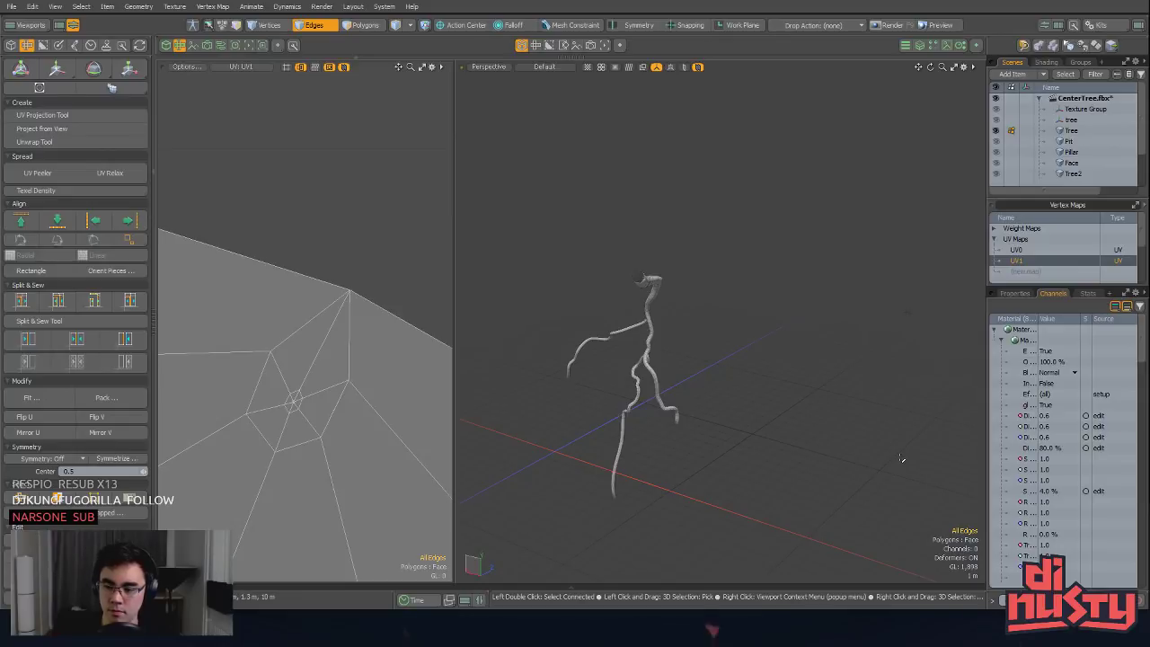
pyautogui.keyDown('ctrl'); pyautogui.keyDown('alt'); pyautogui.moveTo(901, 458); pyautogui.dragTo(858, 454); pyautogui.keyUp('alt'); pyautogui.keyUp('ctrl')
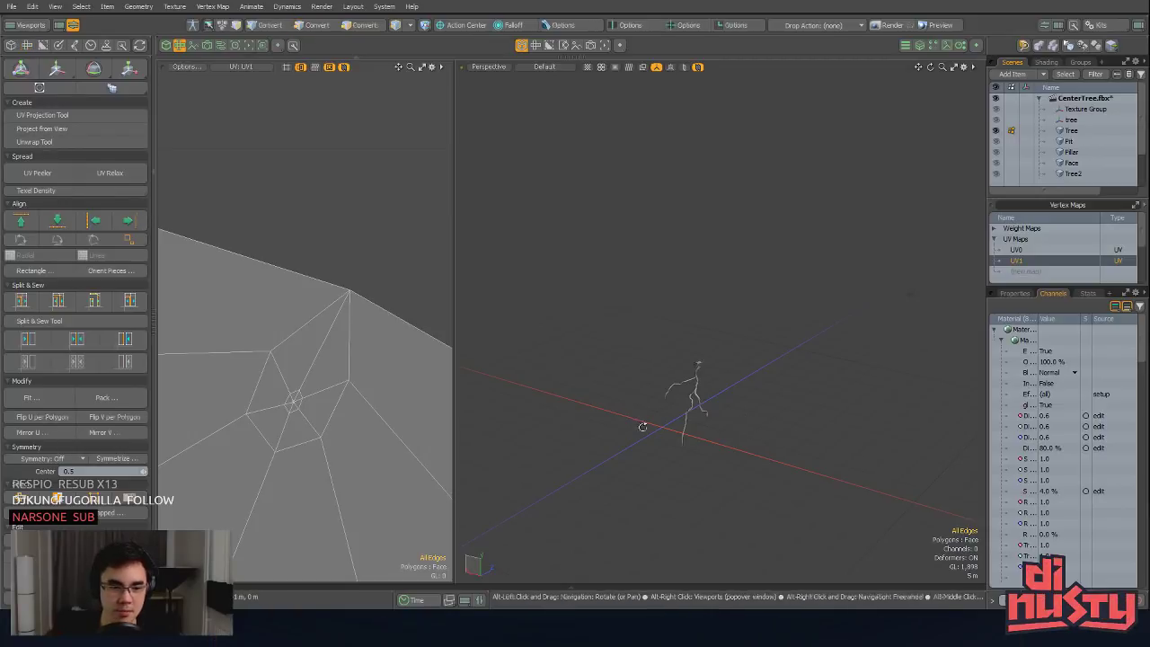
pyautogui.keyDown('alt'); pyautogui.moveTo(641, 426); pyautogui.dragTo(763, 450); pyautogui.keyUp('alt')
pyautogui.press('a')
pyautogui.keyDown('alt'); pyautogui.moveTo(764, 450); pyautogui.dragTo(724, 398); pyautogui.keyUp('alt')
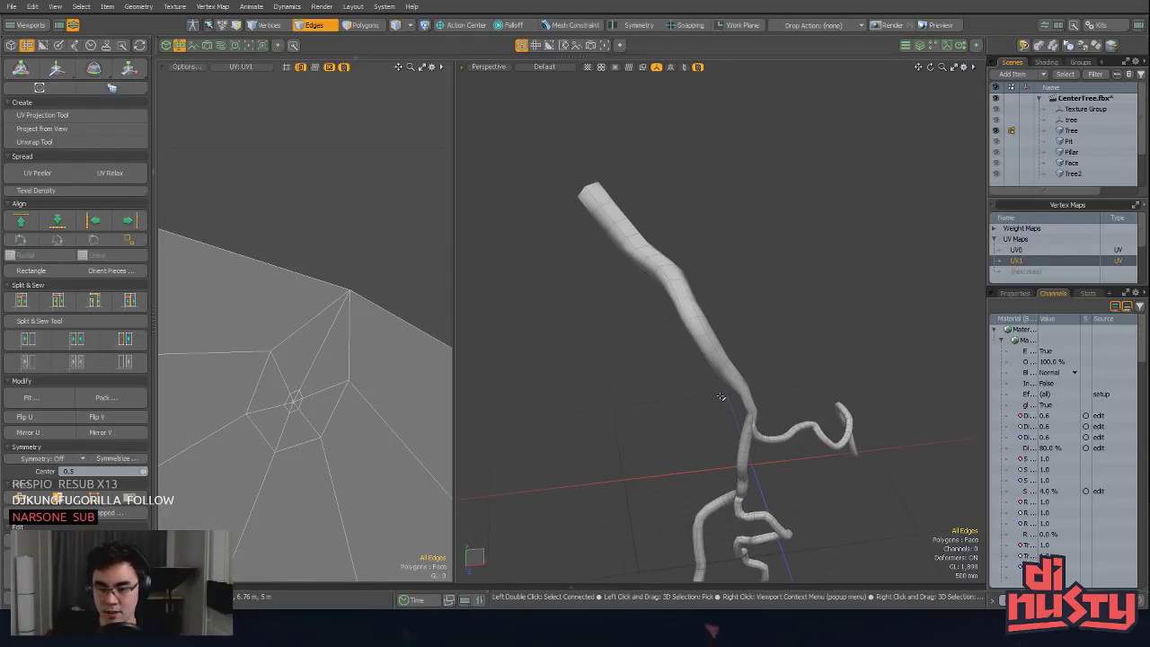
# Step: Select the relaxed root island in the UV view and move it clear of the remaining UV pieces
pyautogui.press('3')
pyautogui.keyDown('alt'); pyautogui.moveTo(315, 384); pyautogui.dragTo(320, 283); pyautogui.keyUp('alt')
pyautogui.moveTo(337, 269)
pyautogui.mouseDown()
pyautogui.moveTo(274, 274)
pyautogui.moveTo(247, 292)
pyautogui.mouseUp()
pyautogui.keyDown('ctrl'); pyautogui.keyDown('alt'); pyautogui.moveTo(346, 310); pyautogui.dragTo(239, 293); pyautogui.keyUp('alt'); pyautogui.keyUp('ctrl')
pyautogui.doubleClick(346, 291)
pyautogui.click(352, 372)
pyautogui.doubleClick(330, 289)
pyautogui.click(325, 317)
pyautogui.doubleClick(324, 311)
pyautogui.press('w')
pyautogui.press('q')
pyautogui.click(407, 393)
# Step: Select all connected polygons of the side branch leaving the main root and hide everything else
pyautogui.keyDown('alt'); pyautogui.moveTo(809, 298); pyautogui.dragTo(740, 221); pyautogui.keyUp('alt')
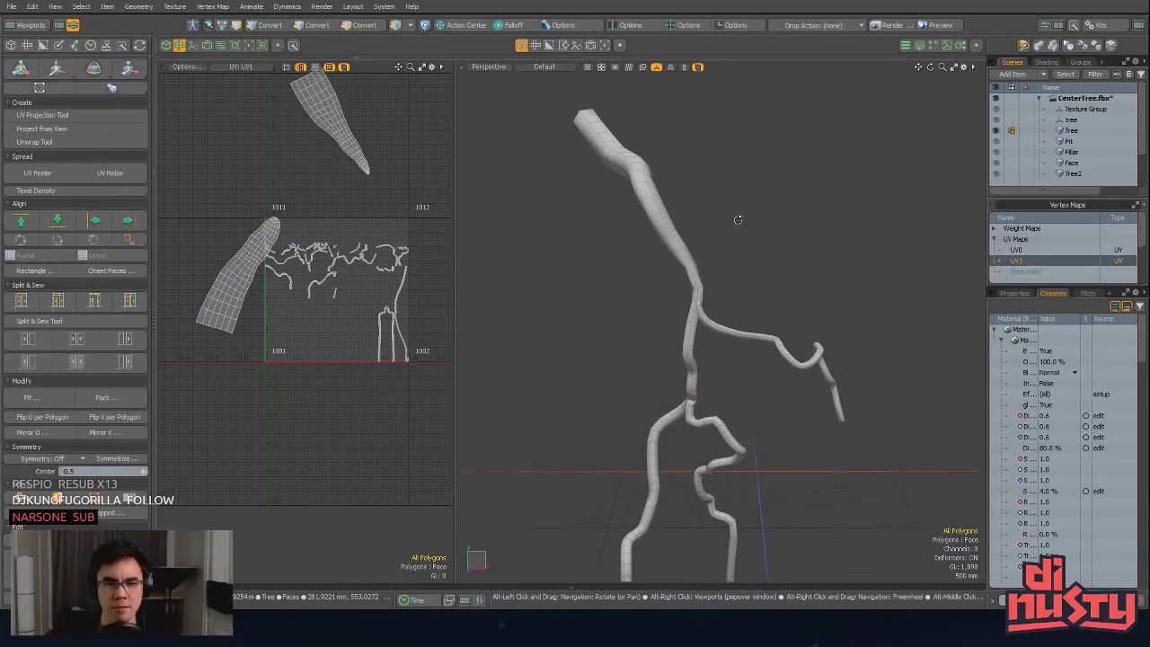
pyautogui.keyDown('alt'); pyautogui.keyDown('shift'); pyautogui.moveTo(688, 278); pyautogui.dragTo(570, 206); pyautogui.keyUp('shift'); pyautogui.keyUp('alt')
pyautogui.doubleClick(691, 198)
pyautogui.doubleClick(729, 256)
pyautogui.hotkey('shift', 'a')
pyautogui.keyDown('alt'); pyautogui.keyDown('shift'); pyautogui.moveTo(835, 409); pyautogui.dragTo(663, 324); pyautogui.keyUp('shift'); pyautogui.keyUp('alt')
pyautogui.scroll(4, 696, 352)
pyautogui.click(776, 441)
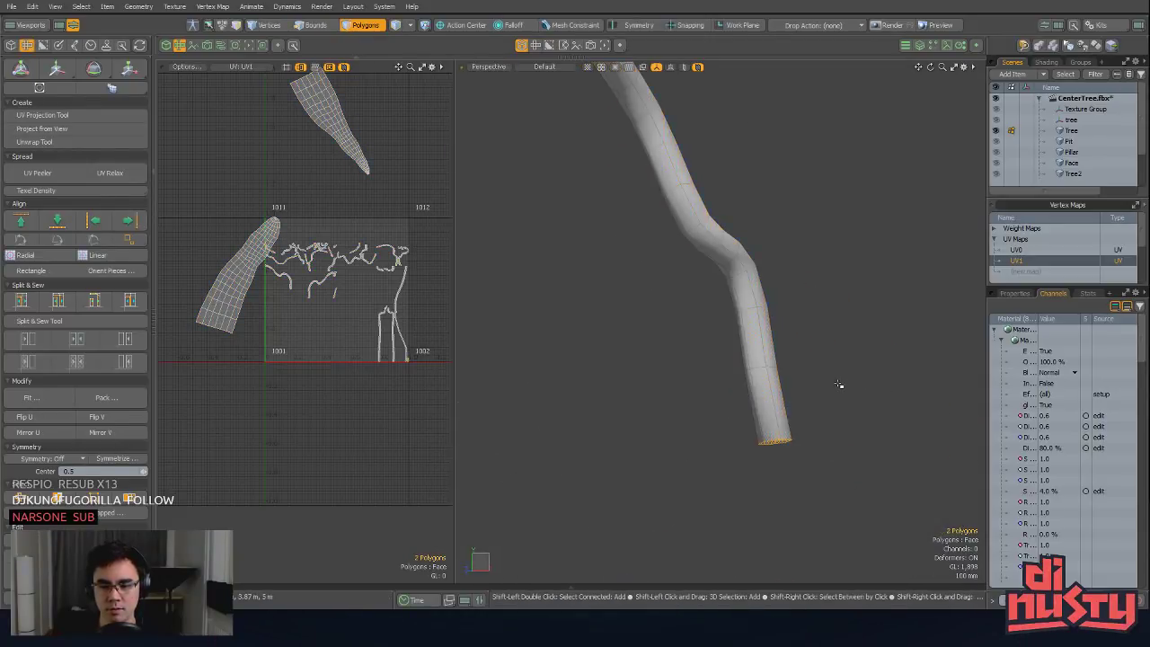
pyautogui.hotkey('shift', 'a')
pyautogui.doubleClick(803, 260)
pyautogui.hotkey('shift', 'h')
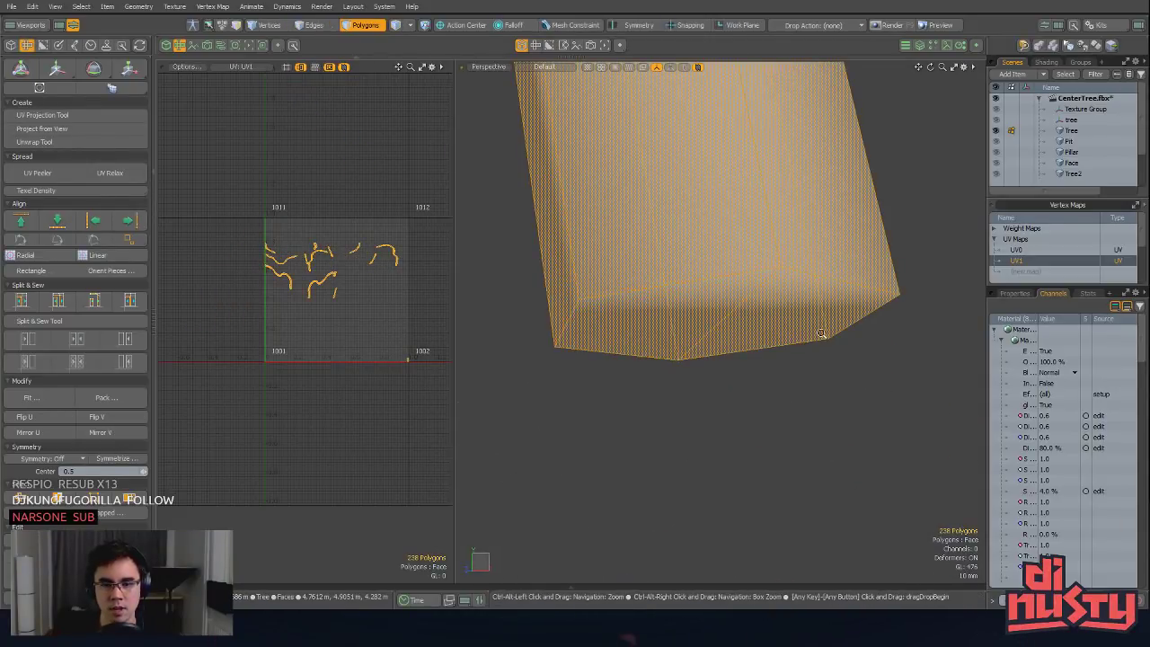
# Step: Remove the end-cap polygons from the isolated side branch, keeping only the open tube in view
pyautogui.keyDown('ctrl'); pyautogui.keyDown('alt'); pyautogui.moveTo(821, 333); pyautogui.dragTo(791, 325); pyautogui.keyUp('alt'); pyautogui.keyUp('ctrl')
pyautogui.keyDown('ctrl'); pyautogui.keyDown('alt'); pyautogui.moveTo(764, 337); pyautogui.dragTo(791, 490); pyautogui.keyUp('alt'); pyautogui.keyUp('ctrl')
pyautogui.keyDown('ctrl'); pyautogui.keyDown('alt'); pyautogui.moveTo(683, 377); pyautogui.dragTo(732, 381); pyautogui.keyUp('alt'); pyautogui.keyUp('ctrl')
pyautogui.click(756, 368)
pyautogui.press('h')
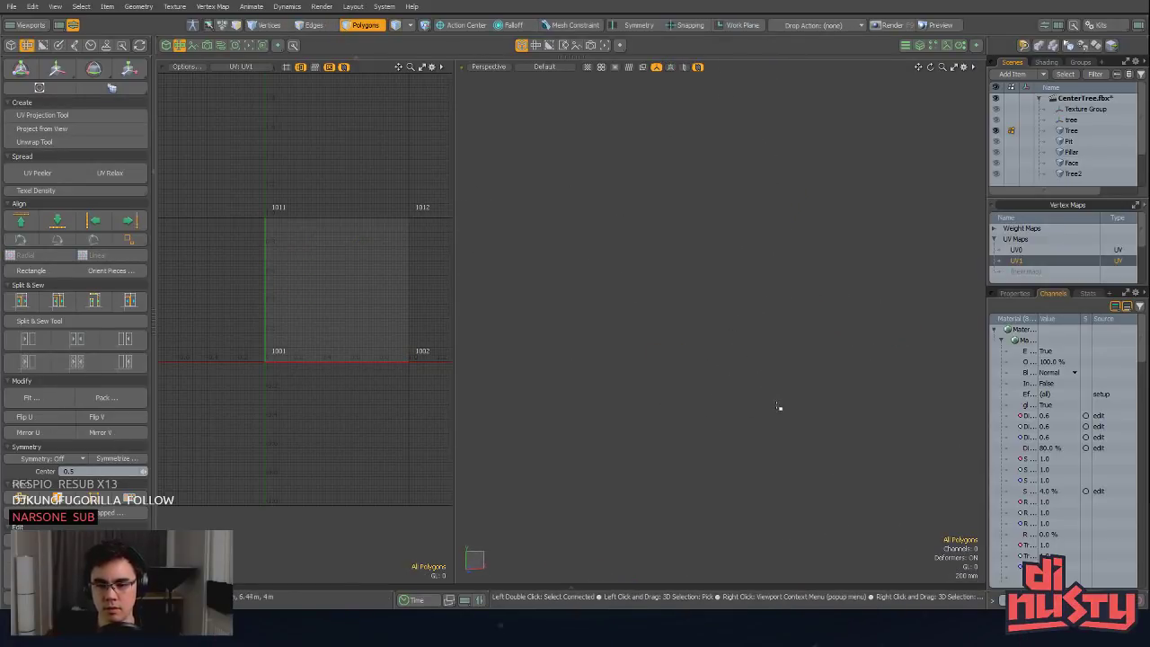
pyautogui.press('u')
pyautogui.keyDown('alt'); pyautogui.moveTo(776, 405); pyautogui.dragTo(585, 343); pyautogui.keyUp('alt')
pyautogui.doubleClick(841, 262)
# Step: Select the lengthwise edge loop along the side branch as a seam and unwrap it with the Conformal method
pyautogui.press('2')
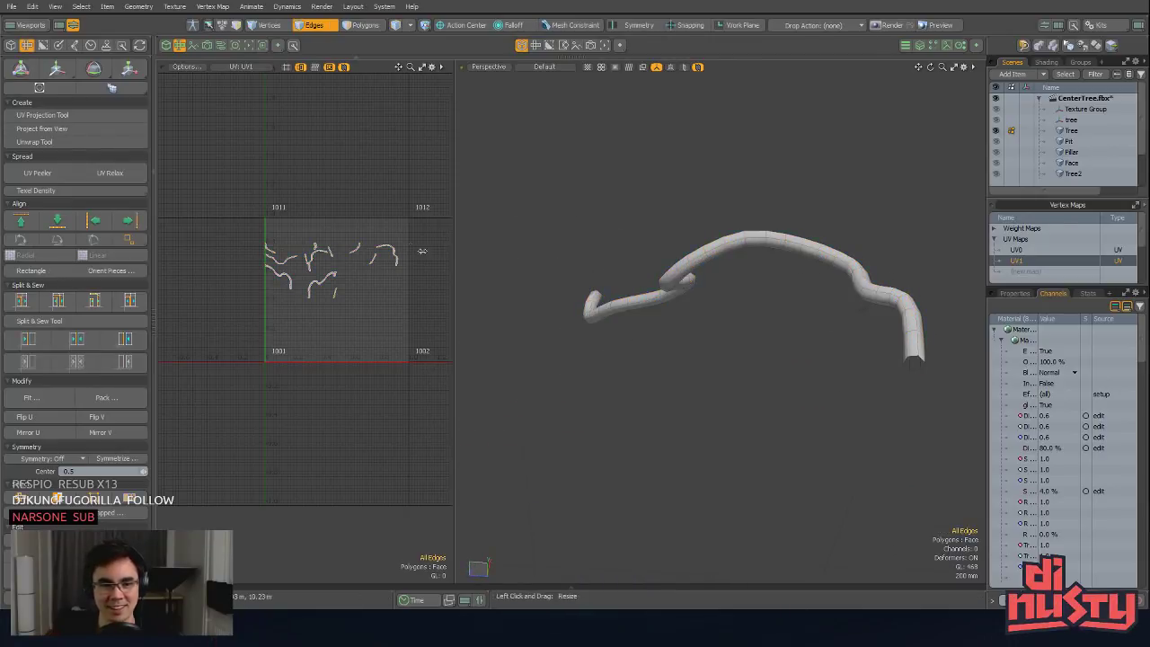
pyautogui.keyDown('alt'); pyautogui.moveTo(328, 301); pyautogui.dragTo(405, 315); pyautogui.keyUp('alt')
pyautogui.keyDown('alt'); pyautogui.moveTo(660, 286); pyautogui.dragTo(684, 220); pyautogui.keyUp('alt')
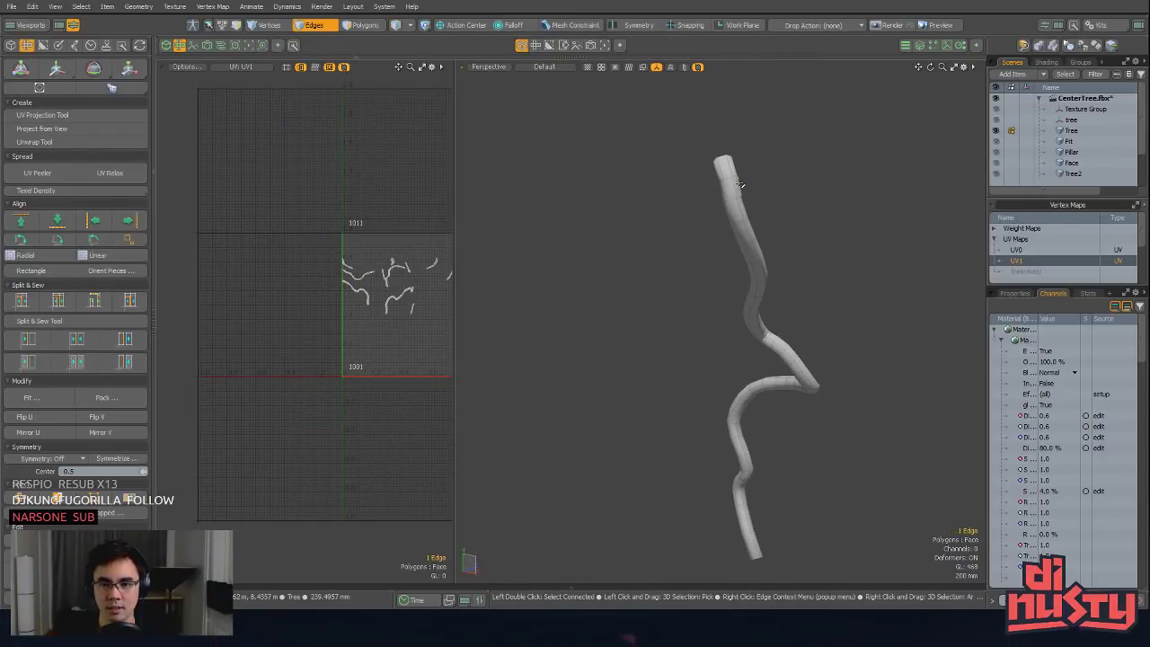
pyautogui.keyDown('alt'); pyautogui.keyDown('shift'); pyautogui.moveTo(757, 264); pyautogui.dragTo(725, 221); pyautogui.keyUp('shift'); pyautogui.keyUp('alt')
pyautogui.click(52, 142)
pyautogui.click(388, 381)
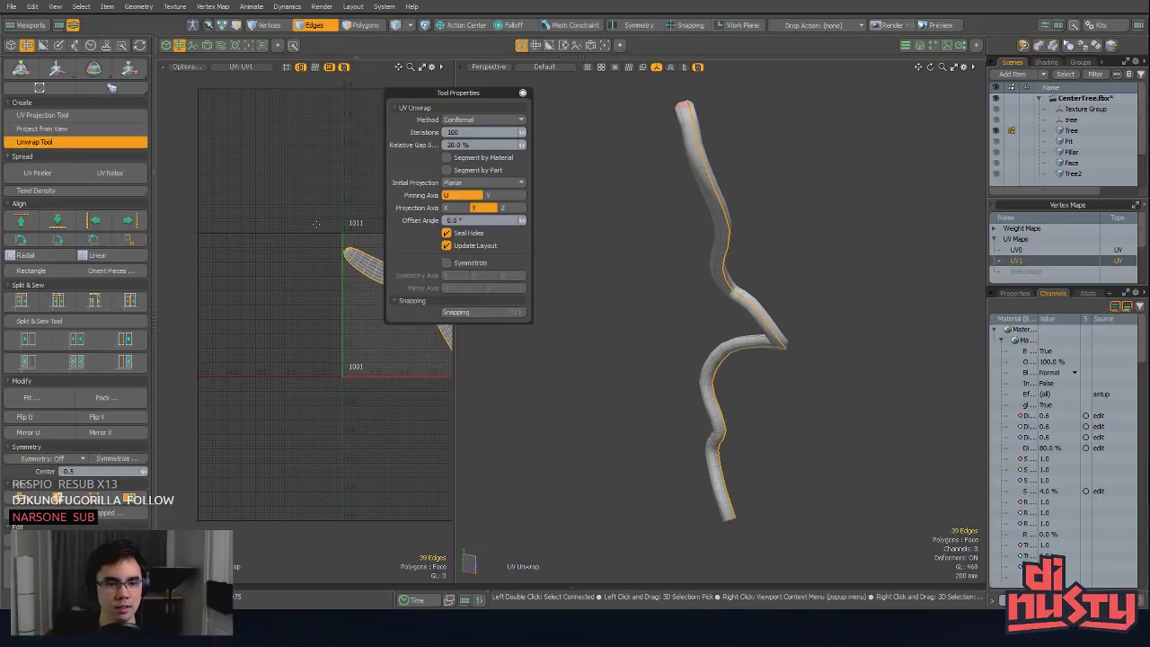
pyautogui.press('q')
# Step: Examine the unwrapped side branch's UV island around its bend, using edge loops across and along the tube
pyautogui.click(390, 382)
pyautogui.scroll(2, 390, 383)
pyautogui.keyDown('alt'); pyautogui.moveTo(390, 383); pyautogui.dragTo(290, 395); pyautogui.keyUp('alt')
pyautogui.press('3')
pyautogui.moveTo(358, 290); pyautogui.dragTo(398, 306)
pyautogui.press(']')
pyautogui.scroll(5, 344, 254)
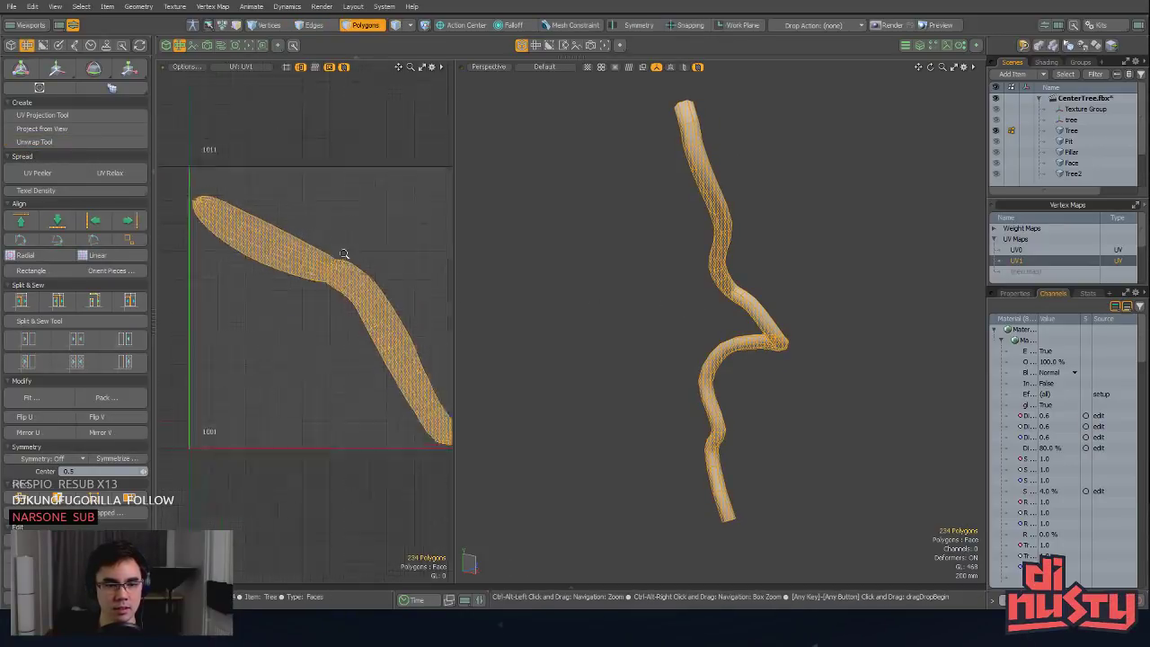
pyautogui.press('Escape')
pyautogui.moveTo(344, 254)
pyautogui.keyDown('alt'); pyautogui.mouseDown()
pyautogui.moveTo(415, 344)
pyautogui.moveTo(351, 314)
pyautogui.mouseUp(); pyautogui.keyUp('alt')
pyautogui.press('2')
pyautogui.press('l')
pyautogui.hotkey('shift', 'a')
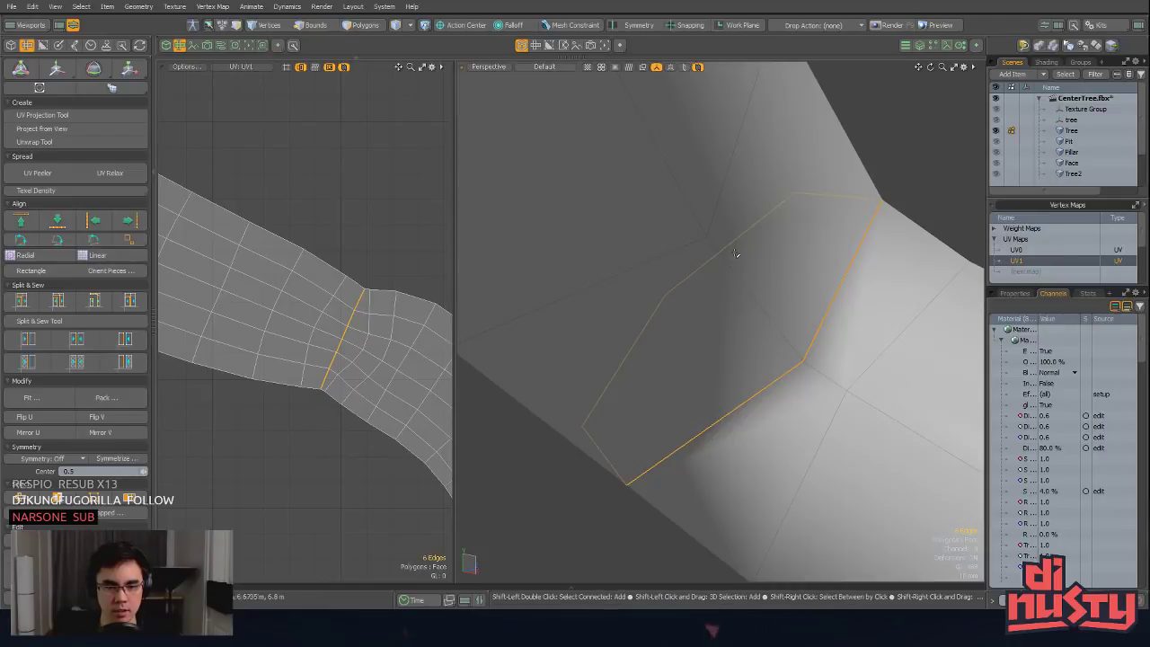
pyautogui.keyDown('alt'); pyautogui.moveTo(737, 254); pyautogui.dragTo(676, 340); pyautogui.keyUp('alt')
pyautogui.click(847, 205)
pyautogui.keyDown('alt'); pyautogui.moveTo(848, 205); pyautogui.dragTo(637, 312); pyautogui.keyUp('alt')
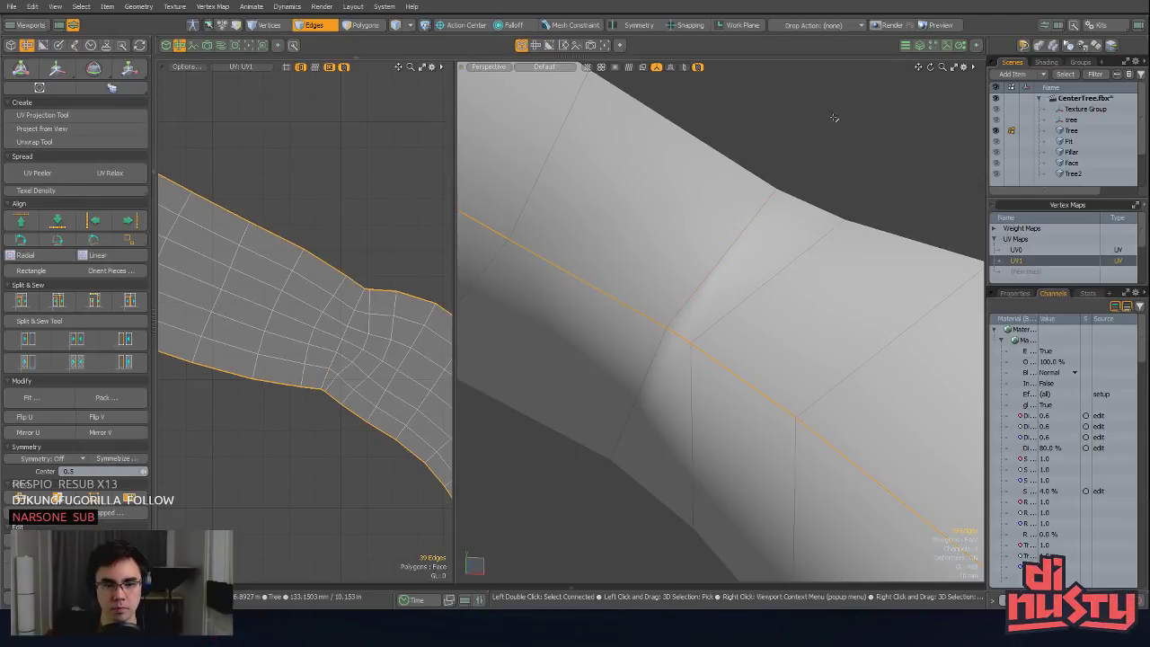
# Step: Select the entire side branch and unwrap its UVs again with the Unwrap Tool's Angle Based method
pyautogui.keyDown('ctrl'); pyautogui.keyDown('alt'); pyautogui.moveTo(834, 118); pyautogui.dragTo(665, 215); pyautogui.keyUp('alt'); pyautogui.keyUp('ctrl')
pyautogui.press('3')
pyautogui.doubleClick(798, 196)
pyautogui.keyDown('alt'); pyautogui.moveTo(798, 197); pyautogui.dragTo(737, 270); pyautogui.keyUp('alt')
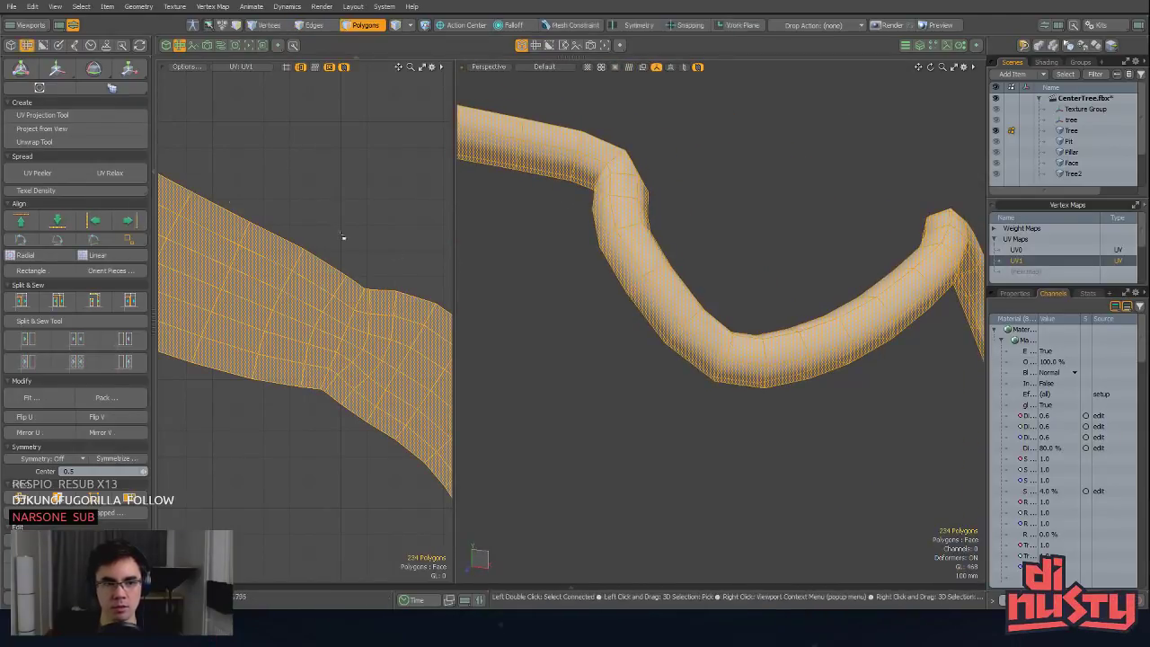
pyautogui.click(81, 129)
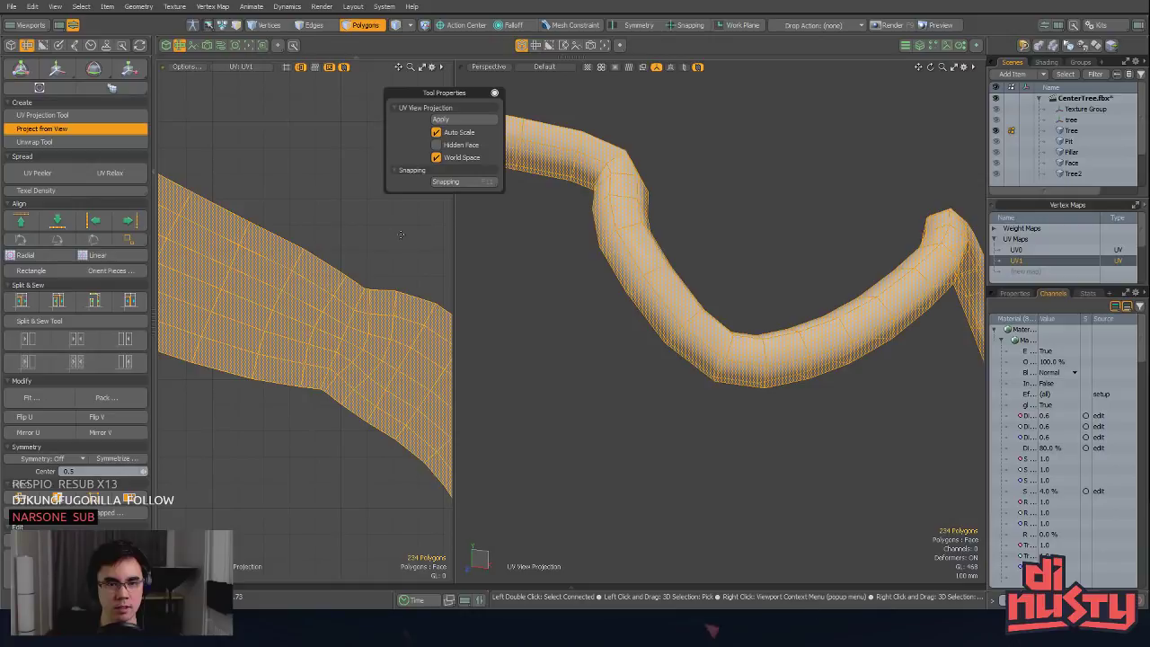
pyautogui.click(81, 128)
pyautogui.click(89, 142)
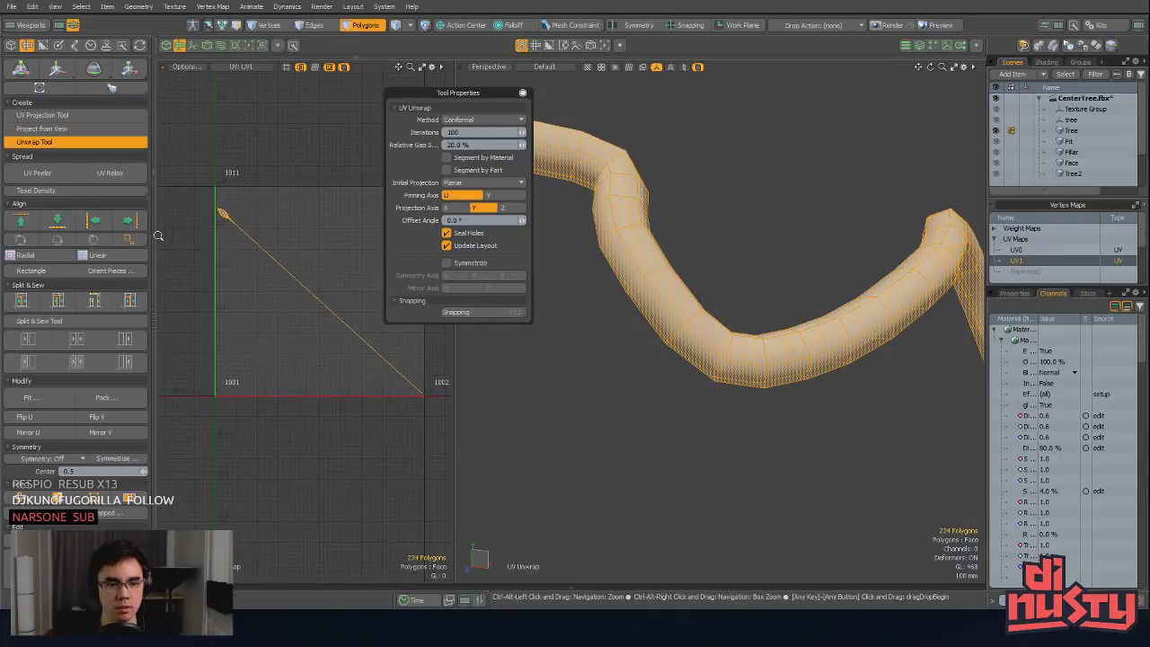
pyautogui.click(486, 120)
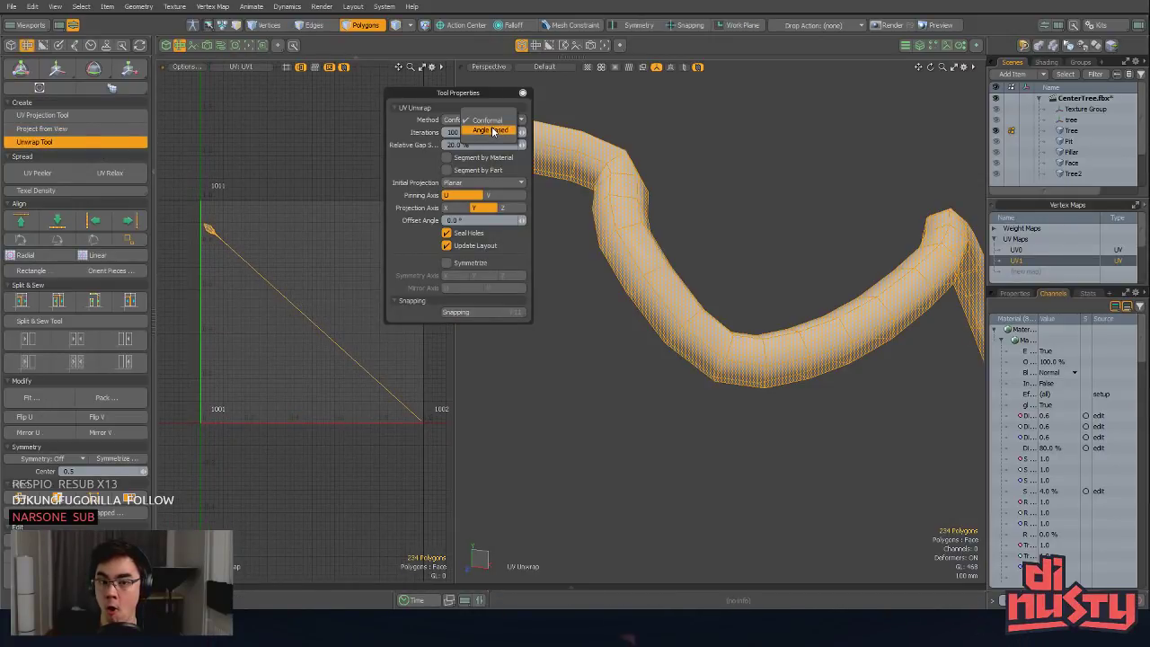
pyautogui.click(491, 131)
pyautogui.click(39, 142)
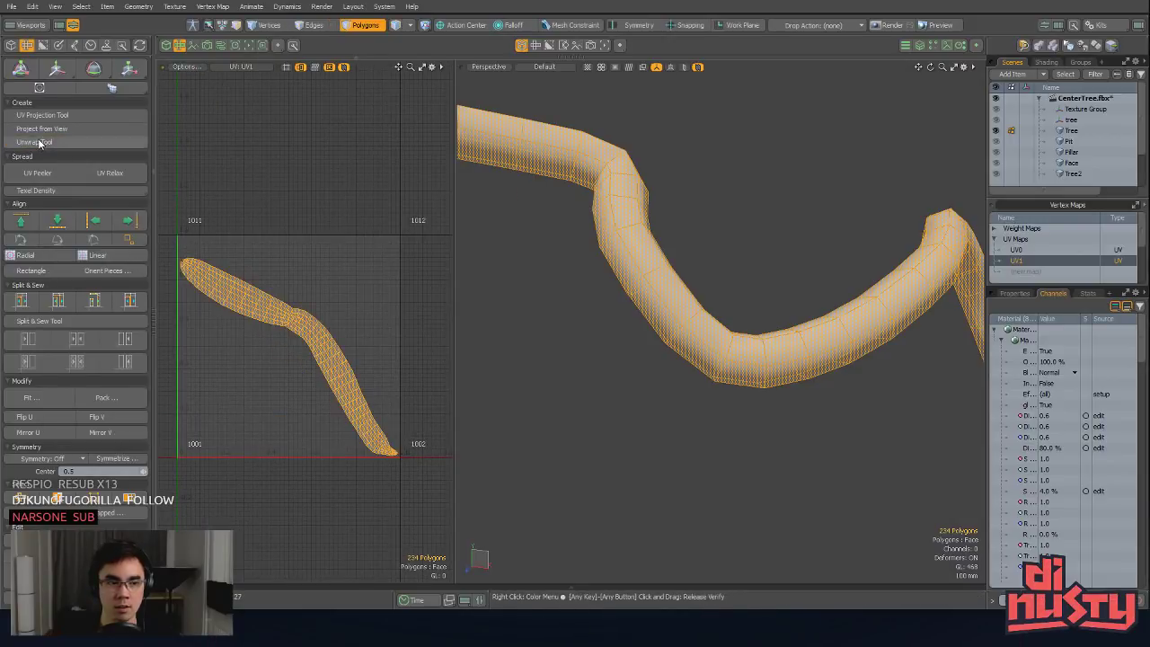
# Step: Relax the side branch's UVs with UV Relax in Adaptive mode and drop the tool
pyautogui.click(317, 180)
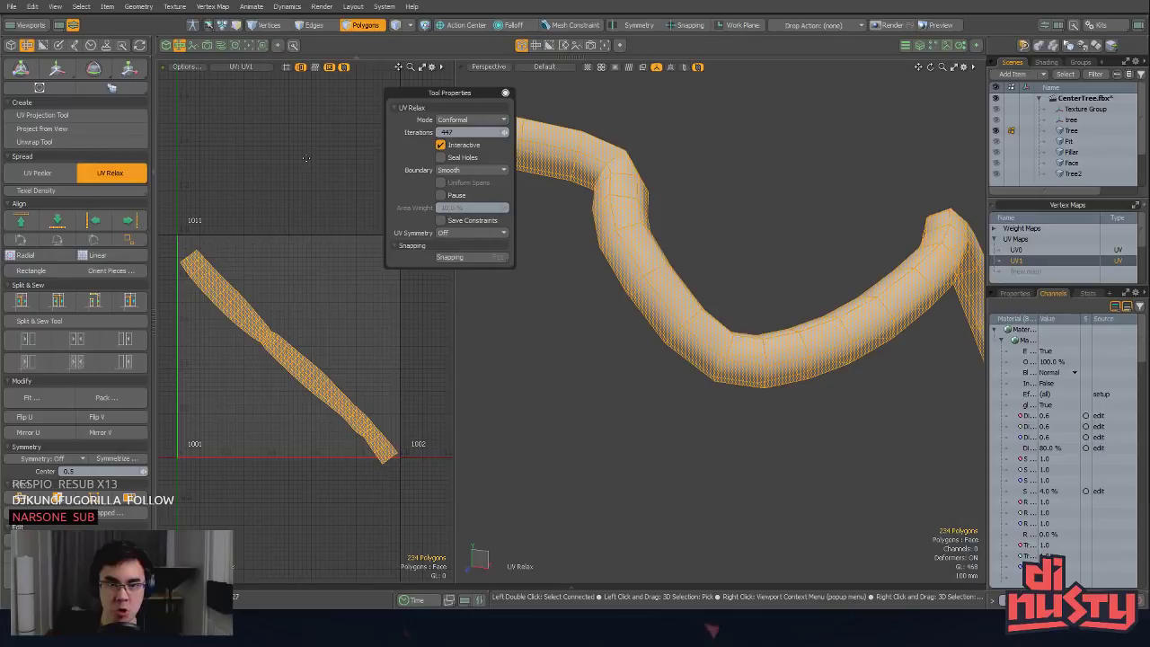
pyautogui.click(454, 149)
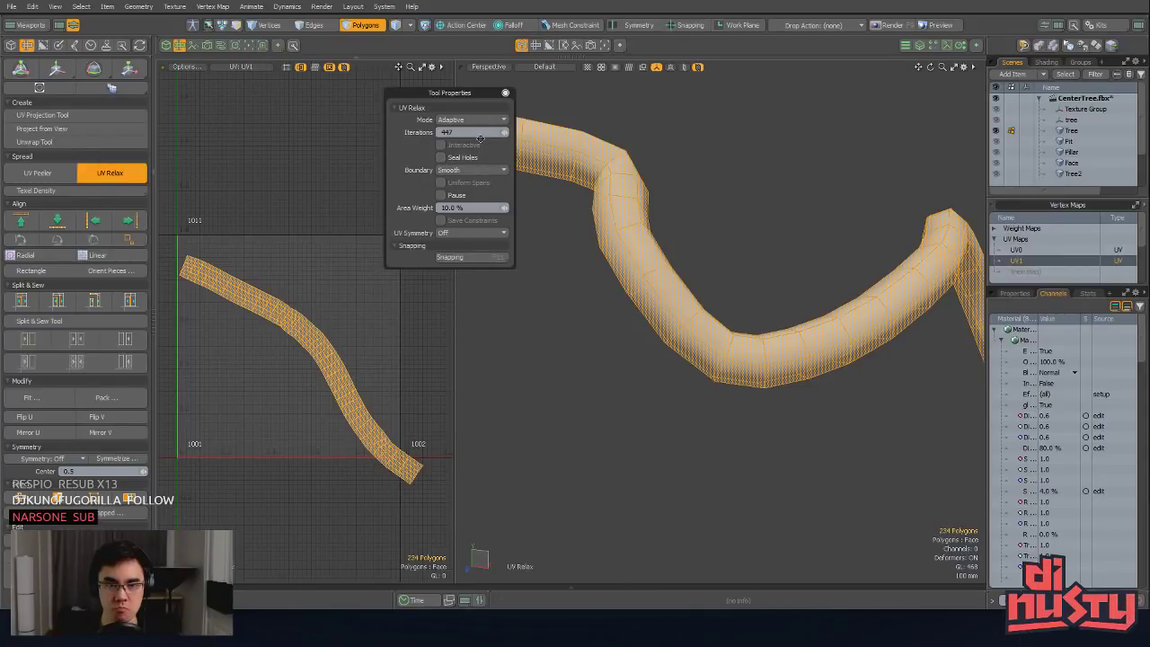
pyautogui.press('q')
pyautogui.click(317, 238)
pyautogui.scroll(-3, 317, 238)
pyautogui.keyDown('alt'); pyautogui.moveTo(314, 306); pyautogui.dragTo(300, 282); pyautogui.keyUp('alt')
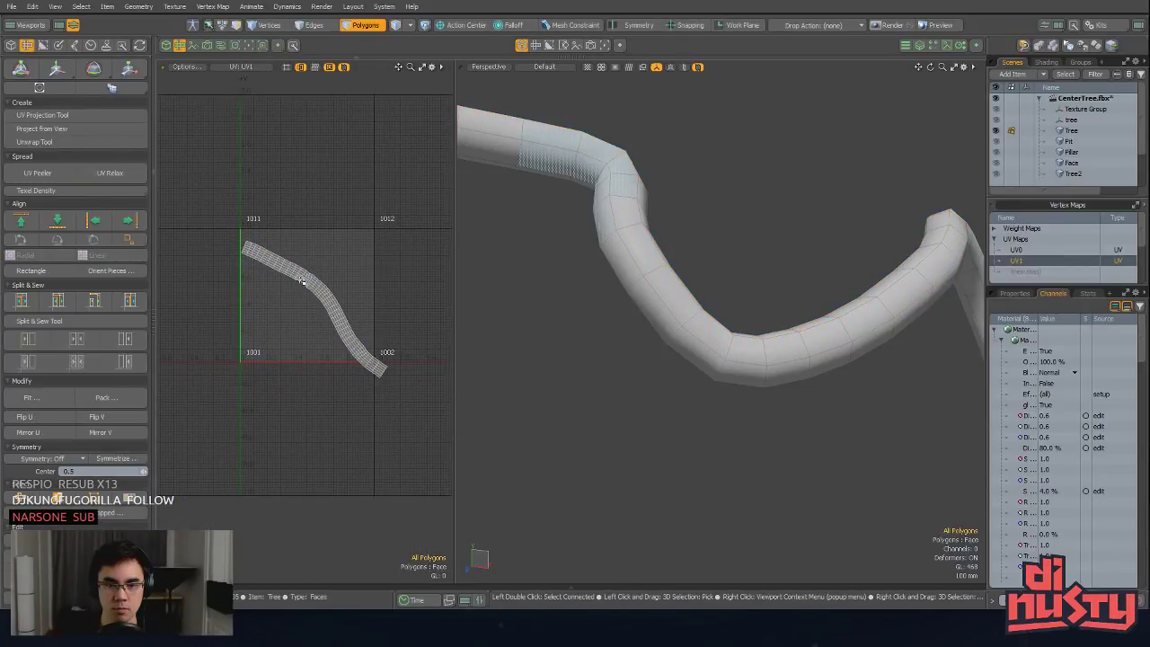
# Step: Unhide the rest of the tree and isolate the main root together with all its side branches
pyautogui.keyDown('alt'); pyautogui.moveTo(683, 288); pyautogui.dragTo(578, 355); pyautogui.keyUp('alt')
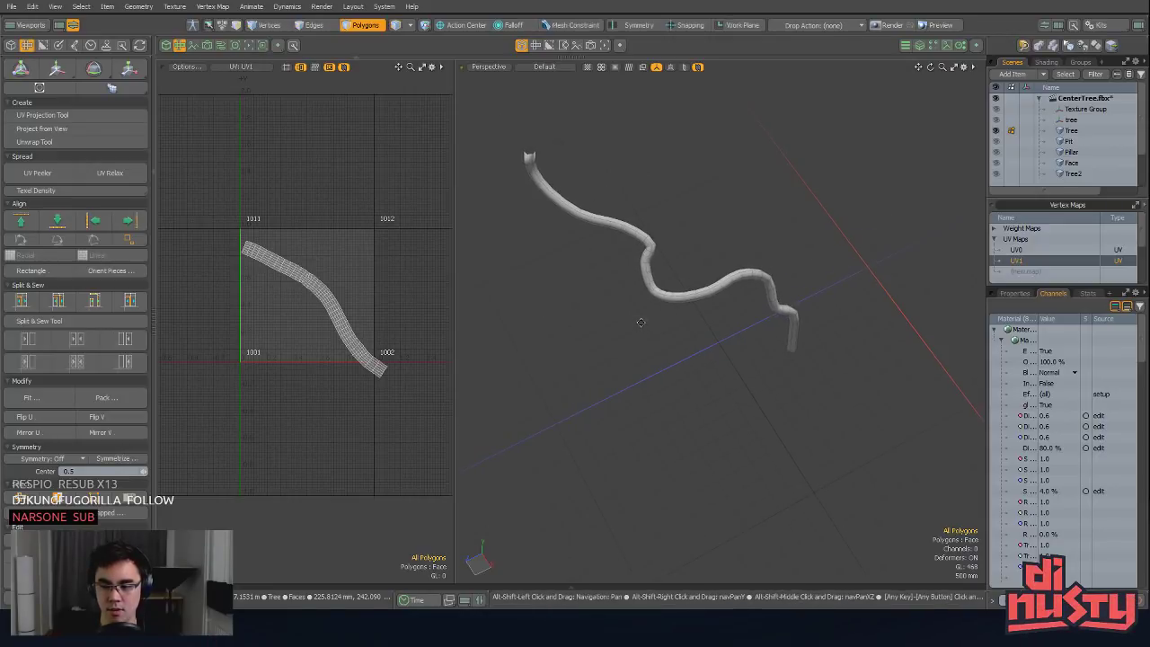
pyautogui.keyDown('alt'); pyautogui.keyDown('shift'); pyautogui.moveTo(644, 304); pyautogui.dragTo(651, 279); pyautogui.keyUp('shift'); pyautogui.keyUp('alt')
pyautogui.press('u')
pyautogui.hotkey('ctrl', 'z')
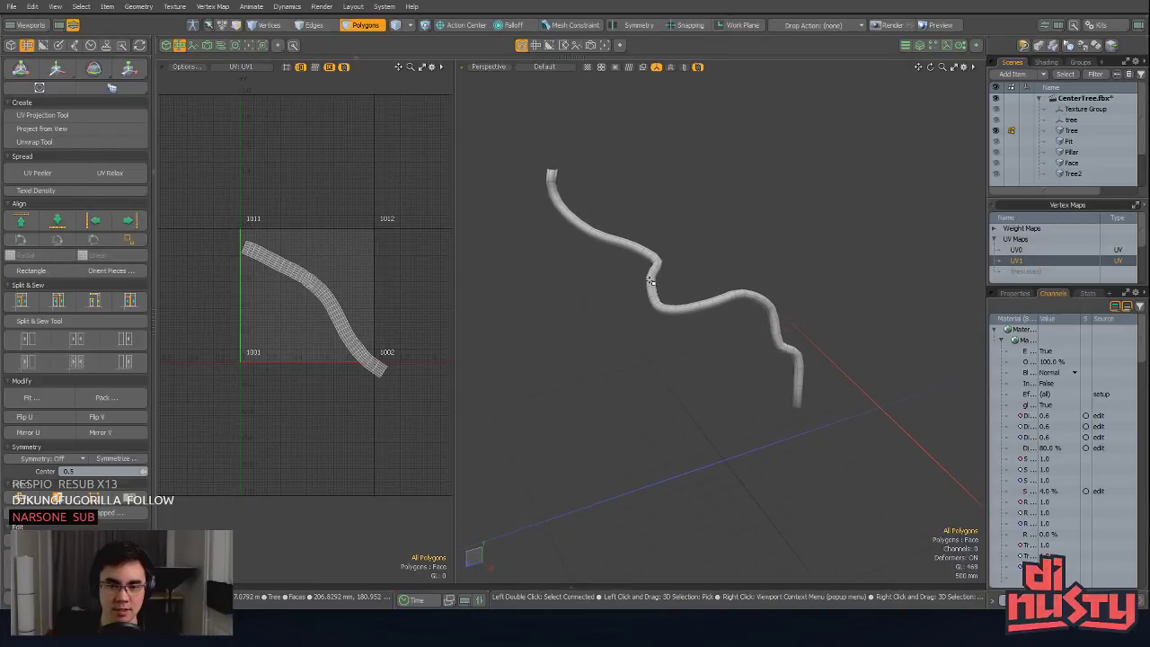
pyautogui.doubleClick(651, 280)
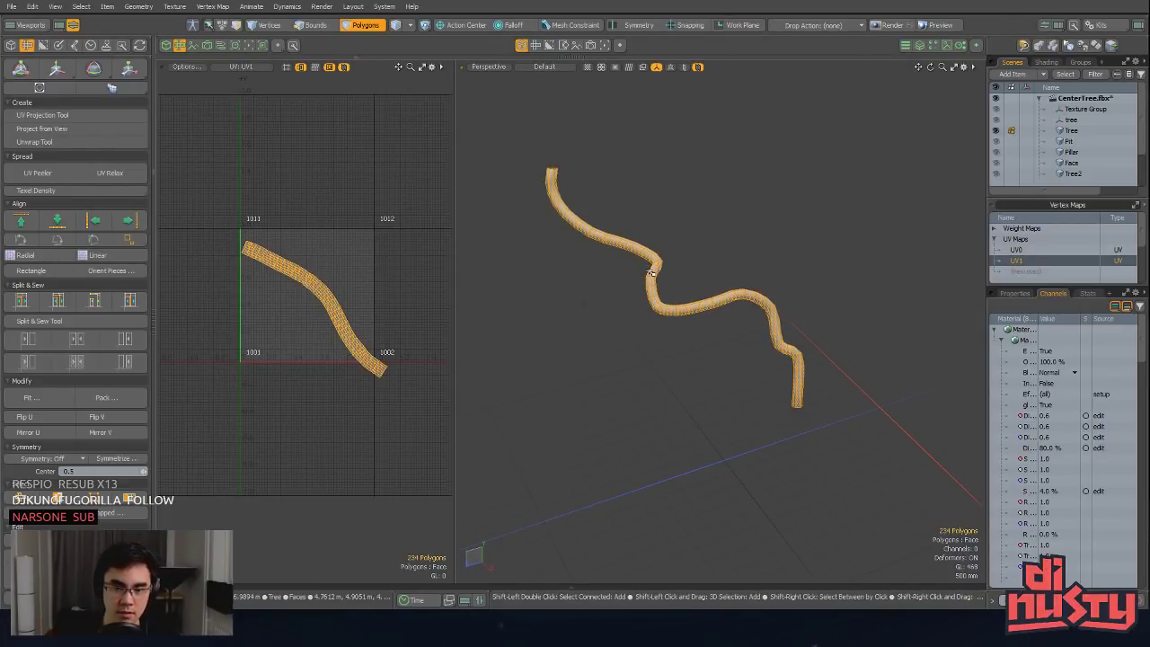
pyautogui.press('u')
pyautogui.keyDown('alt'); pyautogui.moveTo(650, 273); pyautogui.dragTo(753, 282); pyautogui.keyUp('alt')
pyautogui.keyDown('shift'); pyautogui.moveTo(685, 319); pyautogui.dragTo(723, 352); pyautogui.keyUp('shift')
pyautogui.press(']')
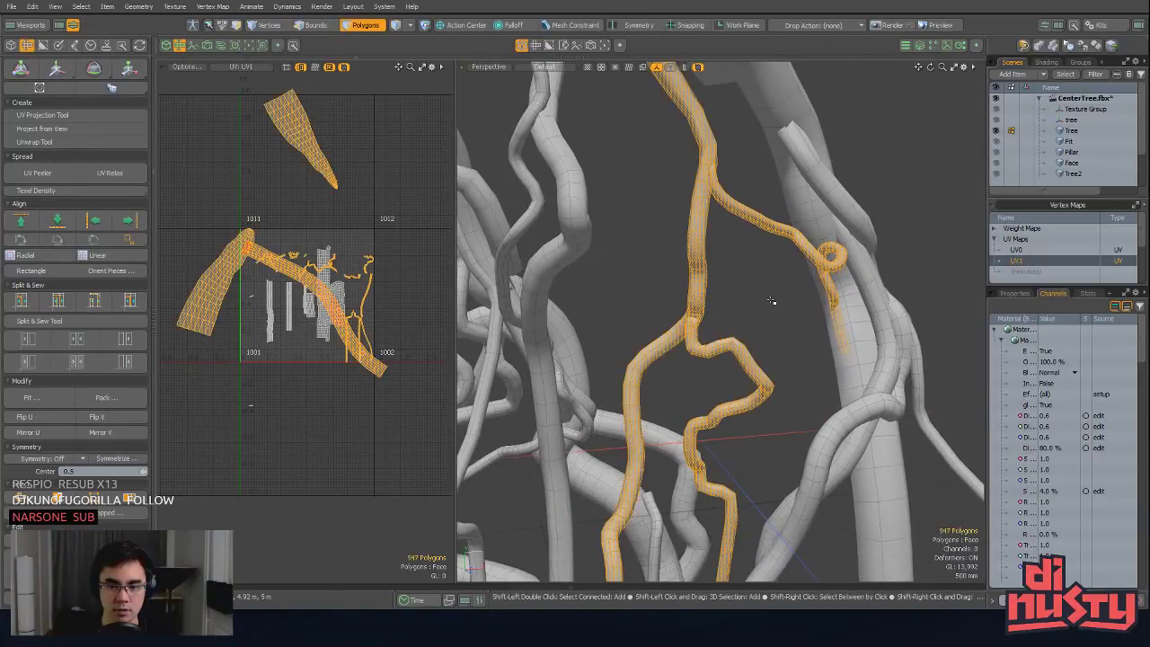
pyautogui.keyDown('alt'); pyautogui.moveTo(773, 301); pyautogui.dragTo(638, 347); pyautogui.keyUp('alt')
pyautogui.hotkey('shift', 'h')
# Step: Select the relaxed side branch's UV island and move it outside the UV tile, away from the other pieces
pyautogui.keyDown('ctrl'); pyautogui.keyDown('alt'); pyautogui.moveTo(705, 285); pyautogui.dragTo(773, 275); pyautogui.keyUp('alt'); pyautogui.keyUp('ctrl')
pyautogui.keyDown('alt'); pyautogui.keyDown('shift'); pyautogui.moveTo(773, 275); pyautogui.dragTo(665, 275); pyautogui.keyUp('shift'); pyautogui.keyUp('alt')
pyautogui.click(657, 269)
pyautogui.click(660, 280)
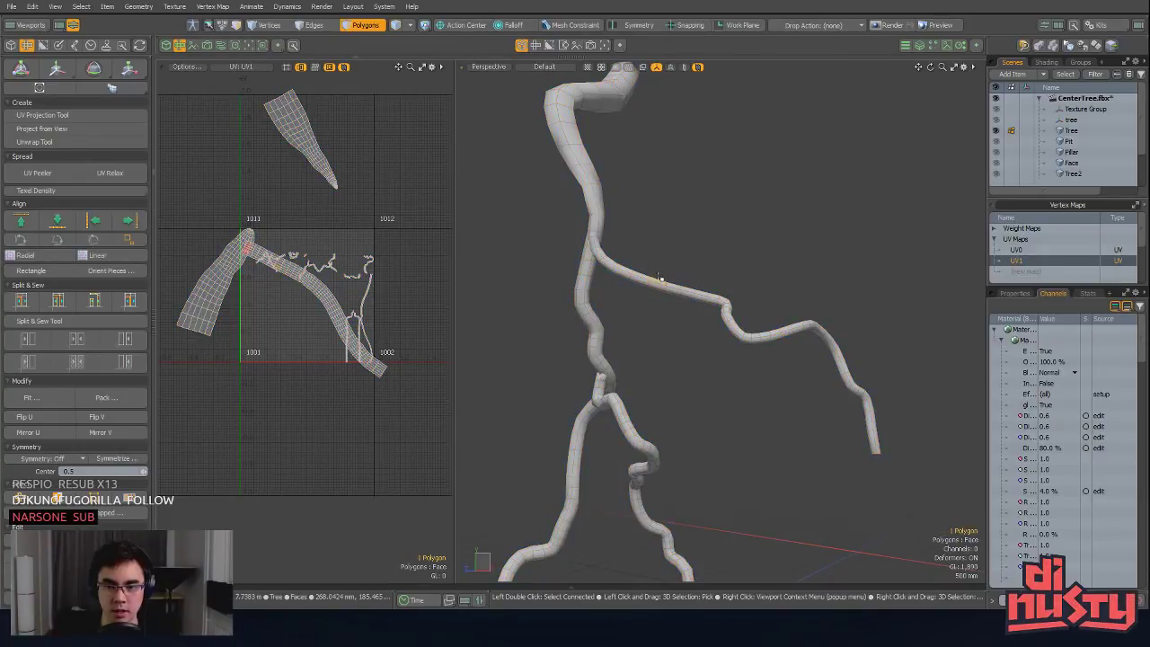
pyautogui.press(']')
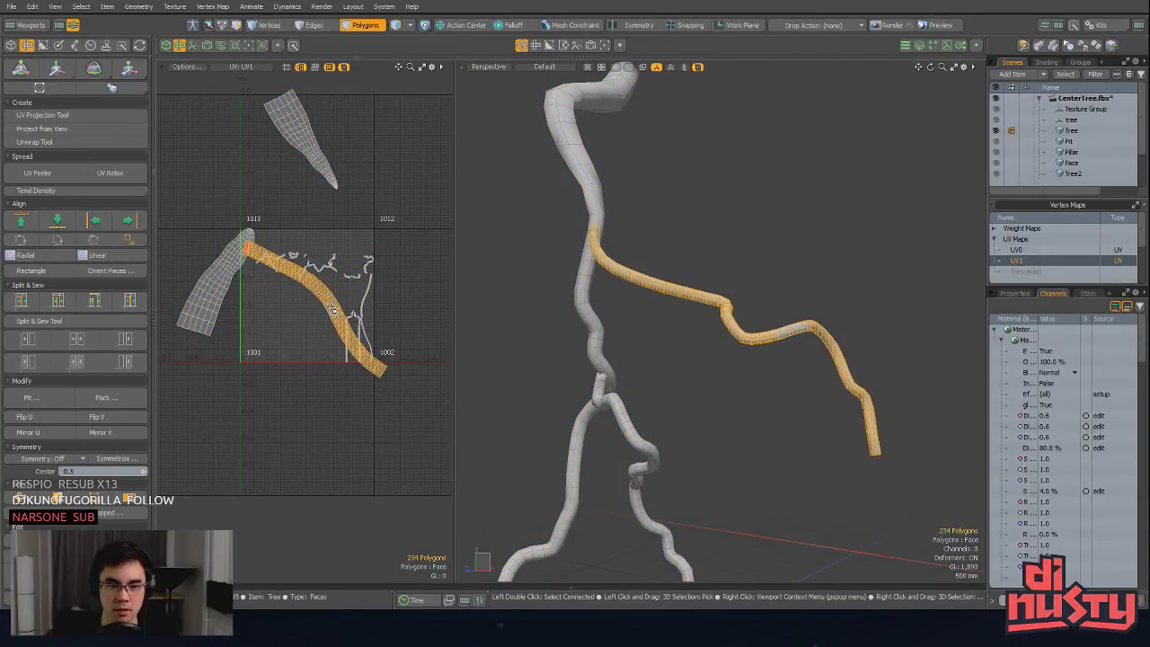
pyautogui.press('w')
pyautogui.moveTo(321, 299); pyautogui.dragTo(446, 257)
pyautogui.press('q')
# Step: Select a lengthwise edge loop along the zigzag root below the fork
pyautogui.keyDown('alt'); pyautogui.moveTo(640, 364); pyautogui.dragTo(660, 342); pyautogui.keyUp('alt')
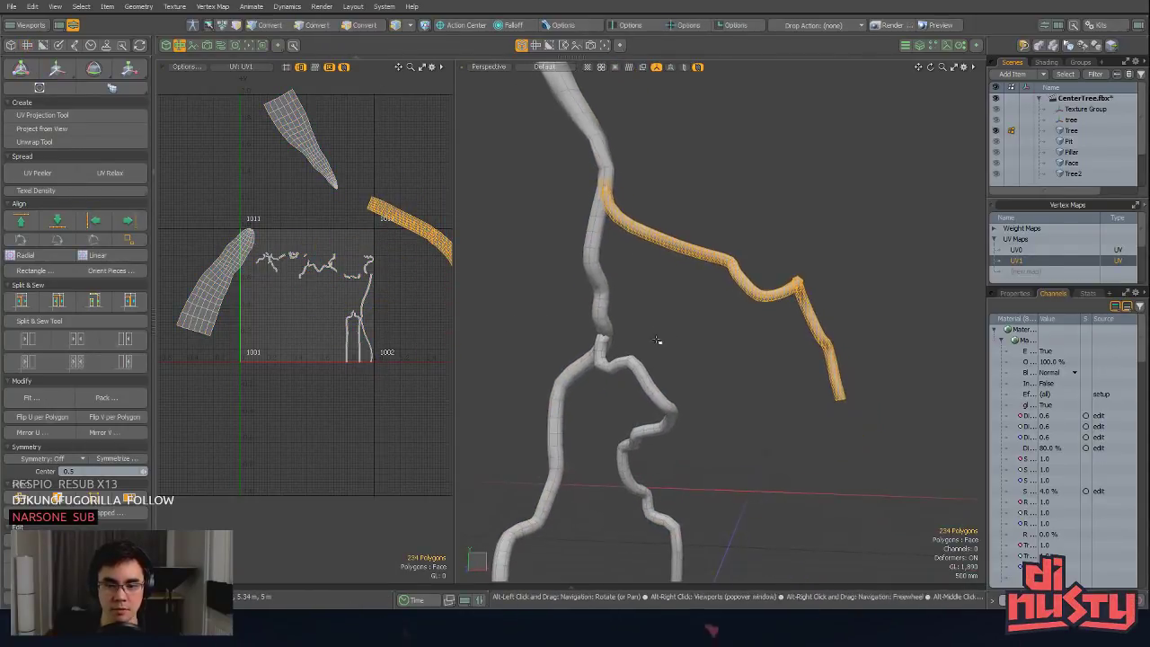
pyautogui.doubleClick(657, 388)
pyautogui.keyDown('alt'); pyautogui.keyDown('shift'); pyautogui.moveTo(657, 387); pyautogui.dragTo(714, 296); pyautogui.keyUp('shift'); pyautogui.keyUp('alt')
pyautogui.keyDown('alt'); pyautogui.moveTo(715, 297); pyautogui.dragTo(627, 391); pyautogui.keyUp('alt')
pyautogui.keyDown('ctrl'); pyautogui.keyDown('alt'); pyautogui.moveTo(741, 220); pyautogui.dragTo(826, 240); pyautogui.keyUp('alt'); pyautogui.keyUp('ctrl')
pyautogui.press('2')
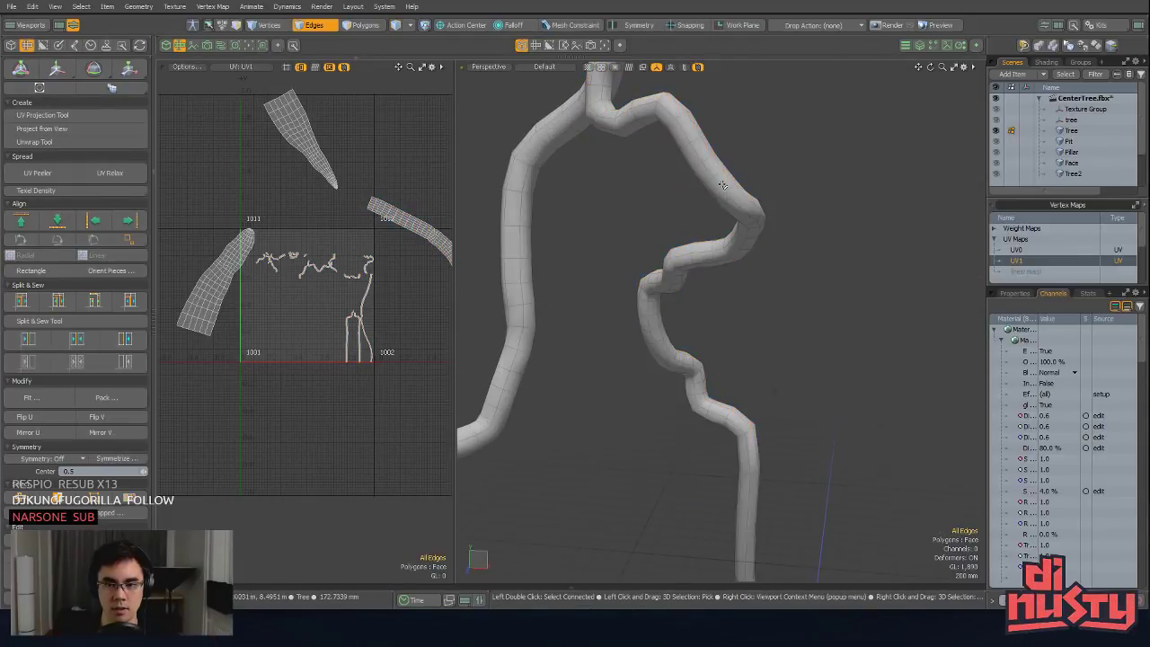
pyautogui.doubleClick(670, 272)
pyautogui.keyDown('alt'); pyautogui.moveTo(670, 271); pyautogui.dragTo(626, 271); pyautogui.keyUp('alt')
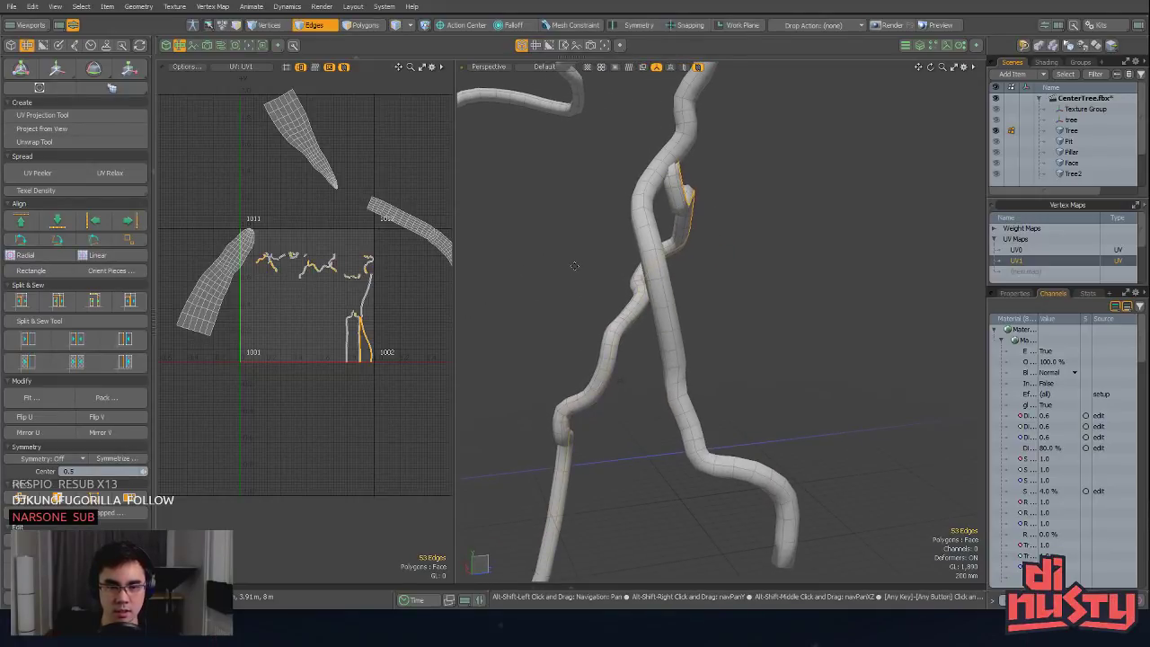
# Step: Select the zigzag root's connected polygons and hide all other geometry
pyautogui.press('3')
pyautogui.doubleClick(624, 323)
pyautogui.hotkey('shift', 'h')
# Step: Lasso the polygons at both ends of the isolated zigzag root, then select the whole connected root
pyautogui.keyDown('alt'); pyautogui.moveTo(710, 288); pyautogui.dragTo(778, 219); pyautogui.keyUp('alt')
pyautogui.scroll(3, 799, 231)
pyautogui.moveTo(603, 169); pyautogui.dragTo(732, 159, button='right')
pyautogui.scroll(-5, 735, 159)
pyautogui.keyDown('alt'); pyautogui.keyDown('shift'); pyautogui.moveTo(735, 159); pyautogui.dragTo(753, 54); pyautogui.keyUp('shift'); pyautogui.keyUp('alt')
pyautogui.keyDown('alt'); pyautogui.moveTo(657, 324); pyautogui.dragTo(679, 357); pyautogui.keyUp('alt')
pyautogui.scroll(3, 679, 358)
pyautogui.moveTo(668, 352)
pyautogui.mouseDown(button='right')
pyautogui.moveTo(617, 381)
pyautogui.moveTo(672, 370)
pyautogui.moveTo(605, 404)
pyautogui.moveTo(733, 384)
pyautogui.mouseUp(button='right')
pyautogui.doubleClick(660, 331)
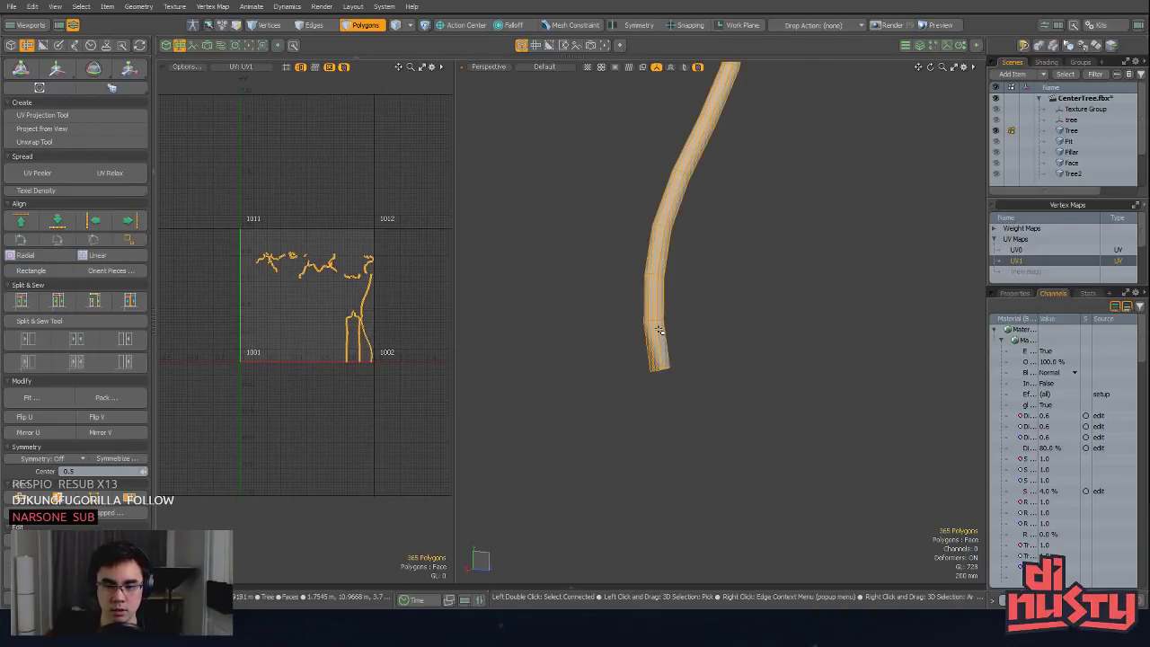
# Step: Unwrap the isolated zigzag root along its selected lengthwise edge loop with the Unwrap Tool
pyautogui.press('2')
pyautogui.keyDown('alt'); pyautogui.keyDown('shift'); pyautogui.moveTo(668, 314); pyautogui.dragTo(672, 481); pyautogui.keyUp('shift'); pyautogui.keyUp('alt')
pyautogui.scroll(-3, 683, 337)
pyautogui.keyDown('alt'); pyautogui.moveTo(683, 336); pyautogui.dragTo(728, 318); pyautogui.keyUp('alt')
pyautogui.doubleClick(755, 304)
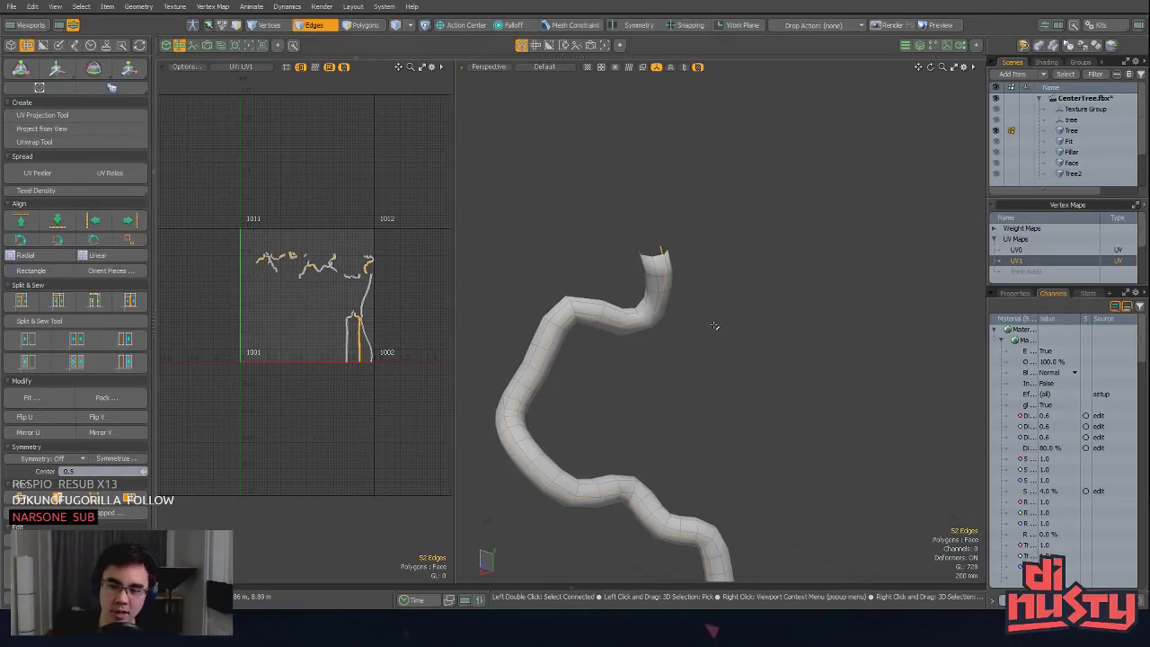
pyautogui.keyDown('alt'); pyautogui.keyDown('shift'); pyautogui.moveTo(697, 411); pyautogui.dragTo(691, 386); pyautogui.keyUp('shift'); pyautogui.keyUp('alt')
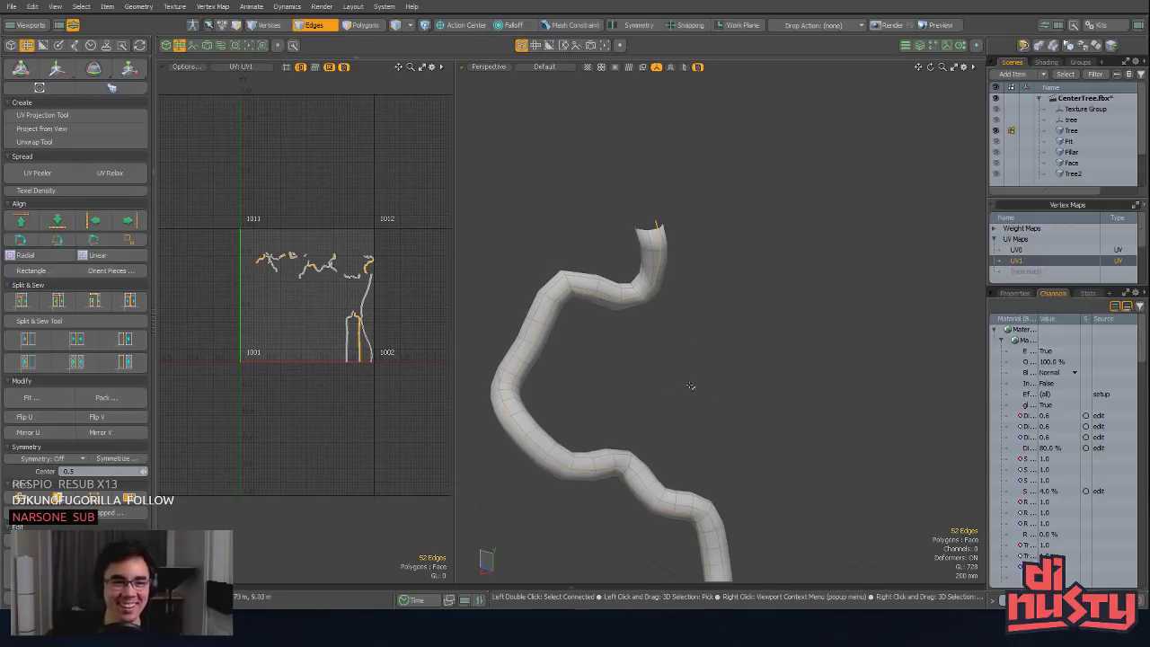
pyautogui.click(42, 129)
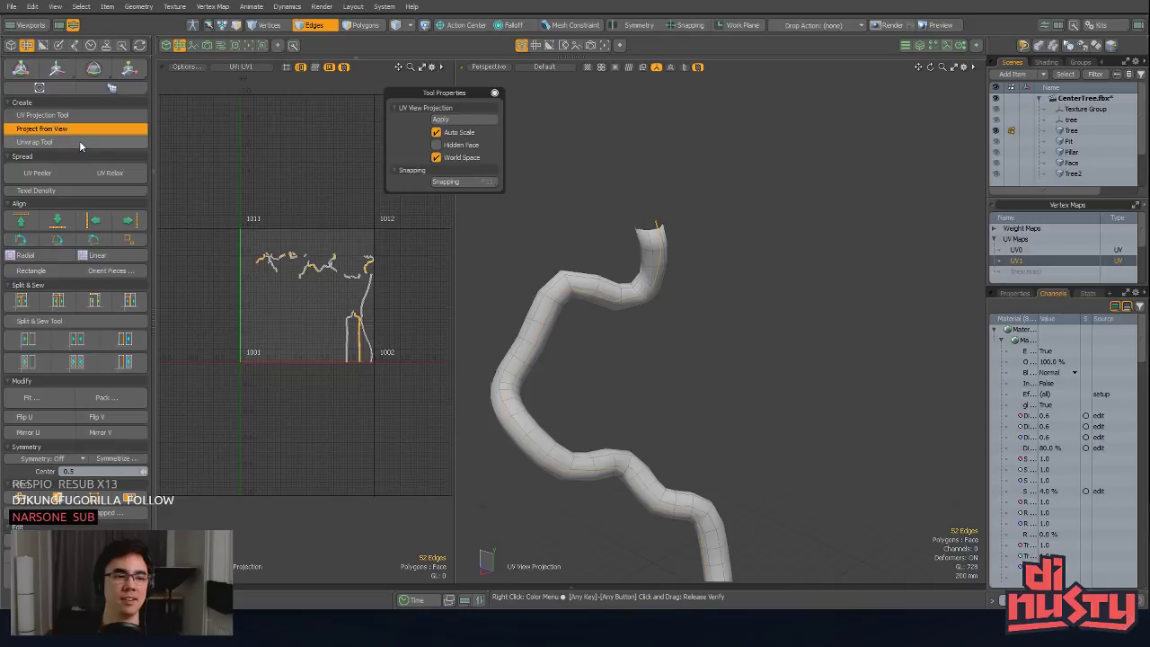
pyautogui.click(108, 142)
pyautogui.click(370, 331)
pyautogui.press('space')
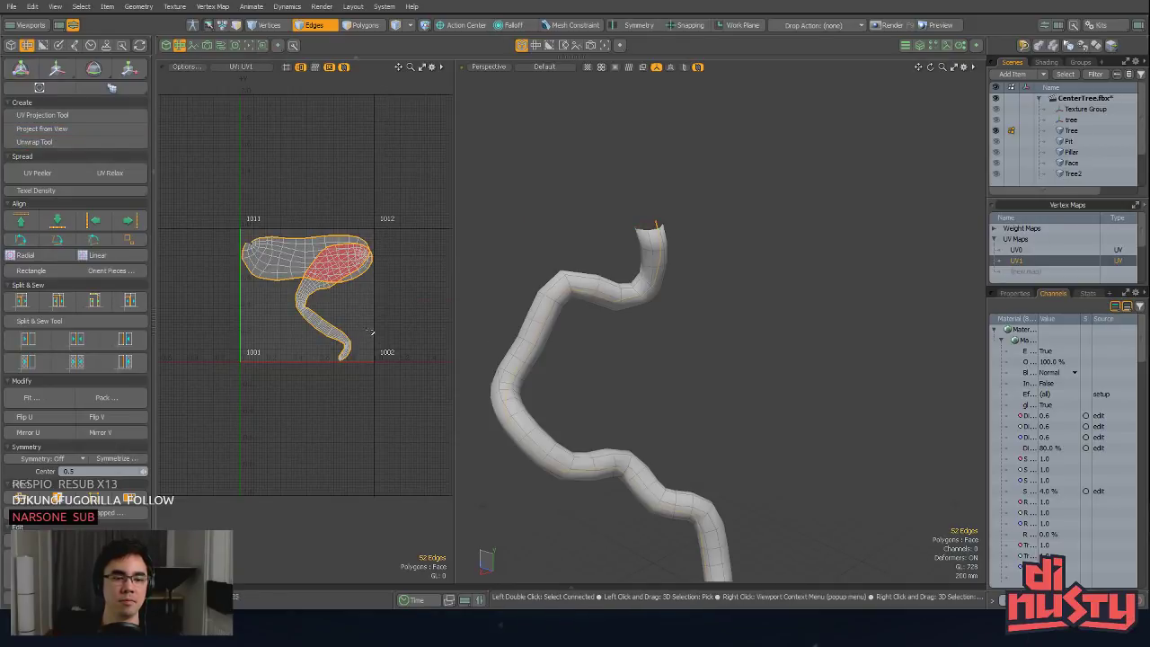
# Step: Select all connected polygons of the zigzag root and run Mesh Cleanup with every option enabled
pyautogui.scroll(-3, 670, 372)
pyautogui.keyDown('alt'); pyautogui.keyDown('shift'); pyautogui.moveTo(702, 443); pyautogui.dragTo(691, 231); pyautogui.keyUp('shift'); pyautogui.keyUp('alt')
pyautogui.scroll(-4, 331, 330)
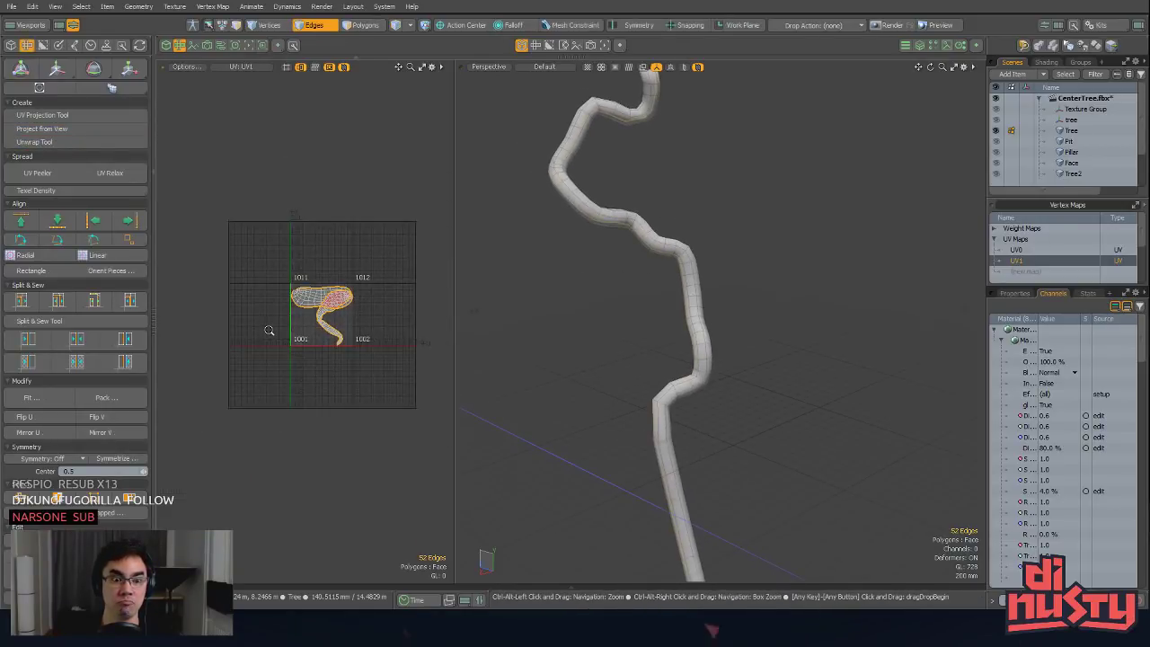
pyautogui.press('3')
pyautogui.doubleClick(694, 357)
pyautogui.keyDown('alt'); pyautogui.moveTo(694, 357); pyautogui.dragTo(791, 306); pyautogui.keyUp('alt')
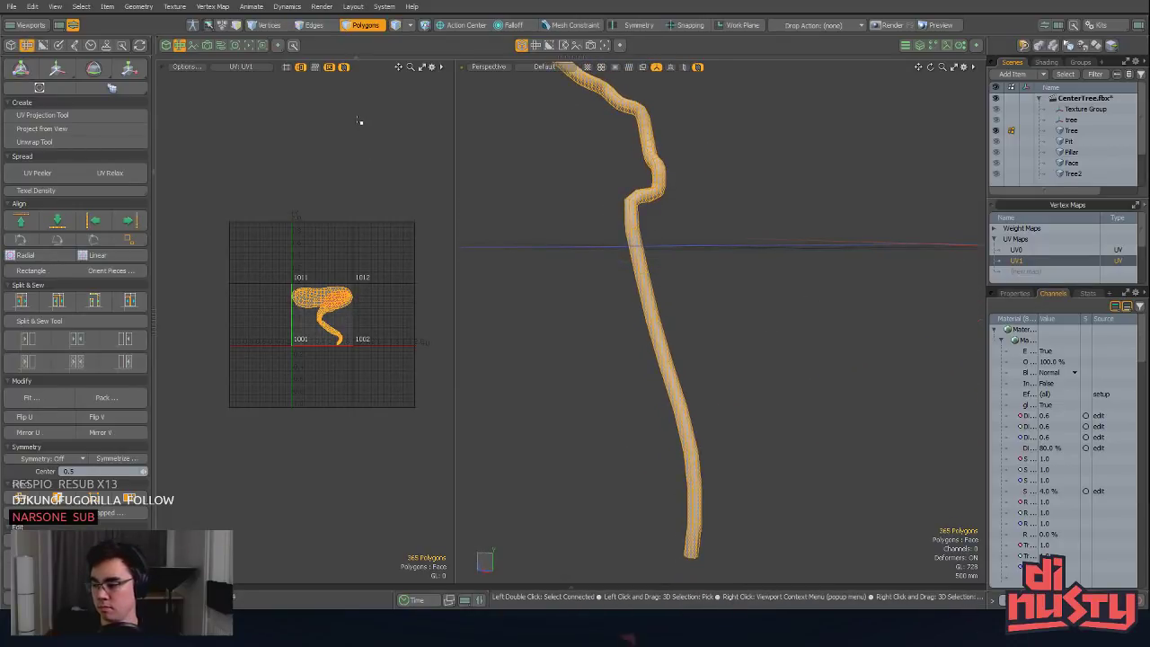
pyautogui.click(181, 8)
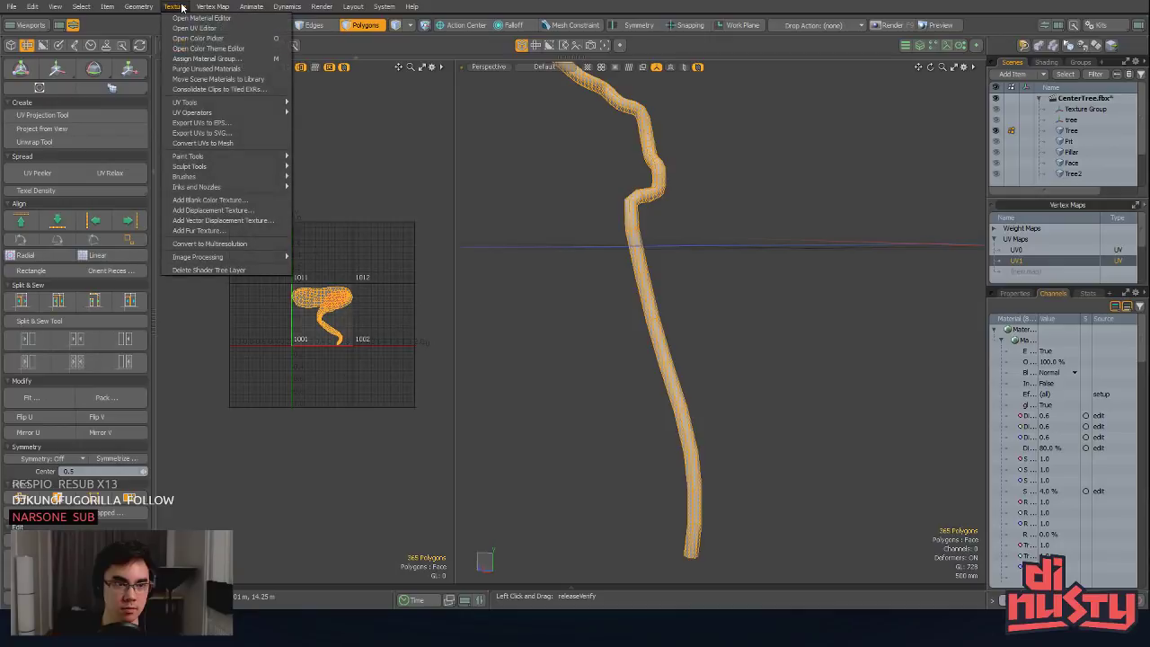
pyautogui.moveTo(149, 6)
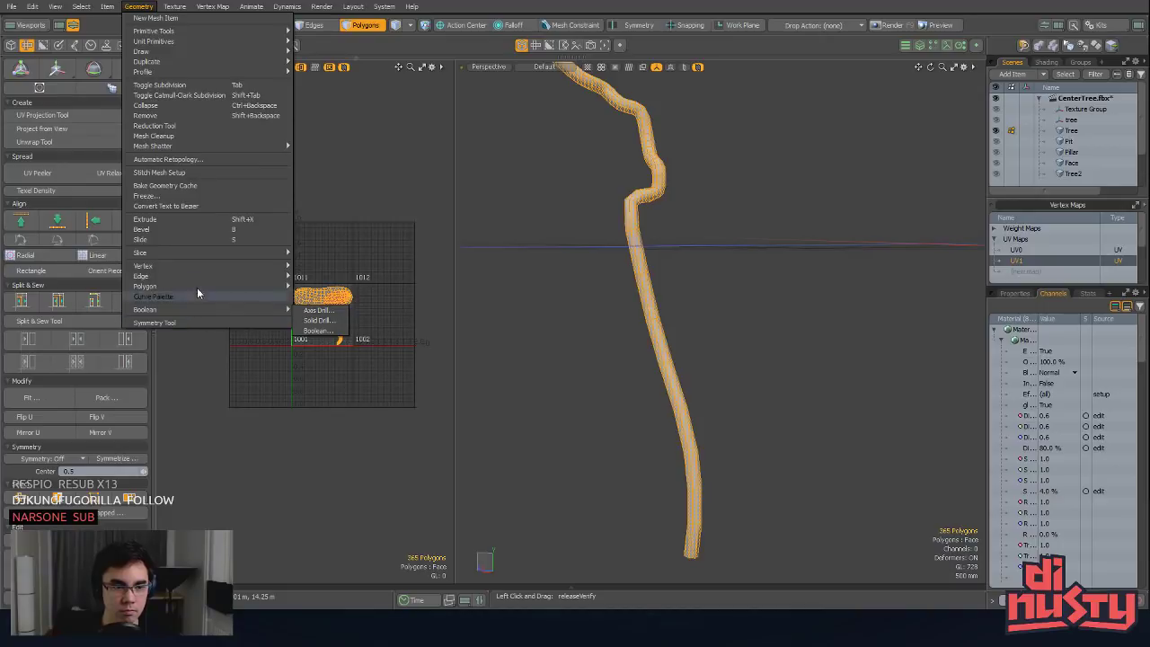
pyautogui.click(181, 136)
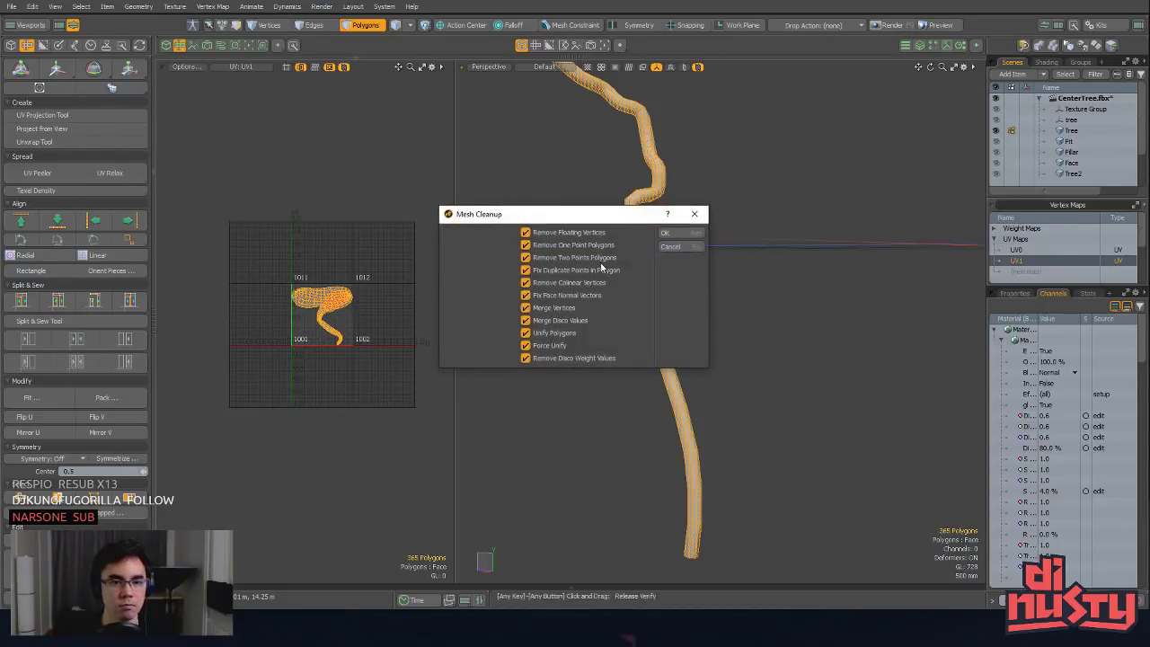
pyautogui.click(666, 233)
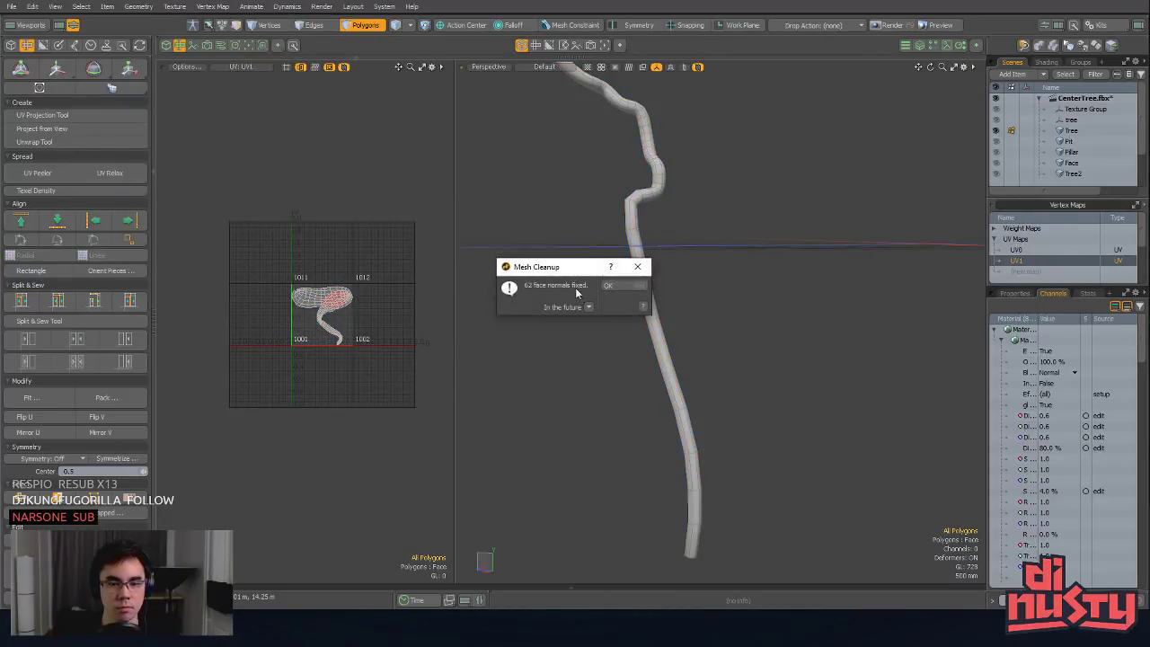
pyautogui.click(615, 286)
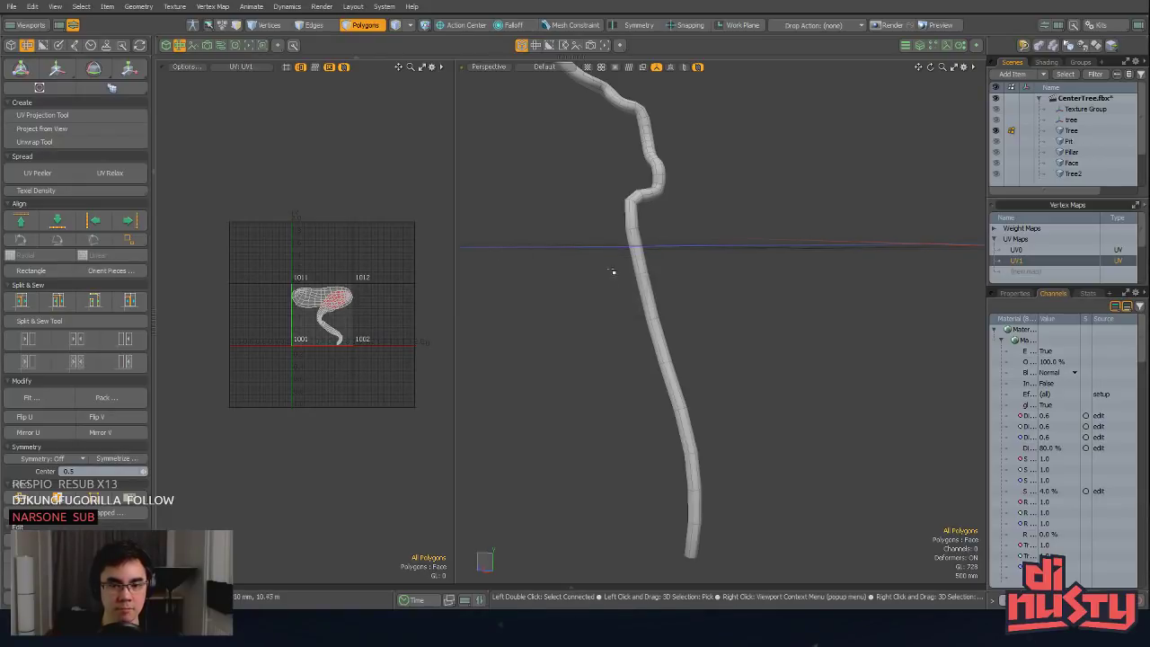
# Step: Clear the polygon selection and relax the root's overlapping UVs in Adaptive mode with 447 iterations
pyautogui.click(346, 294)
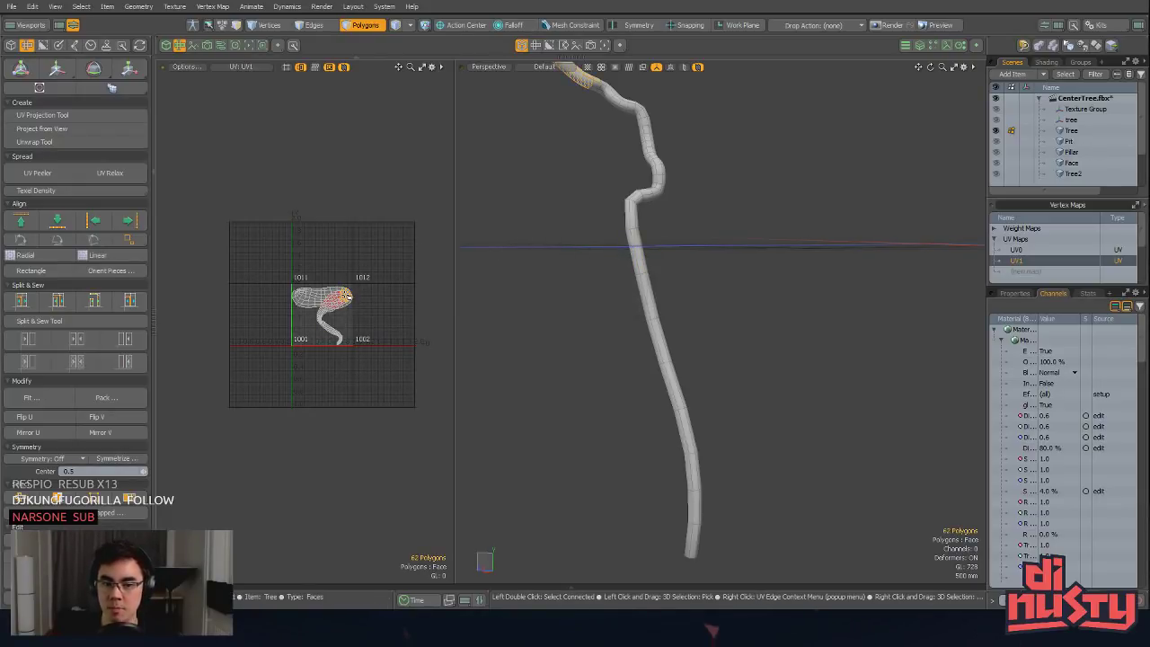
pyautogui.keyDown('shift'); pyautogui.click(345, 293); pyautogui.keyUp('shift')
pyautogui.click(386, 245)
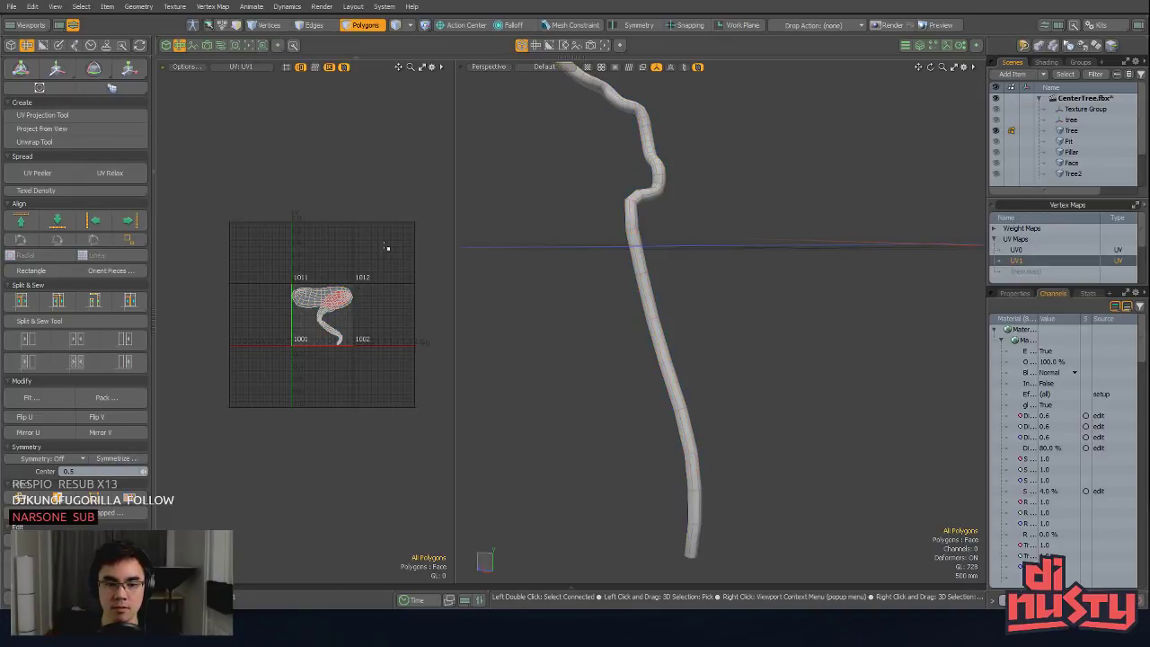
pyautogui.click(110, 172)
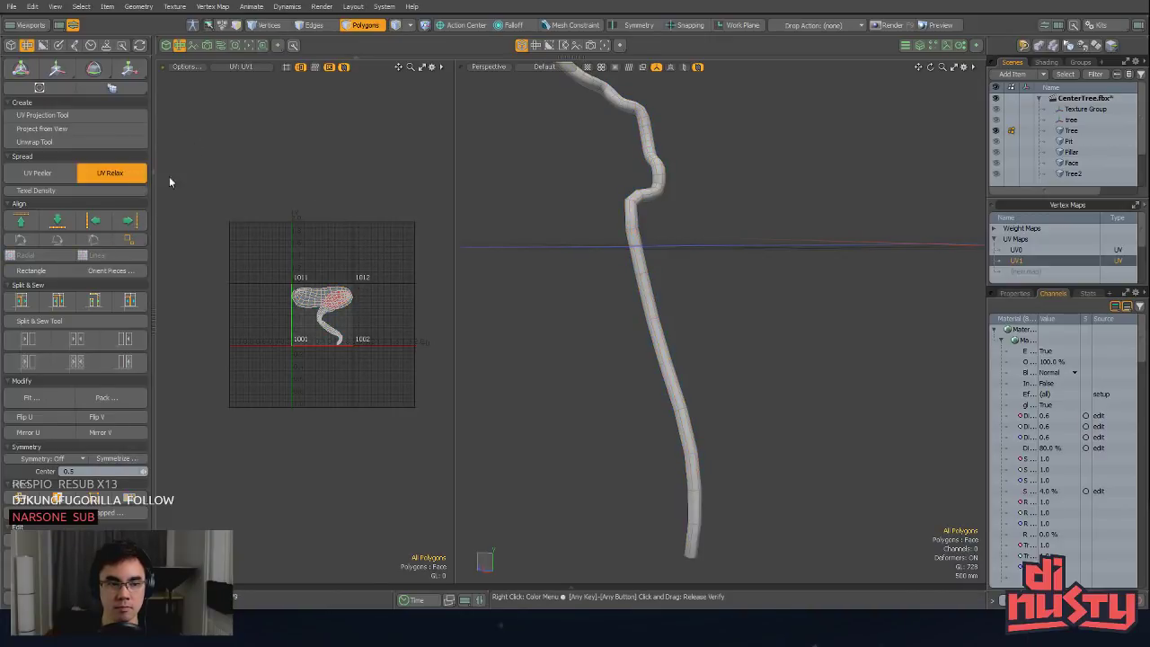
pyautogui.click(385, 160)
pyautogui.keyDown('ctrl'); pyautogui.keyDown('alt'); pyautogui.moveTo(363, 278); pyautogui.dragTo(462, 345); pyautogui.keyUp('alt'); pyautogui.keyUp('ctrl')
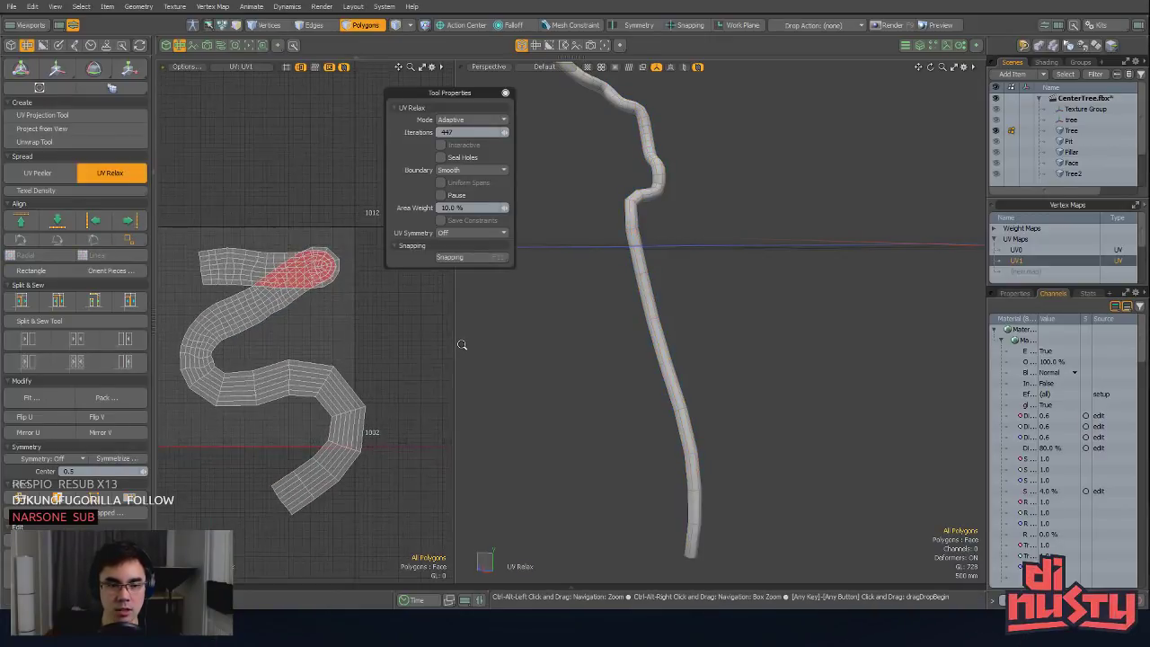
pyautogui.keyDown('ctrl'); pyautogui.keyDown('alt'); pyautogui.moveTo(389, 309); pyautogui.dragTo(248, 307); pyautogui.keyUp('alt'); pyautogui.keyUp('ctrl')
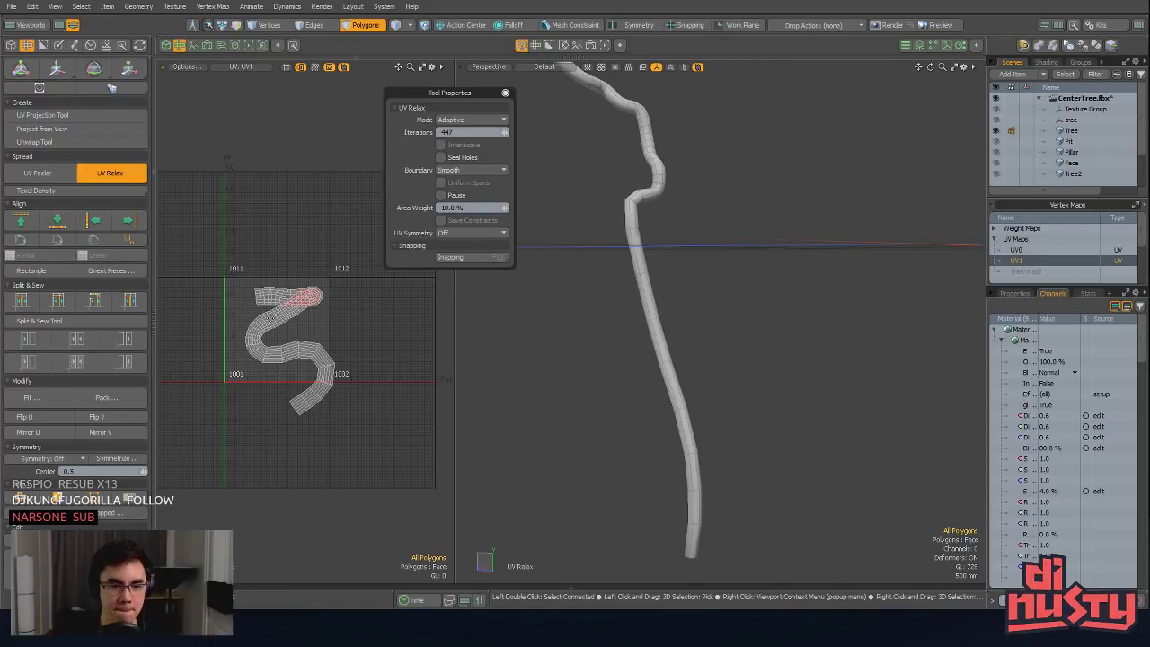
pyautogui.press('space')
# Step: Select the root's entire UV island, relax it once more in Adaptive mode, and clear the selection
pyautogui.keyDown('shift'); pyautogui.click(276, 308); pyautogui.keyUp('shift')
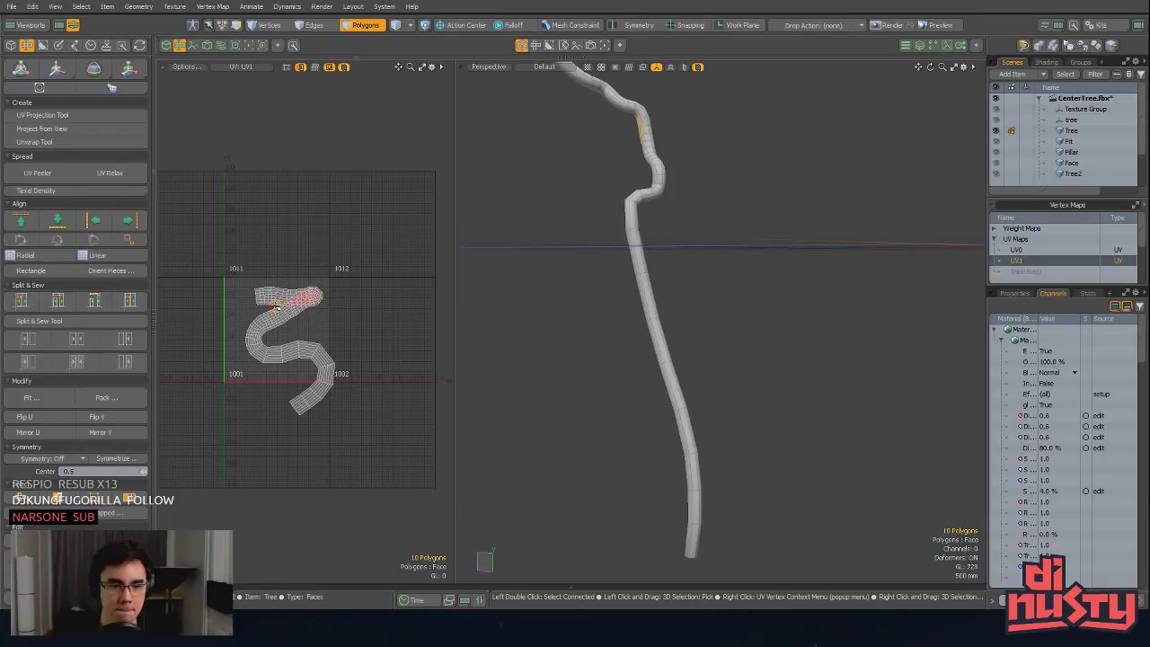
pyautogui.doubleClick(294, 301)
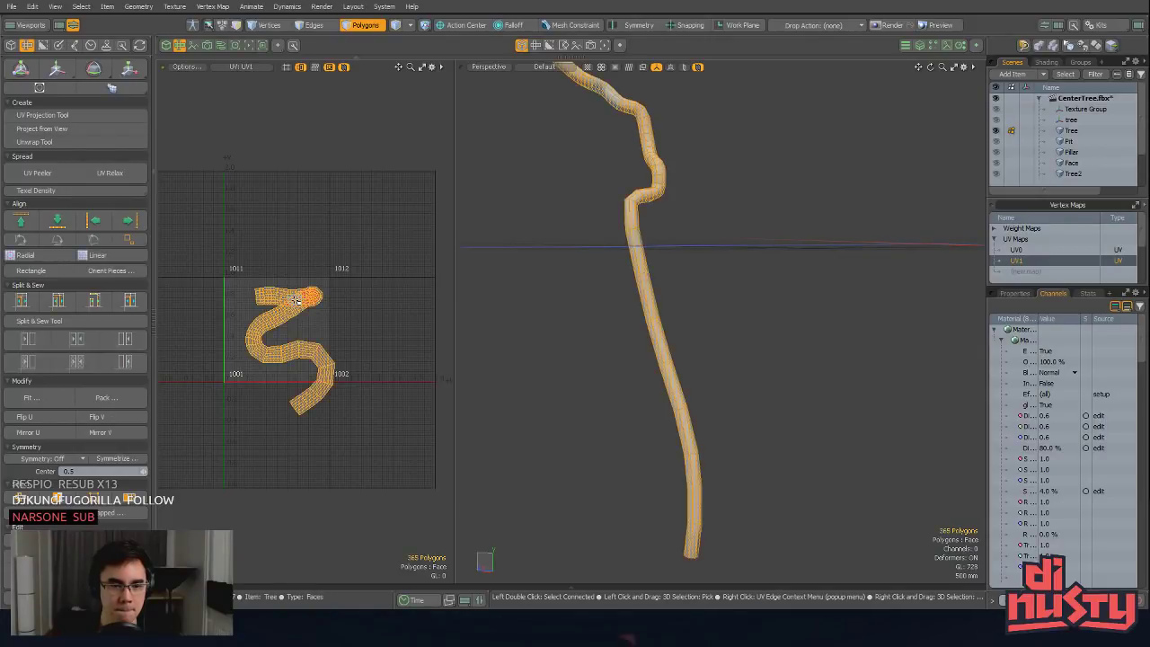
pyautogui.click(99, 175)
pyautogui.click(366, 175)
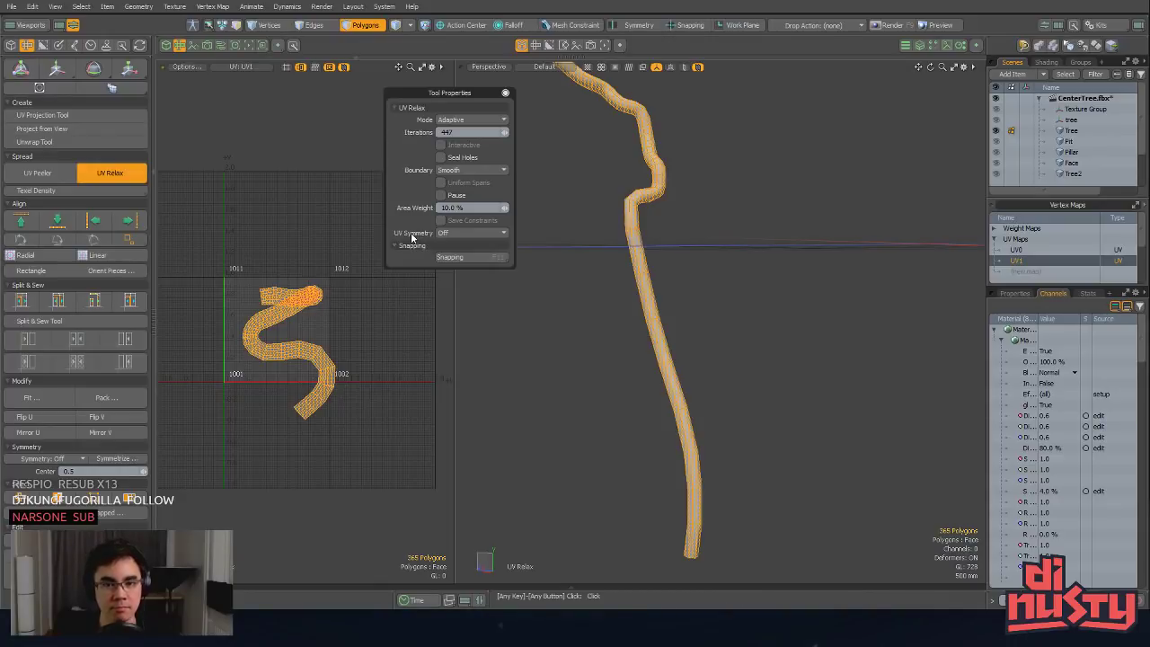
pyautogui.keyDown('alt'); pyautogui.moveTo(620, 224); pyautogui.dragTo(680, 258); pyautogui.keyUp('alt')
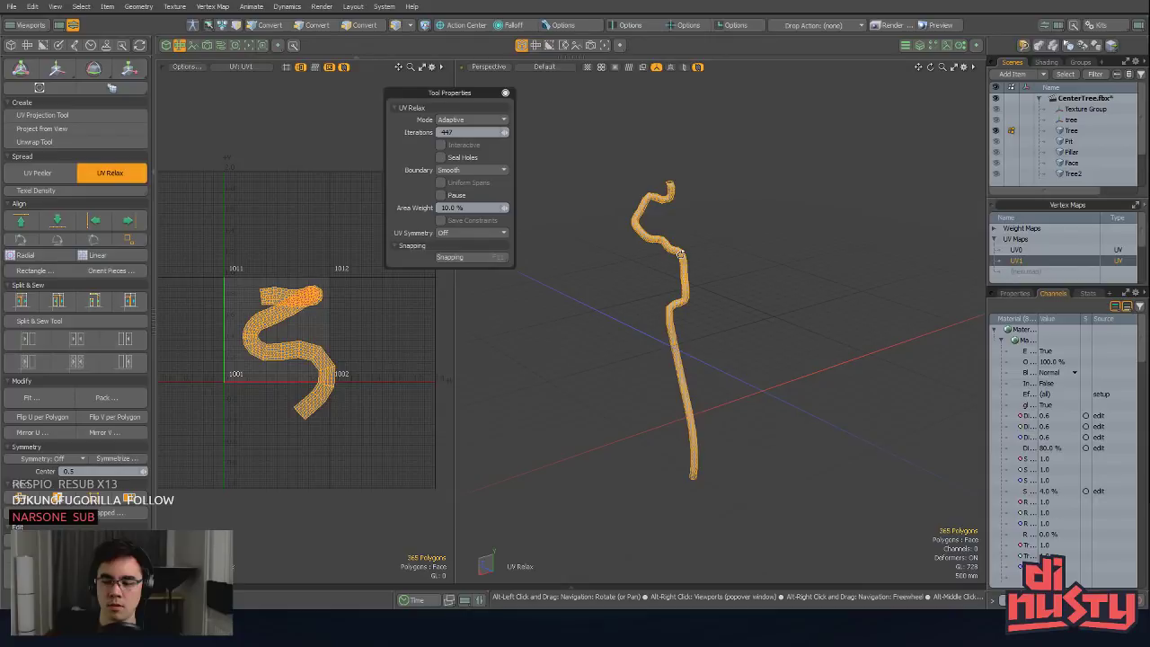
pyautogui.press('space')
pyautogui.click(749, 230)
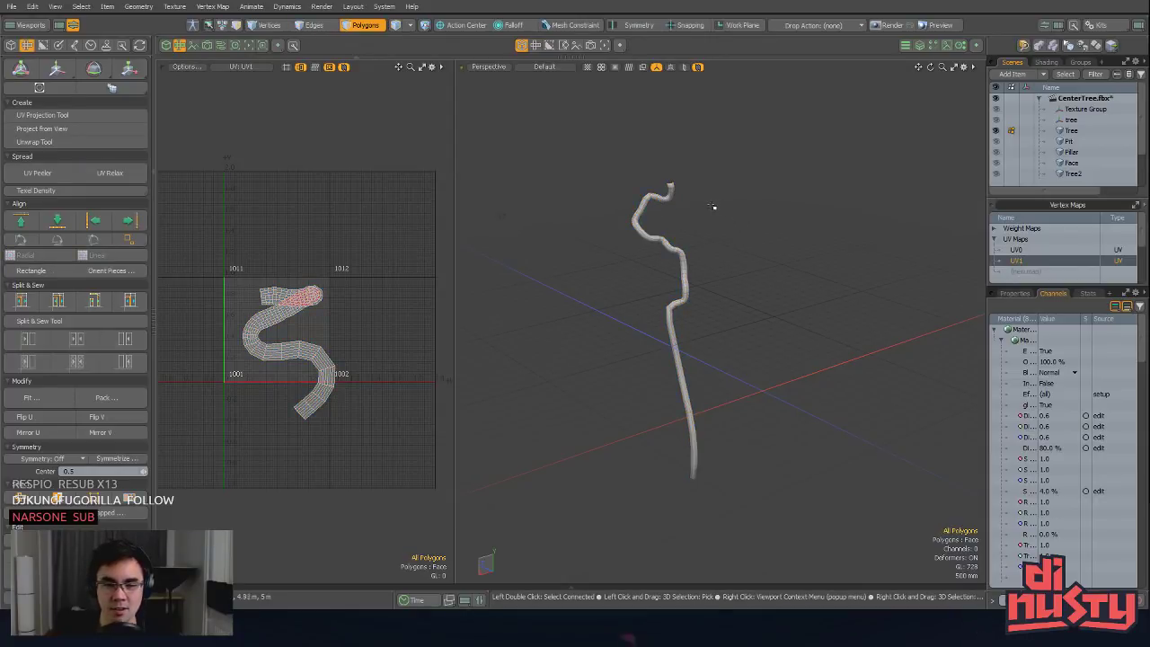
# Step: Reselect the root's UV island and relax it in Angle Based mode with 460 iterations and Interactive enabled
pyautogui.doubleClick(303, 302)
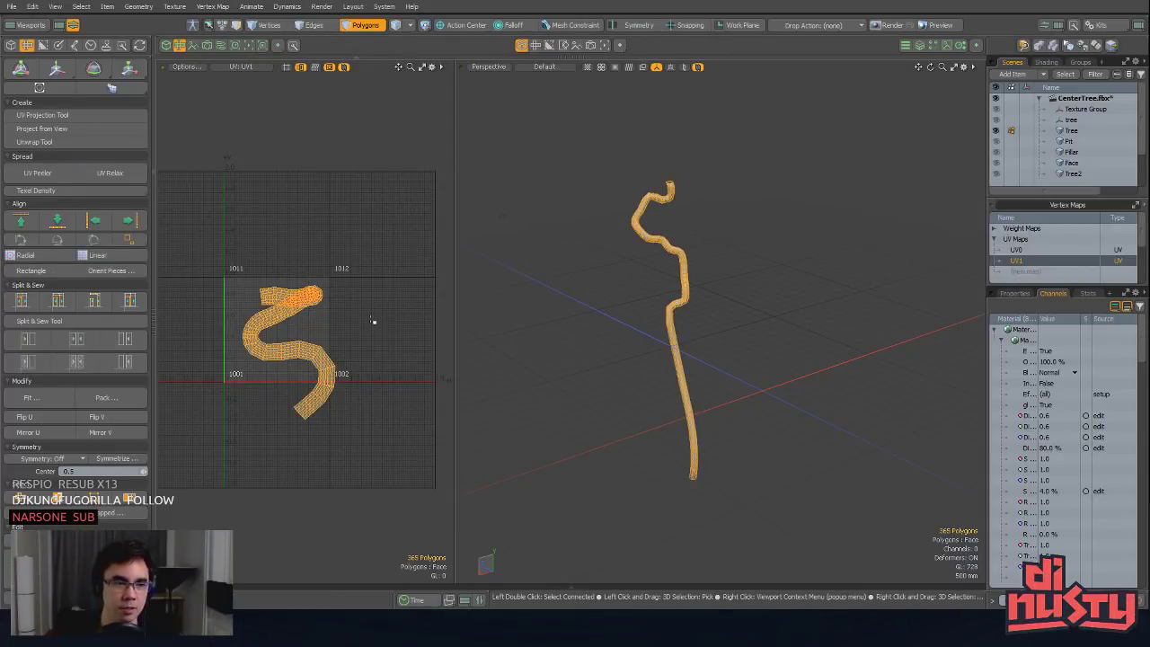
pyautogui.click(124, 173)
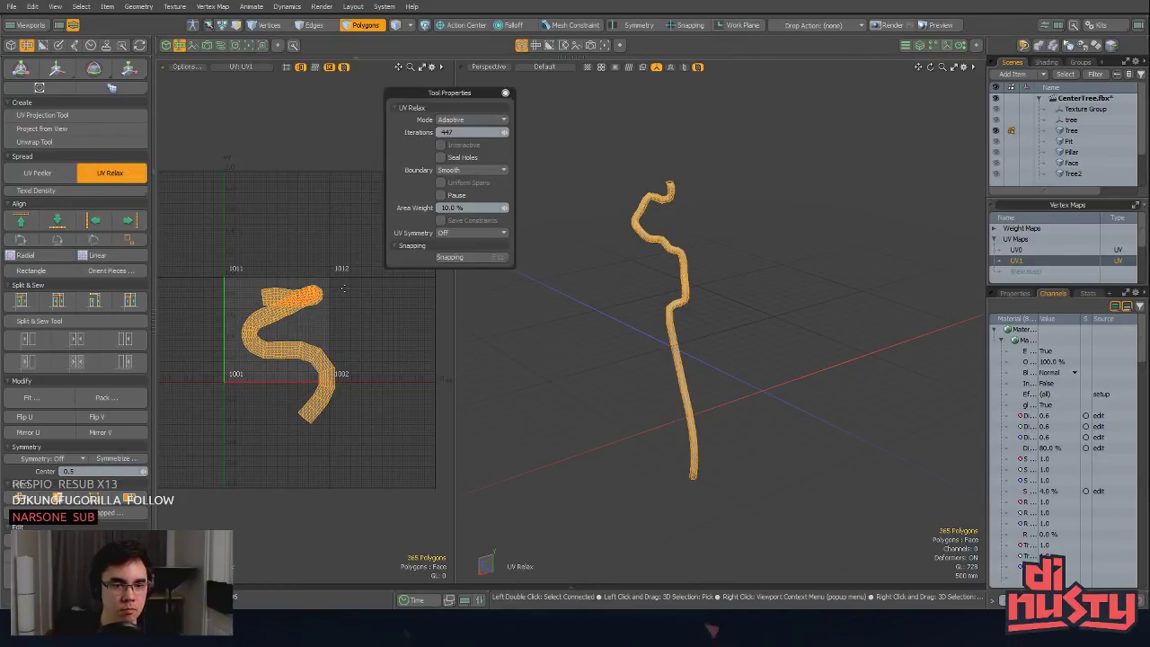
pyautogui.click(472, 120)
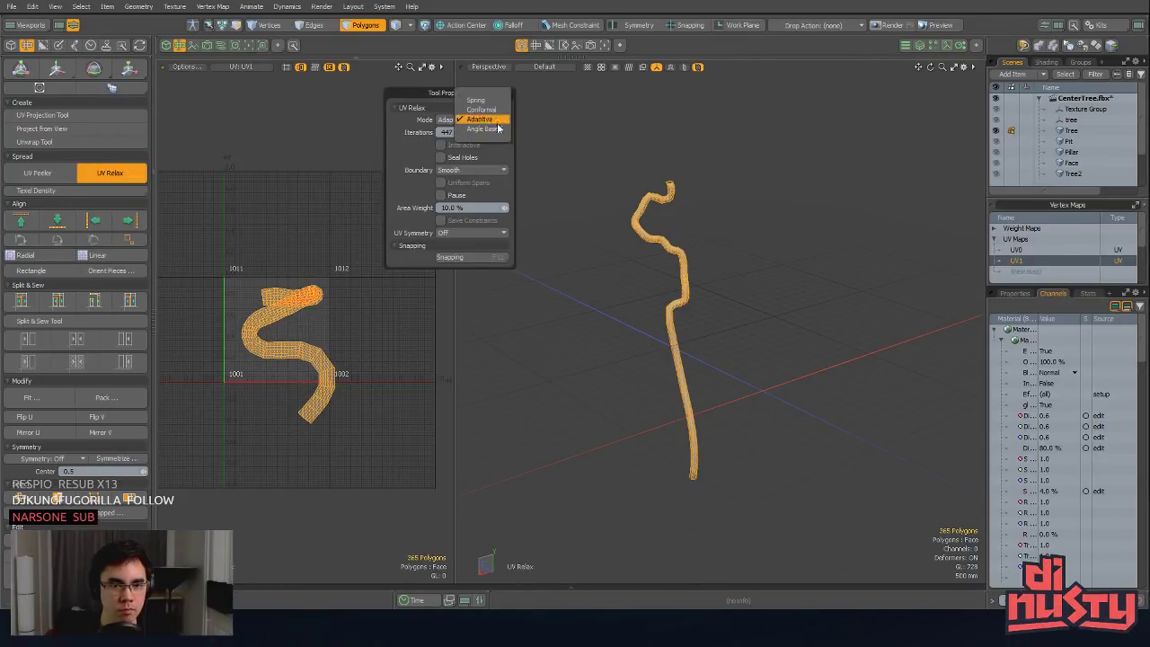
pyautogui.click(485, 129)
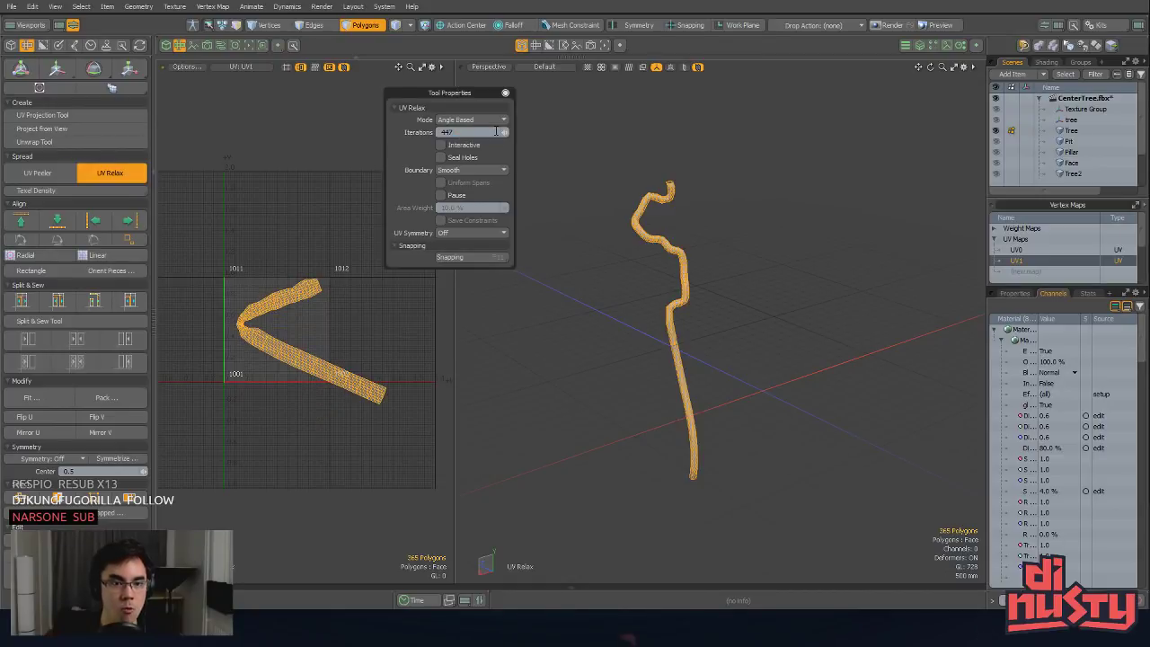
pyautogui.moveTo(548, 136); pyautogui.dragTo(552, 136)
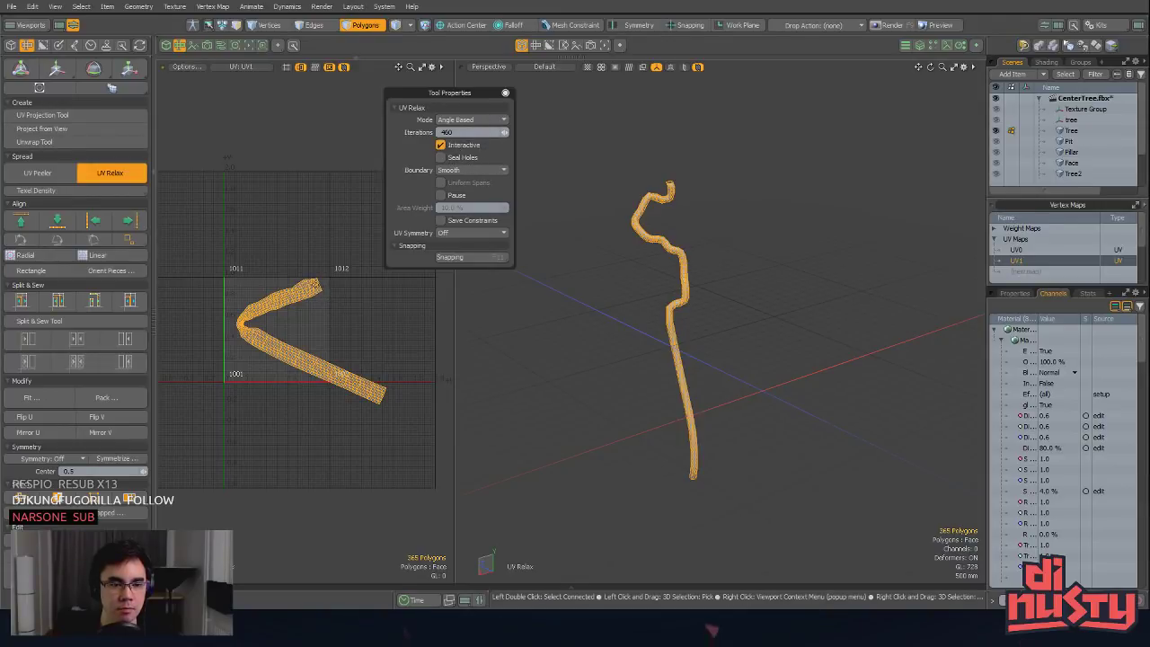
# Step: Pin the bent UV strip at both ends and its bend, moving the pins to straighten it into a vertical strip
pyautogui.click(316, 288)
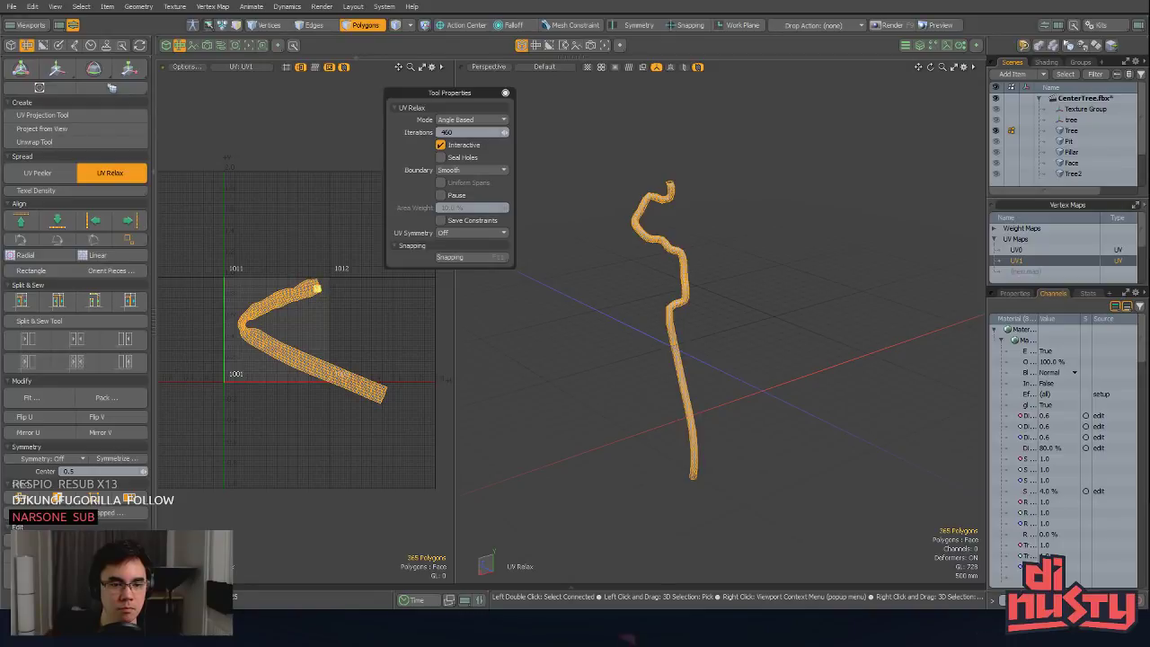
pyautogui.moveTo(316, 287); pyautogui.dragTo(295, 255)
pyautogui.click(241, 323)
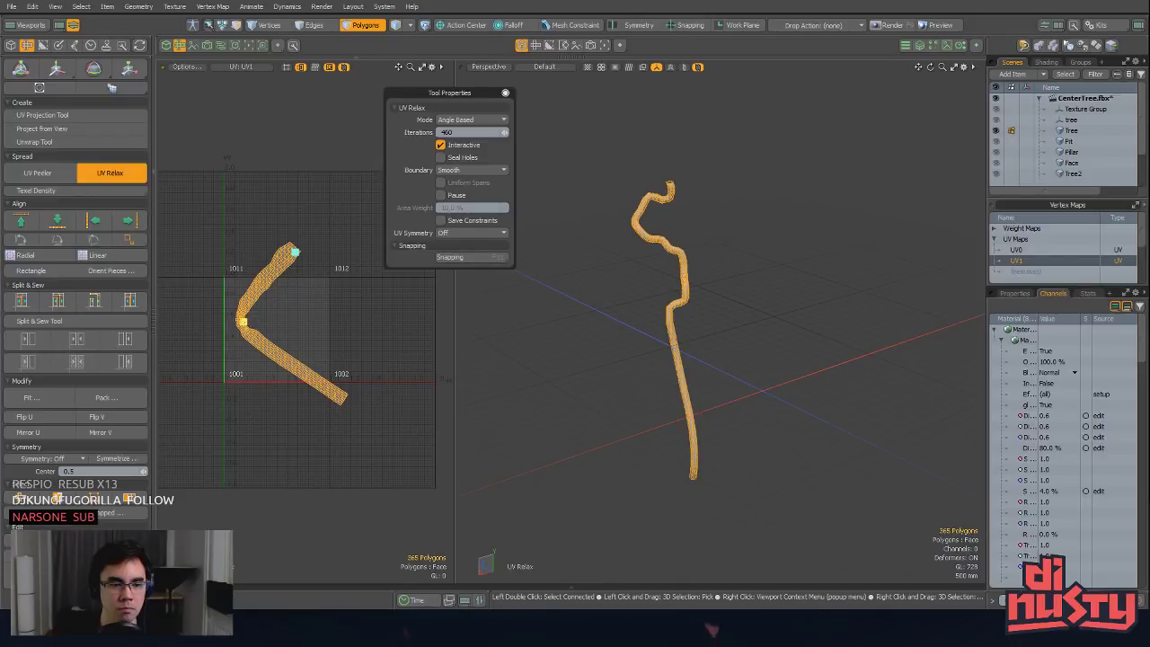
pyautogui.moveTo(241, 322); pyautogui.dragTo(298, 322)
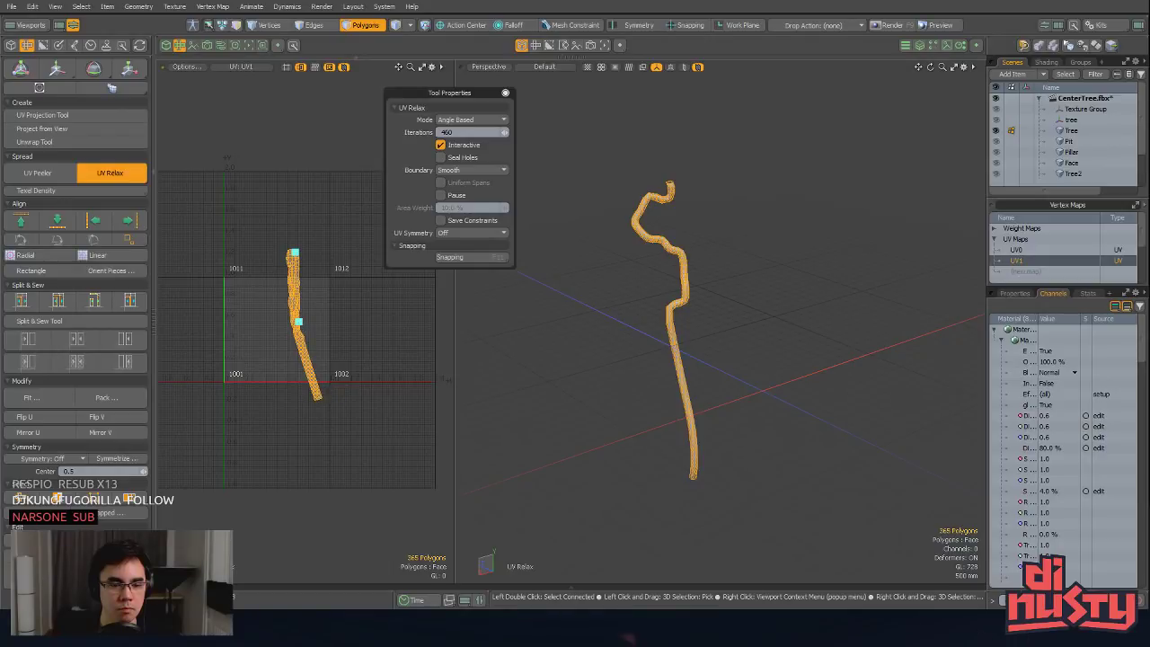
pyautogui.click(316, 399)
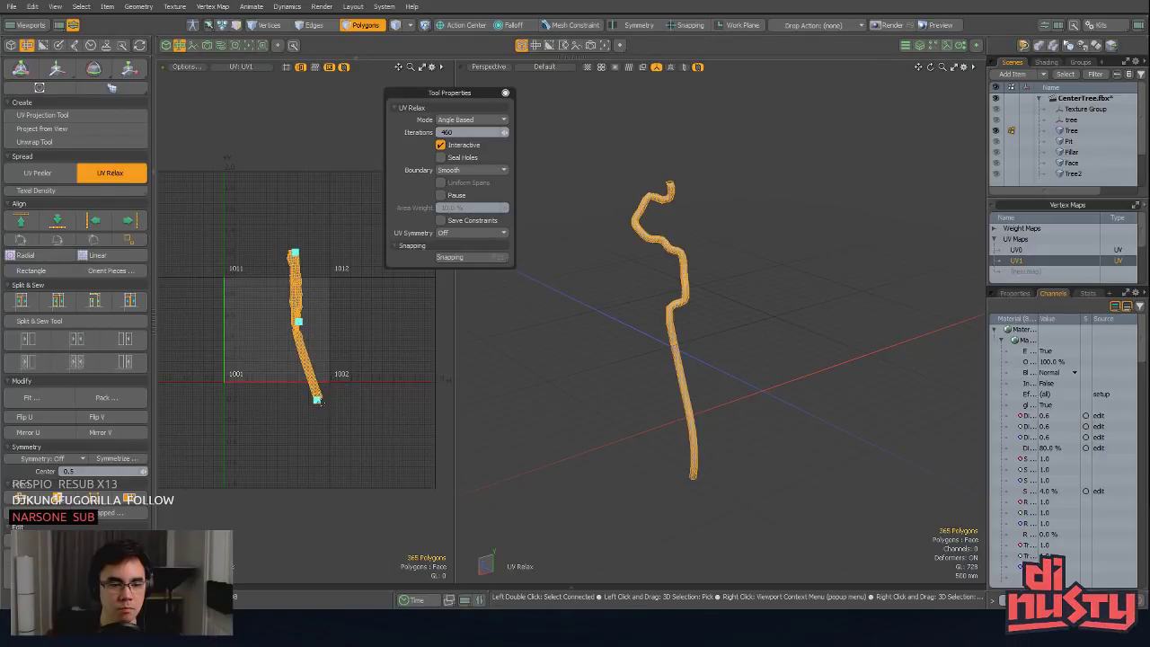
pyautogui.moveTo(316, 399); pyautogui.dragTo(291, 443)
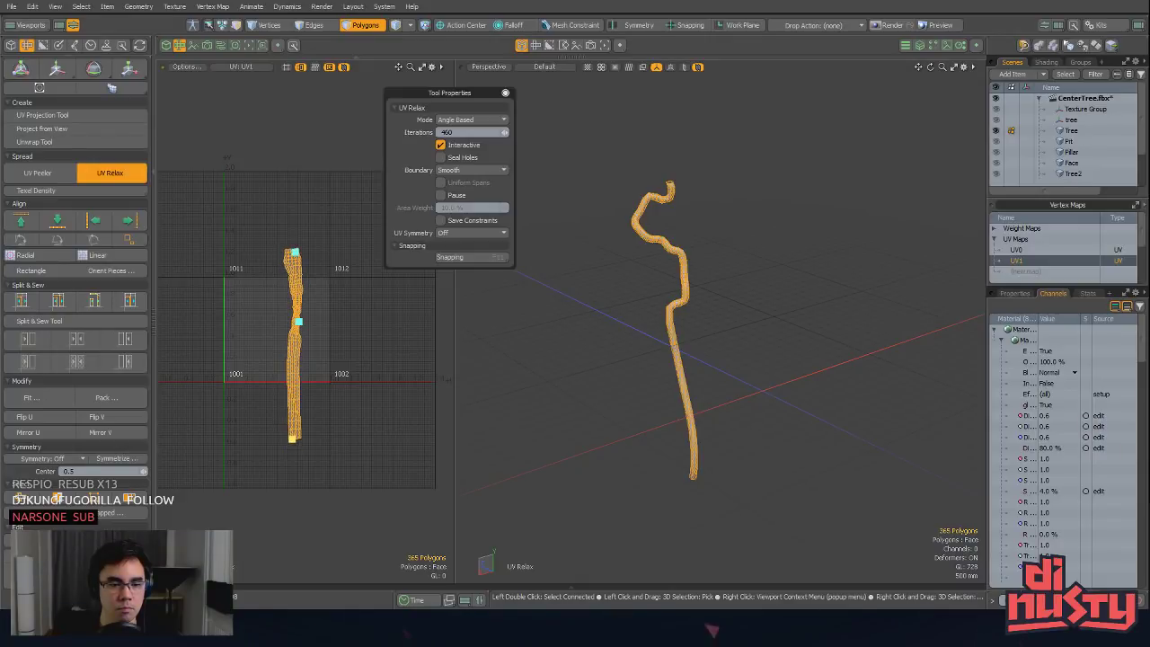
# Step: Adjust the upper pins and add one between them to even out the strip's narrow section, then finish relaxing and deselect the root
pyautogui.keyDown('alt'); pyautogui.keyDown('shift'); pyautogui.moveTo(315, 287); pyautogui.dragTo(375, 352); pyautogui.keyUp('shift'); pyautogui.keyUp('alt')
pyautogui.keyDown('ctrl'); pyautogui.keyDown('alt'); pyautogui.moveTo(375, 351); pyautogui.dragTo(409, 354); pyautogui.keyUp('alt'); pyautogui.keyUp('ctrl')
pyautogui.keyDown('alt'); pyautogui.keyDown('shift'); pyautogui.moveTo(409, 354); pyautogui.dragTo(338, 349); pyautogui.keyUp('shift'); pyautogui.keyUp('alt')
pyautogui.moveTo(316, 238); pyautogui.dragTo(329, 247)
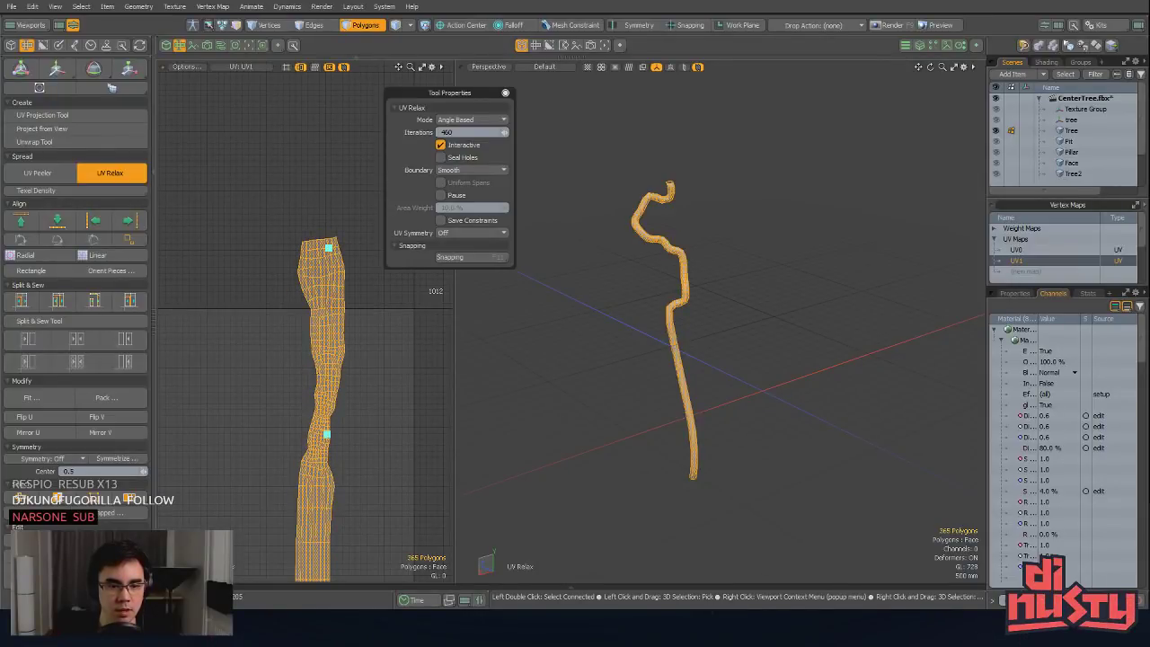
pyautogui.click(317, 377)
pyautogui.moveTo(316, 376); pyautogui.dragTo(310, 373)
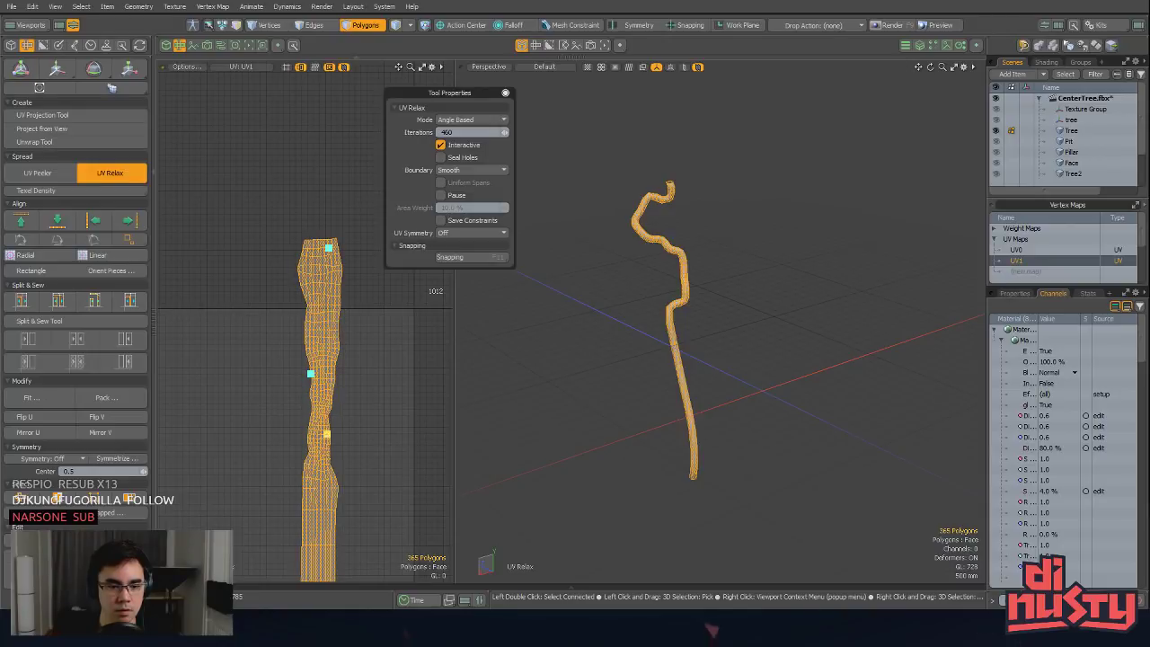
pyautogui.moveTo(326, 434); pyautogui.dragTo(287, 265)
pyautogui.scroll(-3, 283, 238)
pyautogui.keyDown('alt'); pyautogui.moveTo(331, 320); pyautogui.dragTo(340, 354); pyautogui.keyUp('alt')
pyautogui.press('space')
pyautogui.click(340, 354)
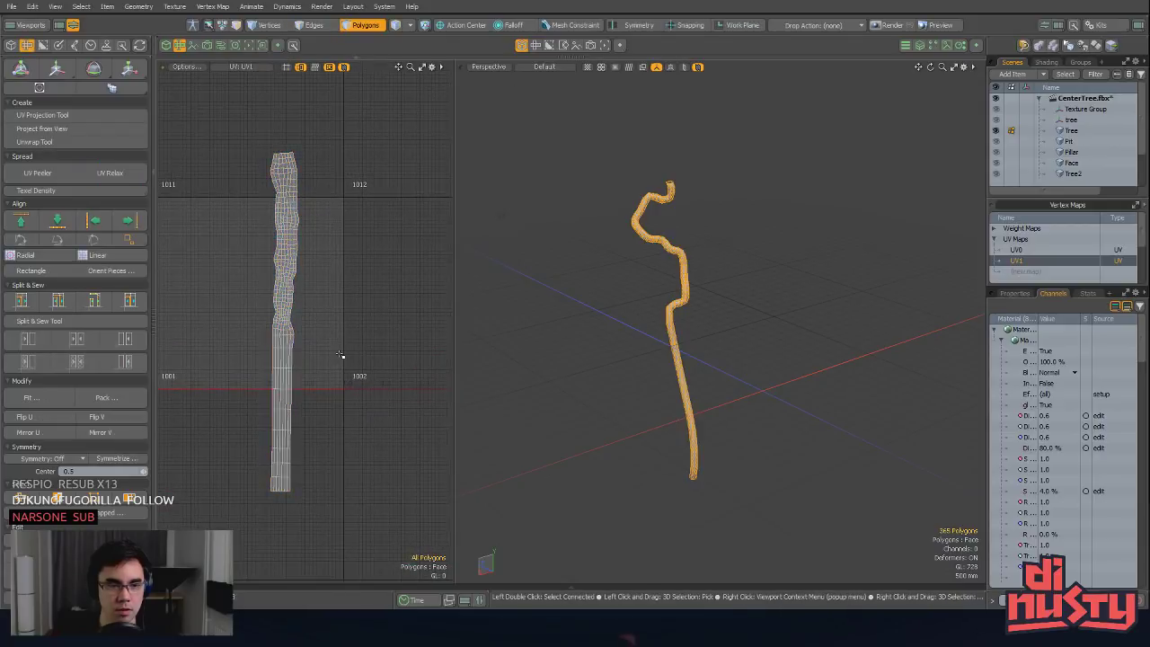
pyautogui.keyDown('alt'); pyautogui.moveTo(370, 227); pyautogui.dragTo(377, 252); pyautogui.keyUp('alt')
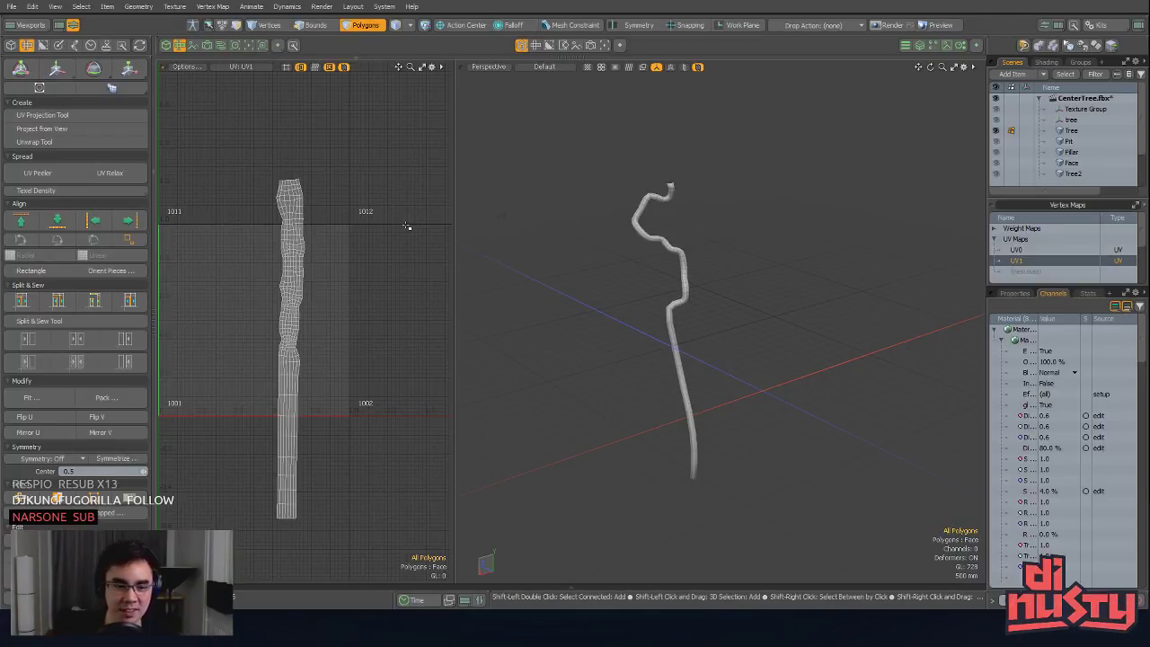
# Step: Try to straighten the root's whole UV island with the Rectangle operation, undo it, and deselect the root
pyautogui.doubleClick(288, 246)
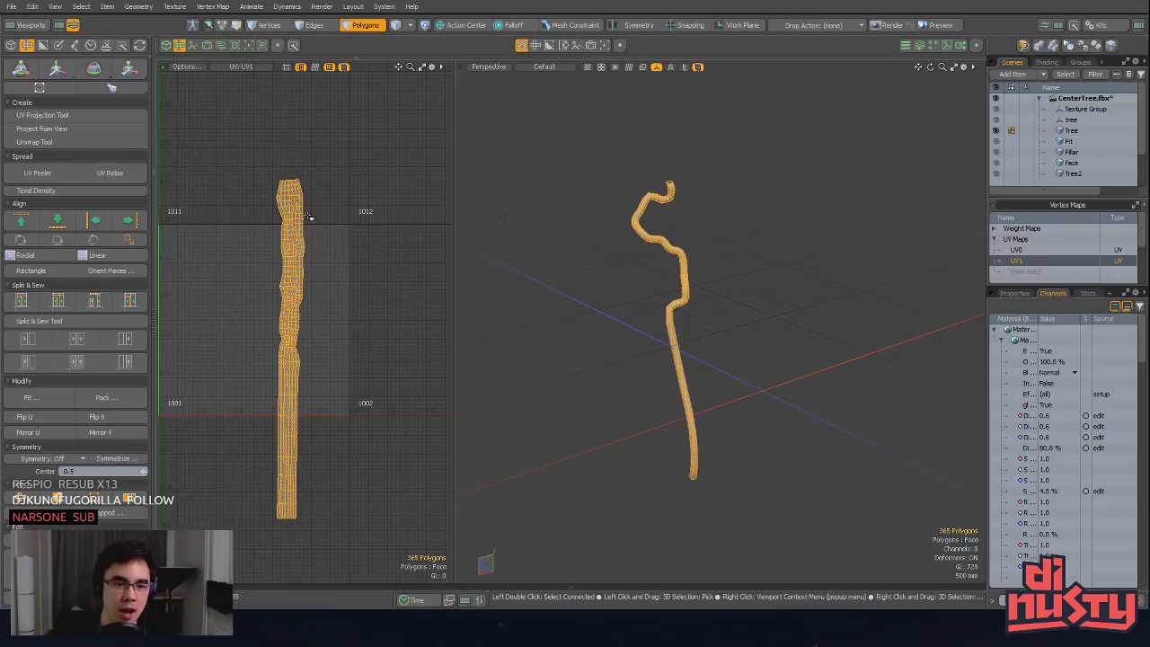
pyautogui.scroll(5, 365, 226)
pyautogui.keyDown('alt'); pyautogui.keyDown('shift'); pyautogui.moveTo(259, 251); pyautogui.dragTo(255, 145); pyautogui.keyUp('shift'); pyautogui.keyUp('alt')
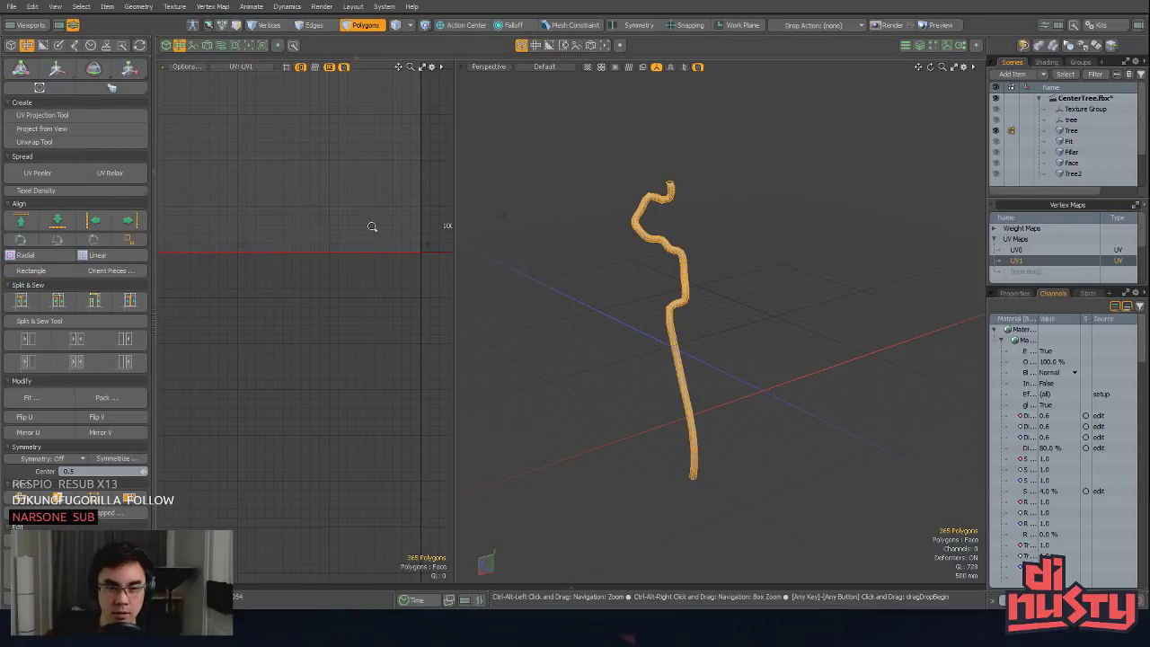
pyautogui.keyDown('ctrl'); pyautogui.keyDown('alt'); pyautogui.moveTo(372, 226); pyautogui.dragTo(244, 226); pyautogui.keyUp('alt'); pyautogui.keyUp('ctrl')
pyautogui.keyDown('alt'); pyautogui.keyDown('shift'); pyautogui.moveTo(315, 210); pyautogui.dragTo(315, 237); pyautogui.keyUp('shift'); pyautogui.keyUp('alt')
pyautogui.hotkey('ctrl', 'z')
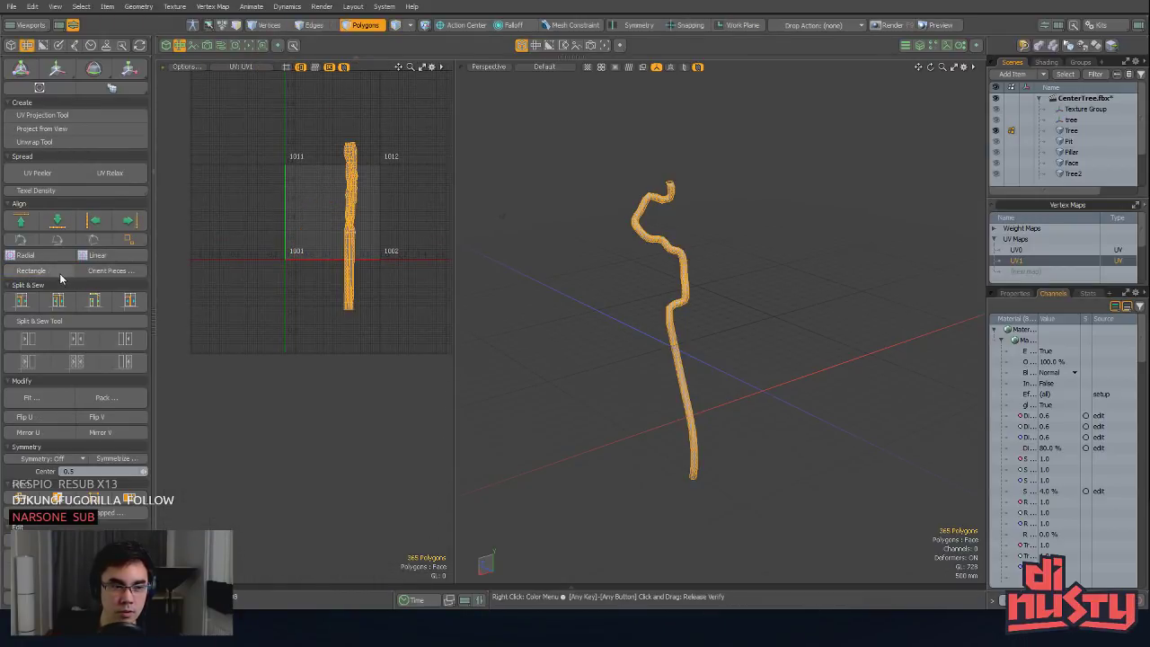
pyautogui.click(60, 272)
pyautogui.hotkey('ctrl', 'z')
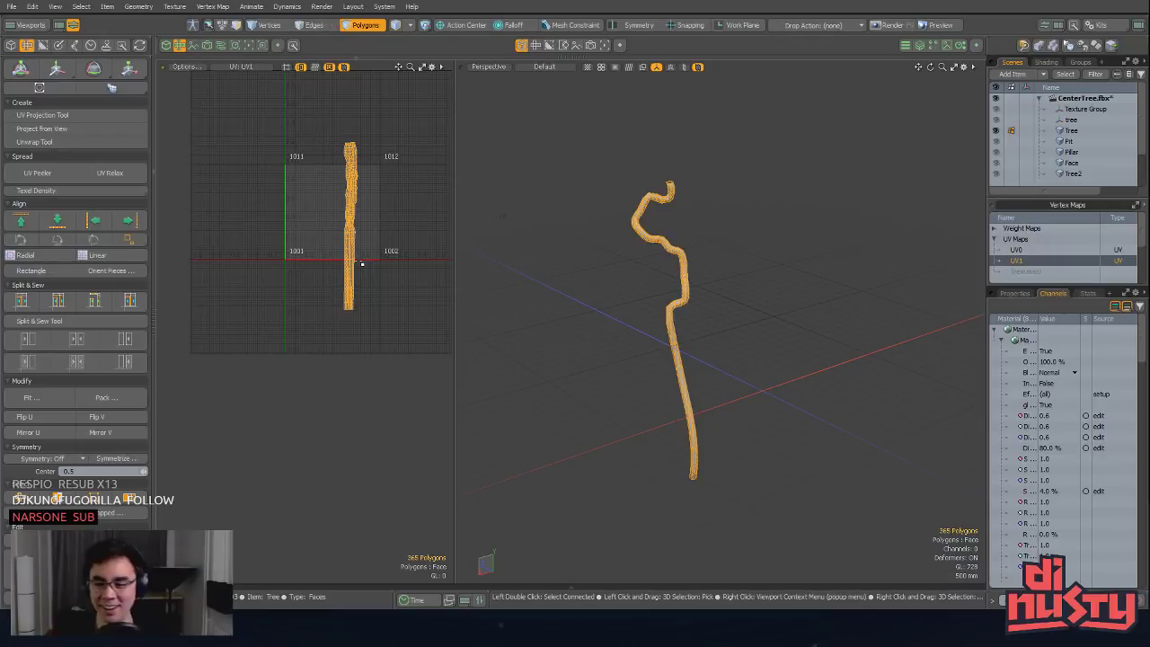
pyautogui.click(361, 263)
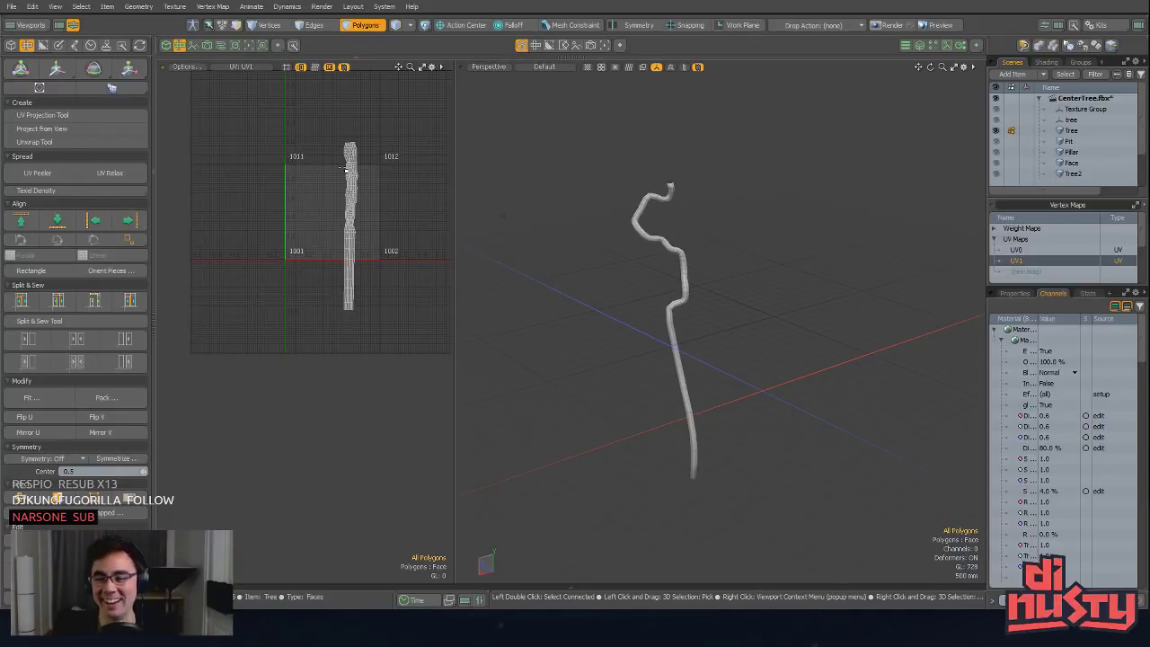
# Step: Unhide the remaining roots of the Tree mesh and leave nothing selected
pyautogui.keyDown('ctrl'); pyautogui.keyDown('alt'); pyautogui.moveTo(384, 218); pyautogui.dragTo(394, 218); pyautogui.keyUp('alt'); pyautogui.keyUp('ctrl')
pyautogui.keyDown('alt'); pyautogui.keyDown('shift'); pyautogui.moveTo(395, 219); pyautogui.dragTo(387, 255); pyautogui.keyUp('shift'); pyautogui.keyUp('alt')
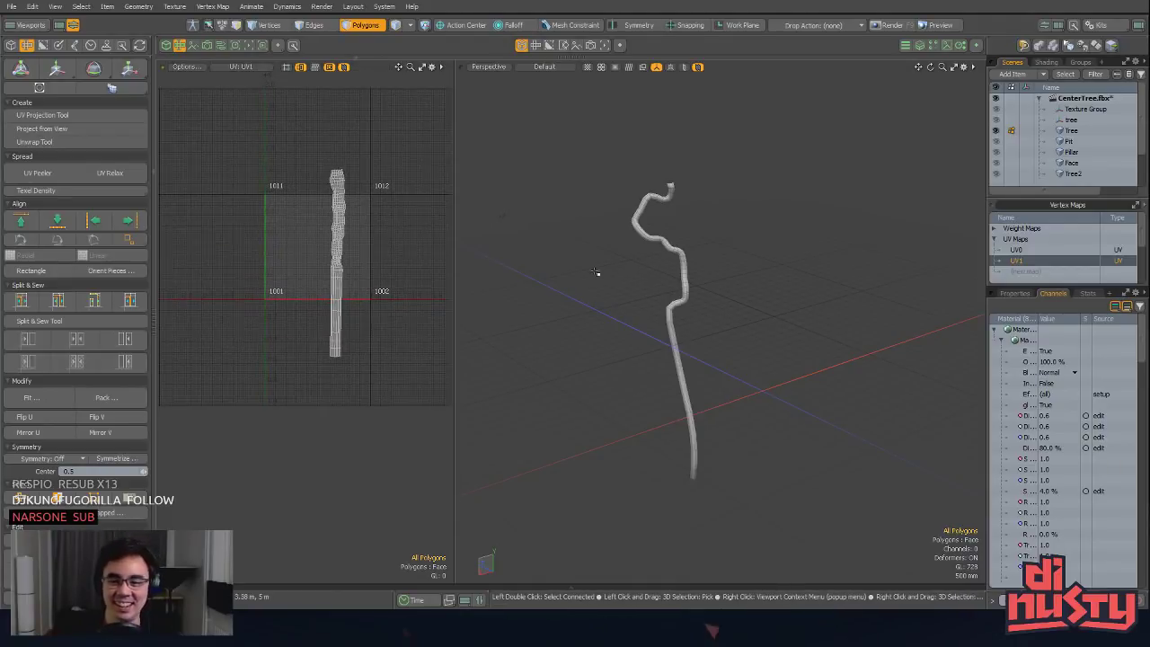
pyautogui.keyDown('alt'); pyautogui.keyDown('shift'); pyautogui.moveTo(715, 246); pyautogui.dragTo(594, 292); pyautogui.keyUp('shift'); pyautogui.keyUp('alt')
pyautogui.doubleClick(690, 267)
pyautogui.doubleClick(690, 268)
pyautogui.keyDown('alt'); pyautogui.keyDown('shift'); pyautogui.moveTo(665, 238); pyautogui.dragTo(679, 304); pyautogui.keyUp('shift'); pyautogui.keyUp('alt')
pyautogui.moveTo(678, 303)
pyautogui.keyDown('ctrl'); pyautogui.keyDown('alt'); pyautogui.mouseDown()
pyautogui.moveTo(803, 264)
pyautogui.moveTo(685, 306)
pyautogui.mouseUp(); pyautogui.keyUp('alt'); pyautogui.keyUp('ctrl')
pyautogui.press('u')
pyautogui.keyDown('alt'); pyautogui.keyDown('shift'); pyautogui.moveTo(685, 305); pyautogui.dragTo(790, 297); pyautogui.keyUp('shift'); pyautogui.keyUp('alt')
pyautogui.keyDown('ctrl'); pyautogui.keyDown('alt'); pyautogui.moveTo(791, 297); pyautogui.dragTo(826, 254); pyautogui.keyUp('alt'); pyautogui.keyUp('ctrl')
pyautogui.click(827, 255)
pyautogui.keyDown('ctrl'); pyautogui.keyDown('alt'); pyautogui.moveTo(685, 315); pyautogui.dragTo(729, 289); pyautogui.keyUp('alt'); pyautogui.keyUp('ctrl')
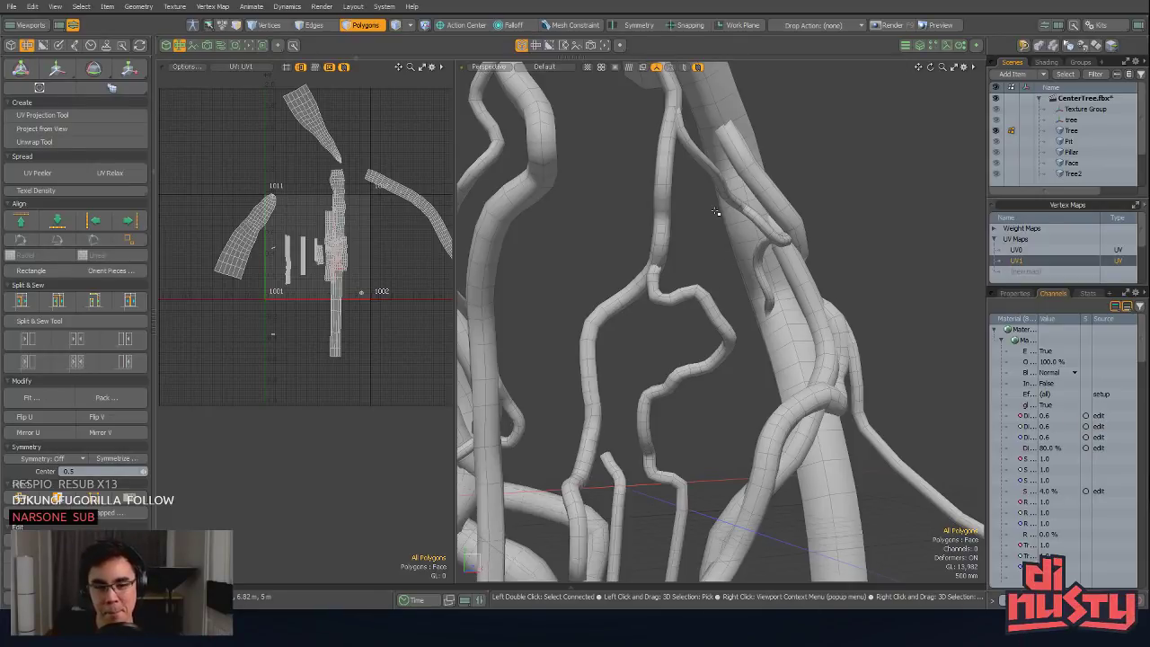
# Step: Rotate the thin side root's UV island upright beside the straightened strip and select a few of its polygons
pyautogui.keyDown('alt'); pyautogui.moveTo(698, 236); pyautogui.dragTo(561, 260); pyautogui.keyUp('alt')
pyautogui.doubleClick(669, 310)
pyautogui.press('e')
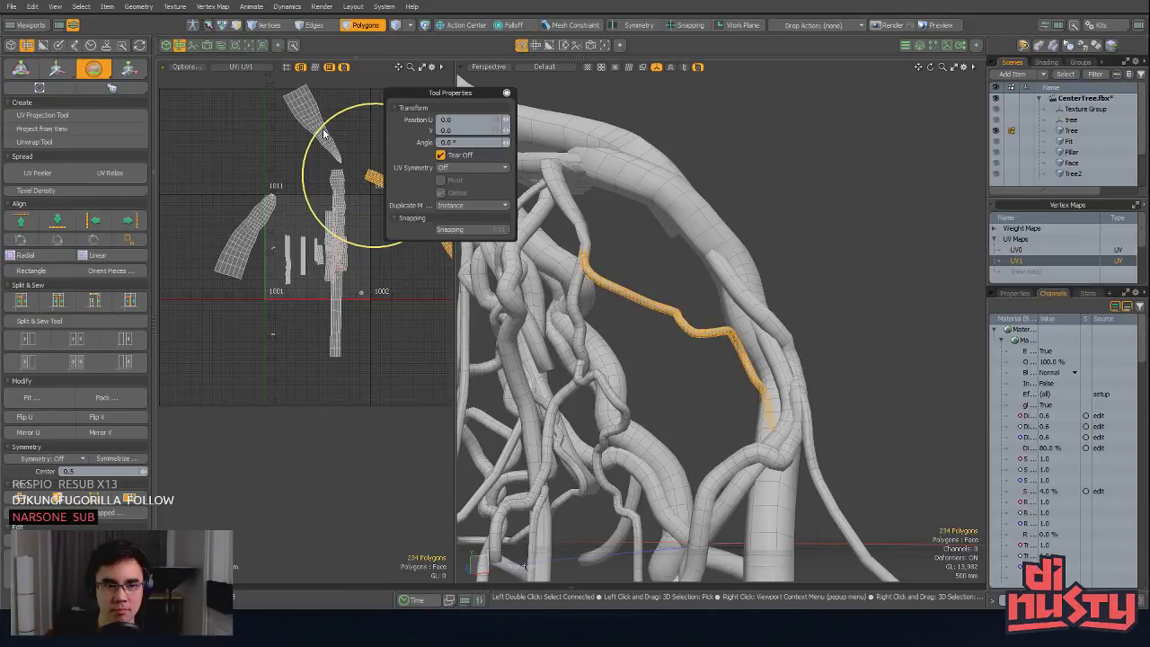
pyautogui.moveTo(337, 114); pyautogui.dragTo(397, 106)
pyautogui.press('space')
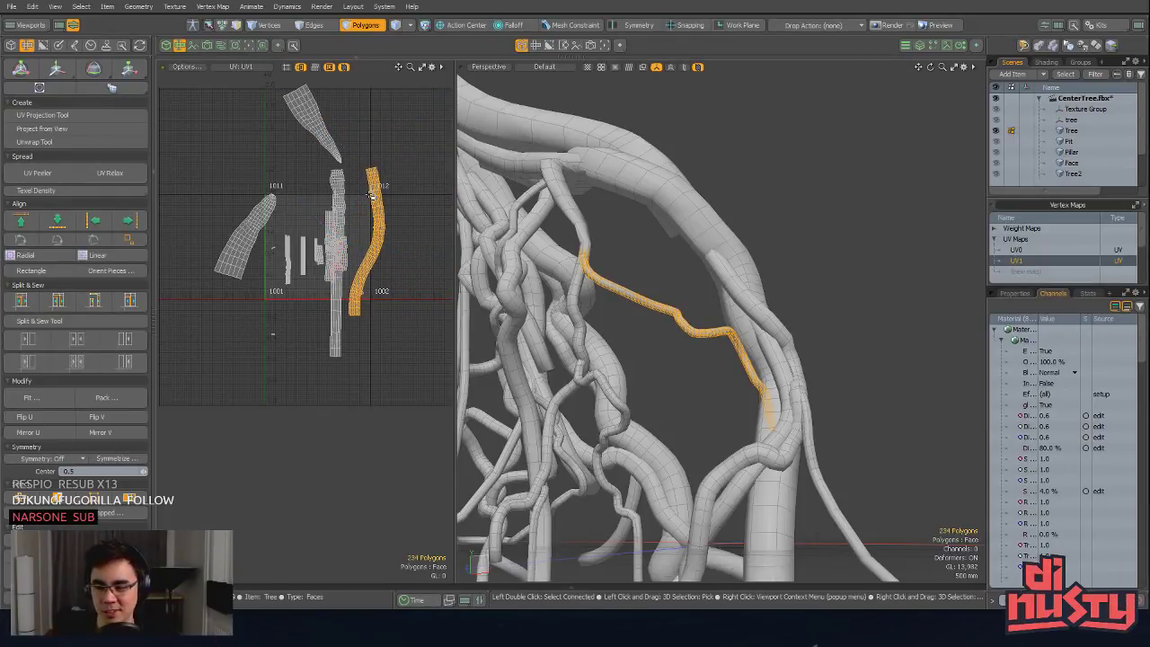
pyautogui.moveTo(372, 187); pyautogui.dragTo(376, 203)
pyautogui.scroll(-3, 374, 200)
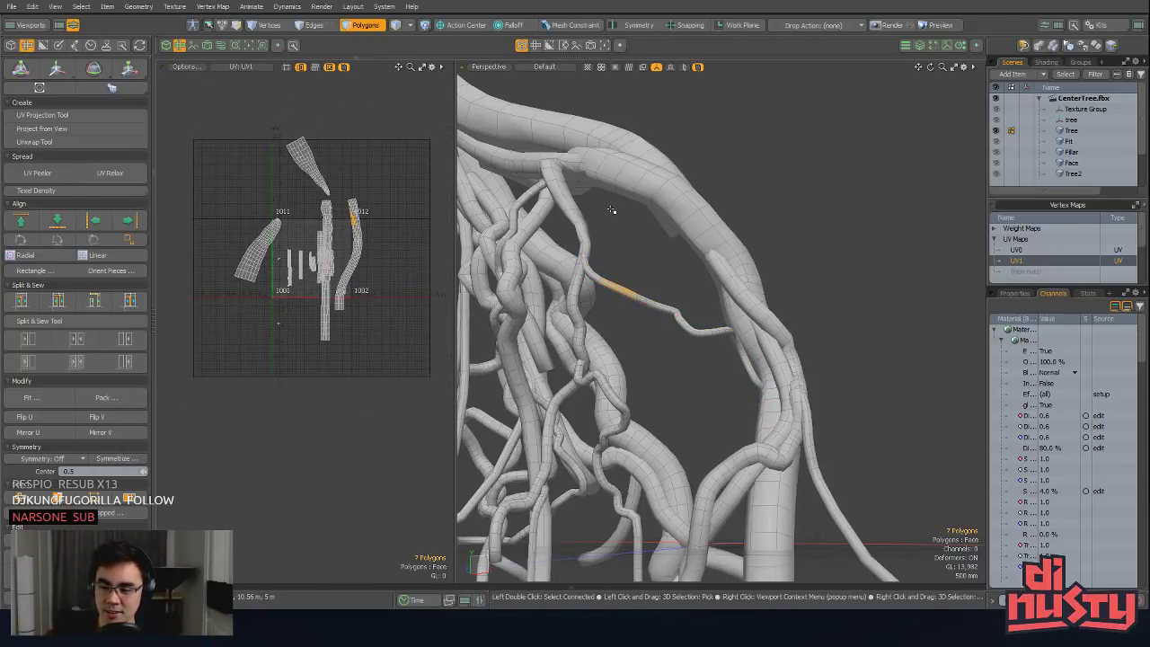
# Step: Switch to Unity and examine the roots and carved face on the tree up close
pyautogui.press('alt')
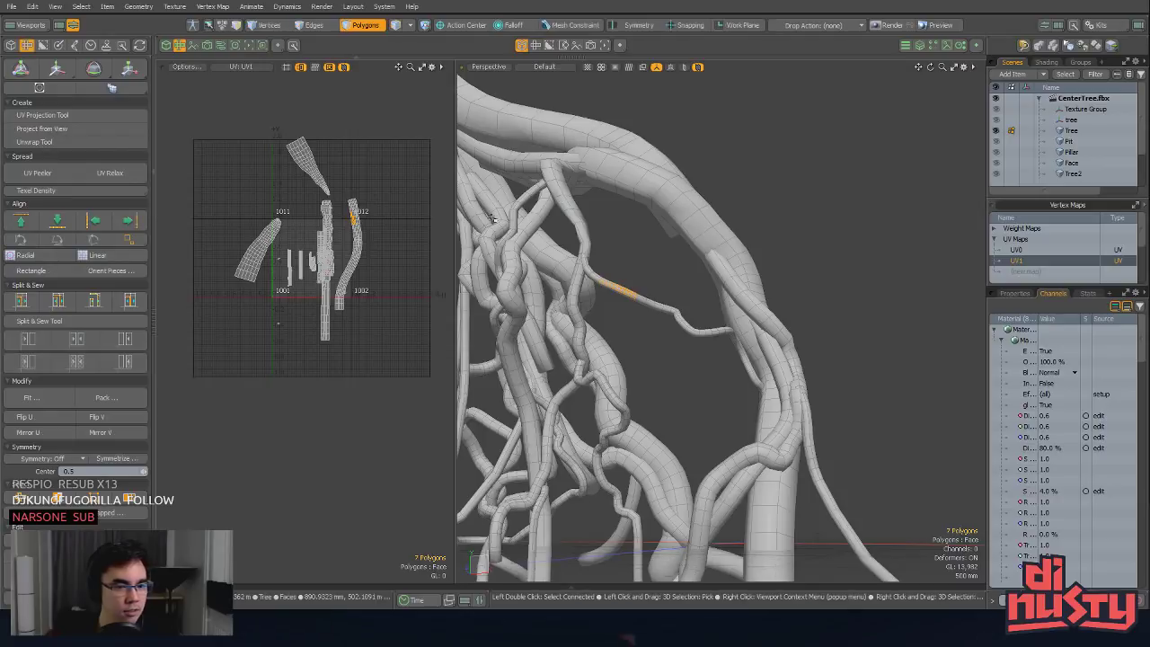
pyautogui.hotkey('alt', 'Tab')
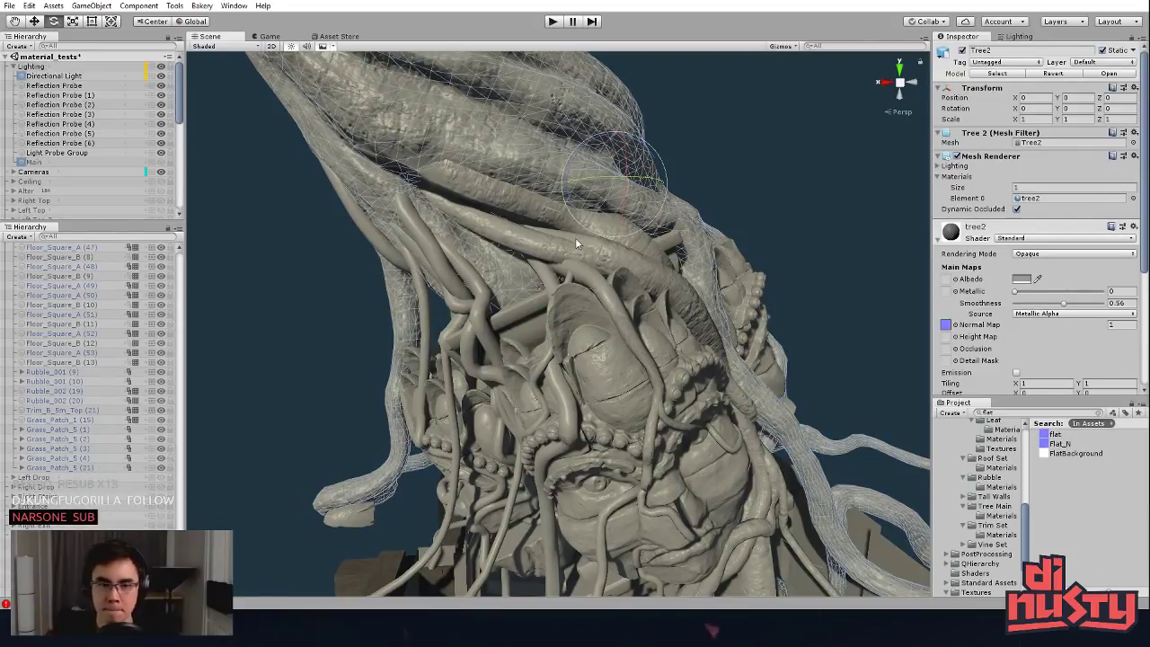
pyautogui.click(565, 284)
pyautogui.moveTo(565, 284)
pyautogui.keyDown('alt'); pyautogui.mouseDown()
pyautogui.moveTo(697, 224)
pyautogui.moveTo(596, 282)
pyautogui.moveTo(495, 231)
pyautogui.moveTo(679, 297)
pyautogui.moveTo(748, 288)
pyautogui.moveTo(502, 230)
pyautogui.moveTo(461, 314)
pyautogui.moveTo(565, 278)
pyautogui.moveTo(934, 364)
pyautogui.moveTo(699, 233)
pyautogui.moveTo(496, 167)
pyautogui.moveTo(521, 168)
pyautogui.mouseUp(); pyautogui.keyUp('alt')
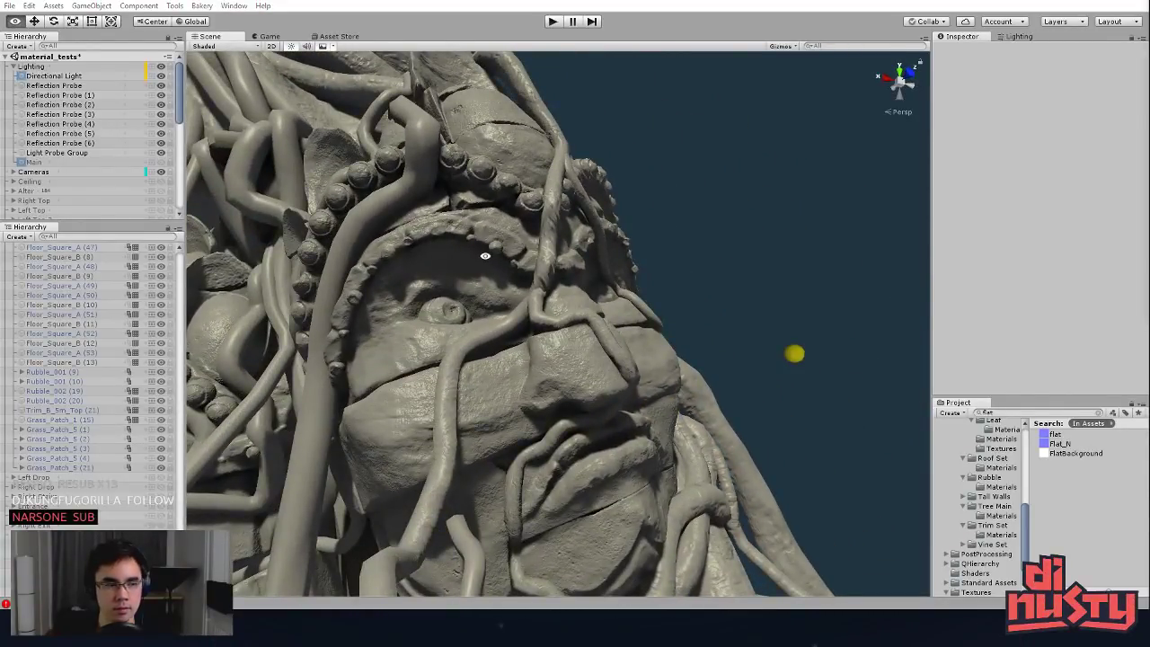
# Step: Back in Modo, select the connected branching roots, scale their UV islands to 35%, and move them in among the other islands
pyautogui.hotkey('alt', 'Tab')
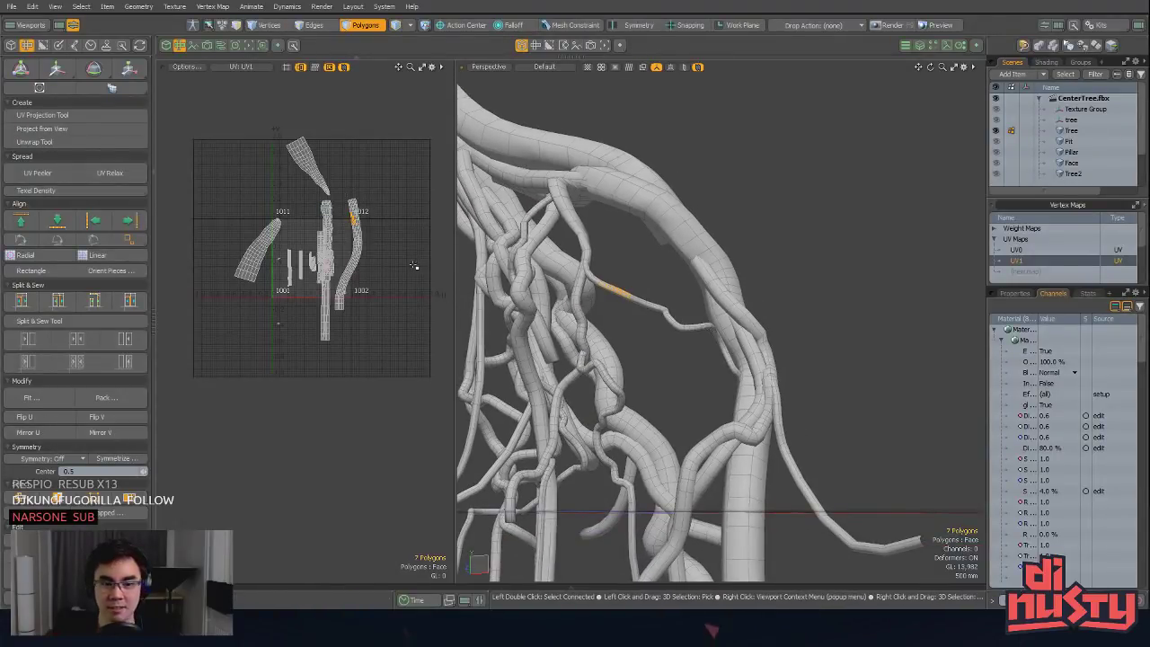
pyautogui.keyDown('alt'); pyautogui.moveTo(629, 269); pyautogui.dragTo(582, 355); pyautogui.keyUp('alt')
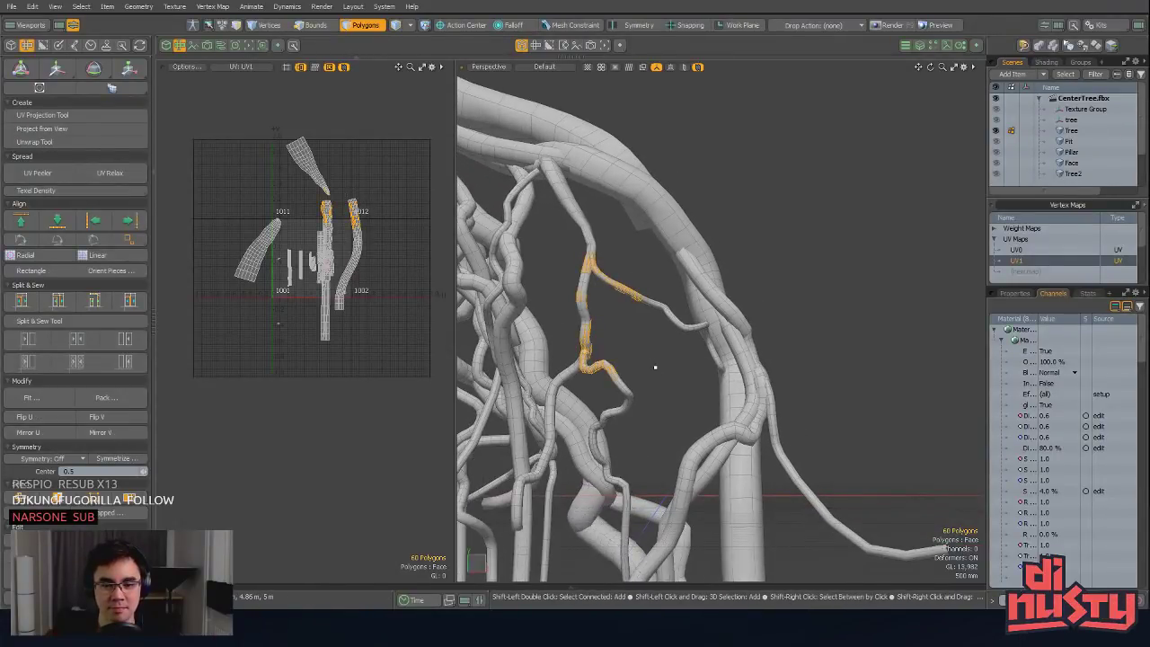
pyautogui.press(']')
pyautogui.keyDown('alt'); pyautogui.moveTo(656, 366); pyautogui.dragTo(641, 311); pyautogui.keyUp('alt')
pyautogui.keyDown('alt'); pyautogui.moveTo(348, 241); pyautogui.dragTo(315, 268); pyautogui.keyUp('alt')
pyautogui.press('y')
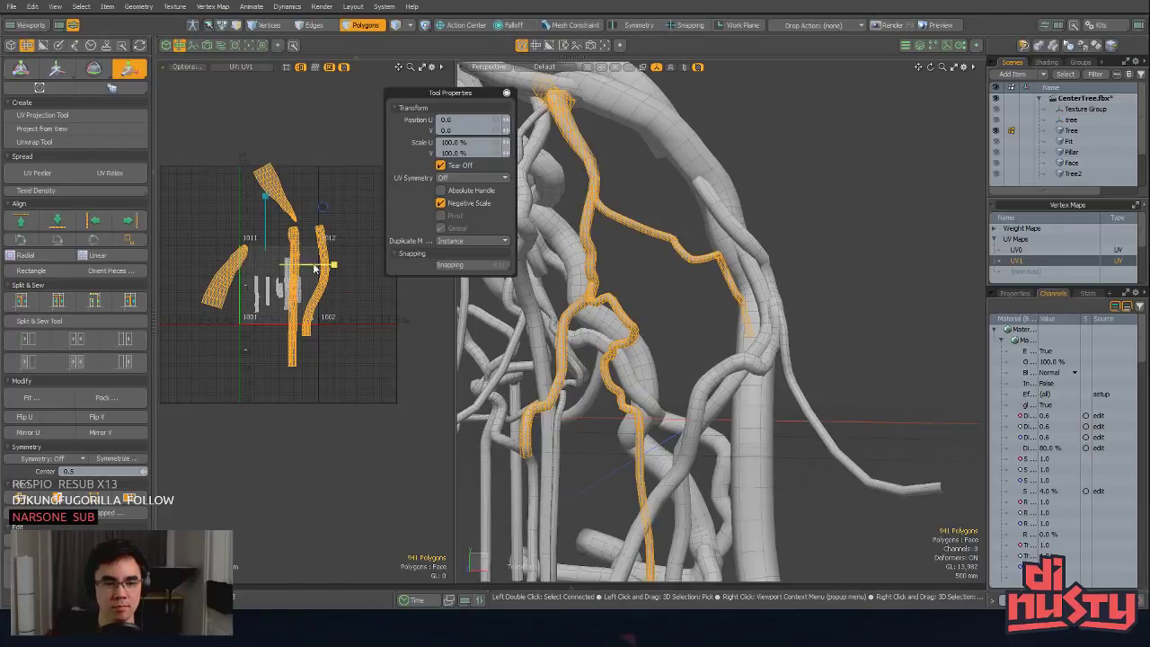
pyautogui.moveTo(324, 212); pyautogui.dragTo(312, 318)
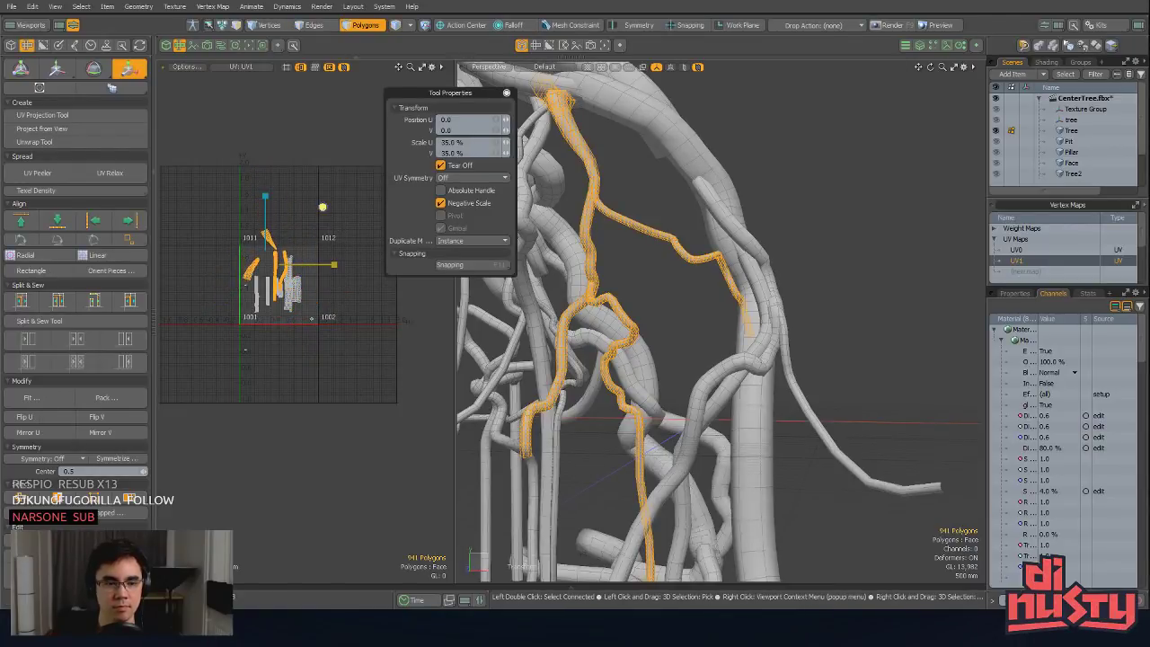
pyautogui.press('w')
pyautogui.press('space')
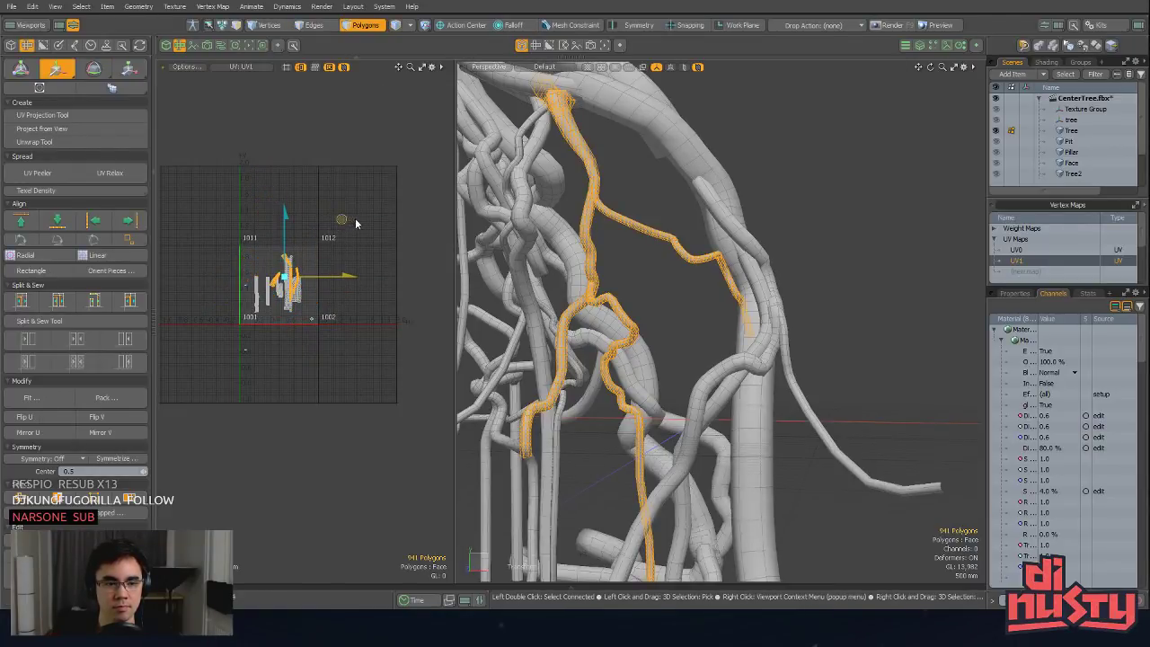
# Step: Save the CenterTree model, check the root surfaces in Unity, and return to Modo
pyautogui.hotkey('ctrl', 's')
pyautogui.hotkey('alt', 'Tab')
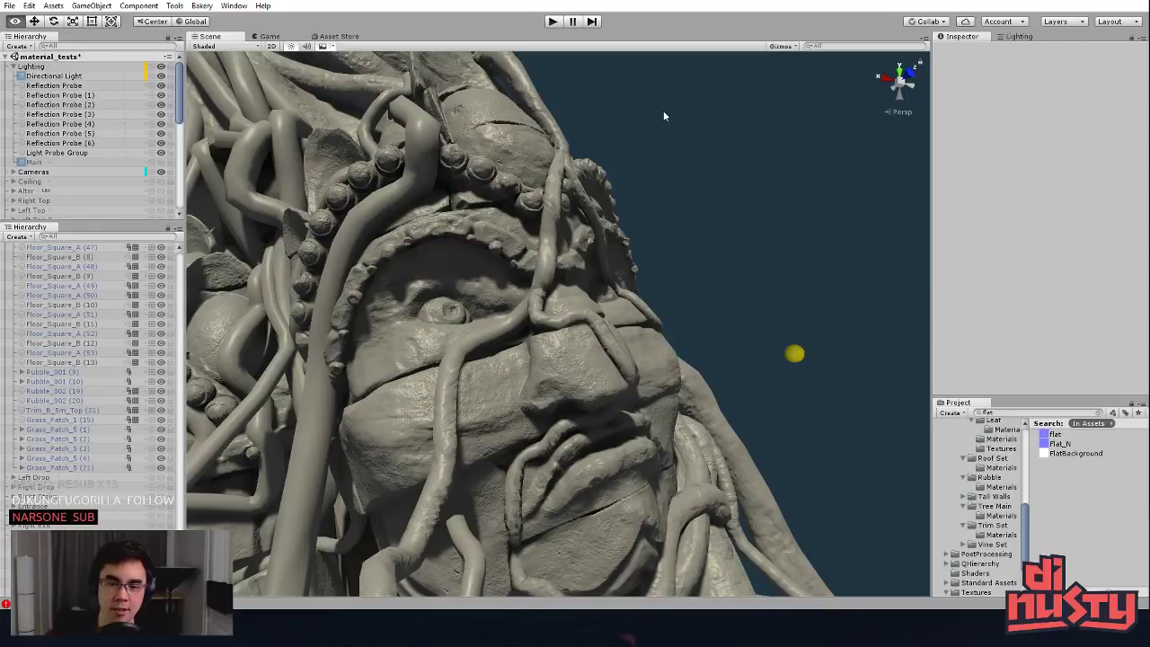
pyautogui.hotkey('alt', 'Tab')
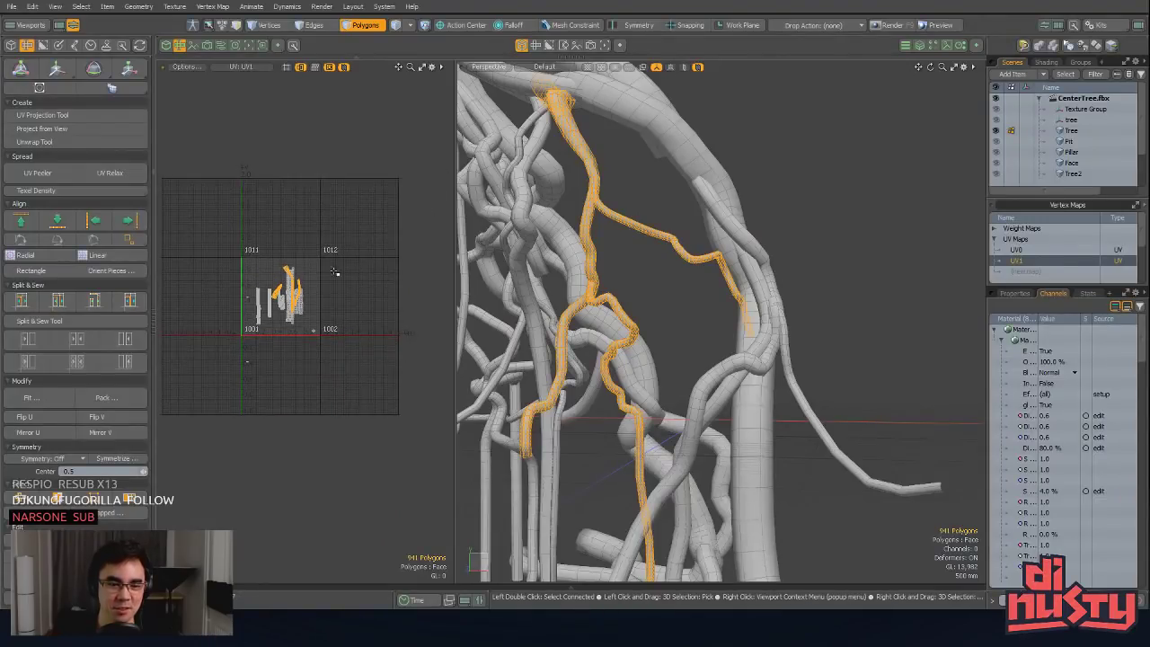
# Step: Scale the selected roots' UV islands up to 156%
pyautogui.press('r')
pyautogui.moveTo(344, 230); pyautogui.dragTo(351, 233)
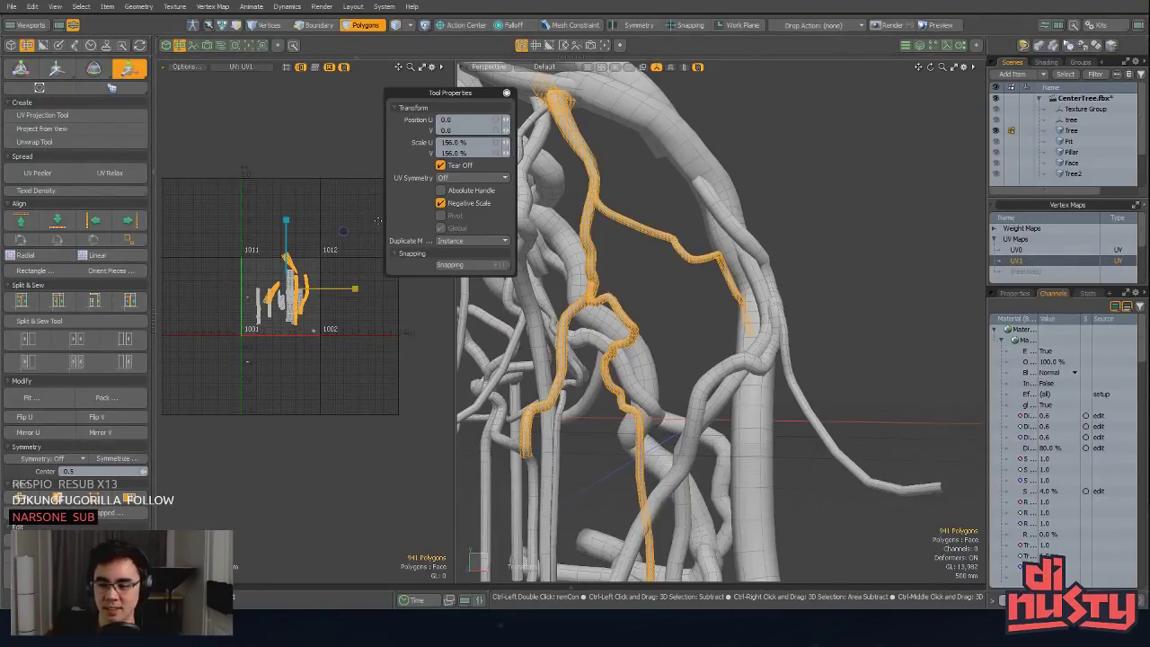
pyautogui.press('space')
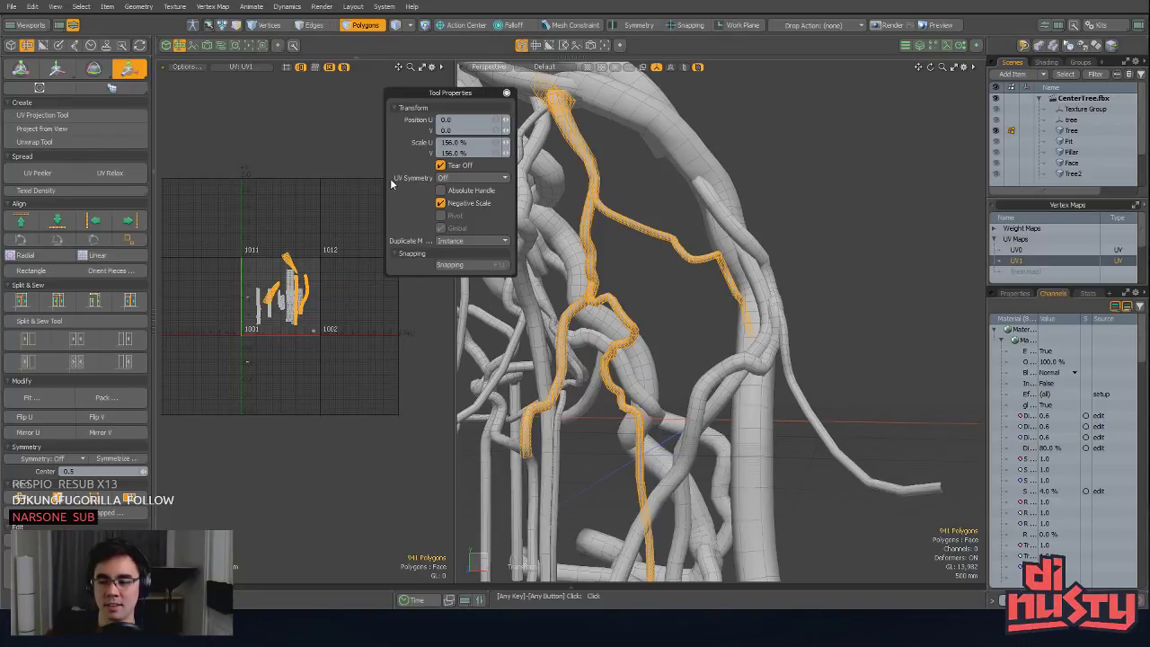
# Step: Switch to Unity and inspect the bark detail on the reimported roots around the stone faces
pyautogui.hotkey('alt', 'Tab')
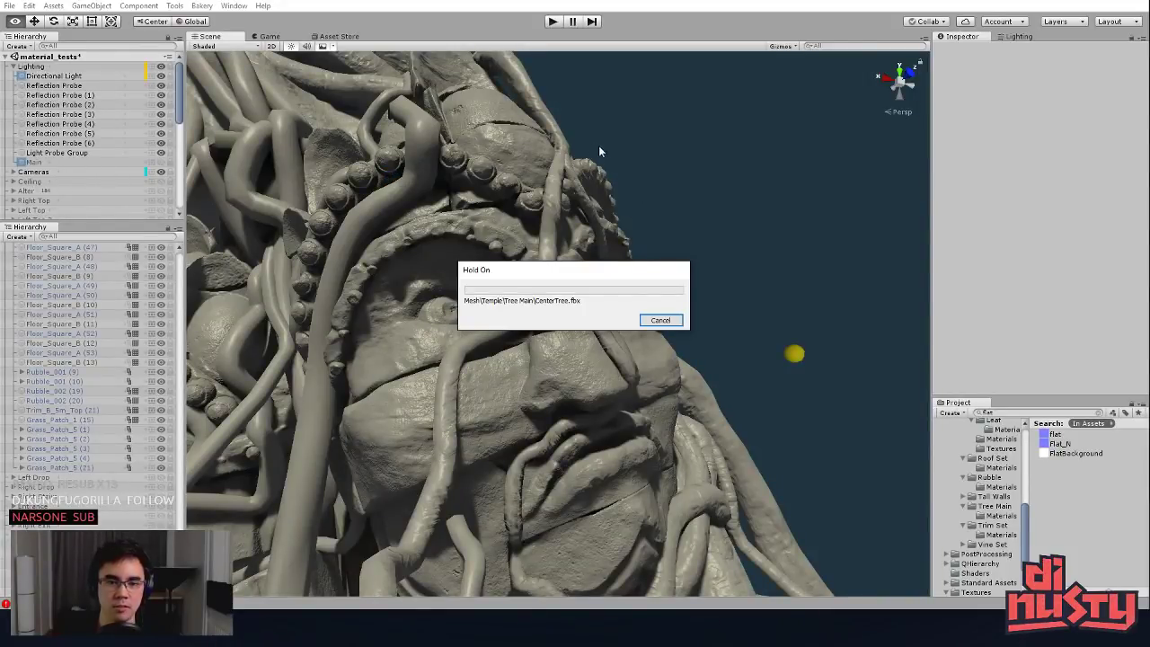
pyautogui.keyDown('alt'); pyautogui.moveTo(692, 154); pyautogui.dragTo(578, 308); pyautogui.keyUp('alt')
pyautogui.keyDown('alt'); pyautogui.scroll(3, 560, 303); pyautogui.keyUp('alt')
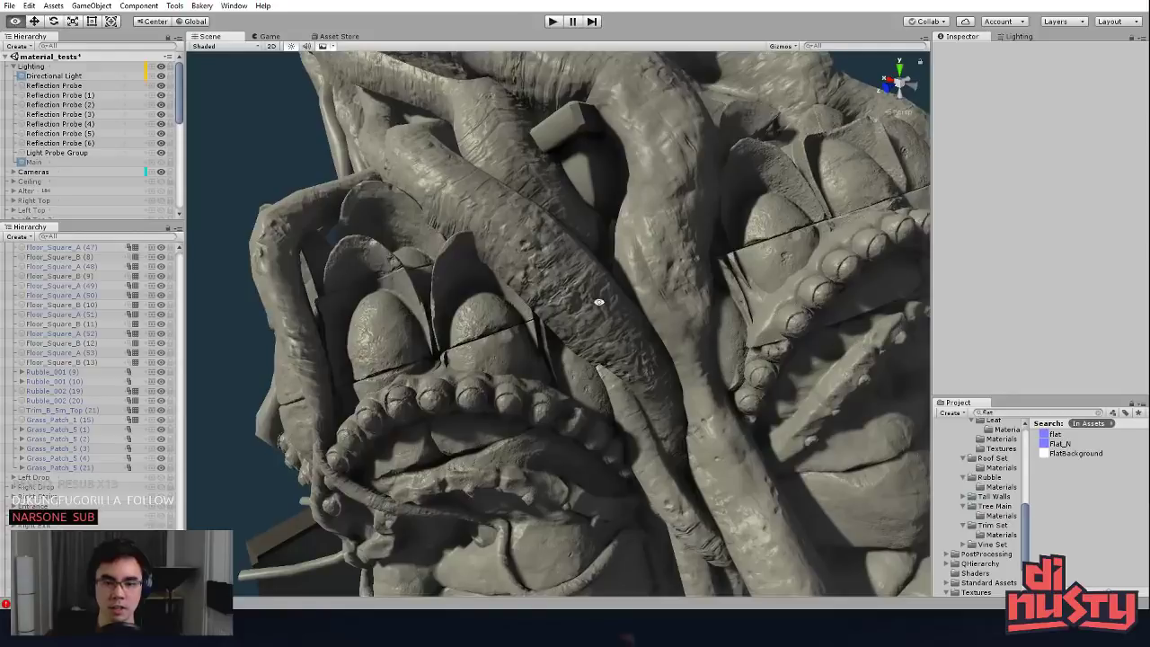
pyautogui.keyDown('alt'); pyautogui.scroll(3, 546, 282); pyautogui.keyUp('alt')
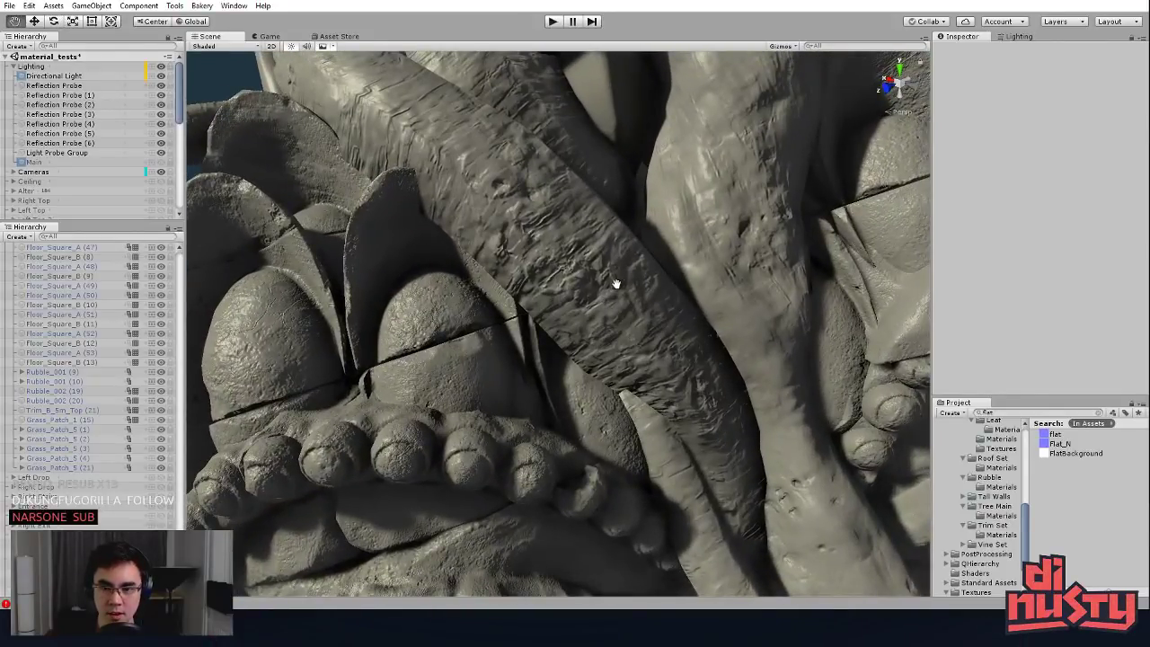
pyautogui.keyDown('alt'); pyautogui.scroll(1, 554, 323); pyautogui.keyUp('alt')
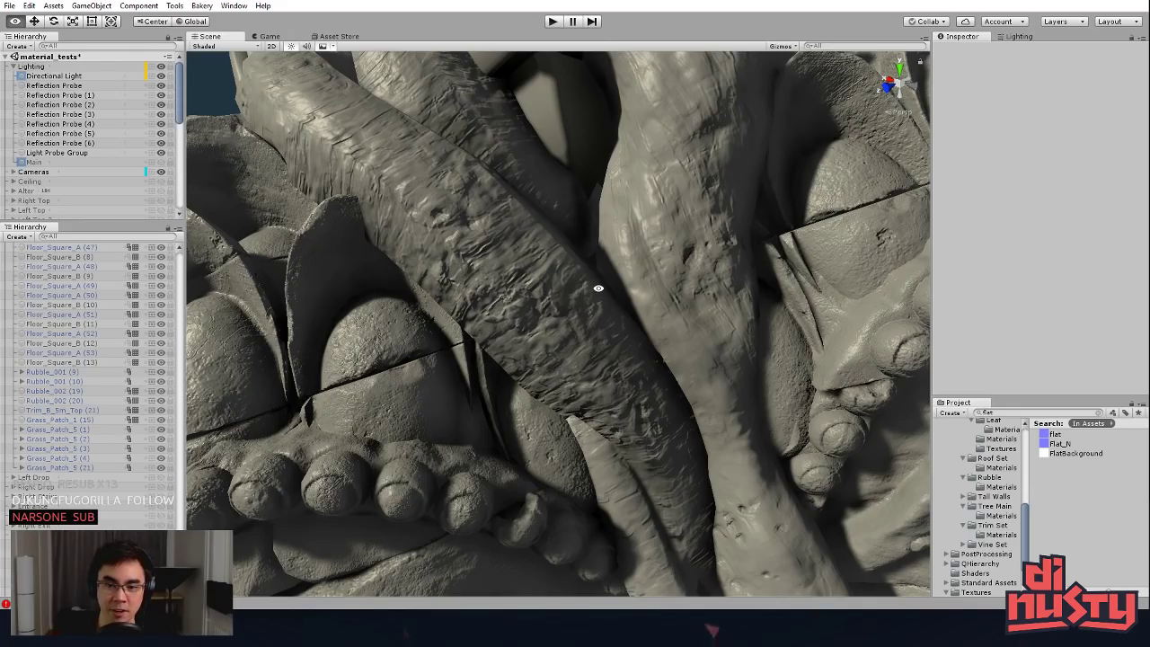
pyautogui.keyDown('alt'); pyautogui.moveTo(598, 288); pyautogui.dragTo(560, 260); pyautogui.keyUp('alt')
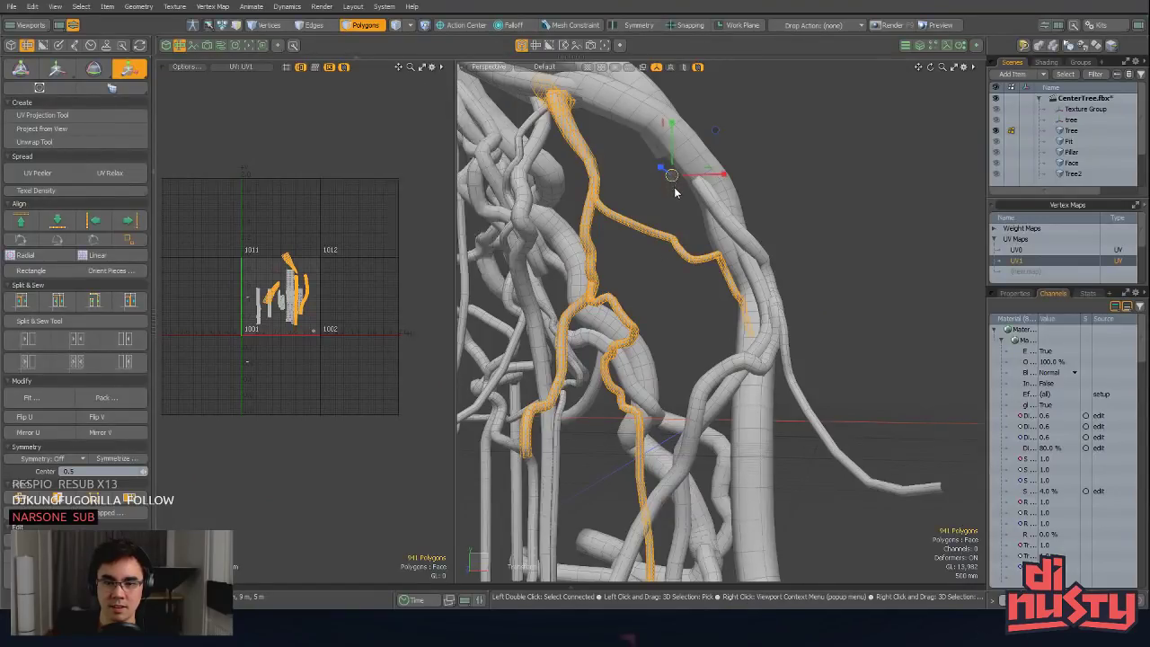
# Step: In Modo, drop the scaling tool, deselect the roots, and fit the Tree mesh in view
pyautogui.press('q')
pyautogui.click(676, 192)
pyautogui.keyDown('alt'); pyautogui.moveTo(676, 193); pyautogui.dragTo(669, 299); pyautogui.keyUp('alt')
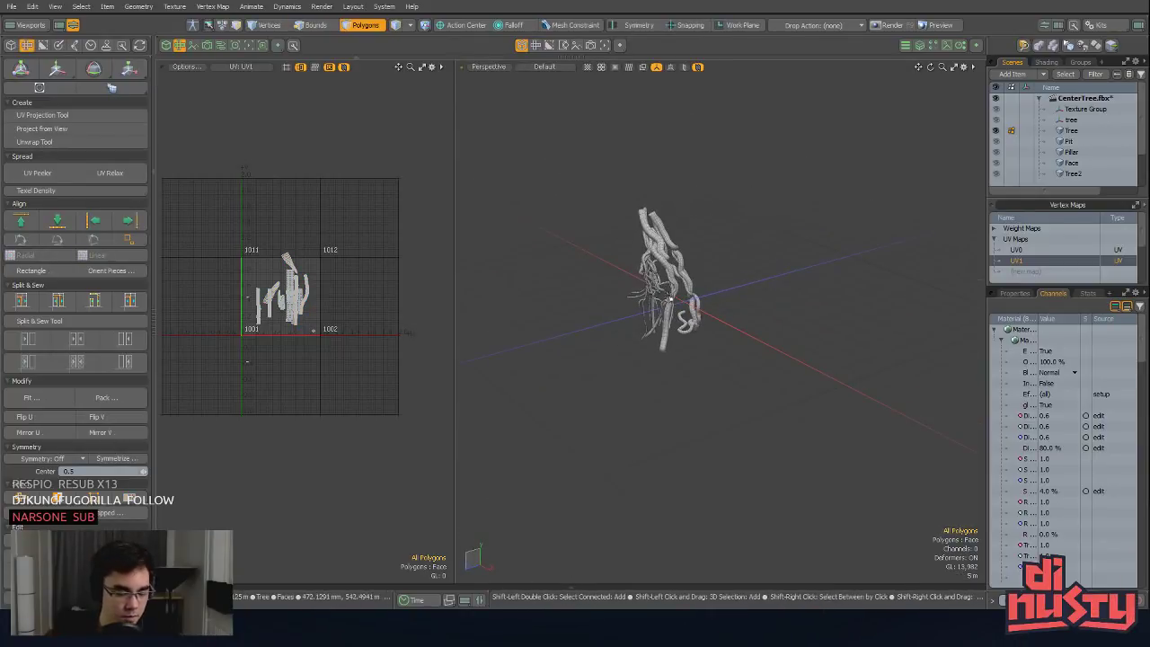
pyautogui.press('a')
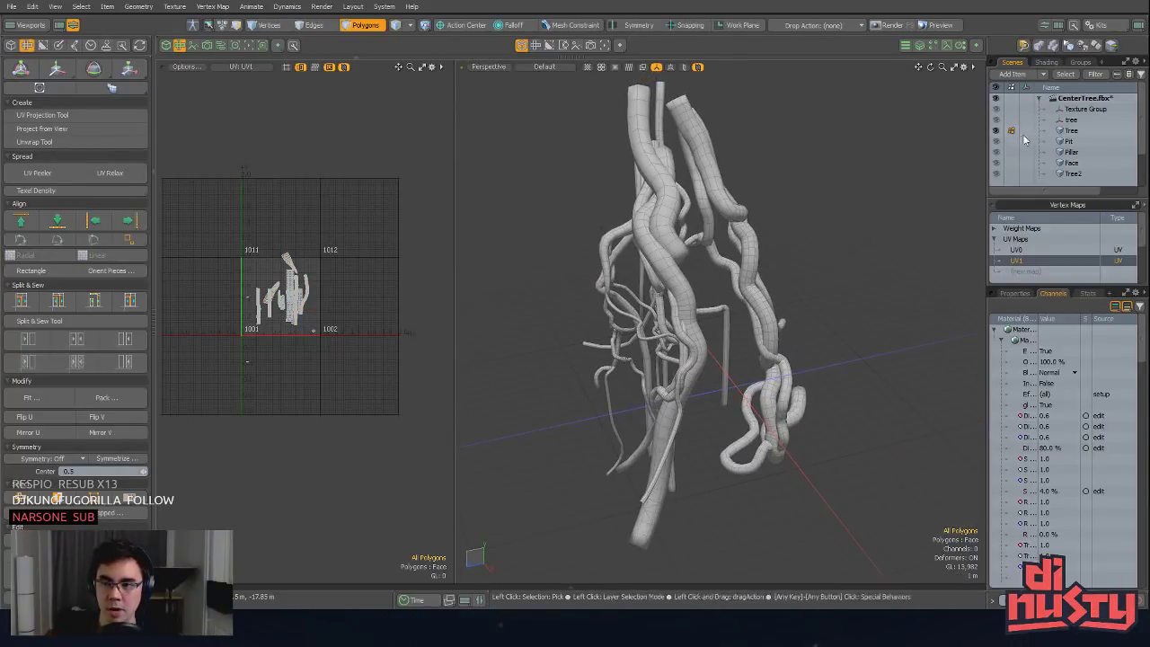
# Step: Show all items to view the full model, then isolate the Tree mesh again and look over its roots
pyautogui.keyDown('alt'); pyautogui.click(996, 130); pyautogui.keyUp('alt')
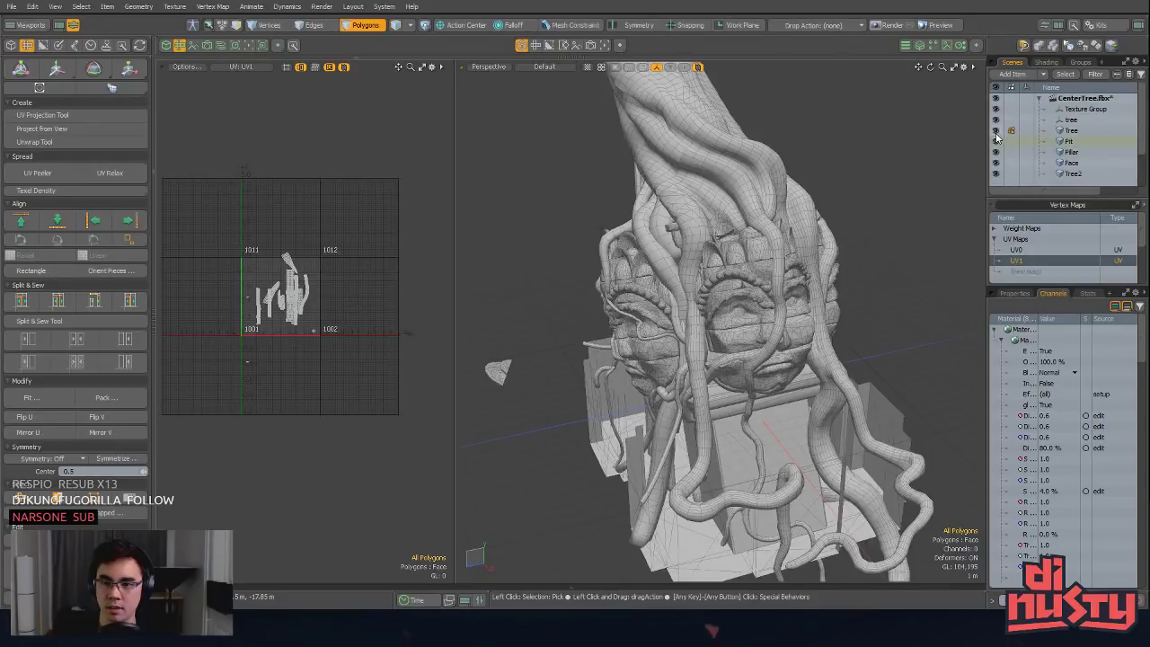
pyautogui.keyDown('alt'); pyautogui.click(996, 131); pyautogui.keyUp('alt')
pyautogui.keyDown('alt'); pyautogui.moveTo(922, 162); pyautogui.dragTo(839, 243); pyautogui.keyUp('alt')
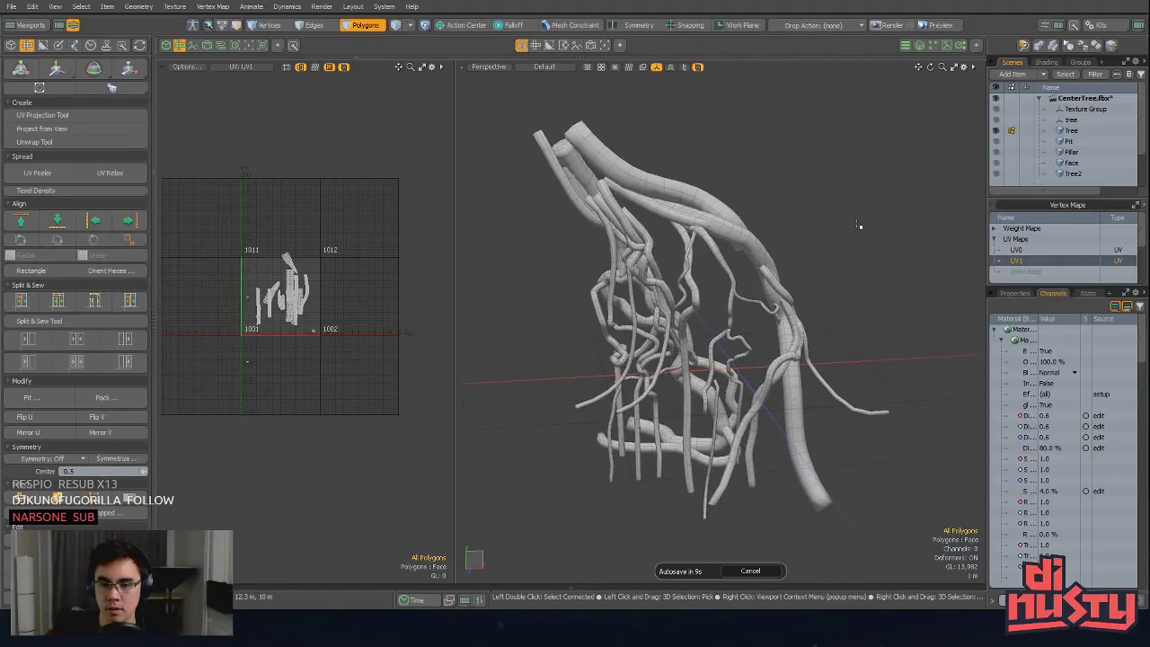
pyautogui.keyDown('alt'); pyautogui.moveTo(859, 226); pyautogui.dragTo(861, 198); pyautogui.keyUp('alt')
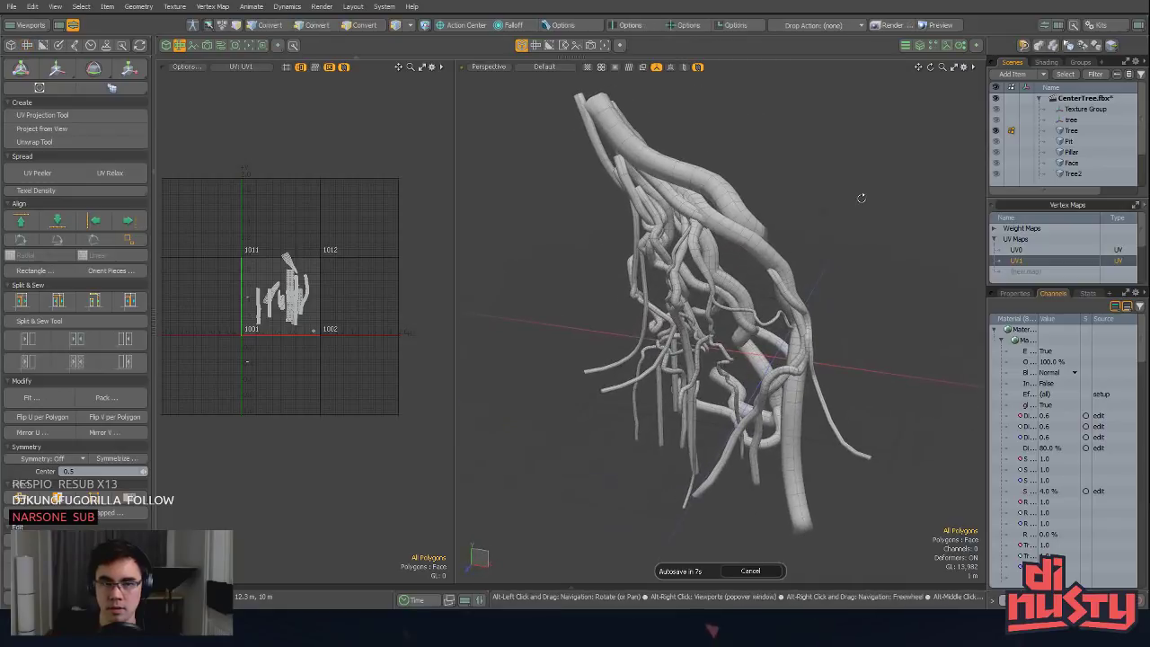
# Step: Run Mesh Cleanup on the Tree mesh with every fix enabled except Merge Vertices
pyautogui.click(10, 45)
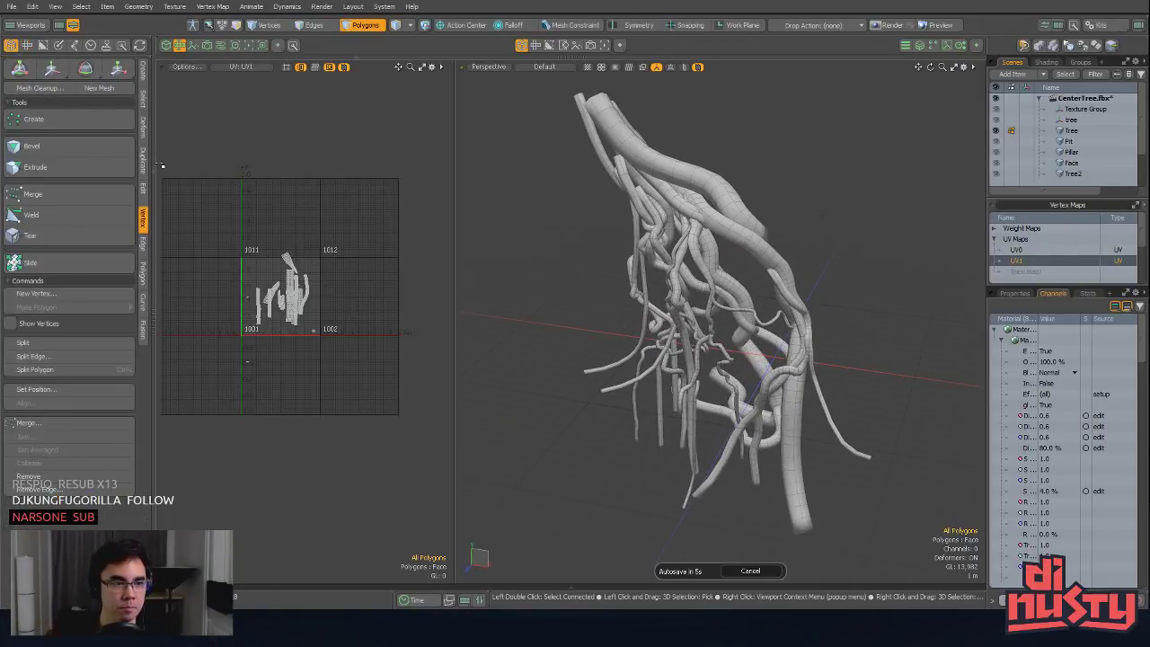
pyautogui.click(142, 72)
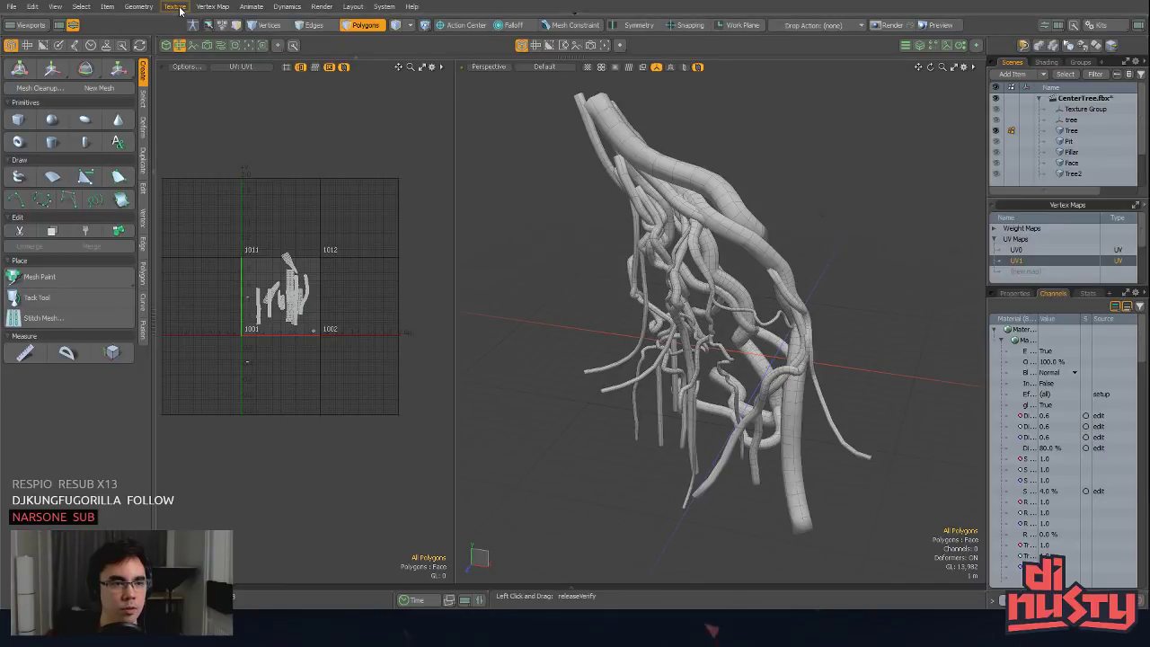
pyautogui.click(138, 7)
pyautogui.click(158, 136)
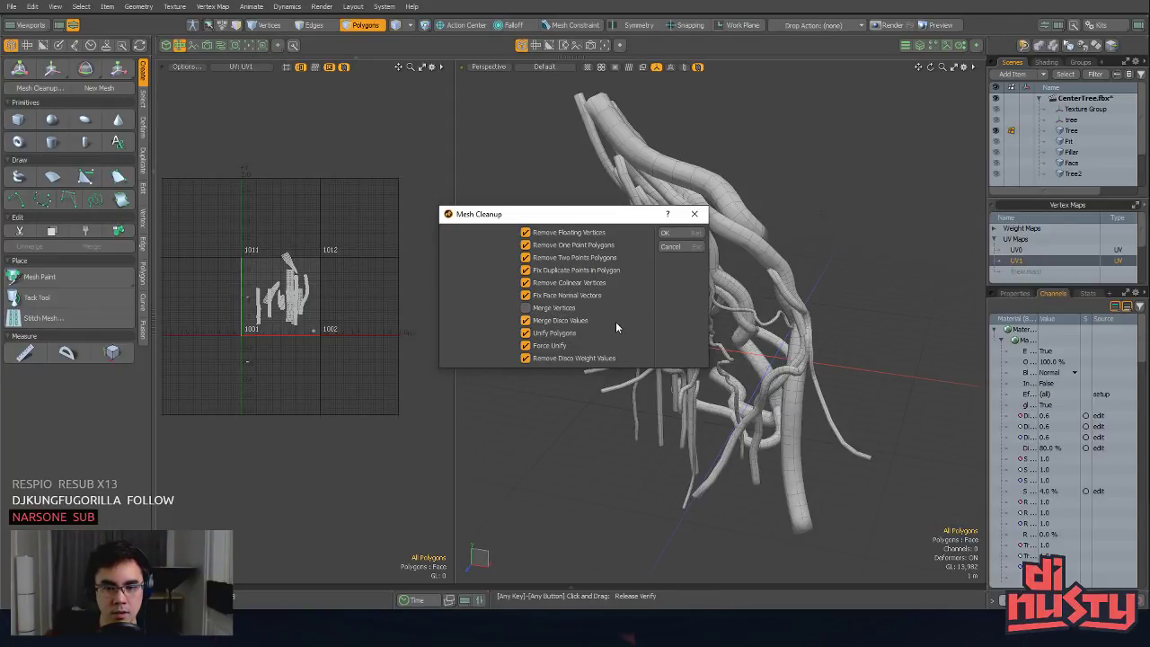
pyautogui.click(685, 236)
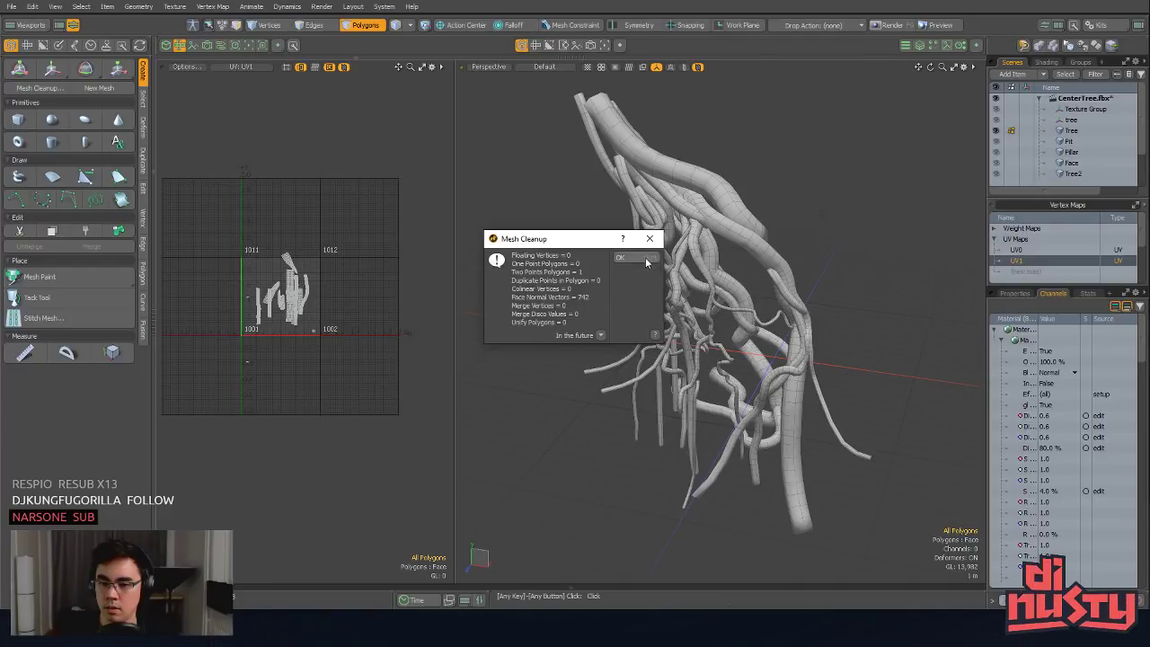
# Step: Switch to Unity and examine the bark shading and normal detail on the thick roots around the stone carvings up close
pyautogui.hotkey('alt', 'Tab')
pyautogui.moveTo(588, 327)
pyautogui.keyDown('alt'); pyautogui.mouseDown()
pyautogui.moveTo(498, 281)
pyautogui.moveTo(599, 281)
pyautogui.moveTo(482, 270)
pyautogui.moveTo(477, 101)
pyautogui.moveTo(570, 288)
pyautogui.mouseUp(); pyautogui.keyUp('alt')
pyautogui.scroll(4, 571, 288)
pyautogui.moveTo(571, 287); pyautogui.dragTo(687, 347, button='middle')
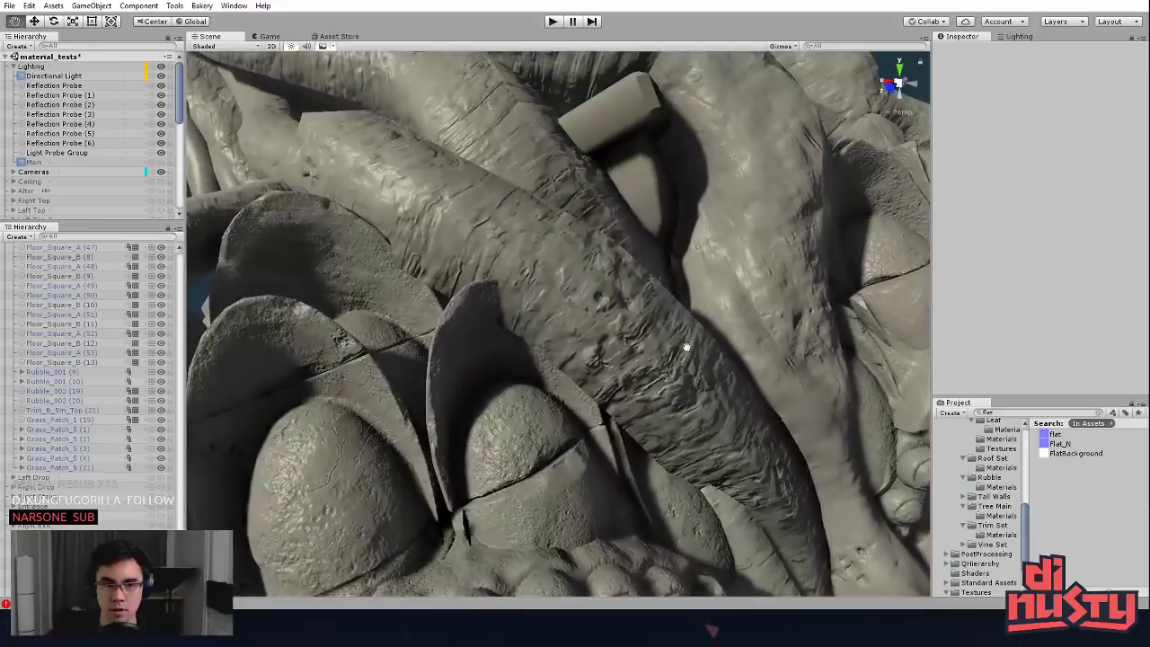
pyautogui.moveTo(686, 347)
pyautogui.keyDown('alt'); pyautogui.mouseDown()
pyautogui.moveTo(520, 259)
pyautogui.moveTo(677, 342)
pyautogui.mouseUp(); pyautogui.keyUp('alt')
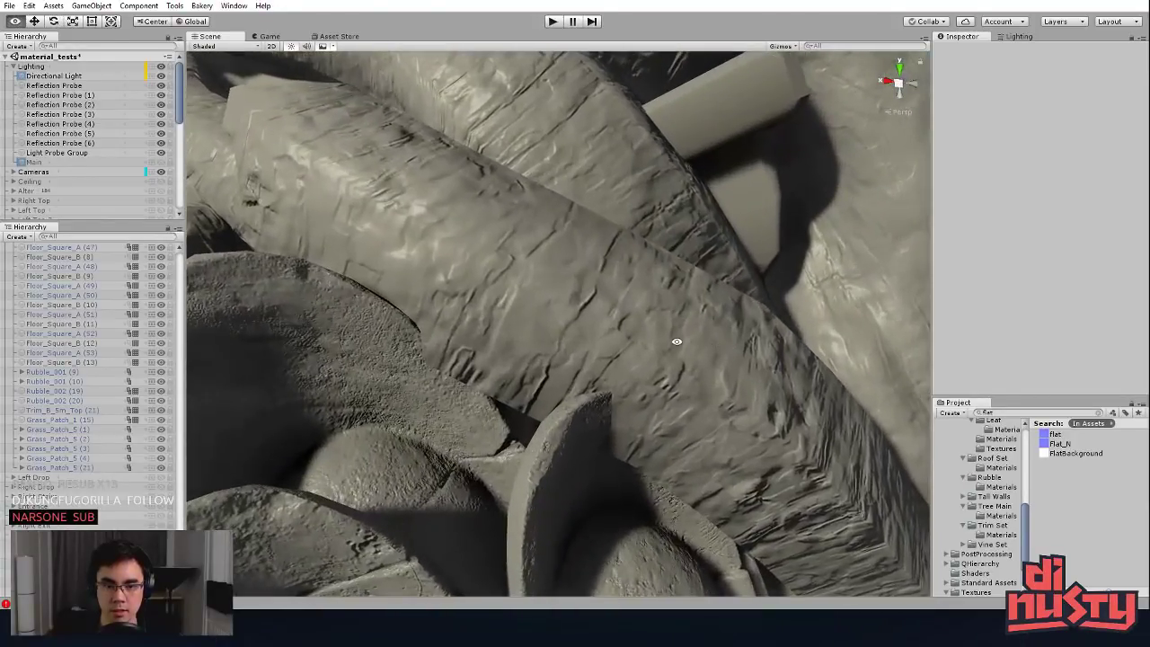
pyautogui.moveTo(607, 312)
pyautogui.mouseDown(button='middle')
pyautogui.moveTo(652, 339)
pyautogui.moveTo(673, 399)
pyautogui.moveTo(624, 407)
pyautogui.moveTo(477, 392)
pyautogui.moveTo(570, 326)
pyautogui.moveTo(620, 327)
pyautogui.mouseUp(button='middle')
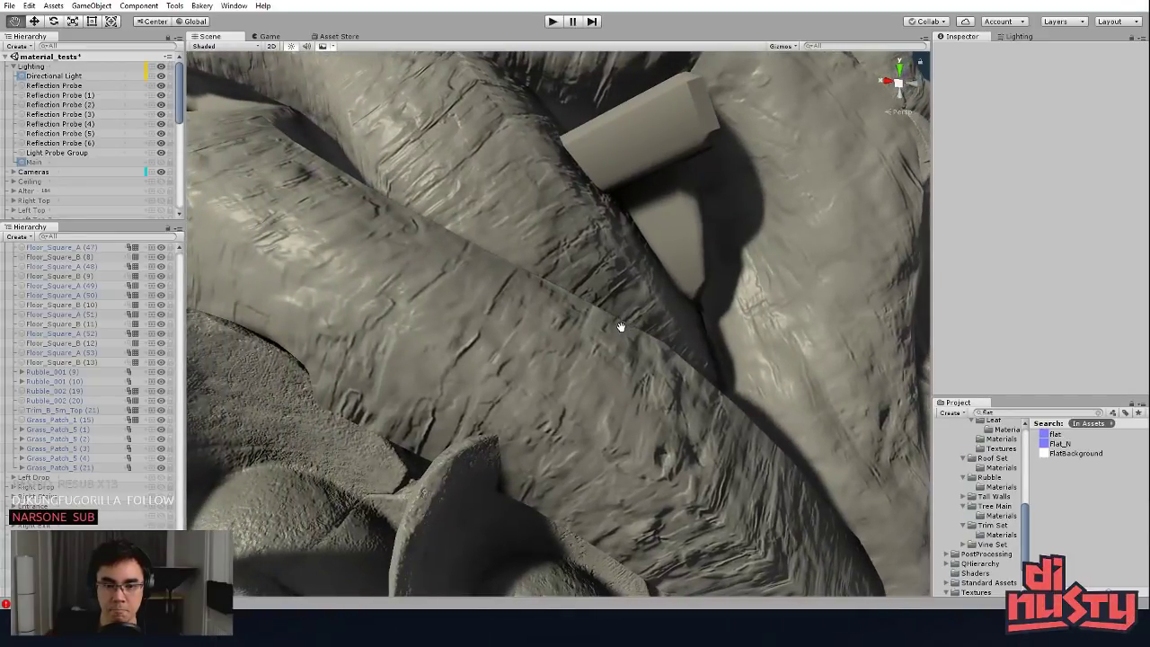
pyautogui.moveTo(621, 326)
pyautogui.keyDown('alt'); pyautogui.mouseDown()
pyautogui.moveTo(456, 176)
pyautogui.moveTo(488, 262)
pyautogui.moveTo(404, 198)
pyautogui.moveTo(444, 257)
pyautogui.moveTo(495, 227)
pyautogui.moveTo(560, 239)
pyautogui.moveTo(566, 268)
pyautogui.moveTo(611, 230)
pyautogui.moveTo(682, 284)
pyautogui.moveTo(452, 303)
pyautogui.mouseUp(); pyautogui.keyUp('alt')
pyautogui.scroll(-2, 539, 287)
# Step: In Modo's Shader Tree, open the Default group's material and enable Weight by Polygon Area in its smoothing options
pyautogui.hotkey('alt', 'Tab')
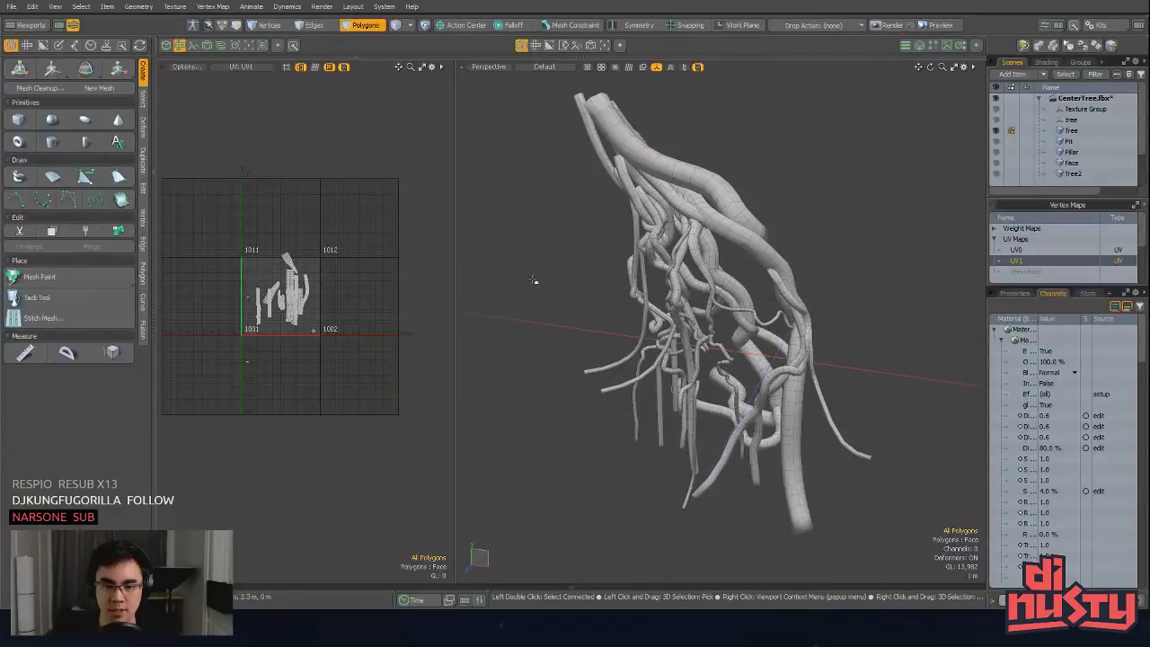
pyautogui.moveTo(816, 277)
pyautogui.keyDown('alt'); pyautogui.mouseDown()
pyautogui.moveTo(719, 274)
pyautogui.moveTo(764, 286)
pyautogui.mouseUp(); pyautogui.keyUp('alt')
pyautogui.scroll(-2, 764, 285)
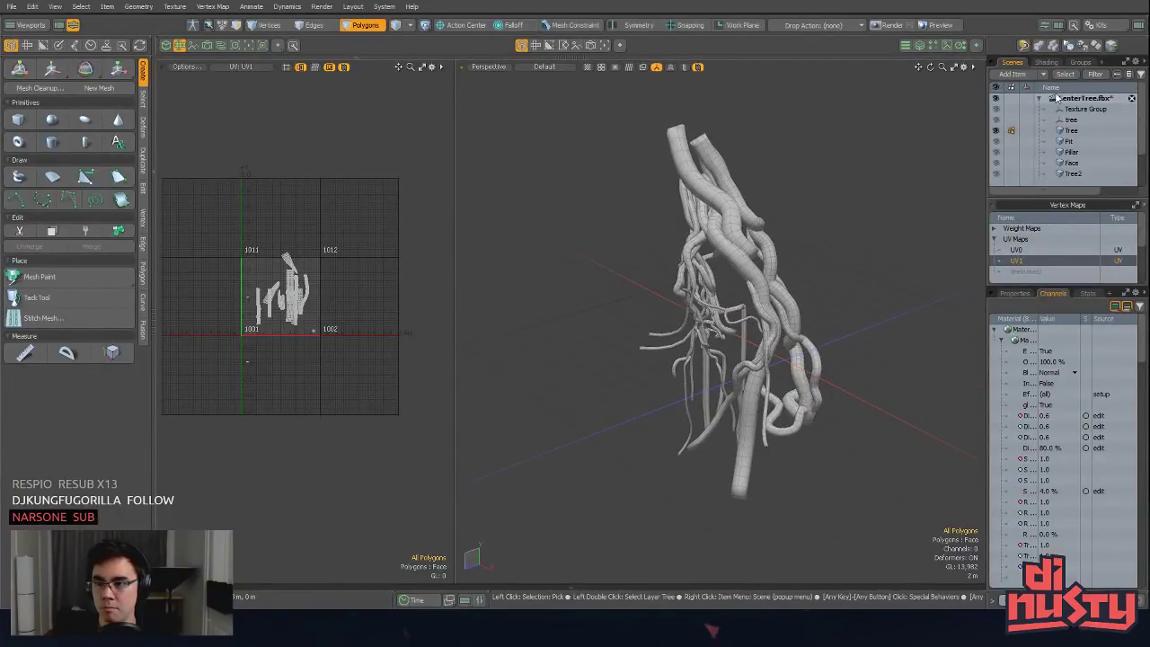
pyautogui.click(1046, 63)
pyautogui.keyDown('alt'); pyautogui.moveTo(974, 132); pyautogui.dragTo(668, 132); pyautogui.keyUp('alt')
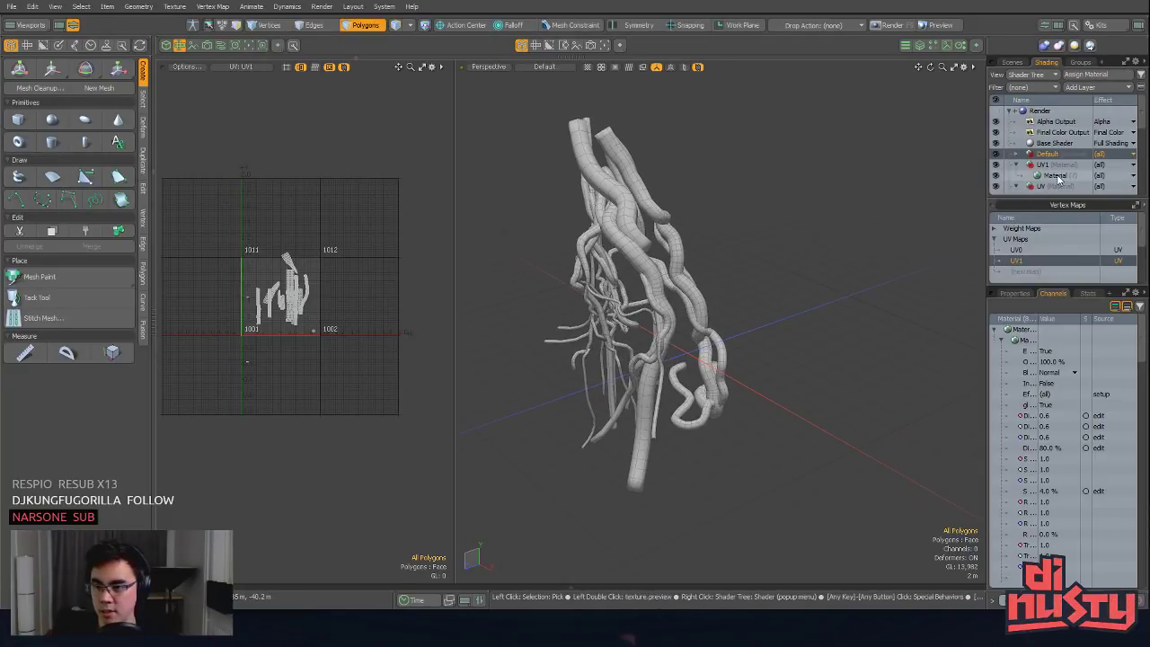
pyautogui.click(1022, 153)
pyautogui.click(1017, 154)
pyautogui.scroll(-1, 1053, 153)
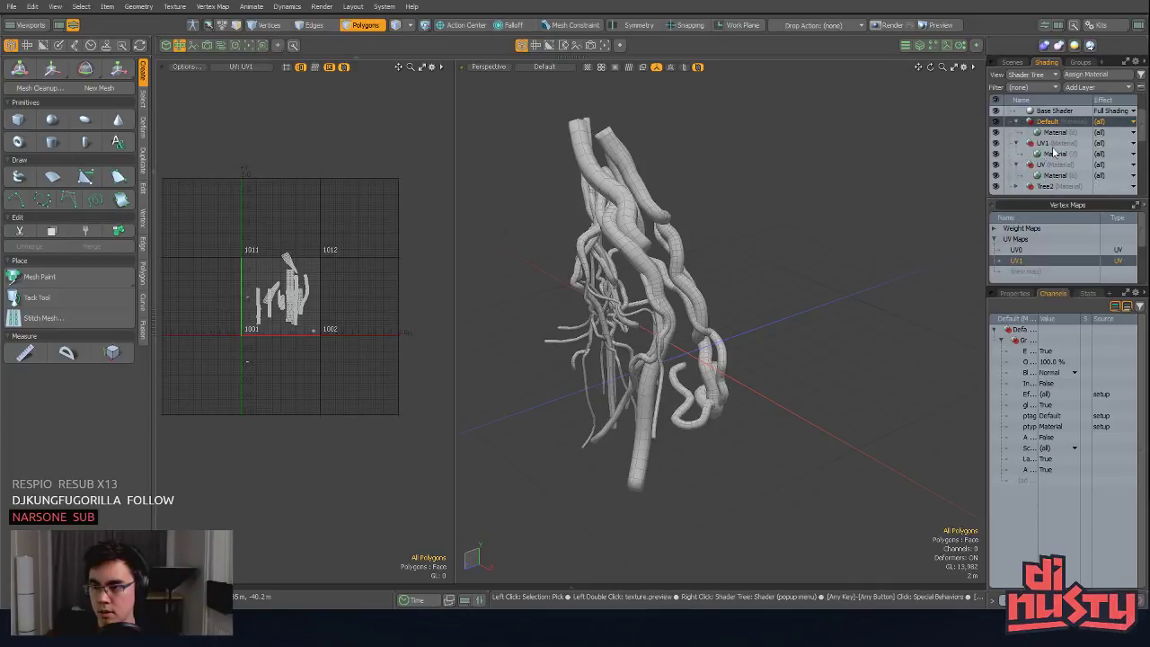
pyautogui.click(1069, 132)
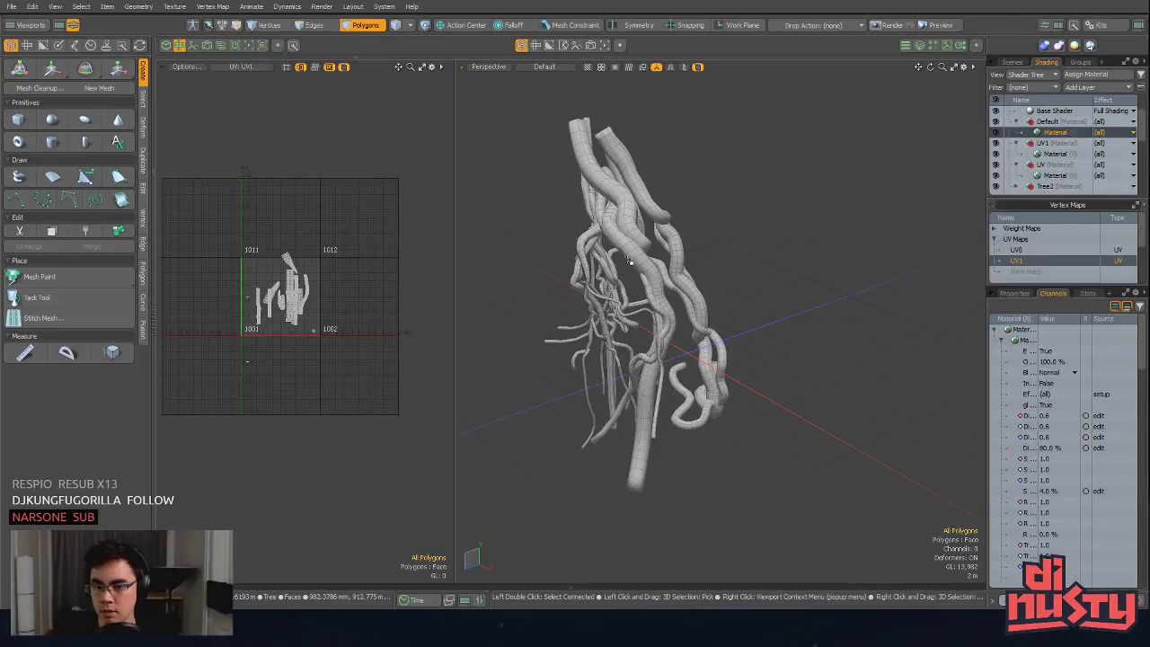
pyautogui.click(1015, 292)
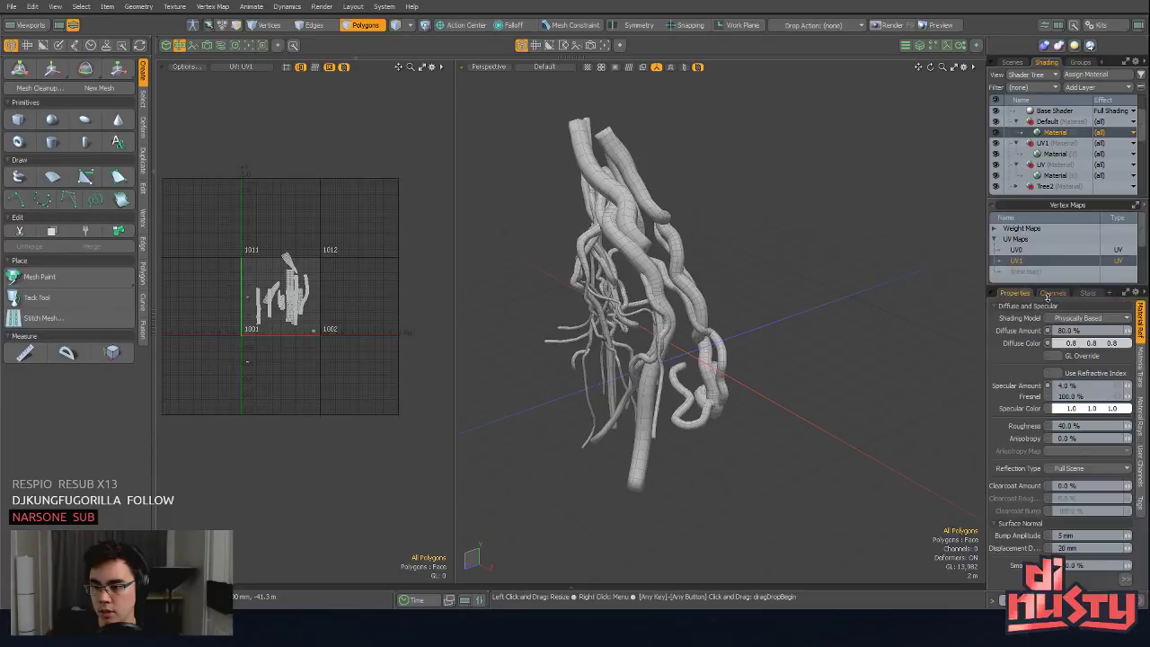
pyautogui.click(1127, 582)
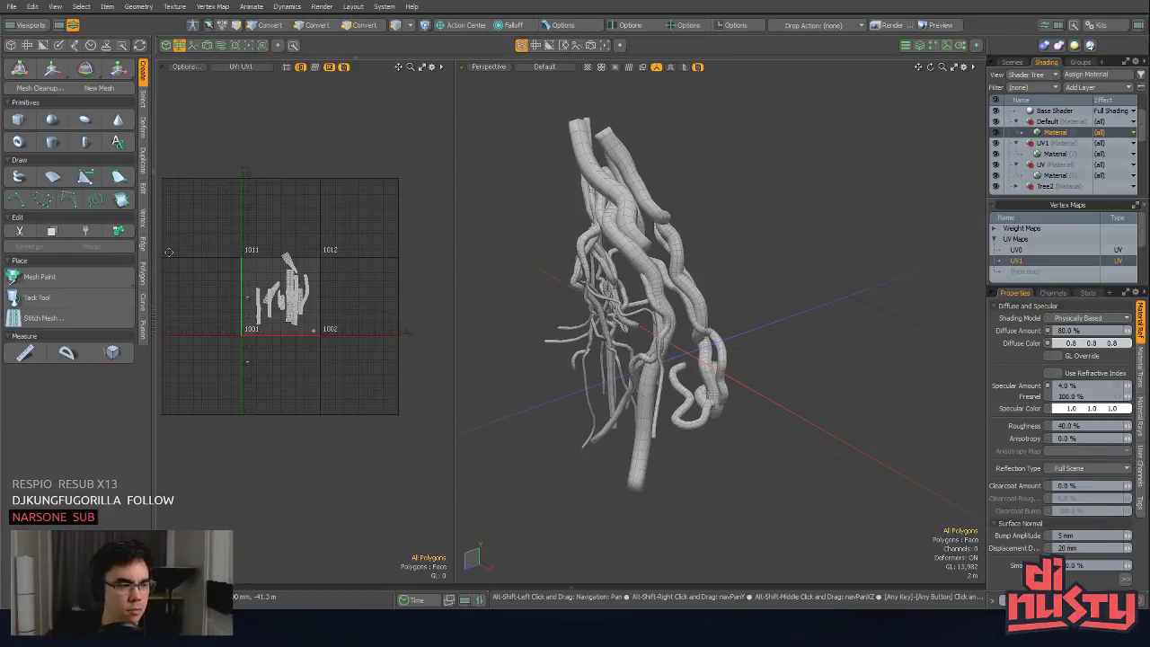
pyautogui.click(1127, 580)
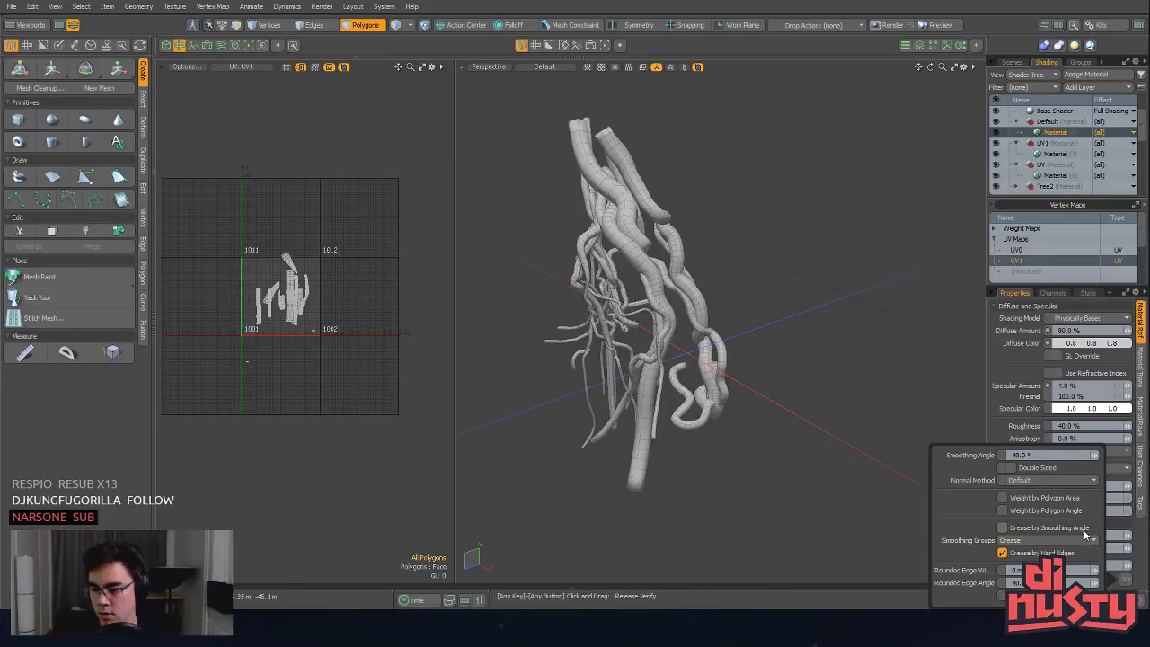
pyautogui.click(1051, 498)
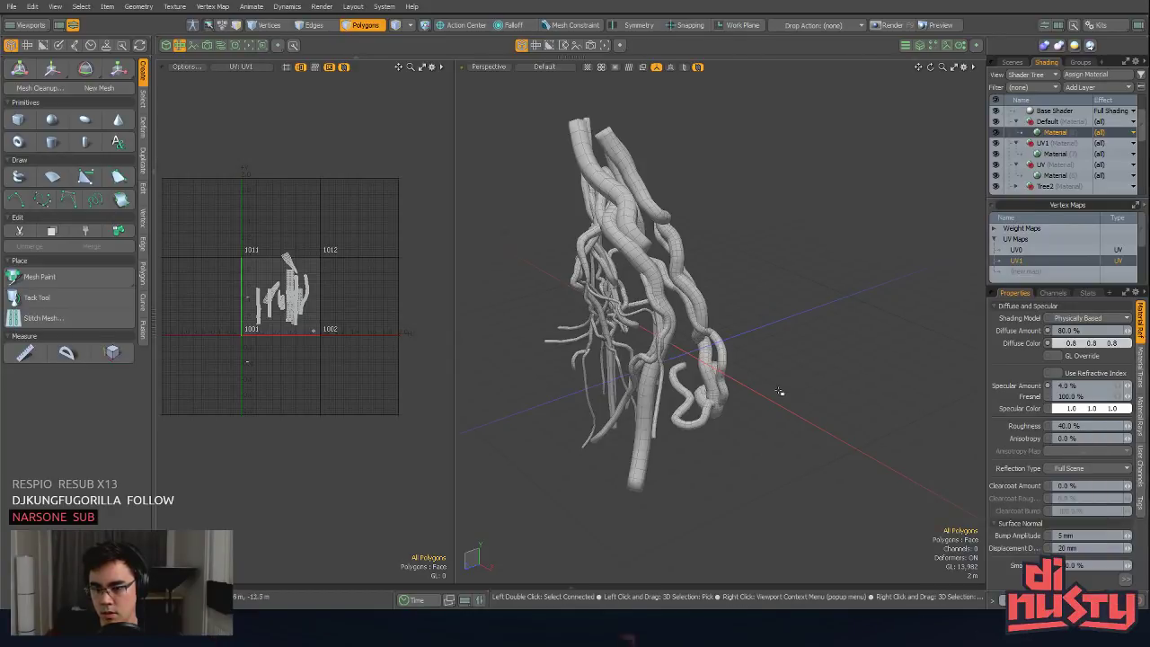
# Step: Set the Default material's smoothing angle to 66.5° with Sum Coplanar Polygon Areas and Crease by Smoothing Angle off
pyautogui.keyDown('alt'); pyautogui.moveTo(783, 398); pyautogui.dragTo(755, 435); pyautogui.keyUp('alt')
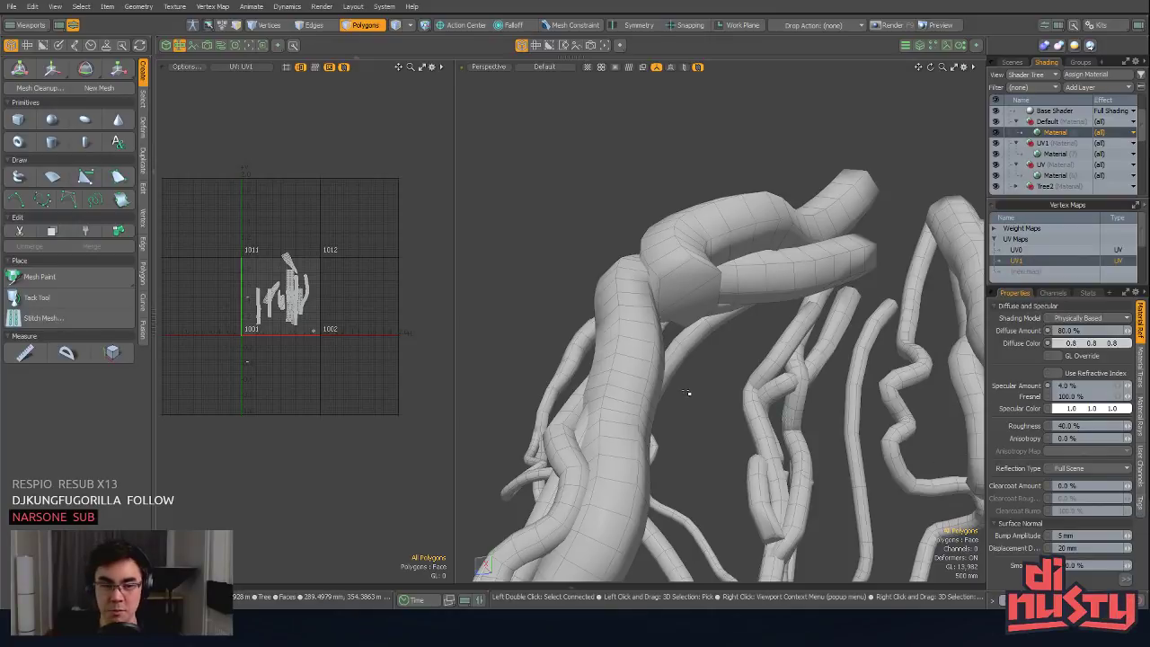
pyautogui.press('ctrl')
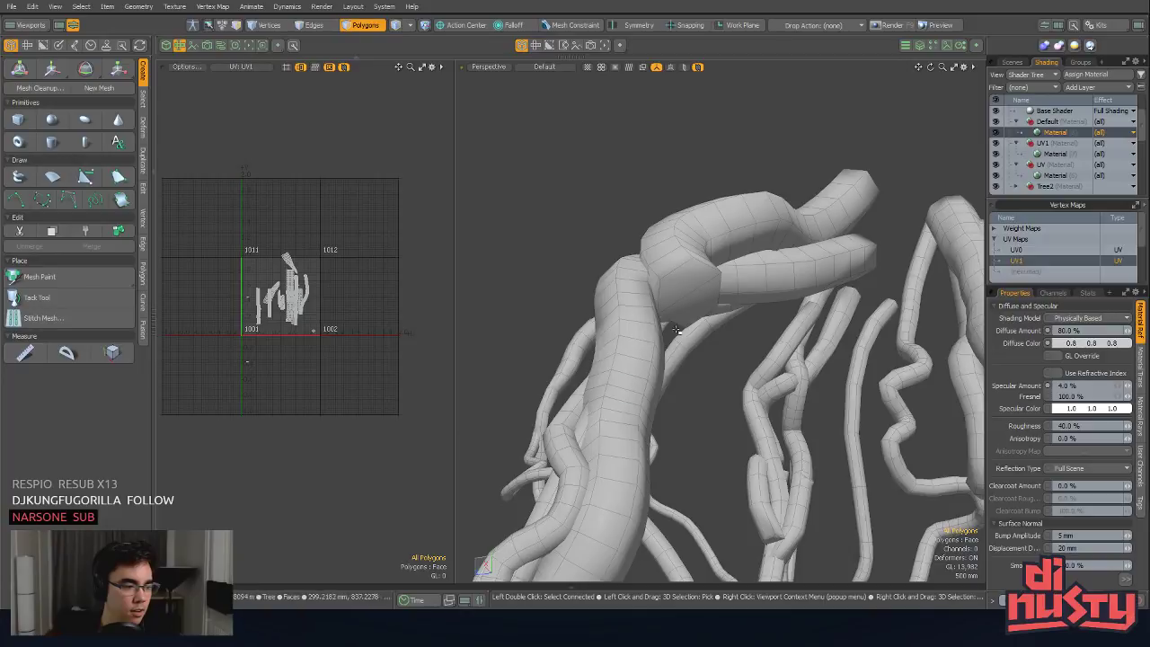
pyautogui.keyDown('alt'); pyautogui.keyDown('shift'); pyautogui.moveTo(796, 370); pyautogui.dragTo(848, 385); pyautogui.keyUp('shift'); pyautogui.keyUp('alt')
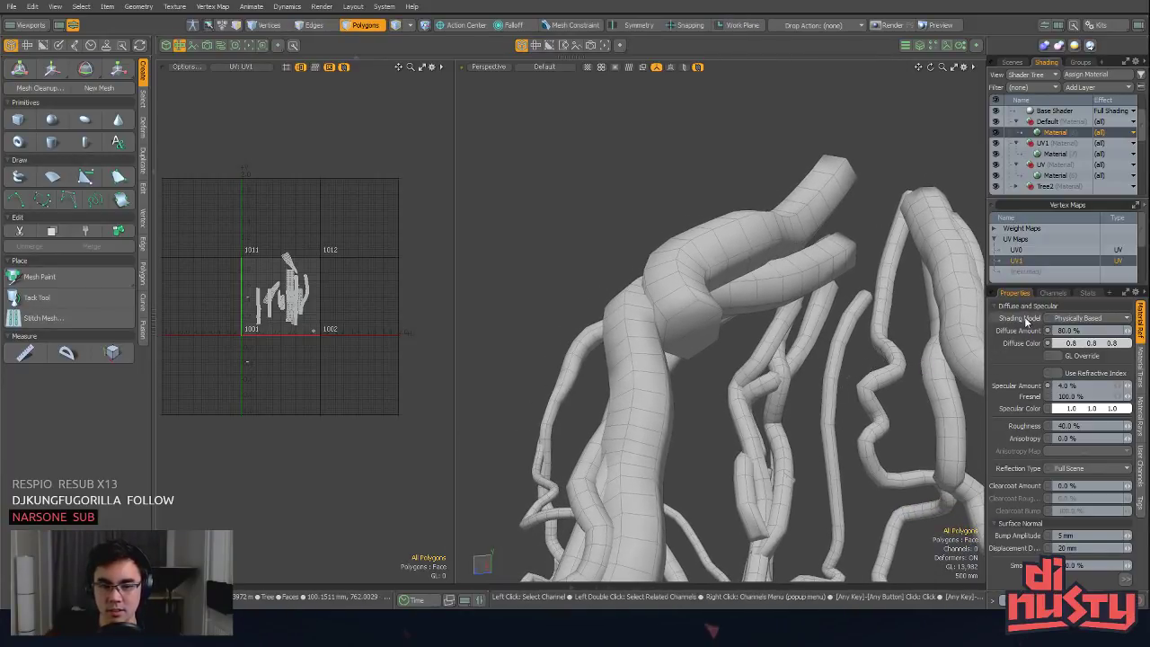
pyautogui.click(1127, 578)
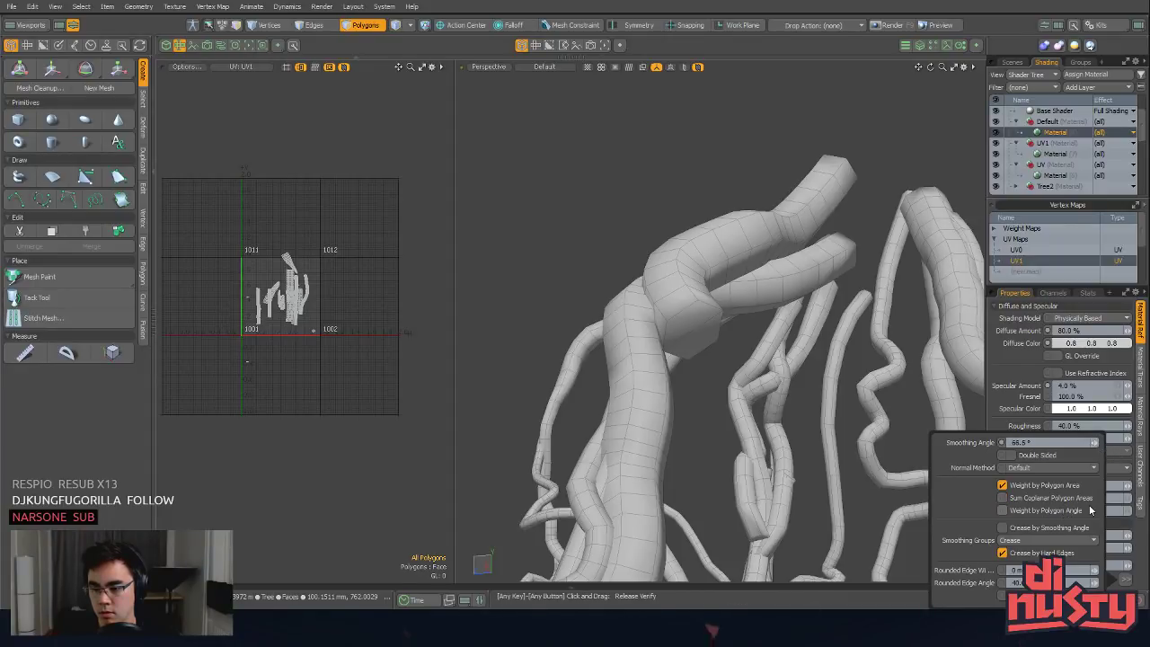
pyautogui.click(1072, 528)
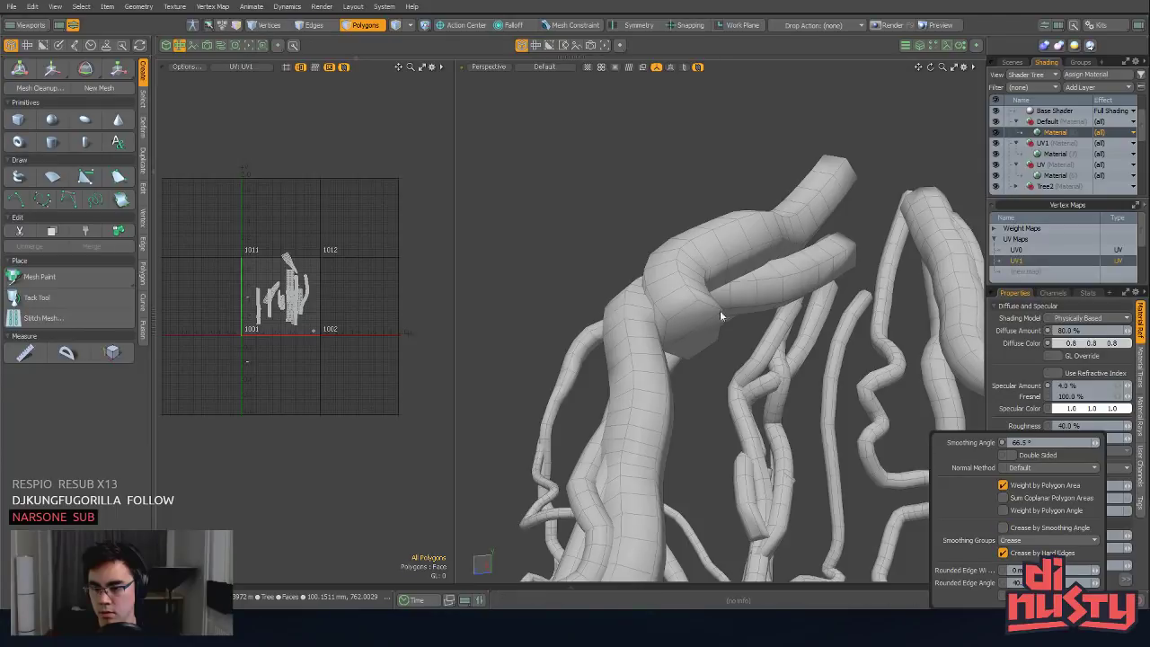
# Step: Select all the root polygons of the Tree mesh, assign them the Default material with Smoothing on, and clear the selection
pyautogui.doubleClick(696, 333)
pyautogui.moveTo(696, 333)
pyautogui.keyDown('alt'); pyautogui.mouseDown()
pyautogui.moveTo(719, 344)
pyautogui.moveTo(647, 360)
pyautogui.mouseUp(); pyautogui.keyUp('alt')
pyautogui.moveTo(647, 360)
pyautogui.keyDown('alt'); pyautogui.mouseDown()
pyautogui.moveTo(683, 413)
pyautogui.moveTo(755, 468)
pyautogui.mouseUp(); pyautogui.keyUp('alt')
pyautogui.moveTo(715, 551)
pyautogui.mouseDown(button='right')
pyautogui.moveTo(709, 54)
pyautogui.moveTo(570, 530)
pyautogui.mouseUp(button='right')
pyautogui.moveTo(808, 413)
pyautogui.keyDown('alt'); pyautogui.mouseDown()
pyautogui.moveTo(888, 401)
pyautogui.moveTo(899, 375)
pyautogui.mouseUp(); pyautogui.keyUp('alt')
pyautogui.press('m')
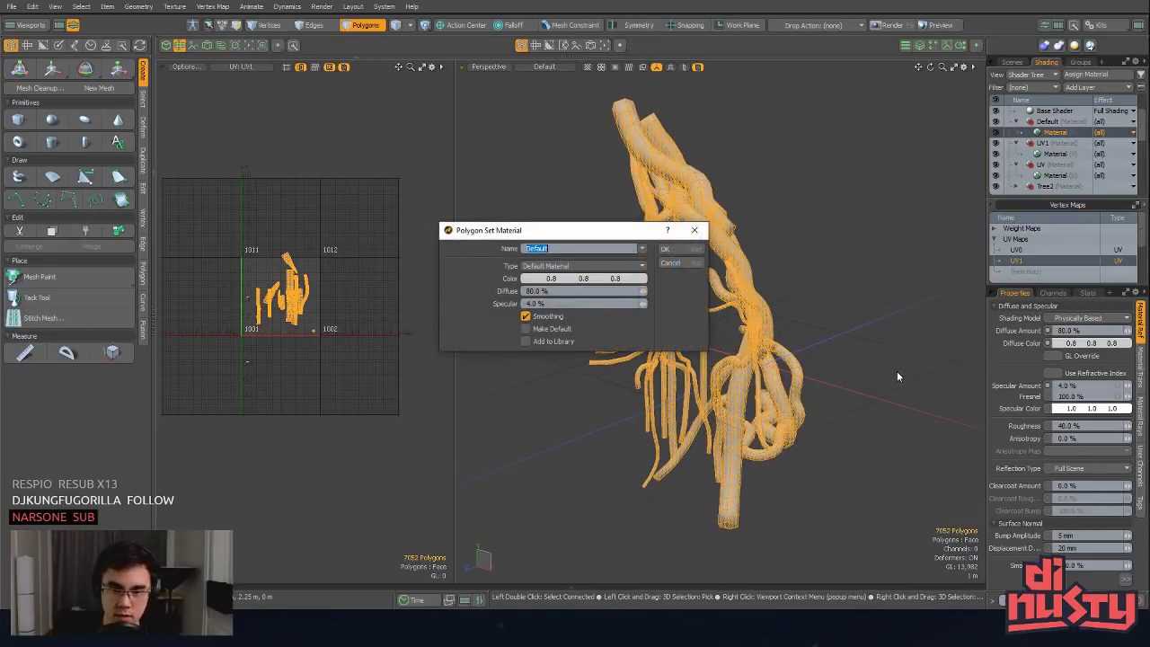
pyautogui.click(595, 265)
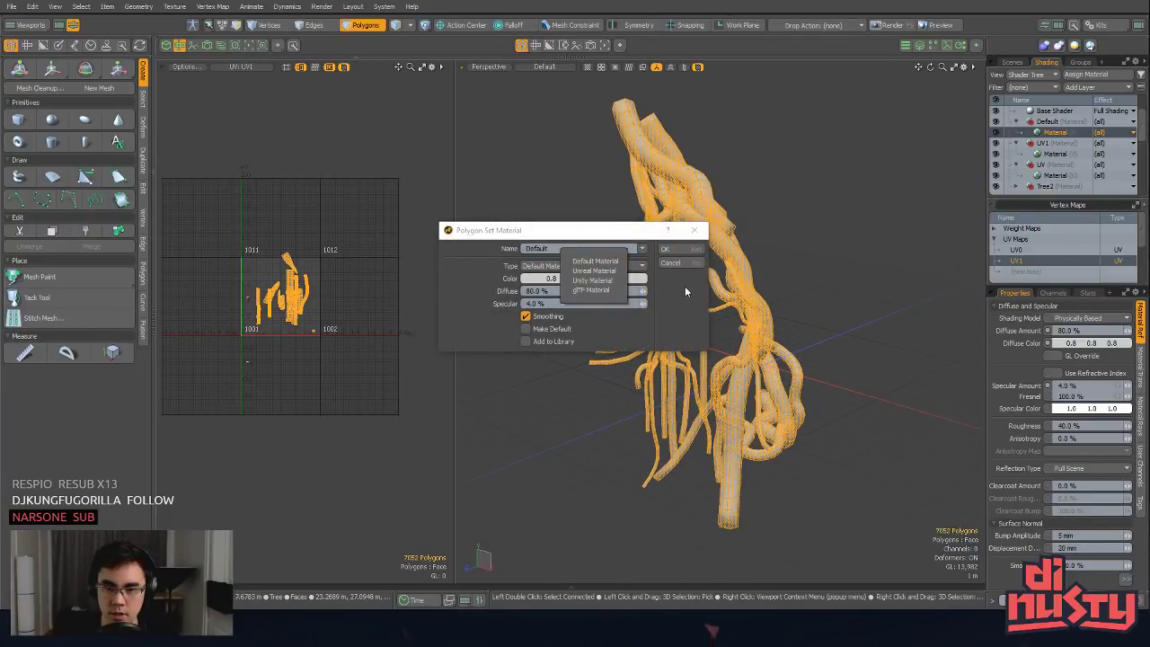
pyautogui.click(685, 286)
pyautogui.click(640, 248)
pyautogui.click(651, 250)
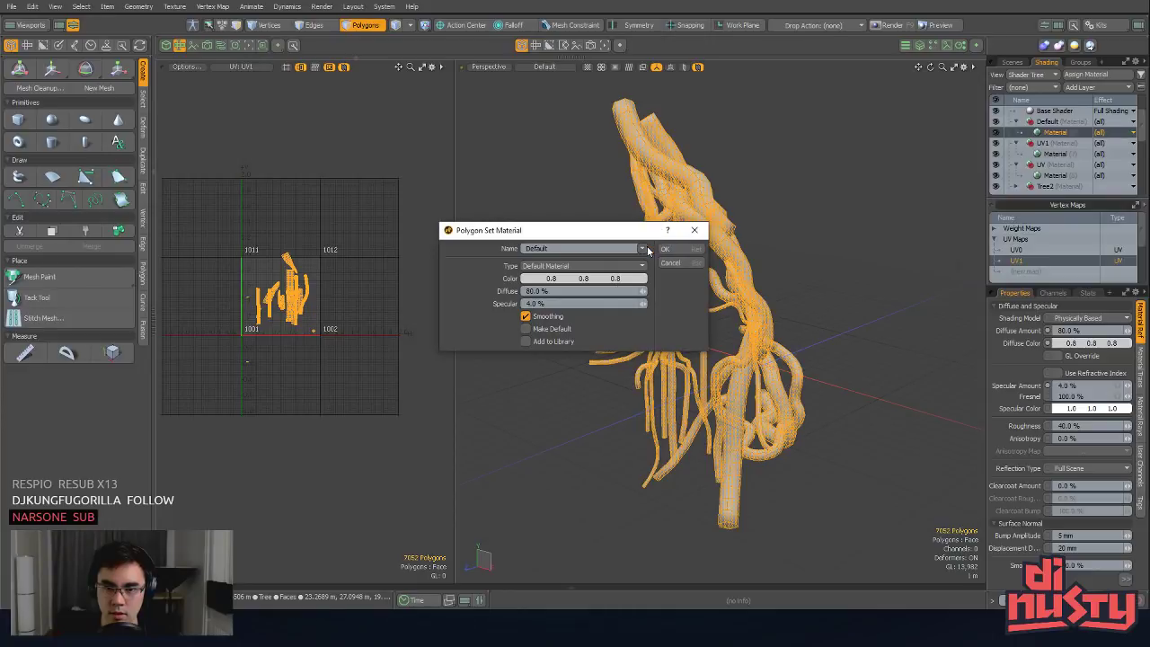
pyautogui.click(675, 250)
pyautogui.click(765, 239)
pyautogui.keyDown('alt'); pyautogui.moveTo(765, 239); pyautogui.dragTo(760, 280); pyautogui.keyUp('alt')
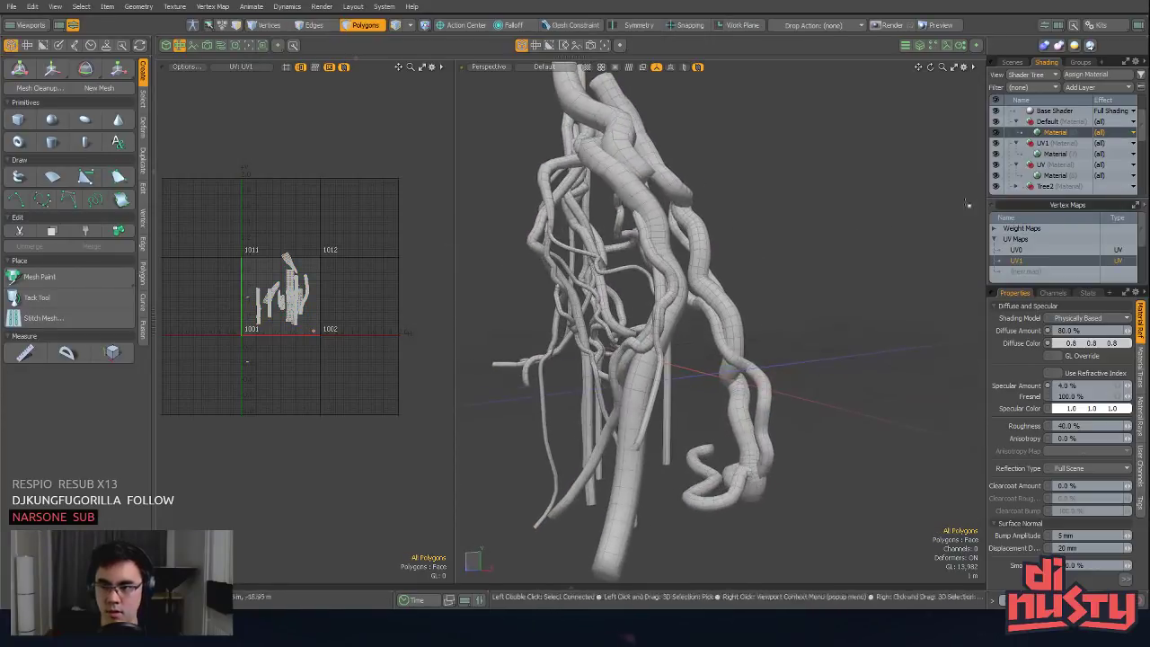
# Step: Recheck the Default material's smoothing options and enable Weight by Polygon Area on the UV1 group's material
pyautogui.click(1058, 122)
pyautogui.click(1057, 133)
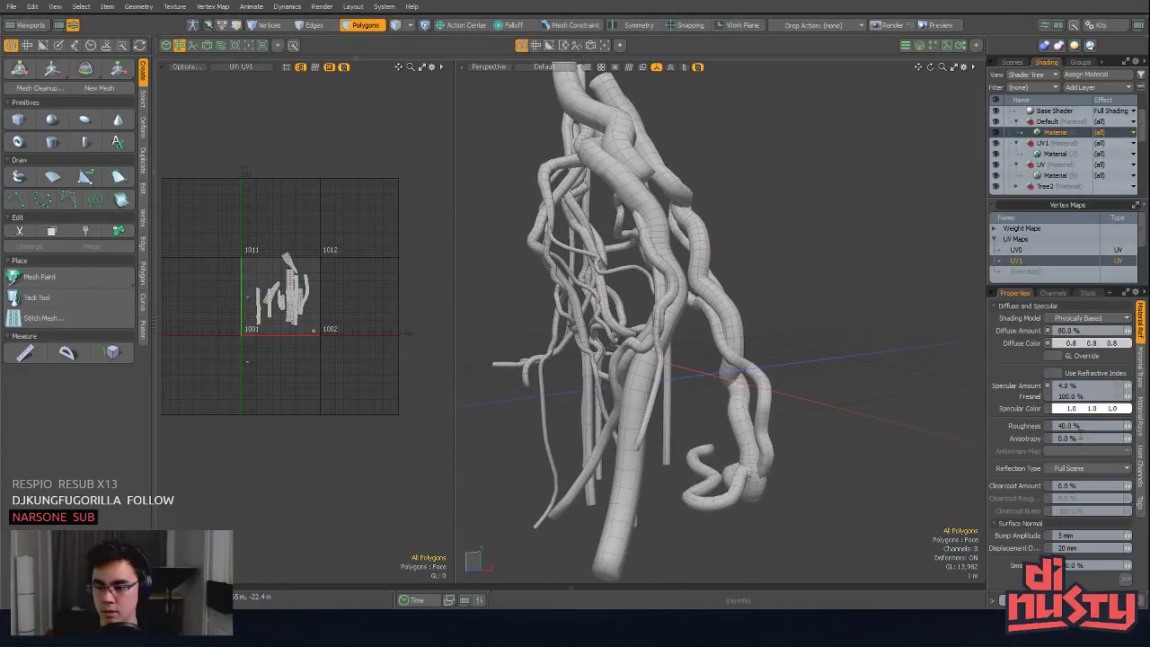
pyautogui.click(1125, 578)
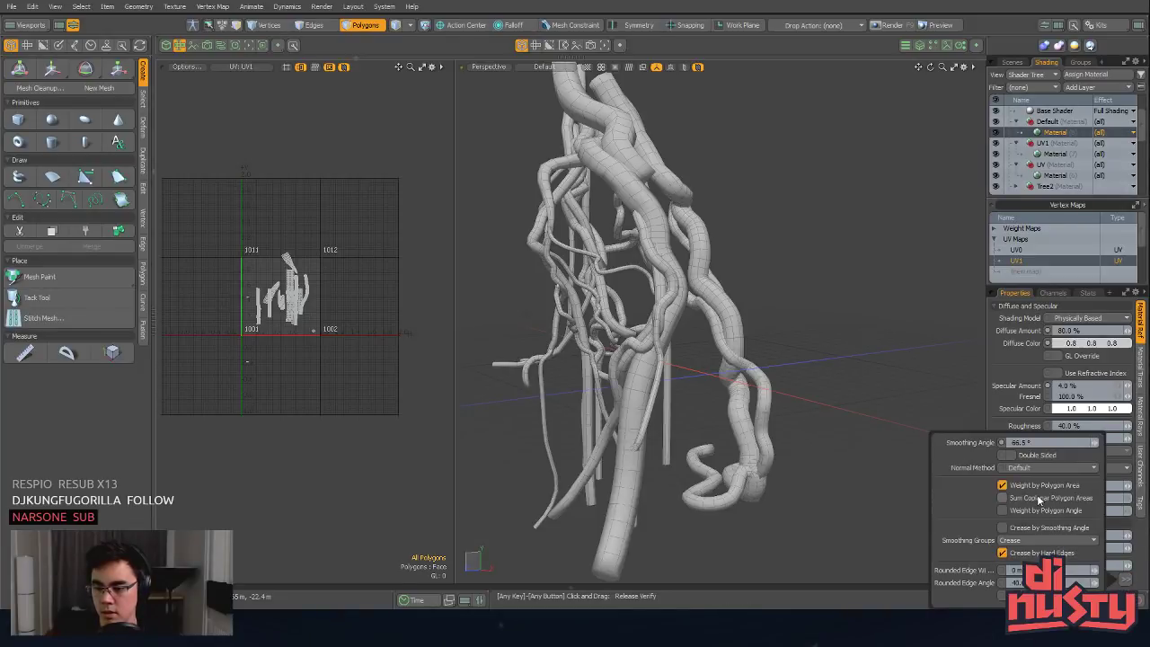
pyautogui.click(1057, 154)
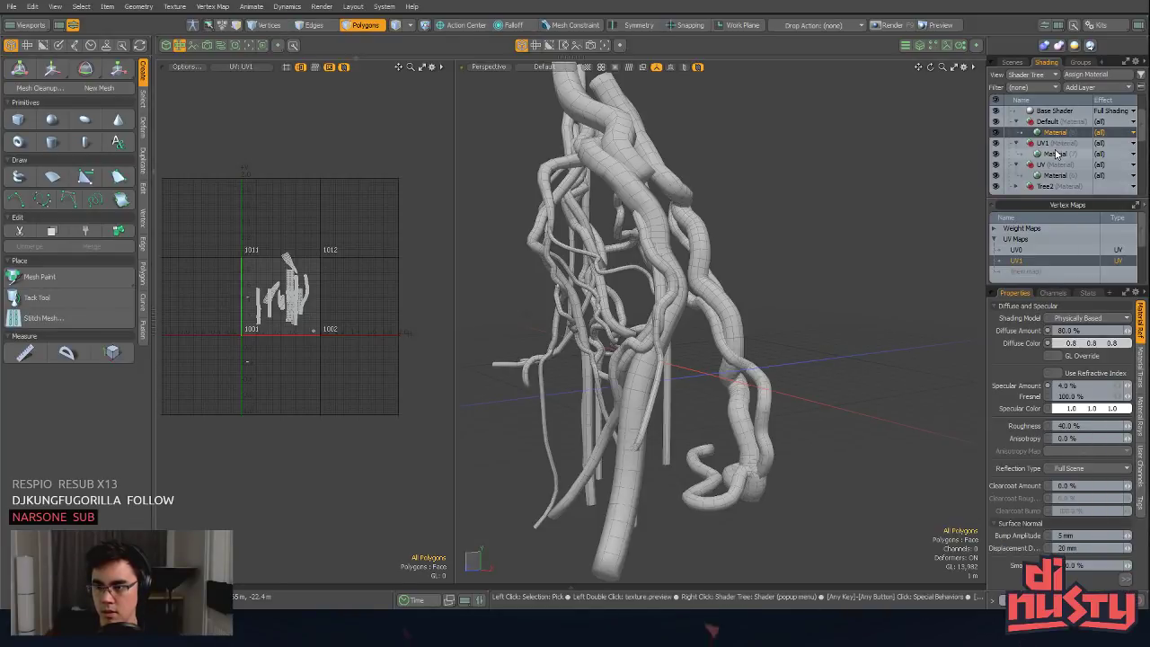
pyautogui.click(1125, 580)
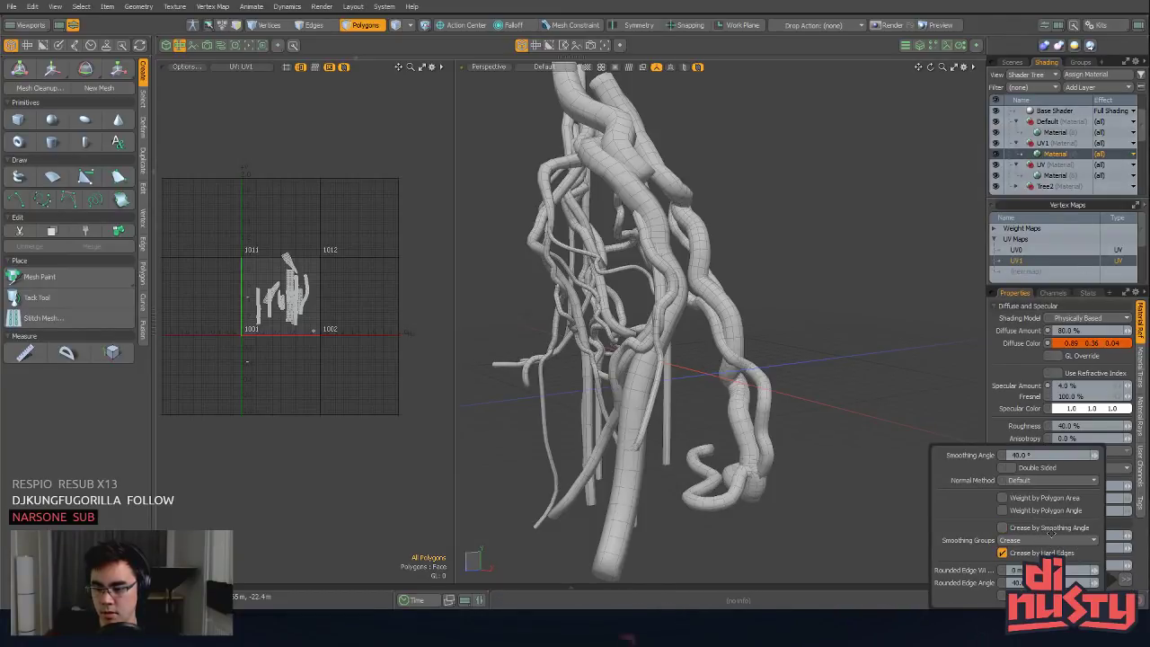
pyautogui.click(1057, 499)
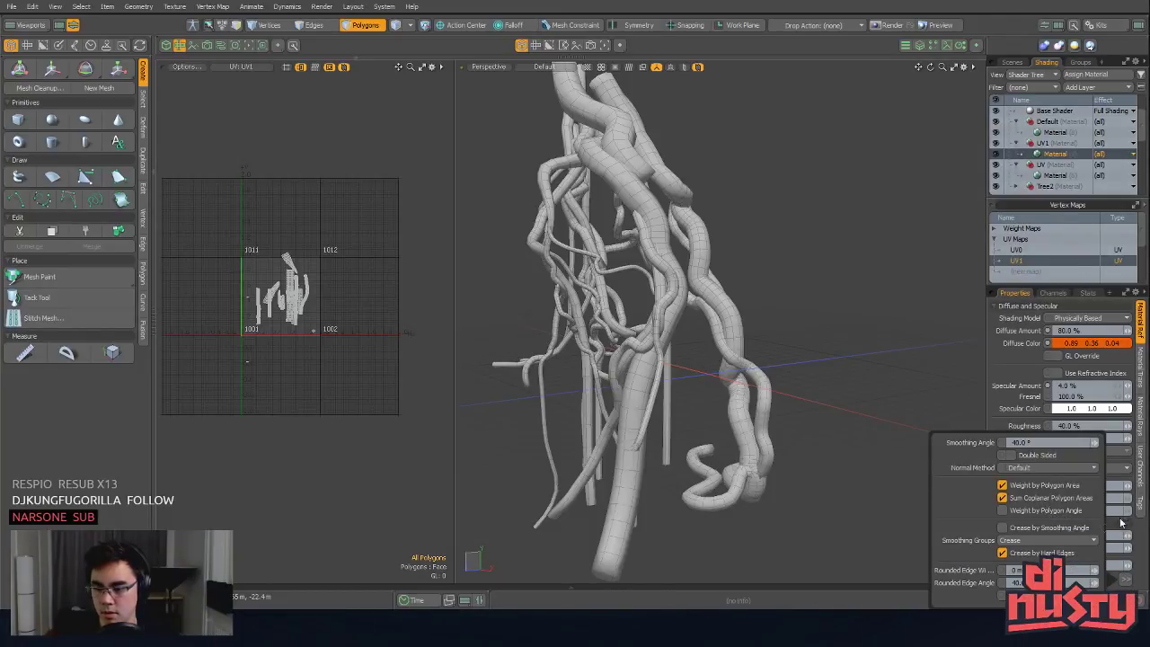
# Step: On the UV group's material, enable Weight by Polygon Area and turn off Crease by Smoothing Angle
pyautogui.click(1056, 175)
pyautogui.click(1125, 580)
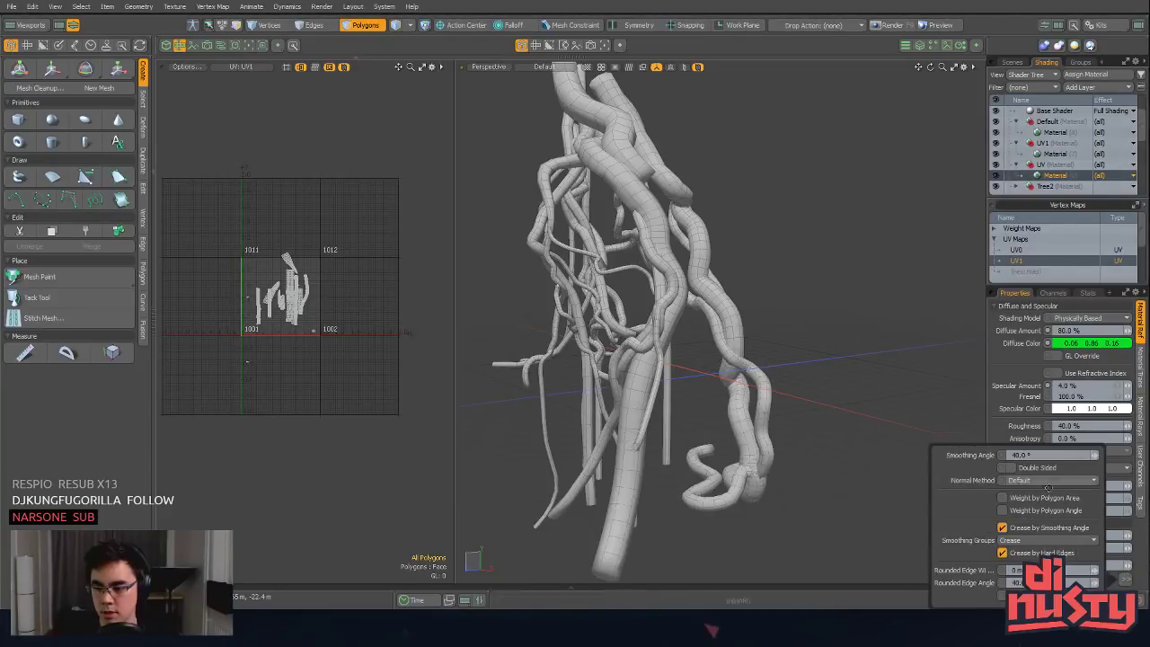
pyautogui.click(1036, 500)
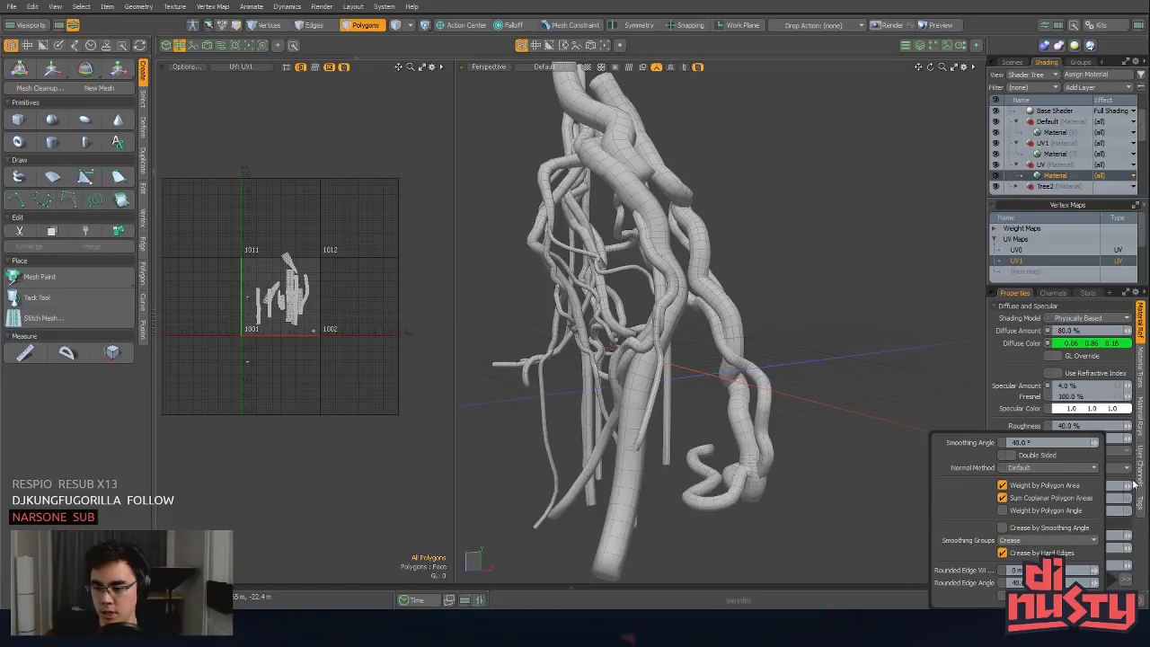
# Step: Enable Weight by Polygon Area in the smoothing options of the Face group's material
pyautogui.scroll(-5, 1042, 148)
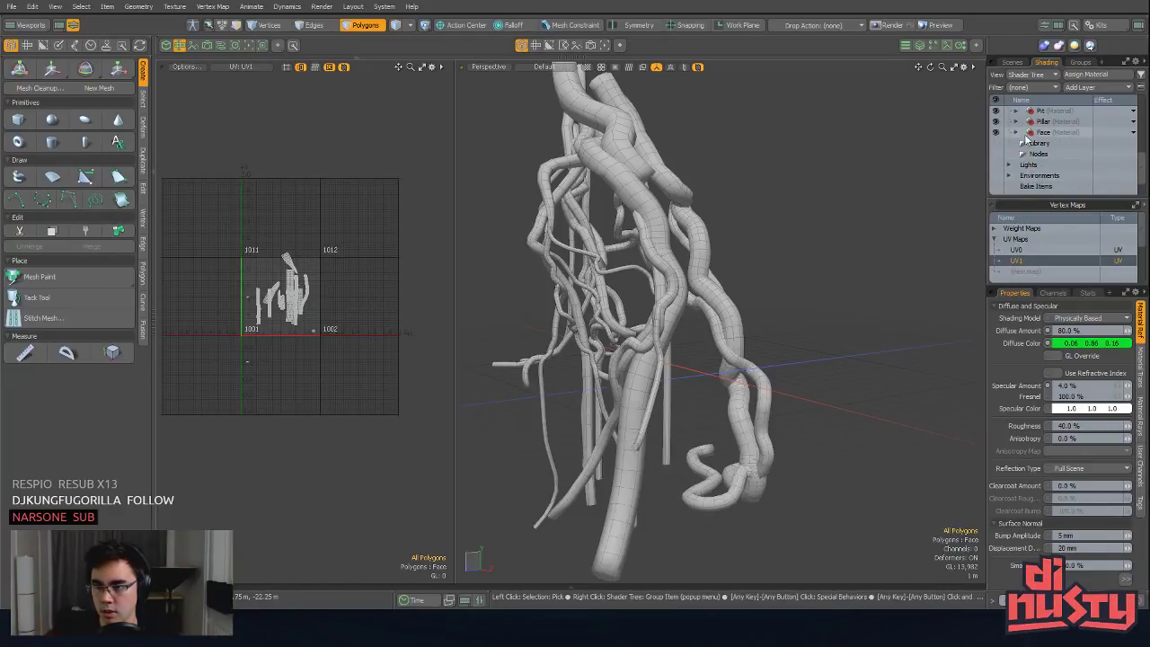
pyautogui.click(1016, 132)
pyautogui.click(1071, 144)
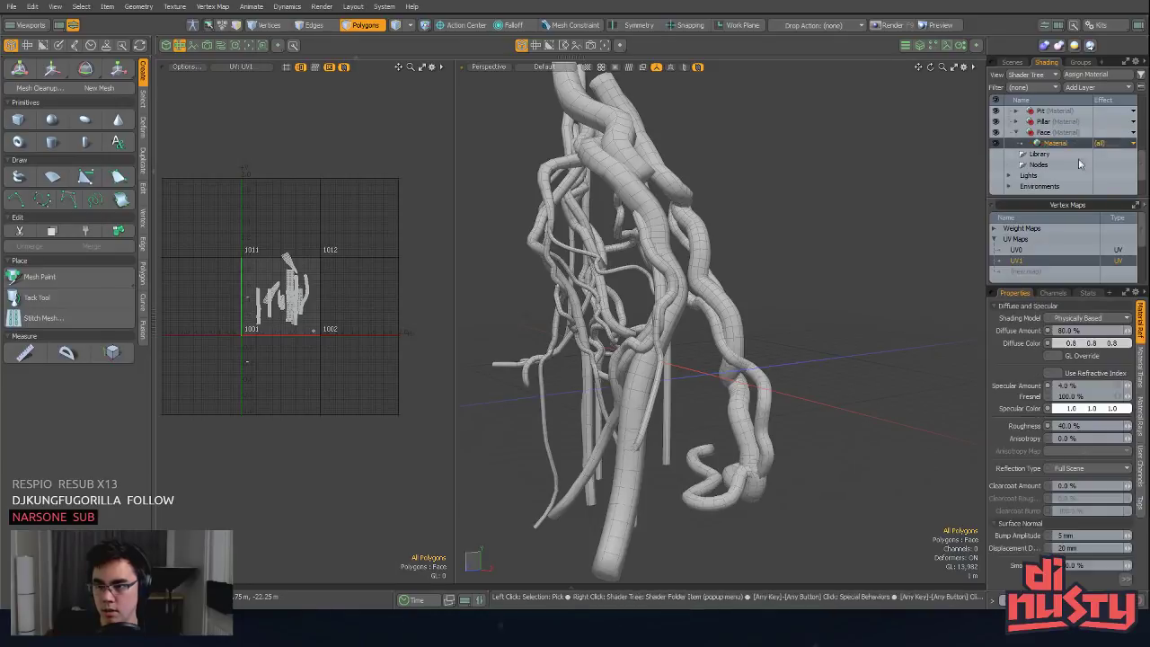
pyautogui.click(1128, 580)
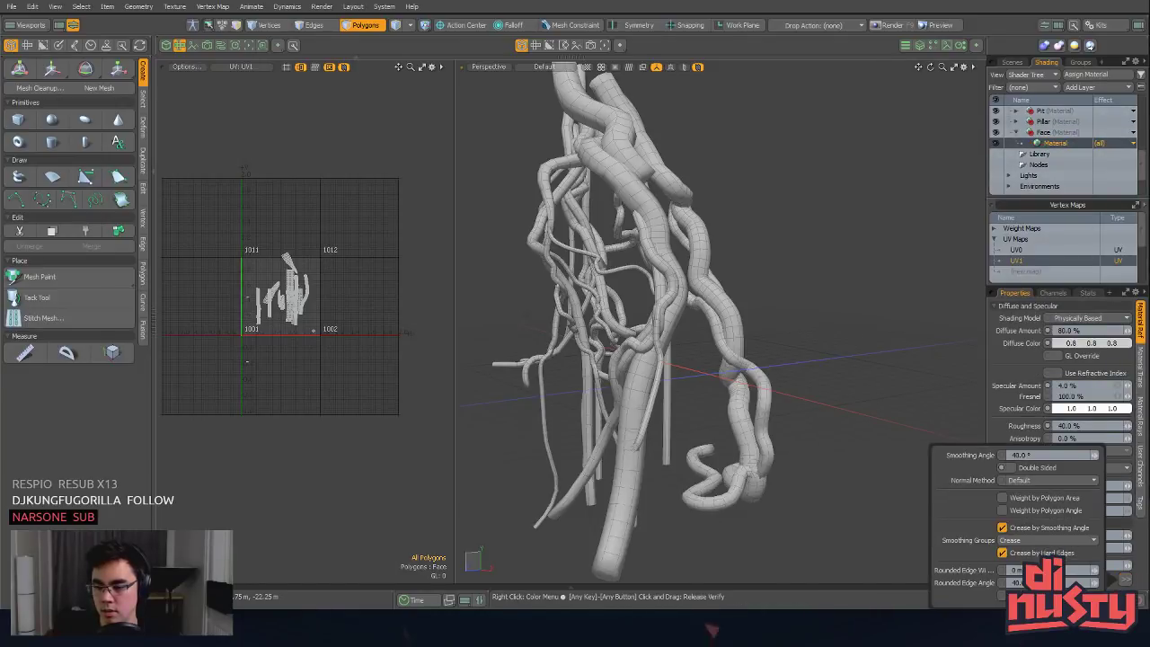
pyautogui.click(1037, 499)
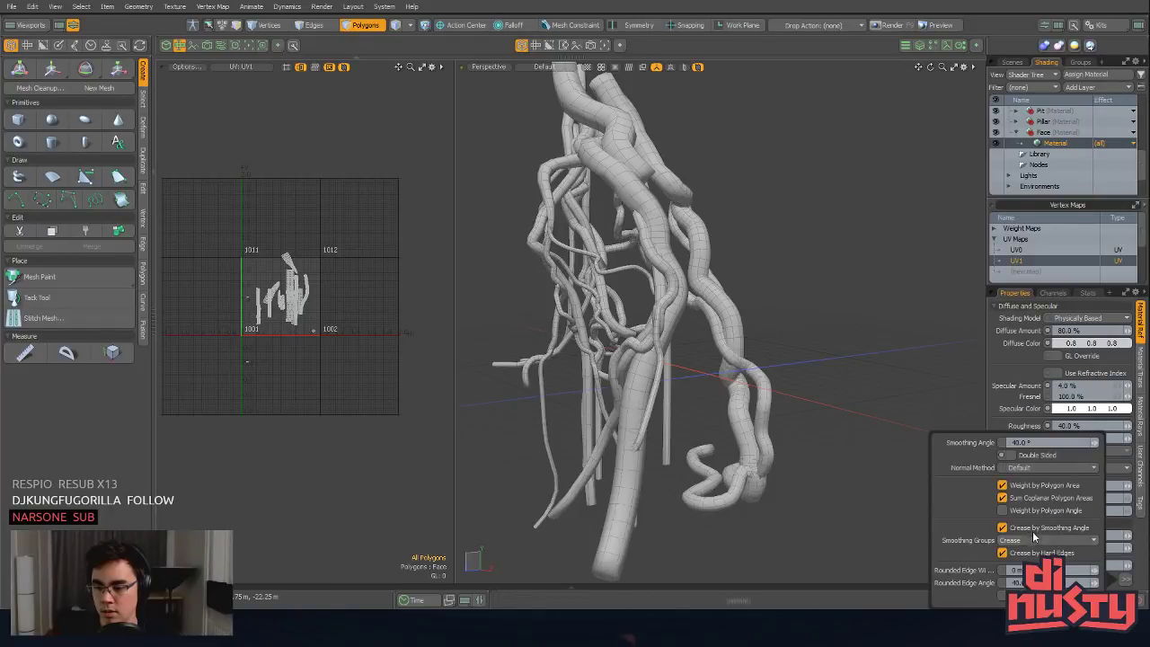
# Step: Select the Tree mesh, bring all the other hidden meshes back into view and save CenterTree.fbx
pyautogui.keyDown('alt'); pyautogui.moveTo(764, 360); pyautogui.dragTo(687, 269); pyautogui.keyUp('alt')
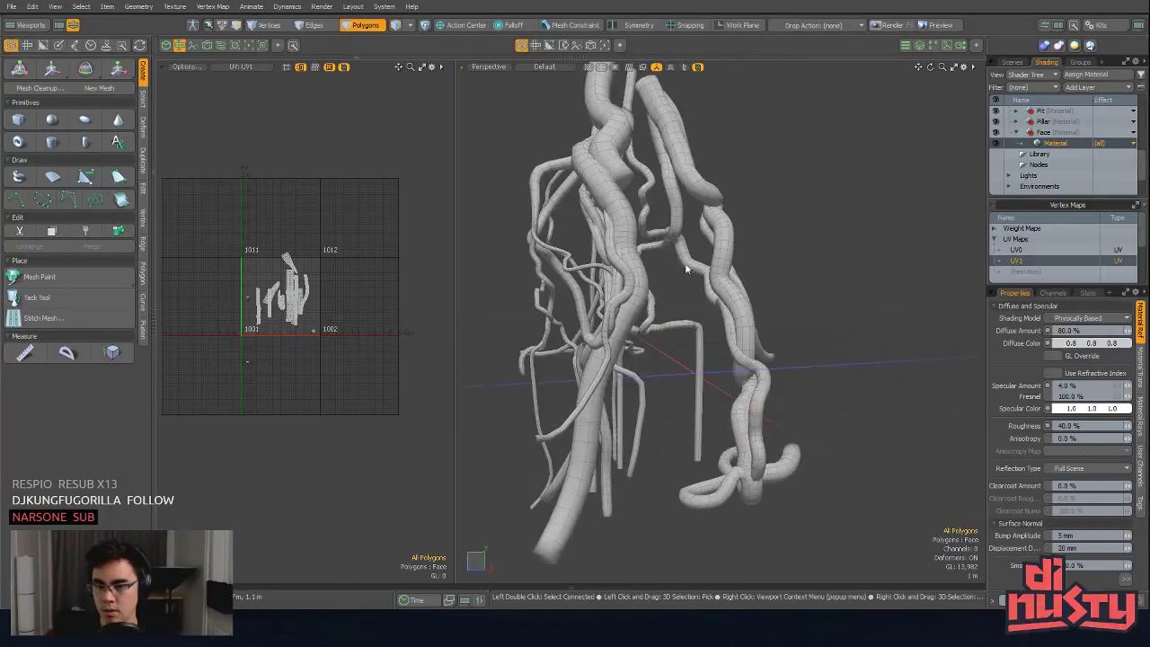
pyautogui.press('5')
pyautogui.click(733, 228)
pyautogui.keyDown('alt'); pyautogui.moveTo(733, 228); pyautogui.dragTo(820, 396); pyautogui.keyUp('alt')
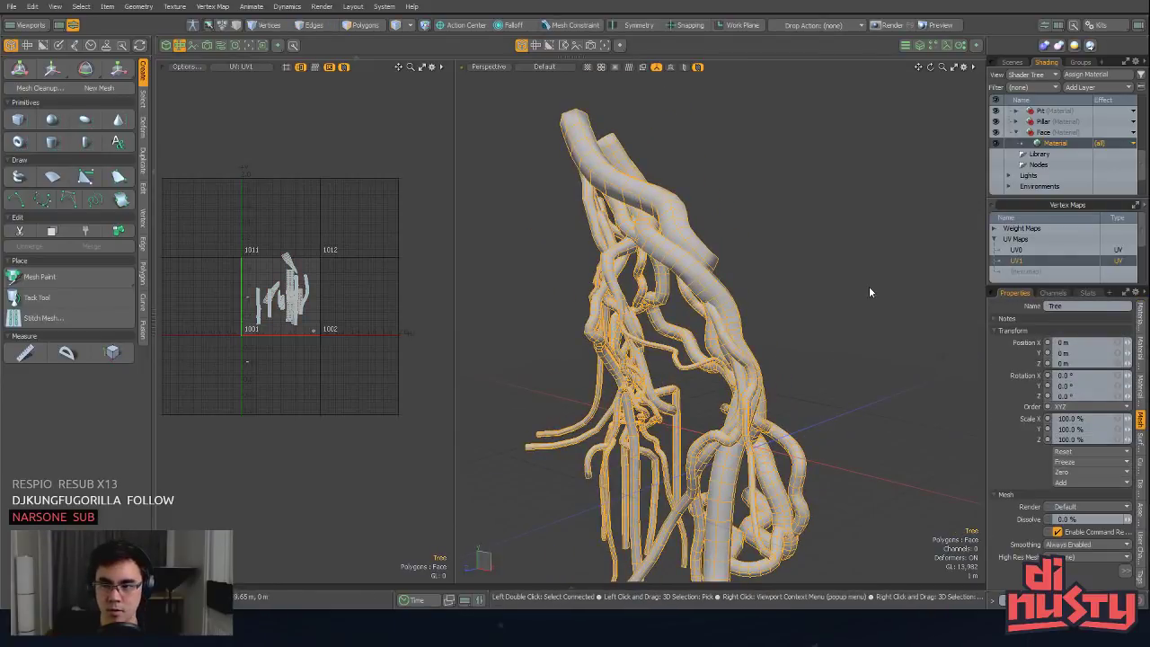
pyautogui.click(1010, 63)
pyautogui.keyDown('alt'); pyautogui.click(996, 131); pyautogui.keyUp('alt')
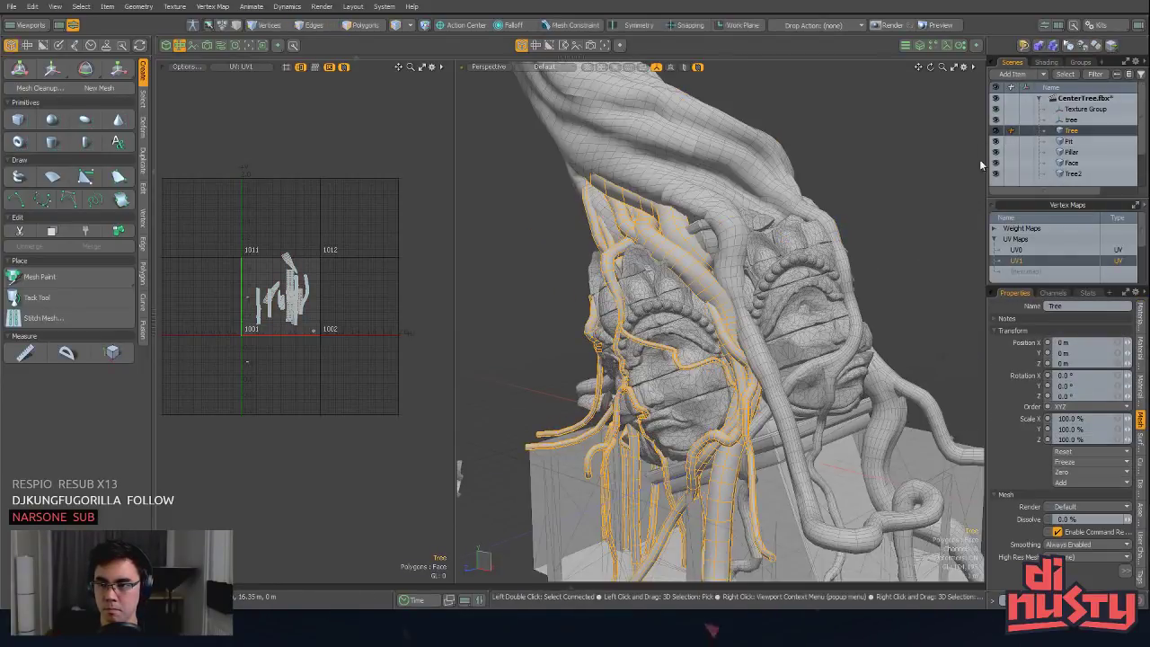
pyautogui.keyDown('alt'); pyautogui.moveTo(902, 248); pyautogui.dragTo(879, 272); pyautogui.keyUp('alt')
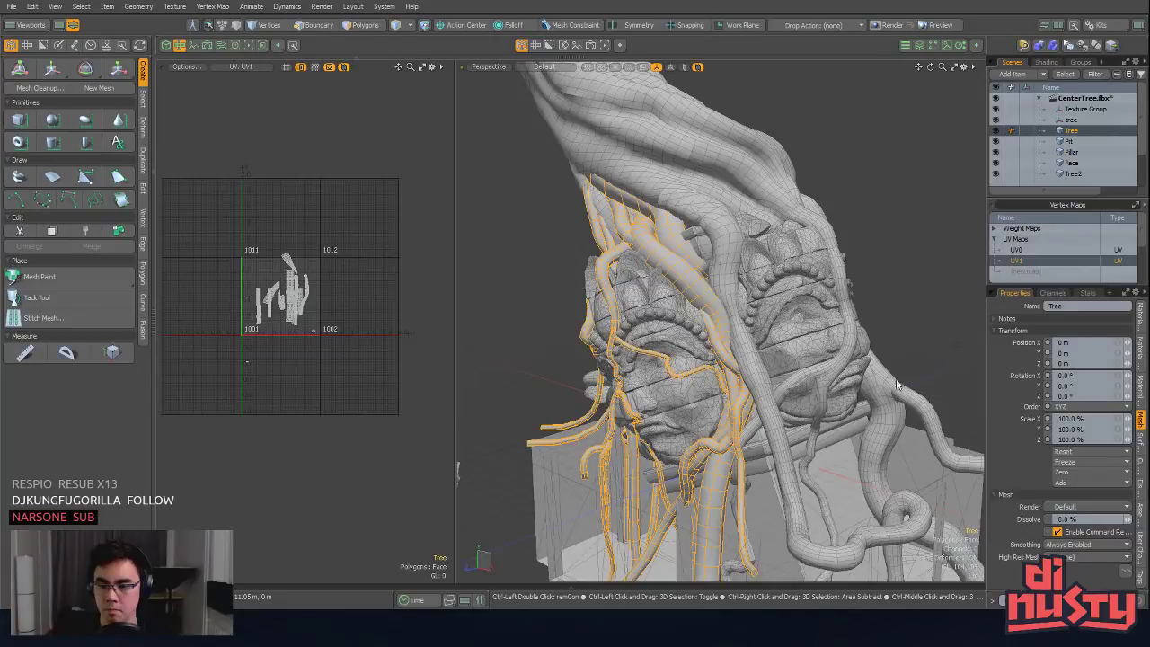
pyautogui.hotkey('ctrl', 's')
# Step: Clear the selection, switch to Unity to reimport CenterTree.fbx, and examine the bark shading on the roots around the stone faces
pyautogui.hotkey('alt', 'Tab')
pyautogui.hotkey('alt', 'Tab')
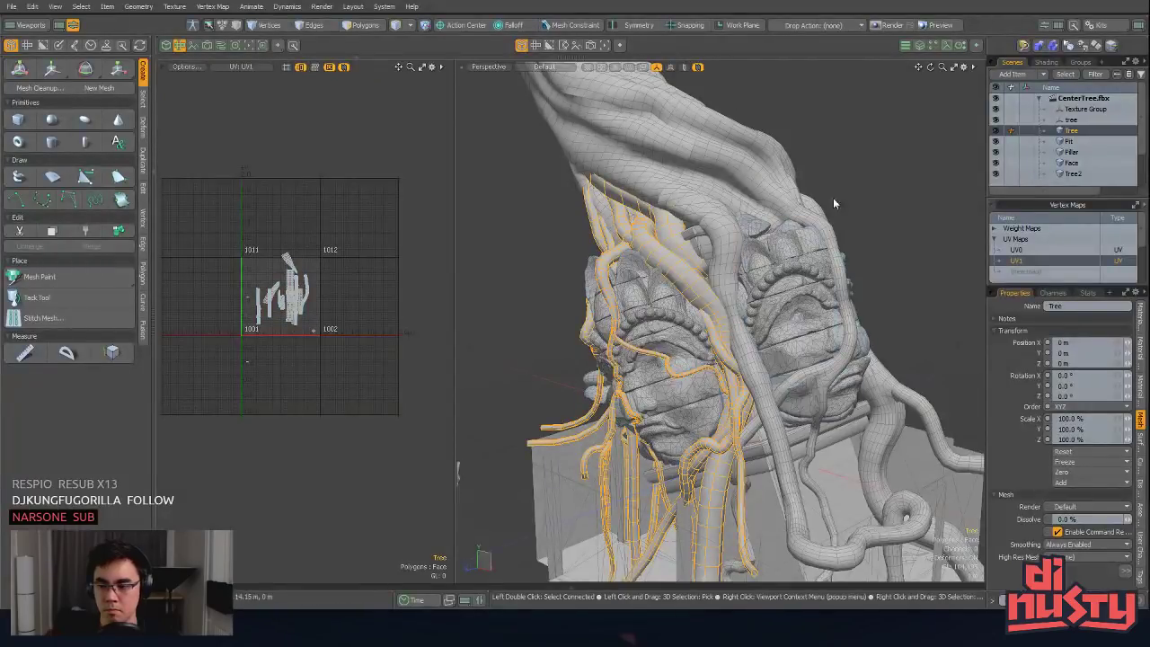
pyautogui.click(846, 153)
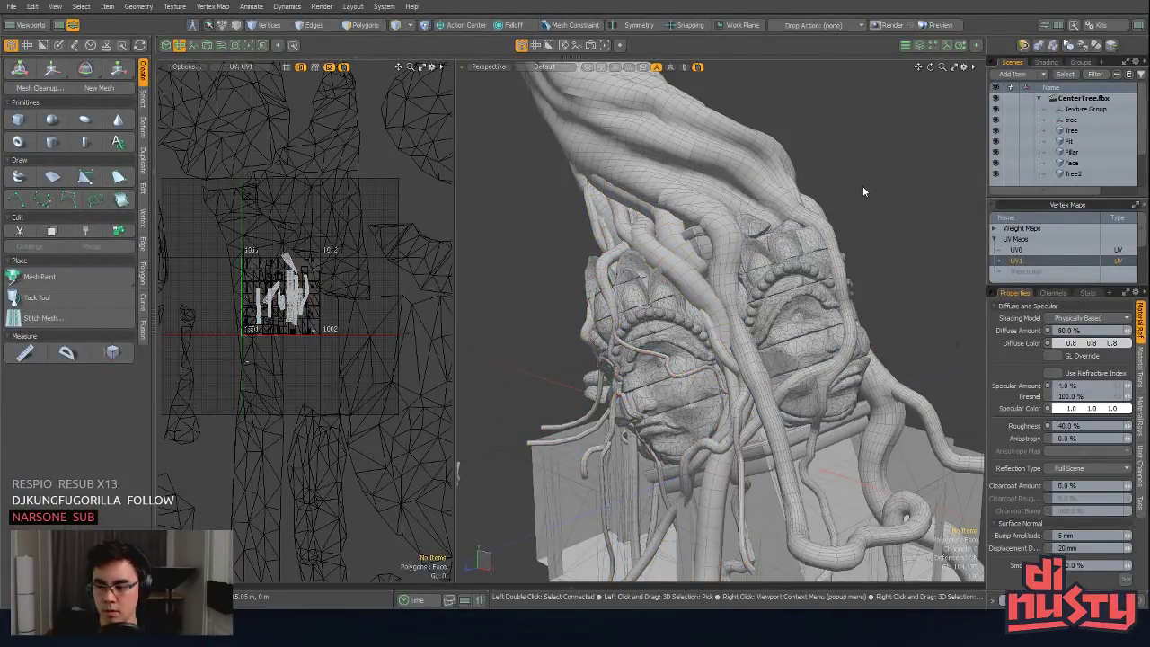
pyautogui.keyDown('ctrl'); pyautogui.keyDown('alt'); pyautogui.moveTo(863, 186); pyautogui.dragTo(781, 169); pyautogui.keyUp('alt'); pyautogui.keyUp('ctrl')
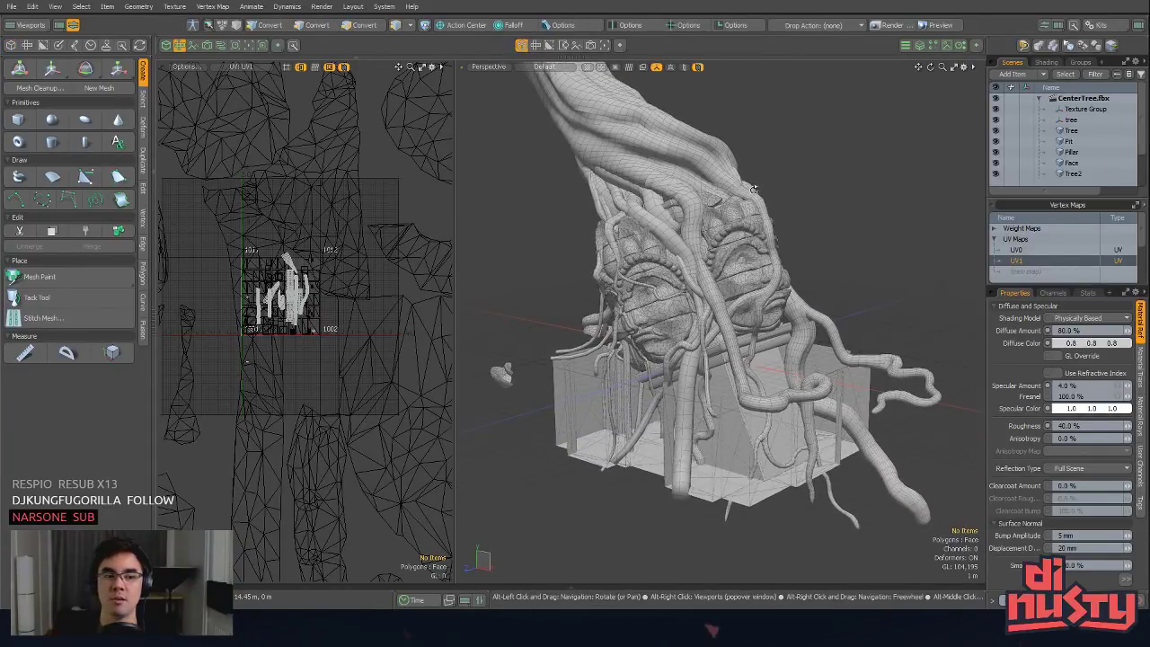
pyautogui.hotkey('alt', 'Tab')
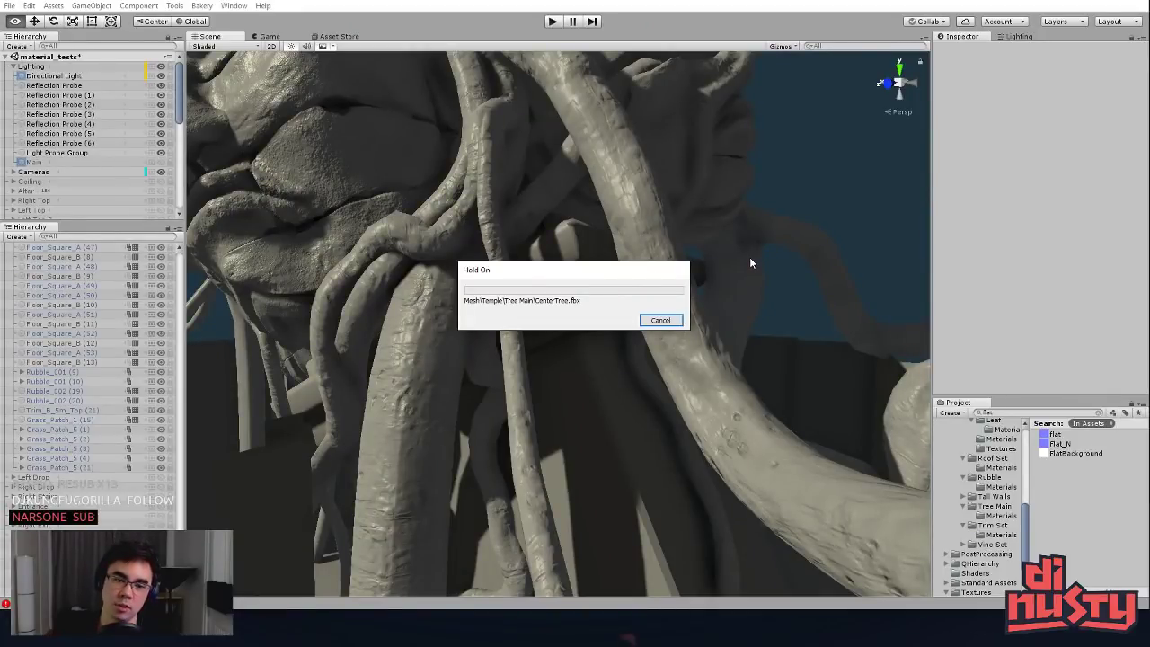
pyautogui.keyDown('alt'); pyautogui.moveTo(638, 279); pyautogui.dragTo(756, 310); pyautogui.keyUp('alt')
pyautogui.scroll(5, 756, 310)
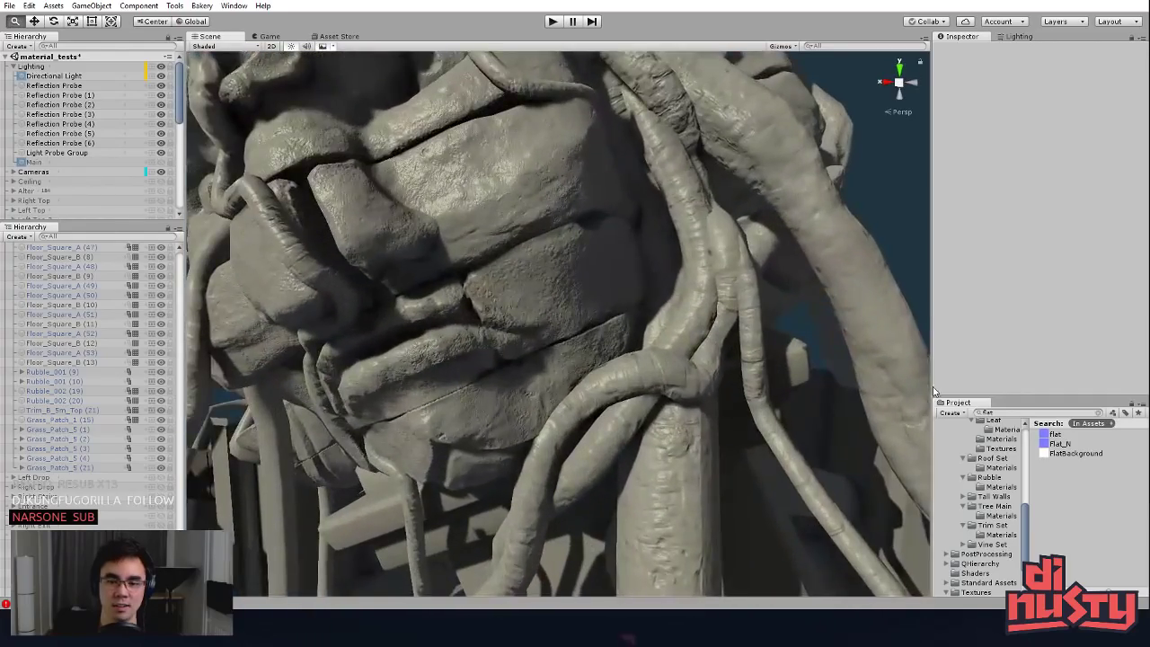
pyautogui.moveTo(791, 369); pyautogui.dragTo(798, 534, button='middle')
pyautogui.scroll(-3, 673, 424)
pyautogui.moveTo(742, 481); pyautogui.dragTo(700, 411, button='middle')
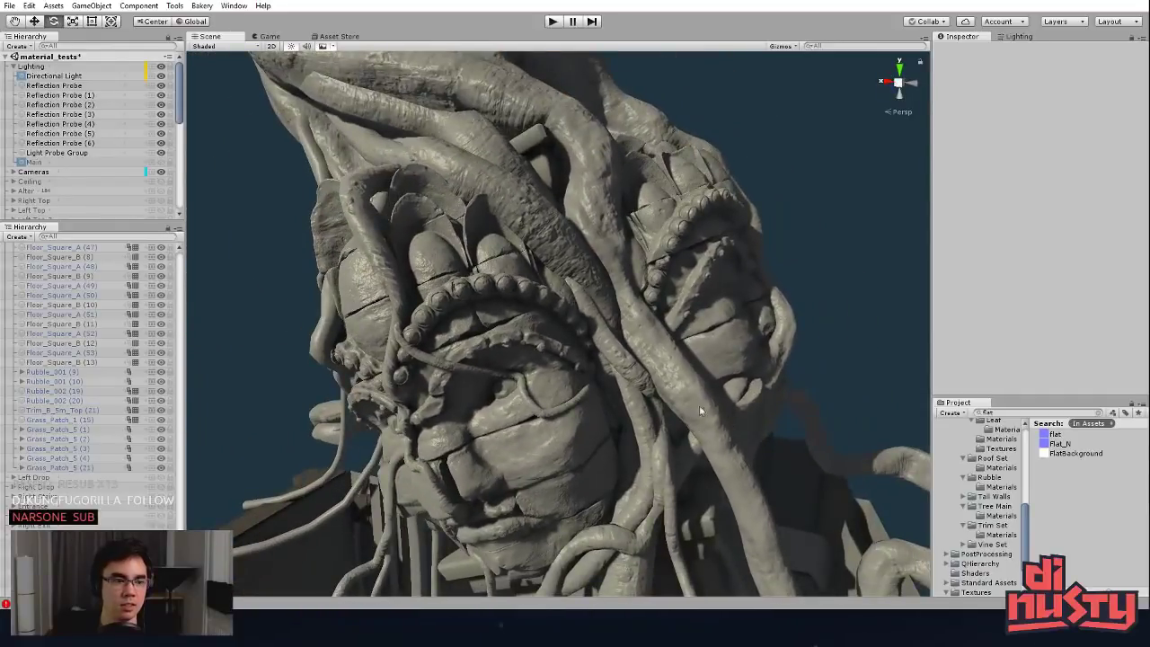
# Step: Try rotating the Directional Light to examine the normal-map shading of the roots and faces under different lighting
pyautogui.doubleClick(70, 77)
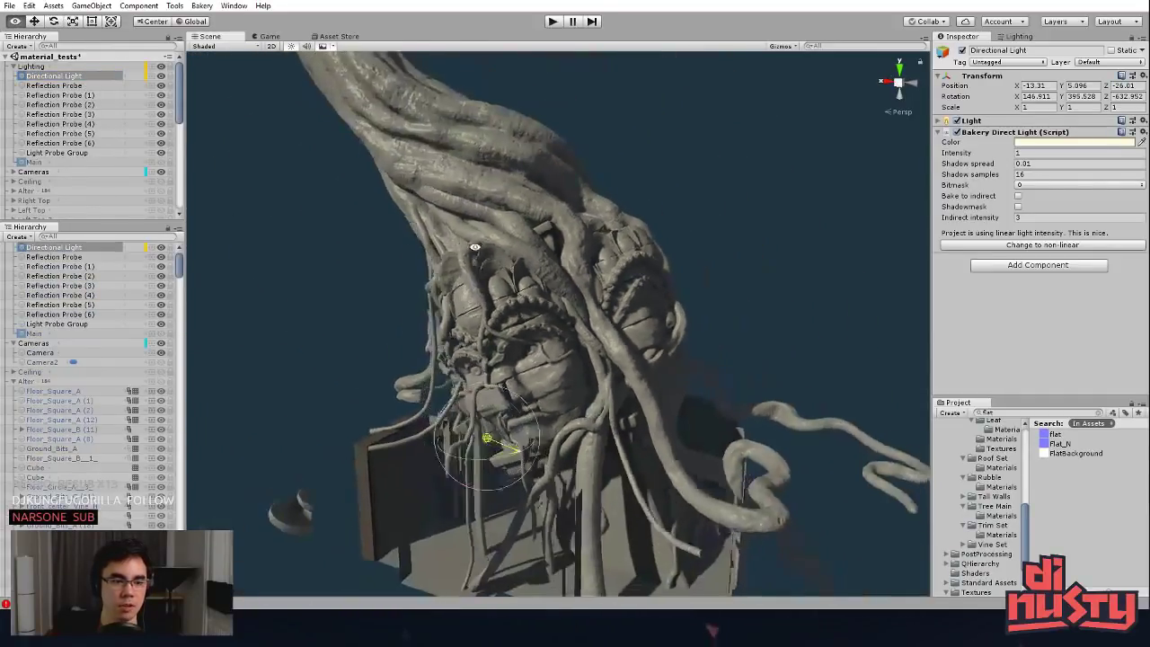
pyautogui.moveTo(541, 472); pyautogui.dragTo(578, 482)
pyautogui.keyDown('alt'); pyautogui.moveTo(577, 483); pyautogui.dragTo(751, 388, button='right'); pyautogui.keyUp('alt')
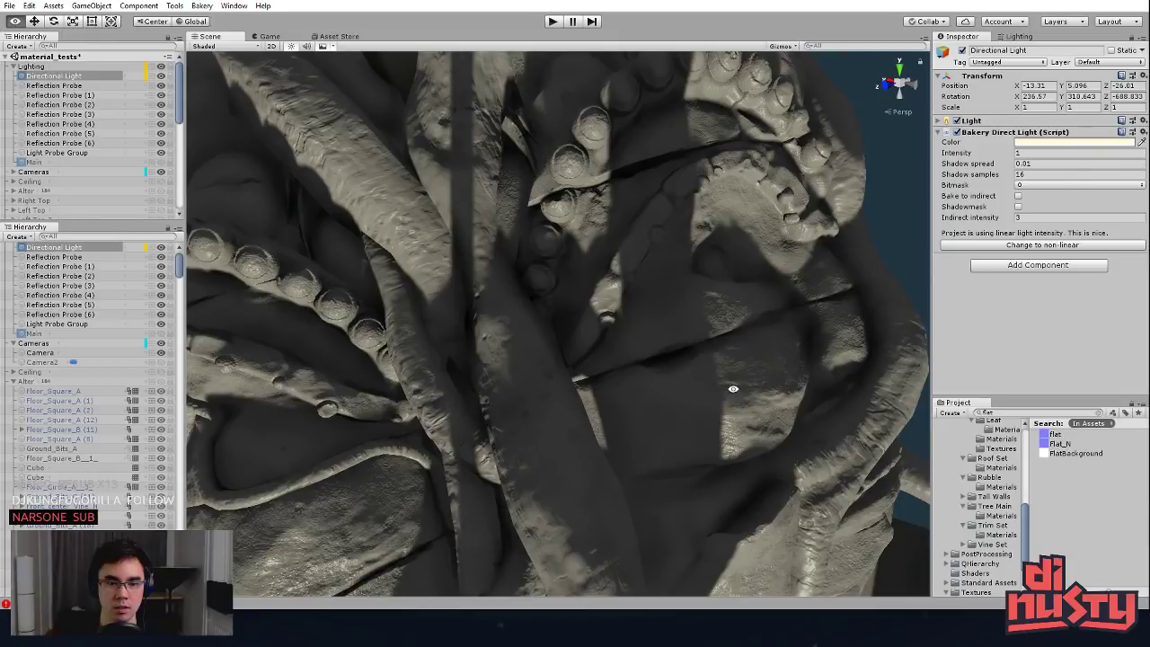
pyautogui.moveTo(733, 388)
pyautogui.mouseDown(button='right')
pyautogui.moveTo(516, 362)
pyautogui.moveTo(539, 361)
pyautogui.mouseUp(button='right')
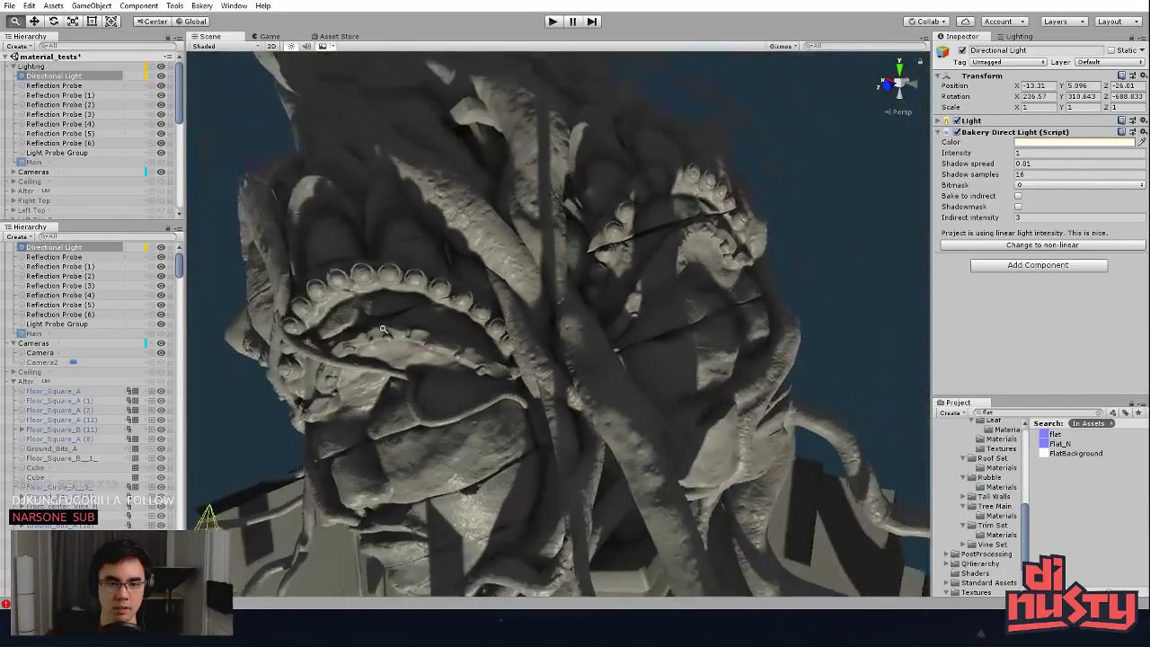
pyautogui.moveTo(521, 334); pyautogui.dragTo(480, 328, button='right')
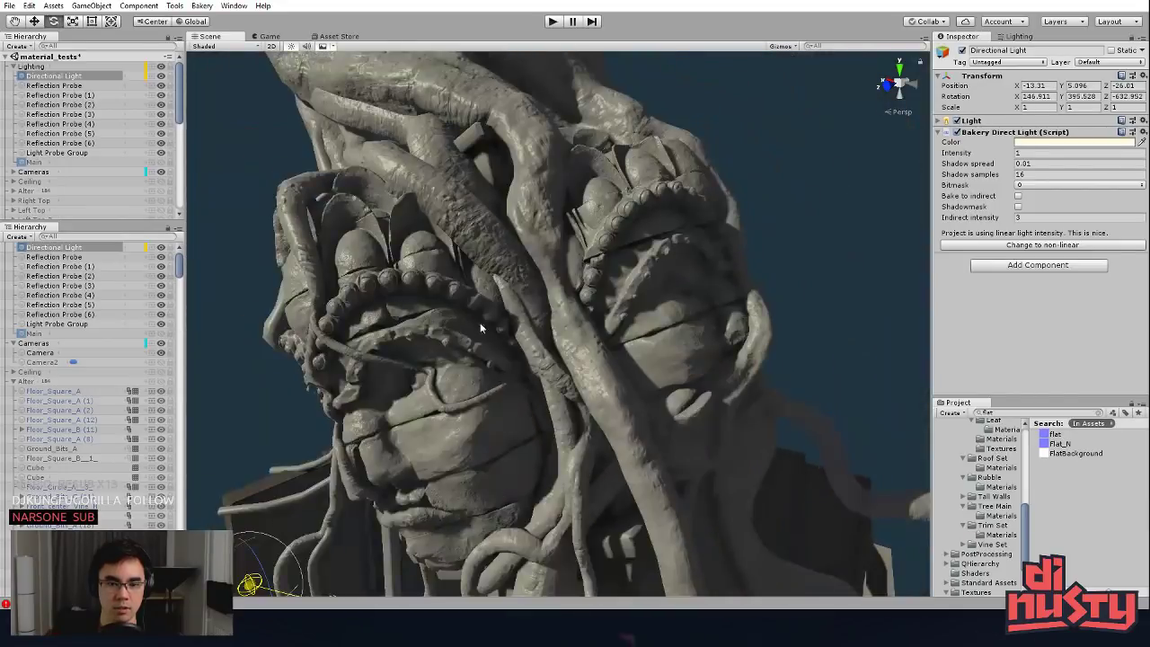
# Step: Deselect the Directional Light and inspect the tree's roots from another side
pyautogui.click(765, 213)
pyautogui.scroll(-5, 805, 231)
pyautogui.moveTo(805, 231)
pyautogui.keyDown('alt'); pyautogui.mouseDown()
pyautogui.moveTo(688, 318)
pyautogui.moveTo(791, 188)
pyautogui.moveTo(817, 278)
pyautogui.moveTo(870, 192)
pyautogui.moveTo(731, 275)
pyautogui.moveTo(556, 288)
pyautogui.mouseUp(); pyautogui.keyUp('alt')
pyautogui.scroll(3, 556, 287)
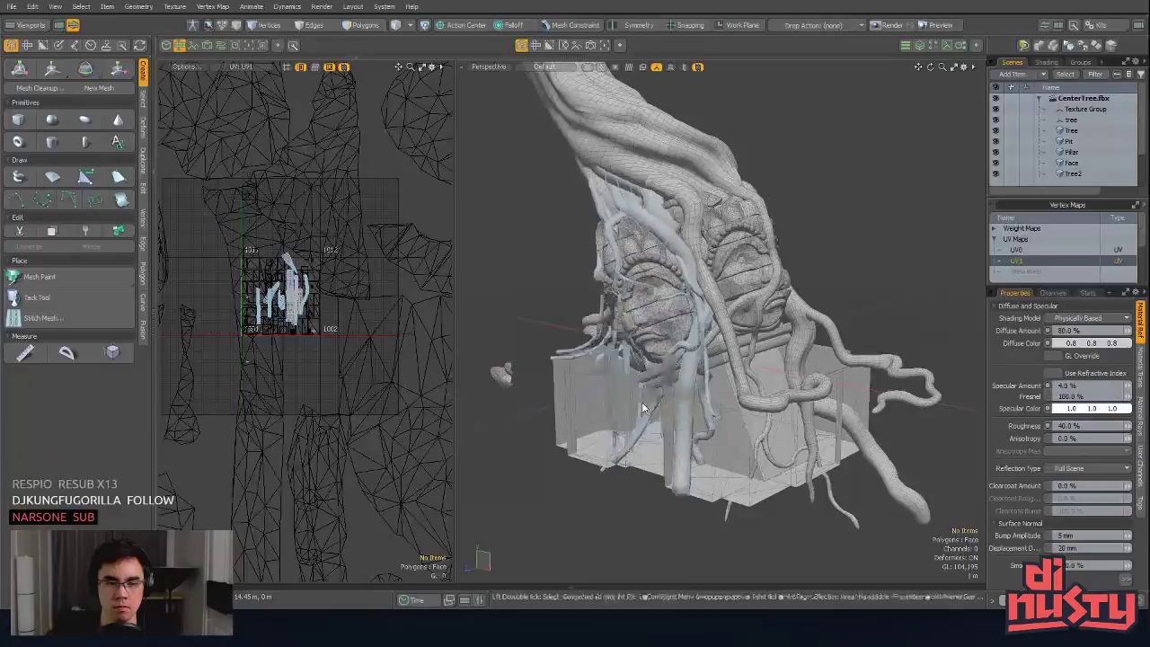
# Step: Return to Modo, isolate the Tree root mesh and switch to polygon selection
pyautogui.click(693, 259)
pyautogui.click(576, 262)
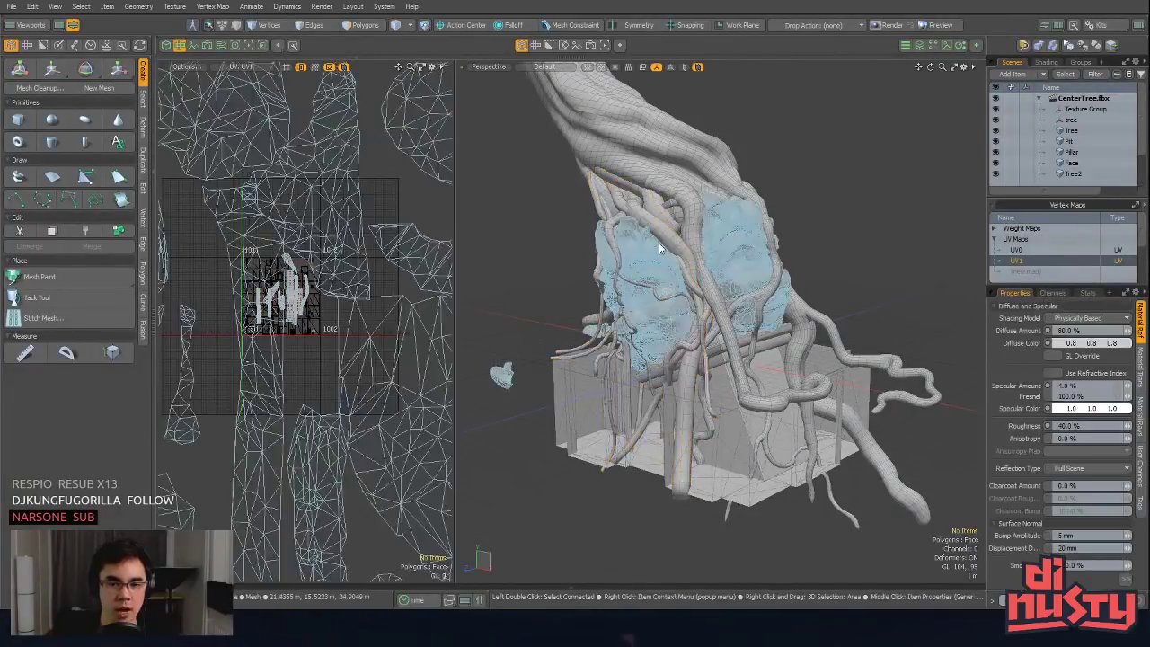
pyautogui.click(674, 240)
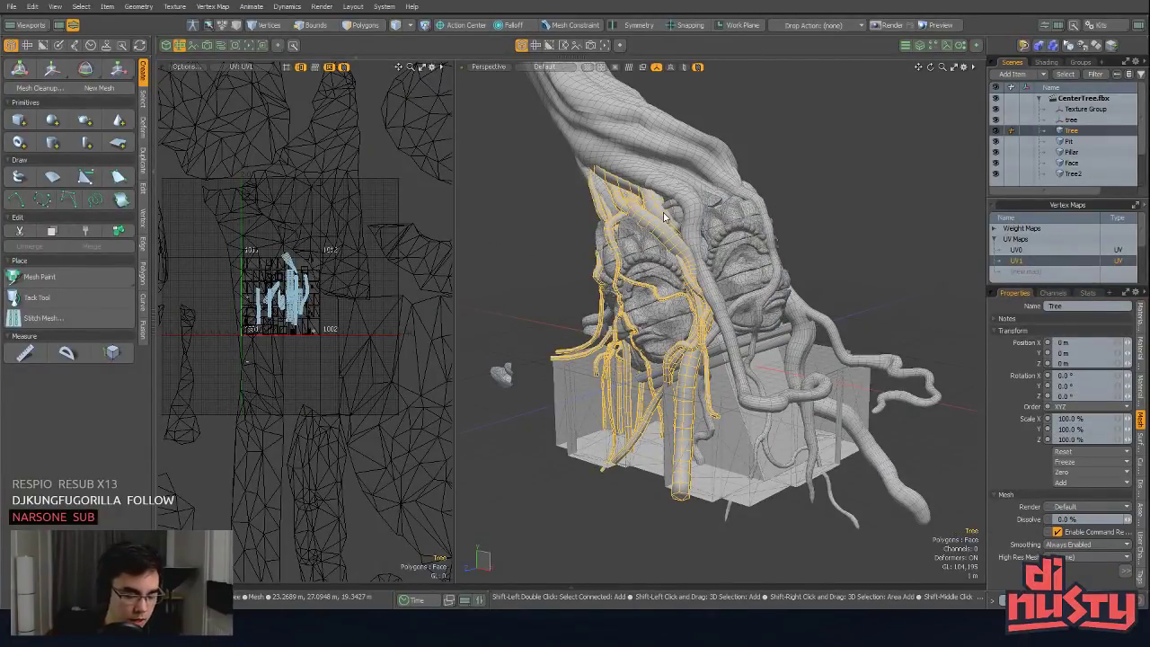
pyautogui.hotkey('shift', 'h')
pyautogui.click(689, 199)
pyautogui.scroll(4, 700, 288)
pyautogui.keyDown('alt'); pyautogui.moveTo(700, 289); pyautogui.dragTo(773, 286); pyautogui.keyUp('alt')
pyautogui.press('3')
pyautogui.scroll(8, 362, 296)
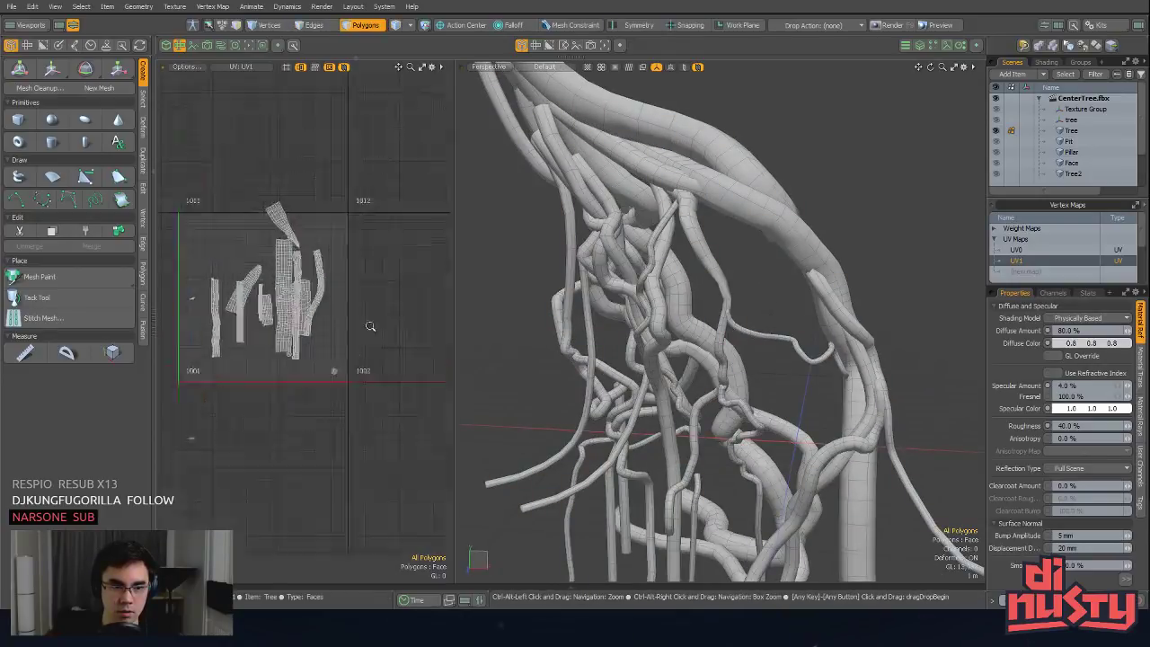
# Step: Select the UV1 island of the thin winding root, isolate that root's polygons and clear the selection
pyautogui.keyDown('alt'); pyautogui.moveTo(370, 326); pyautogui.dragTo(396, 405); pyautogui.keyUp('alt')
pyautogui.moveTo(296, 311); pyautogui.dragTo(302, 316)
pyautogui.doubleClick(302, 317)
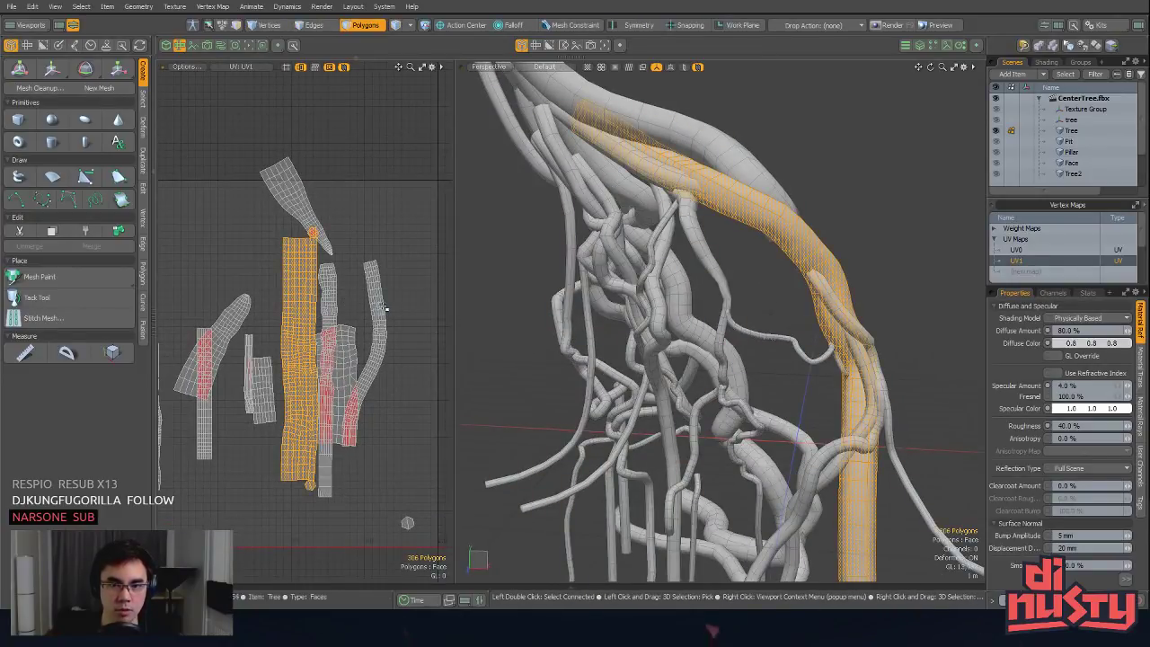
pyautogui.click(384, 308)
pyautogui.doubleClick(332, 300)
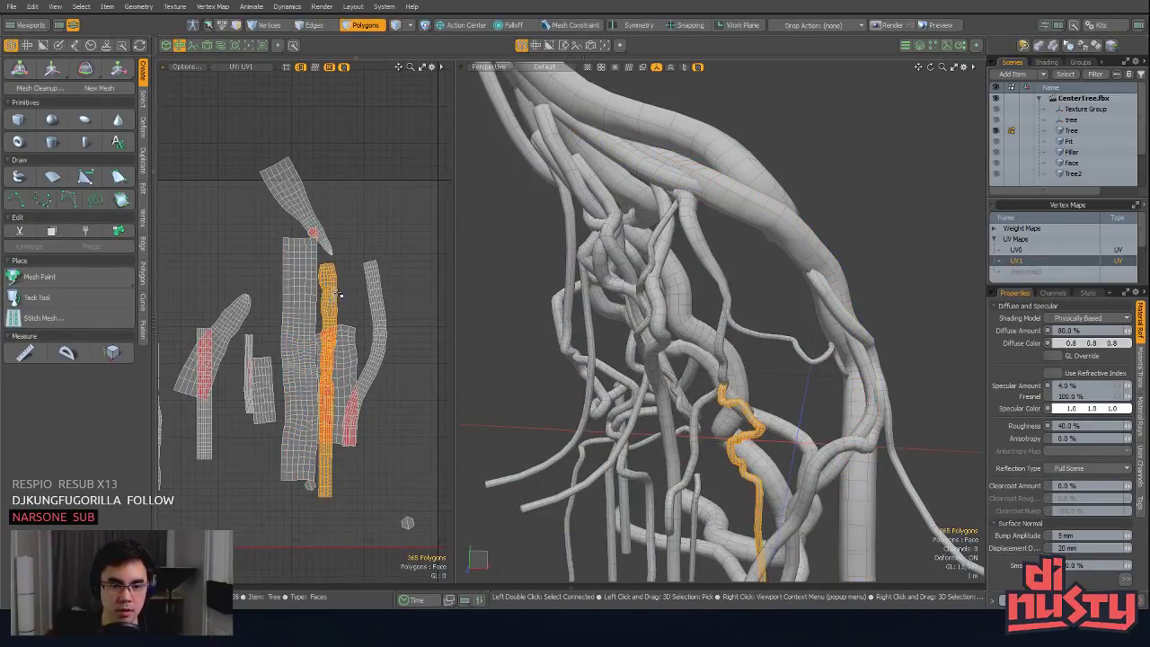
pyautogui.hotkey('shift', 'a')
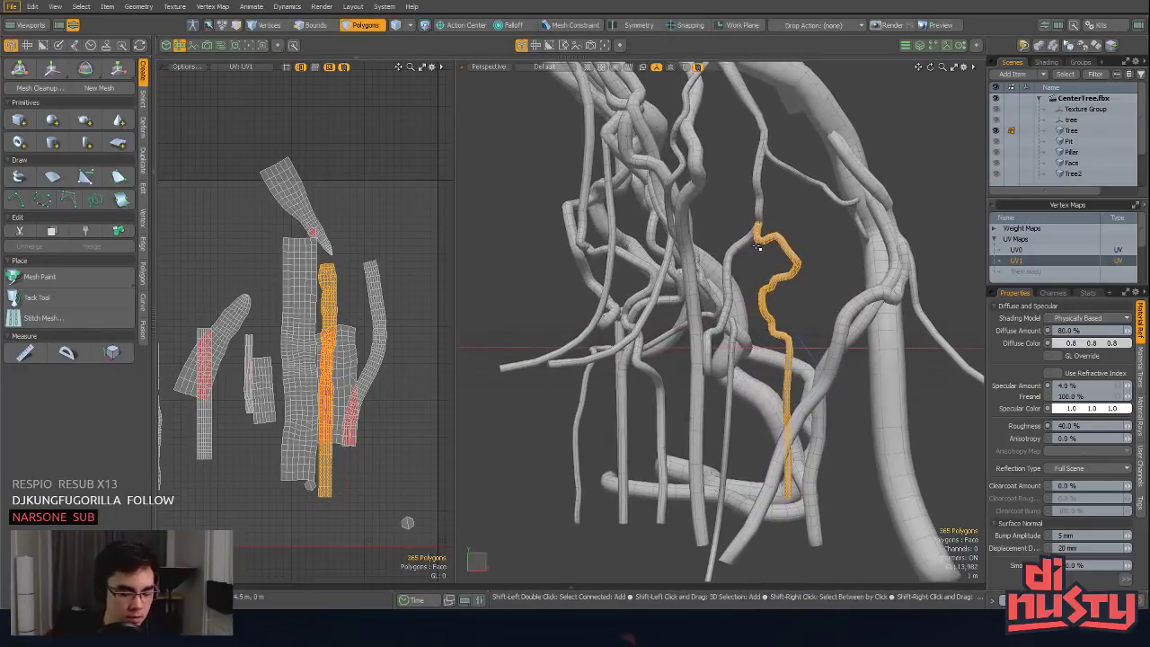
pyautogui.hotkey('shift', 'h')
pyautogui.keyDown('alt'); pyautogui.keyDown('shift'); pyautogui.moveTo(734, 280); pyautogui.dragTo(699, 296); pyautogui.keyUp('shift'); pyautogui.keyUp('alt')
pyautogui.scroll(3, 762, 292)
pyautogui.keyDown('alt'); pyautogui.moveTo(770, 403); pyautogui.dragTo(735, 382); pyautogui.keyUp('alt')
pyautogui.click(809, 313)
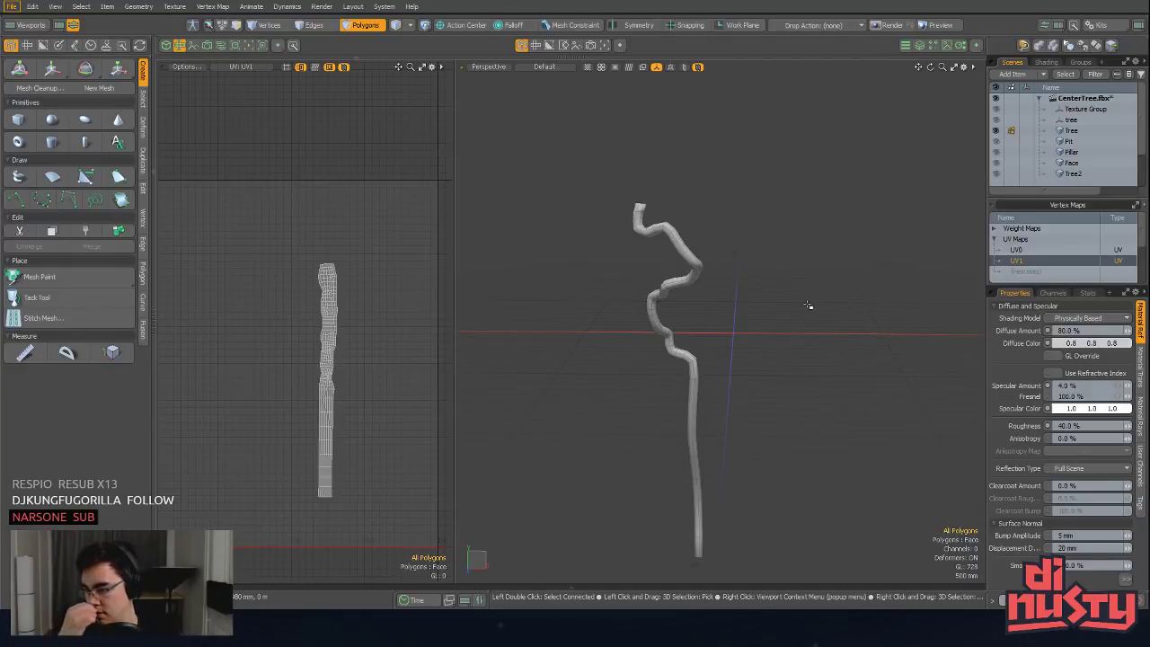